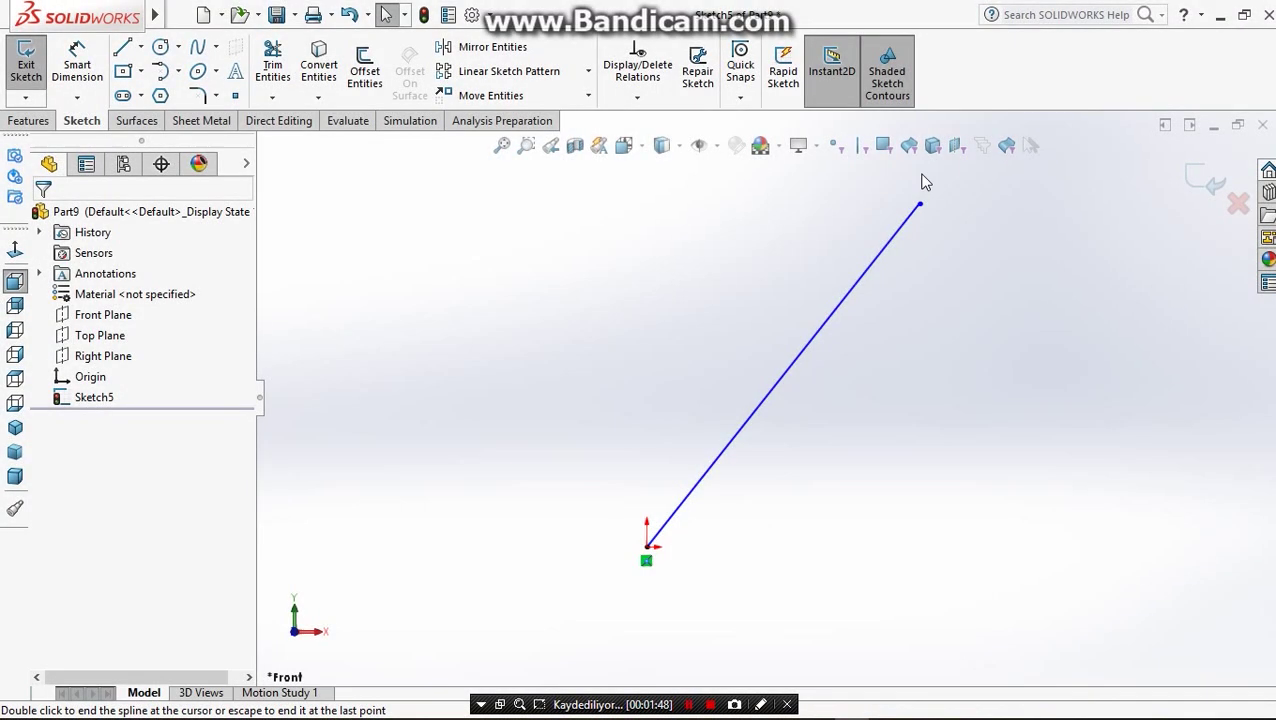
Finish the current spline and draw a new two-point spline starting at the sketch origin
{"action": "left_click", "coordinate": [197, 47]}
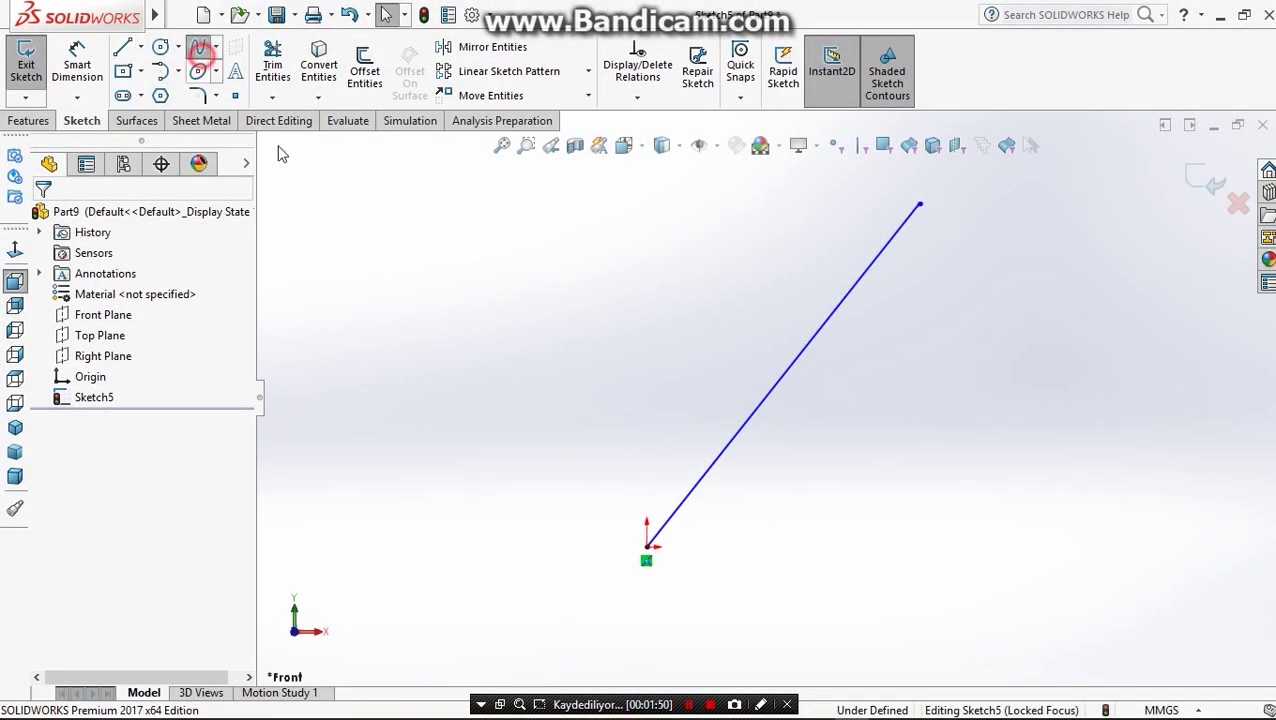
{"action": "left_click", "coordinate": [647, 546]}
{"action": "left_click", "coordinate": [412, 240]}
{"action": "key", "text": "Escape"}
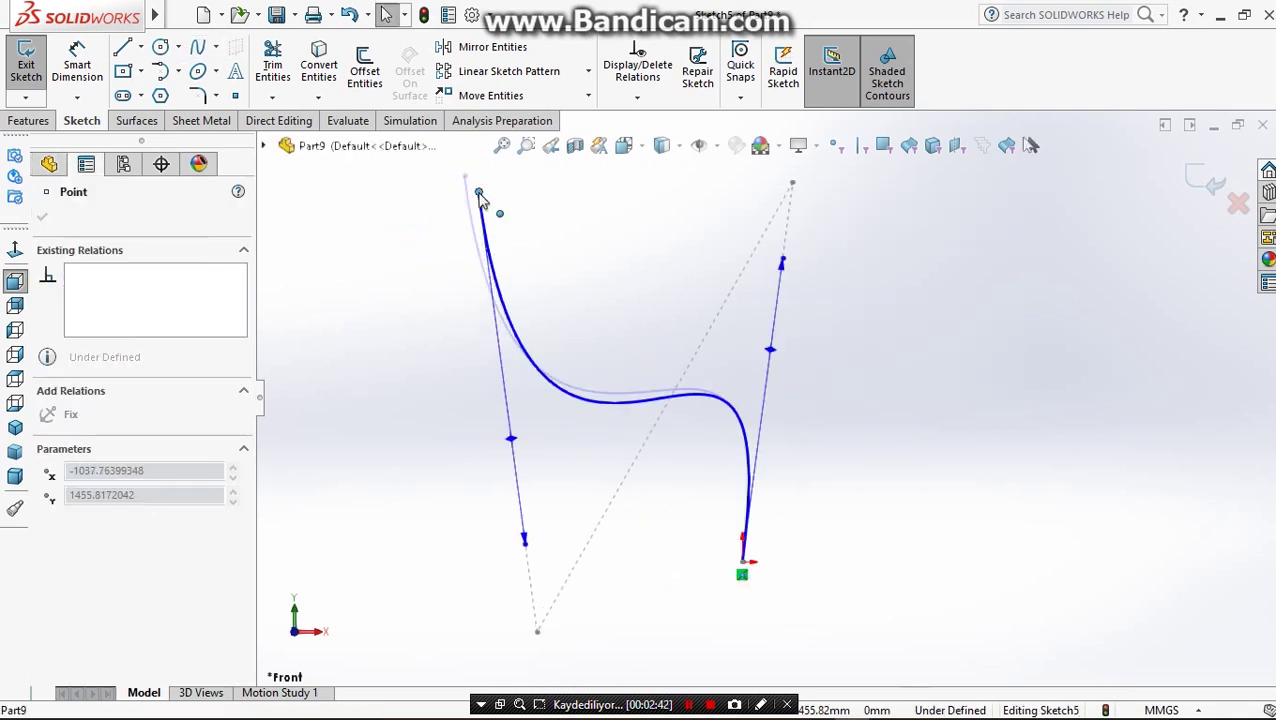
Extrude the spline as a 10 mm thin feature, 260 mm deep
{"action": "left_click", "coordinate": [28, 120]}
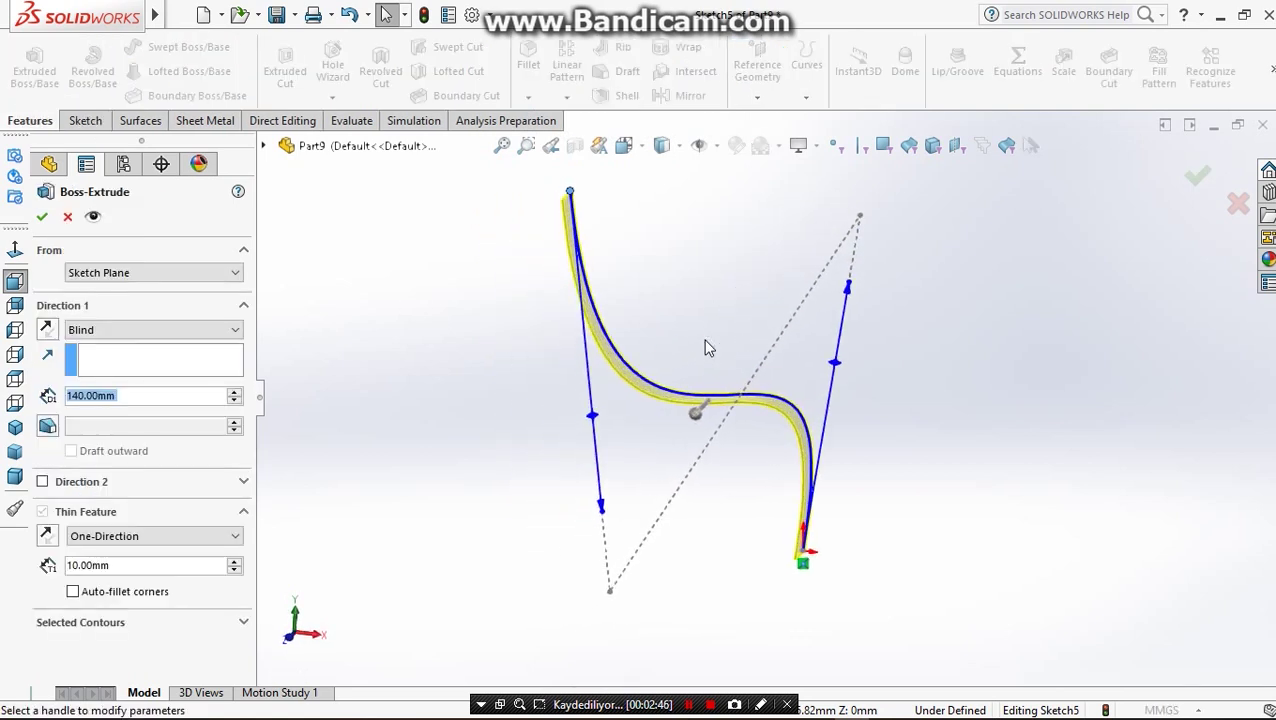
{"action": "left_click", "coordinate": [235, 394]}
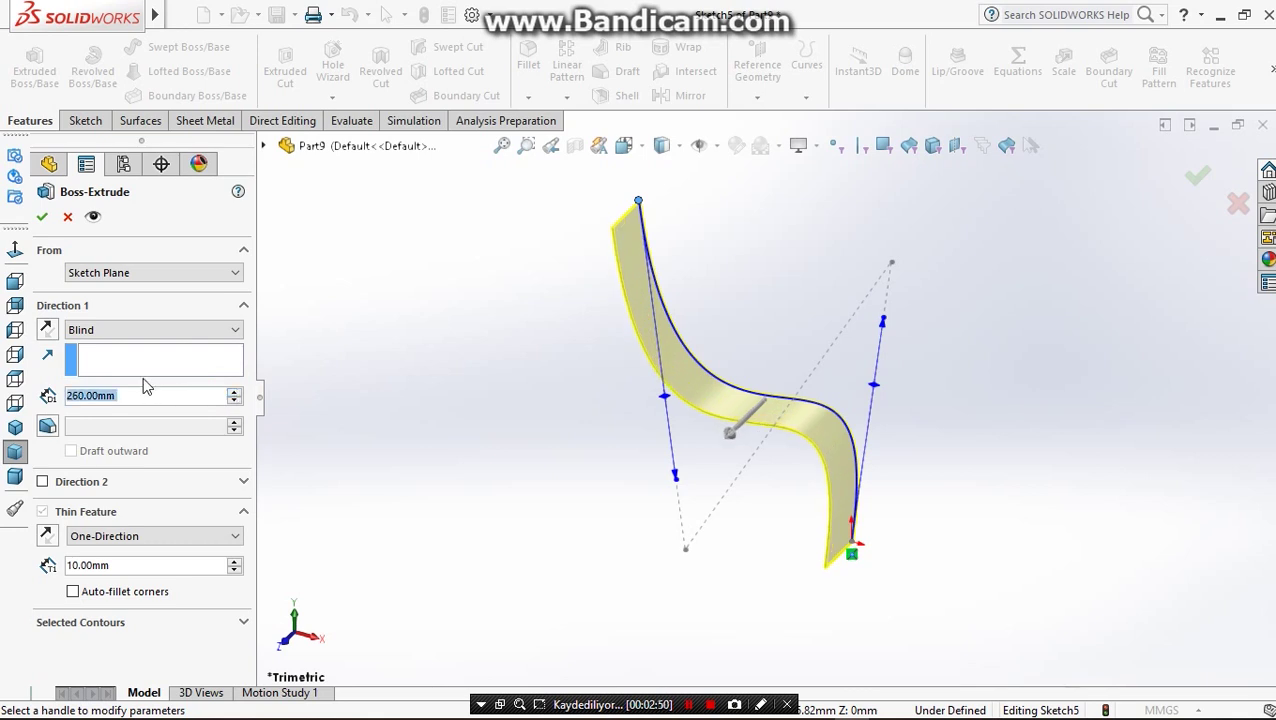
{"action": "key", "text": "Return"}
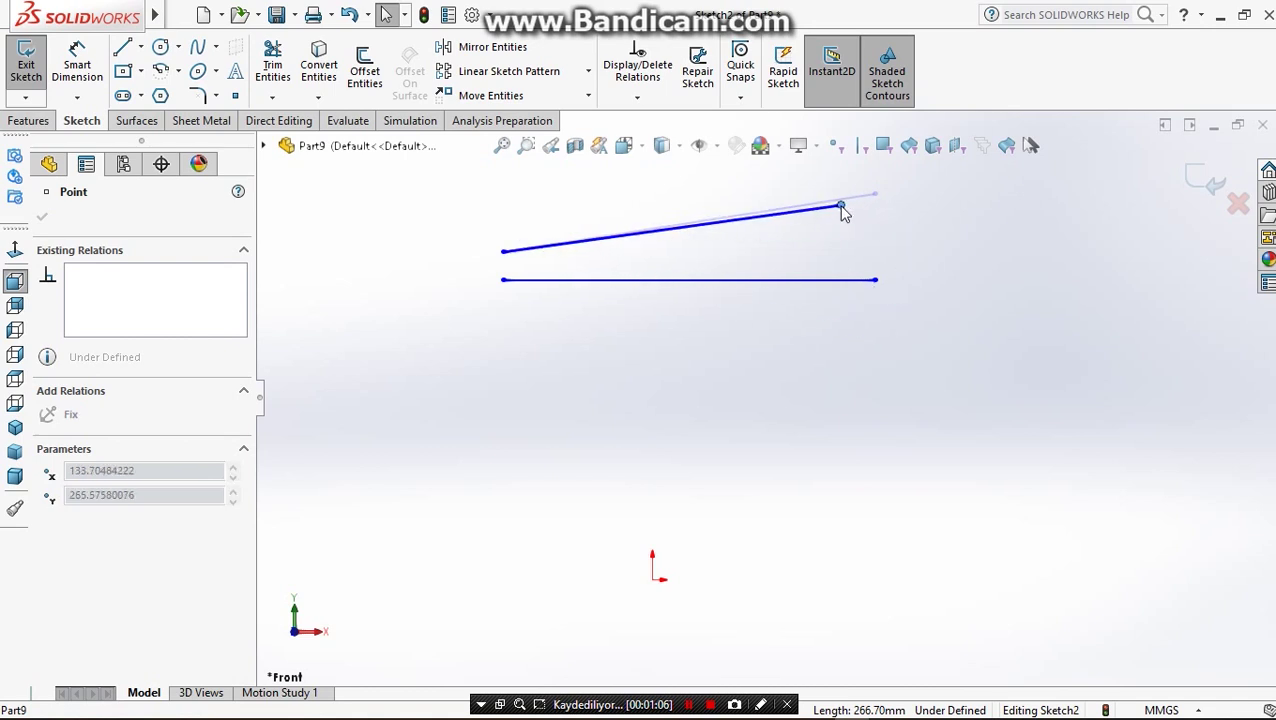
Raise the angled line's right end and draw a centerline beneath the horizontal line
{"action": "left_click_drag", "start_coordinate": [940, 288], "coordinate": [843, 177]}
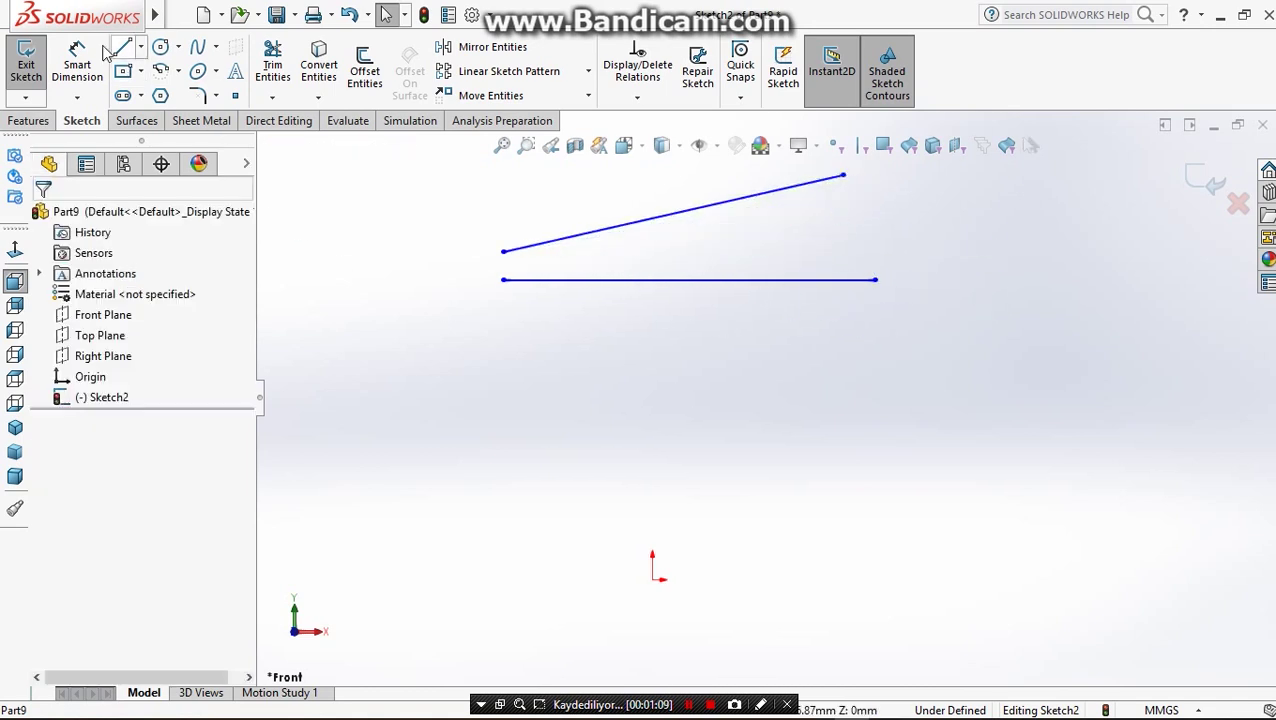
{"action": "left_click", "coordinate": [140, 50]}
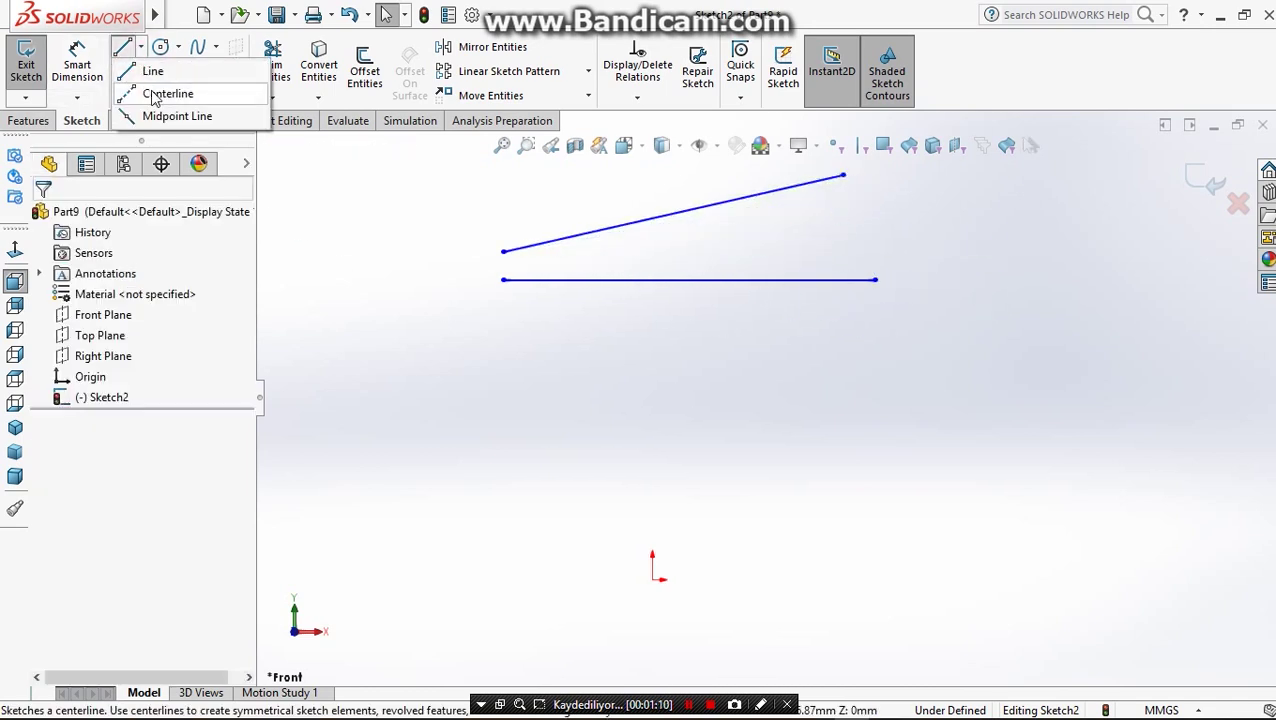
{"action": "left_click", "coordinate": [150, 95]}
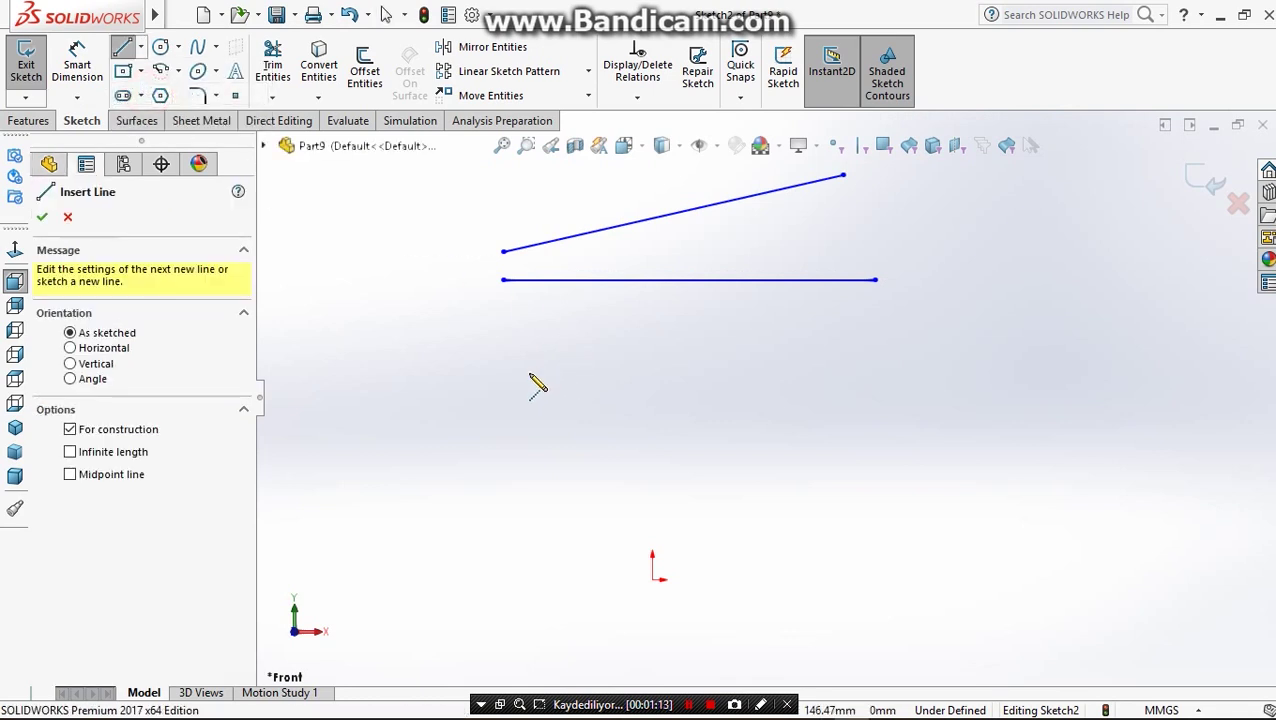
{"action": "left_click", "coordinate": [500, 338]}
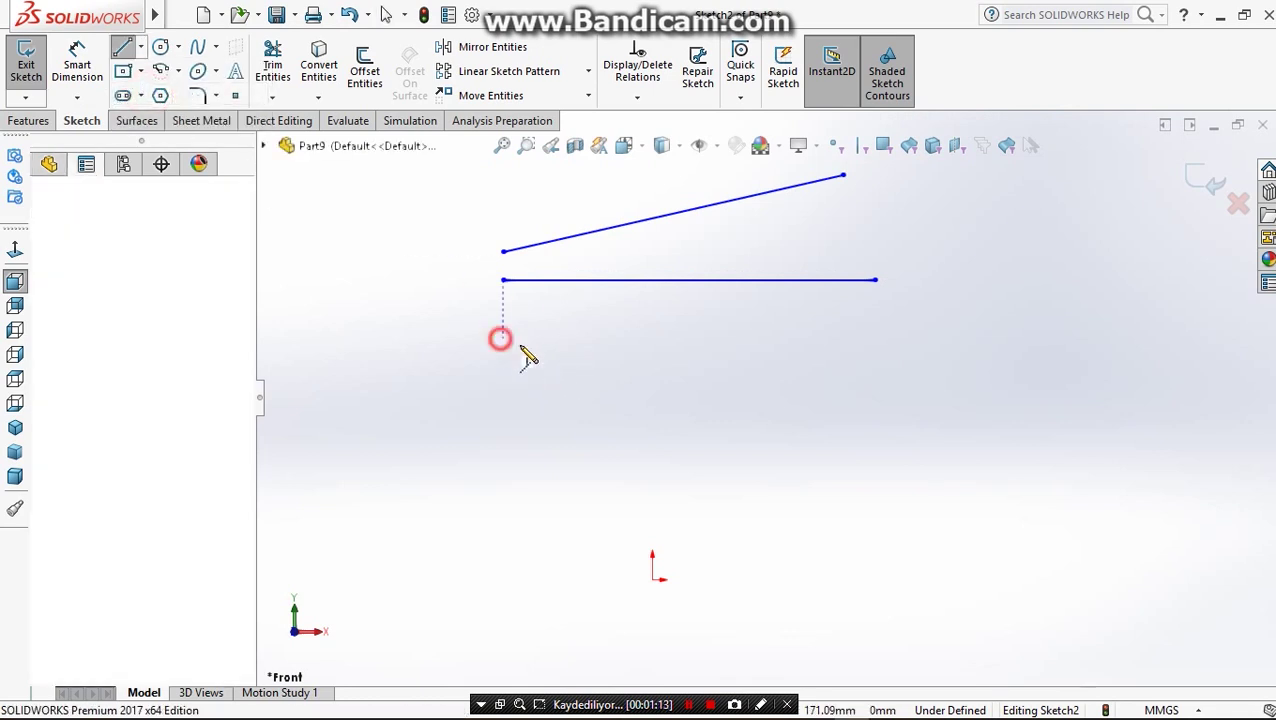
{"action": "left_click", "coordinate": [876, 338]}
{"action": "key", "text": "Escape"}
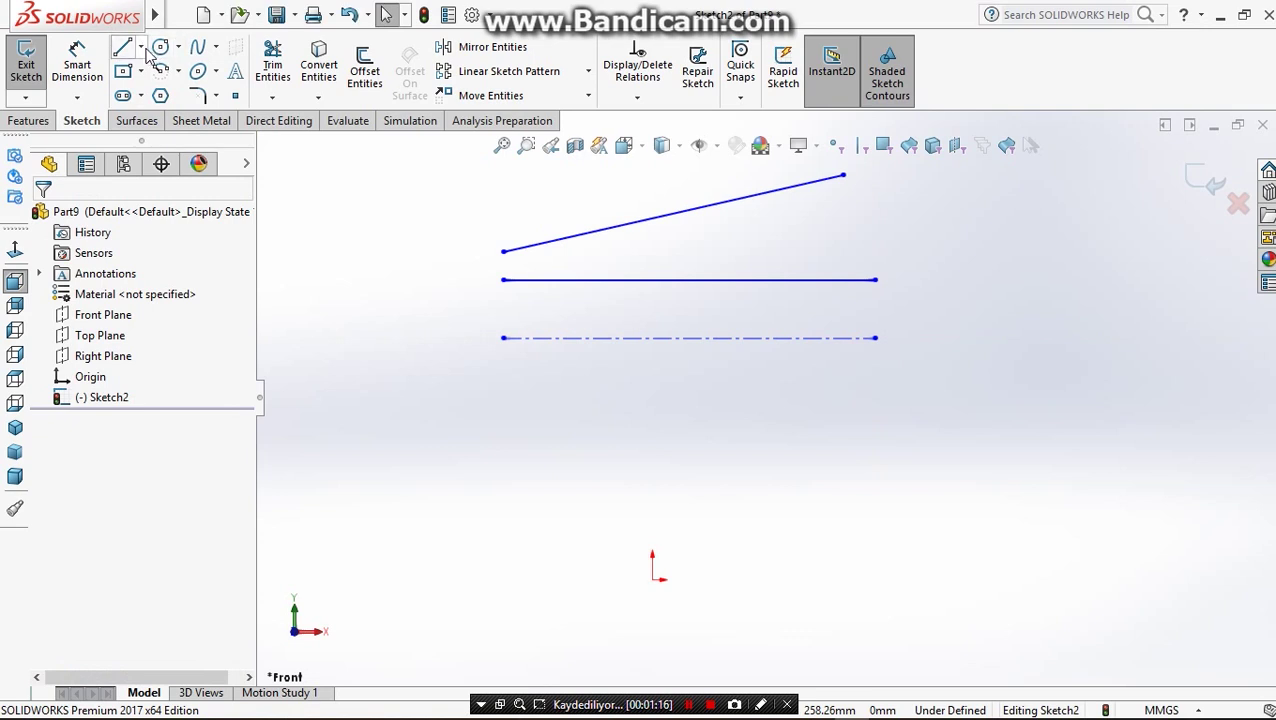
Close the spline and reshape it by dragging its tangent handle, control vertices and points
{"action": "left_click", "coordinate": [140, 47]}
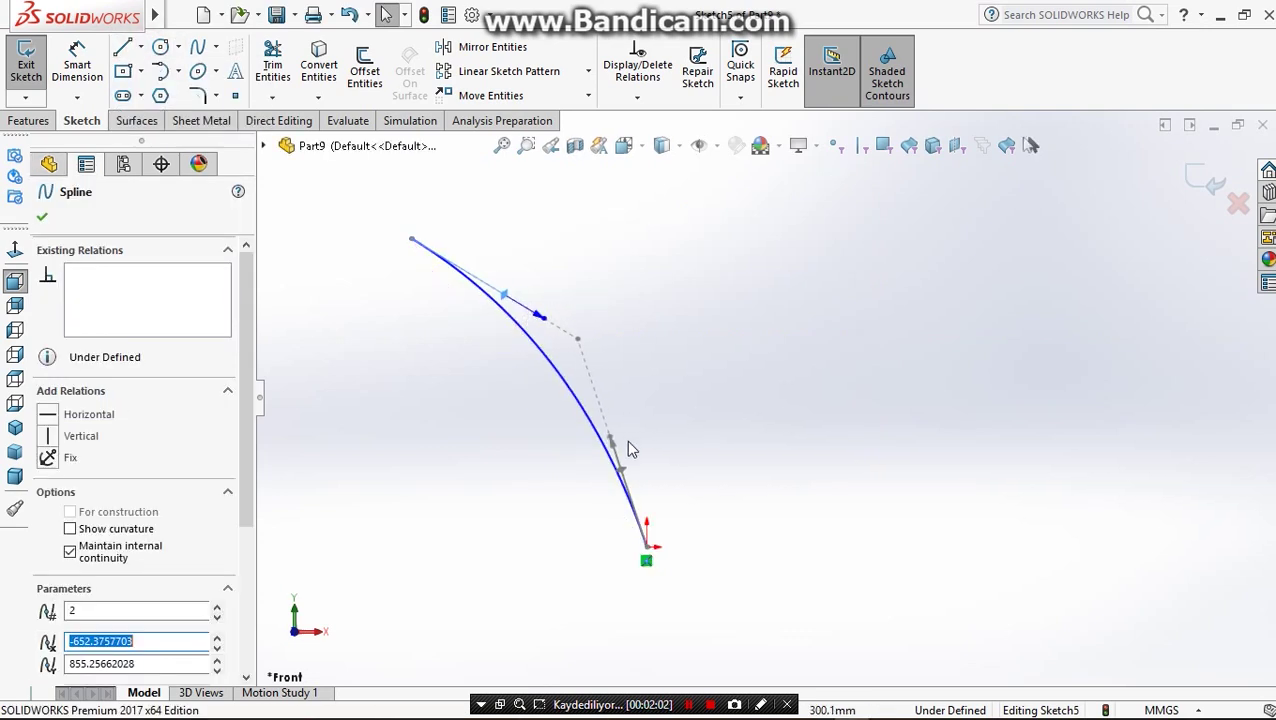
{"action": "mouse_move", "coordinate": [593, 355]}
{"action": "left_mouse_down"}
{"action": "mouse_move", "coordinate": [577, 234]}
{"action": "mouse_move", "coordinate": [679, 556]}
{"action": "left_mouse_up"}
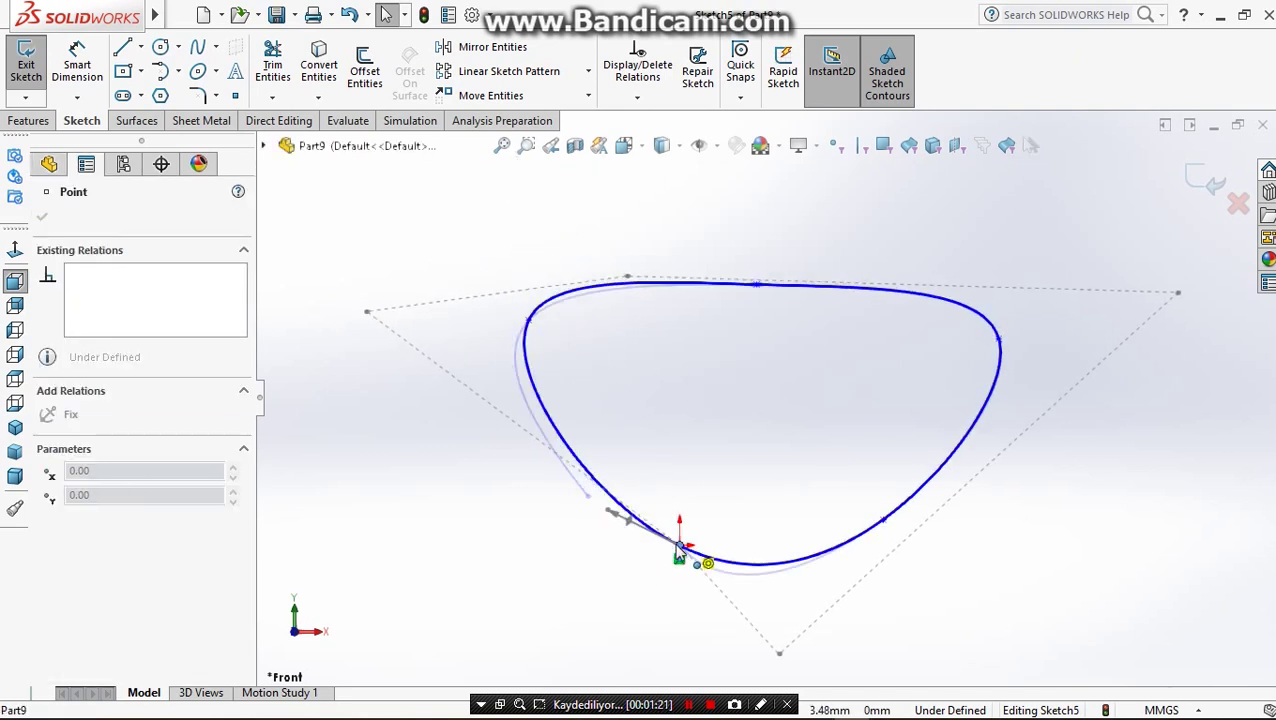
{"action": "left_click", "coordinate": [612, 572]}
{"action": "mouse_move", "coordinate": [742, 292]}
{"action": "left_mouse_down"}
{"action": "mouse_move", "coordinate": [772, 286]}
{"action": "mouse_move", "coordinate": [772, 201]}
{"action": "left_mouse_up"}
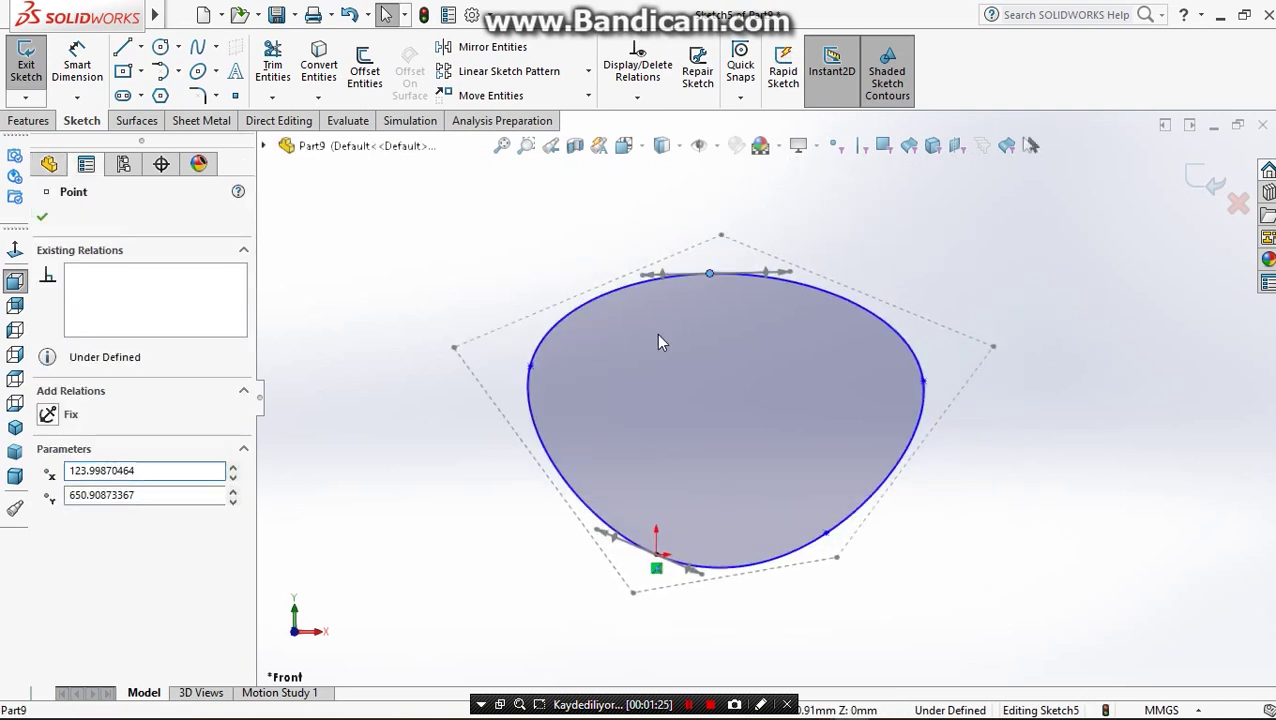
{"action": "left_click_drag", "start_coordinate": [988, 341], "coordinate": [1035, 379]}
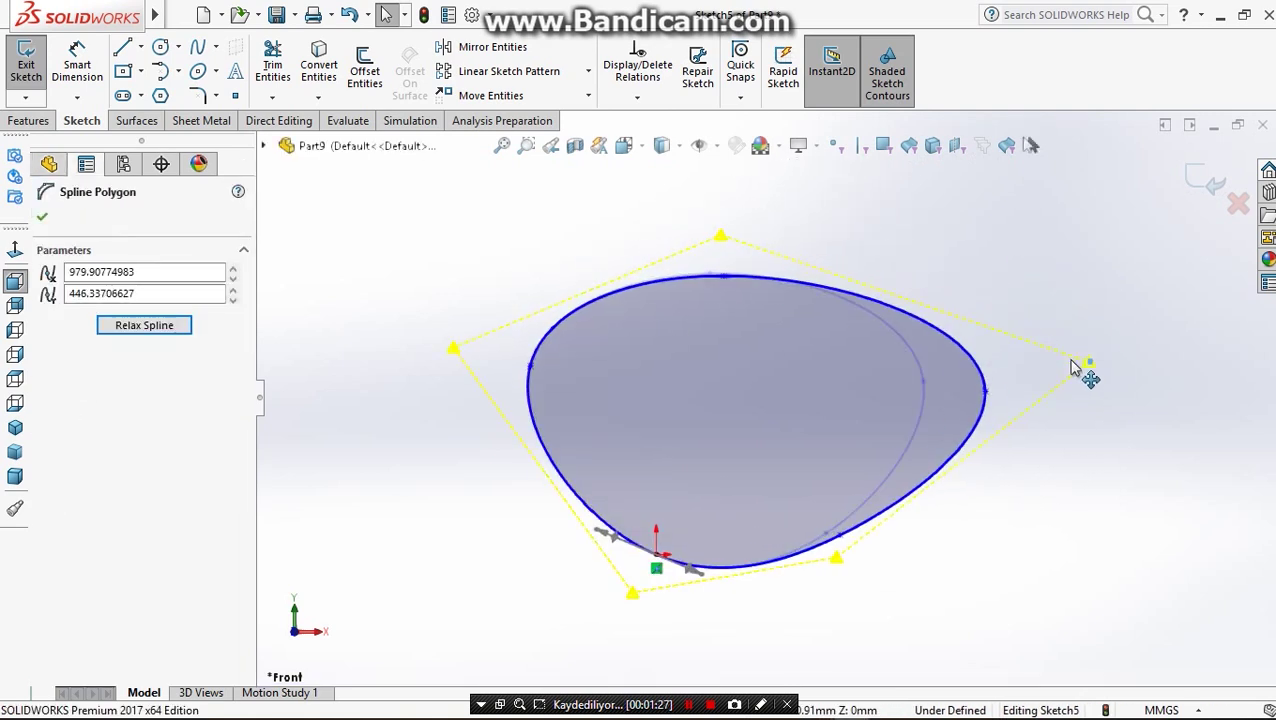
{"action": "left_click_drag", "start_coordinate": [453, 348], "coordinate": [363, 305]}
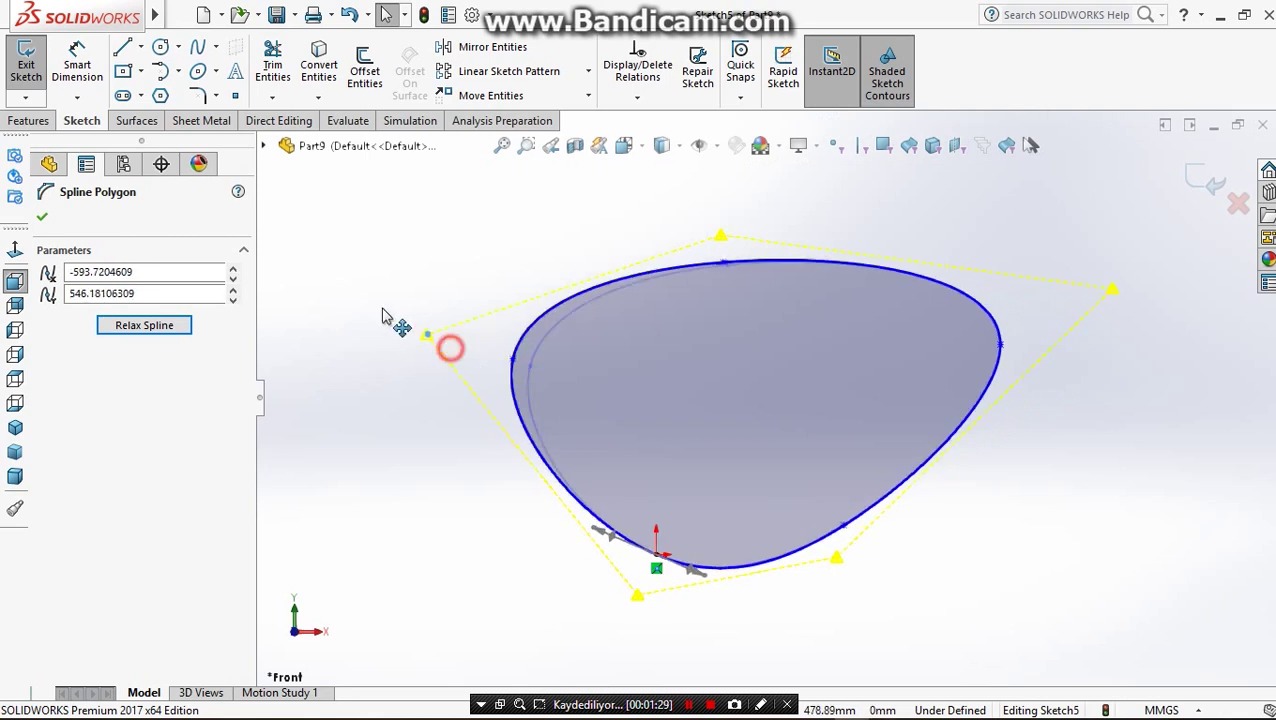
{"action": "left_click", "coordinate": [441, 507]}
{"action": "left_click_drag", "start_coordinate": [477, 348], "coordinate": [470, 357]}
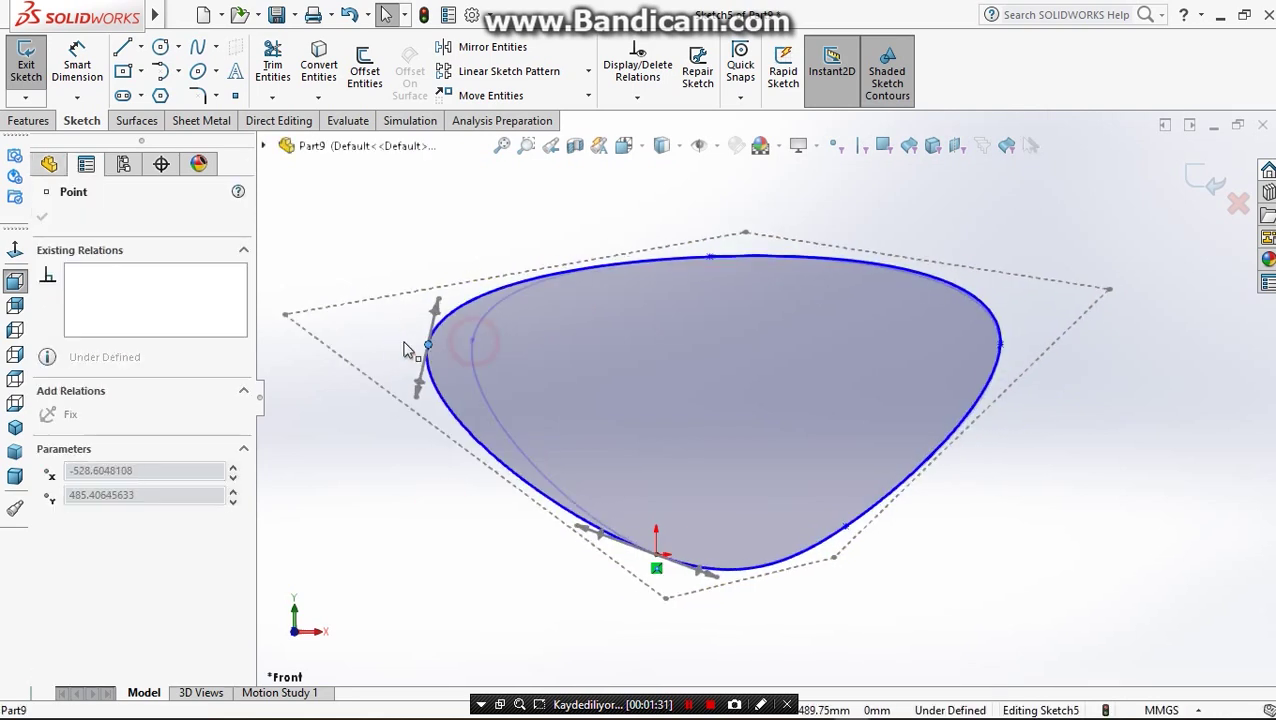
{"action": "left_click", "coordinate": [433, 462]}
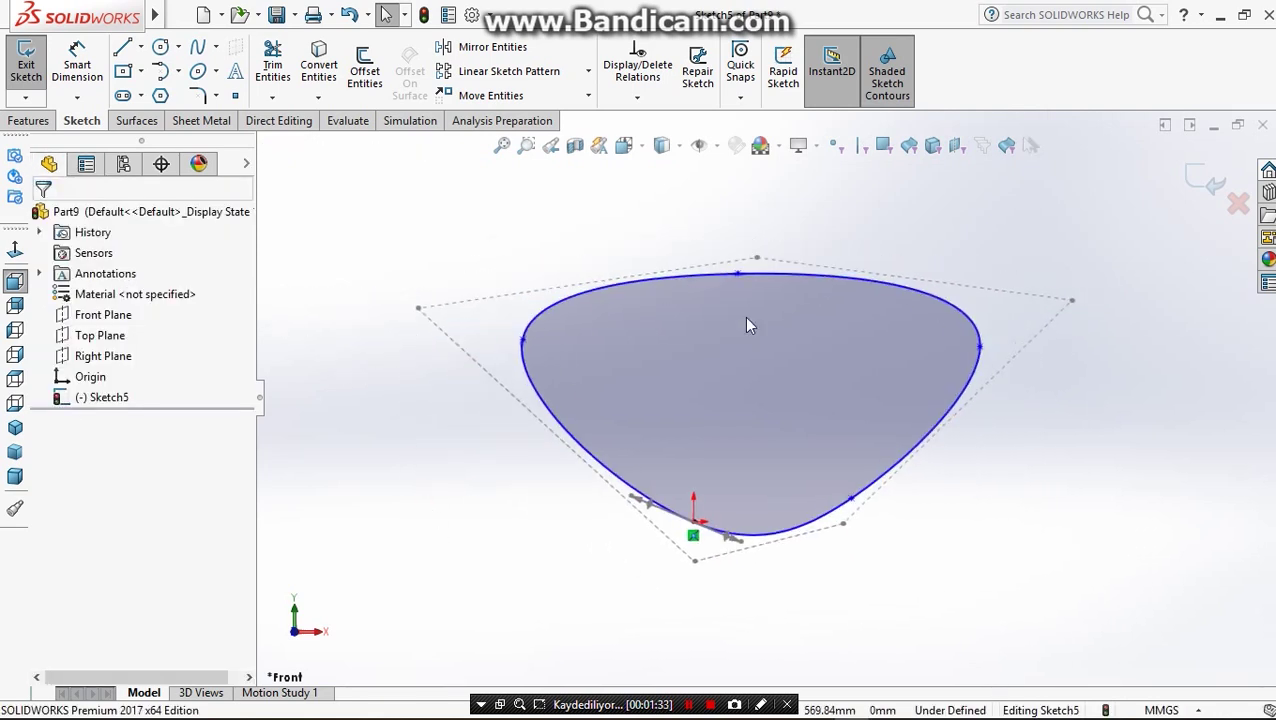
Revert the spline edits back to a single straight line from the origin
{"action": "left_click", "coordinate": [906, 530]}
{"action": "key", "text": "Delete"}
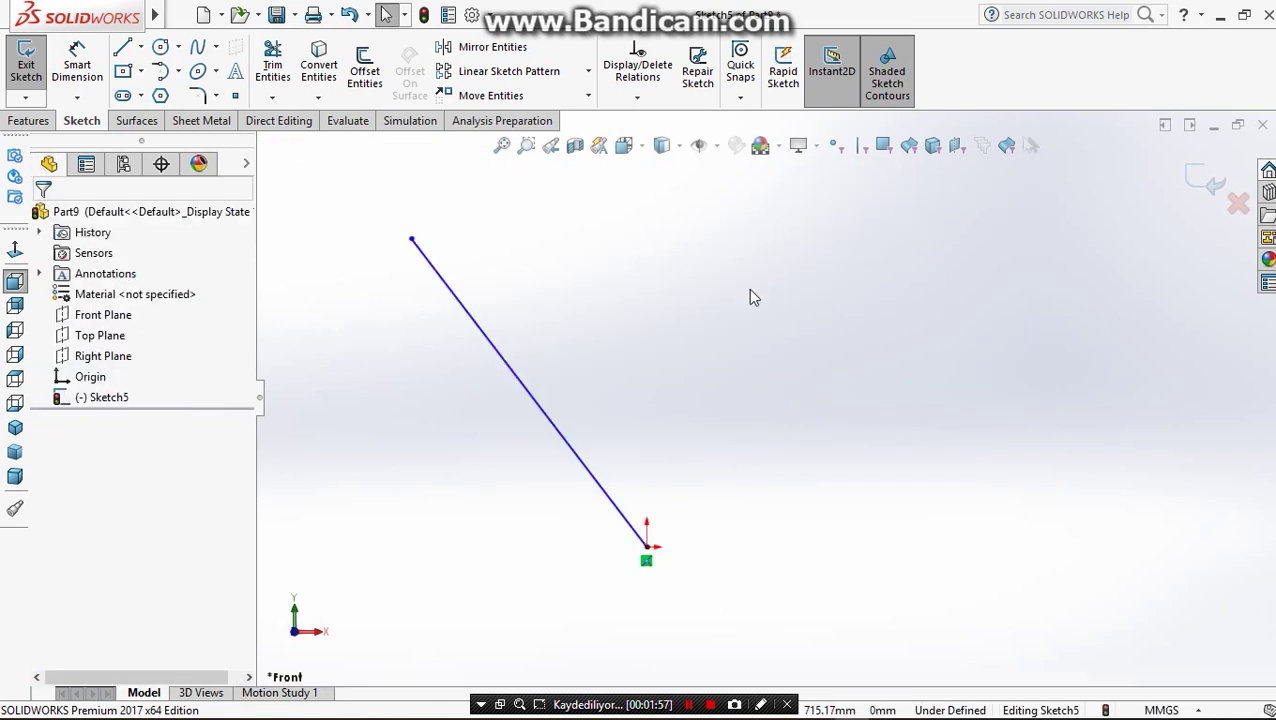
{"action": "left_click", "coordinate": [430, 266]}
Drag the line's handle, then add a Parallel relation between opposite quadrilateral edges
{"action": "left_click_drag", "start_coordinate": [479, 328], "coordinate": [518, 240]}
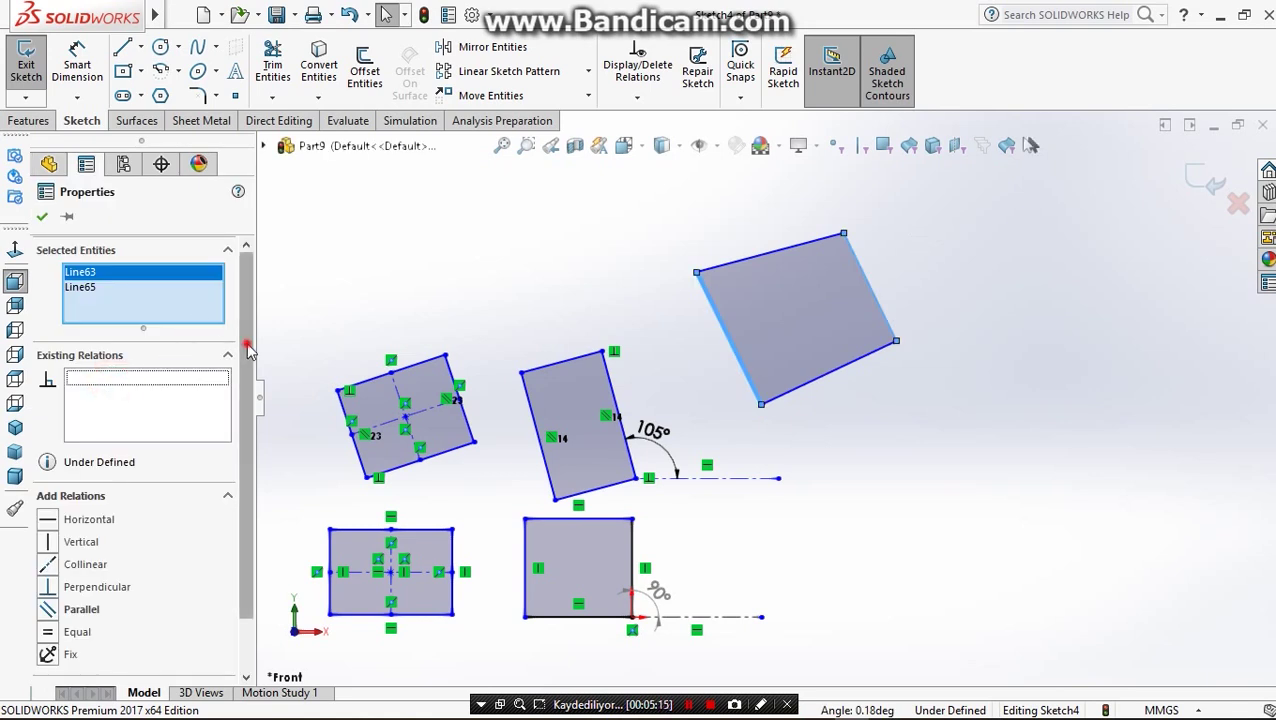
{"action": "scroll", "coordinate": [240, 336], "scroll_direction": "down", "scroll_amount": 3}
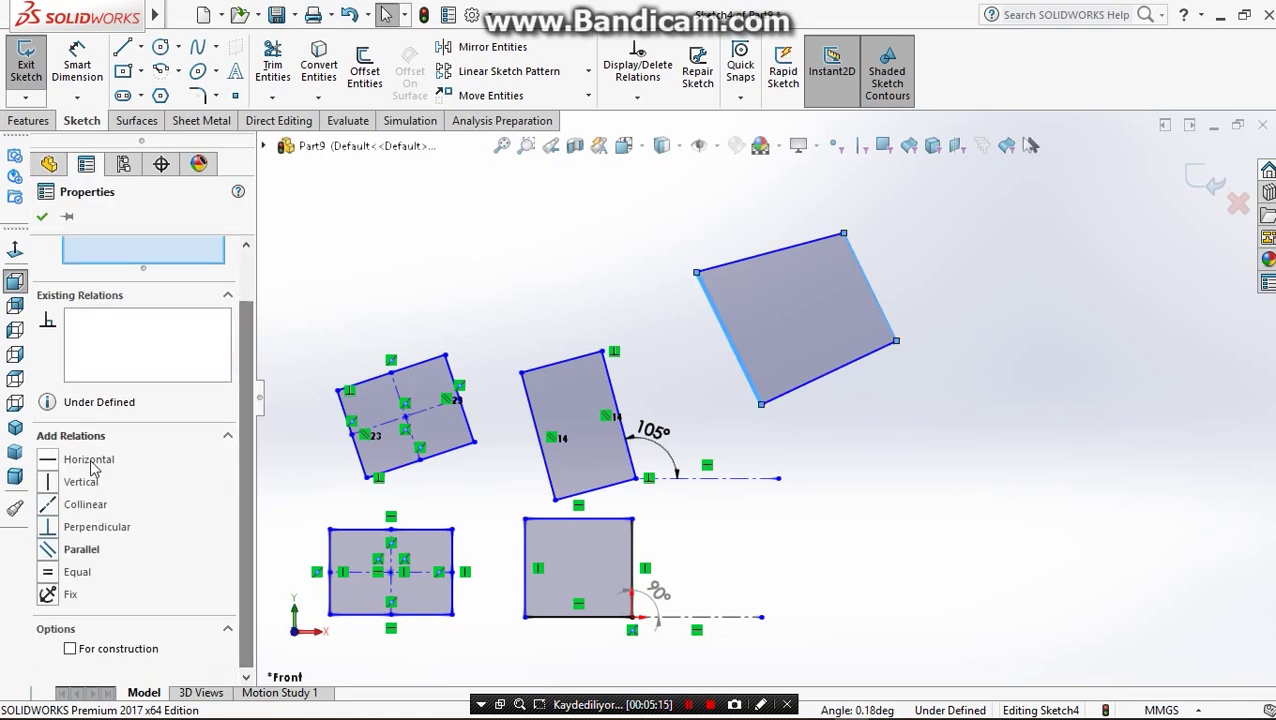
{"action": "left_click", "coordinate": [70, 550]}
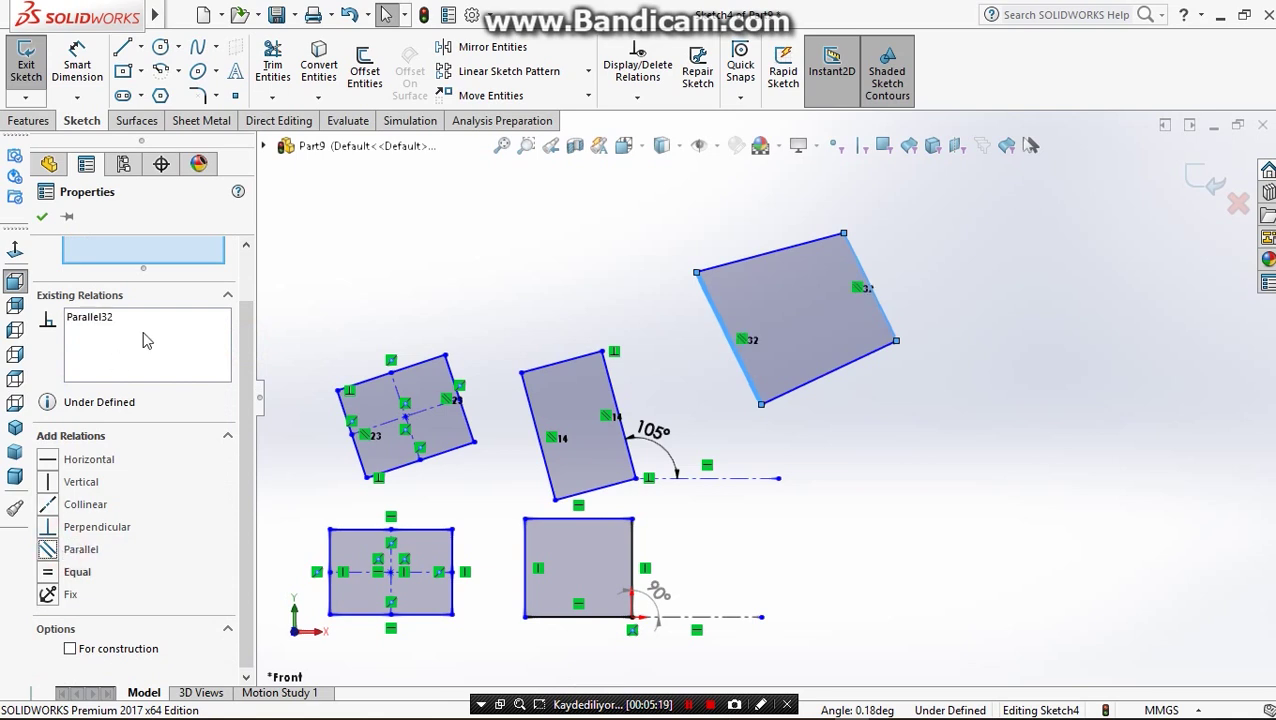
{"action": "scroll", "coordinate": [240, 333], "scroll_direction": "up", "scroll_amount": 3}
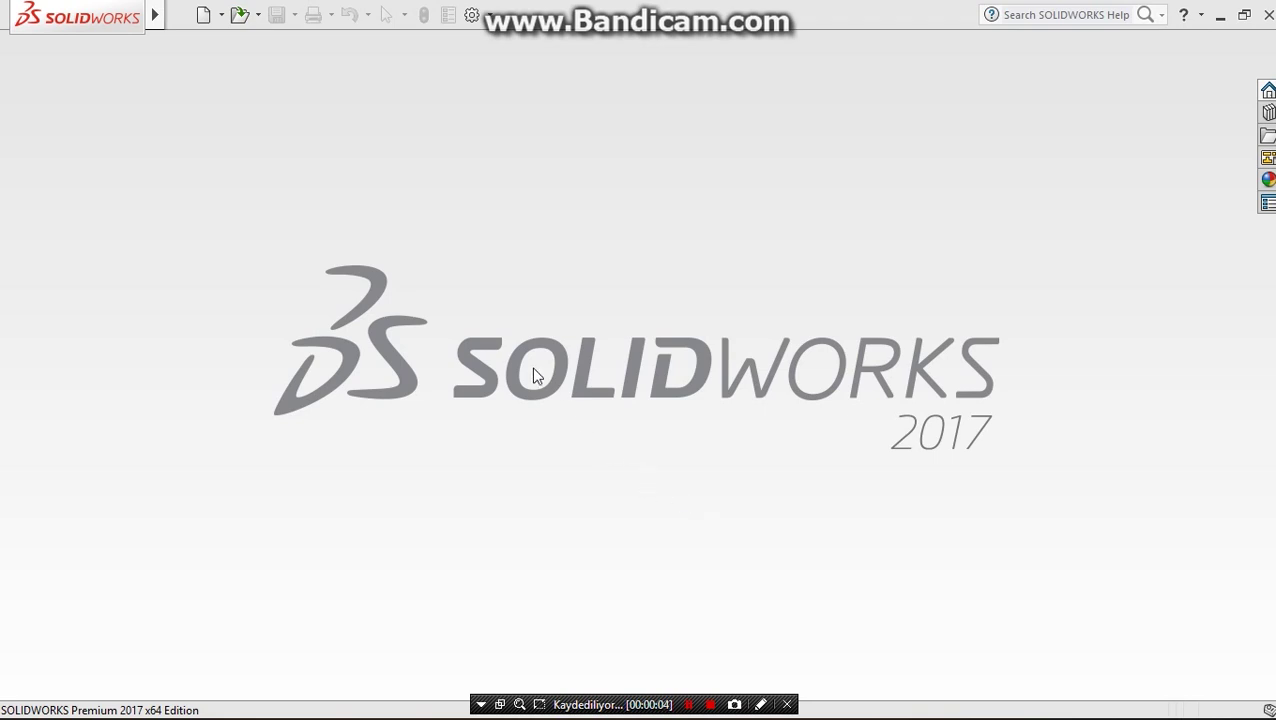
Create Part9 as a new Part document from the New SOLIDWORKS Document dialog
{"action": "left_click", "coordinate": [200, 20]}
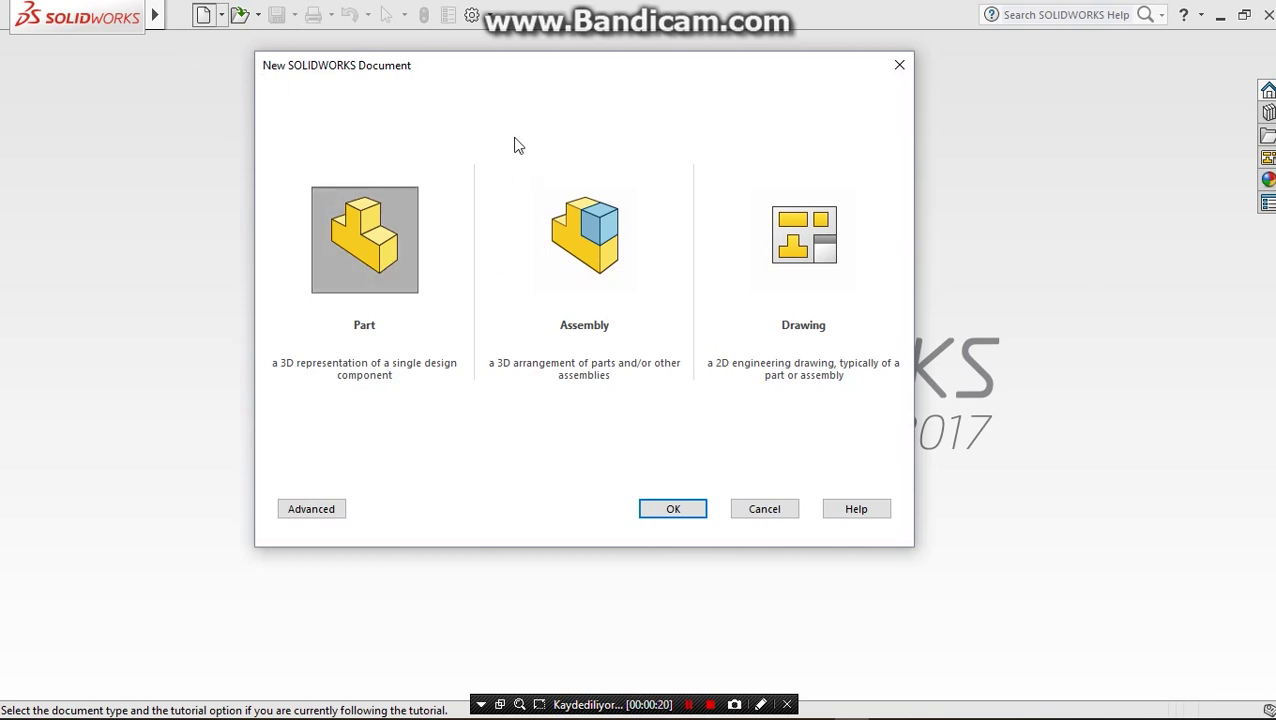
{"action": "left_click_drag", "start_coordinate": [565, 72], "coordinate": [569, 83]}
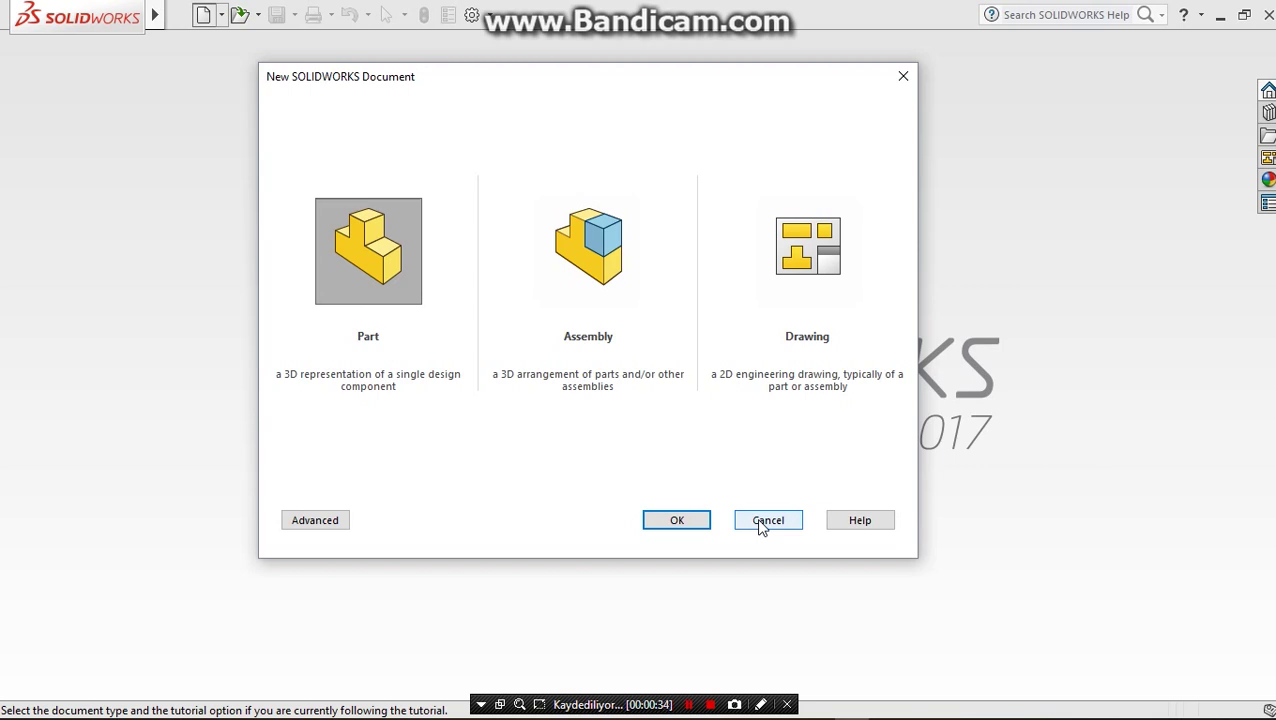
{"action": "left_click", "coordinate": [898, 80]}
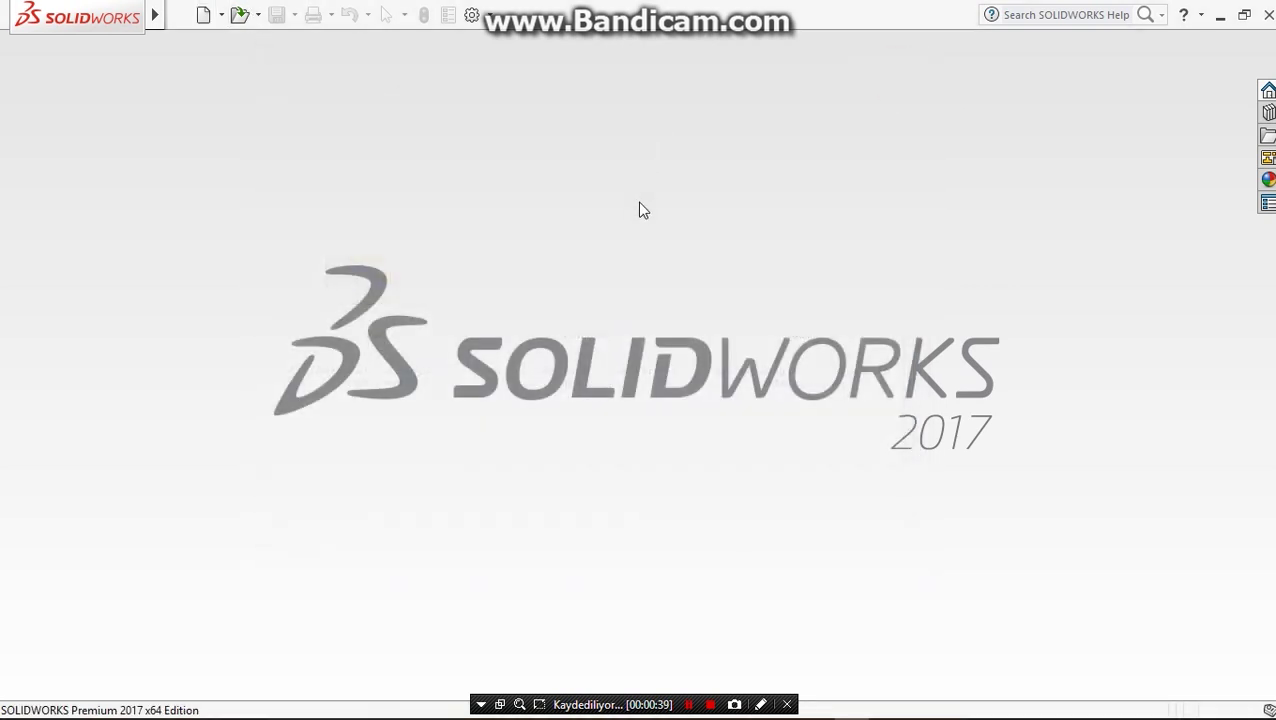
{"action": "key", "text": "ctrl+n"}
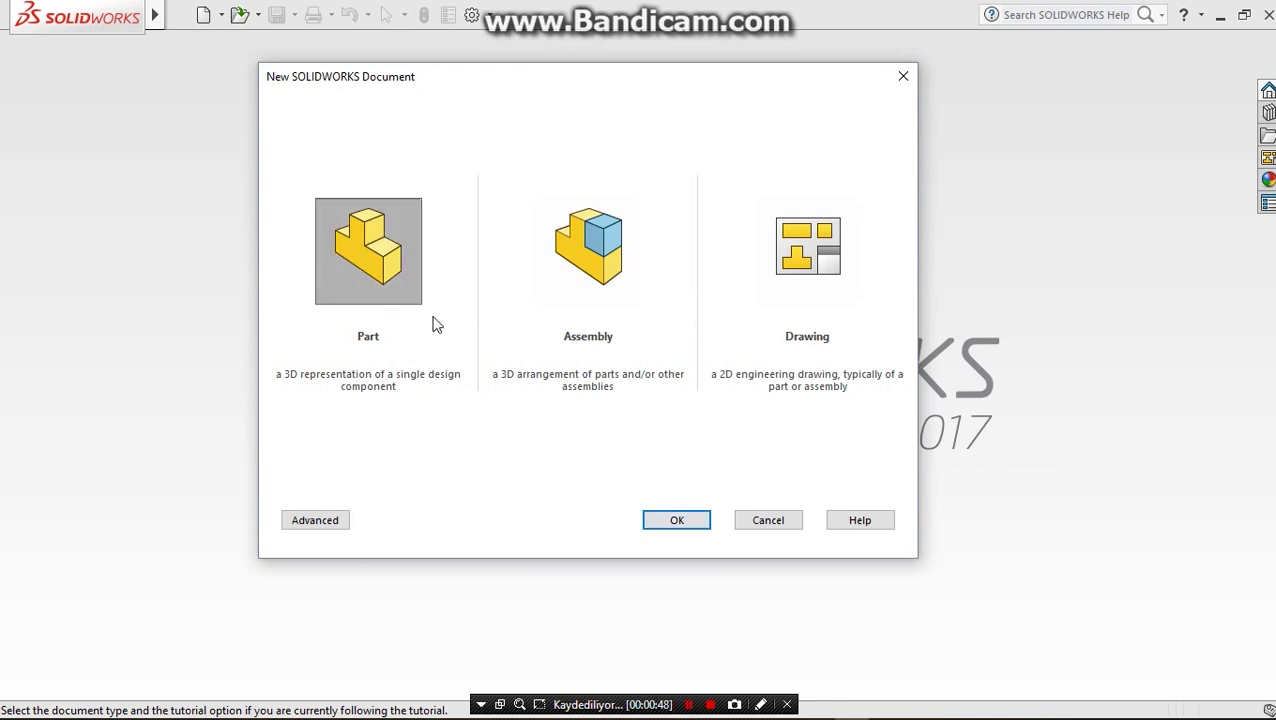
{"action": "left_click", "coordinate": [673, 522]}
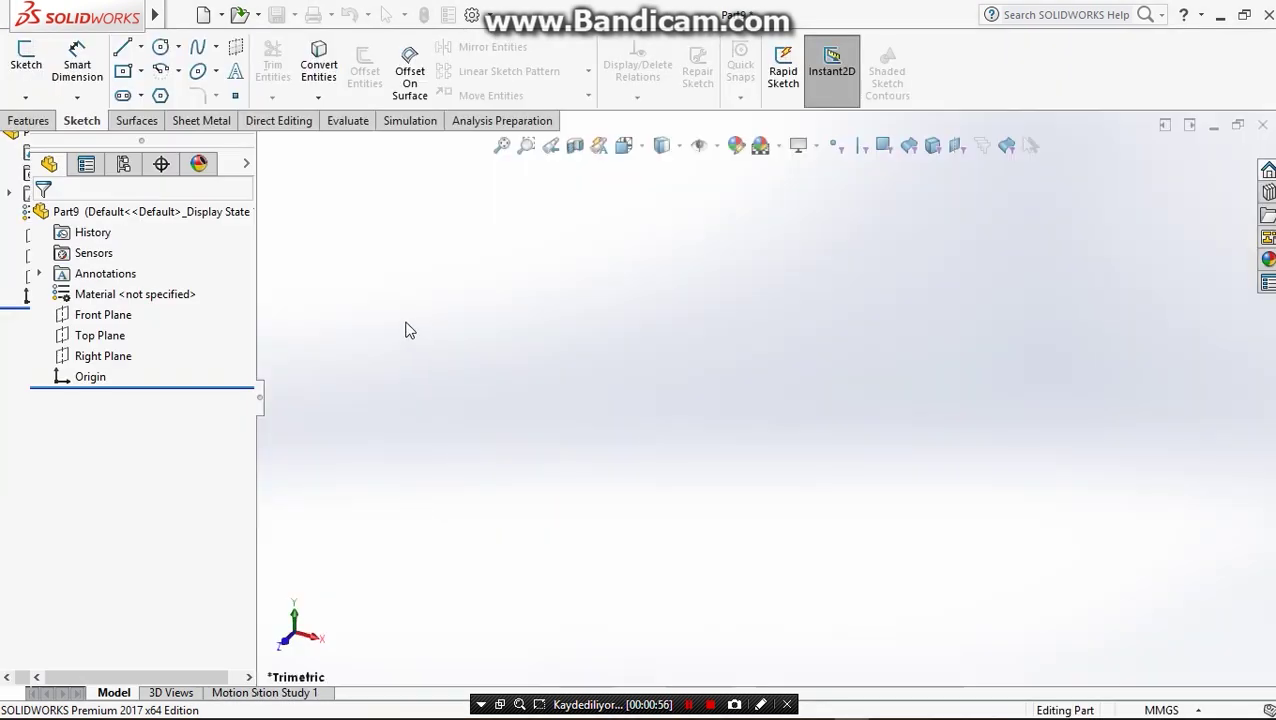
{"action": "left_click", "coordinate": [100, 315]}
{"action": "left_click", "coordinate": [80, 357], "text": "shift"}
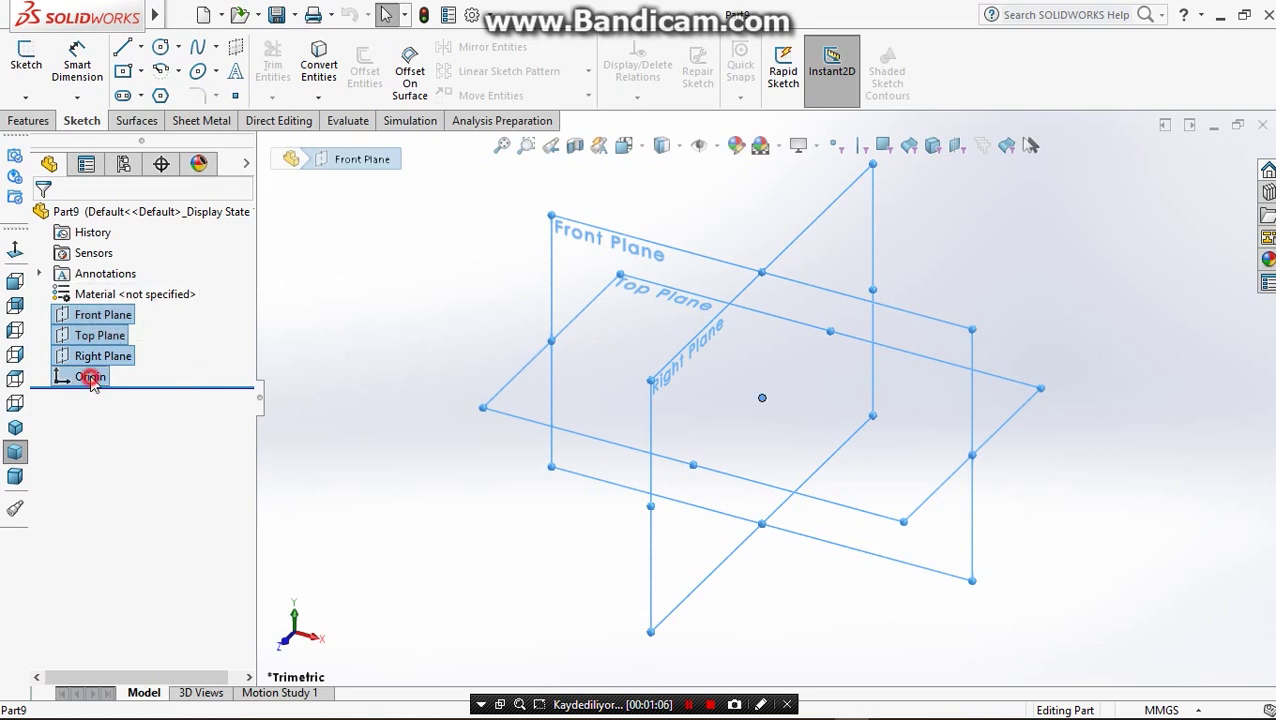
{"action": "left_click", "coordinate": [305, 350]}
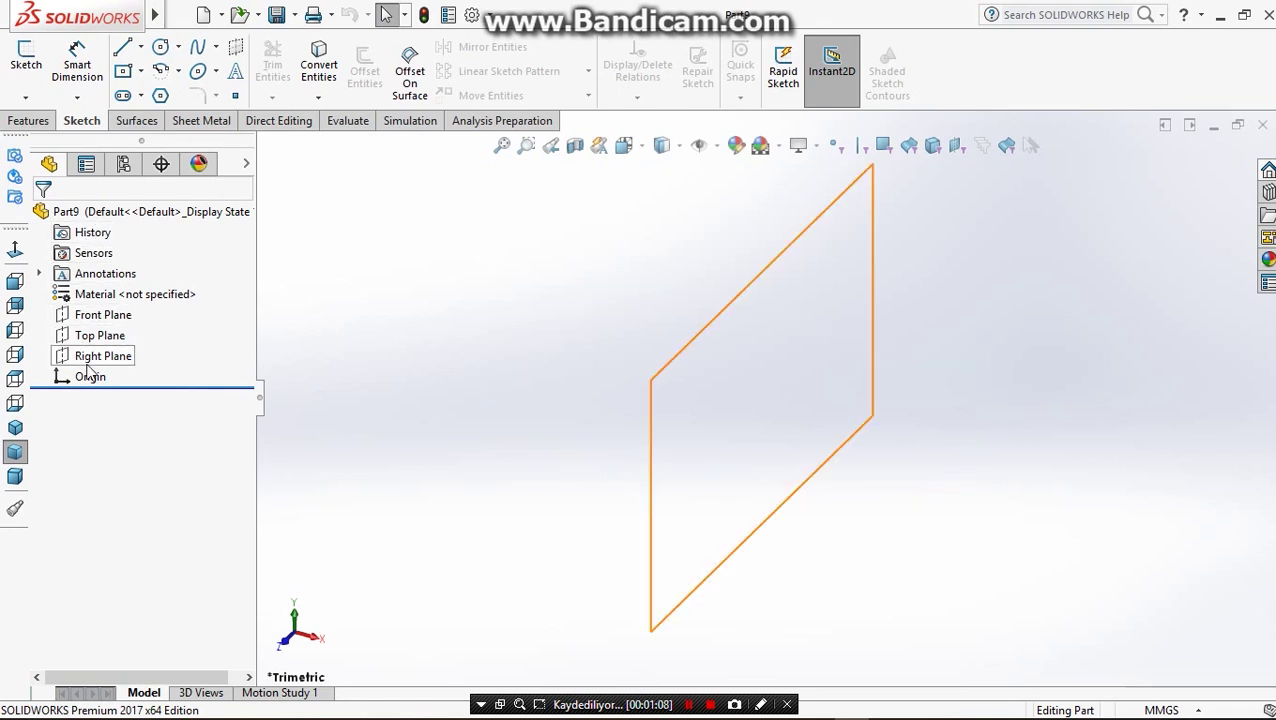
{"action": "left_click", "coordinate": [88, 232]}
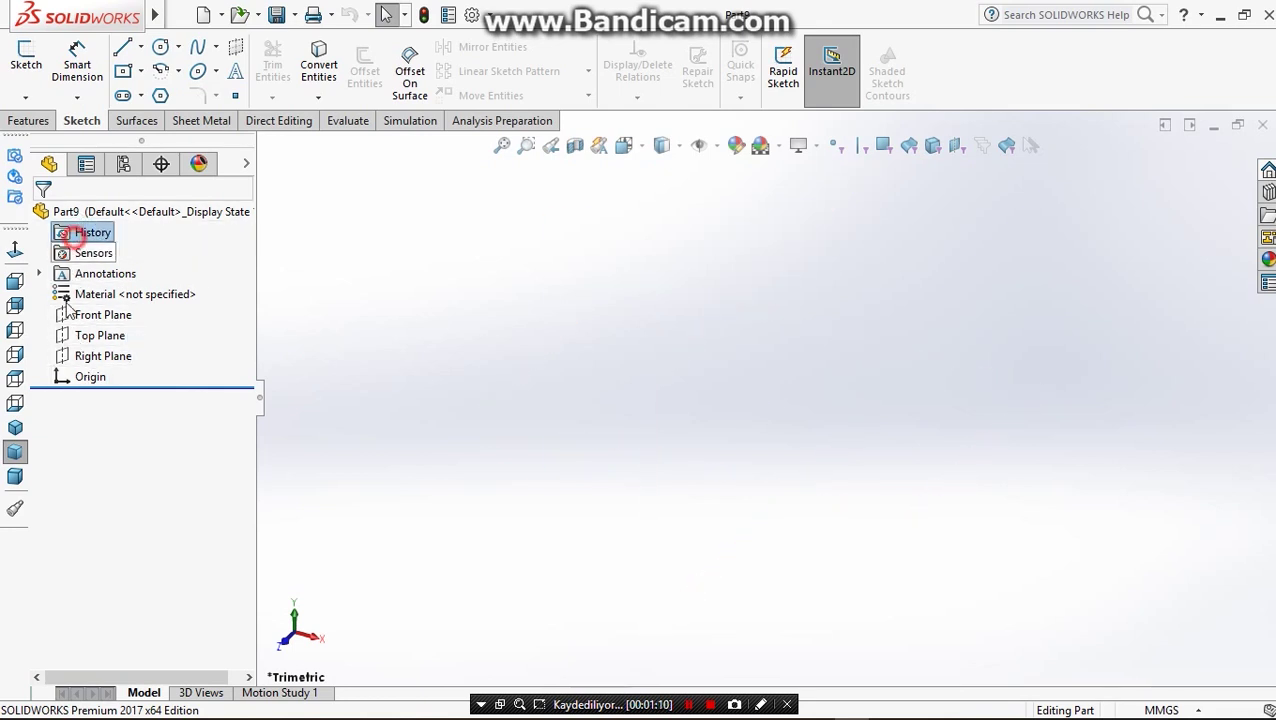
{"action": "left_click", "coordinate": [88, 376], "text": "shift"}
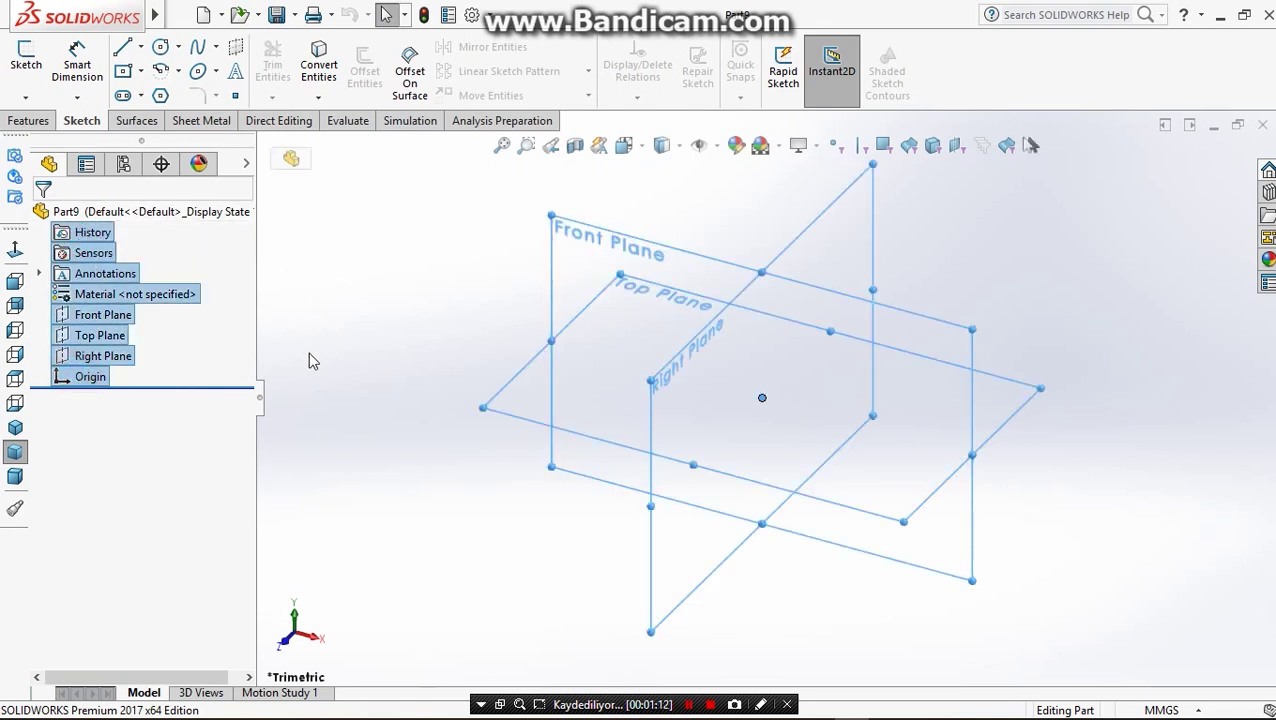
{"action": "left_click", "coordinate": [336, 322]}
{"action": "left_click", "coordinate": [171, 290]}
{"action": "left_click", "coordinate": [90, 275]}
{"action": "left_click", "coordinate": [85, 335]}
{"action": "left_click", "coordinate": [283, 421]}
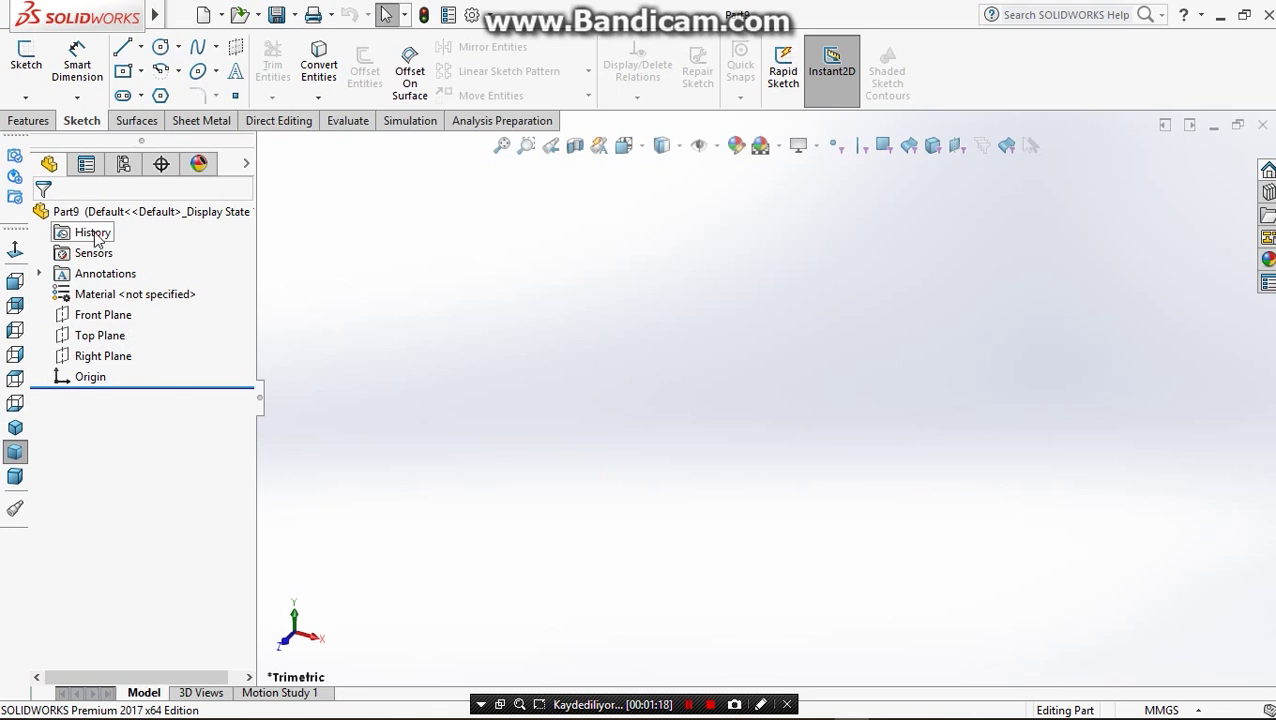
{"action": "left_click", "coordinate": [94, 234]}
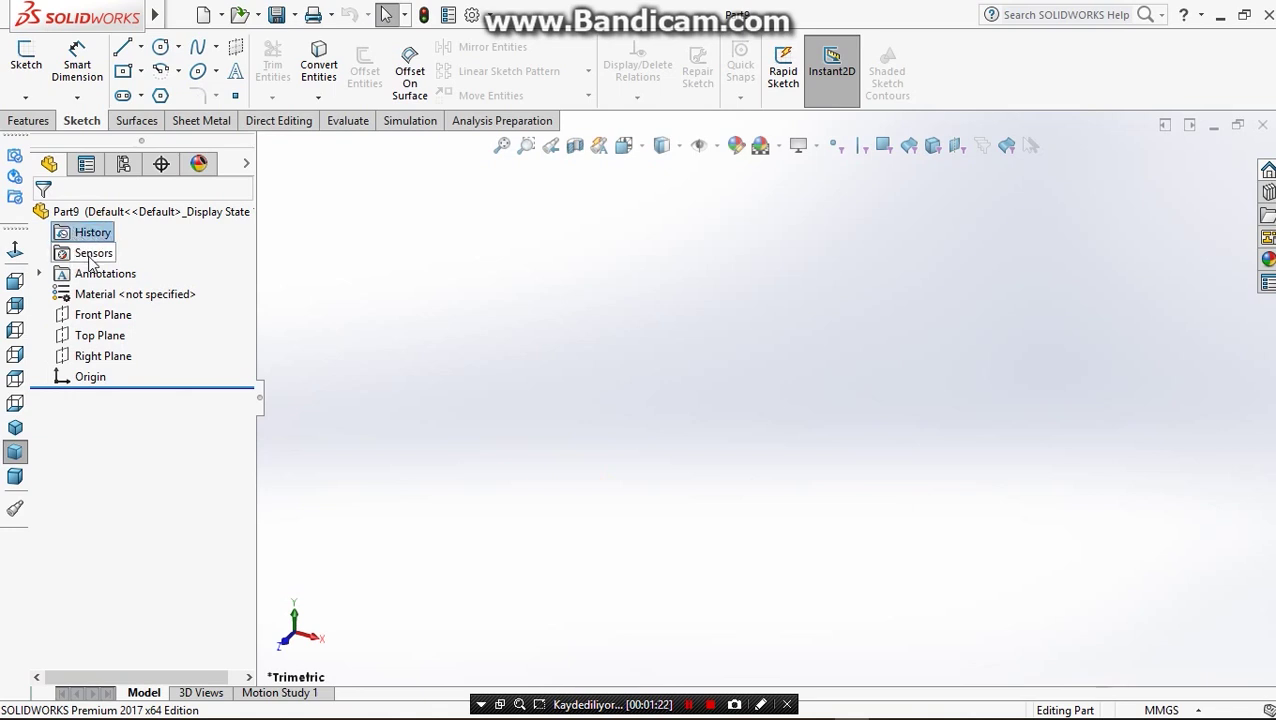
Select Sensors and Annotations in the feature tree, expanding and collapsing Annotations
{"action": "left_click", "coordinate": [92, 256]}
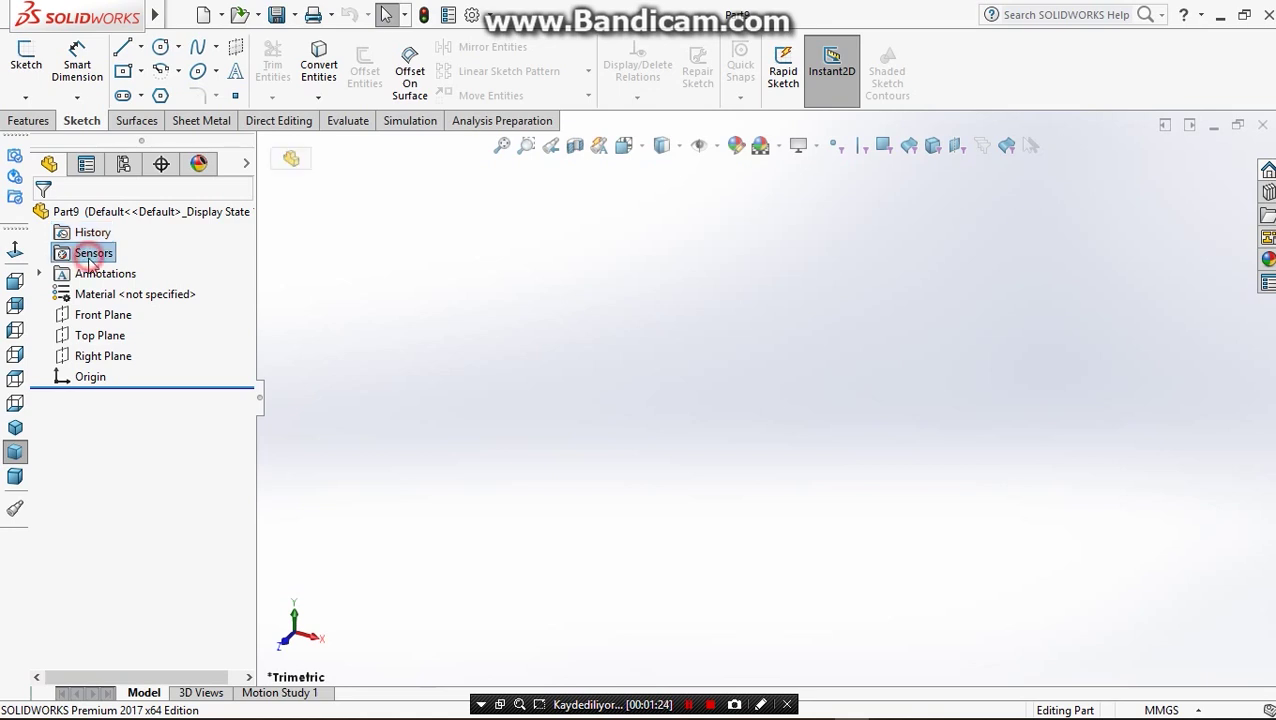
{"action": "left_click", "coordinate": [100, 278]}
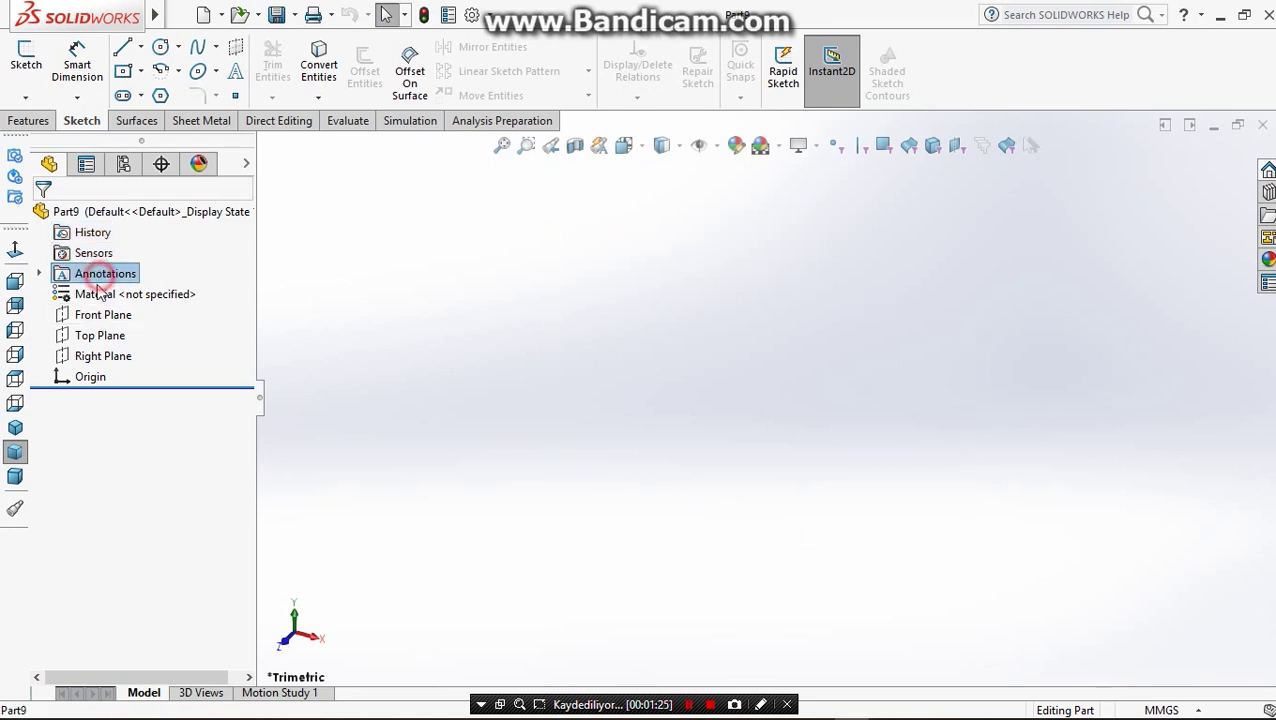
{"action": "left_click", "coordinate": [40, 275]}
{"action": "left_click", "coordinate": [41, 274]}
{"action": "left_click", "coordinate": [338, 335]}
Open and dismiss the Material context menu twice without assigning a material
{"action": "left_click", "coordinate": [160, 297]}
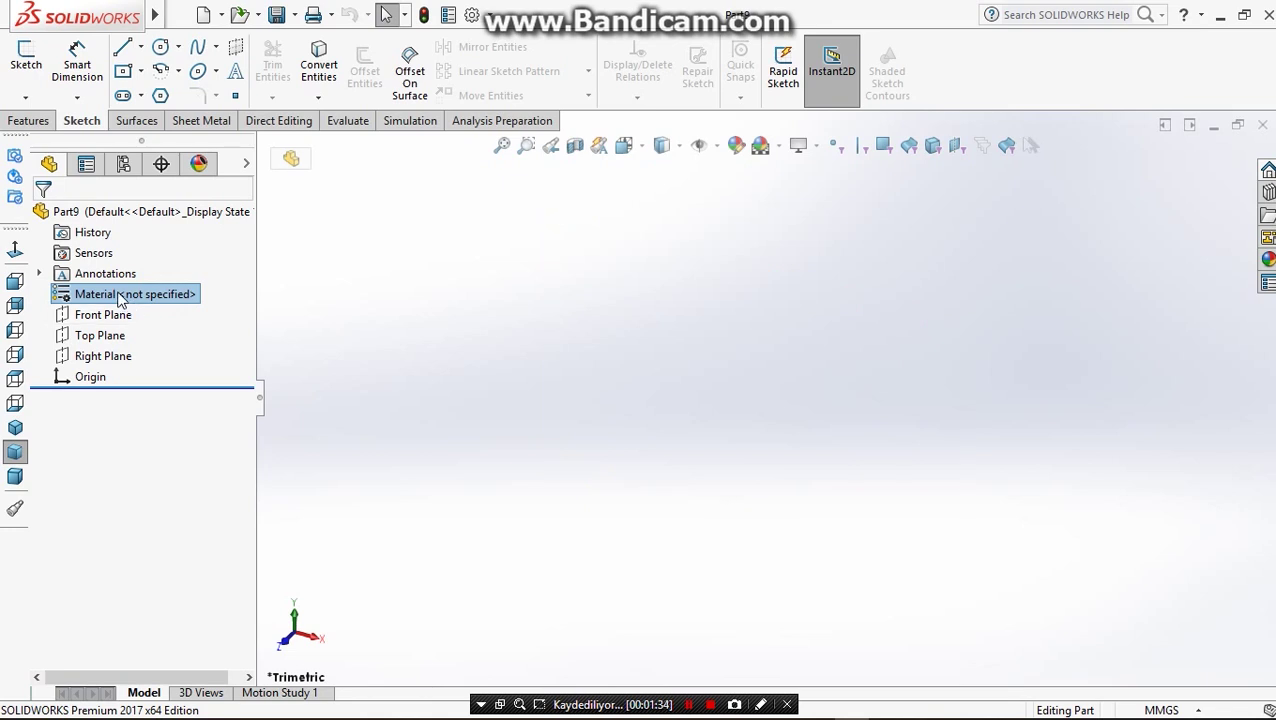
{"action": "right_click", "coordinate": [120, 300]}
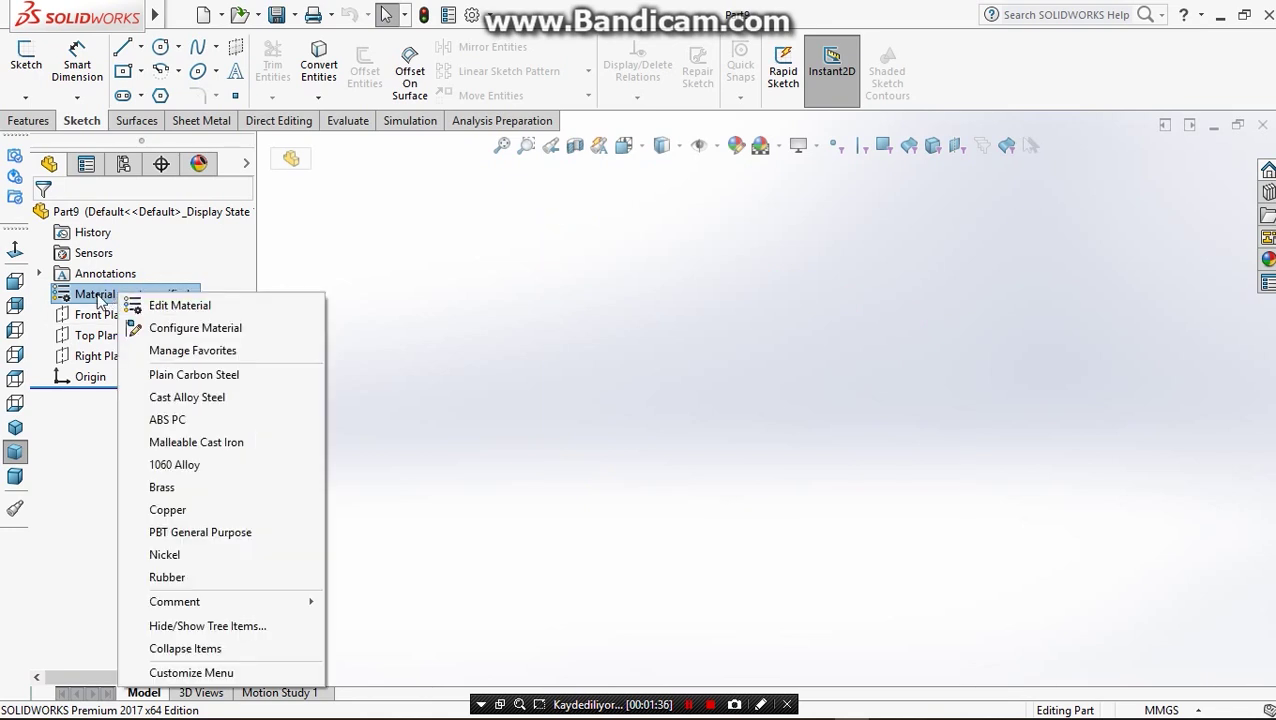
{"action": "left_click", "coordinate": [362, 290]}
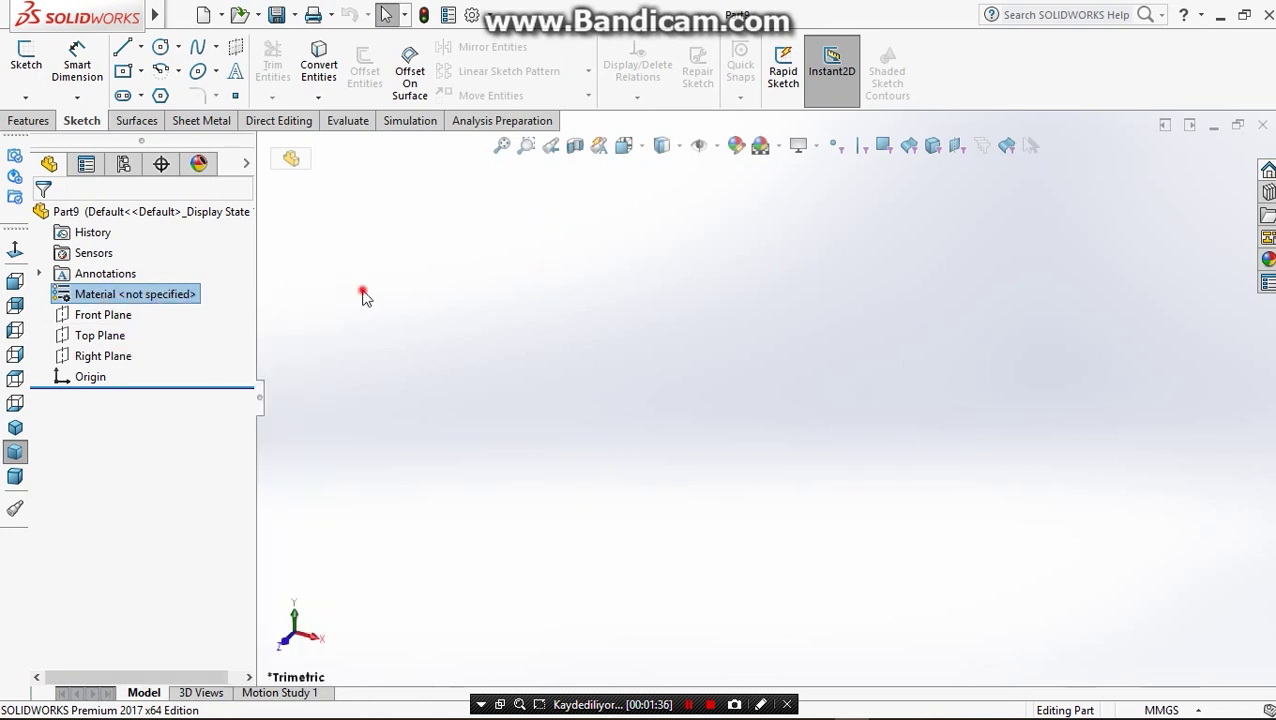
{"action": "right_click", "coordinate": [62, 298]}
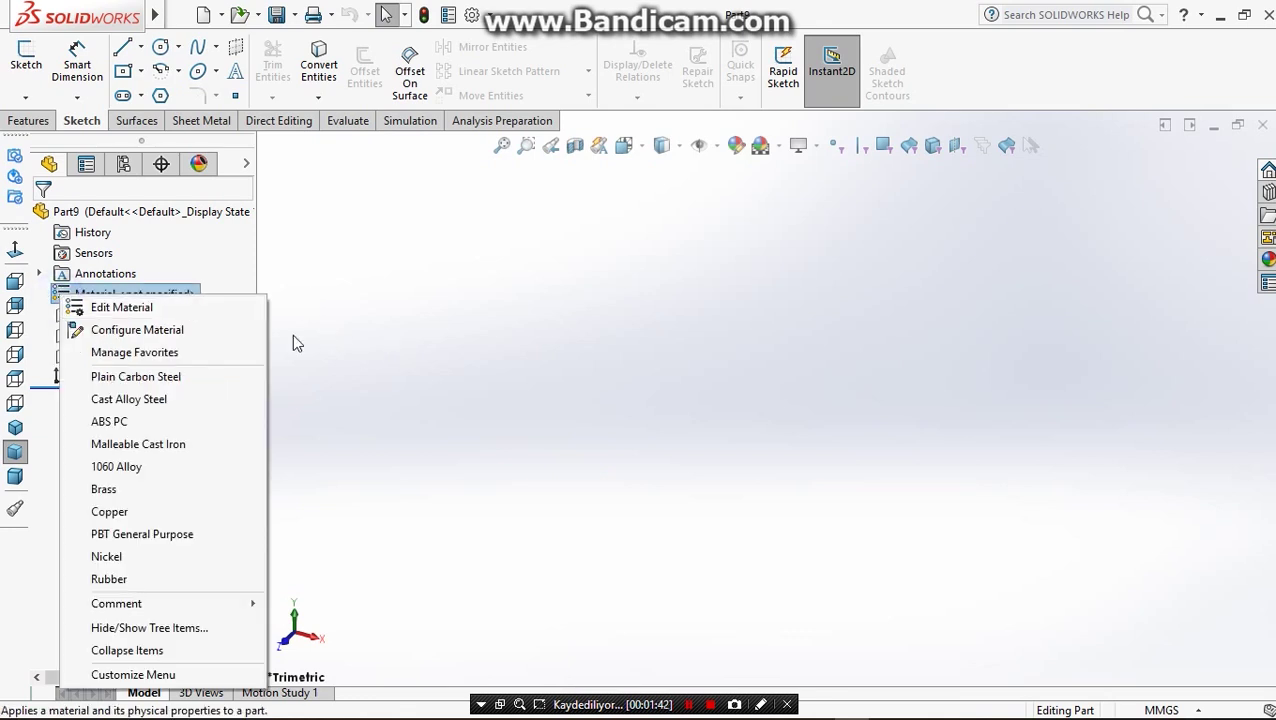
{"action": "left_click", "coordinate": [316, 422]}
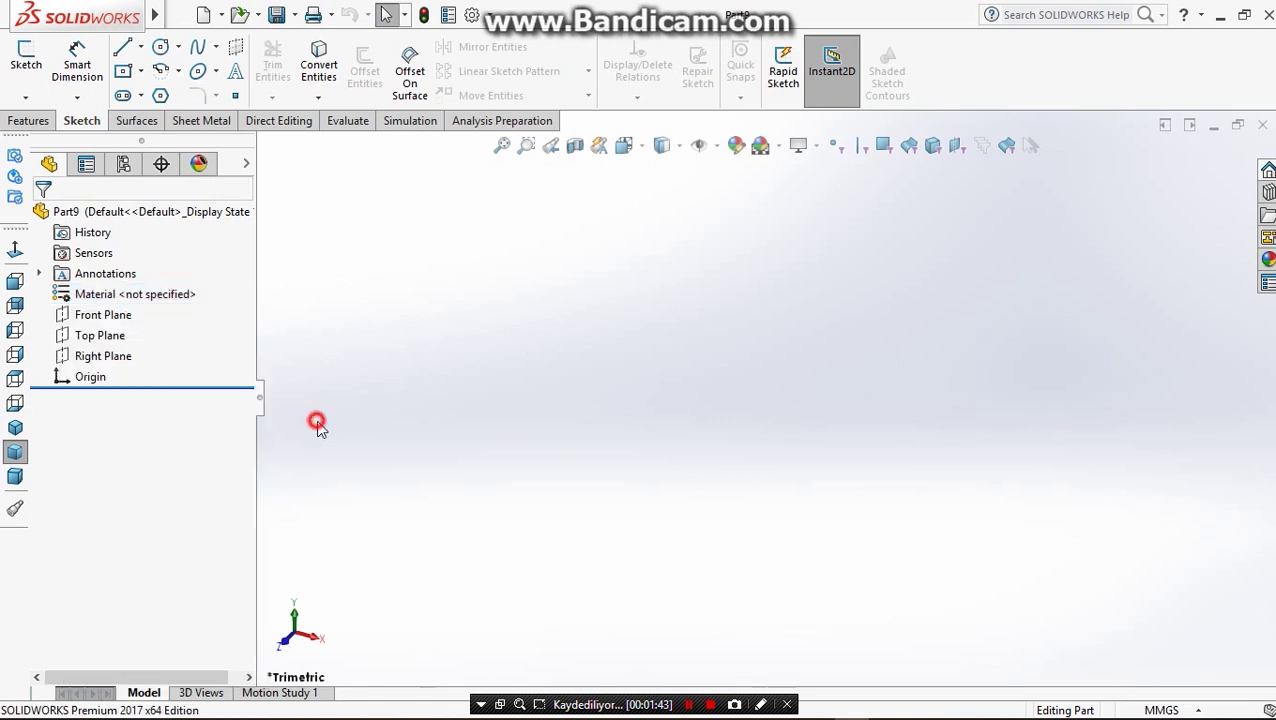
Select the Top and Front Planes, clear the selection, and show the main menu bar
{"action": "left_click", "coordinate": [104, 336]}
{"action": "left_click", "coordinate": [72, 318]}
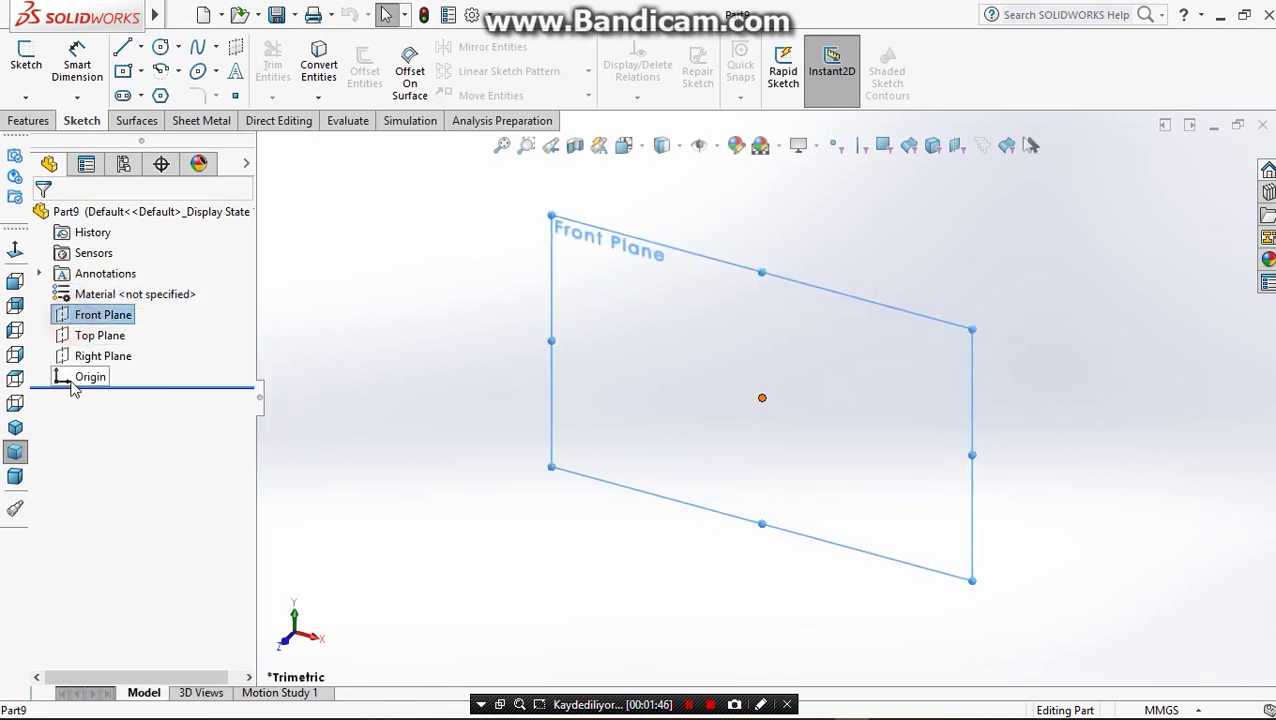
{"action": "left_click", "coordinate": [362, 378]}
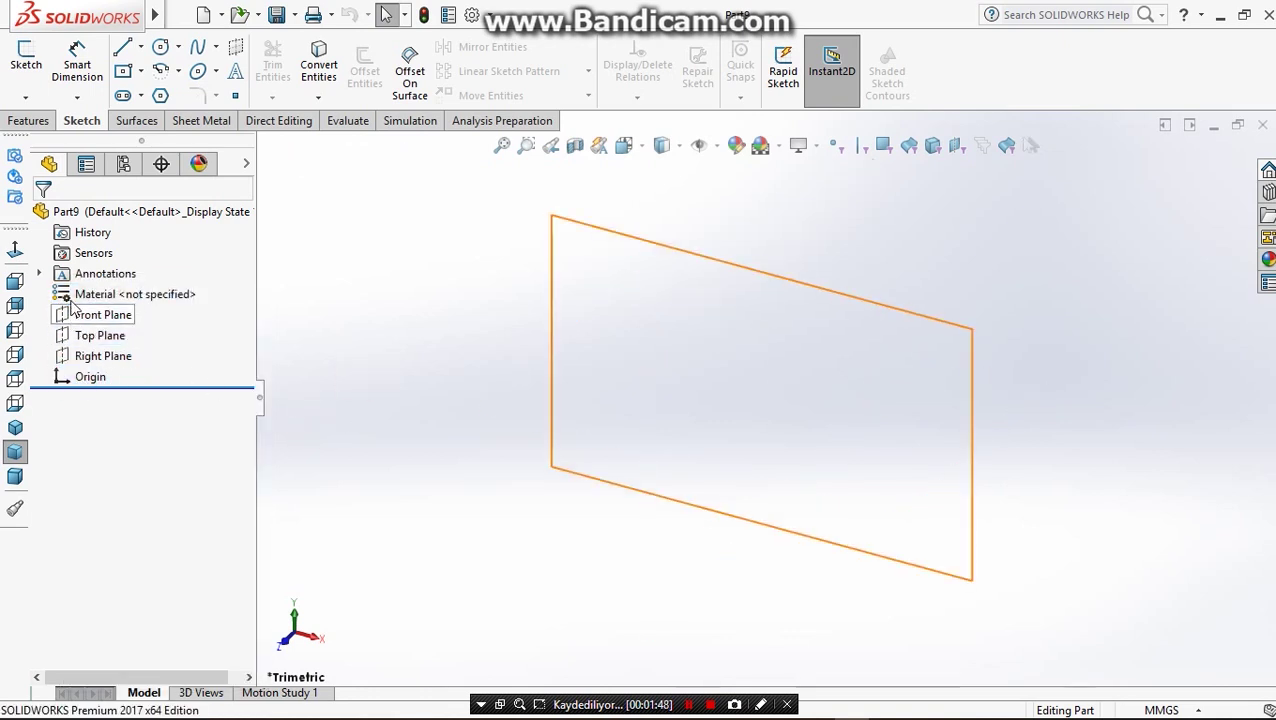
{"action": "left_click", "coordinate": [340, 351]}
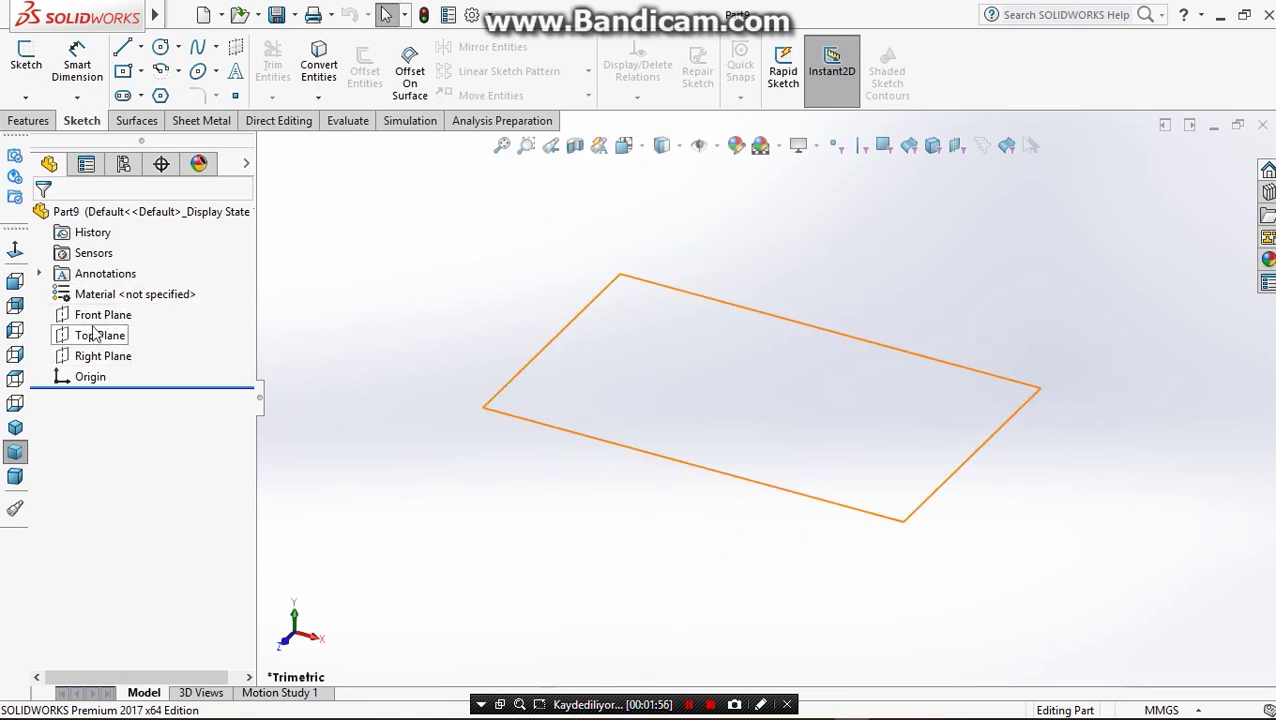
{"action": "left_click", "coordinate": [341, 338]}
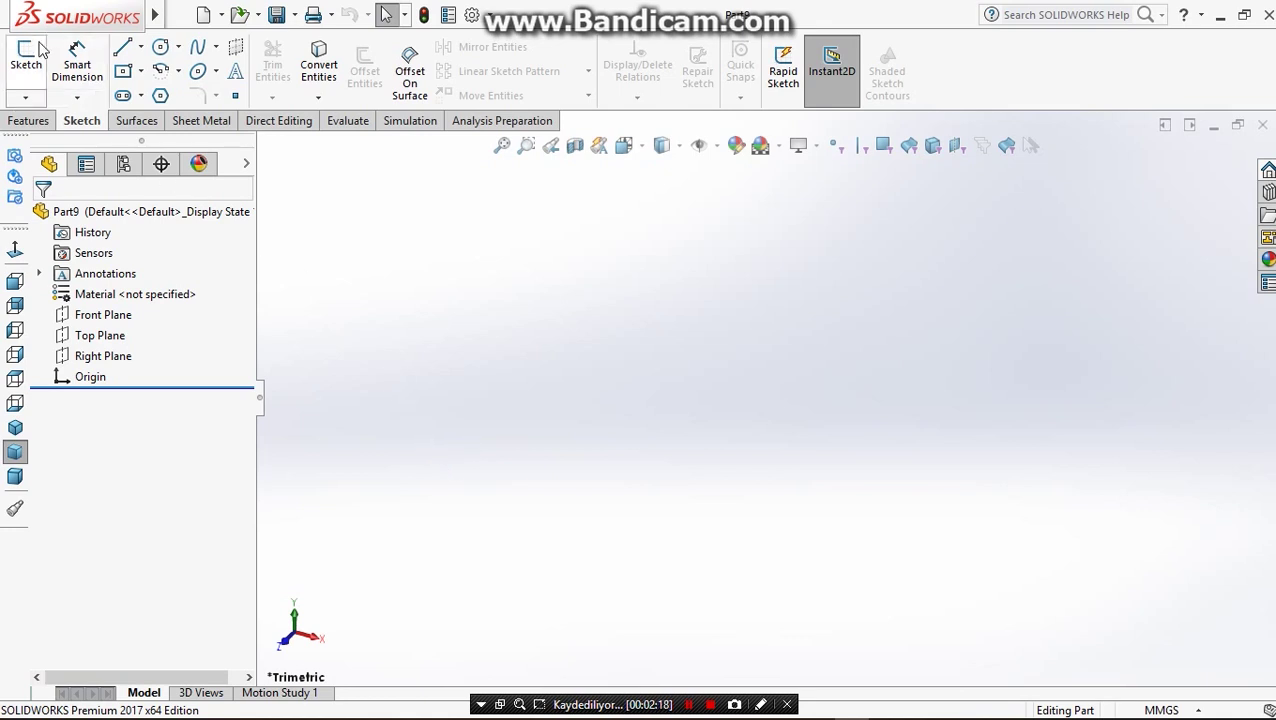
{"action": "left_click", "coordinate": [381, 305]}
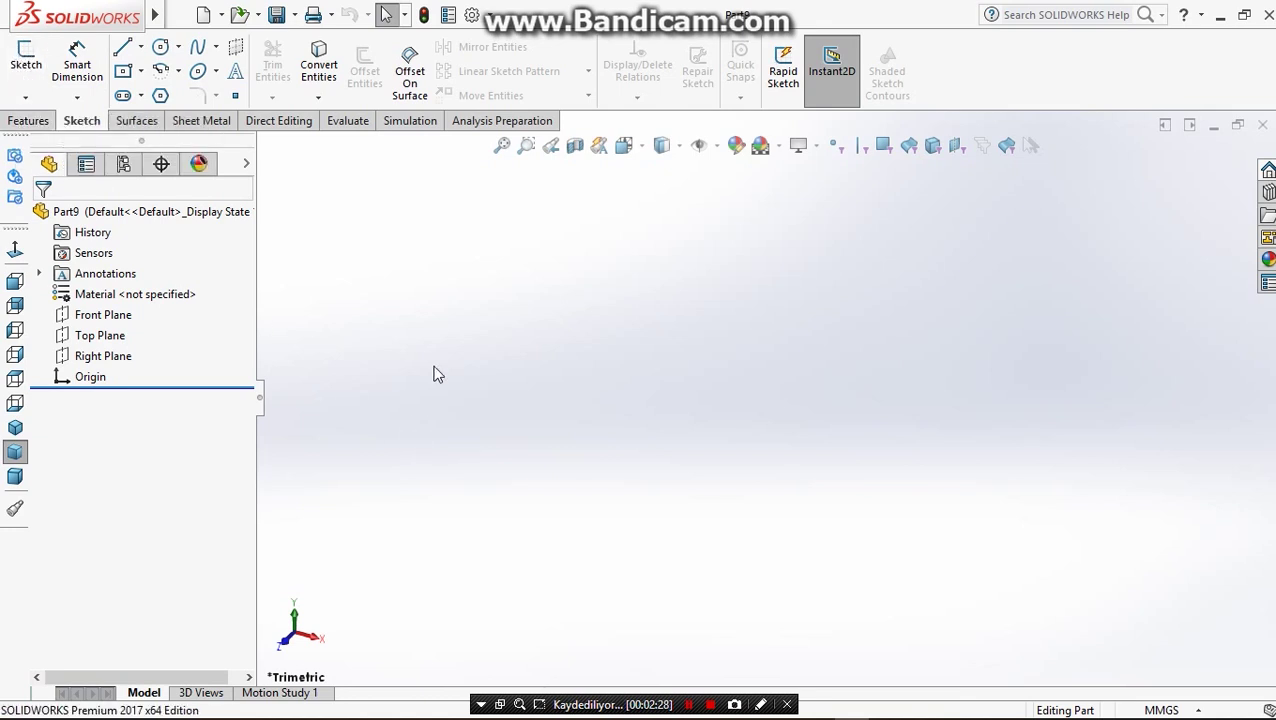
{"action": "key", "text": "alt"}
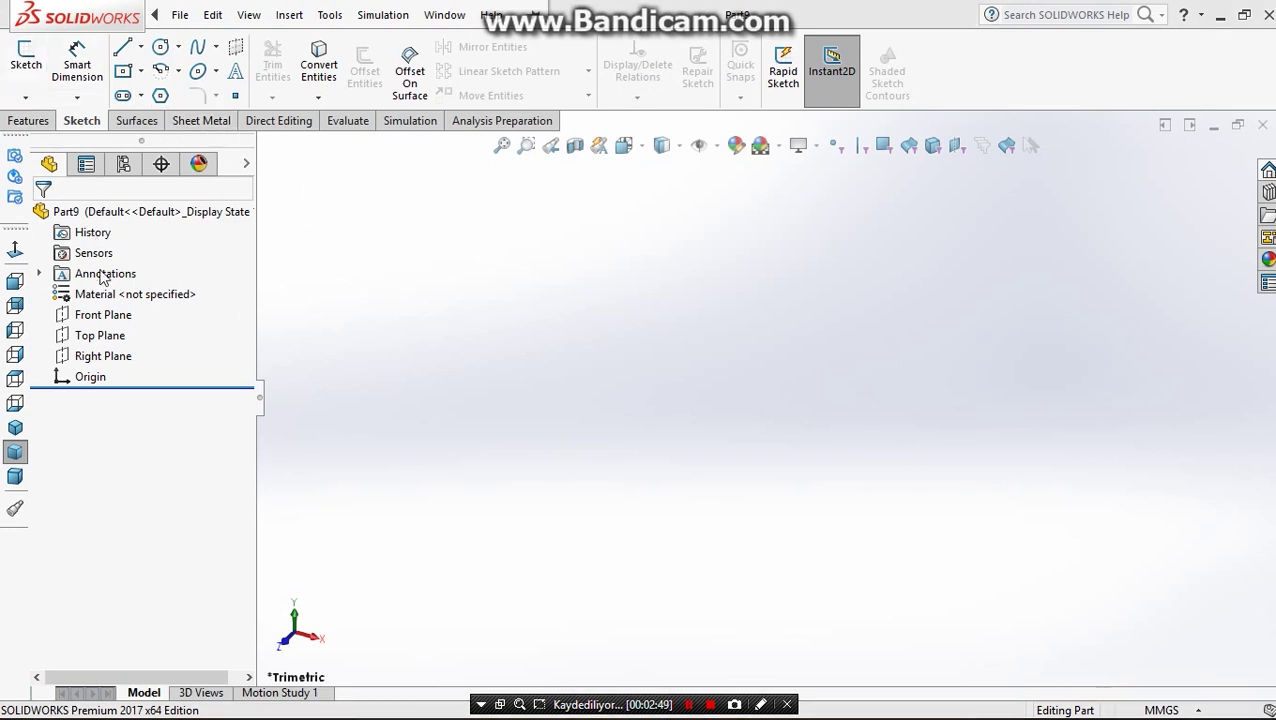
{"action": "left_click", "coordinate": [101, 315]}
{"action": "left_click", "coordinate": [103, 356], "text": "shift"}
{"action": "left_click", "coordinate": [317, 386]}
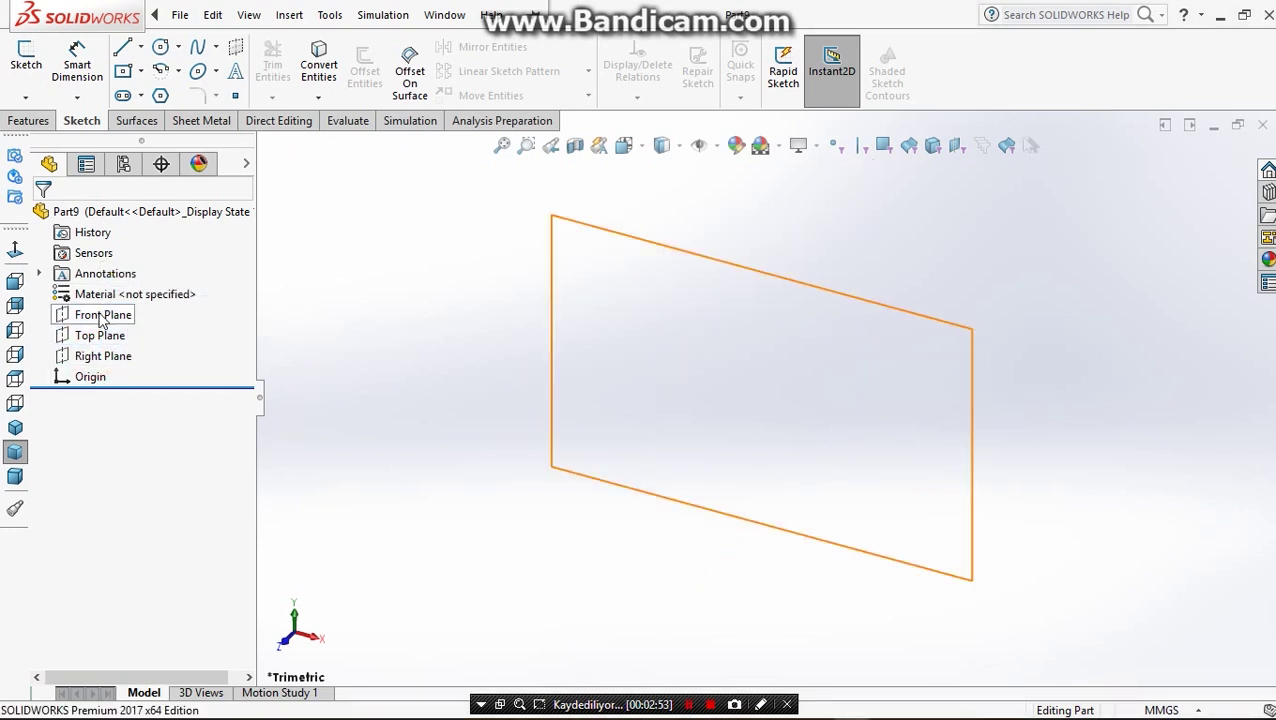
{"action": "left_click", "coordinate": [213, 14]}
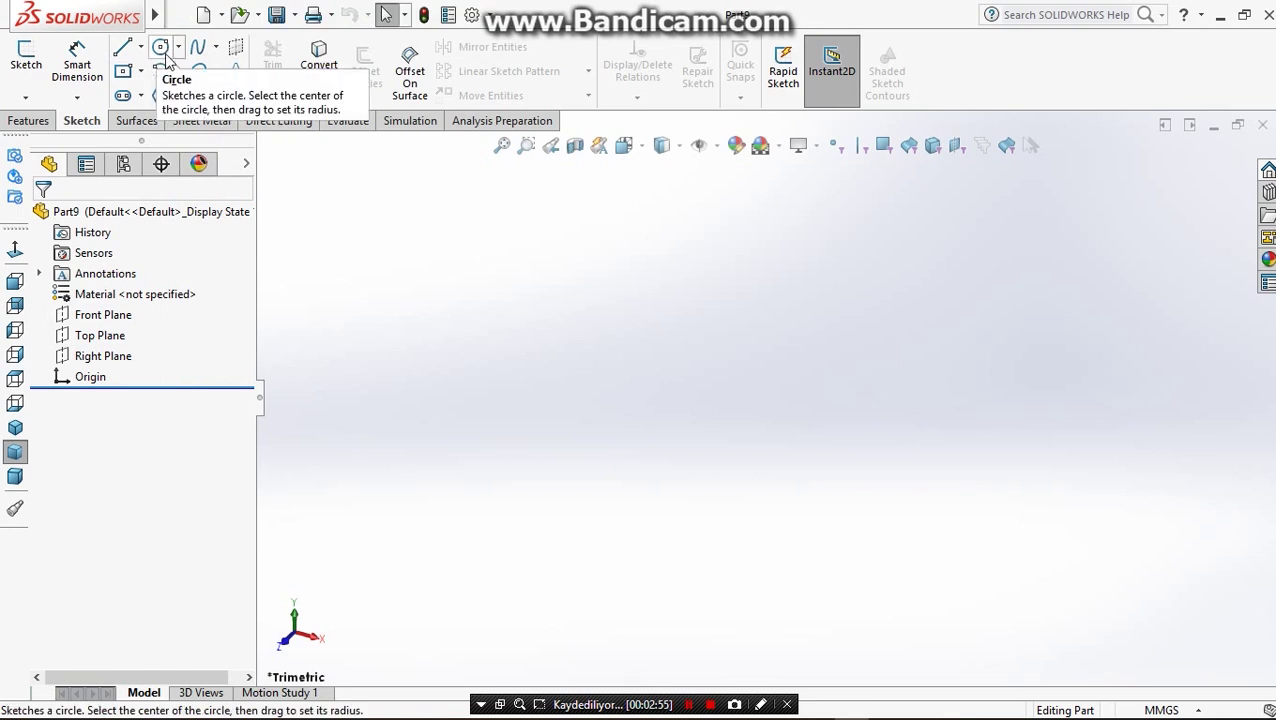
{"action": "left_click", "coordinate": [100, 316]}
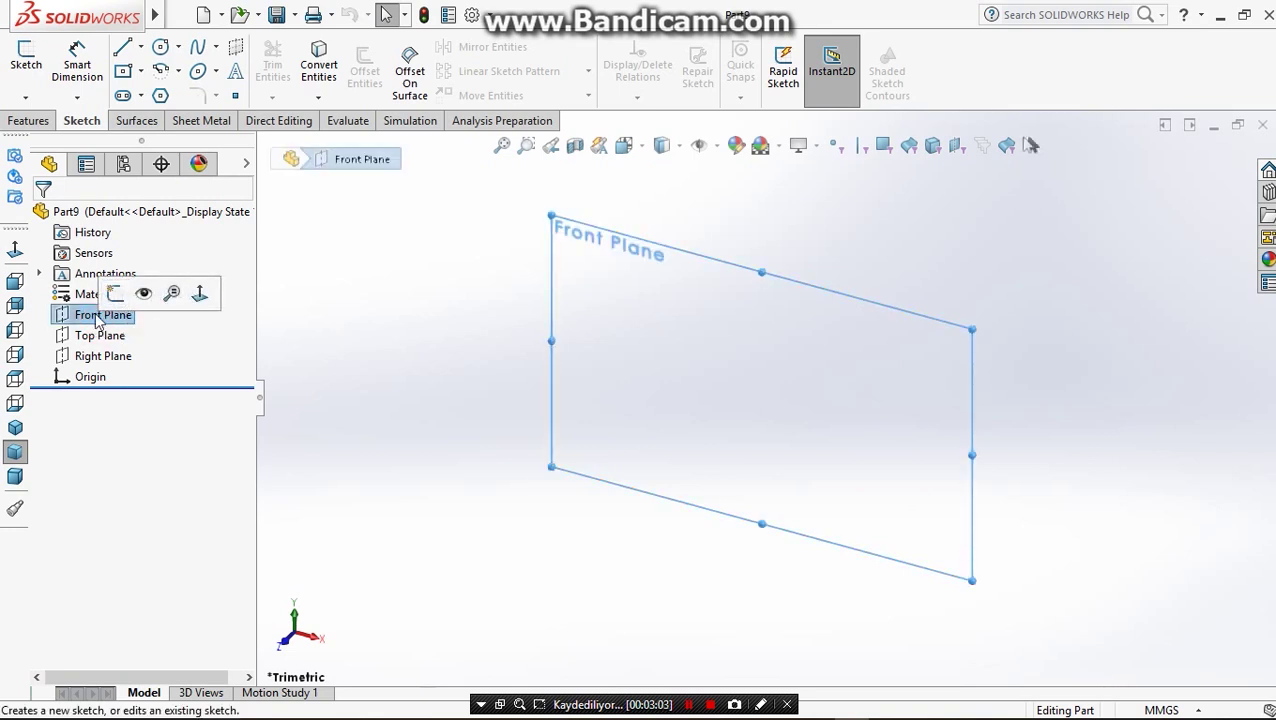
{"action": "left_click", "coordinate": [345, 343]}
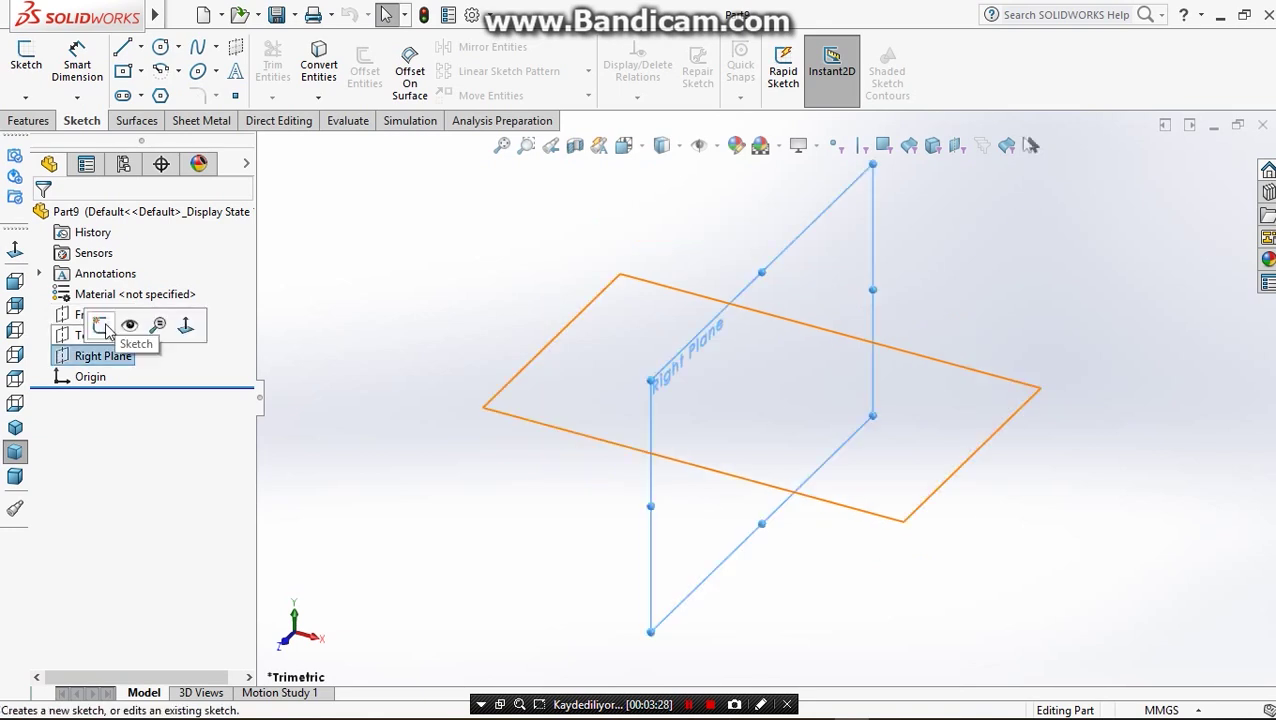
{"action": "left_click", "coordinate": [103, 326]}
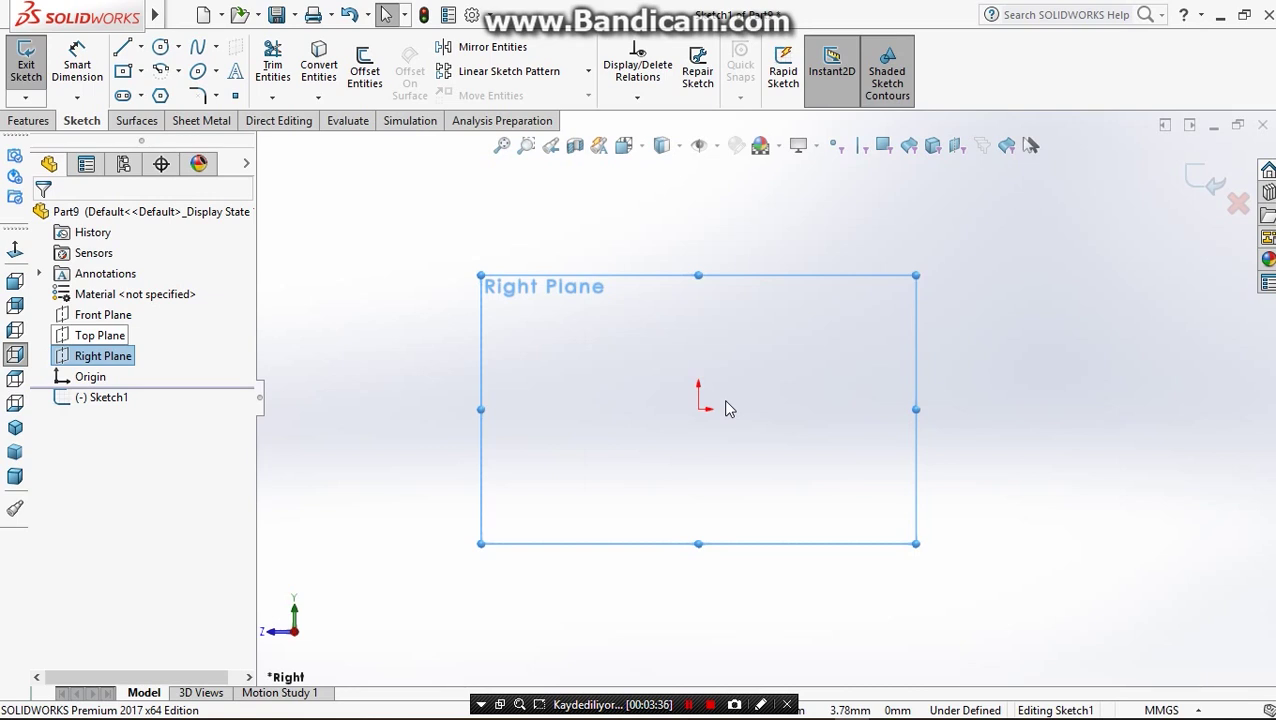
{"action": "scroll", "coordinate": [746, 416], "scroll_direction": "down", "scroll_amount": 1}
{"action": "scroll", "coordinate": [745, 395], "scroll_direction": "up", "scroll_amount": 1}
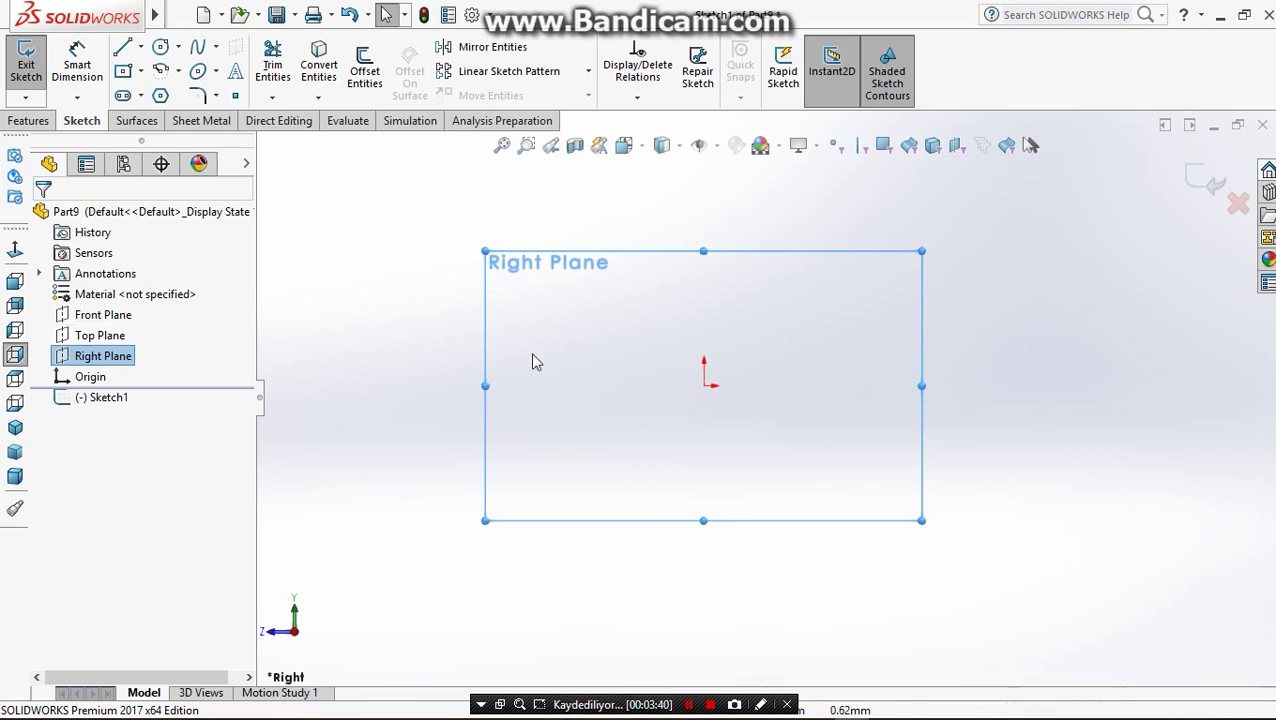
{"action": "left_click", "coordinate": [1206, 180]}
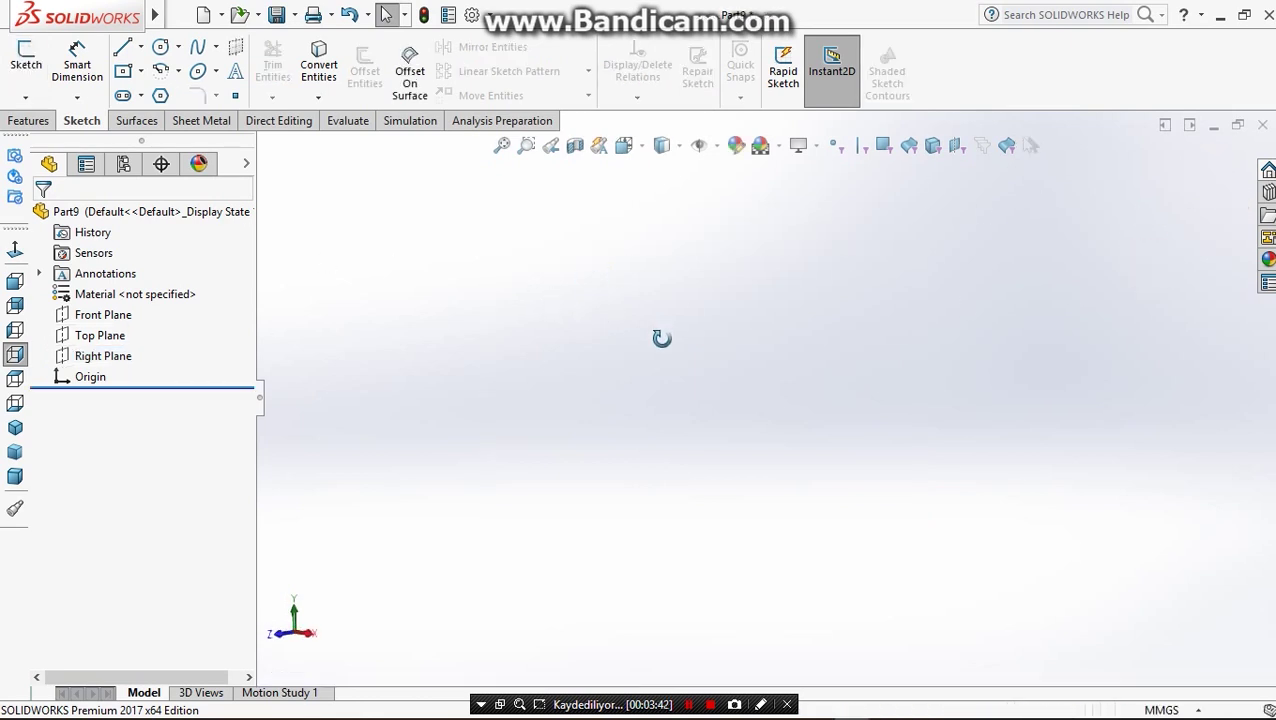
Orbit around the three default planes and begin the new sketch on the Front Plane
{"action": "left_click", "coordinate": [26, 55]}
{"action": "mouse_move", "coordinate": [628, 305]}
{"action": "middle_mouse_down"}
{"action": "mouse_move", "coordinate": [684, 270]}
{"action": "mouse_move", "coordinate": [723, 353]}
{"action": "middle_mouse_up"}
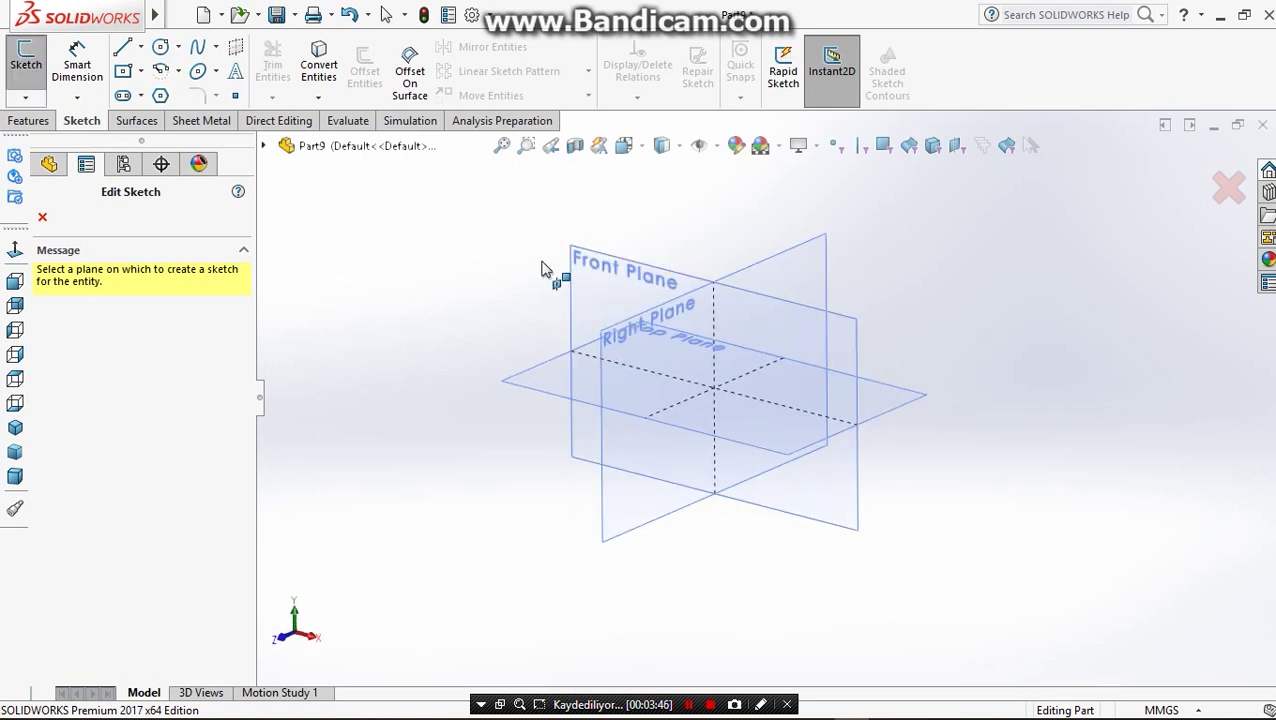
{"action": "left_click", "coordinate": [266, 146]}
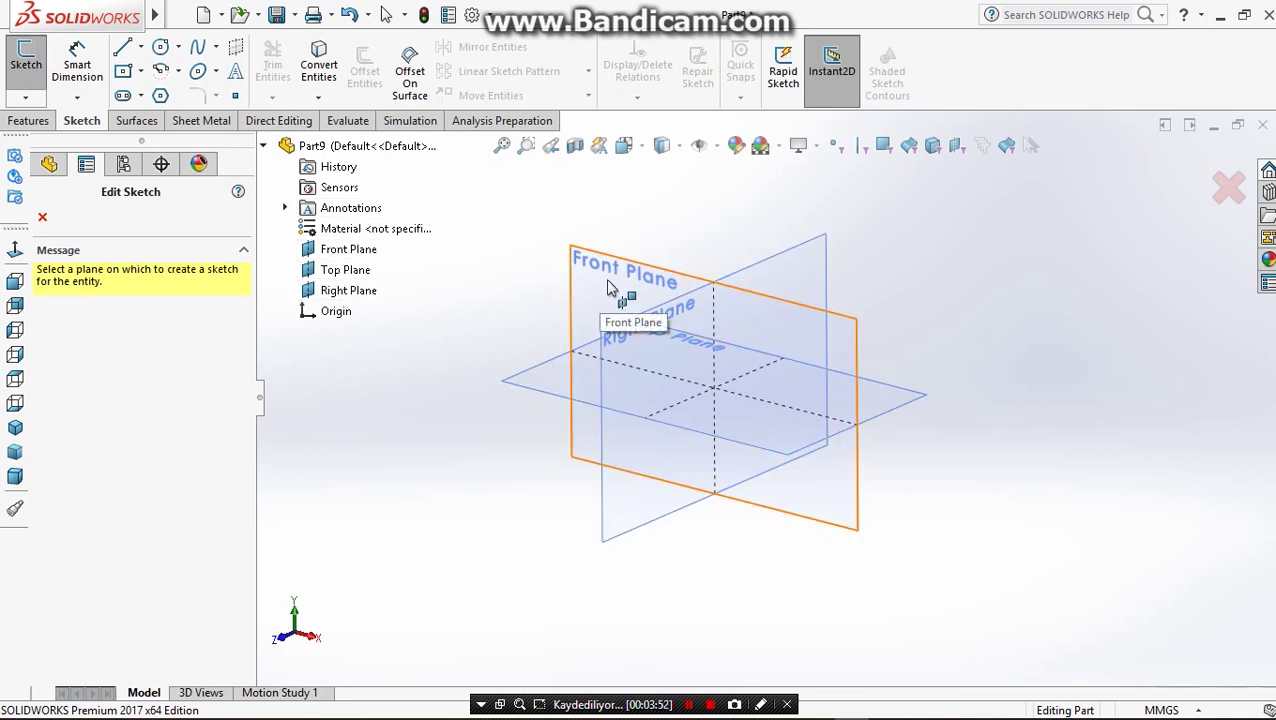
{"action": "middle_click_drag", "start_coordinate": [726, 285], "coordinate": [783, 356], "text": "ctrl"}
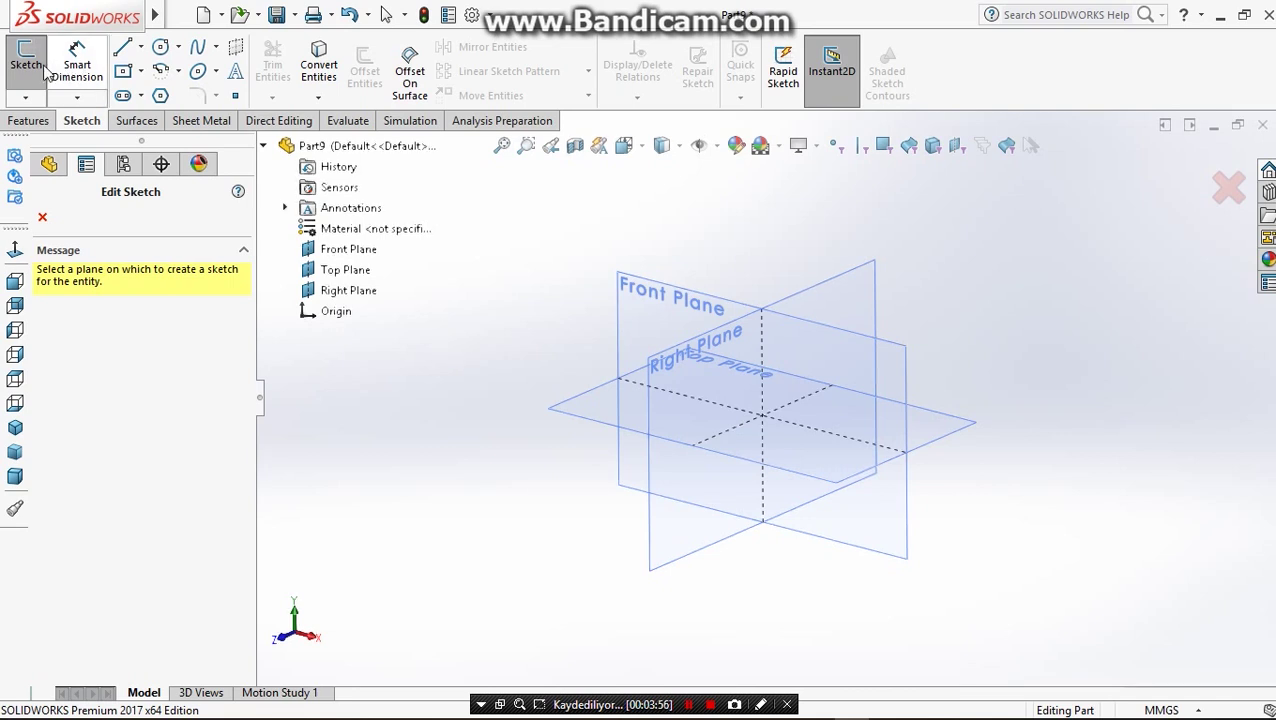
{"action": "left_click", "coordinate": [348, 290]}
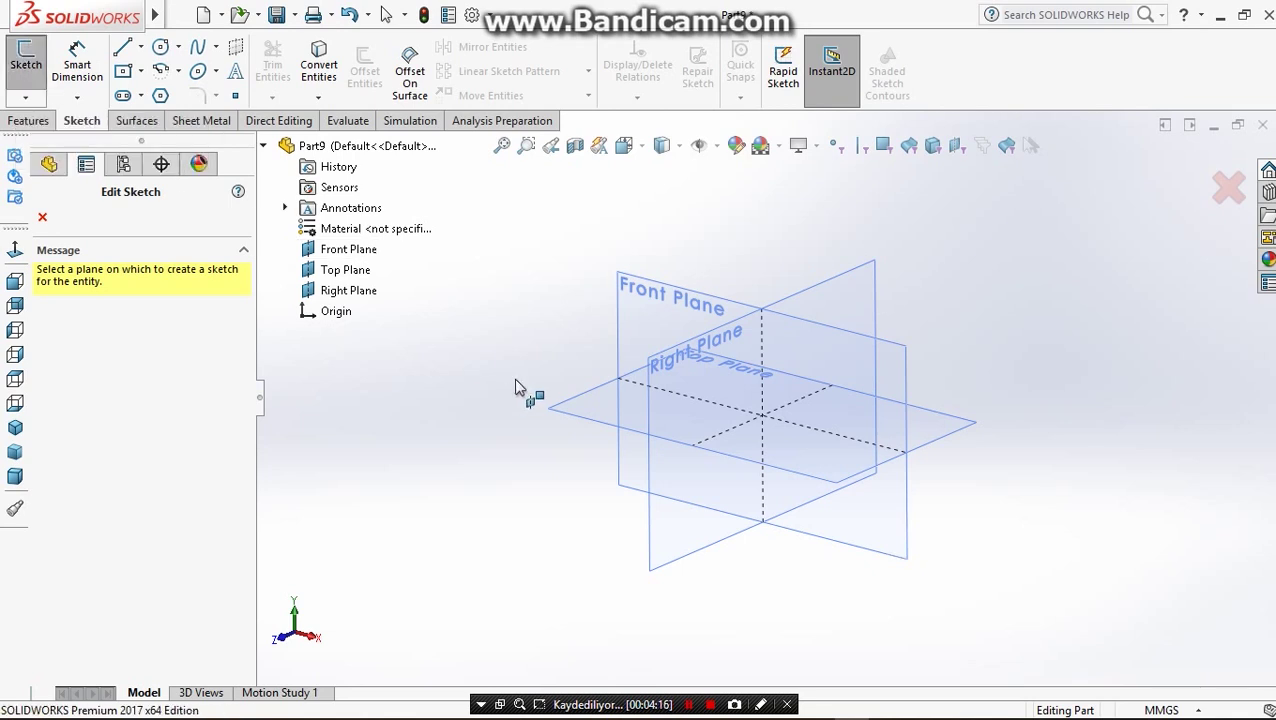
{"action": "mouse_move", "coordinate": [778, 310]}
{"action": "middle_mouse_down"}
{"action": "mouse_move", "coordinate": [813, 338]}
{"action": "mouse_move", "coordinate": [812, 411]}
{"action": "middle_mouse_up"}
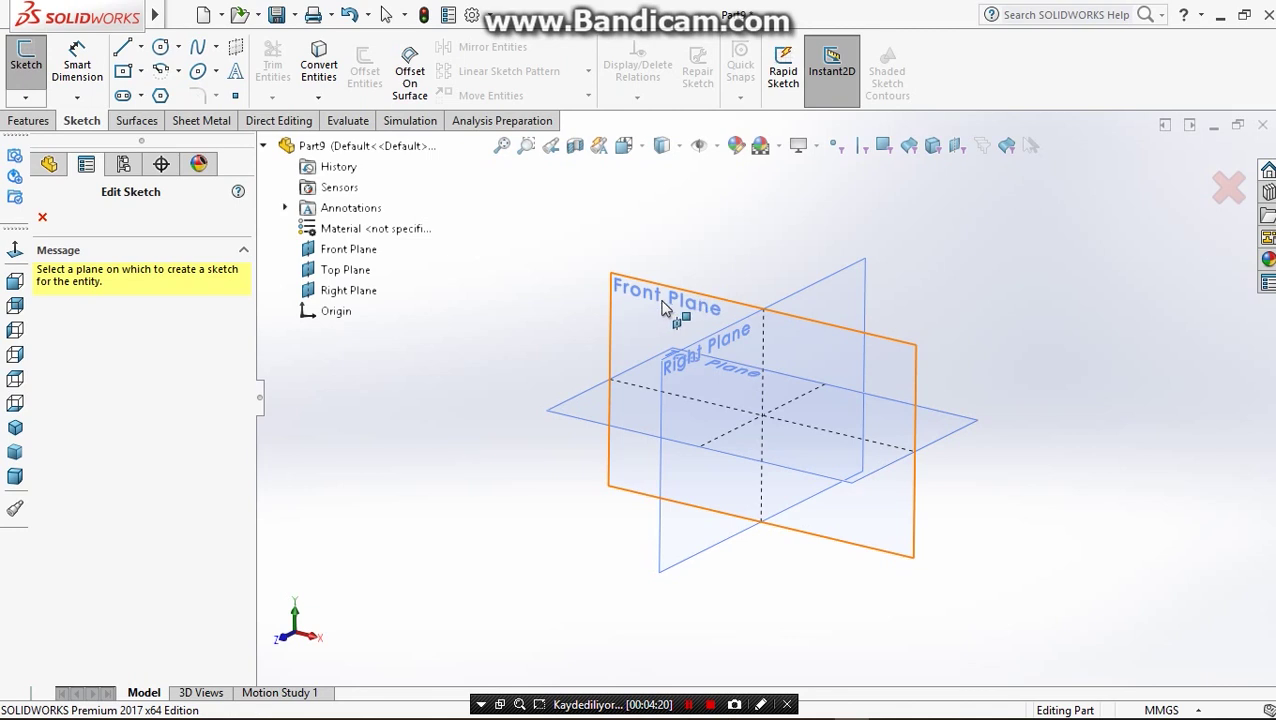
{"action": "middle_click_drag", "start_coordinate": [755, 361], "coordinate": [756, 342]}
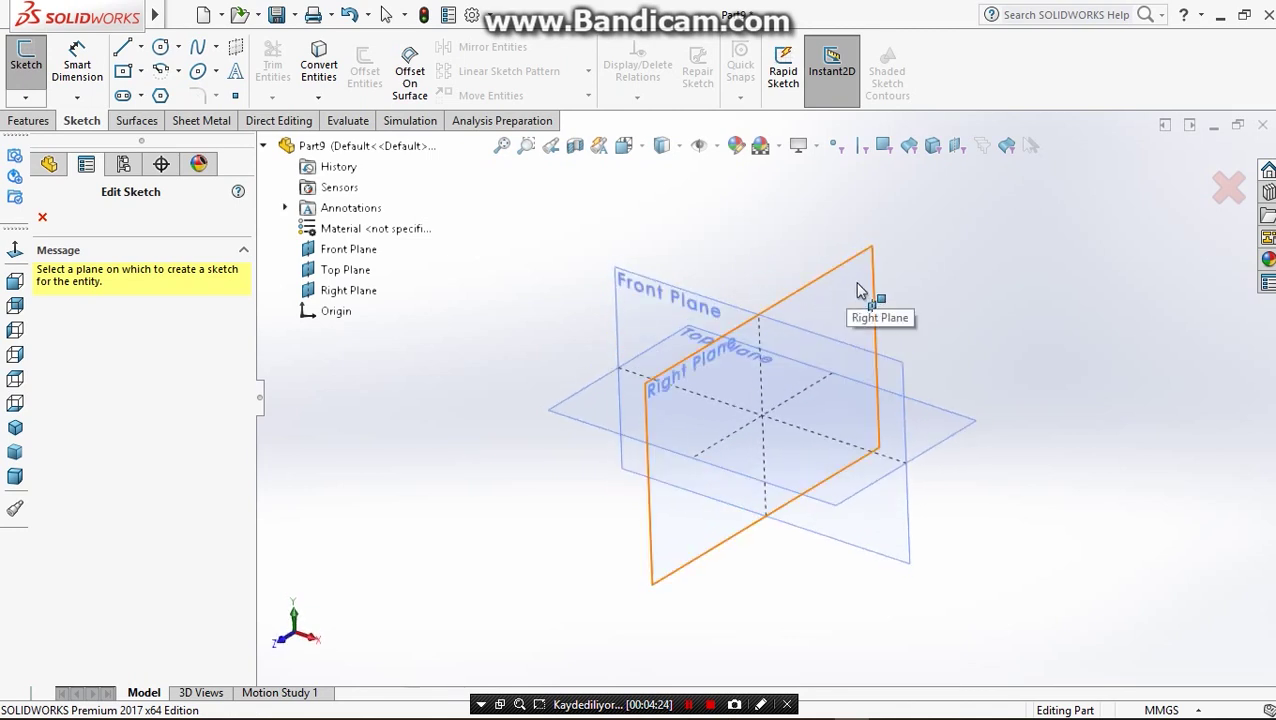
{"action": "left_click", "coordinate": [647, 296]}
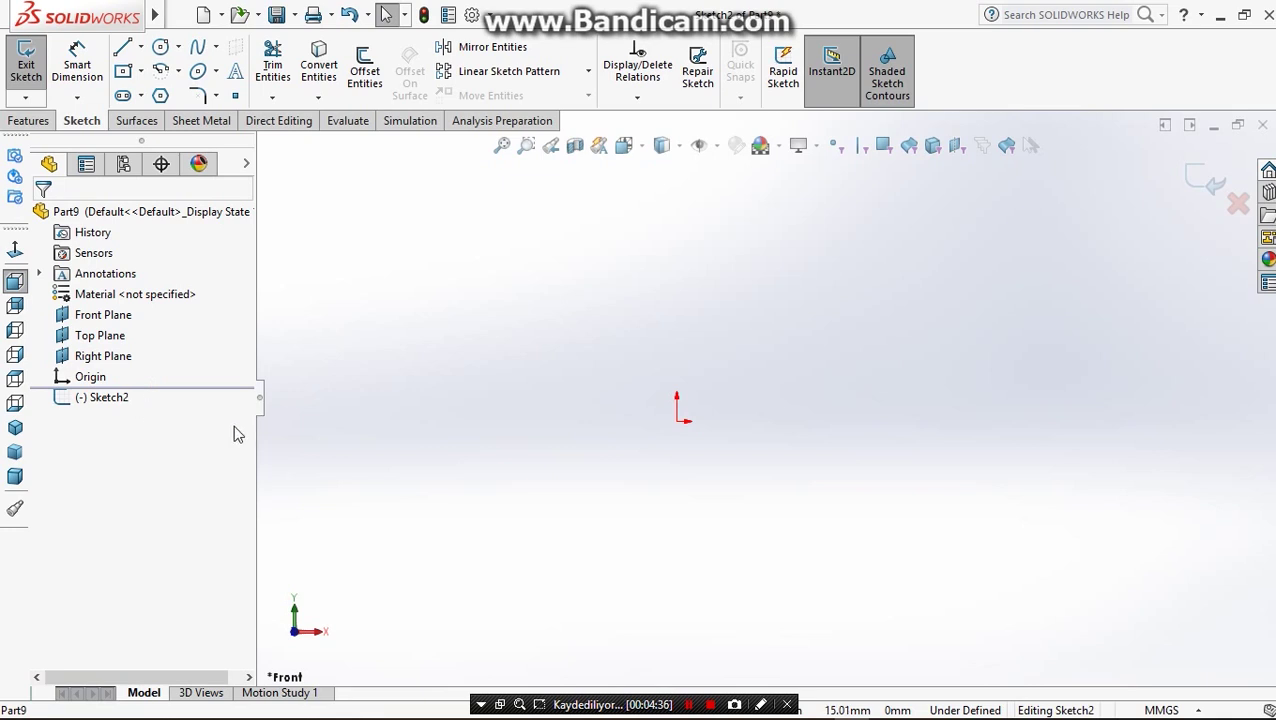
{"action": "middle_click_drag", "start_coordinate": [650, 336], "coordinate": [633, 388], "text": "ctrl"}
{"action": "middle_click_drag", "start_coordinate": [659, 440], "coordinate": [608, 443], "text": "ctrl"}
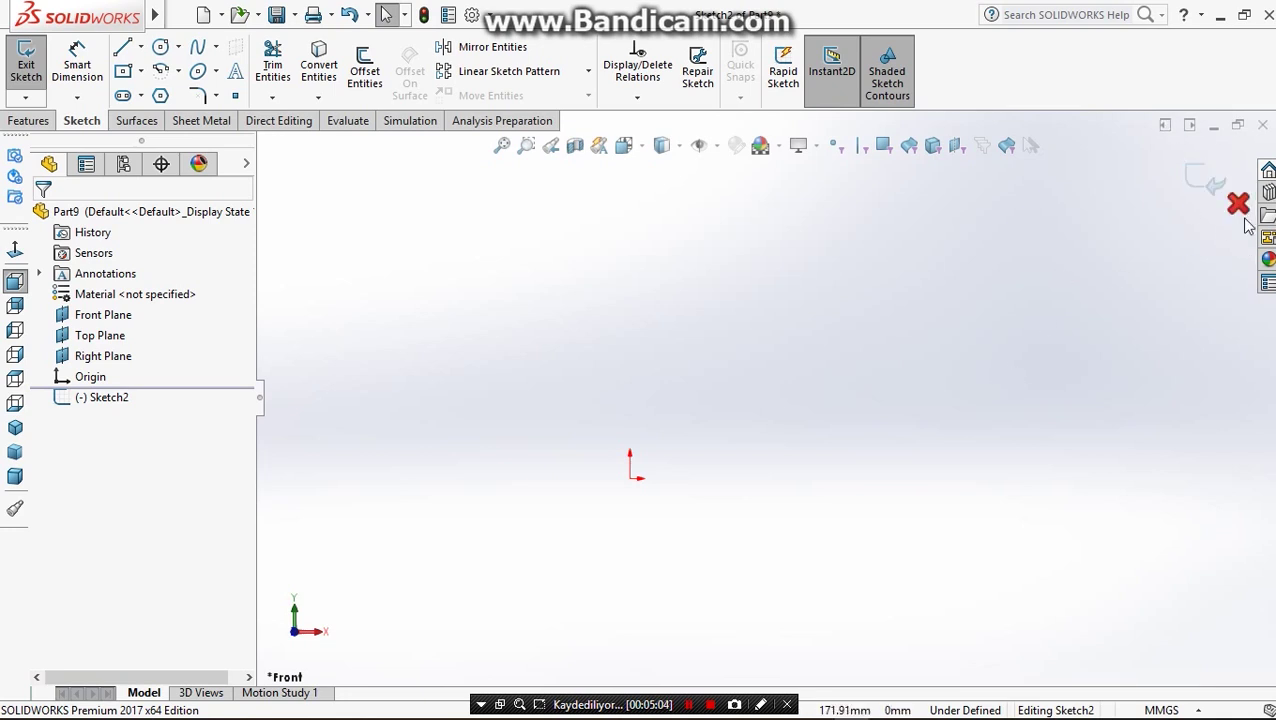
{"action": "scroll", "coordinate": [745, 400], "scroll_direction": "down", "scroll_amount": 1}
{"action": "scroll", "coordinate": [770, 322], "scroll_direction": "down", "scroll_amount": 2}
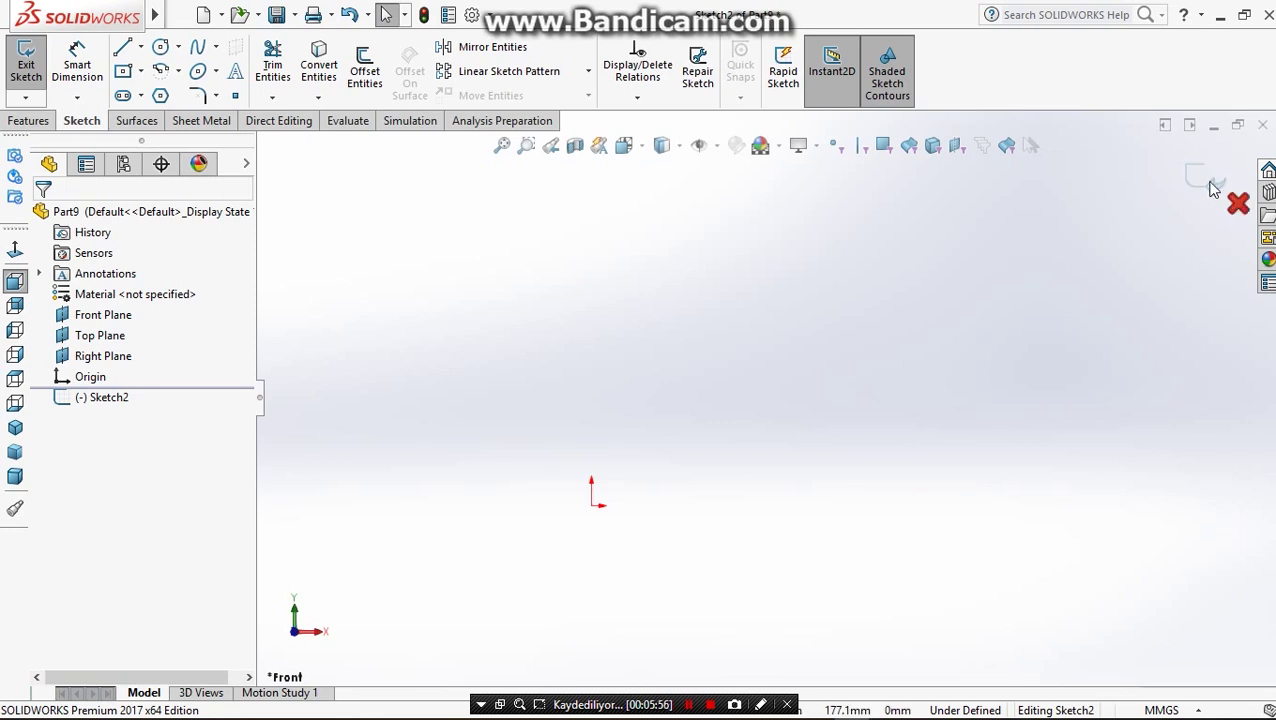
{"action": "middle_click_drag", "start_coordinate": [946, 288], "coordinate": [911, 303], "text": "ctrl"}
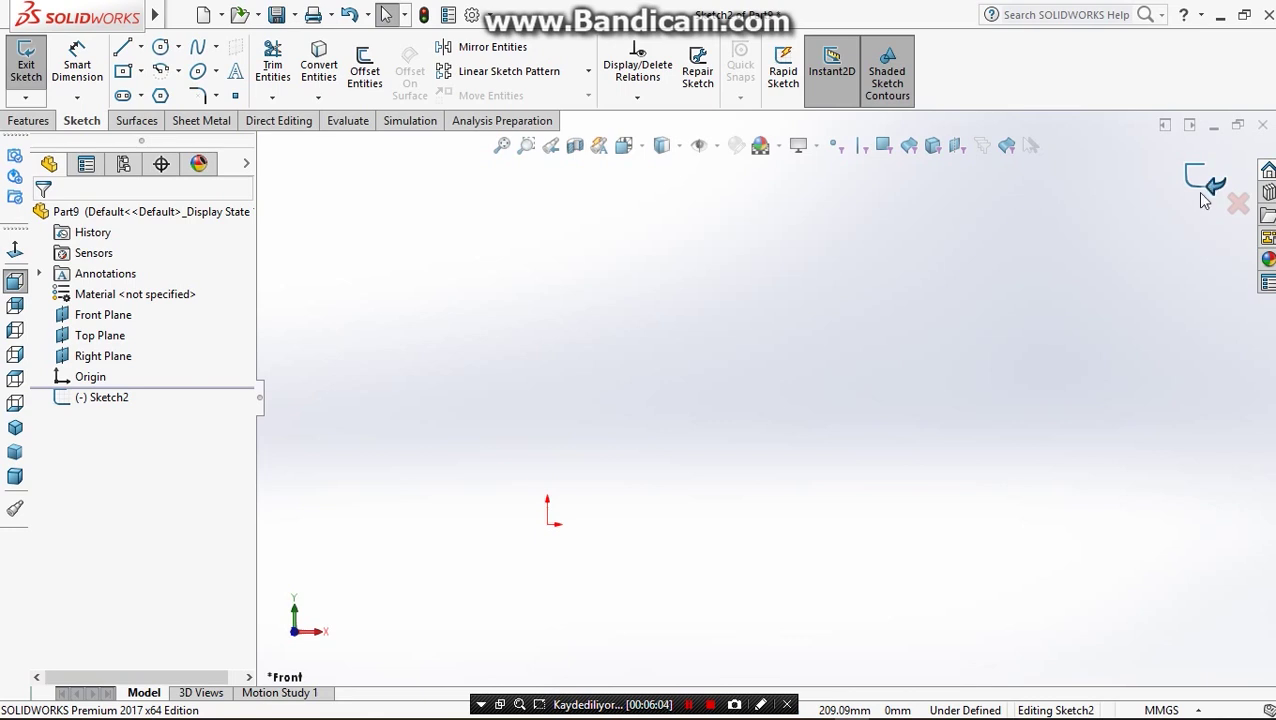
{"action": "left_click", "coordinate": [969, 230]}
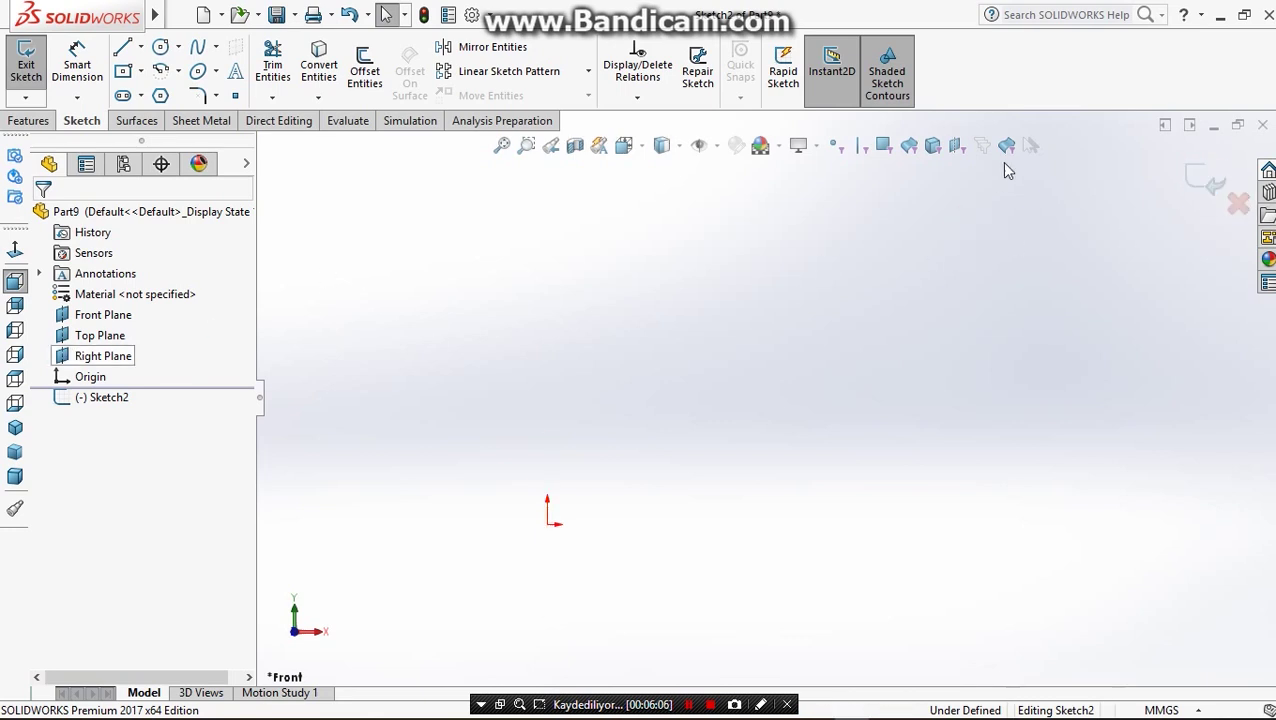
{"action": "scroll", "coordinate": [760, 338], "scroll_direction": "down", "scroll_amount": 1}
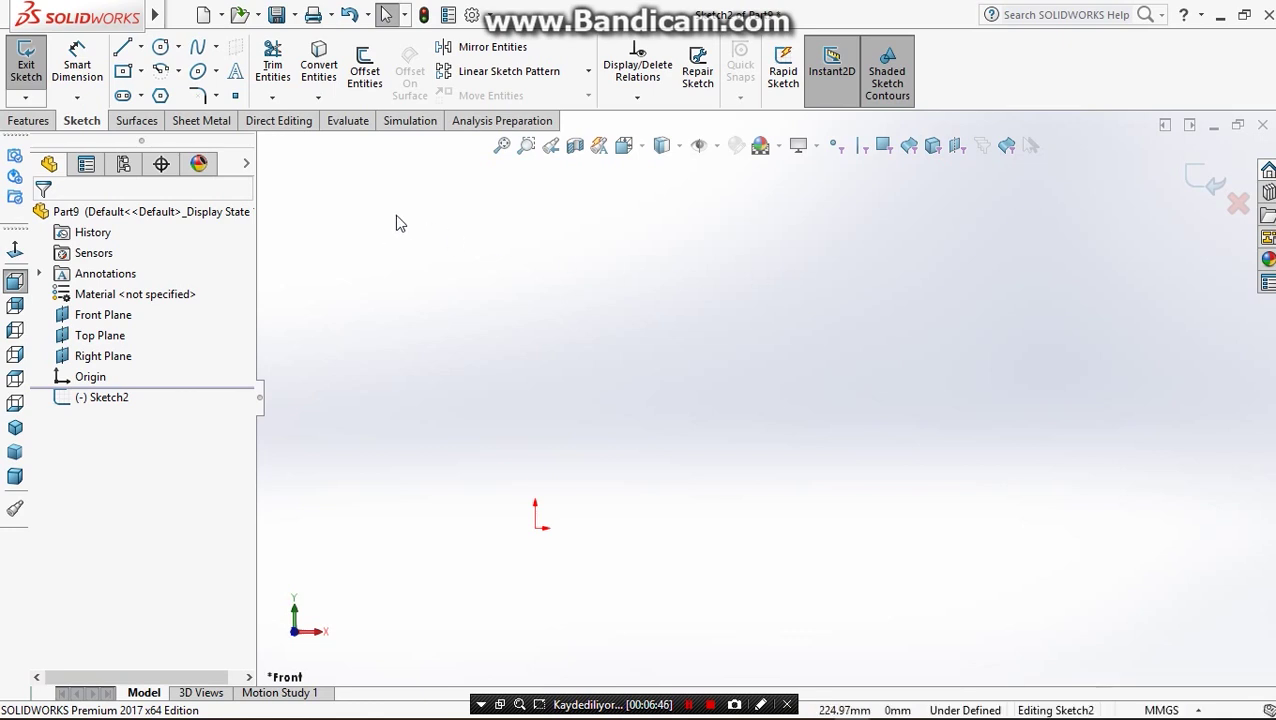
{"action": "left_click", "coordinate": [570, 305]}
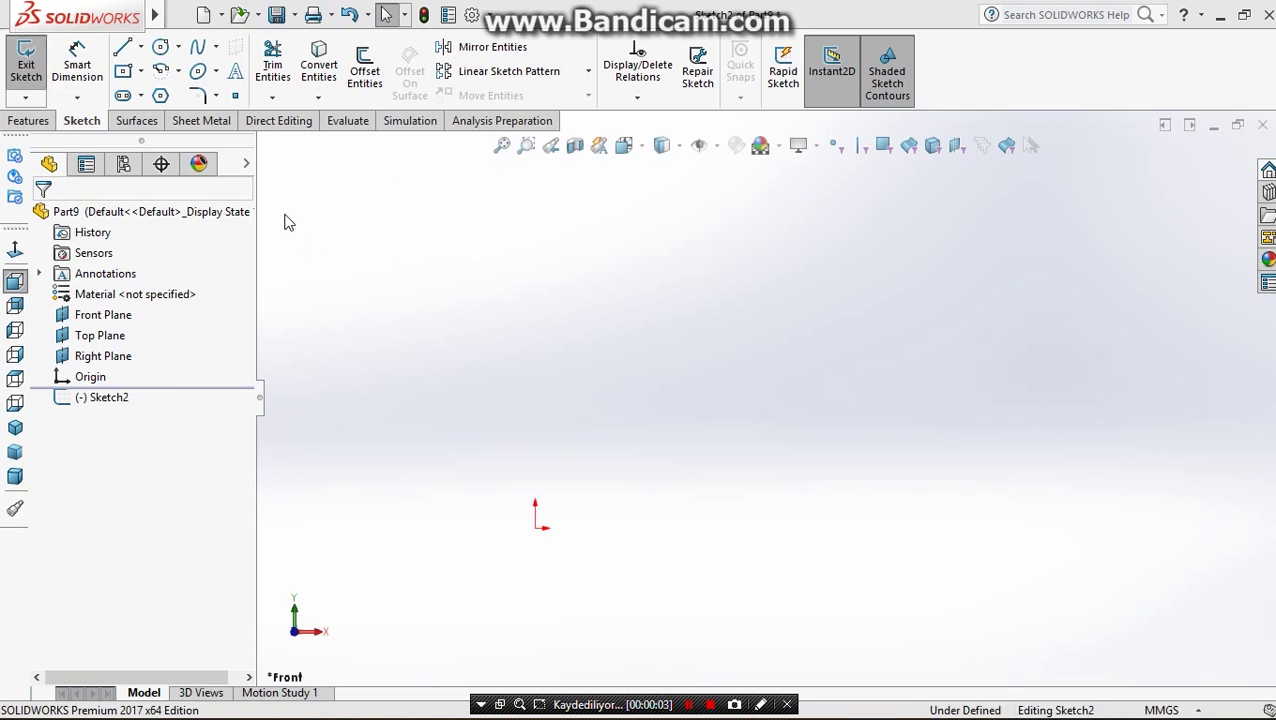
{"action": "left_click", "coordinate": [125, 52]}
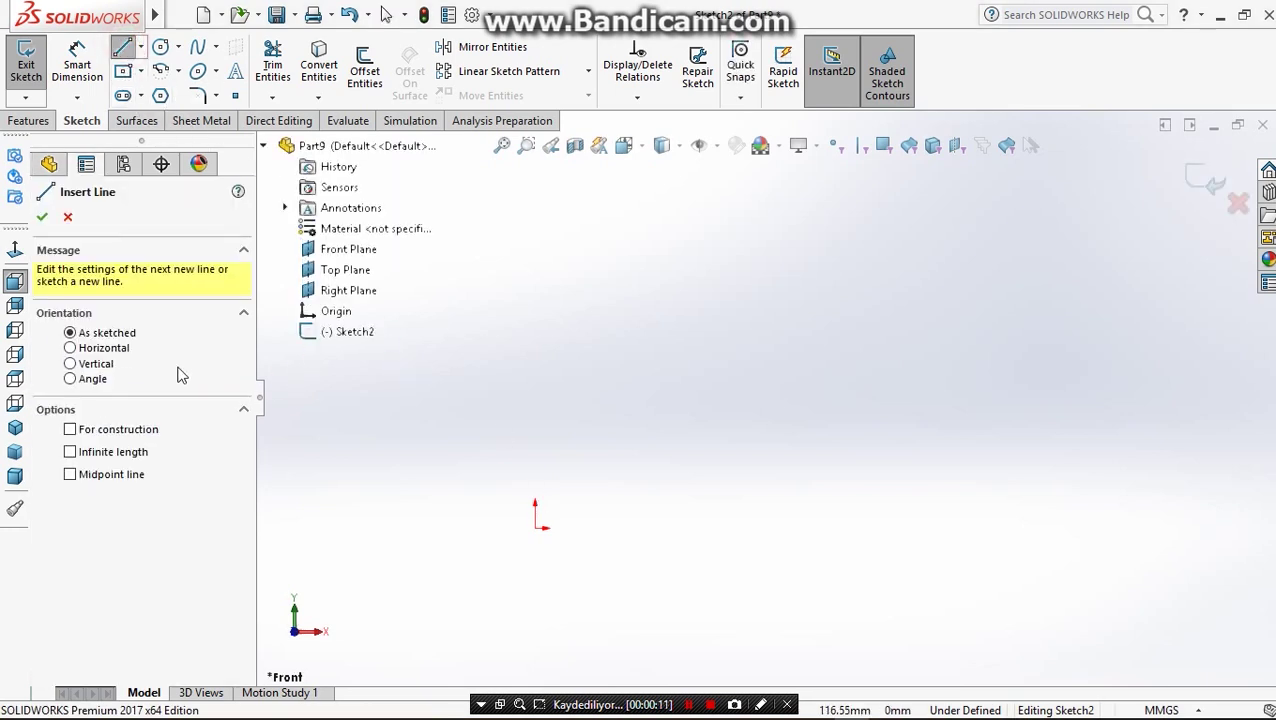
{"action": "middle_click_drag", "start_coordinate": [576, 414], "coordinate": [597, 398], "text": "ctrl"}
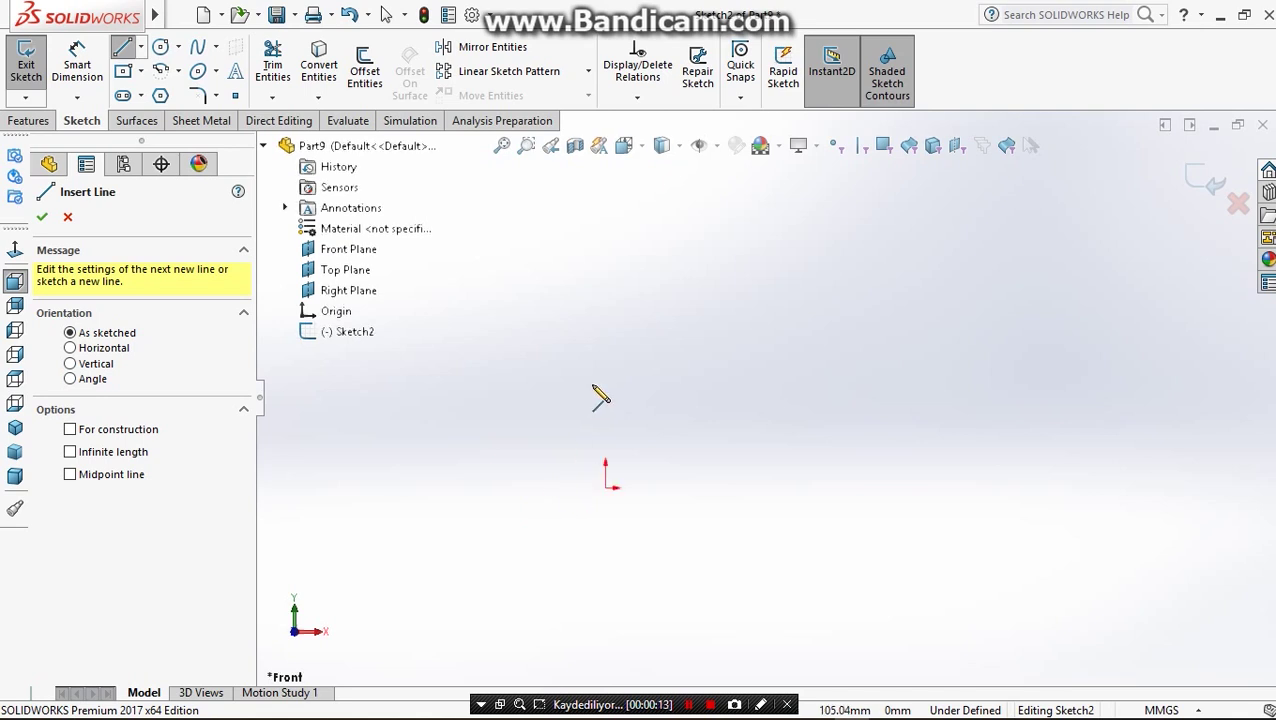
{"action": "left_click", "coordinate": [535, 241]}
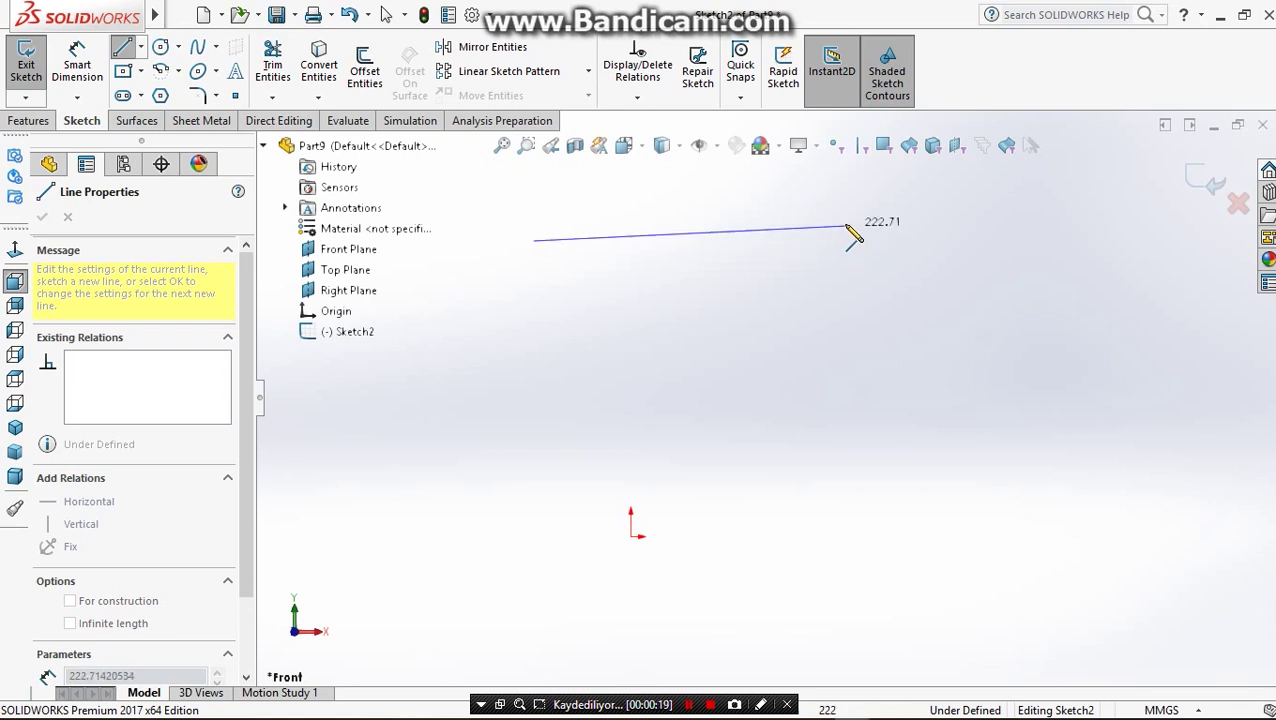
{"action": "left_click", "coordinate": [830, 240]}
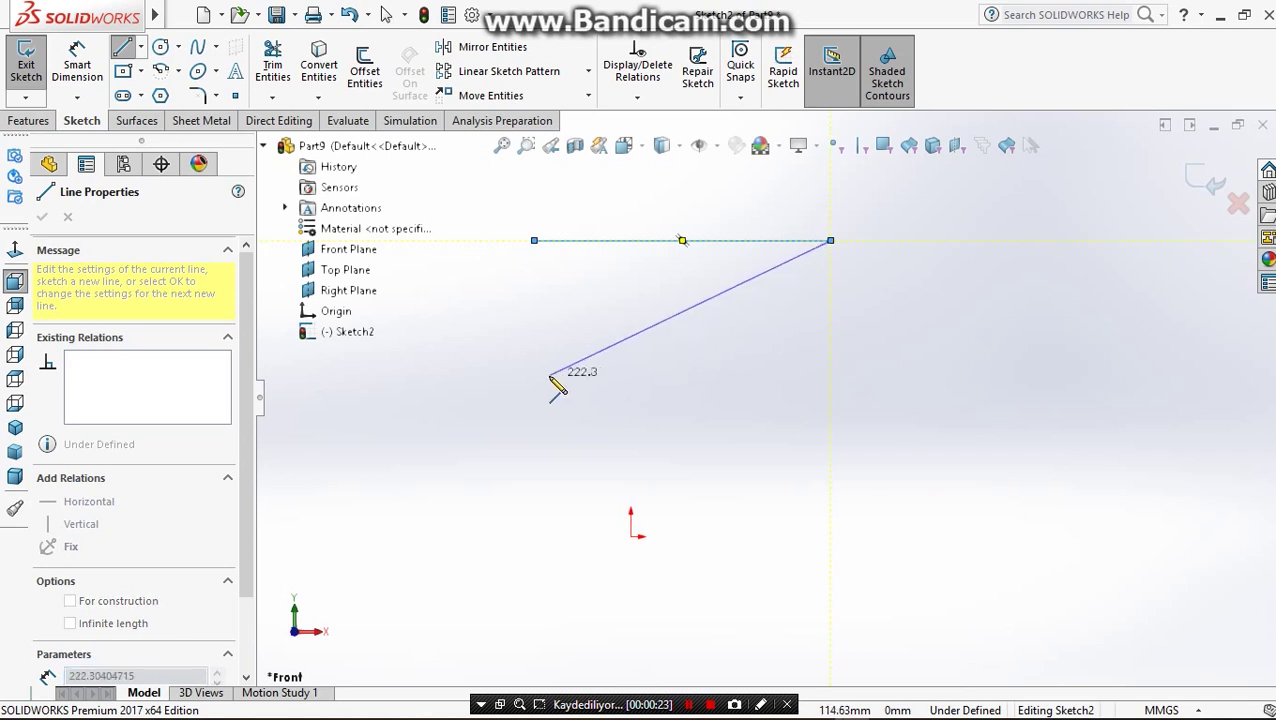
{"action": "key", "text": "Escape"}
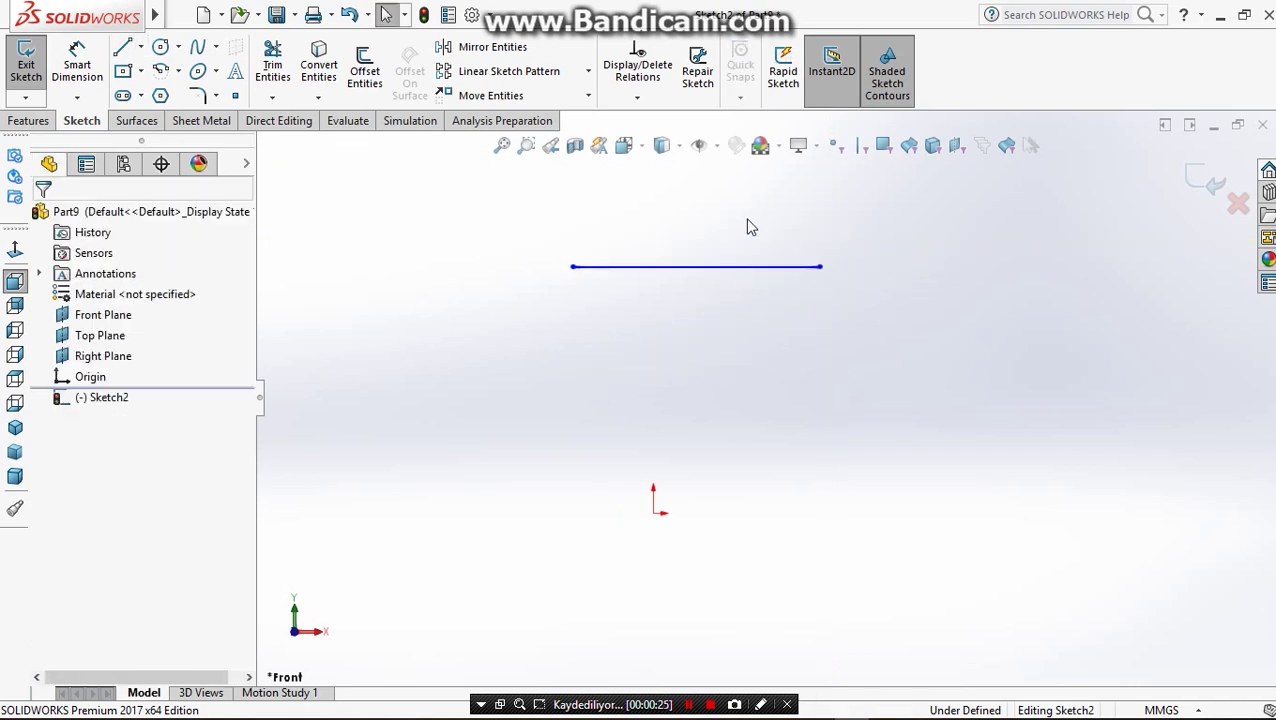
{"action": "left_click", "coordinate": [771, 282]}
{"action": "left_click", "coordinate": [748, 350]}
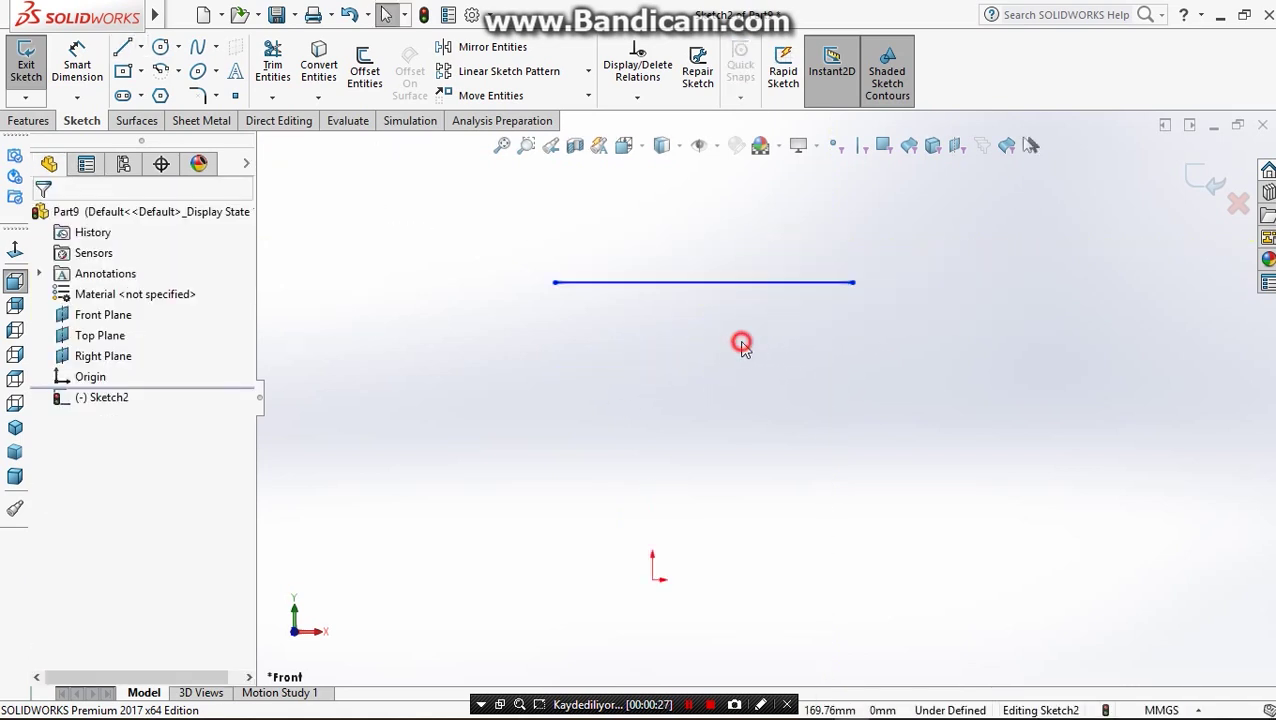
{"action": "left_click_drag", "start_coordinate": [743, 234], "coordinate": [700, 340]}
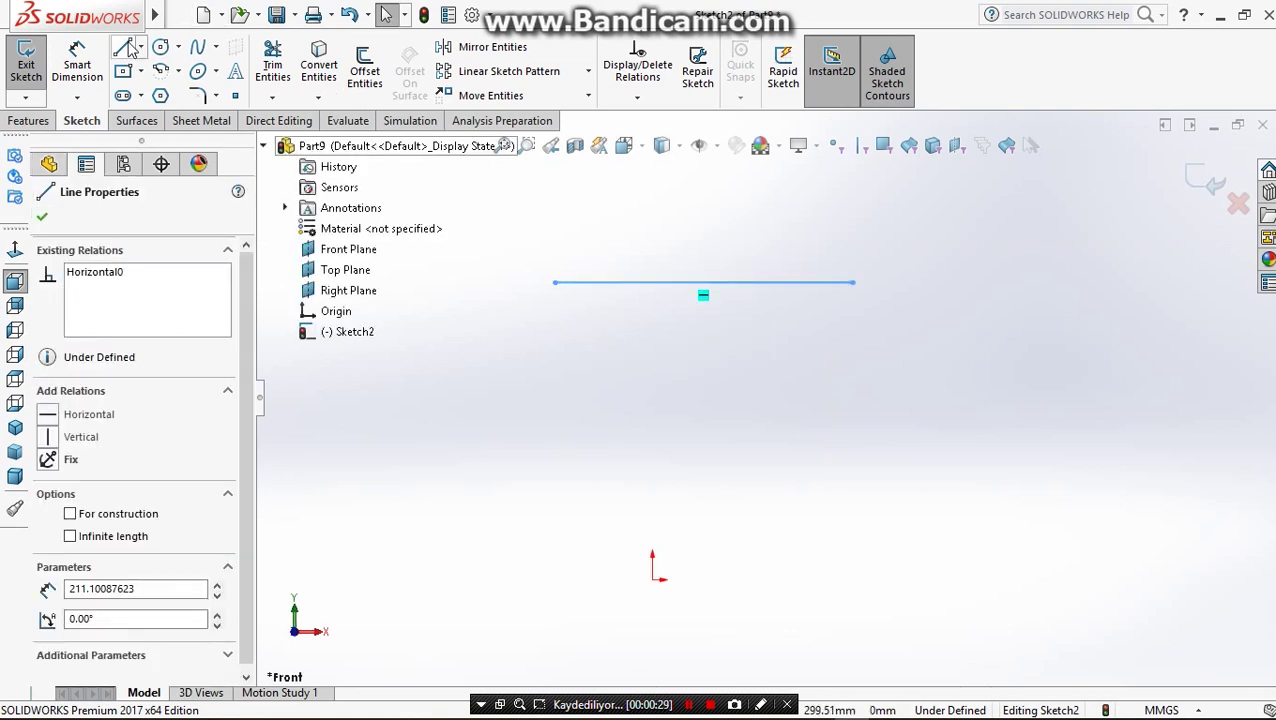
{"action": "left_click_drag", "start_coordinate": [746, 273], "coordinate": [695, 384]}
{"action": "key", "text": "Delete"}
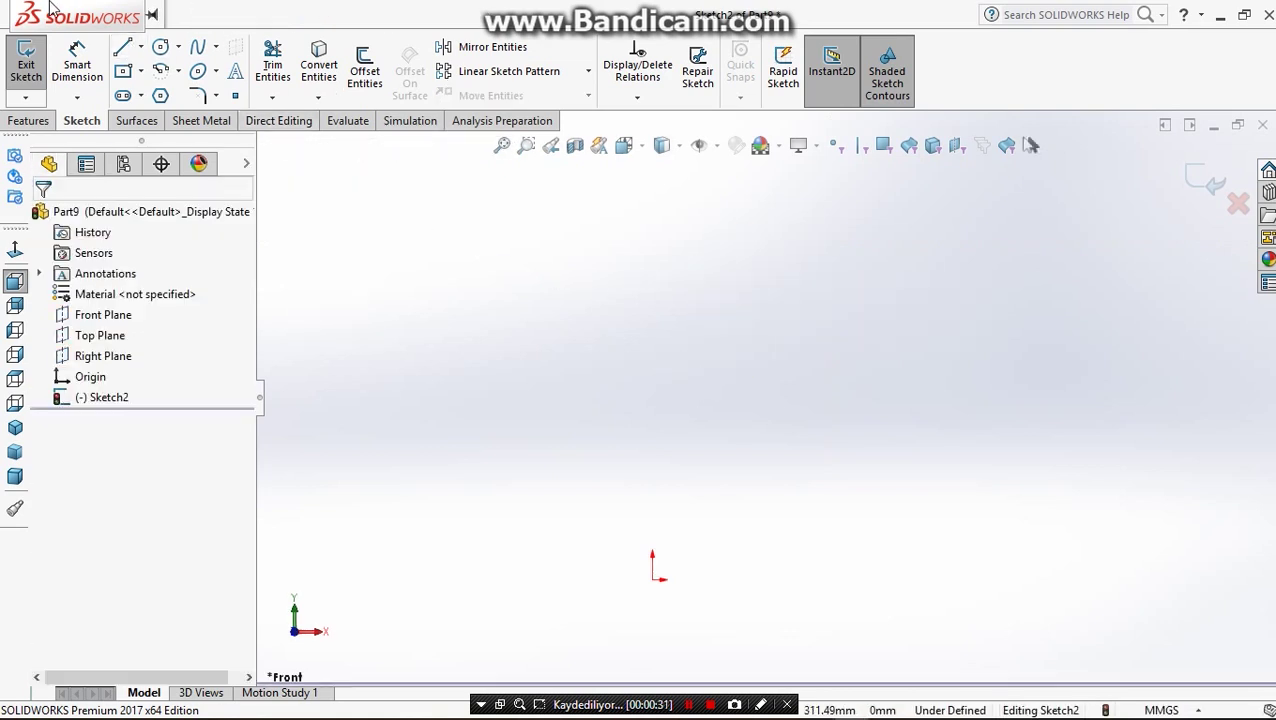
Draw a horizontal line and adjust its ends into place
{"action": "left_click", "coordinate": [123, 47]}
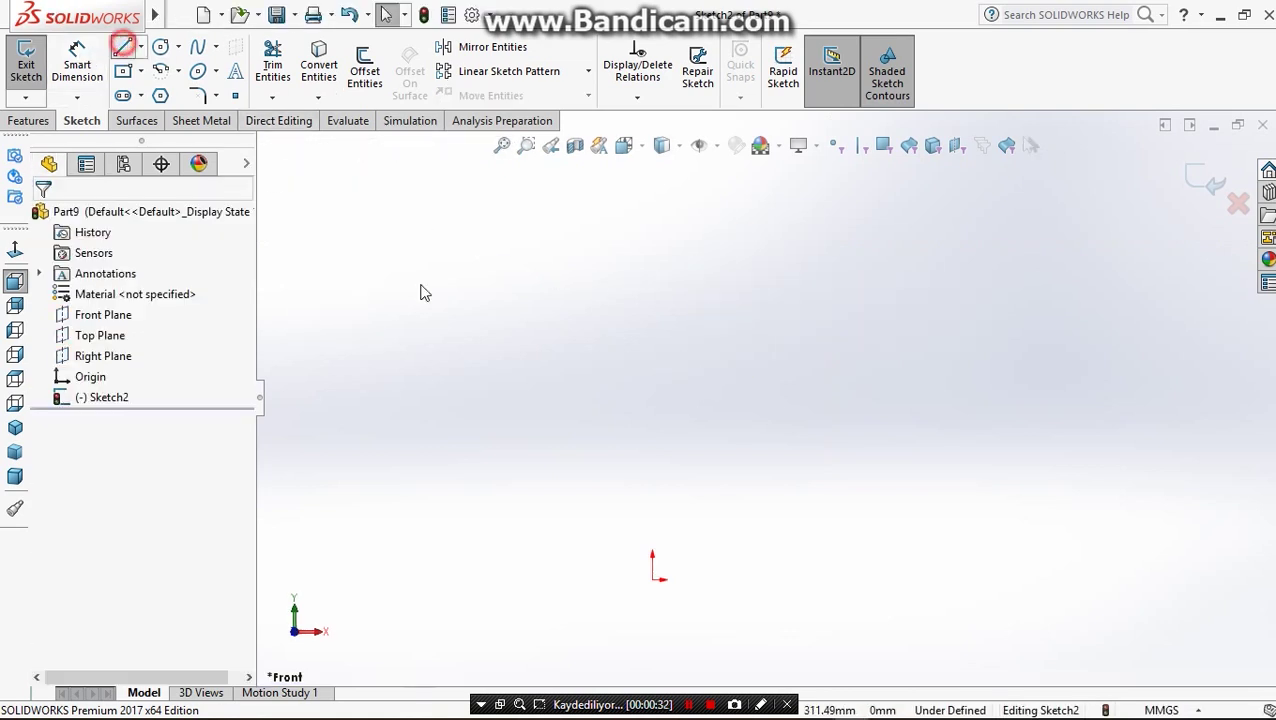
{"action": "left_click", "coordinate": [532, 293]}
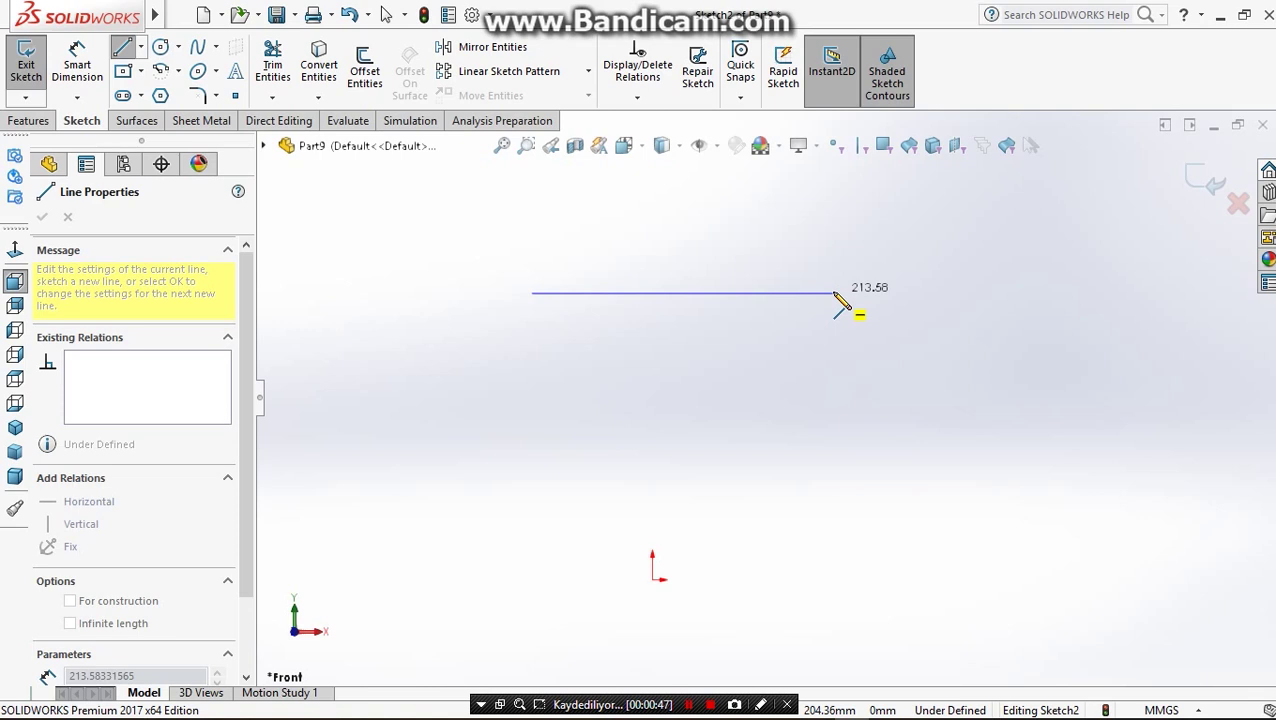
{"action": "left_click", "coordinate": [835, 293]}
{"action": "key", "text": "Escape"}
{"action": "left_click_drag", "start_coordinate": [836, 294], "coordinate": [875, 323]}
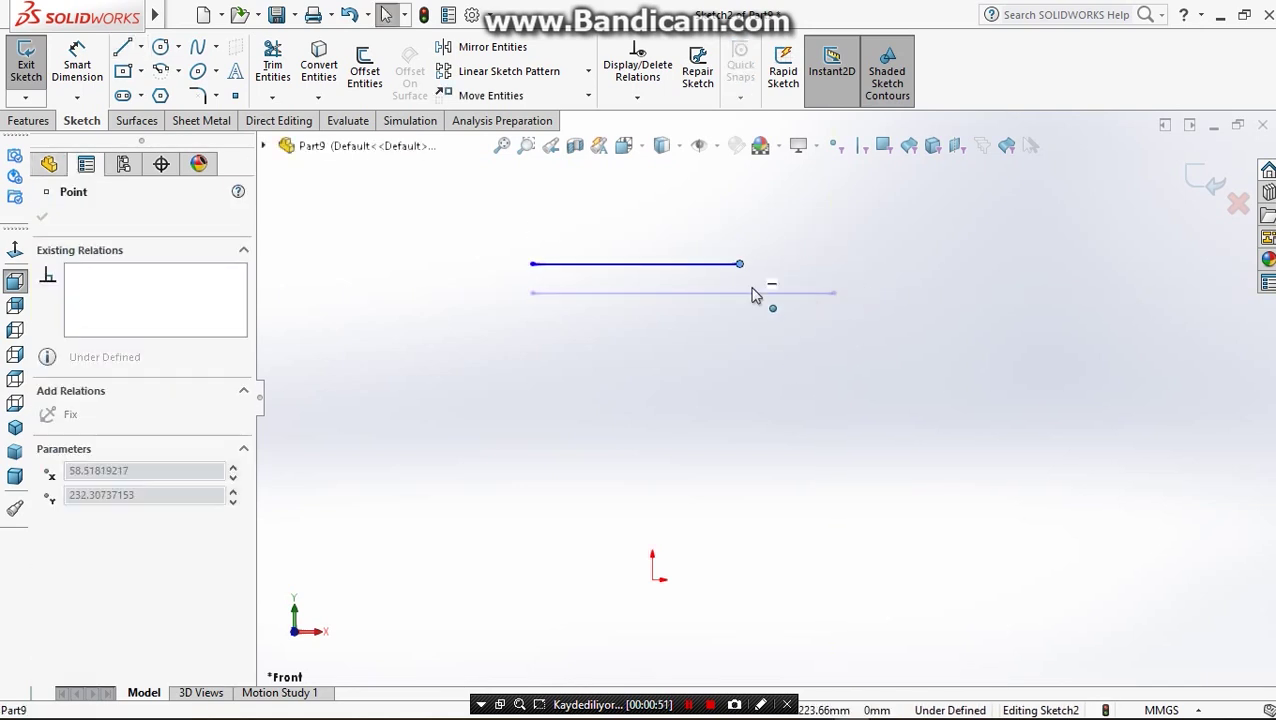
{"action": "mouse_move", "coordinate": [533, 326]}
{"action": "left_mouse_down"}
{"action": "mouse_move", "coordinate": [490, 366]}
{"action": "mouse_move", "coordinate": [501, 279]}
{"action": "left_mouse_up"}
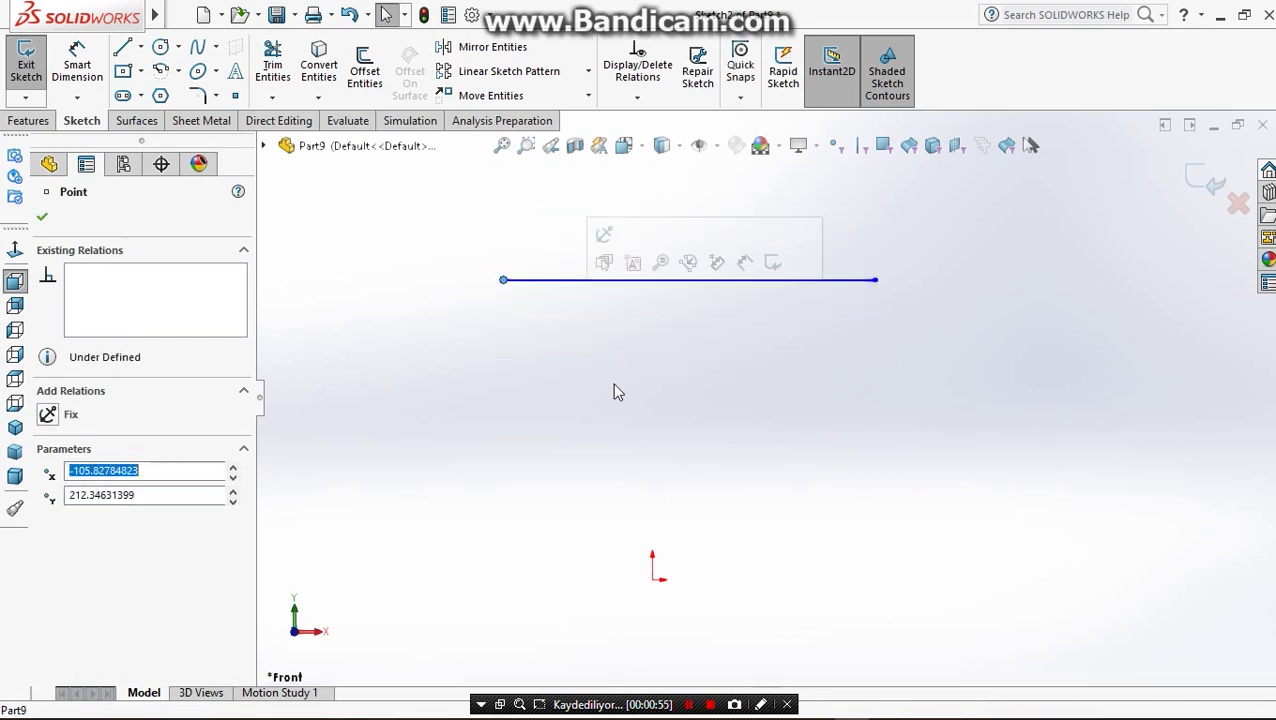
{"action": "left_click", "coordinate": [612, 383]}
{"action": "left_click", "coordinate": [592, 279]}
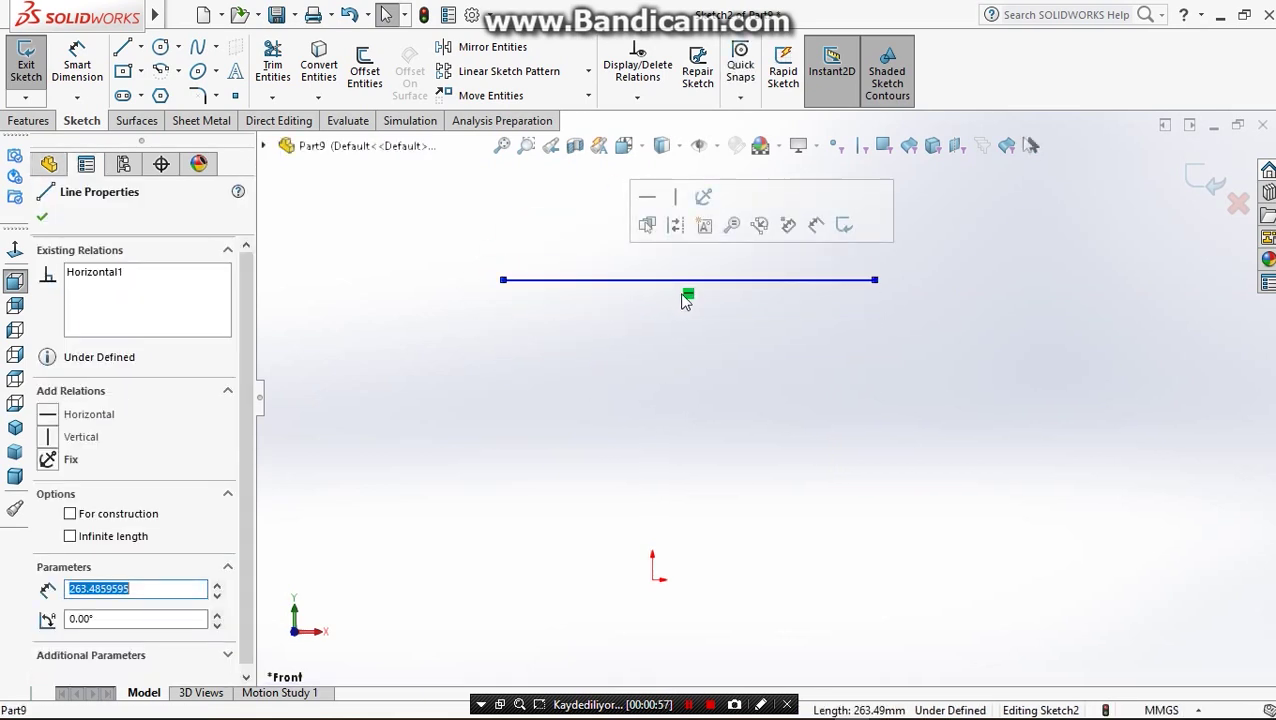
{"action": "left_click", "coordinate": [641, 330]}
{"action": "left_click", "coordinate": [607, 352]}
Draw a line sloping up to the right above the horizontal line
{"action": "left_click", "coordinate": [123, 47]}
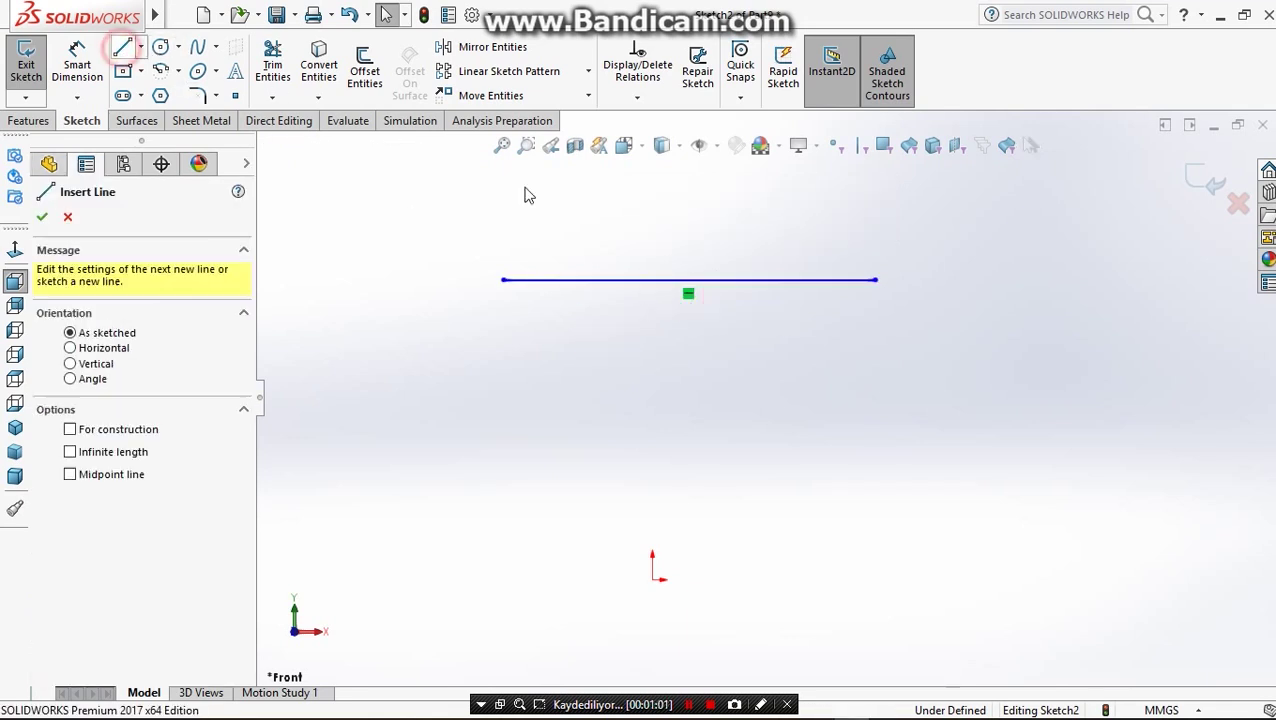
{"action": "left_click", "coordinate": [503, 251]}
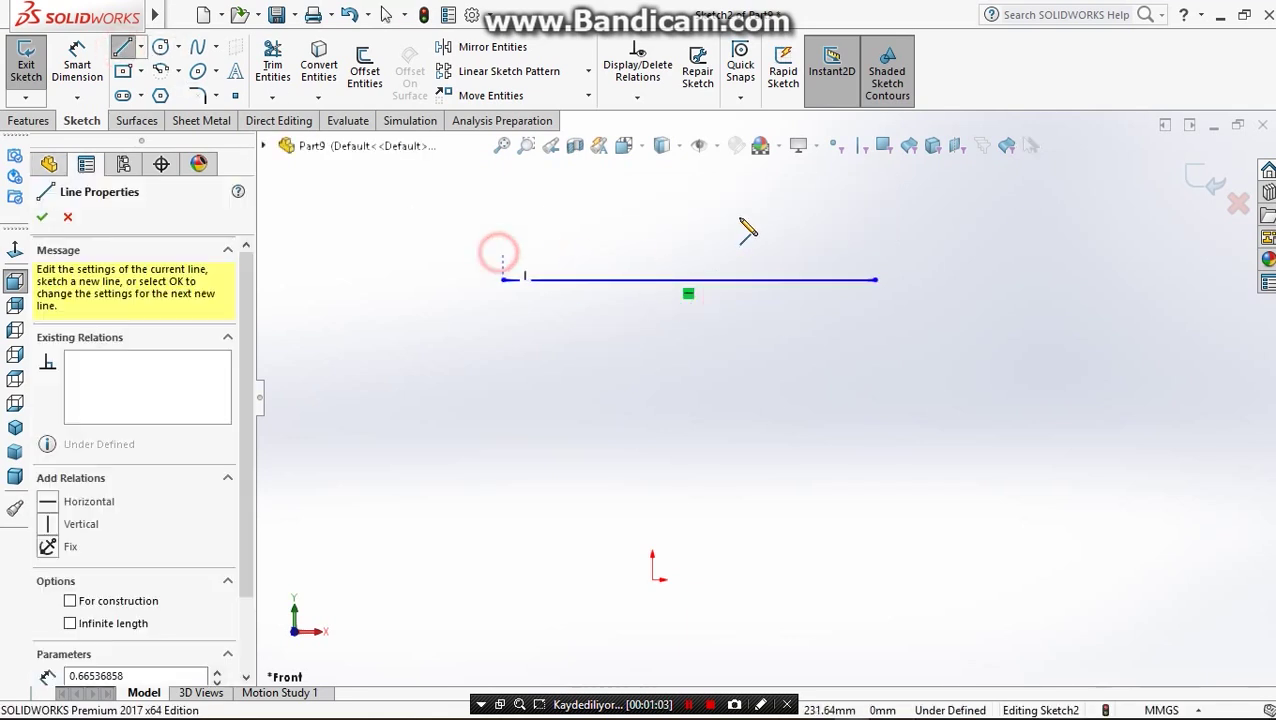
{"action": "double_click", "coordinate": [875, 193]}
{"action": "left_click", "coordinate": [683, 221]}
{"action": "mouse_move", "coordinate": [875, 194]}
{"action": "left_mouse_down"}
{"action": "mouse_move", "coordinate": [868, 352]}
{"action": "mouse_move", "coordinate": [843, 175]}
{"action": "left_mouse_up"}
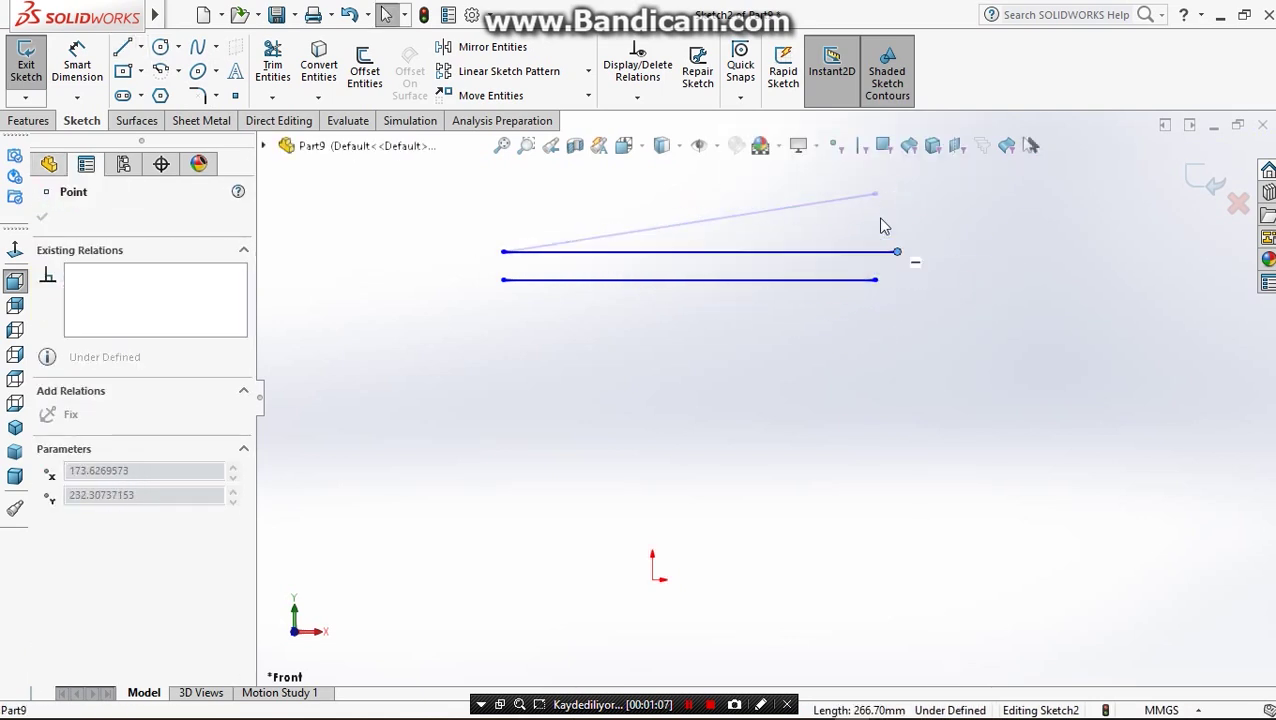
{"action": "left_click", "coordinate": [337, 255]}
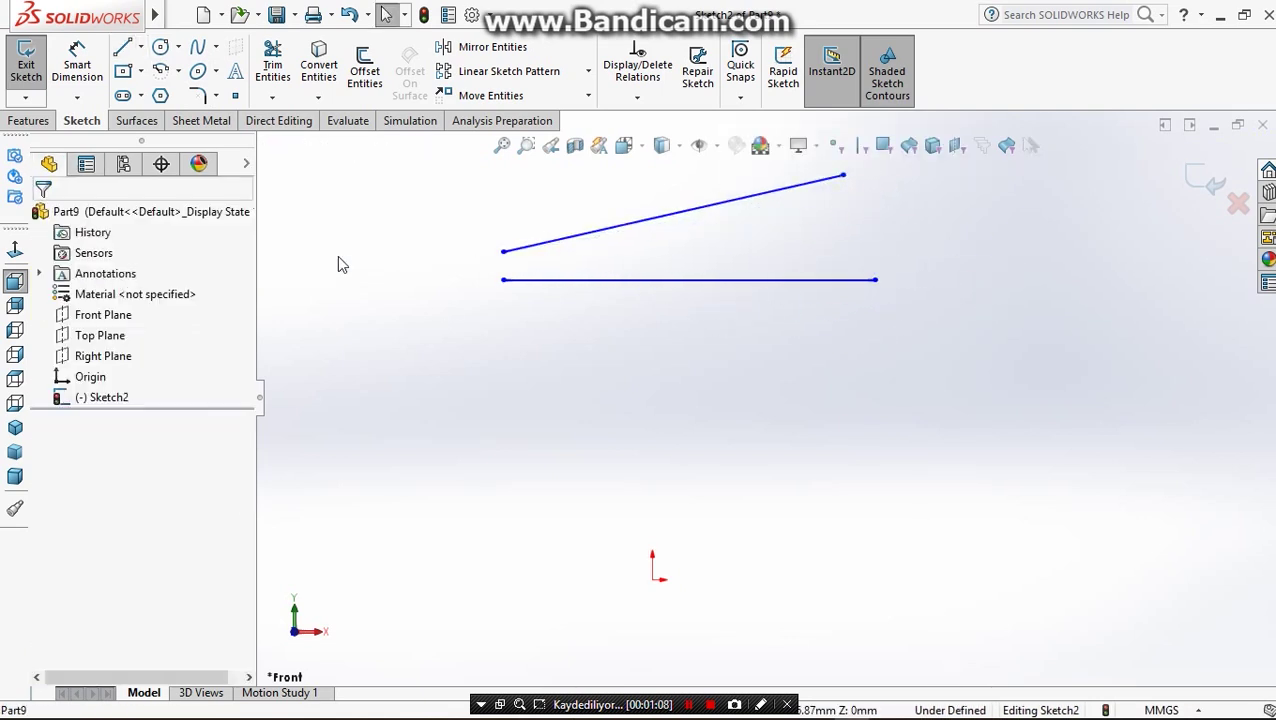
Start a construction centerline below the two lines
{"action": "left_click", "coordinate": [140, 48]}
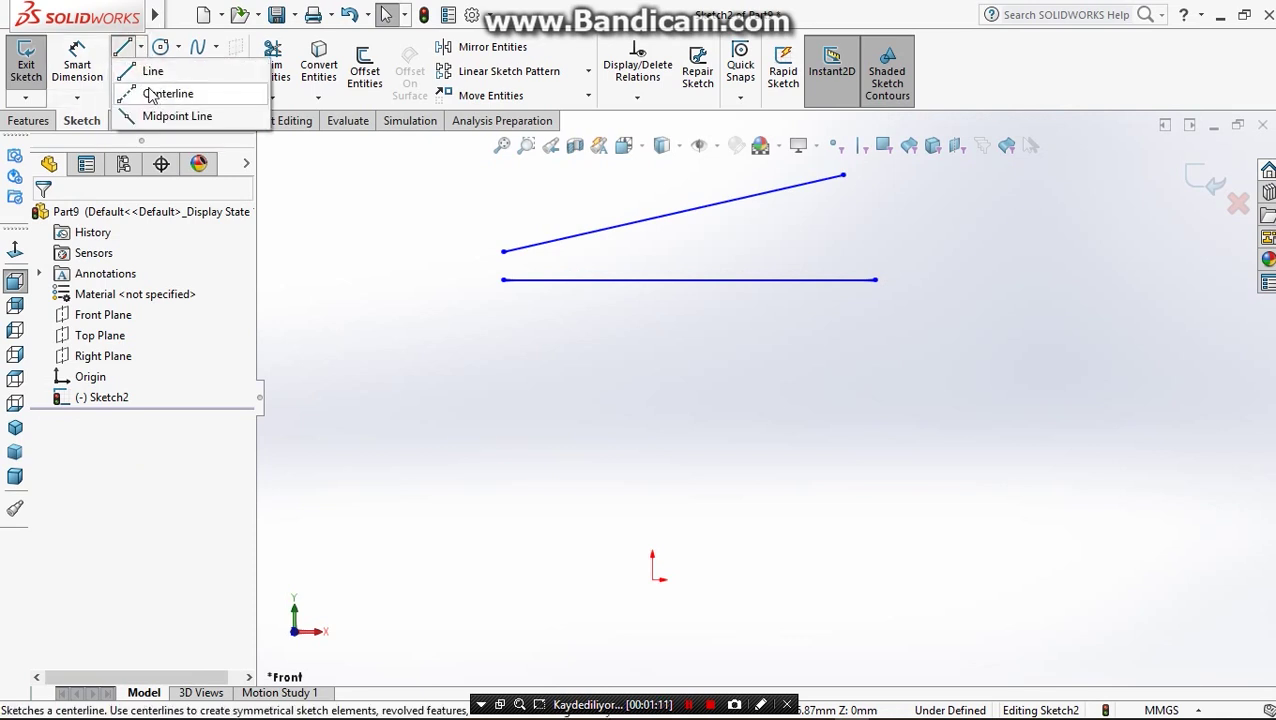
{"action": "left_click", "coordinate": [150, 94]}
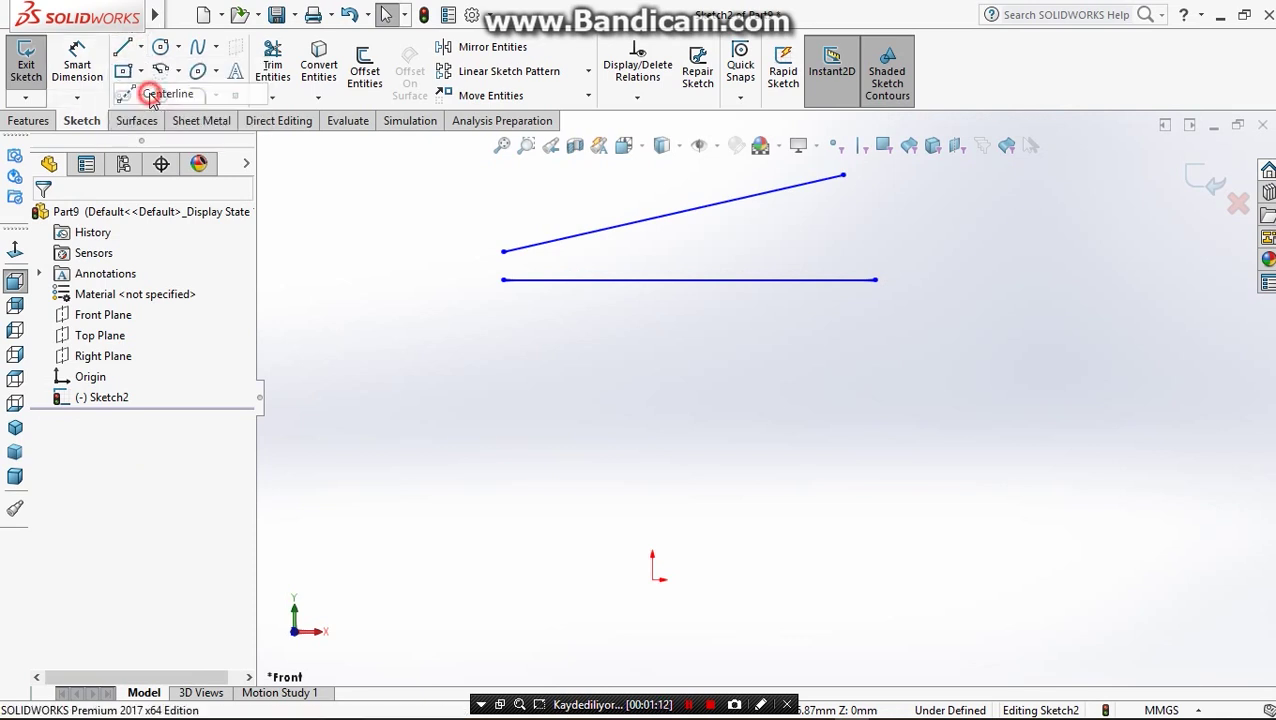
{"action": "left_click", "coordinate": [503, 338]}
Finish the centerline at the right and select the Midpoint Line tool
{"action": "left_click", "coordinate": [874, 338]}
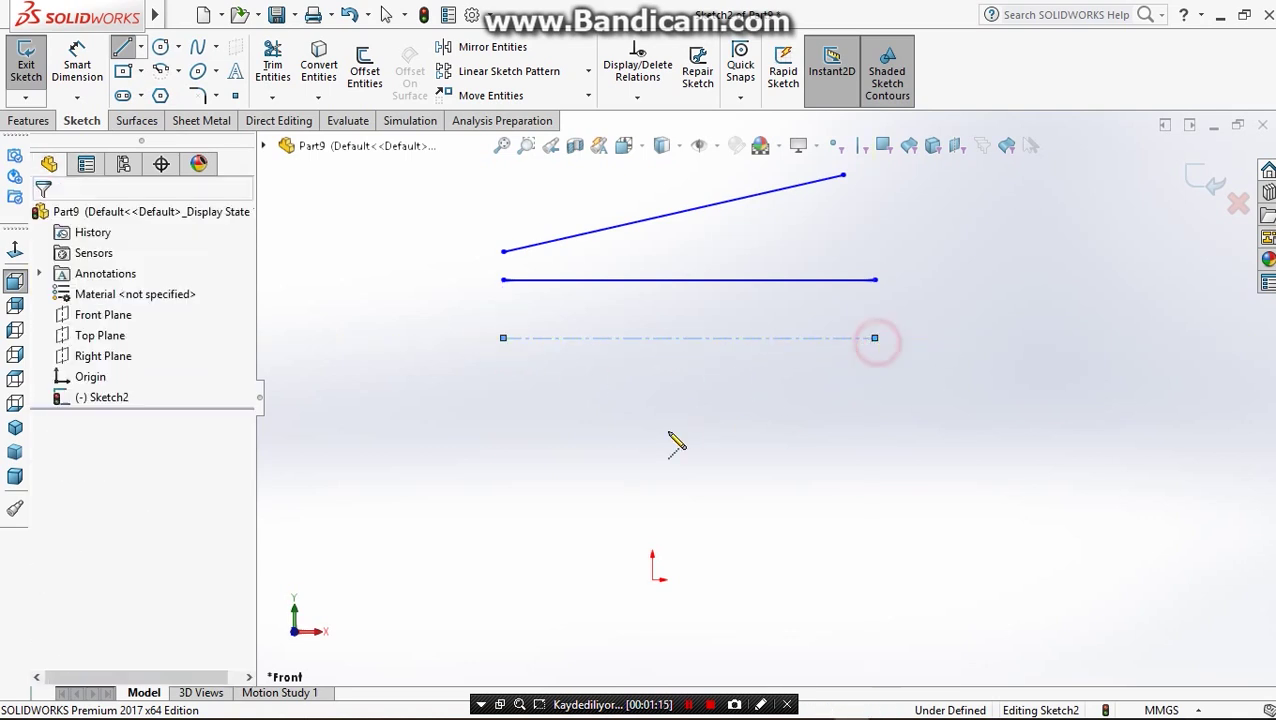
{"action": "left_click", "coordinate": [141, 47]}
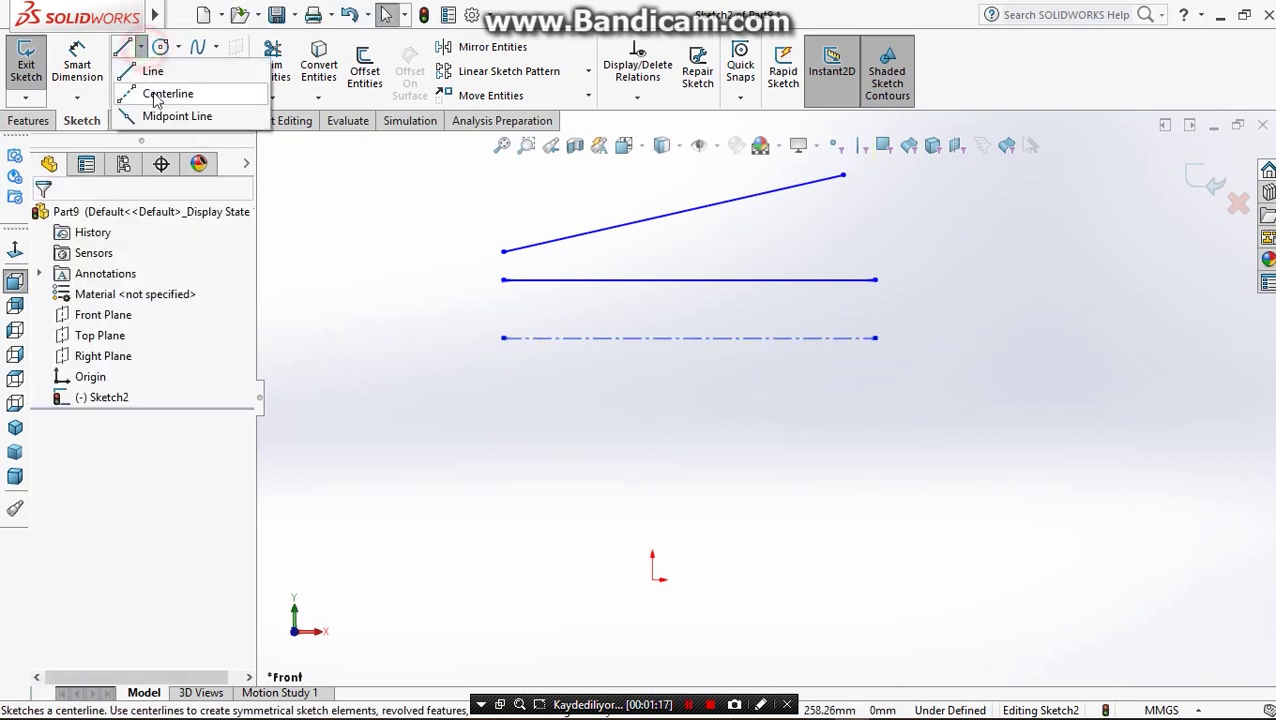
{"action": "left_click", "coordinate": [160, 116]}
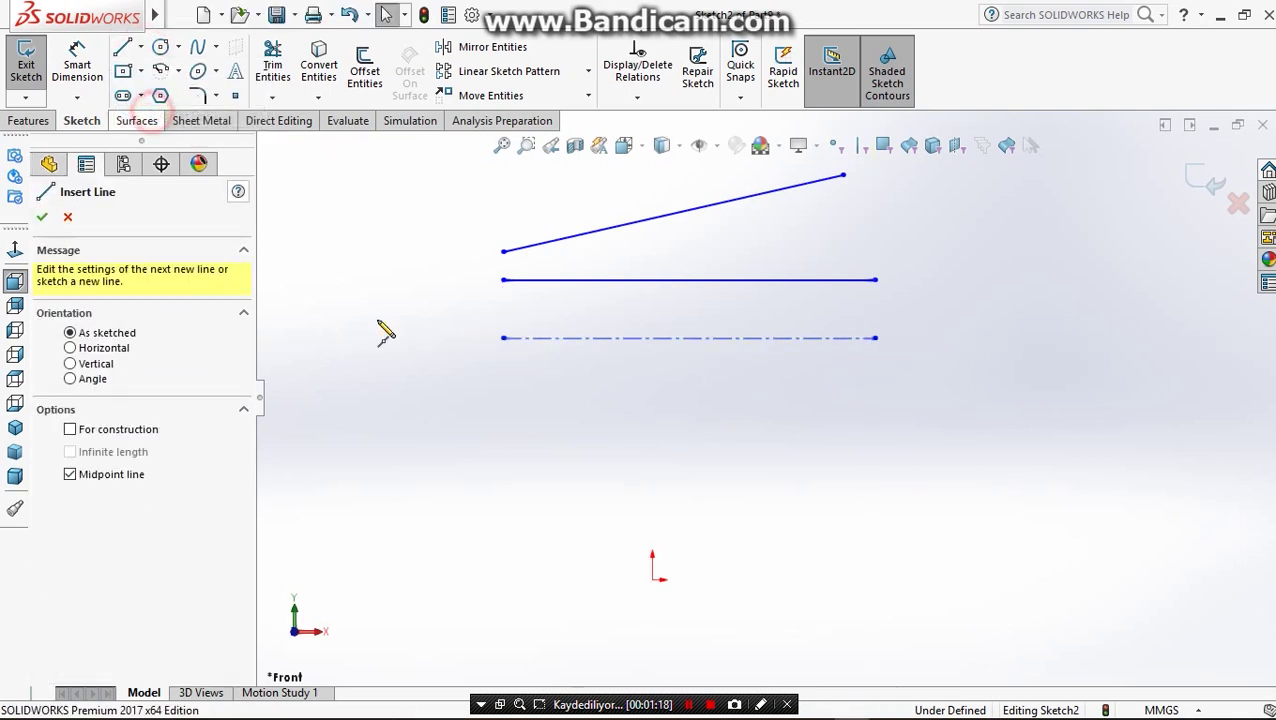
{"action": "left_click", "coordinate": [676, 408]}
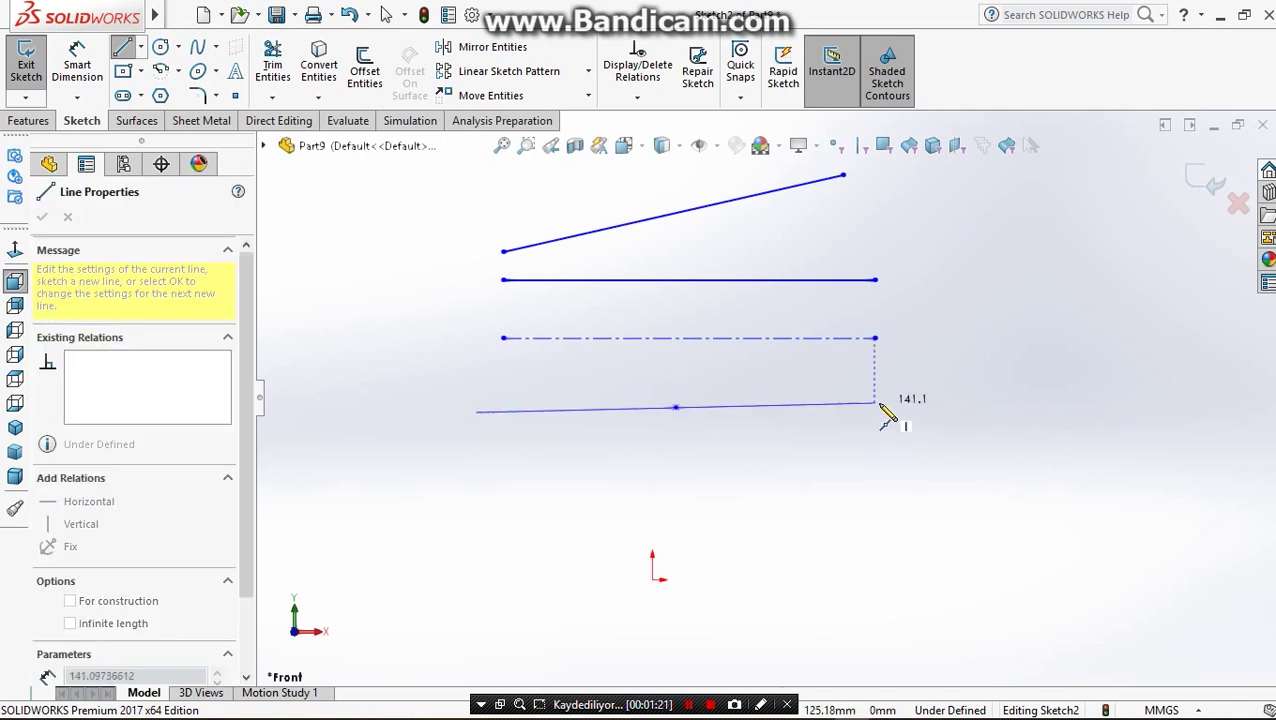
{"action": "key", "text": "Escape"}
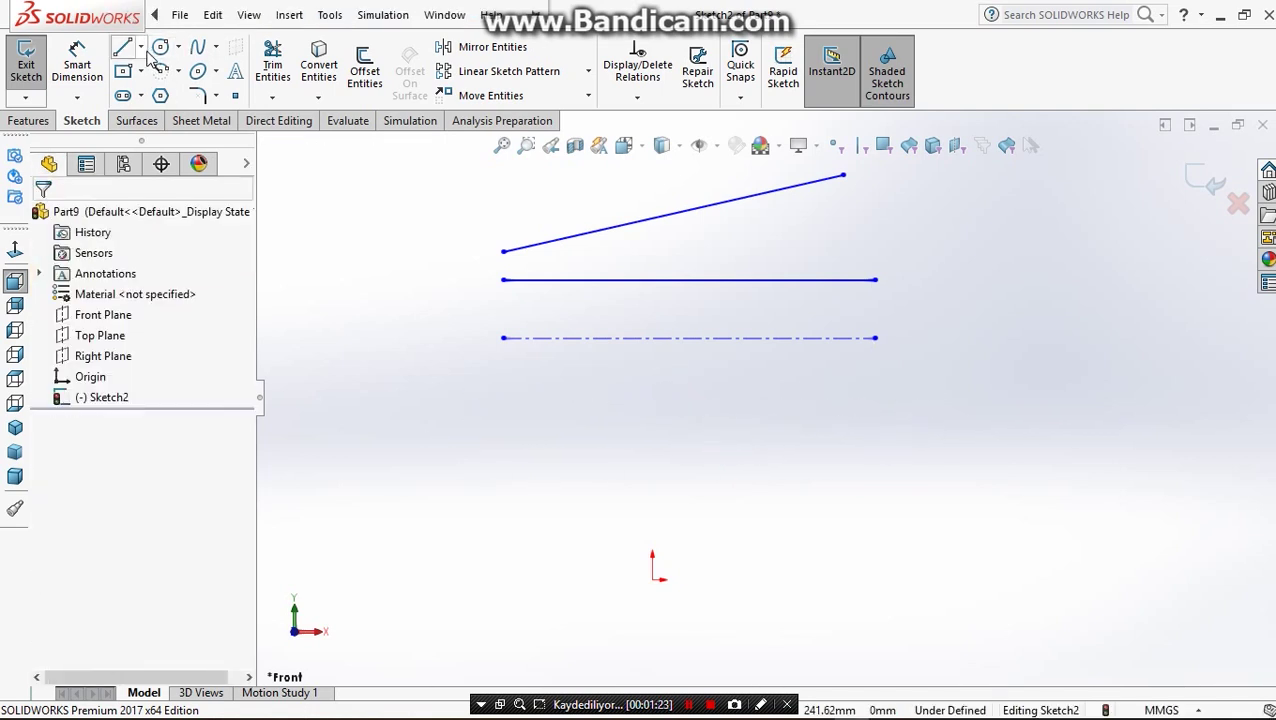
{"action": "left_click", "coordinate": [141, 47]}
{"action": "left_click", "coordinate": [145, 115]}
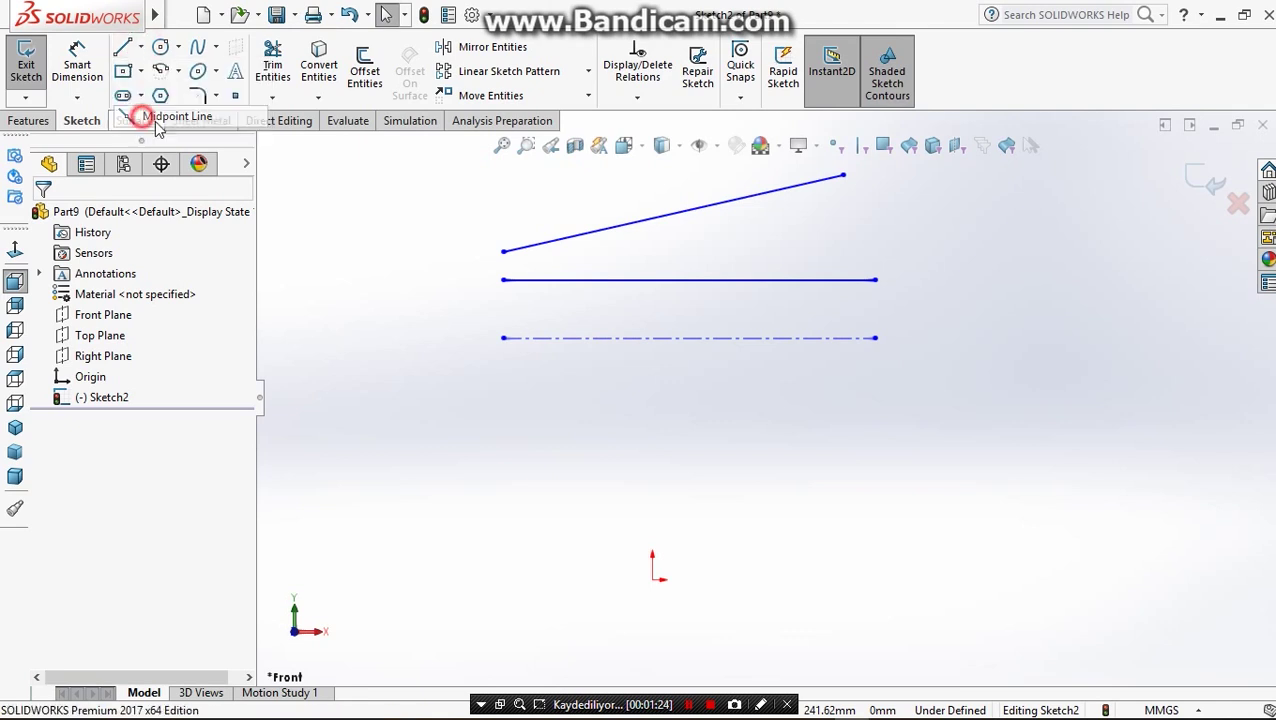
Draw a horizontal midpoint line centered on the origin and adjust its length
{"action": "left_click", "coordinate": [651, 579]}
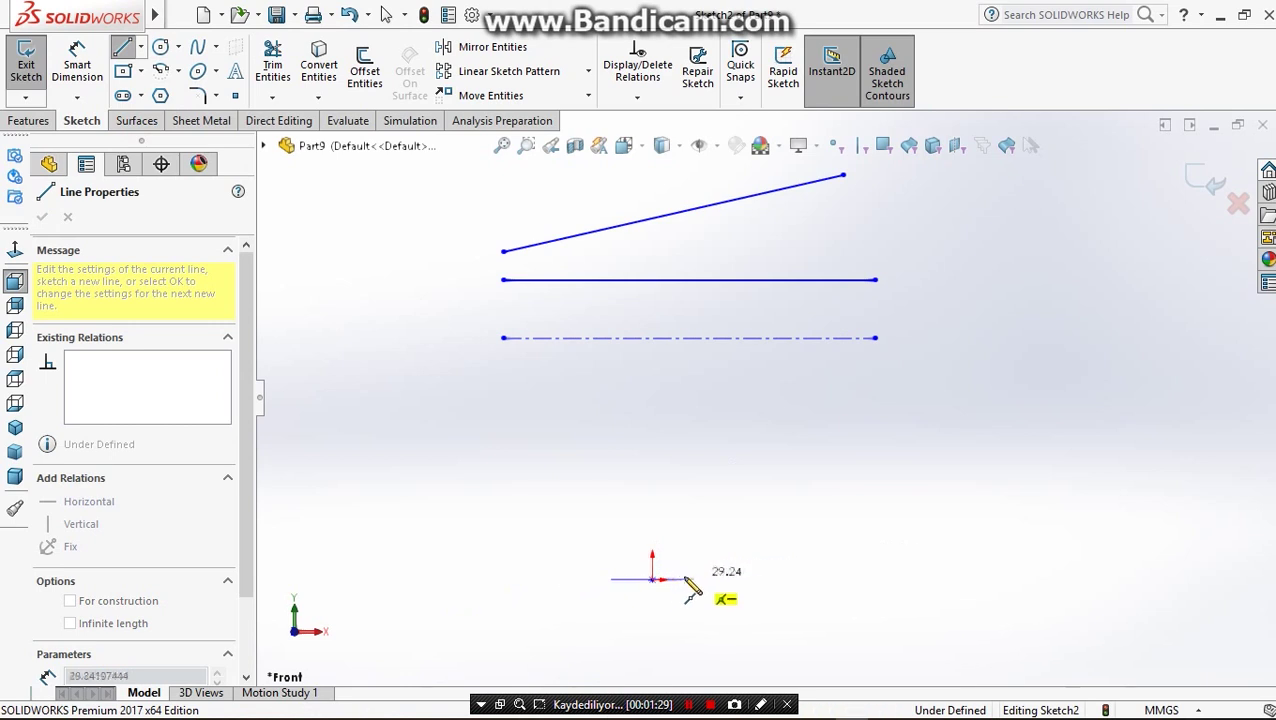
{"action": "left_click", "coordinate": [885, 579]}
{"action": "key", "text": "Escape"}
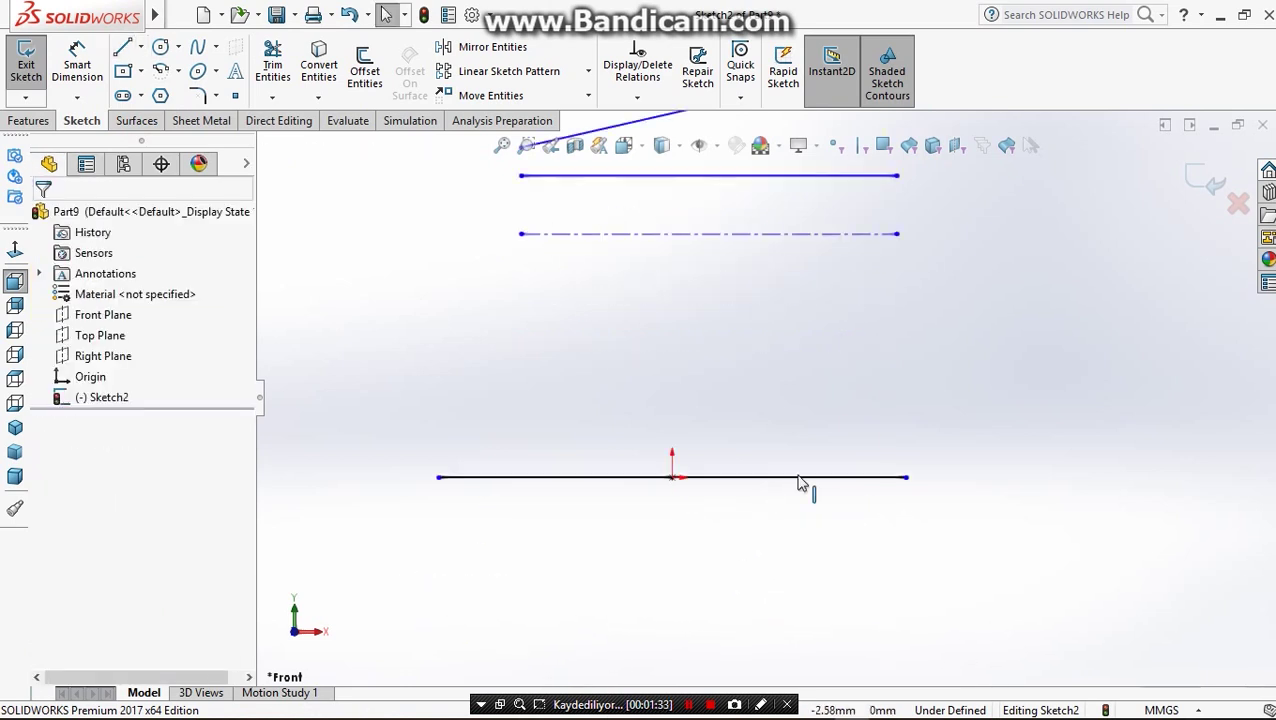
{"action": "left_click_drag", "start_coordinate": [907, 479], "coordinate": [1130, 494]}
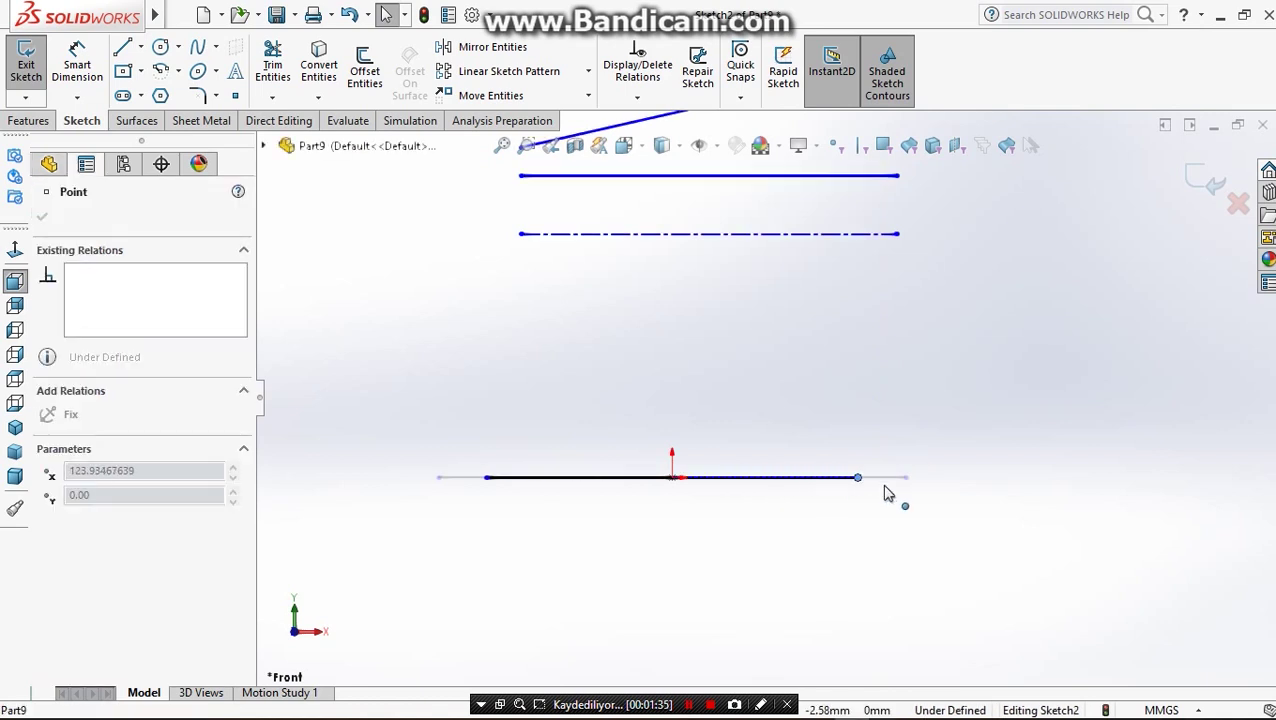
{"action": "mouse_move", "coordinate": [1130, 494]}
{"action": "left_mouse_down"}
{"action": "mouse_move", "coordinate": [957, 553]}
{"action": "mouse_move", "coordinate": [926, 533]}
{"action": "mouse_move", "coordinate": [755, 535]}
{"action": "mouse_move", "coordinate": [810, 546]}
{"action": "left_mouse_up"}
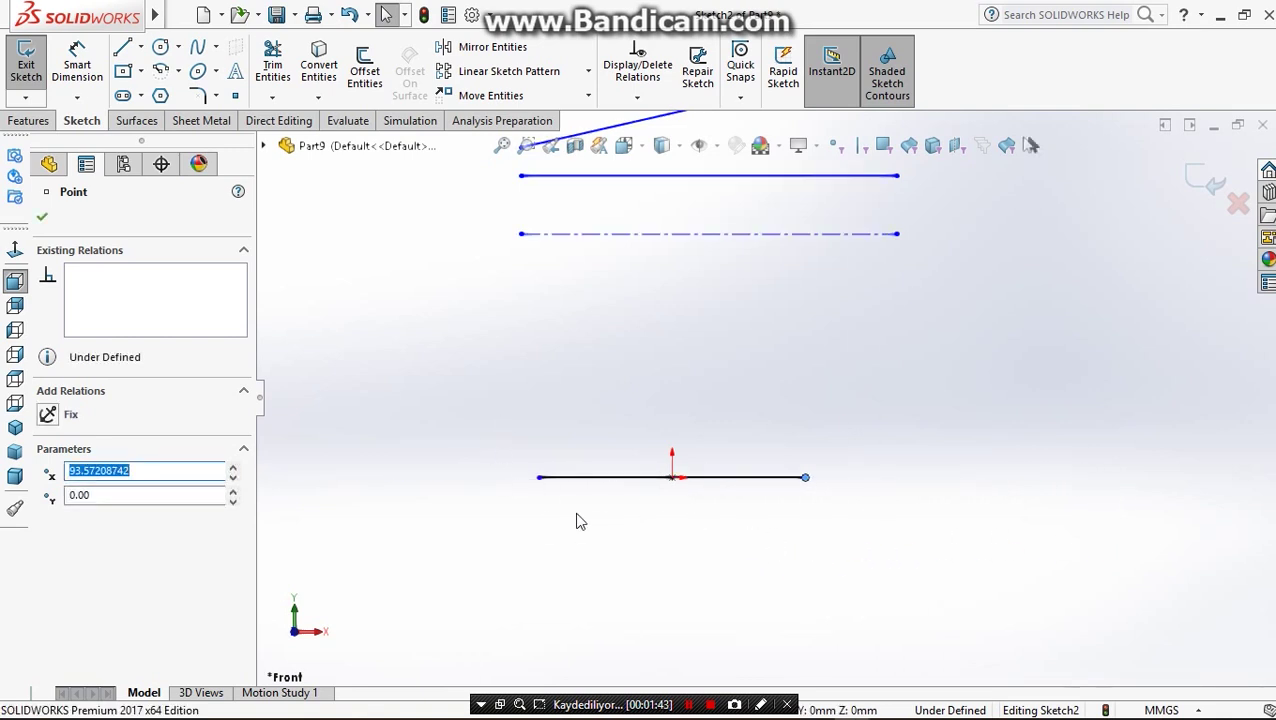
{"action": "mouse_move", "coordinate": [806, 484]}
{"action": "left_mouse_down"}
{"action": "mouse_move", "coordinate": [1032, 497]}
{"action": "mouse_move", "coordinate": [850, 530]}
{"action": "left_mouse_up"}
{"action": "left_click", "coordinate": [763, 541]}
{"action": "middle_click_drag", "start_coordinate": [744, 375], "coordinate": [698, 478], "text": "ctrl"}
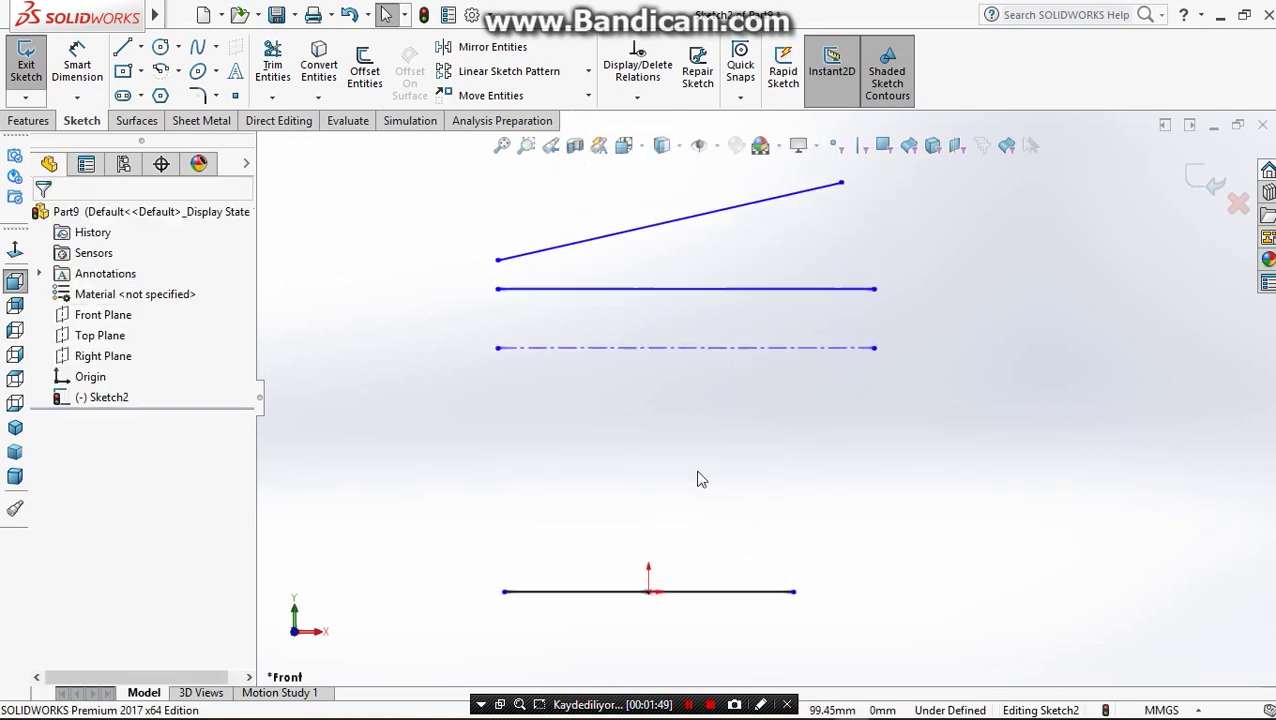
{"action": "left_click", "coordinate": [650, 593]}
{"action": "left_click", "coordinate": [584, 501]}
Reposition the centerline, lowering its right end and moving it nearer the solid line
{"action": "left_click", "coordinate": [858, 349]}
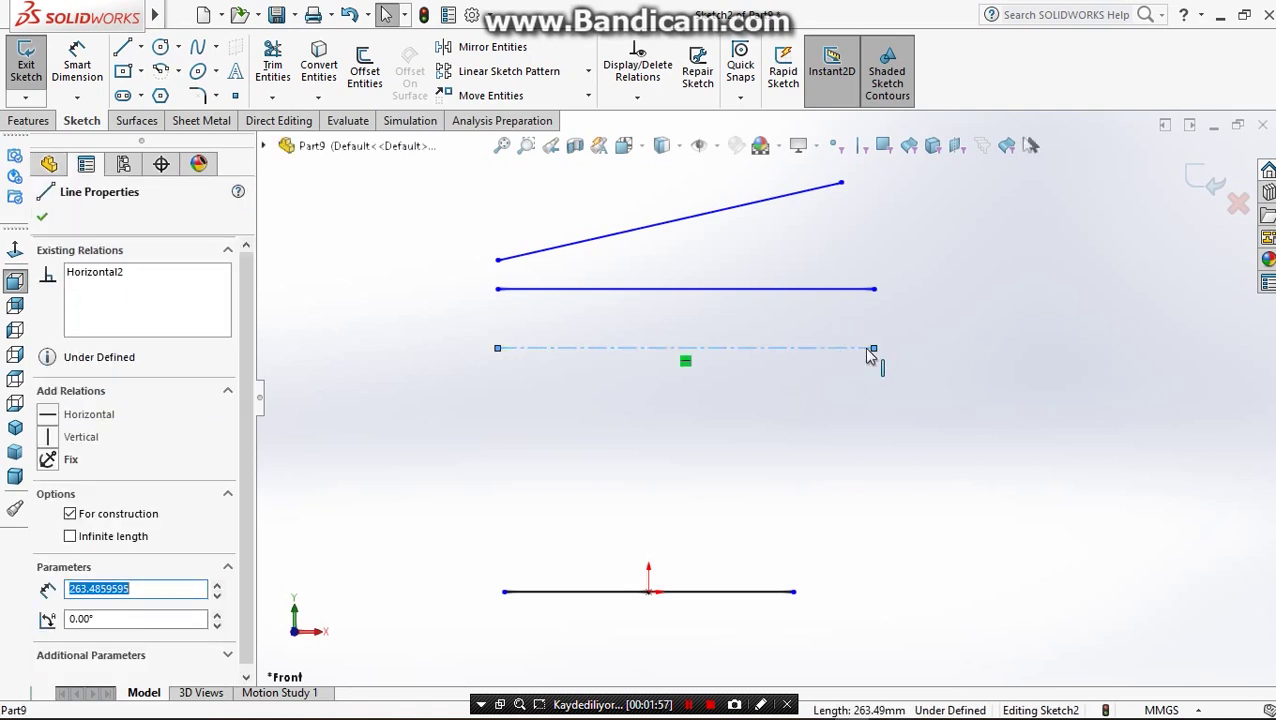
{"action": "left_click_drag", "start_coordinate": [874, 348], "coordinate": [868, 397]}
{"action": "left_click", "coordinate": [874, 461]}
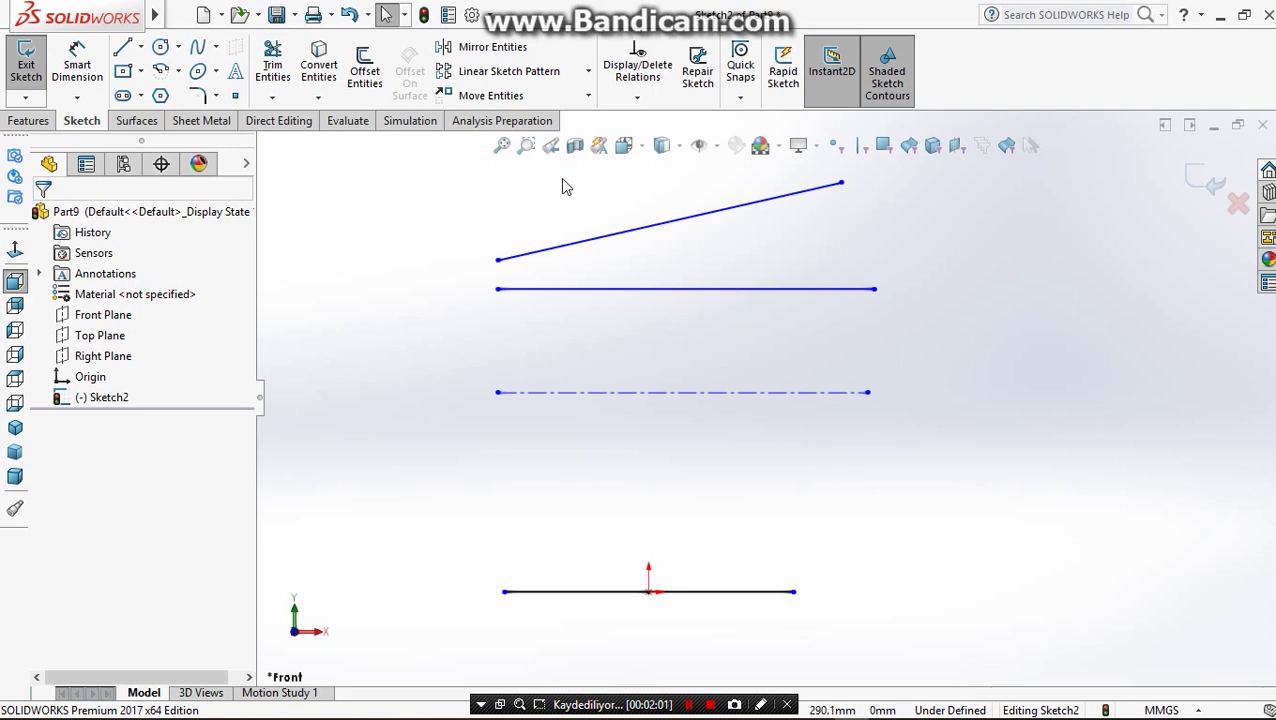
{"action": "left_click_drag", "start_coordinate": [649, 392], "coordinate": [652, 332]}
{"action": "left_click", "coordinate": [612, 401]}
Draw a vertical line from the horizontal line's left end down to the bottom line
{"action": "left_click", "coordinate": [122, 47]}
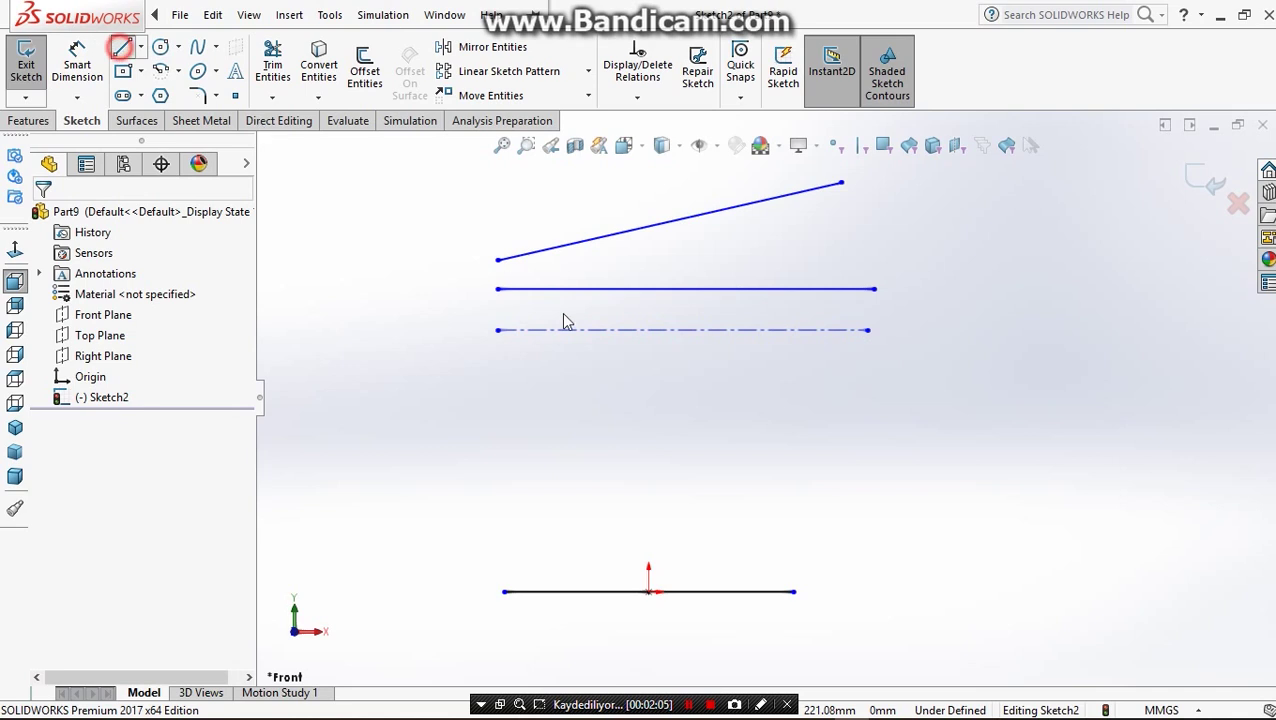
{"action": "left_click", "coordinate": [497, 289]}
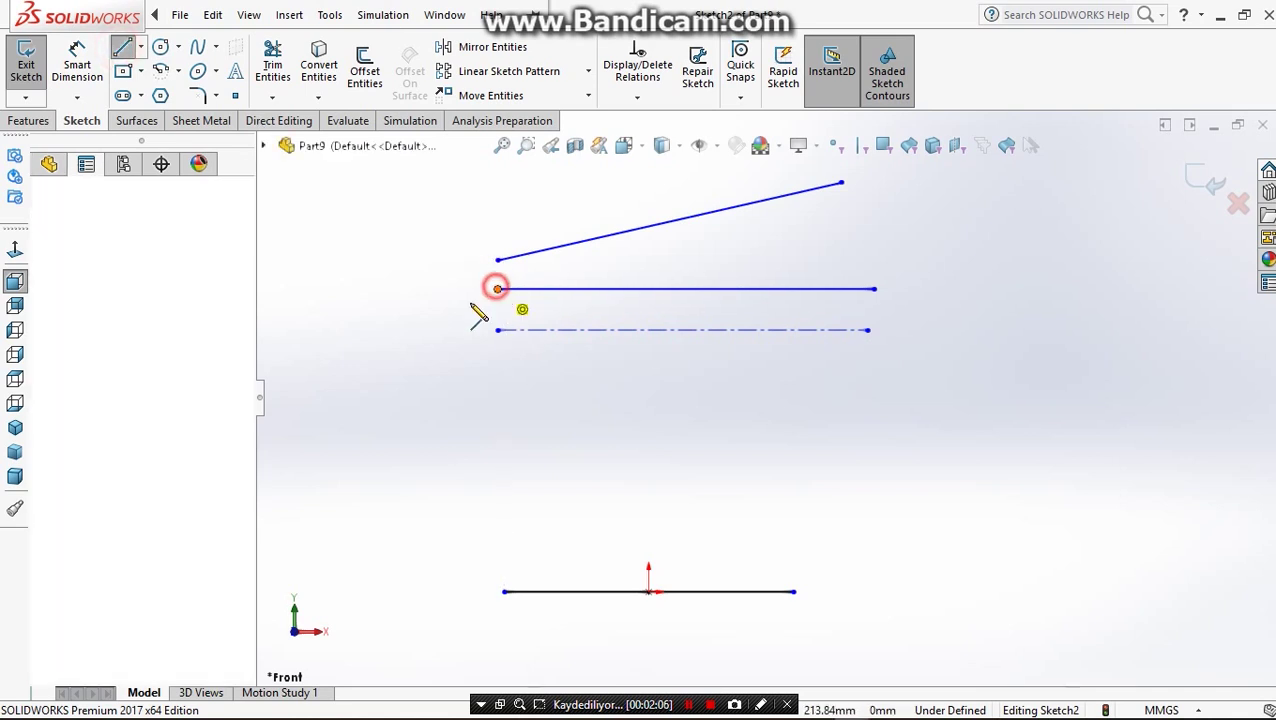
{"action": "left_click", "coordinate": [503, 594]}
{"action": "key", "text": "Escape"}
Box-select and delete all sketch lines, leaving only the origin
{"action": "left_click_drag", "start_coordinate": [937, 216], "coordinate": [393, 582]}
{"action": "key", "text": "Delete"}
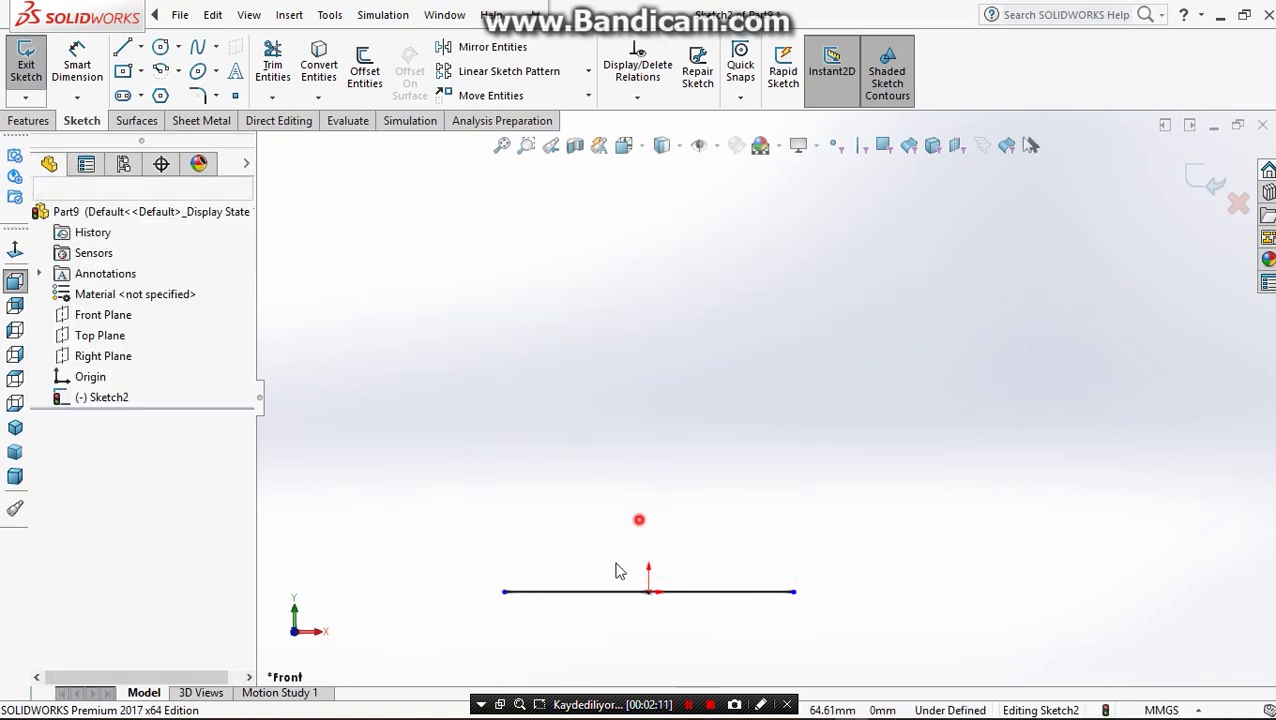
{"action": "left_click_drag", "start_coordinate": [650, 500], "coordinate": [565, 628]}
{"action": "key", "text": "Delete"}
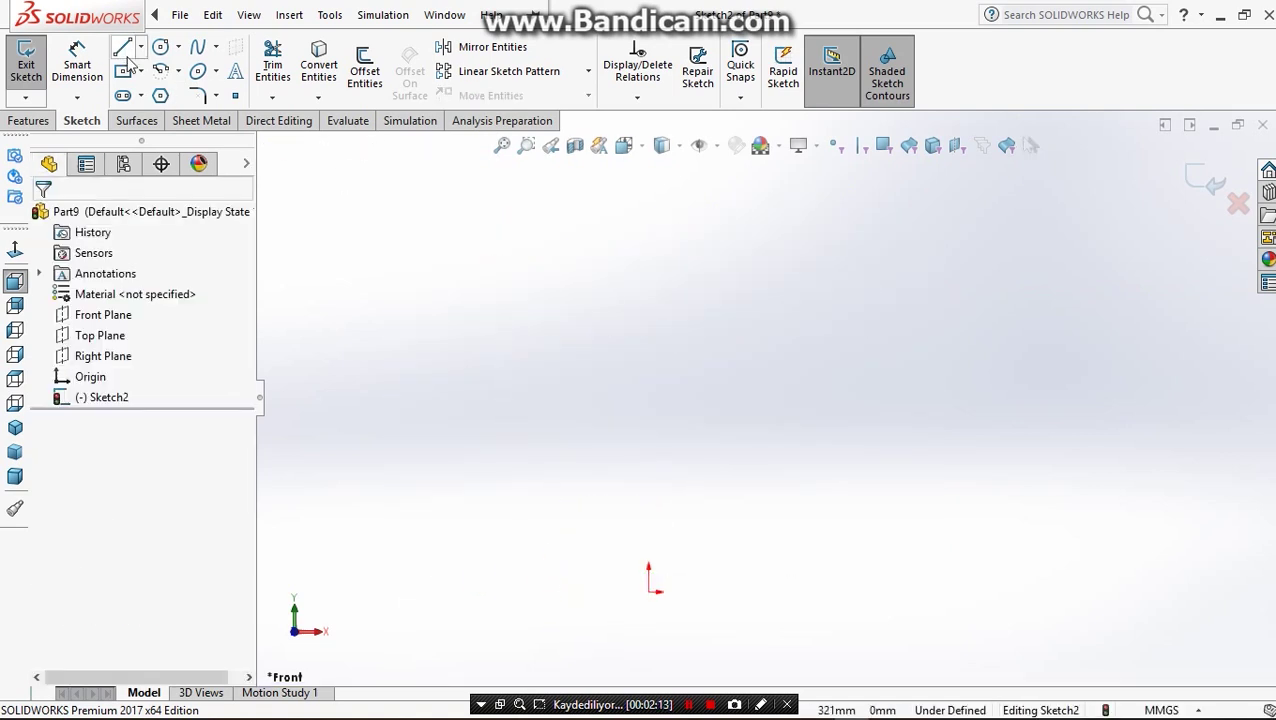
Draw four connected lines forming a closed rectangle around the origin
{"action": "left_click", "coordinate": [122, 48]}
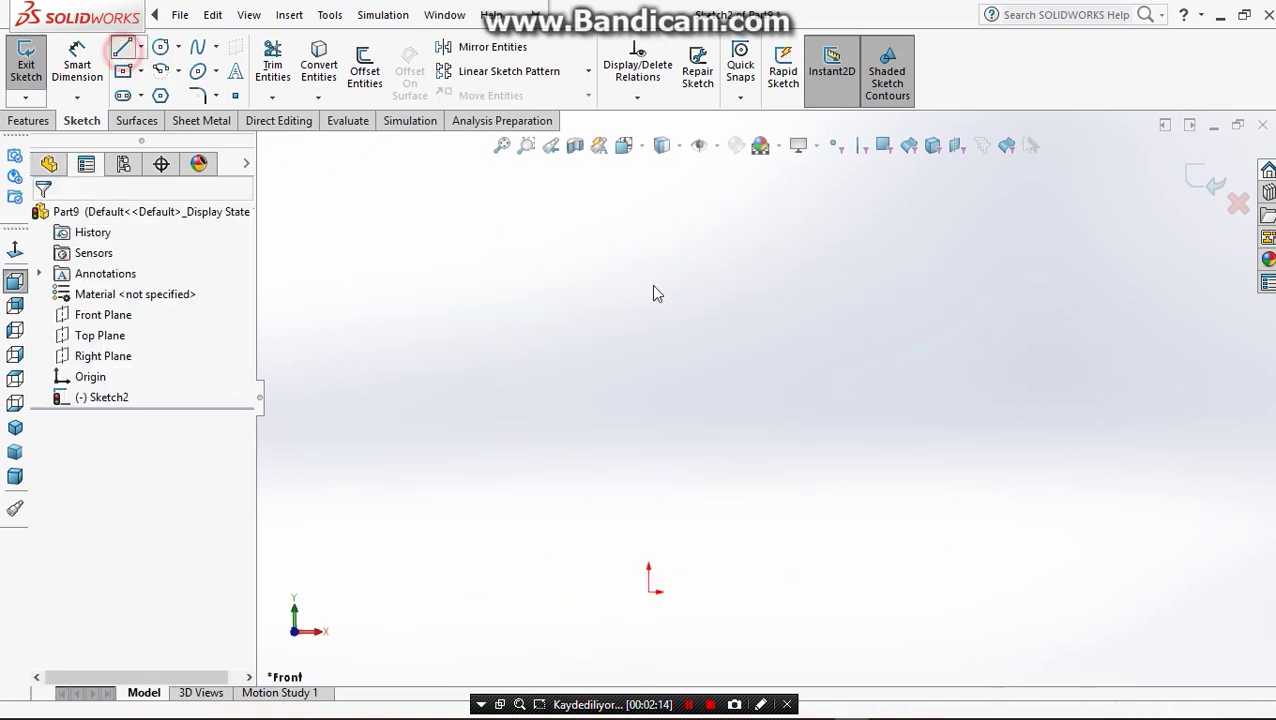
{"action": "left_click", "coordinate": [596, 567]}
{"action": "left_click", "coordinate": [595, 352]}
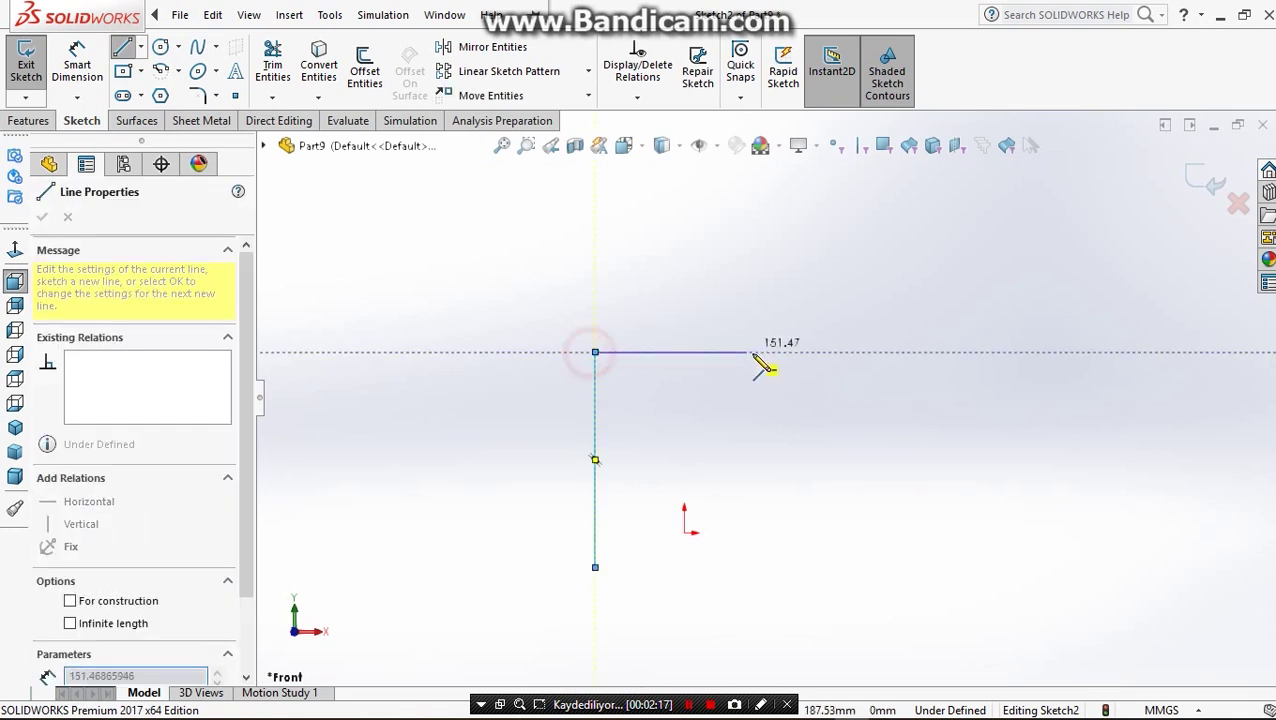
{"action": "left_click", "coordinate": [829, 352]}
{"action": "left_click", "coordinate": [829, 567]}
{"action": "left_click", "coordinate": [595, 567]}
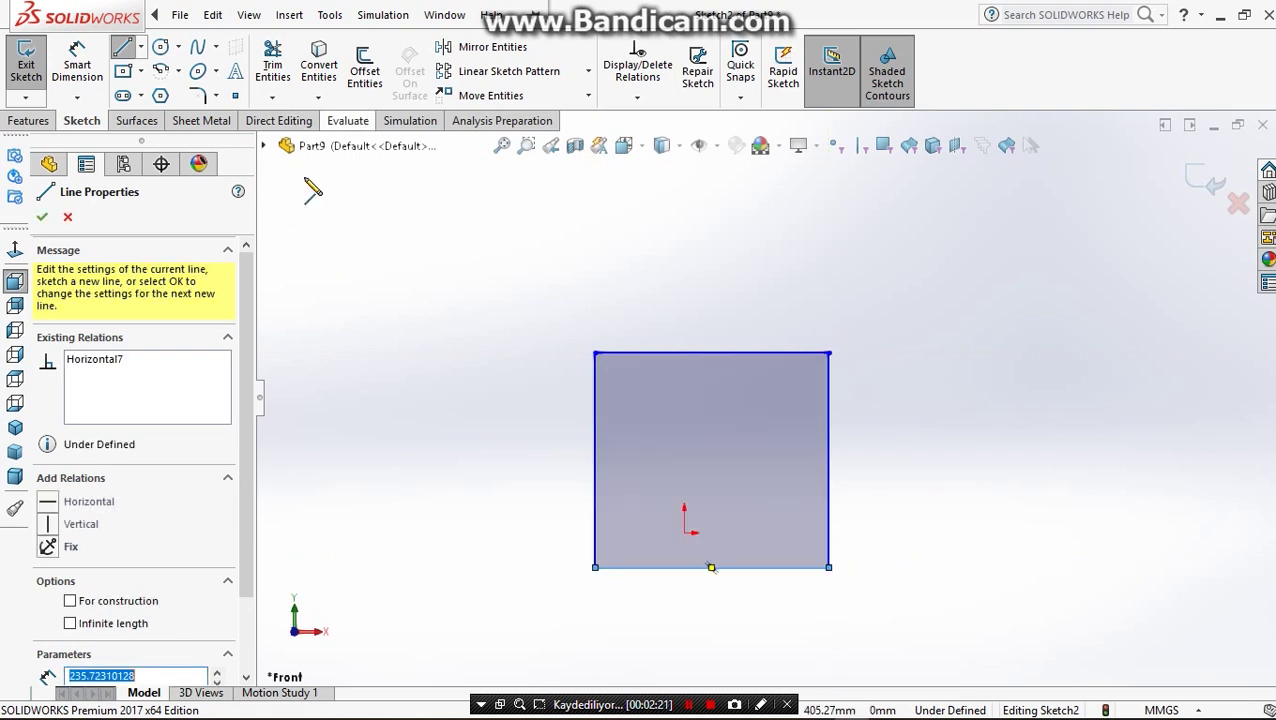
{"action": "left_click", "coordinate": [131, 50]}
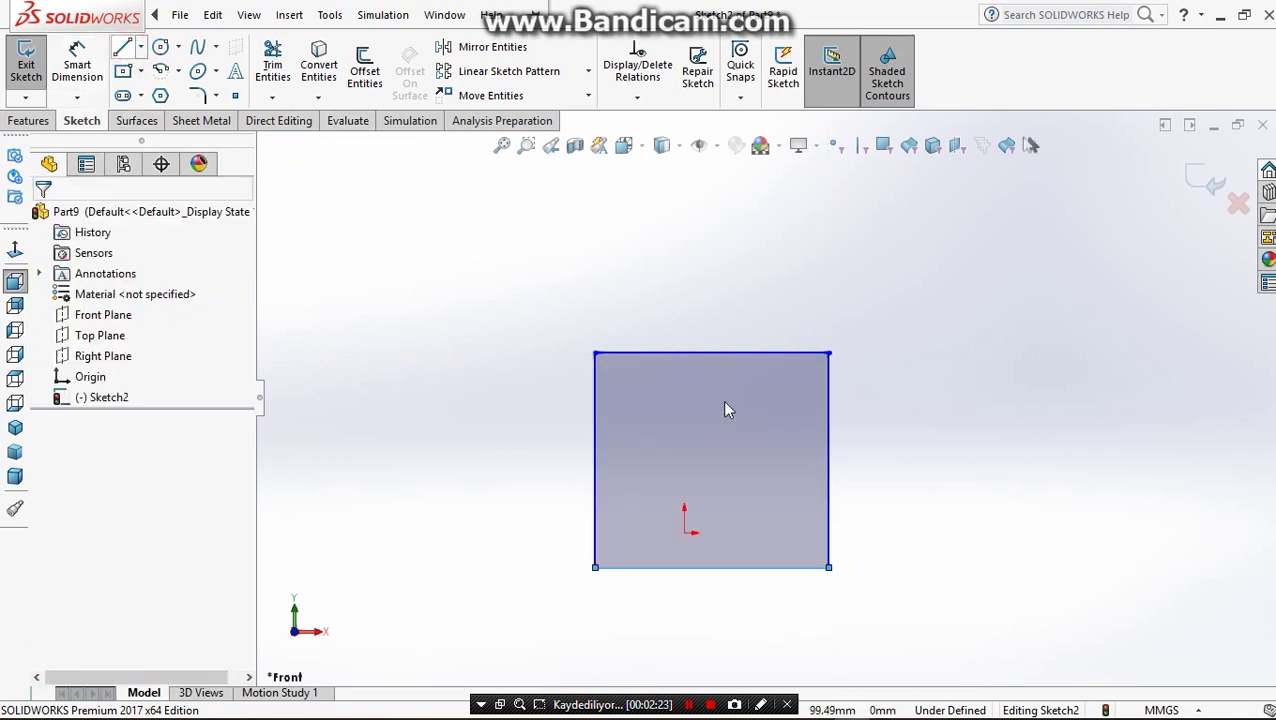
Start a construction centerline above the square, then cancel it
{"action": "left_click", "coordinate": [141, 47]}
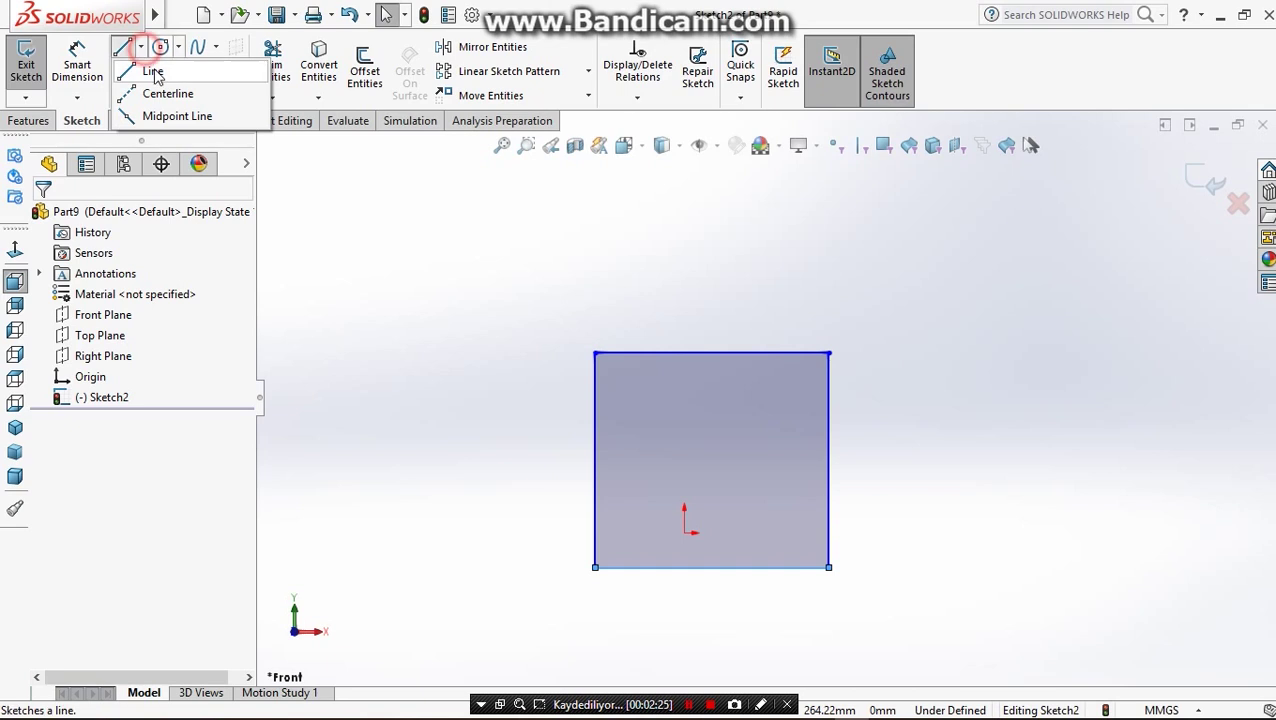
{"action": "left_click", "coordinate": [167, 94]}
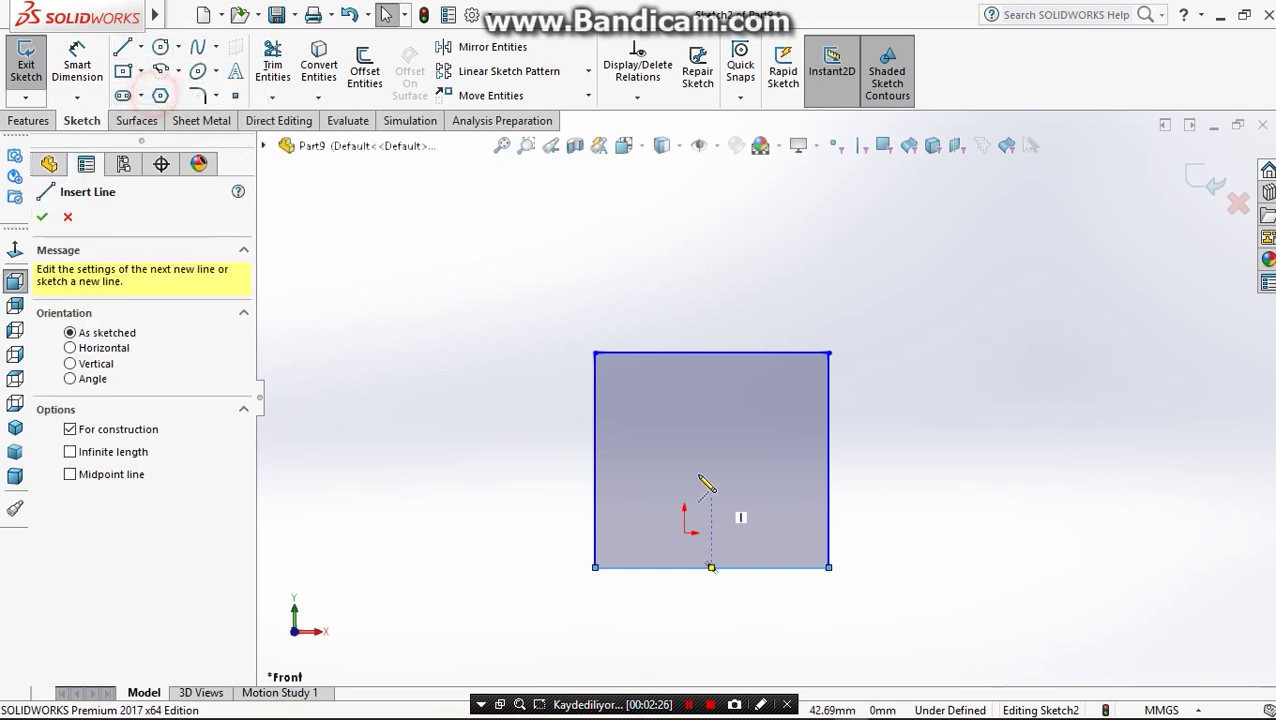
{"action": "left_click", "coordinate": [566, 331]}
{"action": "key", "text": "Escape"}
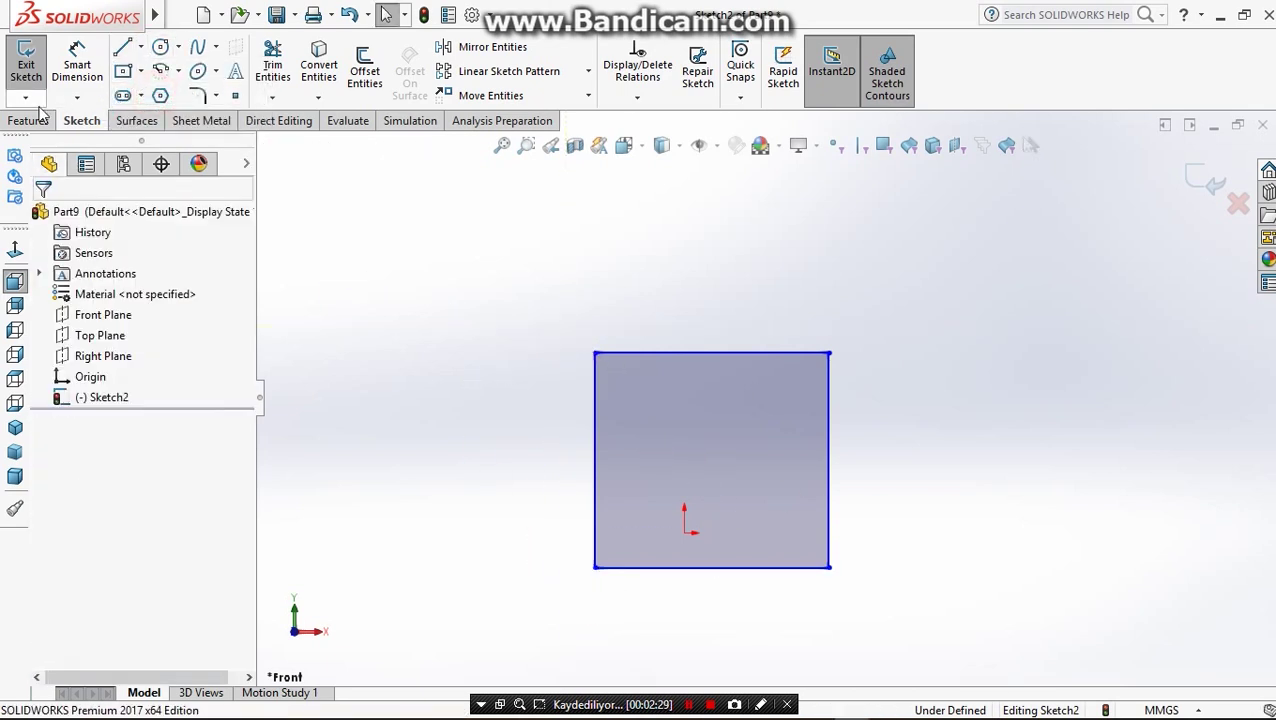
{"action": "left_click", "coordinate": [28, 120]}
Extrude the square sketch 140.00 mm into Boss-Extrude1 and expand it to show its sketch
{"action": "left_click", "coordinate": [34, 65]}
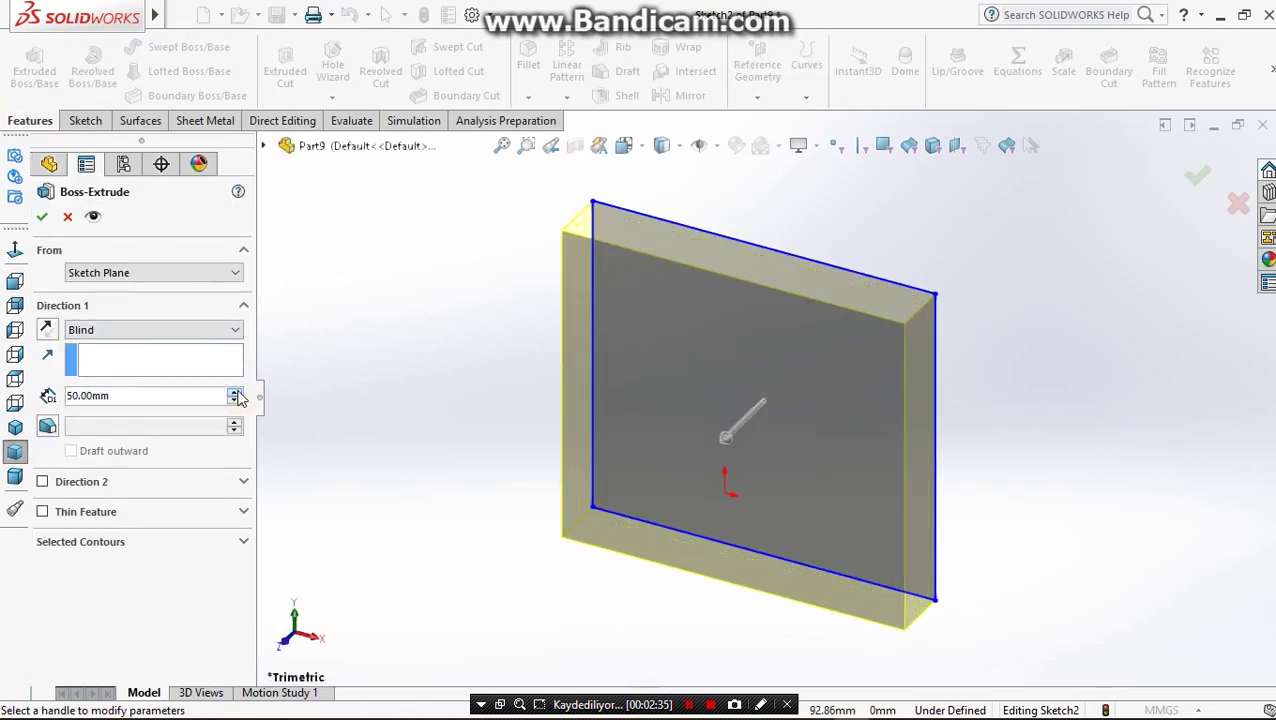
{"action": "left_click_drag", "start_coordinate": [240, 389], "coordinate": [238, 397]}
{"action": "left_click", "coordinate": [43, 218]}
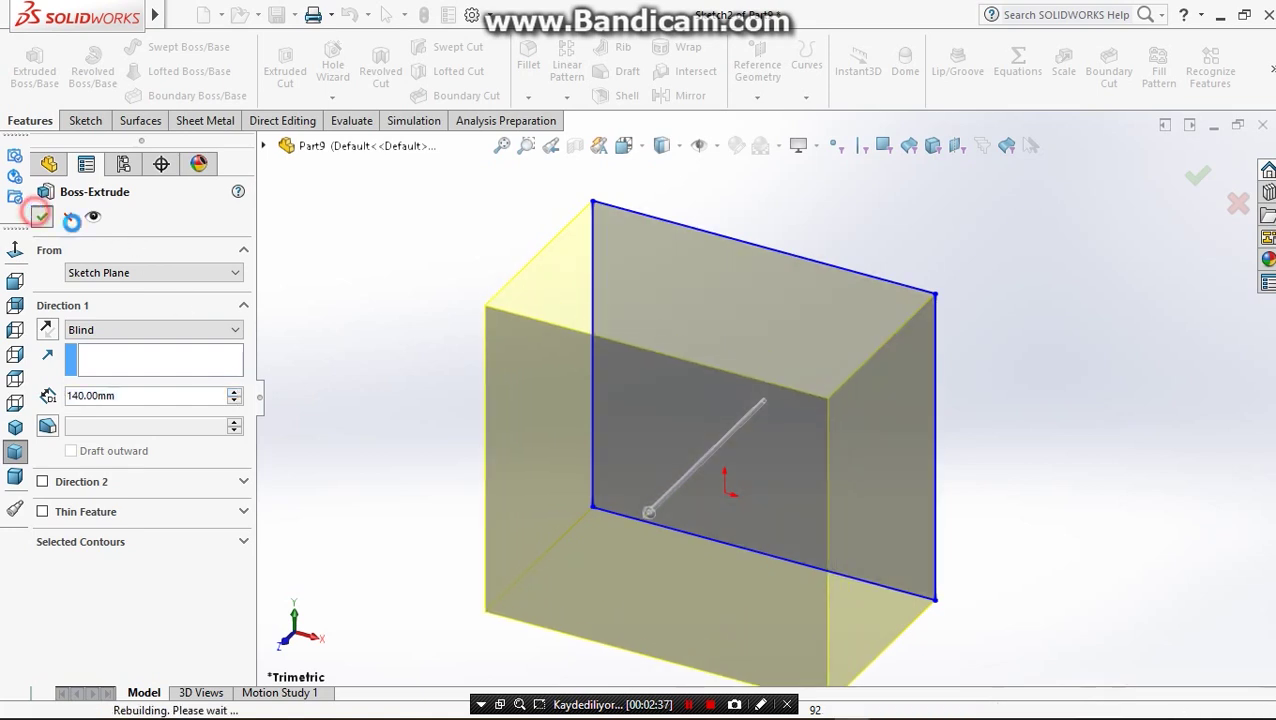
{"action": "left_click", "coordinate": [787, 268]}
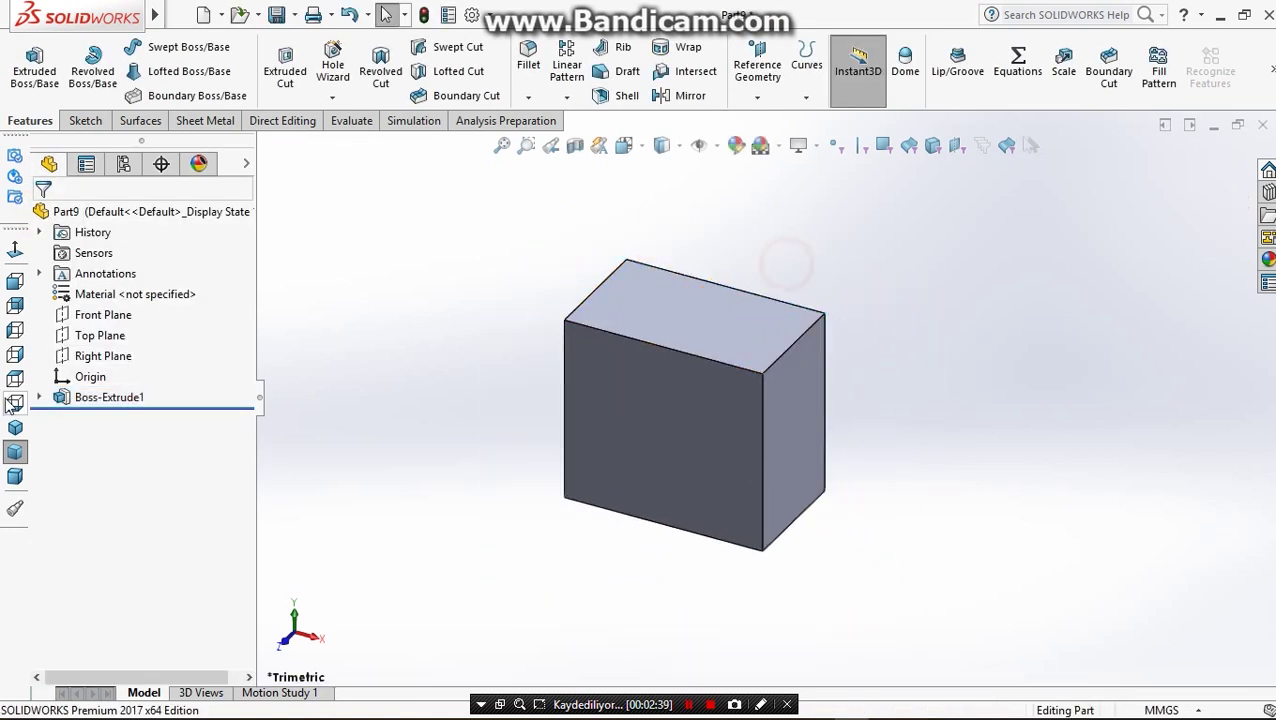
{"action": "left_click", "coordinate": [39, 397]}
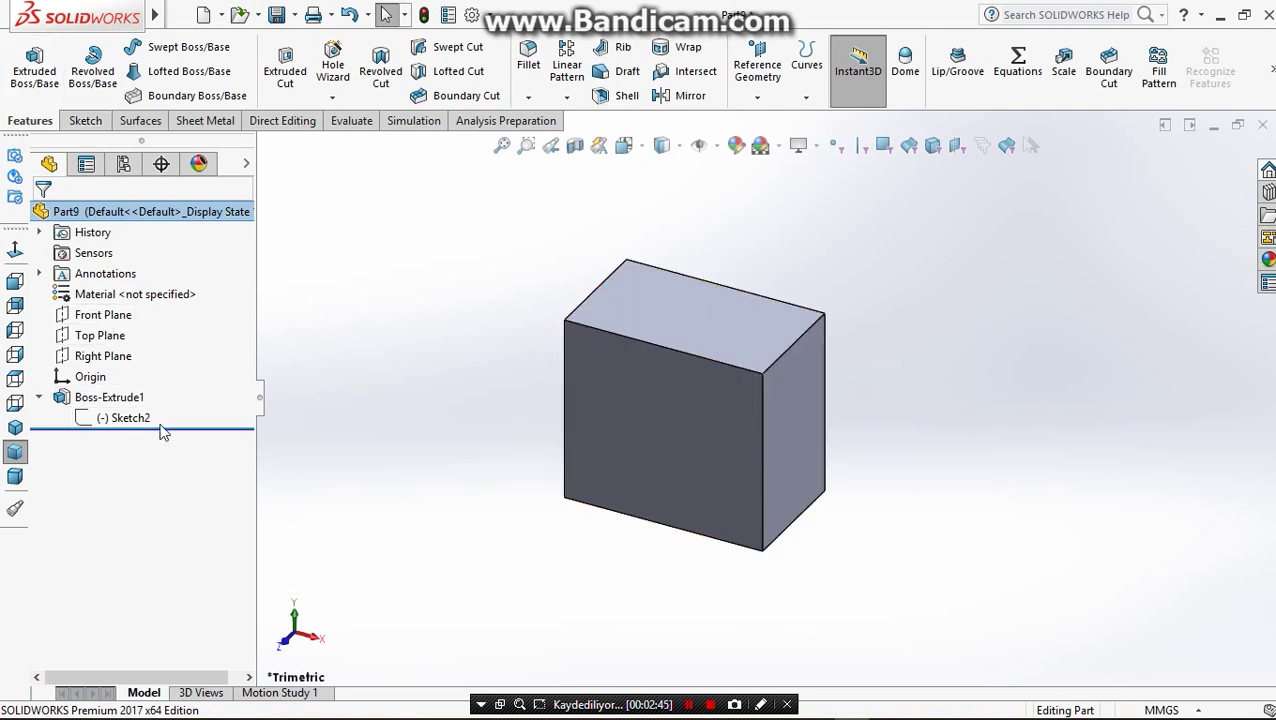
Roll back before the extrusion and start a new Front Plane sketch viewed face-on
{"action": "left_click_drag", "start_coordinate": [175, 425], "coordinate": [175, 388]}
{"action": "left_click", "coordinate": [104, 312]}
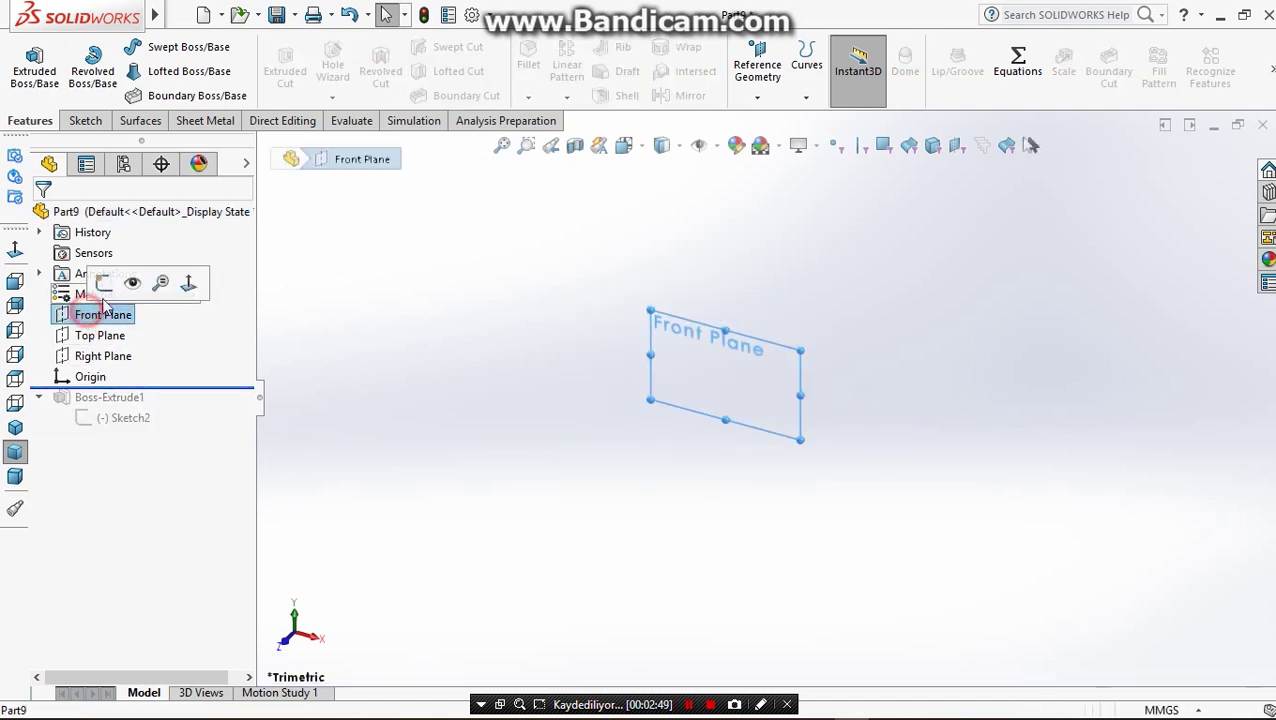
{"action": "left_click", "coordinate": [104, 283]}
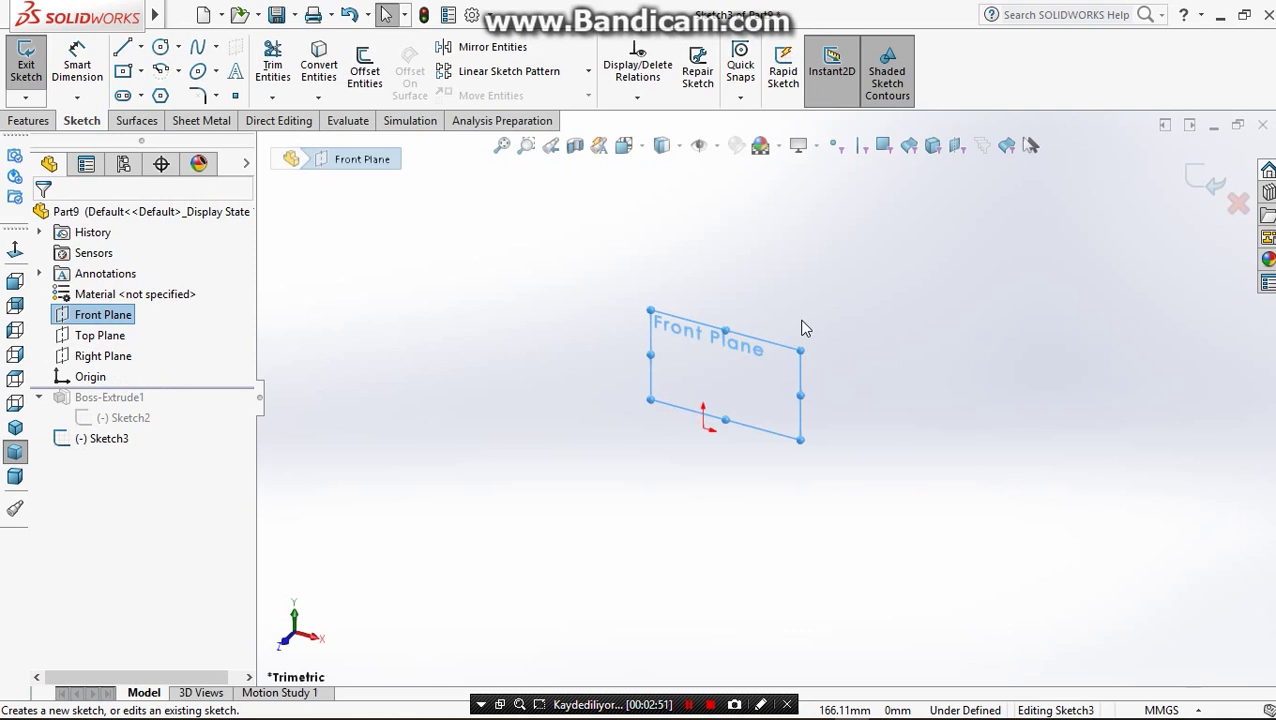
{"action": "key", "text": "ctrl+8"}
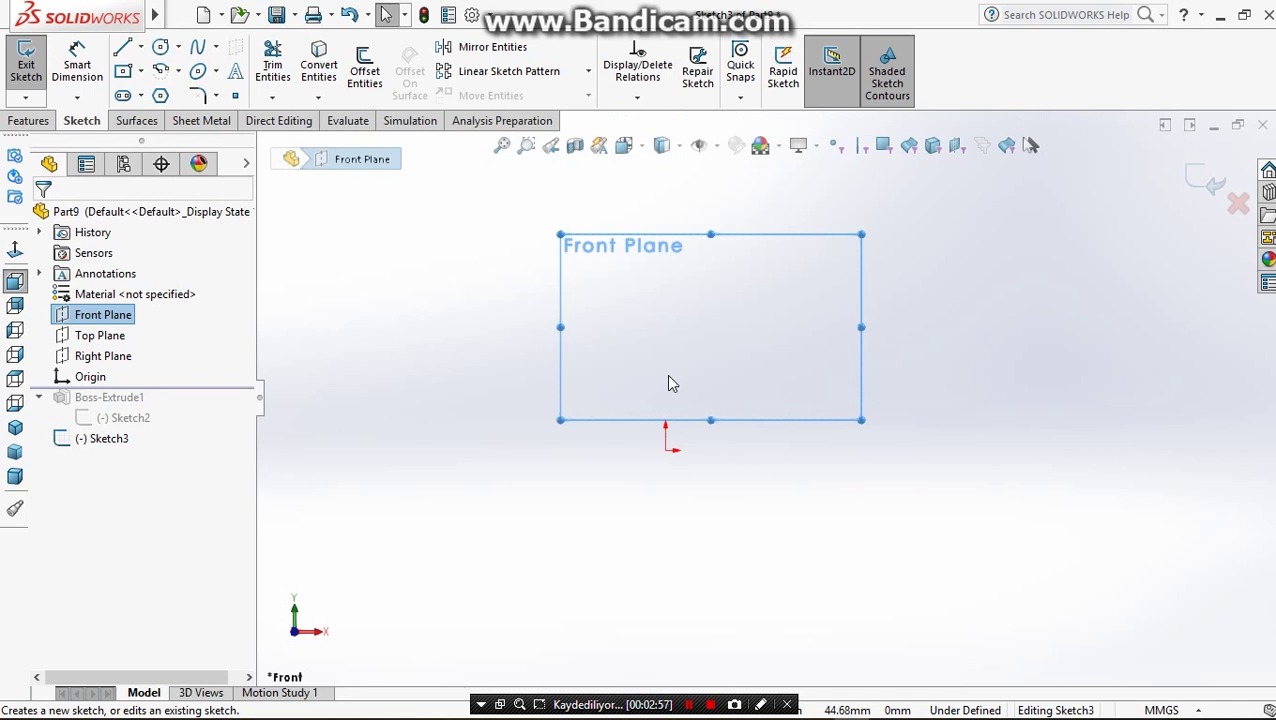
{"action": "scroll", "coordinate": [720, 320], "scroll_direction": "up", "scroll_amount": 2}
{"action": "scroll", "coordinate": [703, 344], "scroll_direction": "down", "scroll_amount": 3}
{"action": "scroll", "coordinate": [700, 343], "scroll_direction": "up", "scroll_amount": 1}
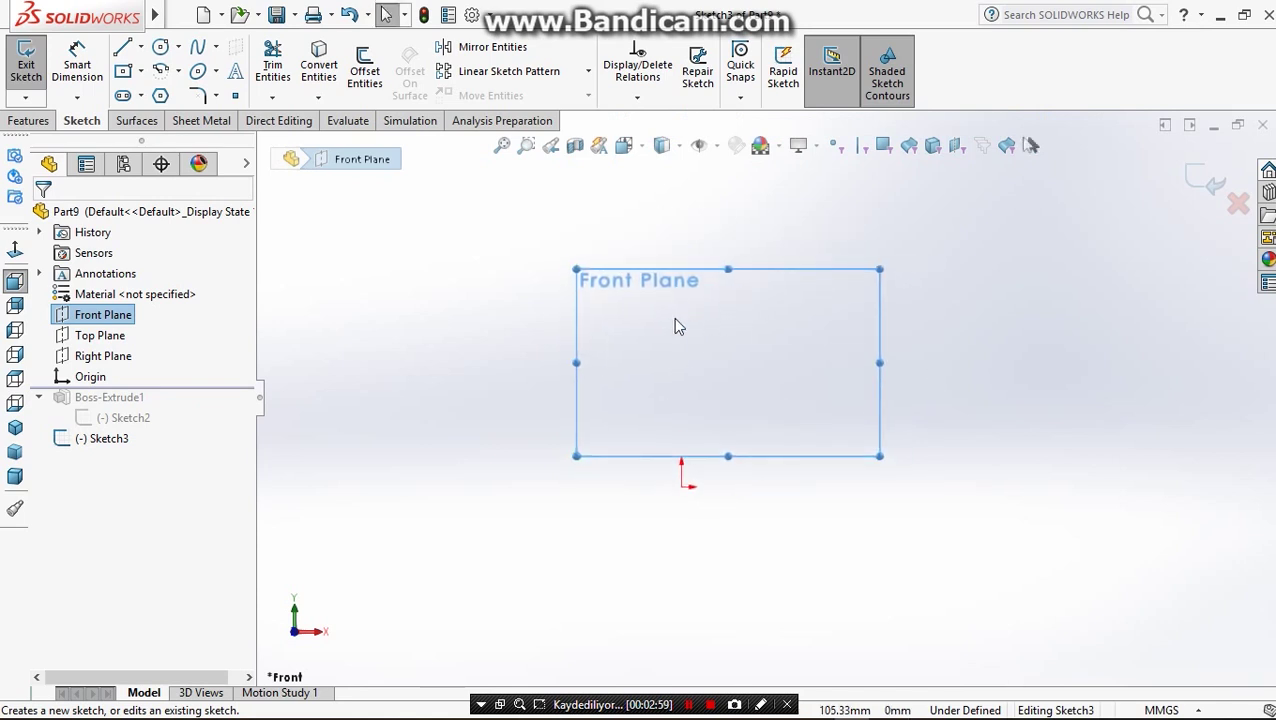
{"action": "scroll", "coordinate": [673, 317], "scroll_direction": "down", "scroll_amount": 1}
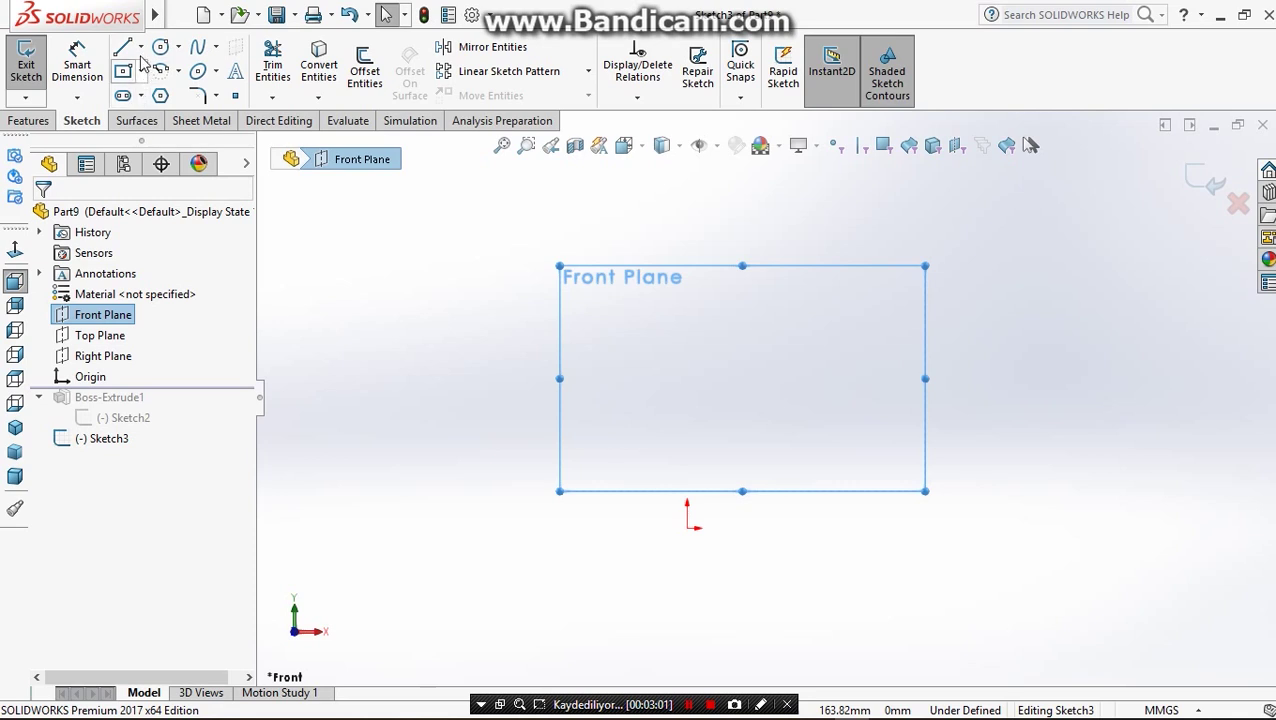
Draw a four-line construction square and drag it down-left to surround the origin
{"action": "left_click", "coordinate": [122, 46]}
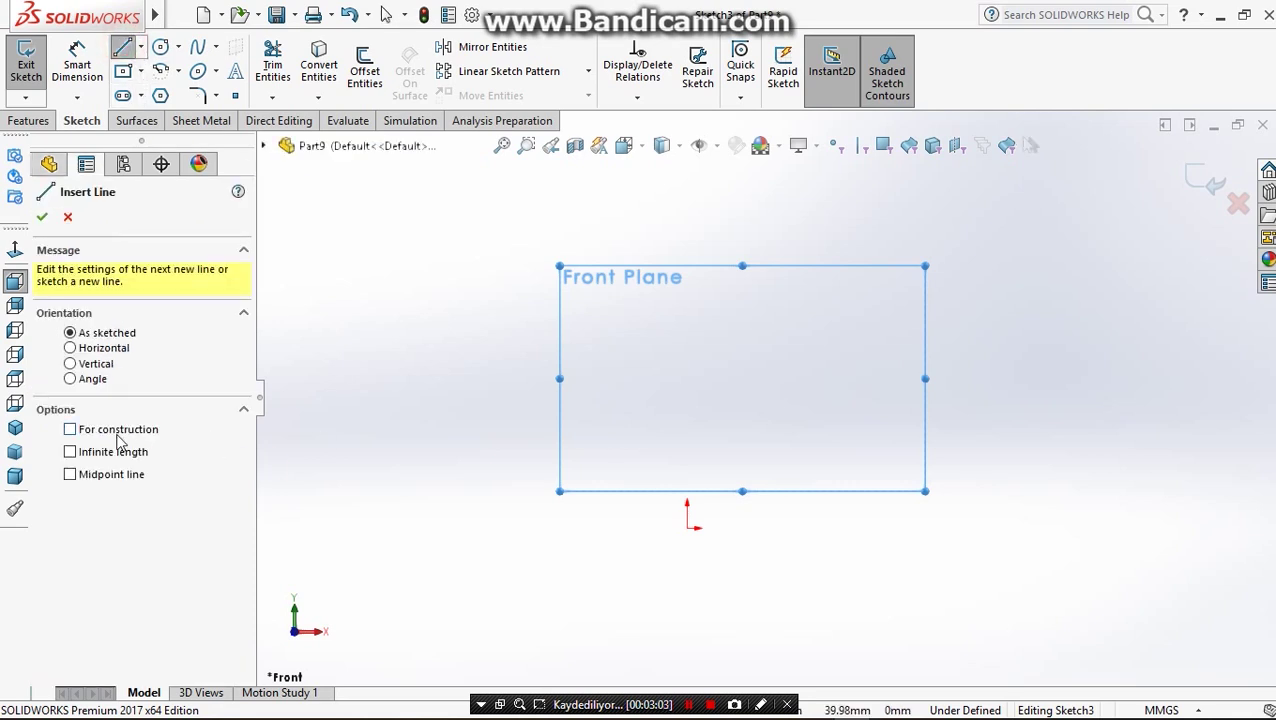
{"action": "left_click", "coordinate": [665, 434]}
{"action": "left_click", "coordinate": [665, 298]}
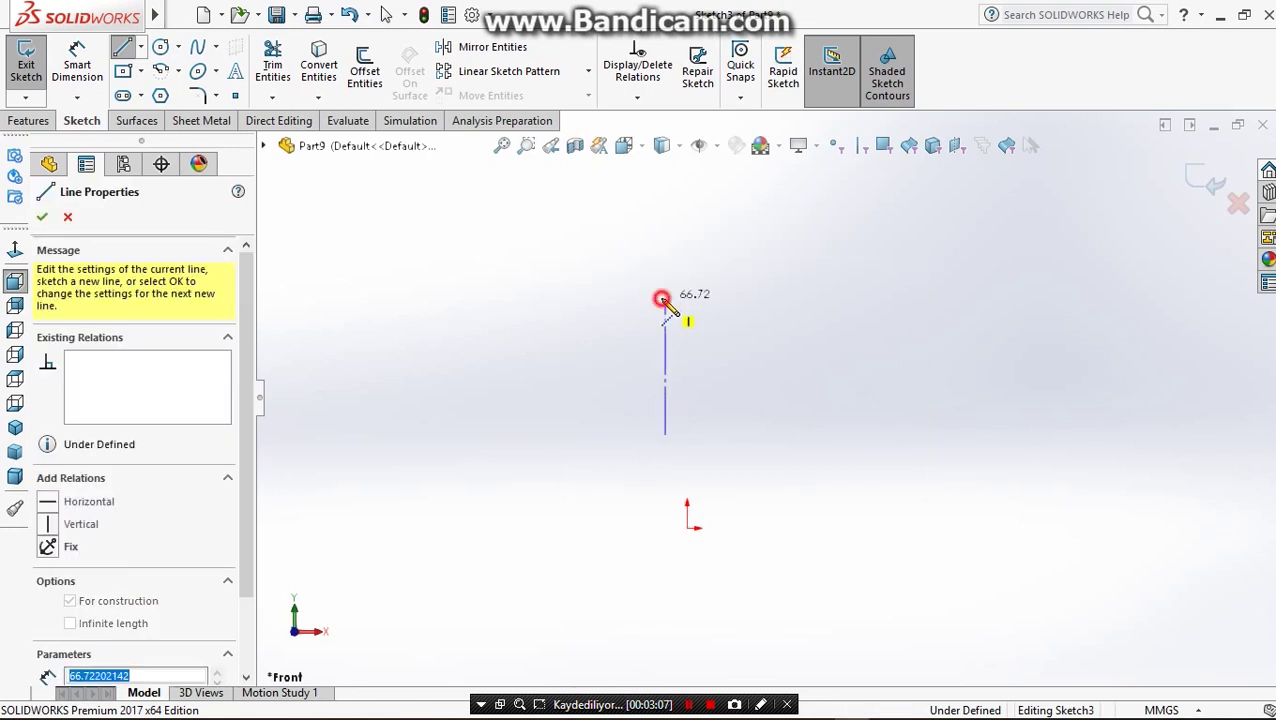
{"action": "left_click", "coordinate": [797, 298]}
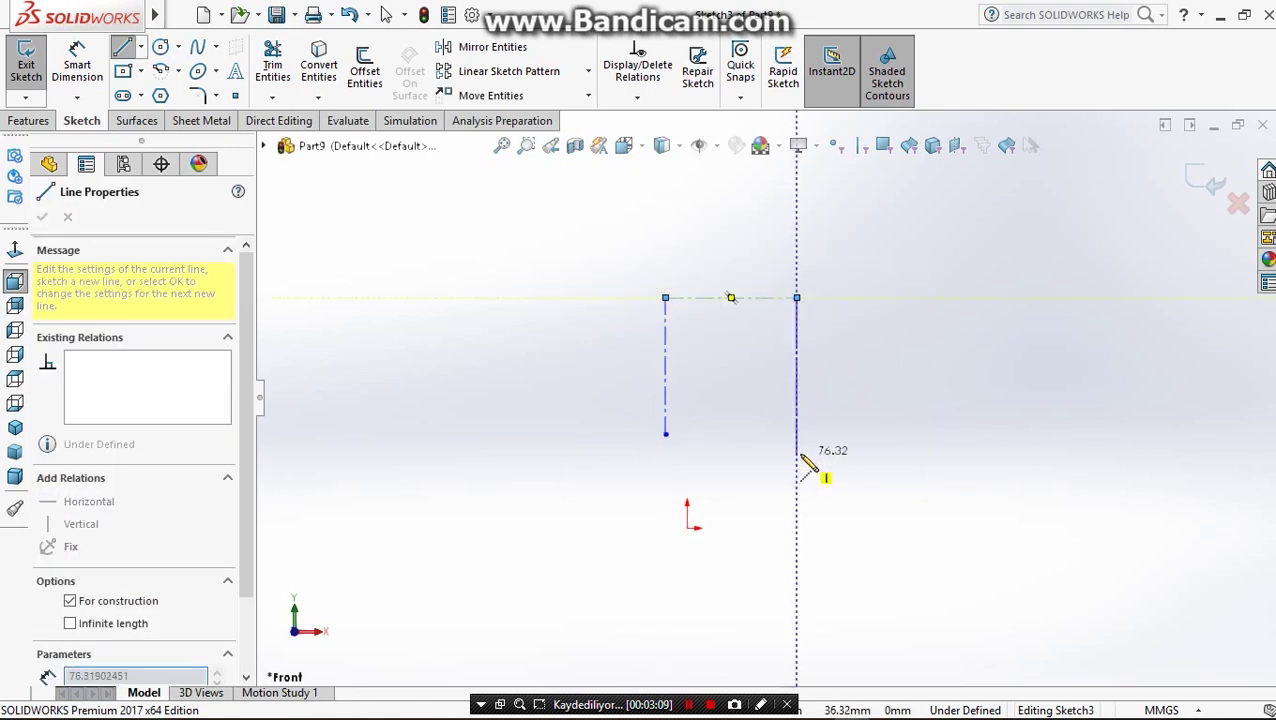
{"action": "left_click", "coordinate": [797, 434]}
{"action": "left_click", "coordinate": [665, 434]}
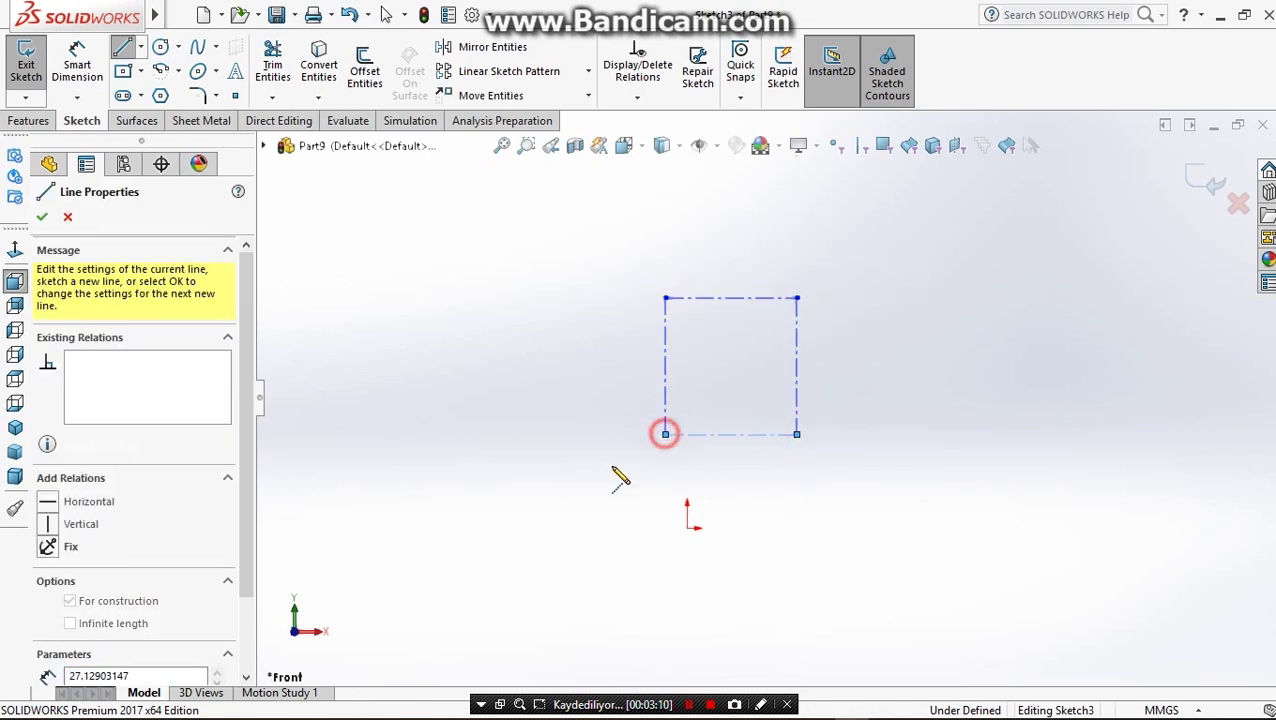
{"action": "left_click", "coordinate": [616, 258]}
{"action": "left_click_drag", "start_coordinate": [665, 434], "coordinate": [617, 592]}
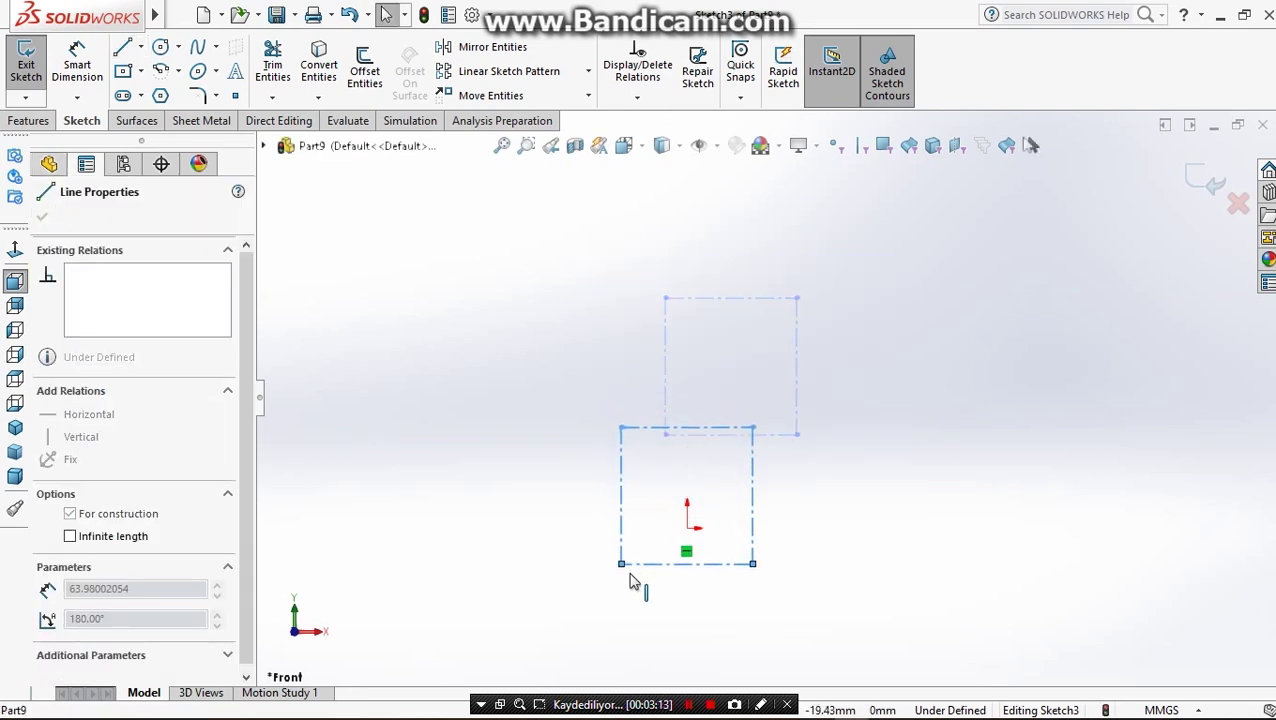
{"action": "left_click", "coordinate": [45, 120]}
{"action": "left_click", "coordinate": [34, 65]}
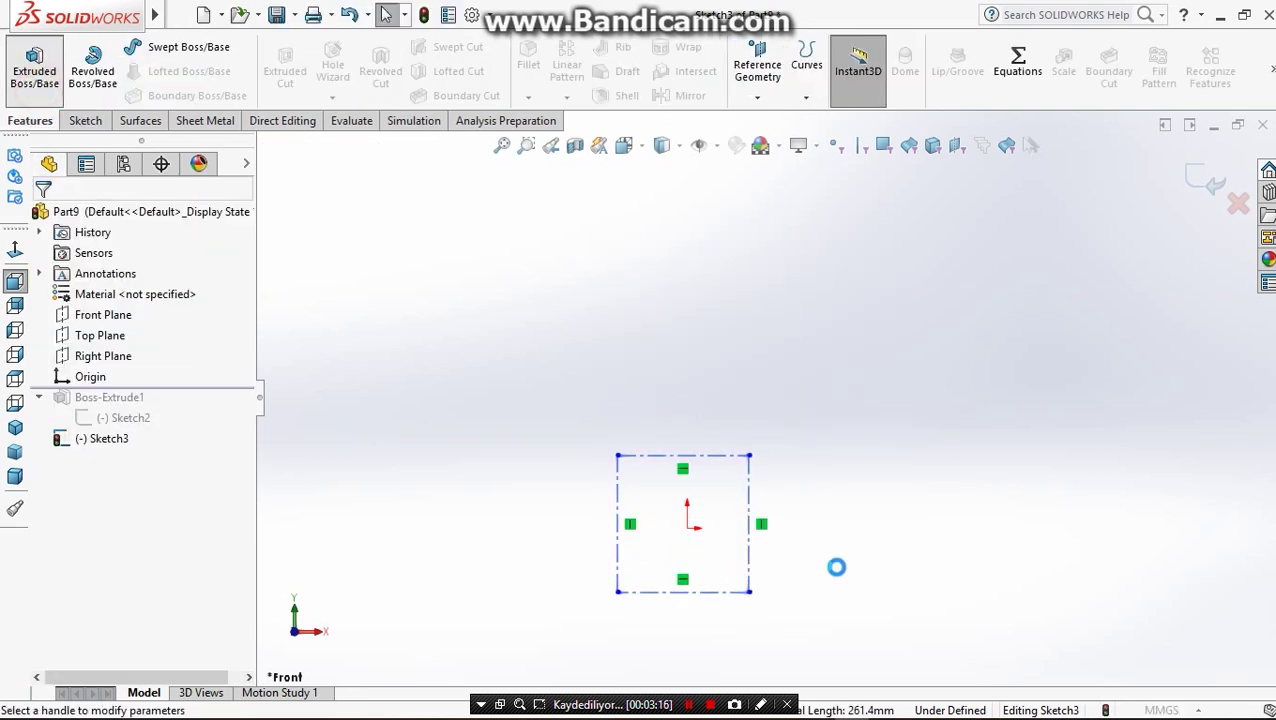
{"action": "middle_click_drag", "start_coordinate": [721, 435], "coordinate": [720, 580]}
{"action": "left_click", "coordinate": [746, 427]}
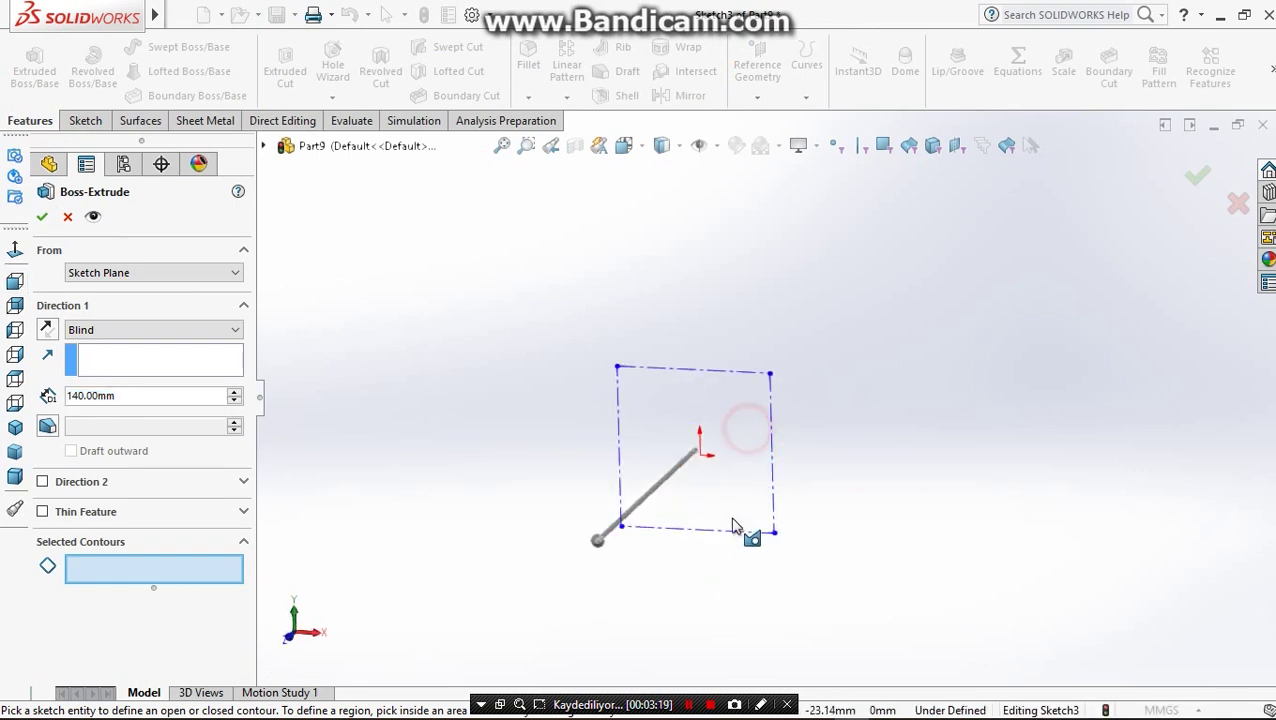
{"action": "left_click", "coordinate": [68, 219]}
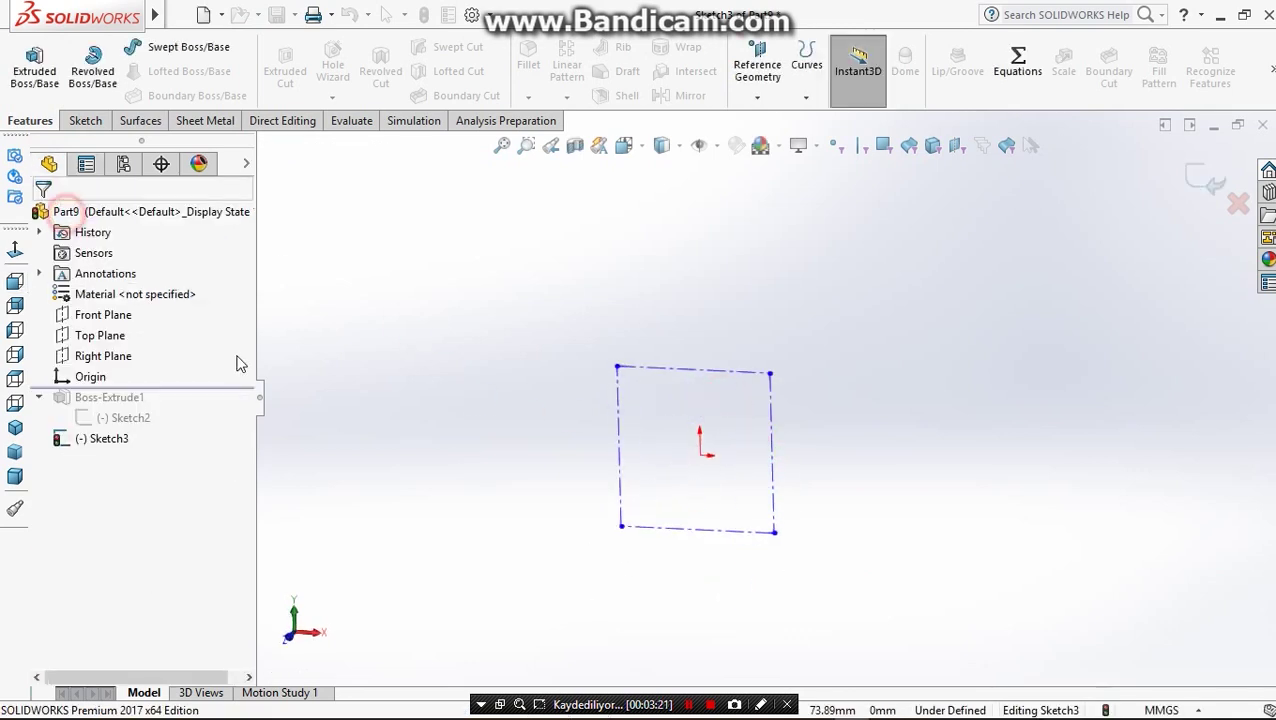
{"action": "left_click", "coordinate": [686, 378]}
{"action": "left_click", "coordinate": [469, 376]}
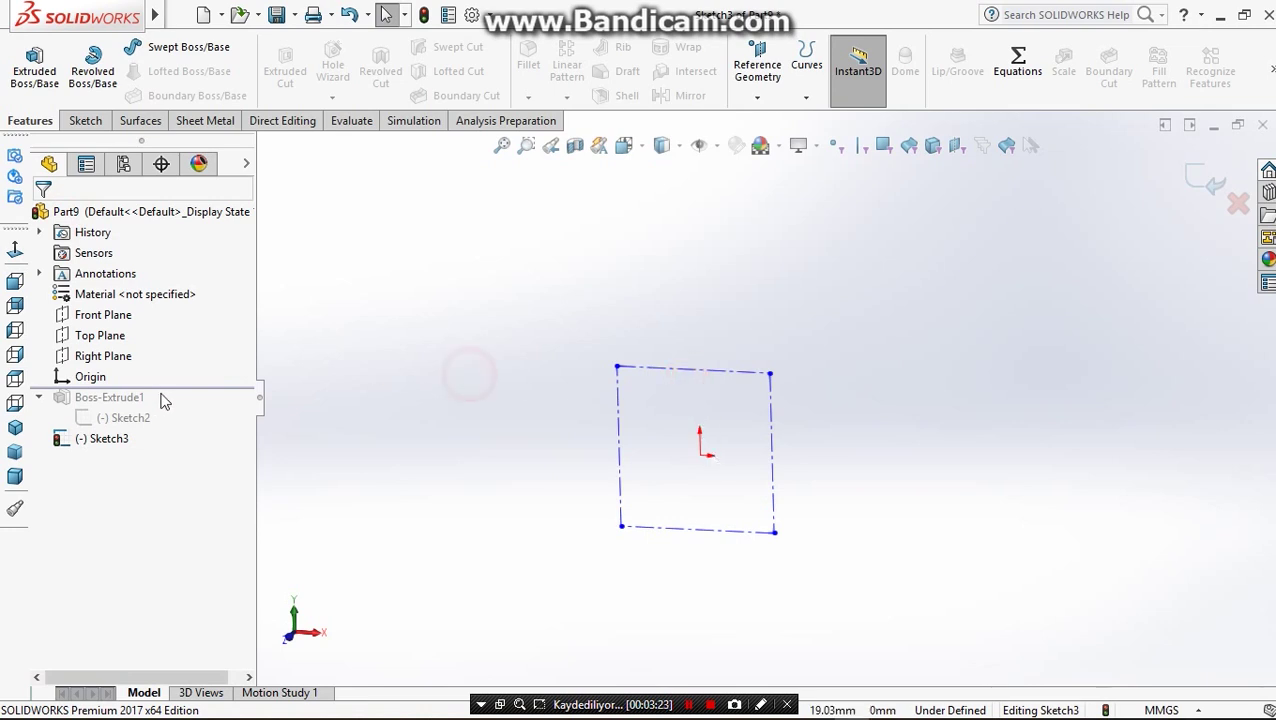
Exit the sketch, roll forward, and delete Boss-Extrude1
{"action": "left_click", "coordinate": [1185, 180]}
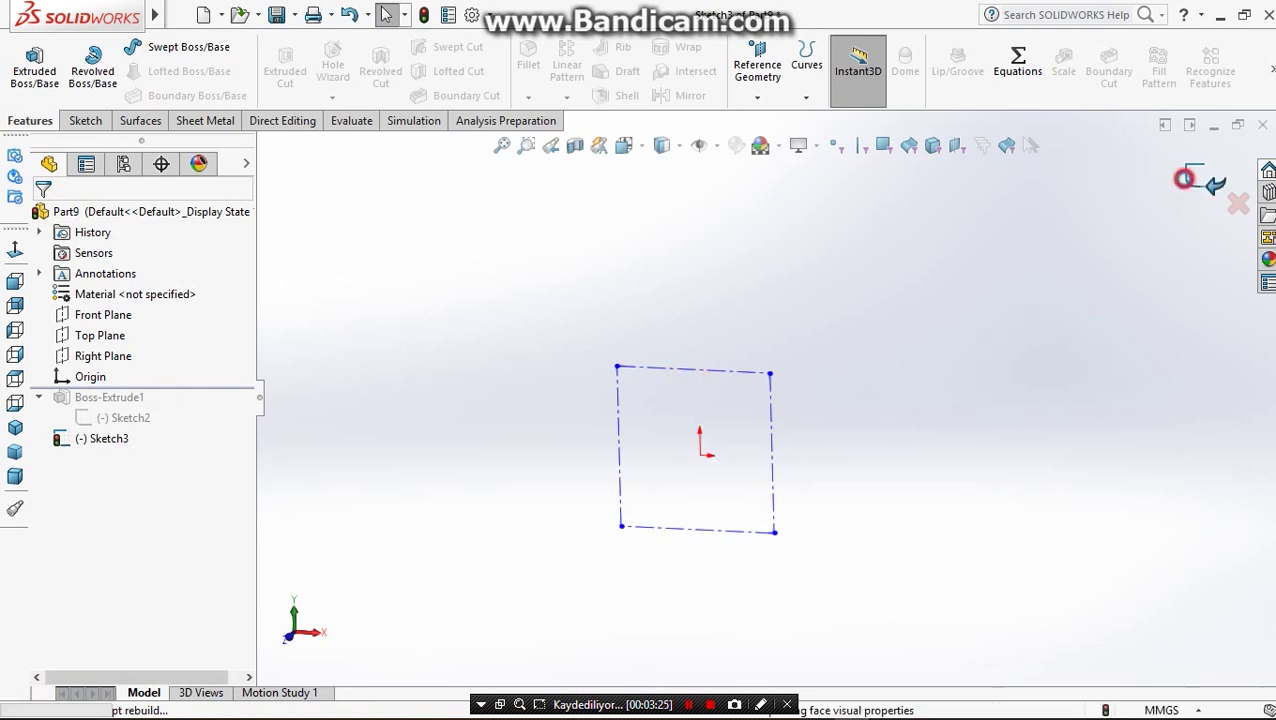
{"action": "left_click", "coordinate": [1123, 262]}
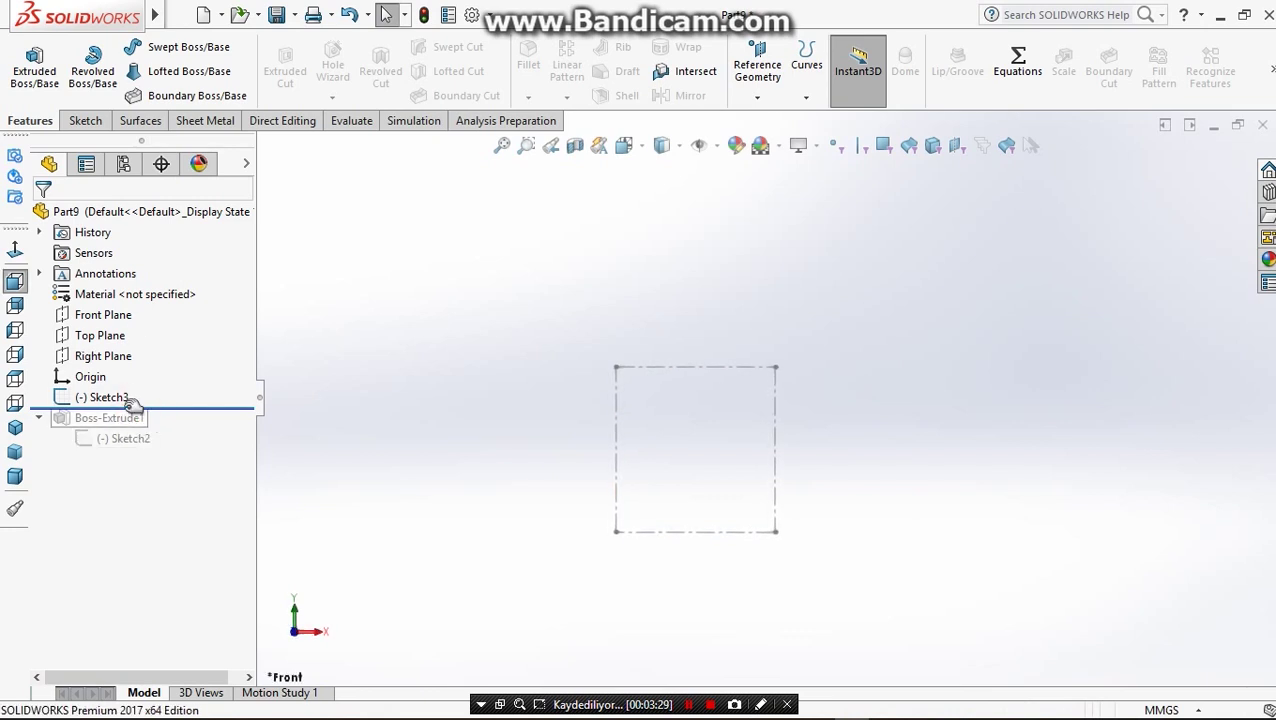
{"action": "left_click_drag", "start_coordinate": [130, 408], "coordinate": [130, 449]}
{"action": "left_click", "coordinate": [110, 418]}
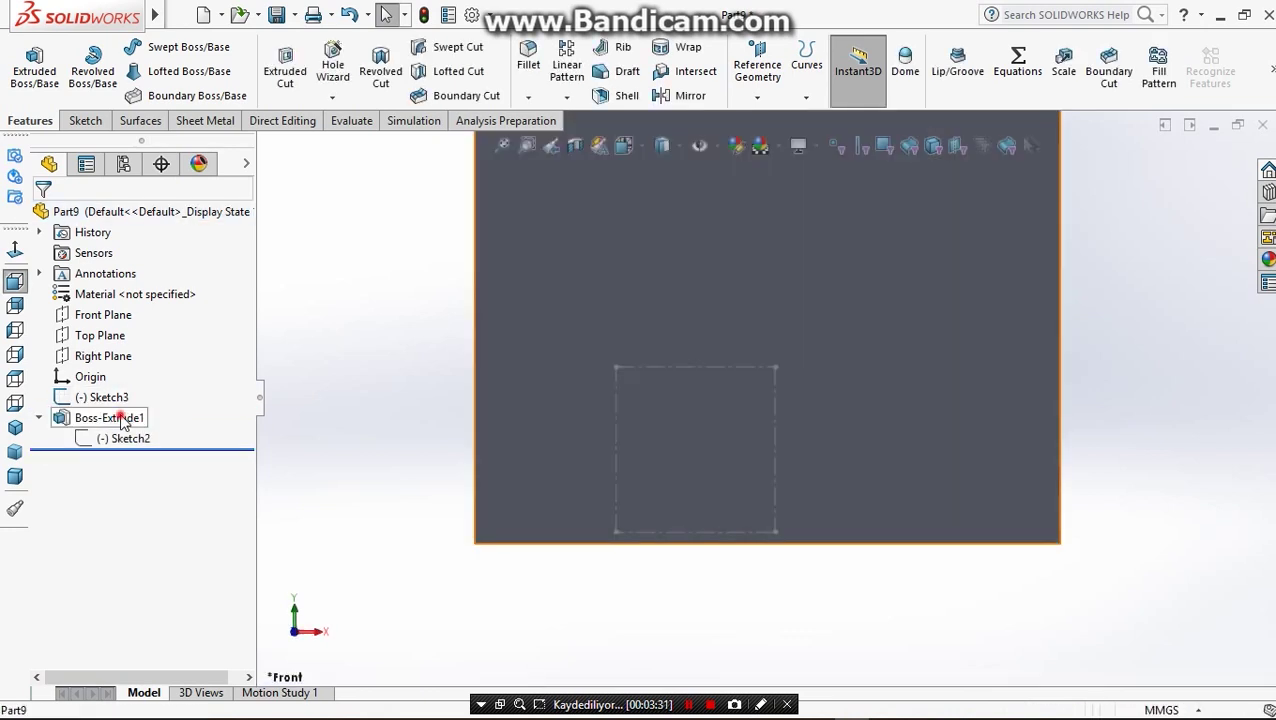
{"action": "key", "text": "Delete"}
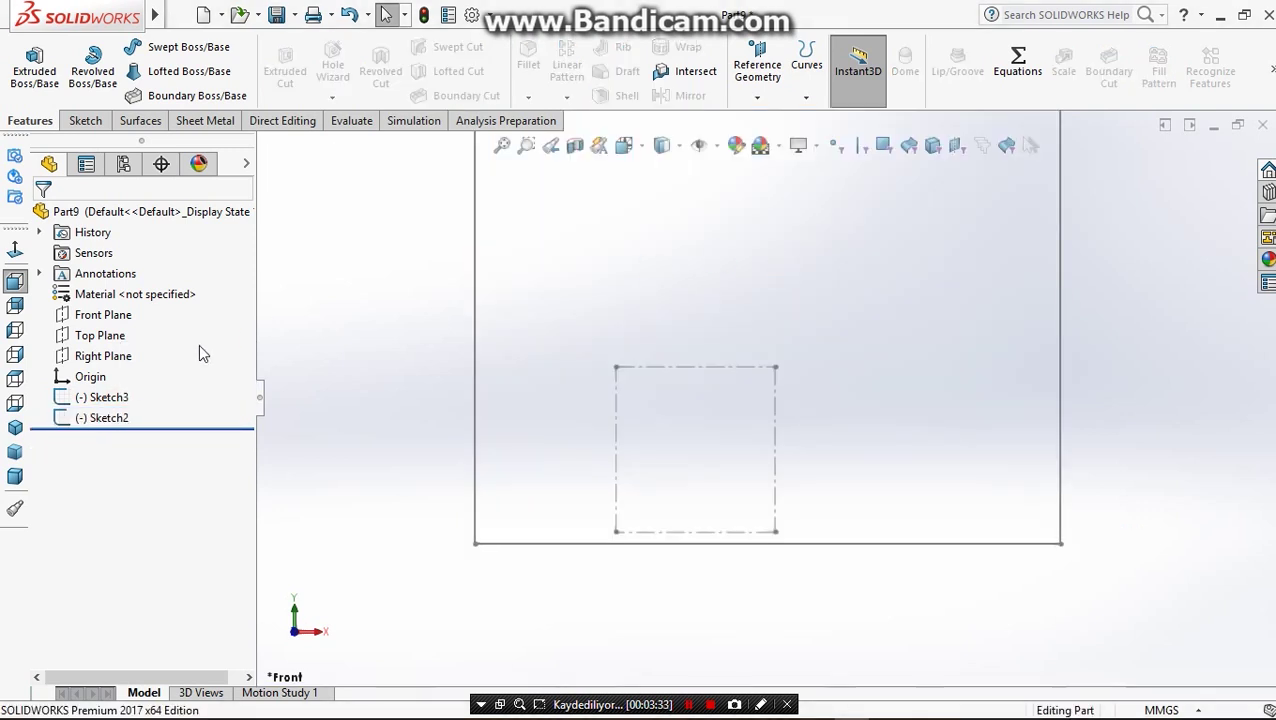
Delete the construction-square sketch Sketch3, confirming the deletion
{"action": "left_click", "coordinate": [100, 418]}
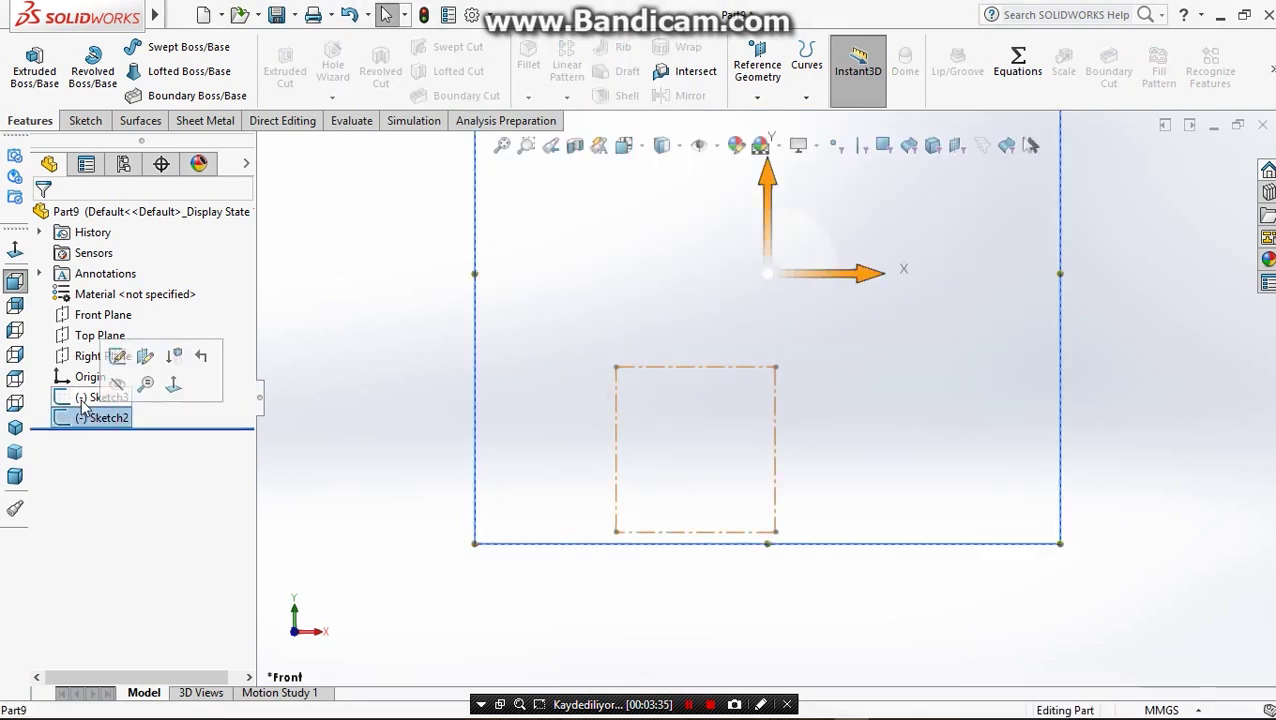
{"action": "left_click", "coordinate": [83, 400], "text": "ctrl"}
{"action": "key", "text": "Delete"}
{"action": "key", "text": "Return"}
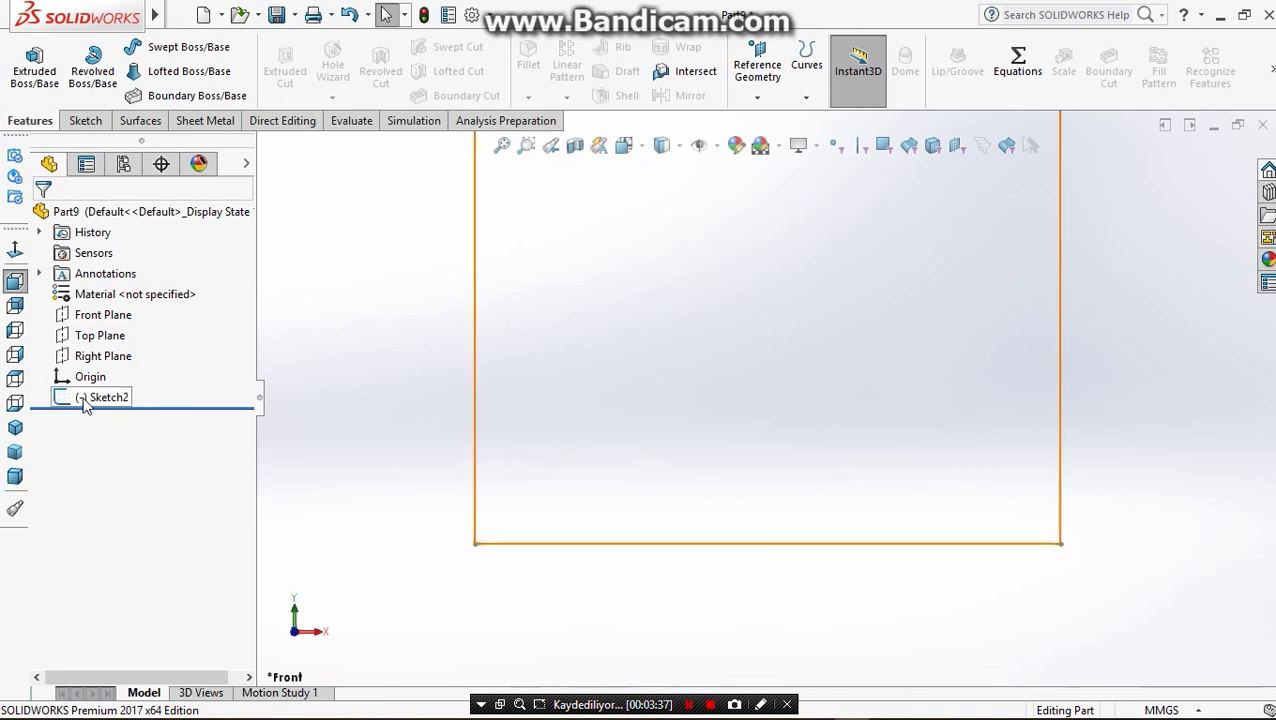
{"action": "left_click", "coordinate": [85, 400]}
In Sketch2, draw a four-sided centerline outline with a slanted left side, then exit the sketch
{"action": "left_click", "coordinate": [102, 342]}
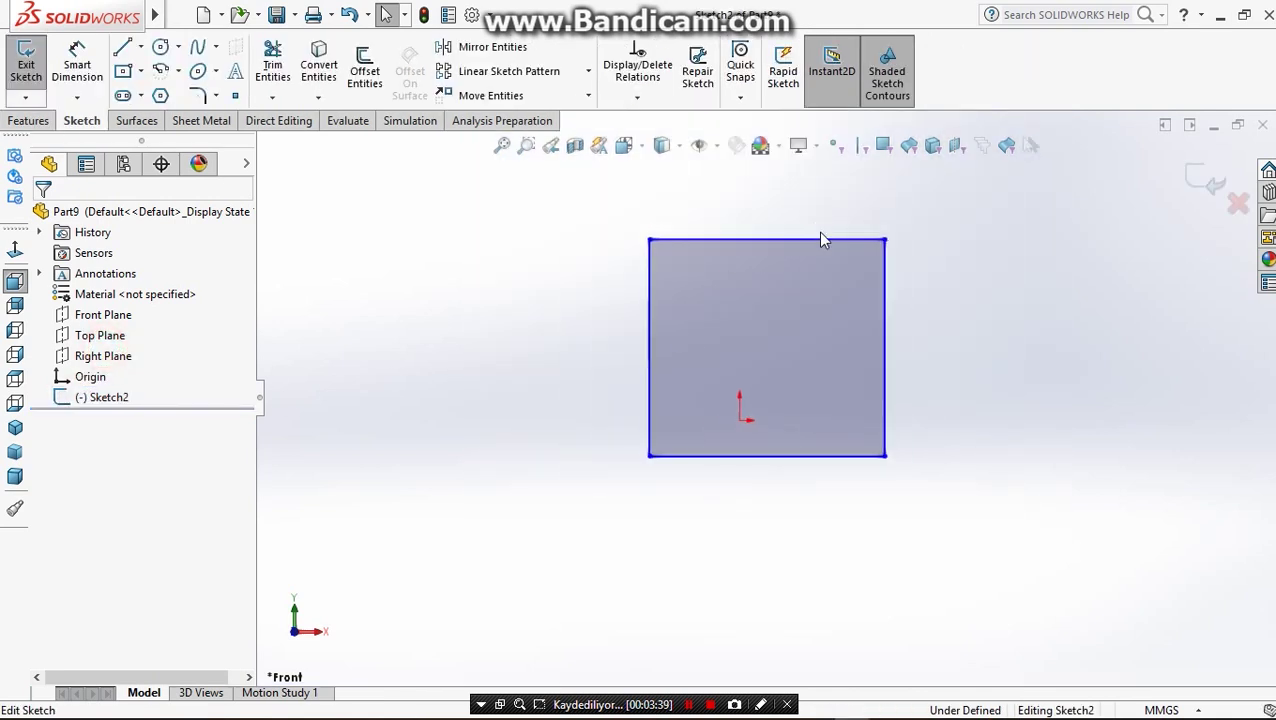
{"action": "left_click_drag", "start_coordinate": [696, 266], "coordinate": [1078, 662]}
{"action": "left_click", "coordinate": [530, 584]}
{"action": "mouse_move", "coordinate": [77, 17]}
{"action": "left_click", "coordinate": [141, 48]}
{"action": "left_click", "coordinate": [160, 94]}
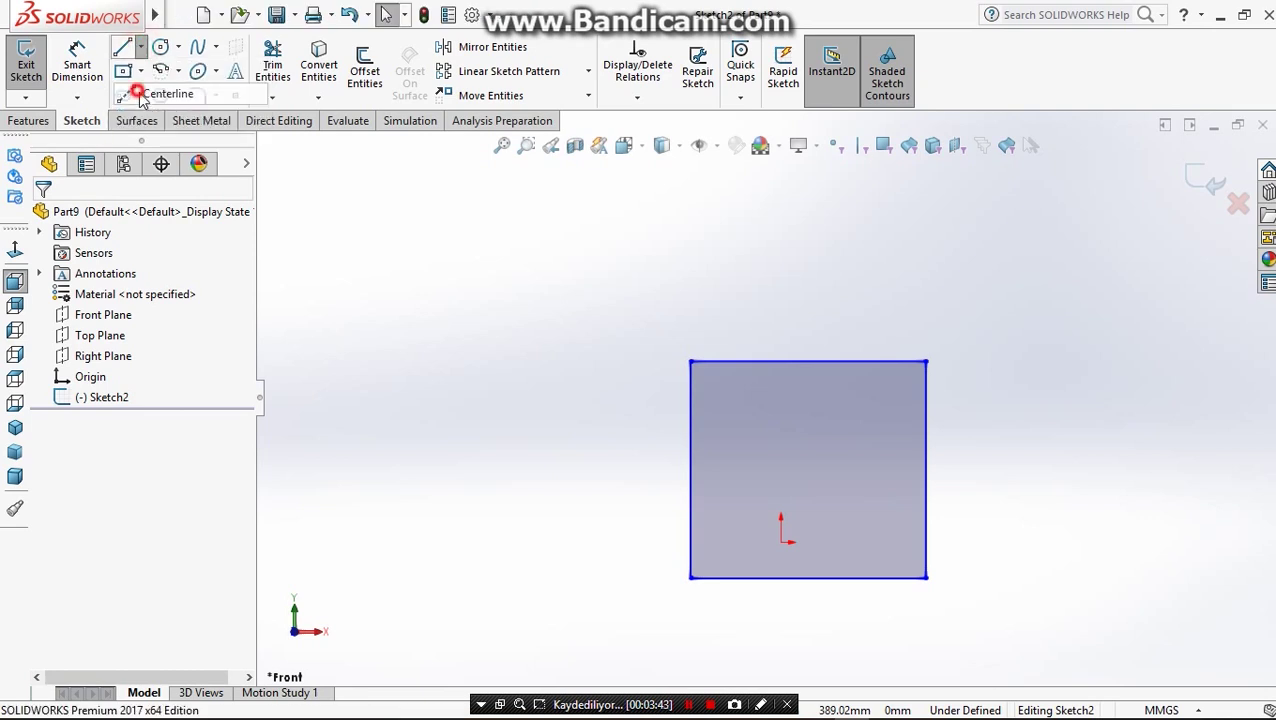
{"action": "left_click", "coordinate": [635, 362]}
{"action": "left_click", "coordinate": [635, 578]}
{"action": "left_click", "coordinate": [512, 582]}
{"action": "left_click", "coordinate": [490, 361]}
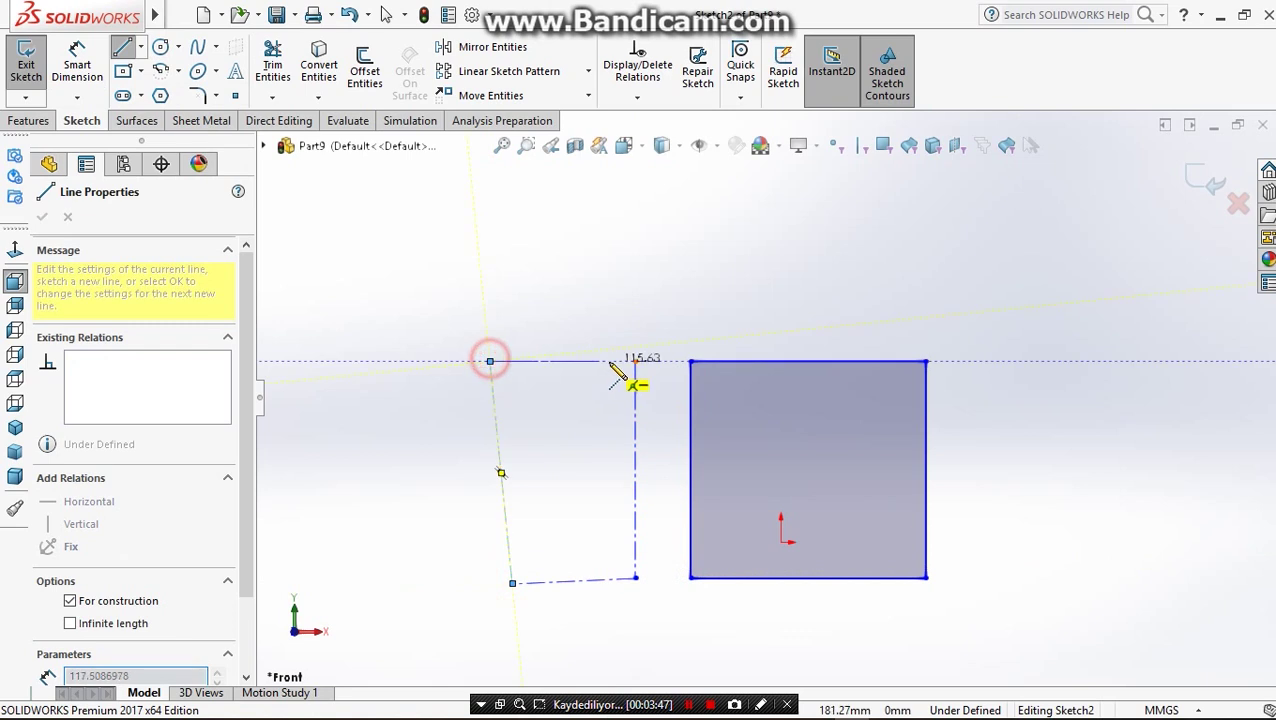
{"action": "left_click", "coordinate": [635, 361]}
{"action": "key", "text": "Escape"}
{"action": "left_click", "coordinate": [1205, 182]}
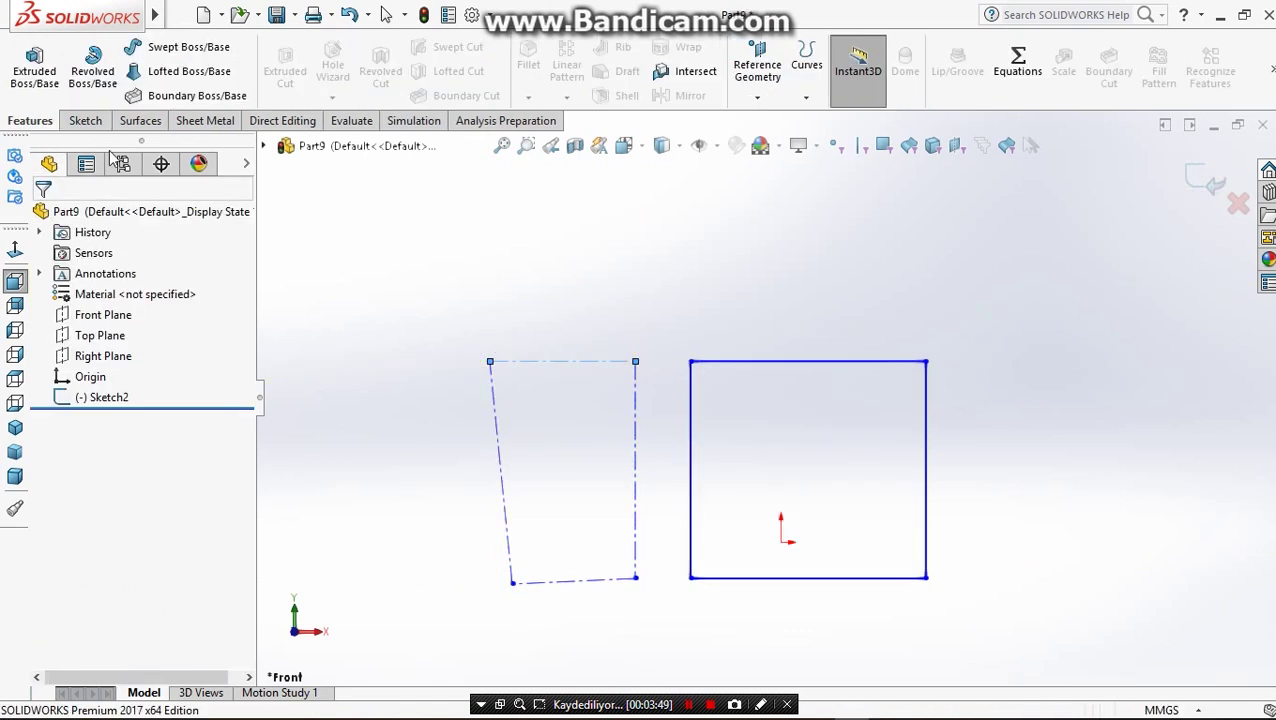
Start an Extruded Boss/Base on the square's contour, then cancel it
{"action": "left_click", "coordinate": [34, 70]}
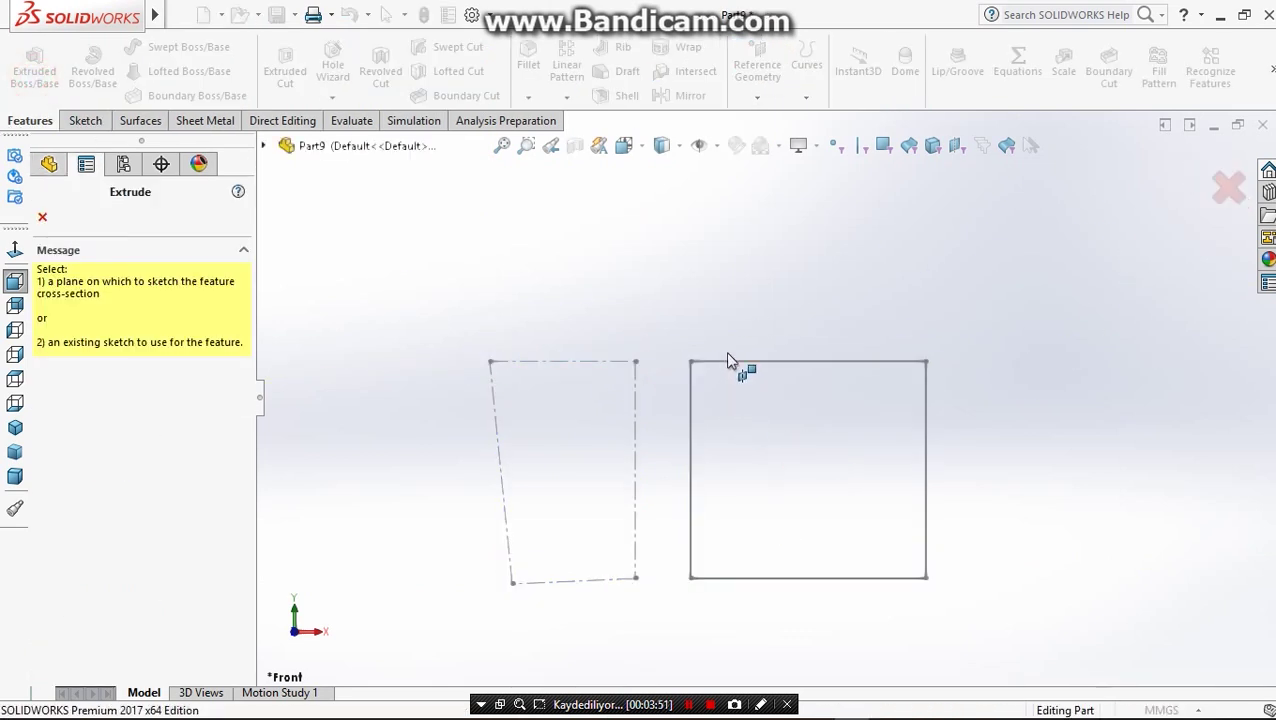
{"action": "middle_click_drag", "start_coordinate": [727, 356], "coordinate": [678, 470]}
{"action": "left_click", "coordinate": [706, 370]}
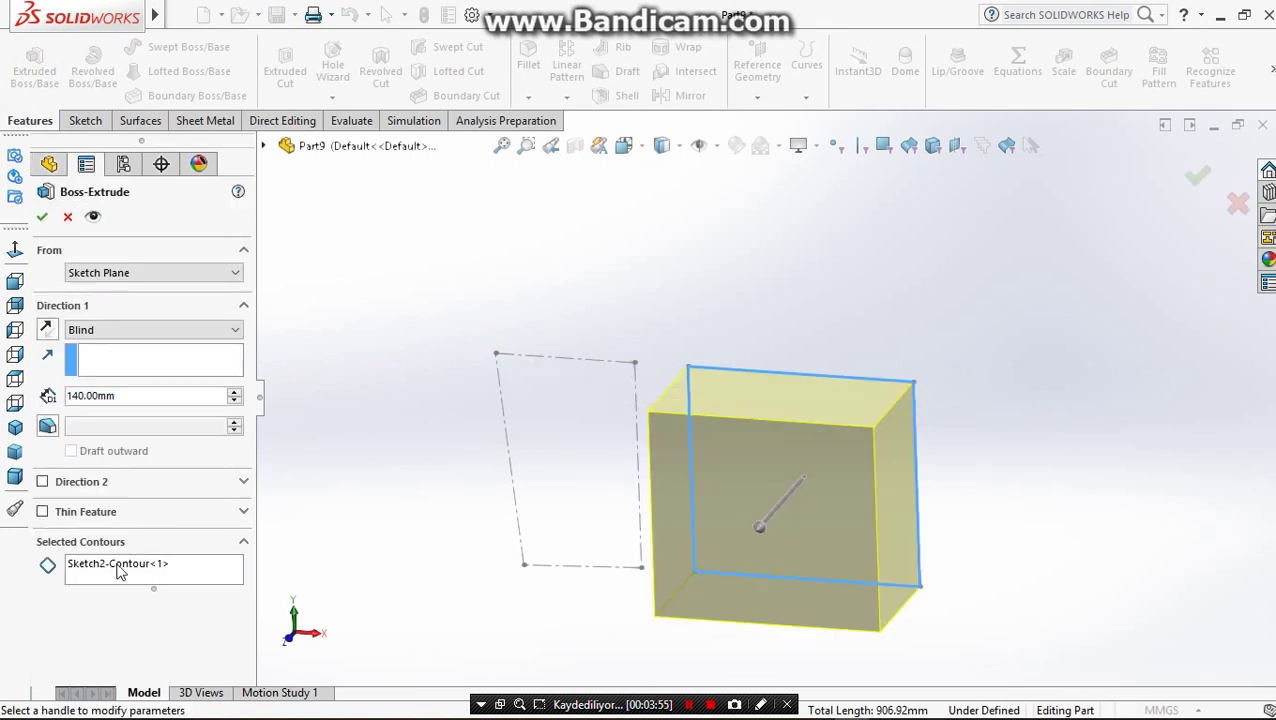
{"action": "left_click", "coordinate": [558, 360]}
{"action": "left_click", "coordinate": [541, 362]}
{"action": "left_click", "coordinate": [498, 364]}
{"action": "left_click", "coordinate": [568, 564]}
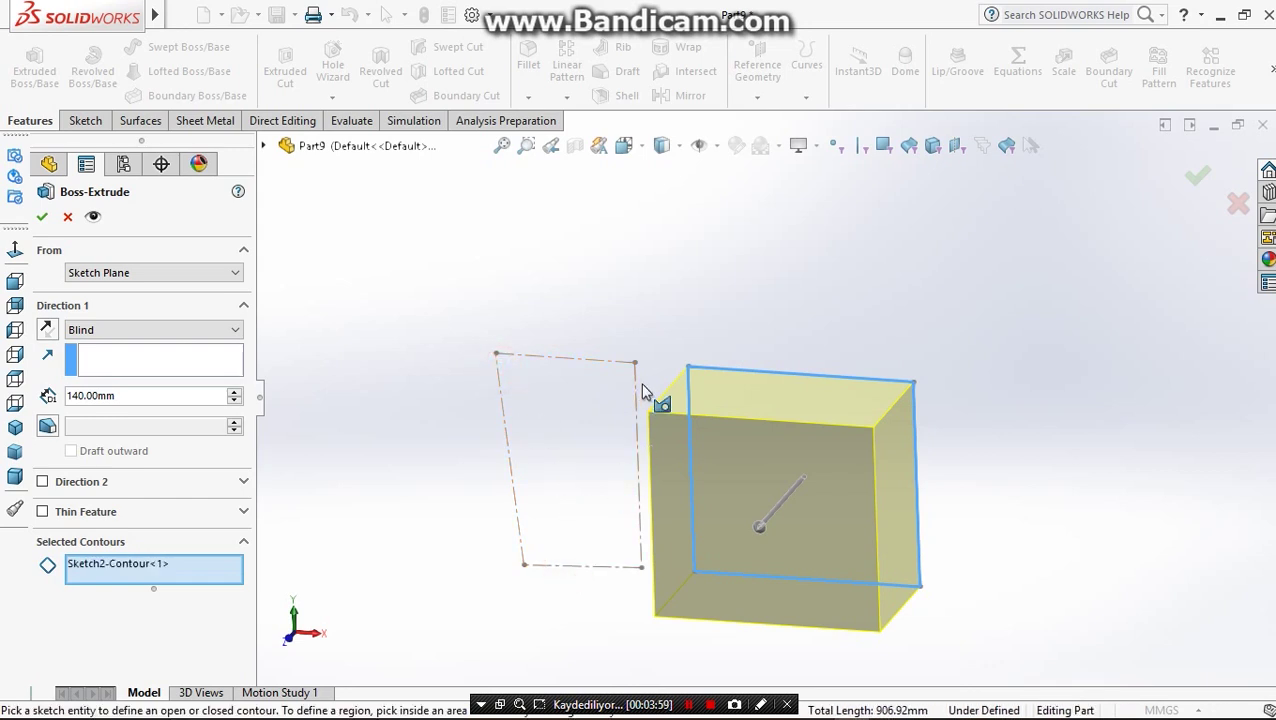
{"action": "left_click", "coordinate": [1237, 203]}
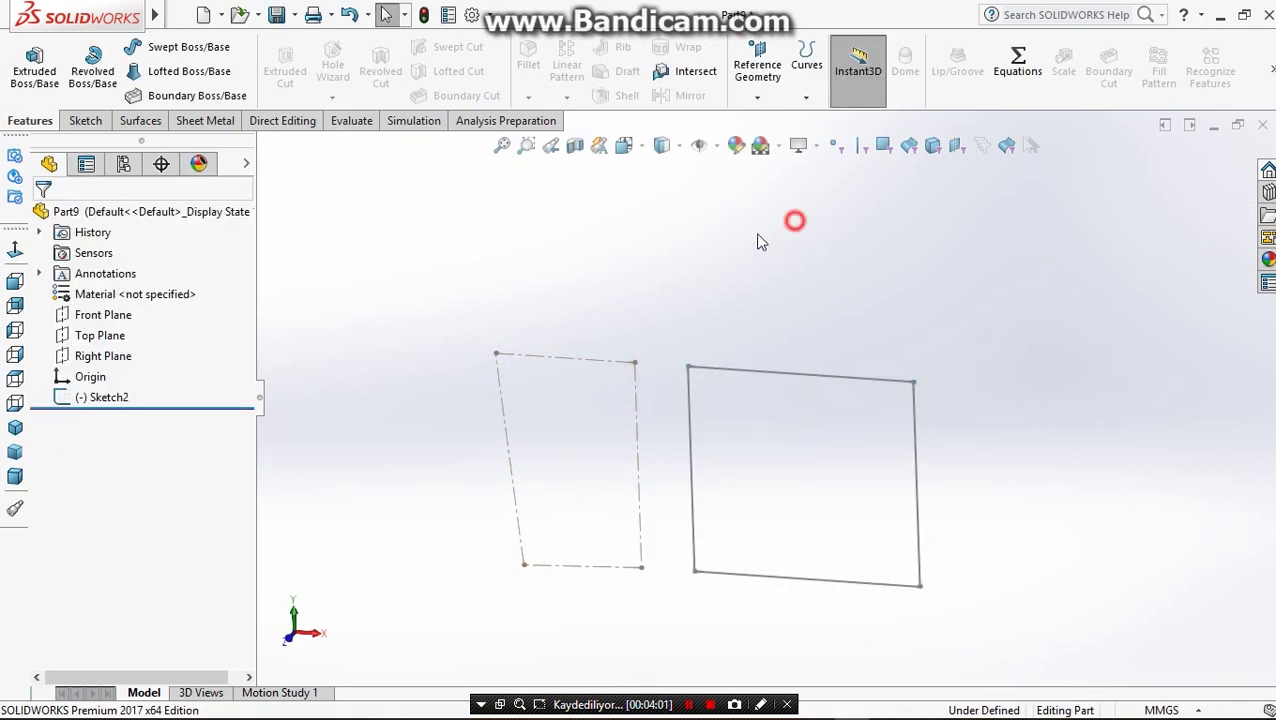
Delete Sketch2 from the feature tree and confirm
{"action": "left_click", "coordinate": [85, 397]}
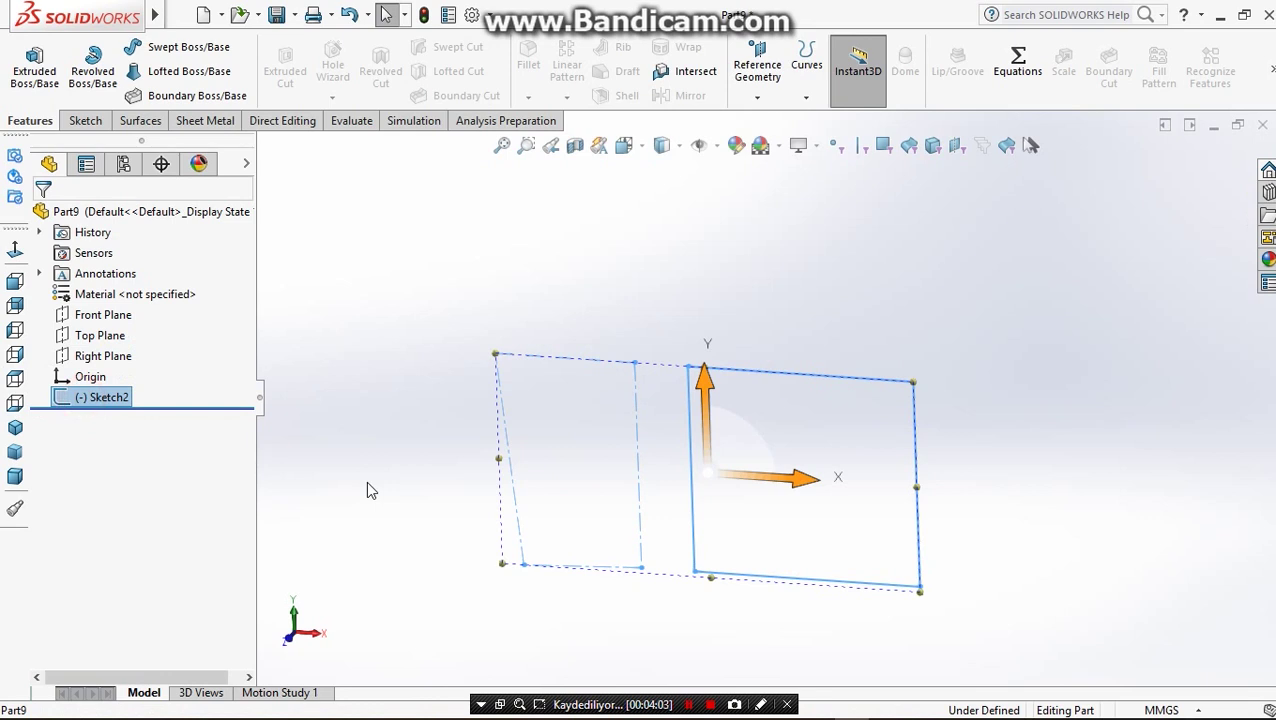
{"action": "key", "text": "Delete"}
{"action": "left_click", "coordinate": [790, 263]}
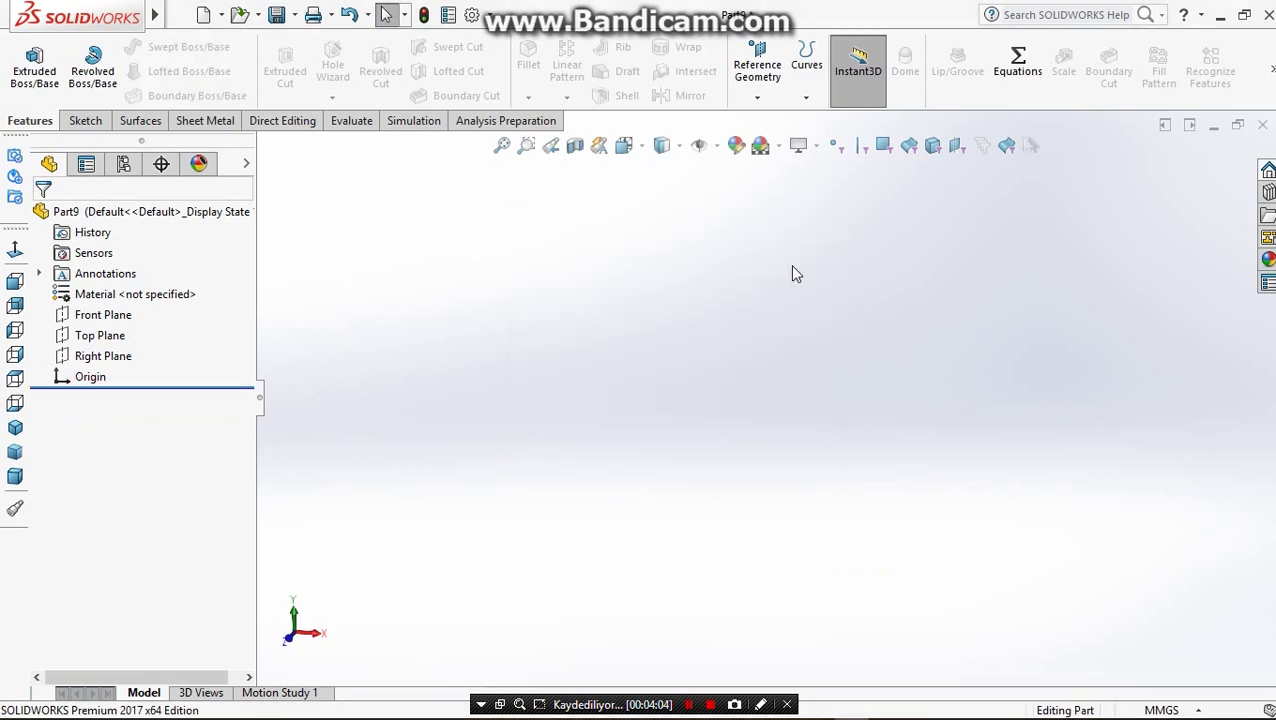
Start a new sketch on the Front Plane
{"action": "left_click", "coordinate": [113, 313]}
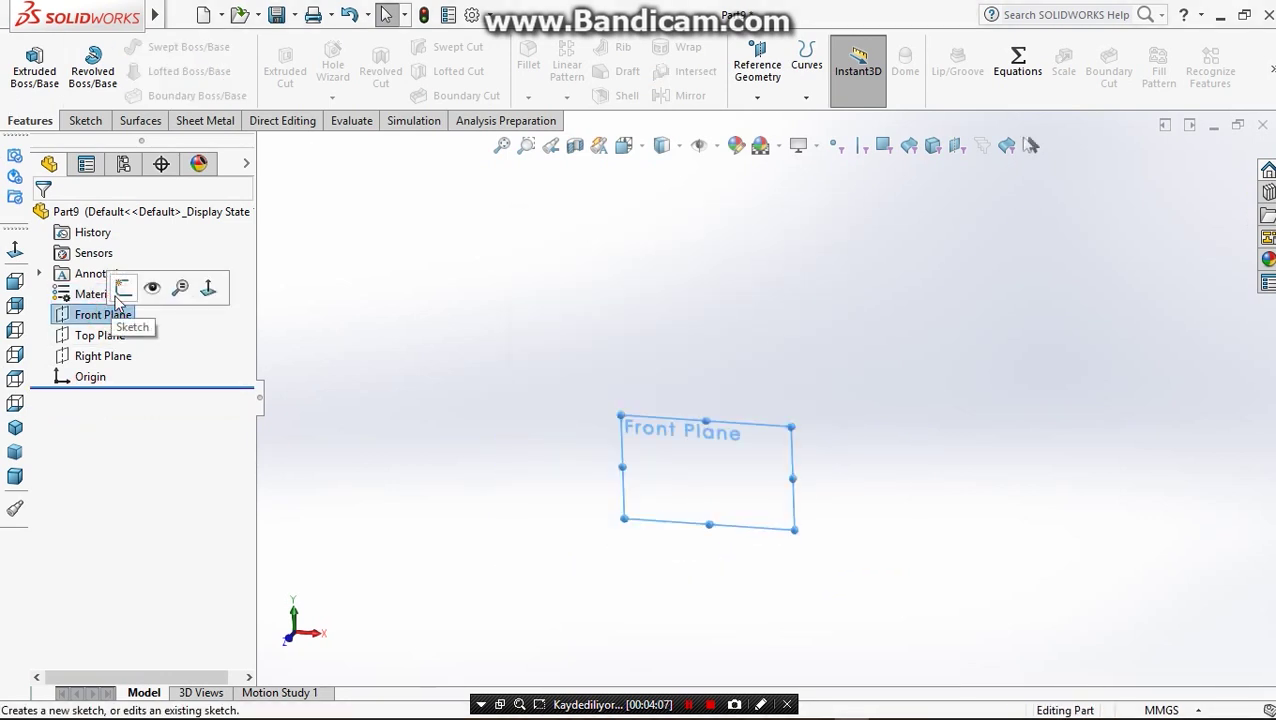
{"action": "left_click", "coordinate": [119, 295]}
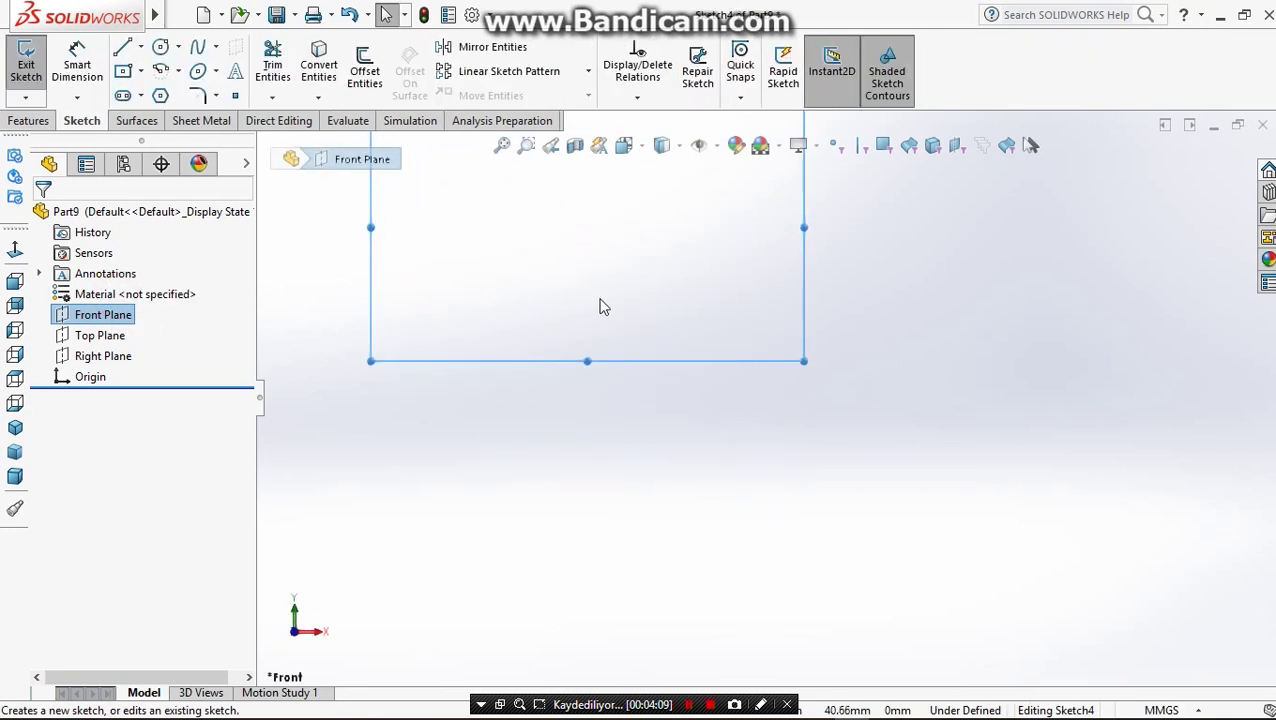
{"action": "left_click", "coordinate": [727, 260]}
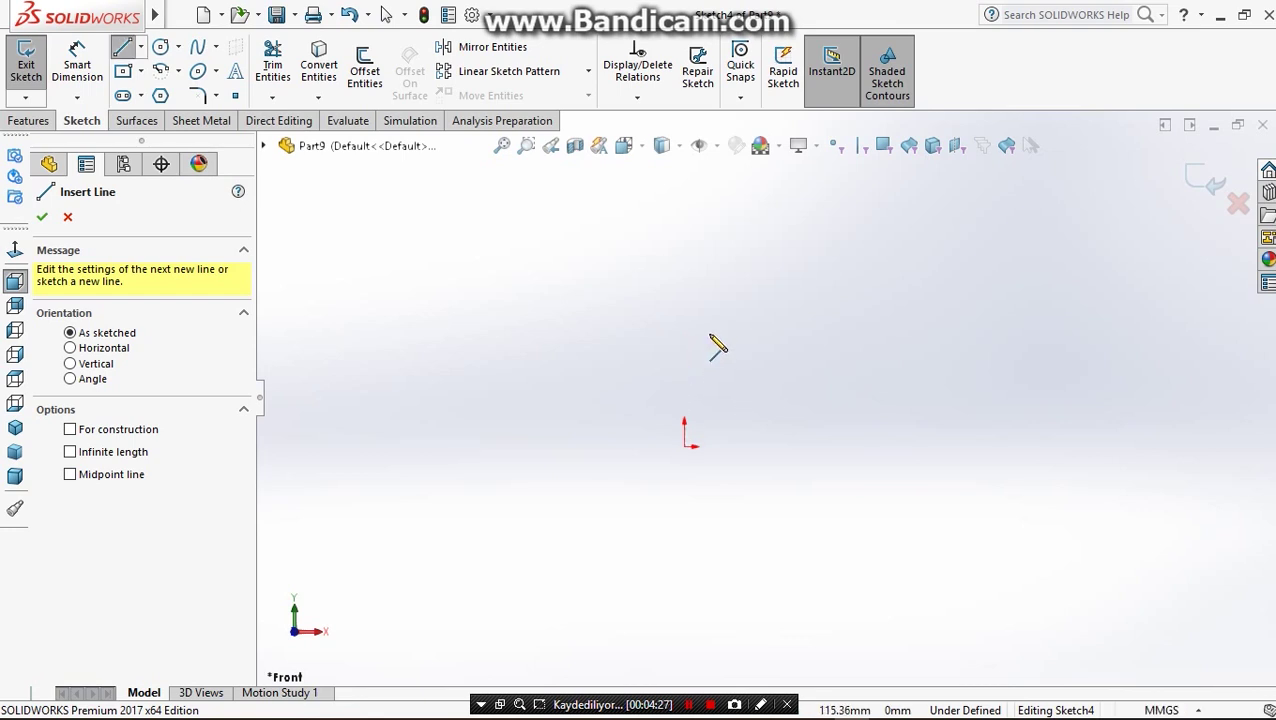
Draw three straight sides from the origin and close the profile with a left arc
{"action": "left_click", "coordinate": [685, 444]}
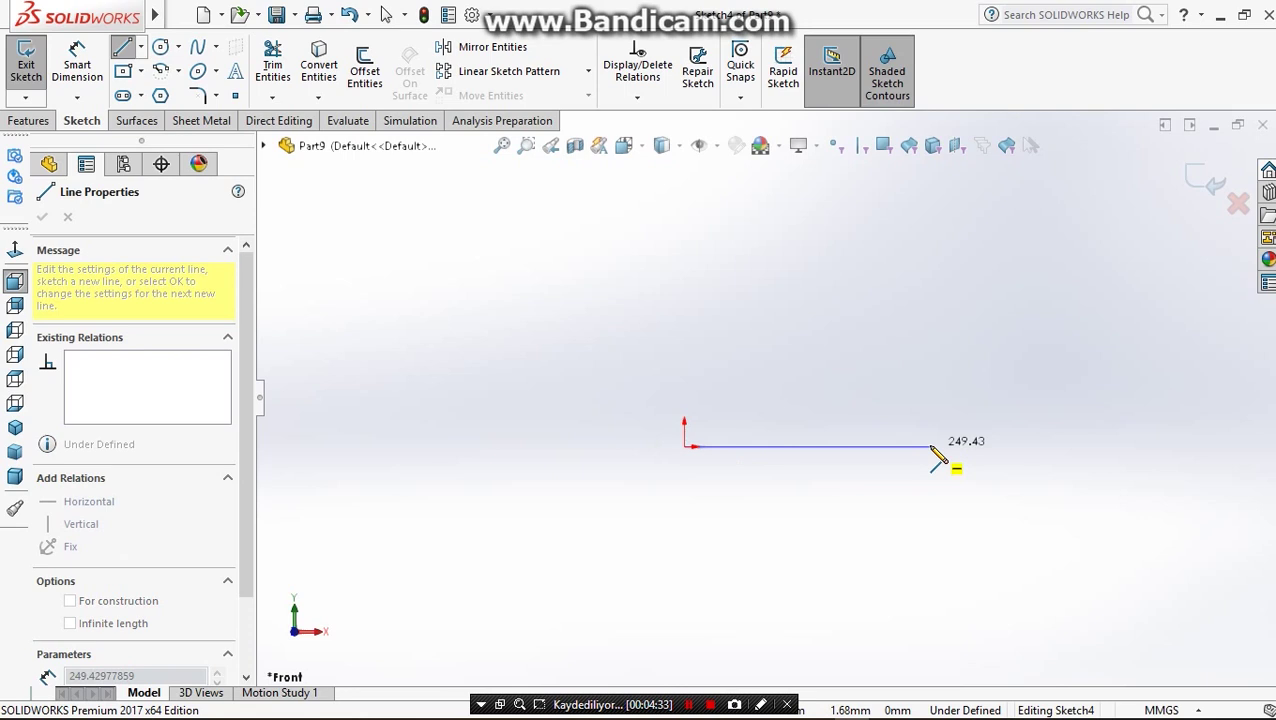
{"action": "left_click", "coordinate": [930, 446]}
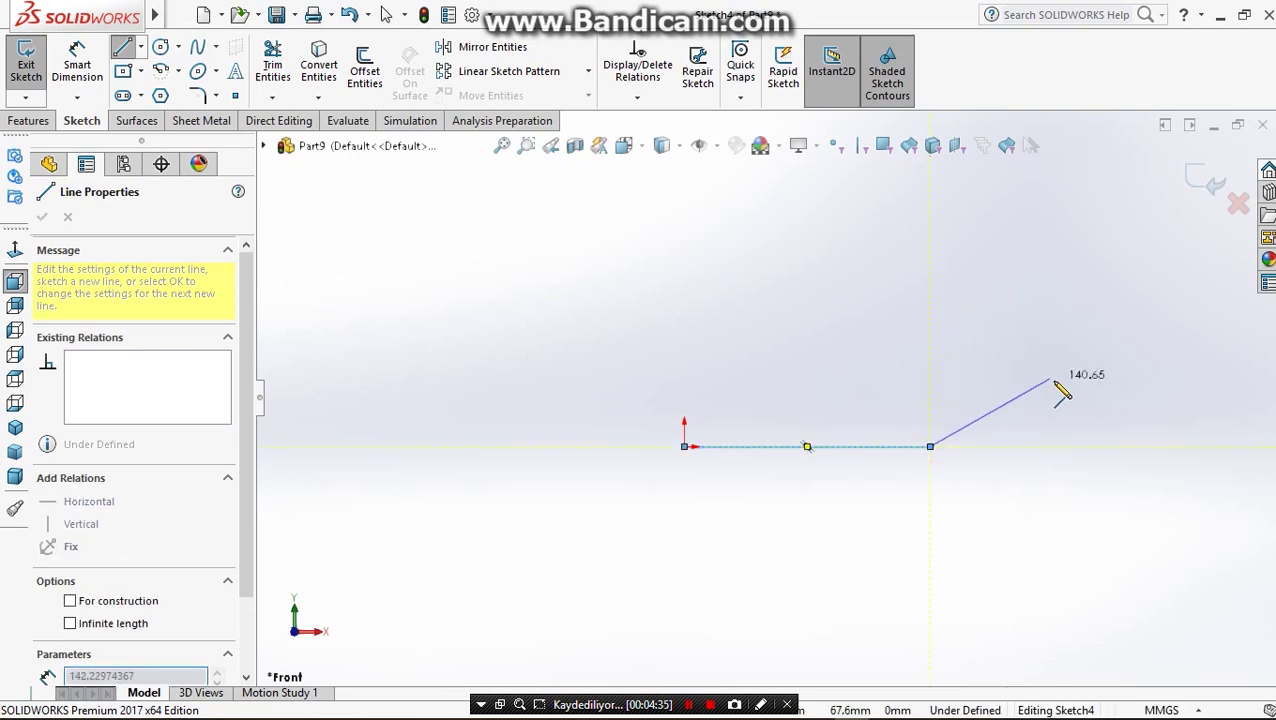
{"action": "left_click", "coordinate": [930, 227]}
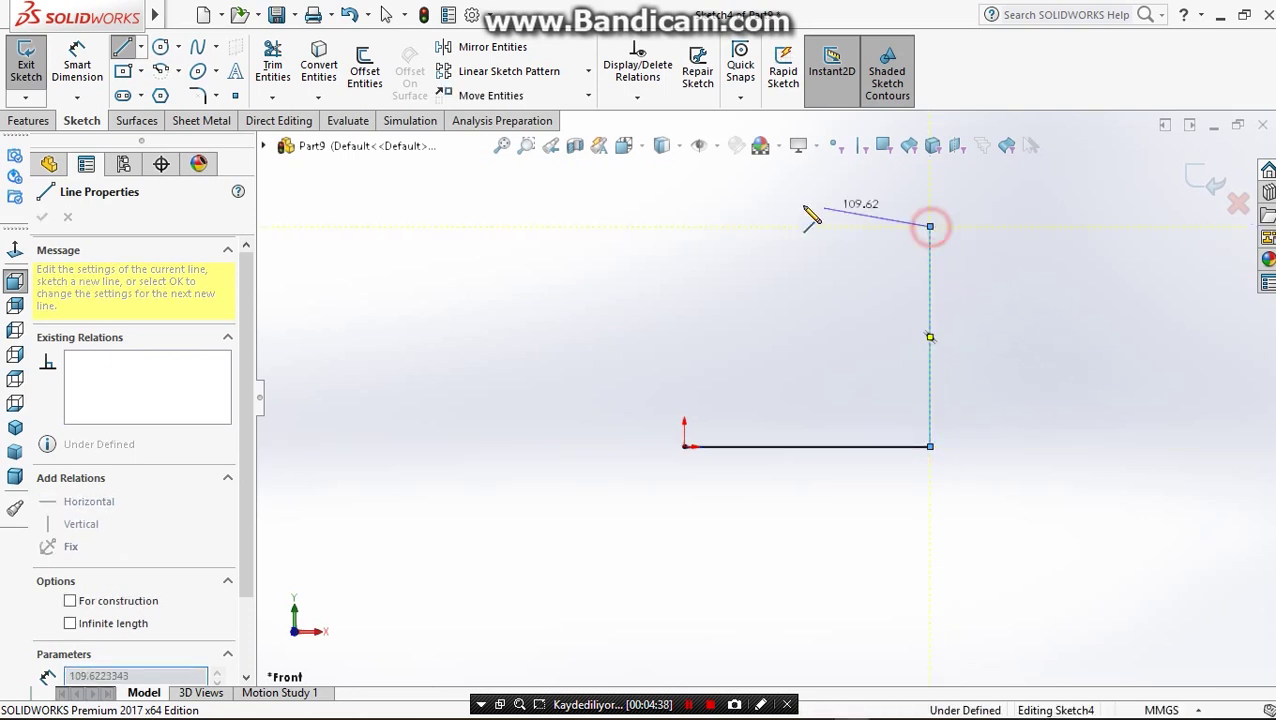
{"action": "left_click", "coordinate": [683, 227]}
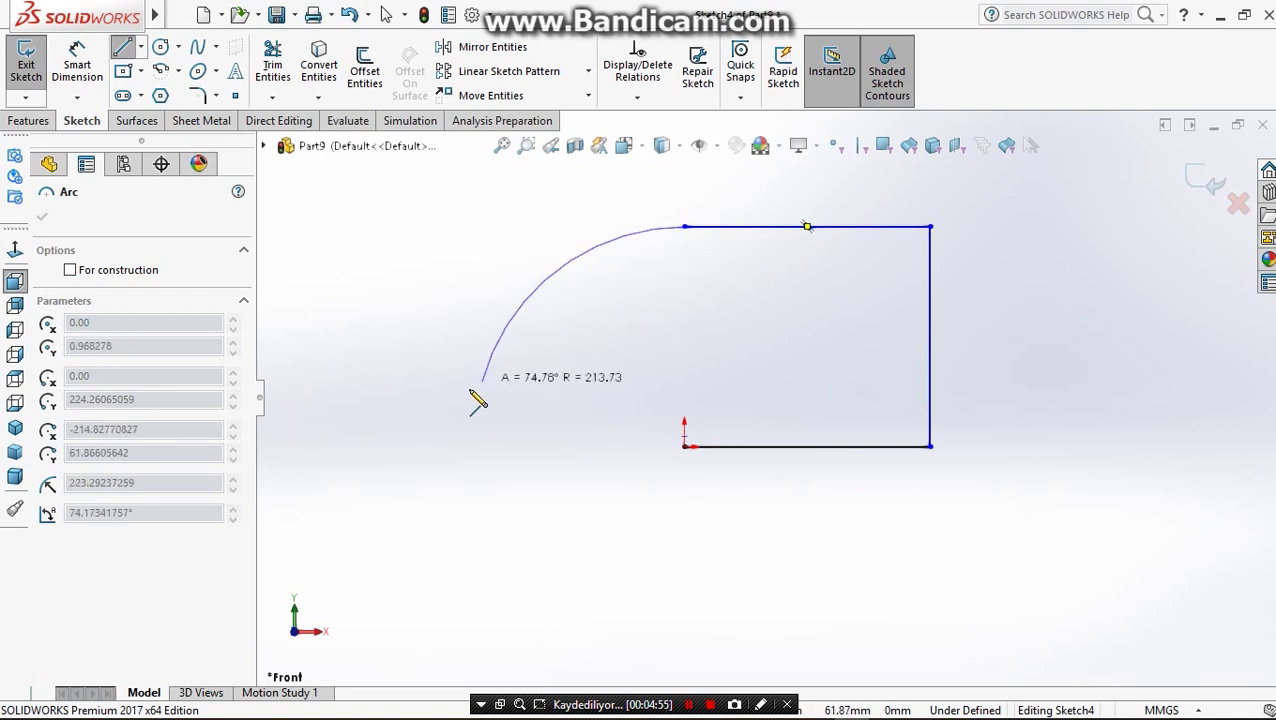
{"action": "left_click", "coordinate": [686, 447]}
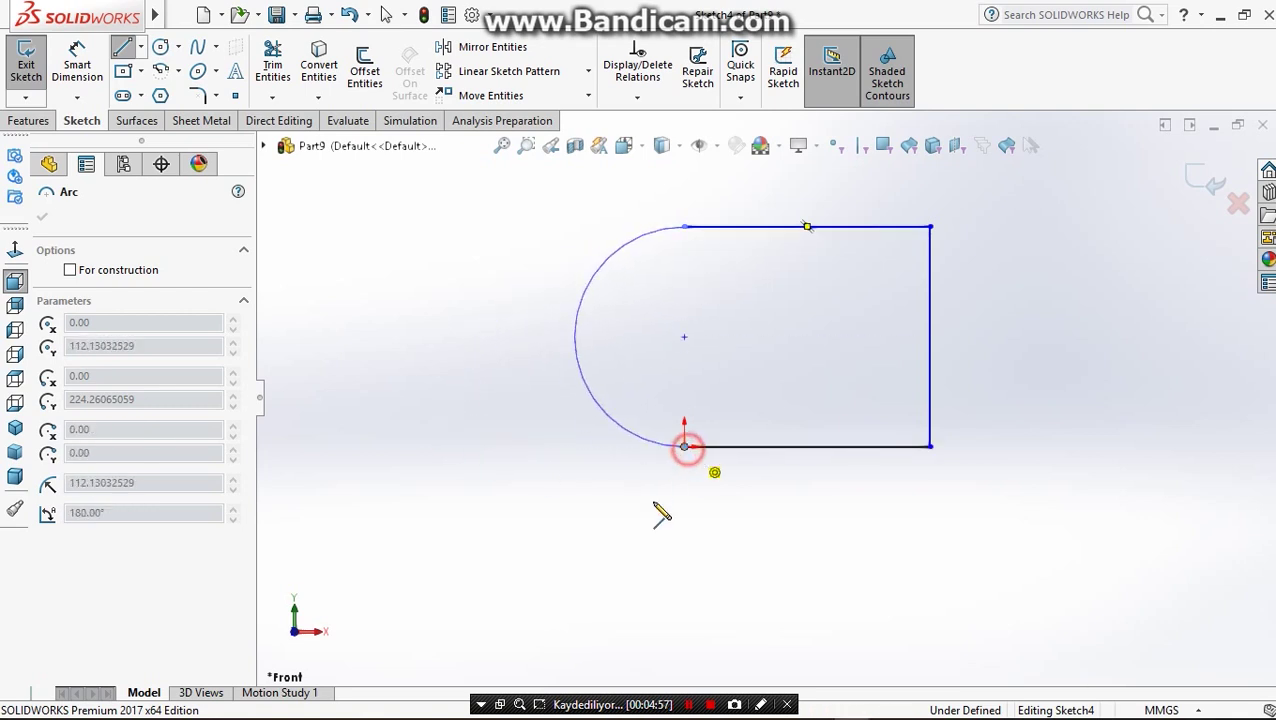
{"action": "key", "text": "Escape"}
Draw a second closed outline of lines and a left-side arc below the first
{"action": "left_click", "coordinate": [121, 48]}
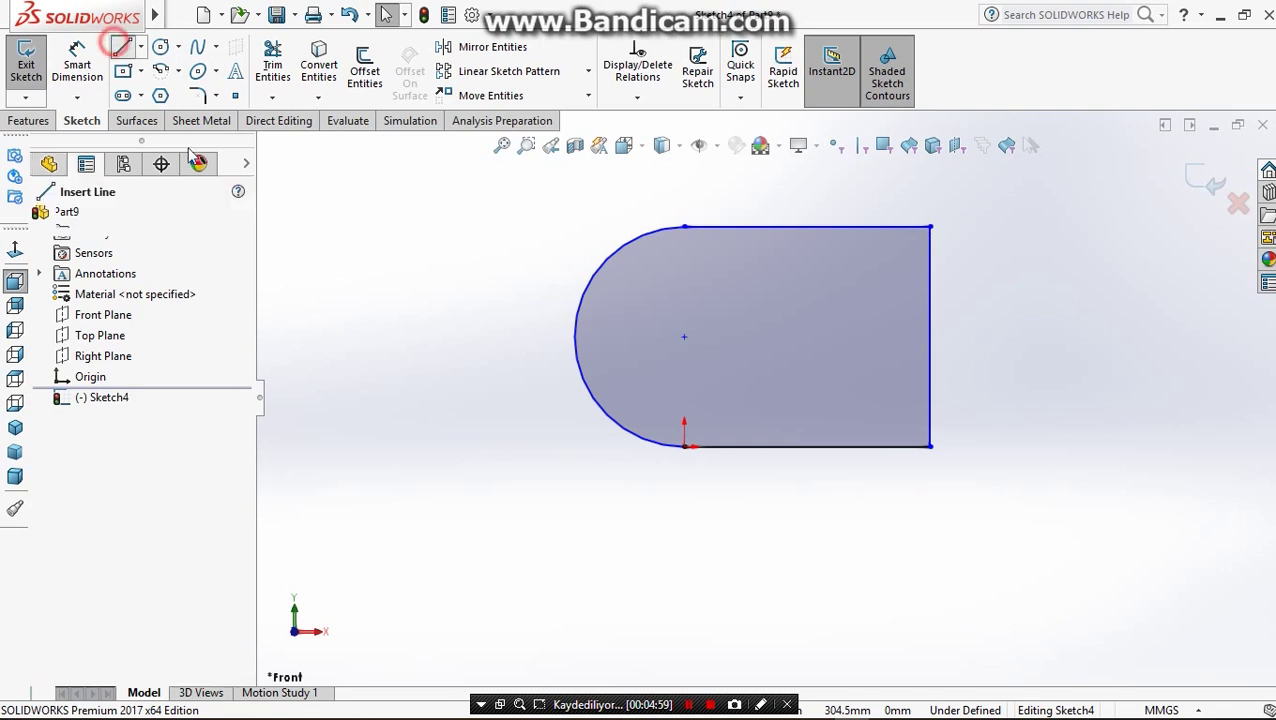
{"action": "middle_click_drag", "start_coordinate": [902, 505], "coordinate": [840, 398], "text": "ctrl"}
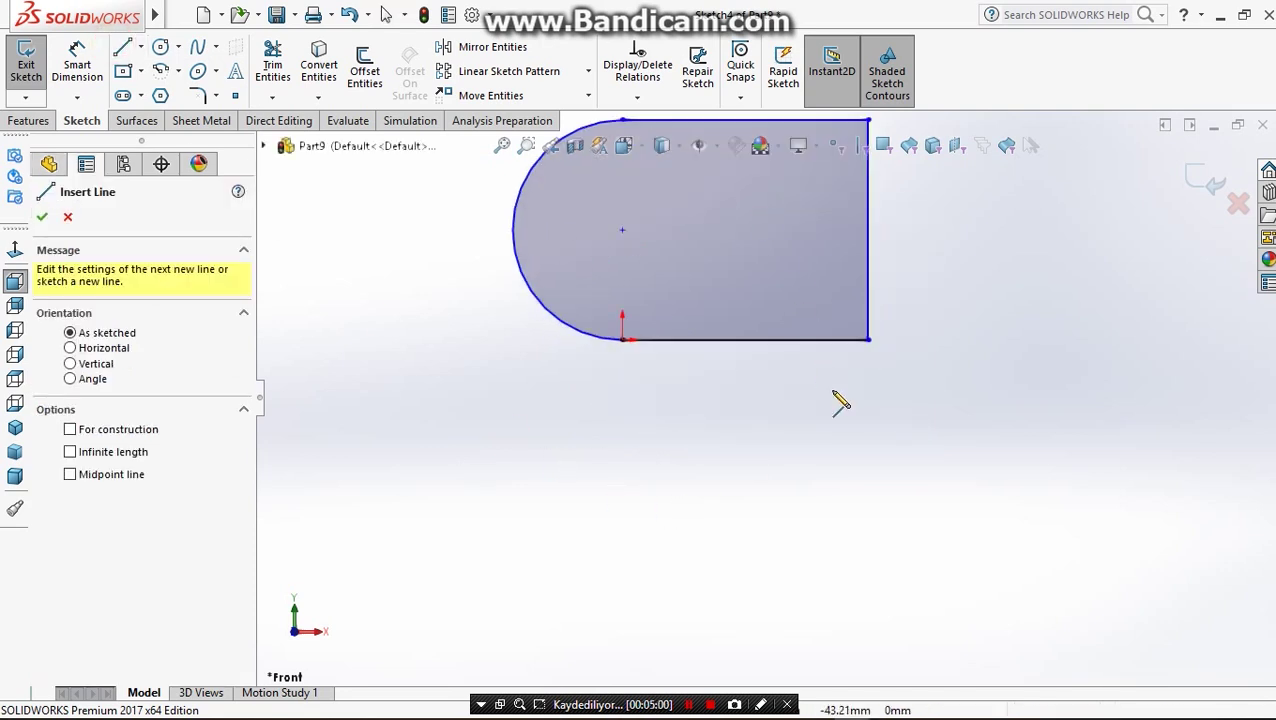
{"action": "left_click", "coordinate": [605, 426]}
{"action": "left_click", "coordinate": [451, 381]}
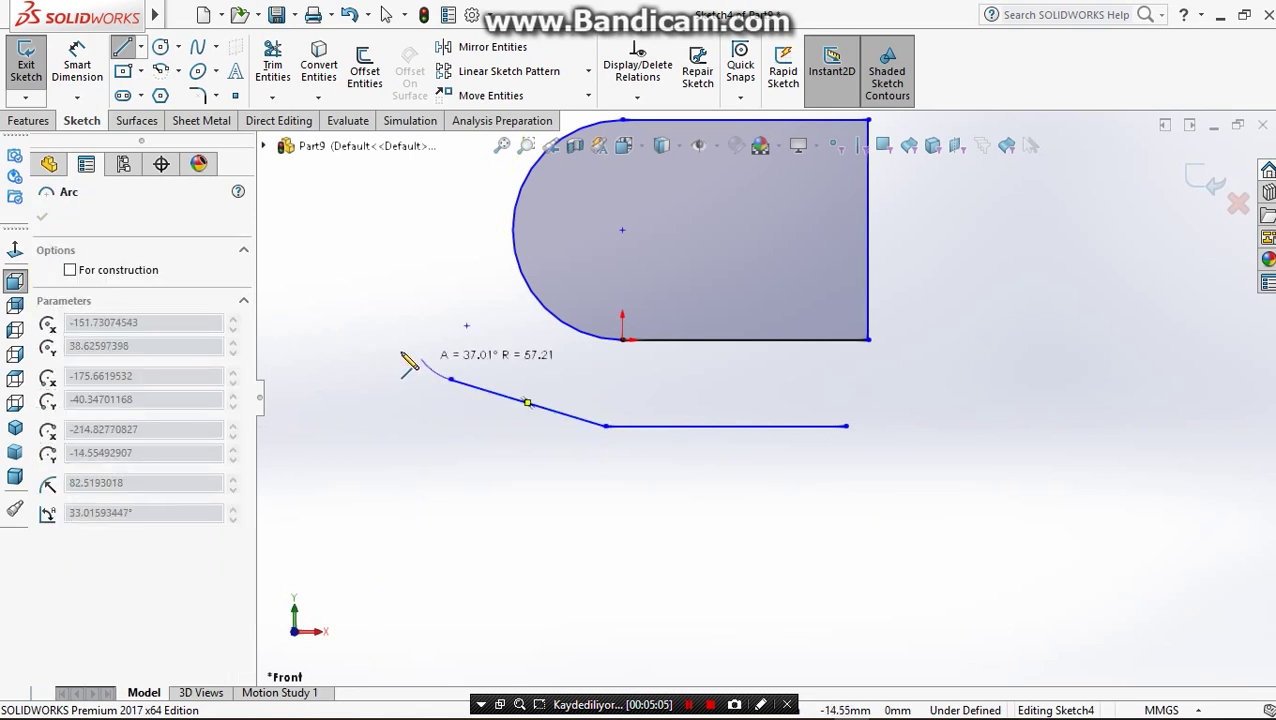
{"action": "left_click", "coordinate": [340, 494]}
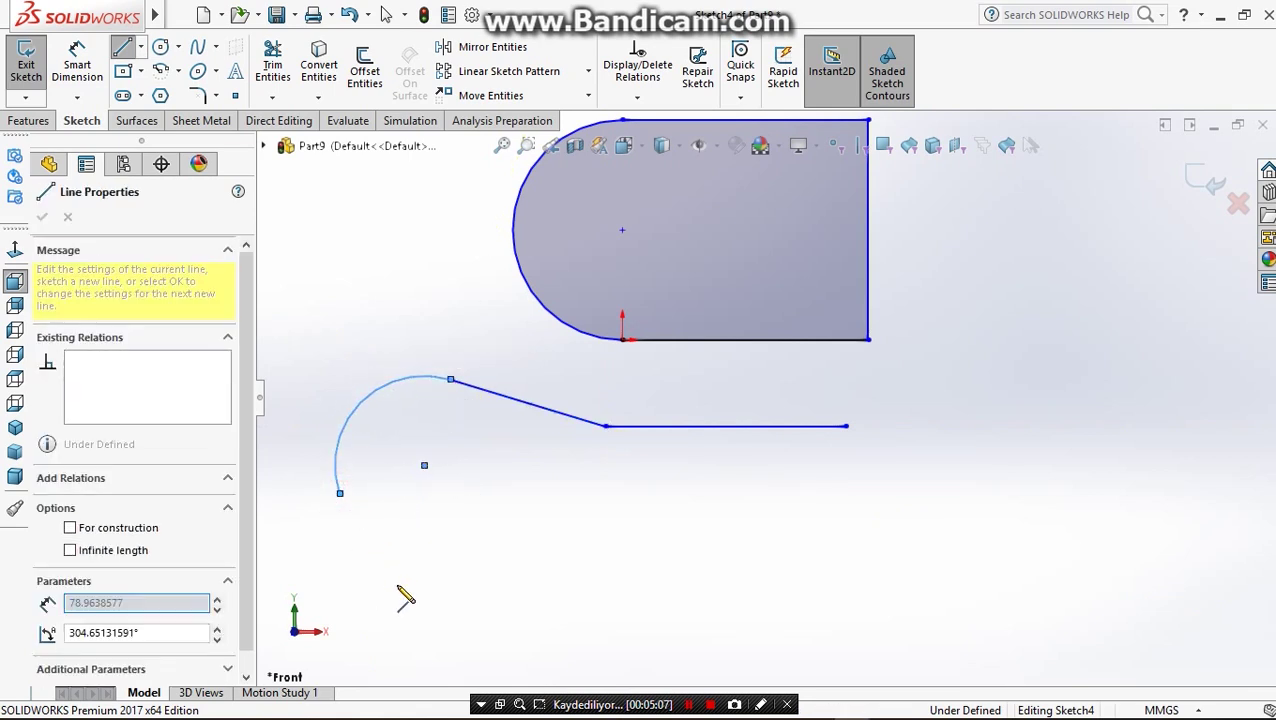
{"action": "left_click", "coordinate": [364, 567]}
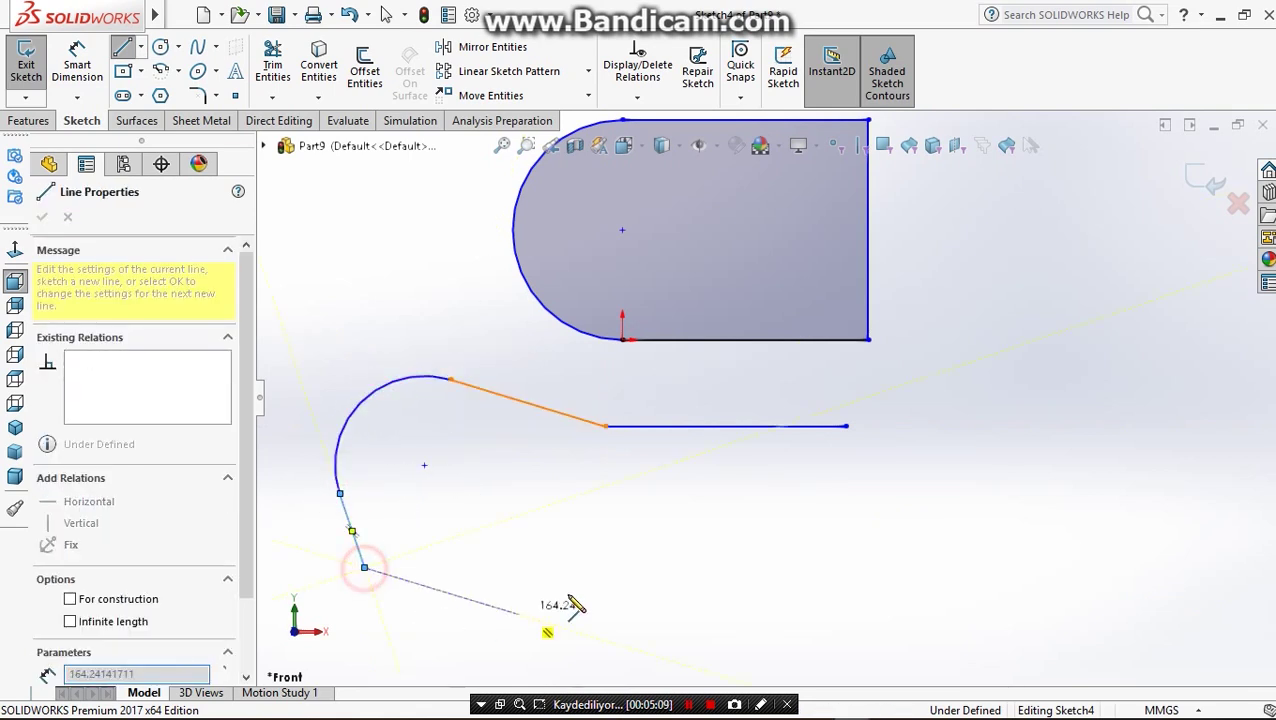
{"action": "left_click", "coordinate": [846, 567]}
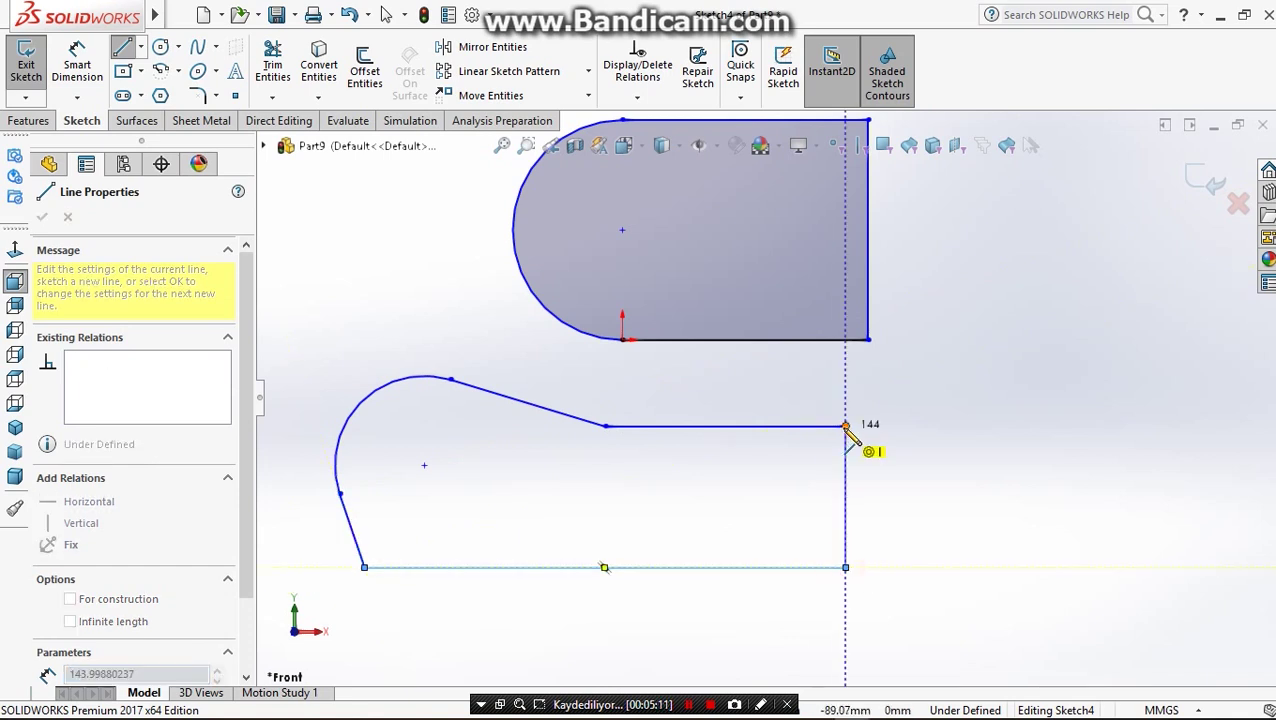
{"action": "left_click", "coordinate": [846, 426]}
Window-select every entity in the sketch and delete them all
{"action": "scroll", "coordinate": [845, 440], "scroll_direction": "up", "scroll_amount": 2}
{"action": "key", "text": "Escape"}
{"action": "key", "text": "Escape"}
{"action": "left_click_drag", "start_coordinate": [872, 194], "coordinate": [438, 566]}
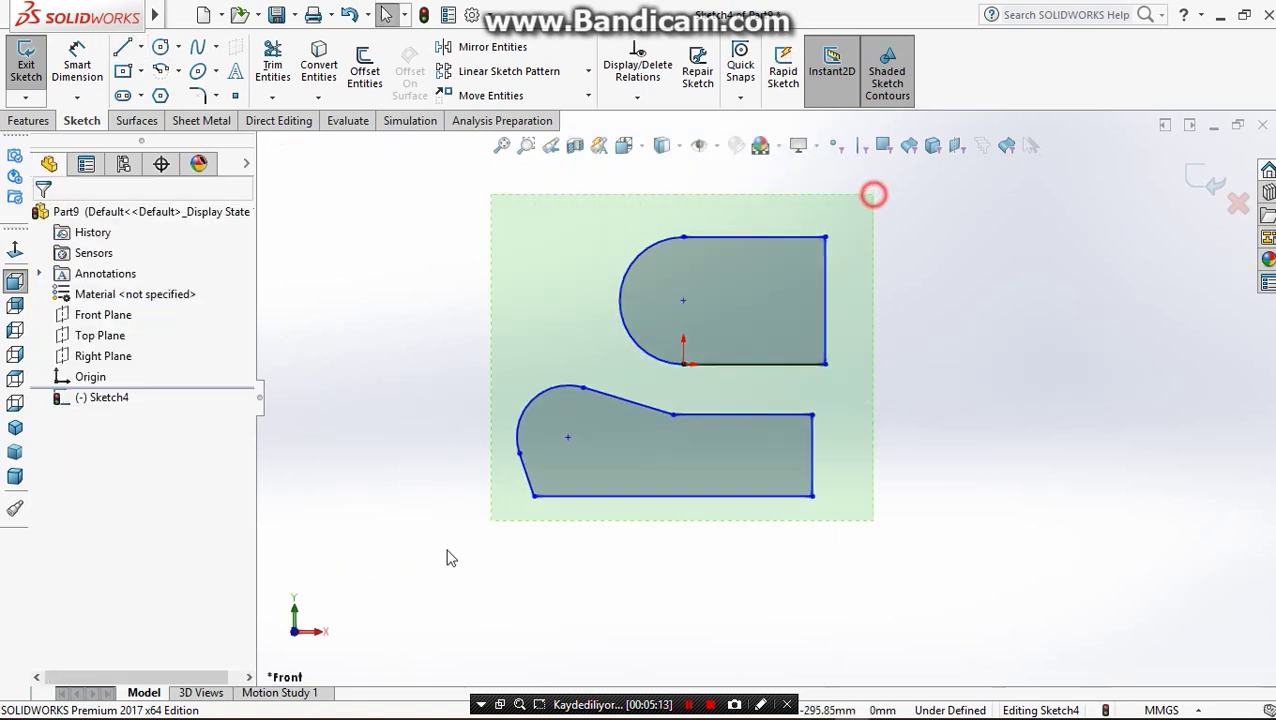
{"action": "key", "text": "Delete"}
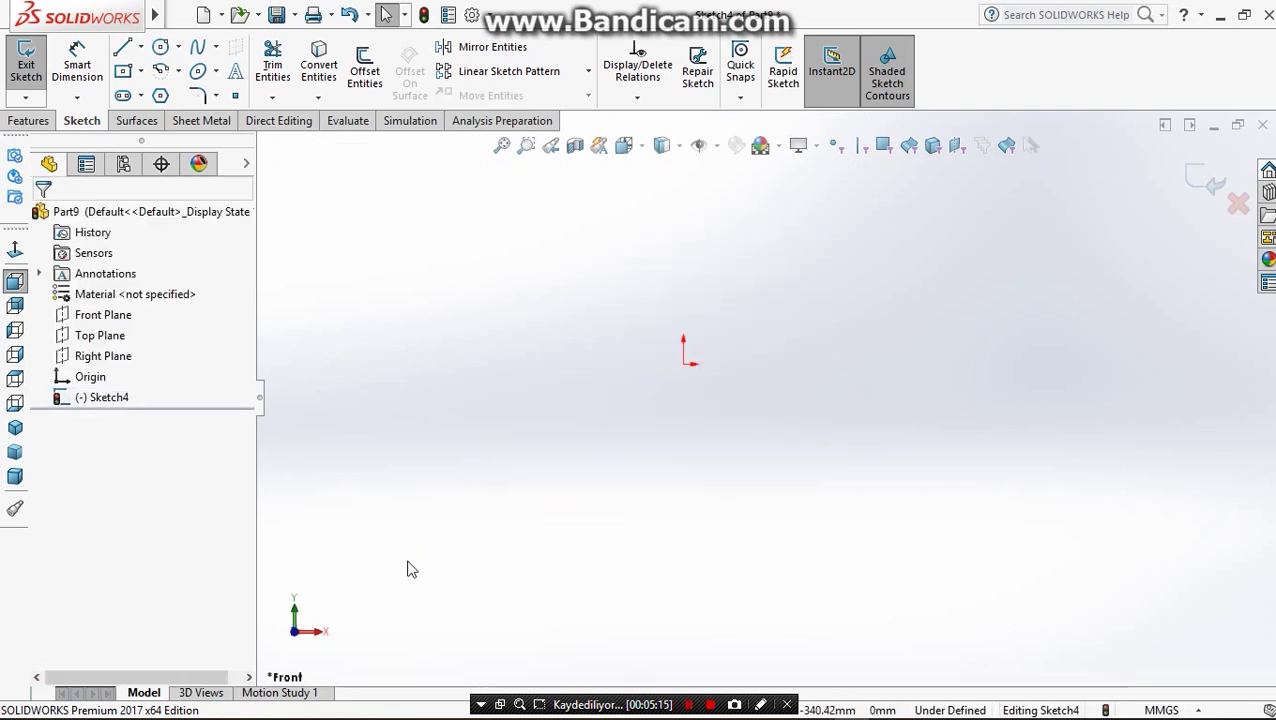
Switch the rectangle tool from Center Rectangle to Corner Rectangle
{"action": "middle_click_drag", "start_coordinate": [558, 345], "coordinate": [553, 475], "text": "ctrl"}
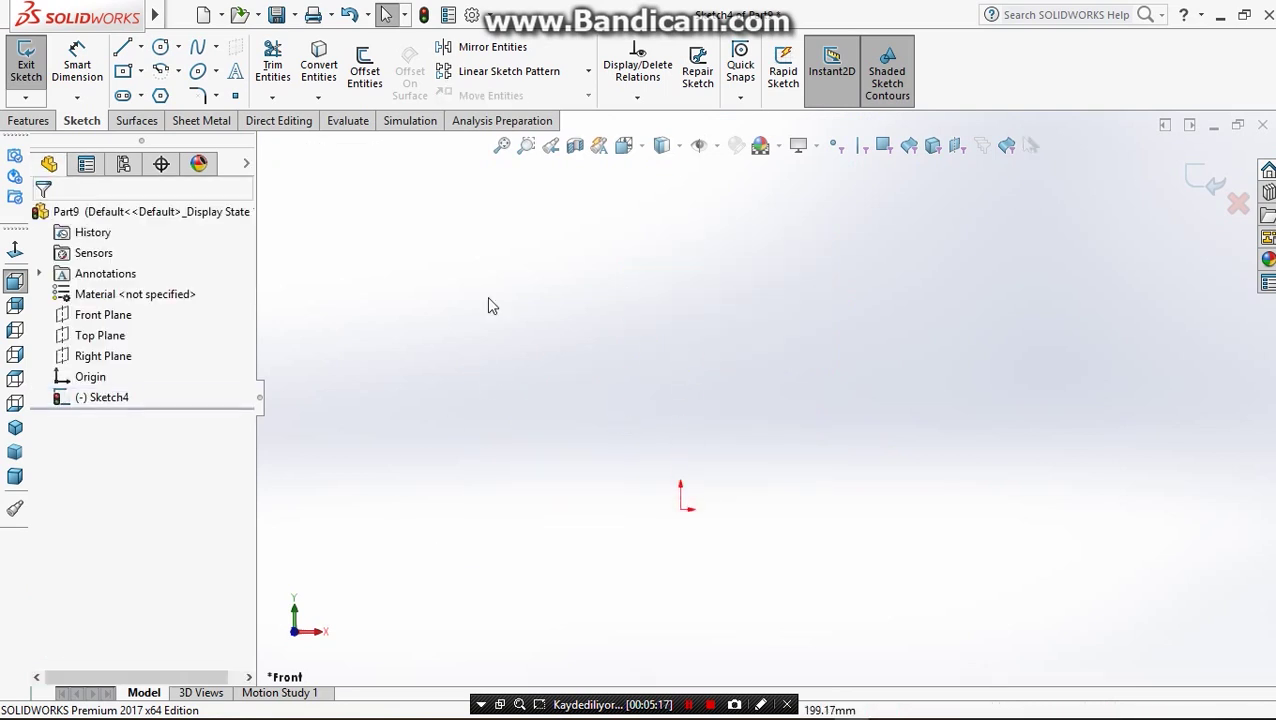
{"action": "left_click", "coordinate": [142, 49]}
{"action": "left_click", "coordinate": [141, 48]}
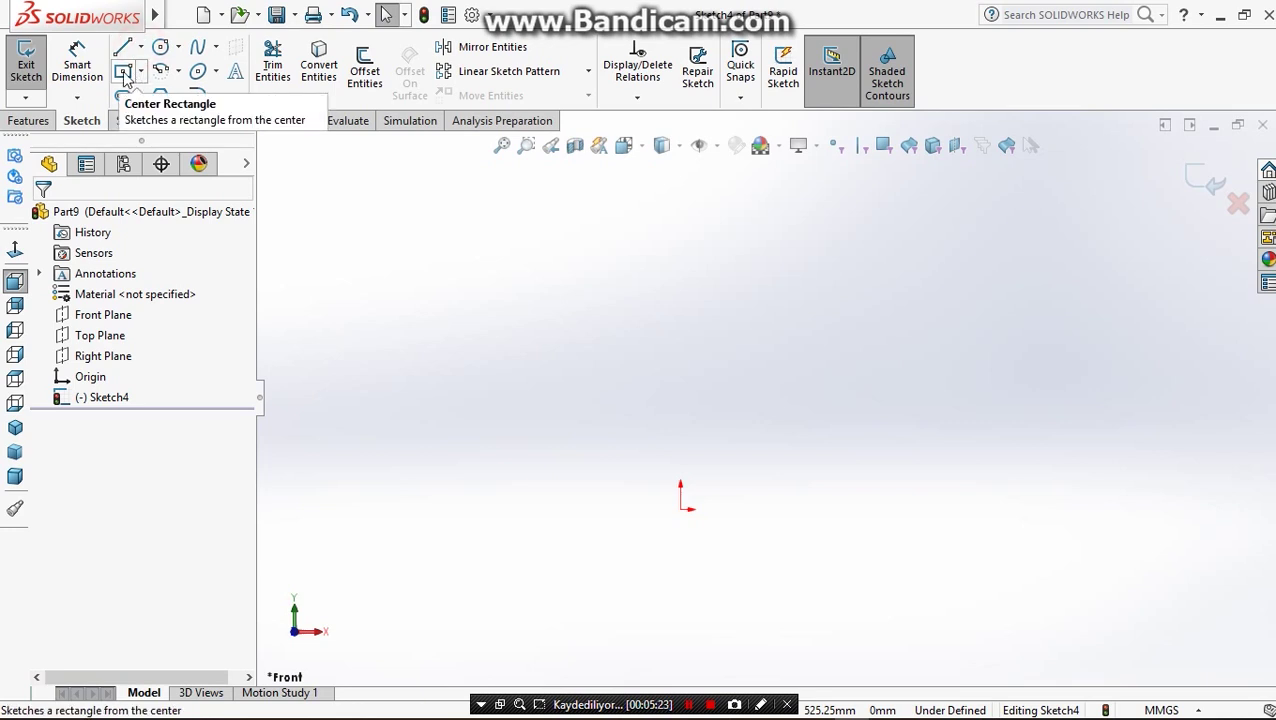
{"action": "left_click", "coordinate": [123, 72]}
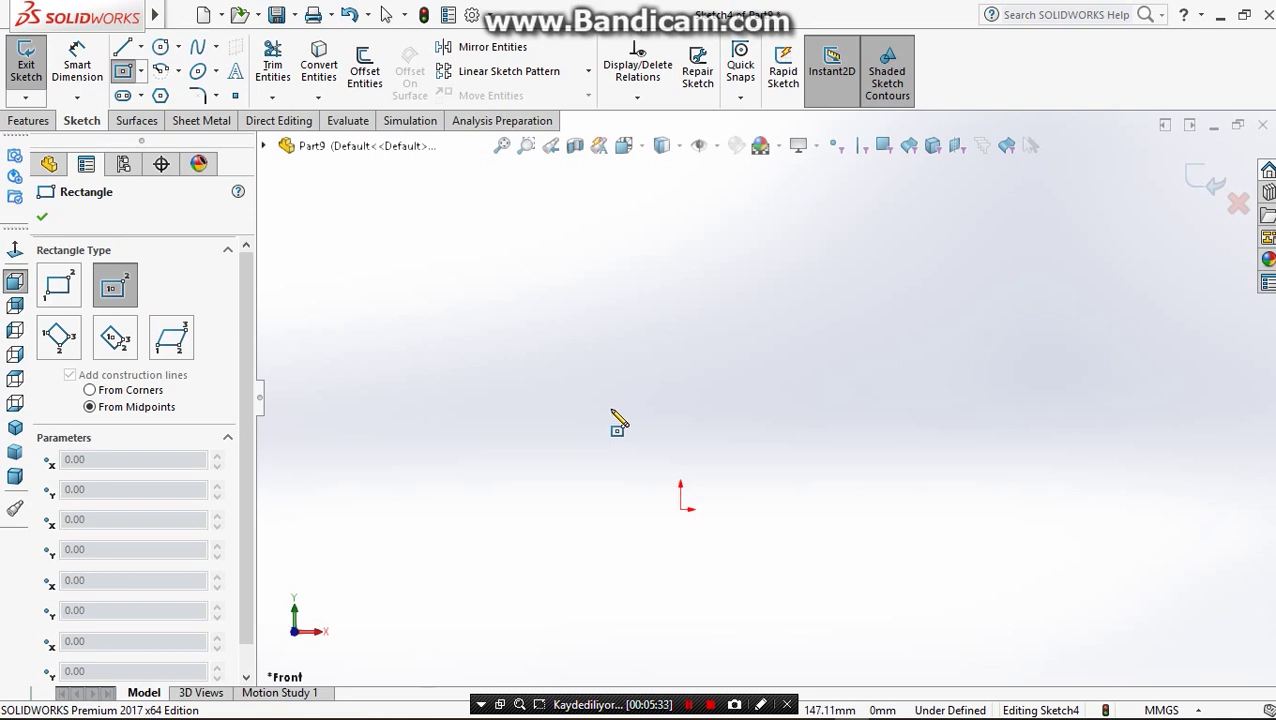
{"action": "middle_click_drag", "start_coordinate": [695, 410], "coordinate": [698, 365], "text": "ctrl"}
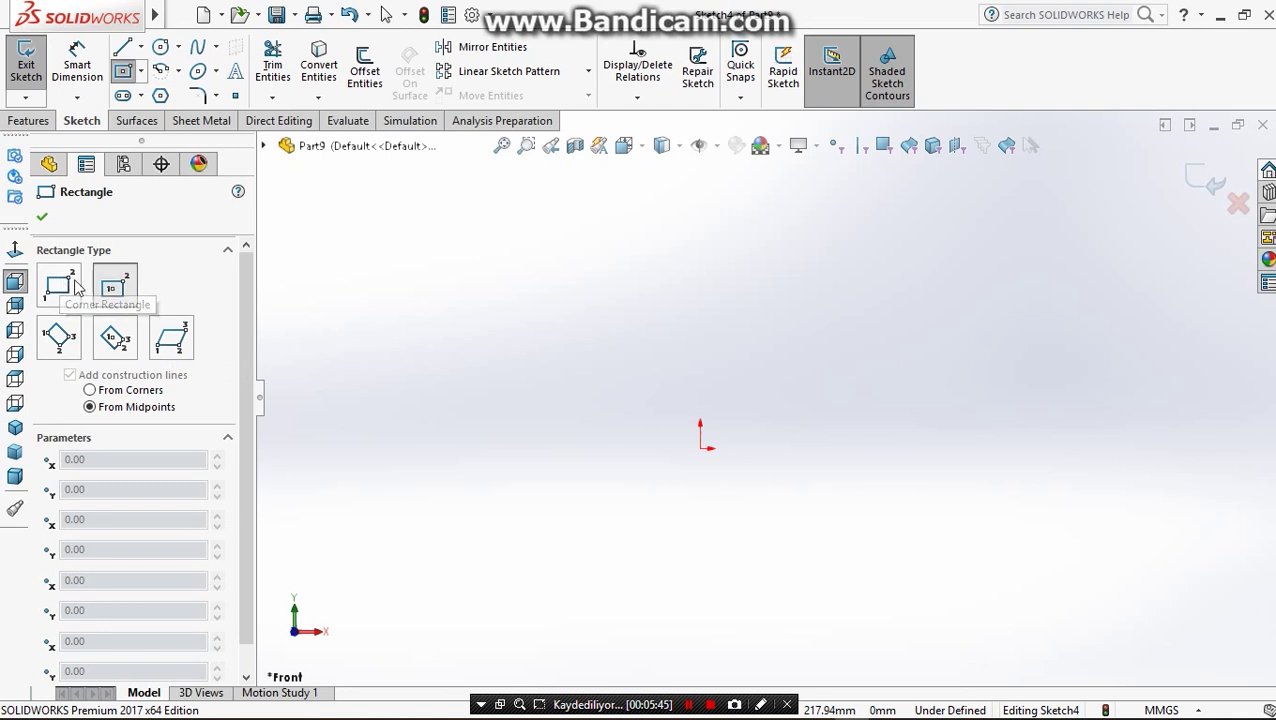
{"action": "left_click", "coordinate": [141, 71]}
{"action": "left_click", "coordinate": [137, 97]}
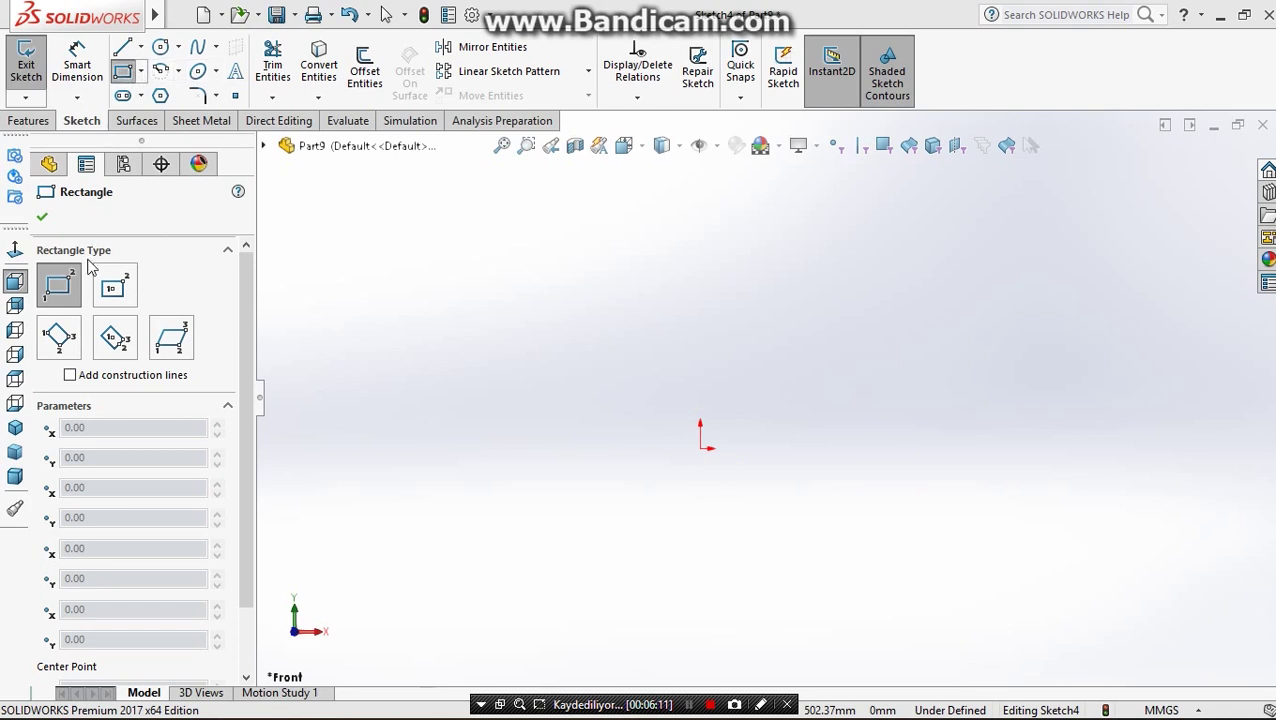
{"action": "left_click", "coordinate": [700, 448]}
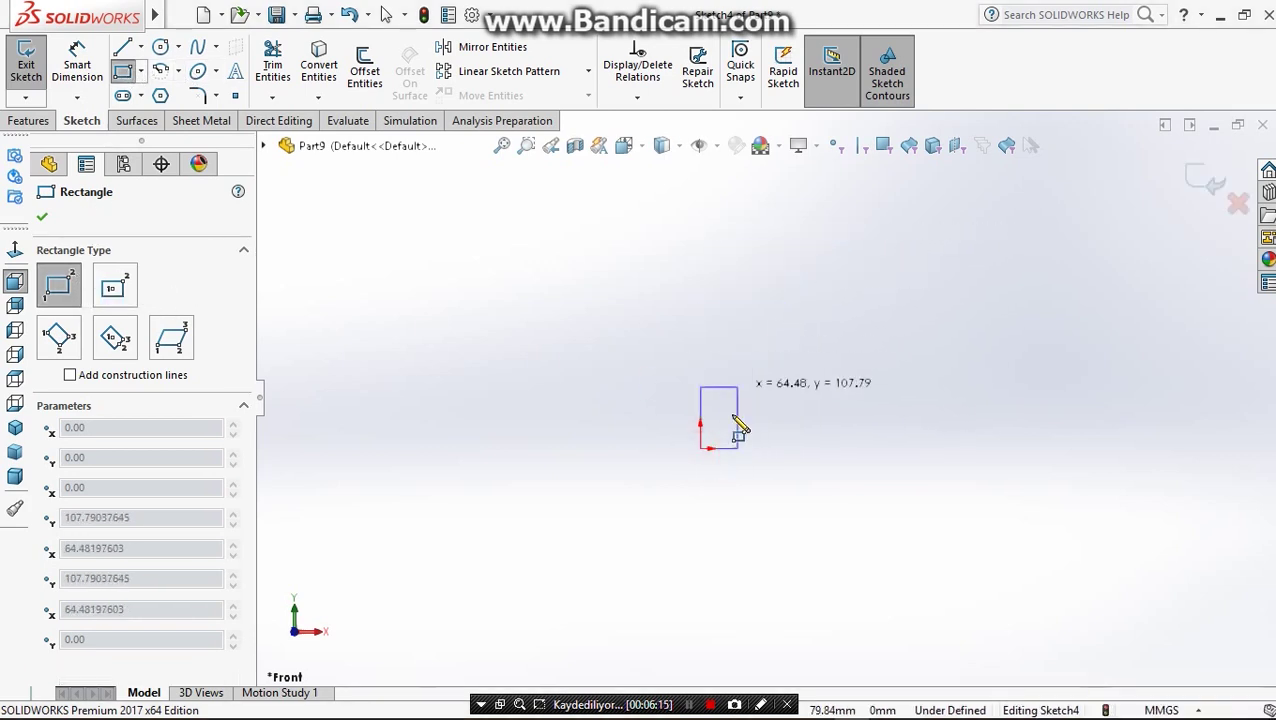
{"action": "left_click", "coordinate": [935, 201]}
{"action": "key", "text": "Escape"}
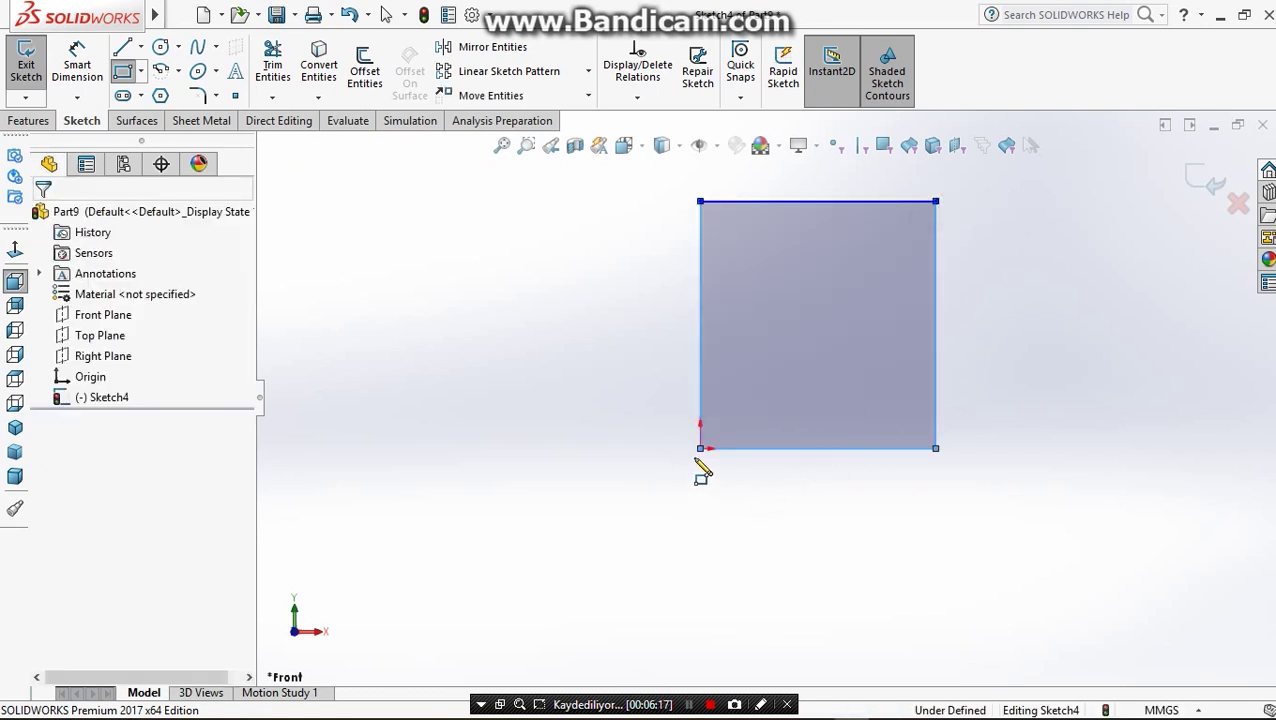
{"action": "scroll", "coordinate": [730, 380], "scroll_direction": "up", "scroll_amount": 1}
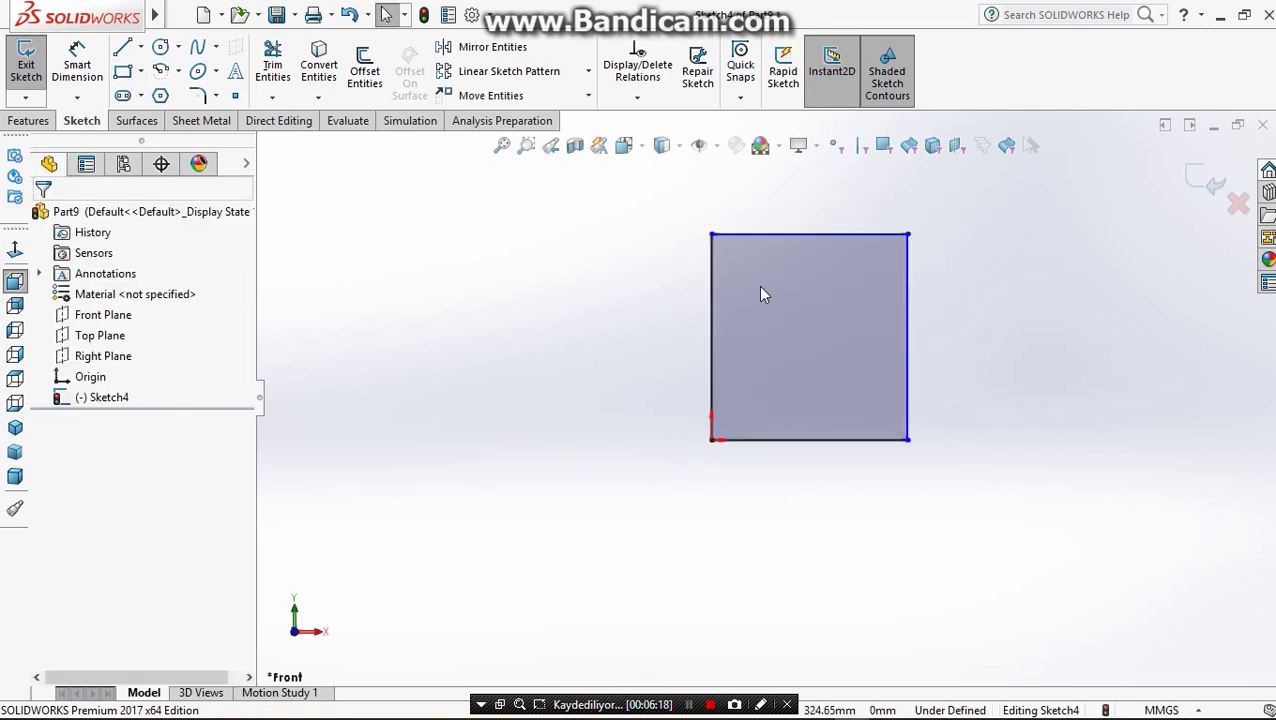
{"action": "left_click", "coordinate": [130, 78]}
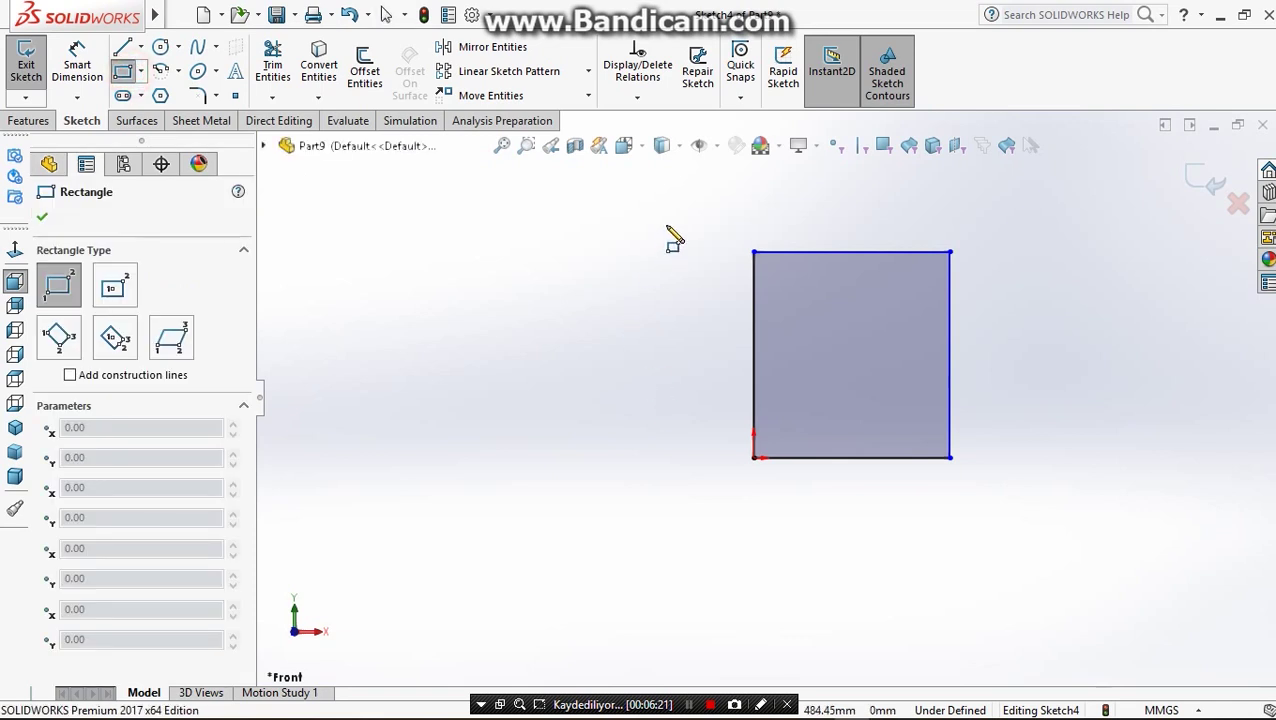
{"action": "left_click_drag", "start_coordinate": [678, 210], "coordinate": [511, 336]}
{"action": "left_click_drag", "start_coordinate": [402, 238], "coordinate": [340, 336]}
{"action": "left_click_drag", "start_coordinate": [371, 467], "coordinate": [452, 382]}
{"action": "left_click_drag", "start_coordinate": [676, 423], "coordinate": [573, 535]}
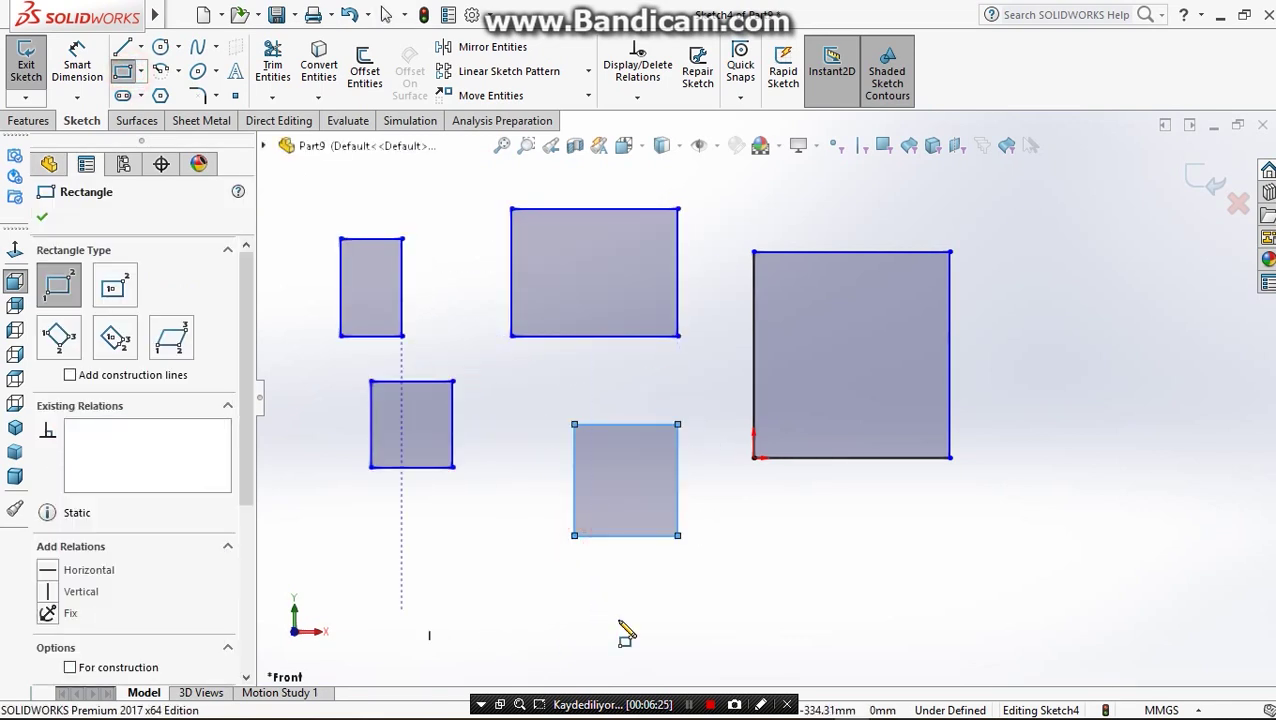
{"action": "left_click_drag", "start_coordinate": [769, 624], "coordinate": [1003, 467]}
{"action": "key", "text": "Escape"}
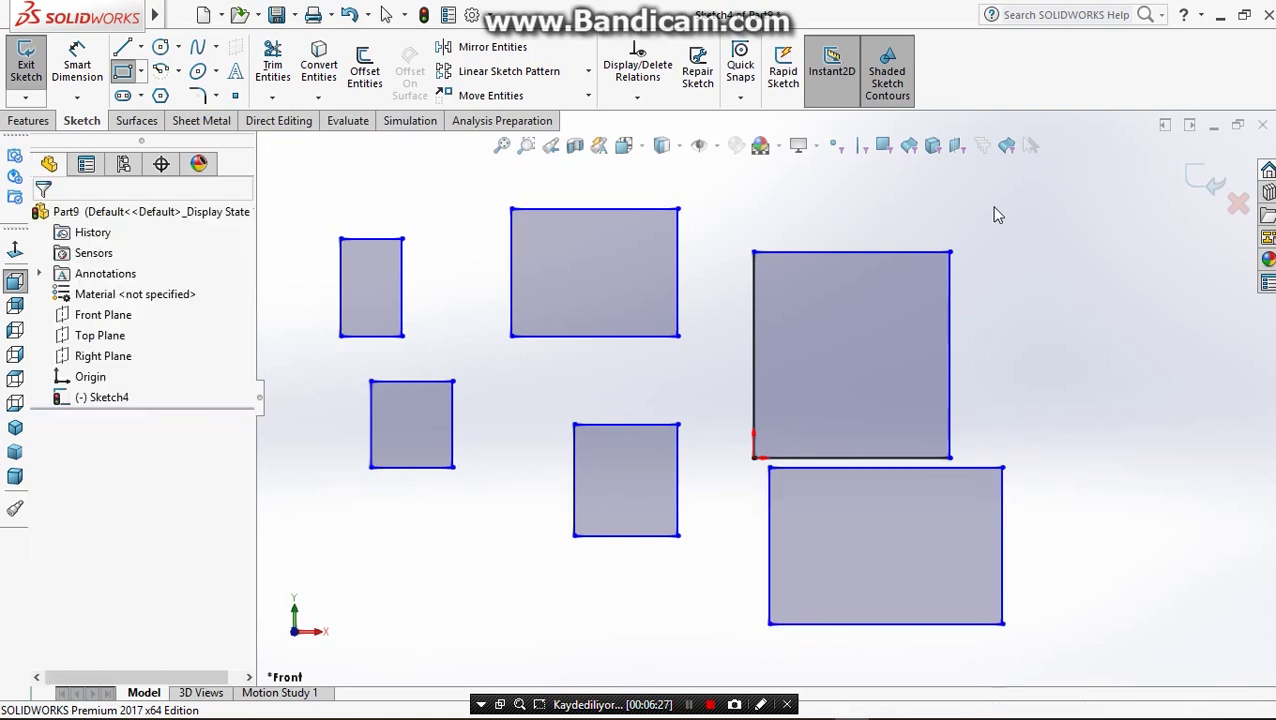
{"action": "left_click", "coordinate": [877, 253]}
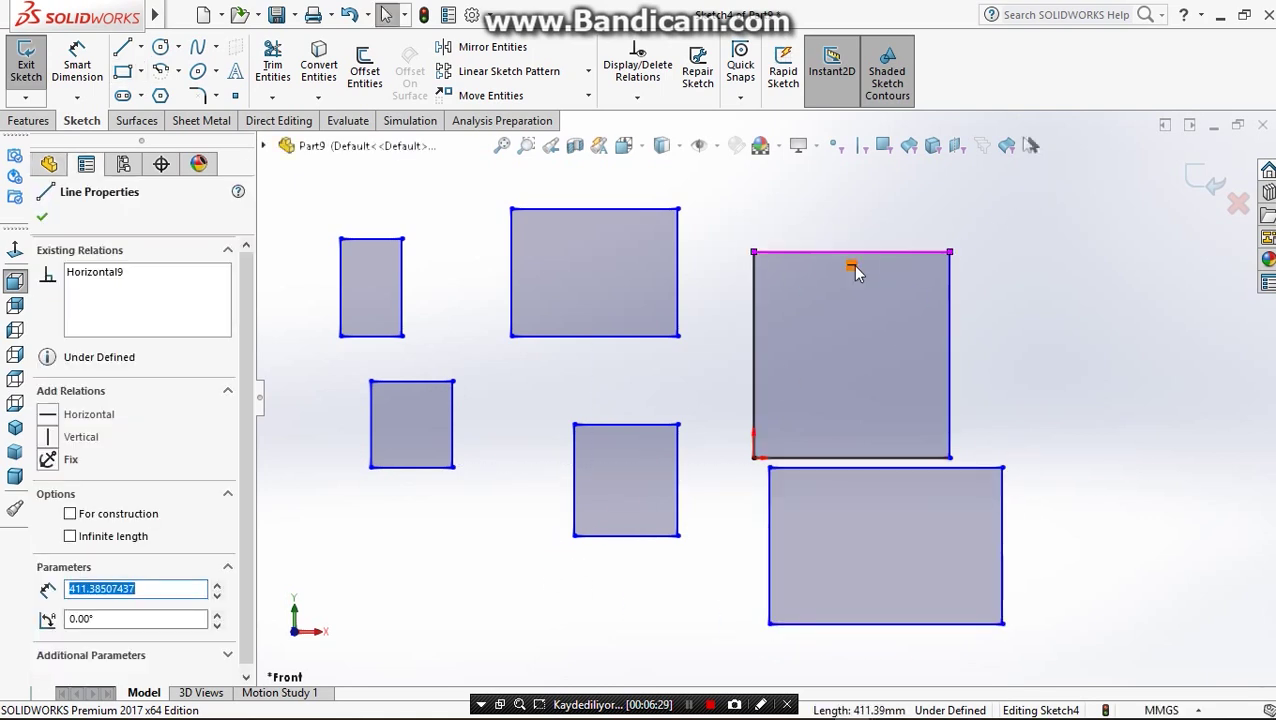
{"action": "left_click_drag", "start_coordinate": [997, 229], "coordinate": [729, 464]}
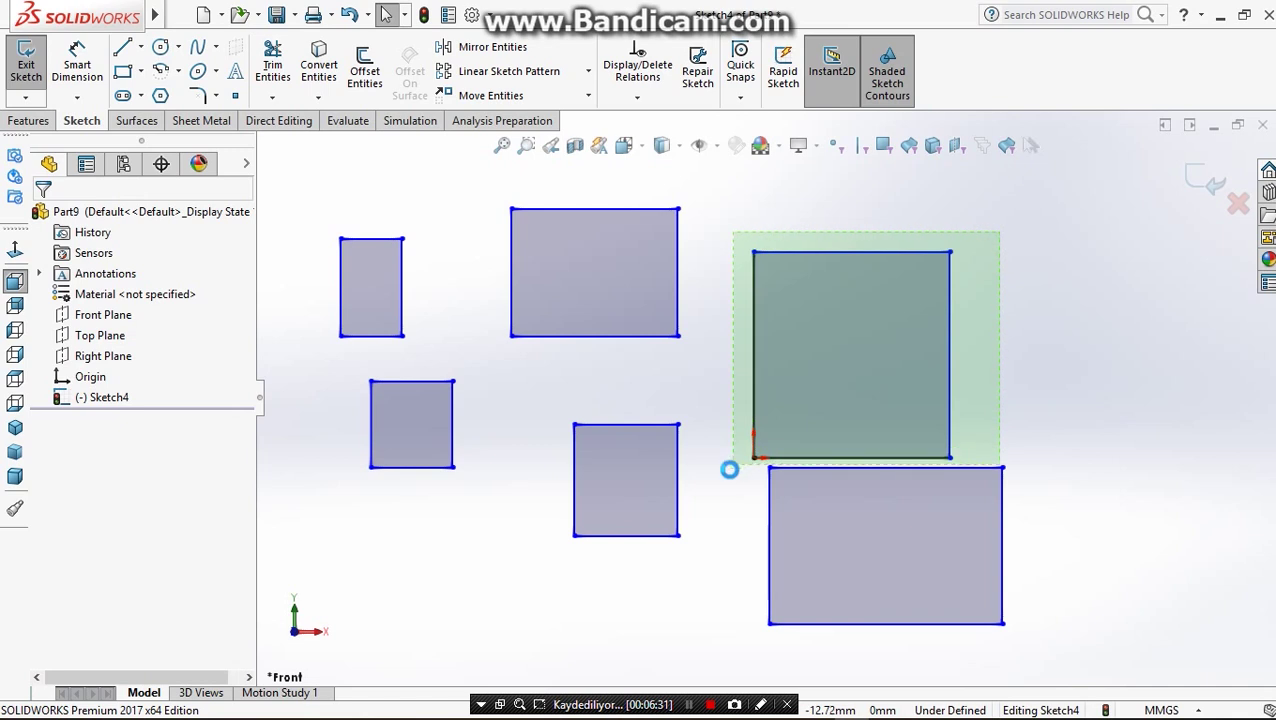
{"action": "left_click", "coordinate": [1012, 279]}
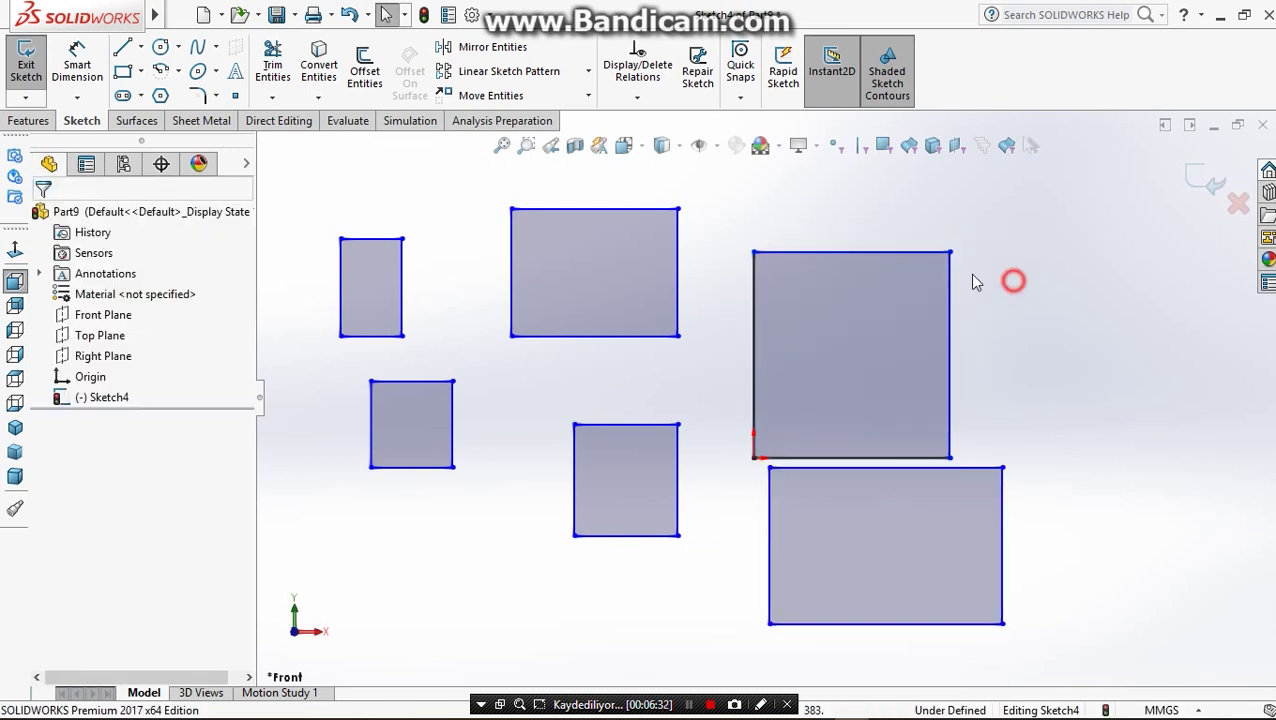
Turn on View Sketch Relations in the Hide/Show Items flyout to display relation markers
{"action": "left_click", "coordinate": [722, 148]}
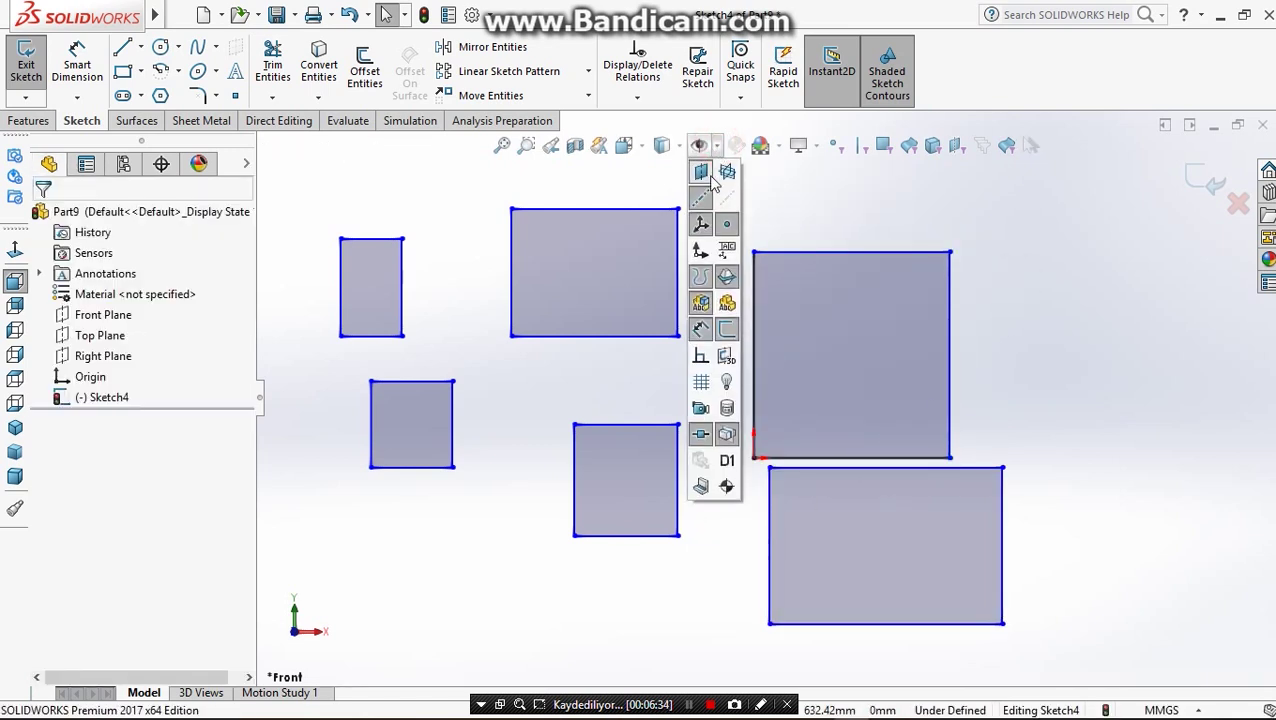
{"action": "left_click", "coordinate": [701, 357]}
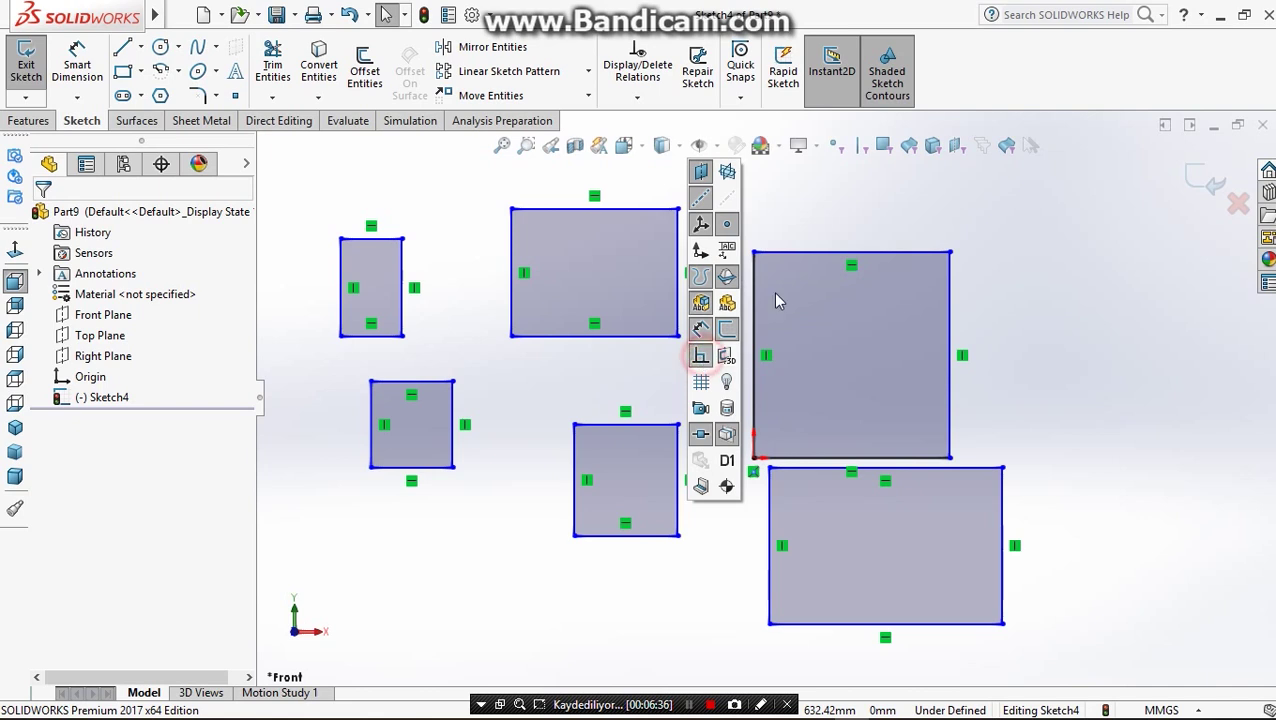
{"action": "left_click", "coordinate": [825, 196]}
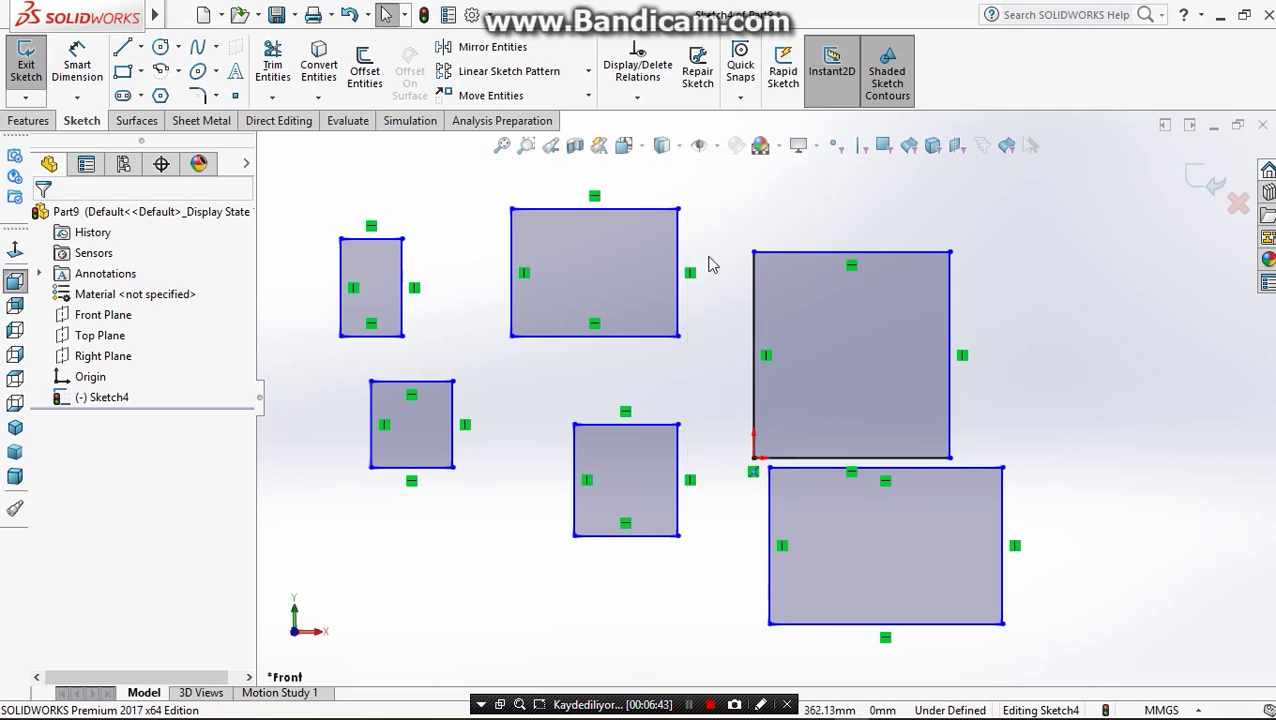
{"action": "left_click", "coordinate": [716, 145]}
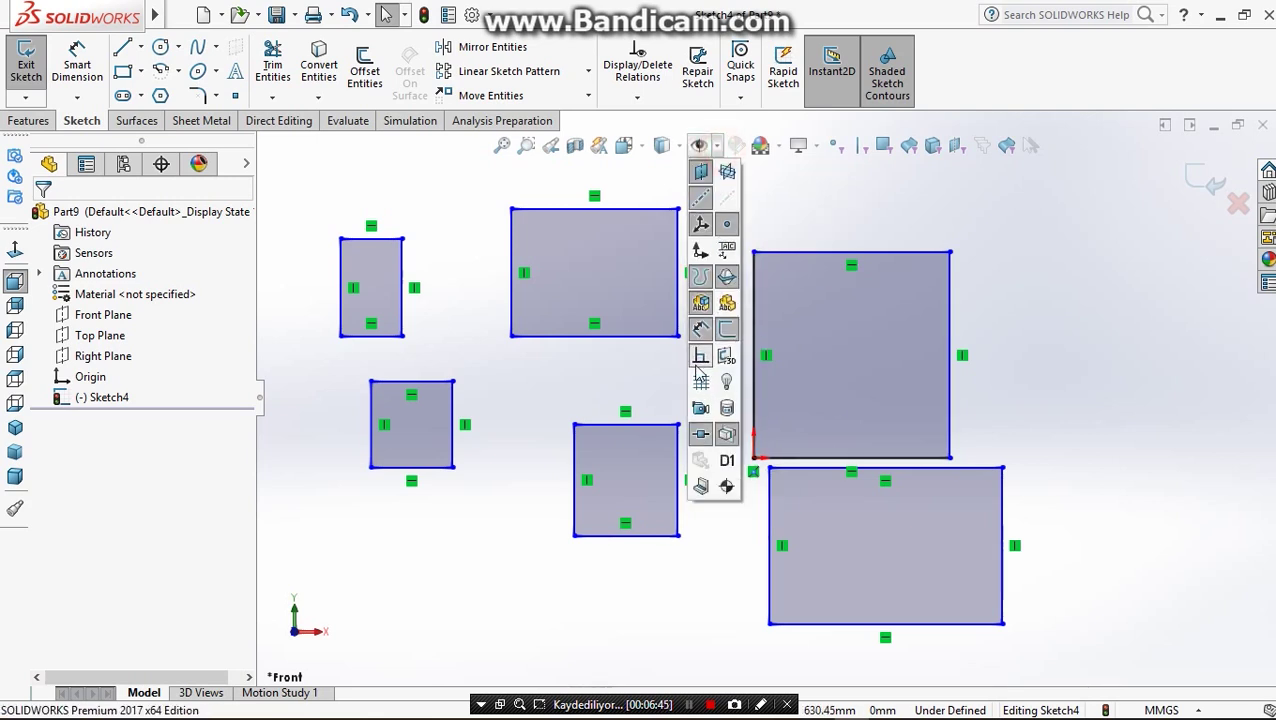
{"action": "left_click", "coordinate": [809, 218]}
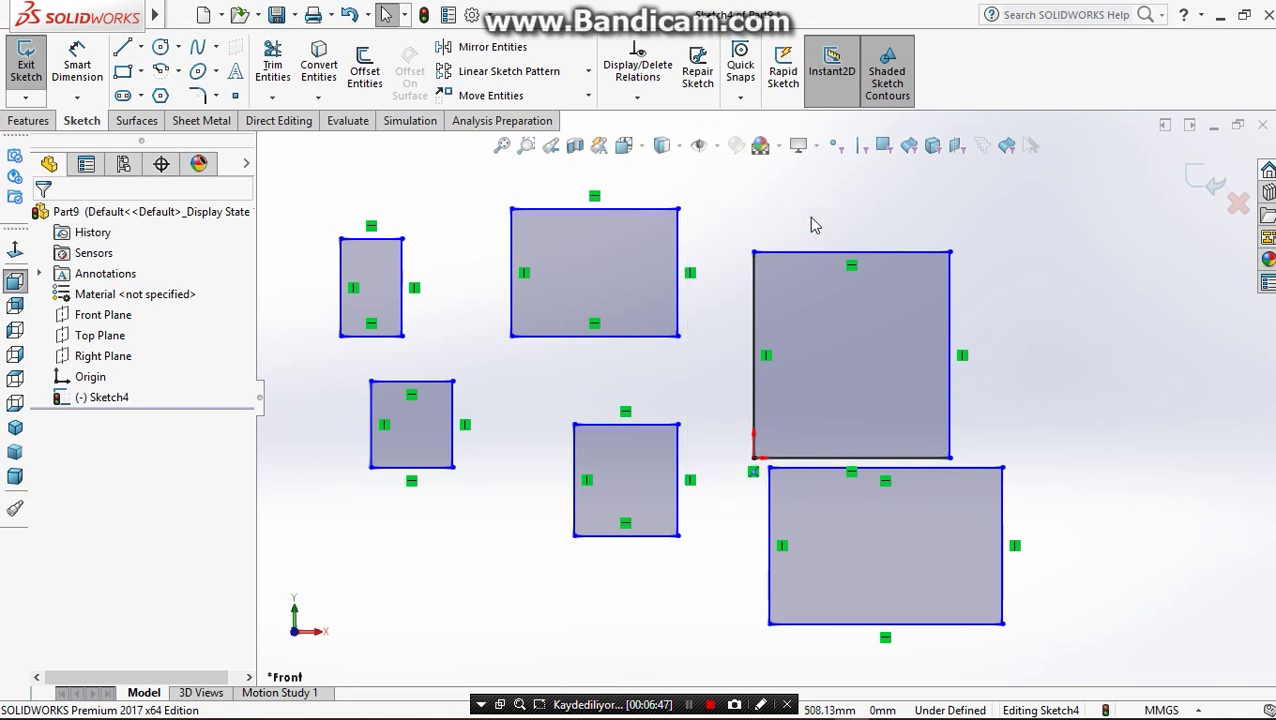
{"action": "scroll", "coordinate": [760, 300], "scroll_direction": "up", "scroll_amount": 2}
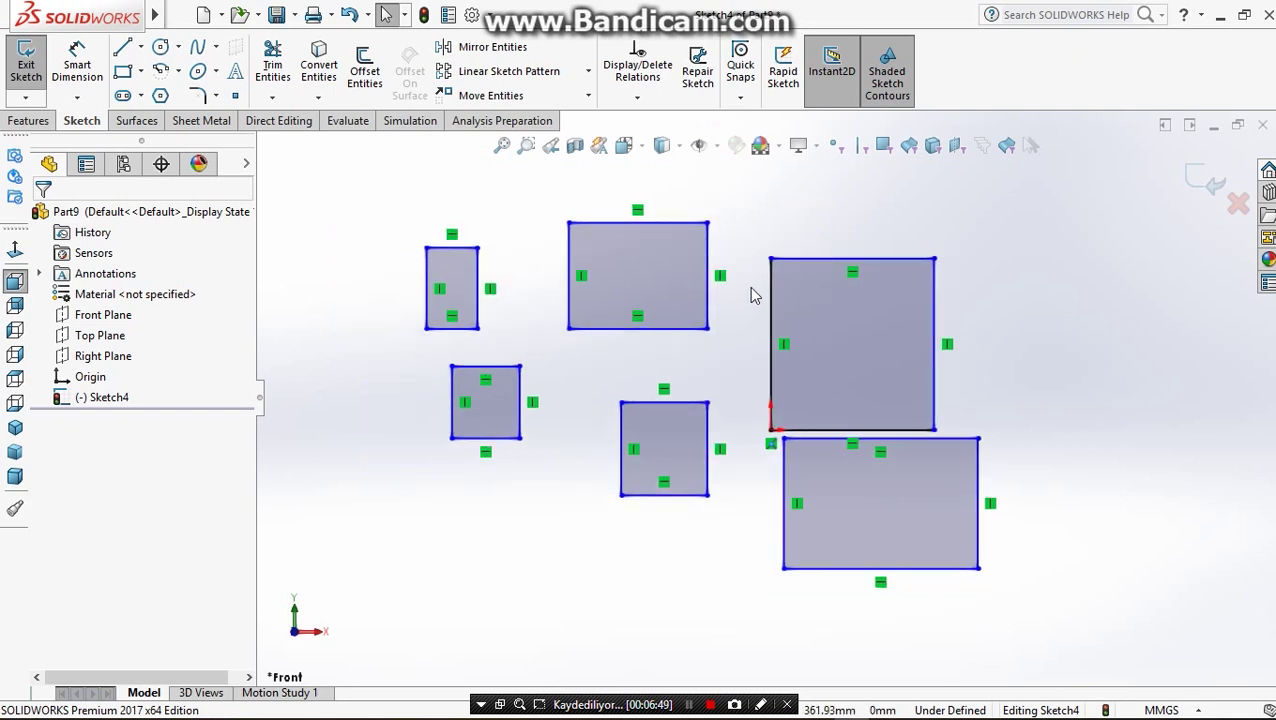
Exit Sketch4 and reopen it with Edit Sketch from its right-click menu
{"action": "left_click", "coordinate": [716, 145]}
{"action": "left_click", "coordinate": [706, 228]}
{"action": "scroll", "coordinate": [796, 297], "scroll_direction": "up", "scroll_amount": 1}
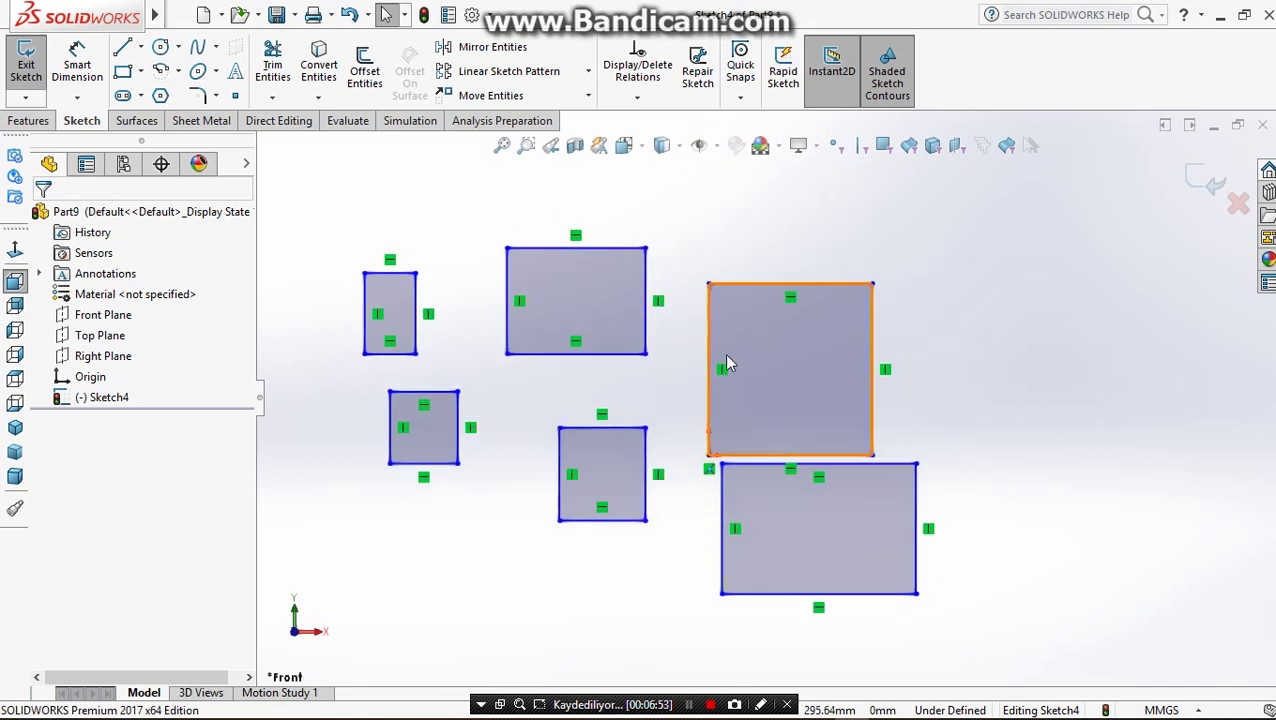
{"action": "scroll", "coordinate": [724, 353], "scroll_direction": "up", "scroll_amount": 1}
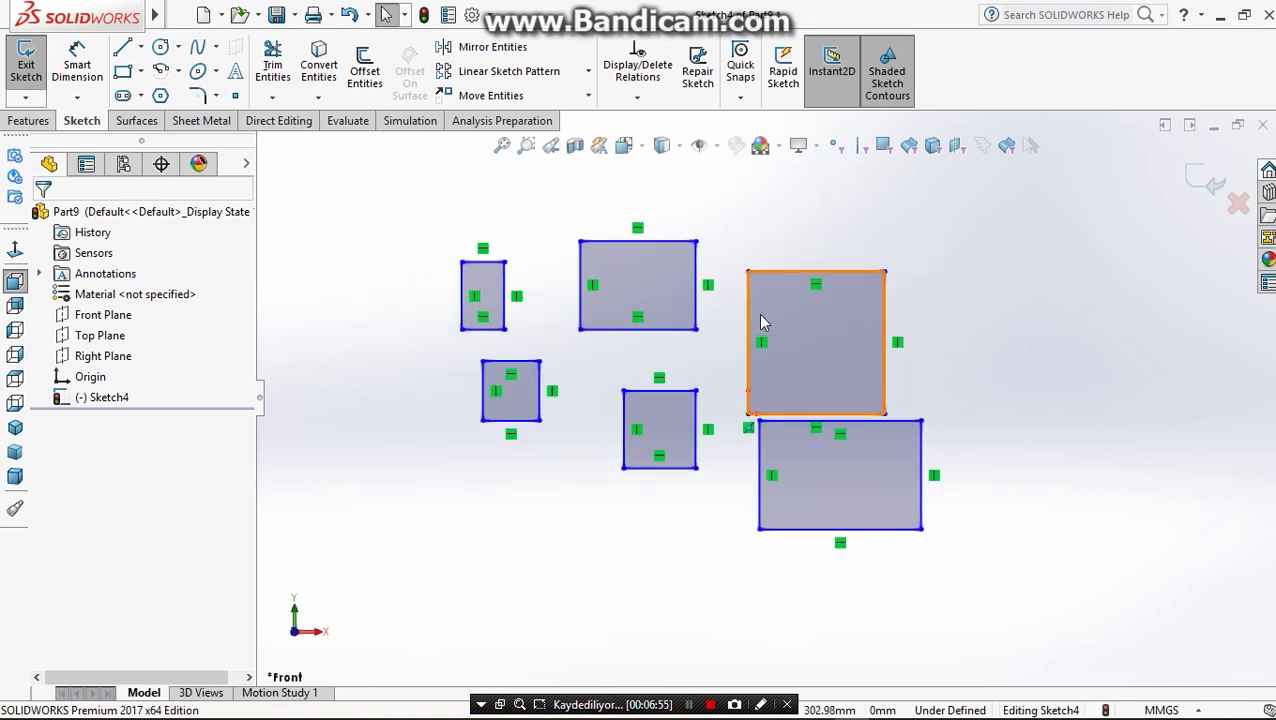
{"action": "left_click", "coordinate": [815, 285]}
{"action": "left_click", "coordinate": [785, 228]}
{"action": "left_click", "coordinate": [644, 228]}
{"action": "key", "text": "ctrl+b"}
{"action": "left_click", "coordinate": [731, 368]}
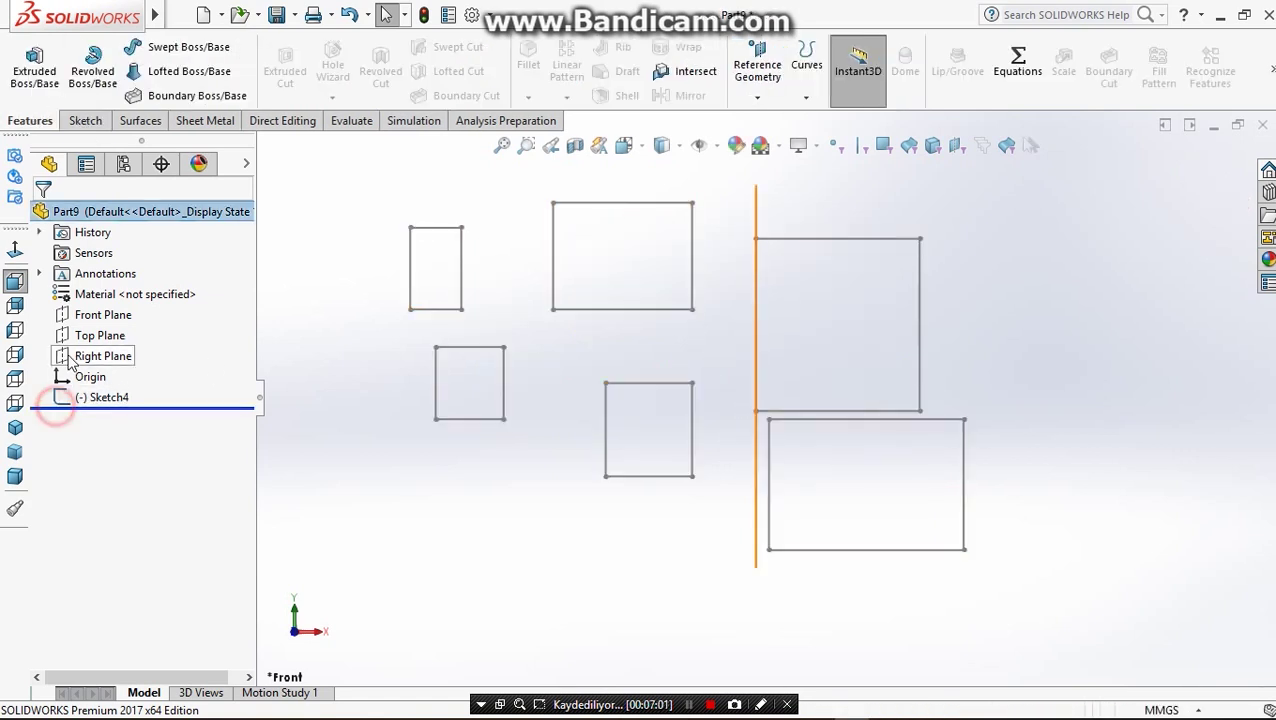
{"action": "left_click", "coordinate": [78, 395]}
{"action": "left_click", "coordinate": [94, 337]}
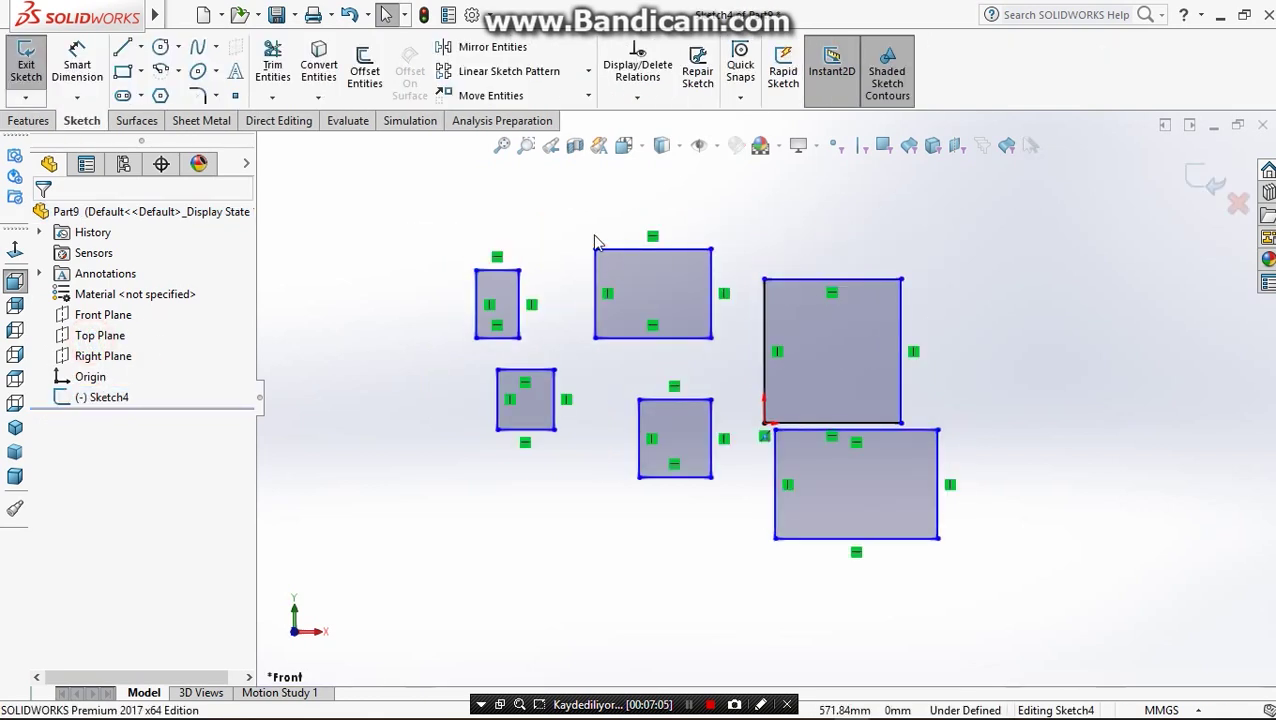
Window-select all six rectangles and delete them
{"action": "left_click", "coordinate": [607, 293]}
{"action": "left_click", "coordinate": [725, 265]}
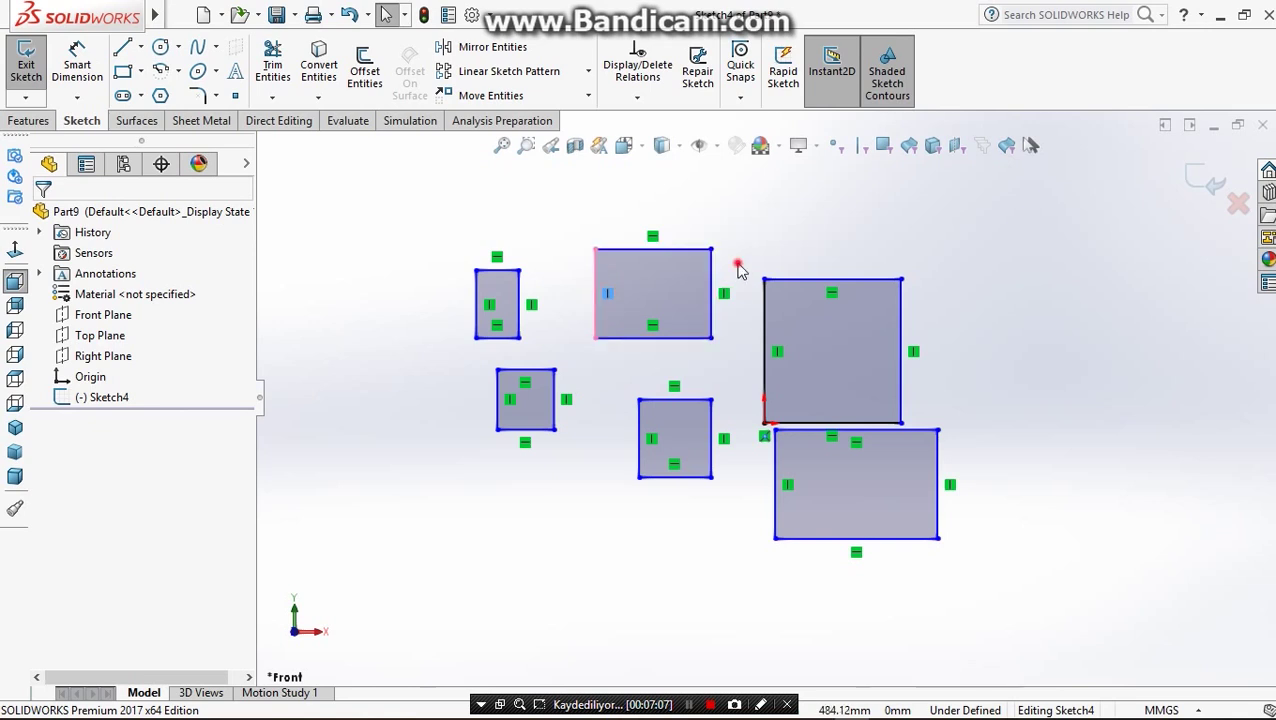
{"action": "left_click_drag", "start_coordinate": [564, 277], "coordinate": [675, 375]}
{"action": "left_click", "coordinate": [675, 370]}
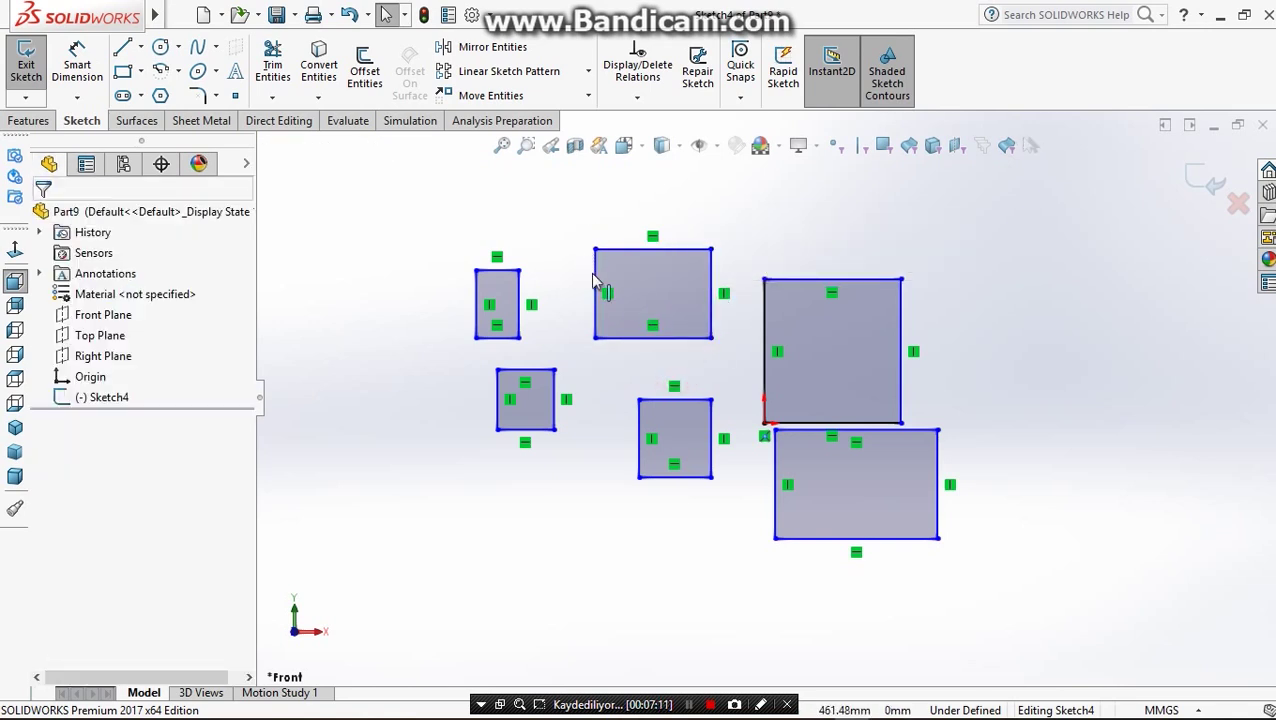
{"action": "left_click_drag", "start_coordinate": [641, 293], "coordinate": [740, 287]}
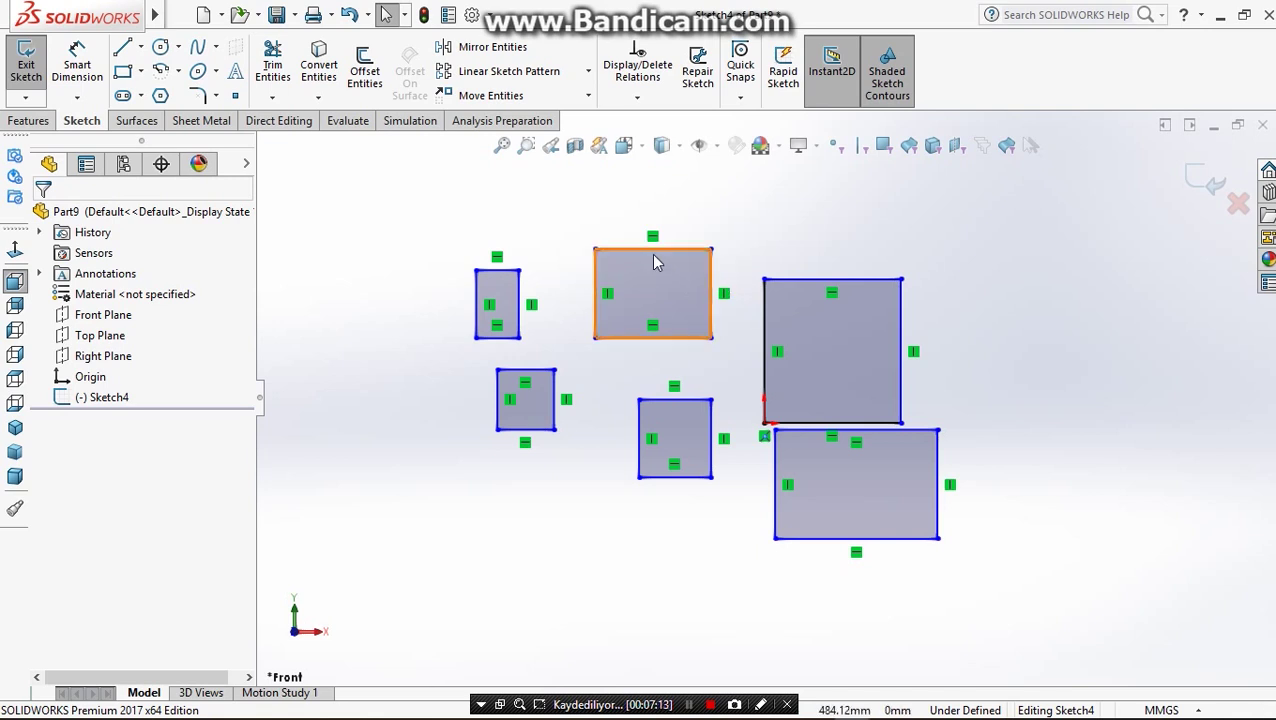
{"action": "left_click_drag", "start_coordinate": [678, 228], "coordinate": [650, 336]}
{"action": "left_click", "coordinate": [714, 208]}
{"action": "left_click_drag", "start_coordinate": [686, 245], "coordinate": [672, 373]}
{"action": "left_click", "coordinate": [627, 191]}
{"action": "left_click_drag", "start_coordinate": [415, 219], "coordinate": [996, 604]}
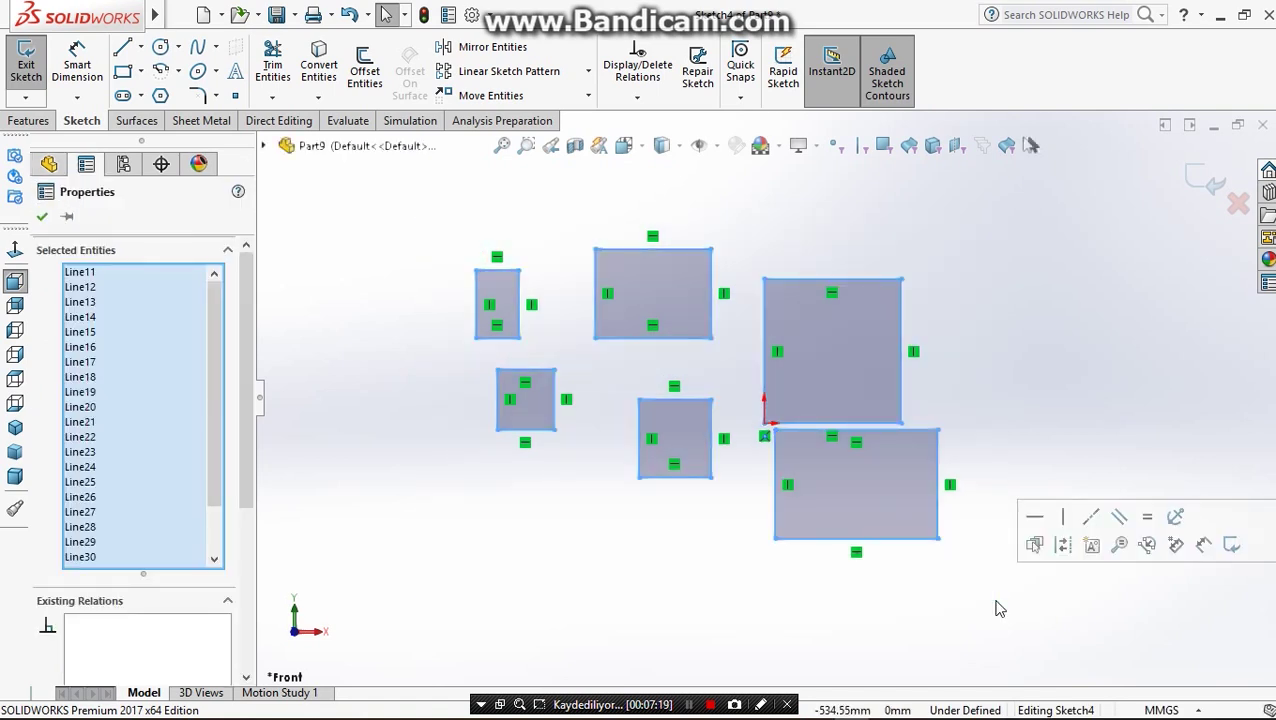
{"action": "key", "text": "Delete"}
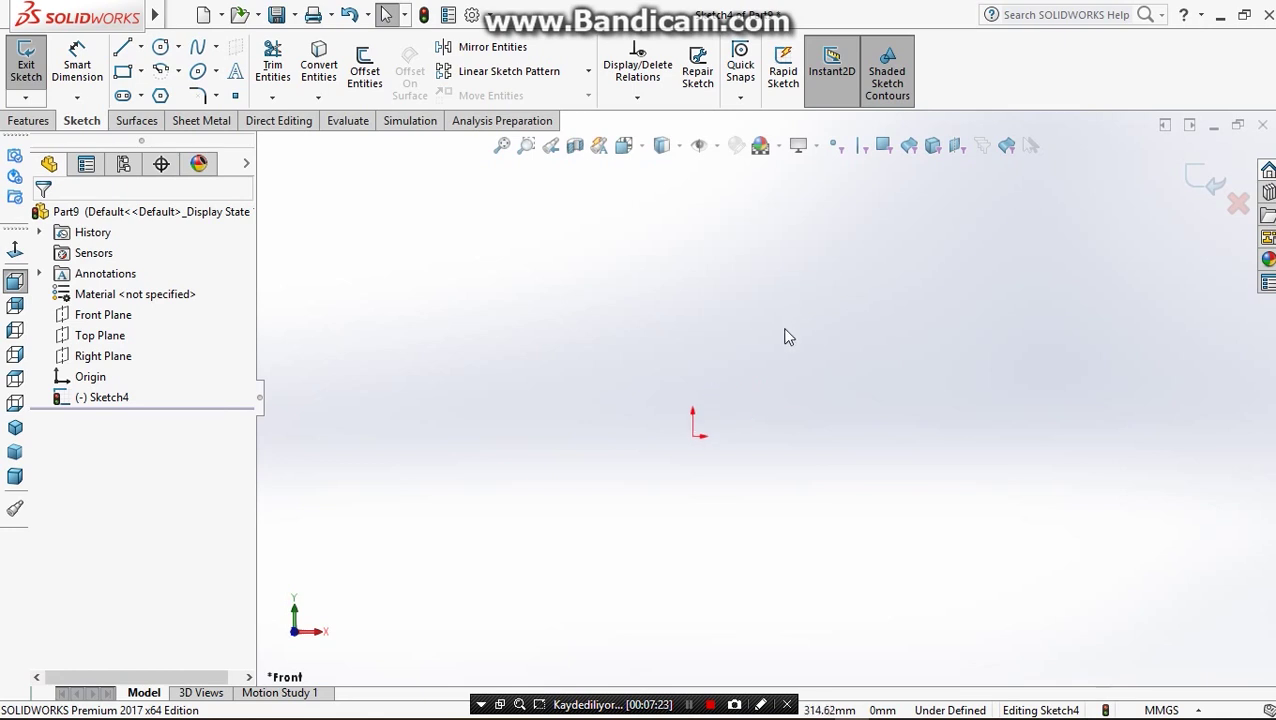
{"action": "left_click", "coordinate": [122, 75]}
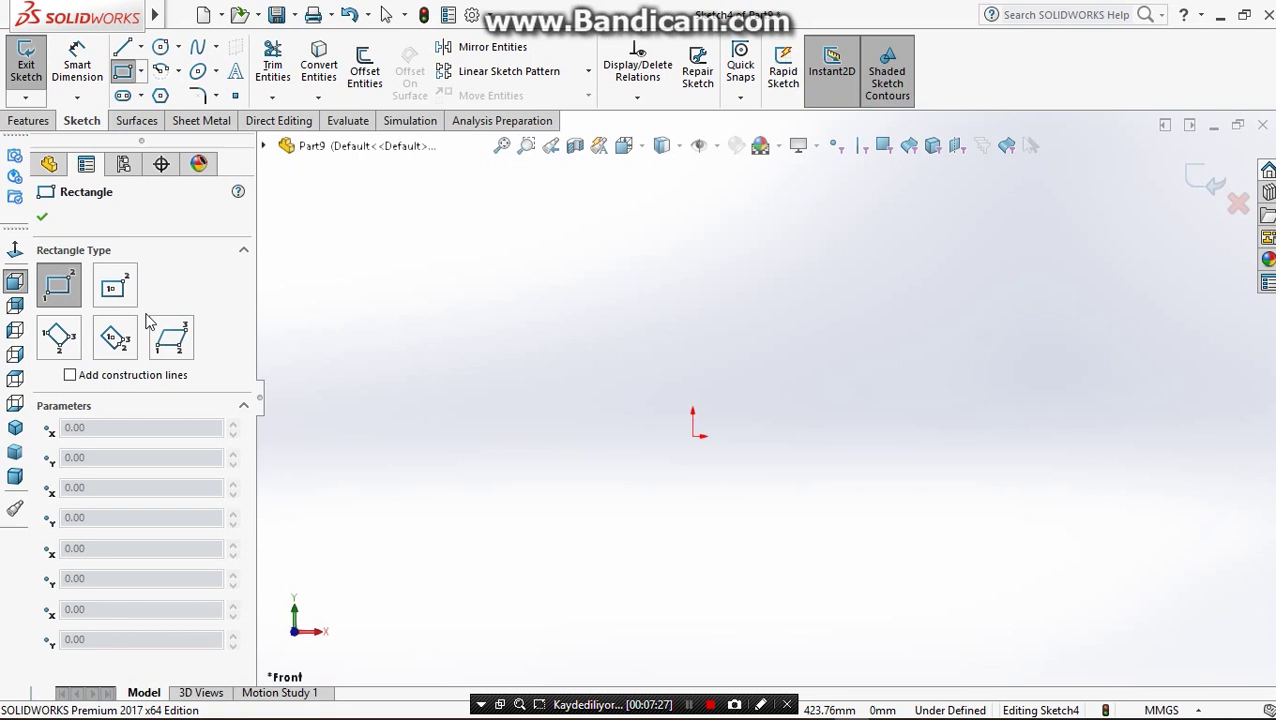
{"action": "left_click", "coordinate": [115, 290]}
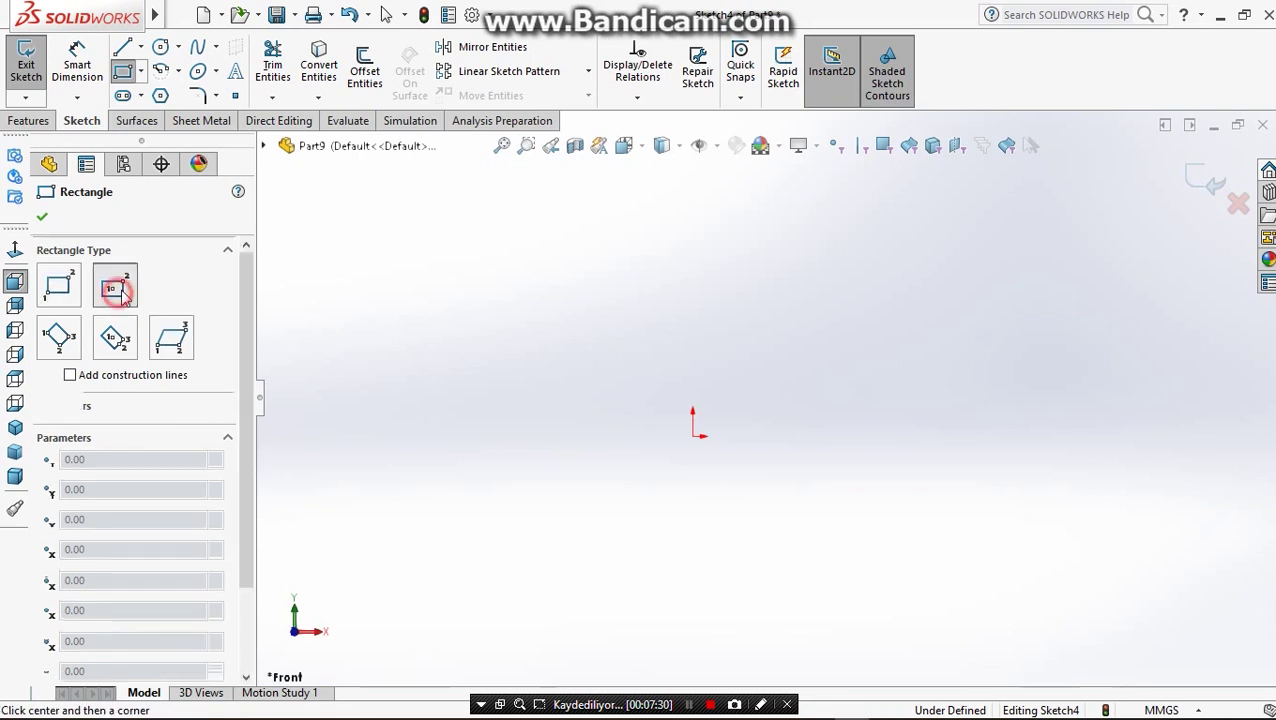
{"action": "left_click", "coordinate": [692, 437]}
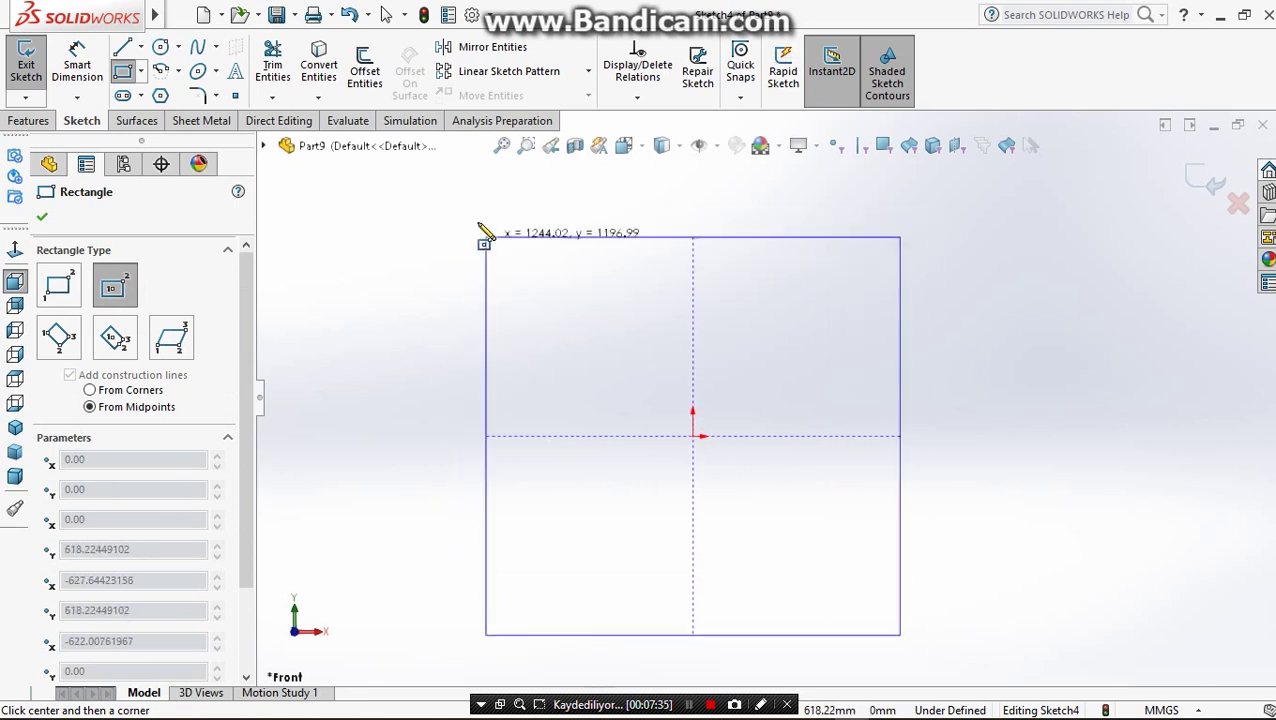
{"action": "left_click", "coordinate": [484, 244]}
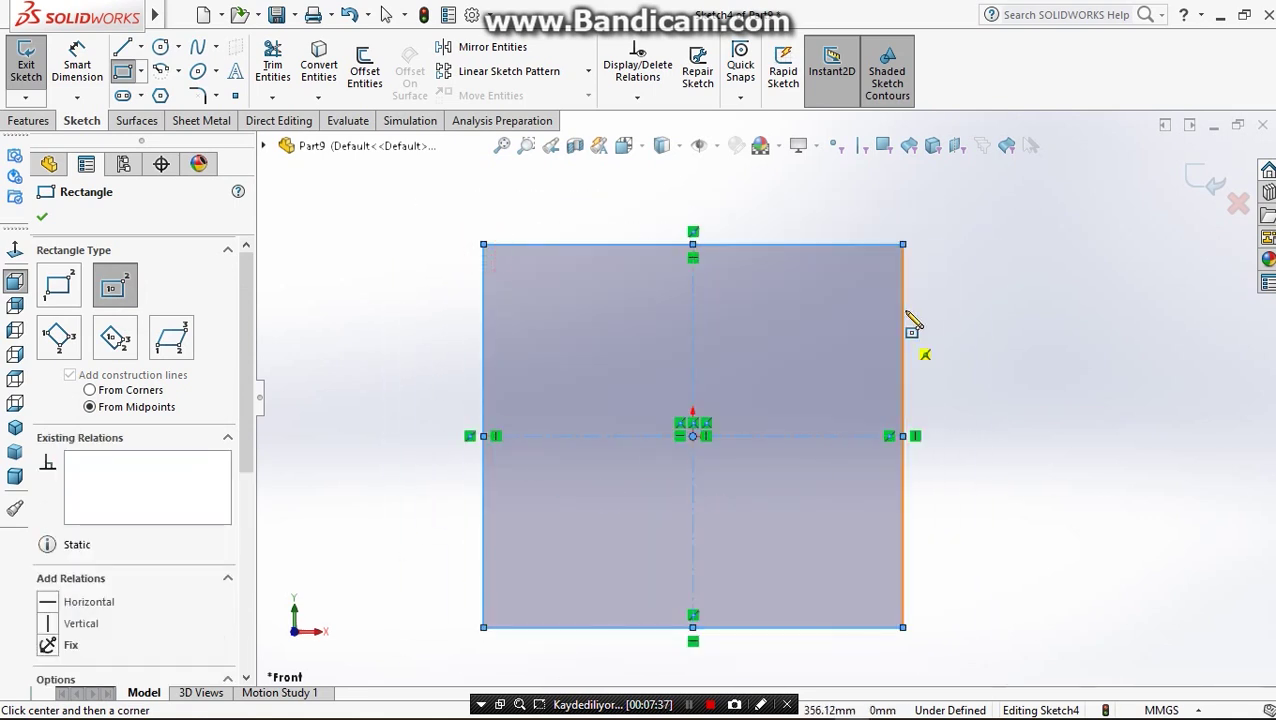
{"action": "key", "text": "Escape"}
{"action": "scroll", "coordinate": [930, 283], "scroll_direction": "up", "scroll_amount": 1}
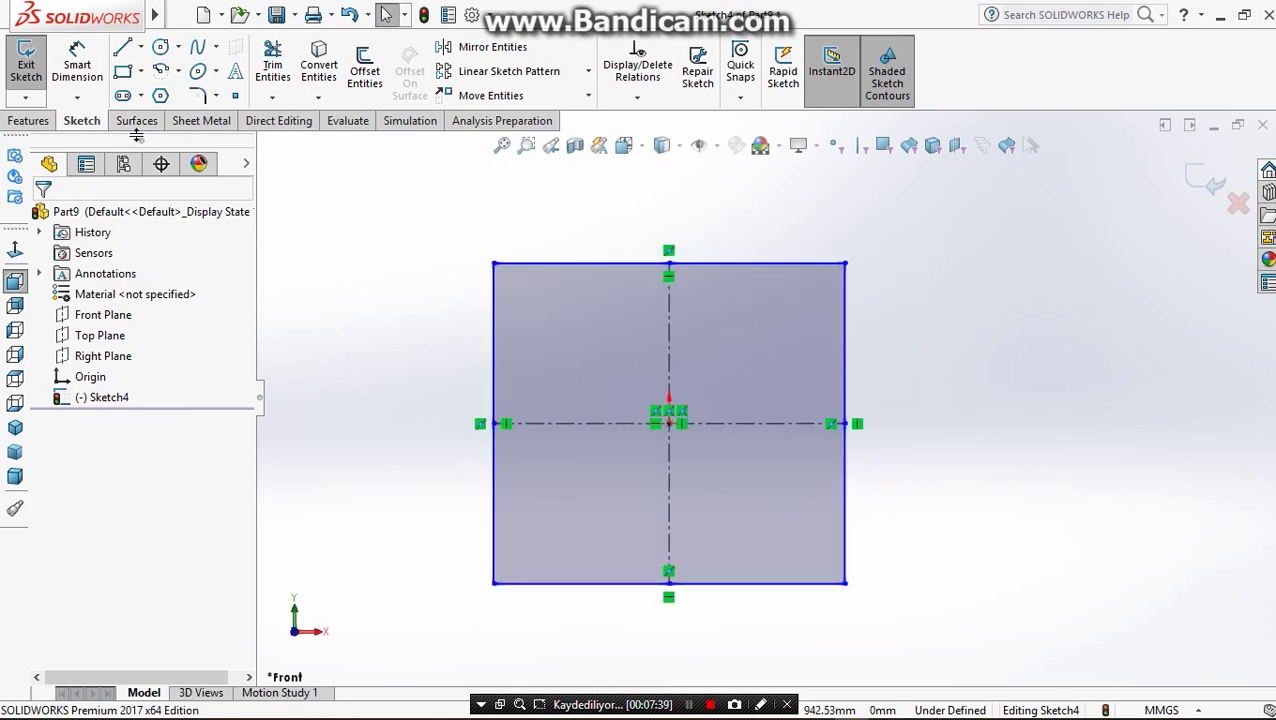
{"action": "left_click_drag", "start_coordinate": [914, 244], "coordinate": [381, 654]}
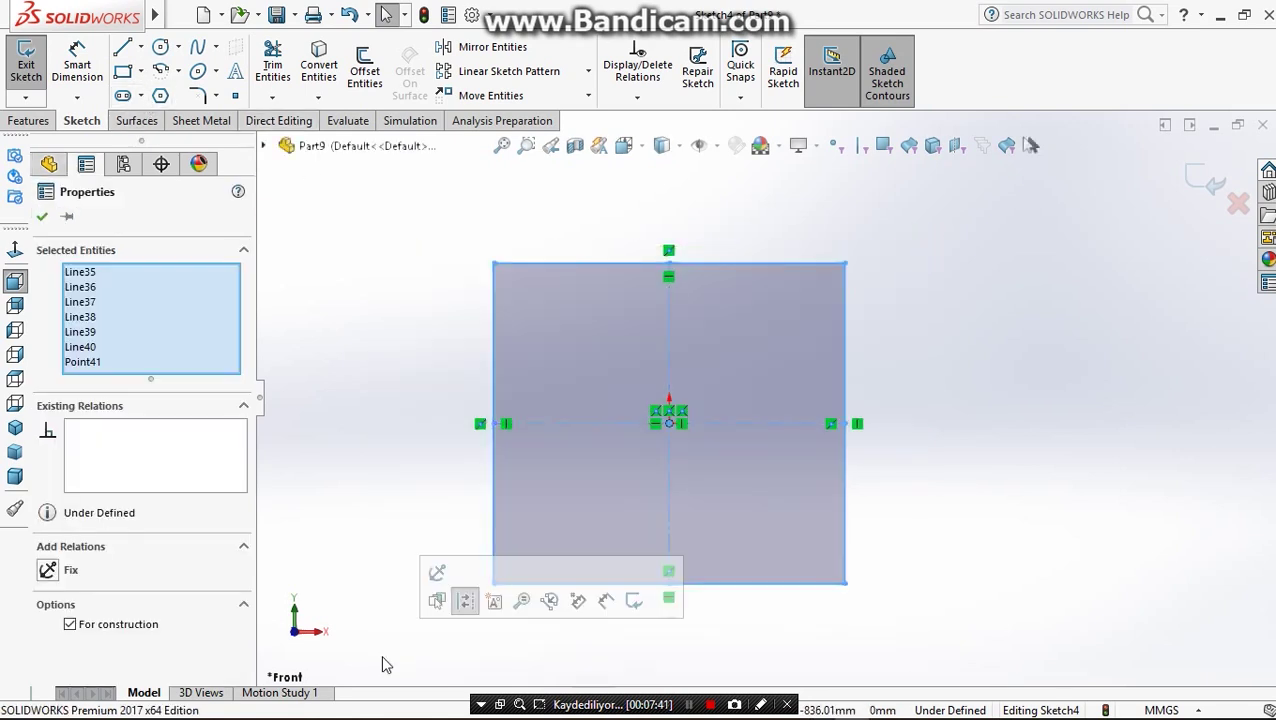
{"action": "key", "text": "Delete"}
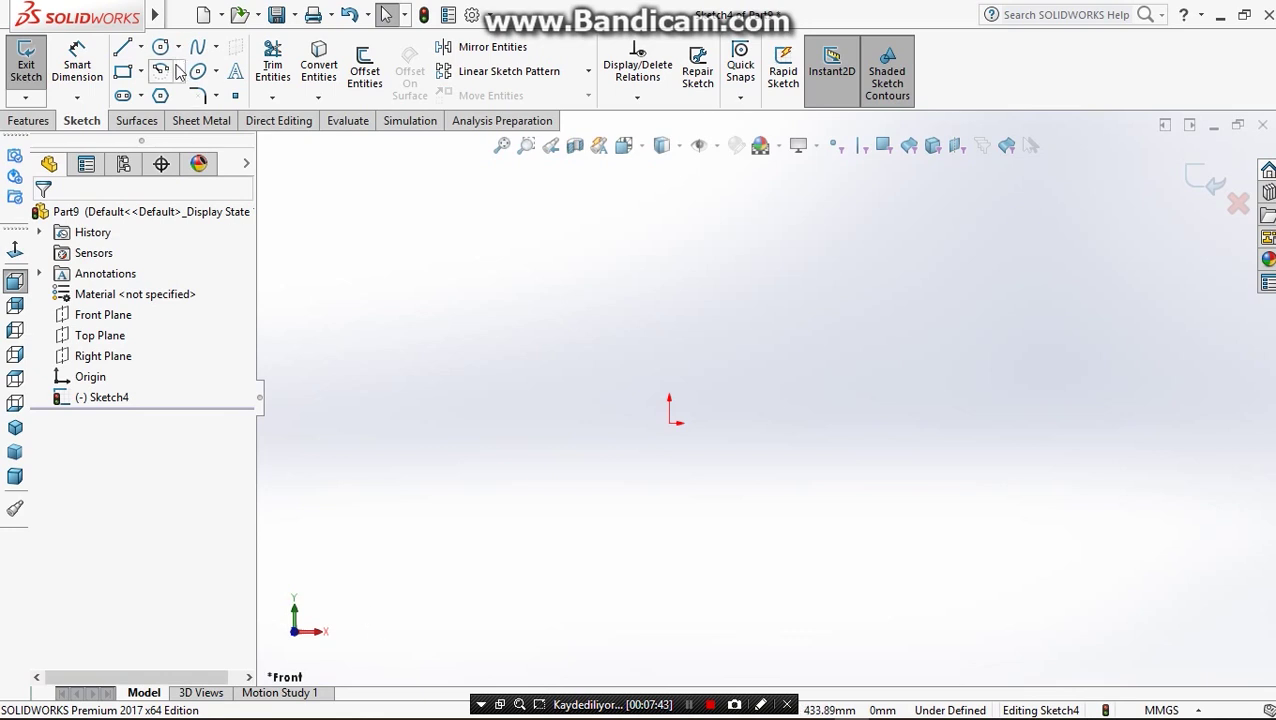
Draw a corner rectangle from the origin to a point up and to the left
{"action": "left_click", "coordinate": [123, 96]}
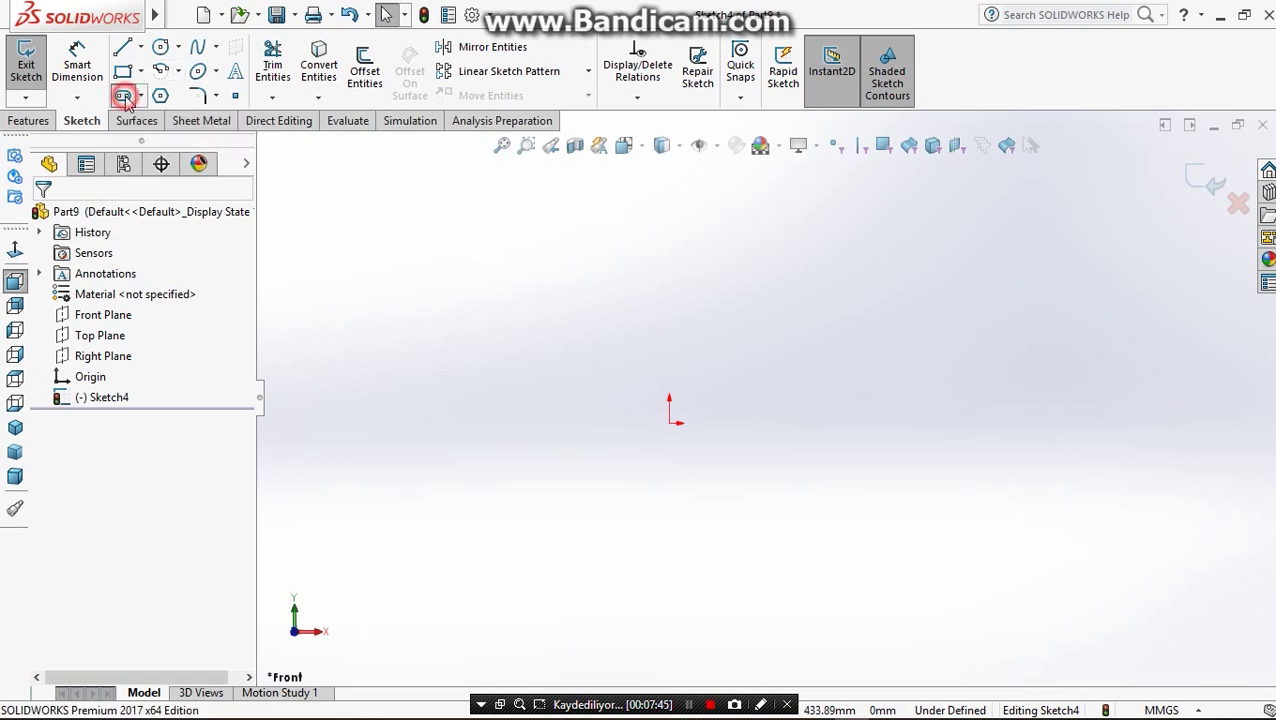
{"action": "key", "text": "Escape"}
{"action": "left_click", "coordinate": [122, 71]}
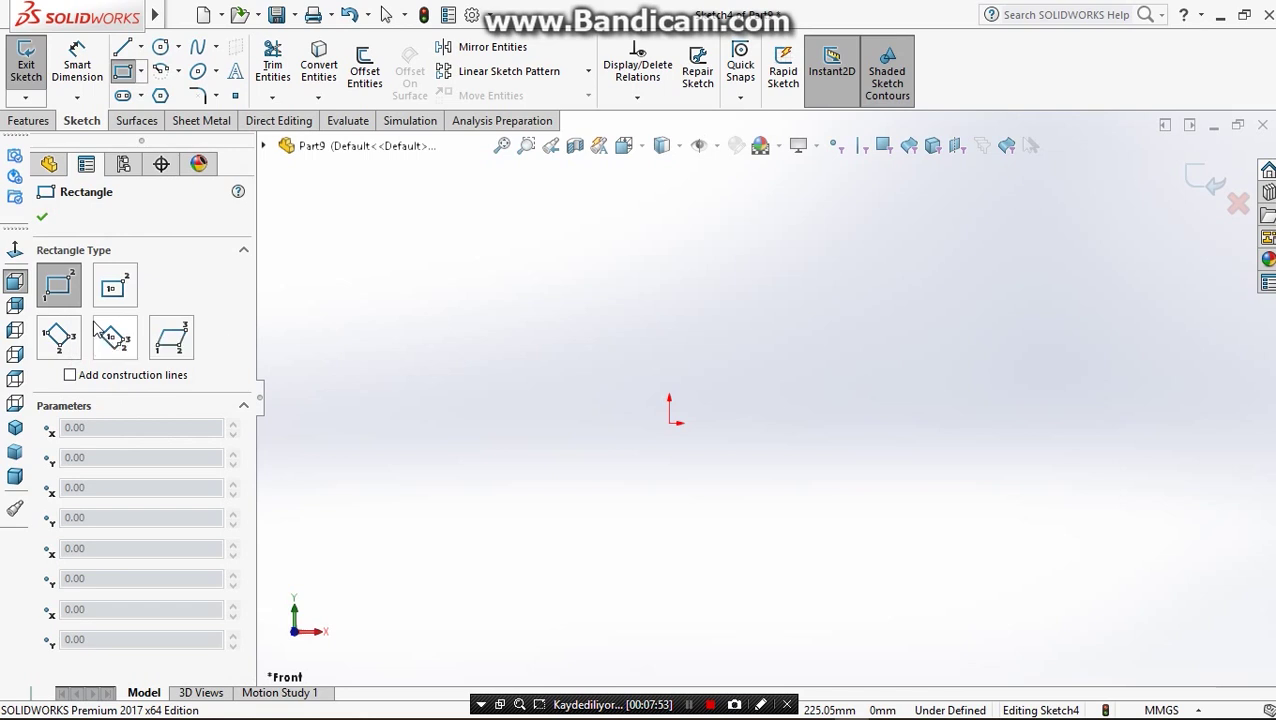
{"action": "left_click", "coordinate": [58, 336]}
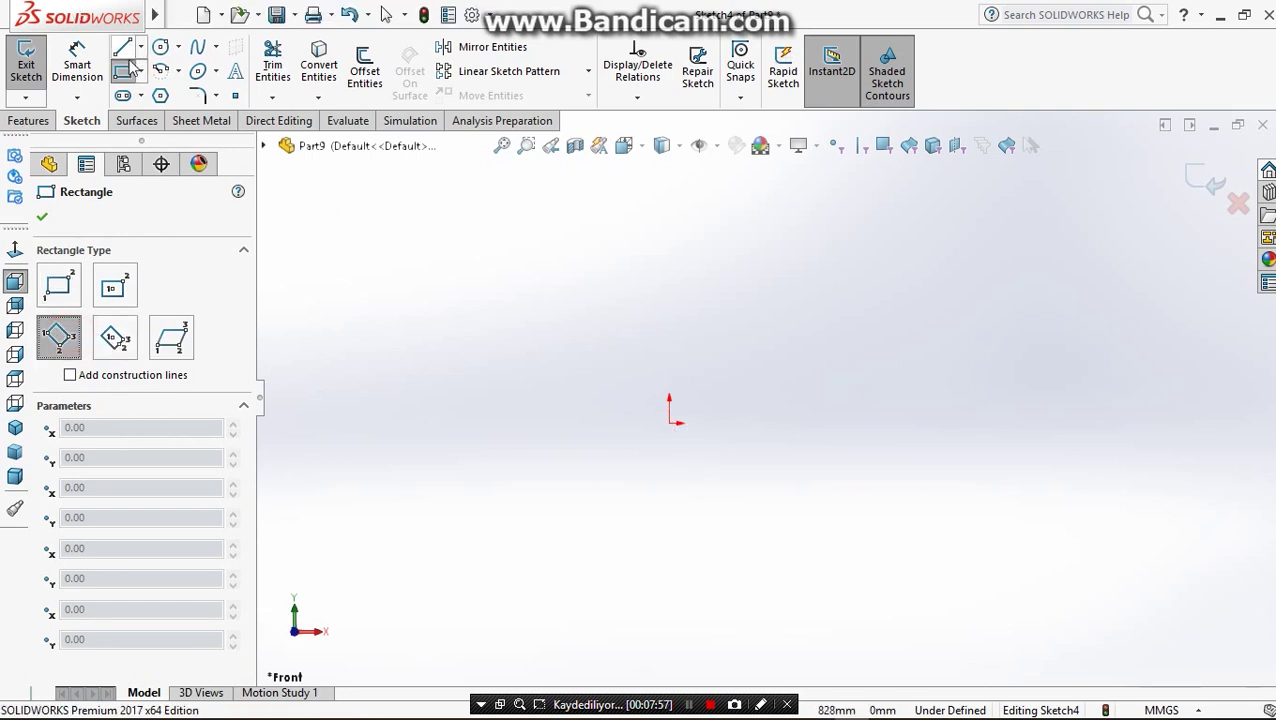
{"action": "left_click", "coordinate": [58, 285]}
{"action": "left_click", "coordinate": [669, 423]}
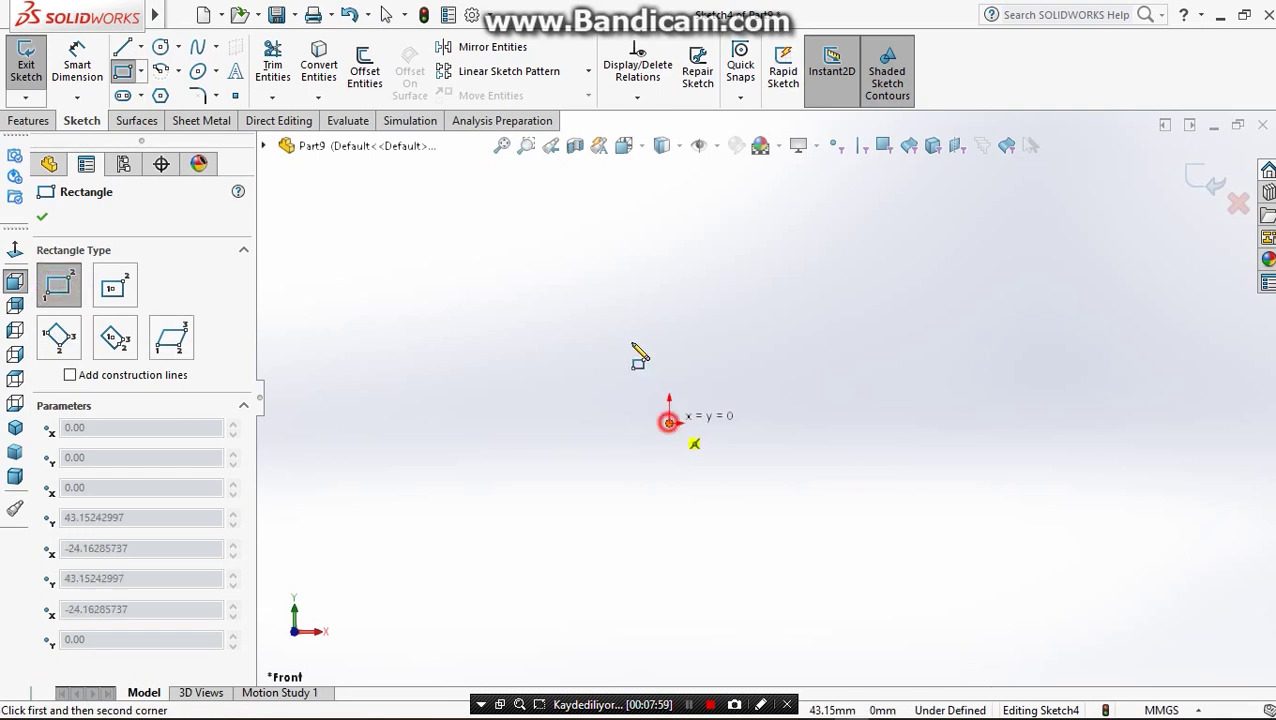
{"action": "left_click", "coordinate": [455, 228]}
{"action": "left_click", "coordinate": [129, 65]}
Draw a horizontal construction line to the right from the square's origin corner
{"action": "right_click_drag", "start_coordinate": [370, 186], "coordinate": [648, 414]}
{"action": "left_click", "coordinate": [669, 423]}
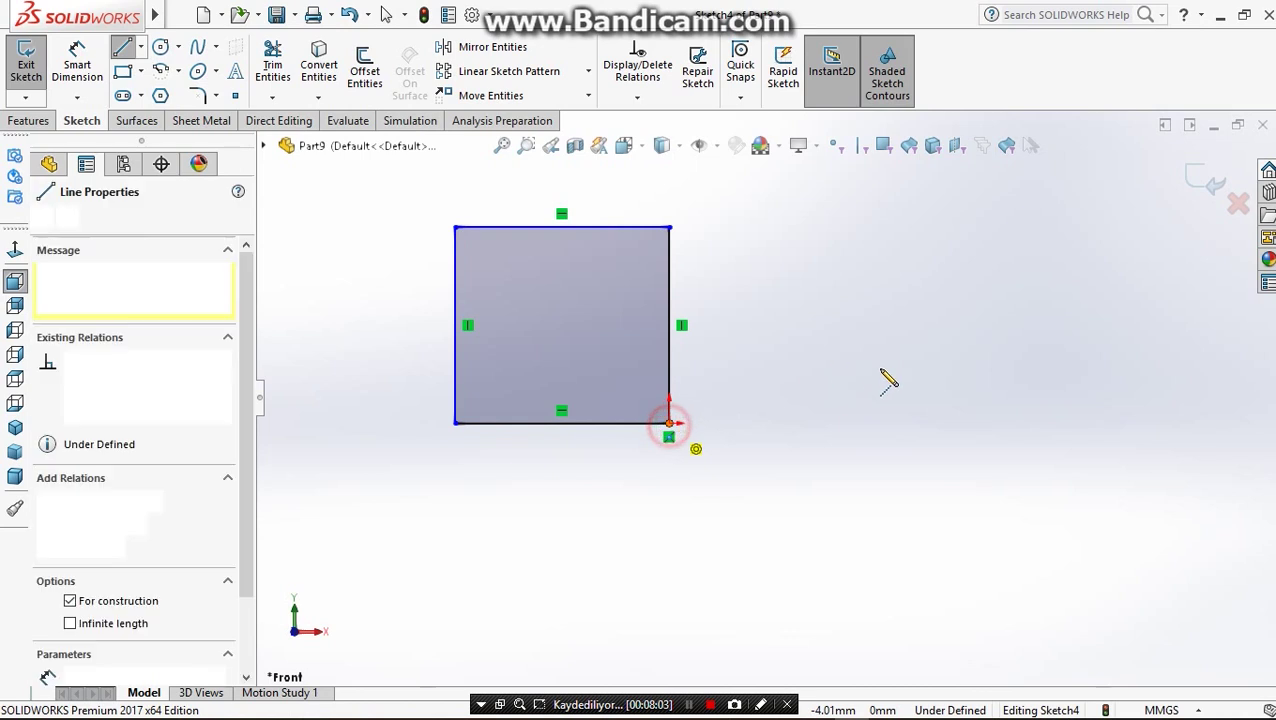
{"action": "left_click", "coordinate": [929, 423]}
{"action": "key", "text": "Escape"}
Add a driven 90° angle dimension between the centerline and the square's right edge
{"action": "right_click_drag", "start_coordinate": [795, 521], "coordinate": [752, 428]}
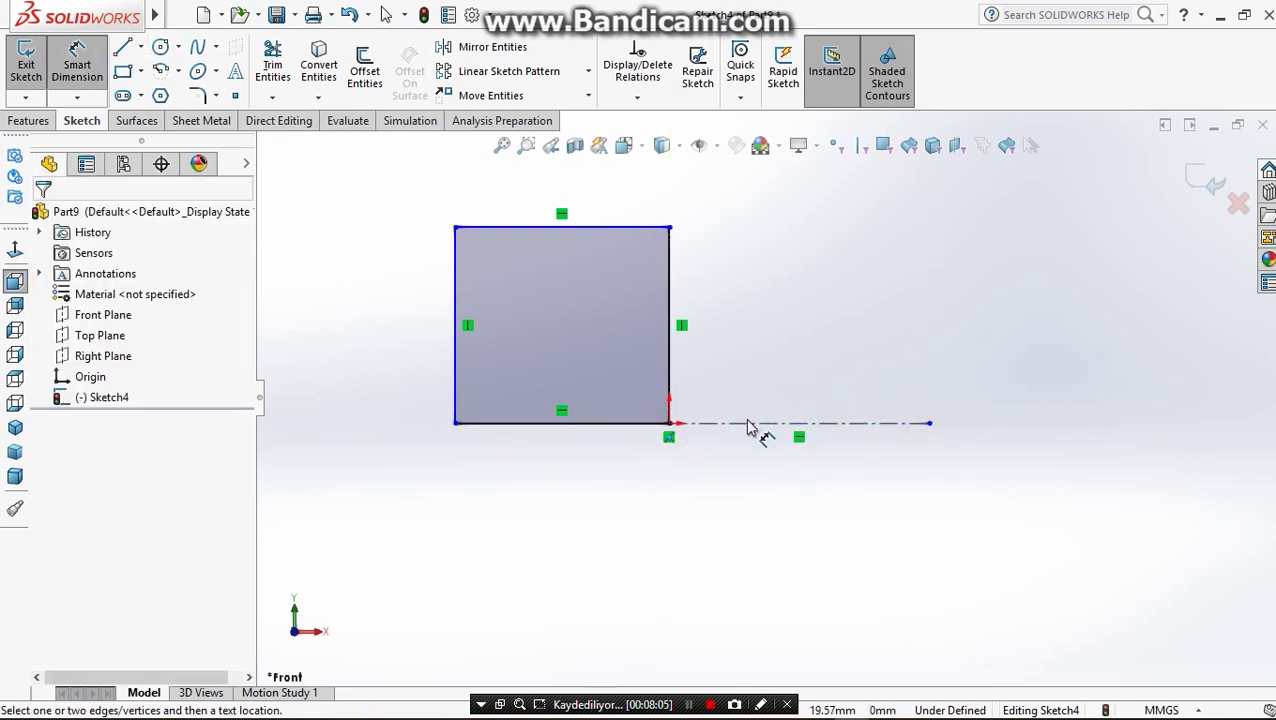
{"action": "left_click", "coordinate": [748, 423]}
{"action": "left_click", "coordinate": [670, 336]}
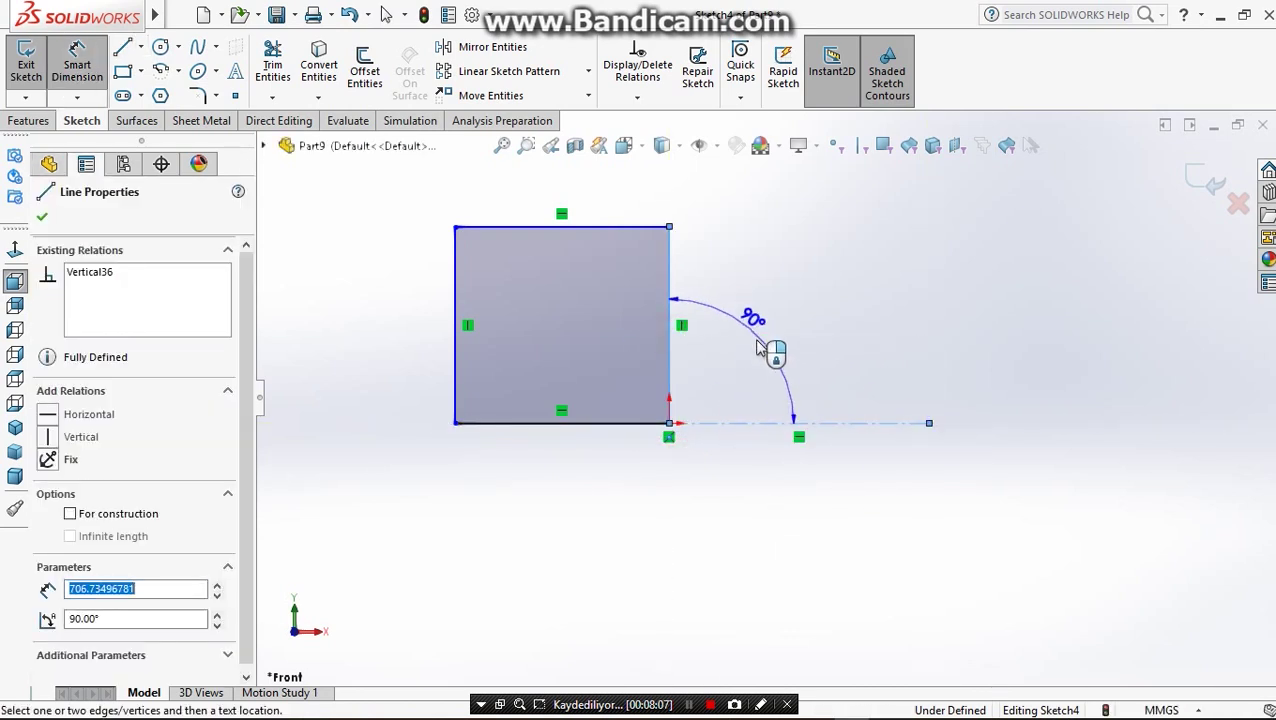
{"action": "left_click", "coordinate": [711, 384]}
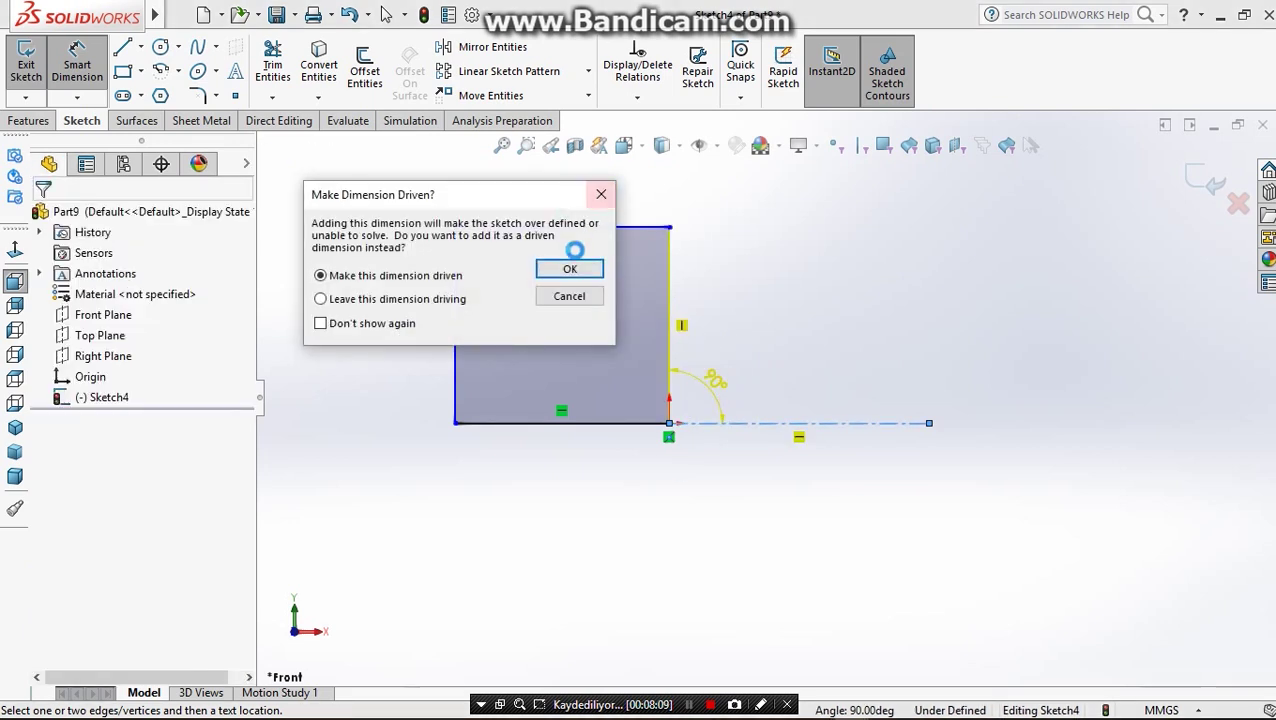
{"action": "left_click", "coordinate": [569, 268]}
{"action": "scroll", "coordinate": [940, 393], "scroll_direction": "up", "scroll_amount": 2}
{"action": "middle_click_drag", "start_coordinate": [875, 291], "coordinate": [790, 405], "text": "ctrl"}
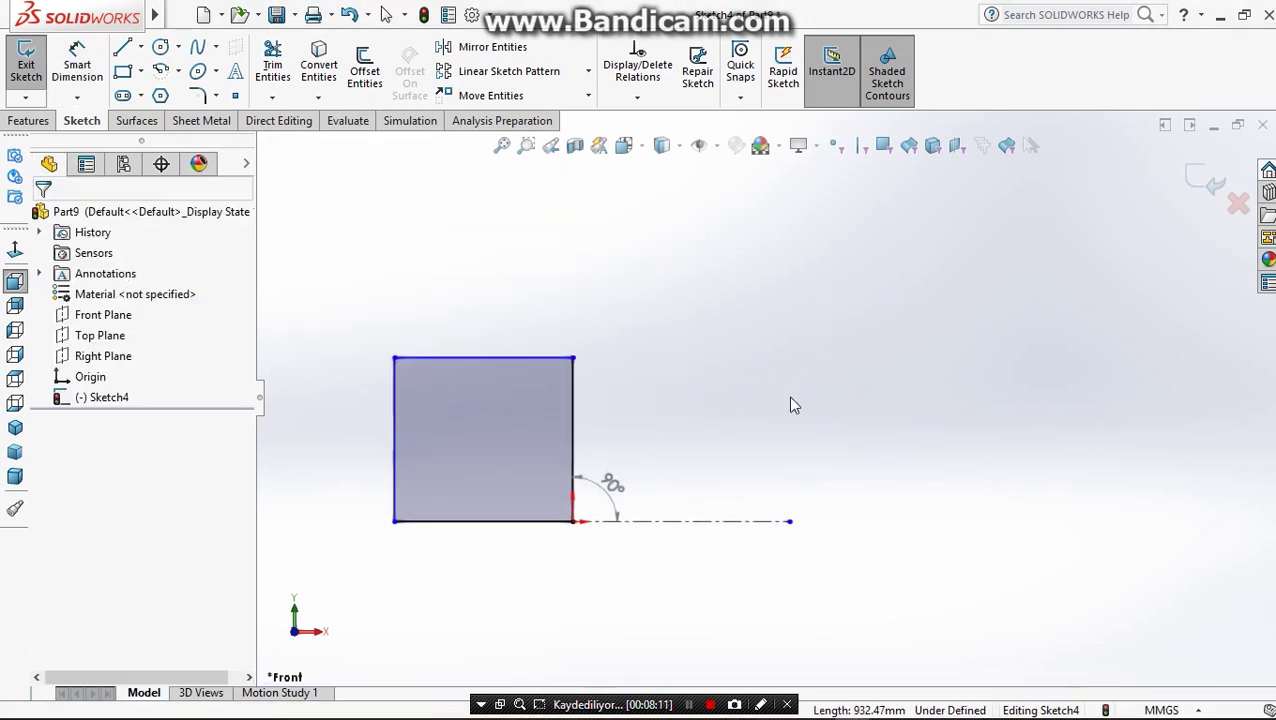
{"action": "scroll", "coordinate": [741, 330], "scroll_direction": "up", "scroll_amount": 1}
{"action": "scroll", "coordinate": [765, 366], "scroll_direction": "down", "scroll_amount": 1}
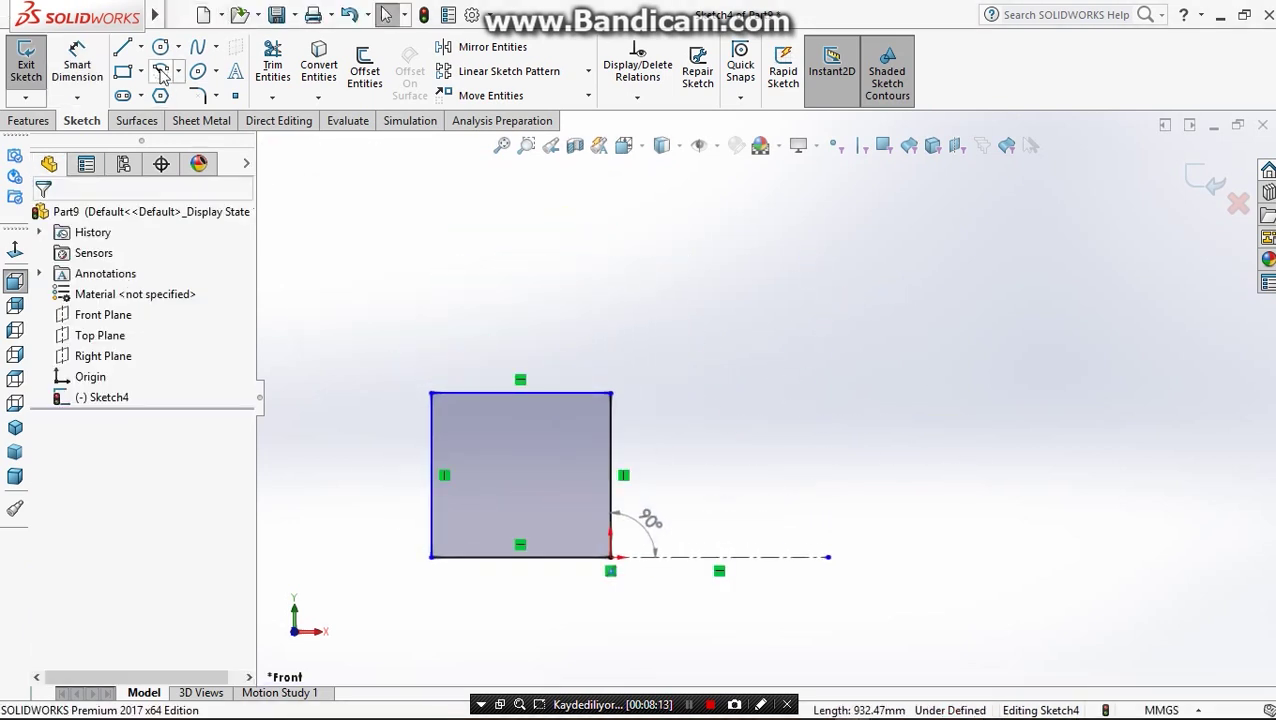
Draw a horizontal construction line above the square
{"action": "key", "text": "l"}
{"action": "left_click", "coordinate": [847, 305]}
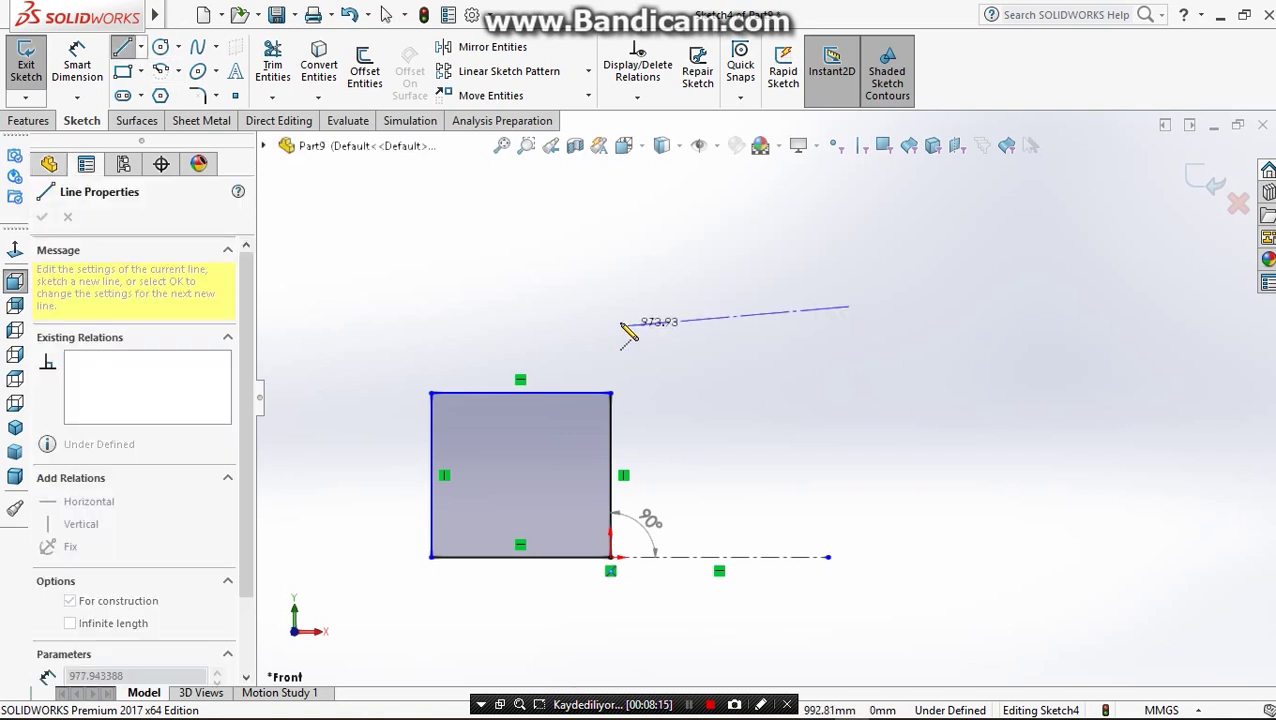
{"action": "left_click", "coordinate": [611, 306]}
{"action": "key", "text": "Escape"}
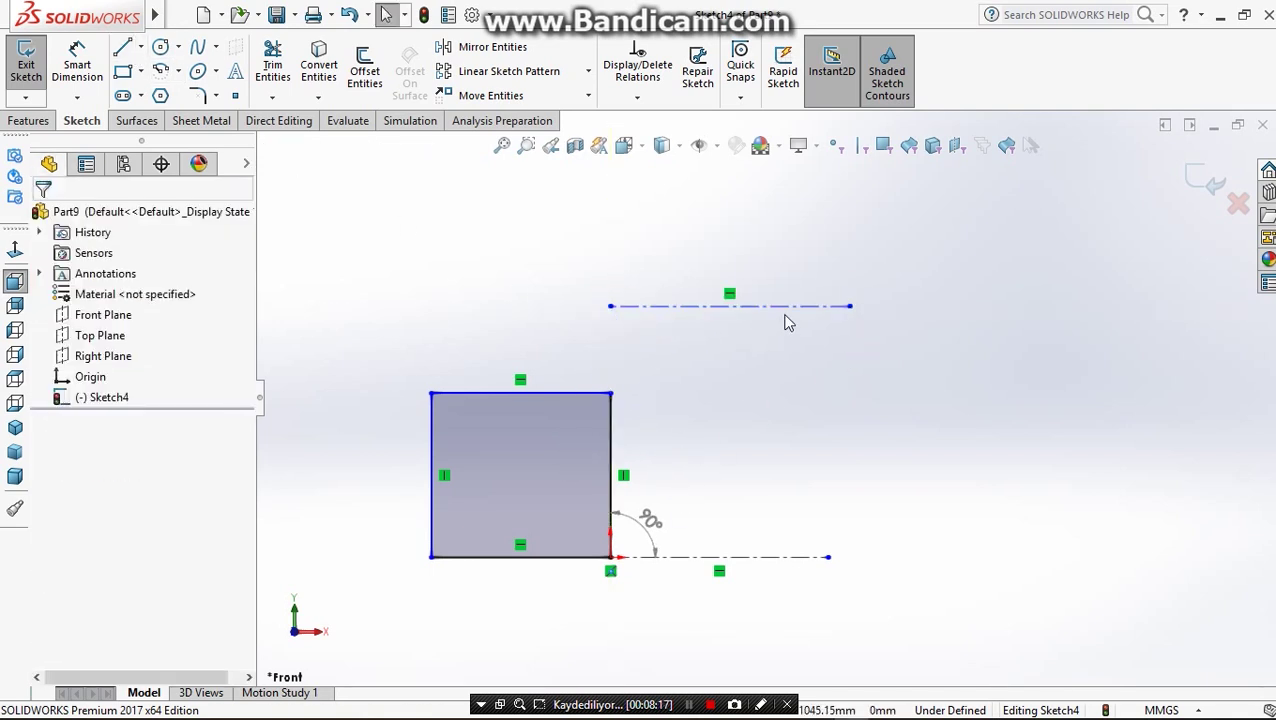
{"action": "left_click", "coordinate": [783, 307]}
{"action": "left_click", "coordinate": [541, 320]}
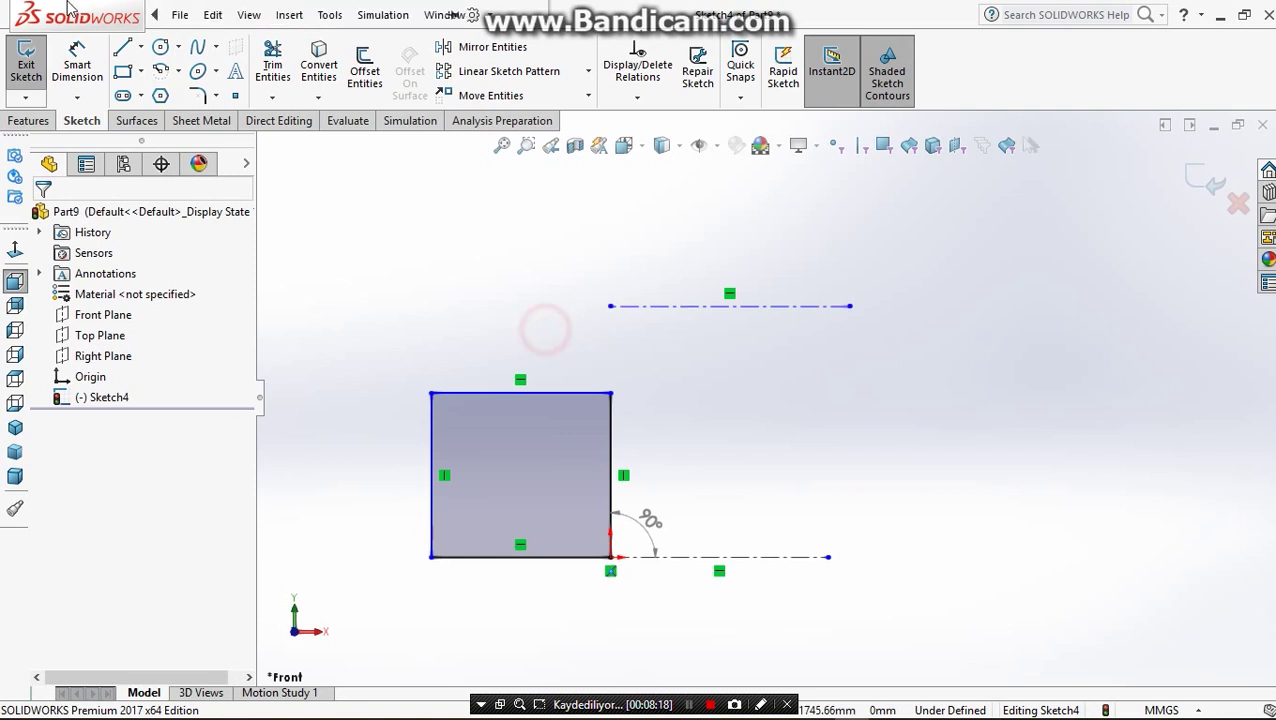
Draw a slanted 3 Point Corner Rectangle starting from the construction line's left end
{"action": "left_click", "coordinate": [126, 73]}
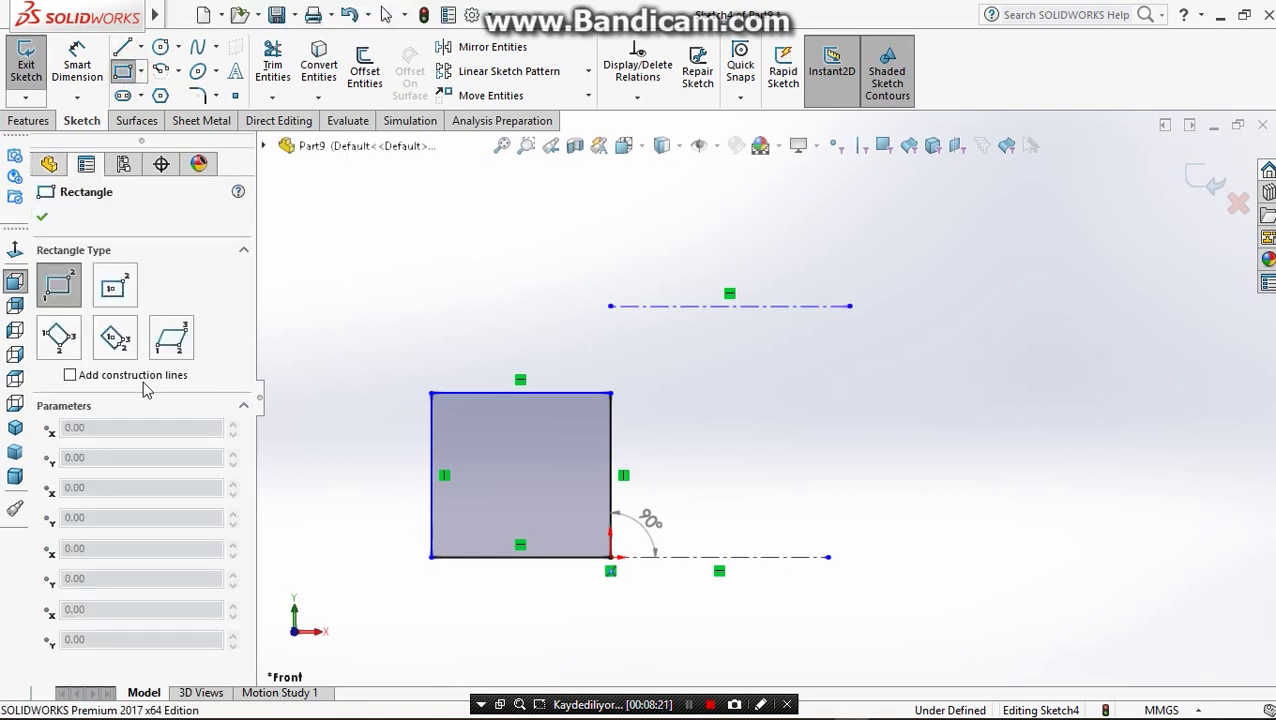
{"action": "left_click", "coordinate": [72, 345]}
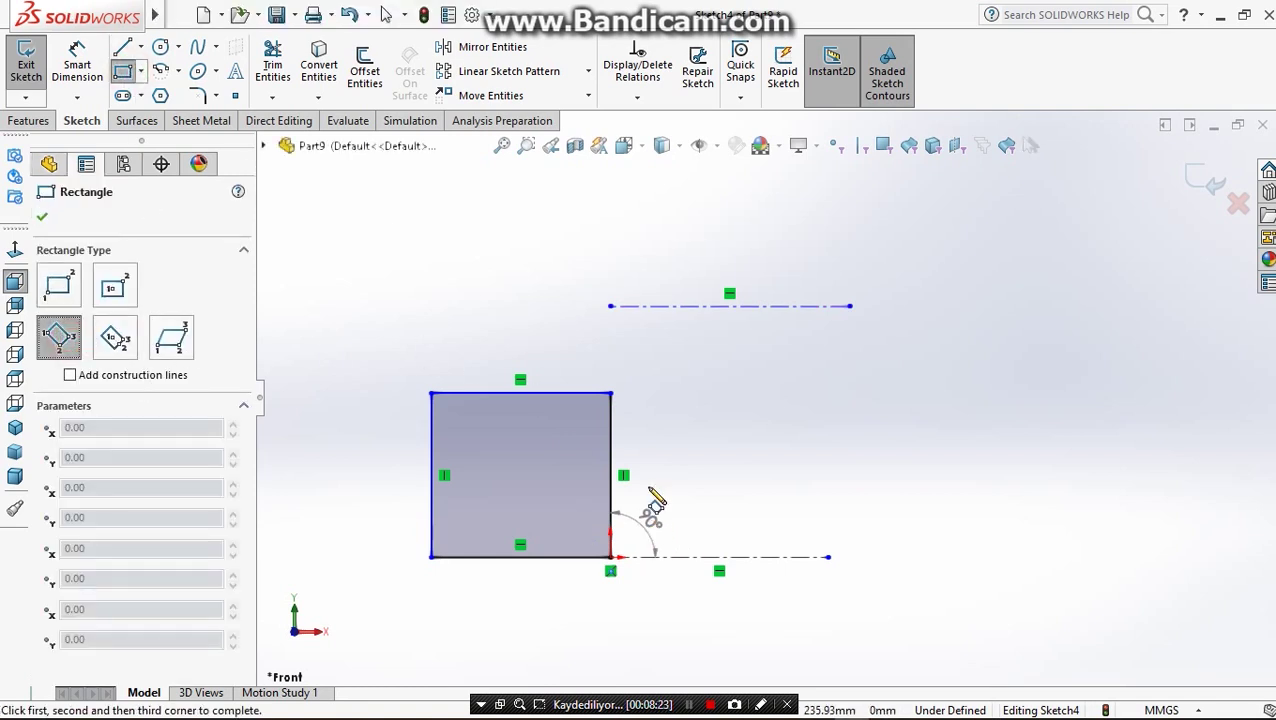
{"action": "left_click", "coordinate": [611, 306]}
{"action": "left_click", "coordinate": [553, 176]}
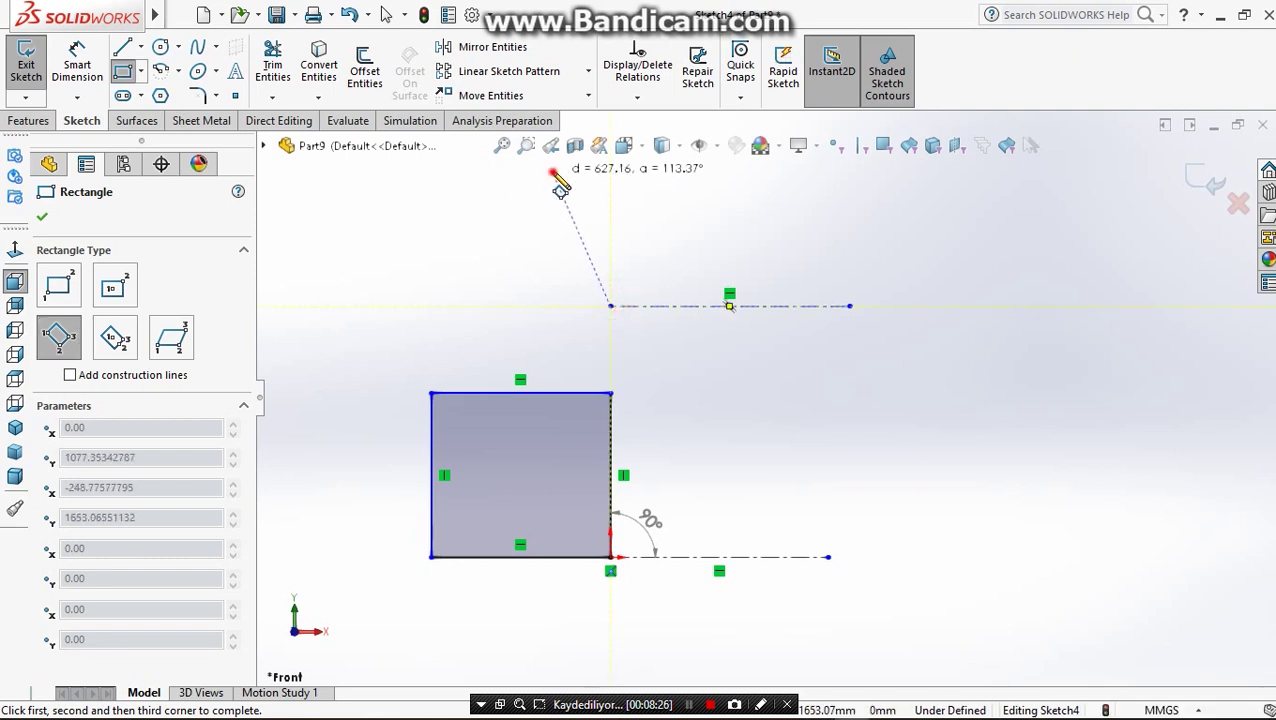
{"action": "left_click", "coordinate": [425, 228]}
{"action": "key", "text": "Escape"}
Dimension the rectangle's slanted edge to the upper centerline at 105°
{"action": "right_click_drag", "start_coordinate": [684, 373], "coordinate": [690, 250]}
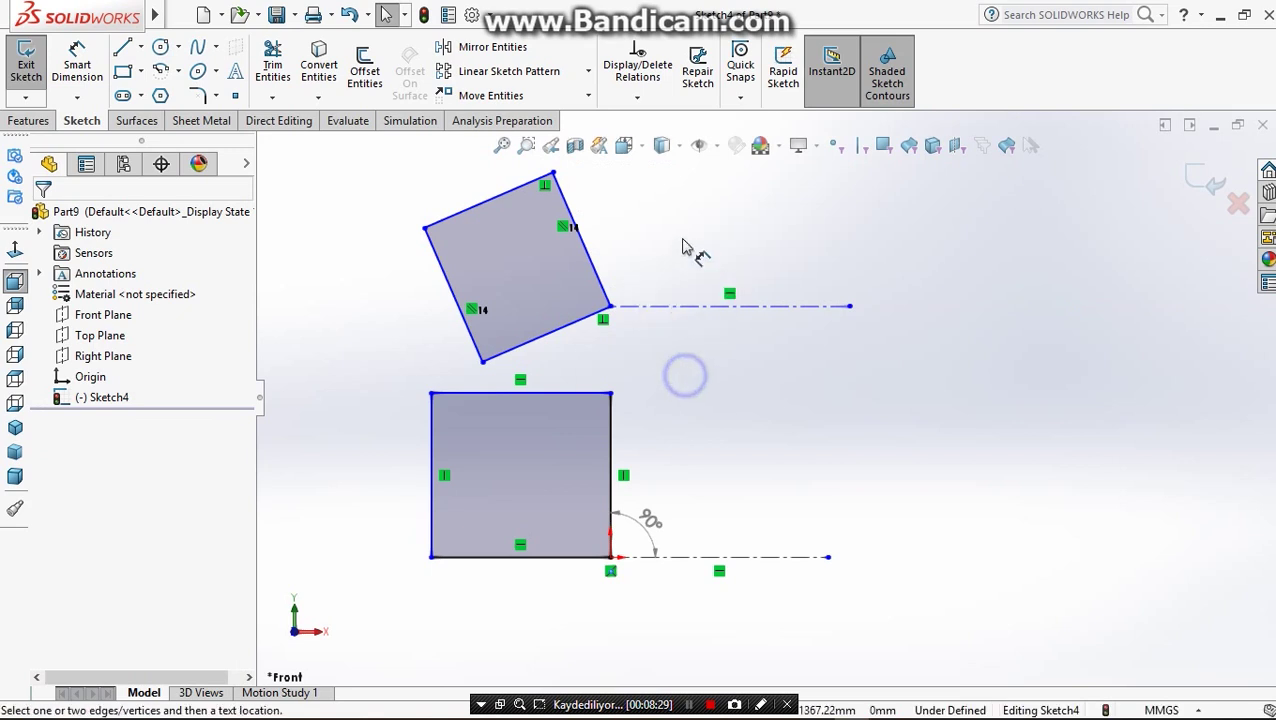
{"action": "left_click", "coordinate": [653, 304]}
{"action": "left_click", "coordinate": [598, 266]}
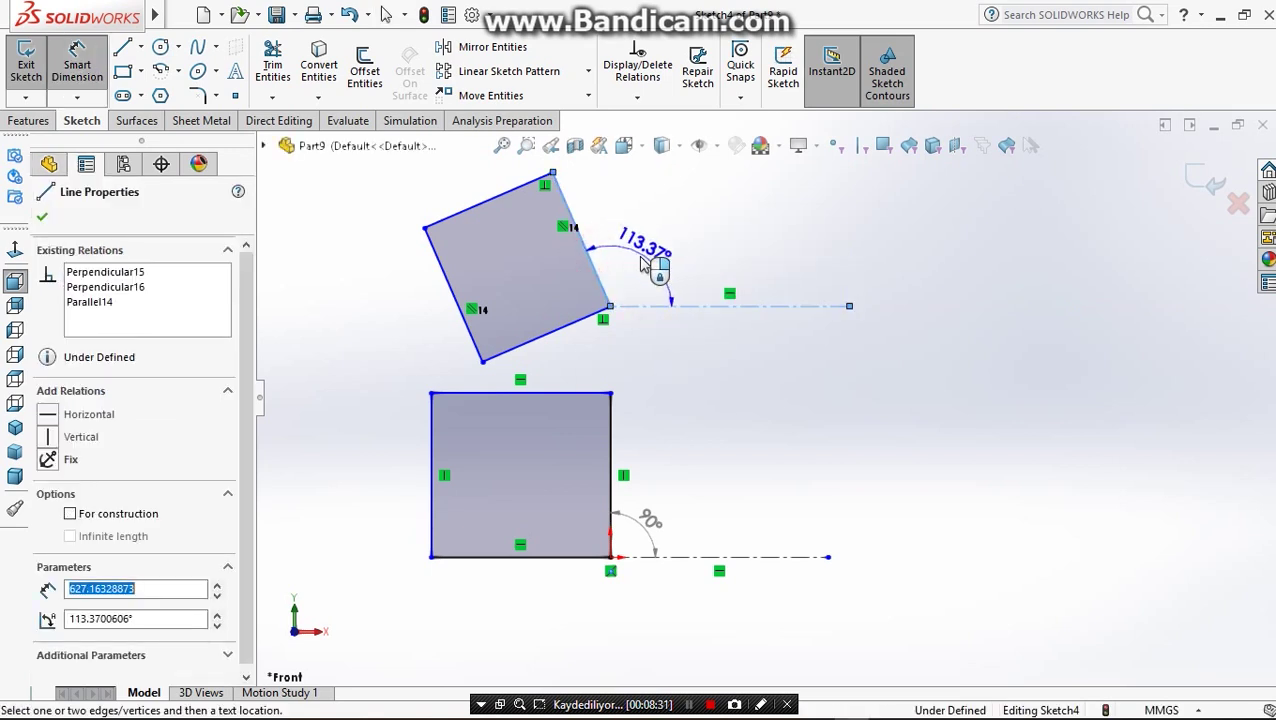
{"action": "left_click", "coordinate": [658, 298]}
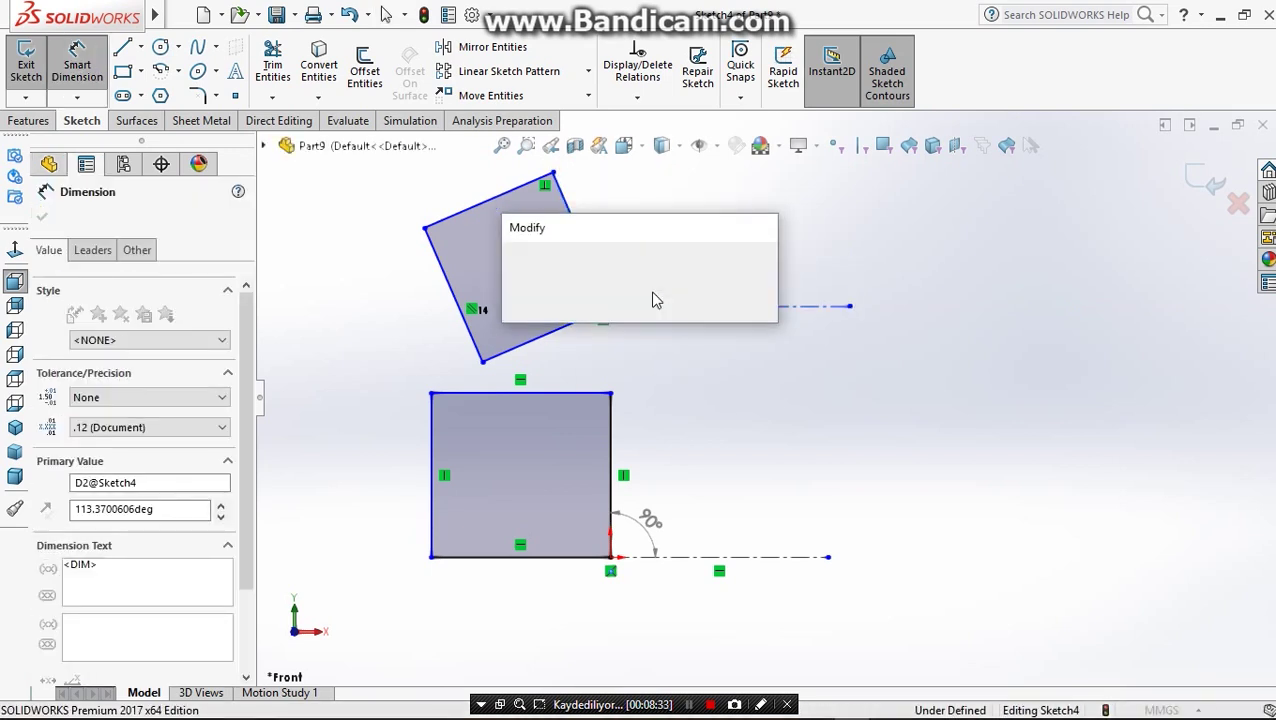
{"action": "type", "text": "90+15"}
{"action": "key", "text": "Return"}
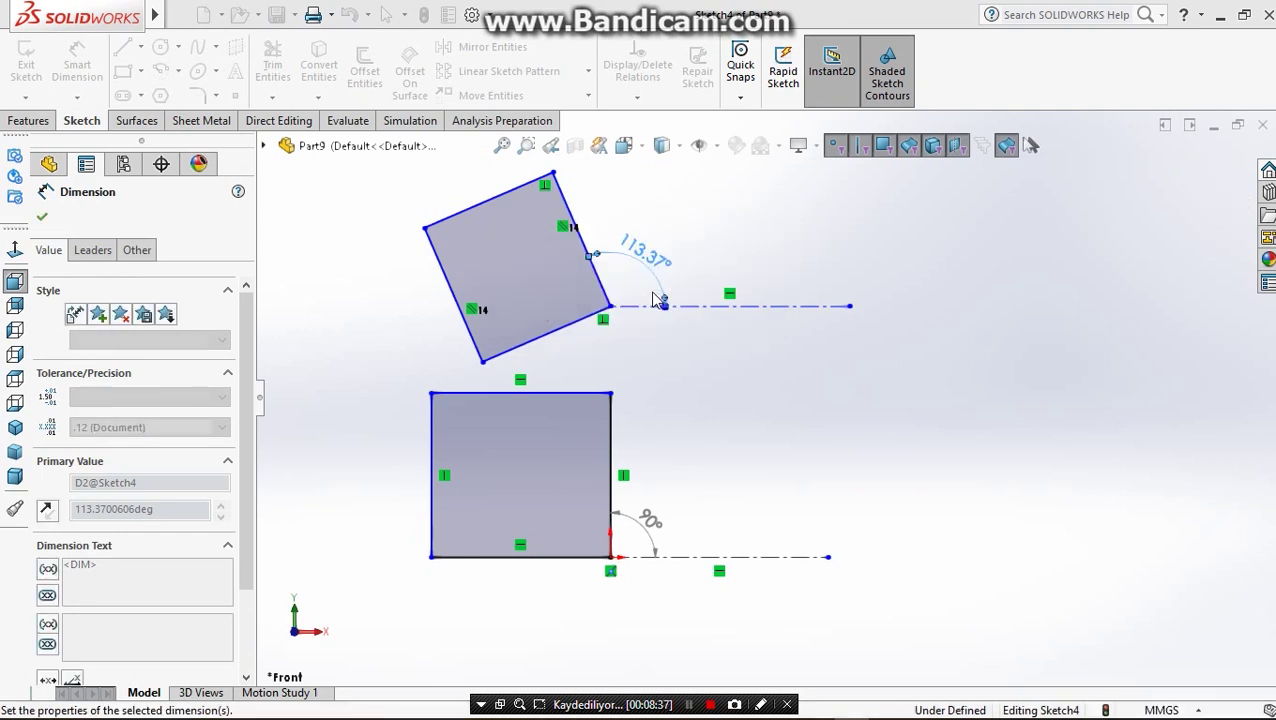
{"action": "key", "text": "Escape"}
{"action": "middle_click_drag", "start_coordinate": [731, 293], "coordinate": [758, 289], "text": "ctrl"}
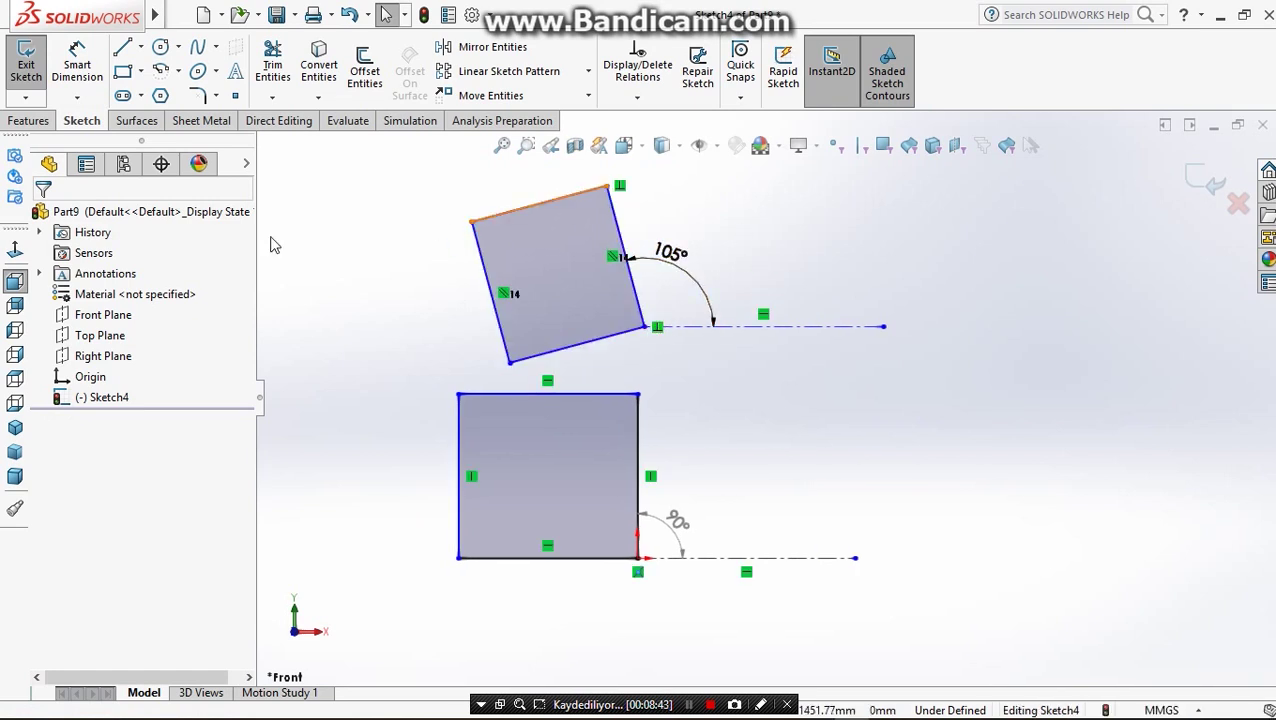
{"action": "left_click", "coordinate": [122, 71]}
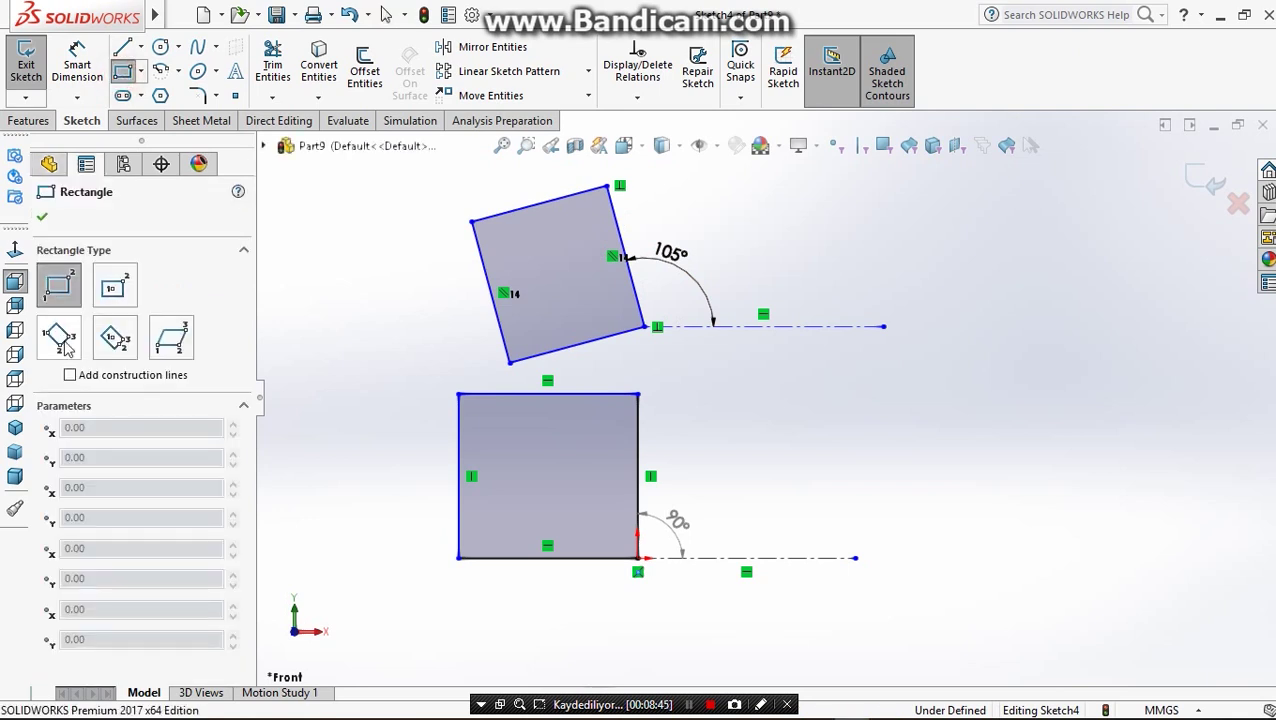
Stretch the 105° tilted rectangle taller by pulling its top edge upward
{"action": "left_click", "coordinate": [64, 341]}
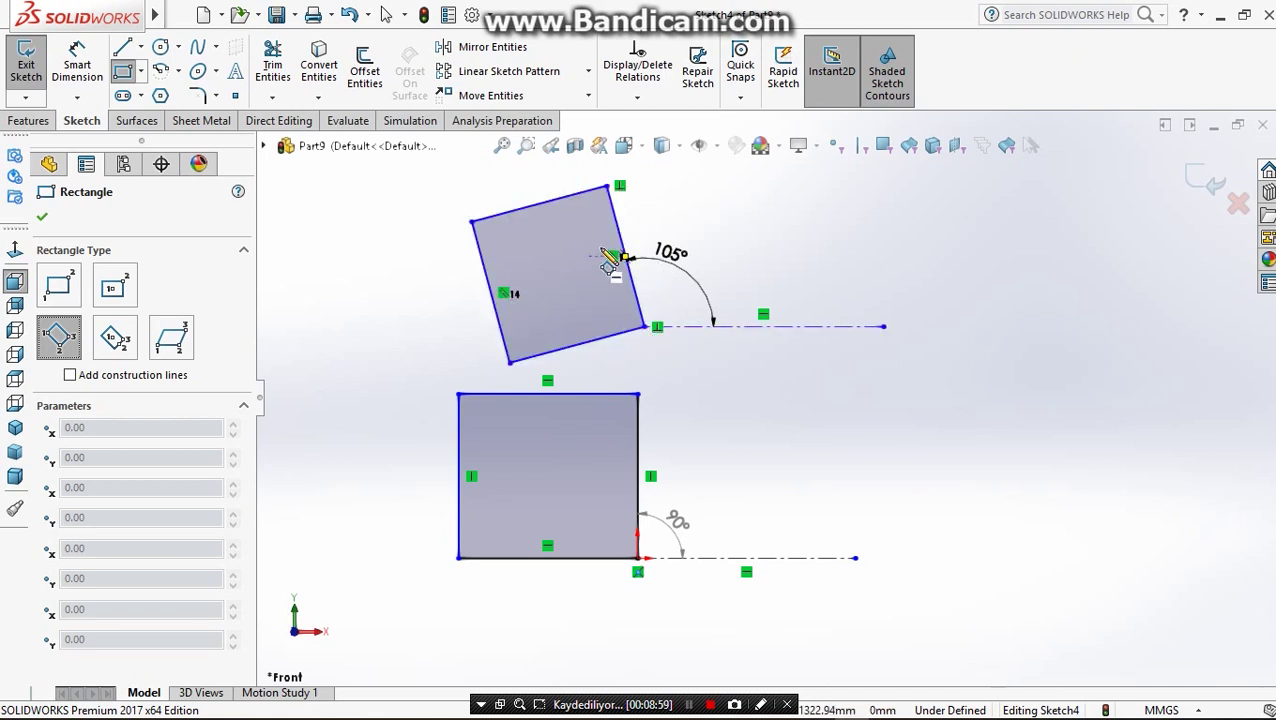
{"action": "scroll", "coordinate": [746, 330], "scroll_direction": "up", "scroll_amount": 1}
{"action": "middle_click_drag", "start_coordinate": [643, 280], "coordinate": [625, 287], "text": "ctrl"}
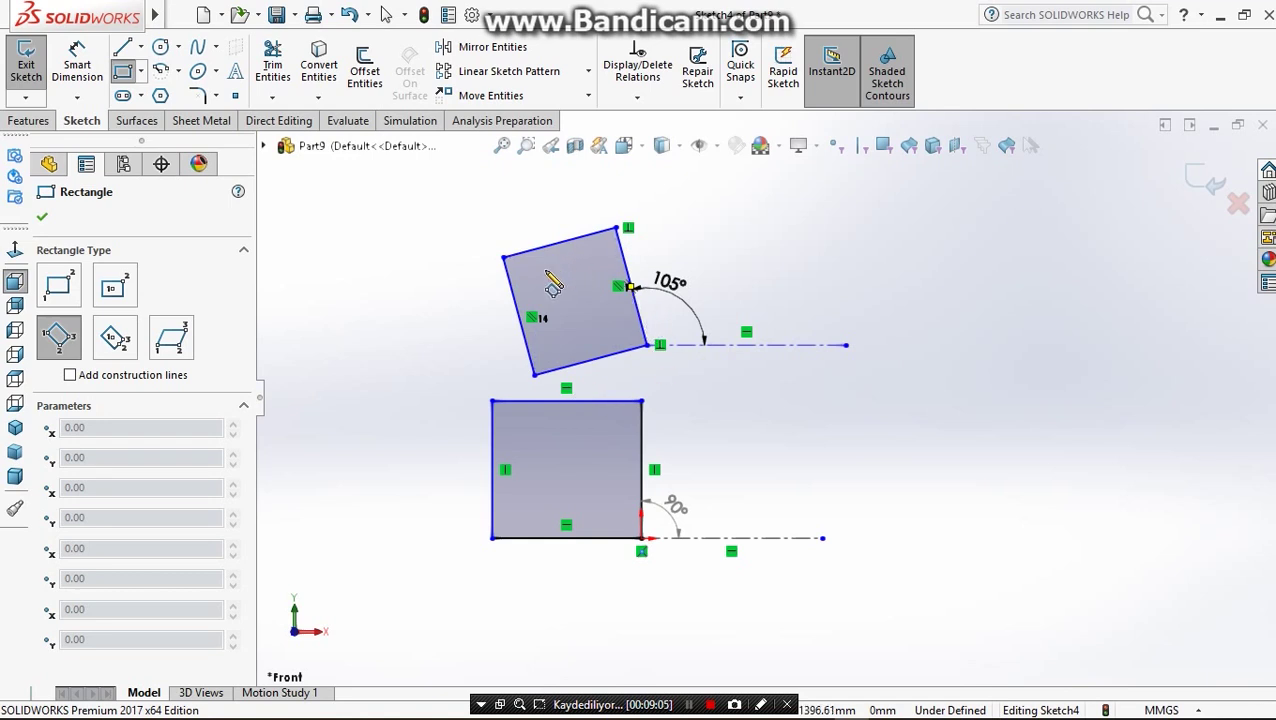
{"action": "key", "text": "Escape"}
{"action": "left_click_drag", "start_coordinate": [519, 252], "coordinate": [504, 183]}
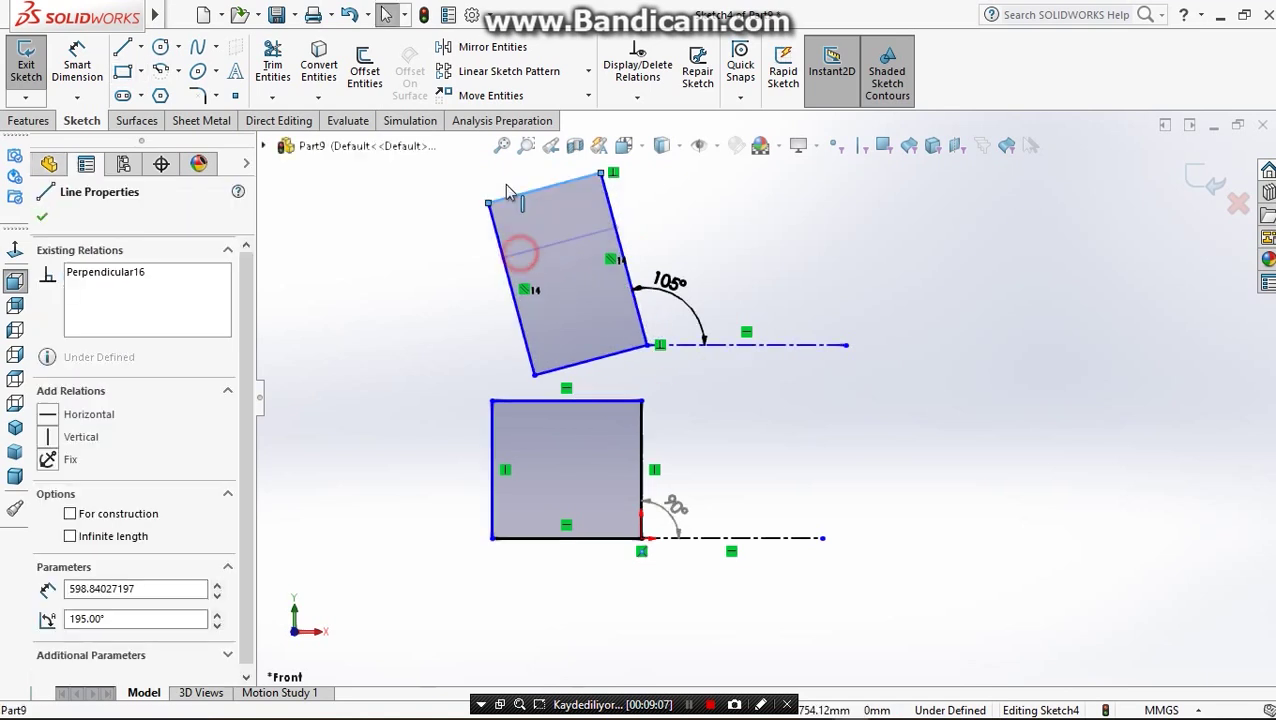
{"action": "left_click", "coordinate": [404, 270]}
{"action": "scroll", "coordinate": [688, 425], "scroll_direction": "up", "scroll_amount": 2}
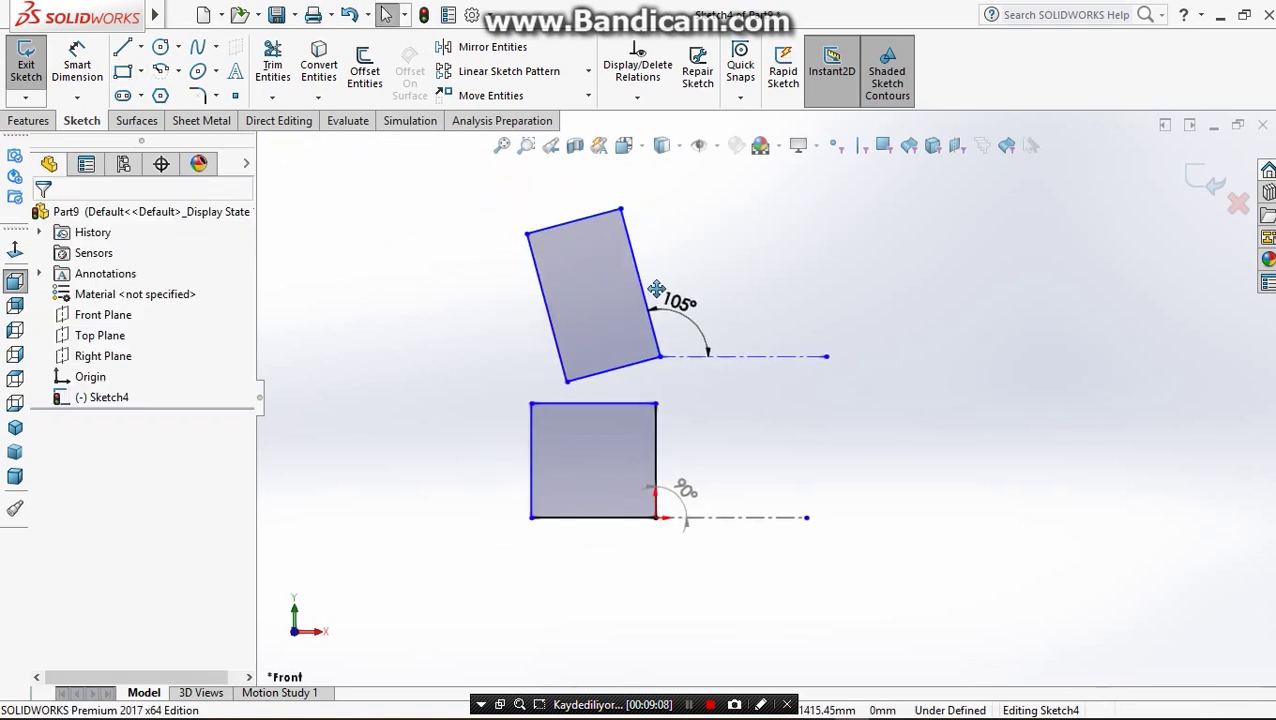
{"action": "left_click", "coordinate": [122, 71]}
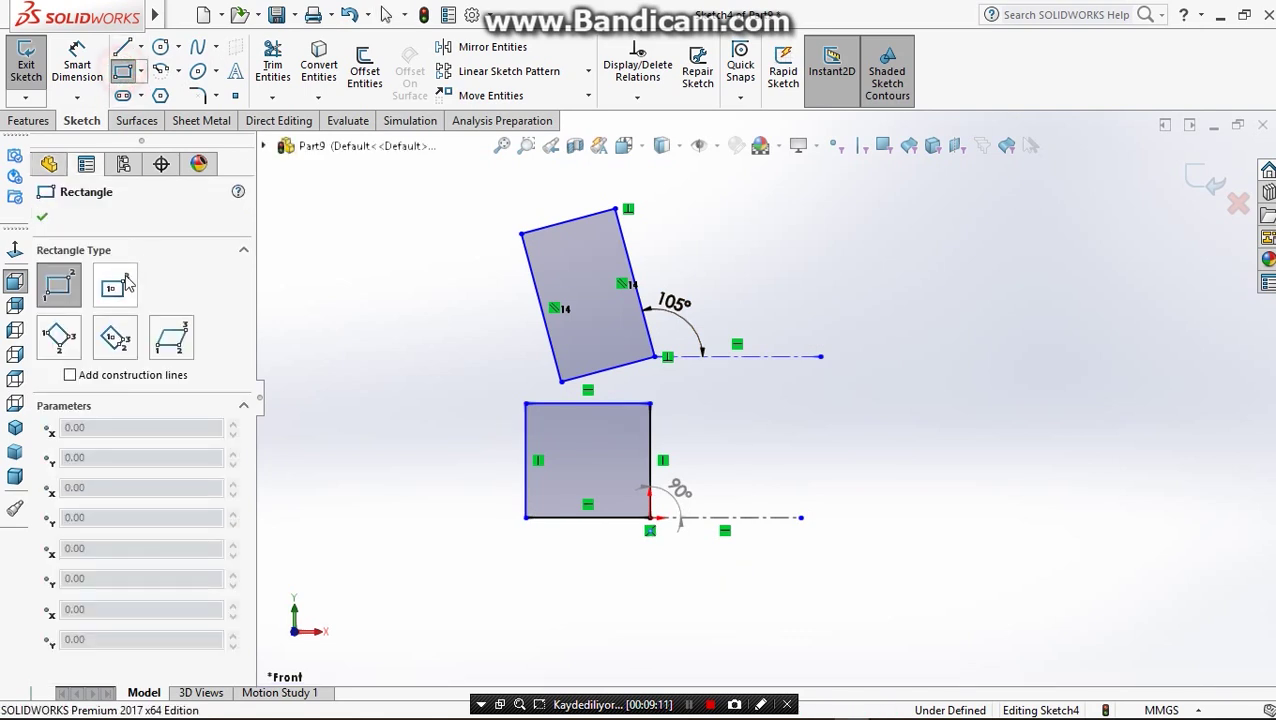
Draw a tilted 3 Point Center Rectangle with midpoint centerlines left of the 105° rectangle
{"action": "left_click", "coordinate": [115, 338]}
{"action": "middle_click_drag", "start_coordinate": [431, 300], "coordinate": [541, 318], "text": "ctrl"}
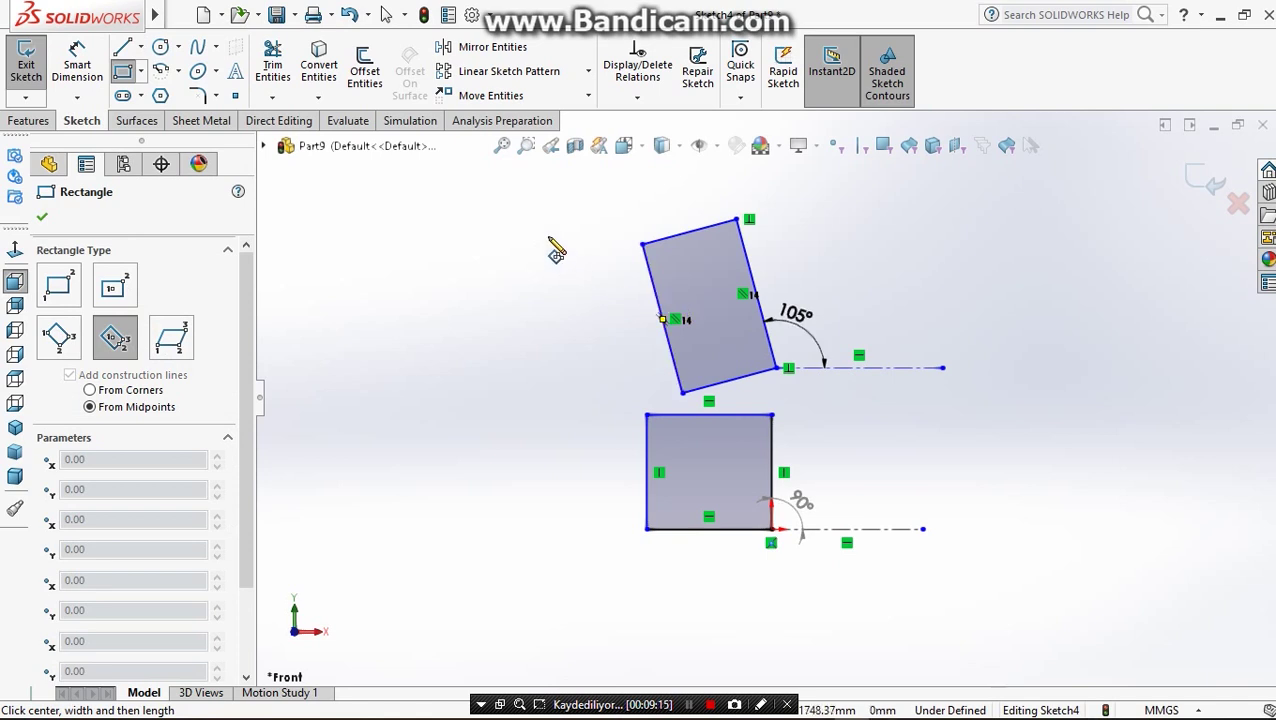
{"action": "left_click", "coordinate": [522, 338]}
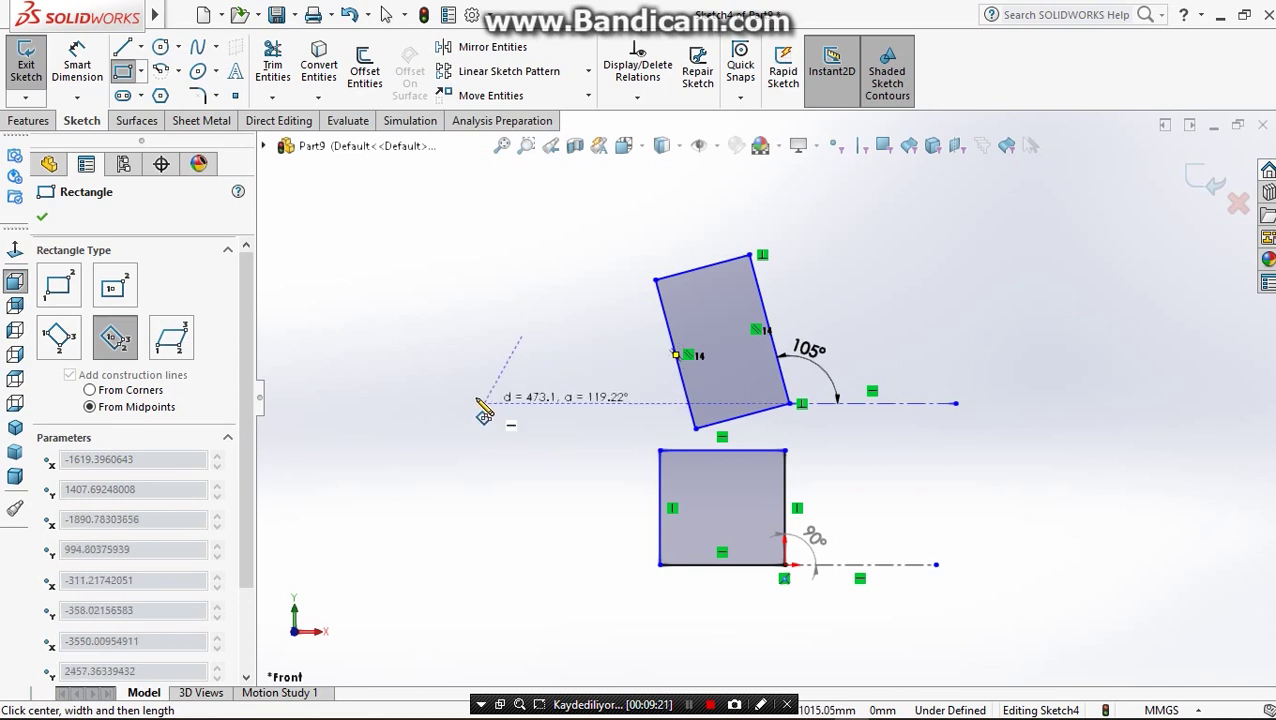
{"action": "left_click", "coordinate": [537, 391]}
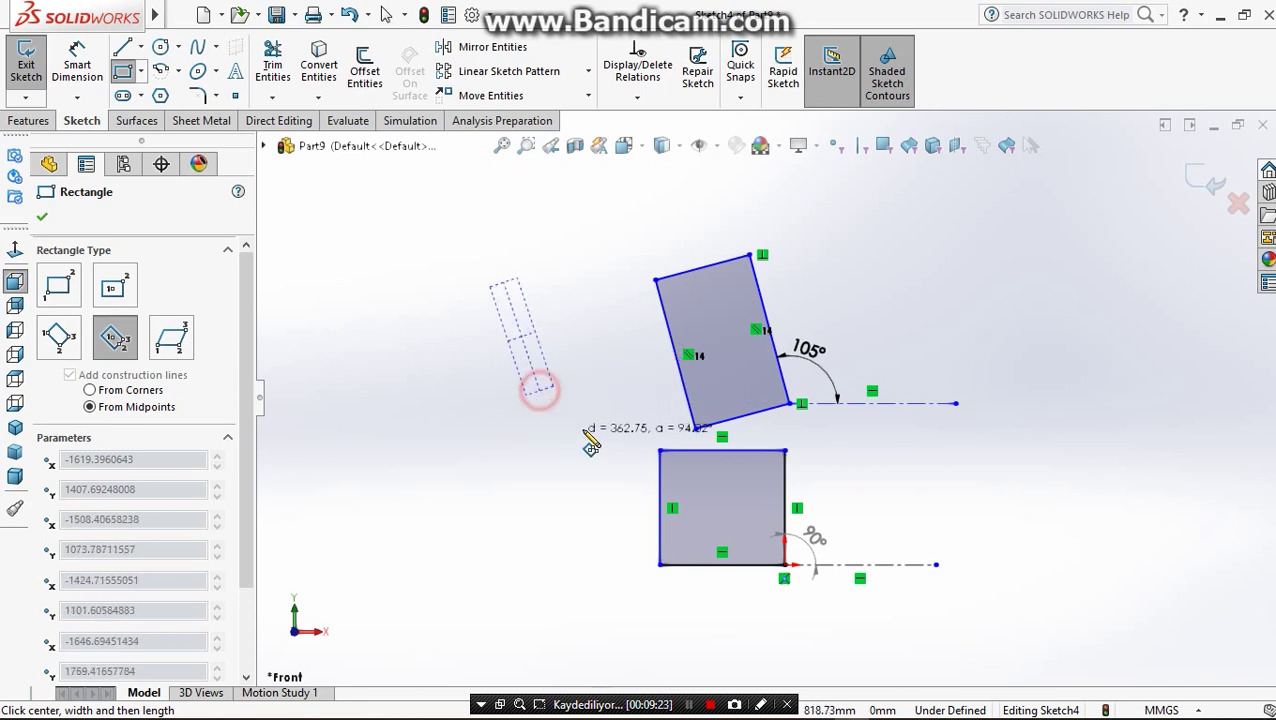
{"action": "left_click", "coordinate": [597, 251]}
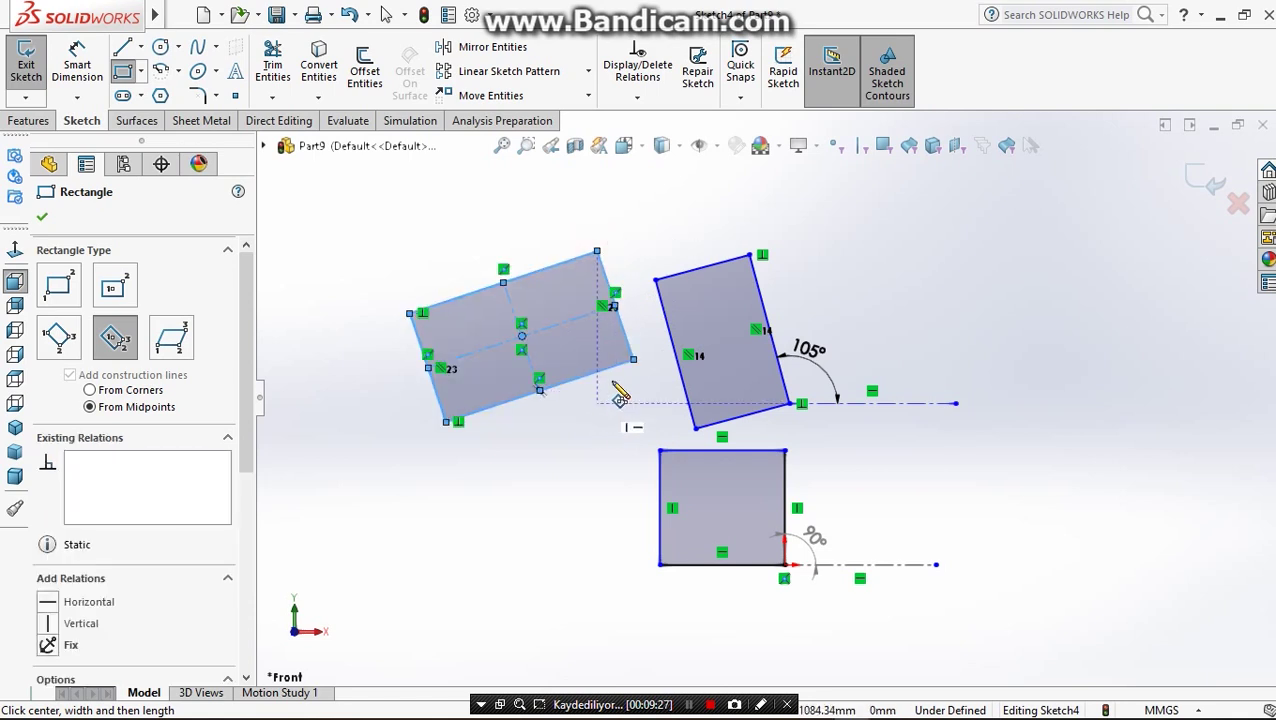
{"action": "key", "text": "Escape"}
{"action": "mouse_move", "coordinate": [633, 358]}
{"action": "left_mouse_down"}
{"action": "mouse_move", "coordinate": [627, 287]}
{"action": "mouse_move", "coordinate": [641, 340]}
{"action": "left_mouse_up"}
{"action": "middle_click_drag", "start_coordinate": [590, 329], "coordinate": [515, 319], "text": "ctrl"}
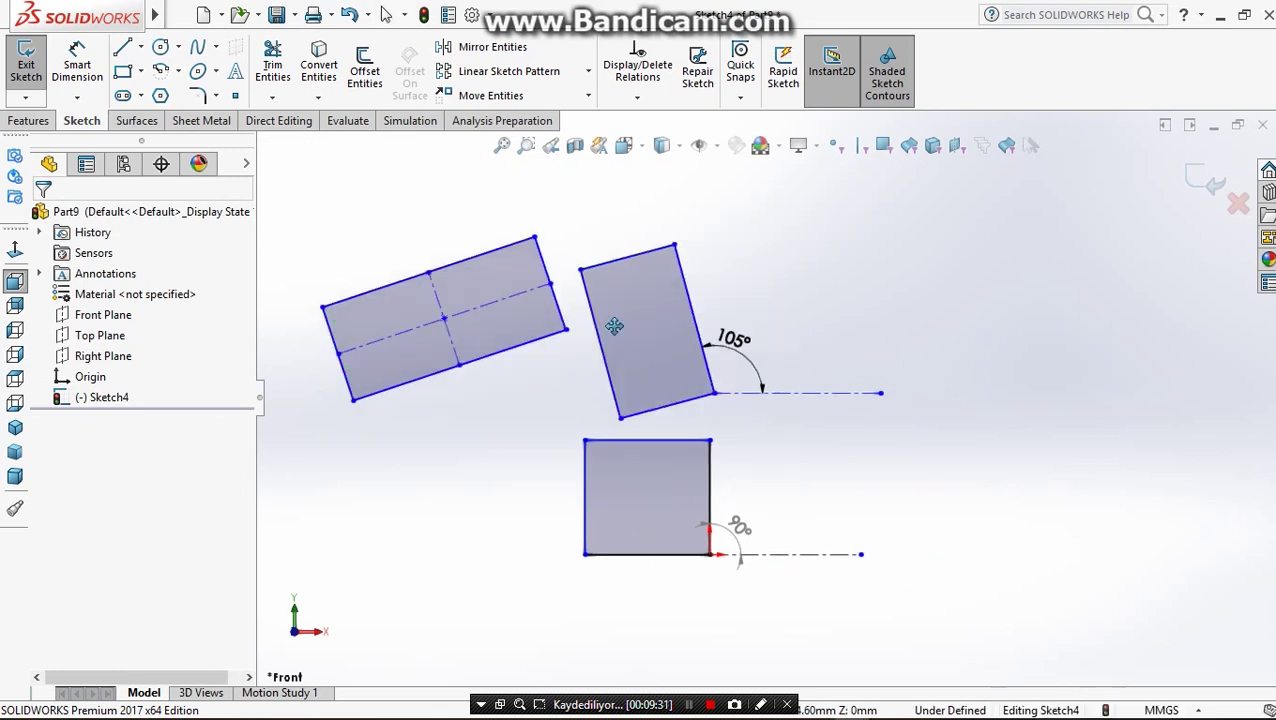
{"action": "left_click", "coordinate": [143, 71]}
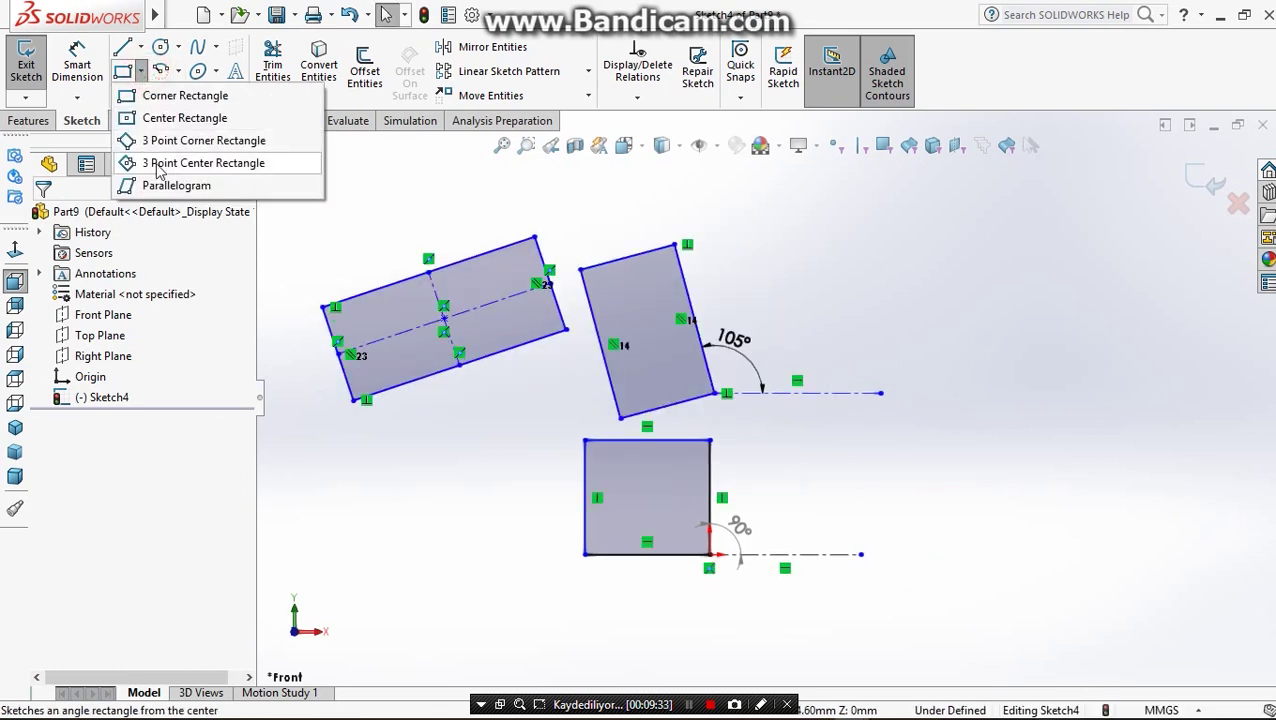
Draw a centre rectangle below-left of the 90° square and reshape it wider than tall
{"action": "left_click", "coordinate": [160, 118]}
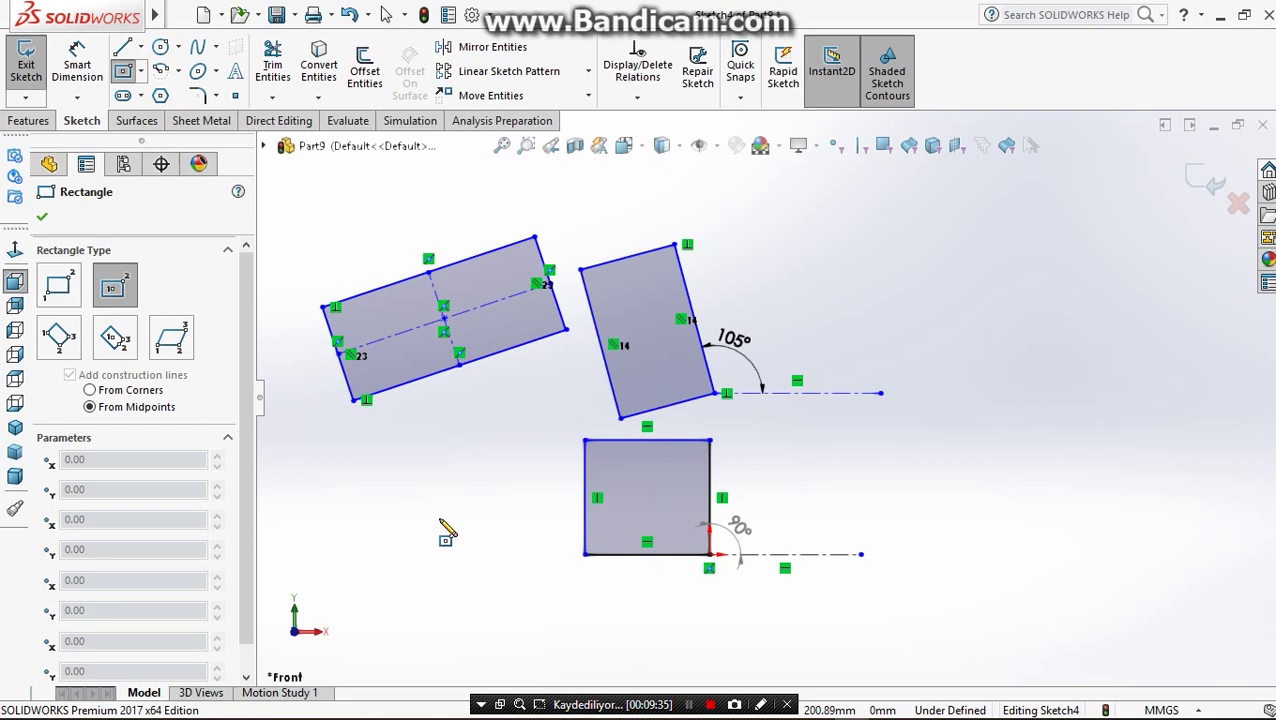
{"action": "left_click", "coordinate": [428, 502]}
{"action": "left_click", "coordinate": [348, 580]}
{"action": "key", "text": "Escape"}
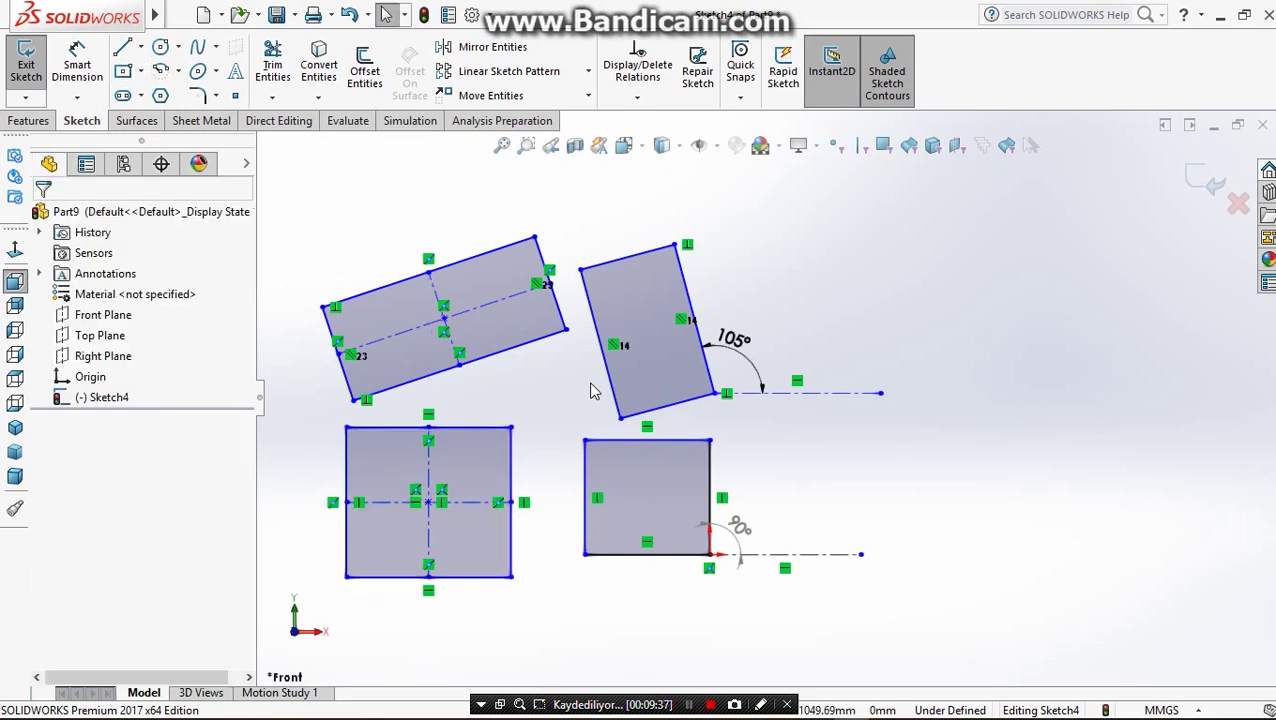
{"action": "middle_click_drag", "start_coordinate": [595, 387], "coordinate": [652, 322], "text": "ctrl"}
{"action": "scroll", "coordinate": [652, 320], "scroll_direction": "down", "scroll_amount": 2}
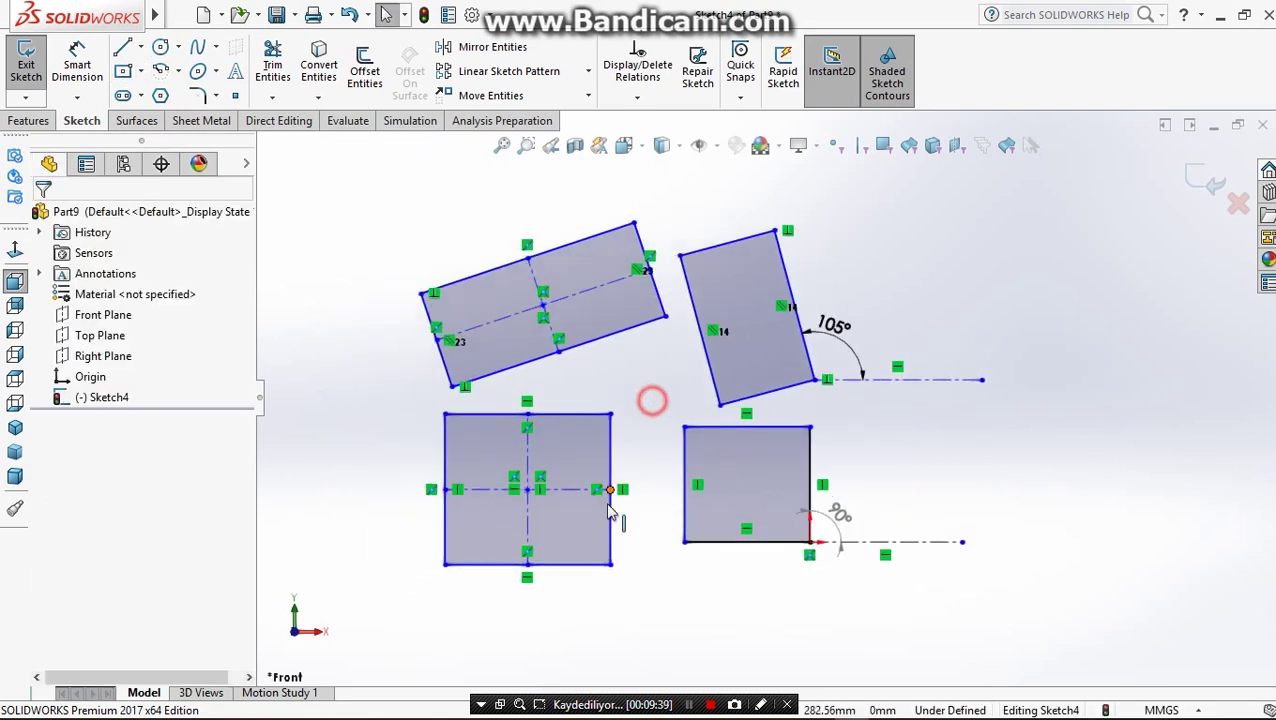
{"action": "left_click", "coordinate": [584, 563]}
{"action": "left_click", "coordinate": [573, 584]}
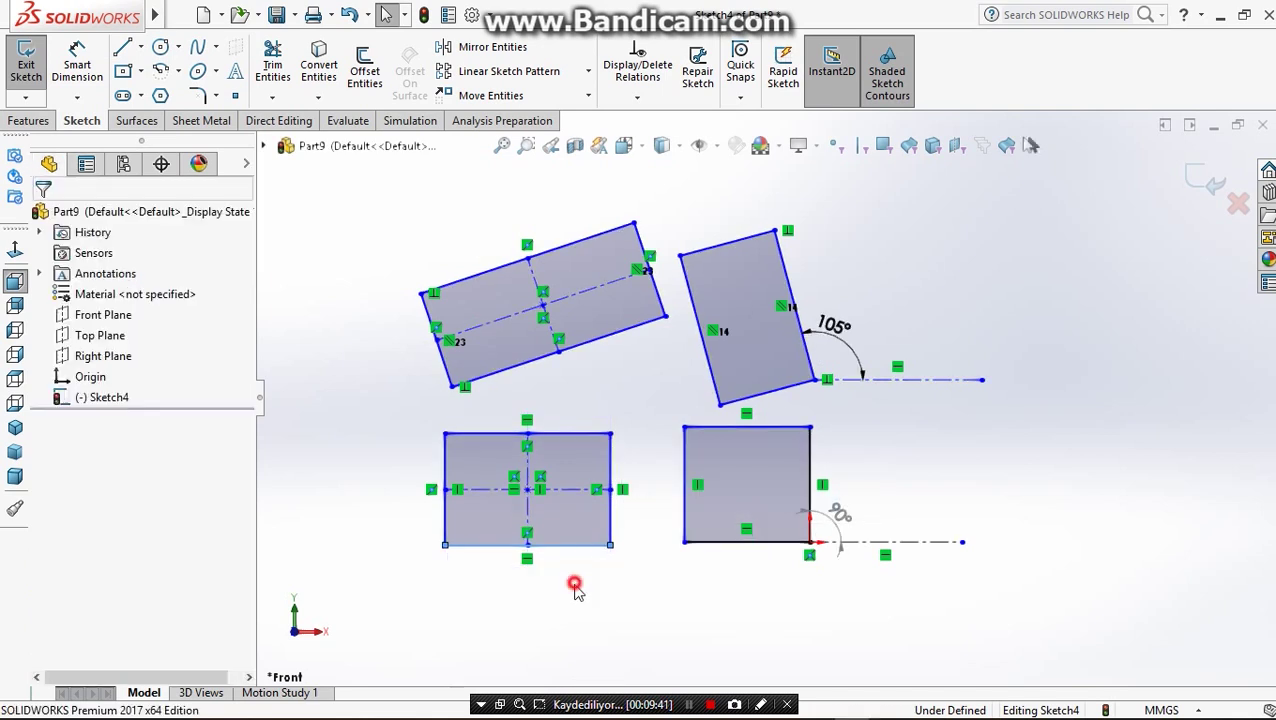
{"action": "scroll", "coordinate": [573, 584], "scroll_direction": "up", "scroll_amount": 2}
{"action": "scroll", "coordinate": [578, 446], "scroll_direction": "down", "scroll_amount": 2}
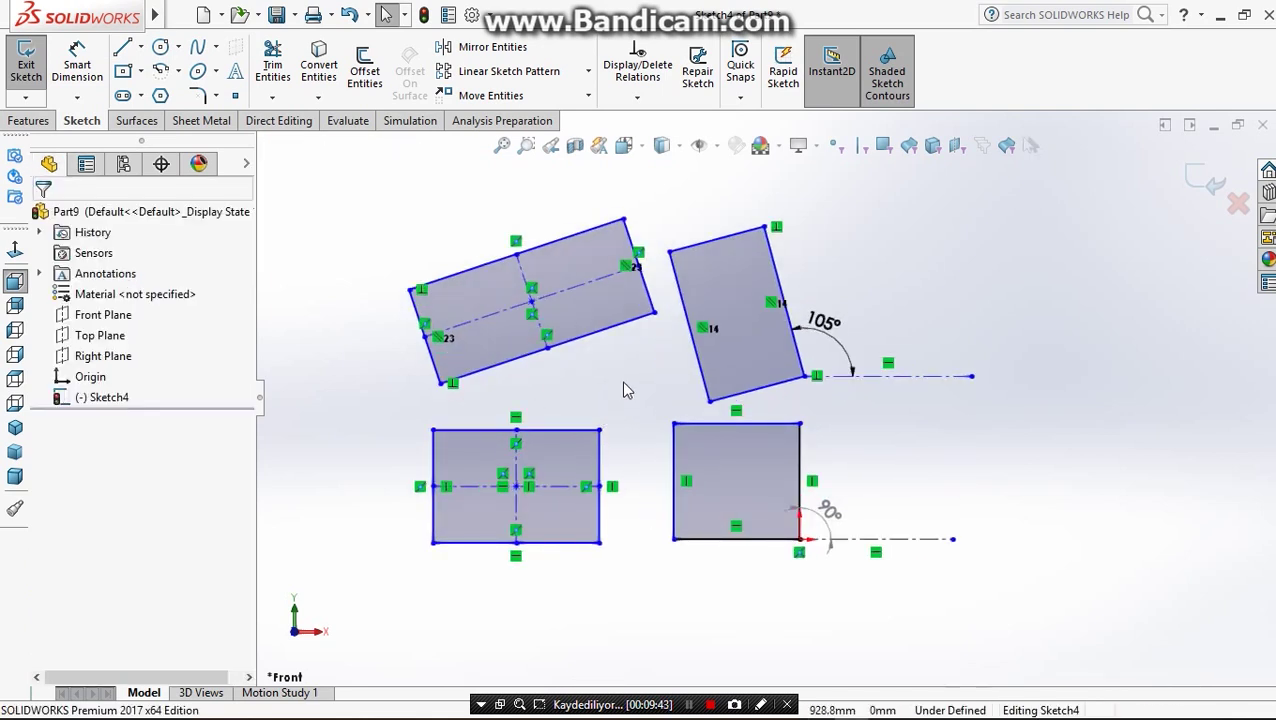
{"action": "scroll", "coordinate": [623, 385], "scroll_direction": "down", "scroll_amount": 2}
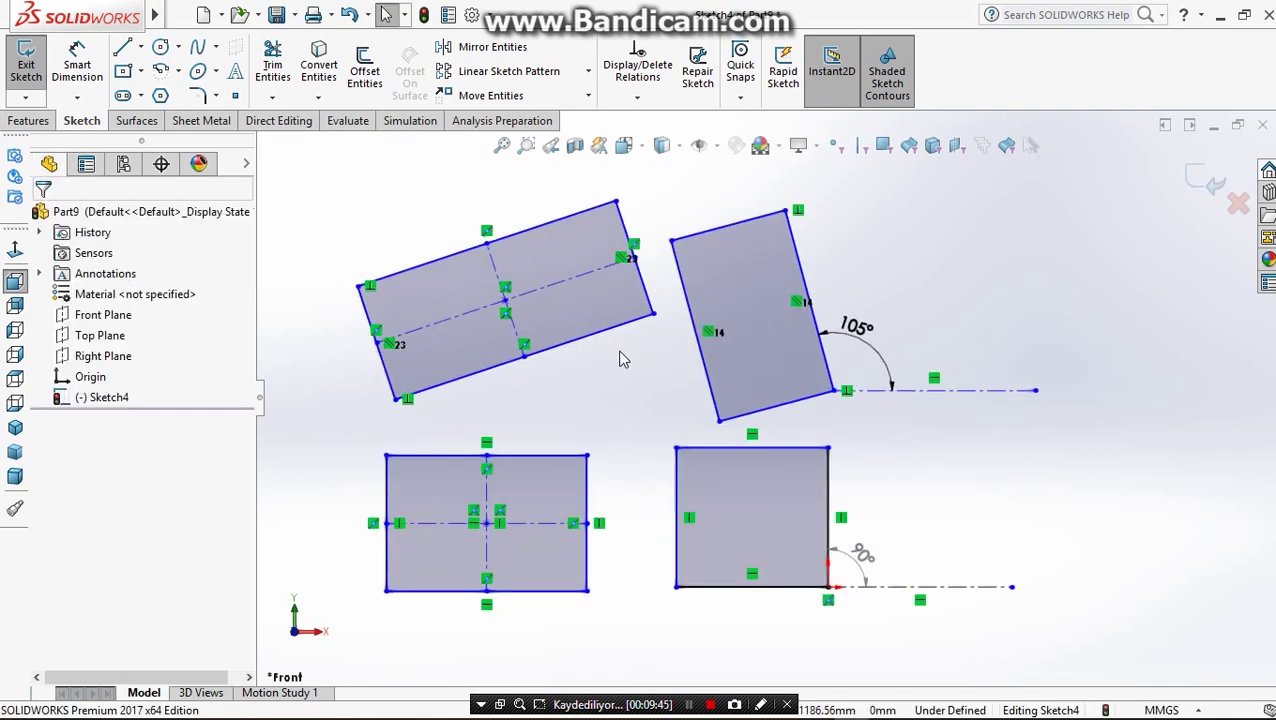
Shrink the lower-left centre rectangle from its top edge and top-right corner, keeping it centred
{"action": "left_click", "coordinate": [533, 522]}
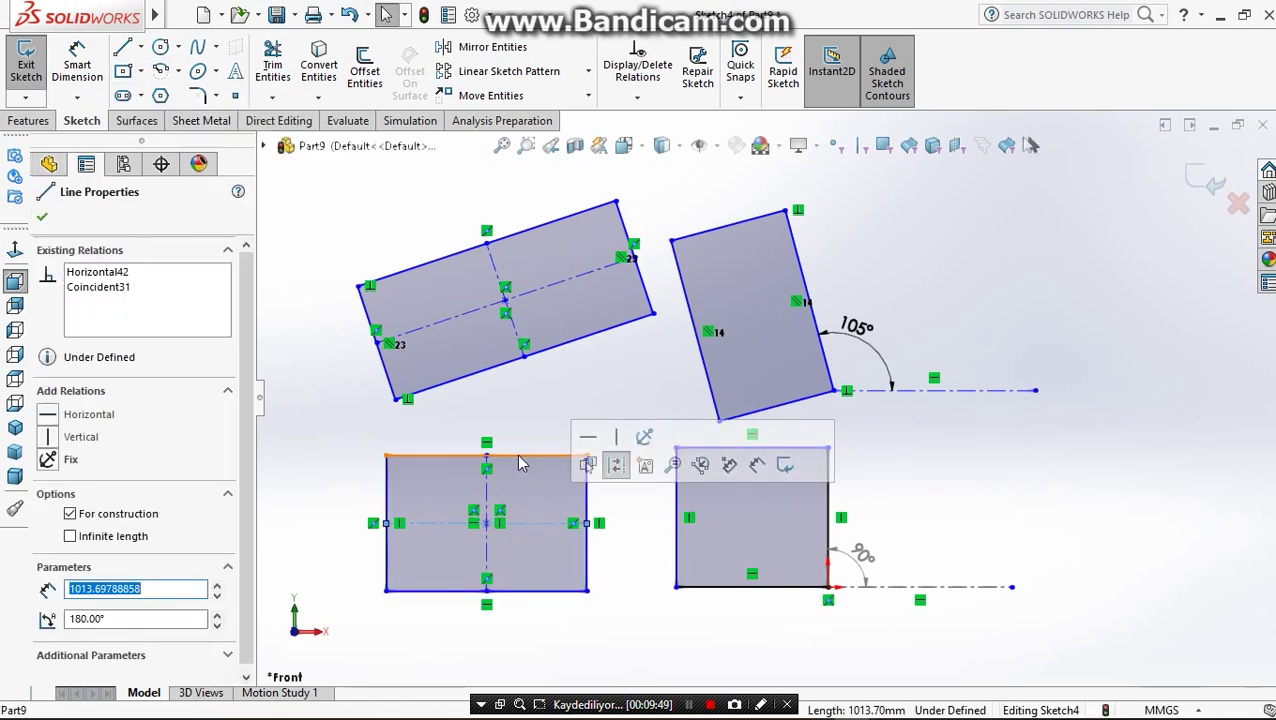
{"action": "left_click_drag", "start_coordinate": [521, 456], "coordinate": [525, 462]}
{"action": "left_click", "coordinate": [632, 585]}
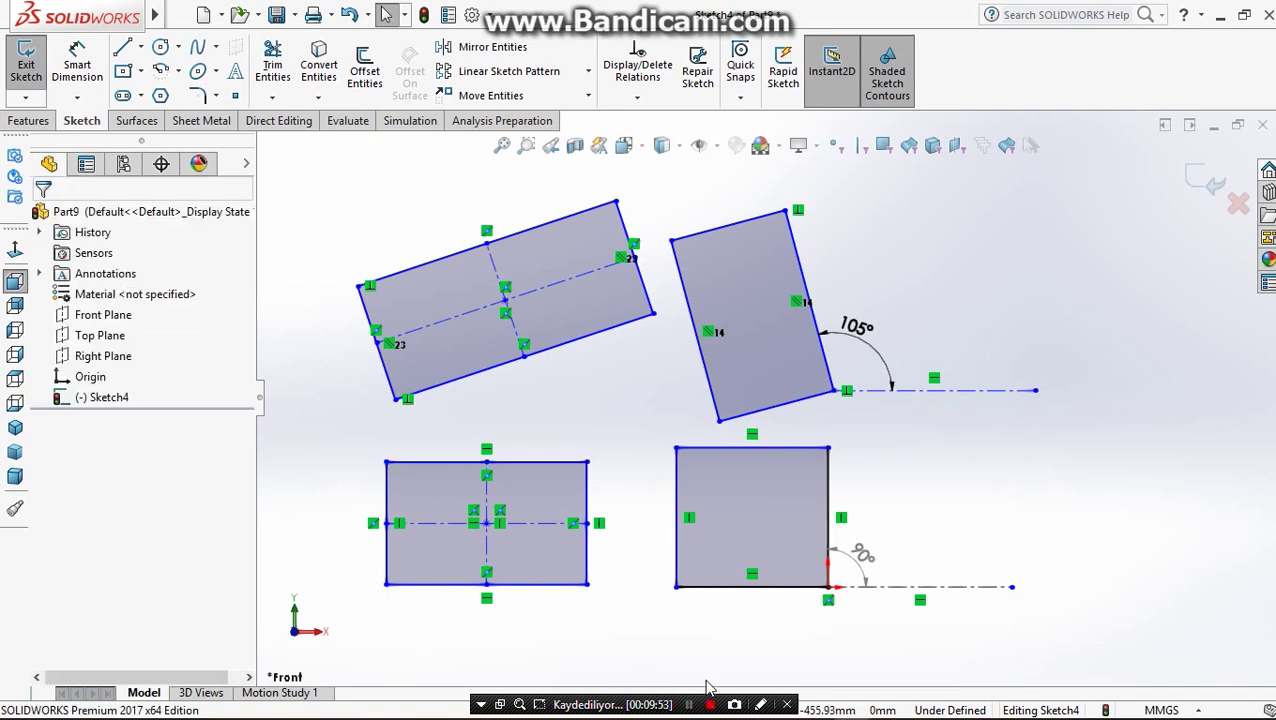
{"action": "left_click", "coordinate": [666, 662]}
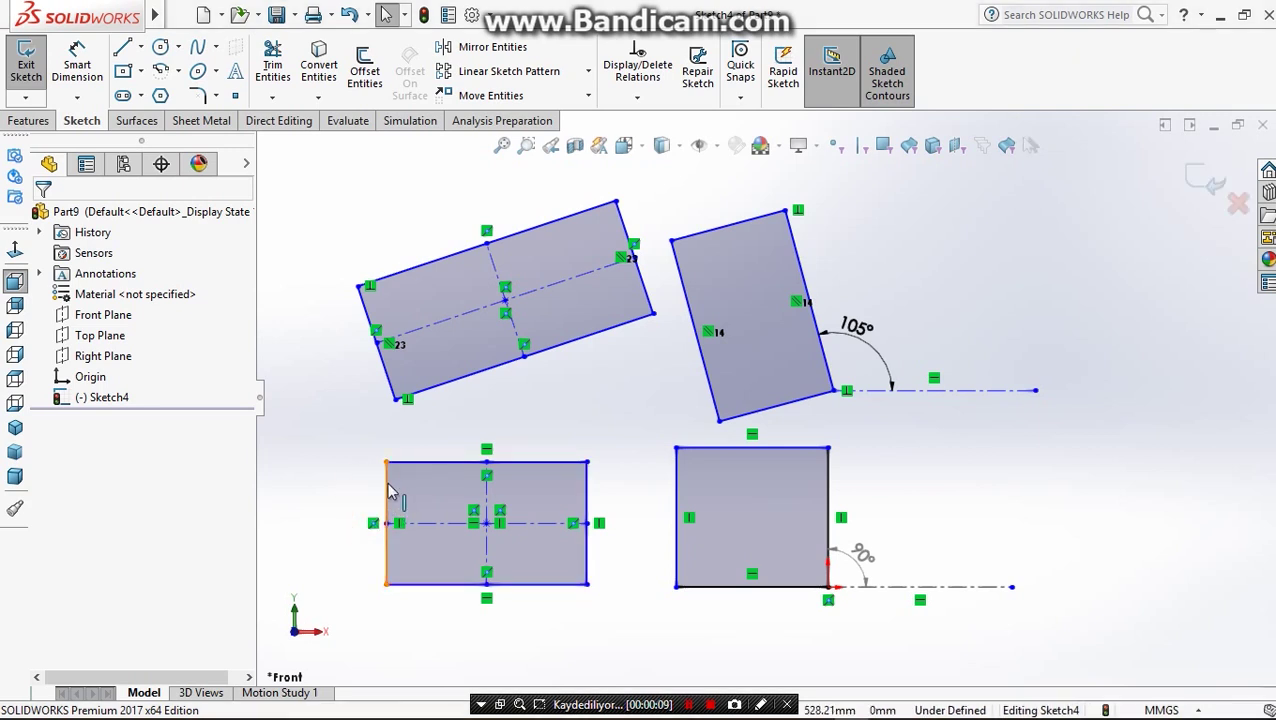
{"action": "left_click", "coordinate": [389, 490]}
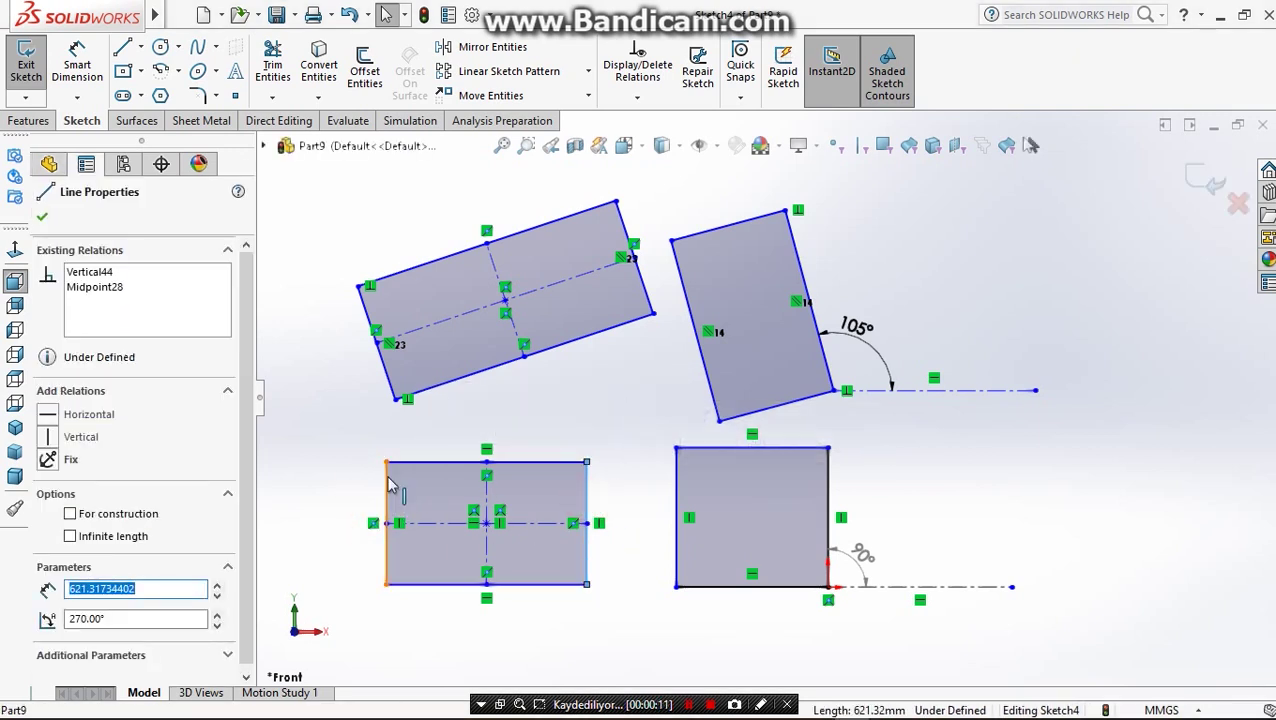
{"action": "left_click", "coordinate": [587, 478], "text": "ctrl"}
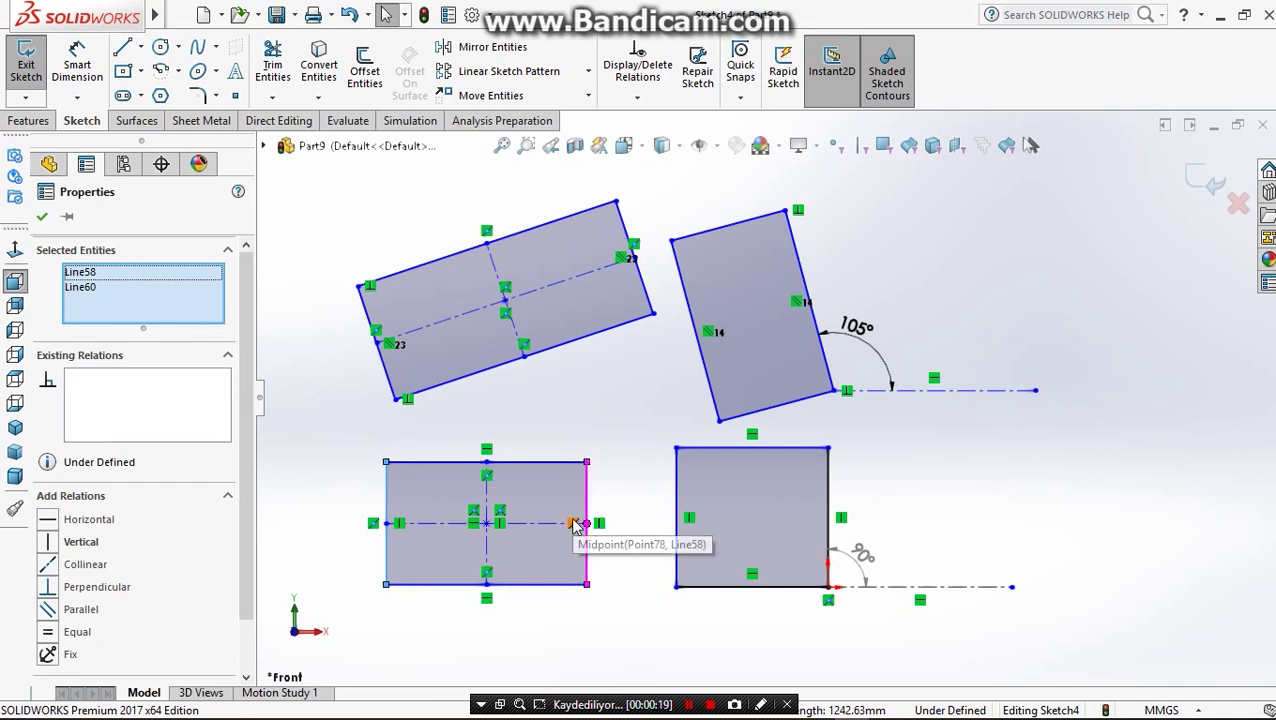
{"action": "left_click", "coordinate": [534, 524]}
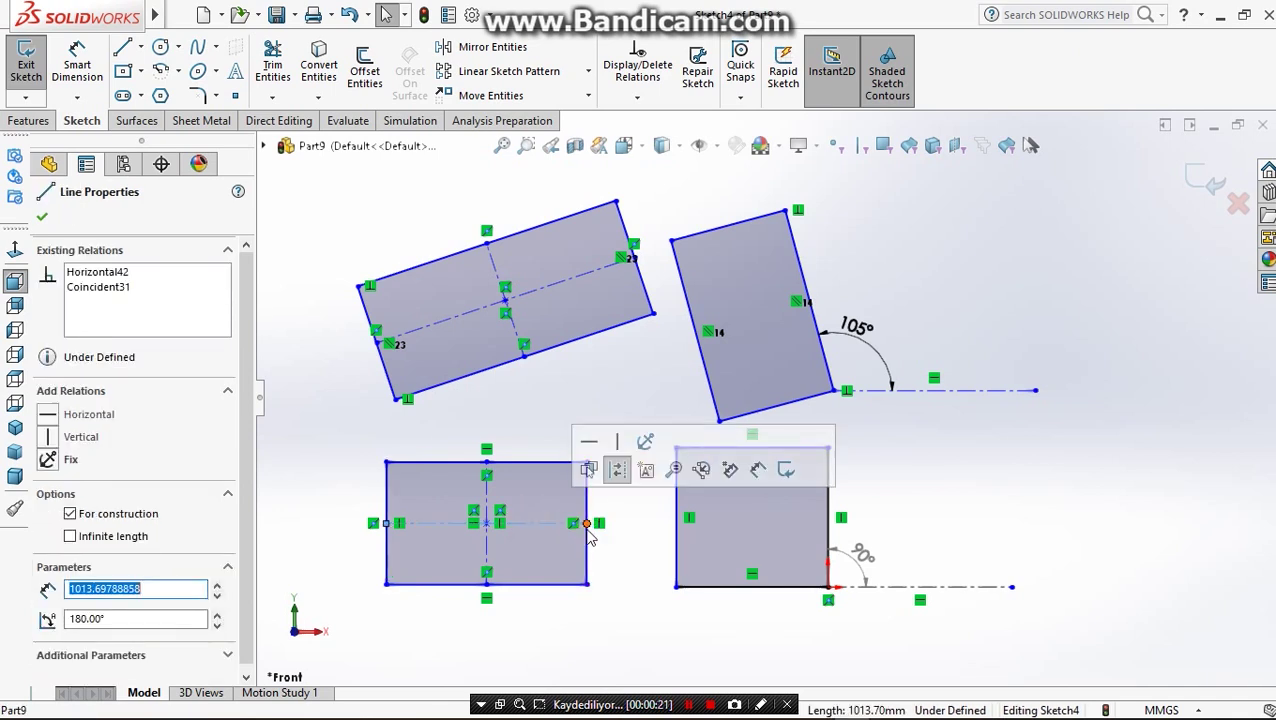
{"action": "left_click", "coordinate": [354, 514]}
{"action": "left_click", "coordinate": [586, 463]}
{"action": "left_click_drag", "start_coordinate": [586, 463], "coordinate": [581, 463]}
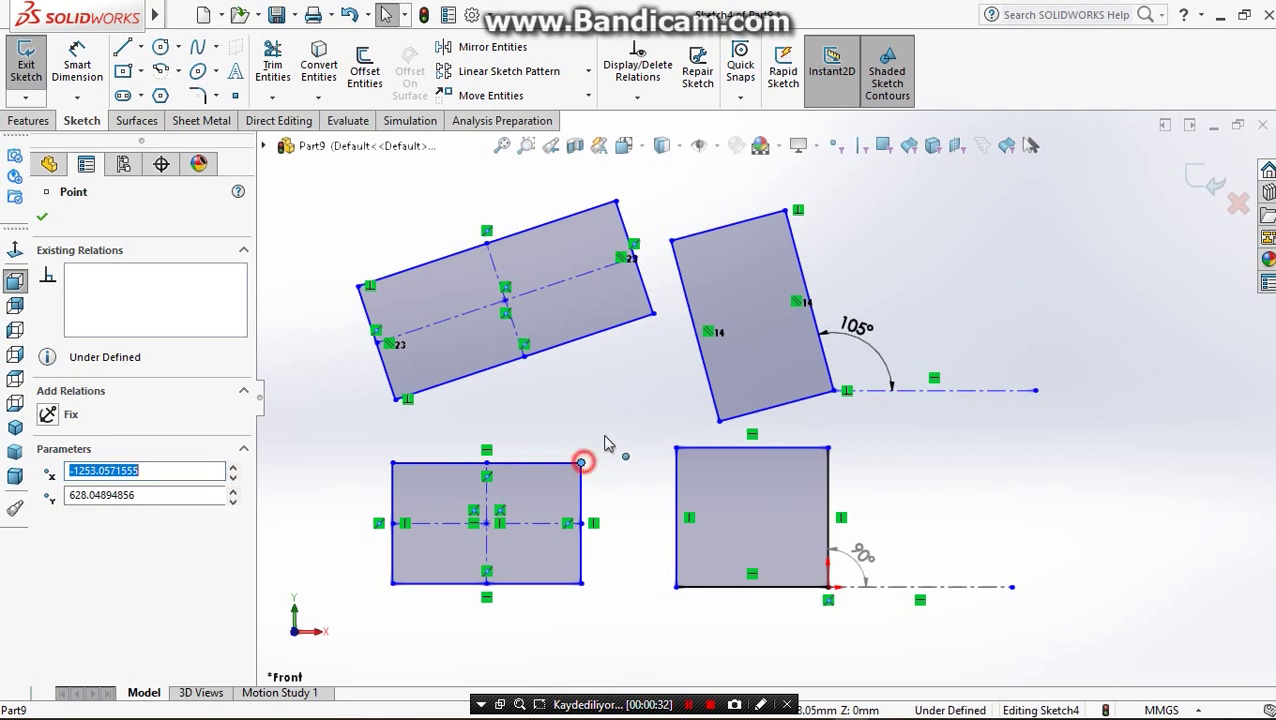
{"action": "left_click_drag", "start_coordinate": [583, 464], "coordinate": [575, 468]}
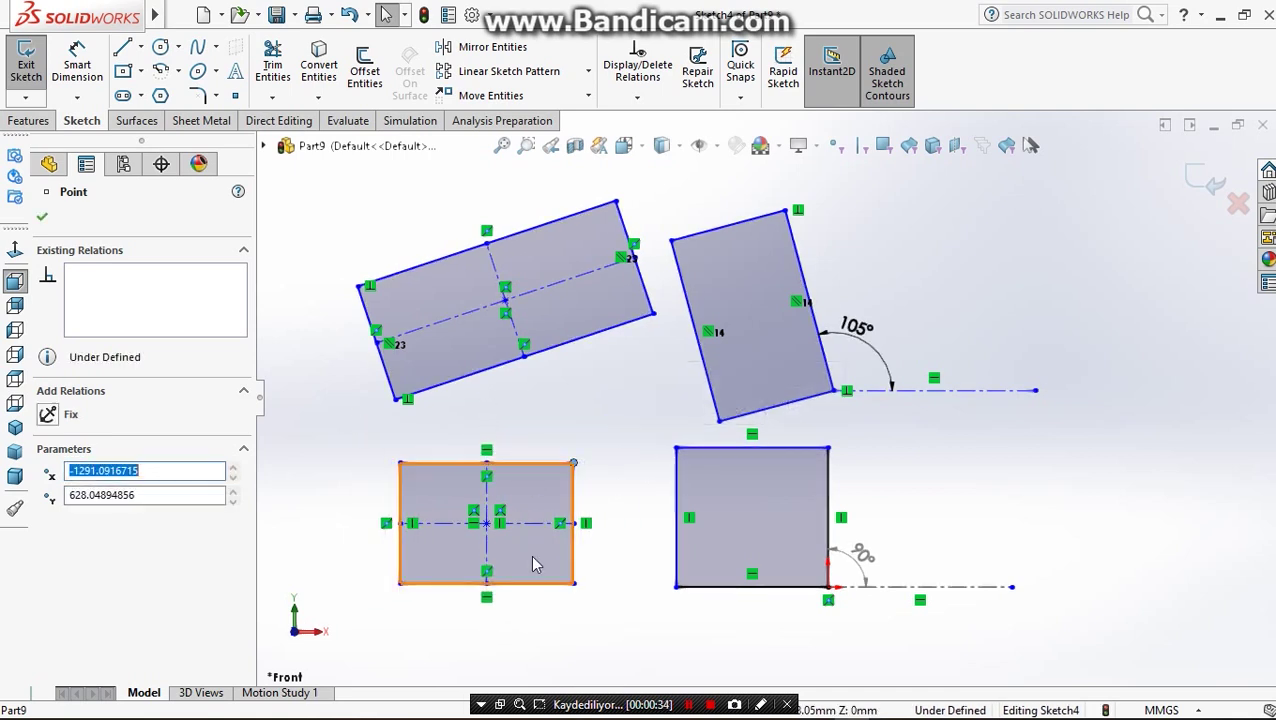
{"action": "left_click", "coordinate": [590, 622]}
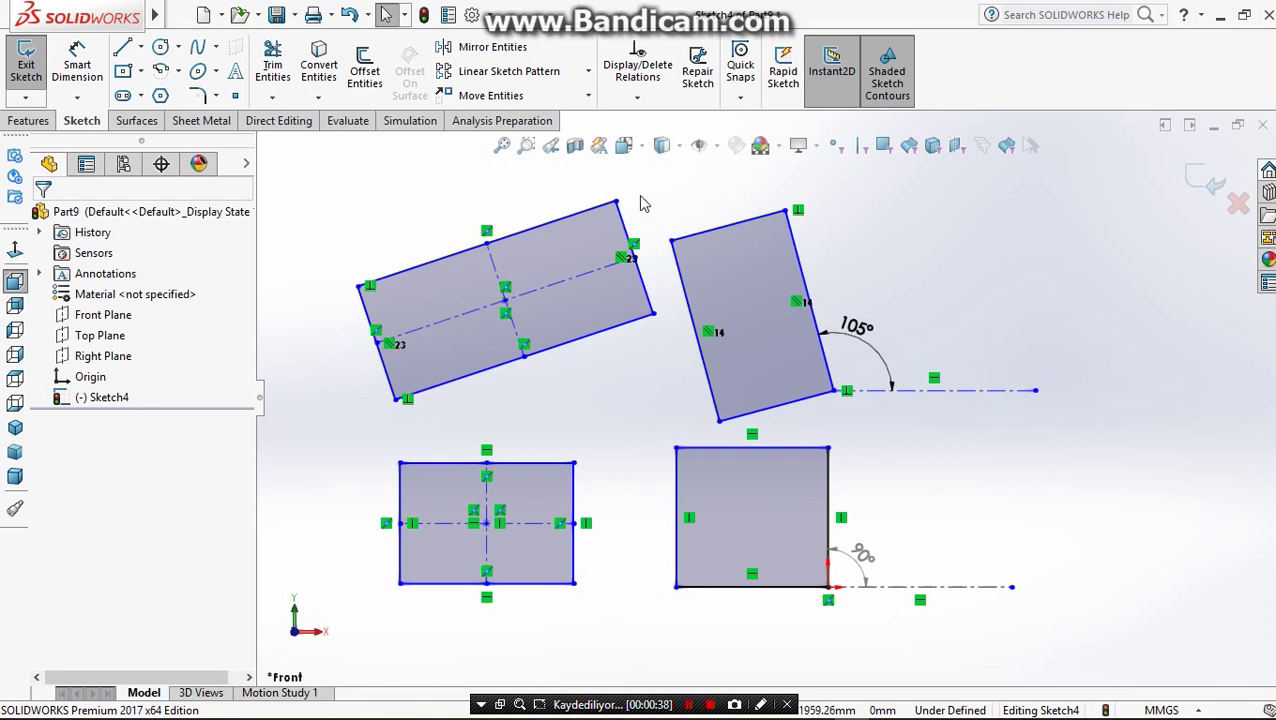
Square up the tilted centre rectangle from its corner, then rotate it slightly by its top-edge midpoint
{"action": "left_click_drag", "start_coordinate": [616, 204], "coordinate": [559, 211]}
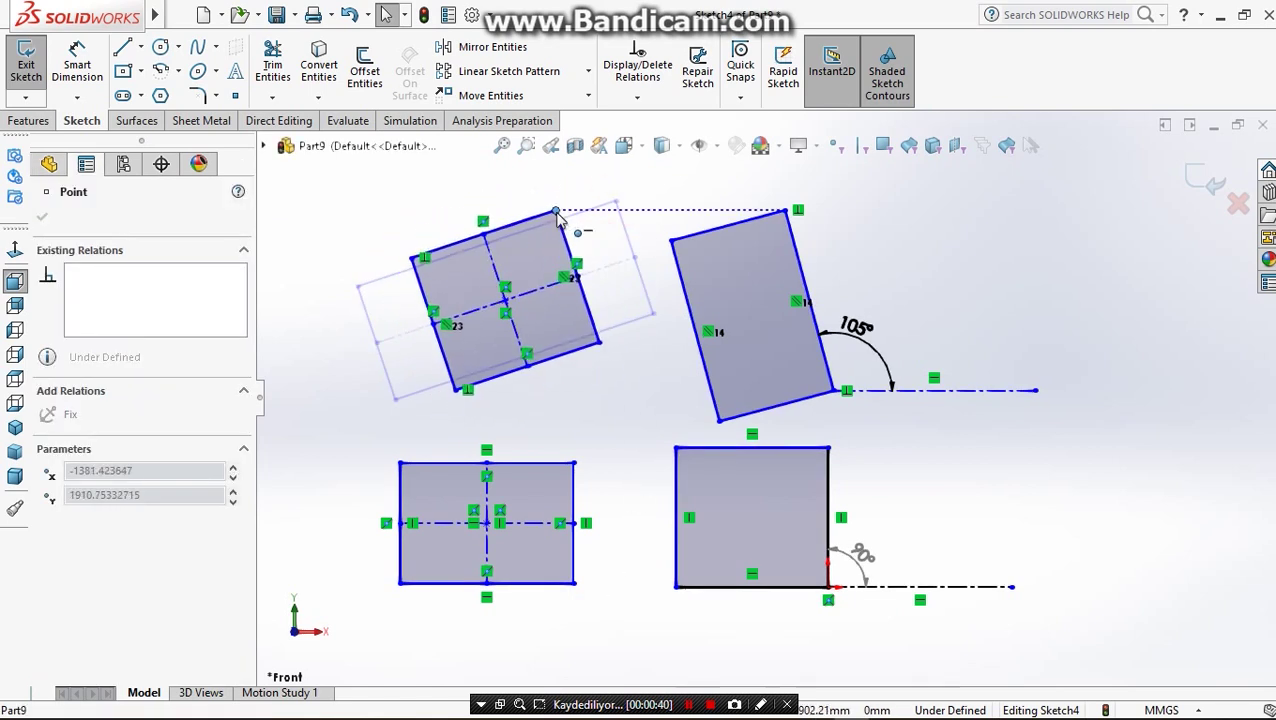
{"action": "left_click", "coordinate": [535, 303]}
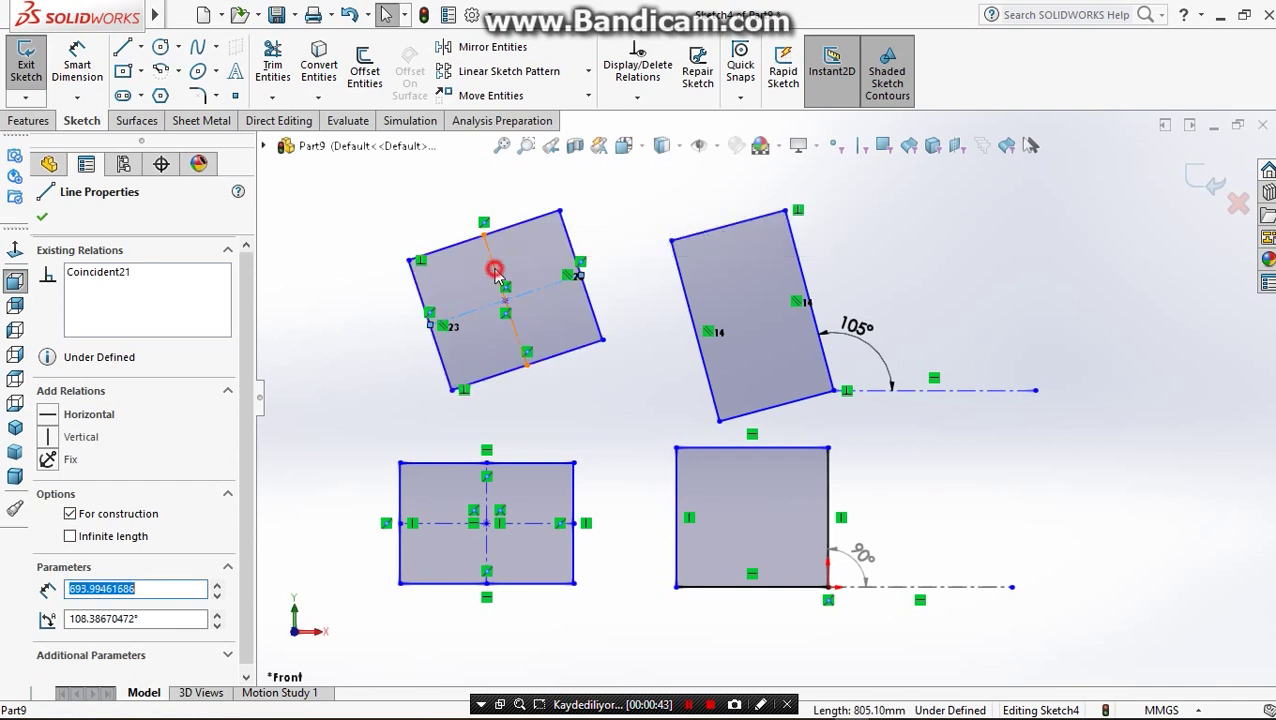
{"action": "left_click", "coordinate": [590, 388]}
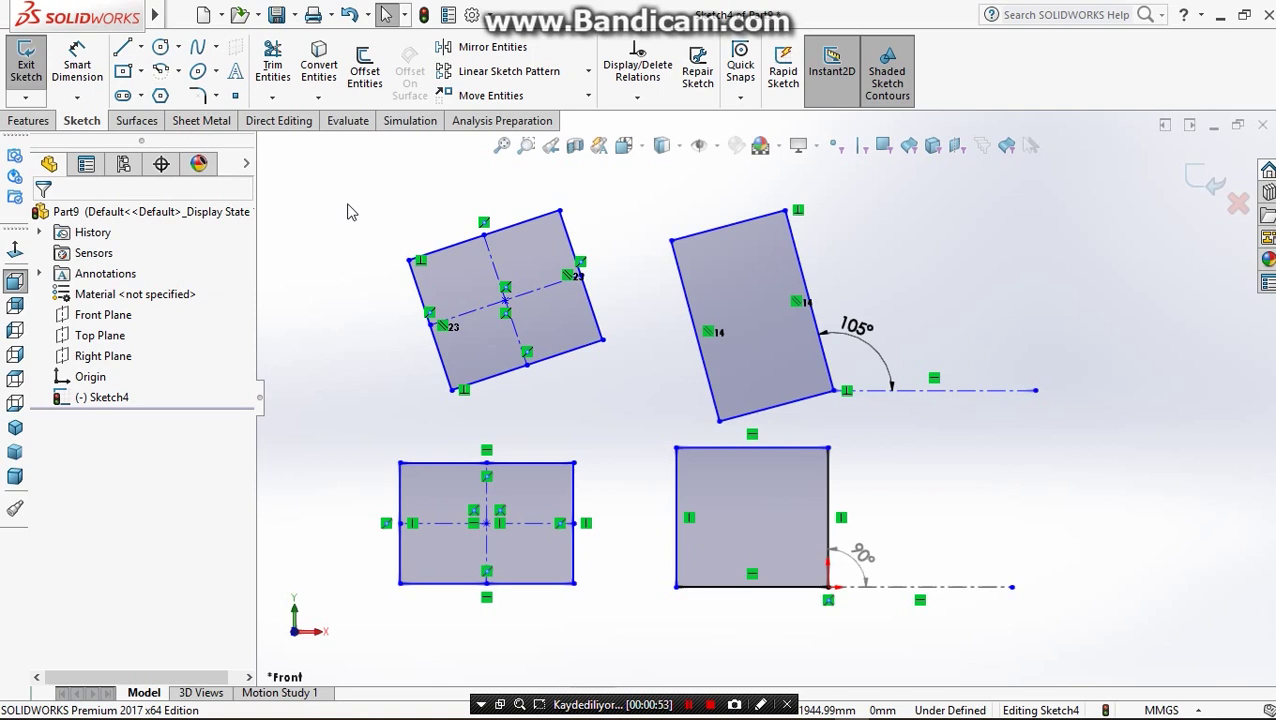
{"action": "left_click_drag", "start_coordinate": [484, 221], "coordinate": [487, 240]}
{"action": "left_click", "coordinate": [385, 312]}
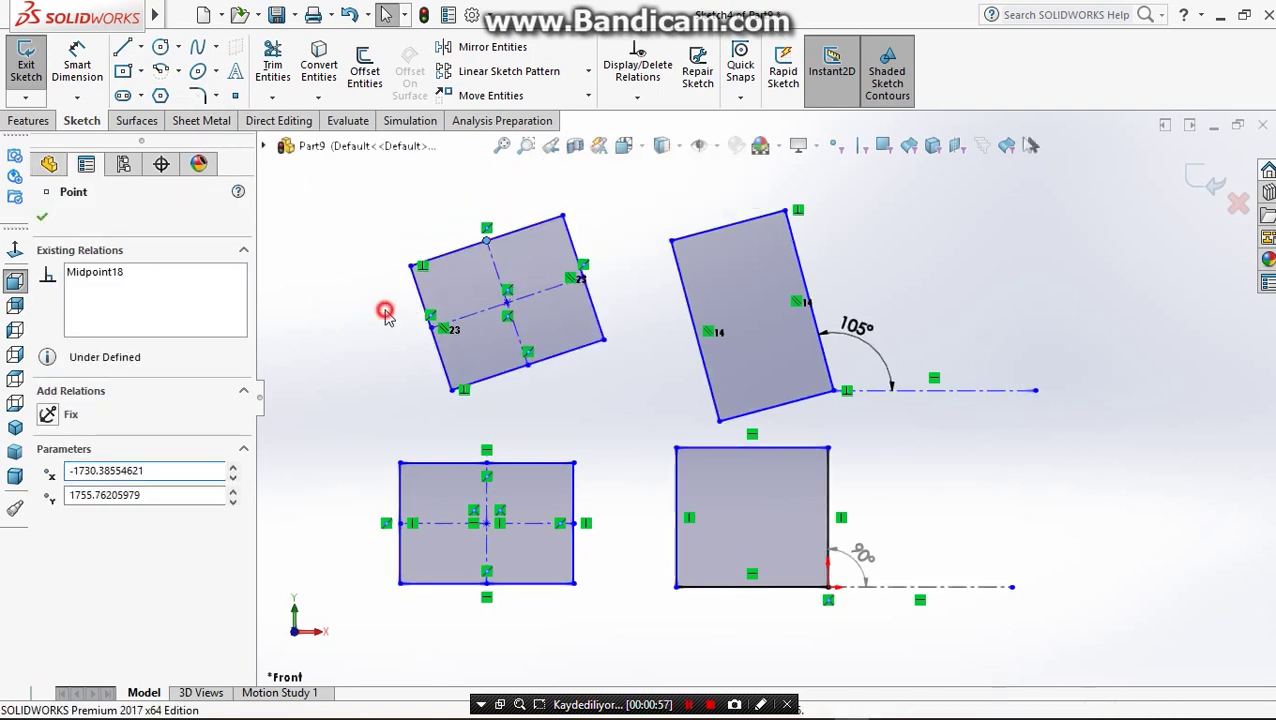
{"action": "scroll", "coordinate": [692, 356], "scroll_direction": "up", "scroll_amount": 2}
{"action": "scroll", "coordinate": [940, 290], "scroll_direction": "up", "scroll_amount": 1}
Draw a closed four-sided outline of straight lines at the upper right of the sketch
{"action": "scroll", "coordinate": [936, 291], "scroll_direction": "down", "scroll_amount": 3}
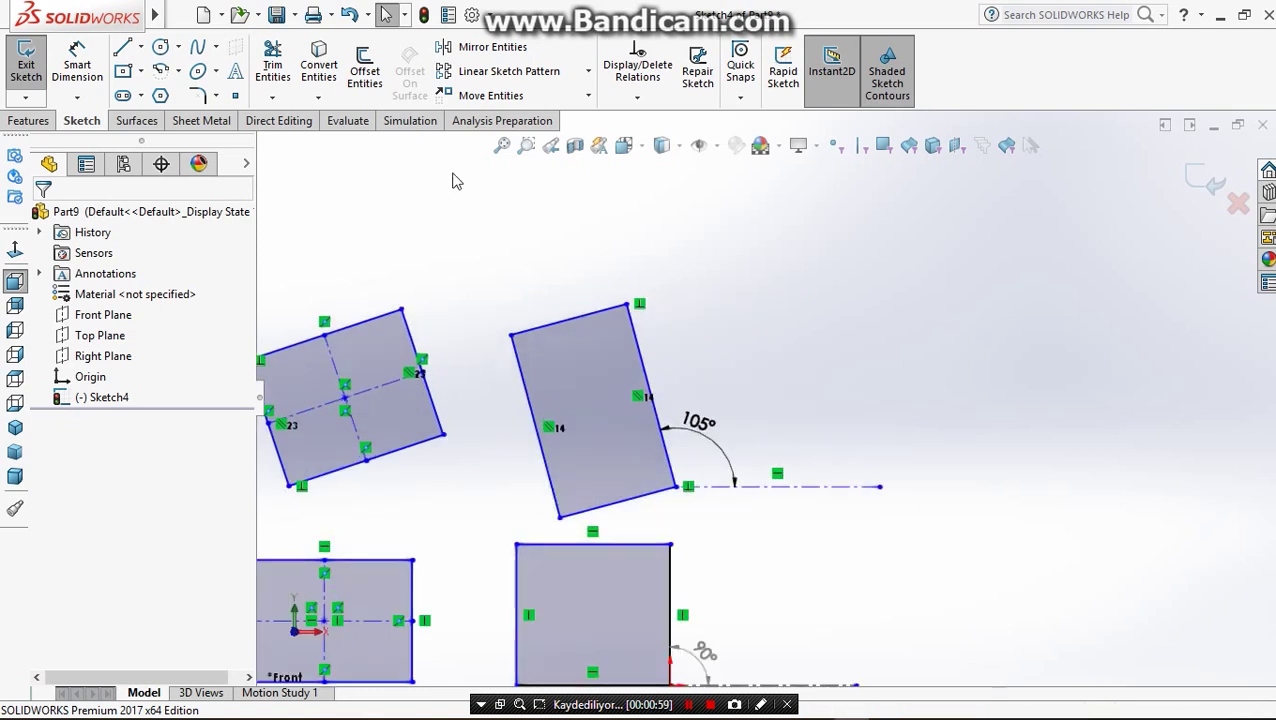
{"action": "left_click", "coordinate": [123, 47]}
{"action": "scroll", "coordinate": [615, 280], "scroll_direction": "up", "scroll_amount": 1}
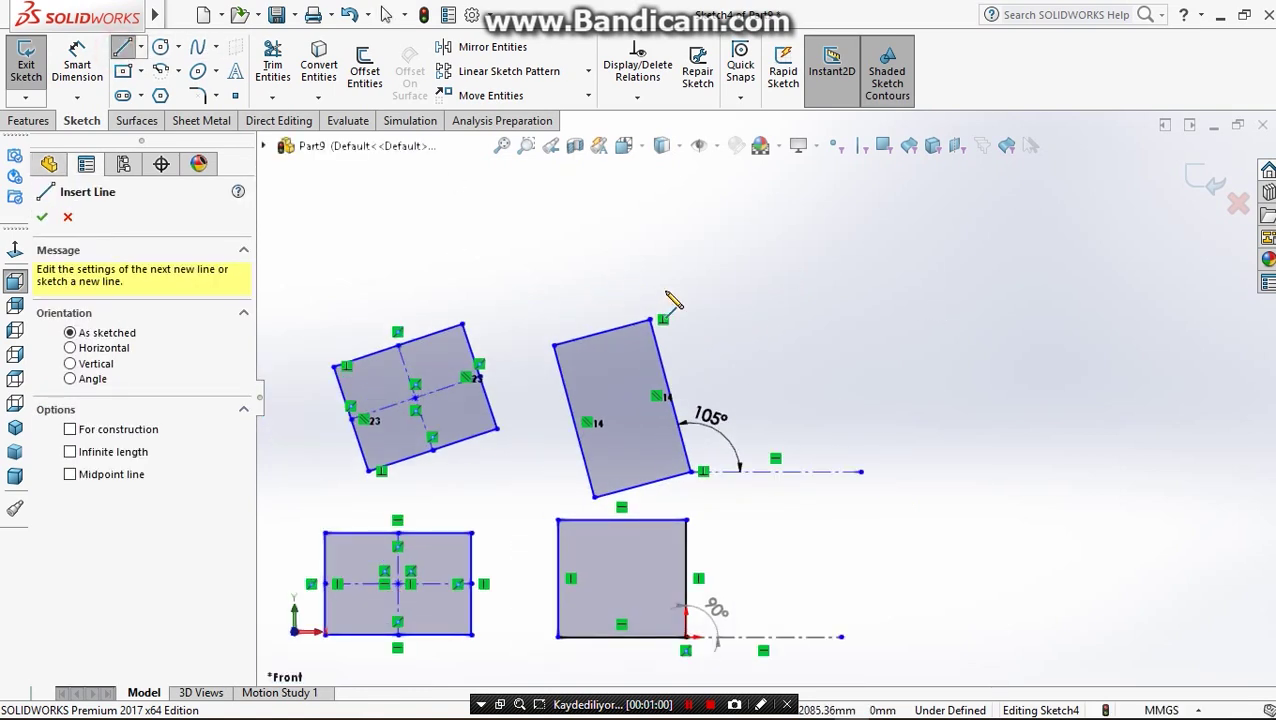
{"action": "middle_click_drag", "start_coordinate": [738, 337], "coordinate": [647, 262], "text": "ctrl"}
{"action": "left_click", "coordinate": [748, 338]}
{"action": "left_click", "coordinate": [620, 208]}
{"action": "left_click", "coordinate": [806, 181]}
{"action": "left_click", "coordinate": [911, 261]}
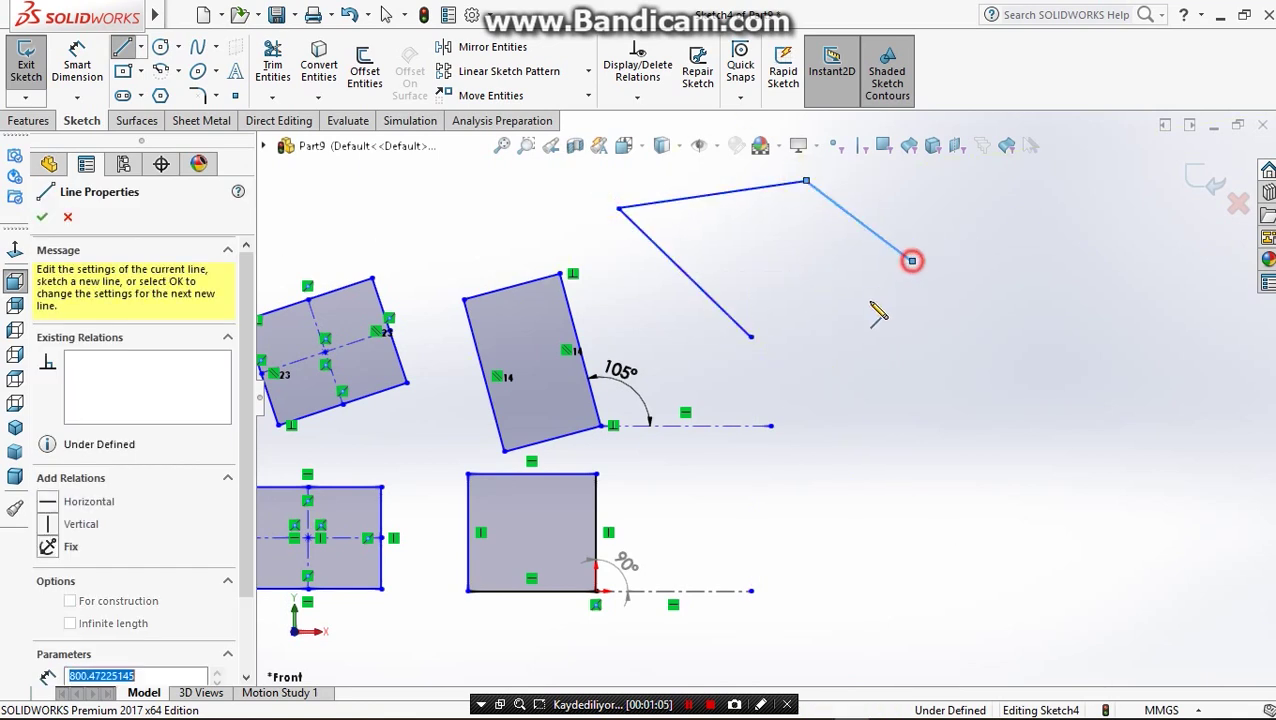
{"action": "left_click", "coordinate": [751, 336]}
{"action": "key", "text": "Escape"}
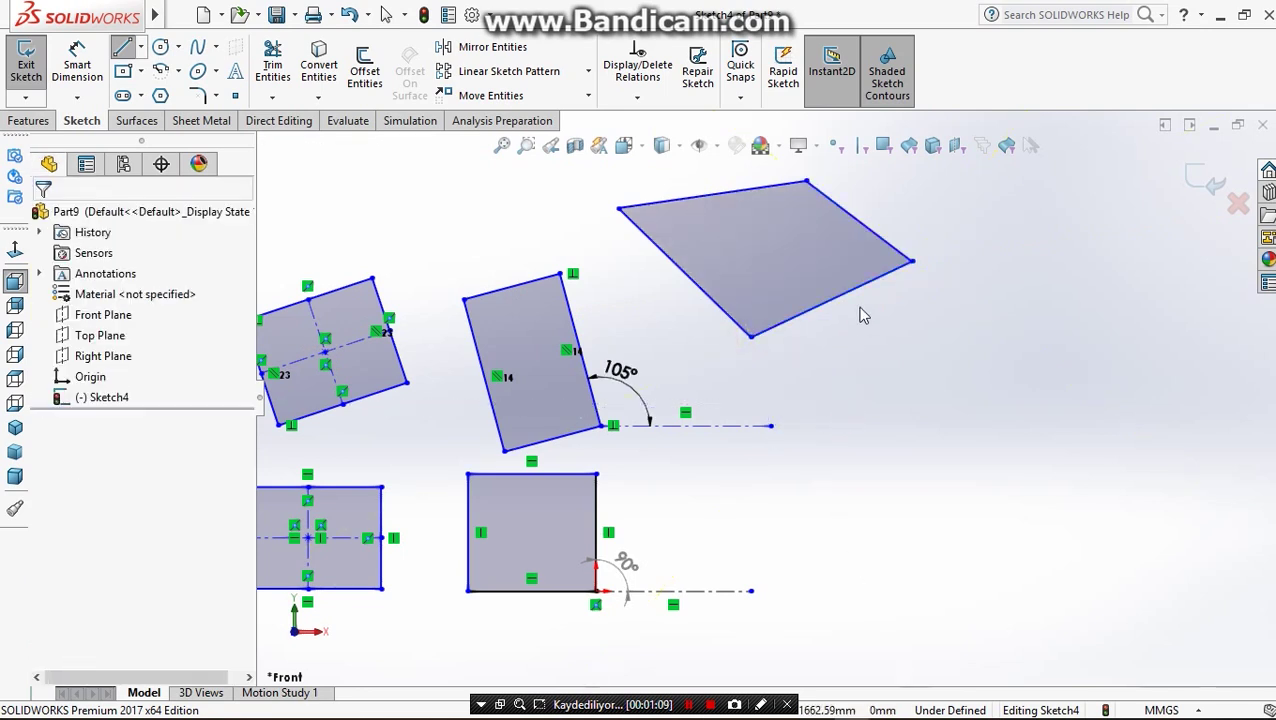
Reshape the quadrilateral by moving its top corner up-right and its left corner inward
{"action": "scroll", "coordinate": [824, 333], "scroll_direction": "up", "scroll_amount": 2}
{"action": "scroll", "coordinate": [824, 333], "scroll_direction": "down", "scroll_amount": 1}
{"action": "left_click_drag", "start_coordinate": [758, 296], "coordinate": [804, 249]}
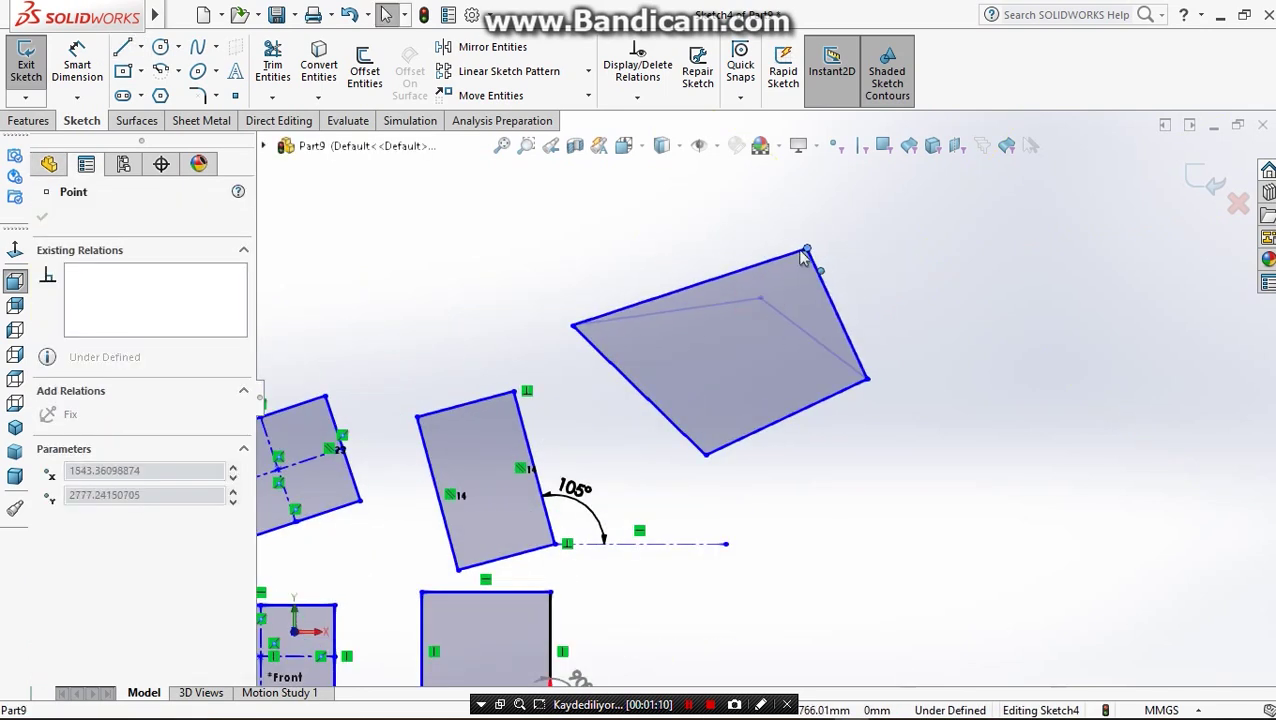
{"action": "left_click_drag", "start_coordinate": [575, 326], "coordinate": [627, 285]}
{"action": "key", "text": "Escape"}
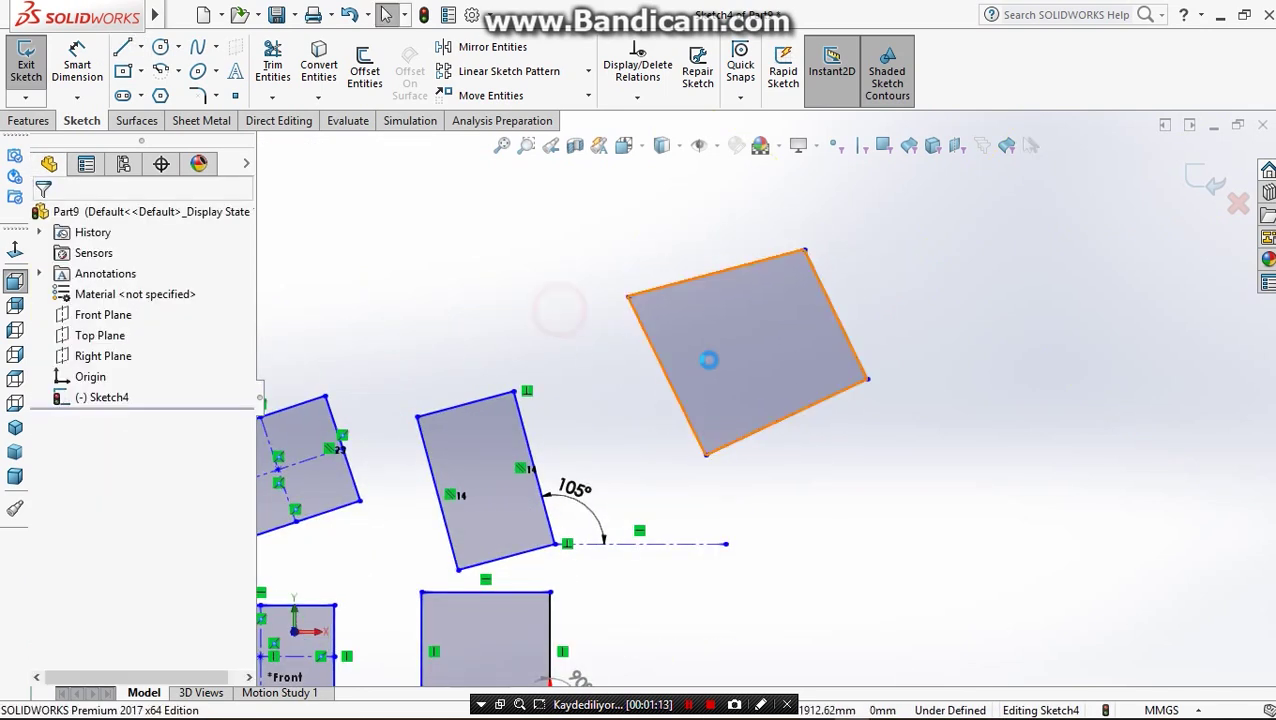
{"action": "scroll", "coordinate": [826, 295], "scroll_direction": "up", "scroll_amount": 1}
{"action": "left_click", "coordinate": [855, 255]}
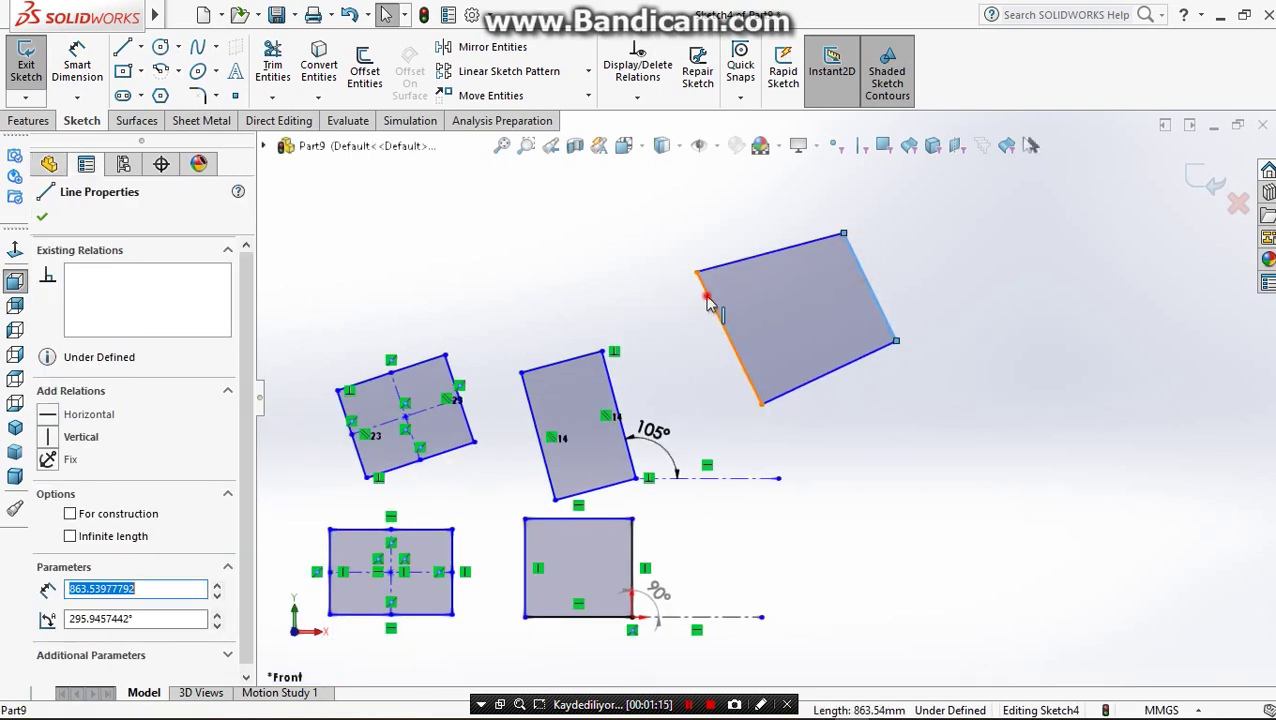
{"action": "left_click", "coordinate": [725, 330], "text": "ctrl"}
{"action": "left_click", "coordinate": [889, 253]}
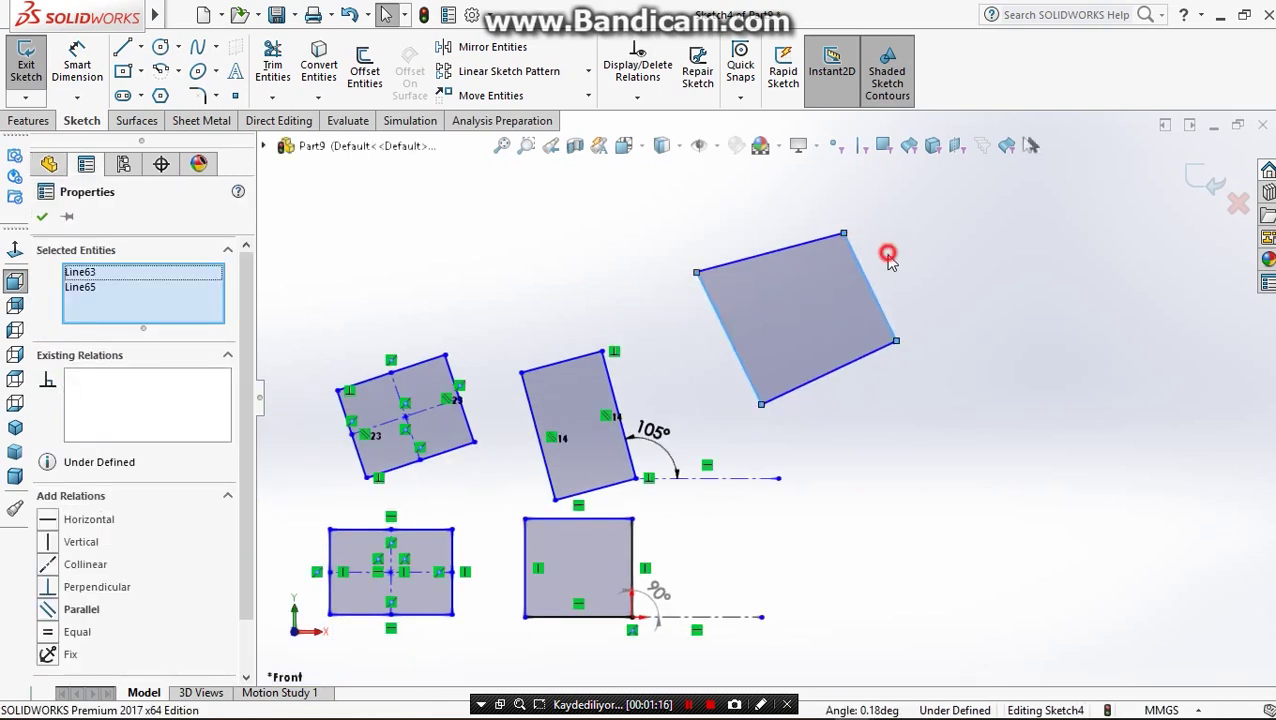
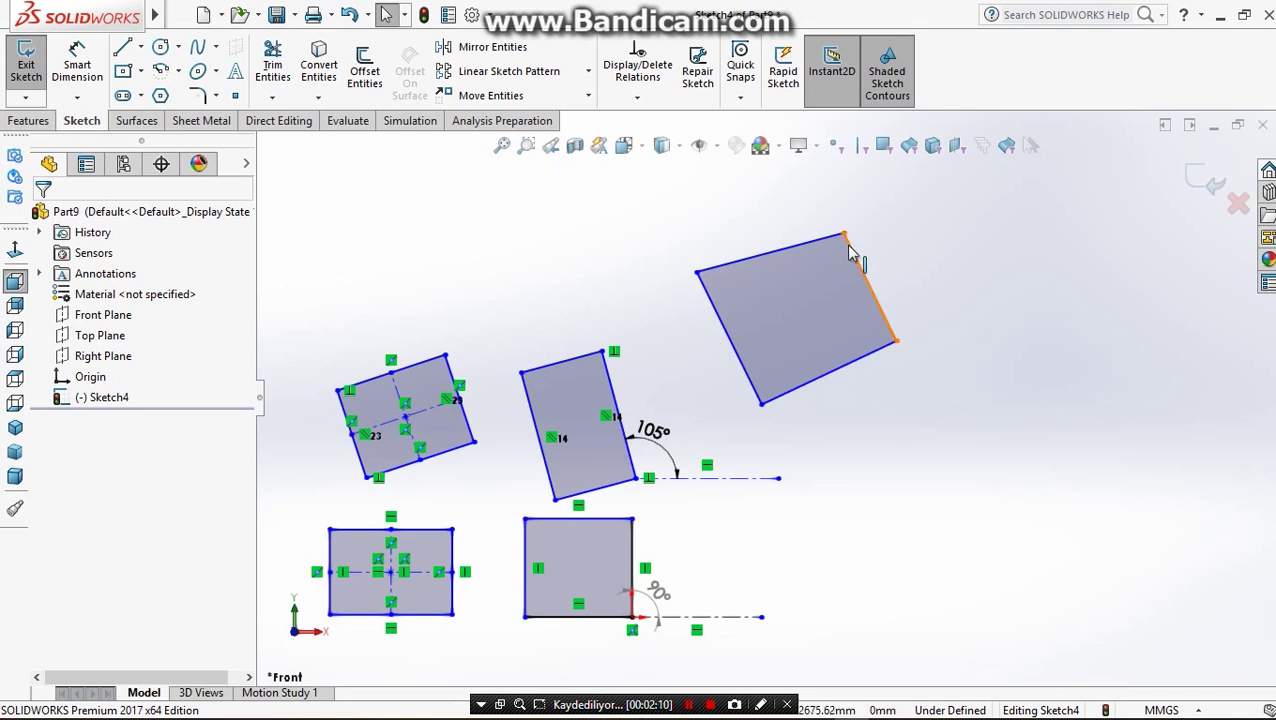
Select both the left and right side edges of the tilted upper quad at once
{"action": "left_click", "coordinate": [877, 211]}
{"action": "left_click", "coordinate": [852, 245]}
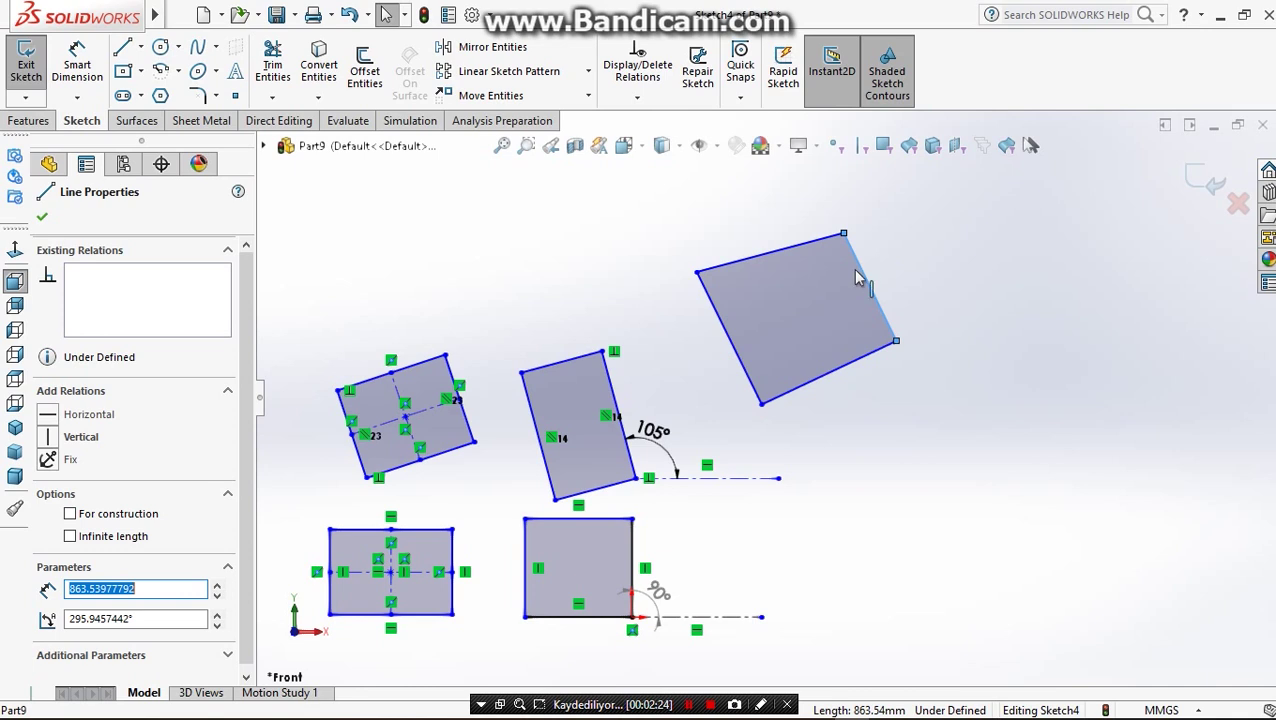
{"action": "left_click", "coordinate": [938, 279]}
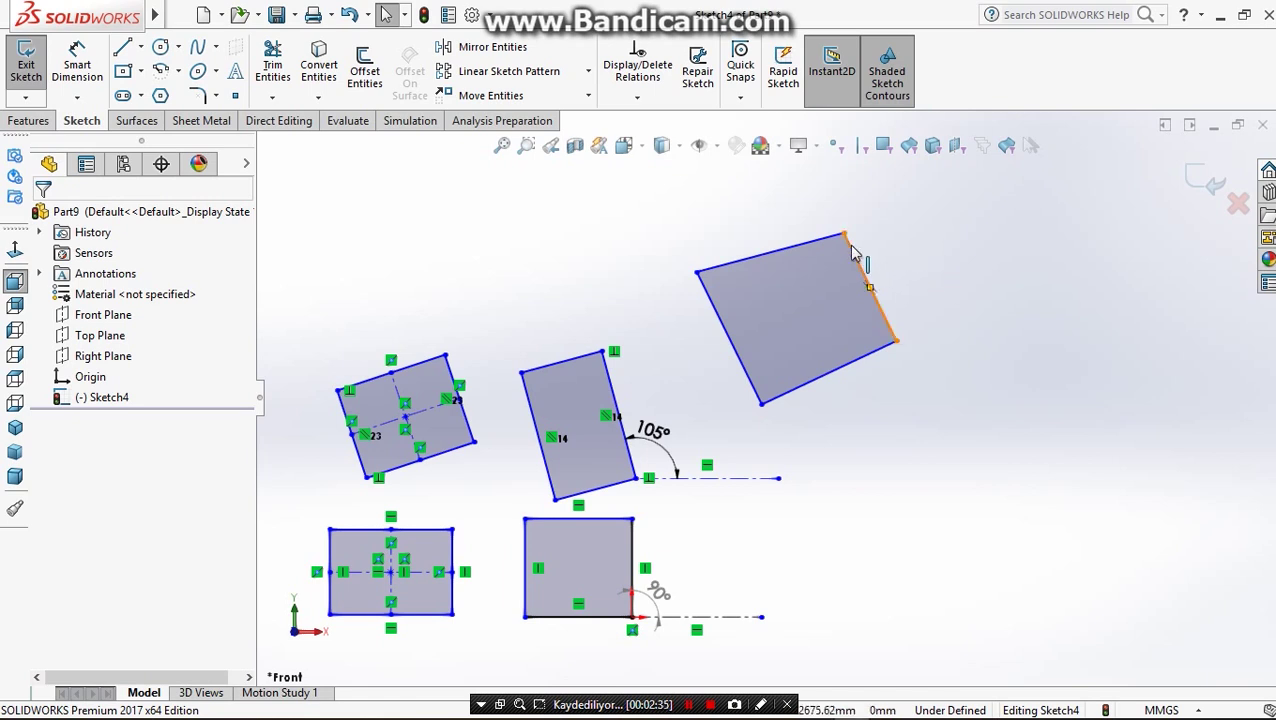
{"action": "left_click", "coordinate": [909, 241]}
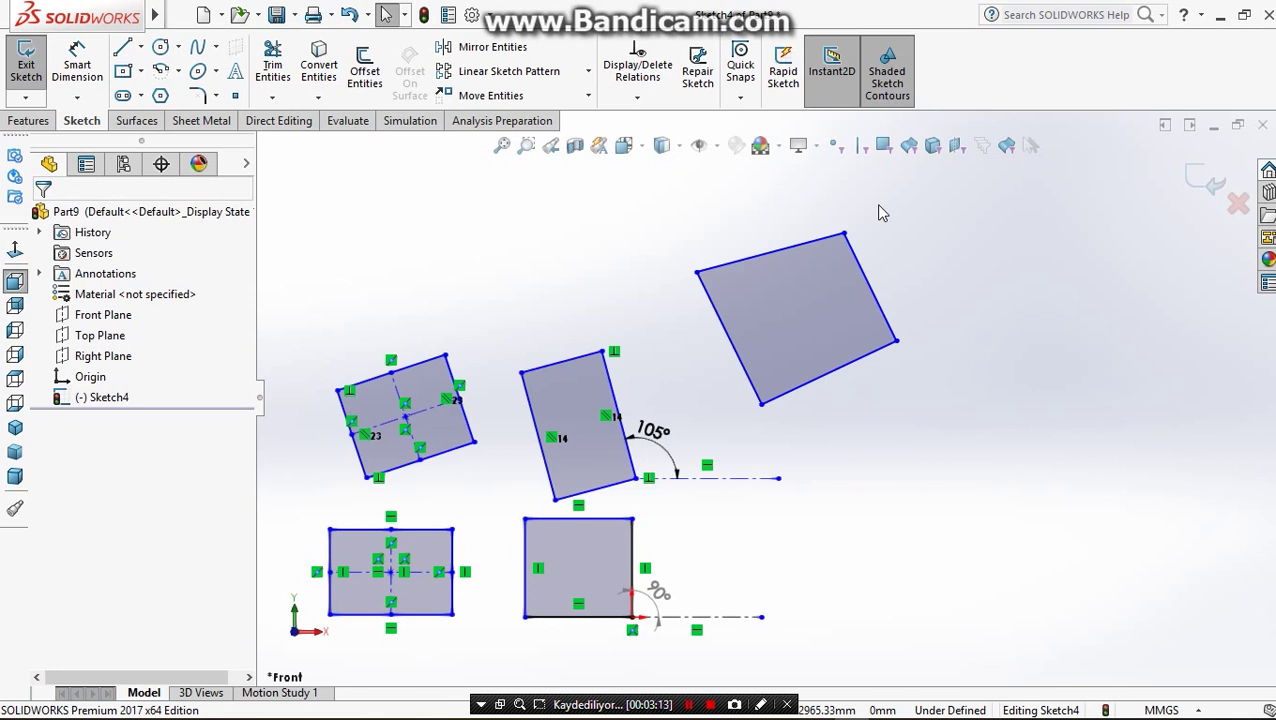
{"action": "left_click", "coordinate": [857, 262]}
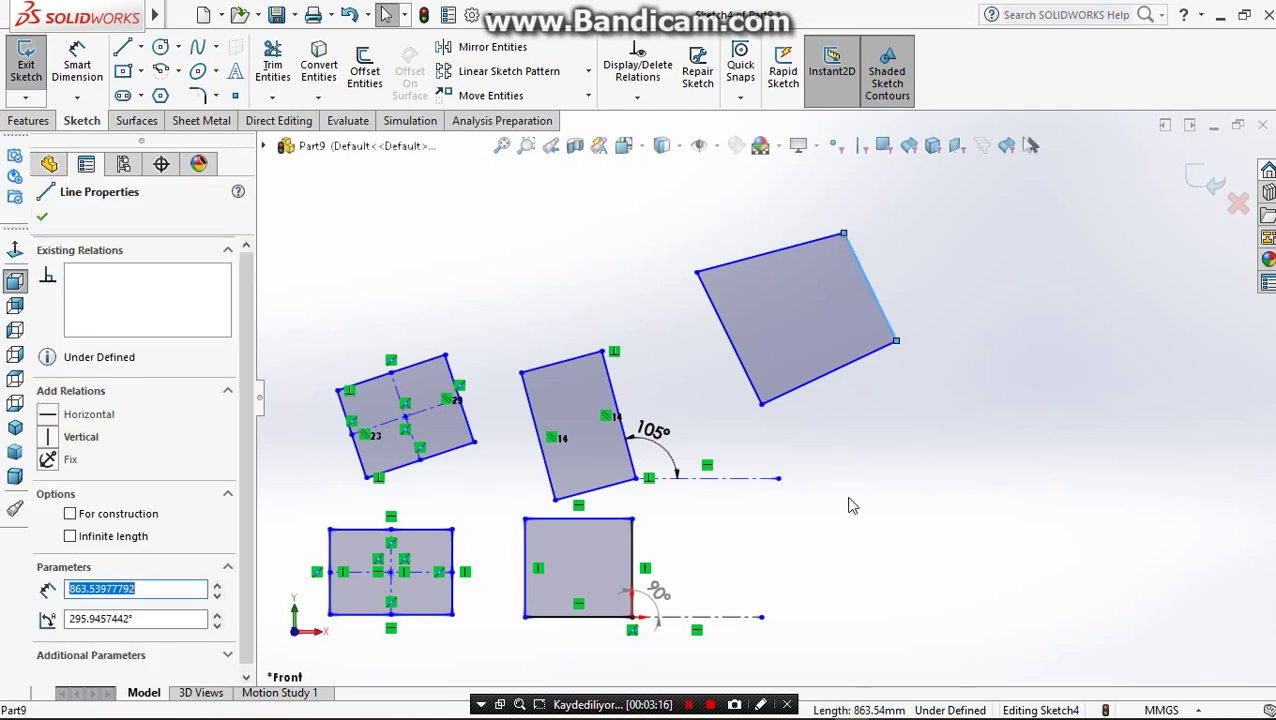
{"action": "left_click", "coordinate": [880, 238]}
{"action": "left_click", "coordinate": [875, 242]}
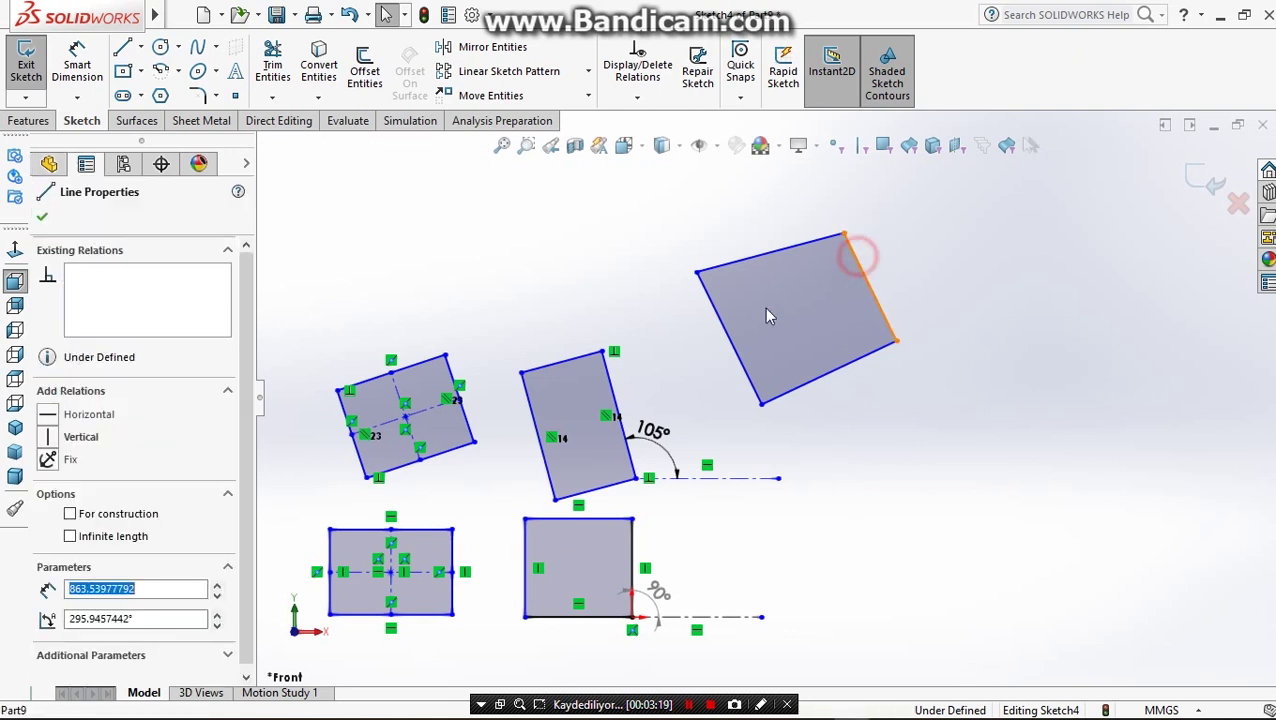
{"action": "left_click", "coordinate": [697, 290]}
{"action": "left_click", "coordinate": [699, 281]}
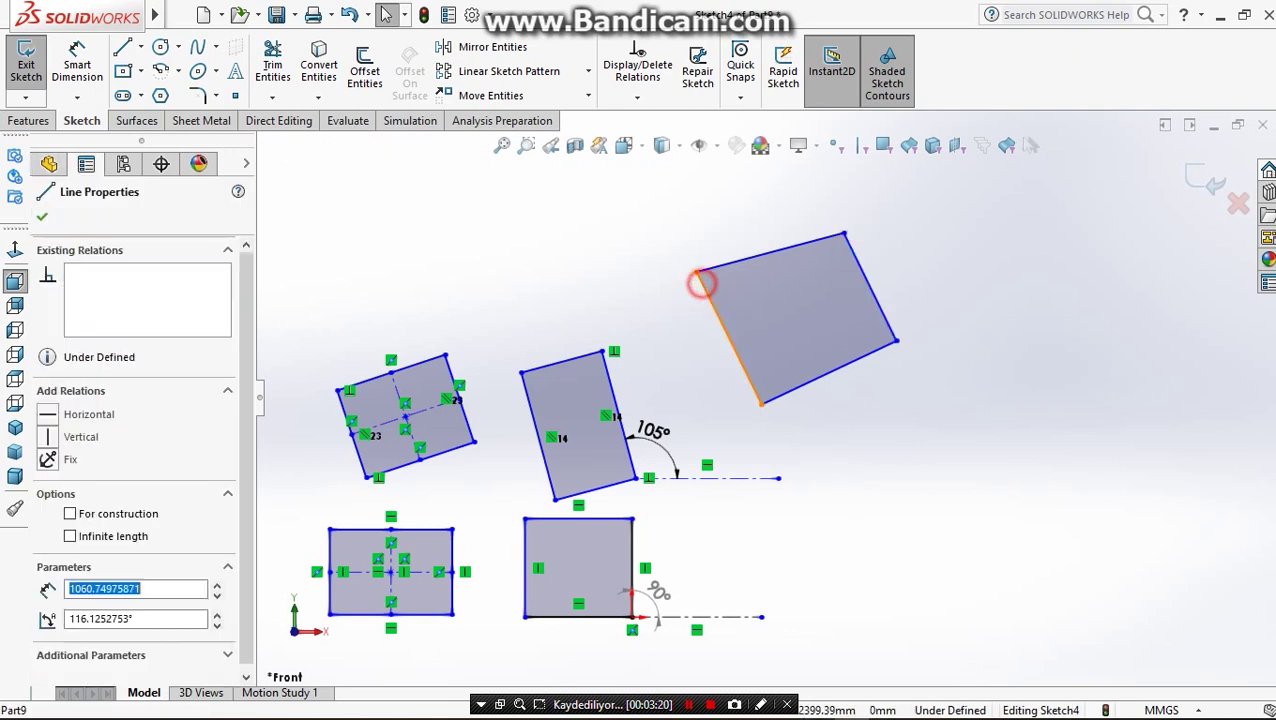
{"action": "left_click", "coordinate": [851, 256]}
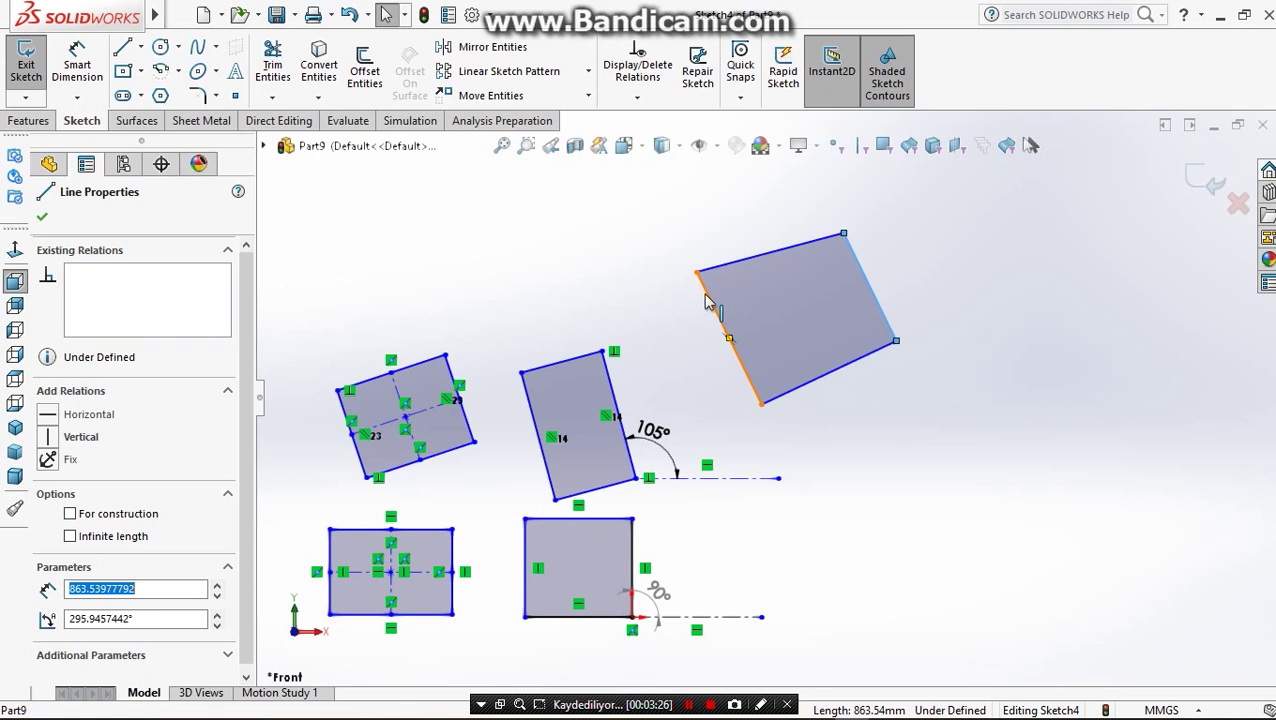
{"action": "left_click", "coordinate": [707, 298], "text": "ctrl"}
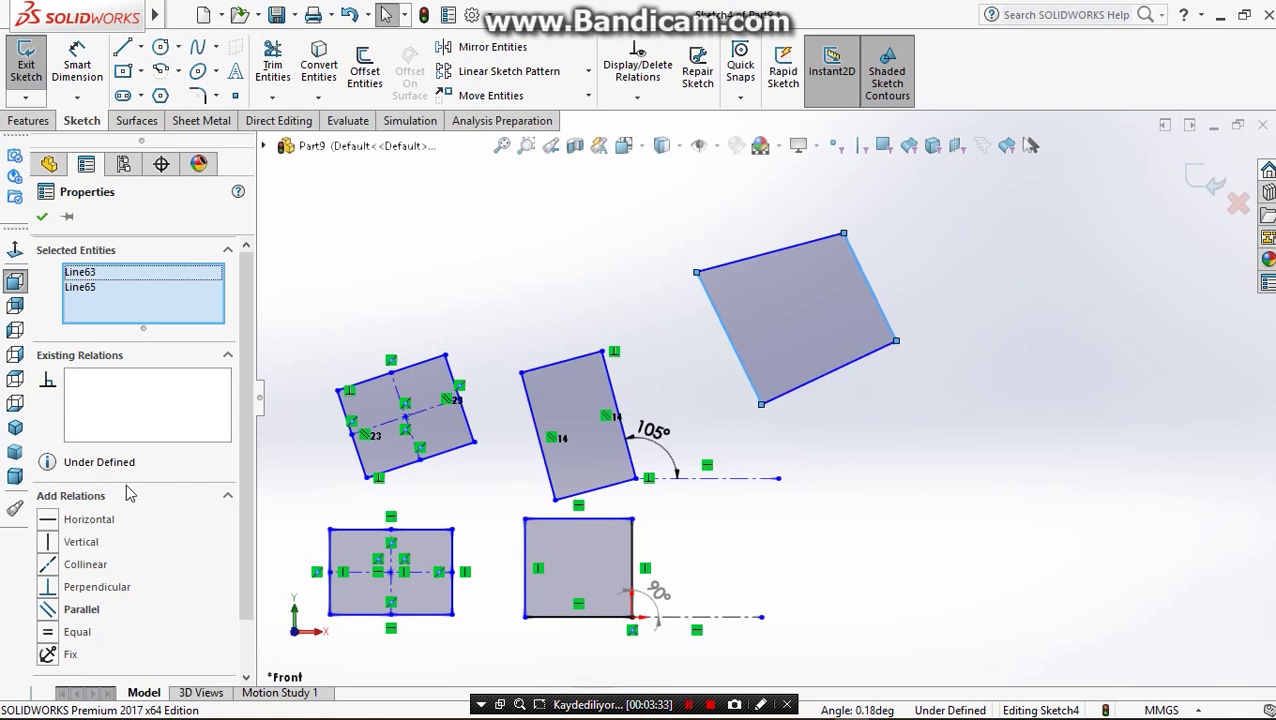
{"action": "mouse_move", "coordinate": [250, 278]}
{"action": "left_mouse_down"}
{"action": "mouse_move", "coordinate": [250, 385]}
{"action": "mouse_move", "coordinate": [260, 250]}
{"action": "left_mouse_up"}
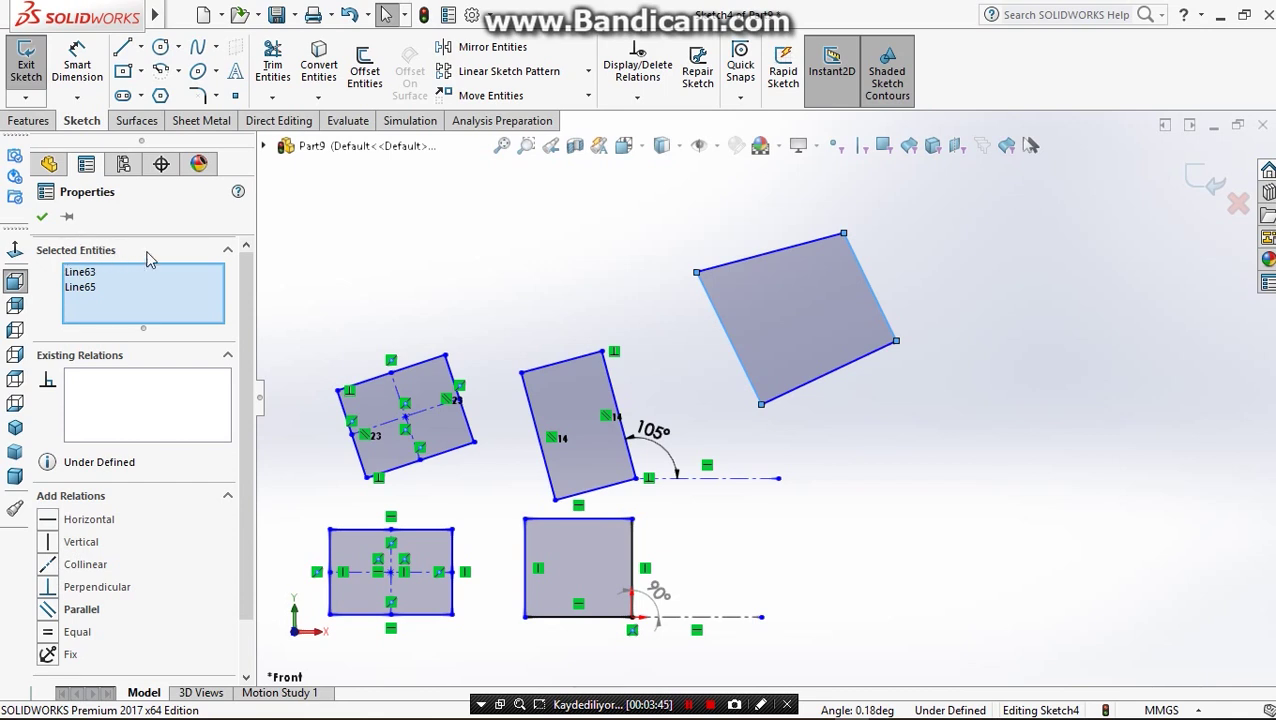
{"action": "left_click", "coordinate": [96, 272]}
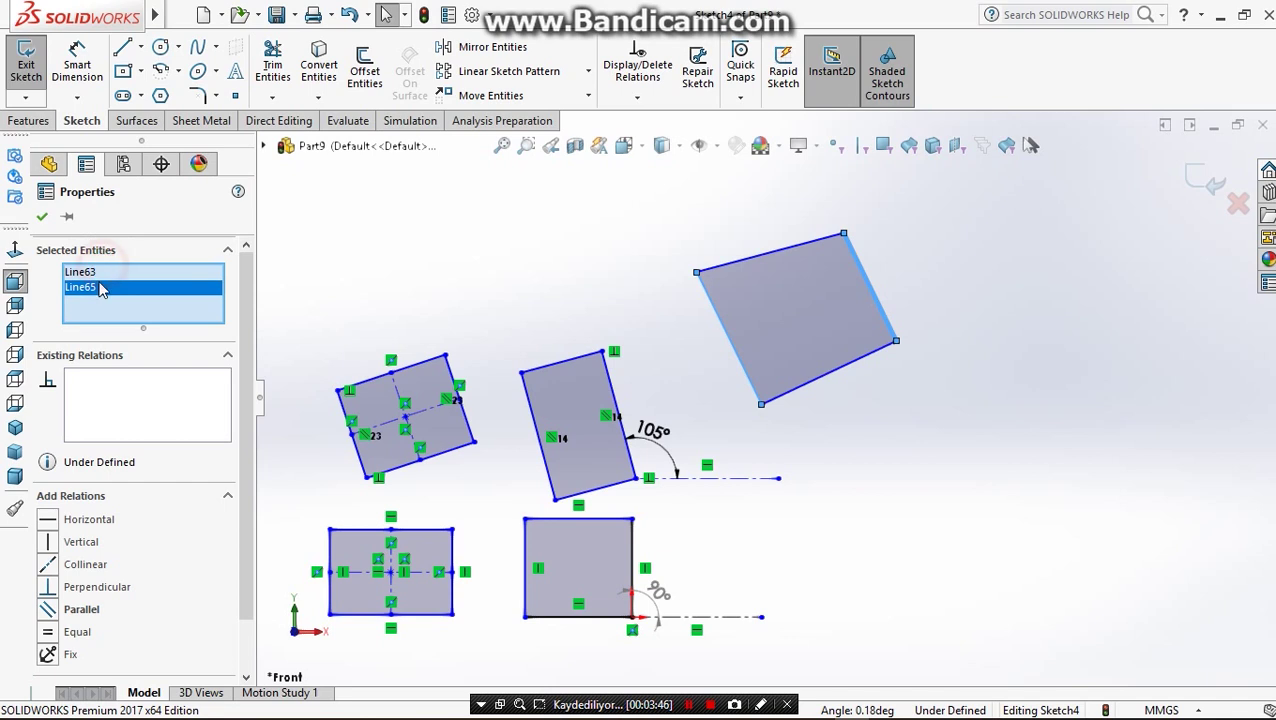
{"action": "left_click", "coordinate": [96, 272]}
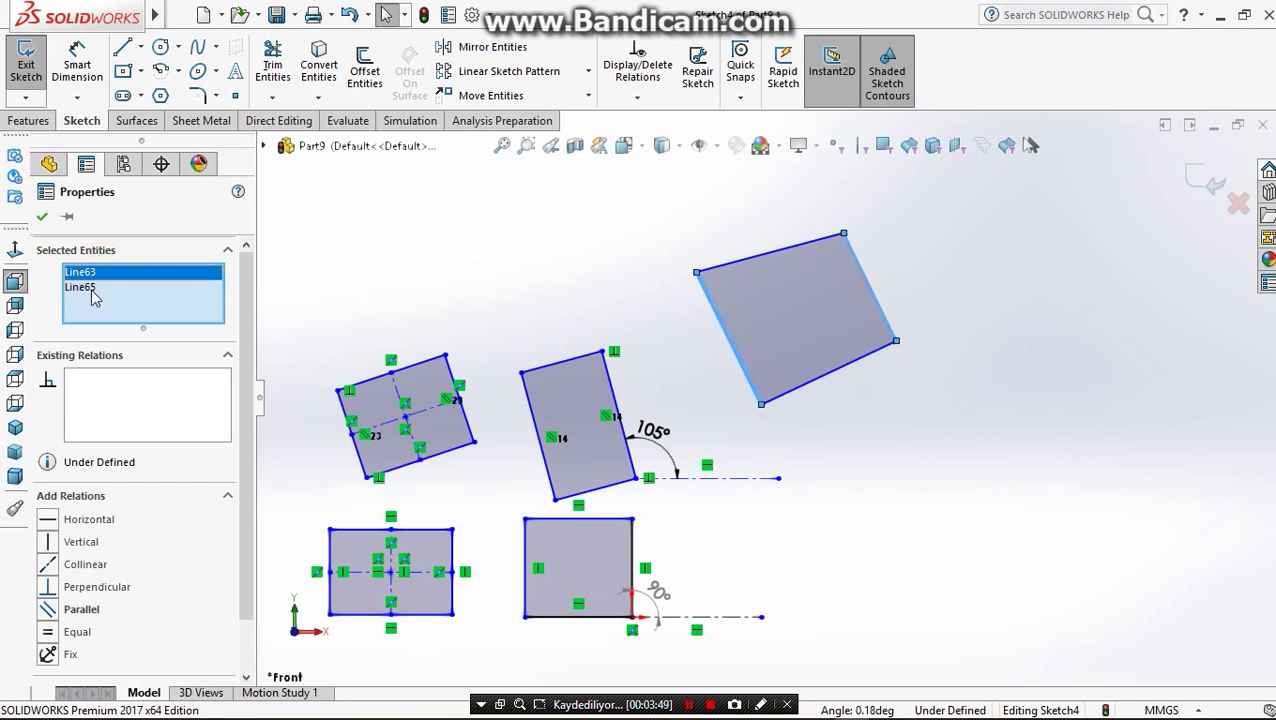
{"action": "left_click", "coordinate": [92, 287]}
{"action": "key", "text": "Delete"}
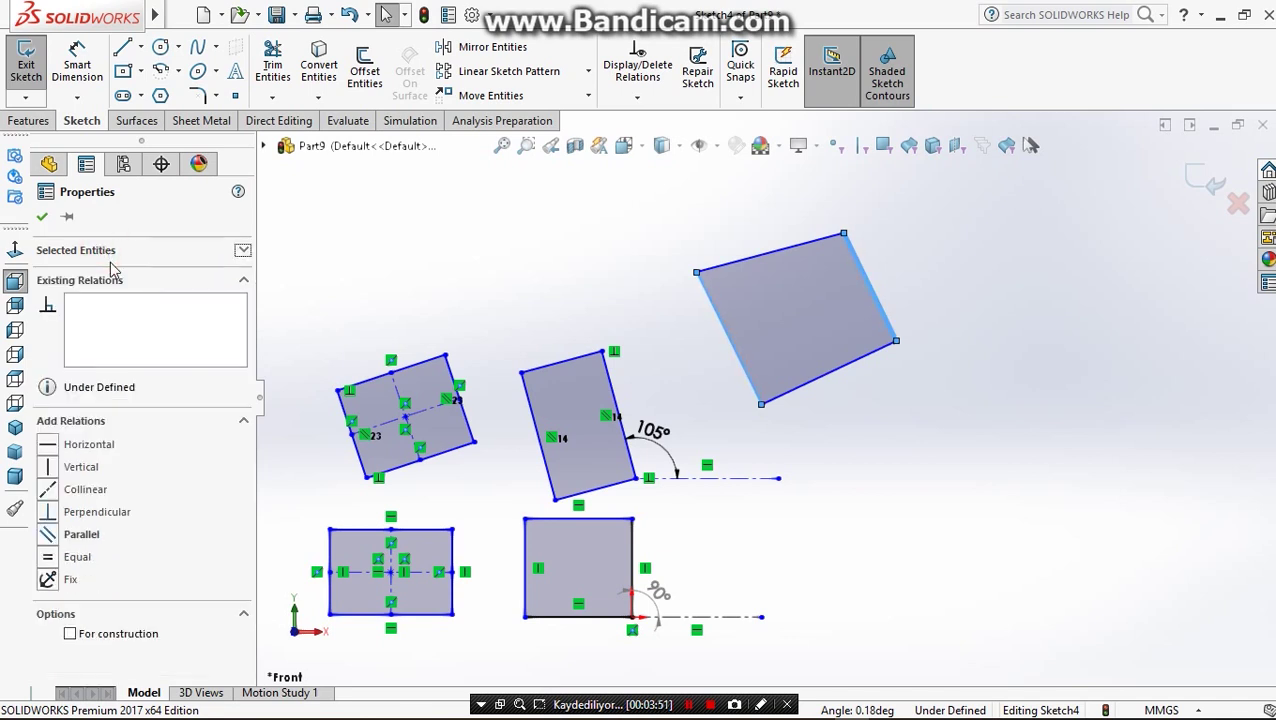
{"action": "left_click", "coordinate": [100, 250]}
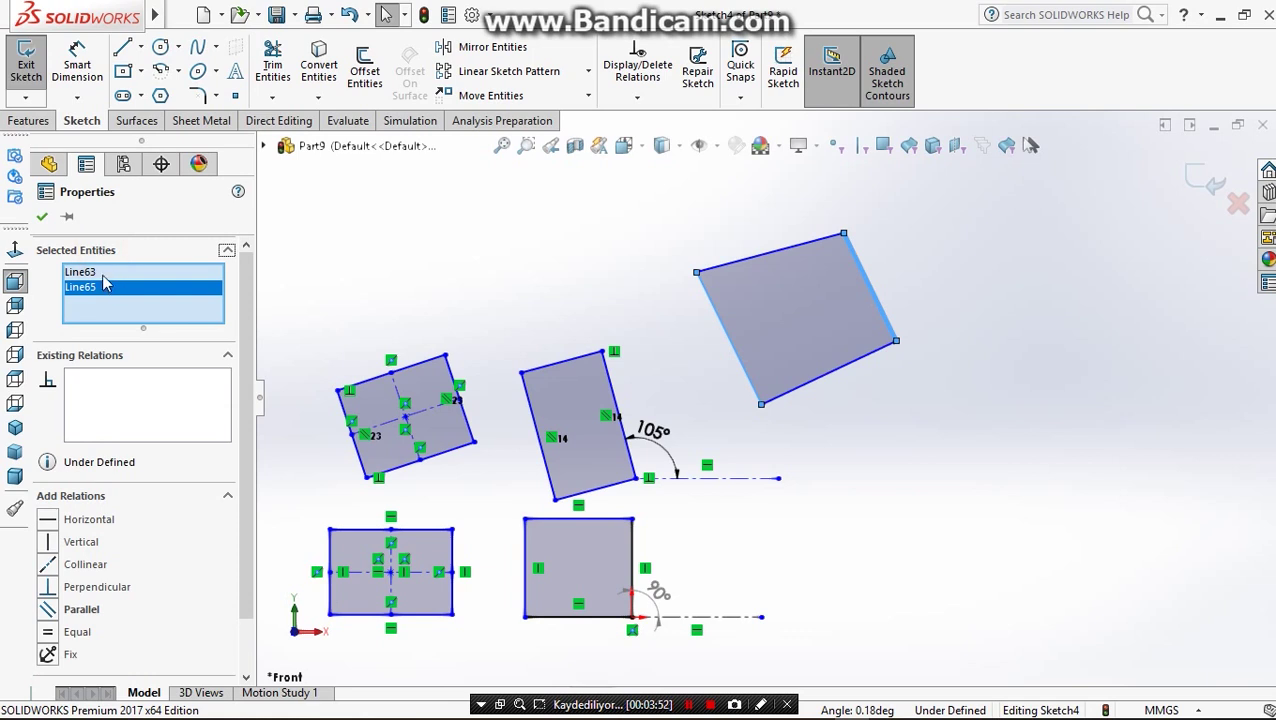
{"action": "left_click", "coordinate": [86, 282]}
{"action": "left_click", "coordinate": [86, 282]}
{"action": "left_click", "coordinate": [86, 283]}
{"action": "left_click", "coordinate": [86, 283]}
{"action": "left_click", "coordinate": [86, 278]}
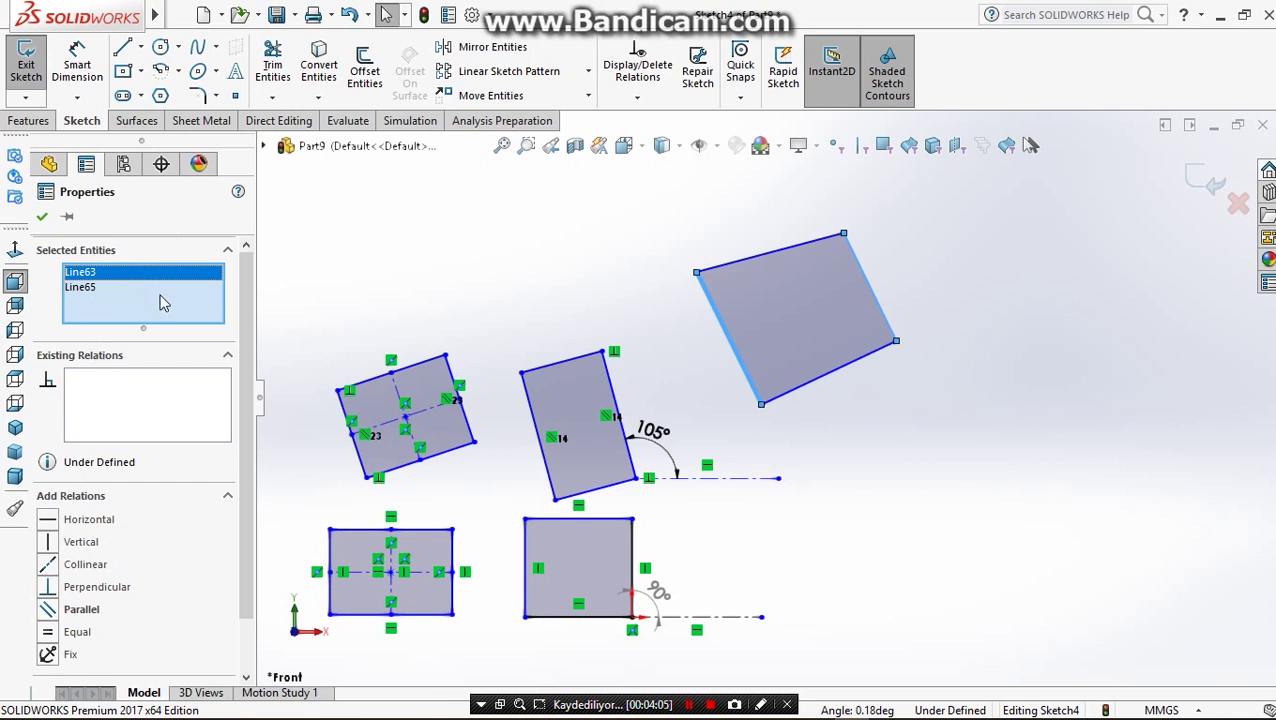
{"action": "scroll", "coordinate": [160, 380], "scroll_direction": "down", "scroll_amount": 1}
{"action": "scroll", "coordinate": [160, 400], "scroll_direction": "down", "scroll_amount": 1}
{"action": "scroll", "coordinate": [158, 440], "scroll_direction": "up", "scroll_amount": 2}
{"action": "left_click", "coordinate": [92, 497]}
{"action": "left_click", "coordinate": [92, 497]}
{"action": "scroll", "coordinate": [140, 590], "scroll_direction": "down", "scroll_amount": 2}
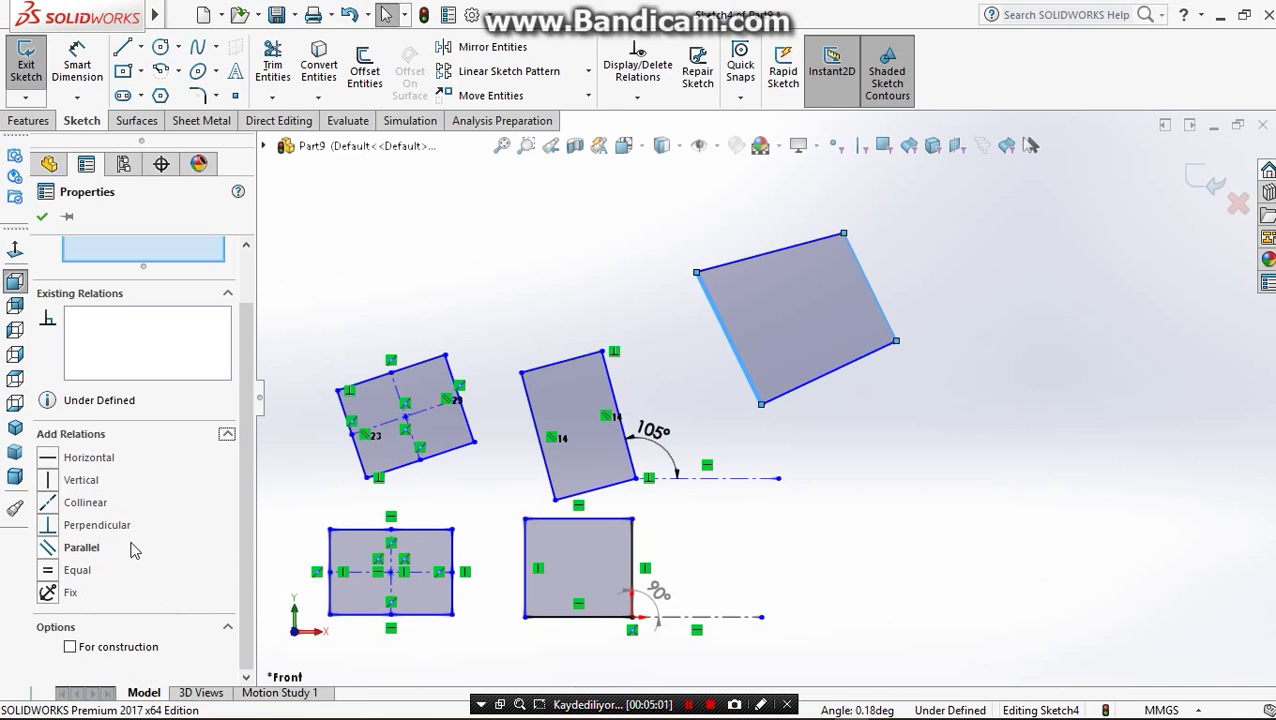
{"action": "left_click", "coordinate": [89, 547]}
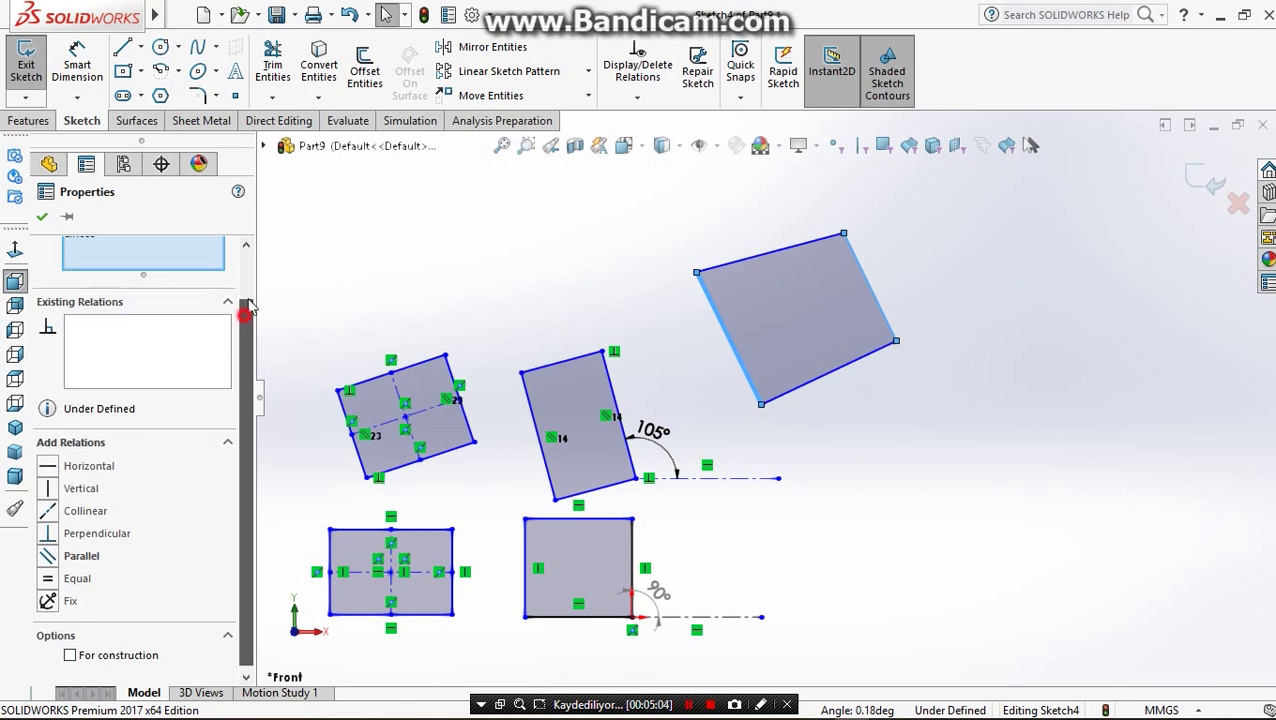
{"action": "left_click_drag", "start_coordinate": [245, 310], "coordinate": [245, 255]}
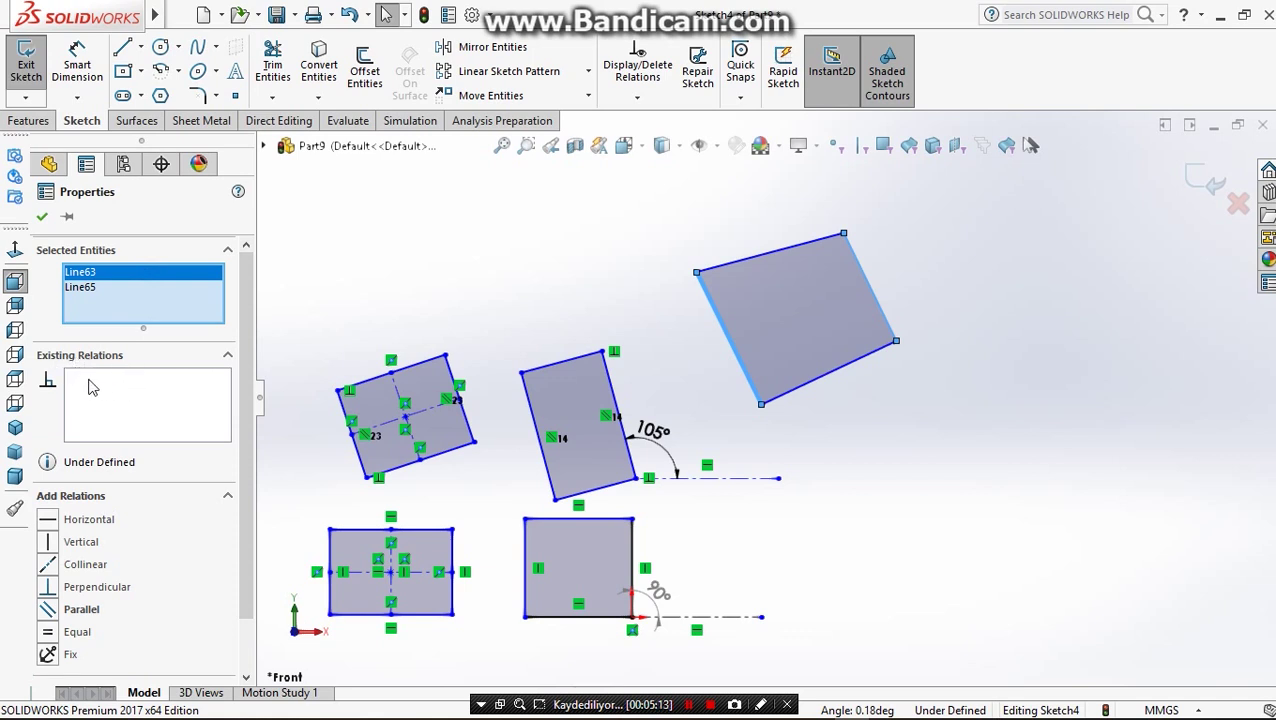
{"action": "left_click", "coordinate": [112, 379]}
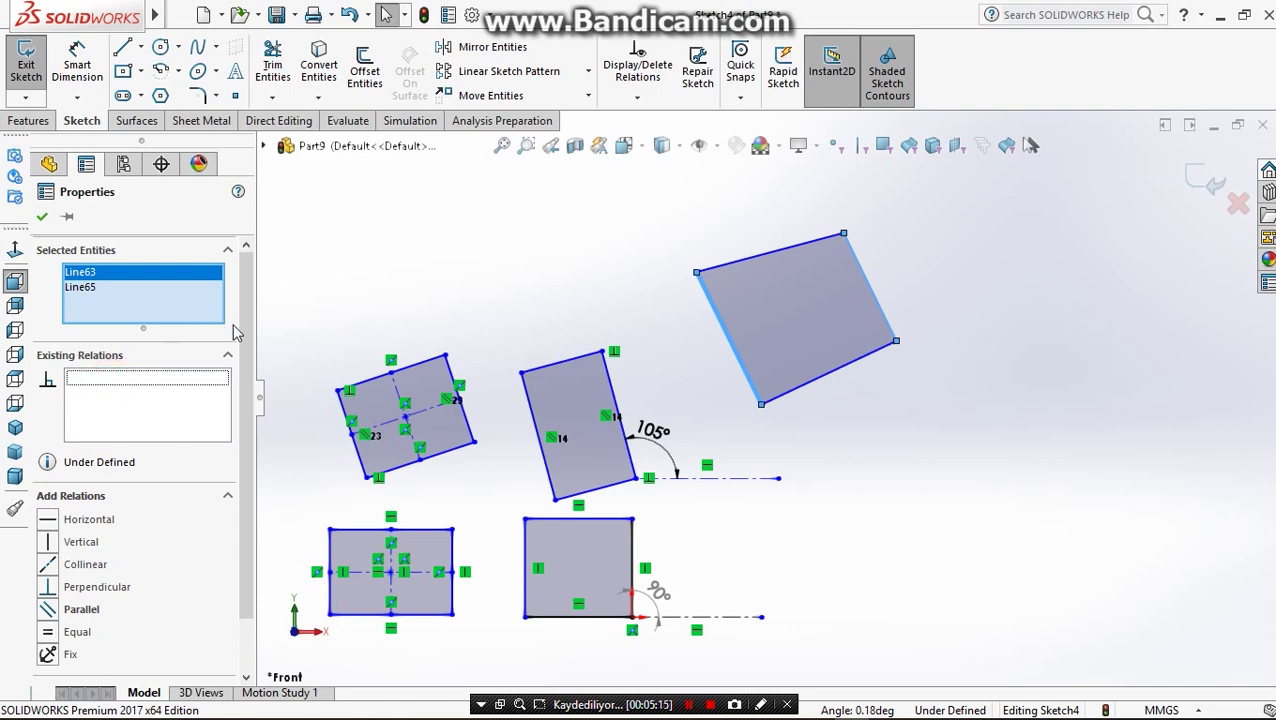
{"action": "scroll", "coordinate": [237, 333], "scroll_direction": "down", "scroll_amount": 2}
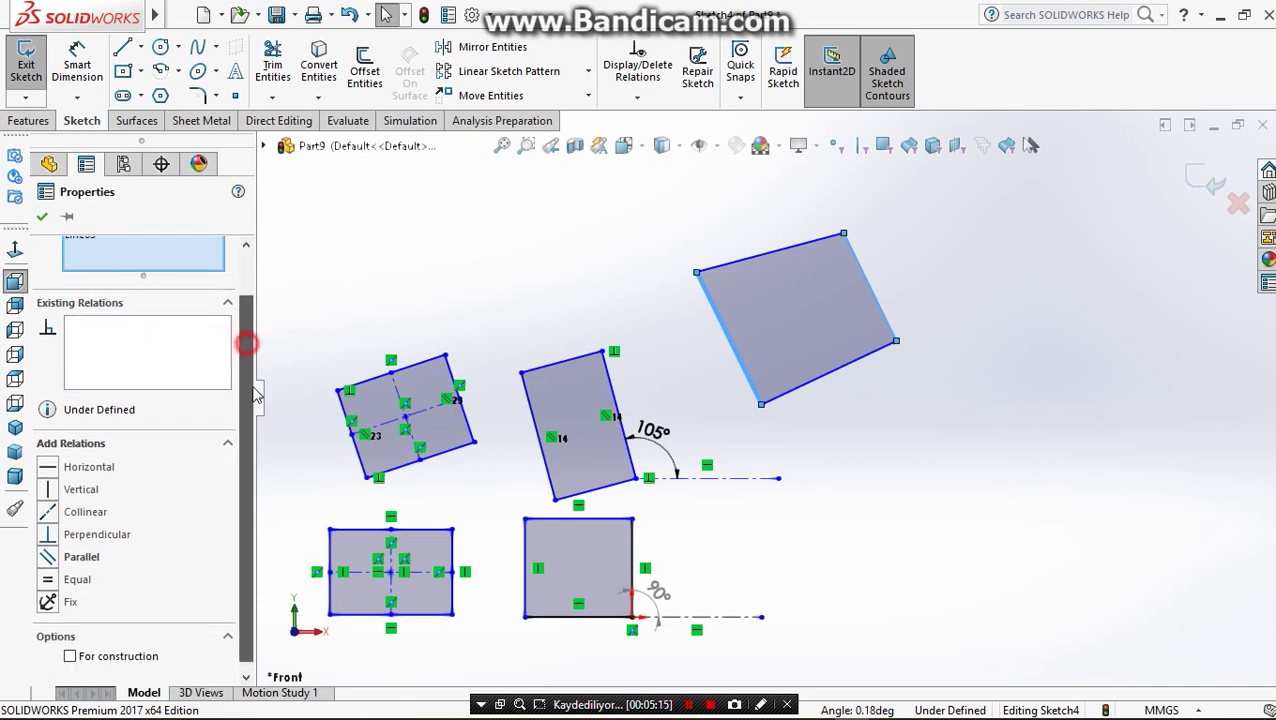
Make the tilted quad's left and right edges parallel, adding relation Parallel32
{"action": "left_click", "coordinate": [67, 552]}
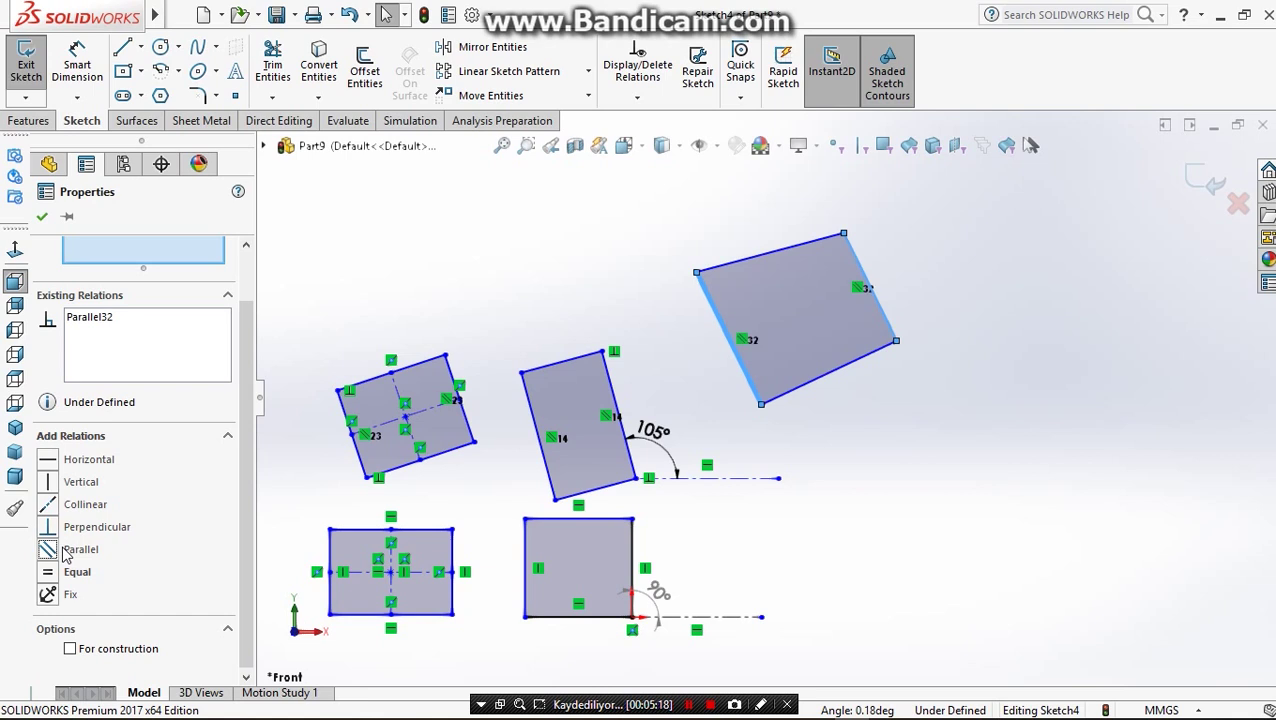
{"action": "scroll", "coordinate": [245, 330], "scroll_direction": "up", "scroll_amount": 2}
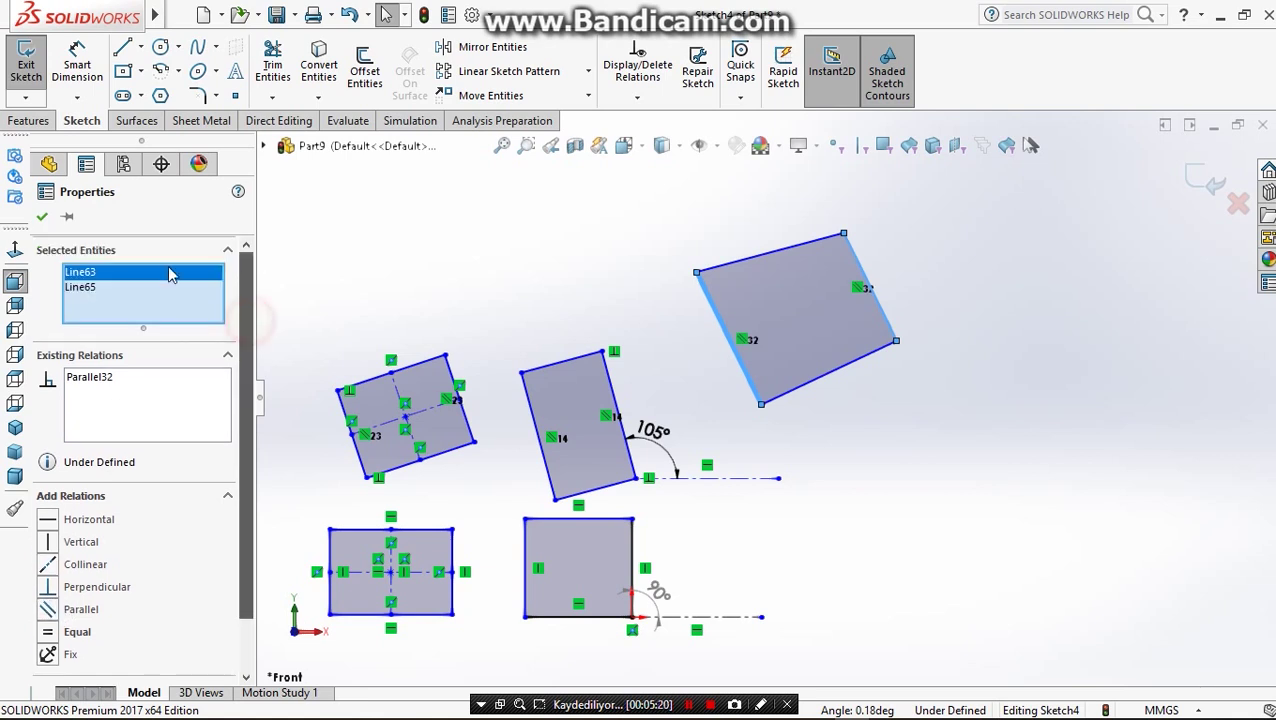
{"action": "left_click", "coordinate": [112, 378]}
Make the quad's top and bottom edges parallel, then drag its top-right corner to test it
{"action": "left_click", "coordinate": [712, 205]}
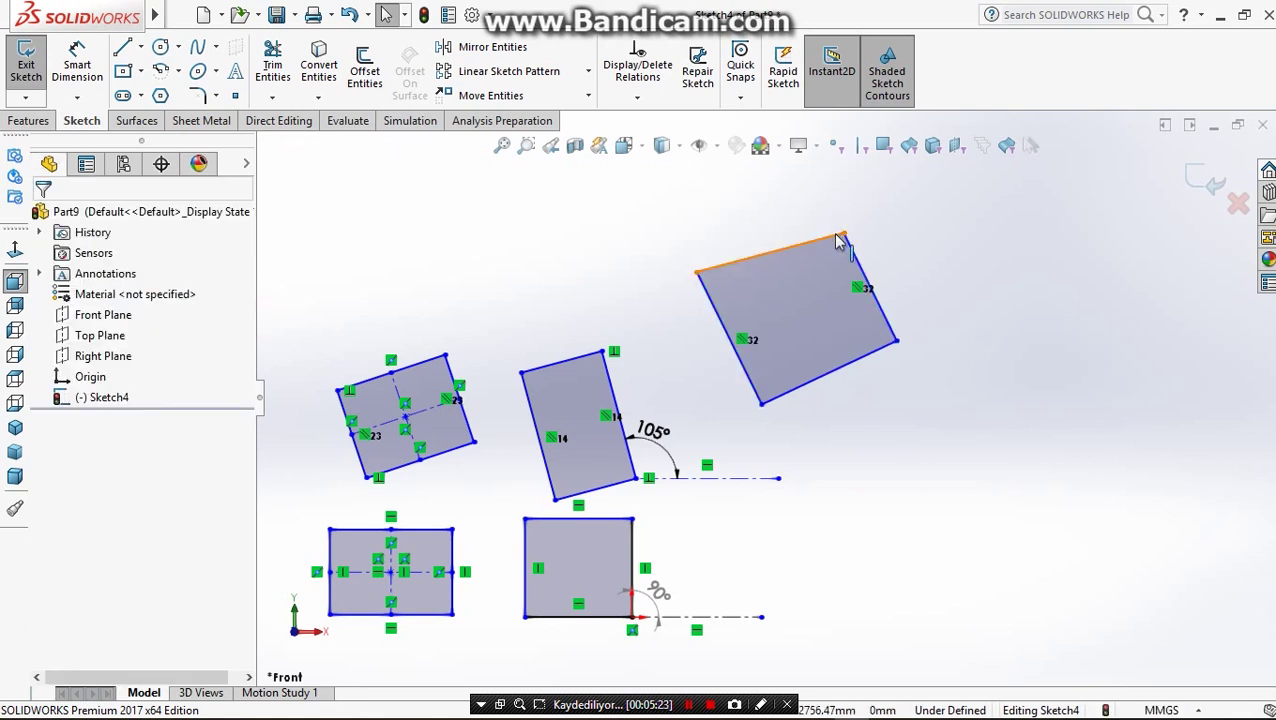
{"action": "left_click", "coordinate": [833, 237]}
{"action": "left_click", "coordinate": [886, 346], "text": "ctrl"}
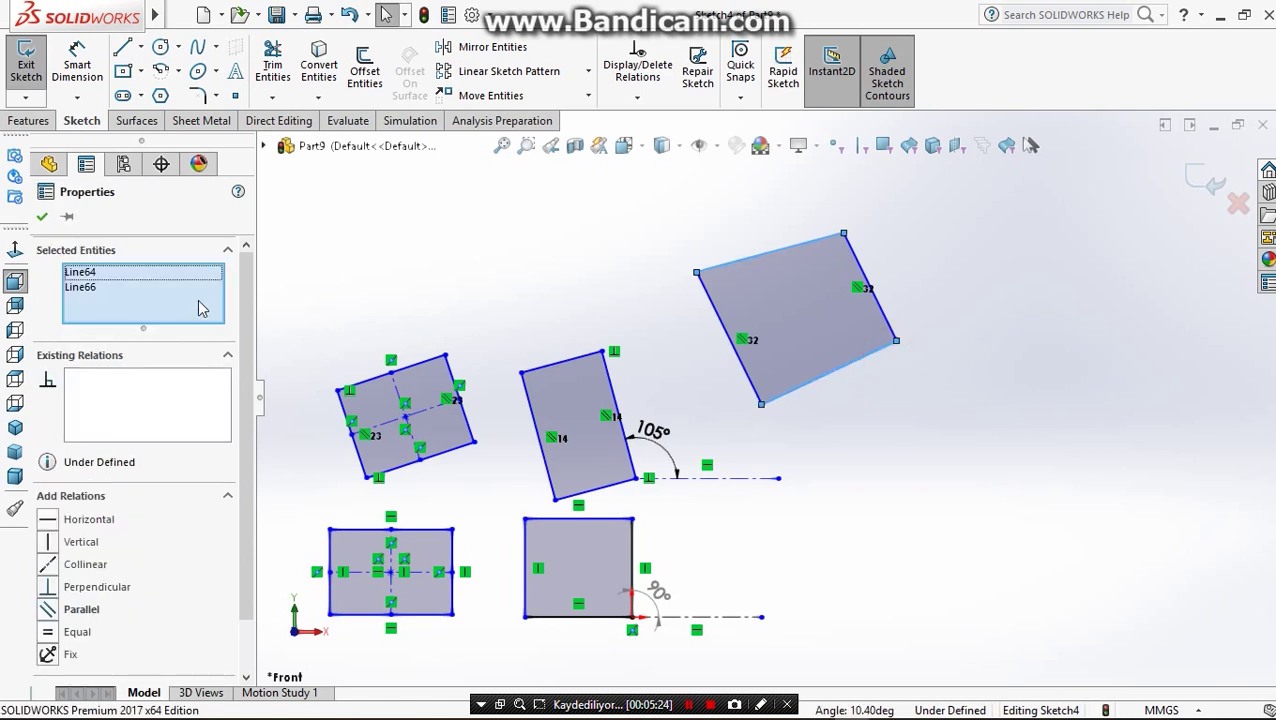
{"action": "left_click", "coordinate": [80, 609]}
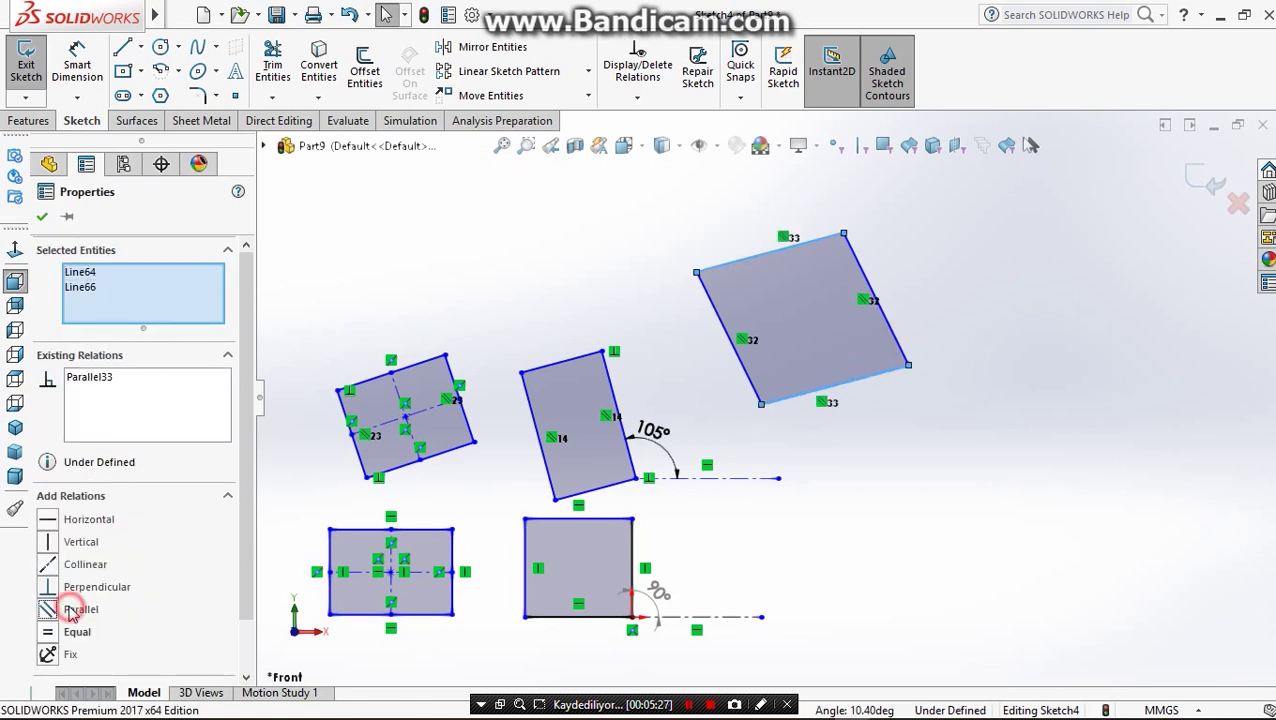
{"action": "left_click", "coordinate": [888, 215]}
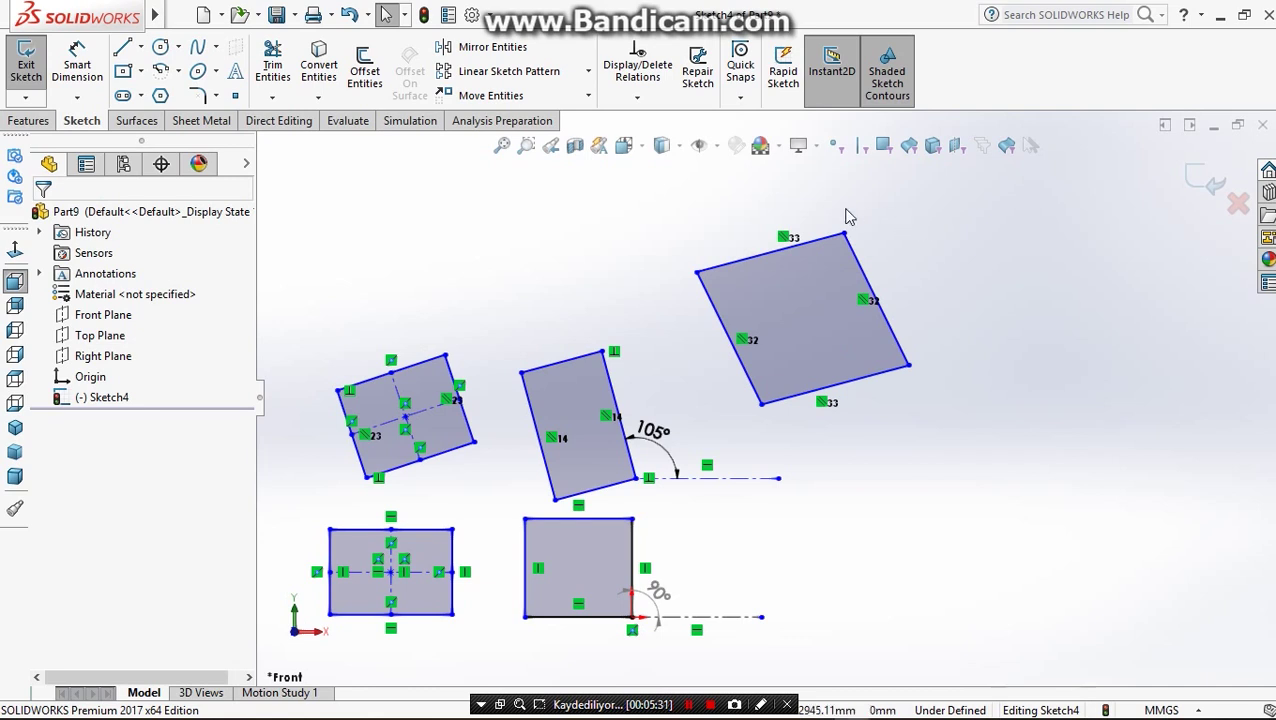
{"action": "mouse_move", "coordinate": [845, 233]}
{"action": "left_mouse_down"}
{"action": "mouse_move", "coordinate": [987, 205]}
{"action": "mouse_move", "coordinate": [845, 233]}
{"action": "left_mouse_up"}
Make the quad's top/right and bottom/left edges perpendicular, turning it into a tilted rectangle
{"action": "left_click", "coordinate": [974, 361]}
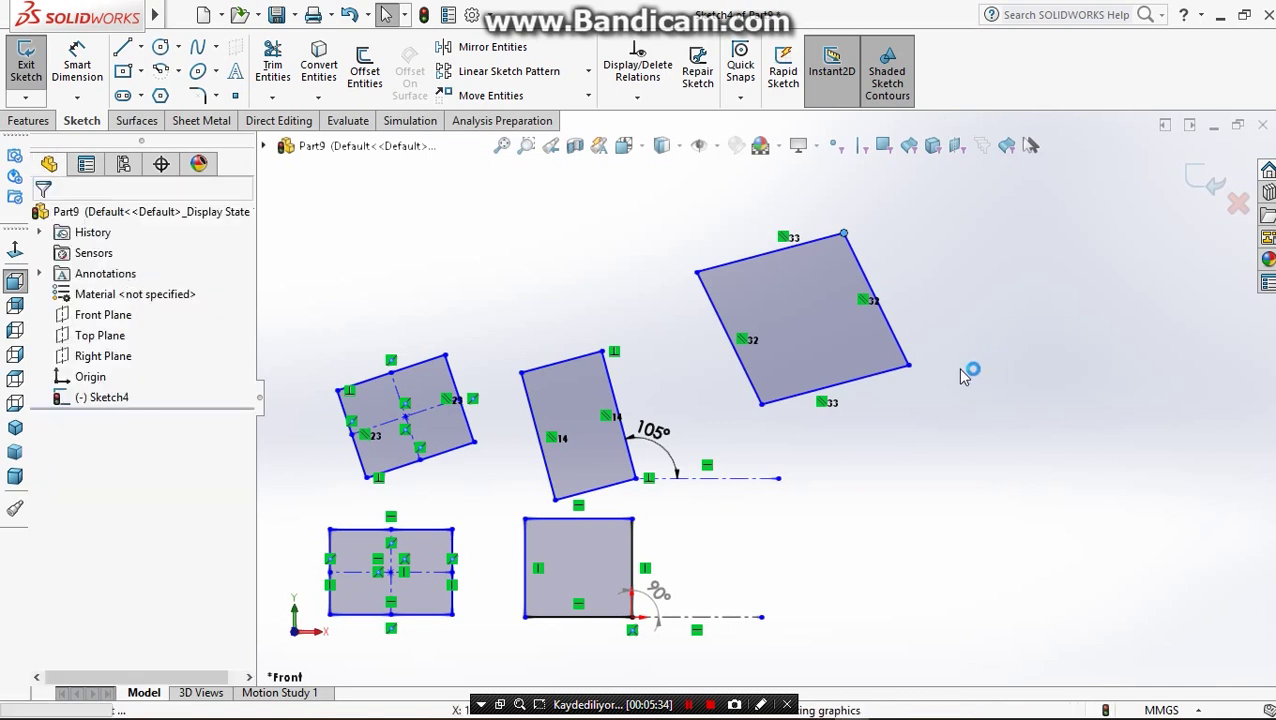
{"action": "left_click", "coordinate": [829, 245]}
{"action": "left_click", "coordinate": [848, 248], "text": "ctrl"}
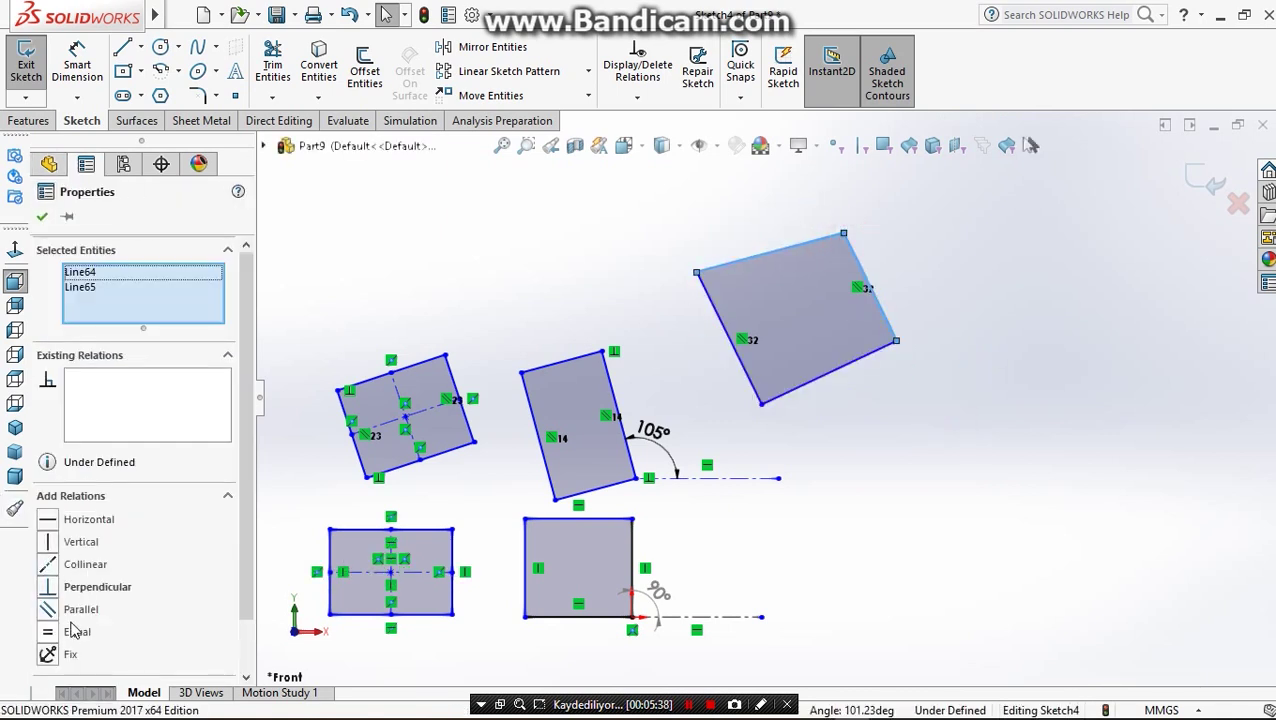
{"action": "left_click", "coordinate": [63, 591]}
{"action": "left_click", "coordinate": [884, 512]}
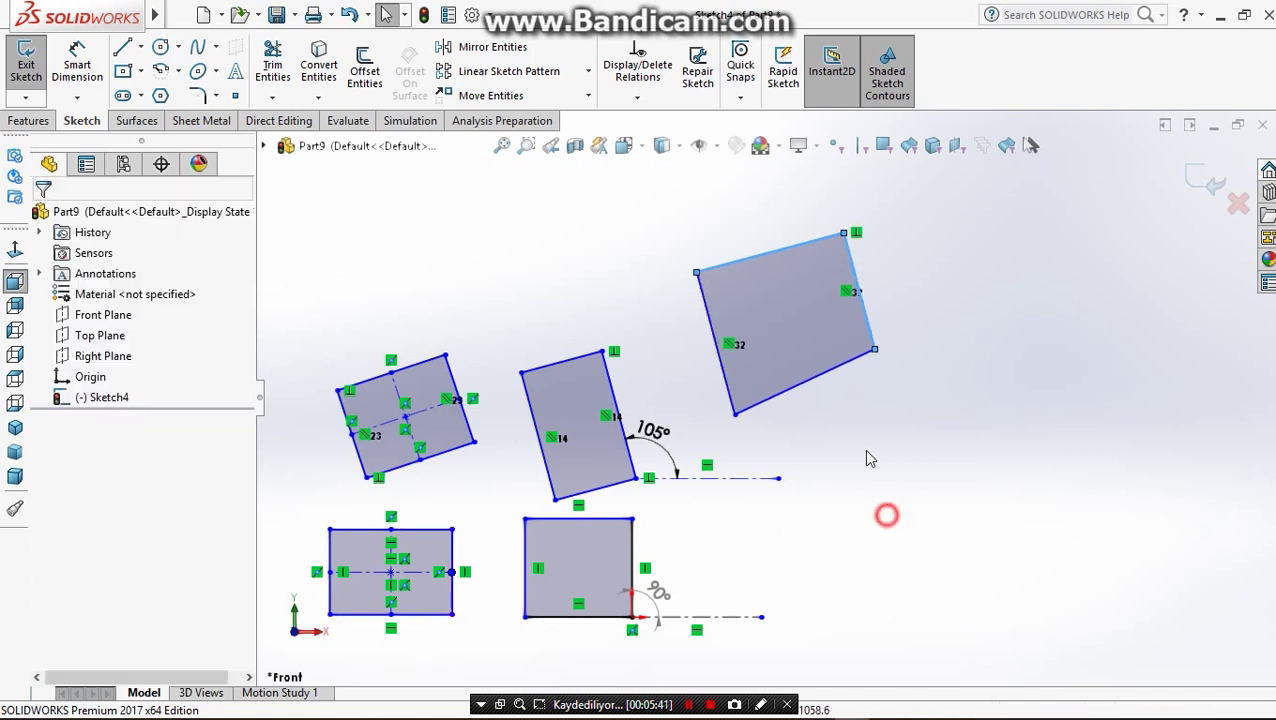
{"action": "left_click", "coordinate": [857, 369]}
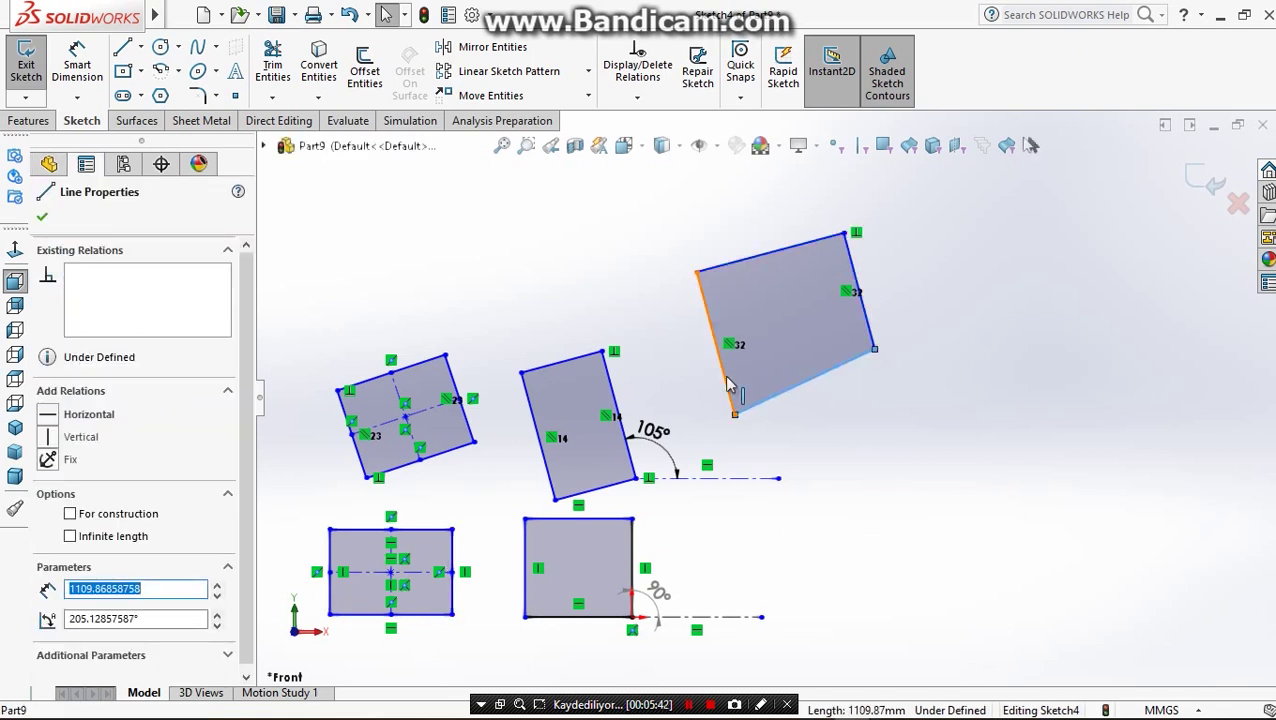
{"action": "left_click", "coordinate": [729, 384], "text": "ctrl"}
{"action": "left_click", "coordinate": [82, 591]}
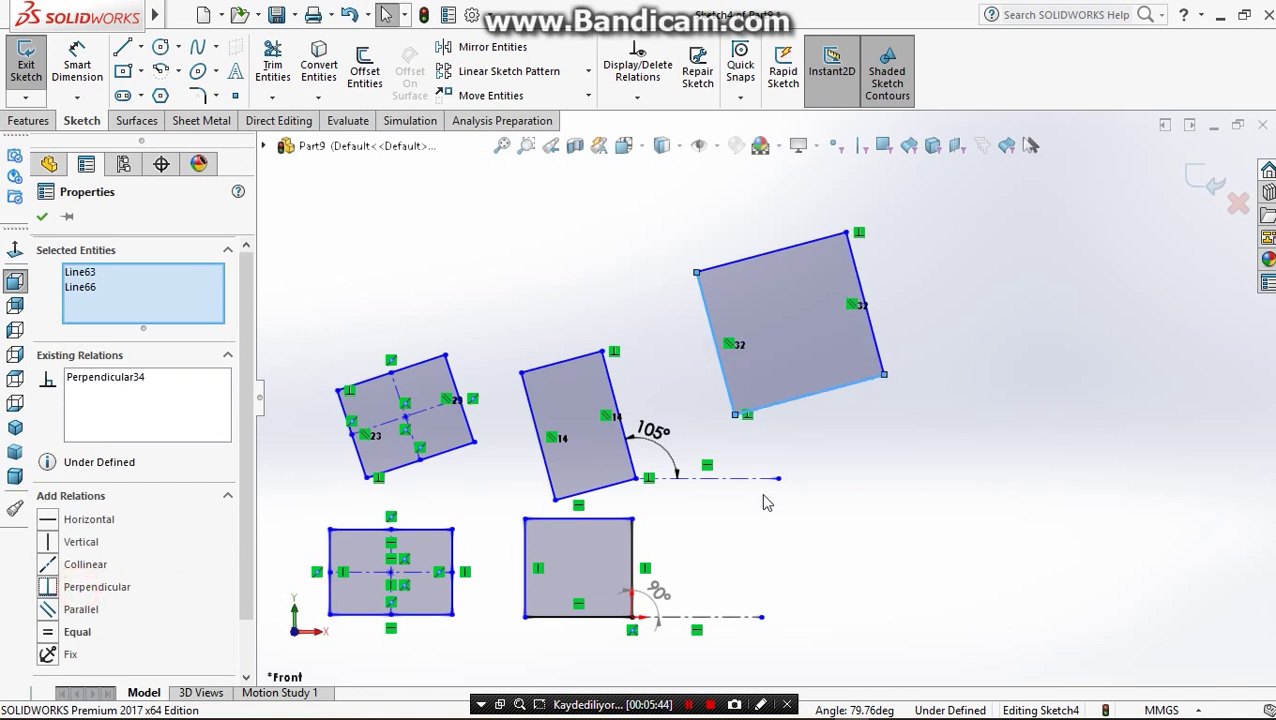
{"action": "left_click", "coordinate": [922, 483]}
Reshape the tilted rectangle by dragging its bottom-left corner
{"action": "mouse_move", "coordinate": [736, 424]}
{"action": "left_mouse_down"}
{"action": "mouse_move", "coordinate": [612, 383]}
{"action": "mouse_move", "coordinate": [738, 374]}
{"action": "left_mouse_up"}
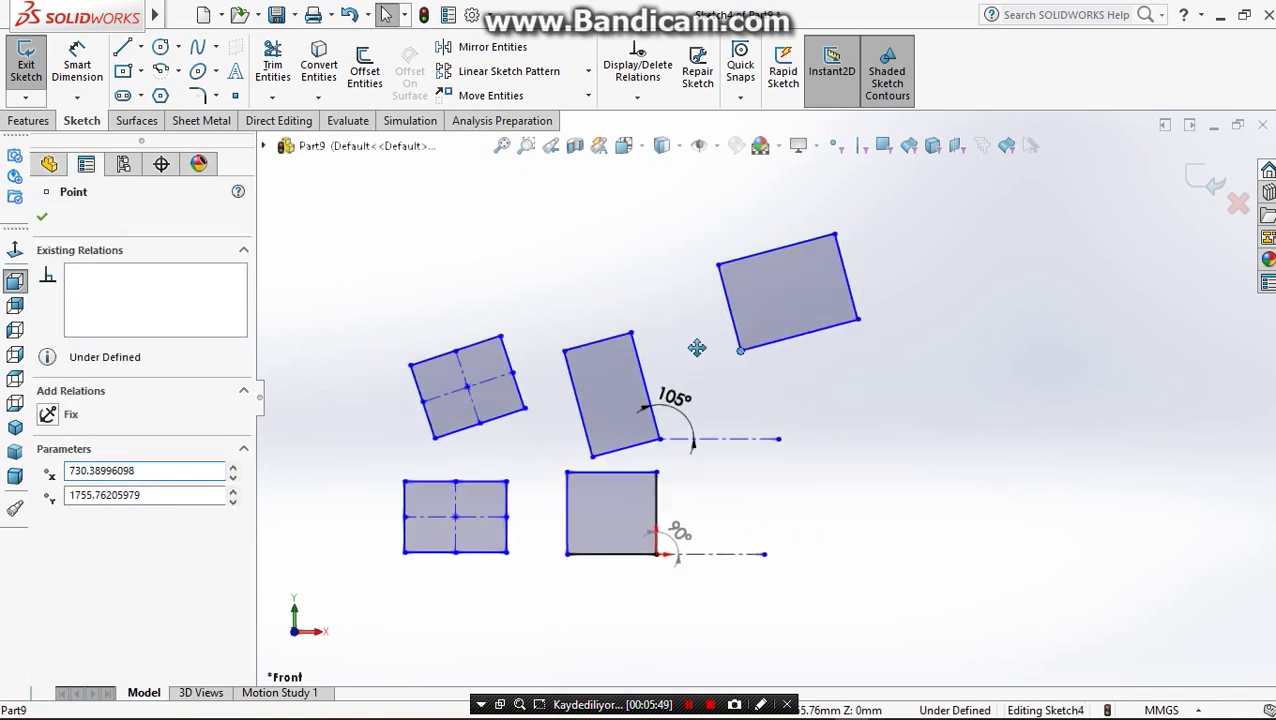
{"action": "left_click", "coordinate": [628, 342]}
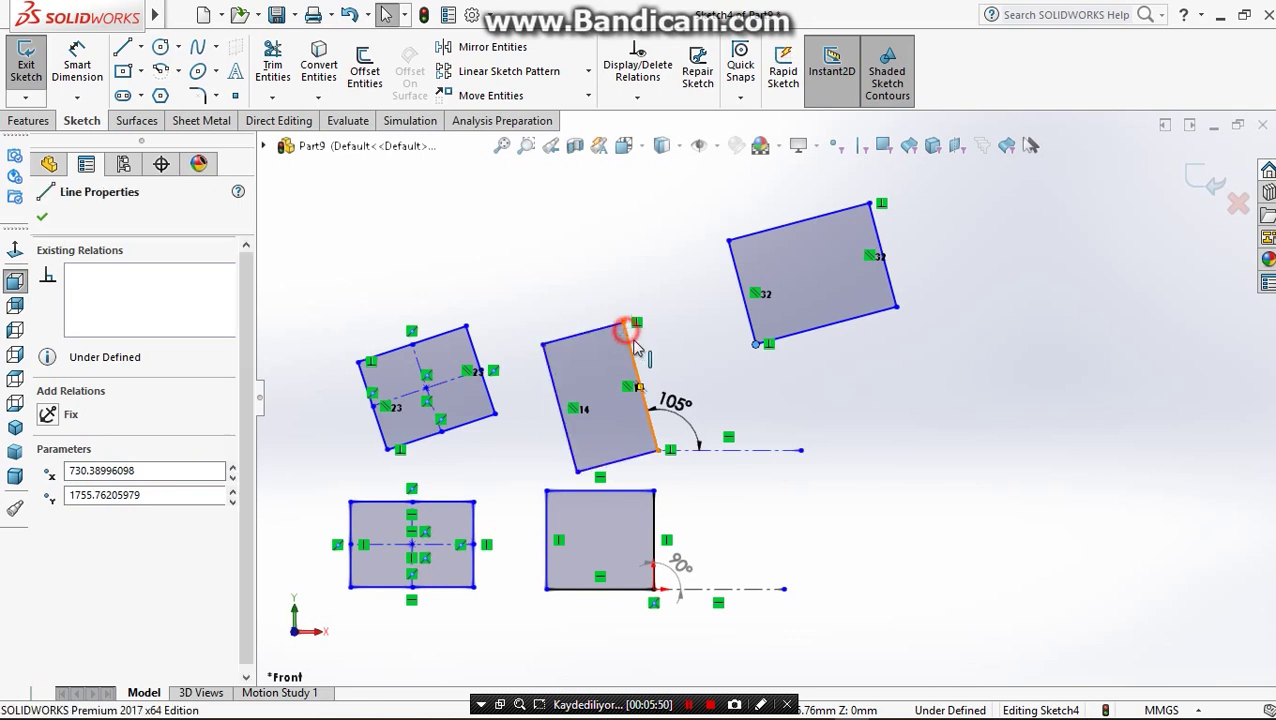
{"action": "left_click", "coordinate": [692, 368]}
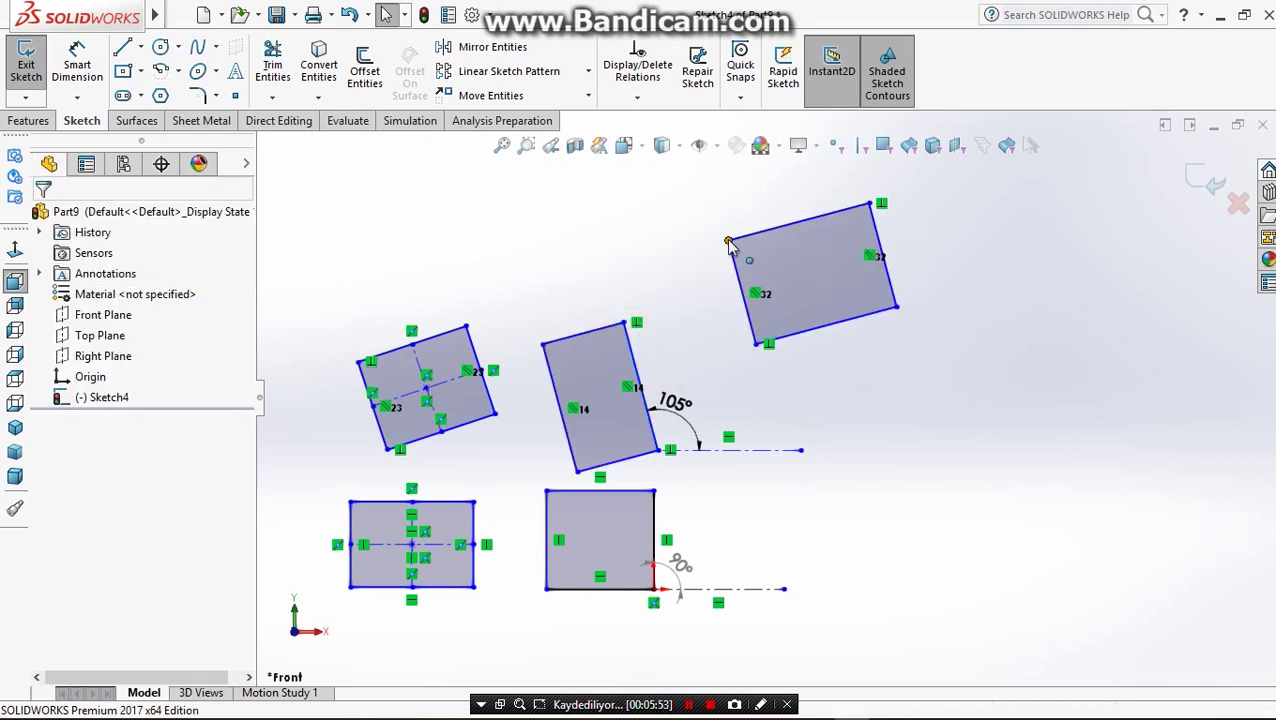
Make the top-right rectangle taller and narrower, deleting the 105° dimension and its construction line
{"action": "left_click_drag", "start_coordinate": [729, 240], "coordinate": [695, 199]}
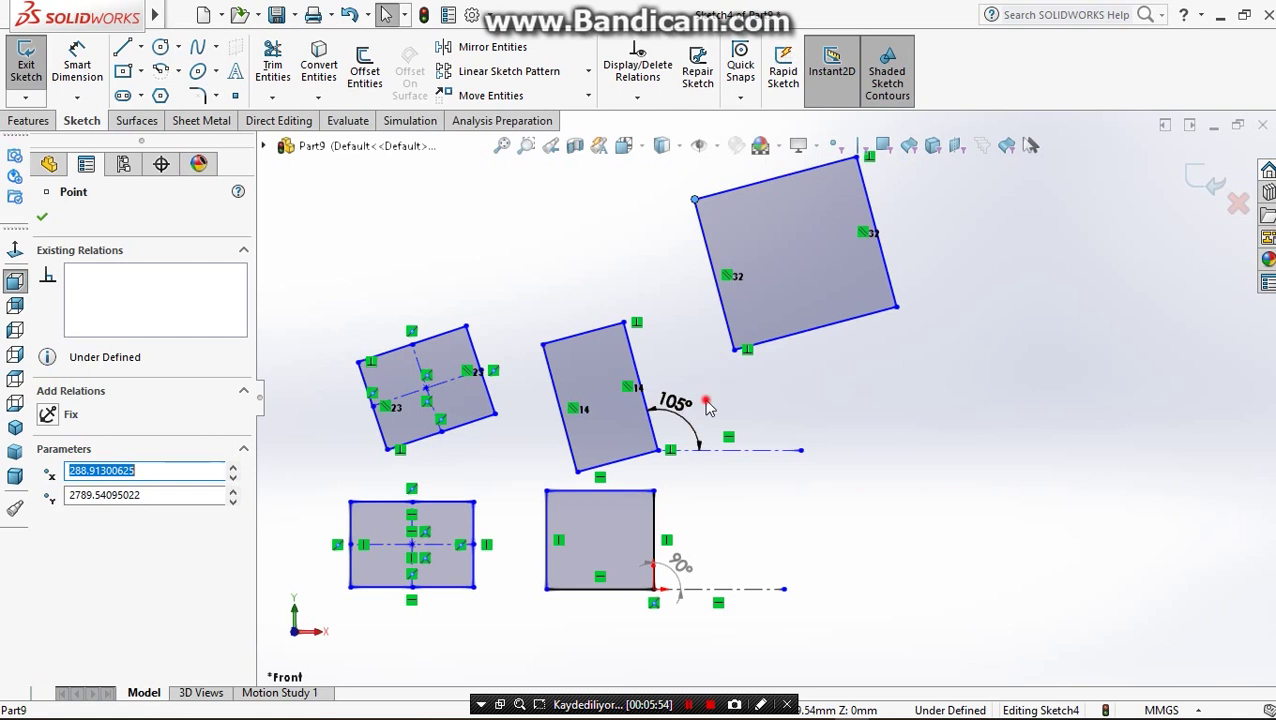
{"action": "left_click_drag", "start_coordinate": [758, 401], "coordinate": [685, 492]}
{"action": "key", "text": "Delete"}
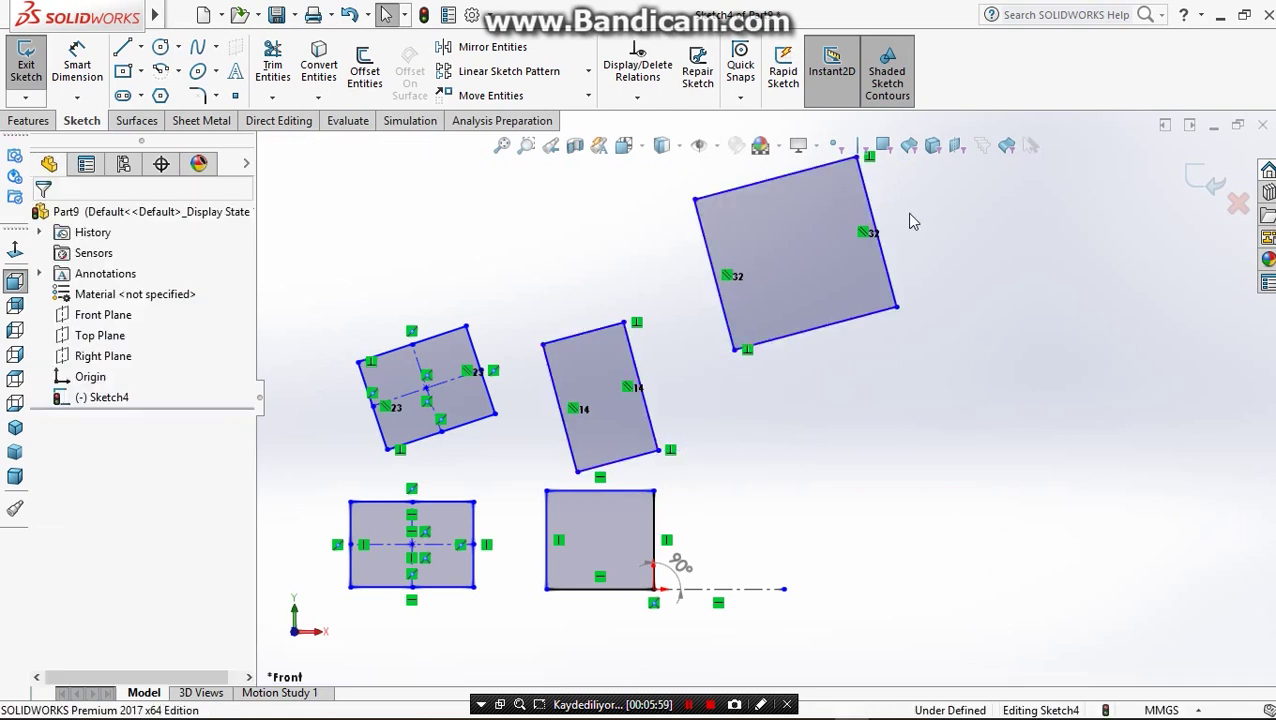
{"action": "left_click_drag", "start_coordinate": [876, 230], "coordinate": [799, 240]}
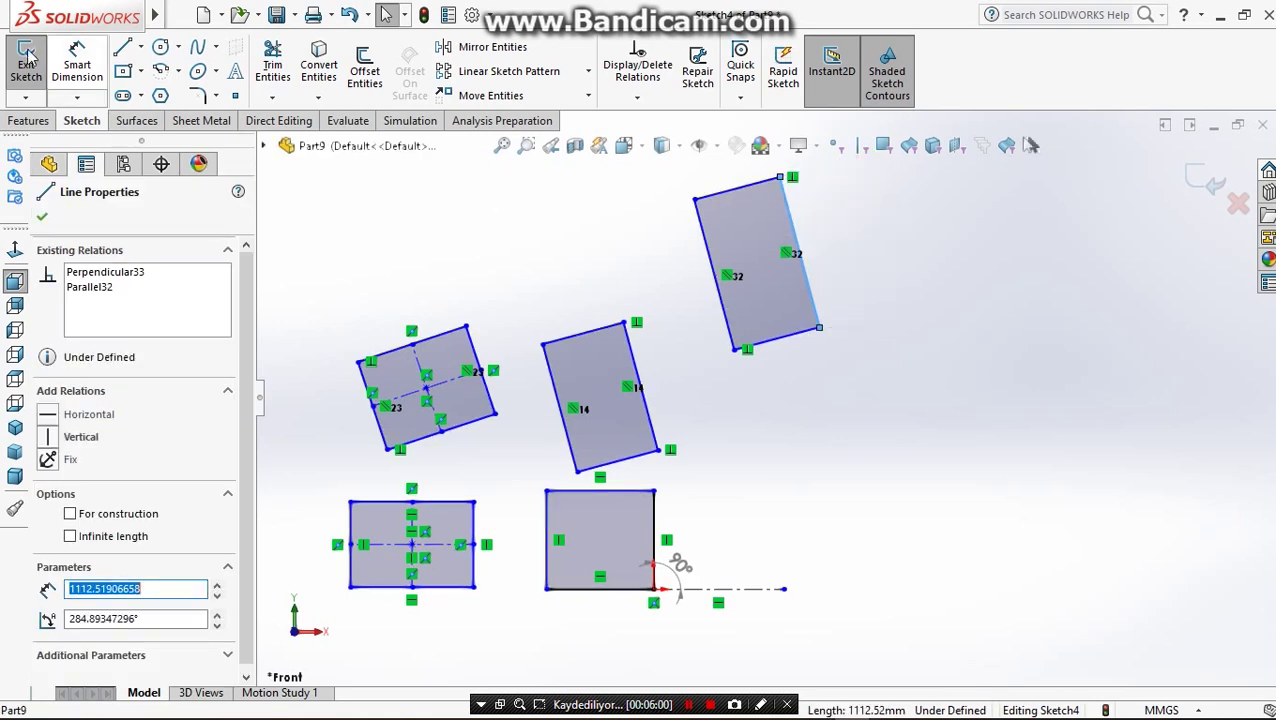
{"action": "left_click", "coordinate": [427, 293]}
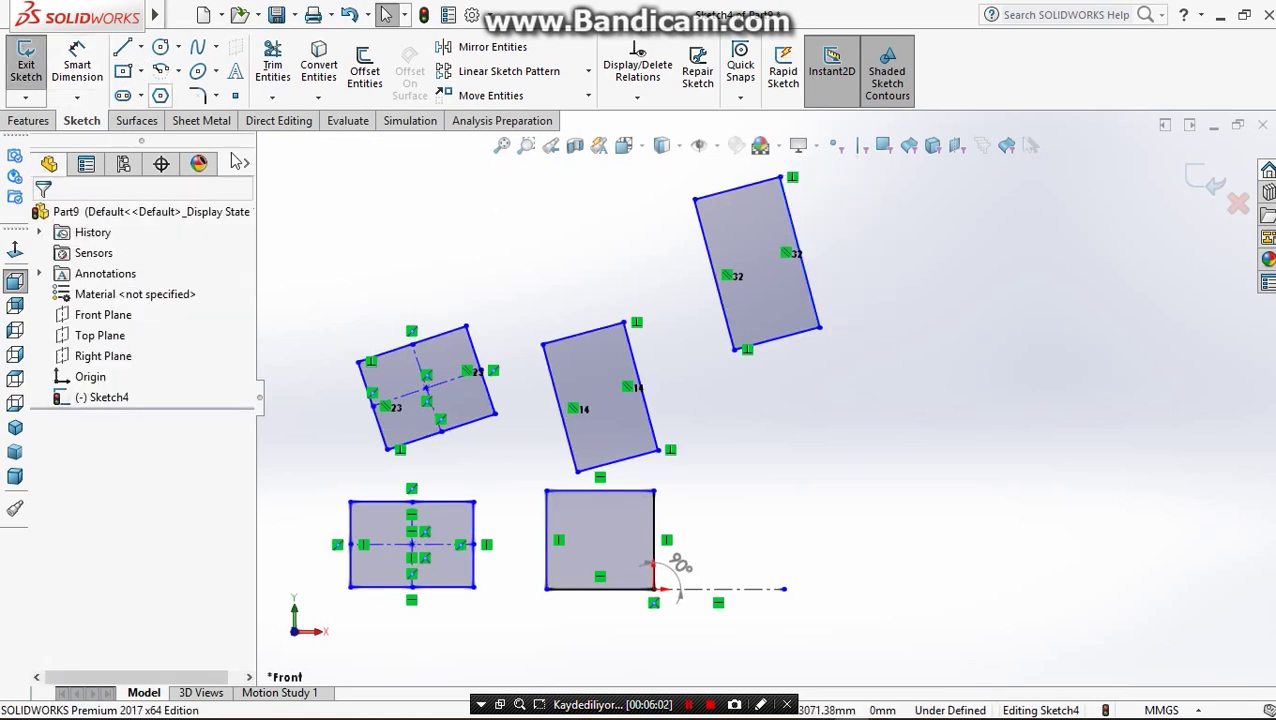
Choose the Parallelogram rectangle type and start a parallelogram, then cancel the unfinished attempt
{"action": "left_click", "coordinate": [122, 72]}
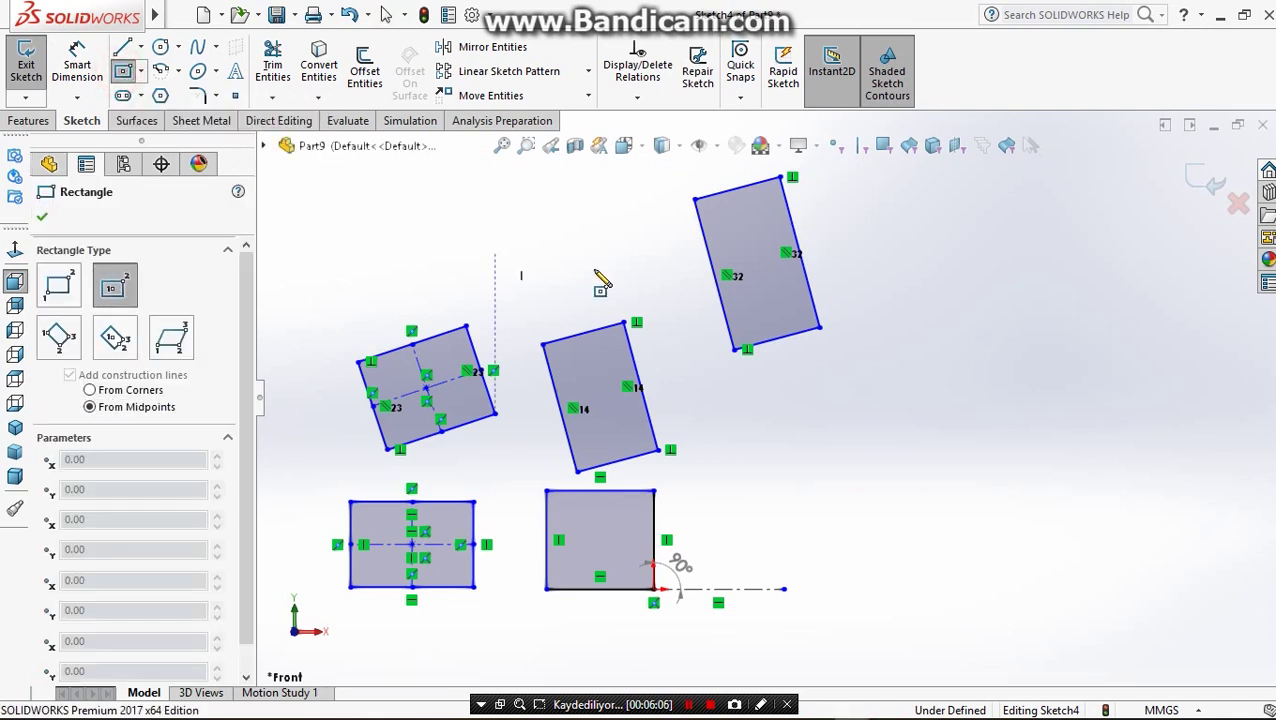
{"action": "scroll", "coordinate": [700, 400], "scroll_direction": "up", "scroll_amount": 2}
{"action": "scroll", "coordinate": [760, 380], "scroll_direction": "down", "scroll_amount": 1}
{"action": "scroll", "coordinate": [500, 360], "scroll_direction": "down", "scroll_amount": 1}
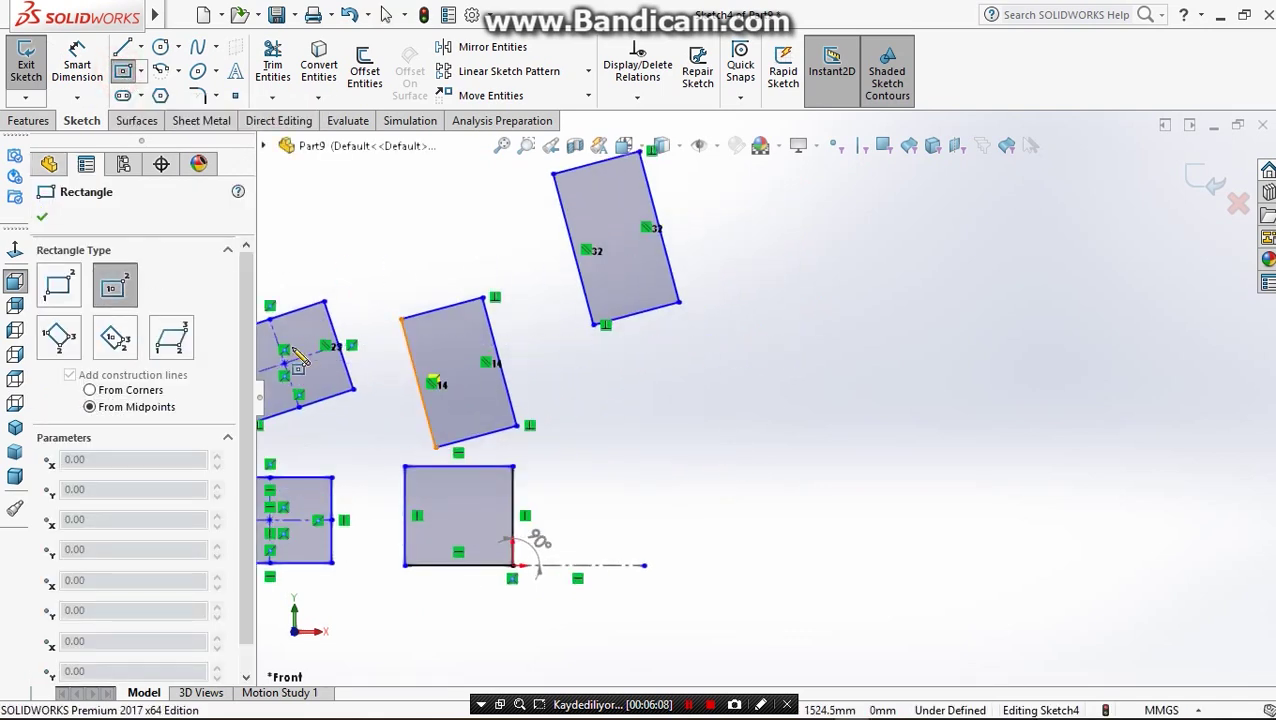
{"action": "left_click", "coordinate": [172, 340]}
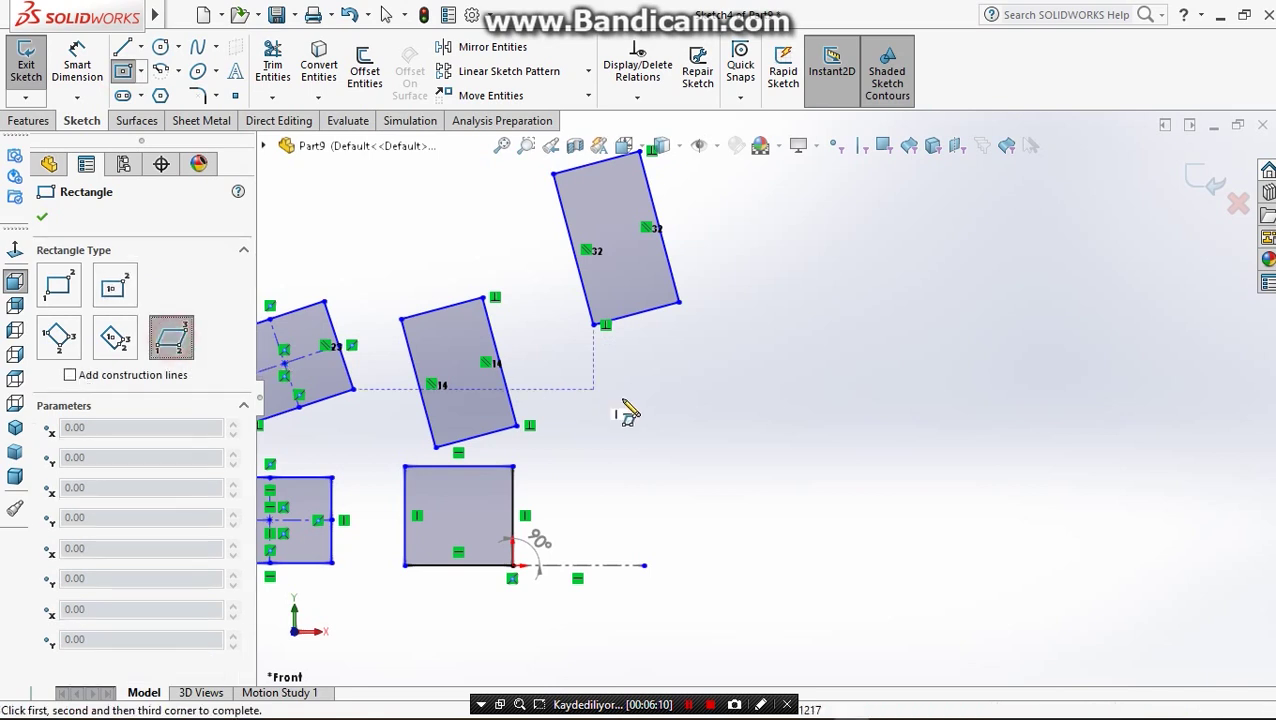
{"action": "scroll", "coordinate": [835, 417], "scroll_direction": "up", "scroll_amount": 1}
{"action": "middle_click_drag", "start_coordinate": [855, 413], "coordinate": [795, 388], "text": "ctrl"}
{"action": "scroll", "coordinate": [795, 388], "scroll_direction": "down", "scroll_amount": 1}
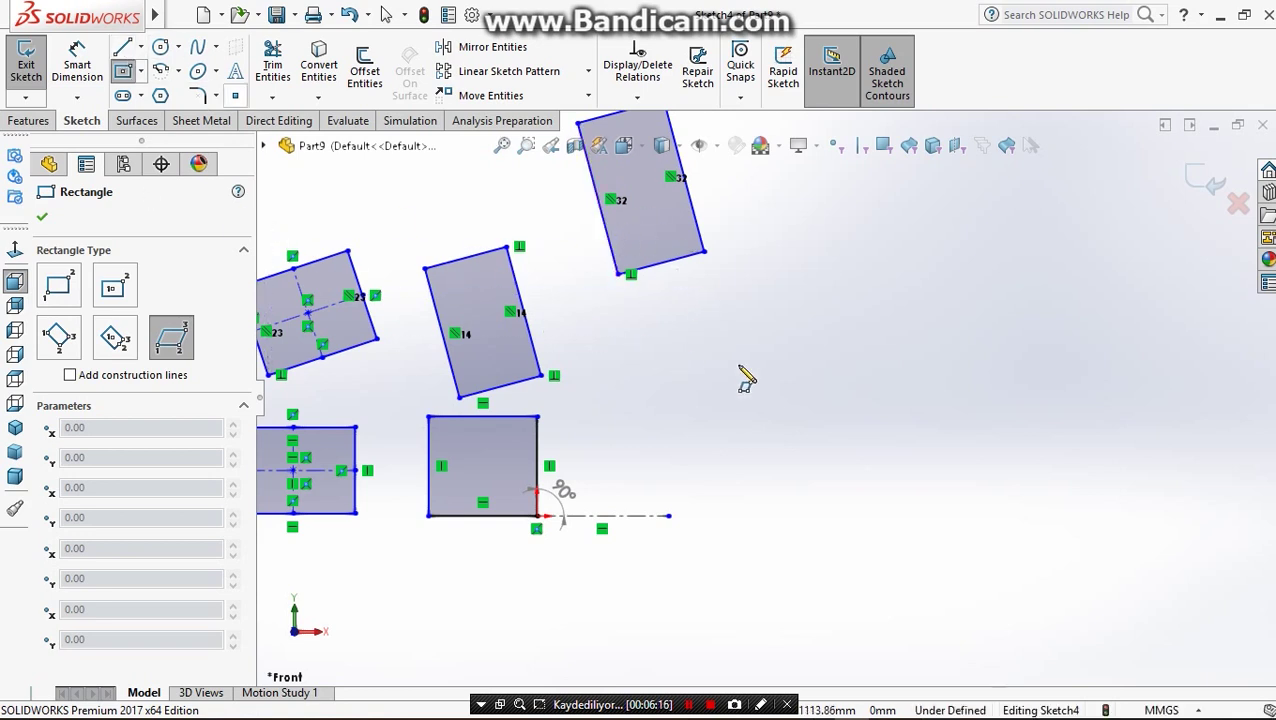
{"action": "key", "text": "ctrl+Right"}
{"action": "key", "text": "ctrl+Up"}
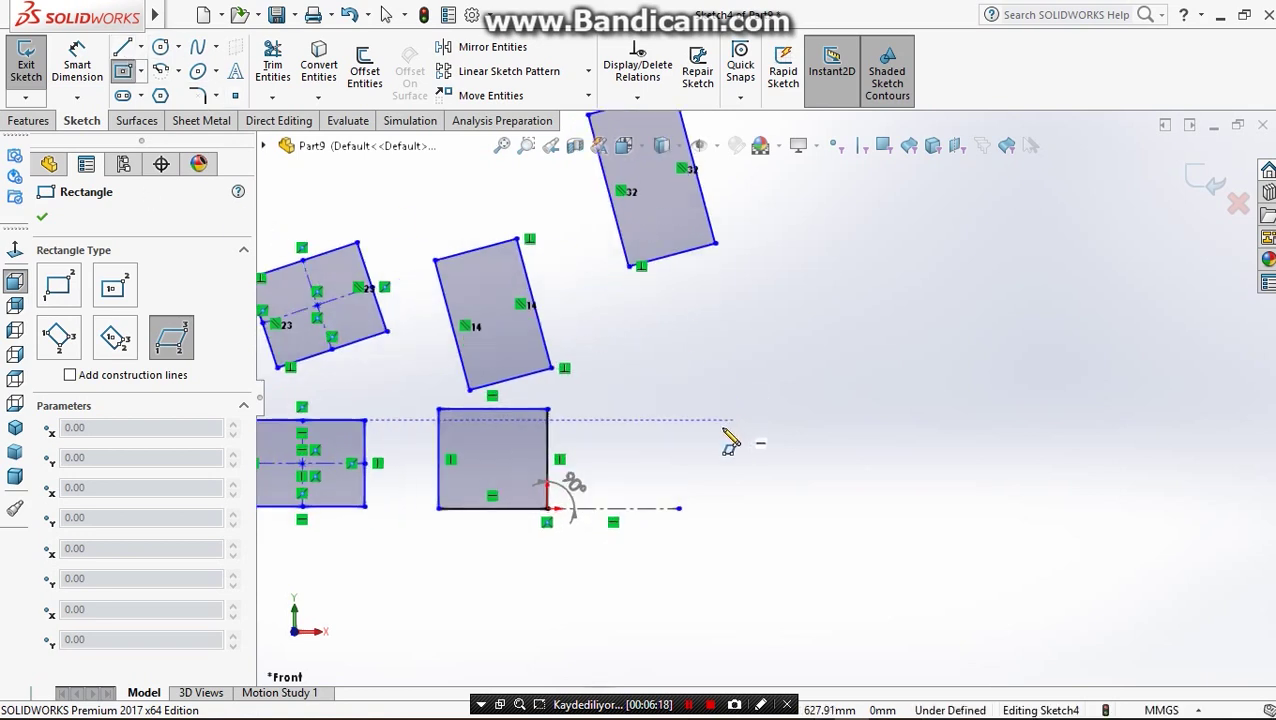
{"action": "left_click", "coordinate": [707, 449]}
{"action": "left_click", "coordinate": [817, 280]}
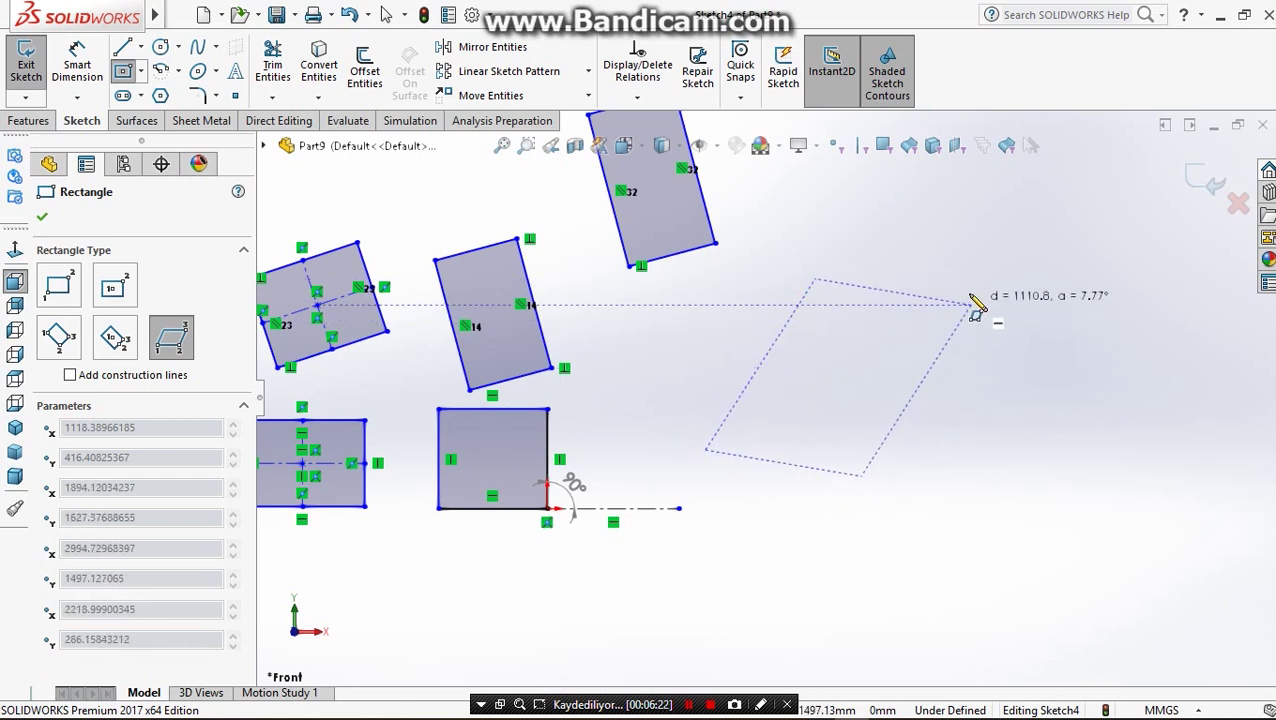
{"action": "key", "text": "Escape"}
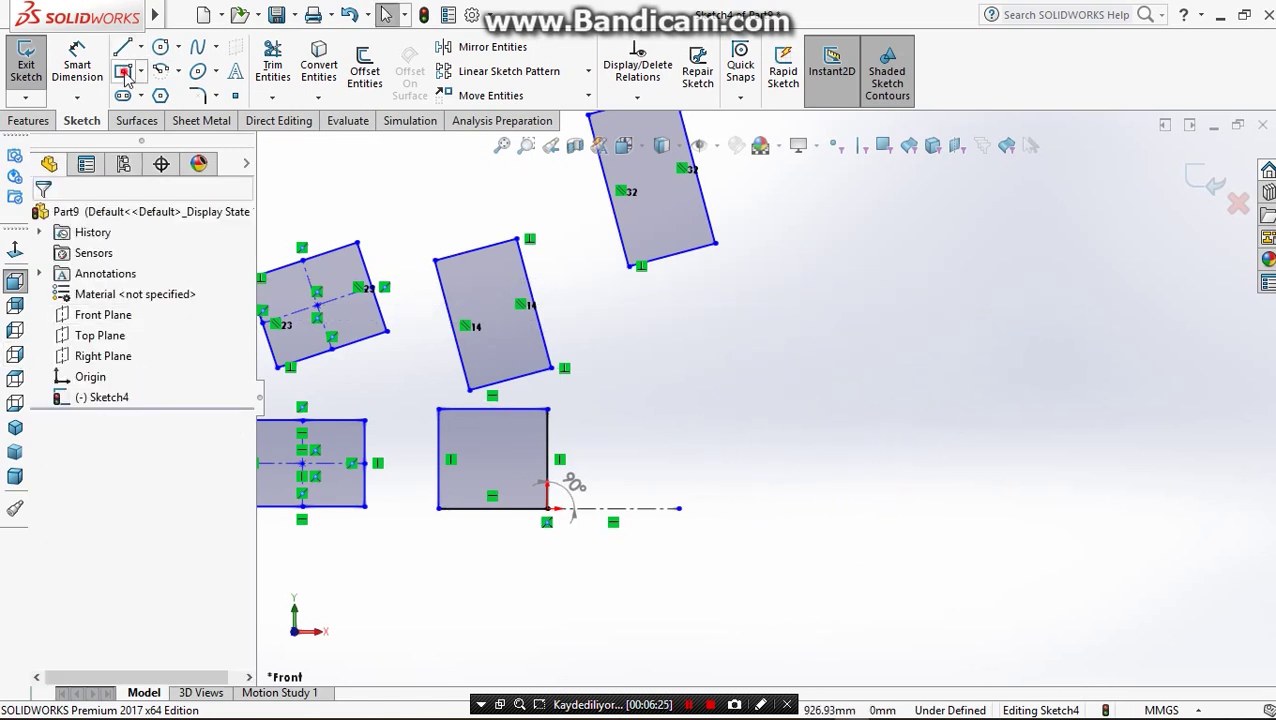
Draw a large parallelogram on the right by placing its three corners
{"action": "left_click", "coordinate": [125, 75]}
{"action": "left_click", "coordinate": [172, 343]}
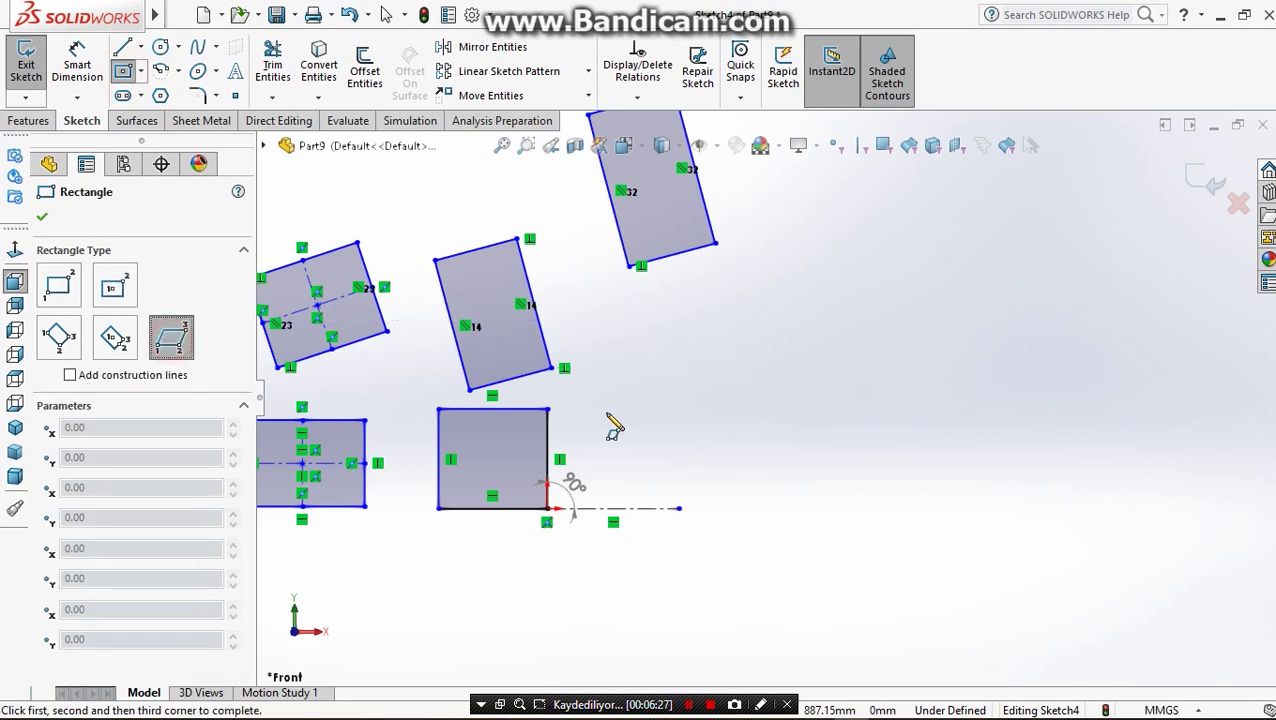
{"action": "left_click", "coordinate": [716, 438]}
{"action": "left_click", "coordinate": [803, 222]}
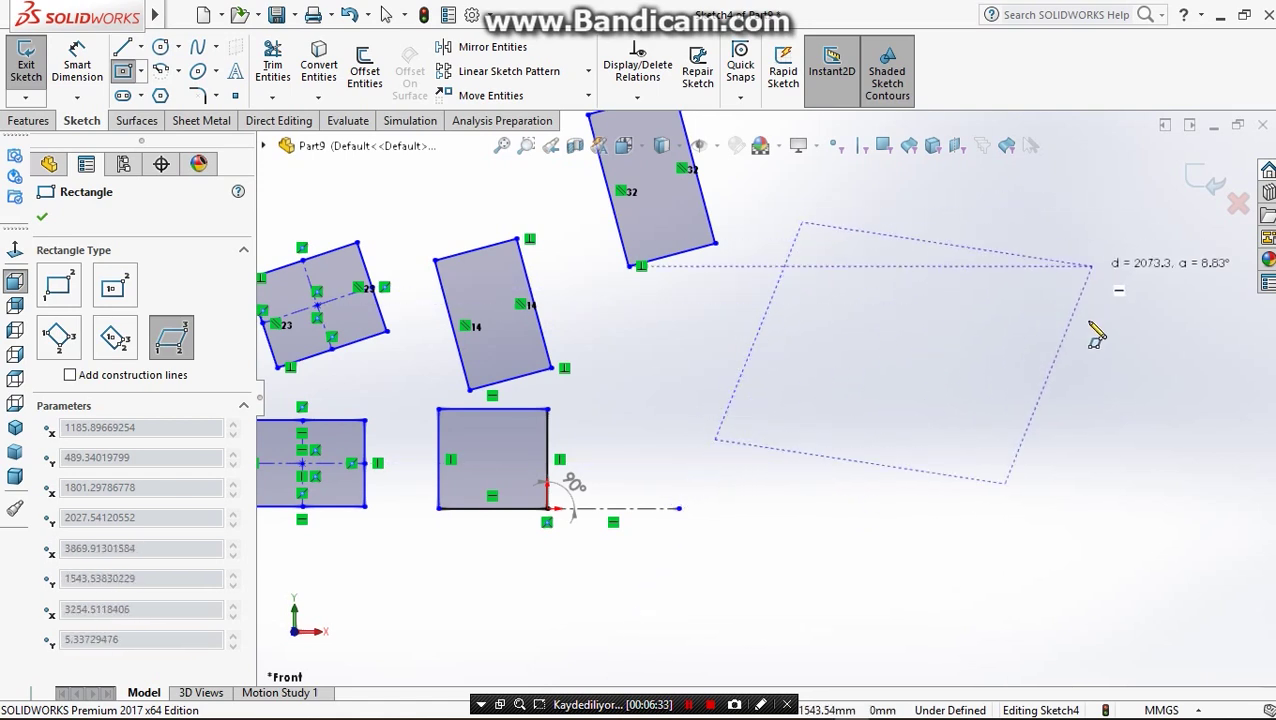
{"action": "left_click", "coordinate": [1044, 203]}
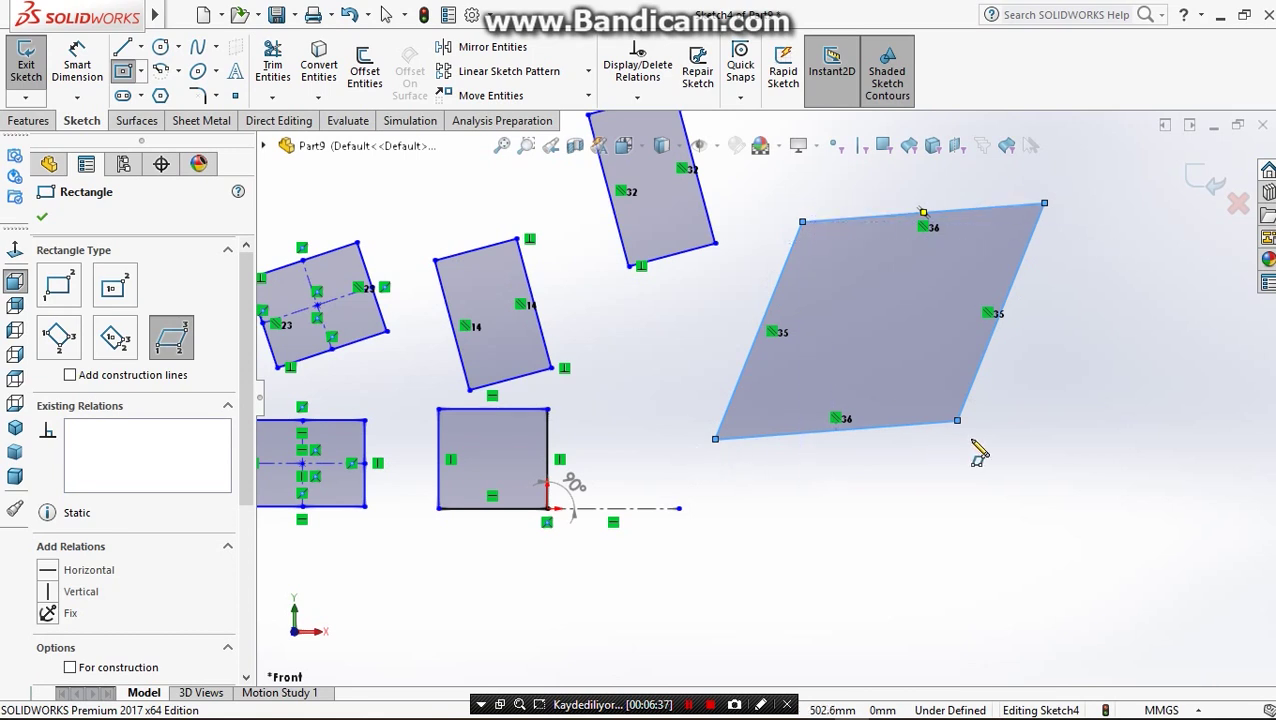
{"action": "key", "text": "Escape"}
{"action": "key", "text": "Escape"}
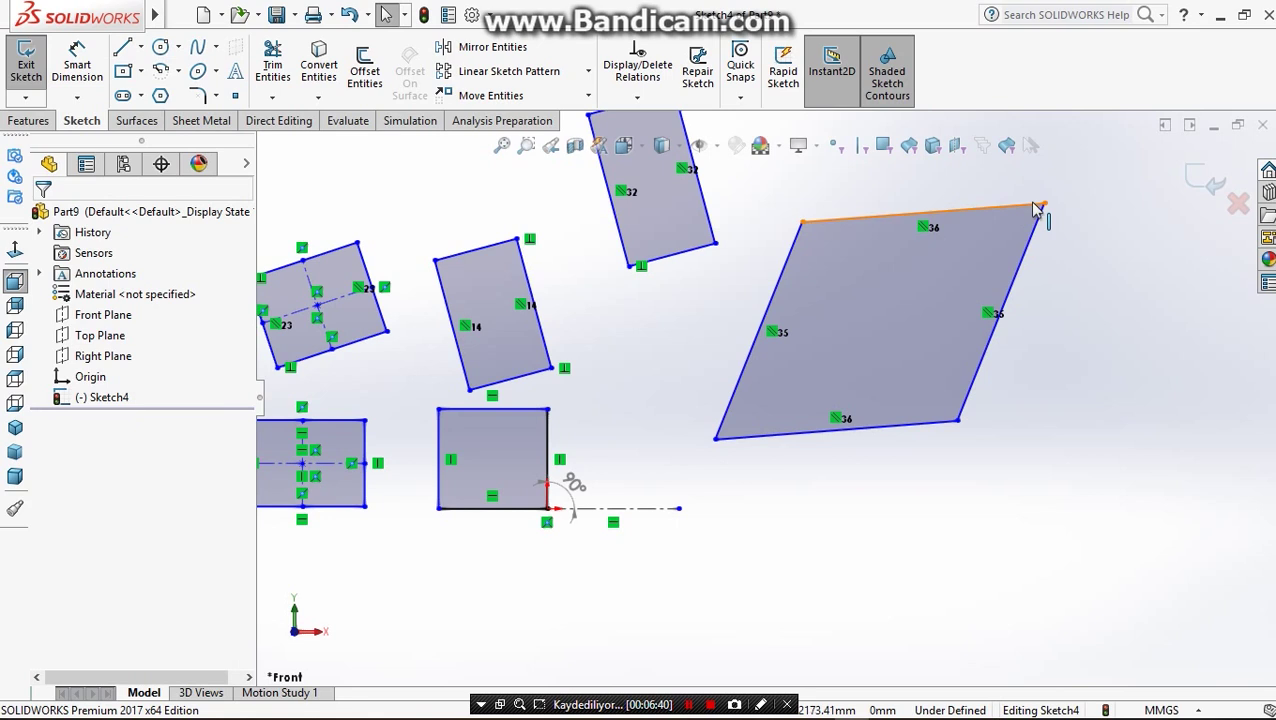
{"action": "left_click", "coordinate": [930, 428]}
{"action": "scroll", "coordinate": [840, 511], "scroll_direction": "up", "scroll_amount": 3}
{"action": "left_click", "coordinate": [834, 512]}
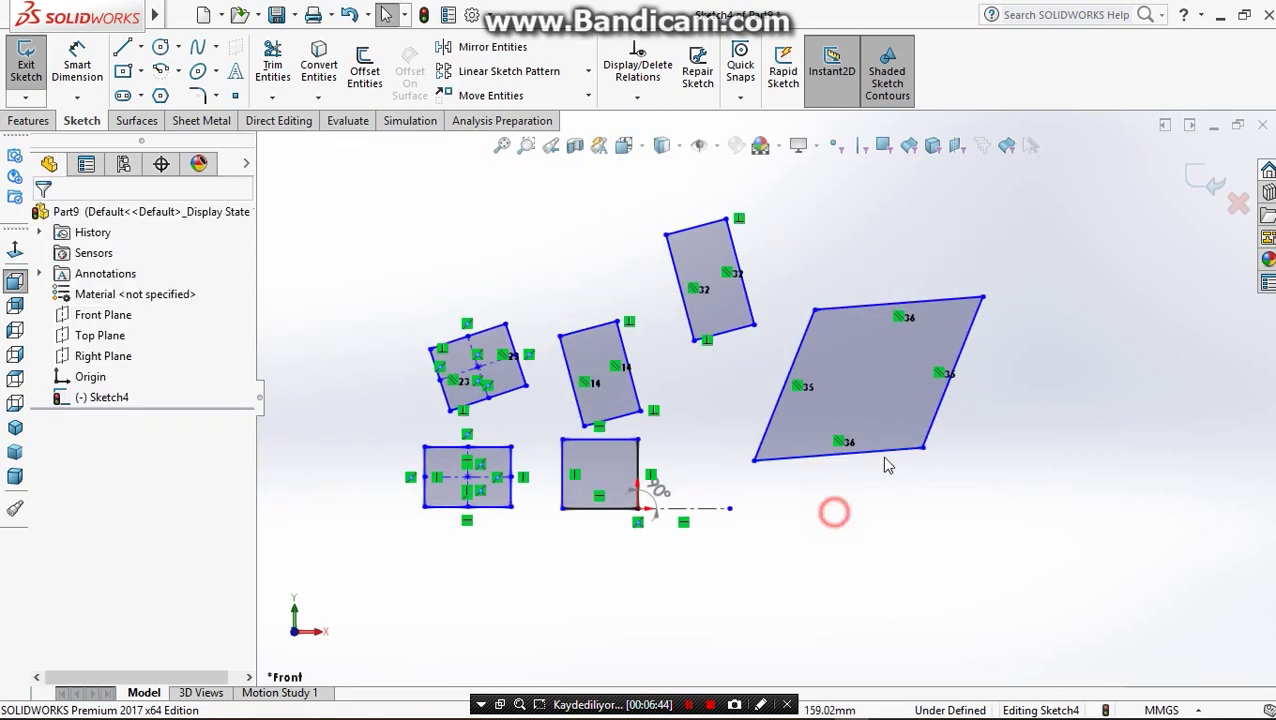
Drag the parallelogram into a rotated rectangle, then box-select and delete every sketch entity
{"action": "left_click_drag", "start_coordinate": [983, 298], "coordinate": [995, 470]}
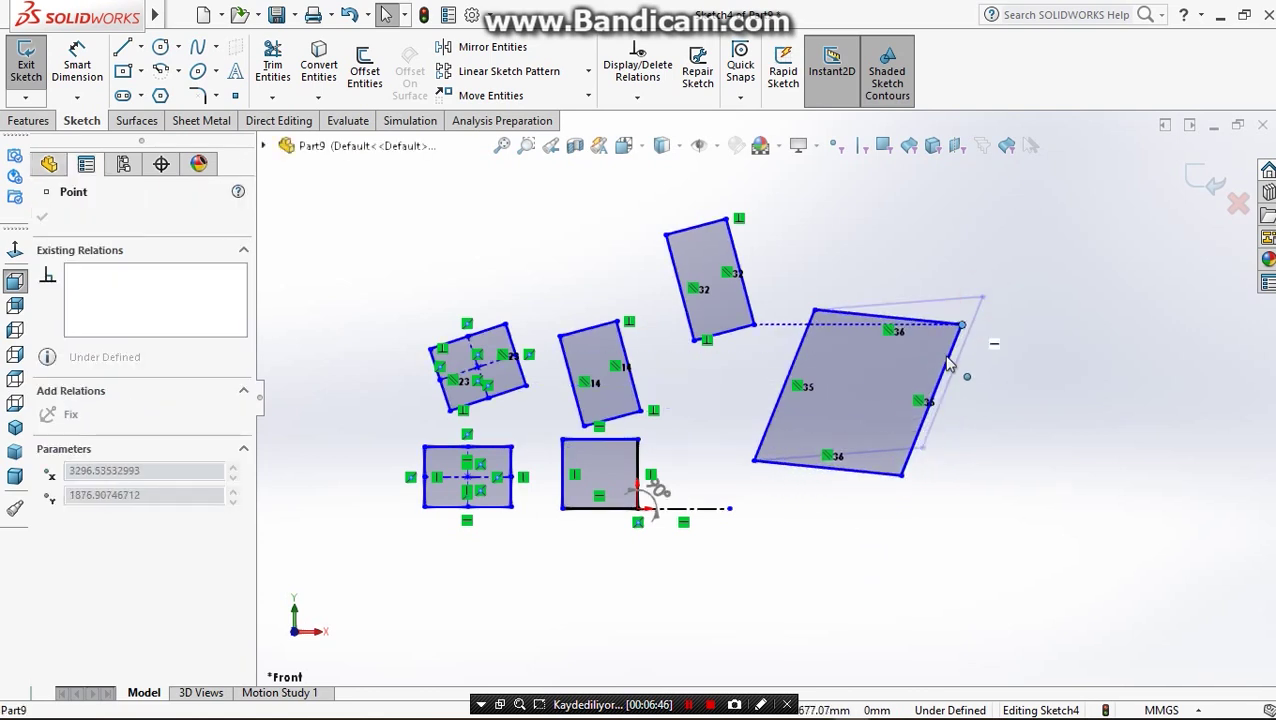
{"action": "left_click_drag", "start_coordinate": [970, 210], "coordinate": [342, 576]}
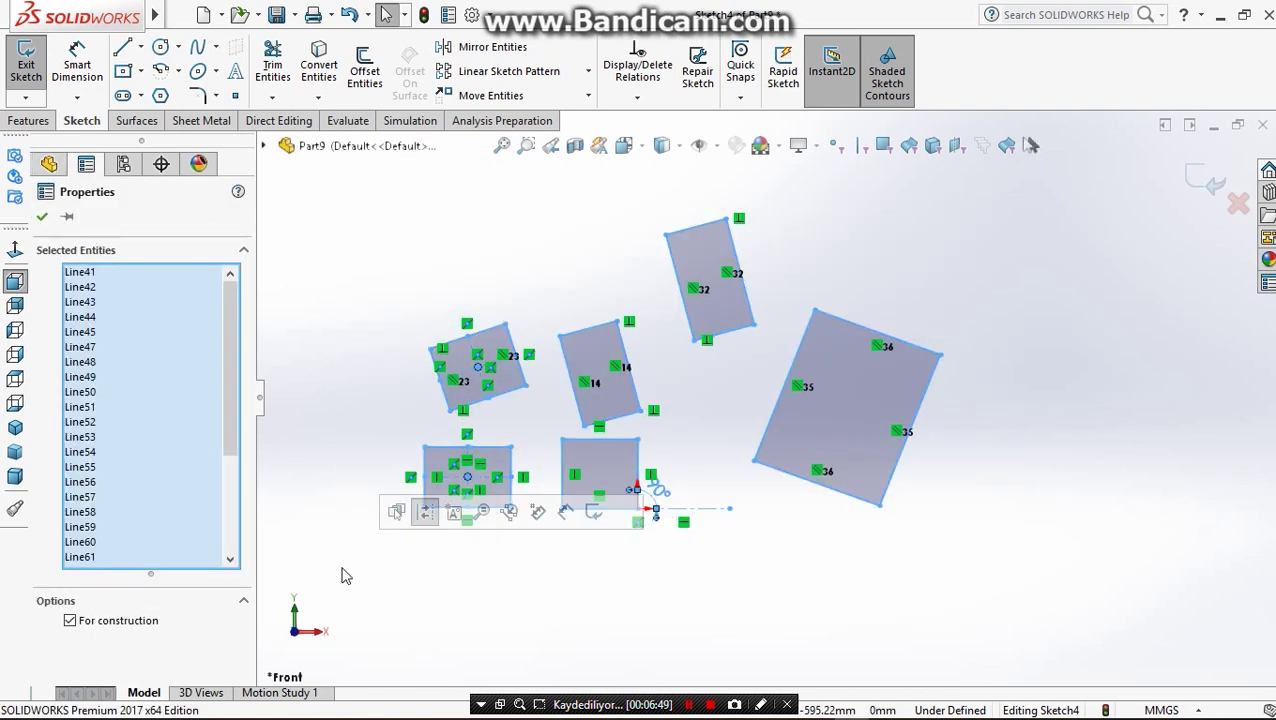
{"action": "key", "text": "Delete"}
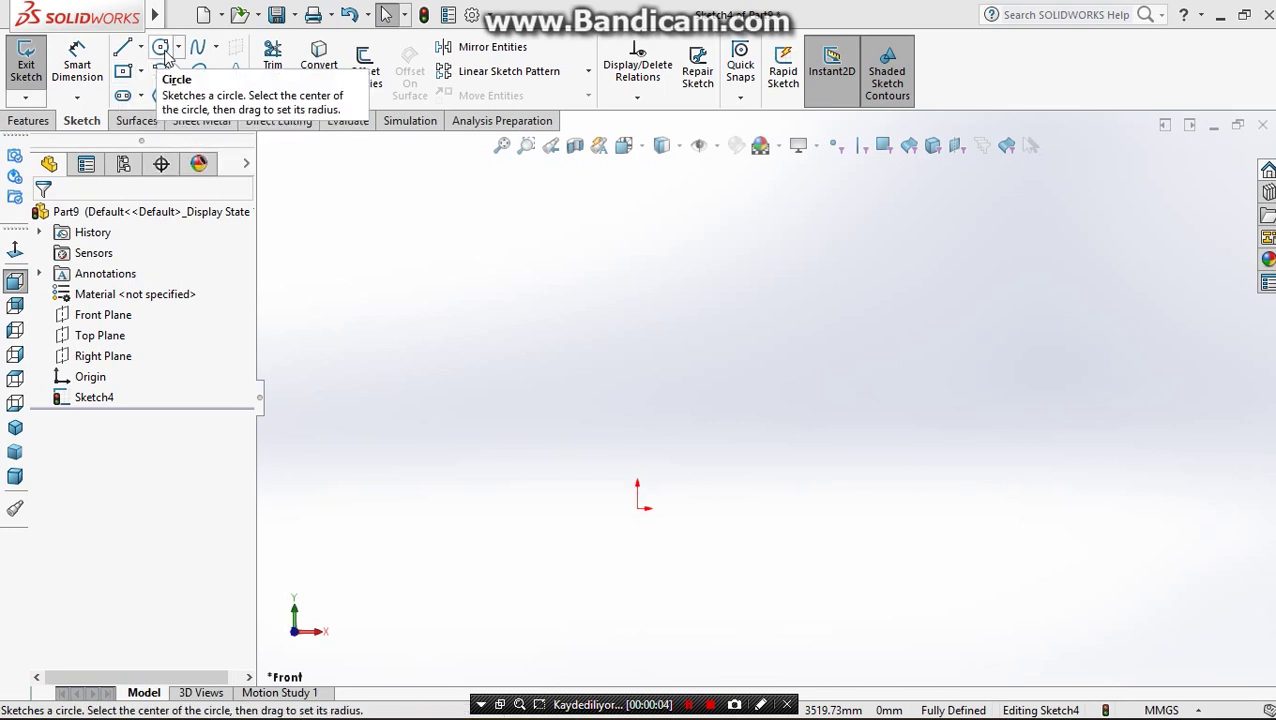
Draw six overlapping circles around one centred on the origin
{"action": "left_click", "coordinate": [165, 55]}
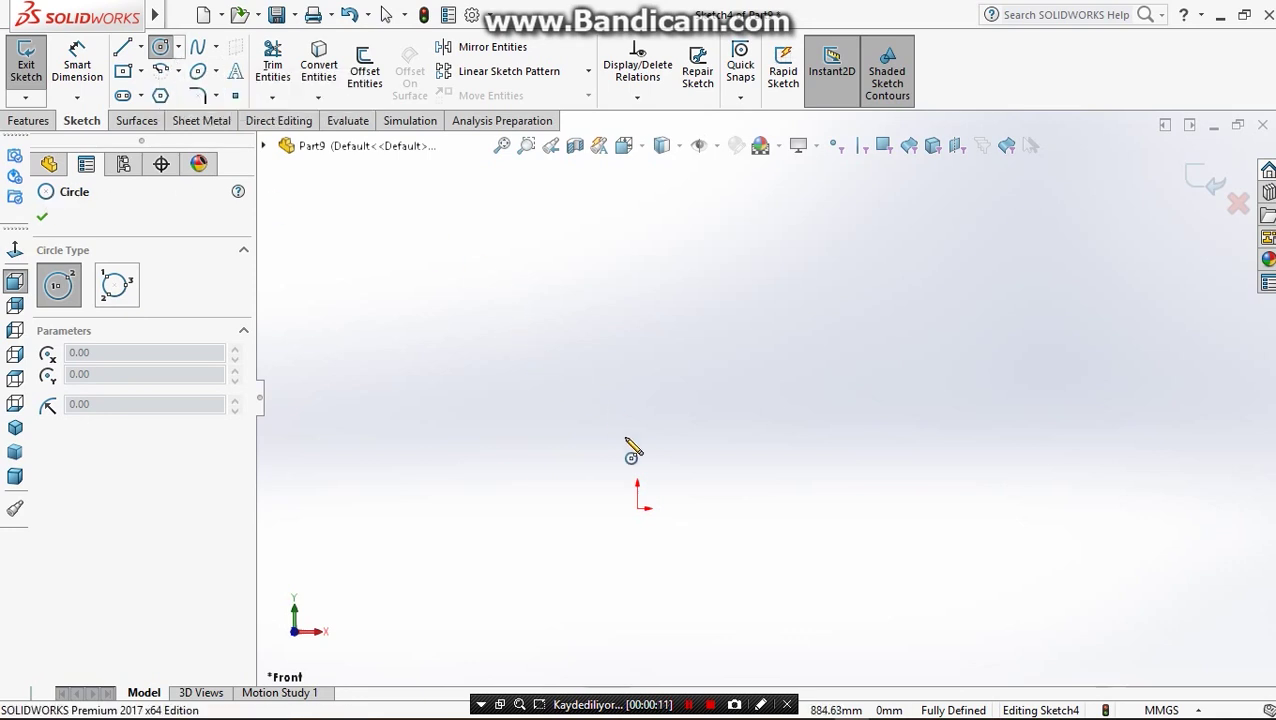
{"action": "left_click", "coordinate": [637, 508]}
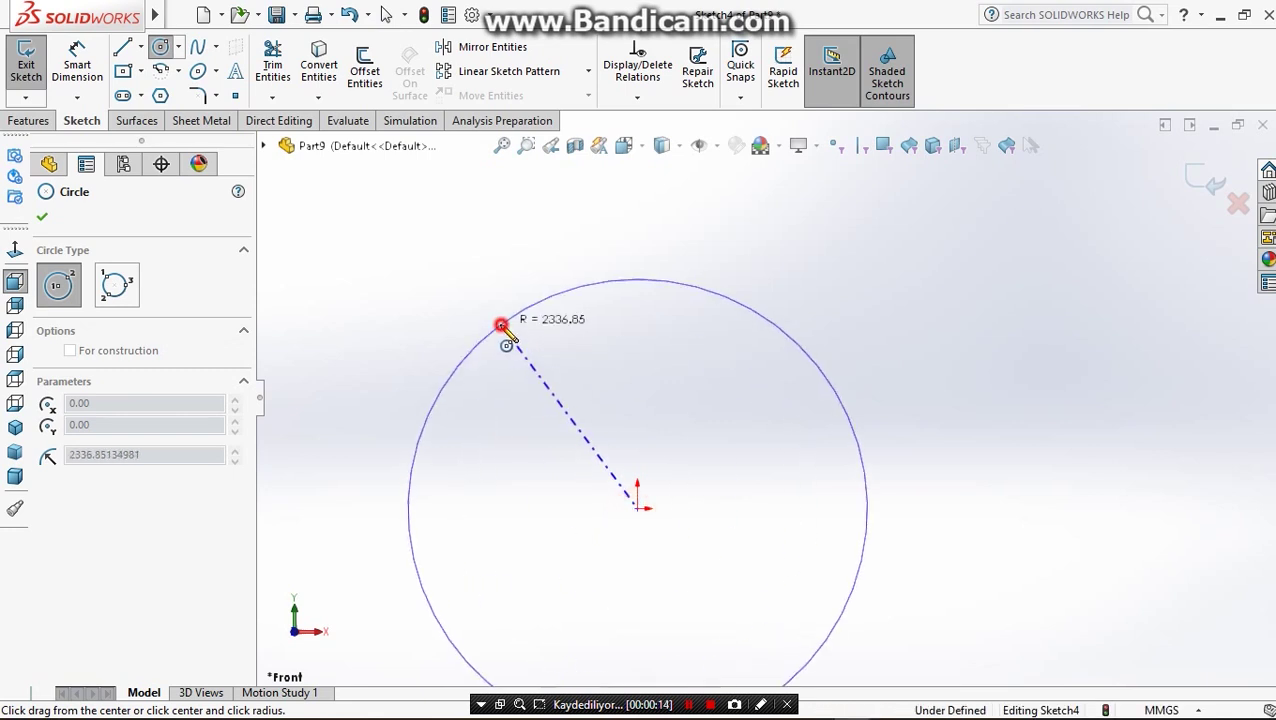
{"action": "left_click", "coordinate": [501, 330]}
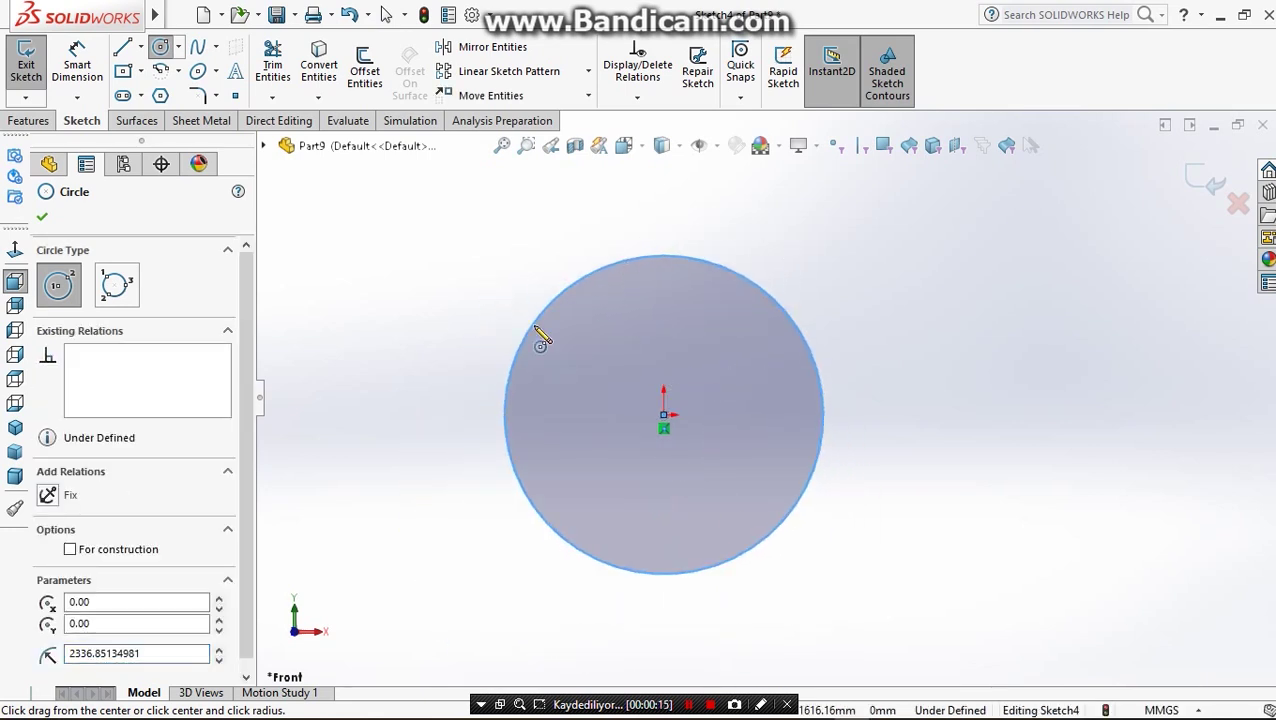
{"action": "left_click", "coordinate": [395, 370]}
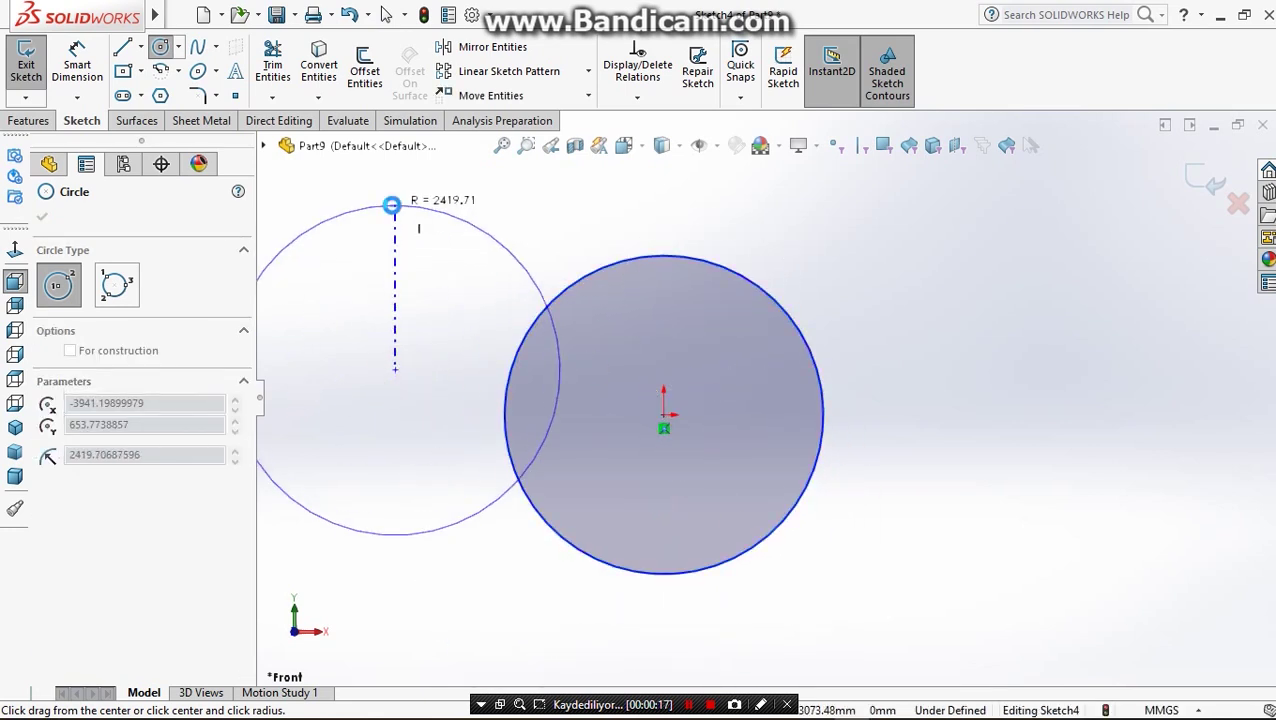
{"action": "left_click", "coordinate": [395, 204]}
{"action": "left_click", "coordinate": [590, 235]}
{"action": "left_click", "coordinate": [790, 205]}
{"action": "left_click", "coordinate": [911, 272]}
{"action": "left_click", "coordinate": [860, 352]}
{"action": "left_click", "coordinate": [906, 468]}
{"action": "left_click", "coordinate": [854, 606]}
{"action": "left_click", "coordinate": [654, 587]}
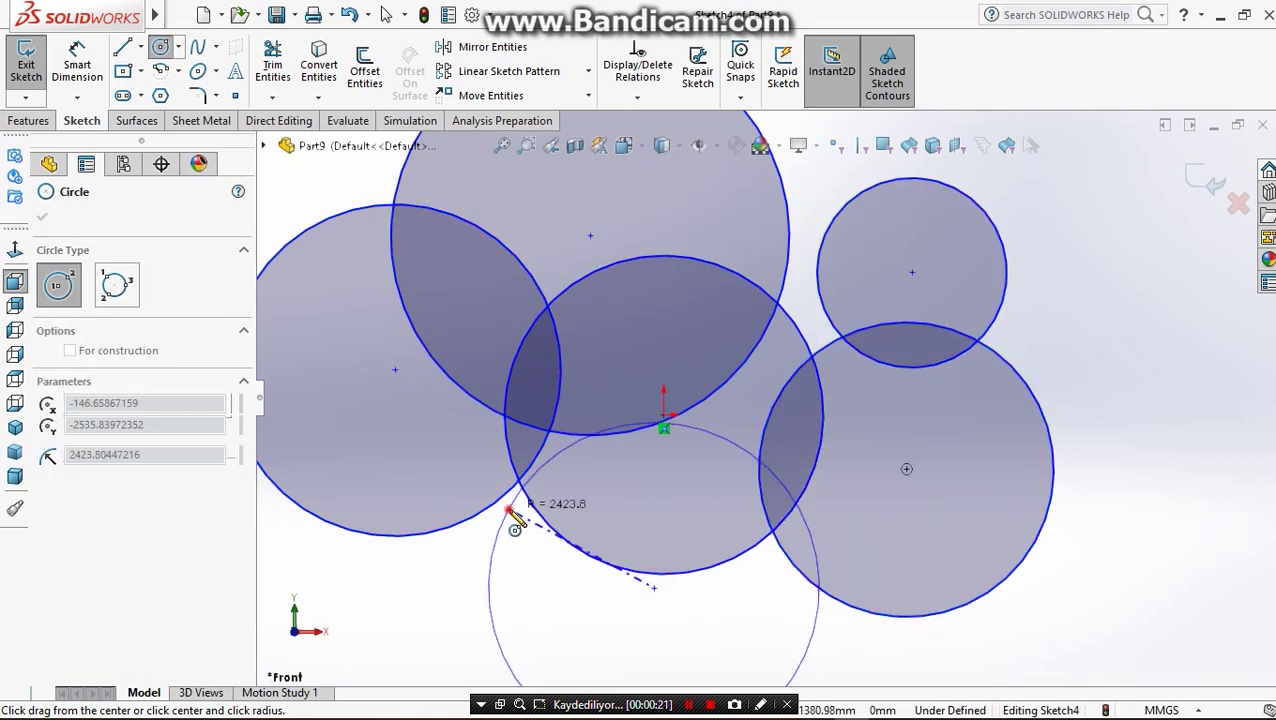
{"action": "left_click", "coordinate": [512, 519]}
{"action": "left_click", "coordinate": [386, 563]}
{"action": "left_click", "coordinate": [442, 463]}
Add circles at the upper right, above the cluster, and to its left and bottom
{"action": "left_click", "coordinate": [1118, 272]}
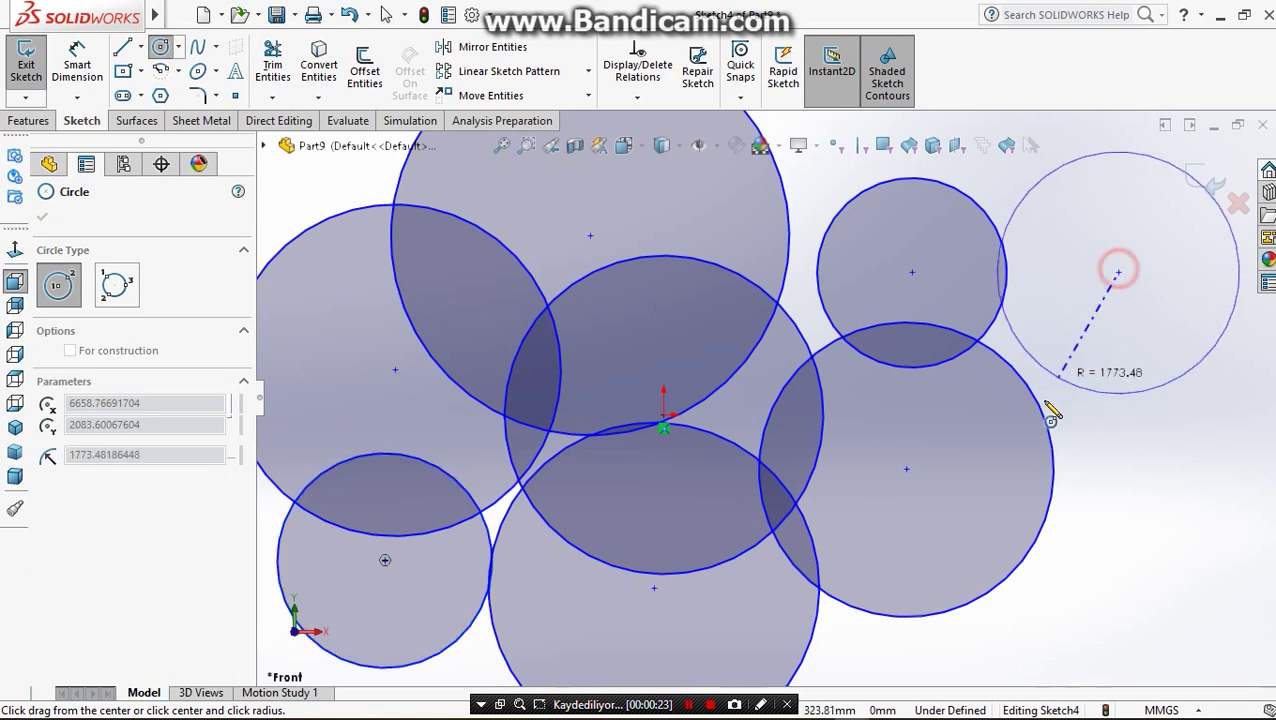
{"action": "left_click", "coordinate": [1040, 405]}
{"action": "scroll", "coordinate": [911, 433], "scroll_direction": "up", "scroll_amount": 2}
{"action": "scroll", "coordinate": [949, 422], "scroll_direction": "up", "scroll_amount": 2}
{"action": "scroll", "coordinate": [735, 319], "scroll_direction": "up", "scroll_amount": 1}
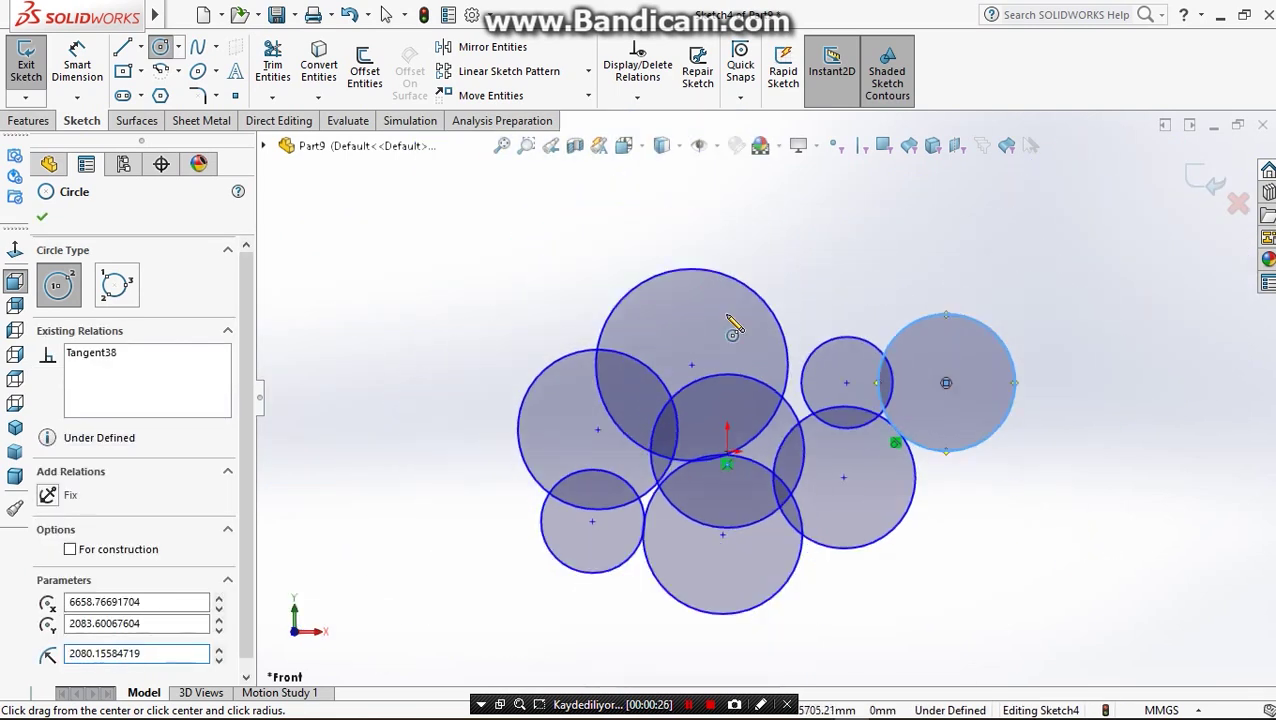
{"action": "scroll", "coordinate": [815, 365], "scroll_direction": "down", "scroll_amount": 2}
{"action": "left_click", "coordinate": [875, 319]}
{"action": "scroll", "coordinate": [760, 330], "scroll_direction": "up", "scroll_amount": 2}
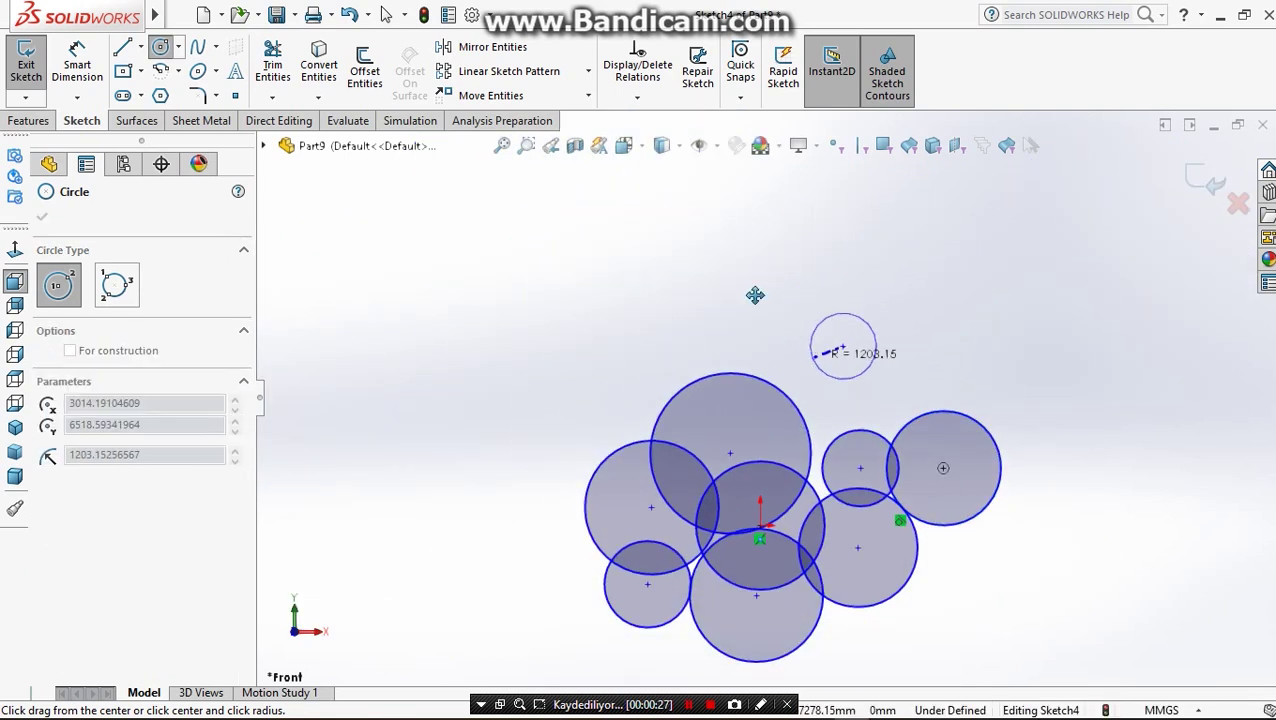
{"action": "scroll", "coordinate": [697, 270], "scroll_direction": "down", "scroll_amount": 1}
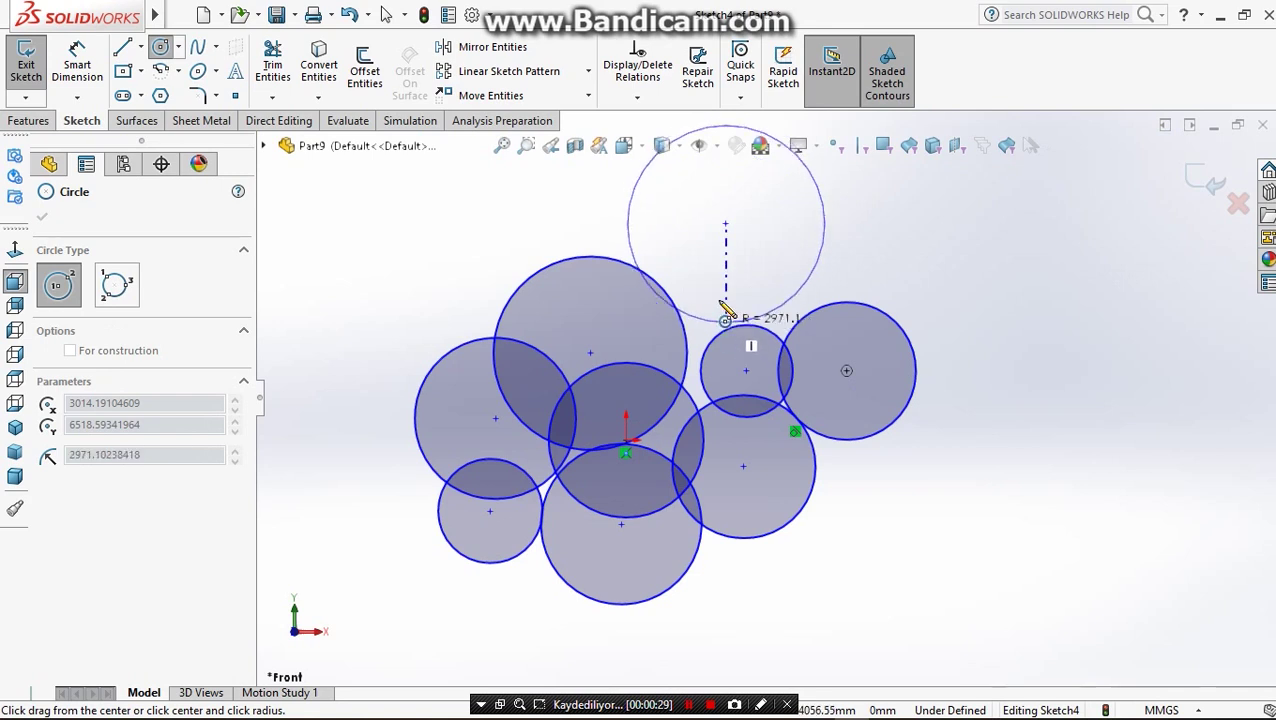
{"action": "scroll", "coordinate": [660, 280], "scroll_direction": "up", "scroll_amount": 2}
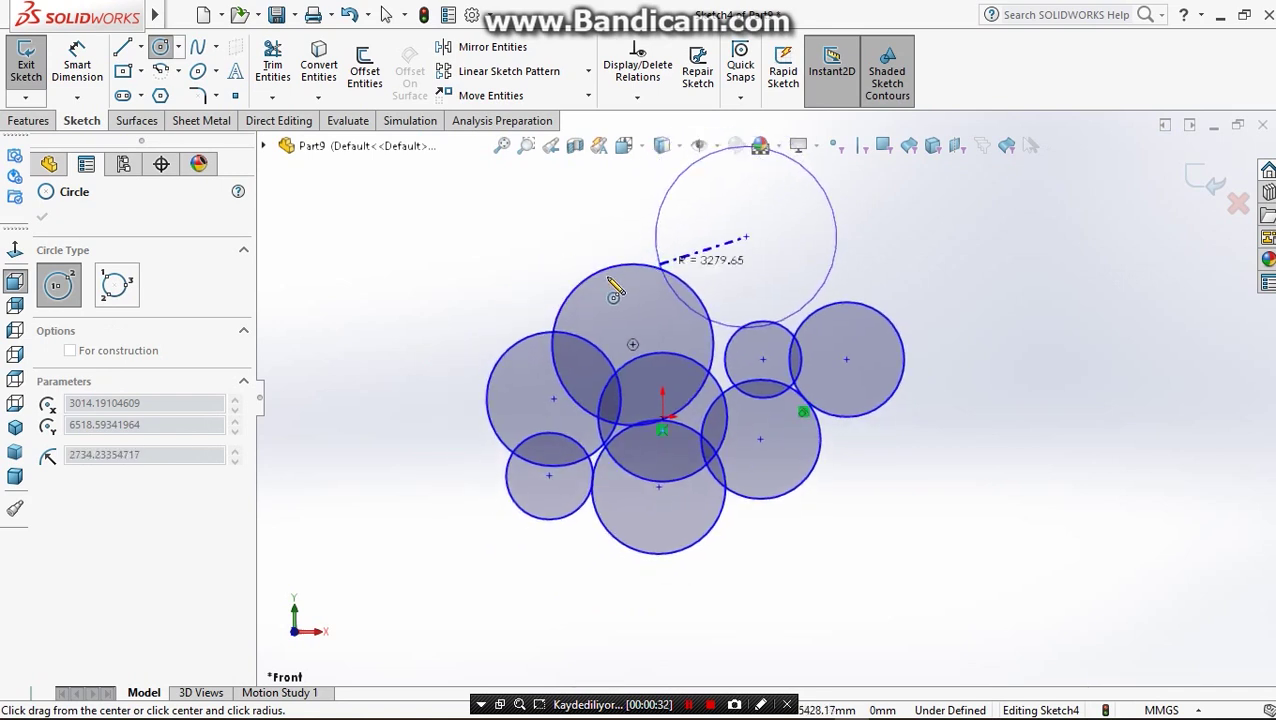
{"action": "left_click", "coordinate": [585, 229]}
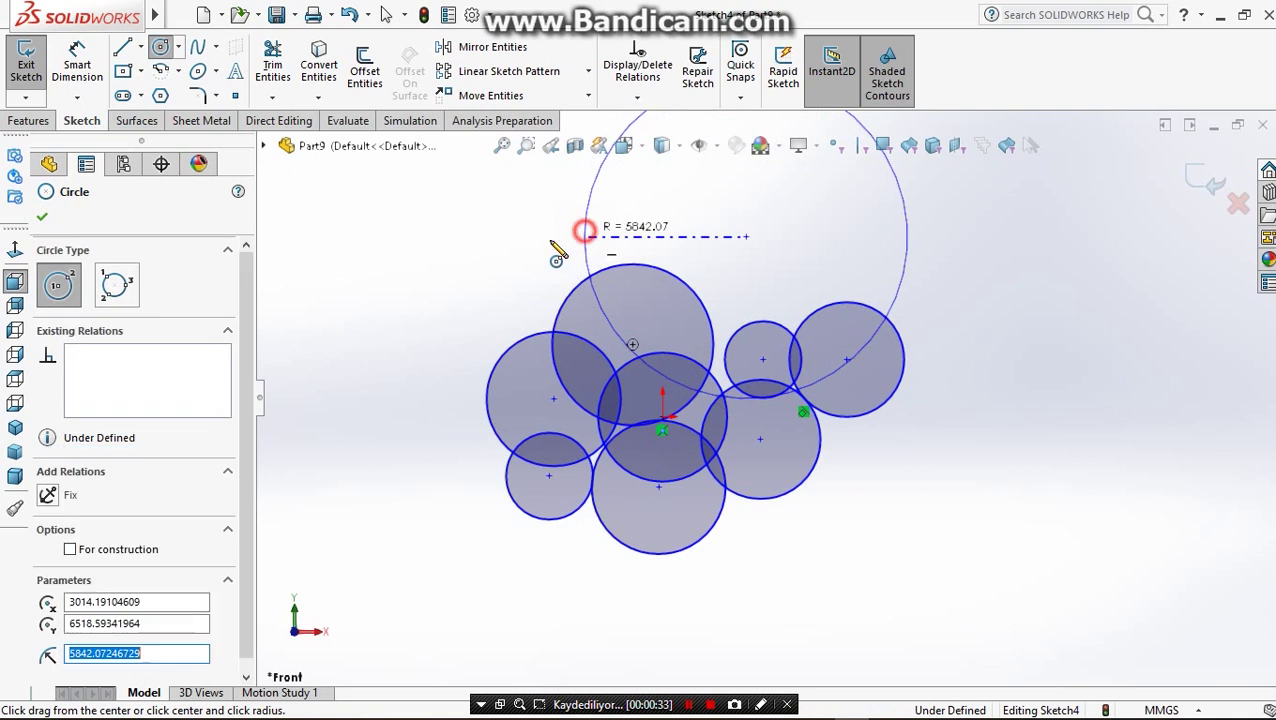
{"action": "left_click_drag", "start_coordinate": [530, 244], "coordinate": [481, 307]}
{"action": "left_click_drag", "start_coordinate": [433, 344], "coordinate": [546, 344]}
{"action": "left_click_drag", "start_coordinate": [442, 572], "coordinate": [557, 601]}
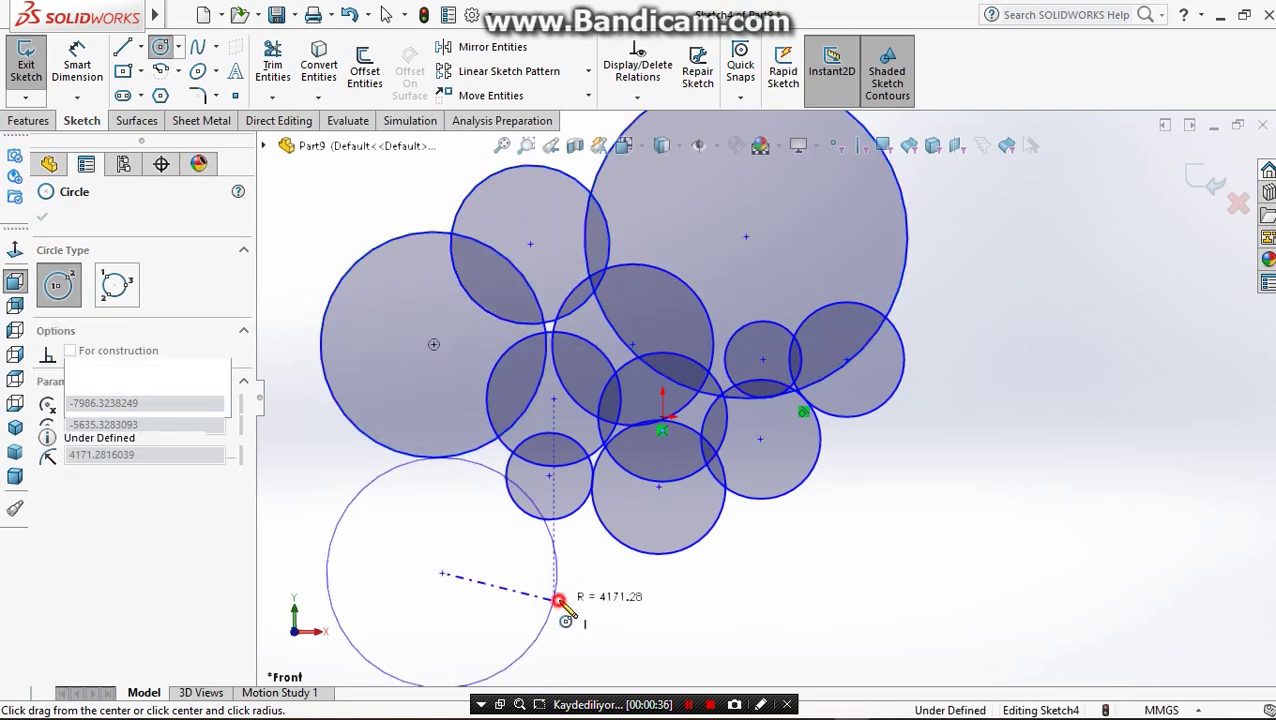
{"action": "left_click", "coordinate": [842, 560]}
Add a large right circle, small top circles and a large middle circle, then exit the sketch
{"action": "left_click", "coordinate": [884, 425]}
{"action": "left_click", "coordinate": [735, 293]}
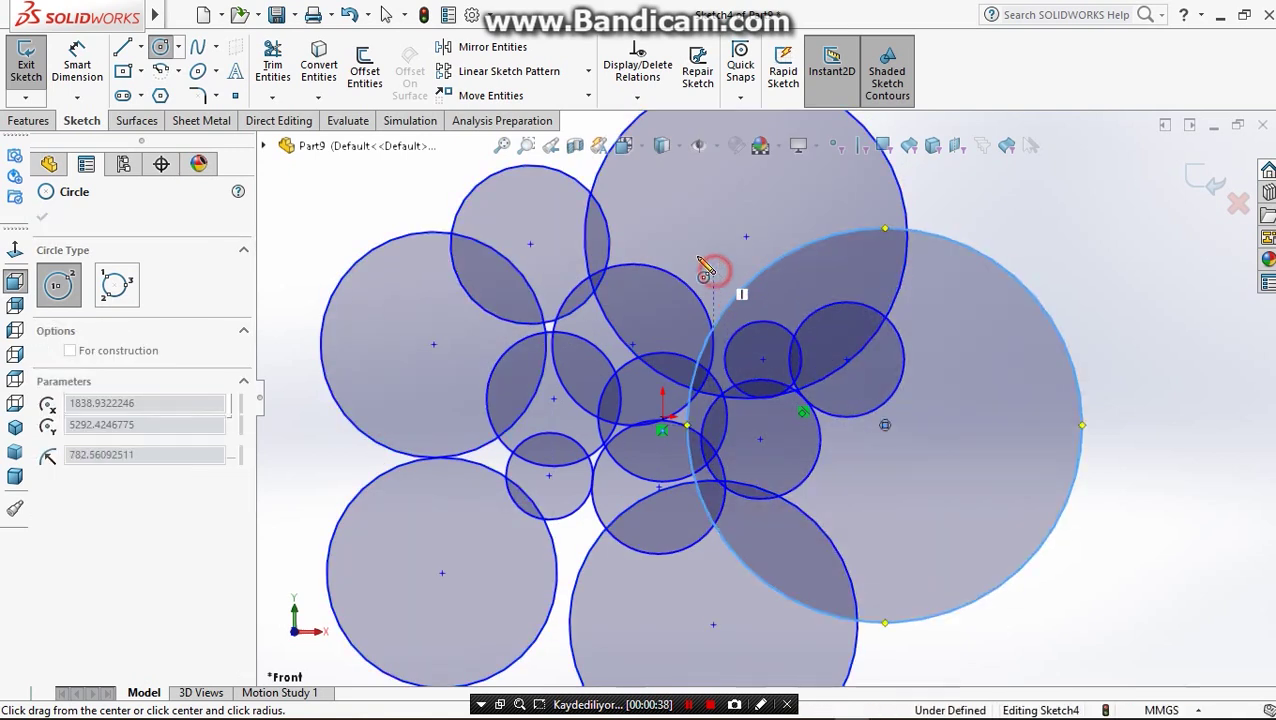
{"action": "left_click", "coordinate": [713, 270]}
{"action": "left_click", "coordinate": [656, 222]}
{"action": "left_click", "coordinate": [662, 202]}
{"action": "left_click", "coordinate": [700, 250]}
{"action": "left_click", "coordinate": [602, 530]}
{"action": "left_click", "coordinate": [719, 306]}
{"action": "left_click", "coordinate": [948, 430]}
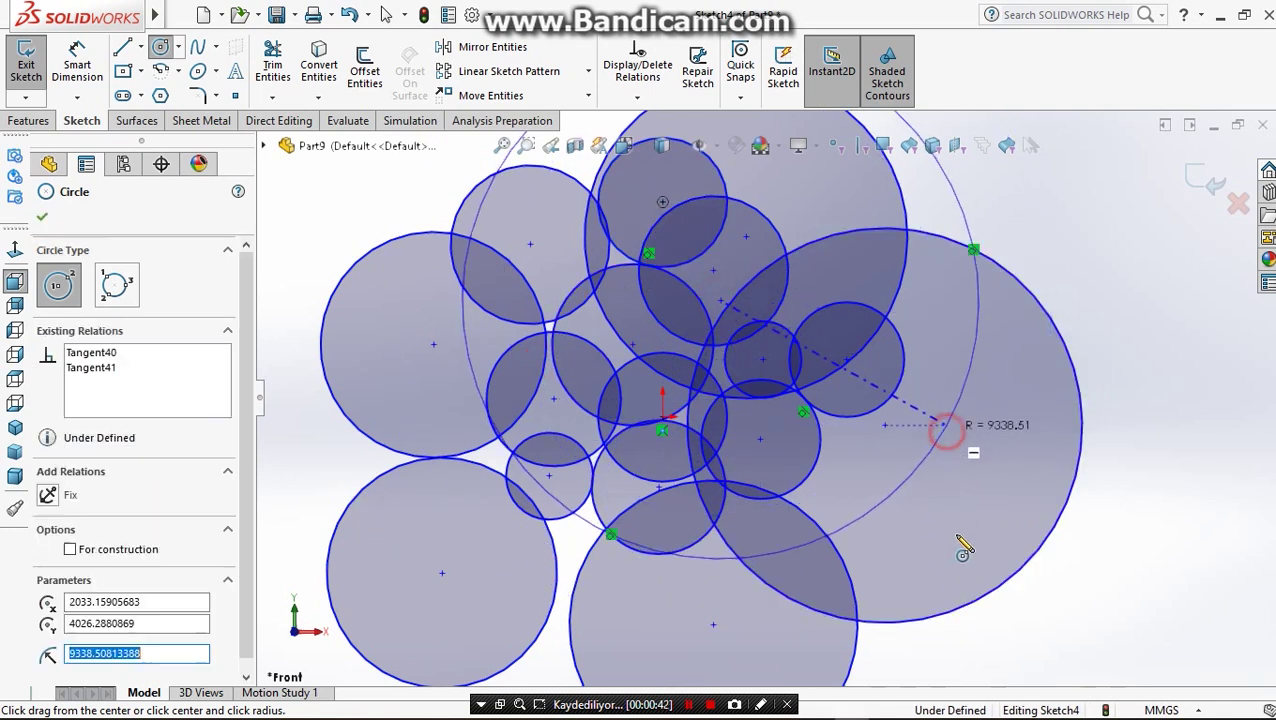
{"action": "key", "text": "Escape"}
{"action": "scroll", "coordinate": [1028, 372], "scroll_direction": "up", "scroll_amount": 2}
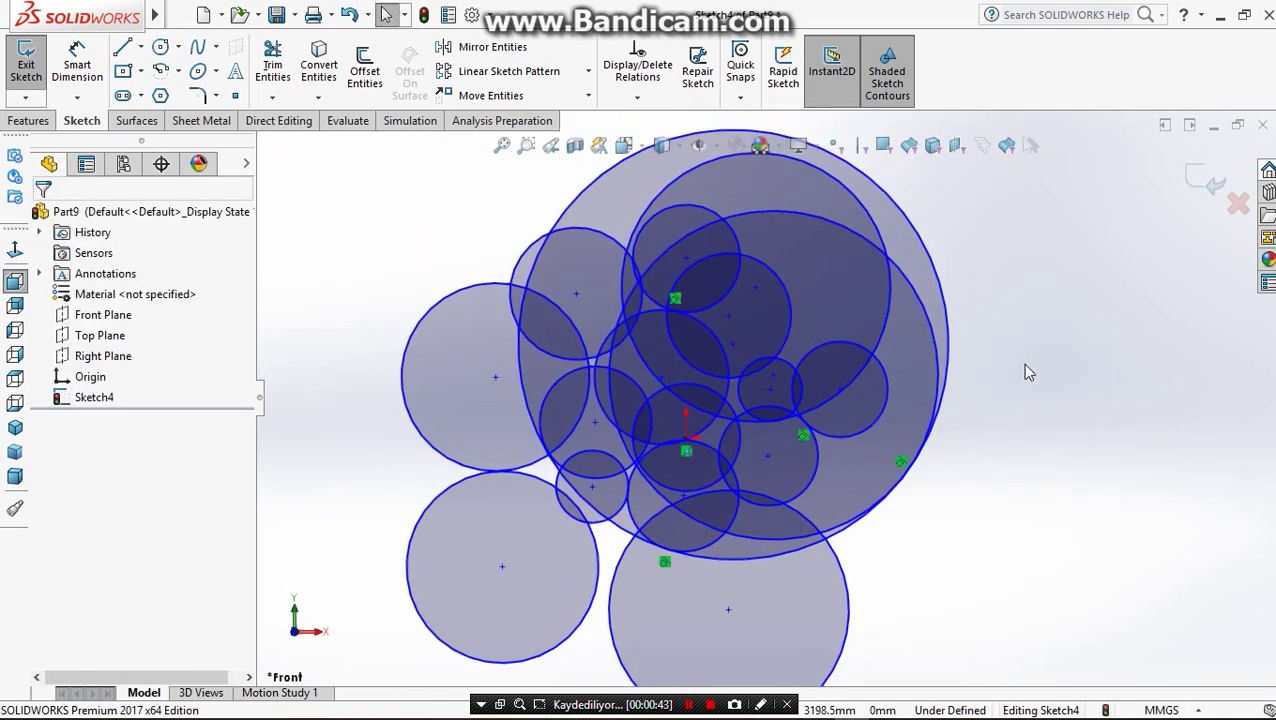
{"action": "left_click", "coordinate": [1238, 205]}
Discard the circle sketch edits, delete Sketch4, and begin a new sketch on the Front Plane
{"action": "left_click", "coordinate": [769, 376]}
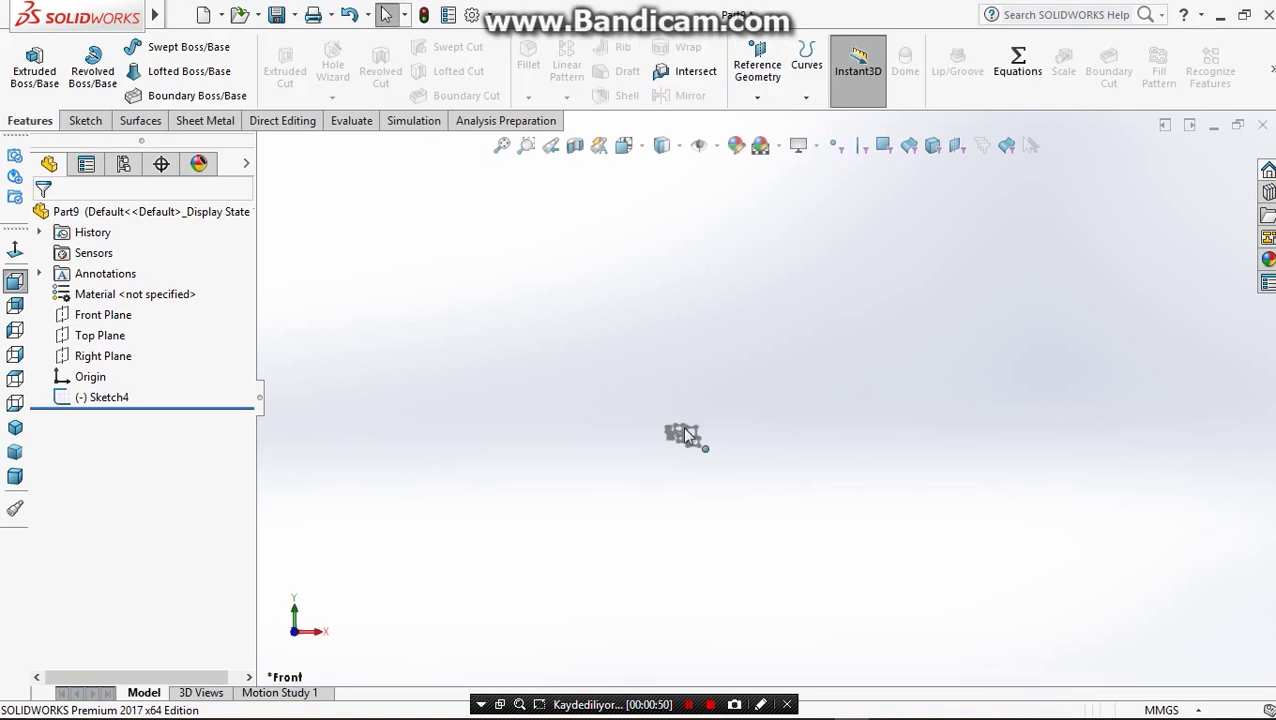
{"action": "left_click", "coordinate": [104, 399]}
{"action": "key", "text": "Delete"}
{"action": "key", "text": "Return"}
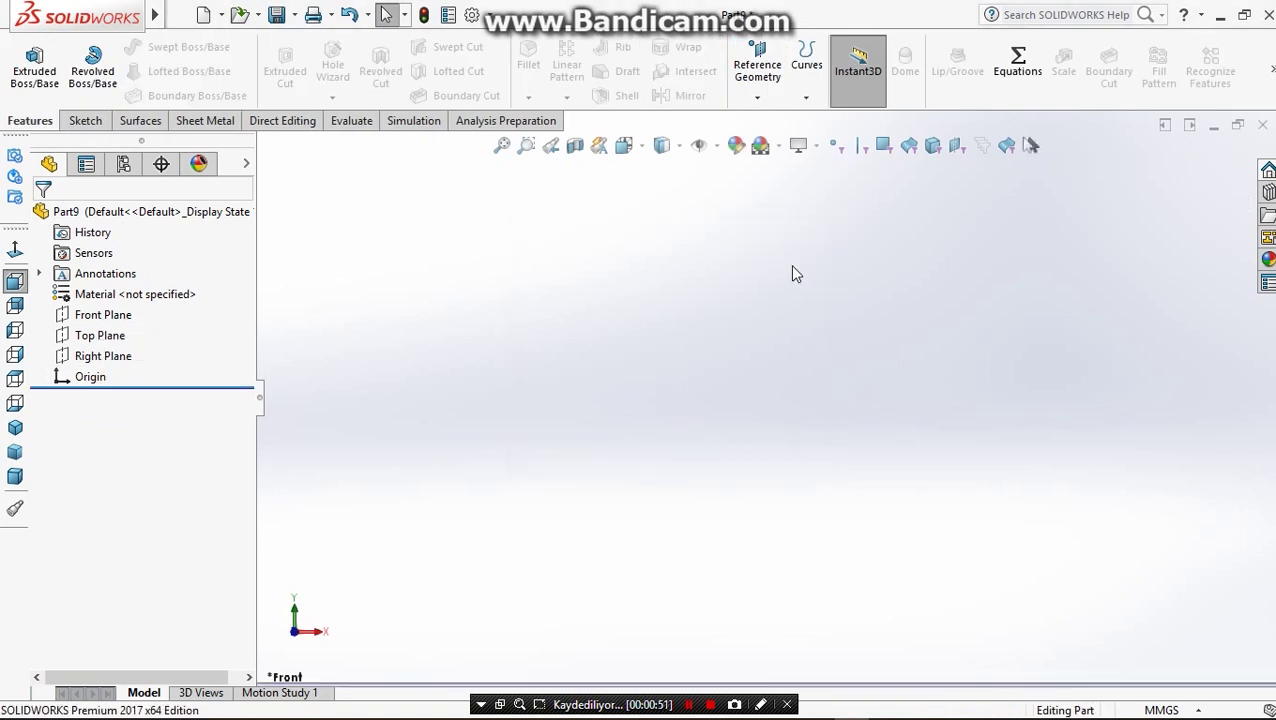
{"action": "left_click", "coordinate": [128, 318]}
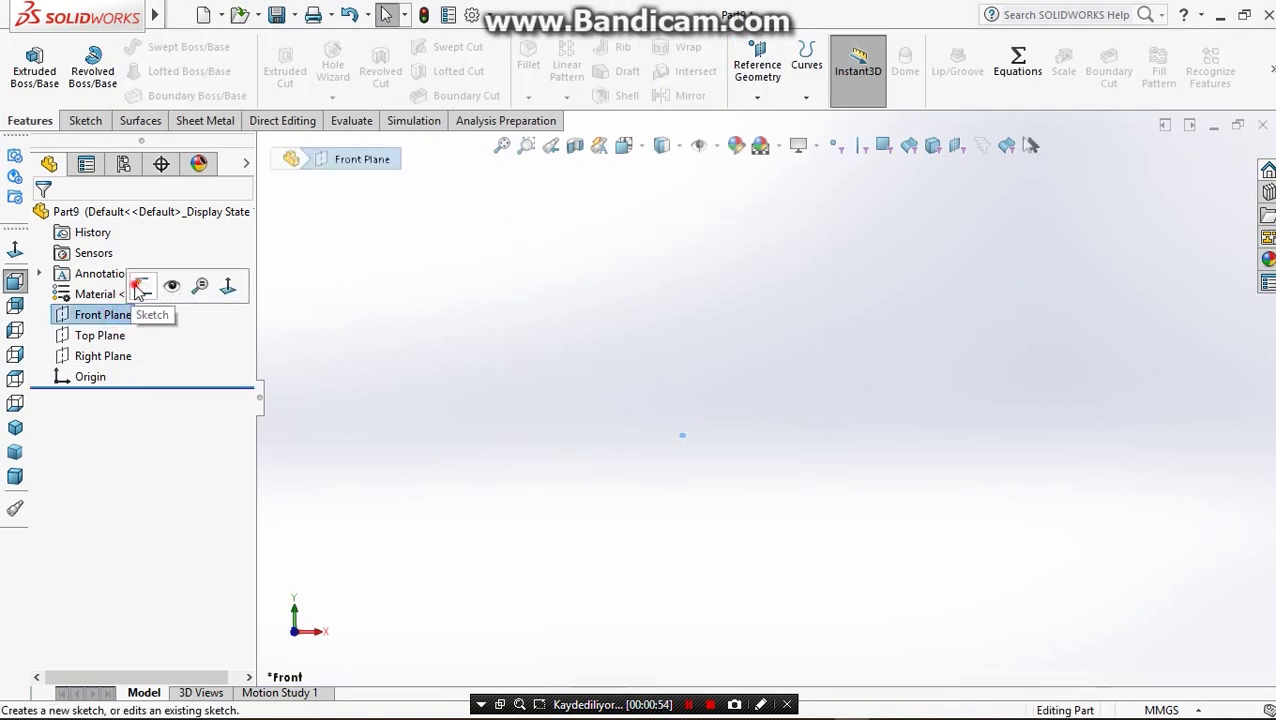
{"action": "left_click", "coordinate": [138, 288]}
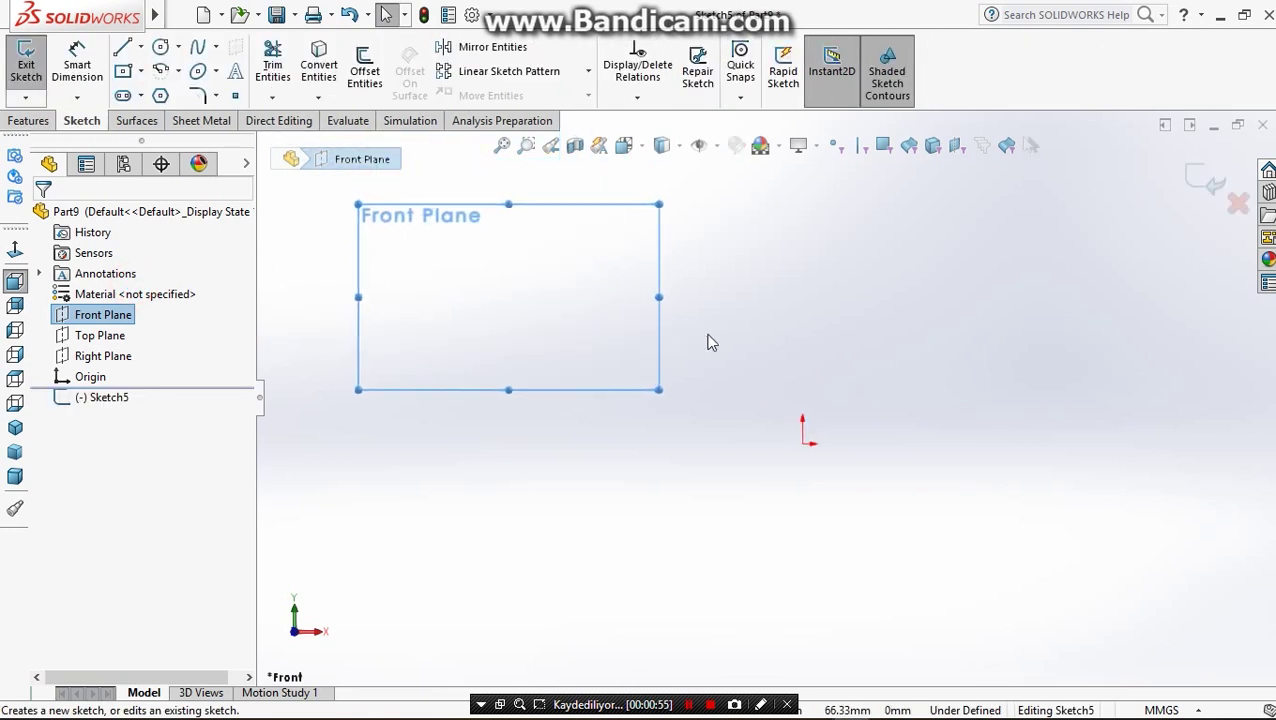
Draw a circle centred on the origin
{"action": "left_click", "coordinate": [795, 343]}
{"action": "middle_click_drag", "start_coordinate": [726, 315], "coordinate": [666, 310], "text": "ctrl"}
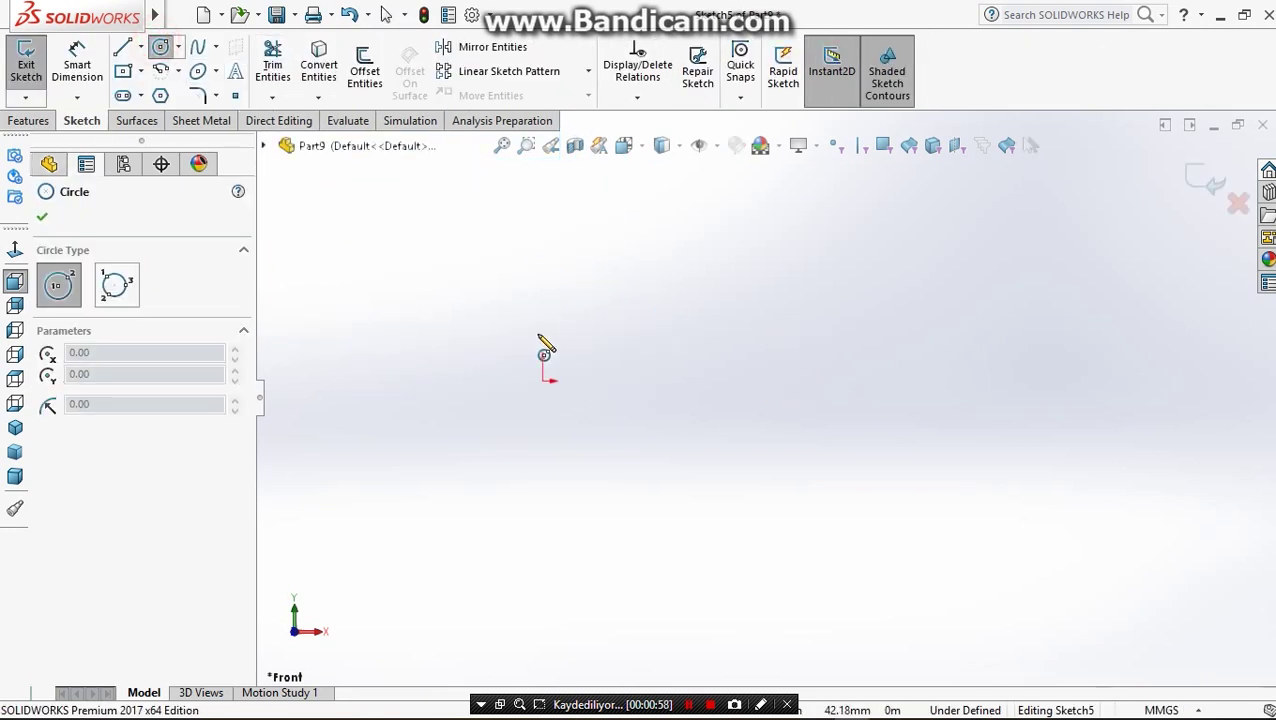
{"action": "left_click", "coordinate": [621, 413]}
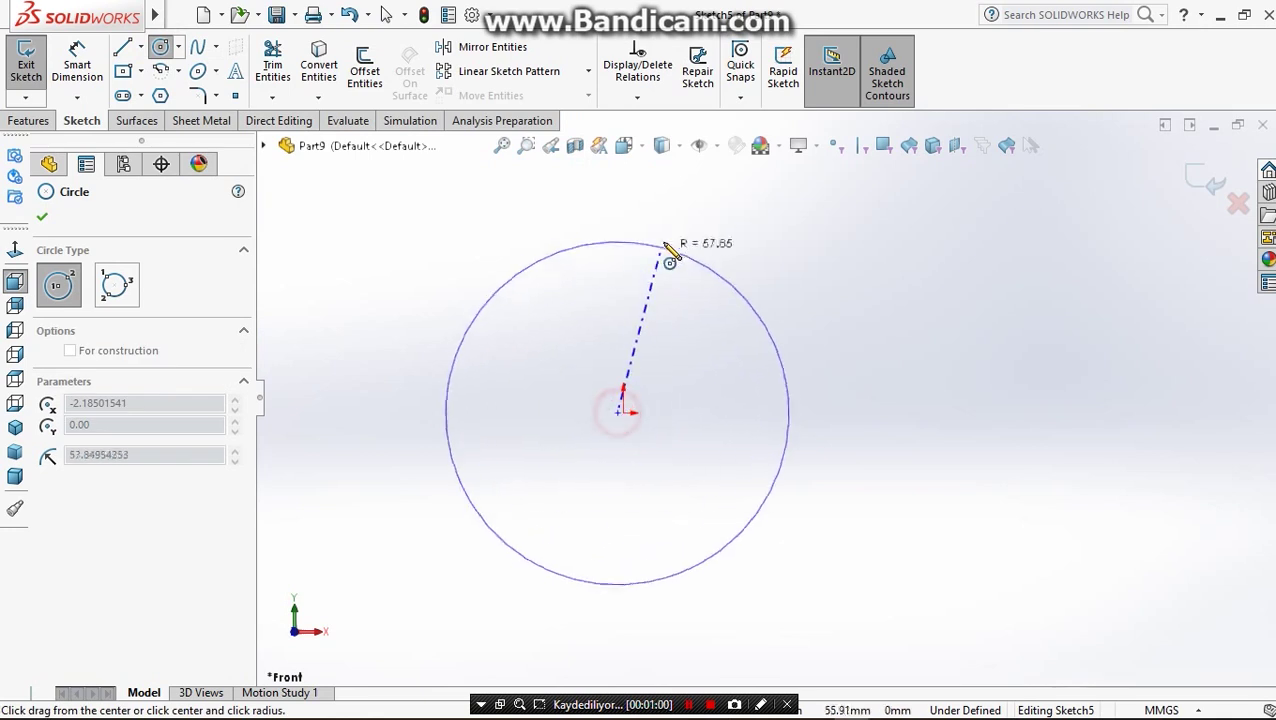
{"action": "left_click", "coordinate": [661, 235]}
Draw a three-point circle on the left, starting on the first circle's edge
{"action": "left_click", "coordinate": [119, 272]}
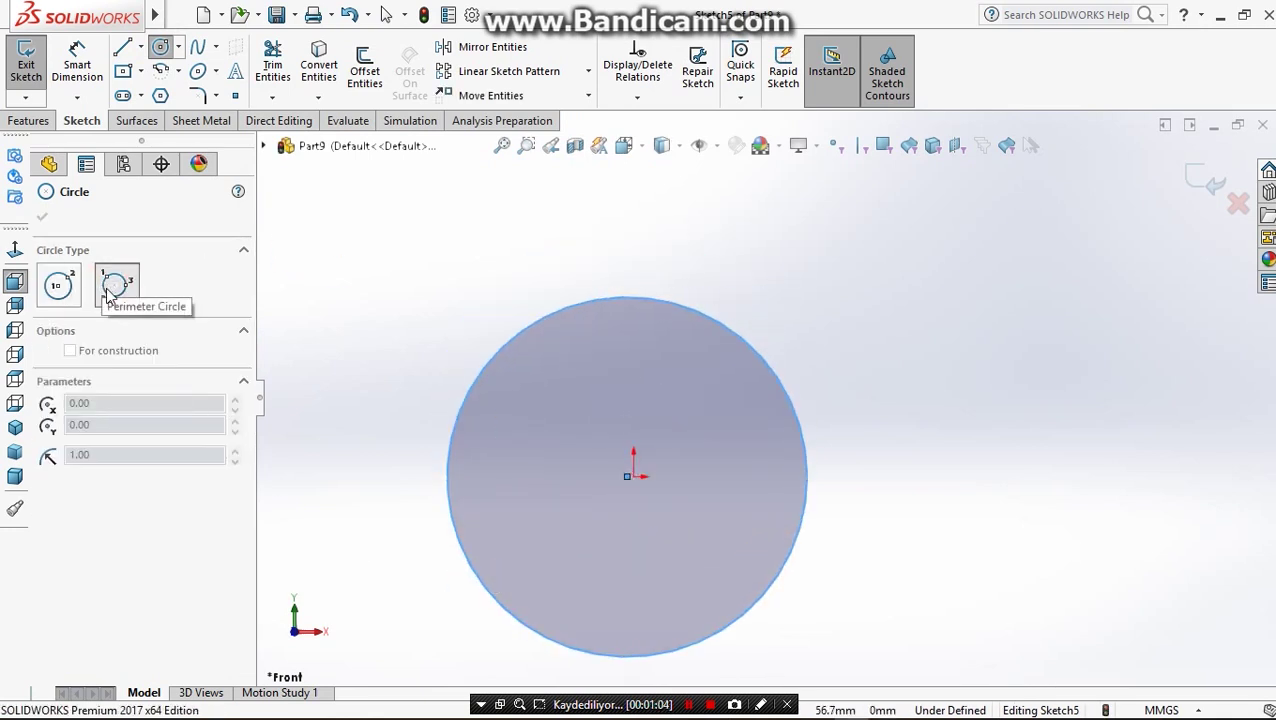
{"action": "scroll", "coordinate": [578, 327], "scroll_direction": "up", "scroll_amount": 1}
{"action": "left_click", "coordinate": [597, 314]}
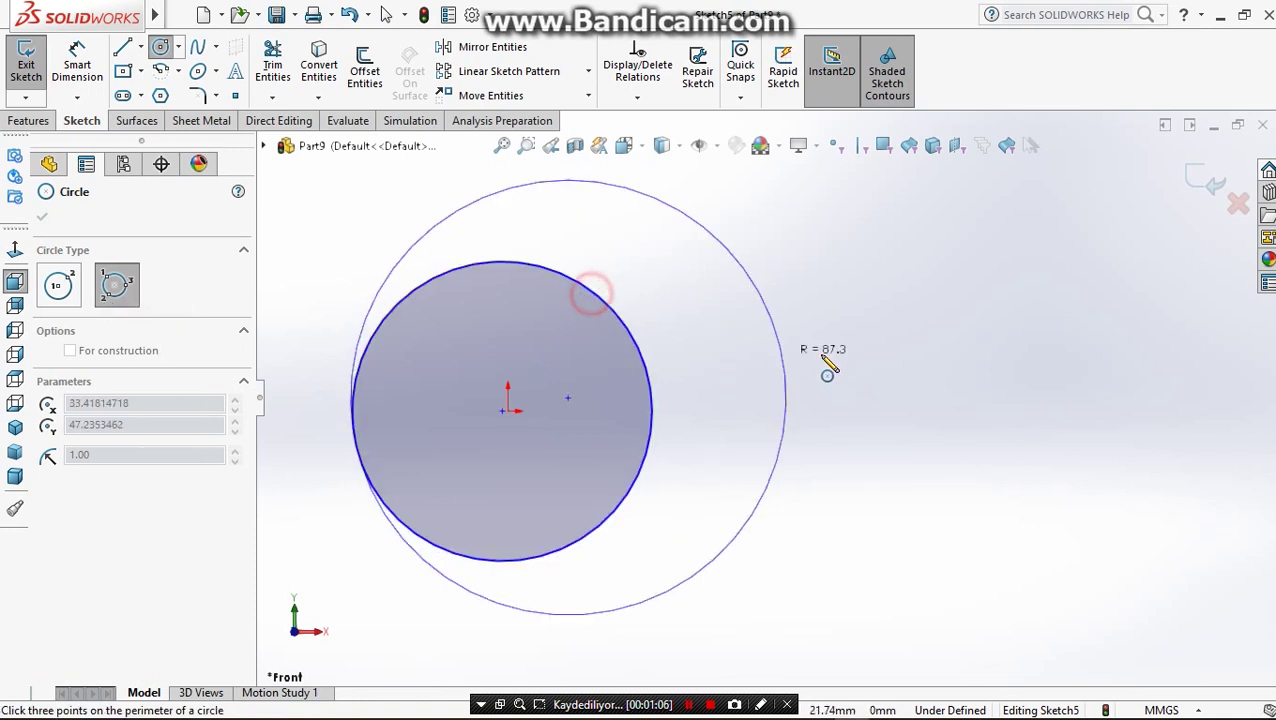
{"action": "scroll", "coordinate": [468, 318], "scroll_direction": "up", "scroll_amount": 1}
{"action": "middle_click_drag", "start_coordinate": [468, 314], "coordinate": [721, 364], "text": "ctrl"}
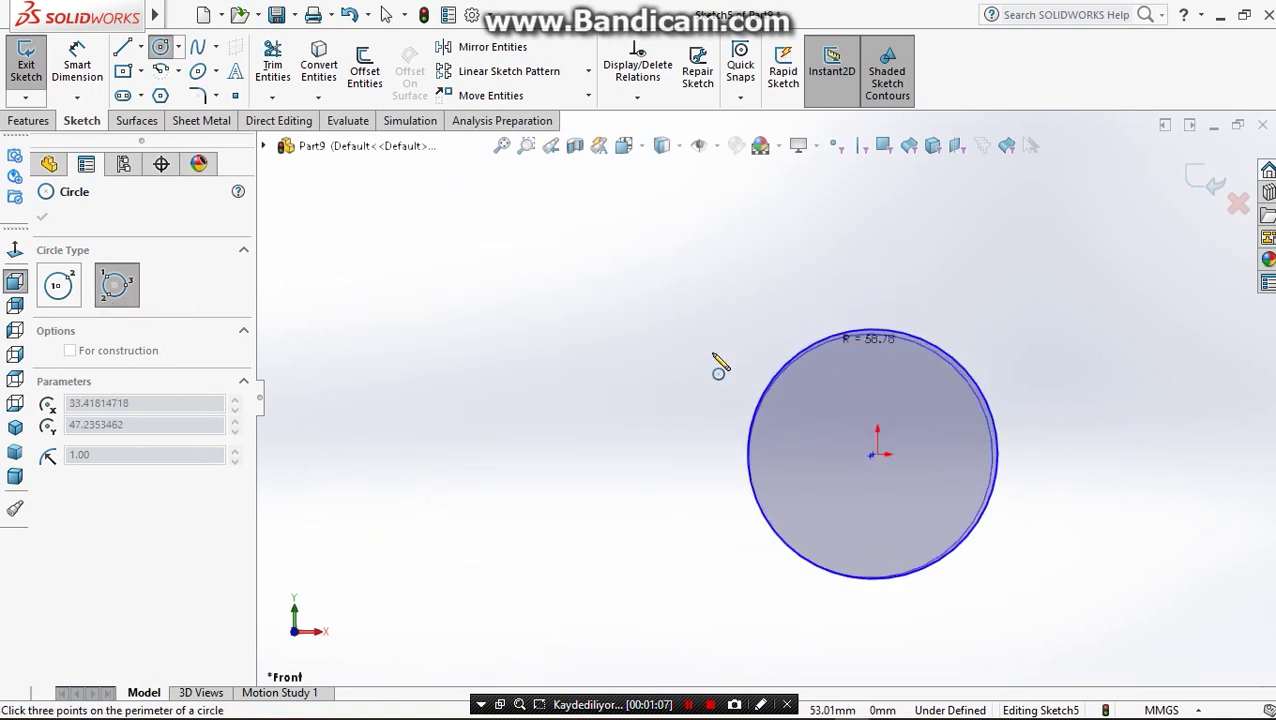
{"action": "left_click", "coordinate": [477, 430]}
{"action": "left_click", "coordinate": [606, 340]}
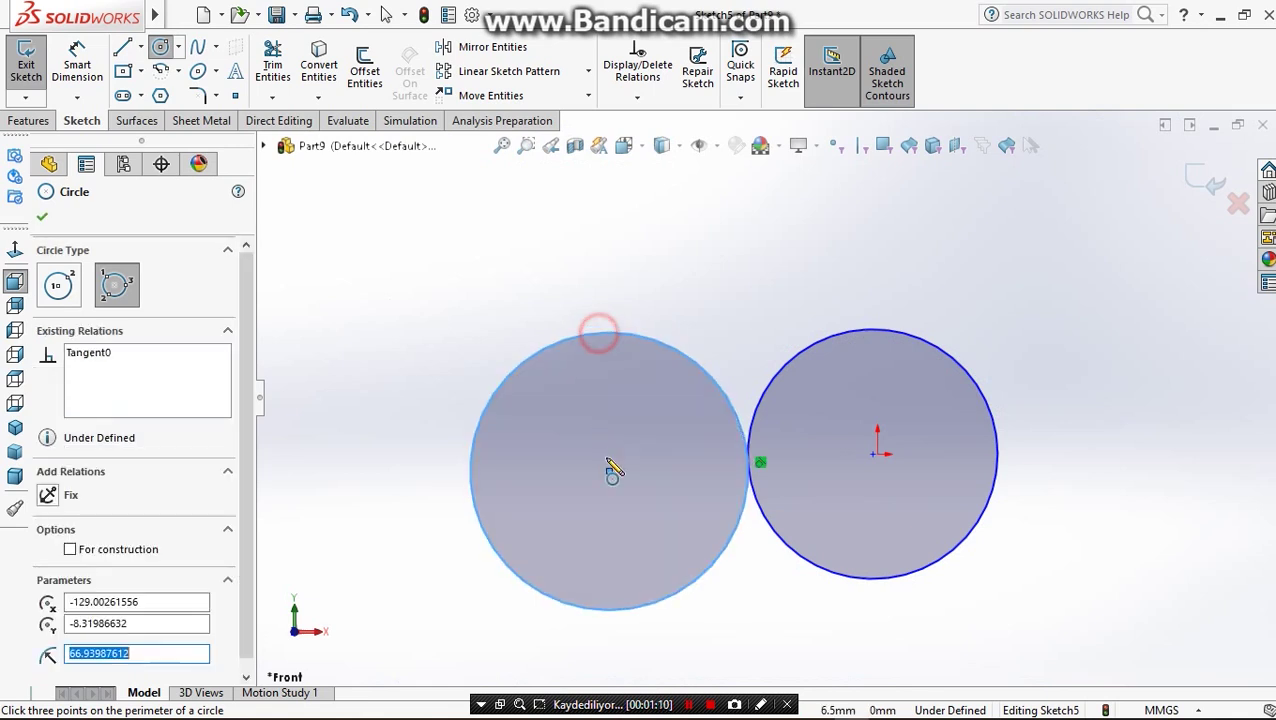
{"action": "scroll", "coordinate": [817, 322], "scroll_direction": "up", "scroll_amount": 1}
{"action": "middle_click_drag", "start_coordinate": [817, 322], "coordinate": [746, 356], "text": "ctrl"}
{"action": "key", "text": "Escape"}
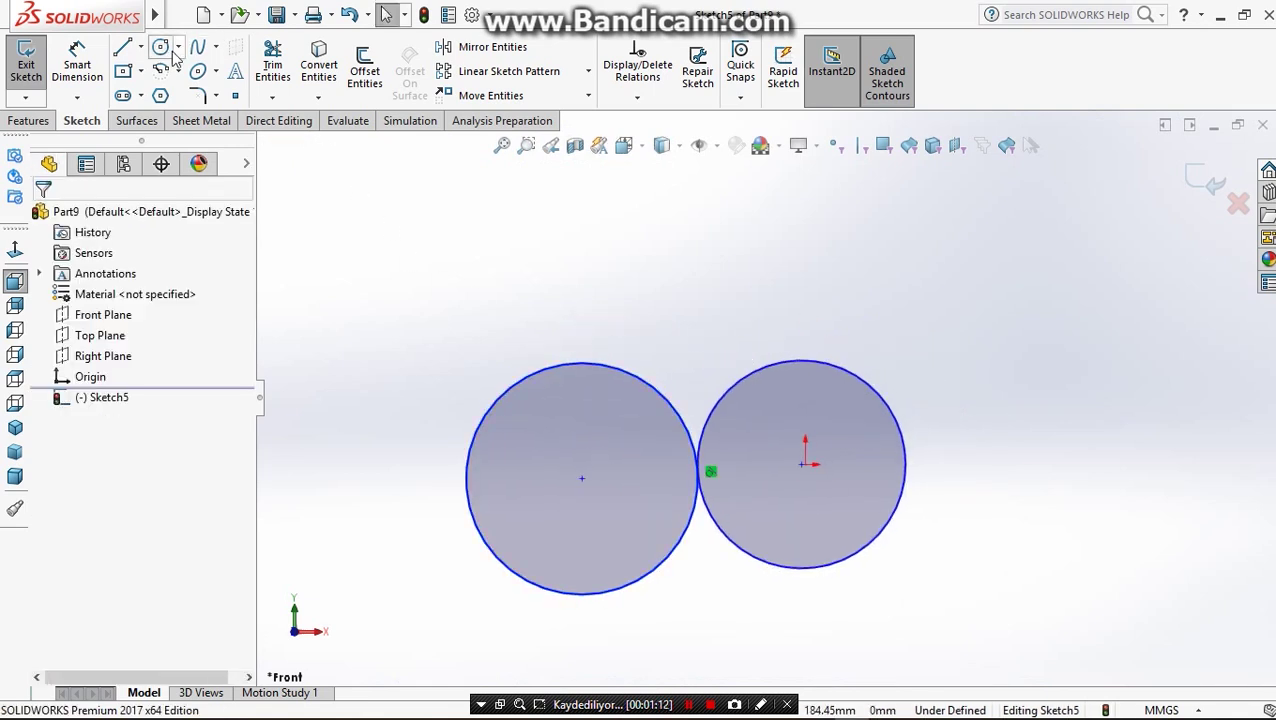
Add a circle above with radius 89.88 and a larger circle to the right
{"action": "left_click", "coordinate": [162, 49]}
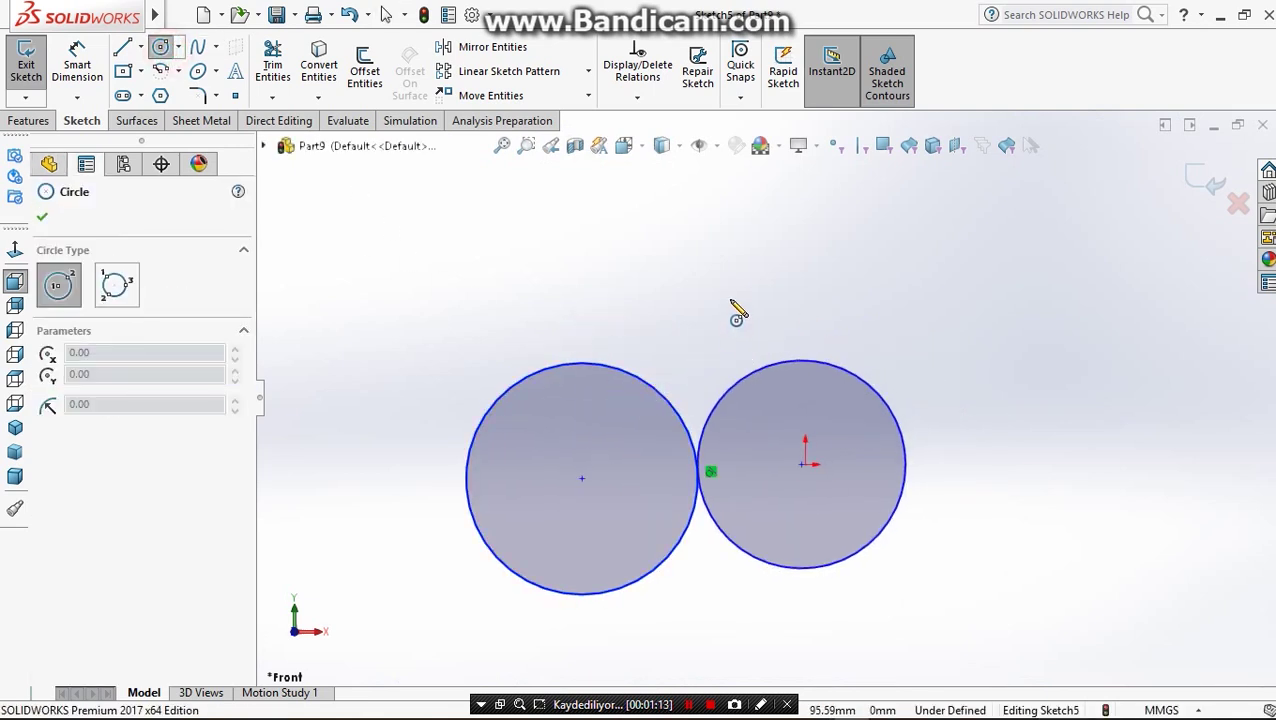
{"action": "scroll", "coordinate": [737, 313], "scroll_direction": "up", "scroll_amount": 1}
{"action": "middle_click_drag", "start_coordinate": [737, 313], "coordinate": [522, 390], "text": "ctrl"}
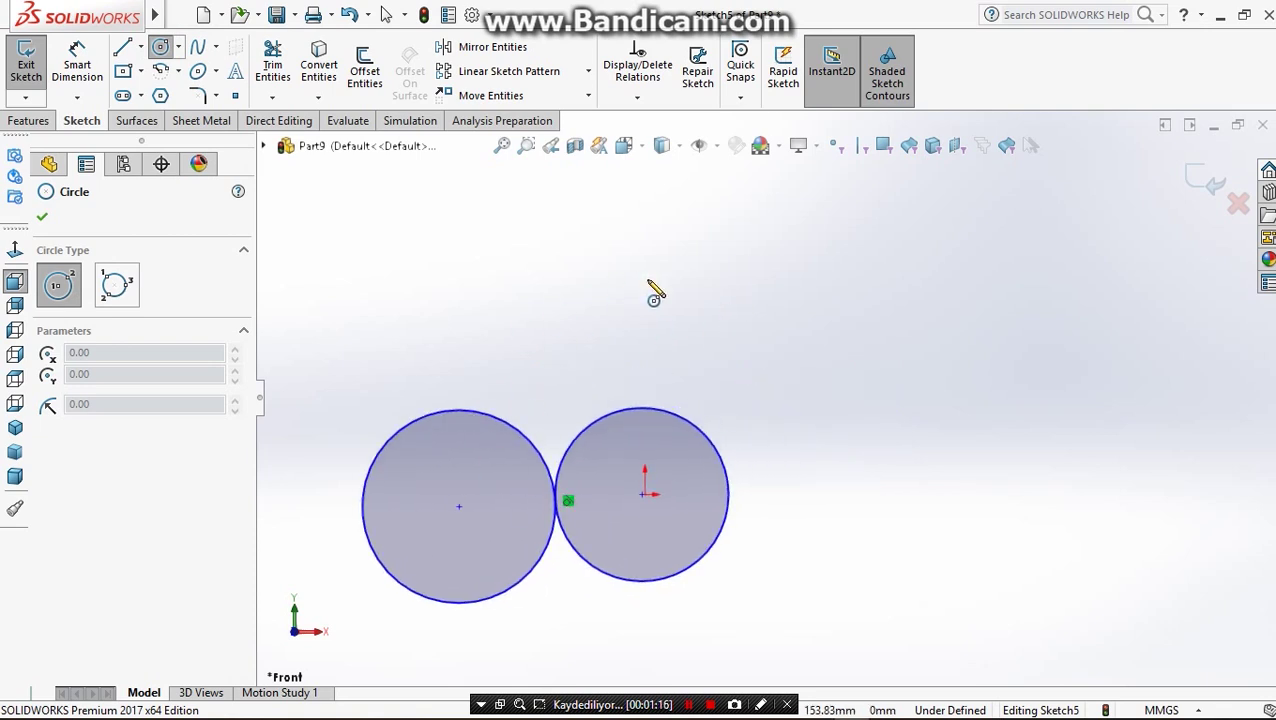
{"action": "middle_click_drag", "start_coordinate": [655, 292], "coordinate": [676, 332], "text": "ctrl"}
{"action": "left_click", "coordinate": [648, 209]}
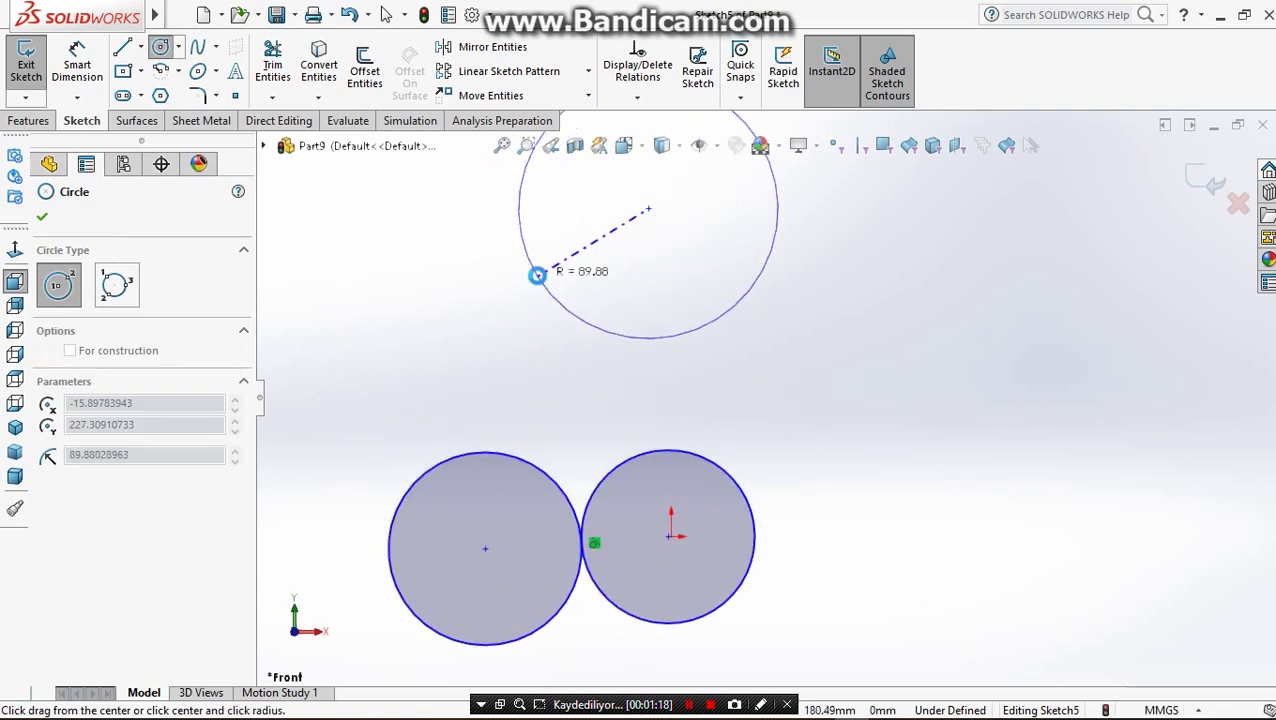
{"action": "left_click", "coordinate": [537, 275]}
{"action": "left_click", "coordinate": [993, 359]}
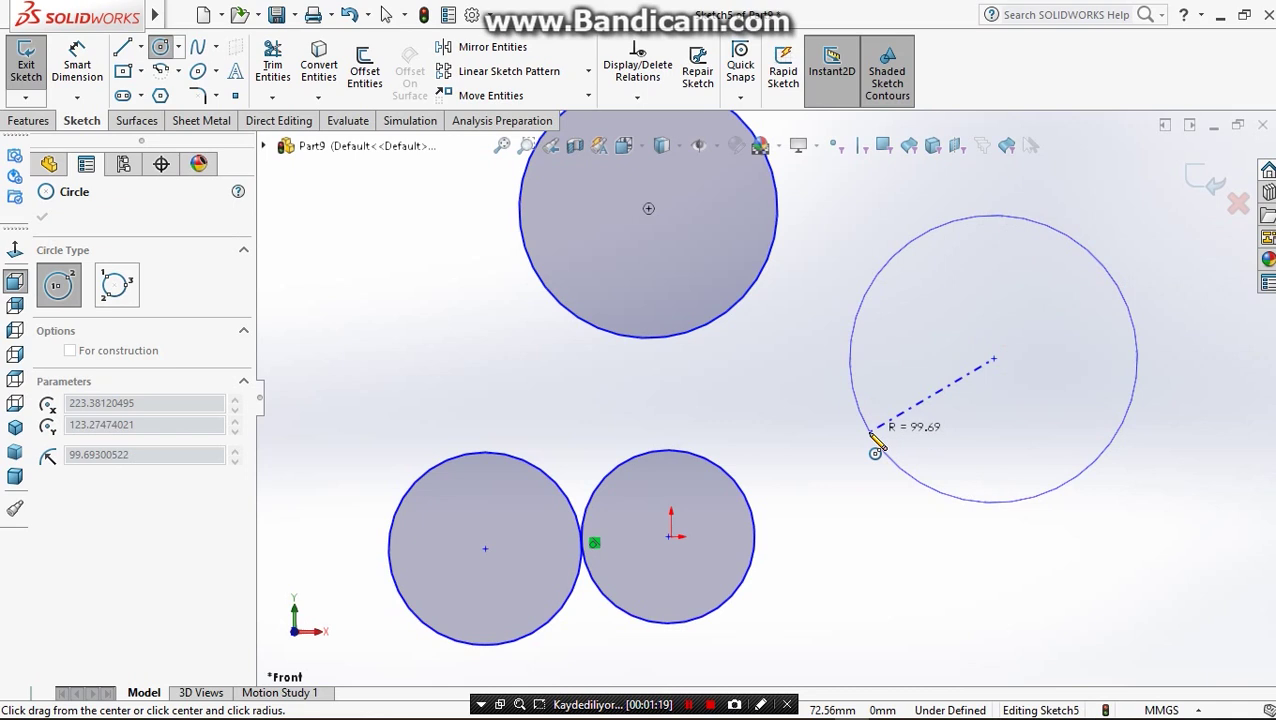
{"action": "left_click", "coordinate": [870, 435]}
{"action": "key", "text": "Escape"}
Delete the extra lower-left circle and recentre the view on the remaining circles
{"action": "left_click", "coordinate": [437, 492]}
{"action": "key", "text": "Delete"}
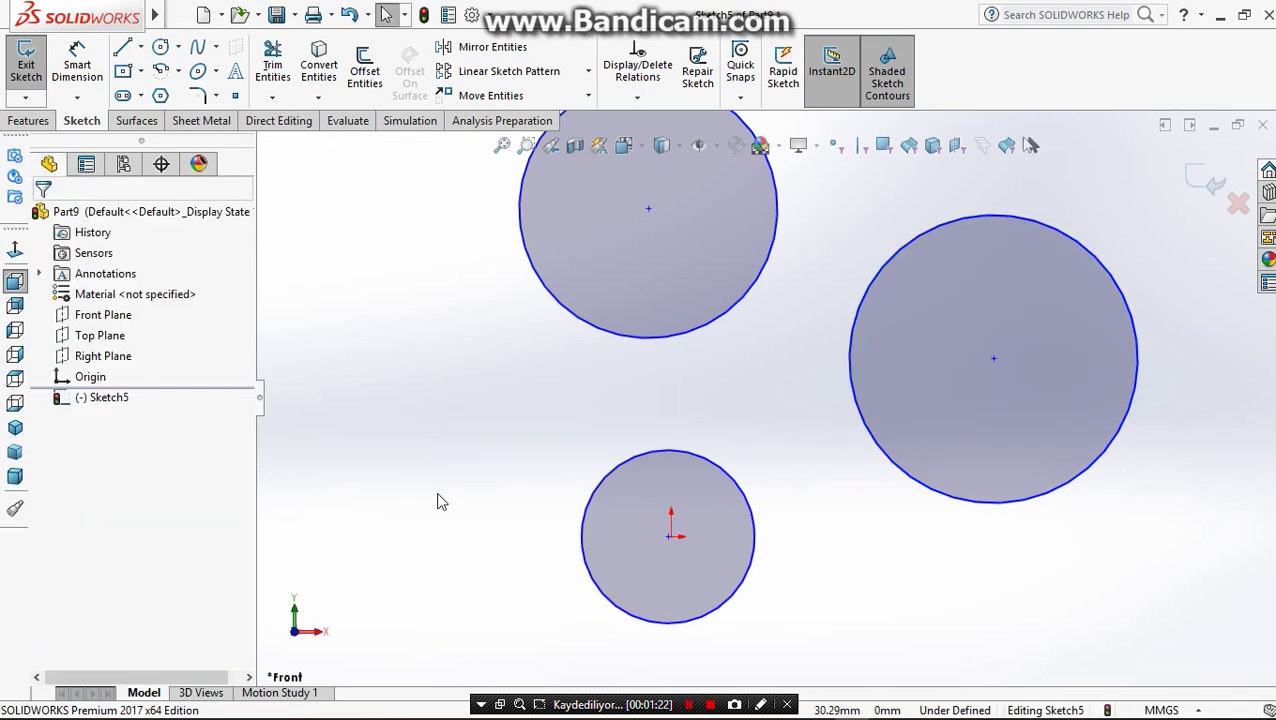
{"action": "middle_click_drag", "start_coordinate": [817, 421], "coordinate": [675, 450], "text": "ctrl"}
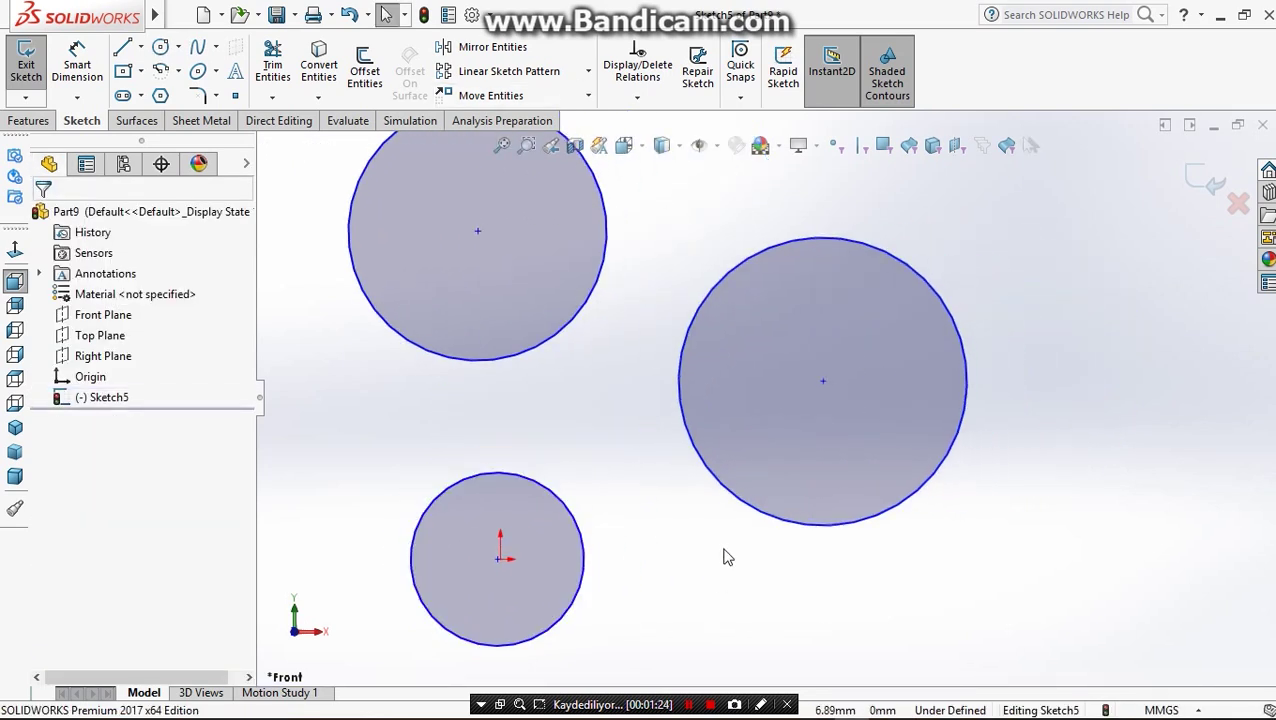
{"action": "left_click", "coordinate": [177, 47]}
{"action": "left_click", "coordinate": [160, 47]}
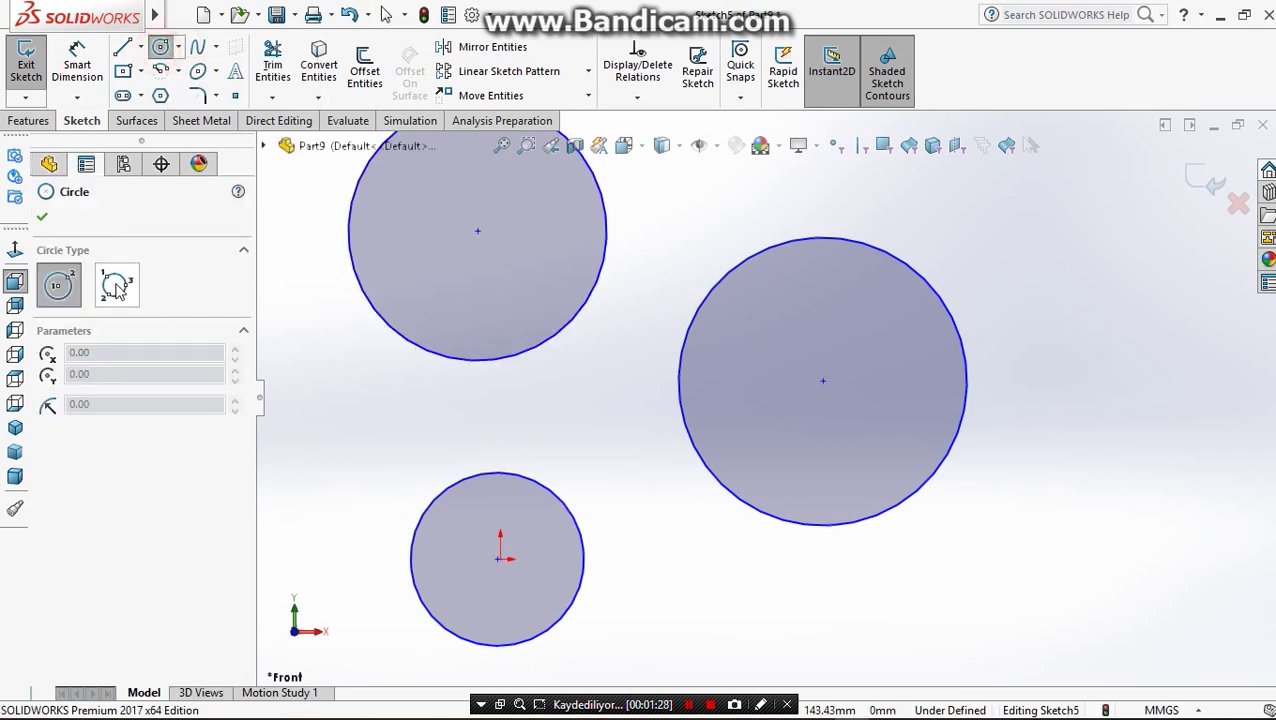
Start a three-point perimeter circle on the right circle, then cancel it
{"action": "left_click", "coordinate": [117, 287]}
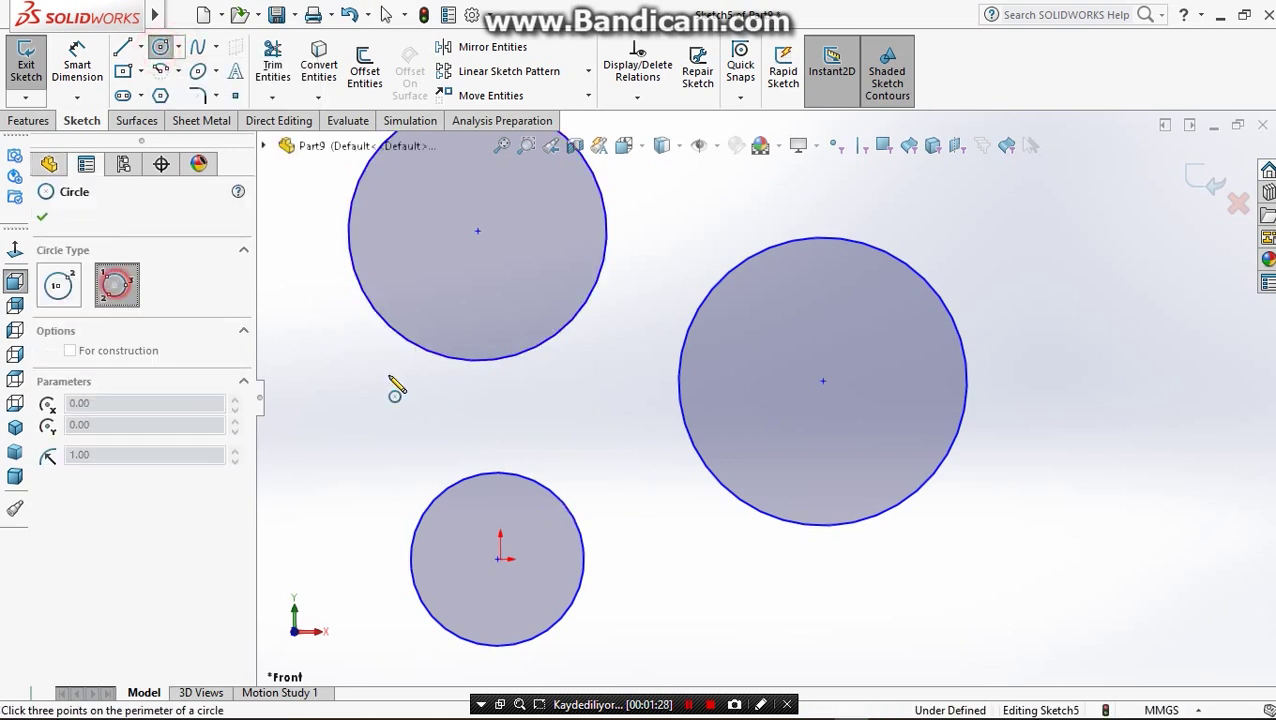
{"action": "left_click", "coordinate": [678, 412]}
{"action": "left_click", "coordinate": [520, 378]}
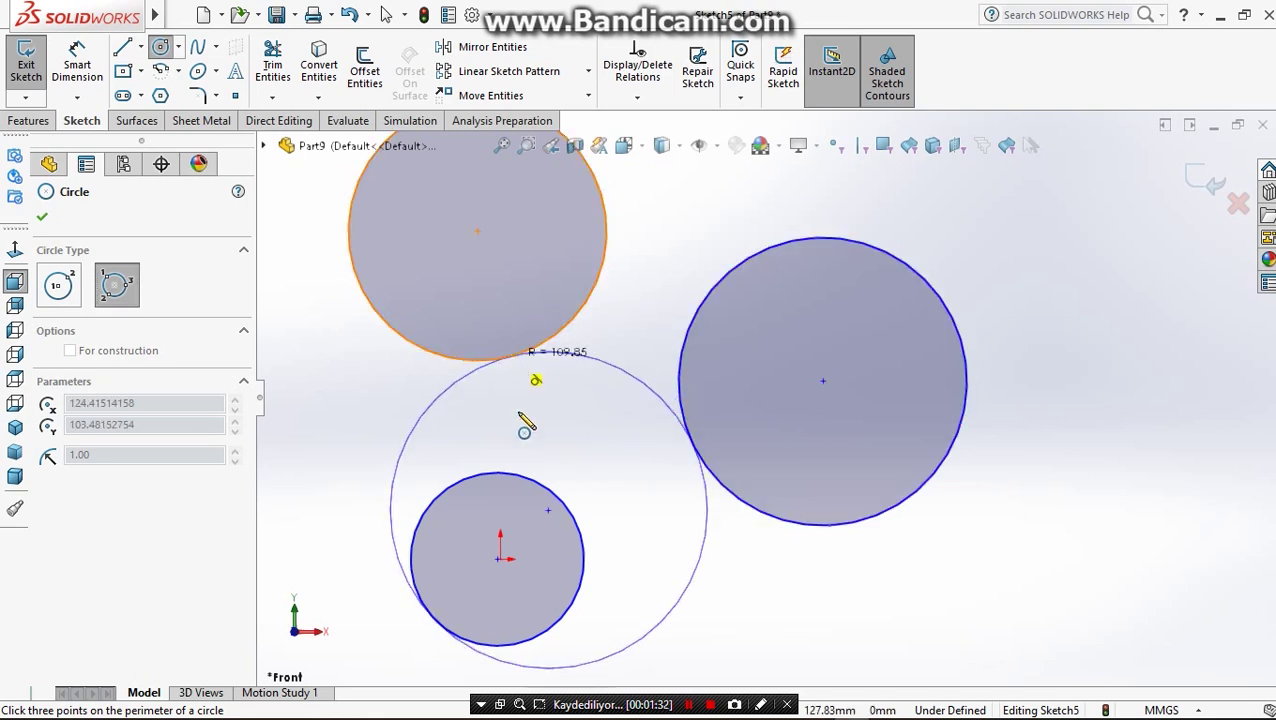
{"action": "key", "text": "Escape"}
Draw a small circle between the three circles and make it tangent to the top-left circle
{"action": "left_click", "coordinate": [161, 46]}
{"action": "left_click_drag", "start_coordinate": [586, 416], "coordinate": [590, 455]}
{"action": "left_click", "coordinate": [586, 378]}
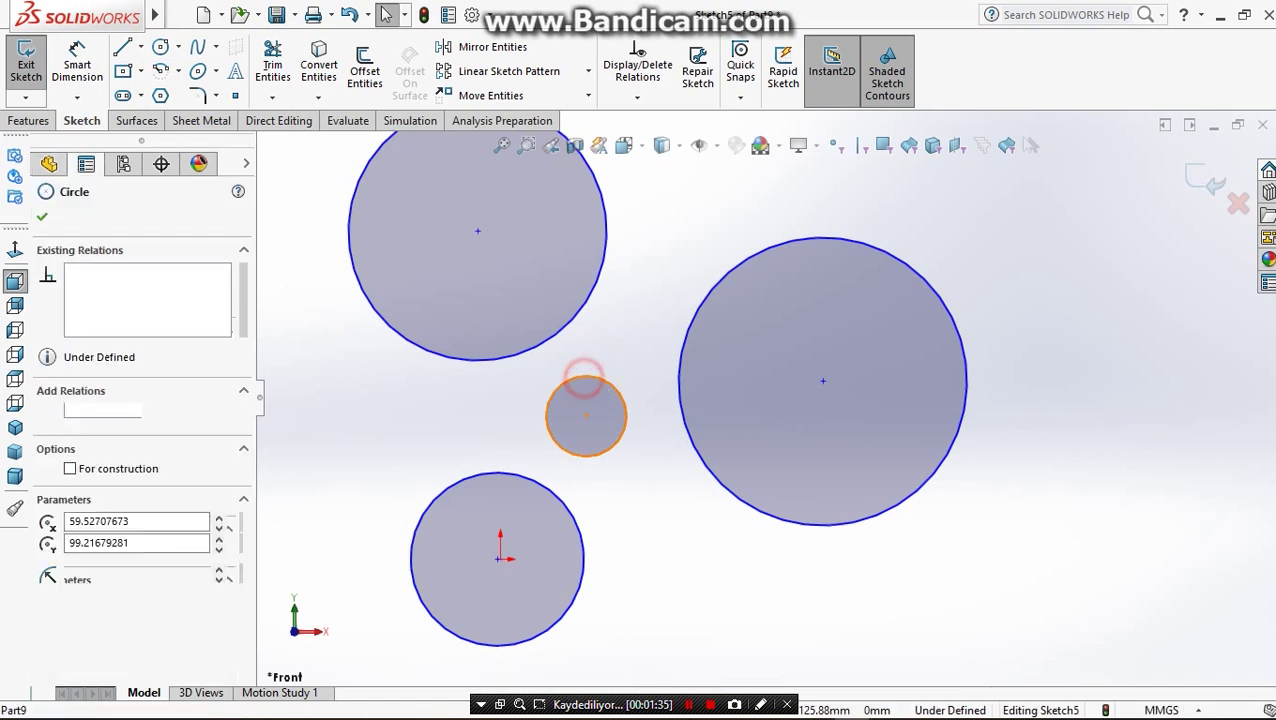
{"action": "left_click", "coordinate": [561, 336], "text": "ctrl"}
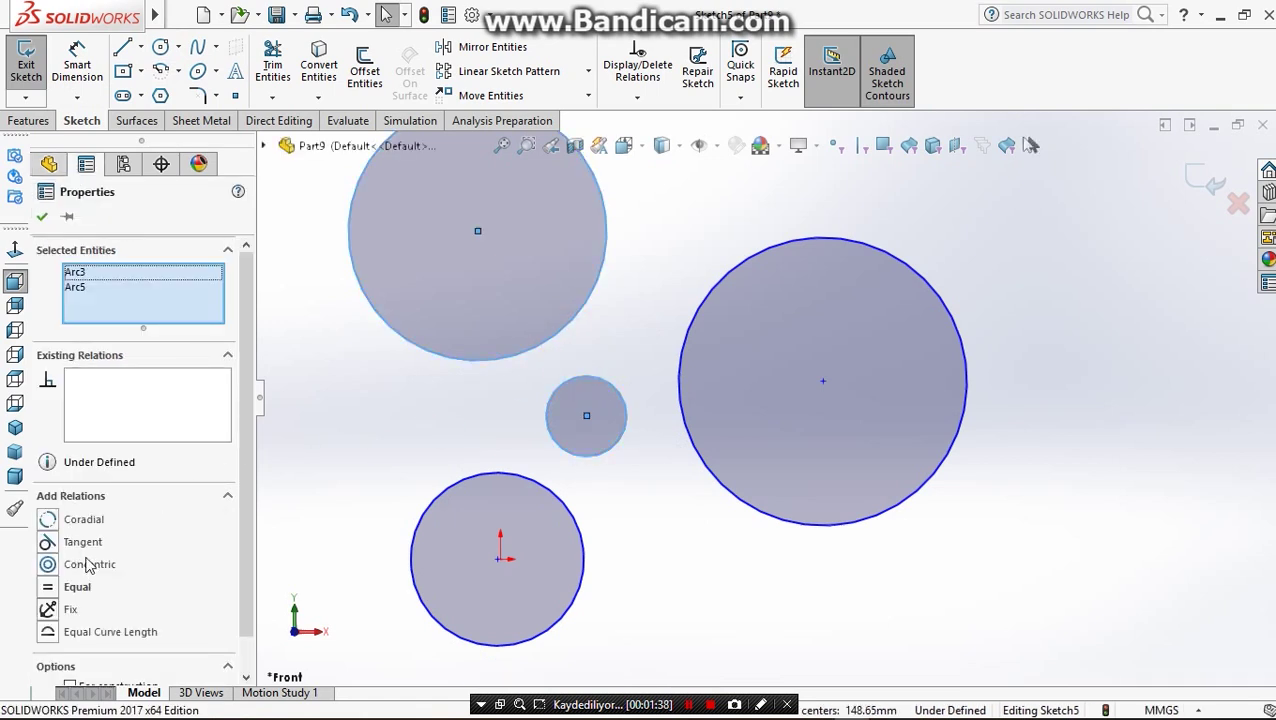
{"action": "left_click", "coordinate": [84, 542]}
{"action": "left_click", "coordinate": [749, 541]}
Make the large right circle and the bottom circle tangent to the small circle
{"action": "left_click", "coordinate": [602, 399]}
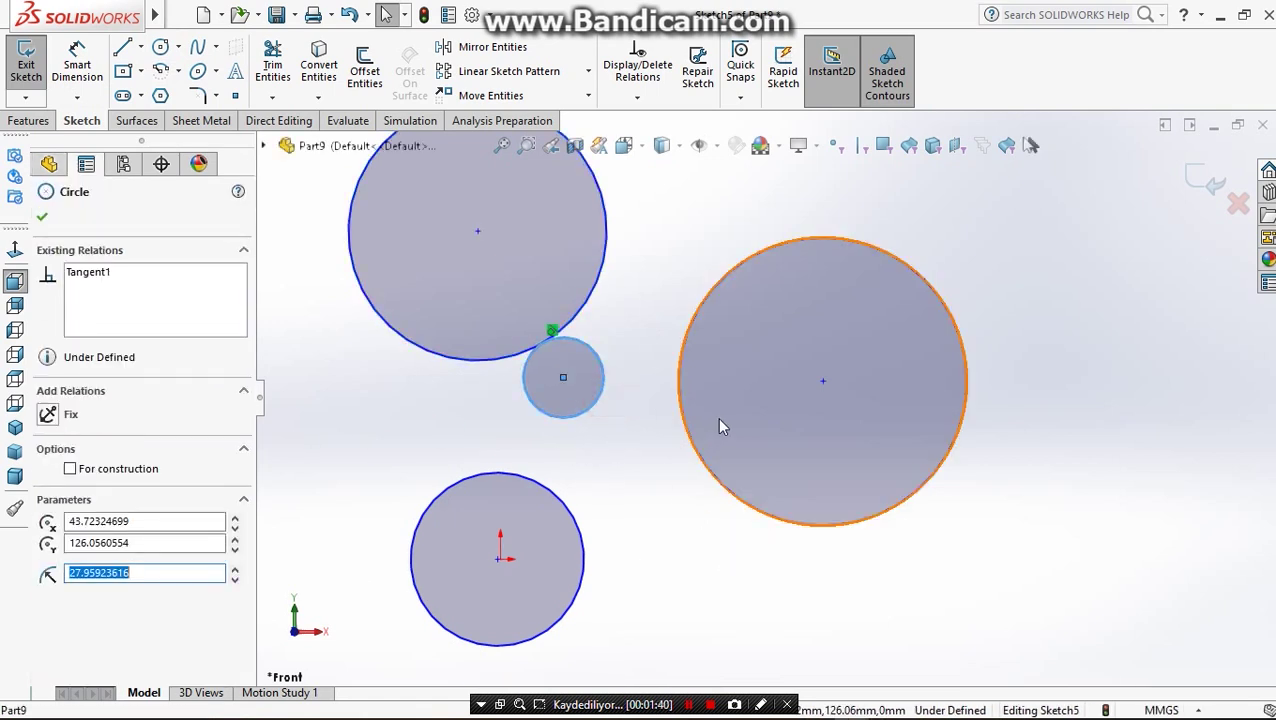
{"action": "left_click", "coordinate": [720, 420], "text": "ctrl"}
{"action": "left_click", "coordinate": [82, 542]}
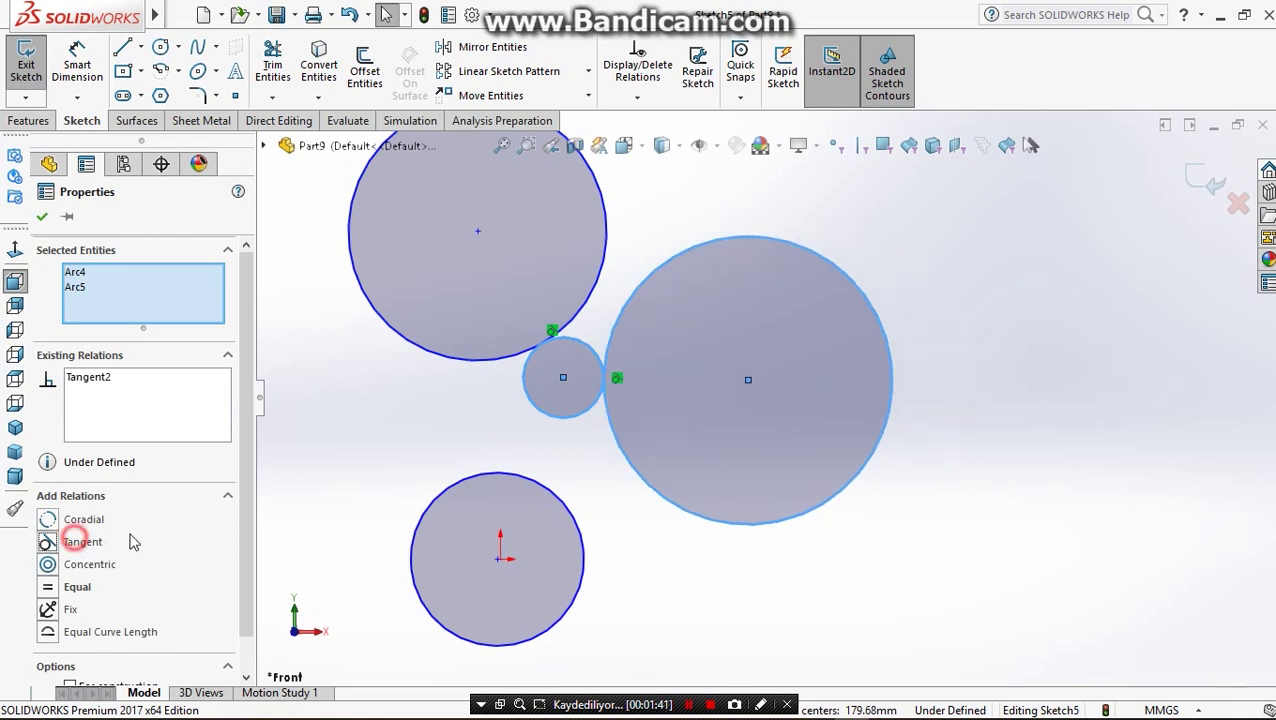
{"action": "left_click", "coordinate": [677, 560]}
{"action": "left_click", "coordinate": [590, 410]}
{"action": "left_click", "coordinate": [565, 505], "text": "ctrl"}
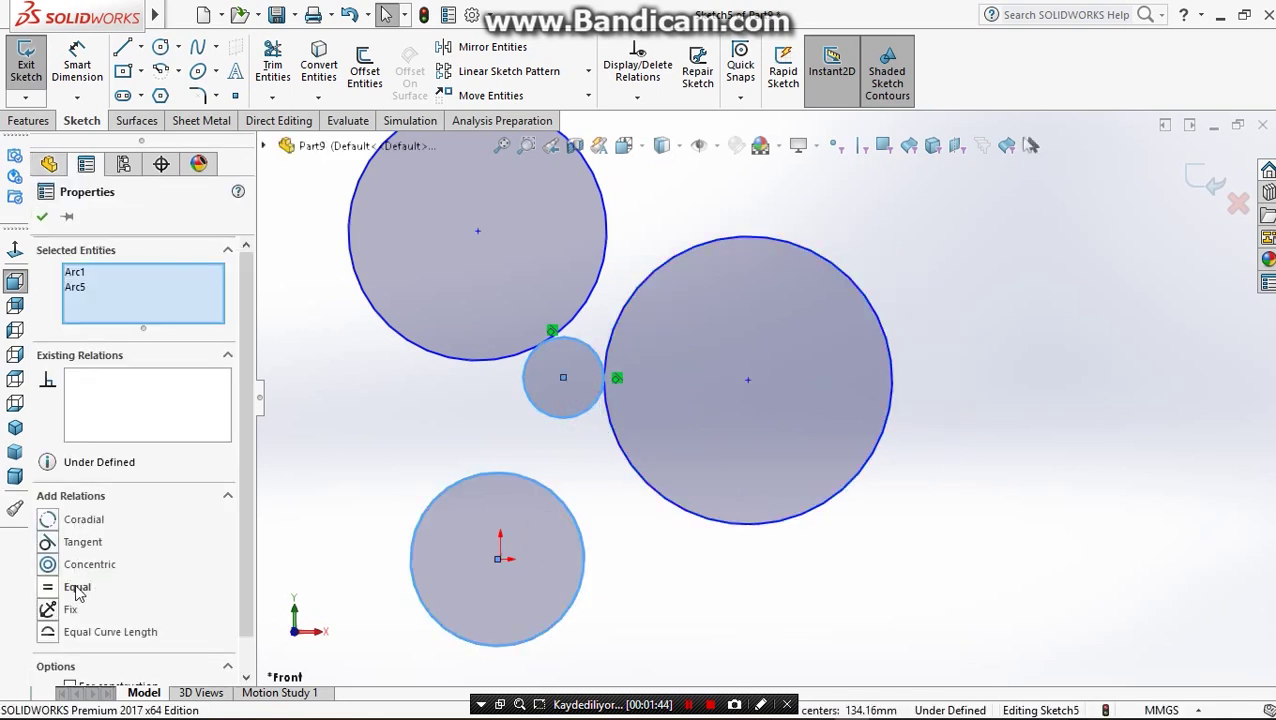
{"action": "left_click", "coordinate": [67, 545]}
{"action": "left_click", "coordinate": [697, 648]}
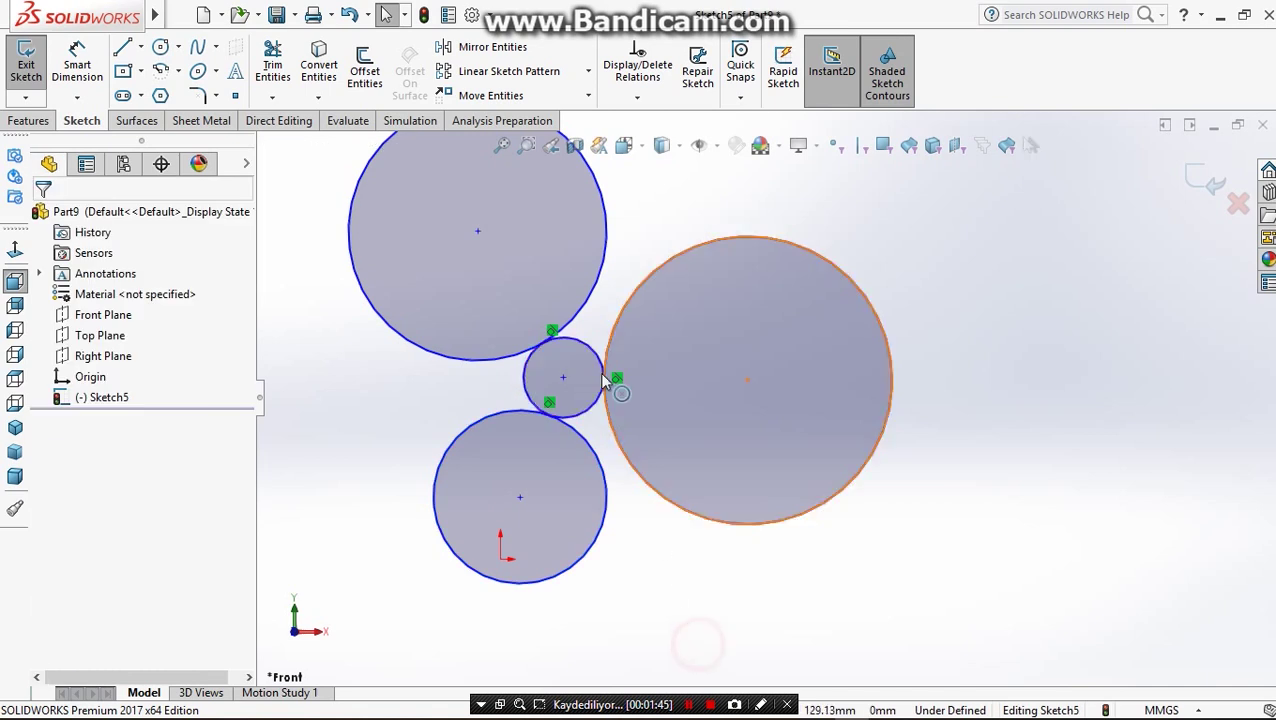
Drag the right circle outward to enlarge it, and delete the small middle circle
{"action": "mouse_move", "coordinate": [748, 381]}
{"action": "left_mouse_down"}
{"action": "mouse_move", "coordinate": [643, 383]}
{"action": "mouse_move", "coordinate": [602, 370]}
{"action": "mouse_move", "coordinate": [612, 366]}
{"action": "left_mouse_up"}
{"action": "left_click", "coordinate": [772, 540]}
{"action": "left_click", "coordinate": [658, 363]}
{"action": "key", "text": "Delete"}
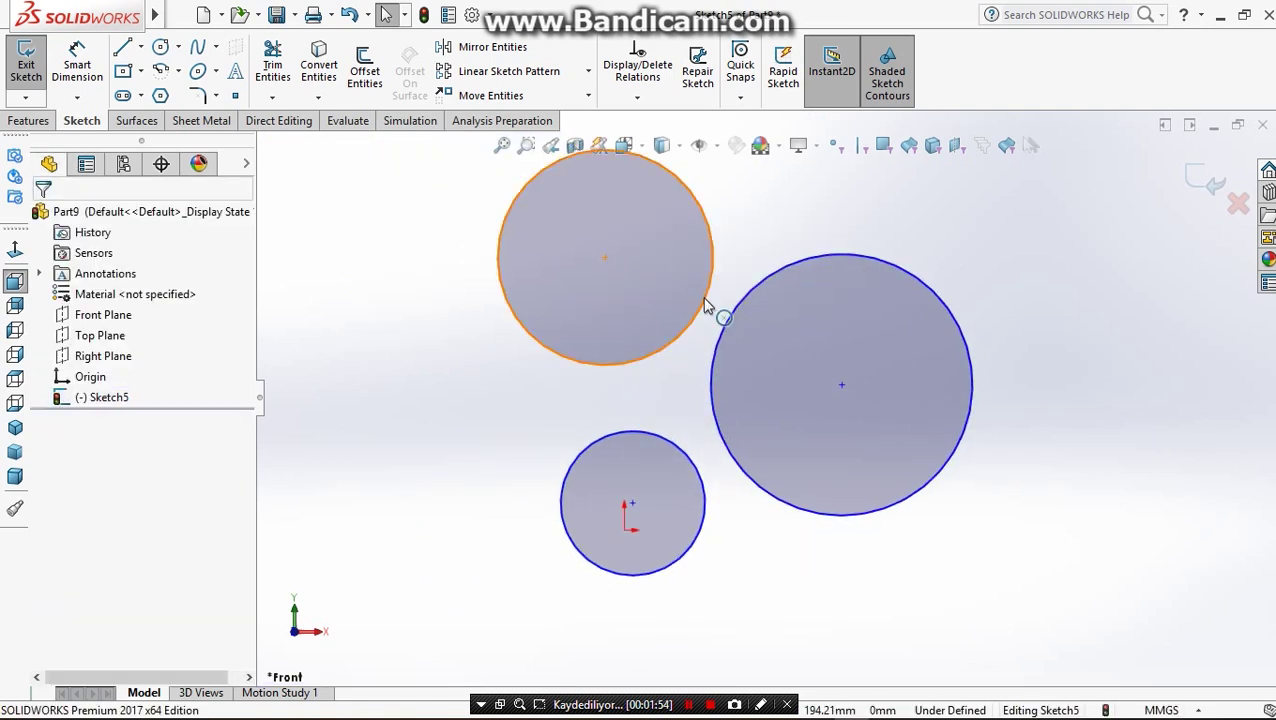
{"action": "left_click", "coordinate": [177, 47]}
Draw a perimeter circle through points on the upper, right and lower circles
{"action": "left_click", "coordinate": [185, 68]}
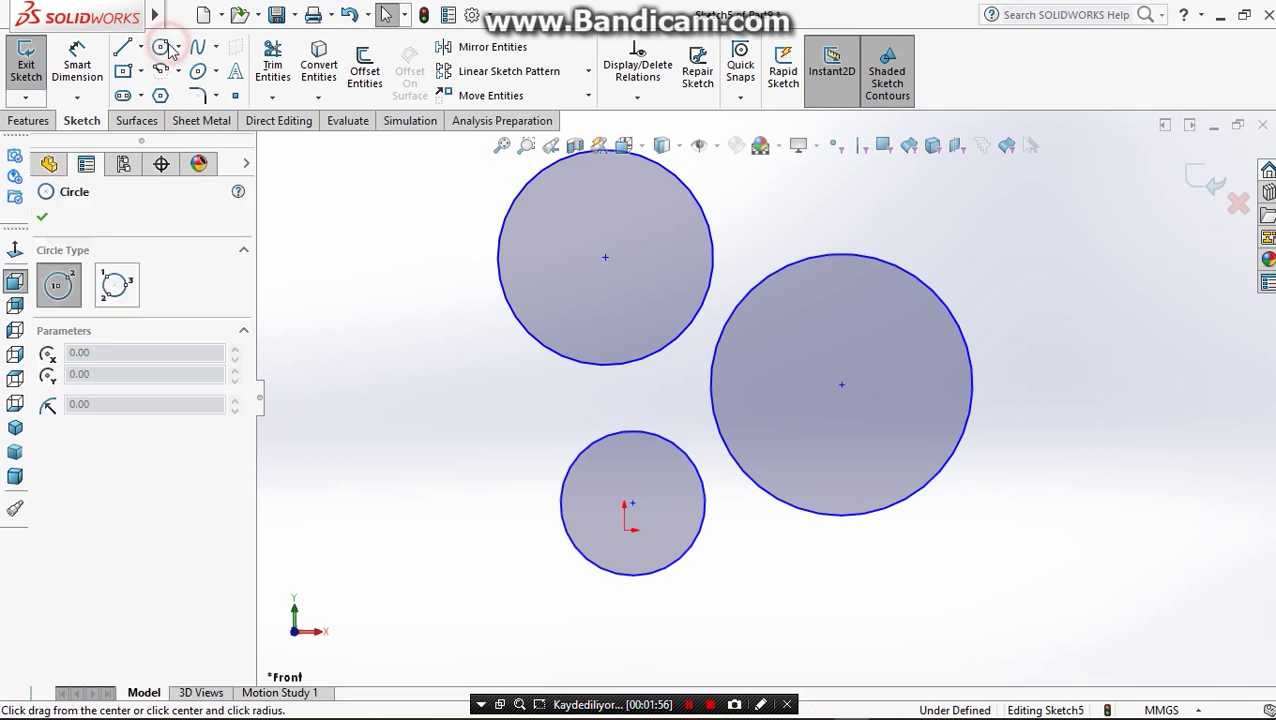
{"action": "left_click", "coordinate": [138, 288]}
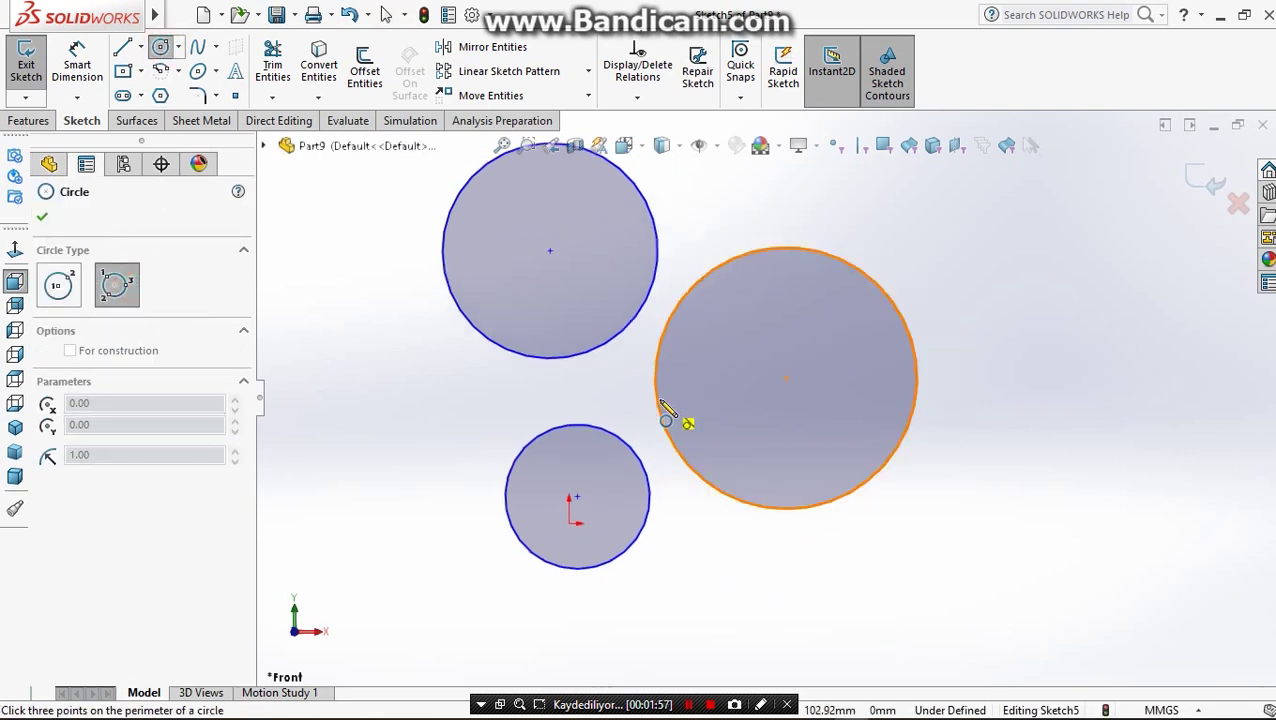
{"action": "scroll", "coordinate": [620, 390], "scroll_direction": "down", "scroll_amount": 3}
{"action": "left_click", "coordinate": [553, 325]}
{"action": "left_click", "coordinate": [673, 412]}
{"action": "left_click", "coordinate": [573, 445]}
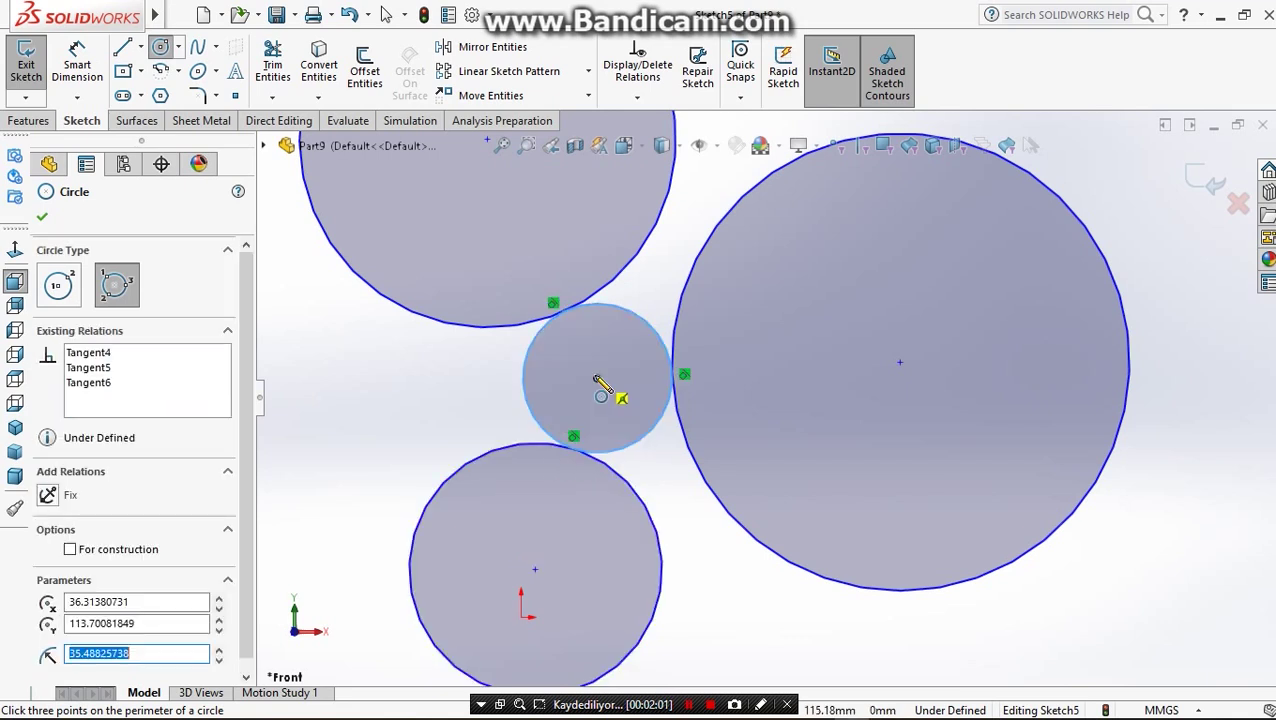
{"action": "scroll", "coordinate": [620, 380], "scroll_direction": "up", "scroll_amount": 3}
{"action": "scroll", "coordinate": [663, 440], "scroll_direction": "down", "scroll_amount": 1}
{"action": "key", "text": "Escape"}
Box-select all four circles and delete them
{"action": "scroll", "coordinate": [755, 337], "scroll_direction": "down", "scroll_amount": 1}
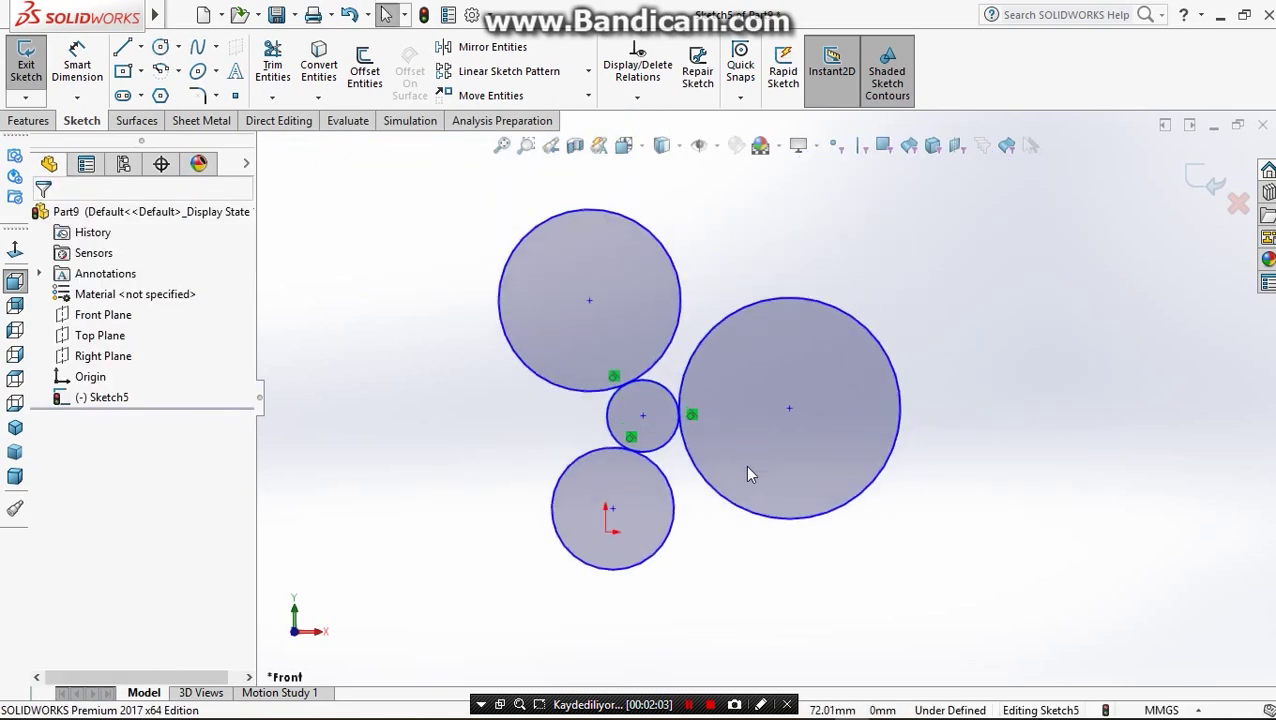
{"action": "left_click", "coordinate": [622, 318]}
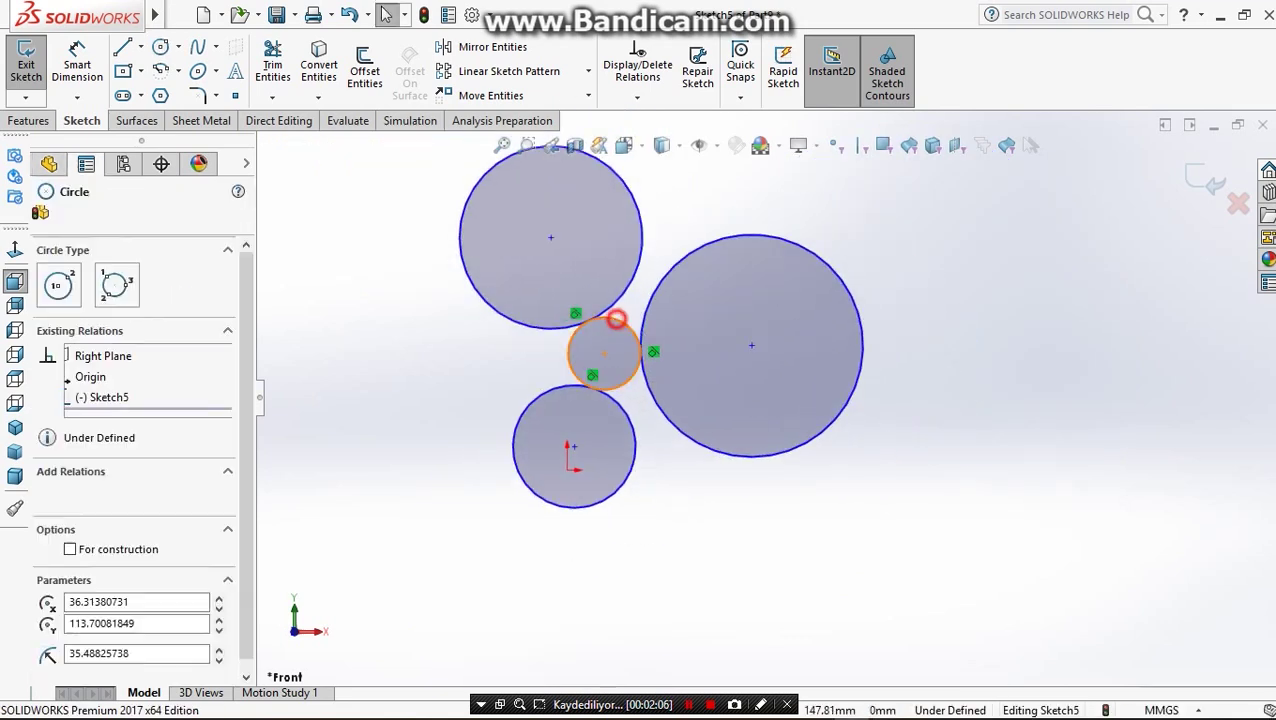
{"action": "left_click_drag", "start_coordinate": [826, 555], "coordinate": [456, 205]}
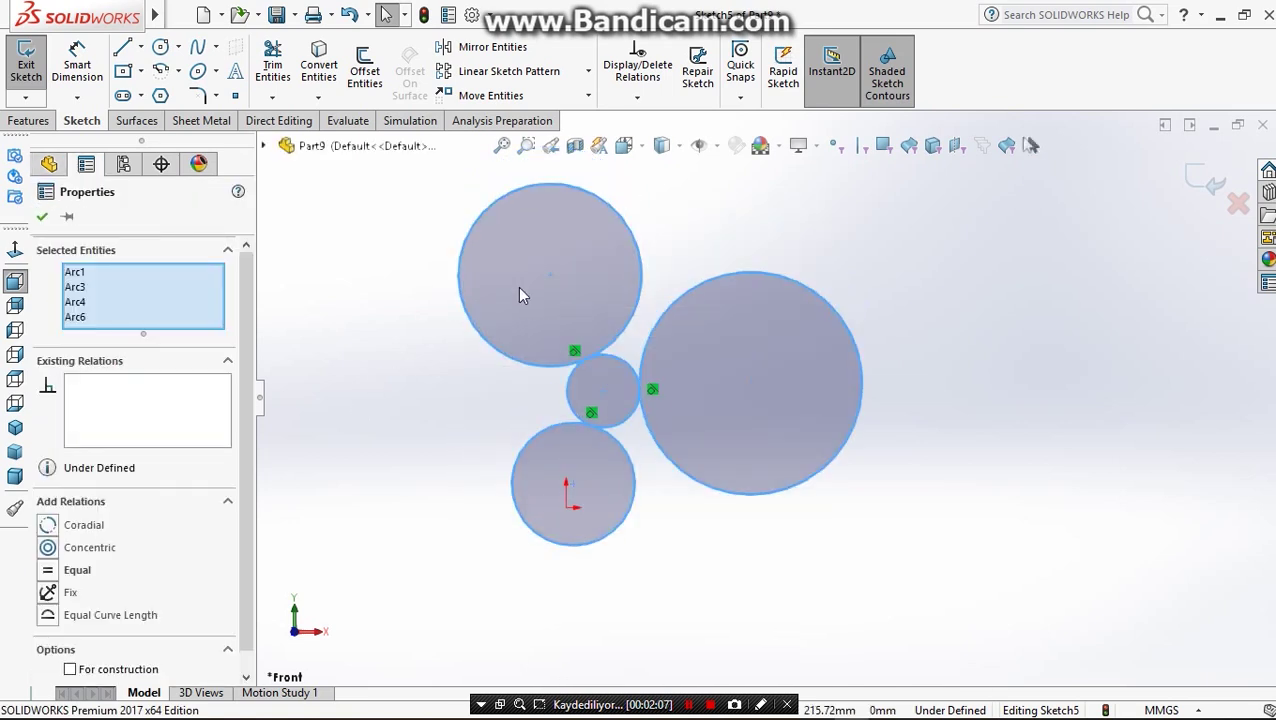
{"action": "key", "text": "Delete"}
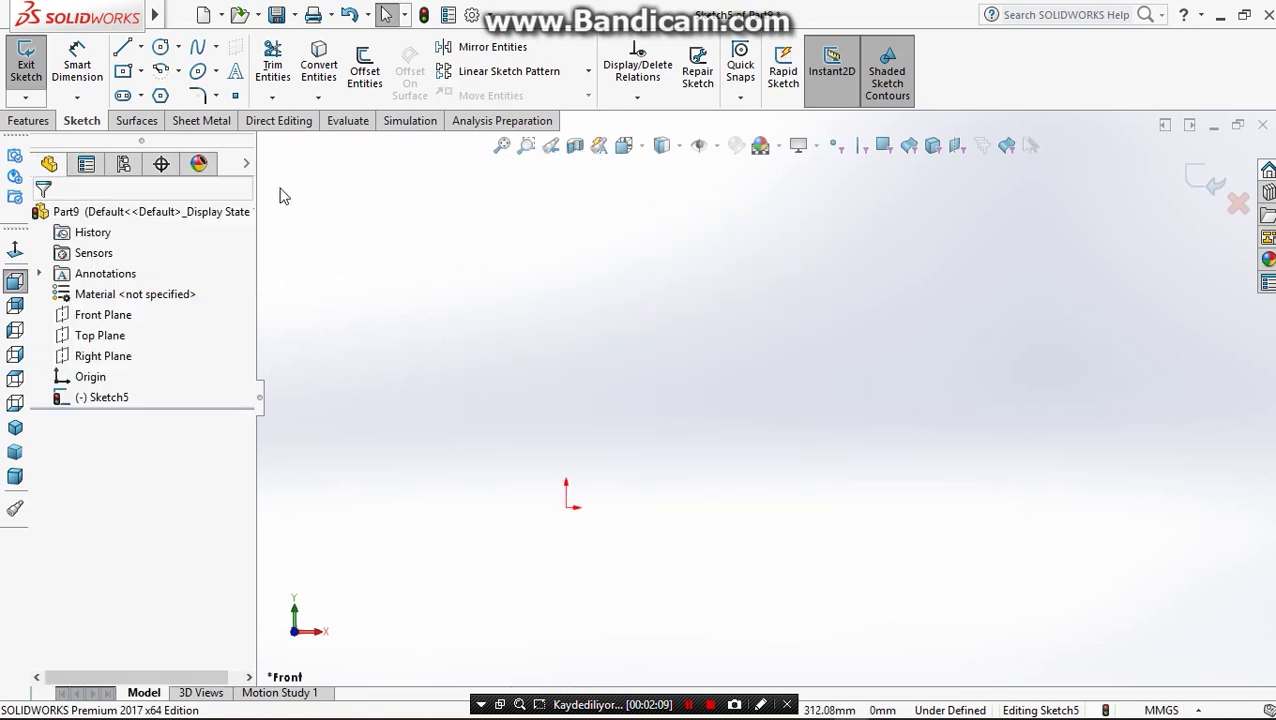
Draw a centre-point arc on the origin, sweeping from upper left to upper right
{"action": "left_click", "coordinate": [162, 72]}
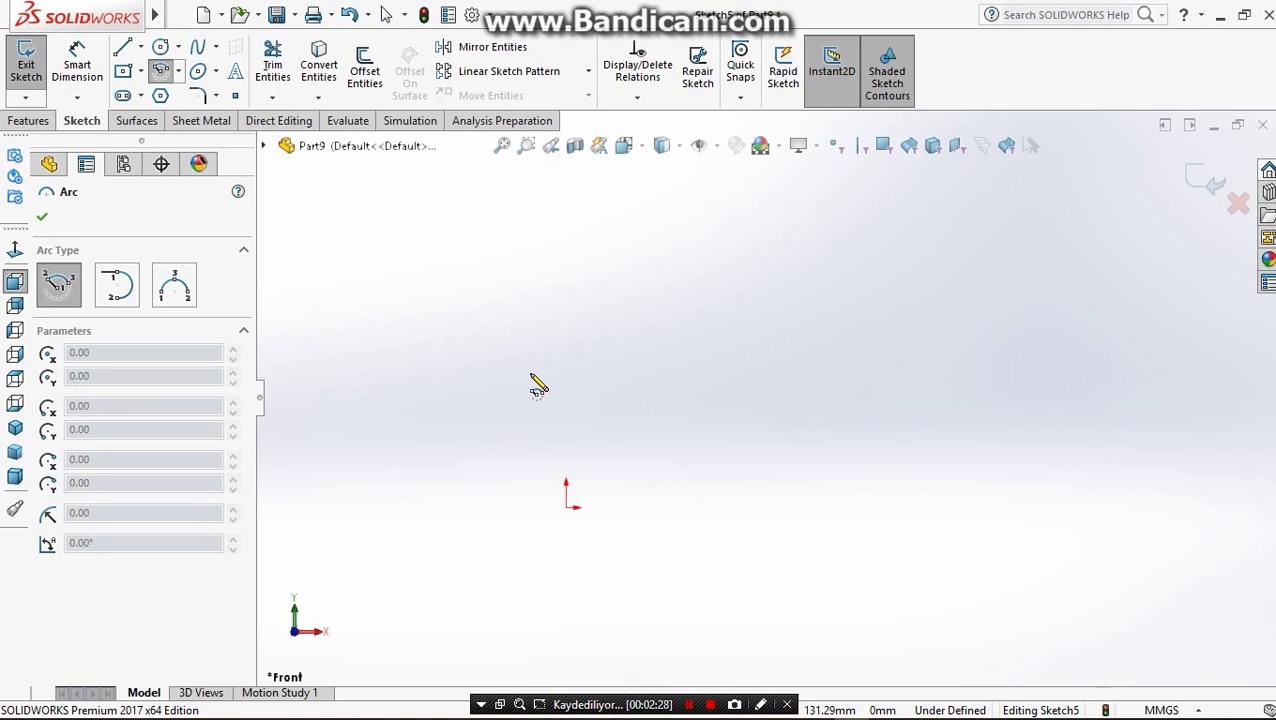
{"action": "left_click", "coordinate": [566, 506]}
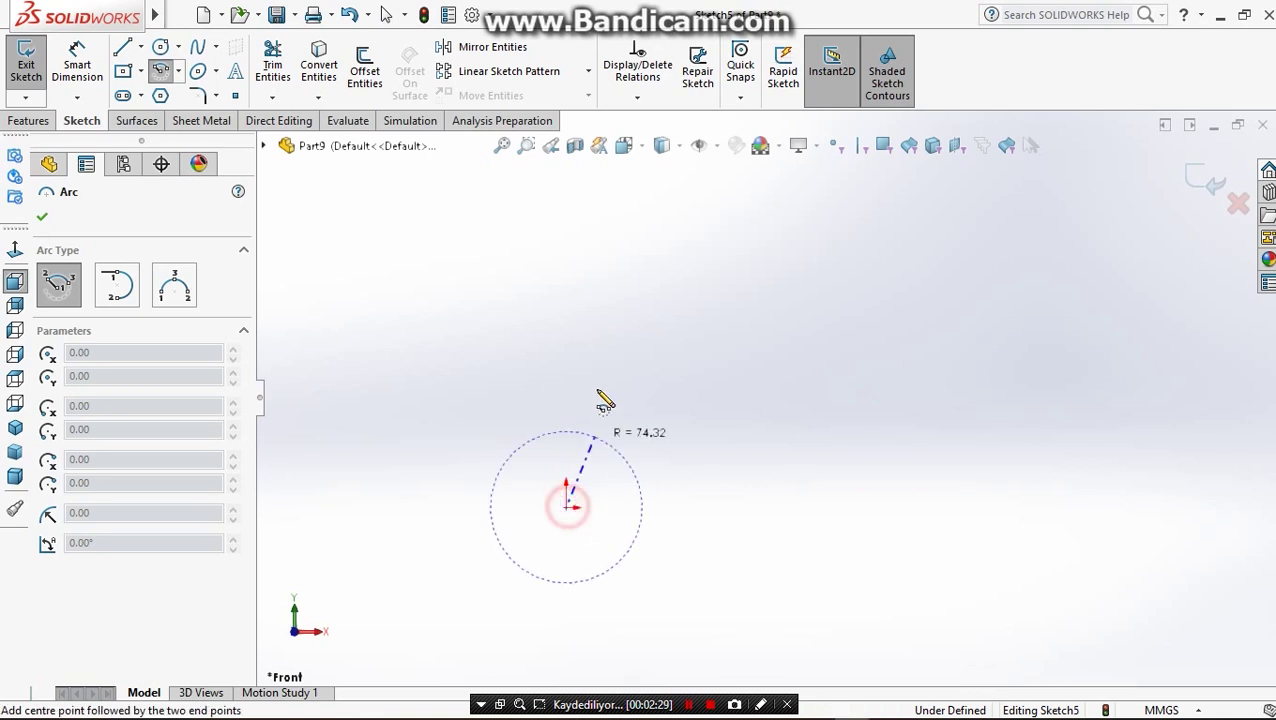
{"action": "left_click", "coordinate": [326, 295]}
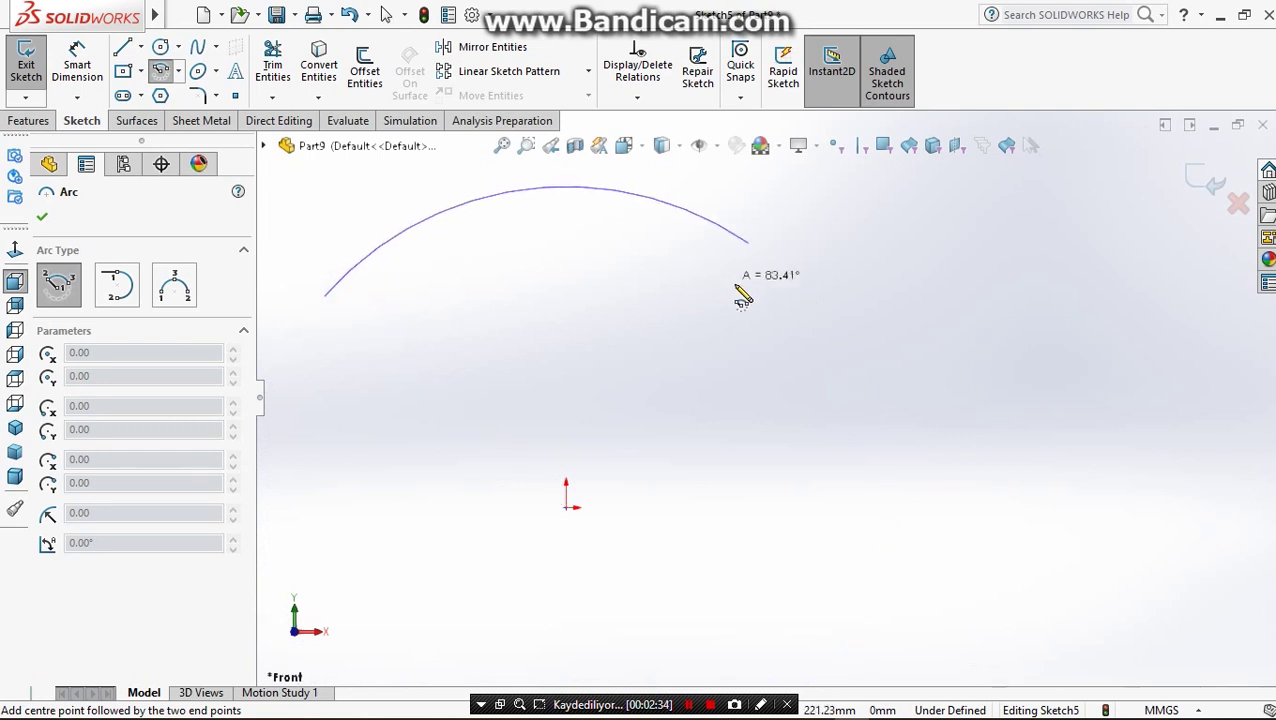
{"action": "left_click", "coordinate": [778, 330]}
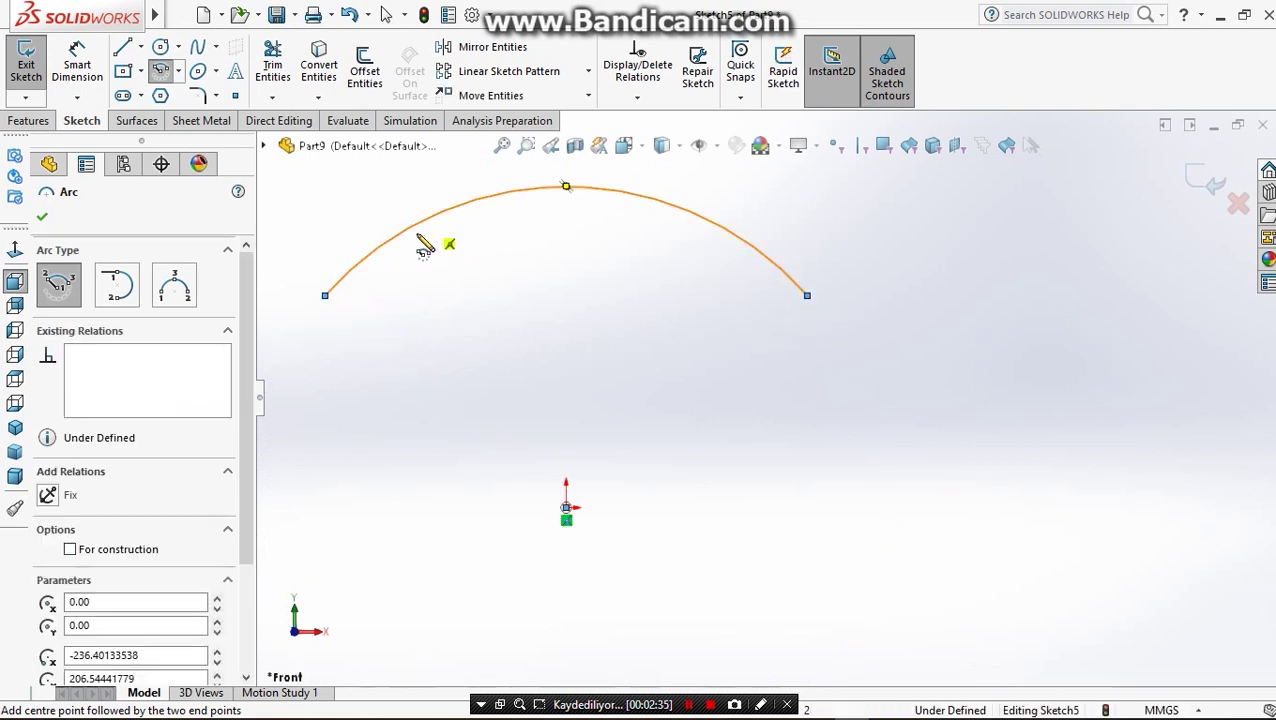
{"action": "right_click_drag", "start_coordinate": [594, 415], "coordinate": [535, 273]}
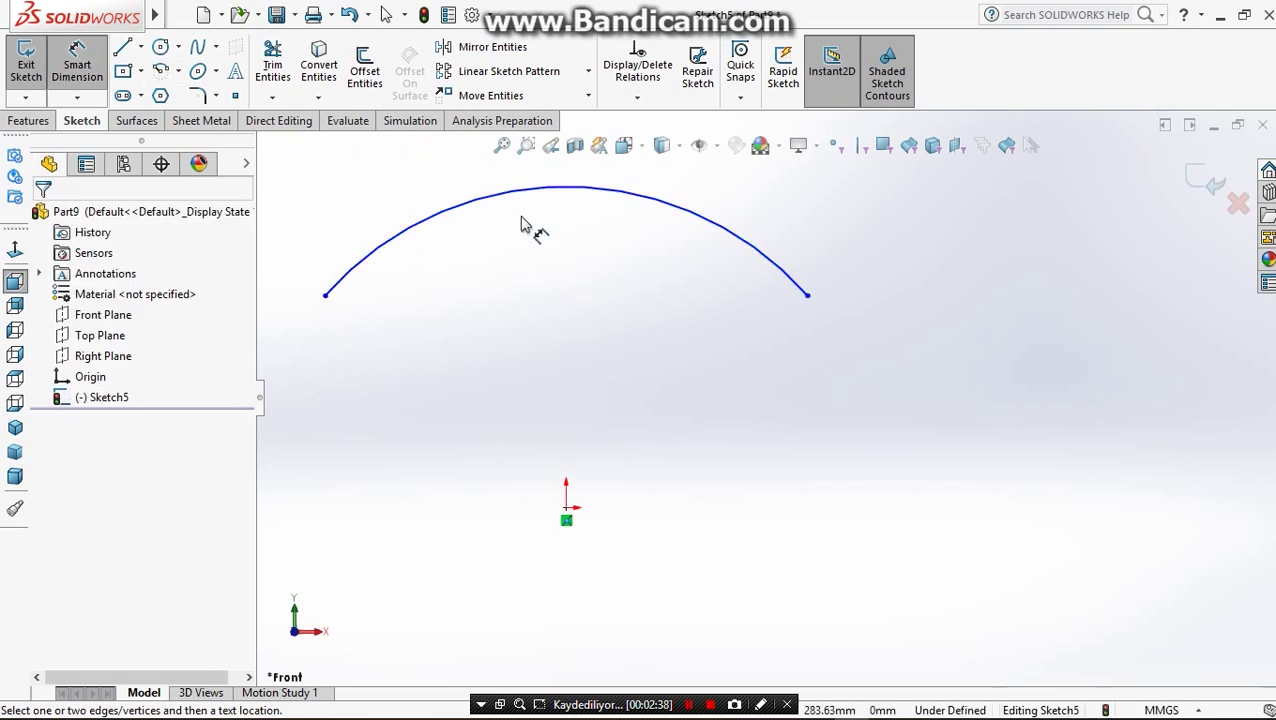
{"action": "key", "text": "Escape"}
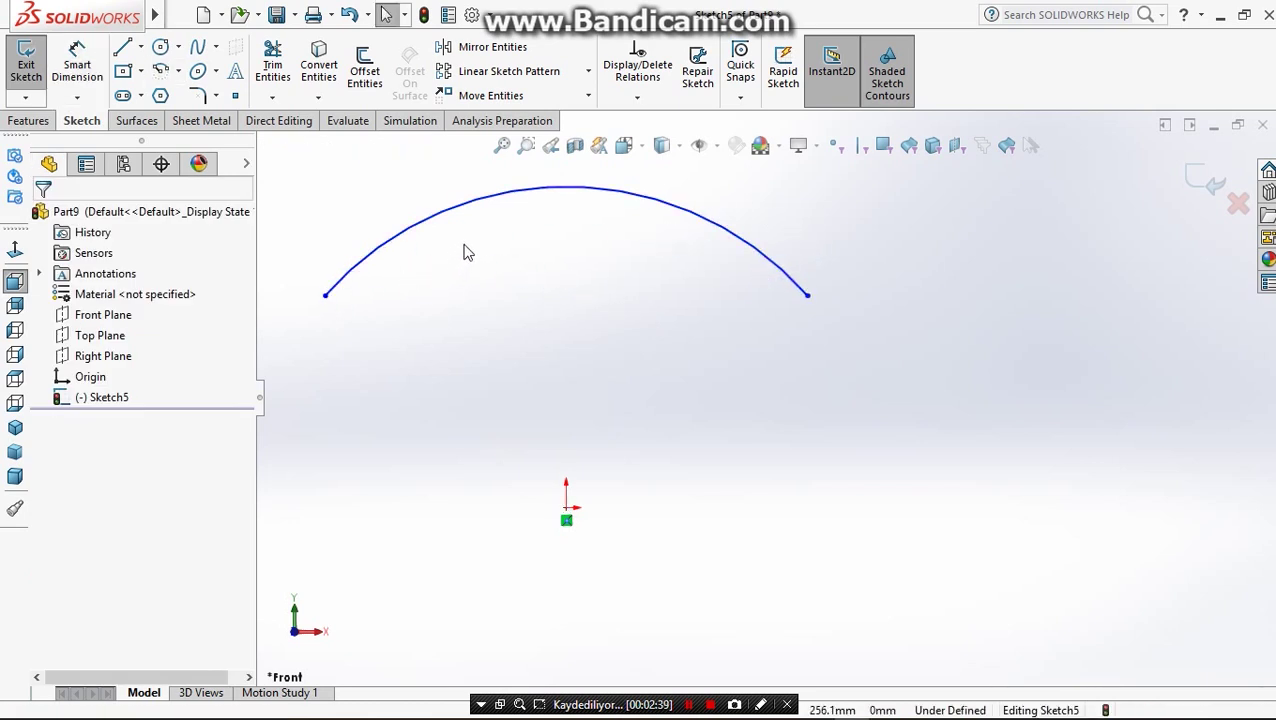
{"action": "scroll", "coordinate": [490, 250], "scroll_direction": "up", "scroll_amount": 1}
Draw a circle centred on the origin and two centerlines running from the origin to lower left and lower right
{"action": "left_click", "coordinate": [160, 48]}
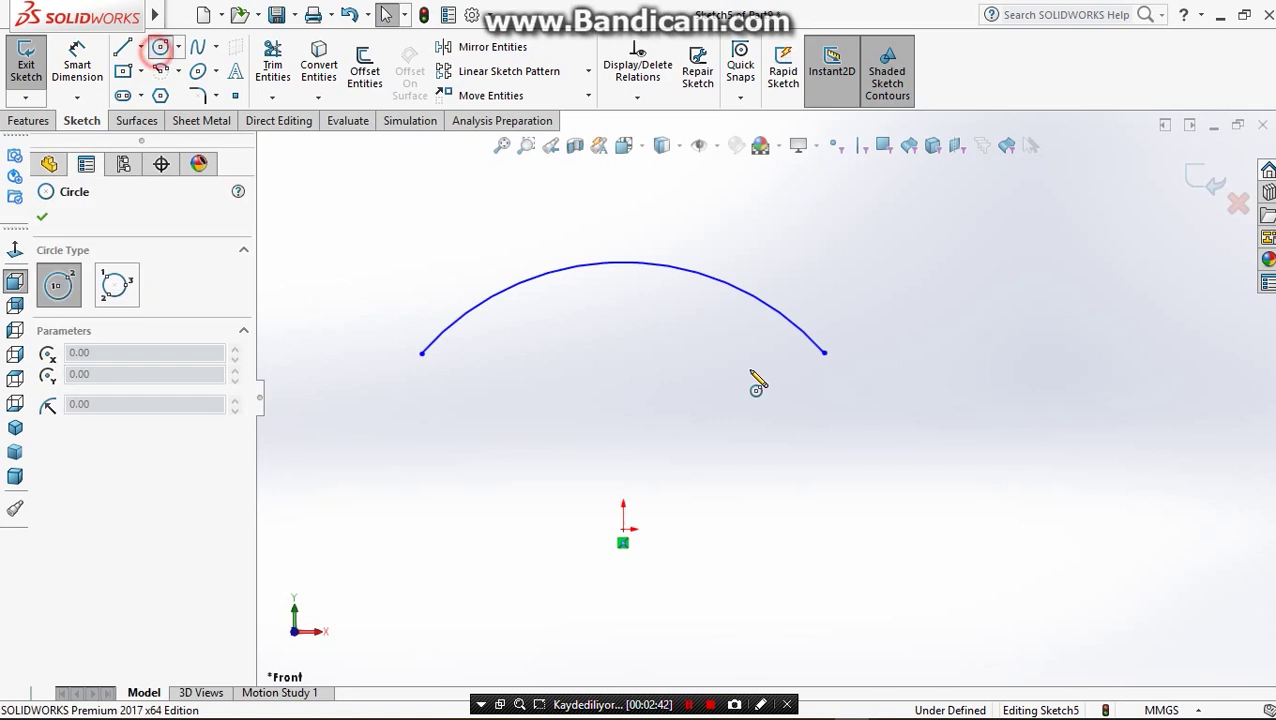
{"action": "scroll", "coordinate": [869, 333], "scroll_direction": "up", "scroll_amount": 3}
{"action": "scroll", "coordinate": [763, 365], "scroll_direction": "down", "scroll_amount": 1}
{"action": "left_click", "coordinate": [757, 364]}
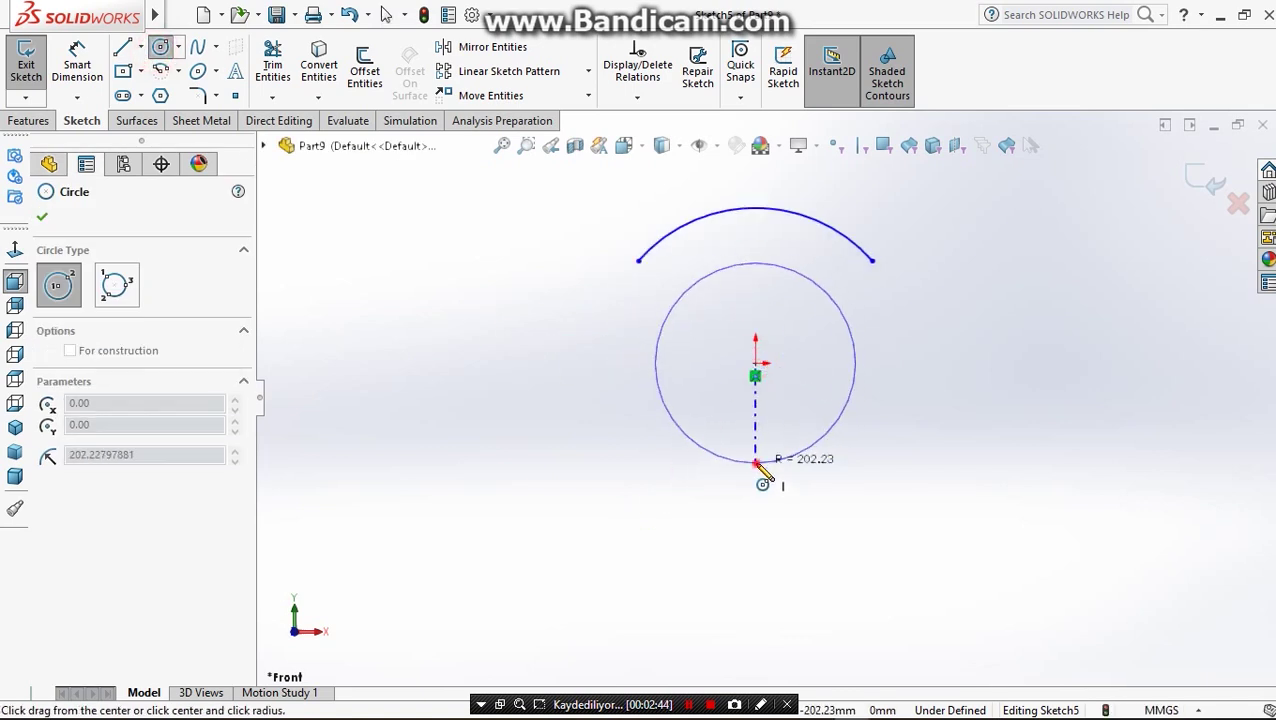
{"action": "left_click", "coordinate": [756, 463]}
{"action": "key", "text": "Escape"}
{"action": "key", "text": "l"}
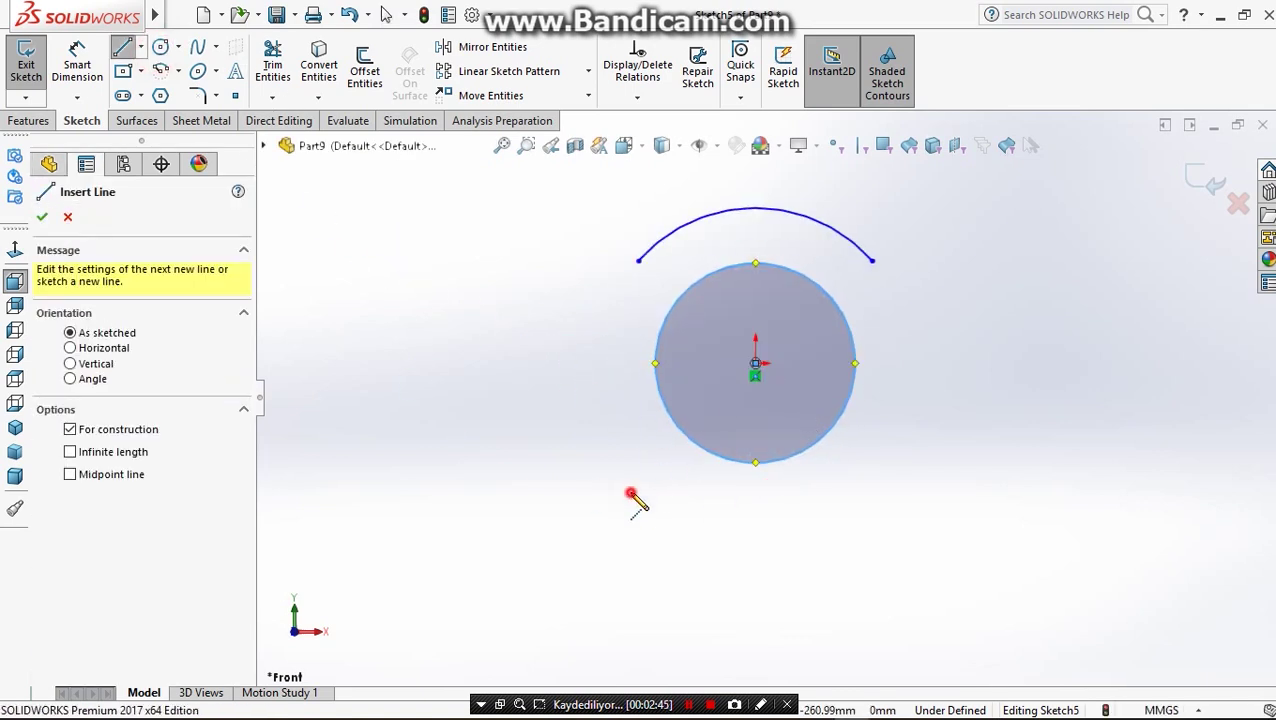
{"action": "left_click", "coordinate": [631, 491]}
{"action": "left_click", "coordinate": [755, 373]}
{"action": "left_click", "coordinate": [910, 536]}
{"action": "key", "text": "Escape"}
Trim the circle outside the centerlines, then add and delete an unwanted vertical dimension
{"action": "right_click_drag", "start_coordinate": [935, 310], "coordinate": [906, 407]}
{"action": "left_click_drag", "start_coordinate": [906, 407], "coordinate": [860, 427]}
{"action": "key", "text": "Escape"}
{"action": "right_click_drag", "start_coordinate": [786, 566], "coordinate": [772, 473]}
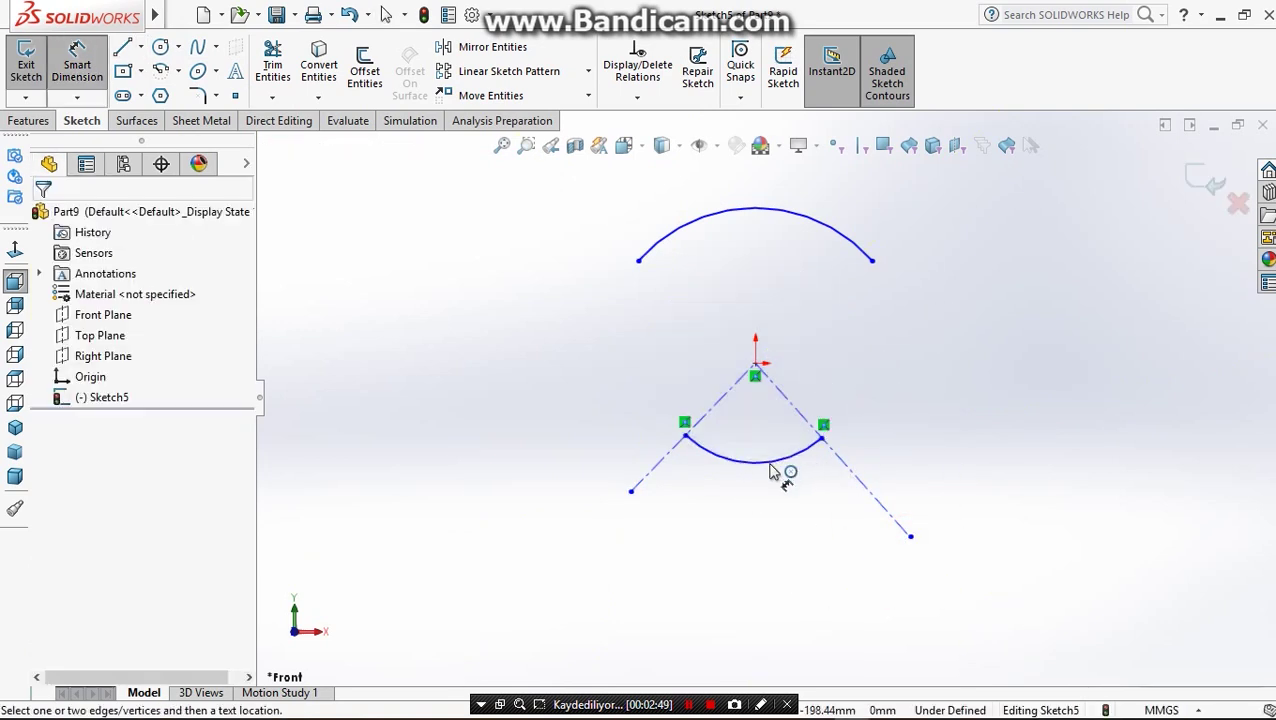
{"action": "left_click", "coordinate": [843, 464]}
{"action": "left_click", "coordinate": [706, 497]}
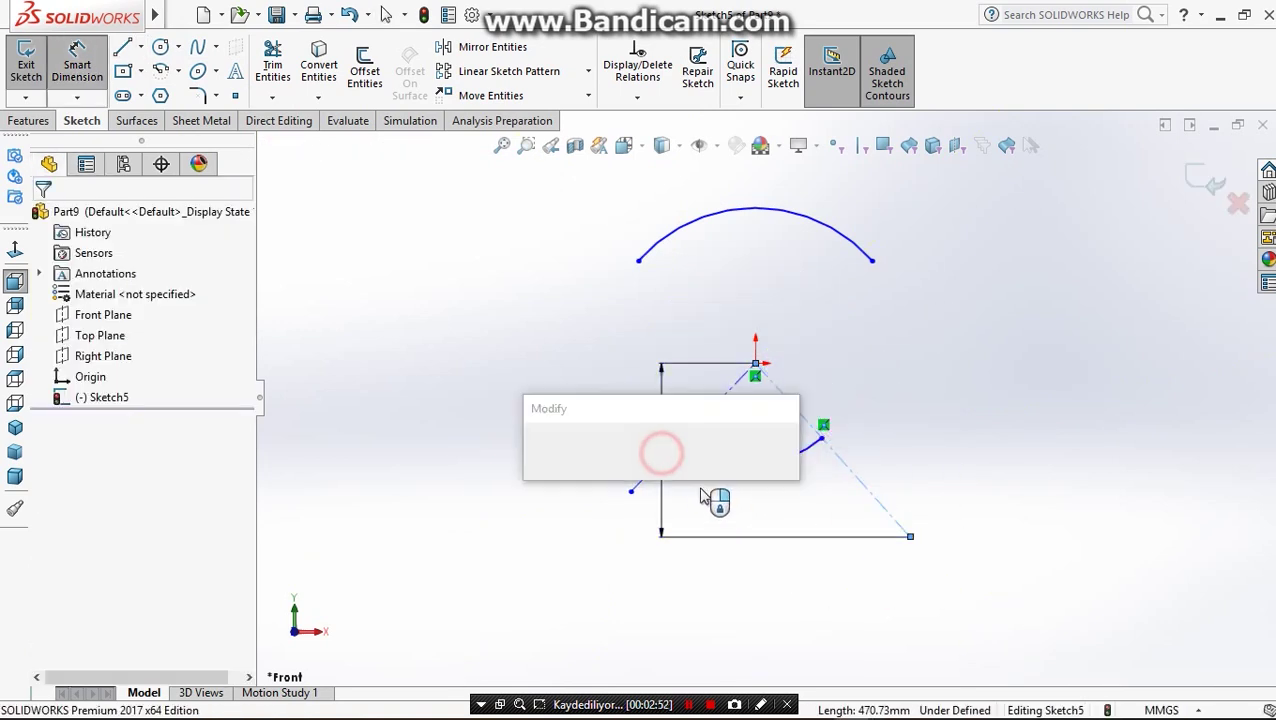
{"action": "key", "text": "Return"}
{"action": "left_click_drag", "start_coordinate": [664, 495], "coordinate": [641, 522]}
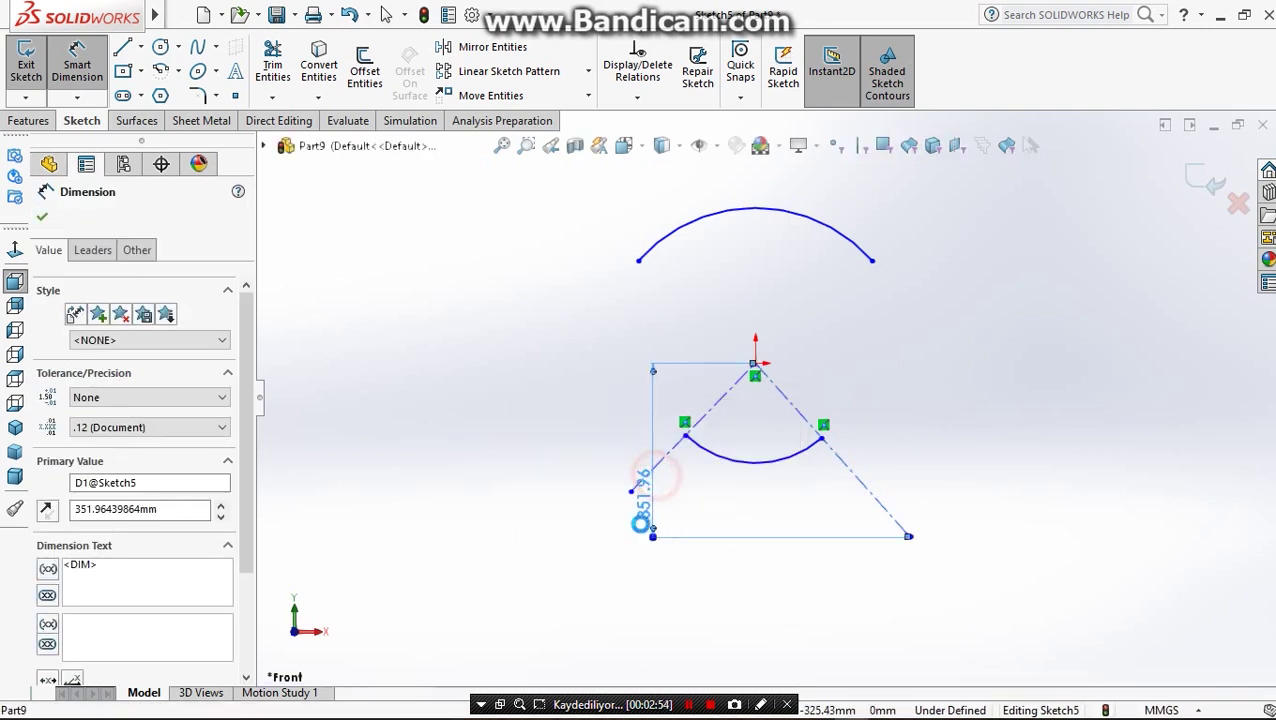
{"action": "key", "text": "Delete"}
Dimension the angle between the two centerlines to 30°
{"action": "left_click", "coordinate": [663, 462]}
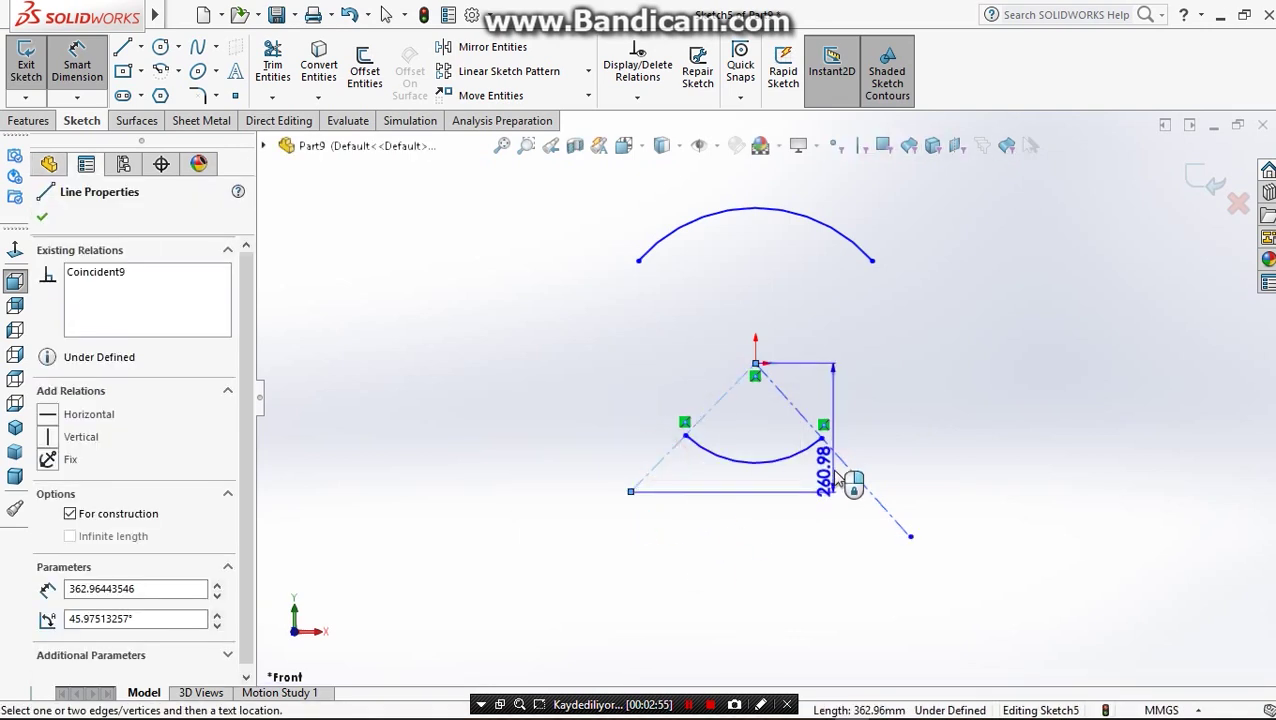
{"action": "left_click", "coordinate": [850, 468]}
{"action": "left_click", "coordinate": [740, 546]}
{"action": "type", "text": "30"}
{"action": "key", "text": "Return"}
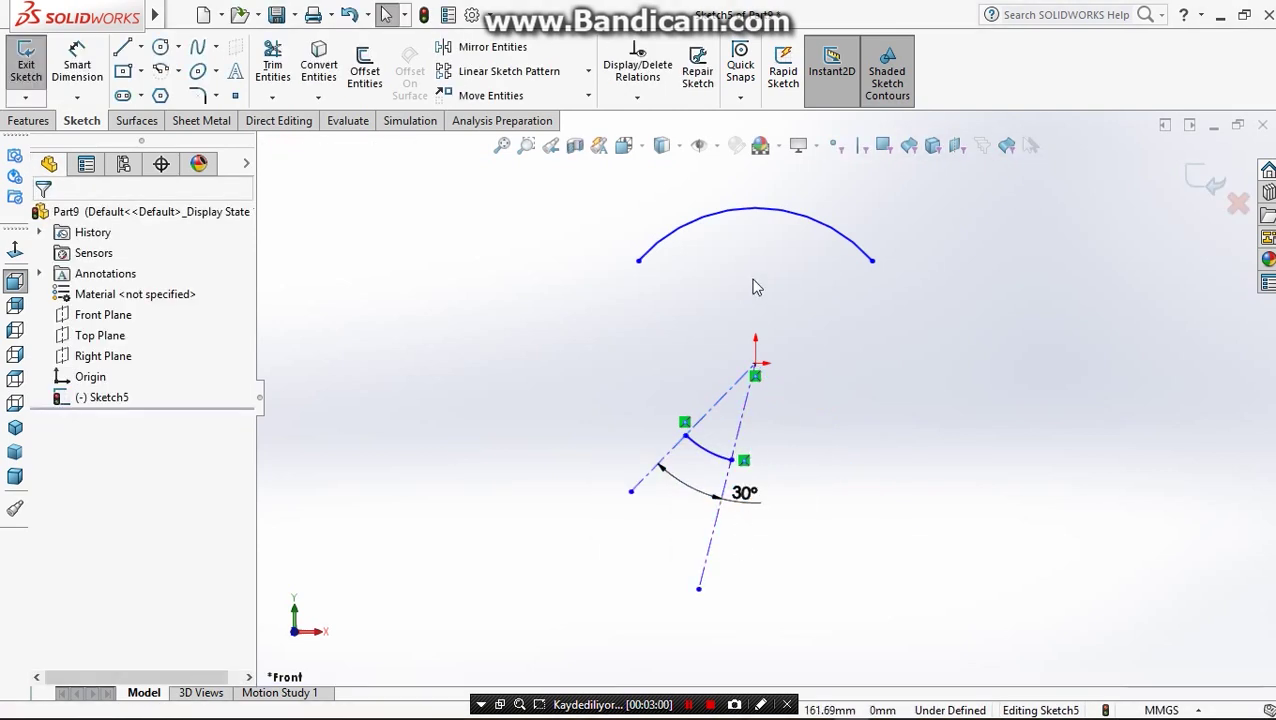
{"action": "scroll", "coordinate": [765, 350], "scroll_direction": "down", "scroll_amount": 3}
{"action": "scroll", "coordinate": [765, 350], "scroll_direction": "up", "scroll_amount": 3}
{"action": "left_click_drag", "start_coordinate": [760, 194], "coordinate": [686, 282]}
{"action": "left_click", "coordinate": [742, 441]}
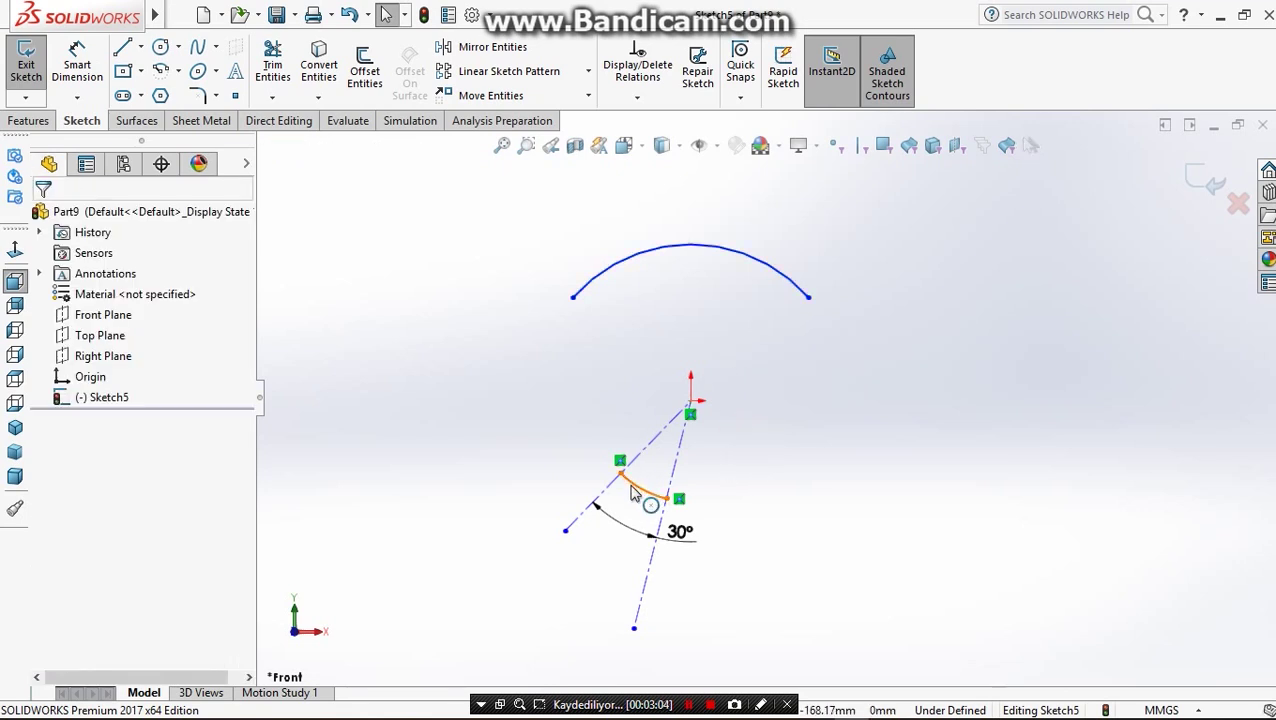
{"action": "left_click", "coordinate": [631, 492]}
{"action": "scroll", "coordinate": [649, 505], "scroll_direction": "down", "scroll_amount": 3}
{"action": "left_click", "coordinate": [717, 396]}
Draw a small centre-point arc centred on the origin, opening upper left
{"action": "scroll", "coordinate": [705, 390], "scroll_direction": "up", "scroll_amount": 2}
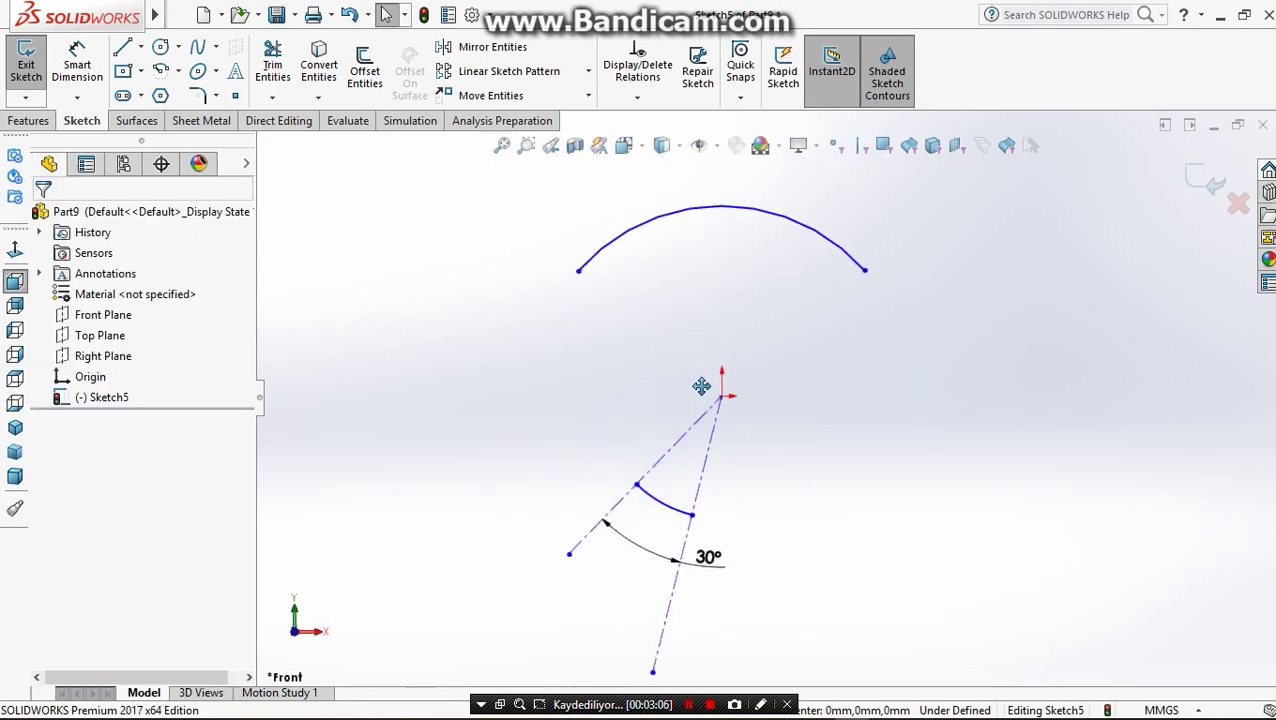
{"action": "left_click", "coordinate": [160, 72]}
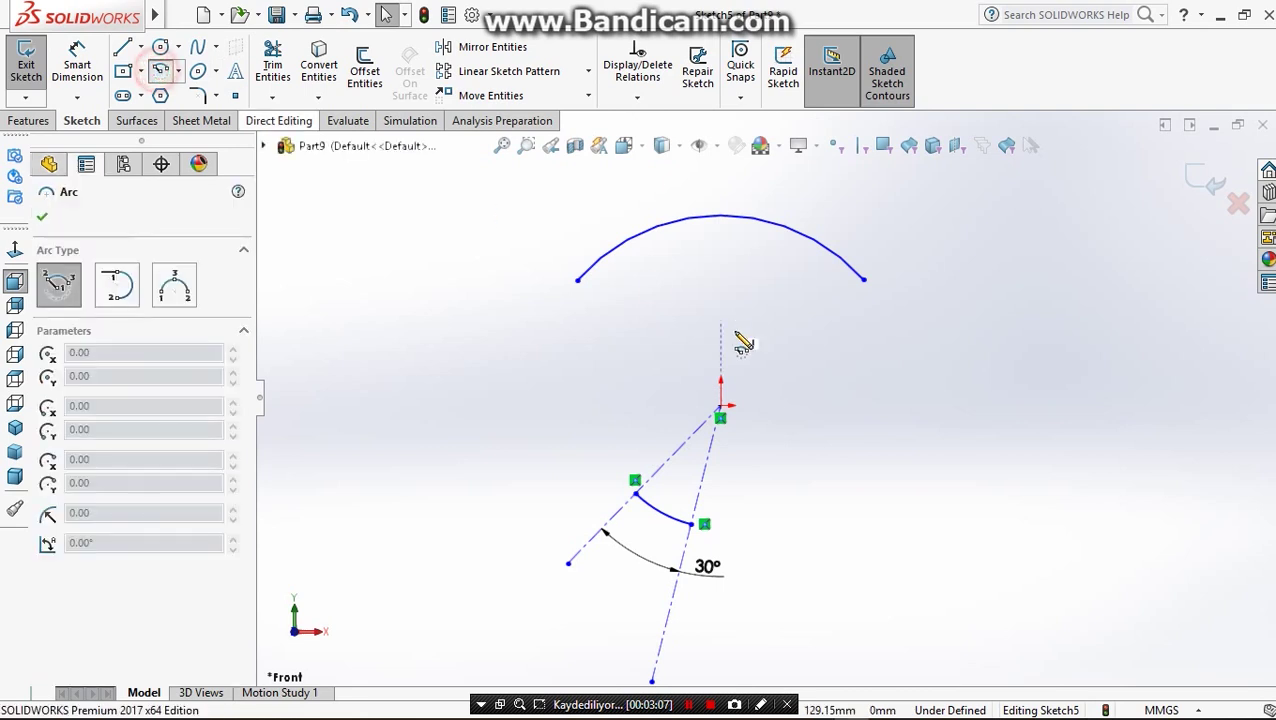
{"action": "left_click", "coordinate": [720, 416]}
{"action": "left_click", "coordinate": [605, 310]}
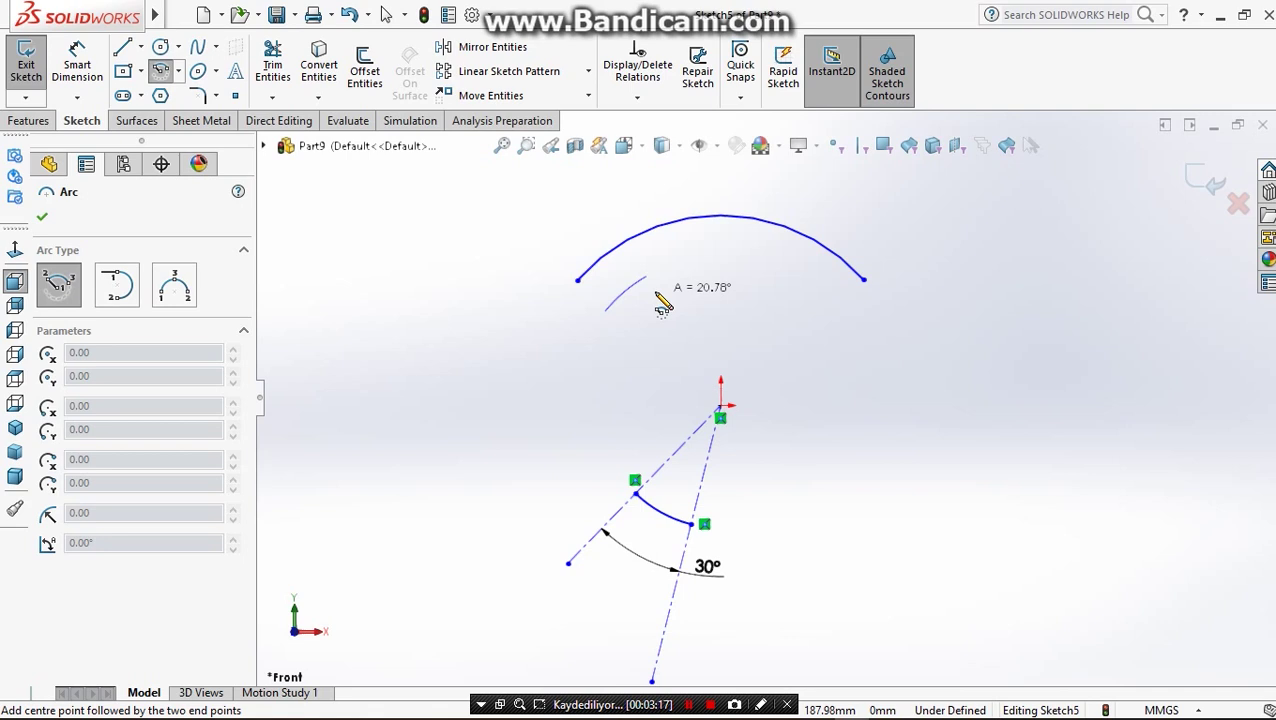
{"action": "left_click", "coordinate": [654, 296]}
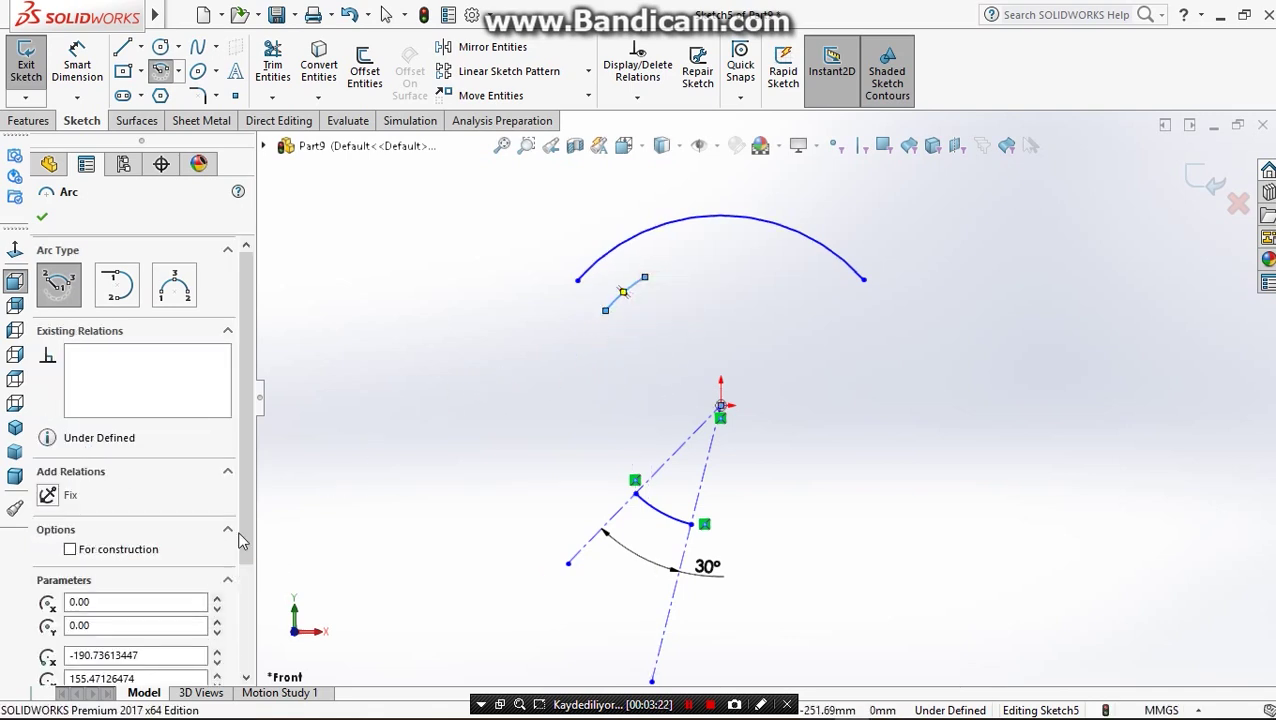
Set the new arc's sweep angle to 15° in its properties
{"action": "left_click_drag", "start_coordinate": [248, 513], "coordinate": [265, 627]}
{"action": "double_click", "coordinate": [145, 610]}
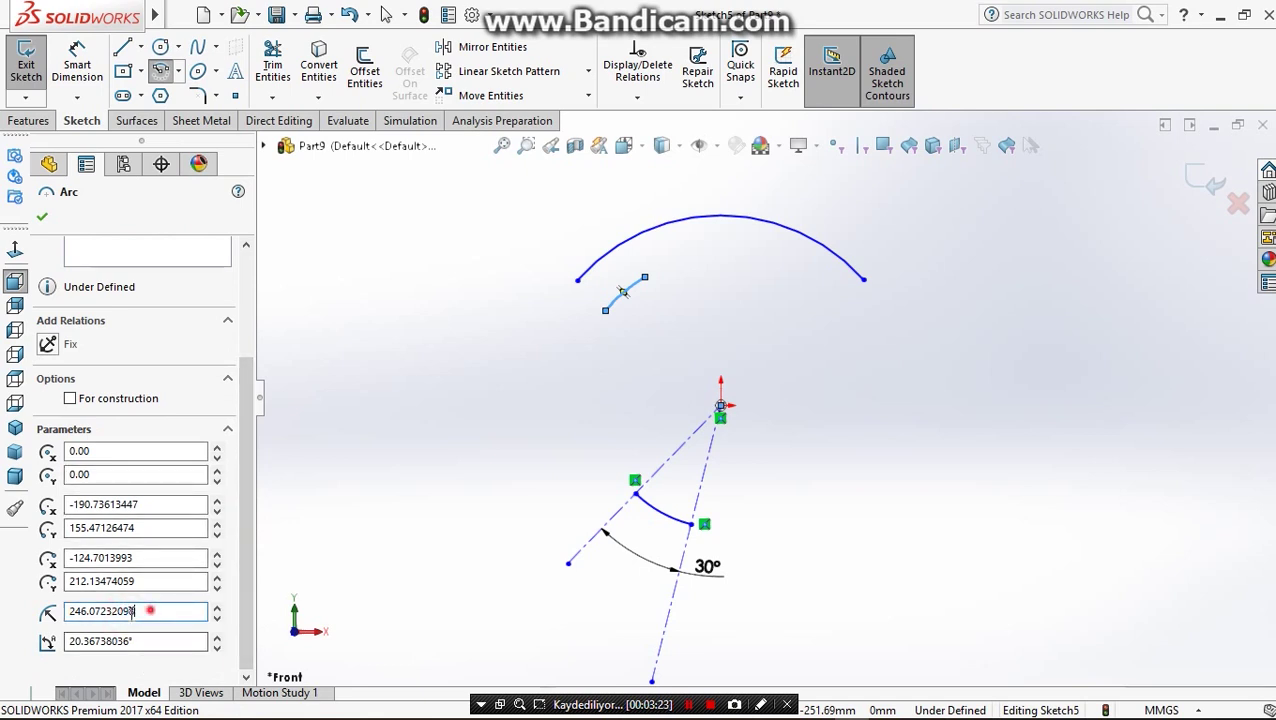
{"action": "double_click", "coordinate": [163, 641]}
{"action": "type", "text": "5"}
{"action": "key", "text": "Return"}
{"action": "double_click", "coordinate": [113, 645]}
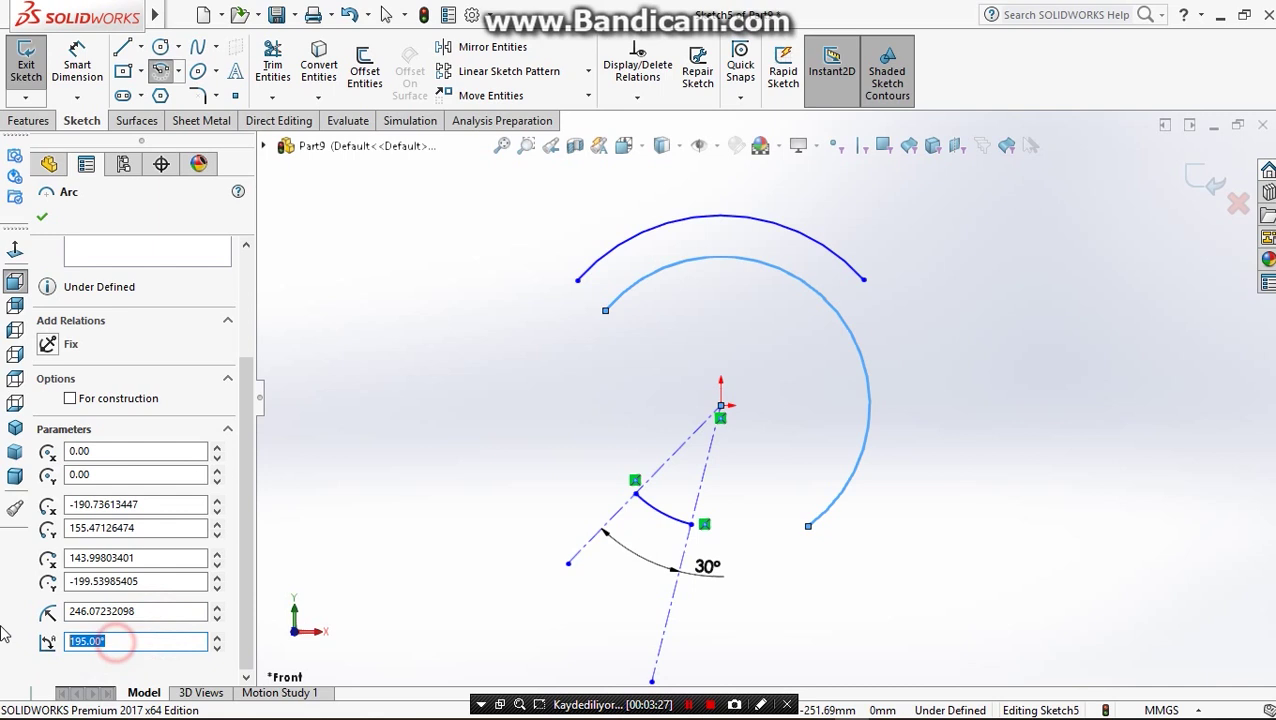
{"action": "type", "text": "5"}
{"action": "key", "text": "Return"}
{"action": "key", "text": "Escape"}
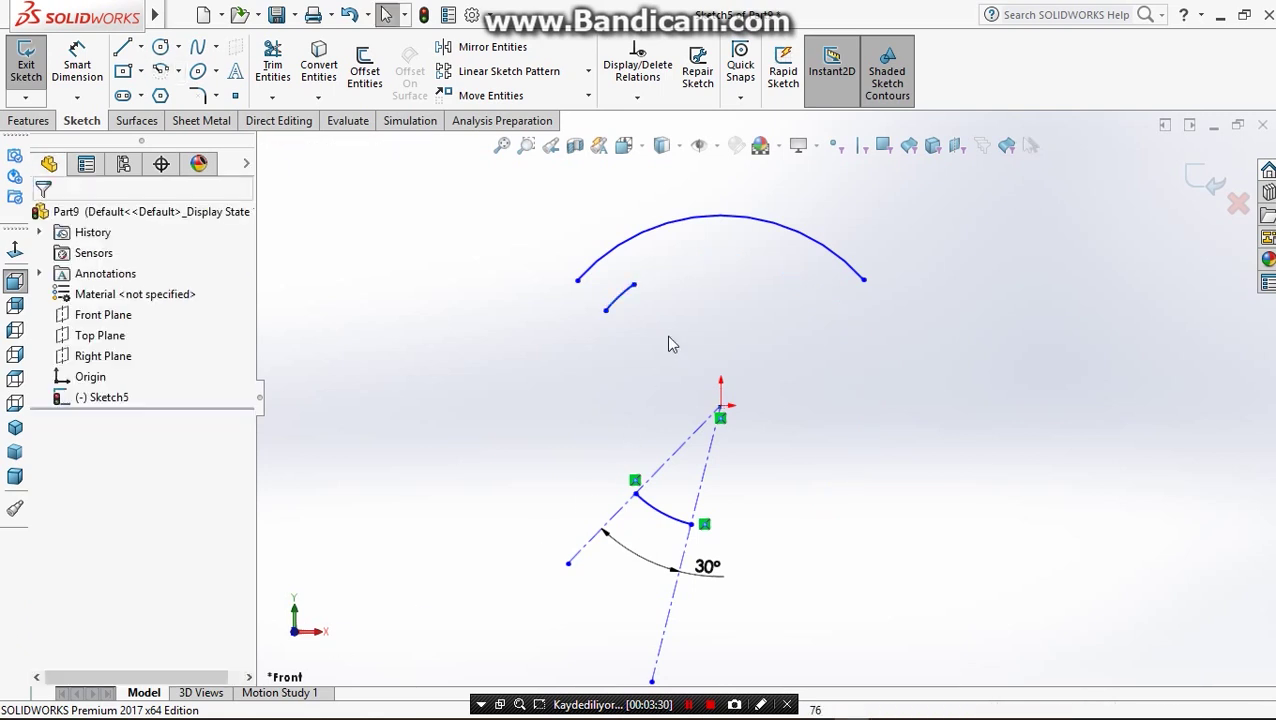
Drag the inner arc into a longer arc and pull the outer arc's left end upward
{"action": "scroll", "coordinate": [666, 292], "scroll_direction": "up", "scroll_amount": 2}
{"action": "scroll", "coordinate": [684, 268], "scroll_direction": "down", "scroll_amount": 1}
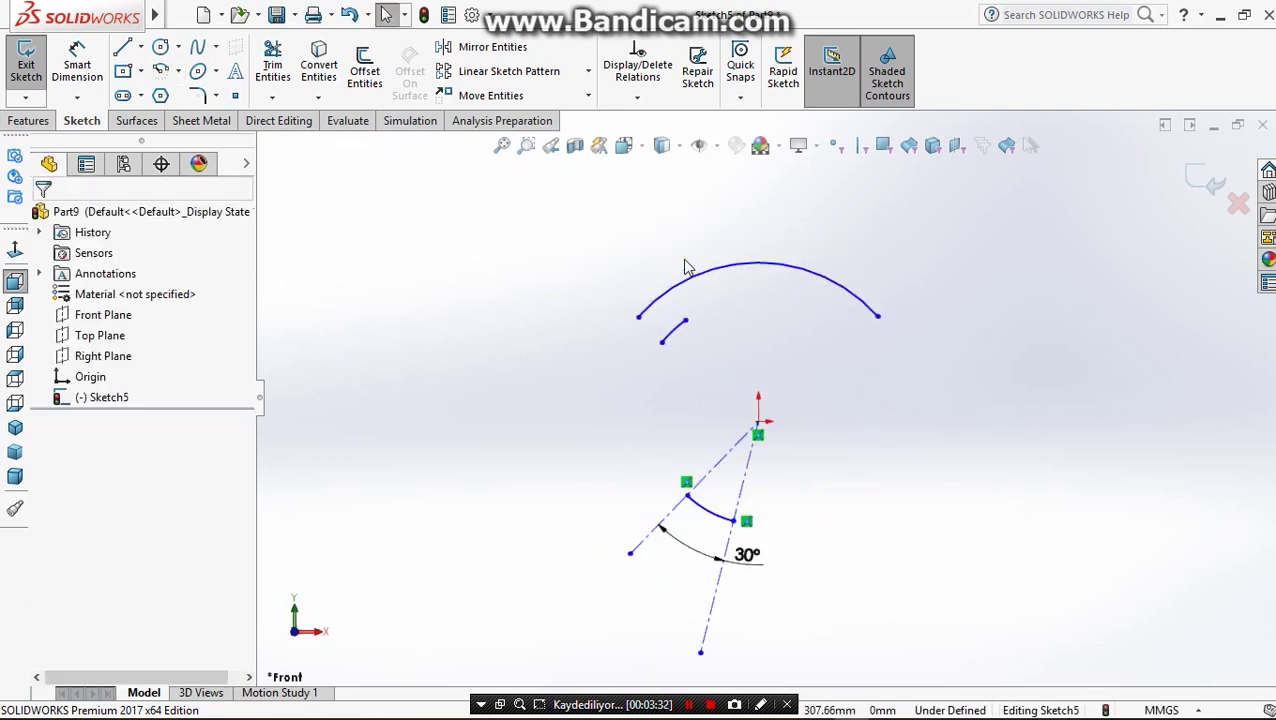
{"action": "mouse_move", "coordinate": [682, 330]}
{"action": "left_mouse_down"}
{"action": "mouse_move", "coordinate": [797, 356]}
{"action": "mouse_move", "coordinate": [692, 368]}
{"action": "mouse_move", "coordinate": [661, 350]}
{"action": "mouse_move", "coordinate": [603, 398]}
{"action": "left_mouse_up"}
{"action": "left_click_drag", "start_coordinate": [636, 318], "coordinate": [624, 272]}
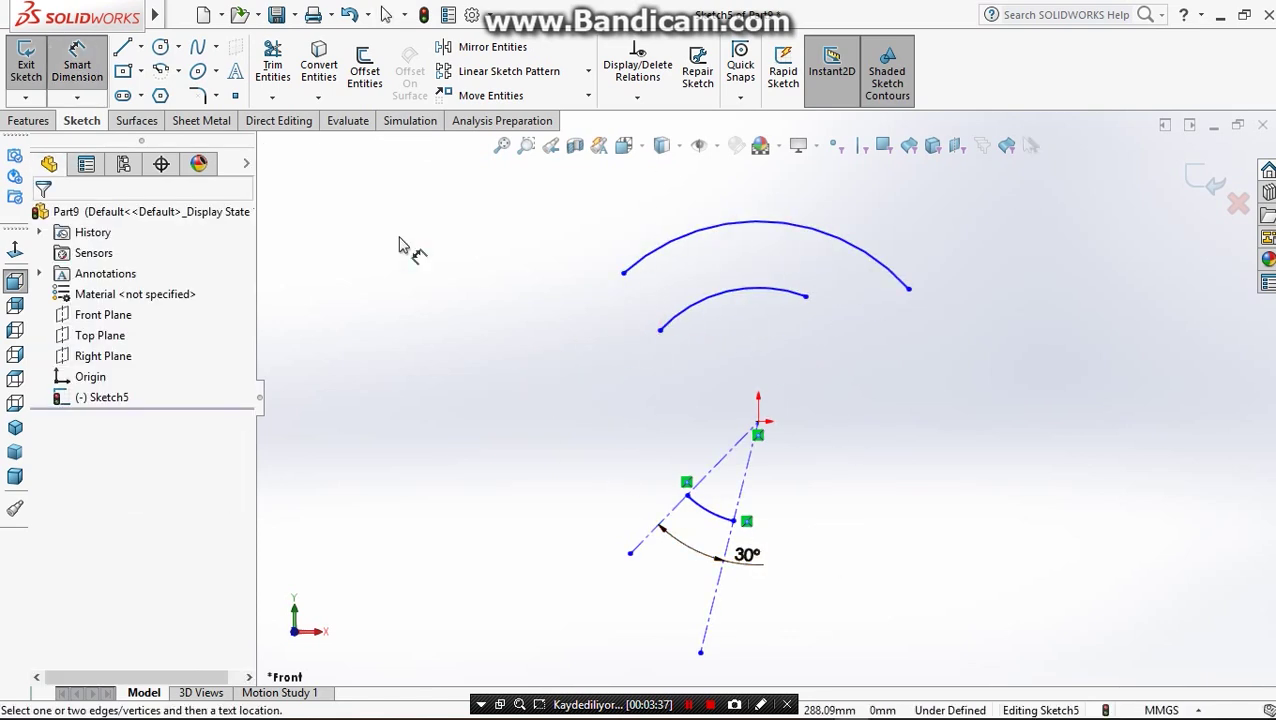
Try dimensioning the construction line, then box-select and delete all arcs and lines
{"action": "left_click", "coordinate": [76, 50]}
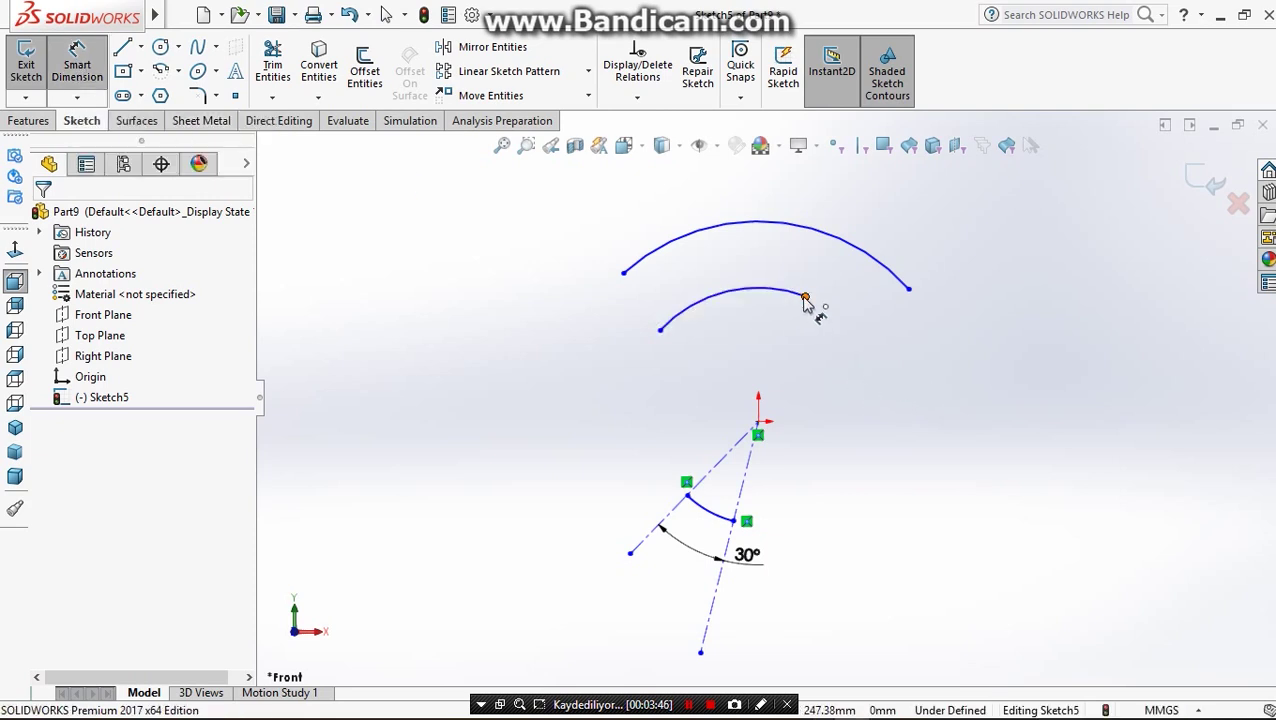
{"action": "left_click", "coordinate": [90, 68]}
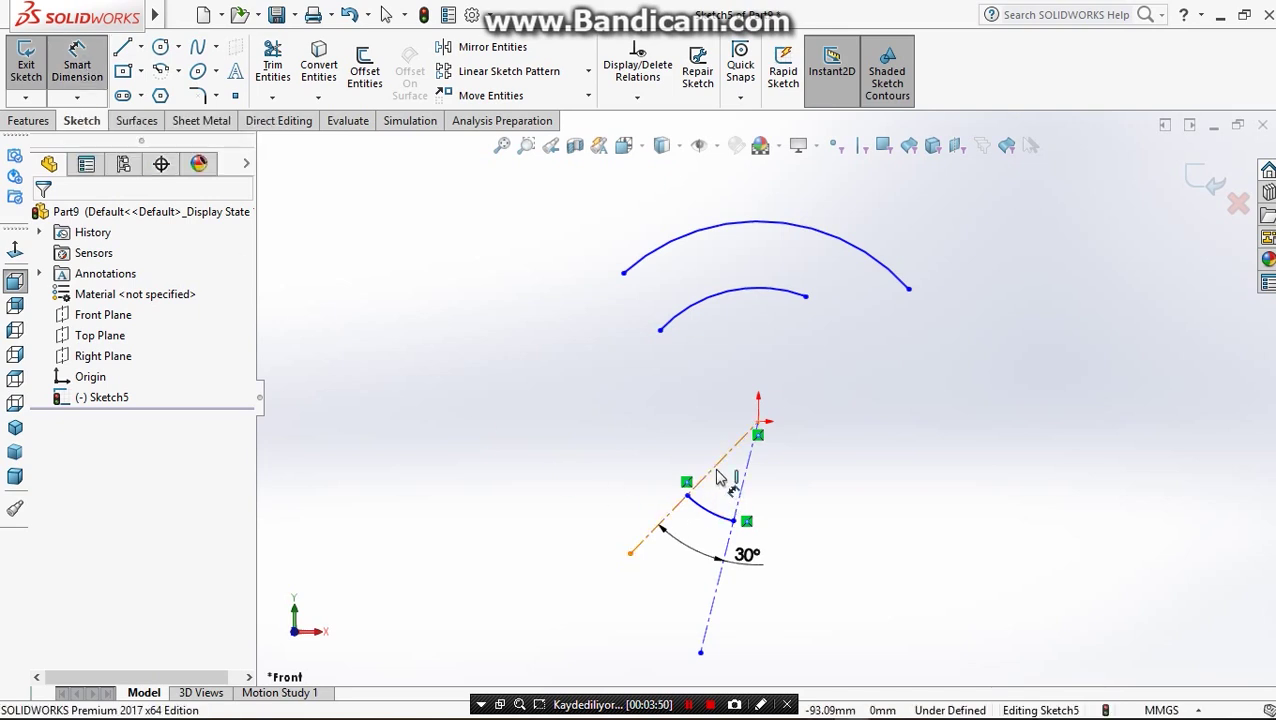
{"action": "left_click", "coordinate": [715, 472]}
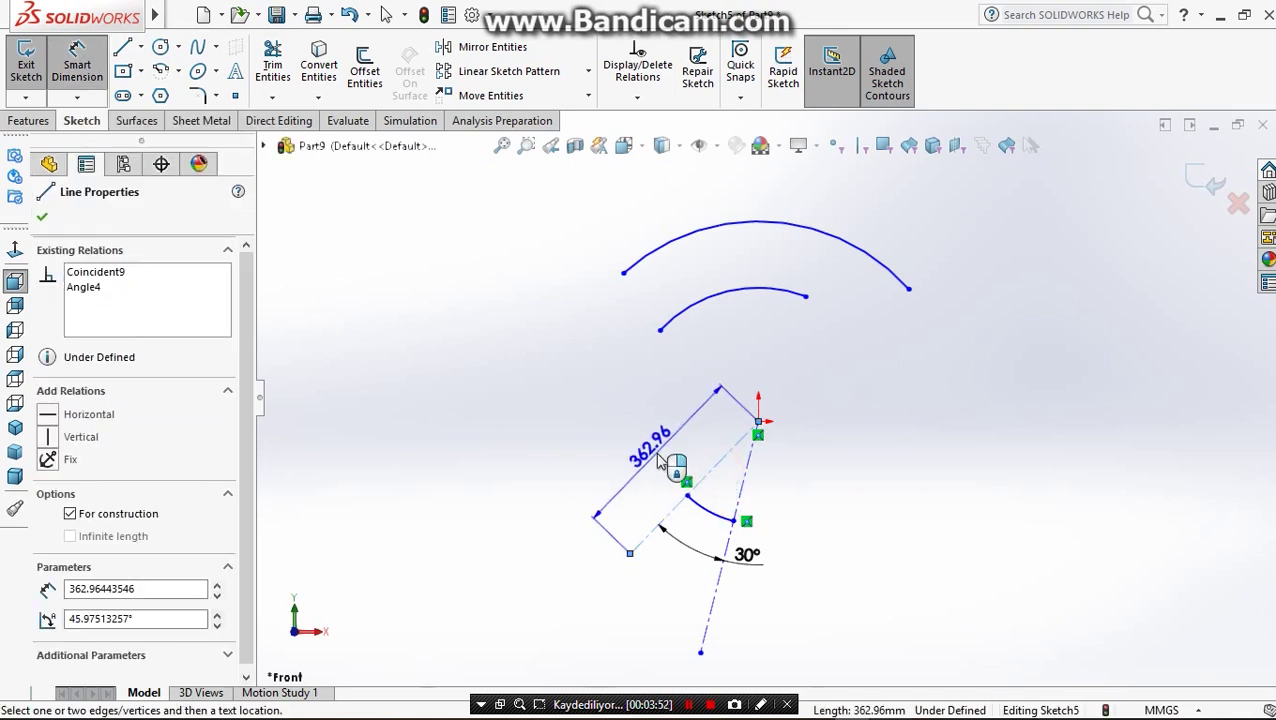
{"action": "key", "text": "Escape"}
{"action": "key", "text": "Escape"}
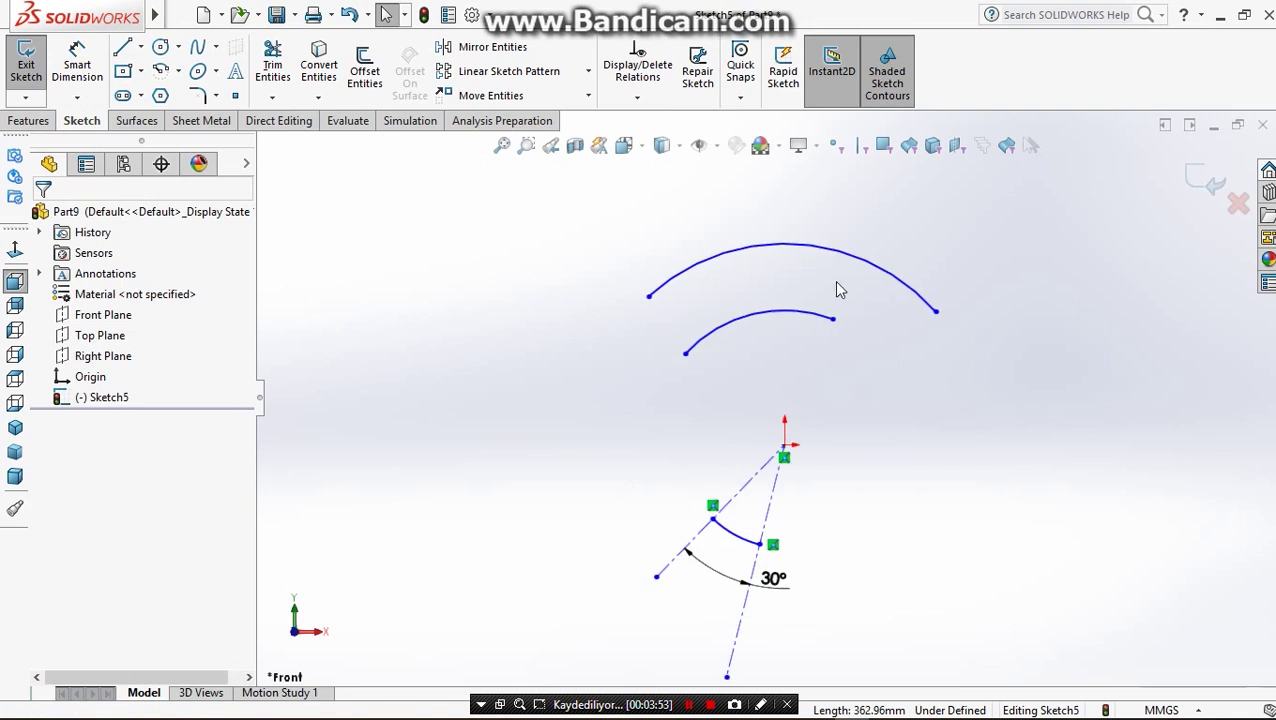
{"action": "left_click_drag", "start_coordinate": [895, 242], "coordinate": [669, 629]}
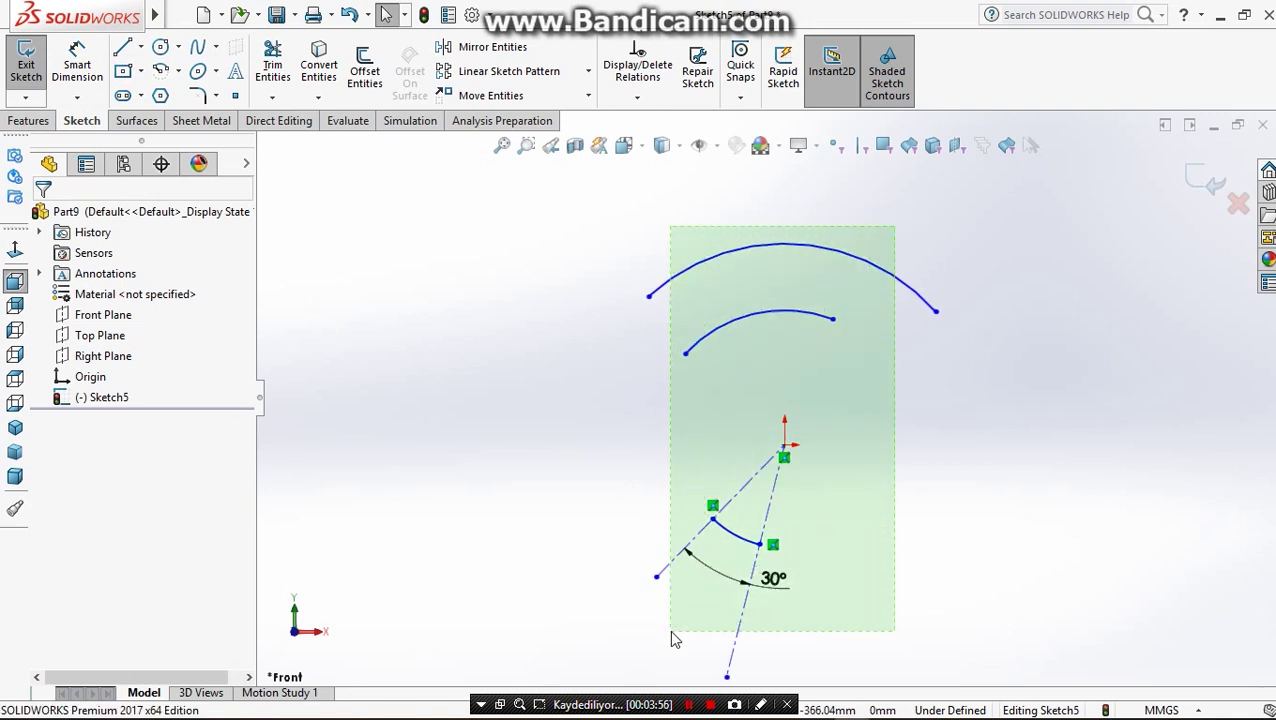
{"action": "key", "text": "Delete"}
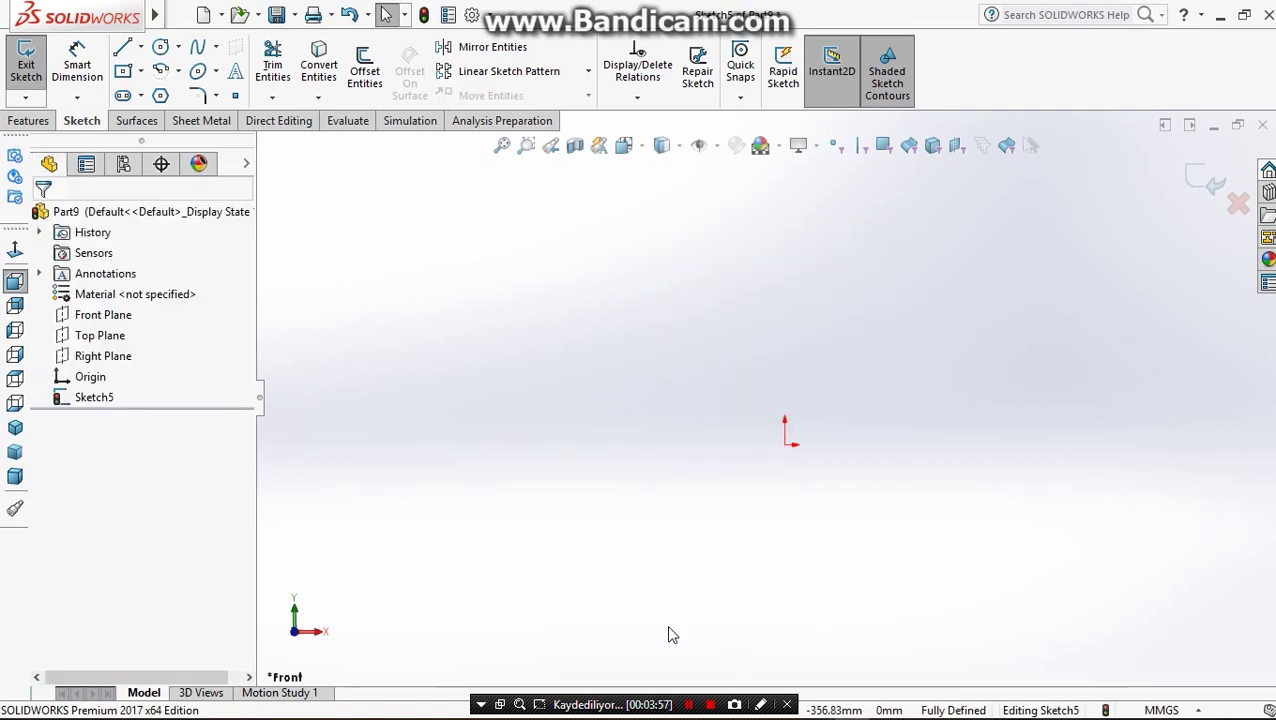
Draw a three-point semicircular arc arching upward to the left of the origin
{"action": "left_click", "coordinate": [178, 71]}
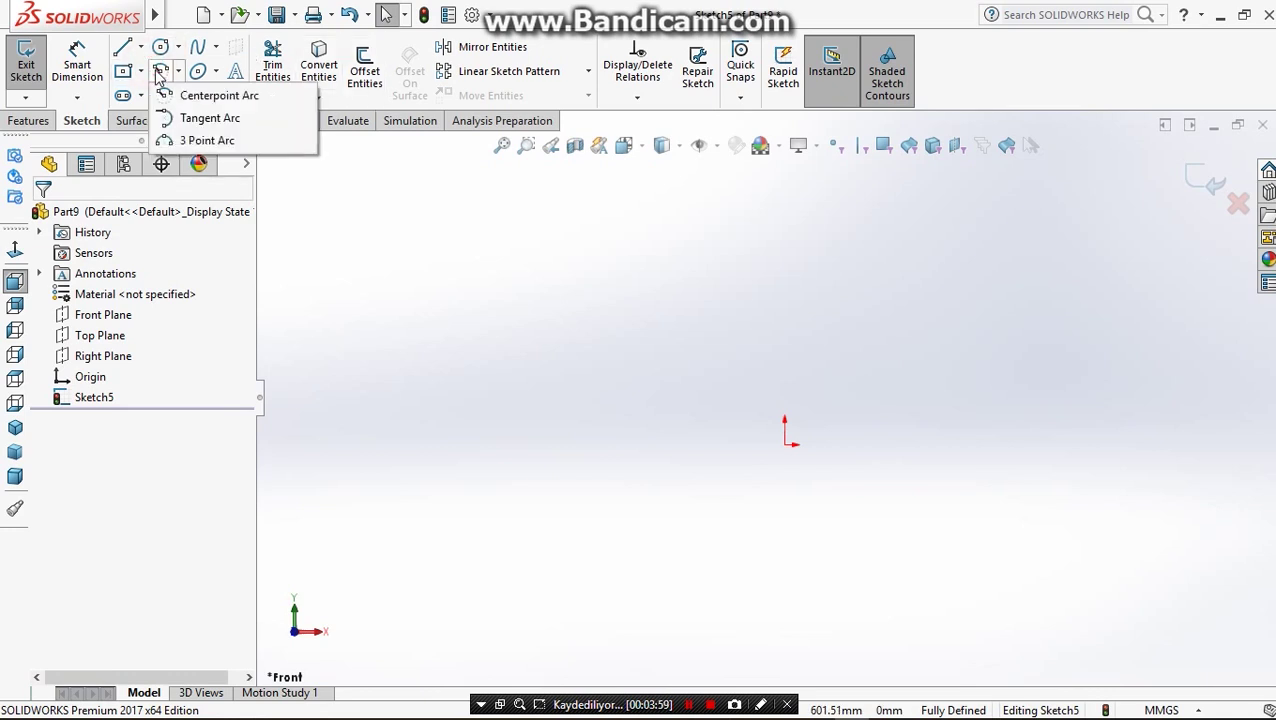
{"action": "left_click", "coordinate": [190, 141]}
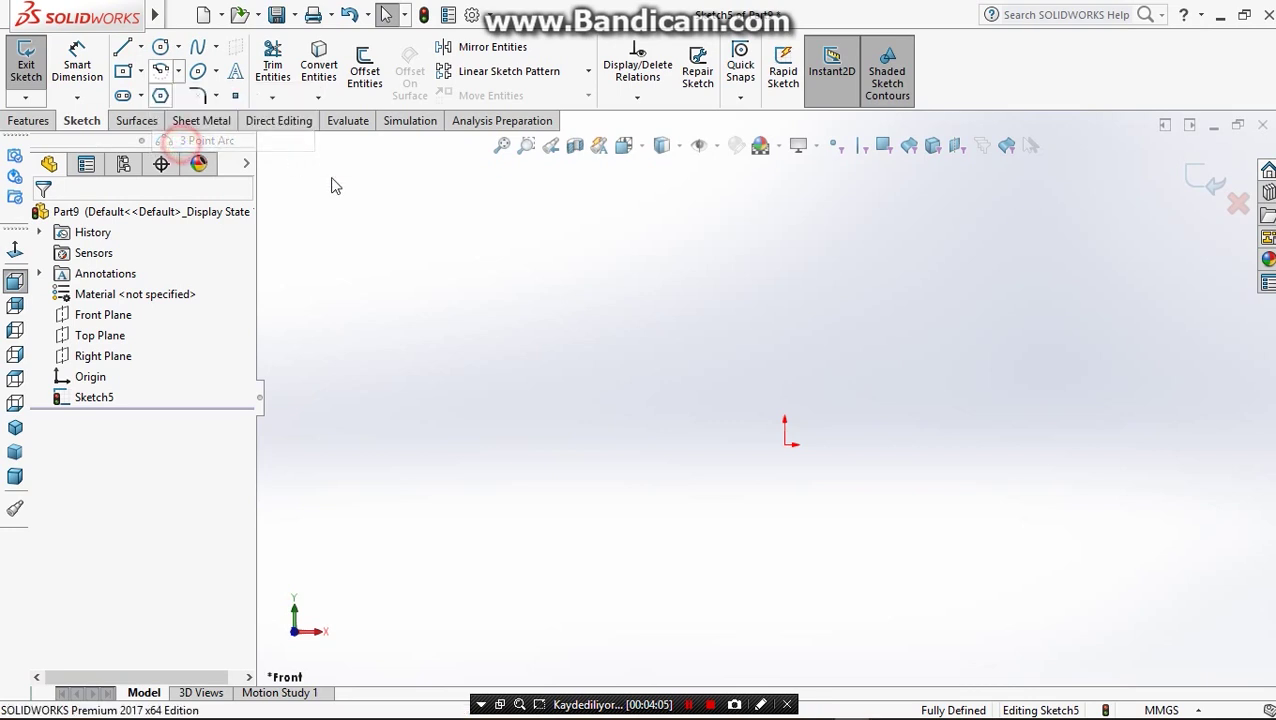
{"action": "left_click", "coordinate": [372, 395]}
{"action": "left_click", "coordinate": [625, 395]}
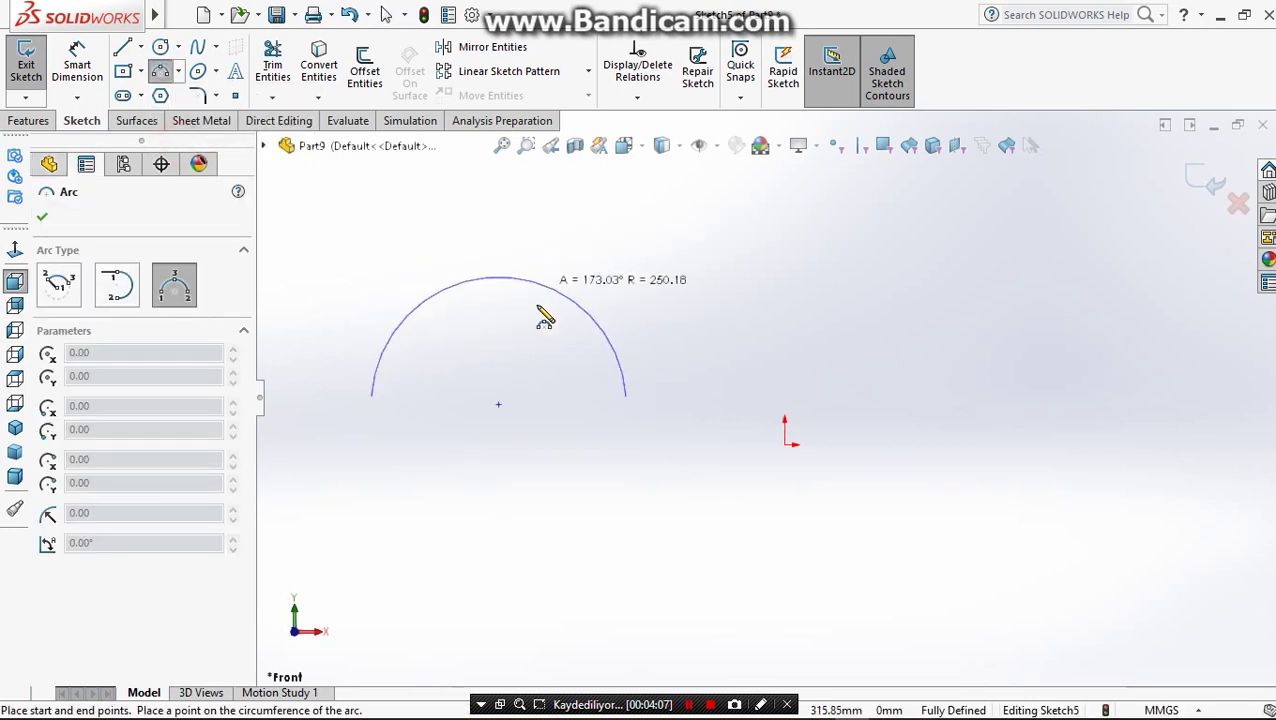
{"action": "left_click", "coordinate": [520, 280]}
{"action": "left_click", "coordinate": [520, 280]}
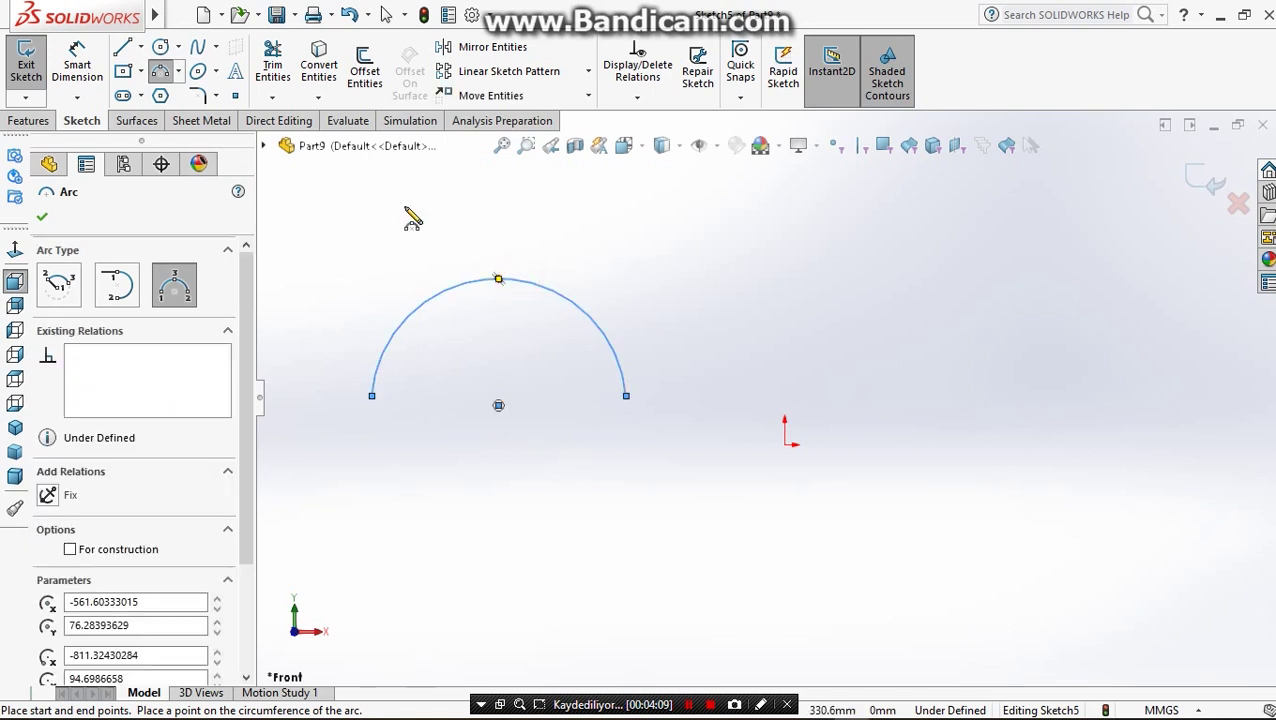
Attempt a tangent arc in empty space and dismiss the endpoint warning
{"action": "left_click", "coordinate": [178, 71]}
{"action": "left_click", "coordinate": [182, 117]}
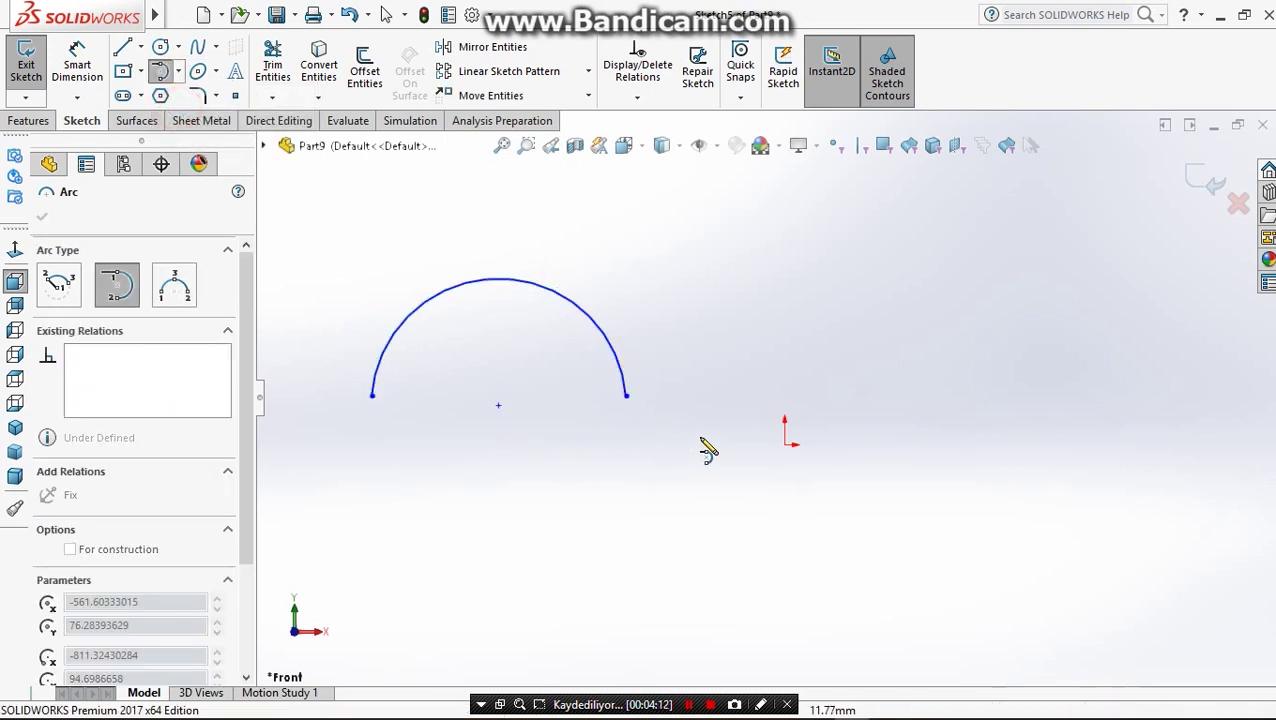
{"action": "left_click", "coordinate": [715, 382]}
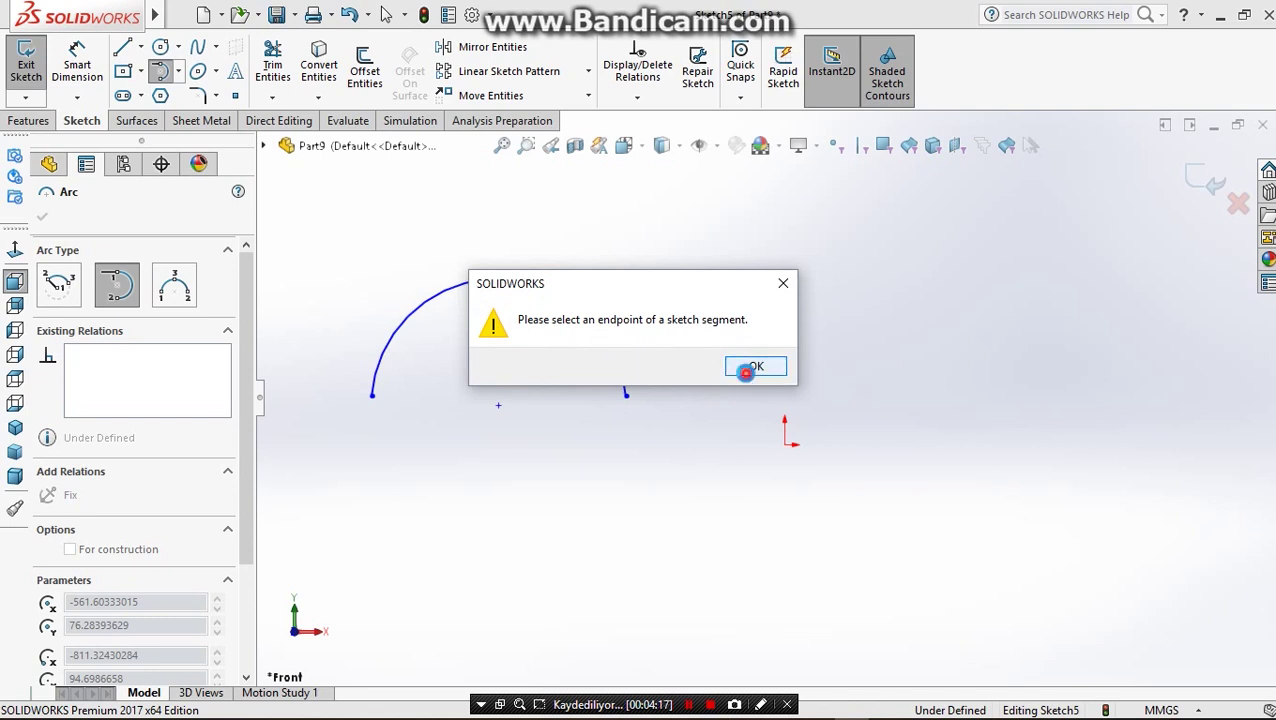
{"action": "left_click", "coordinate": [746, 370]}
{"action": "left_click", "coordinate": [123, 47]}
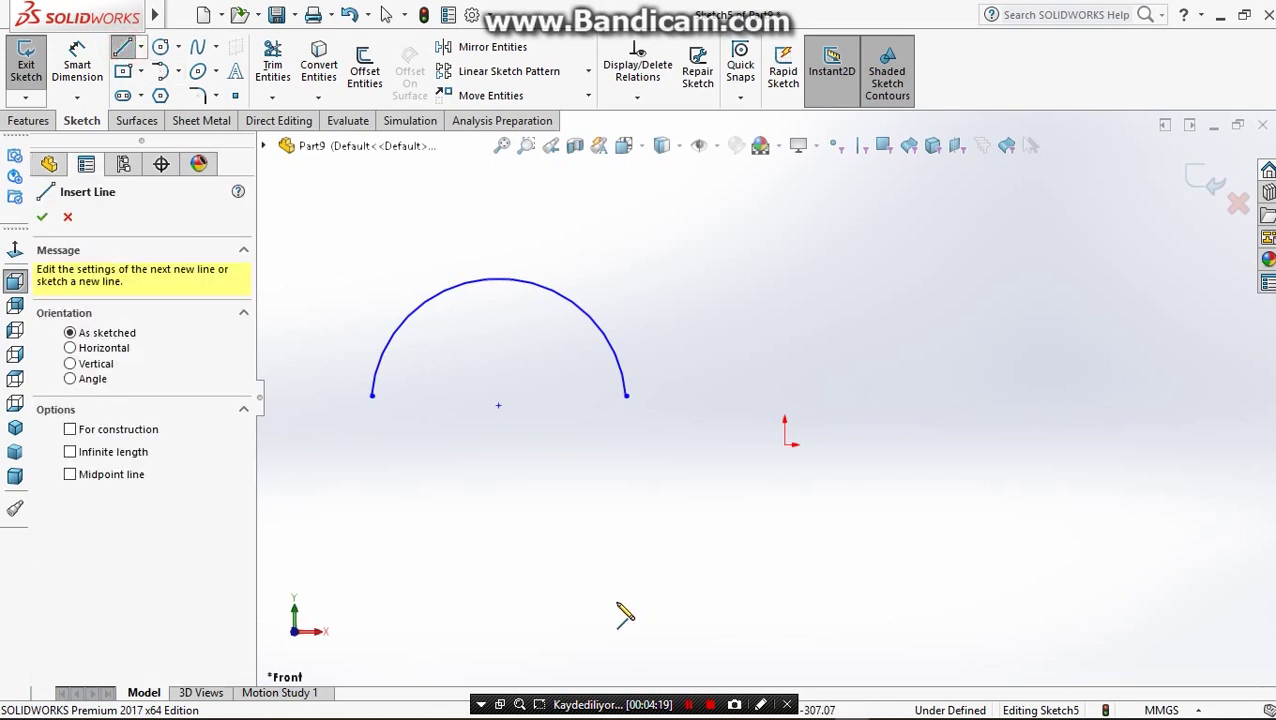
Draw a diagonal line up to the right of the origin and a tangent arc from its upper end
{"action": "left_click", "coordinate": [540, 557]}
{"action": "left_click", "coordinate": [784, 287]}
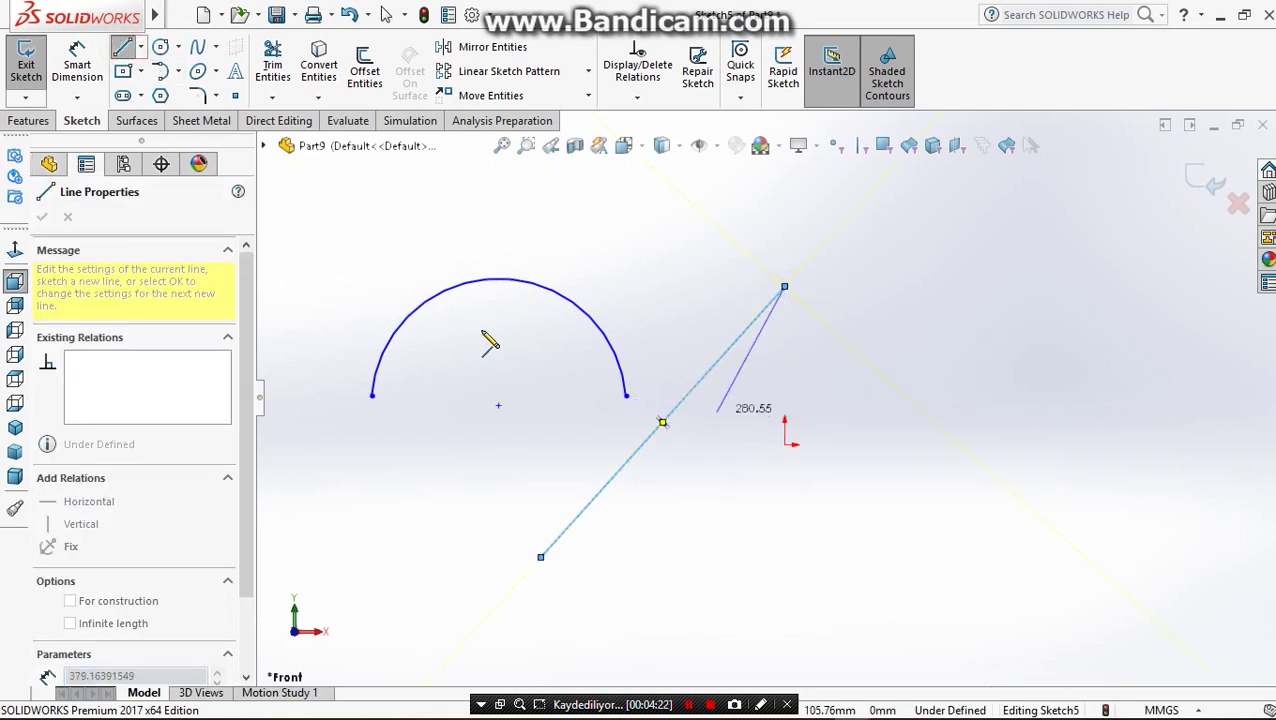
{"action": "key", "text": "Escape"}
{"action": "left_click", "coordinate": [157, 72]}
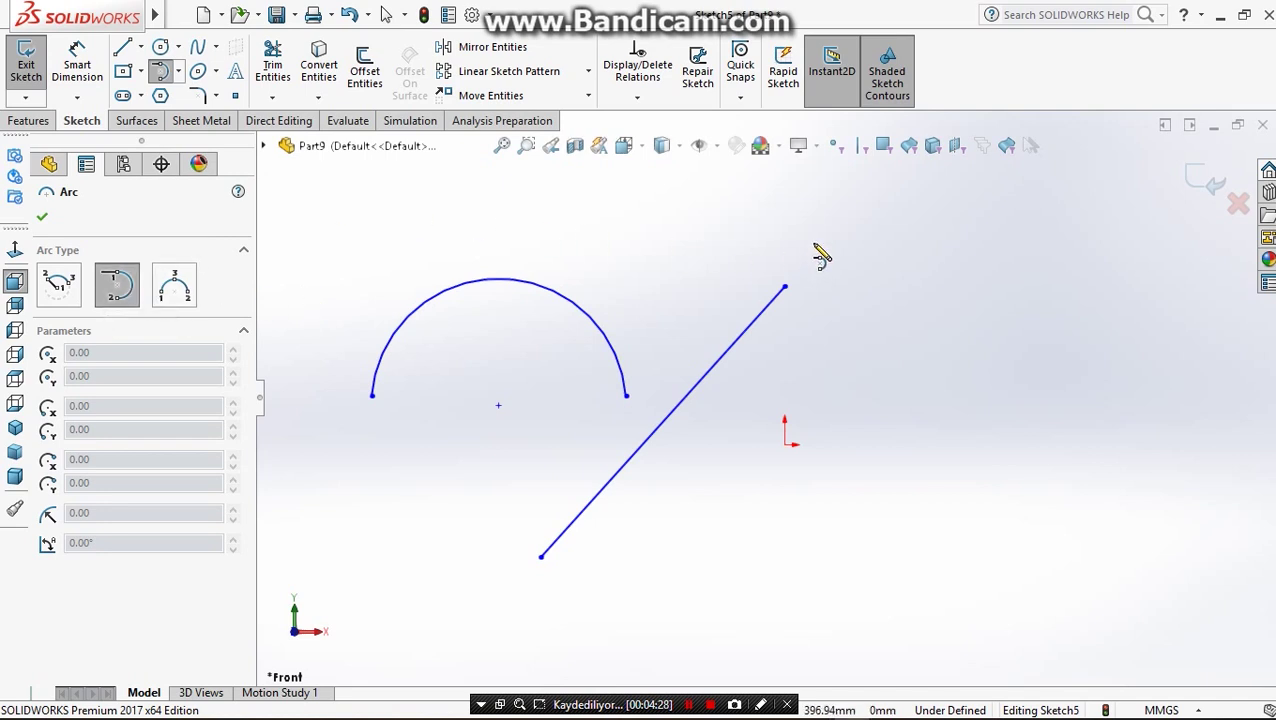
{"action": "left_click", "coordinate": [785, 287]}
{"action": "left_click", "coordinate": [1022, 379]}
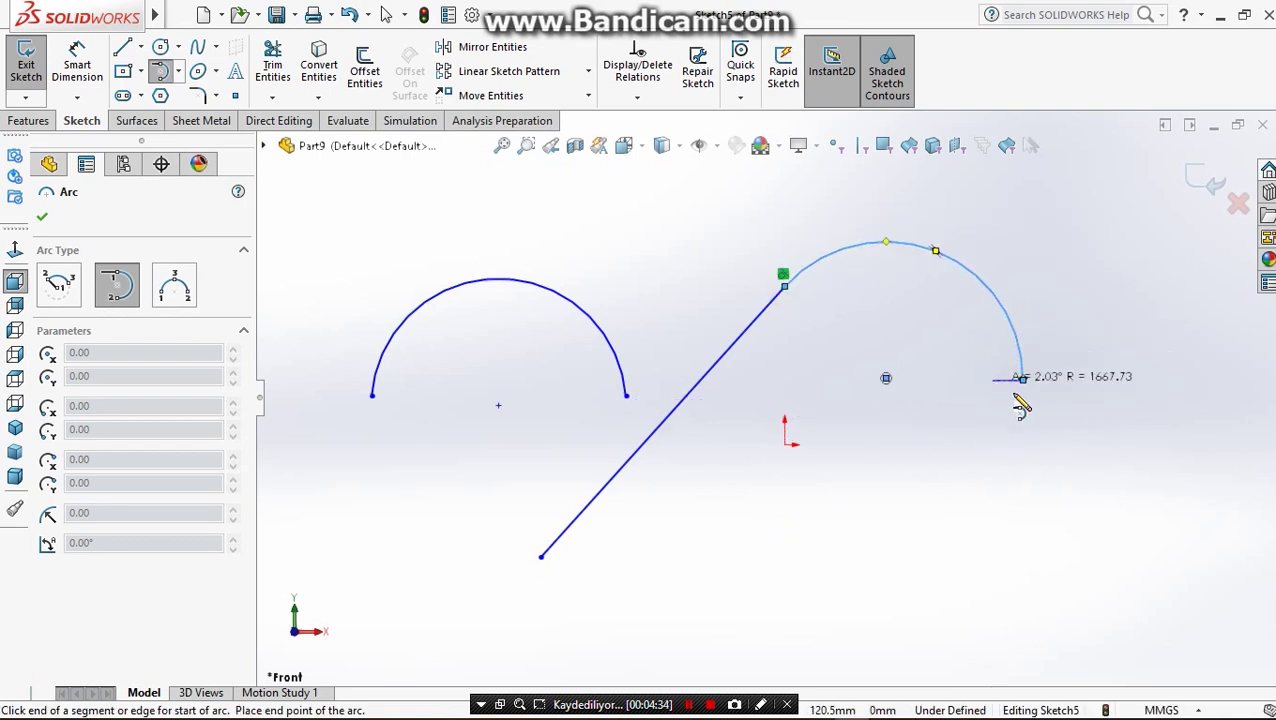
{"action": "key", "text": "Escape"}
Select the new tangent arc and the diagonal line in turn to inspect them
{"action": "left_click", "coordinate": [803, 281]}
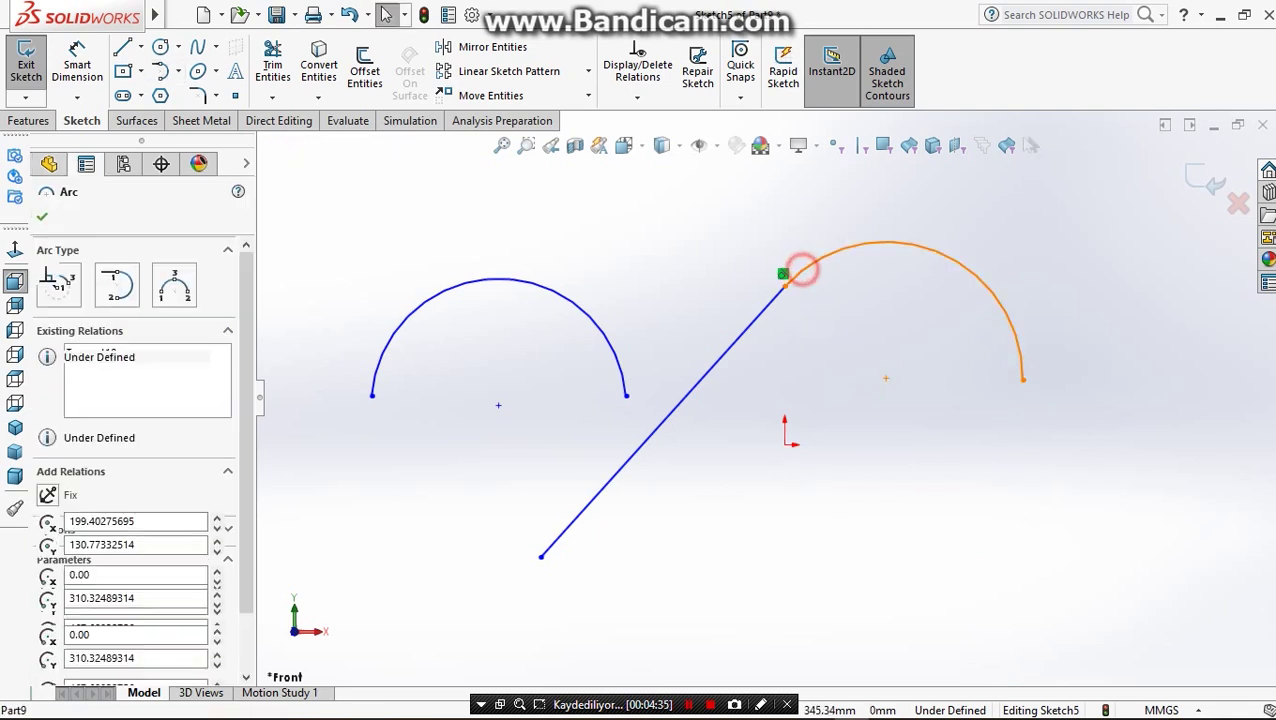
{"action": "left_click", "coordinate": [761, 311]}
{"action": "left_click", "coordinate": [768, 374]}
{"action": "left_click", "coordinate": [763, 310]}
{"action": "left_click", "coordinate": [764, 357]}
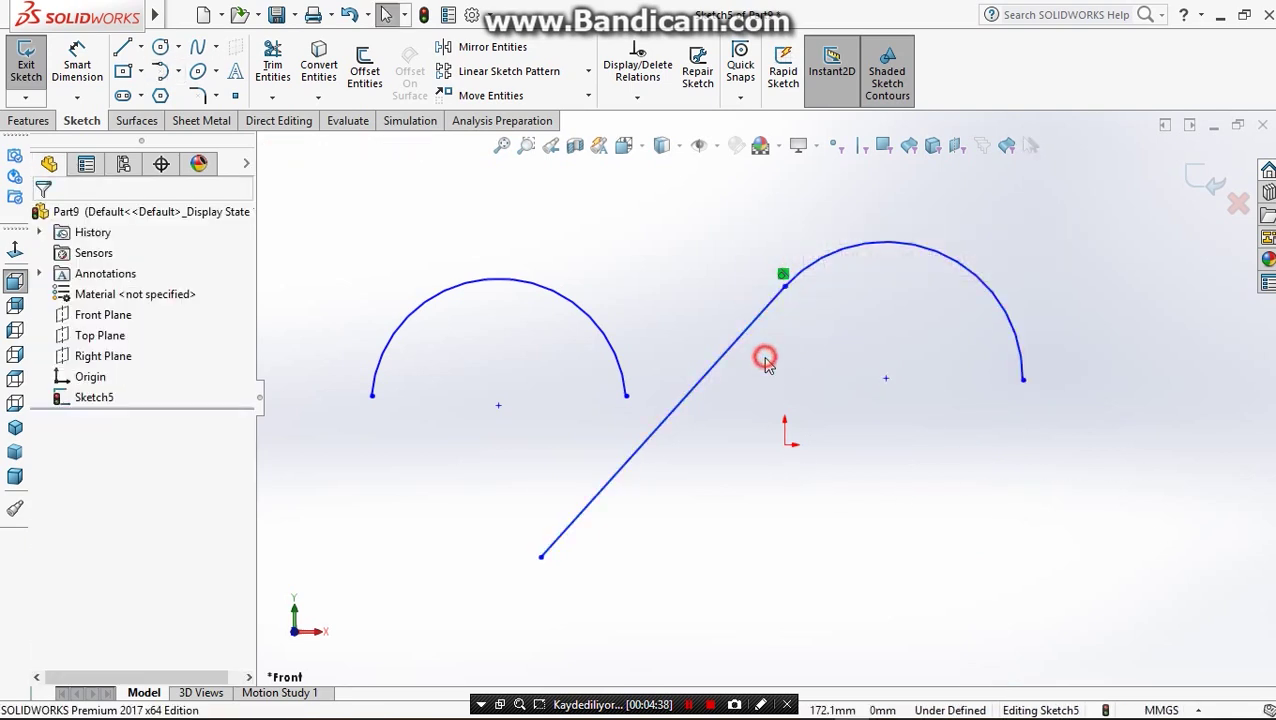
{"action": "left_click", "coordinate": [820, 265]}
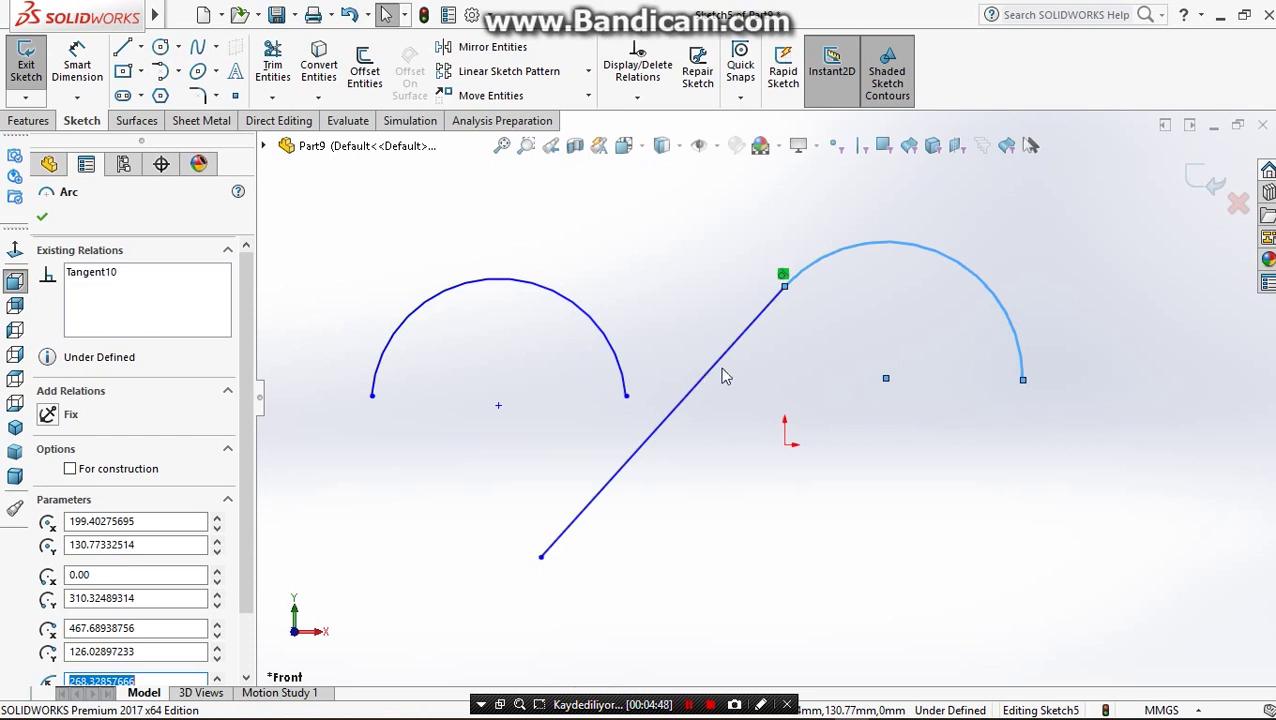
{"action": "left_click", "coordinate": [764, 308]}
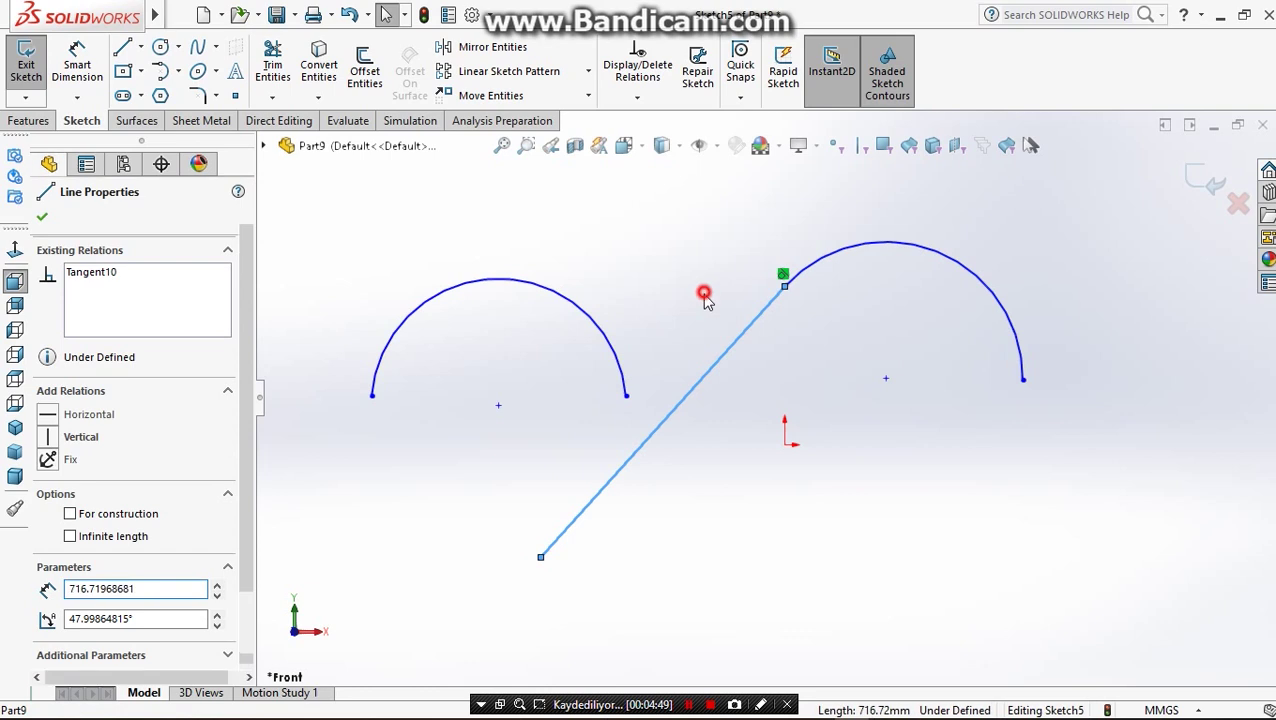
{"action": "left_click", "coordinate": [705, 298]}
{"action": "left_click", "coordinate": [768, 304]}
{"action": "left_click", "coordinate": [657, 293]}
Add a tangent arc from the semicircle's right end, curling down below the line
{"action": "left_click", "coordinate": [162, 71]}
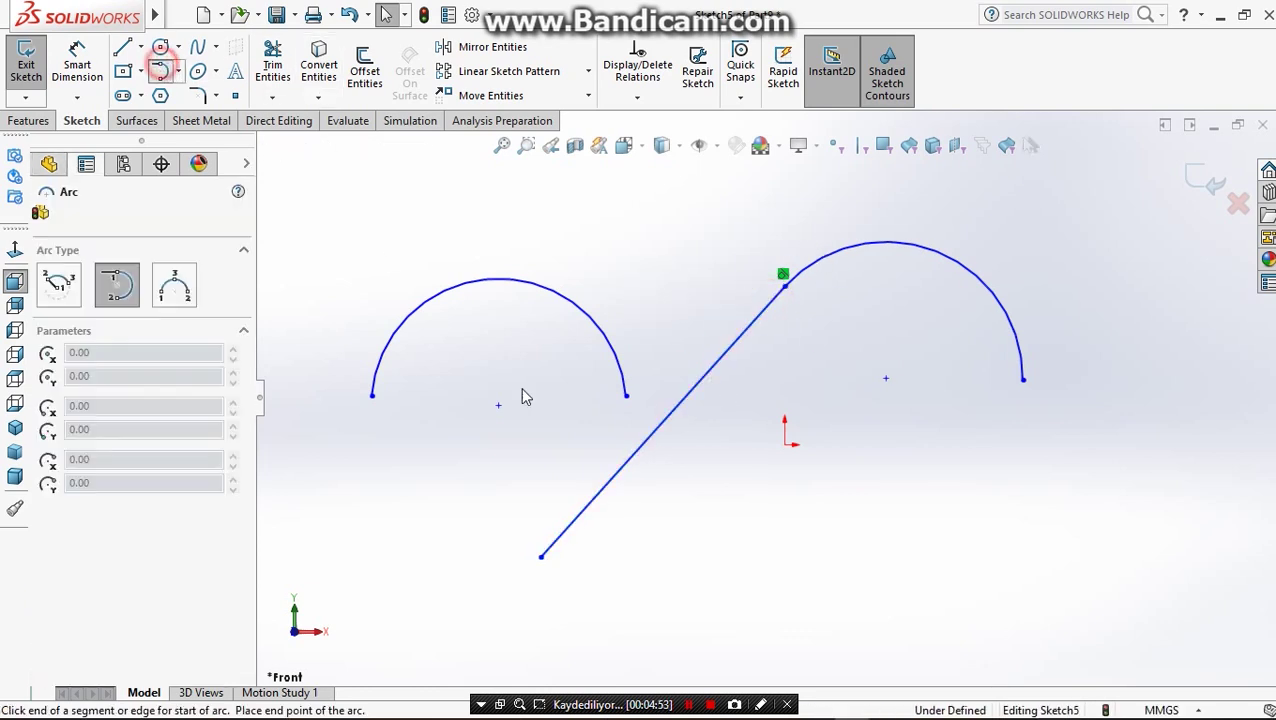
{"action": "left_click", "coordinate": [627, 394]}
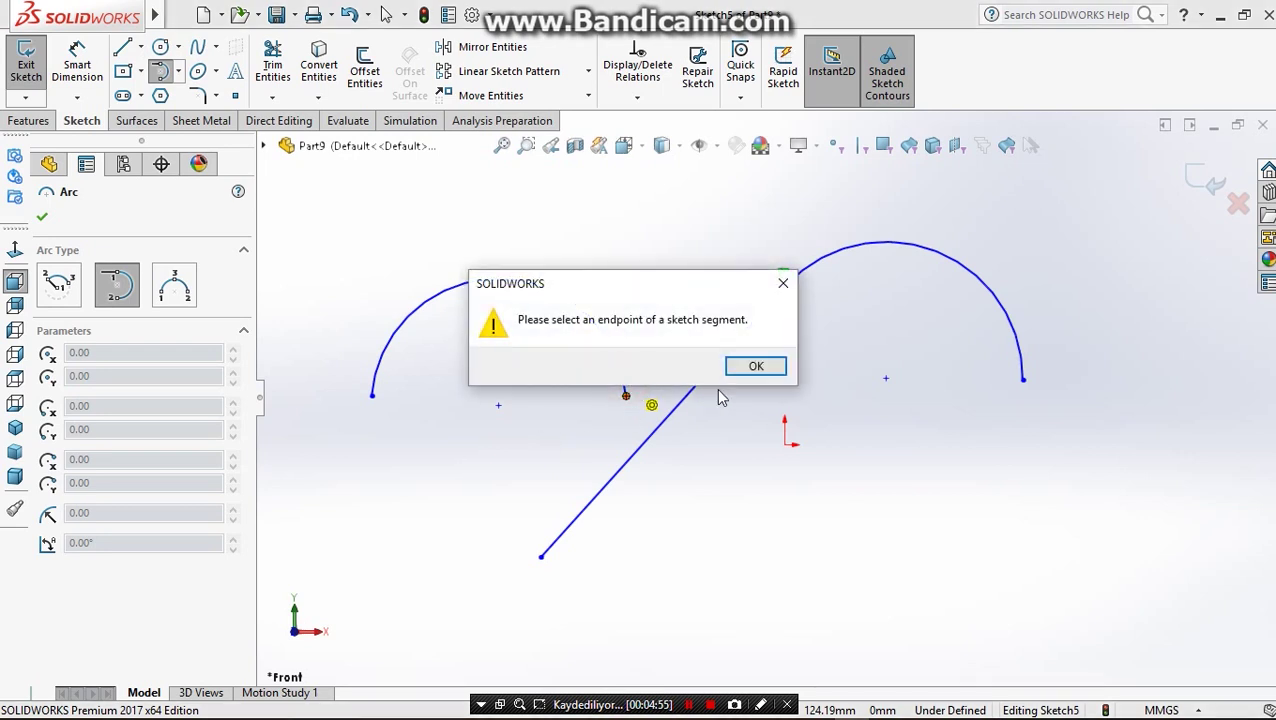
{"action": "left_click", "coordinate": [750, 367]}
{"action": "left_click", "coordinate": [627, 397]}
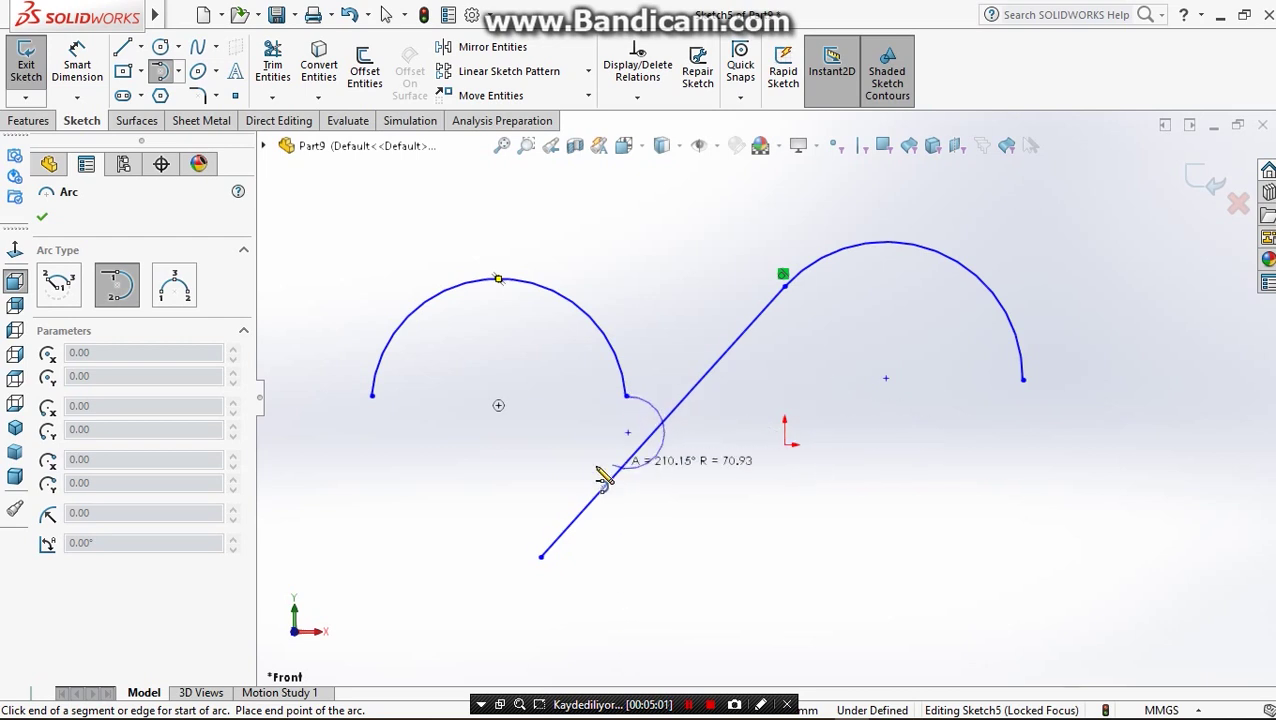
{"action": "left_click", "coordinate": [540, 452]}
{"action": "key", "text": "Escape"}
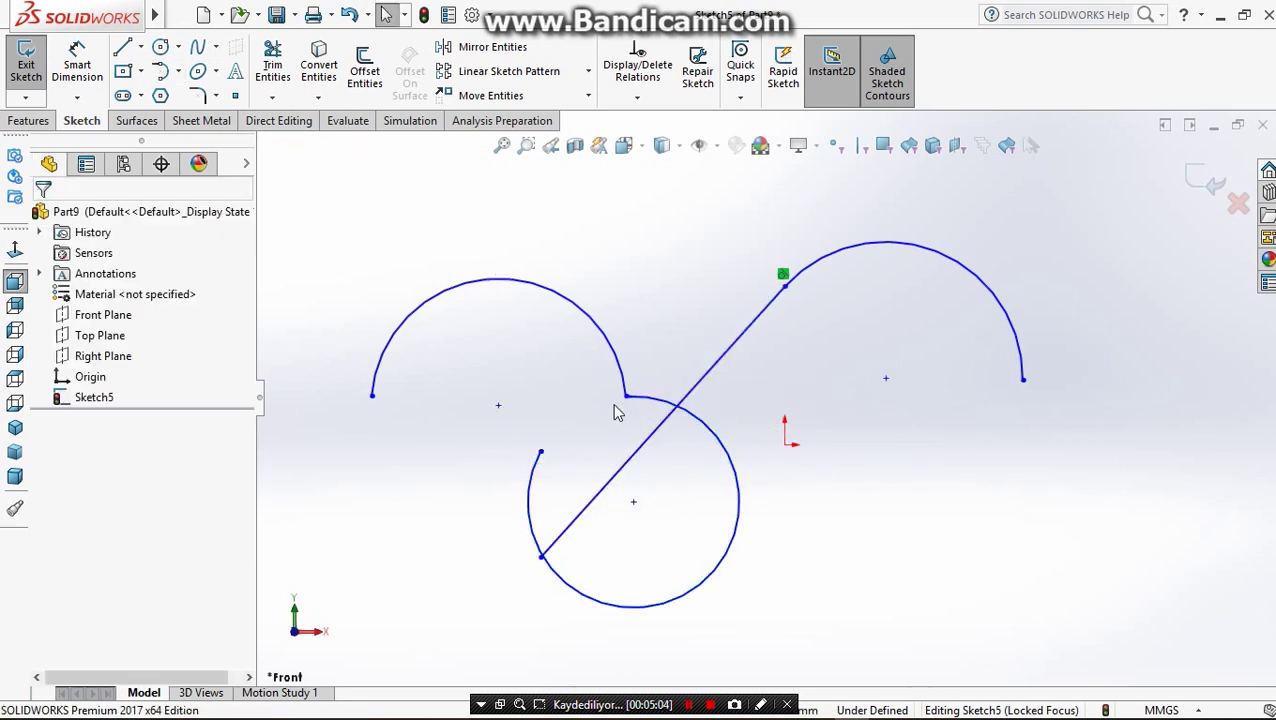
Box-select all the arcs and the line and delete them
{"action": "left_click", "coordinate": [624, 398]}
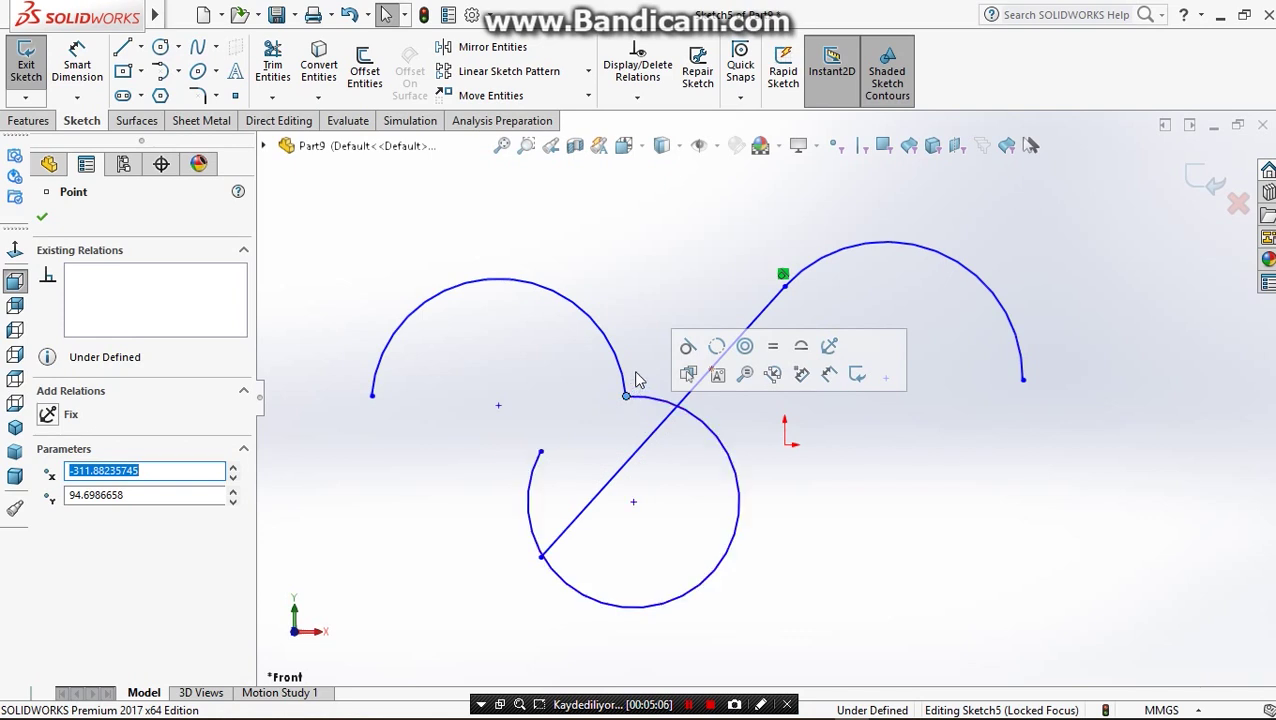
{"action": "left_click_drag", "start_coordinate": [968, 572], "coordinate": [547, 194]}
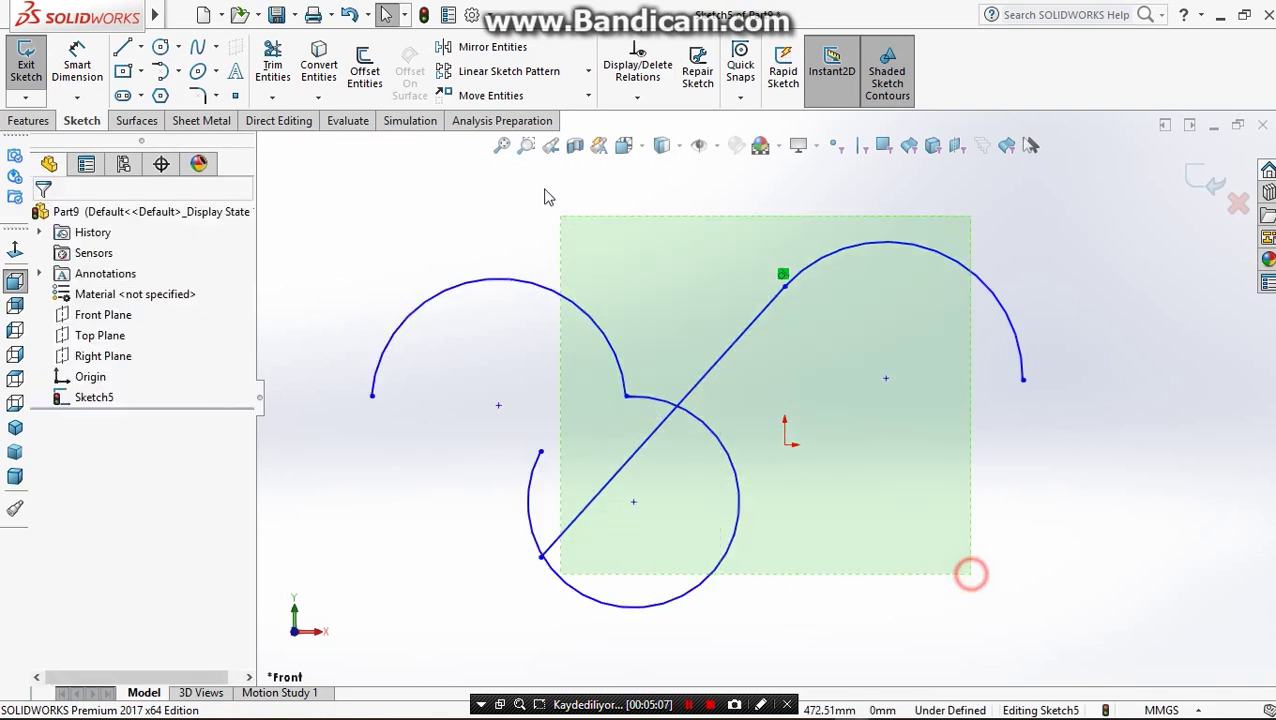
{"action": "key", "text": "Delete"}
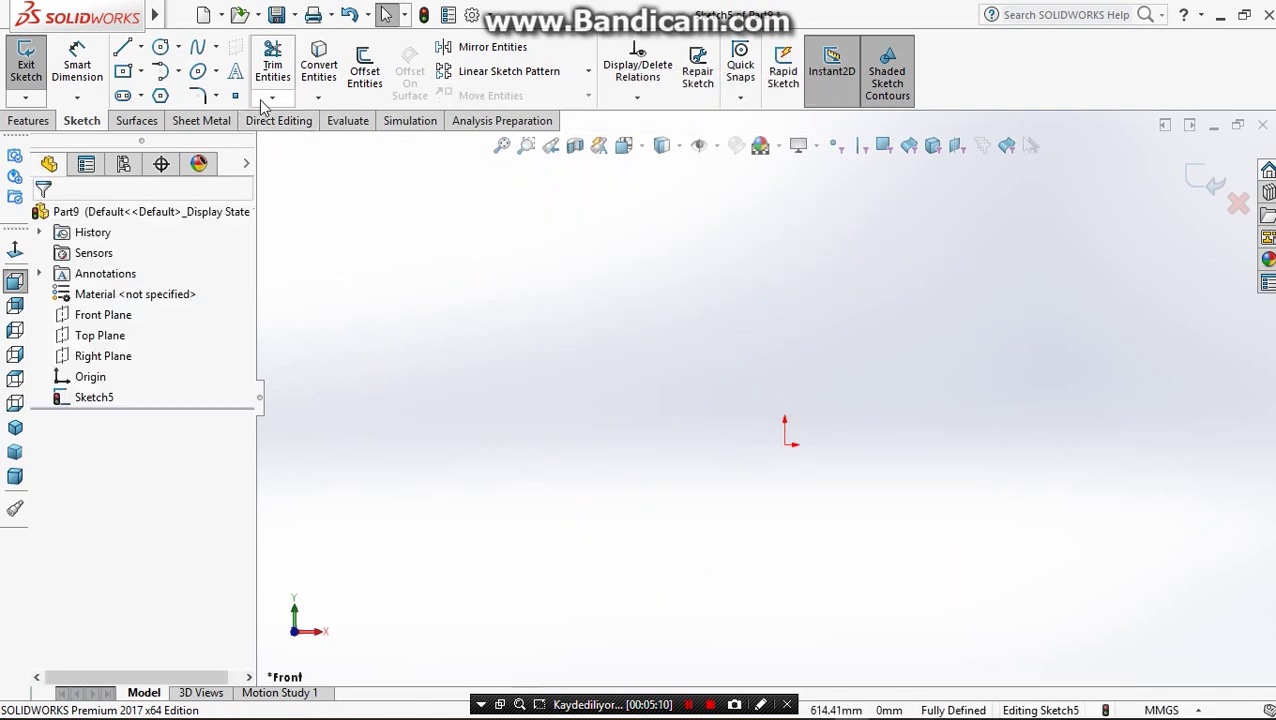
Sketch an ellipse centred on the origin and stretch it by dragging its top and bottom points
{"action": "left_click", "coordinate": [198, 71]}
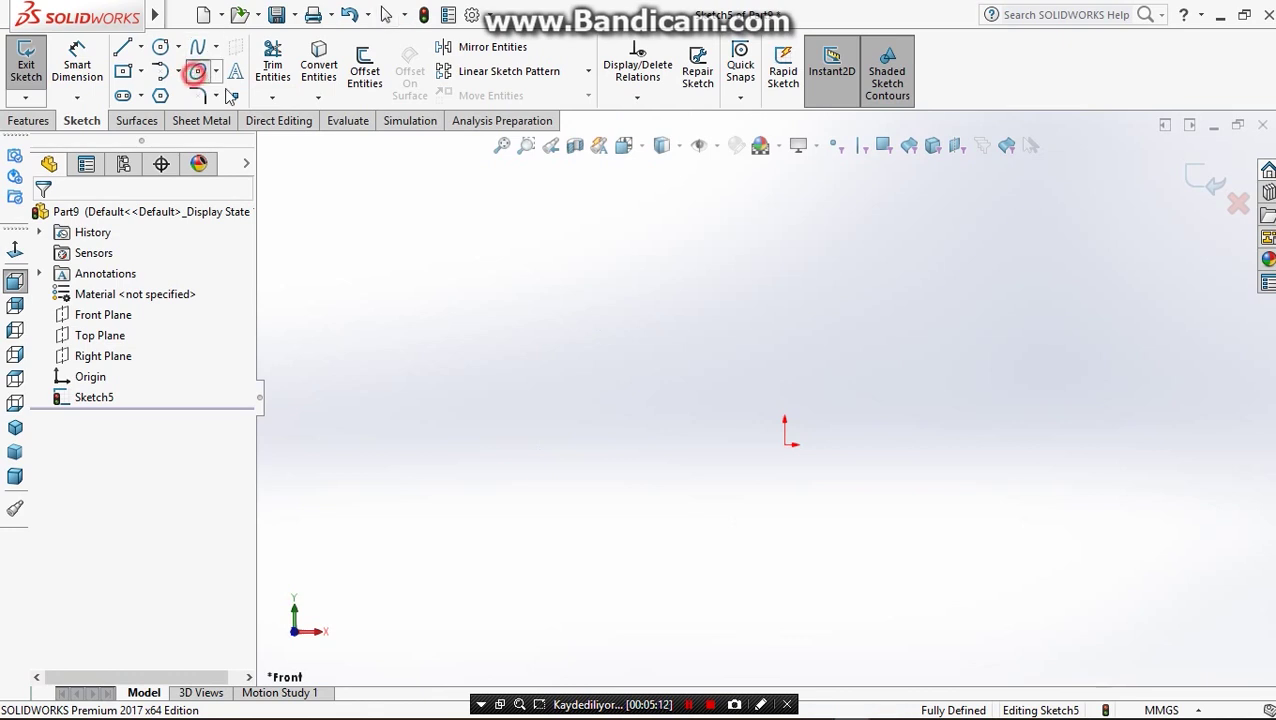
{"action": "left_click", "coordinate": [784, 443]}
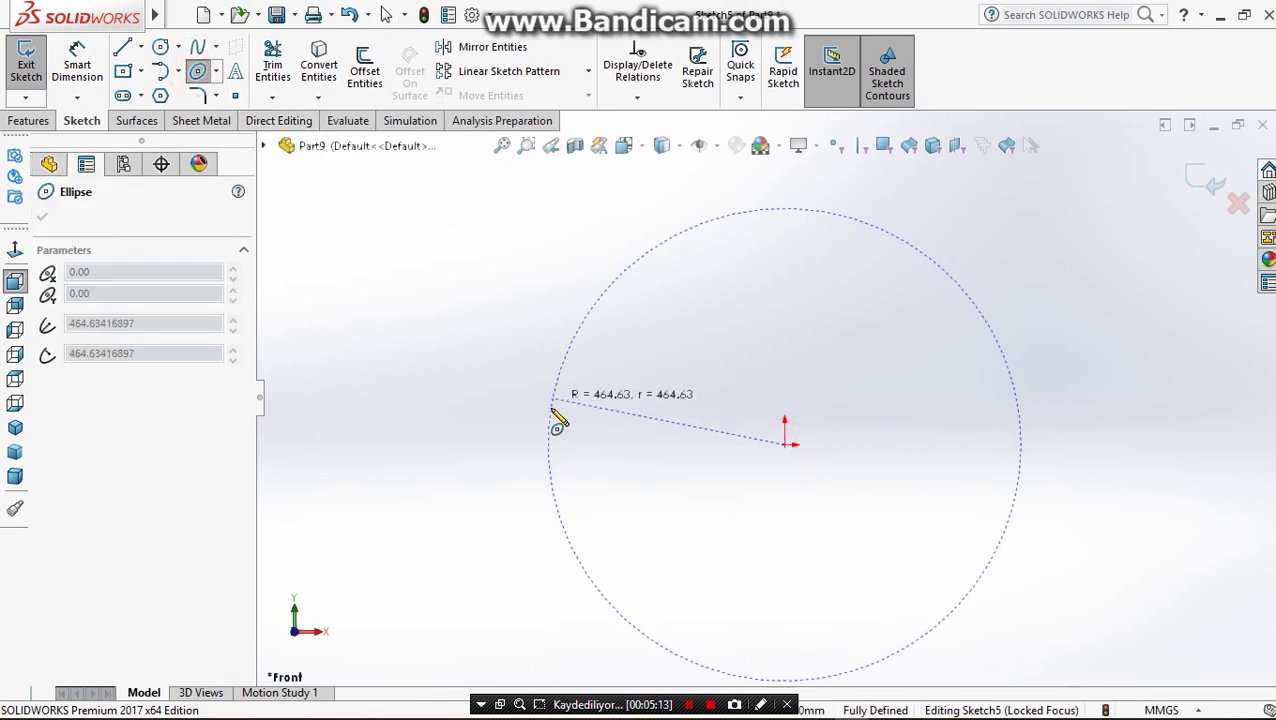
{"action": "left_click", "coordinate": [541, 443]}
{"action": "left_click", "coordinate": [707, 336]}
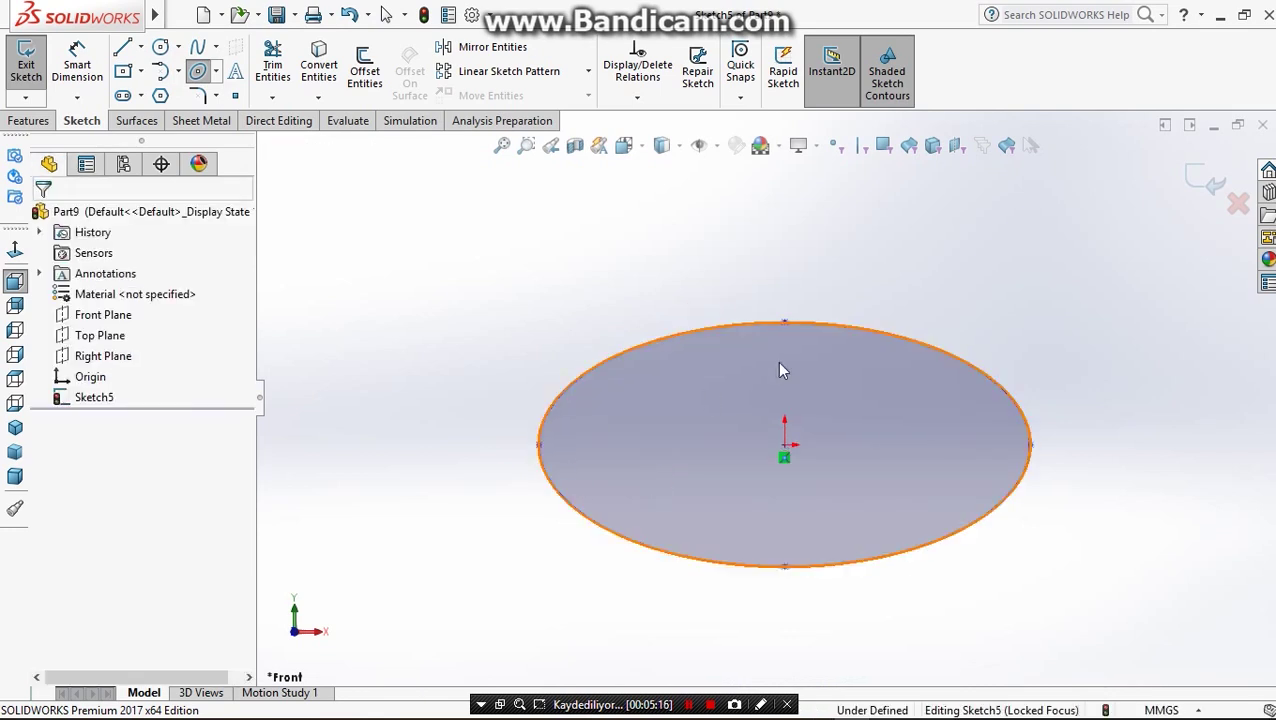
{"action": "scroll", "coordinate": [783, 364], "scroll_direction": "up", "scroll_amount": 2}
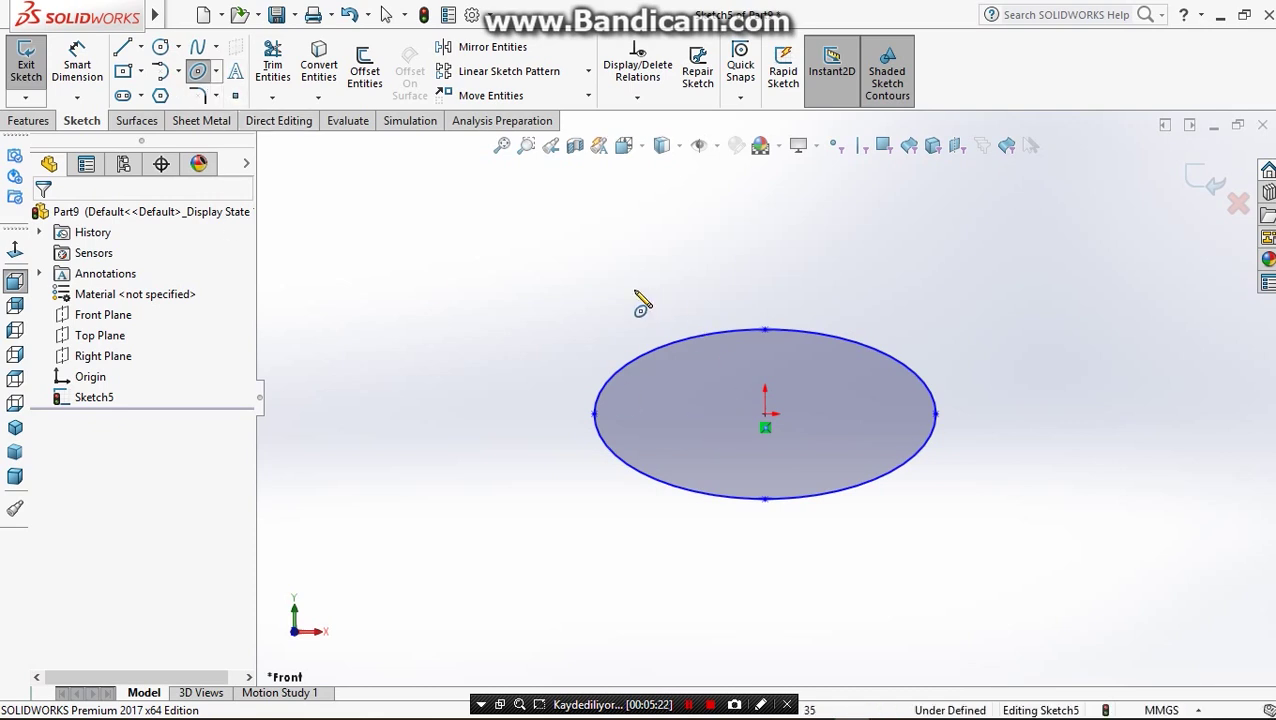
{"action": "left_click", "coordinate": [518, 282]}
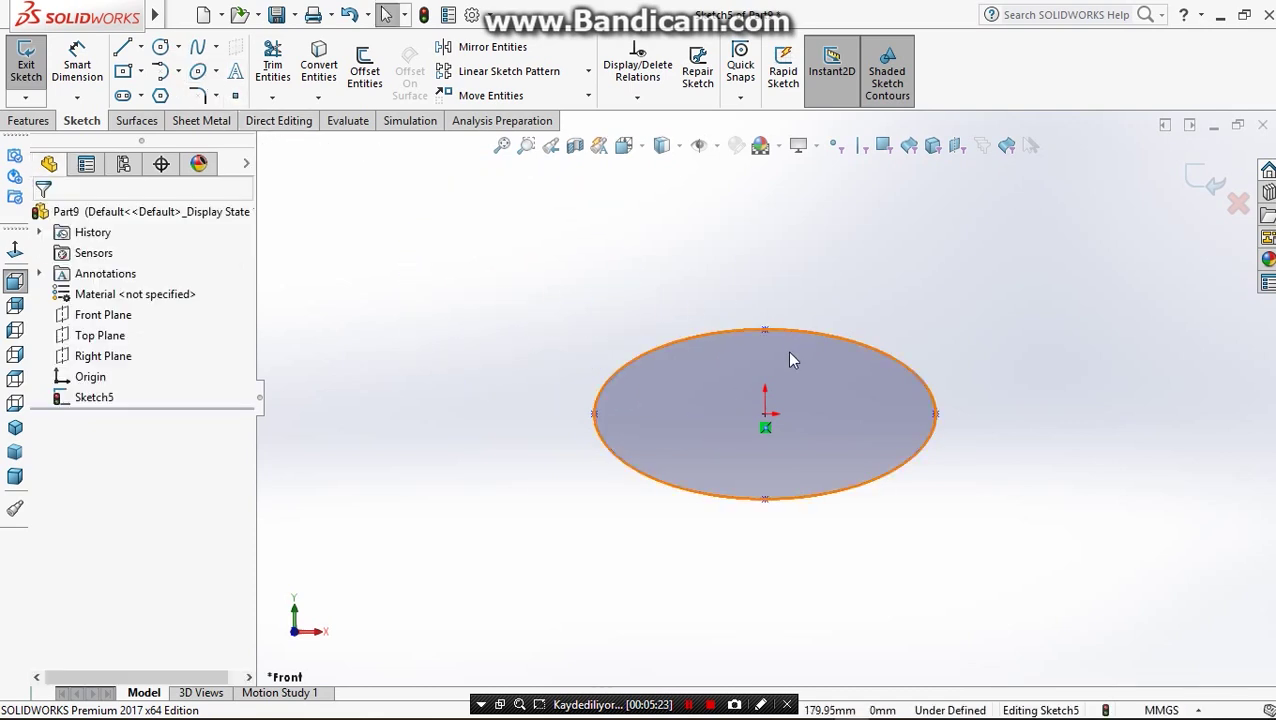
{"action": "scroll", "coordinate": [711, 262], "scroll_direction": "down", "scroll_amount": 2}
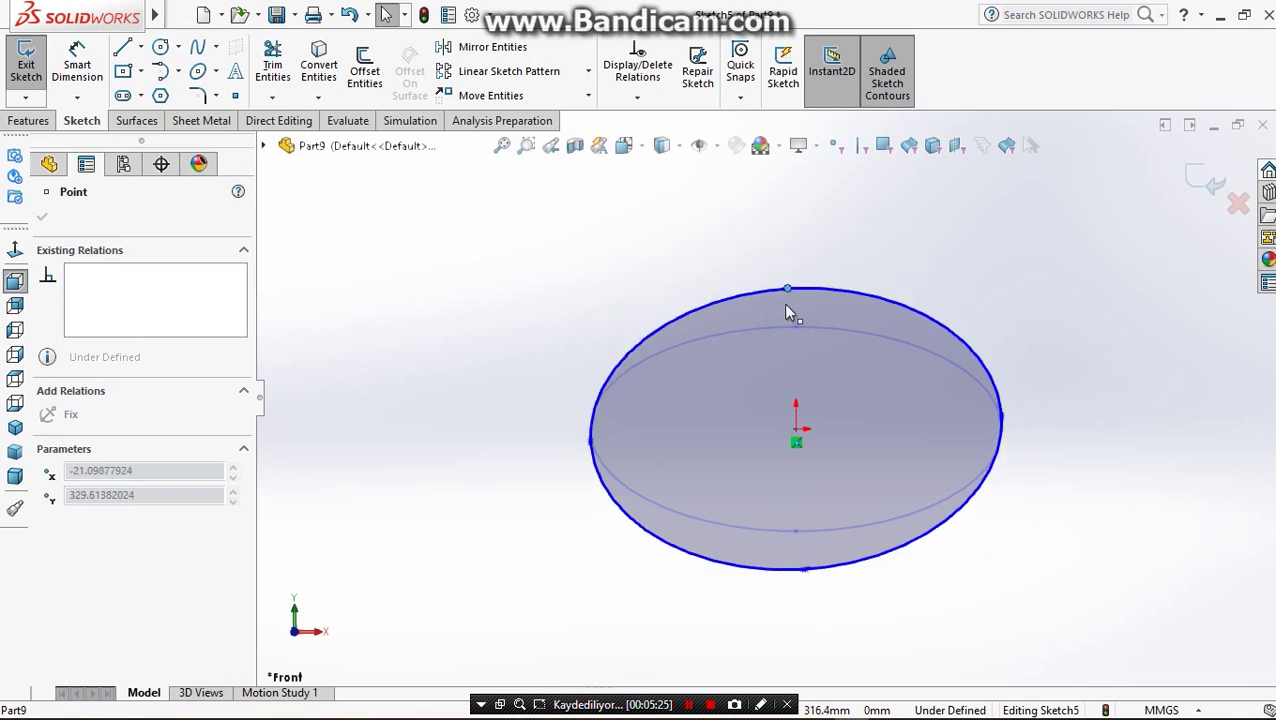
{"action": "mouse_move", "coordinate": [795, 326]}
{"action": "left_mouse_down"}
{"action": "mouse_move", "coordinate": [925, 289]}
{"action": "mouse_move", "coordinate": [837, 381]}
{"action": "left_mouse_up"}
{"action": "mouse_move", "coordinate": [948, 578]}
{"action": "left_mouse_down"}
{"action": "mouse_move", "coordinate": [968, 572]}
{"action": "mouse_move", "coordinate": [1035, 428]}
{"action": "mouse_move", "coordinate": [968, 248]}
{"action": "mouse_move", "coordinate": [1020, 370]}
{"action": "mouse_move", "coordinate": [1040, 379]}
{"action": "mouse_move", "coordinate": [1036, 434]}
{"action": "left_mouse_up"}
{"action": "left_click", "coordinate": [988, 565]}
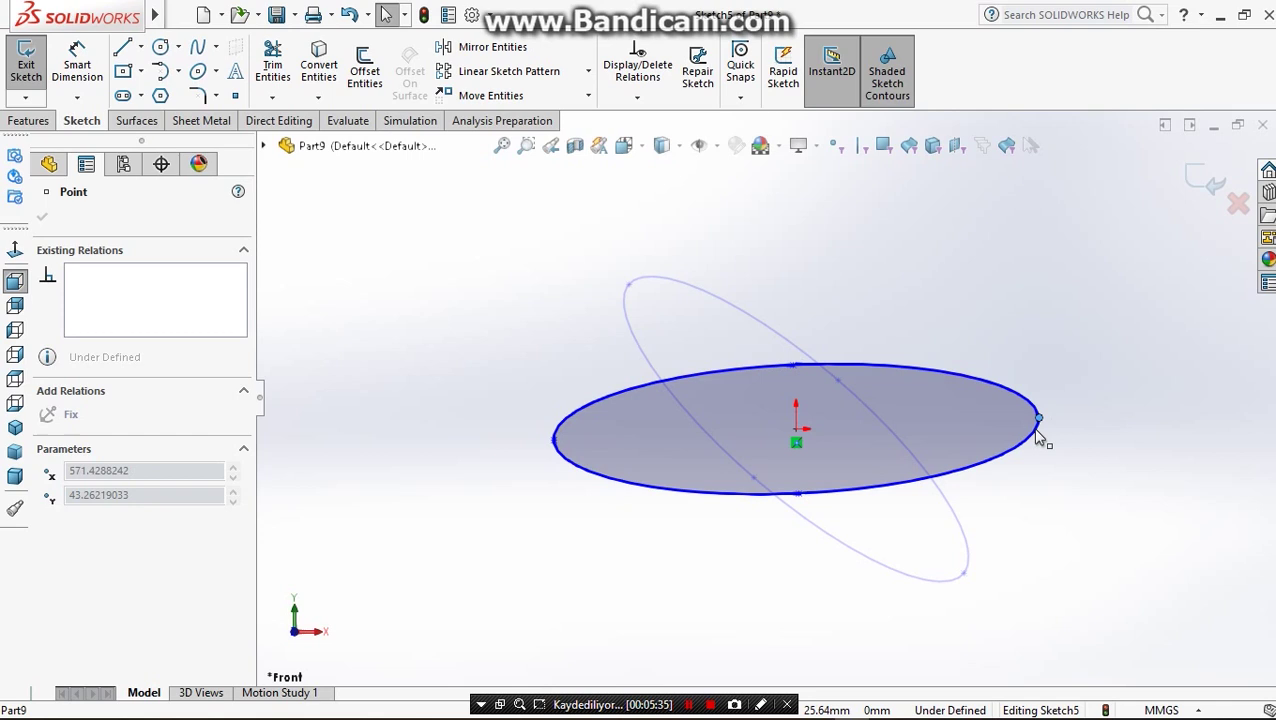
Make the ellipse's end points horizontal, pull it taller, then select and delete it
{"action": "left_click", "coordinate": [555, 437], "text": "ctrl"}
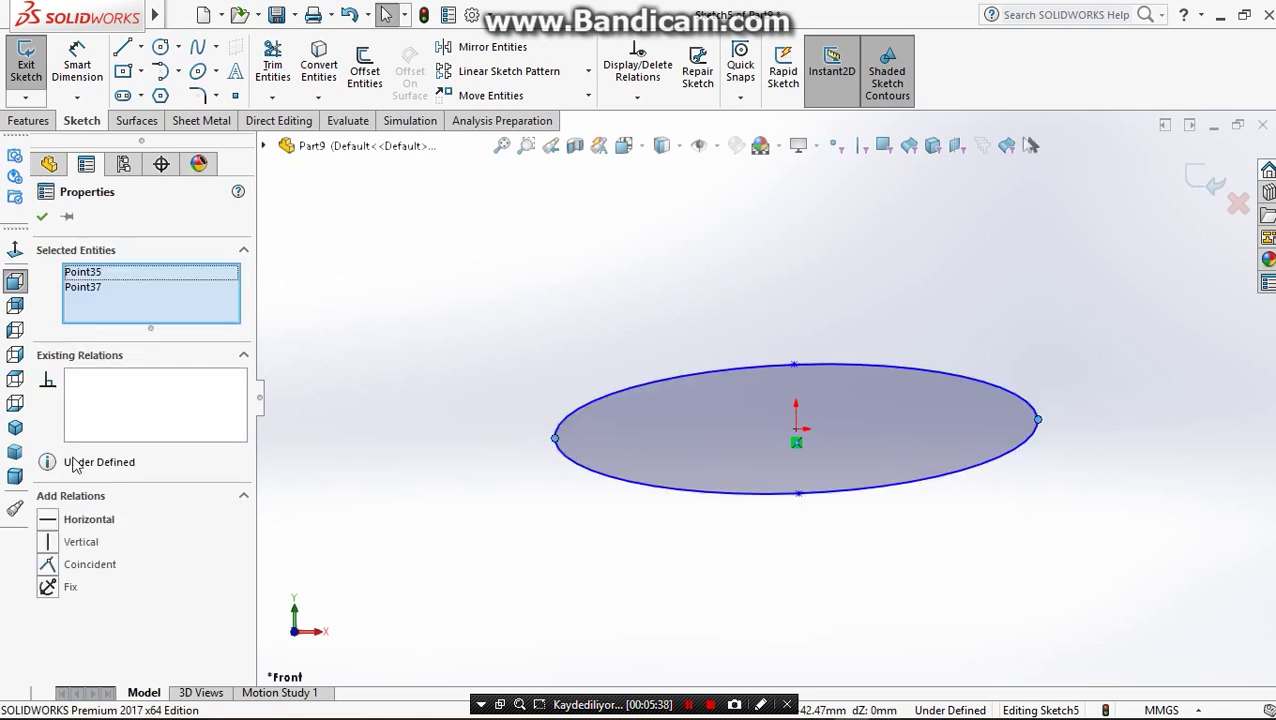
{"action": "left_click", "coordinate": [82, 519]}
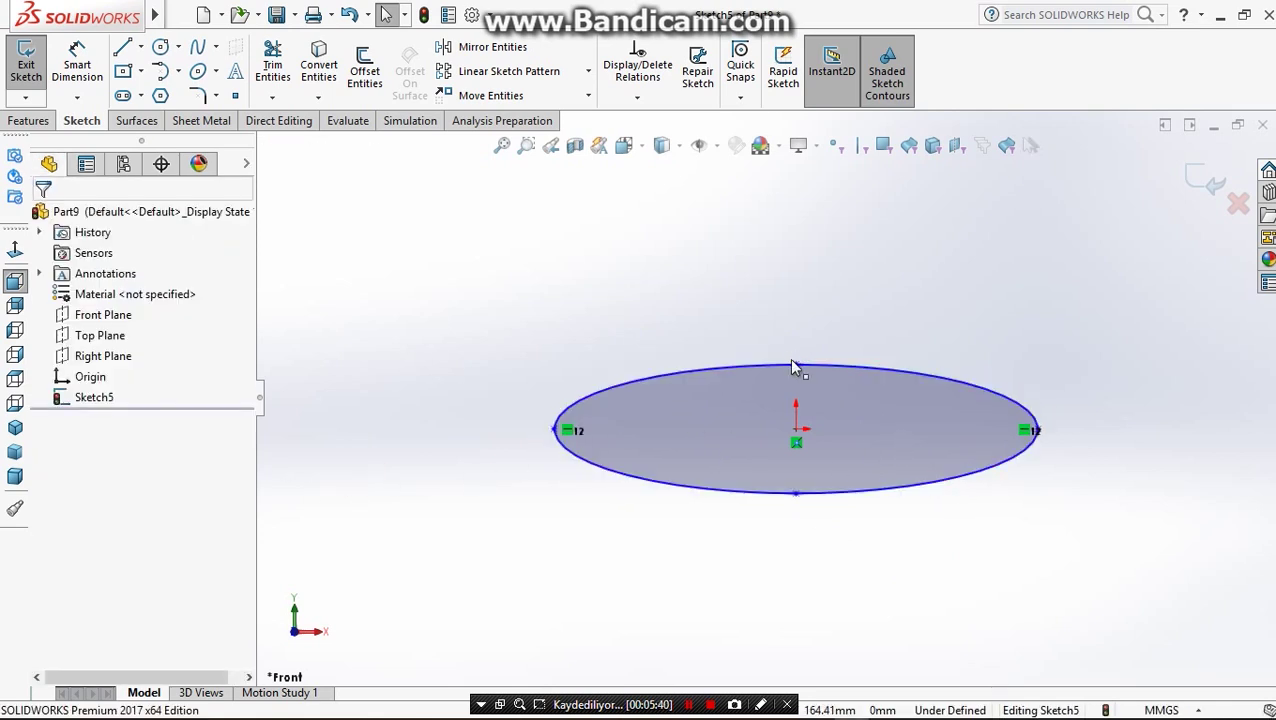
{"action": "left_click_drag", "start_coordinate": [792, 368], "coordinate": [785, 296]}
{"action": "left_click_drag", "start_coordinate": [1082, 294], "coordinate": [460, 626]}
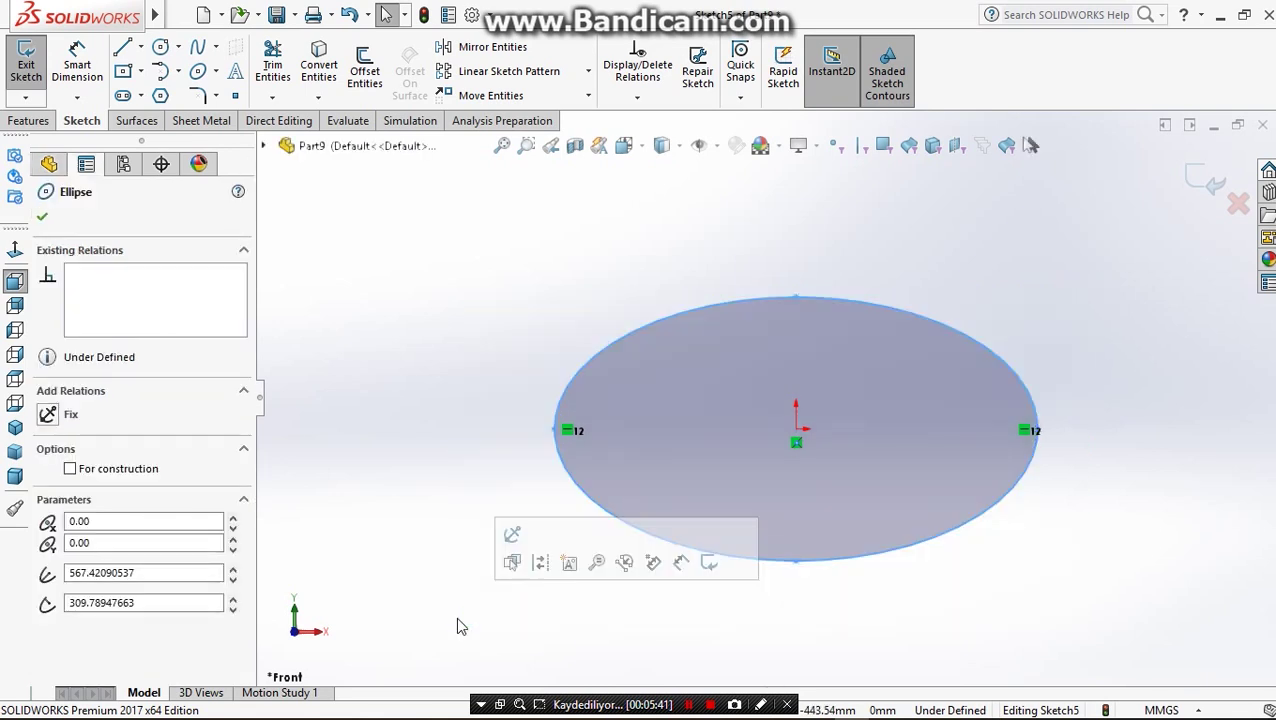
{"action": "key", "text": "Delete"}
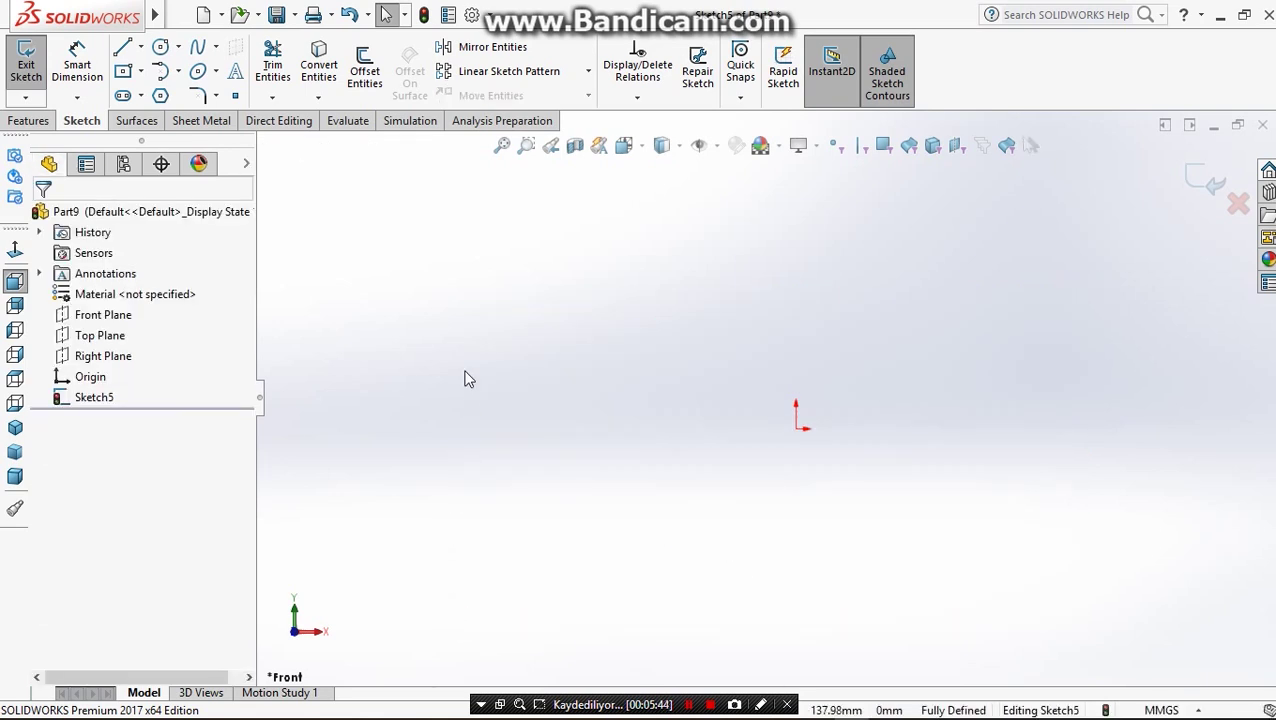
{"action": "middle_click_drag", "start_coordinate": [563, 257], "coordinate": [524, 262], "text": "ctrl"}
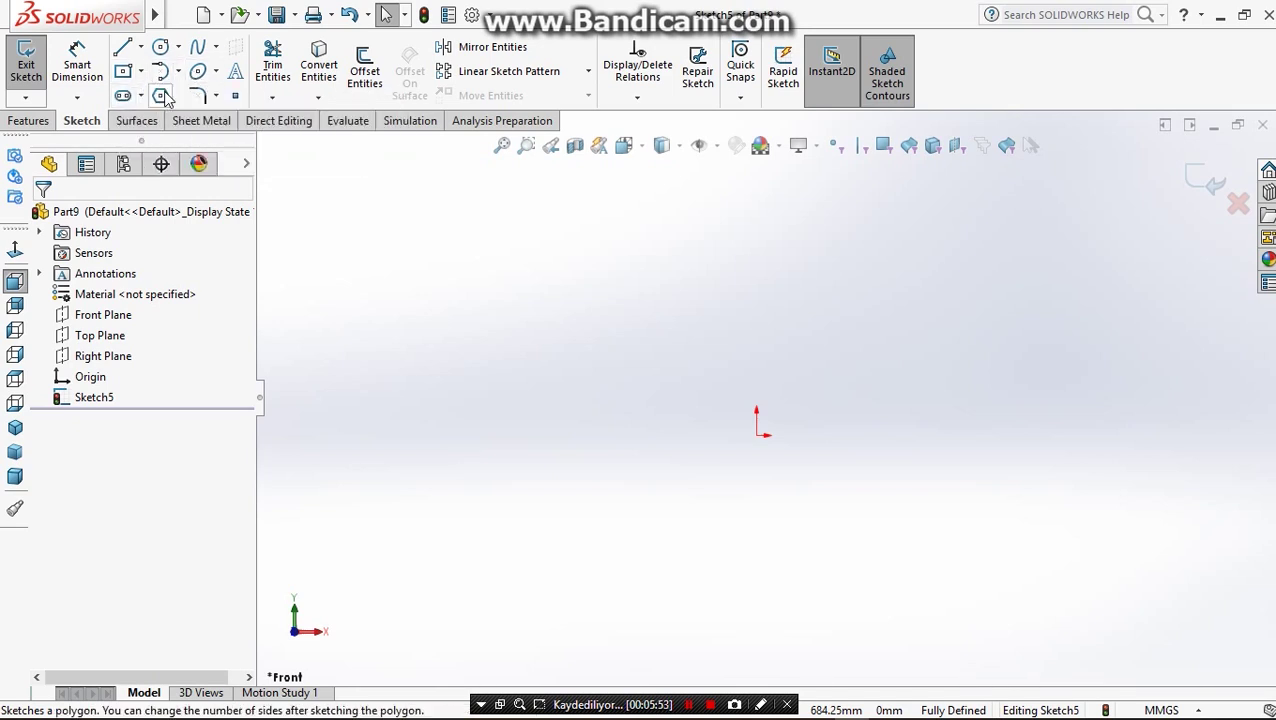
Draw a 6-sided polygon from the origin, toggling circle options and leaving Inscribed circle selected
{"action": "left_click", "coordinate": [165, 97]}
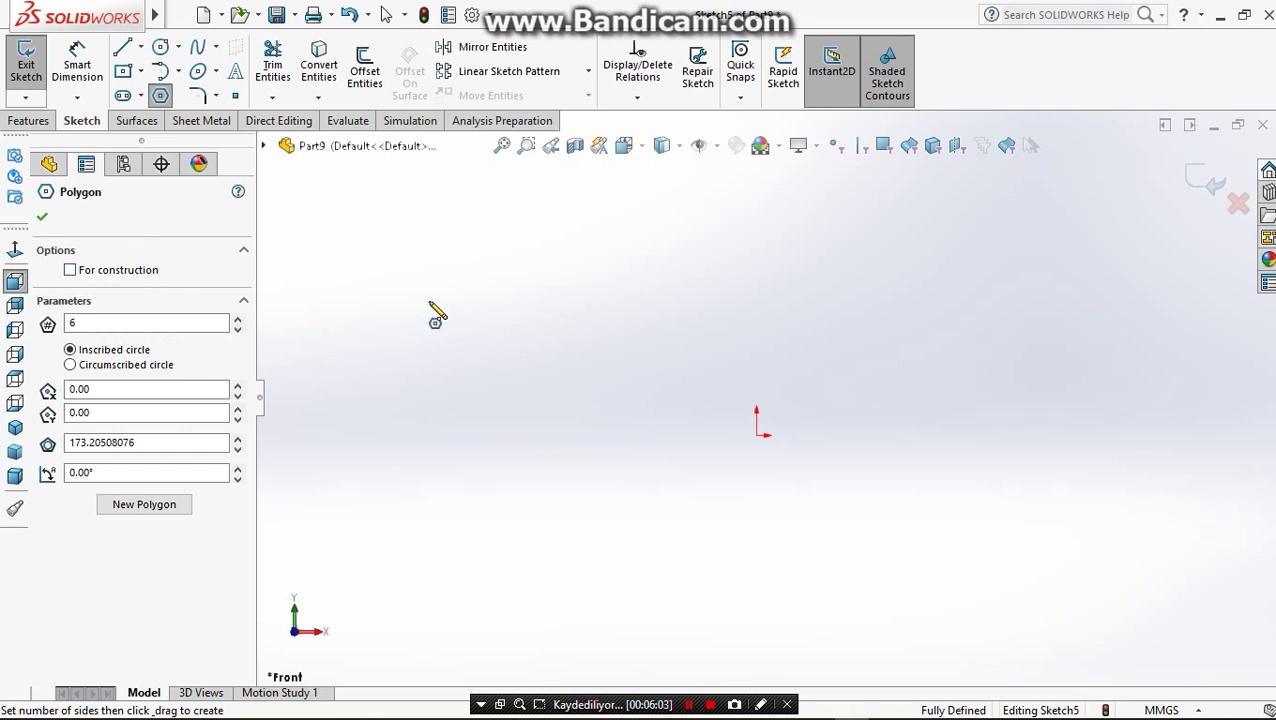
{"action": "double_click", "coordinate": [80, 320]}
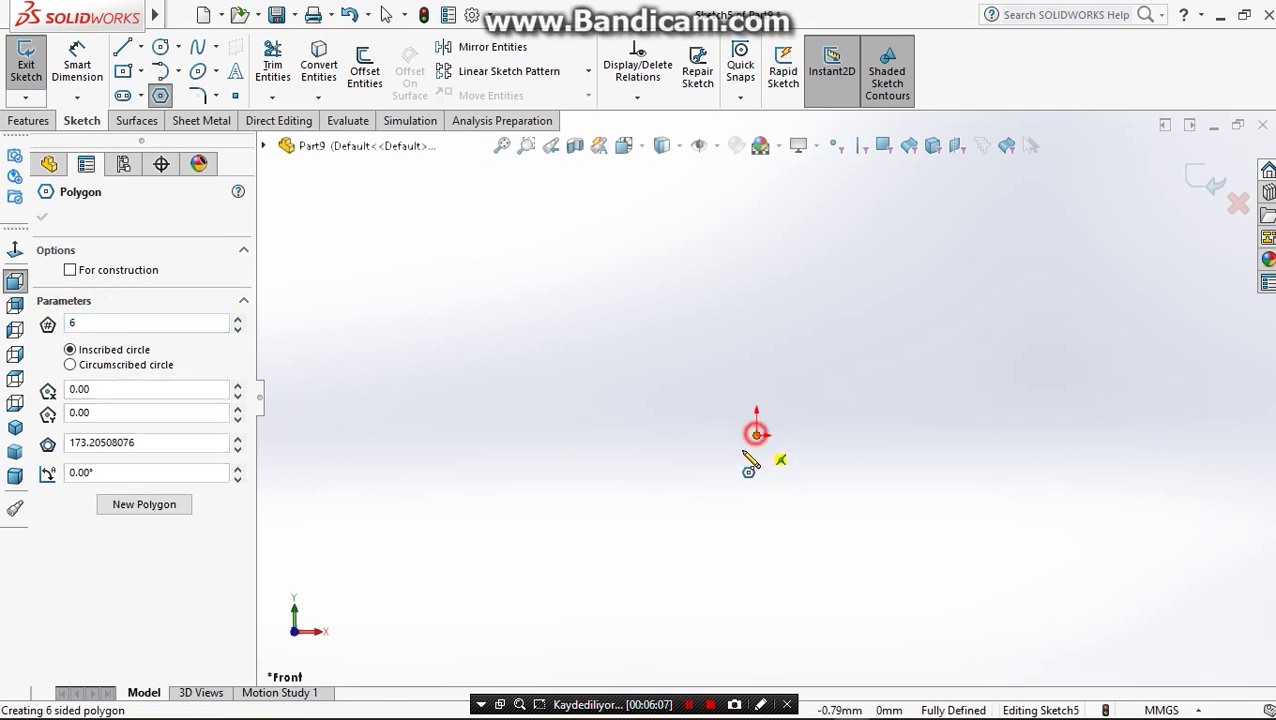
{"action": "left_click_drag", "start_coordinate": [757, 437], "coordinate": [594, 502]}
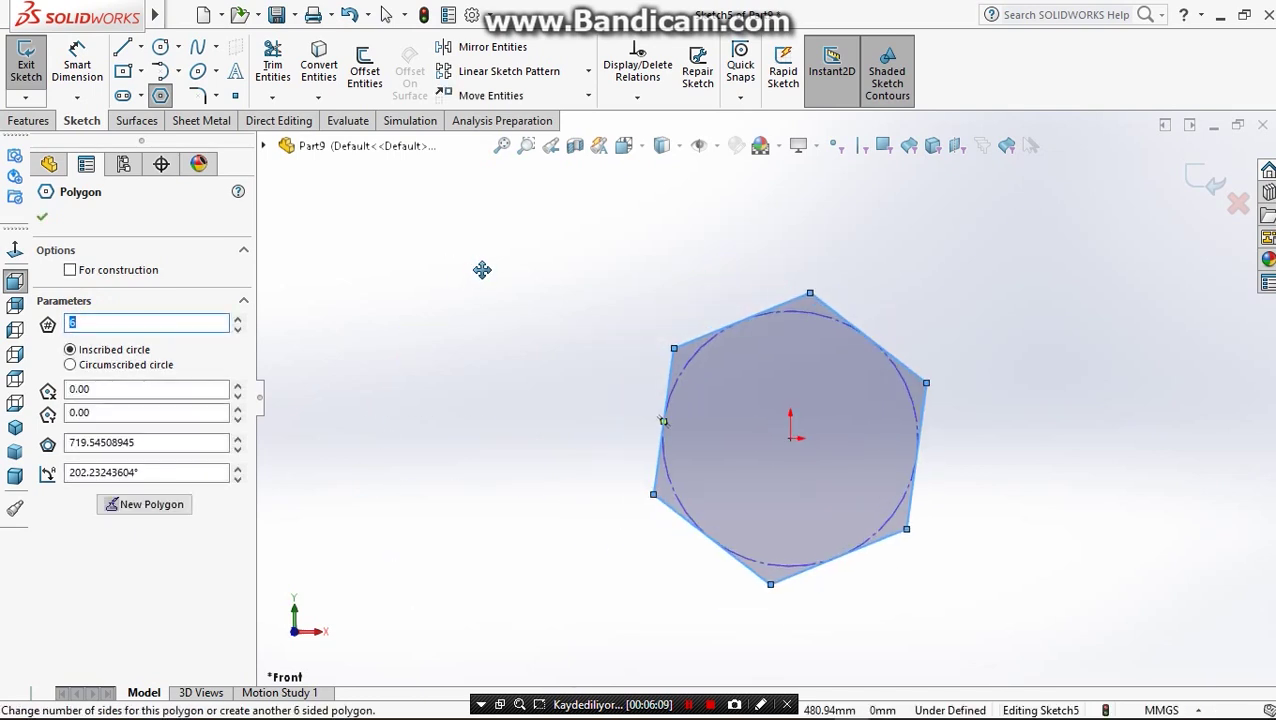
{"action": "left_click", "coordinate": [137, 368]}
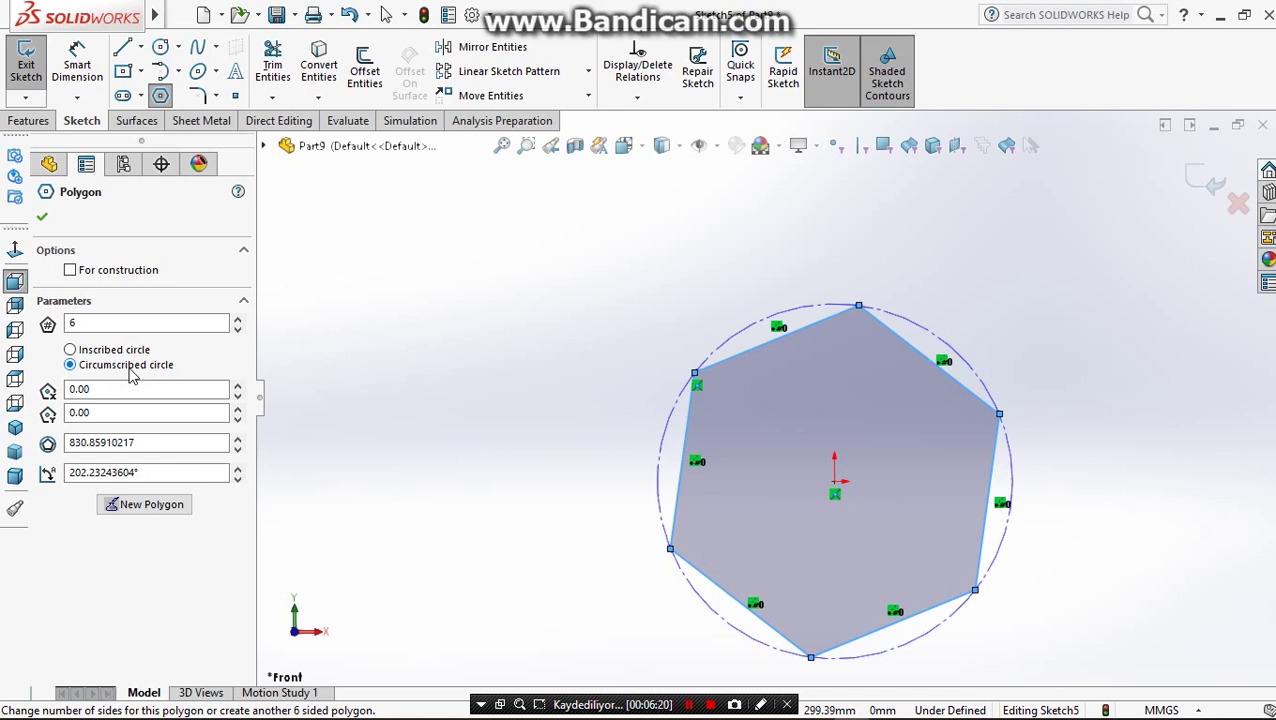
{"action": "left_click", "coordinate": [134, 351]}
{"action": "left_click", "coordinate": [124, 366]}
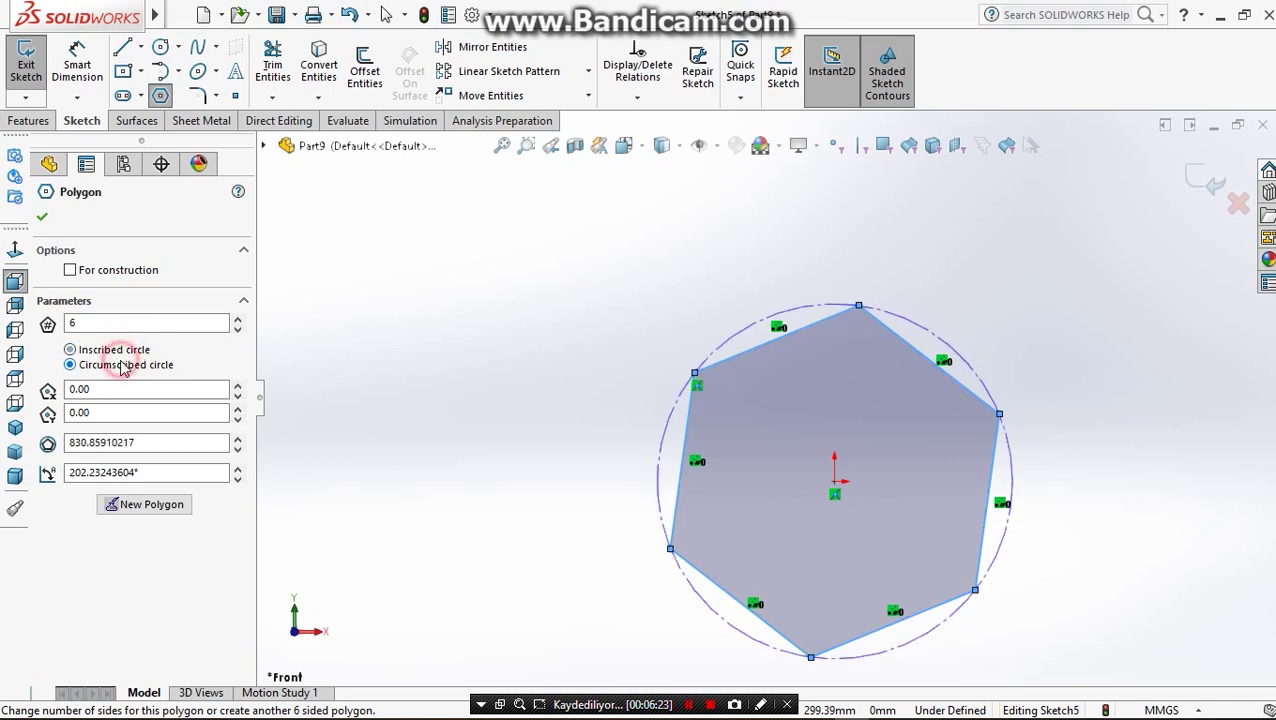
{"action": "left_click", "coordinate": [124, 352]}
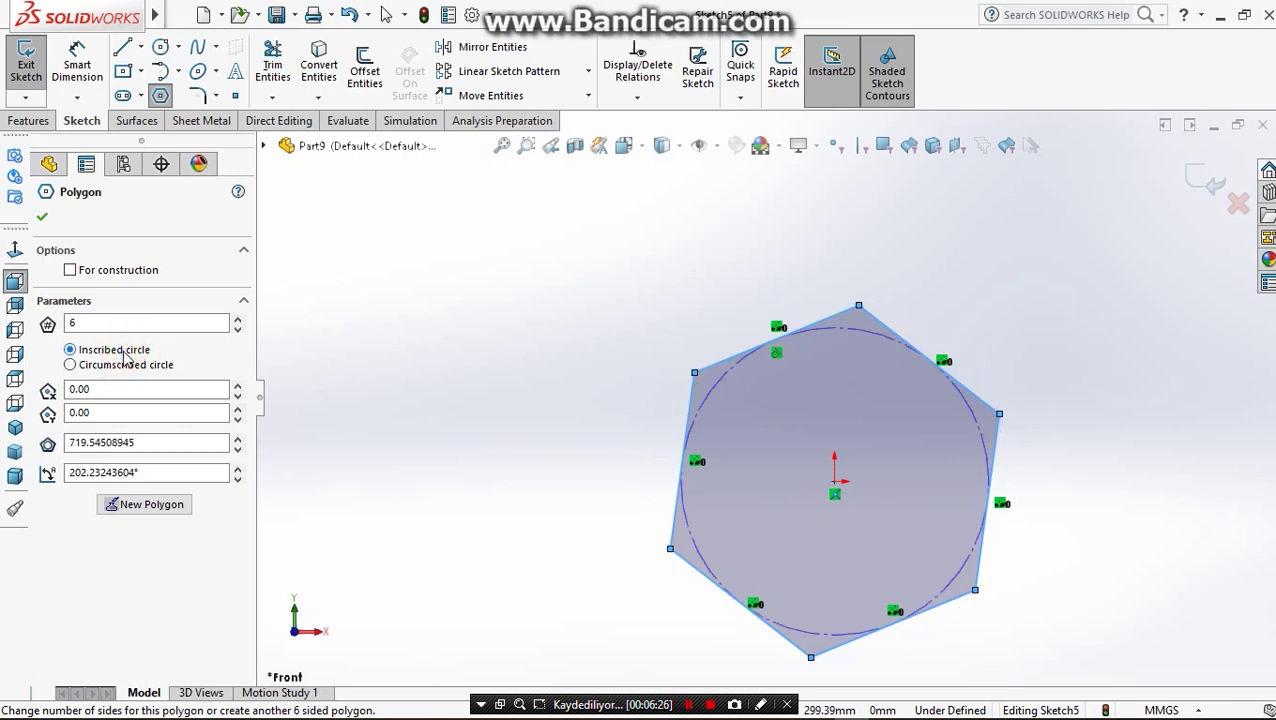
{"action": "left_click", "coordinate": [120, 366]}
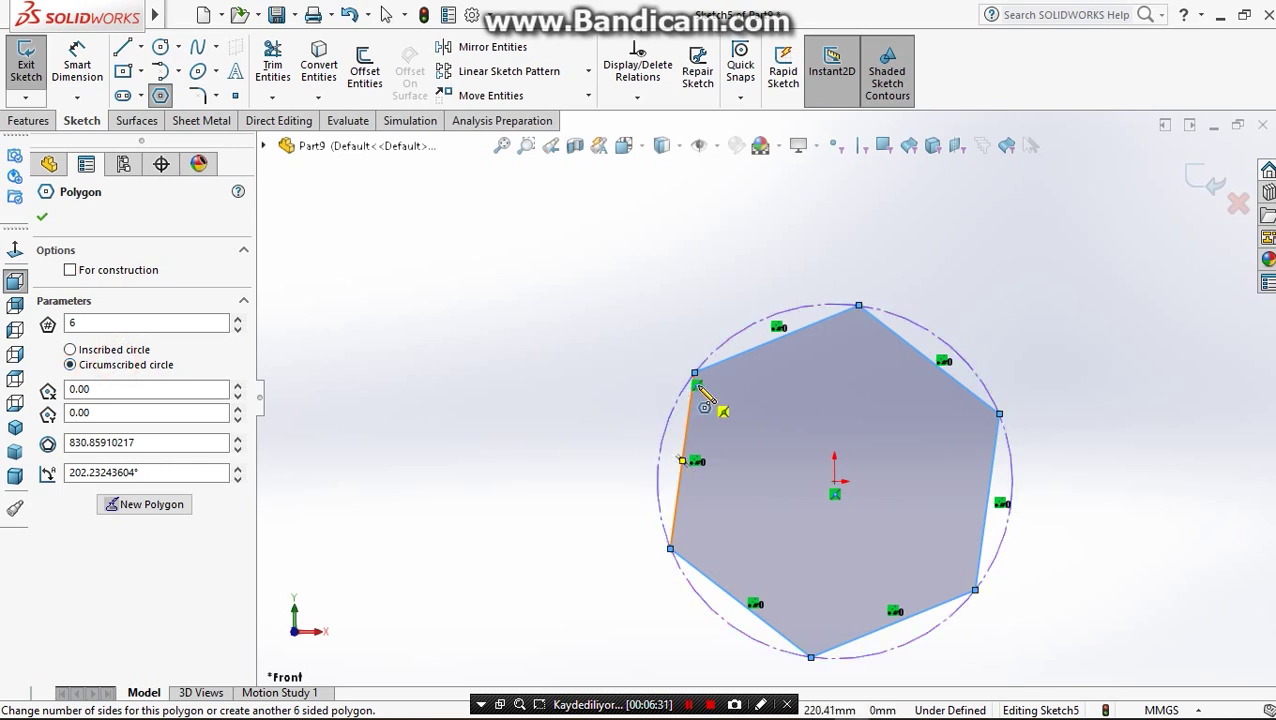
{"action": "left_click", "coordinate": [126, 352]}
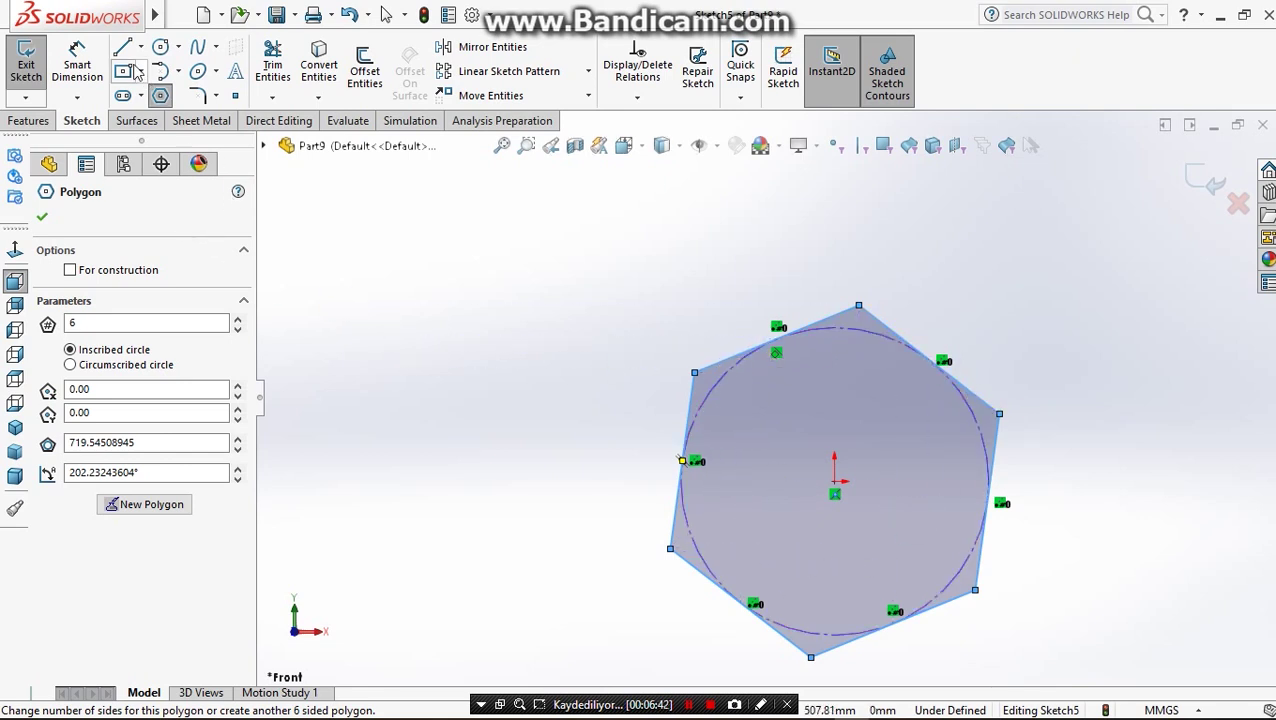
{"action": "left_click", "coordinate": [77, 62]}
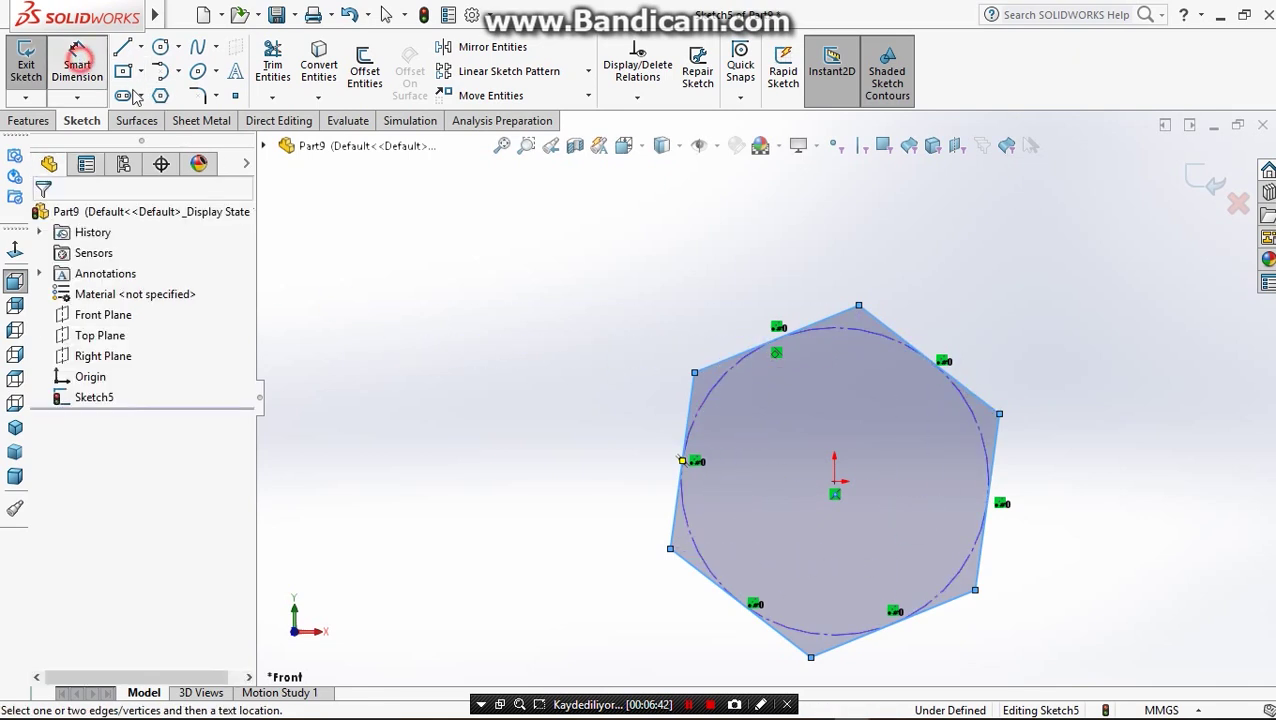
Dimension the first hexagon's opposite parallel edges to 50 across flats
{"action": "left_click", "coordinate": [705, 368]}
{"action": "left_click", "coordinate": [846, 638]}
{"action": "left_click", "coordinate": [583, 625]}
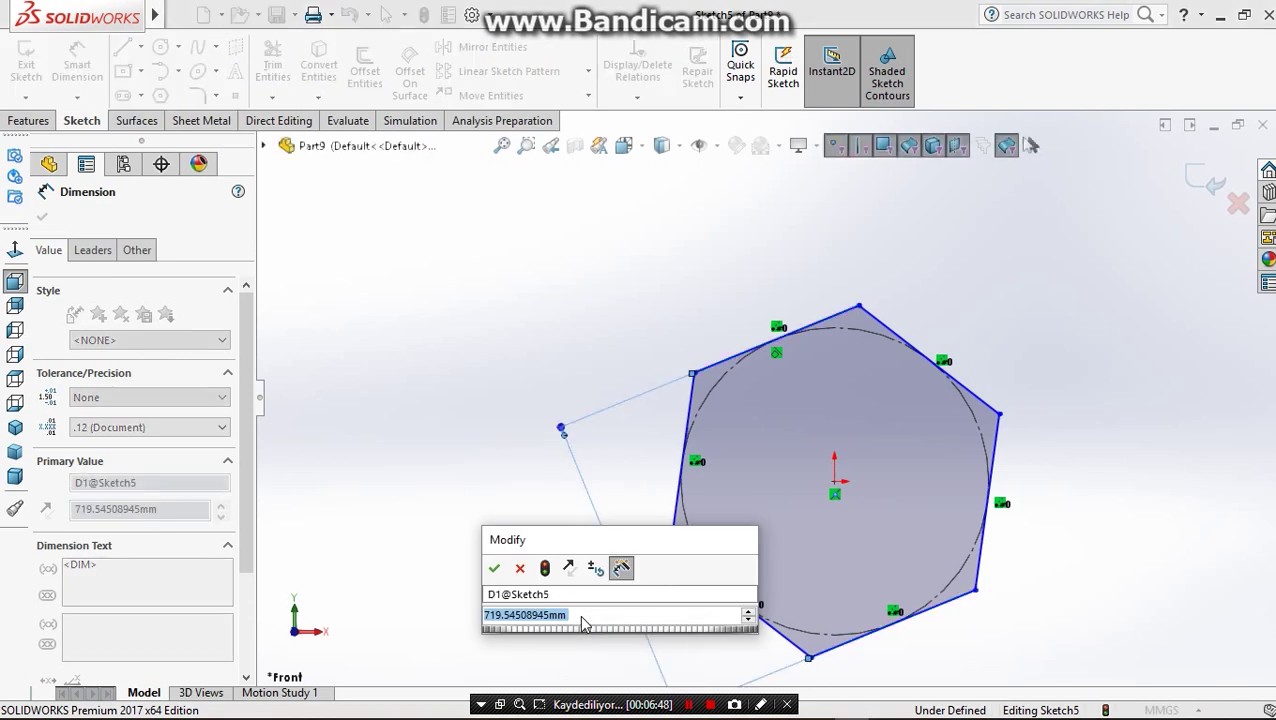
{"action": "type", "text": "50"}
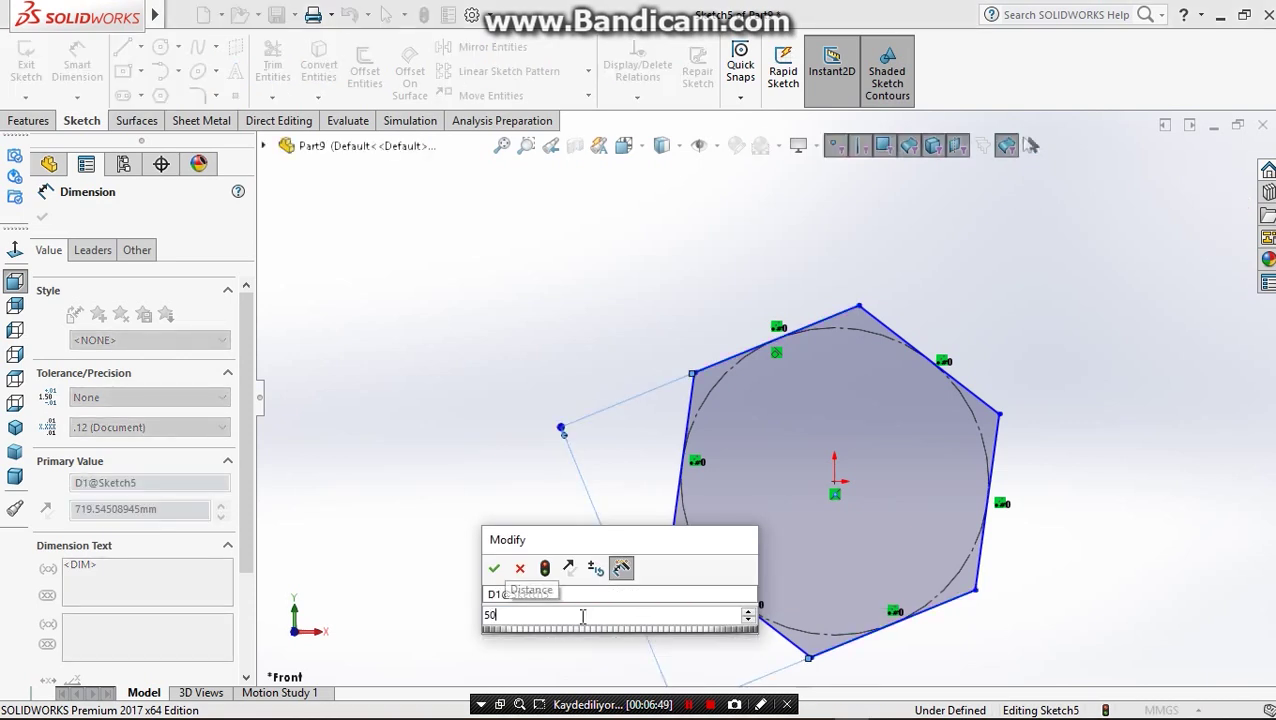
{"action": "key", "text": "Return"}
{"action": "key", "text": "Escape"}
{"action": "middle_click_drag", "start_coordinate": [536, 280], "coordinate": [403, 358], "text": "ctrl"}
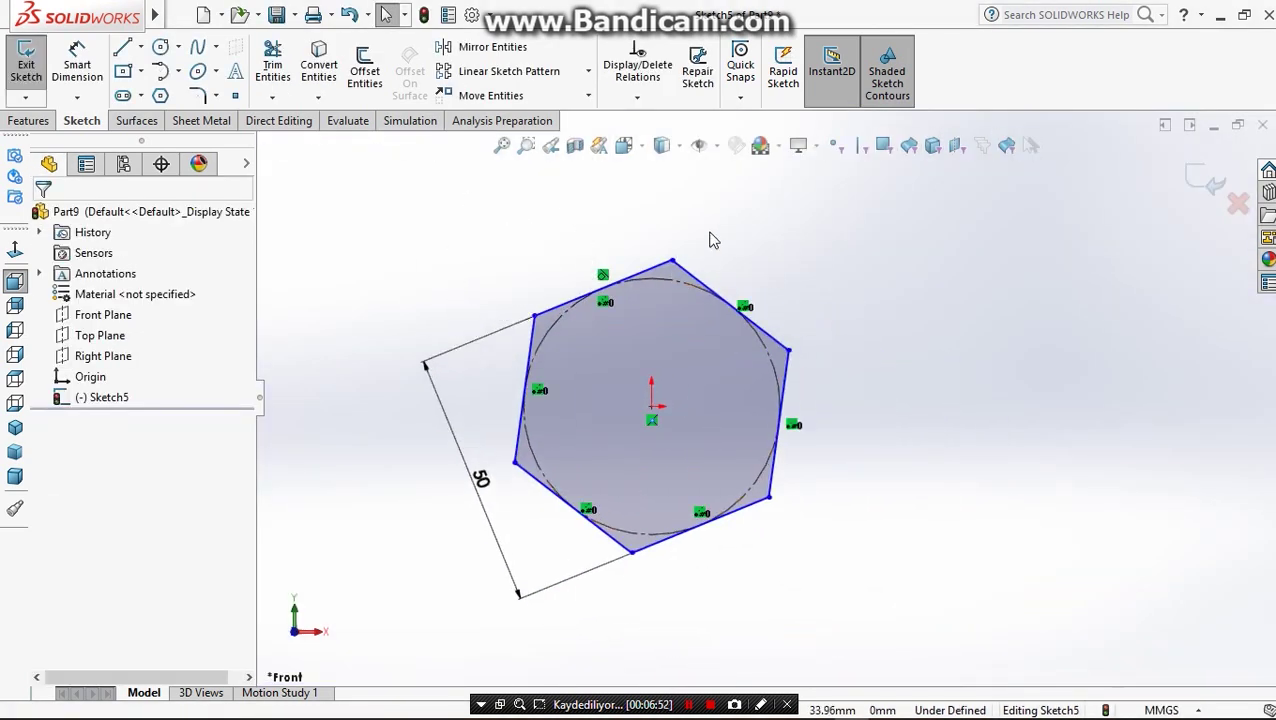
Draw a second hexagon using the Circumscribed circle option
{"action": "left_click", "coordinate": [160, 94]}
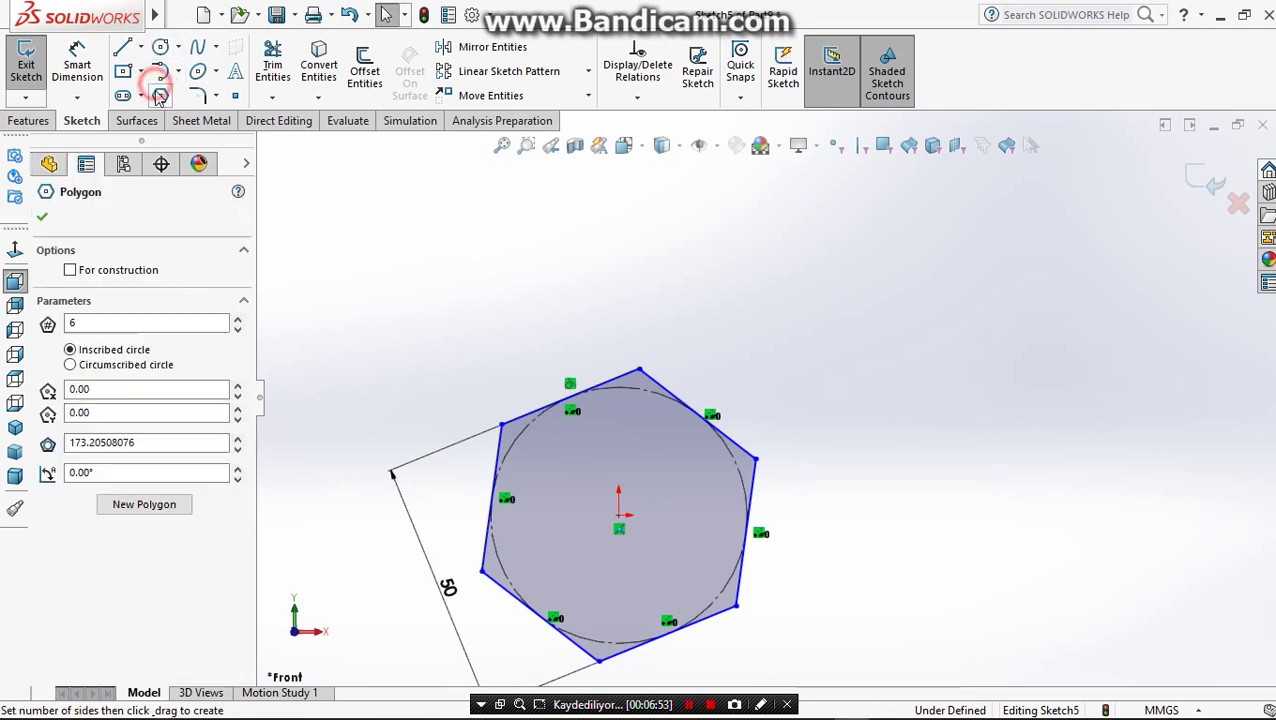
{"action": "scroll", "coordinate": [692, 285], "scroll_direction": "up", "scroll_amount": 2}
{"action": "left_click", "coordinate": [501, 316]}
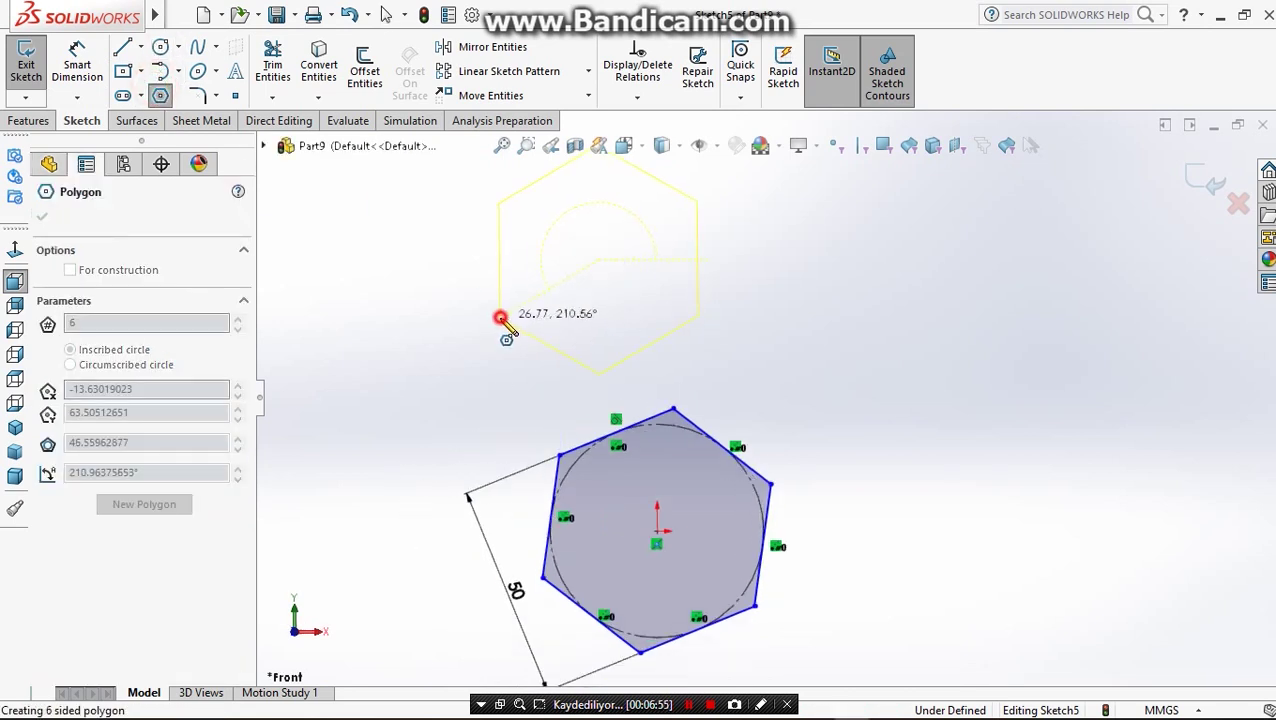
{"action": "left_click", "coordinate": [105, 366]}
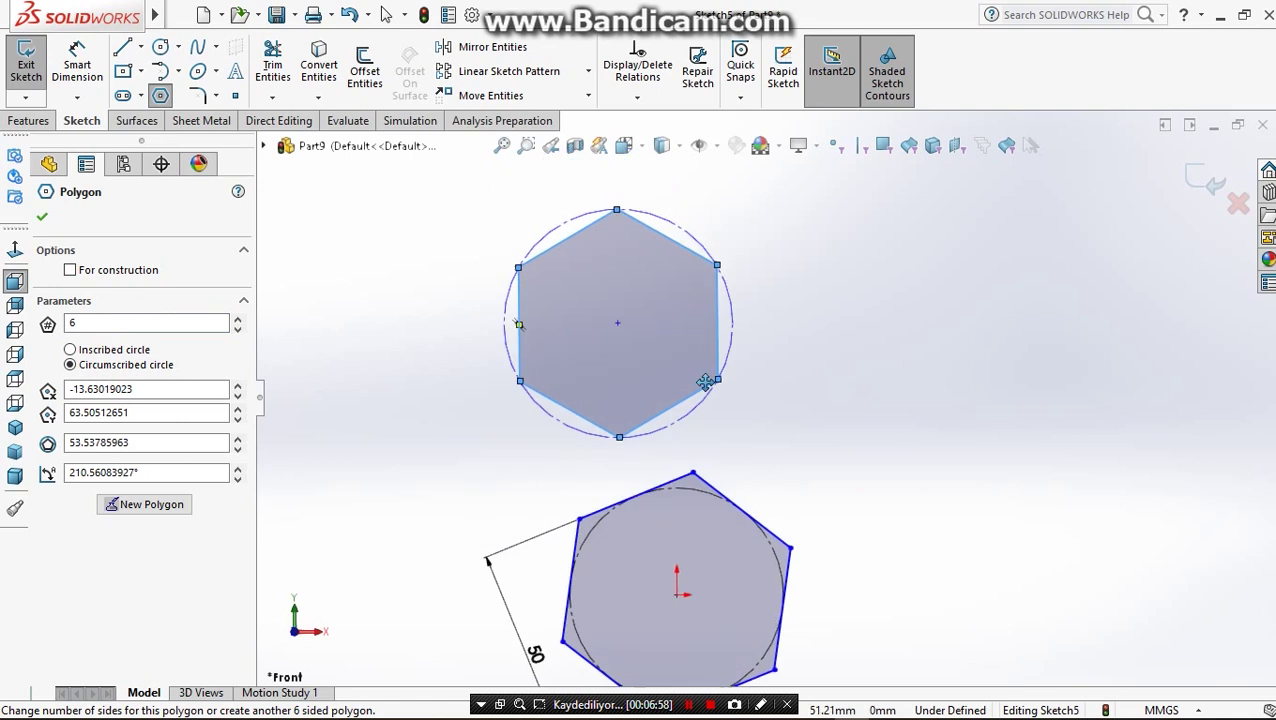
{"action": "right_click_drag", "start_coordinate": [828, 330], "coordinate": [735, 285]}
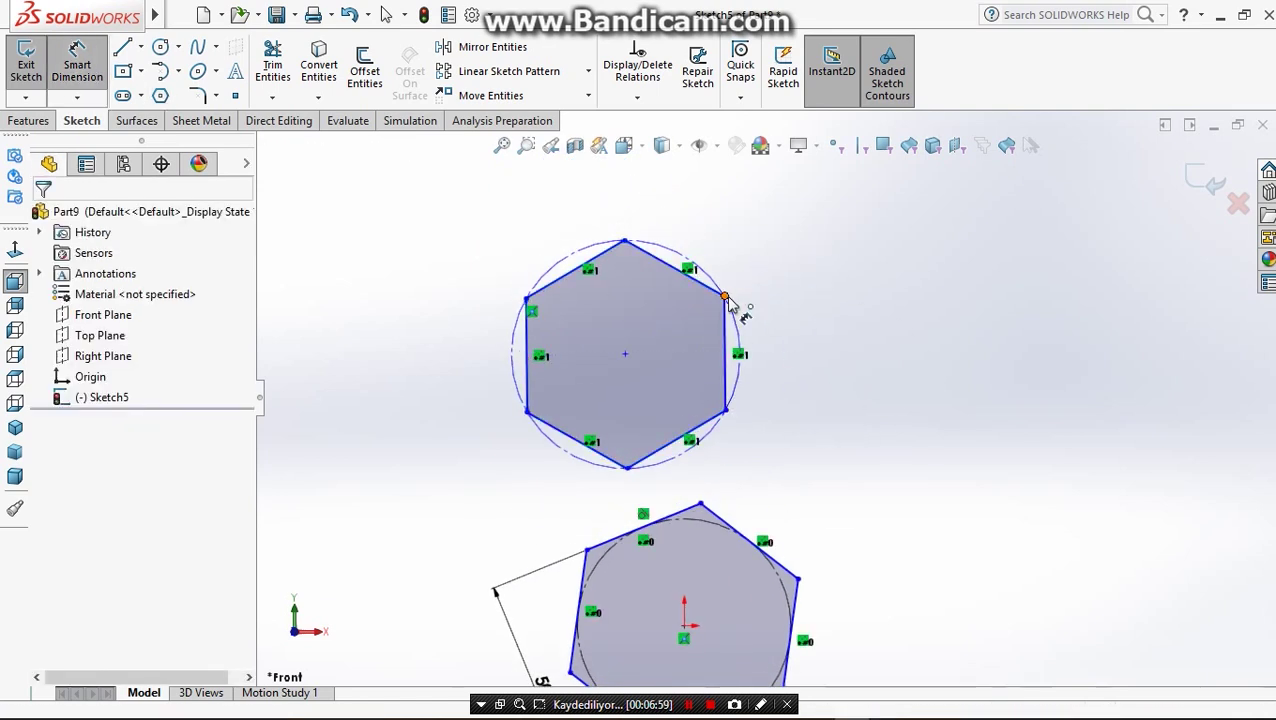
Dimension the second hexagon's opposite corners to 50 and drag it beside the first
{"action": "left_click", "coordinate": [724, 296]}
{"action": "left_click", "coordinate": [527, 412]}
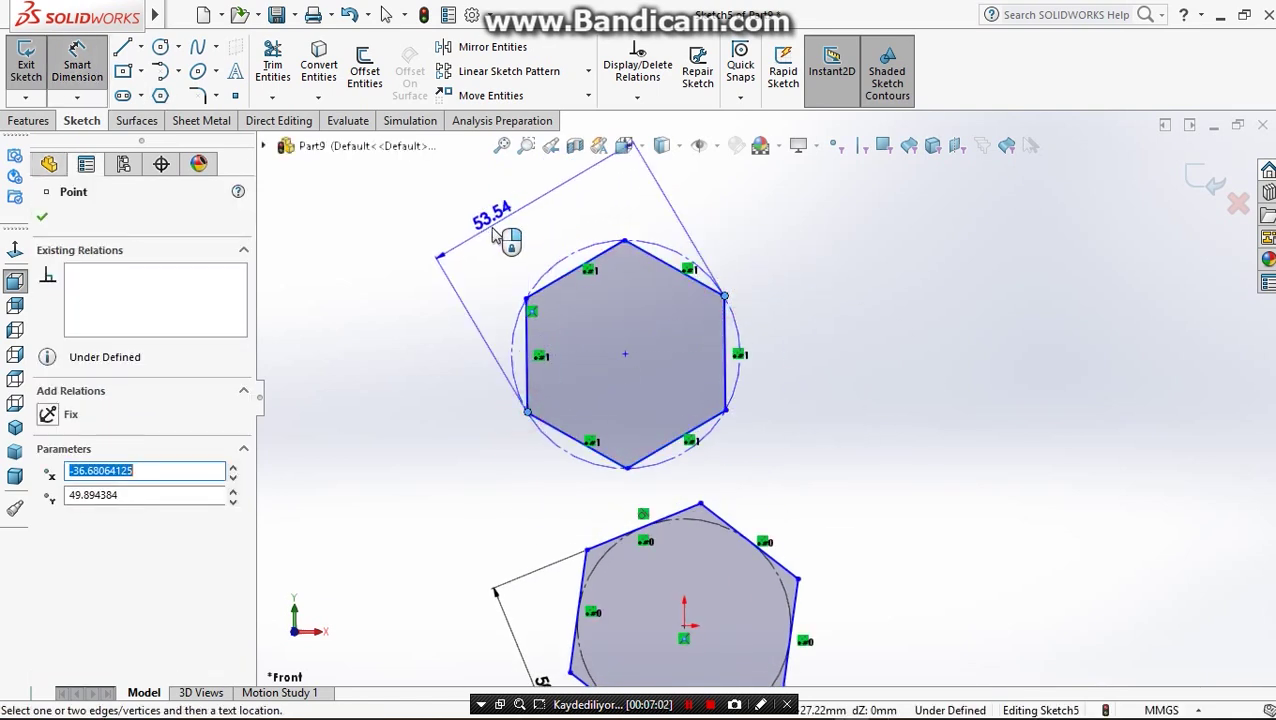
{"action": "left_click", "coordinate": [527, 243]}
{"action": "type", "text": "50"}
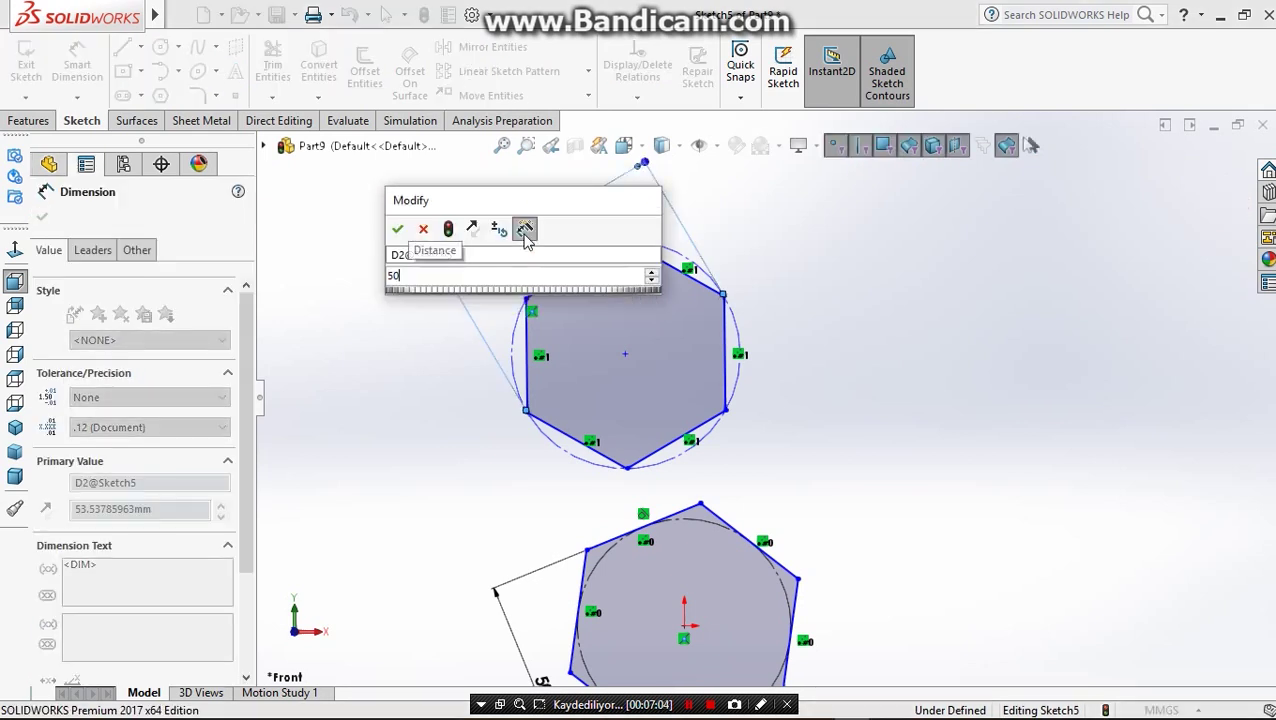
{"action": "key", "text": "Return"}
{"action": "mouse_move", "coordinate": [654, 306]}
{"action": "left_mouse_down"}
{"action": "mouse_move", "coordinate": [701, 539]}
{"action": "mouse_move", "coordinate": [742, 460]}
{"action": "mouse_move", "coordinate": [874, 551]}
{"action": "mouse_move", "coordinate": [870, 520]}
{"action": "left_mouse_up"}
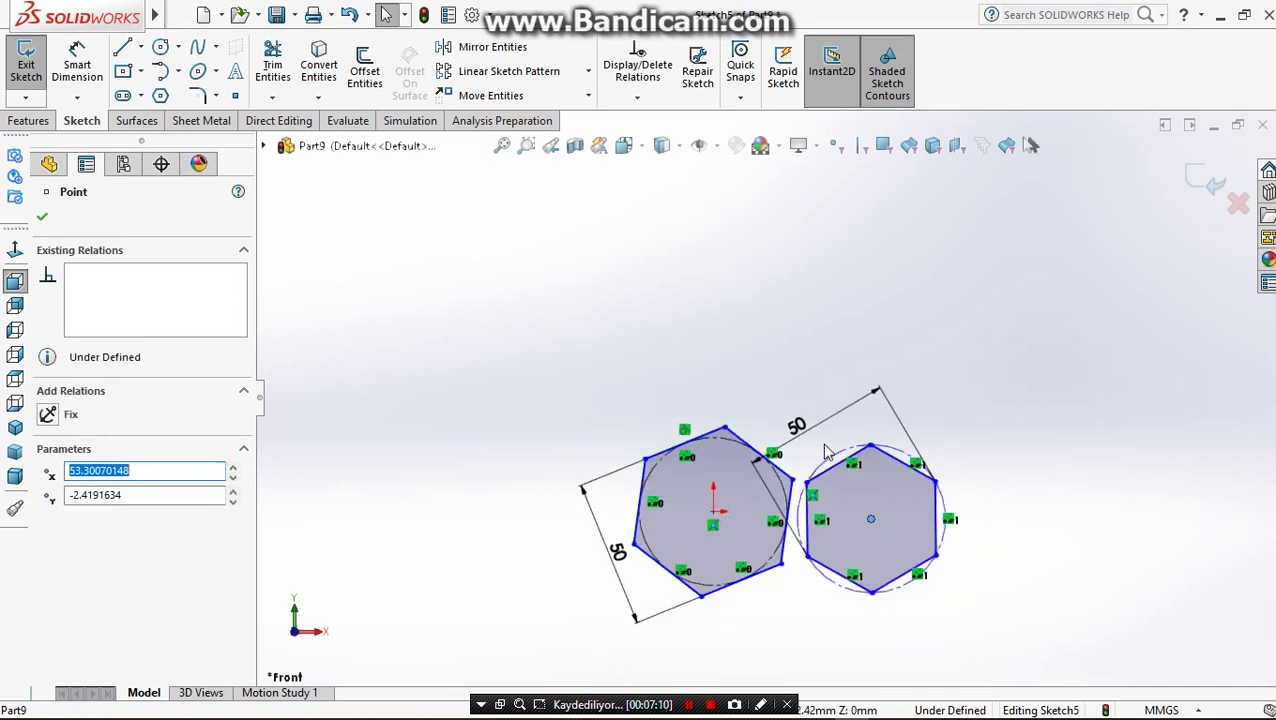
{"action": "scroll", "coordinate": [601, 273], "scroll_direction": "up", "scroll_amount": 2}
{"action": "left_click", "coordinate": [584, 276]}
{"action": "scroll", "coordinate": [637, 302], "scroll_direction": "down", "scroll_amount": 2}
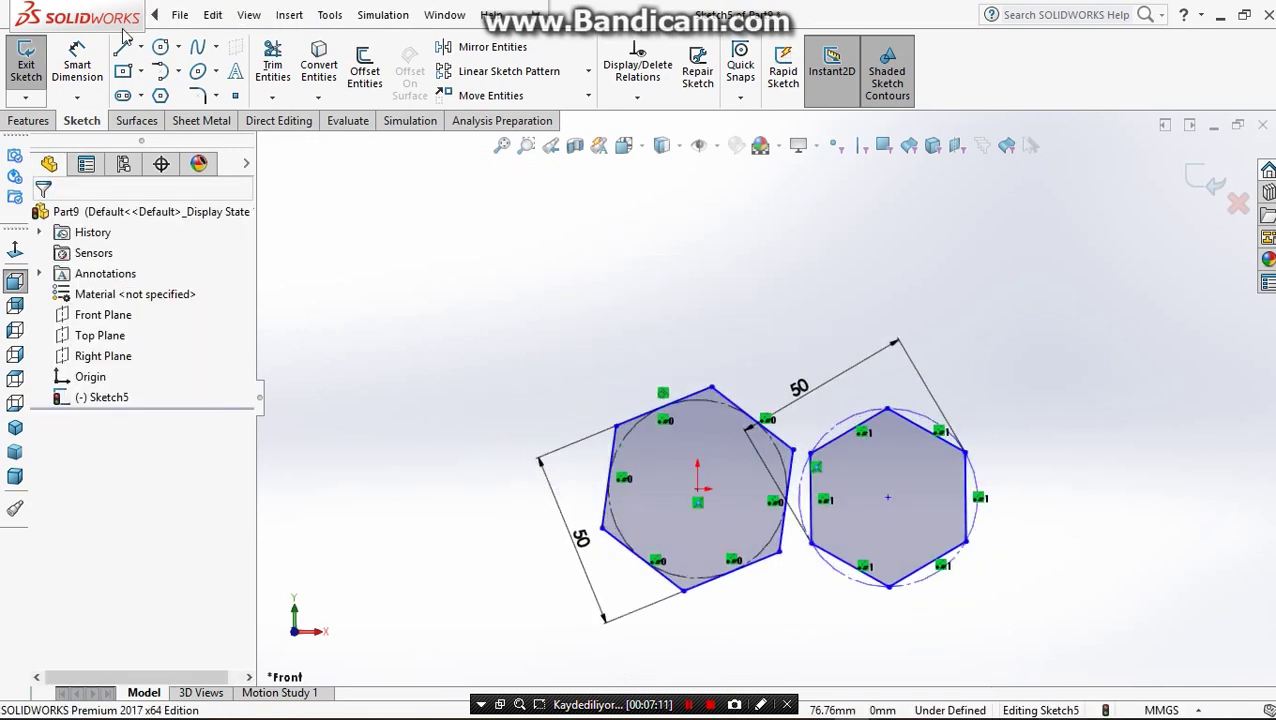
Draw a triangle with the Polygon tool to the left of the hexagons
{"action": "left_click", "coordinate": [160, 95]}
{"action": "scroll", "coordinate": [570, 205], "scroll_direction": "up", "scroll_amount": 2}
{"action": "scroll", "coordinate": [700, 370], "scroll_direction": "down", "scroll_amount": 2}
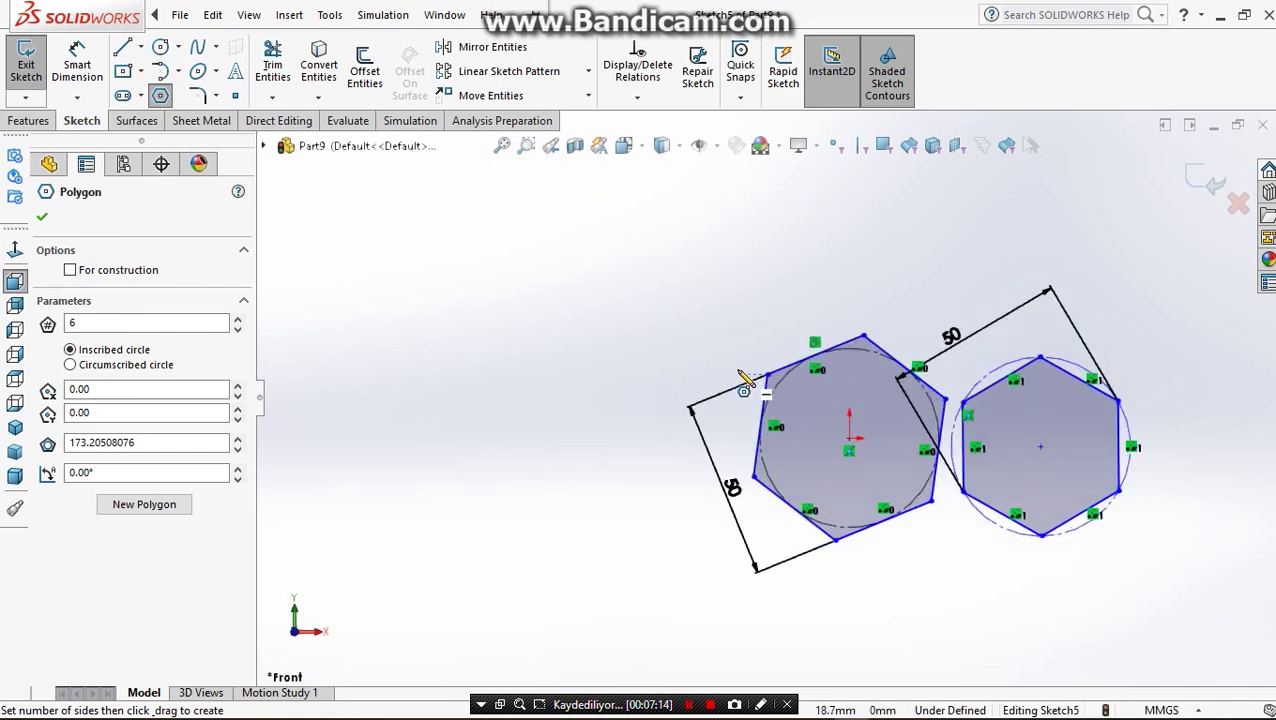
{"action": "middle_click_drag", "start_coordinate": [640, 352], "coordinate": [556, 270], "text": "ctrl"}
{"action": "left_click", "coordinate": [130, 322]}
{"action": "type", "text": "3"}
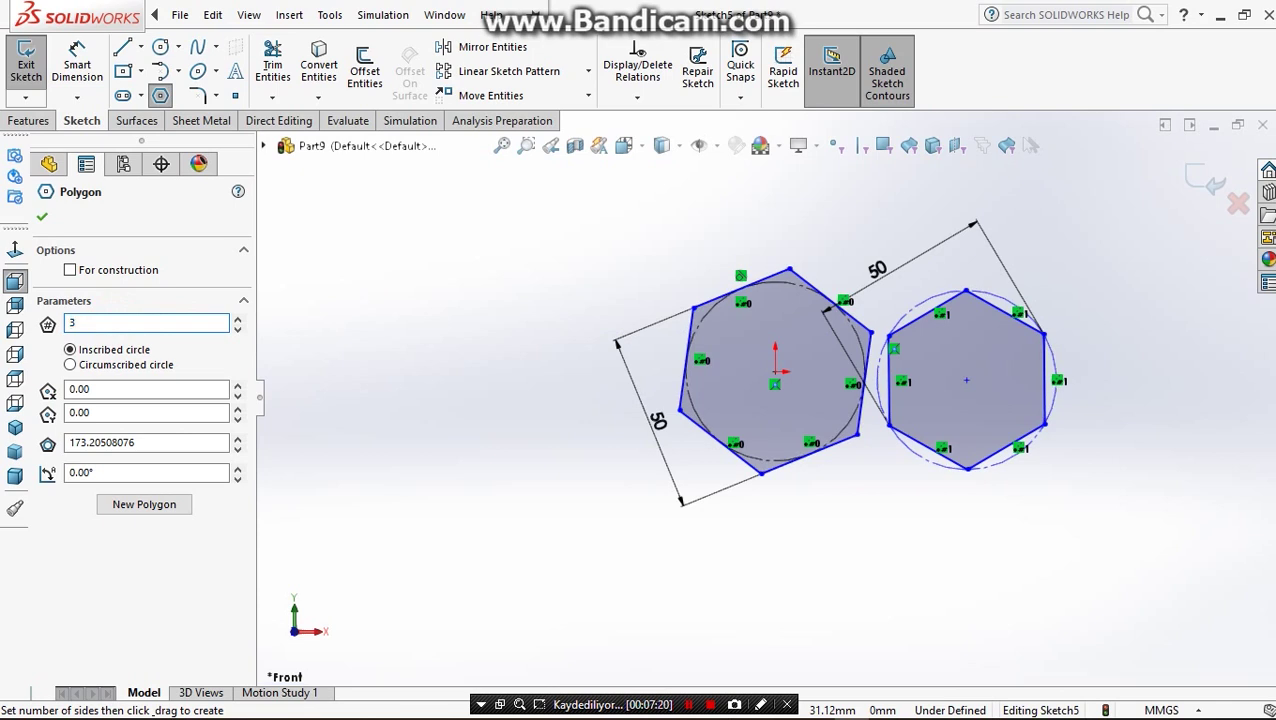
{"action": "left_click", "coordinate": [427, 362]}
{"action": "left_click", "coordinate": [396, 476]}
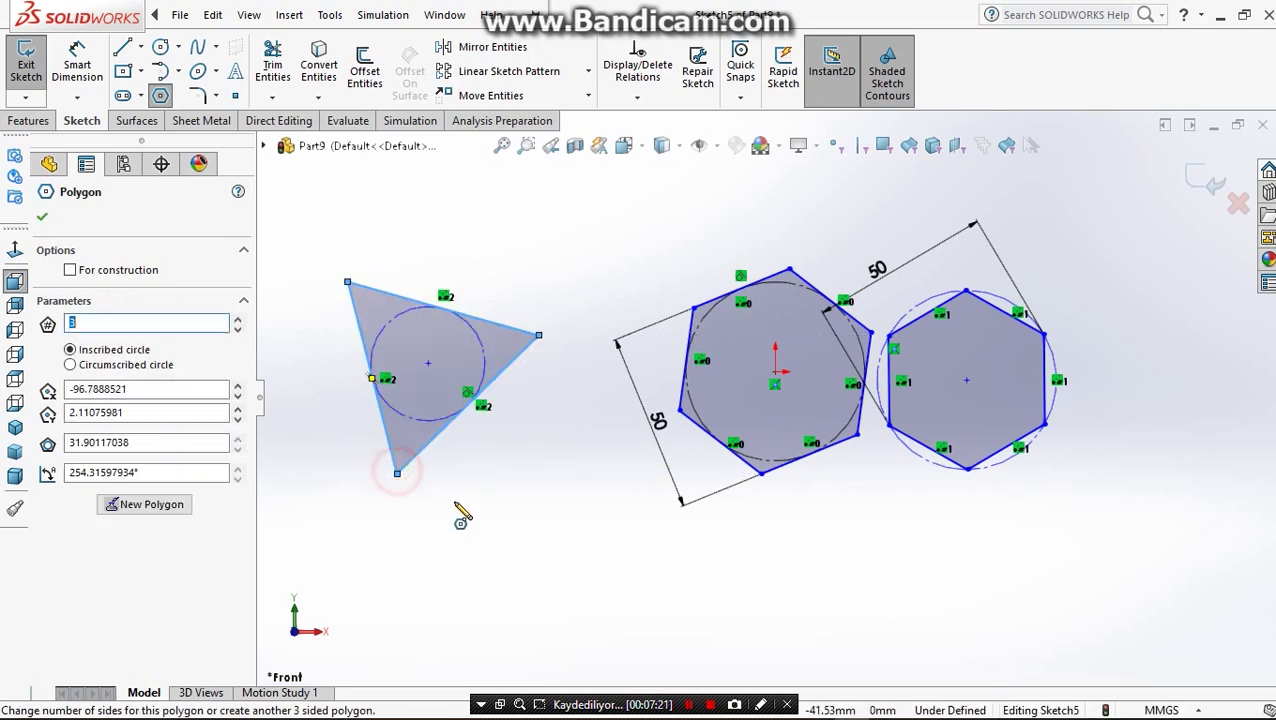
{"action": "scroll", "coordinate": [576, 287], "scroll_direction": "up", "scroll_amount": 1}
{"action": "scroll", "coordinate": [580, 295], "scroll_direction": "down", "scroll_amount": 1}
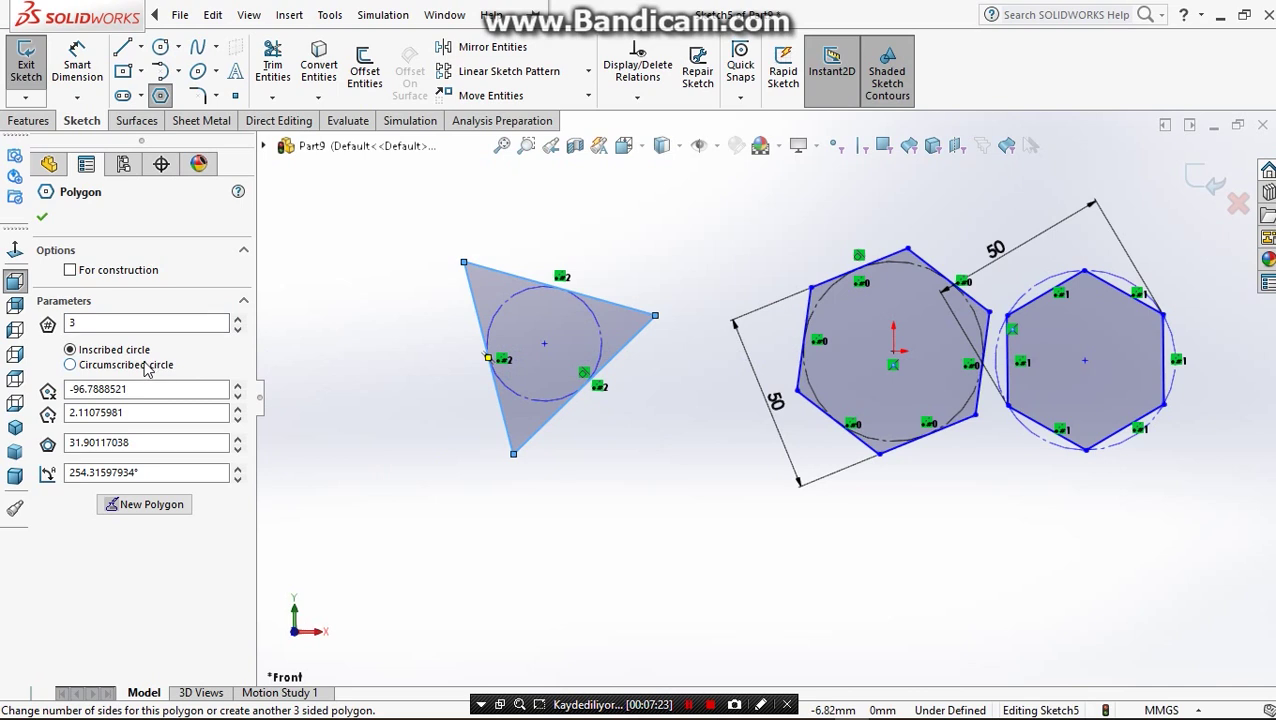
{"action": "left_click", "coordinate": [90, 323]}
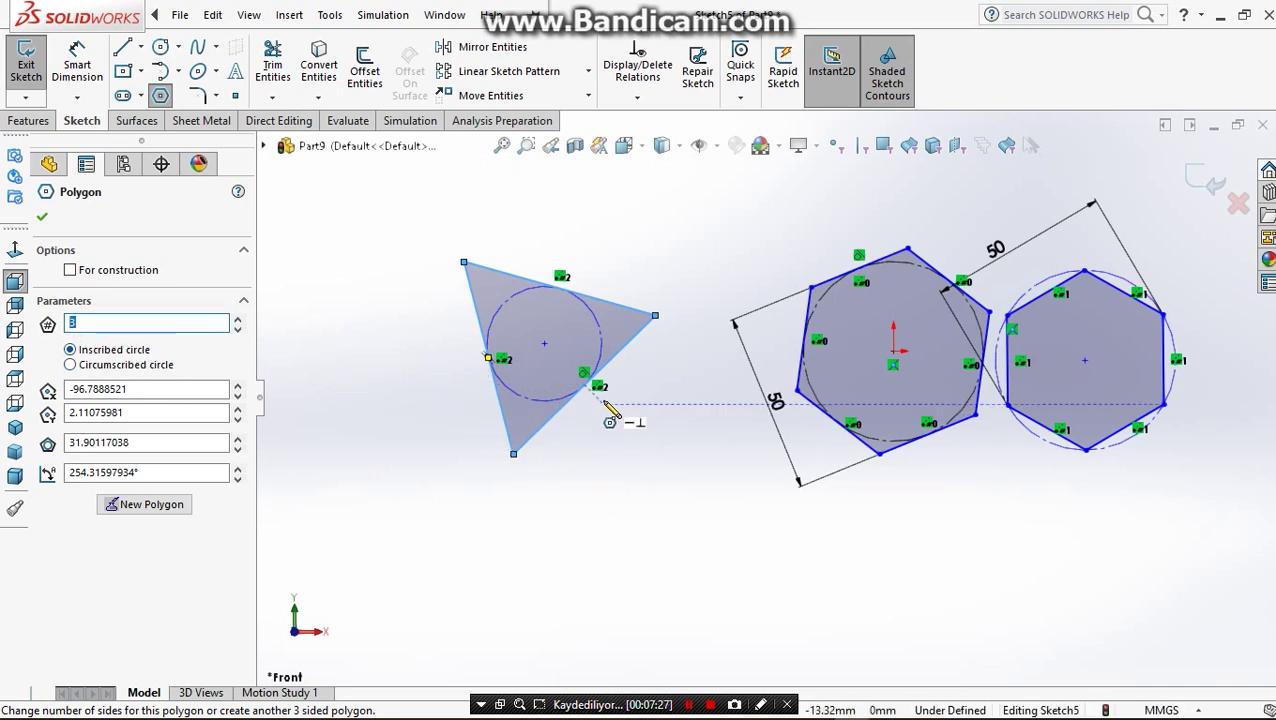
{"action": "type", "text": "9"}
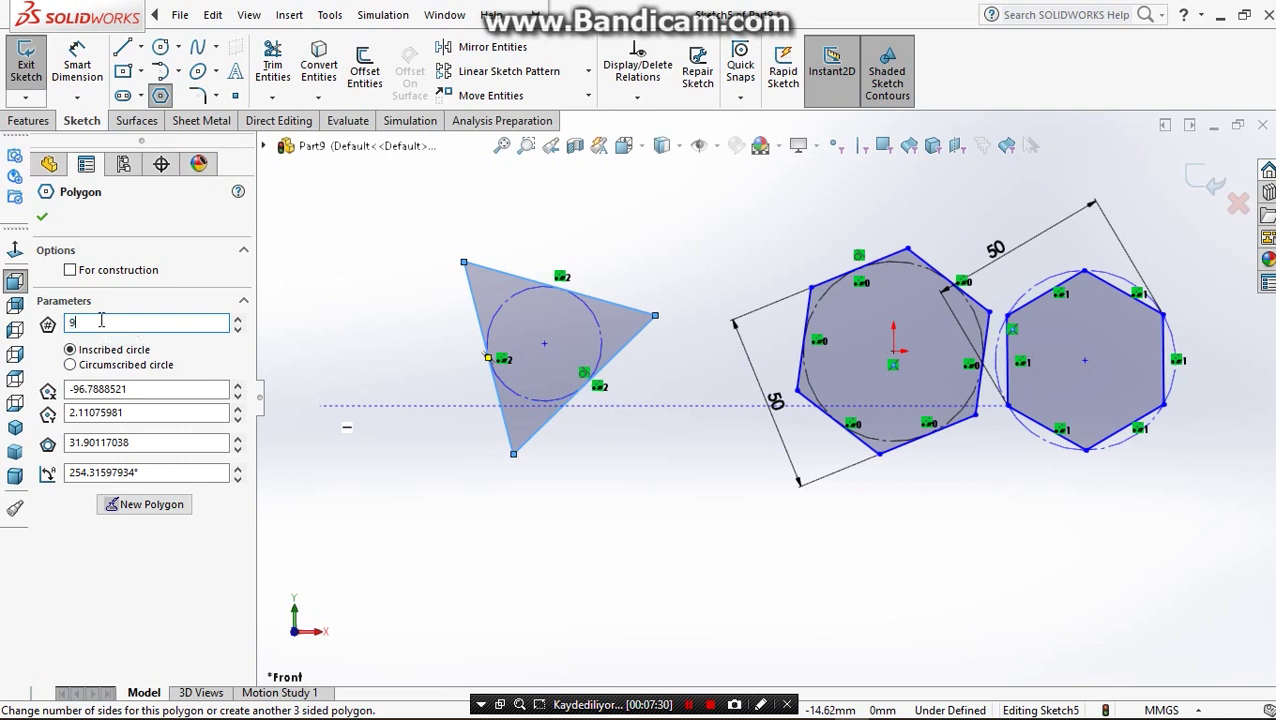
{"action": "type", "text": "99999"}
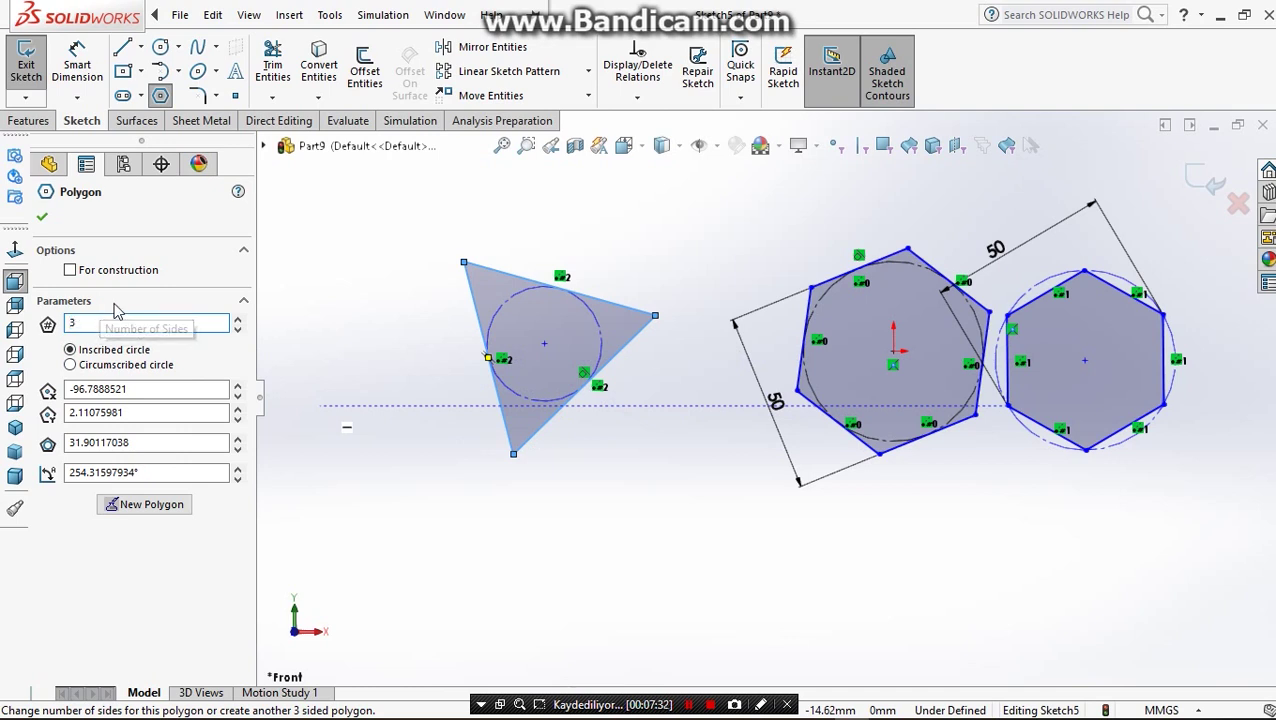
{"action": "type", "text": "9999999999999"}
{"action": "key", "text": "Return"}
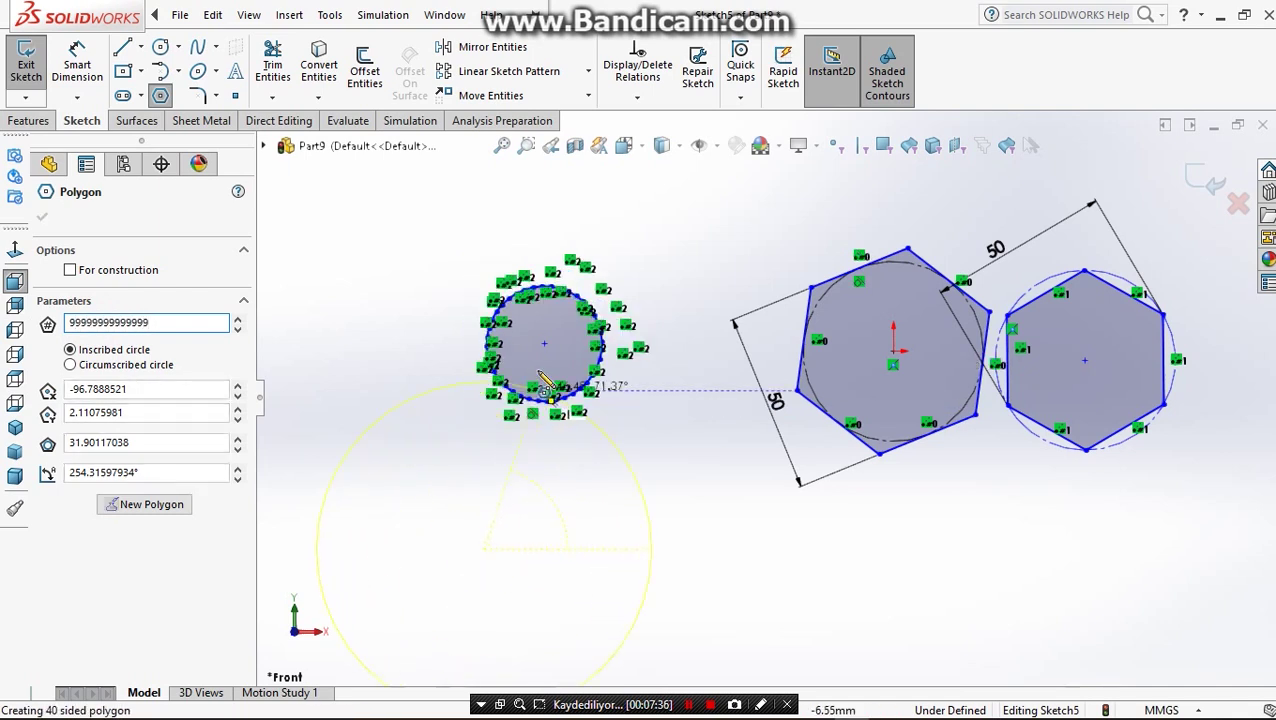
{"action": "scroll", "coordinate": [560, 400], "scroll_direction": "down", "scroll_amount": 3}
{"action": "scroll", "coordinate": [698, 272], "scroll_direction": "down", "scroll_amount": 3}
{"action": "key", "text": "Escape"}
Box-select the 40-sided polygon and delete it
{"action": "scroll", "coordinate": [706, 351], "scroll_direction": "down", "scroll_amount": 2}
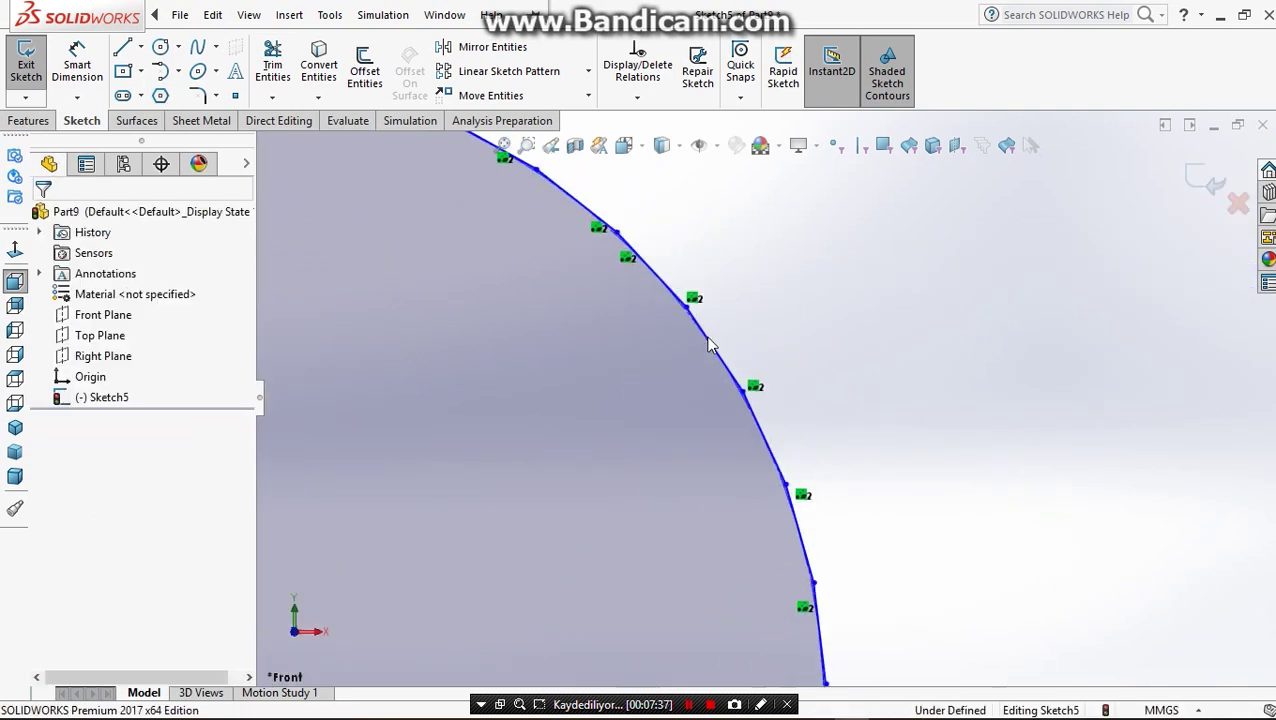
{"action": "scroll", "coordinate": [706, 351], "scroll_direction": "down", "scroll_amount": 1}
{"action": "scroll", "coordinate": [706, 351], "scroll_direction": "down", "scroll_amount": 1}
{"action": "scroll", "coordinate": [706, 348], "scroll_direction": "up", "scroll_amount": 1}
{"action": "scroll", "coordinate": [708, 357], "scroll_direction": "up", "scroll_amount": 2}
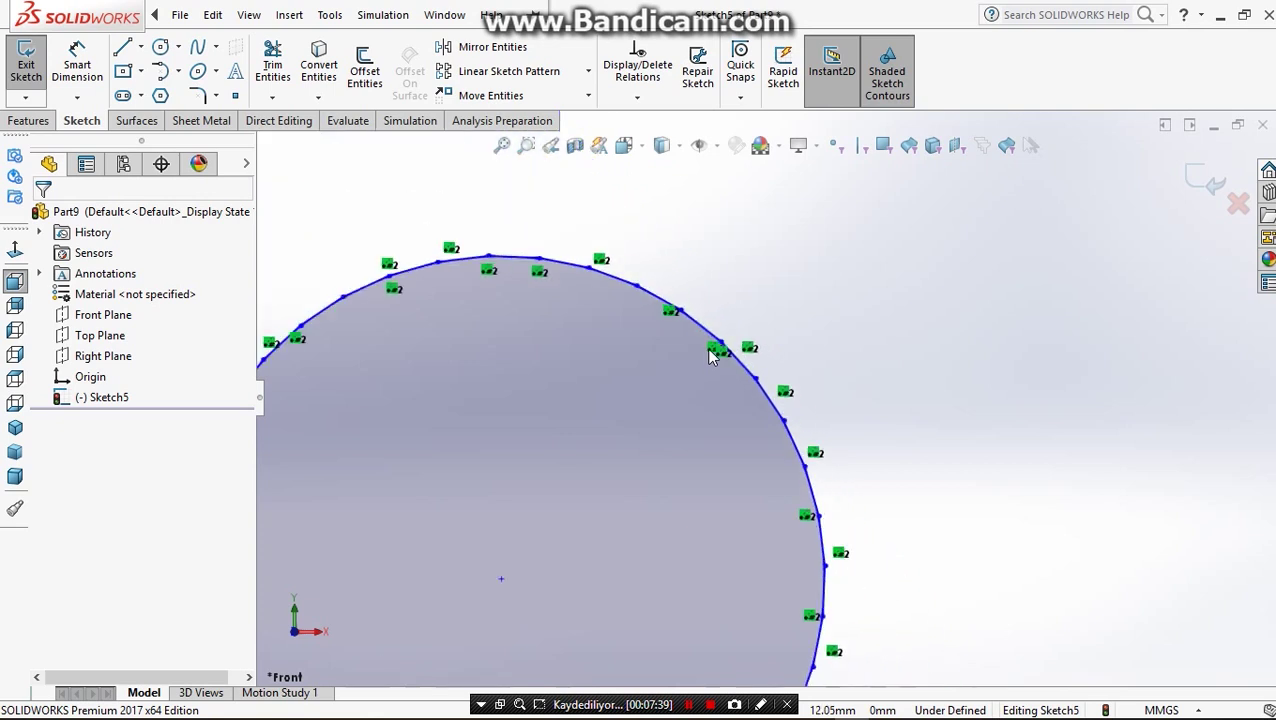
{"action": "scroll", "coordinate": [708, 357], "scroll_direction": "up", "scroll_amount": 3}
{"action": "left_click_drag", "start_coordinate": [802, 236], "coordinate": [400, 680]}
{"action": "scroll", "coordinate": [421, 333], "scroll_direction": "up", "scroll_amount": 3}
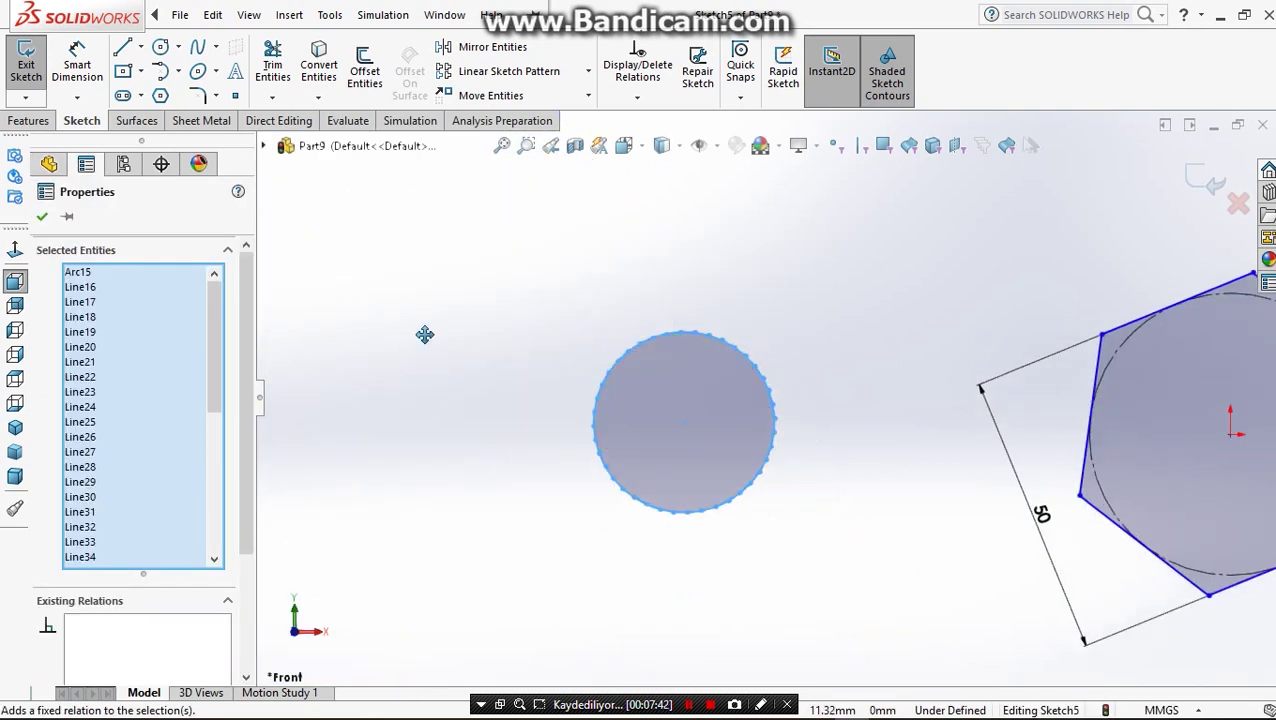
{"action": "key", "text": "Delete"}
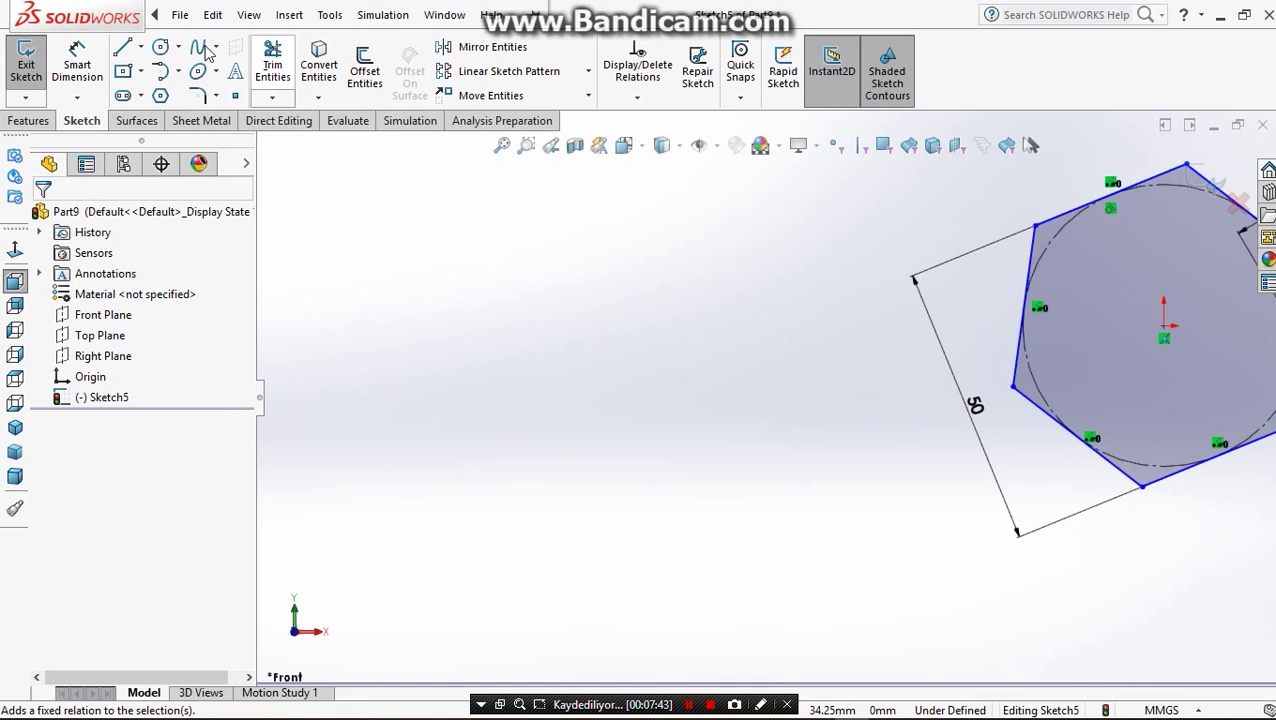
Draw a 3-sided polygon left of the hexagons with a circumscribed construction circle
{"action": "left_click", "coordinate": [160, 96]}
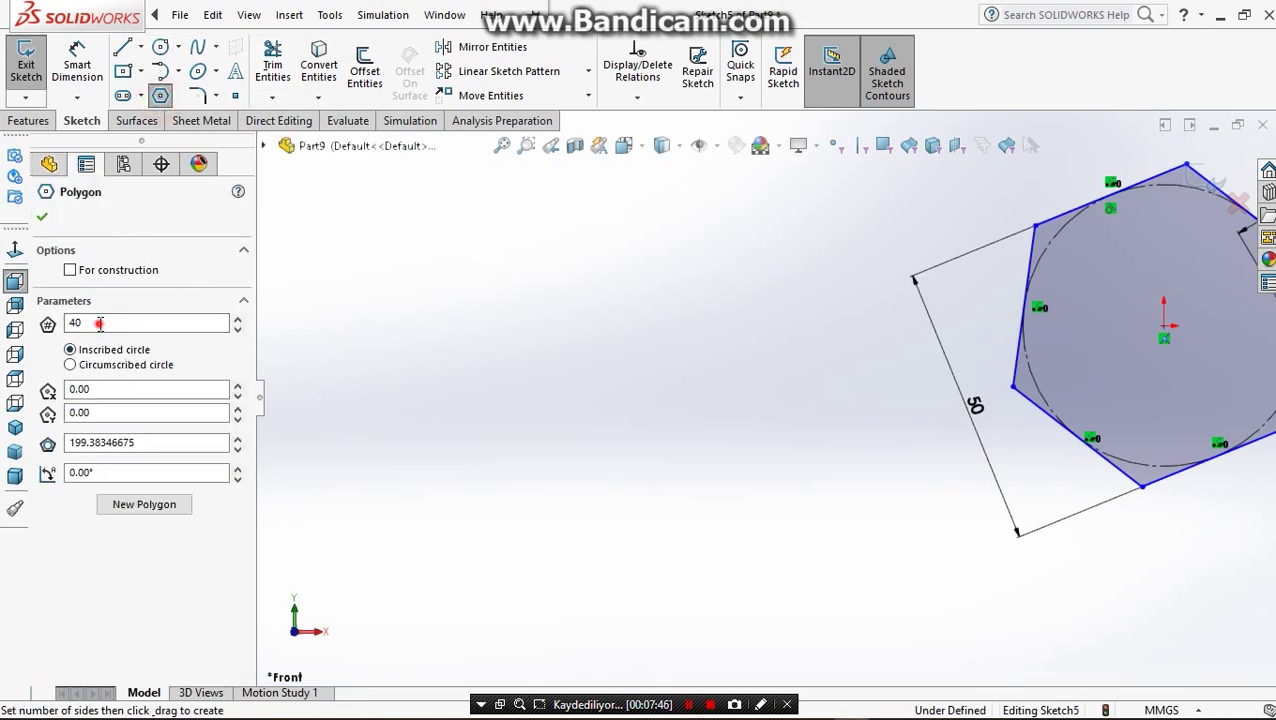
{"action": "double_click", "coordinate": [99, 323]}
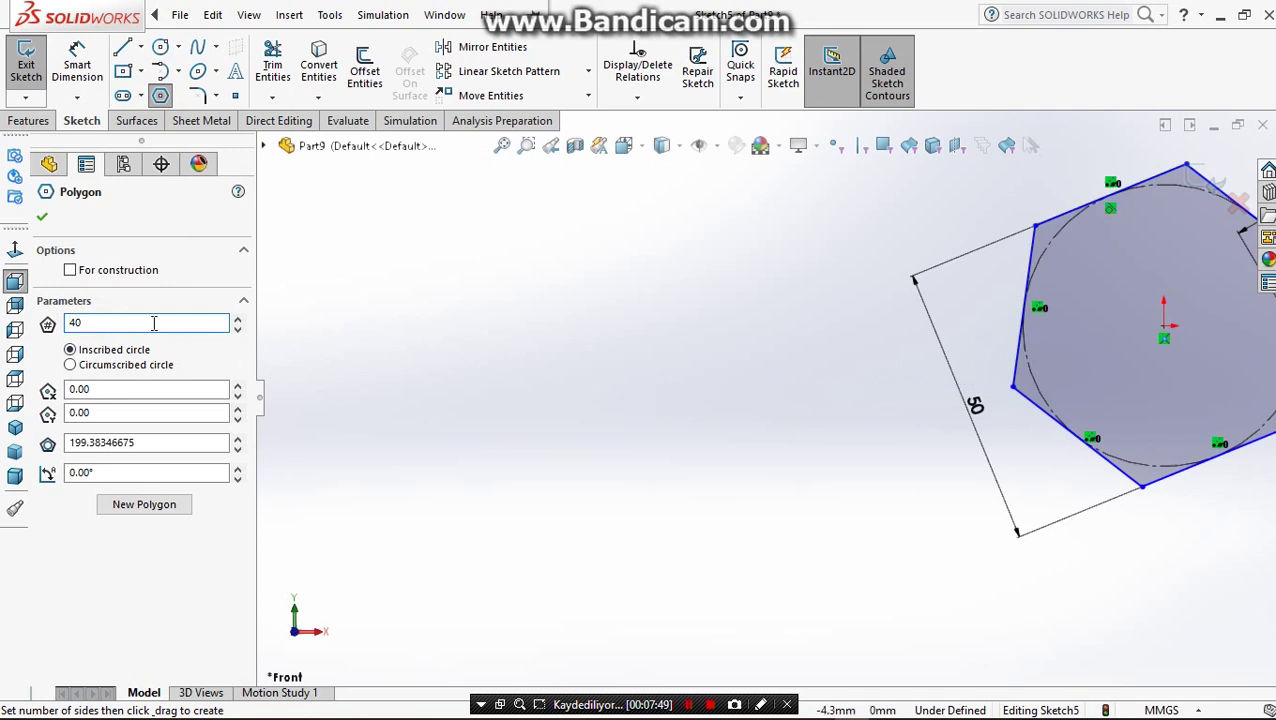
{"action": "left_click_drag", "start_coordinate": [1020, 430], "coordinate": [960, 405]}
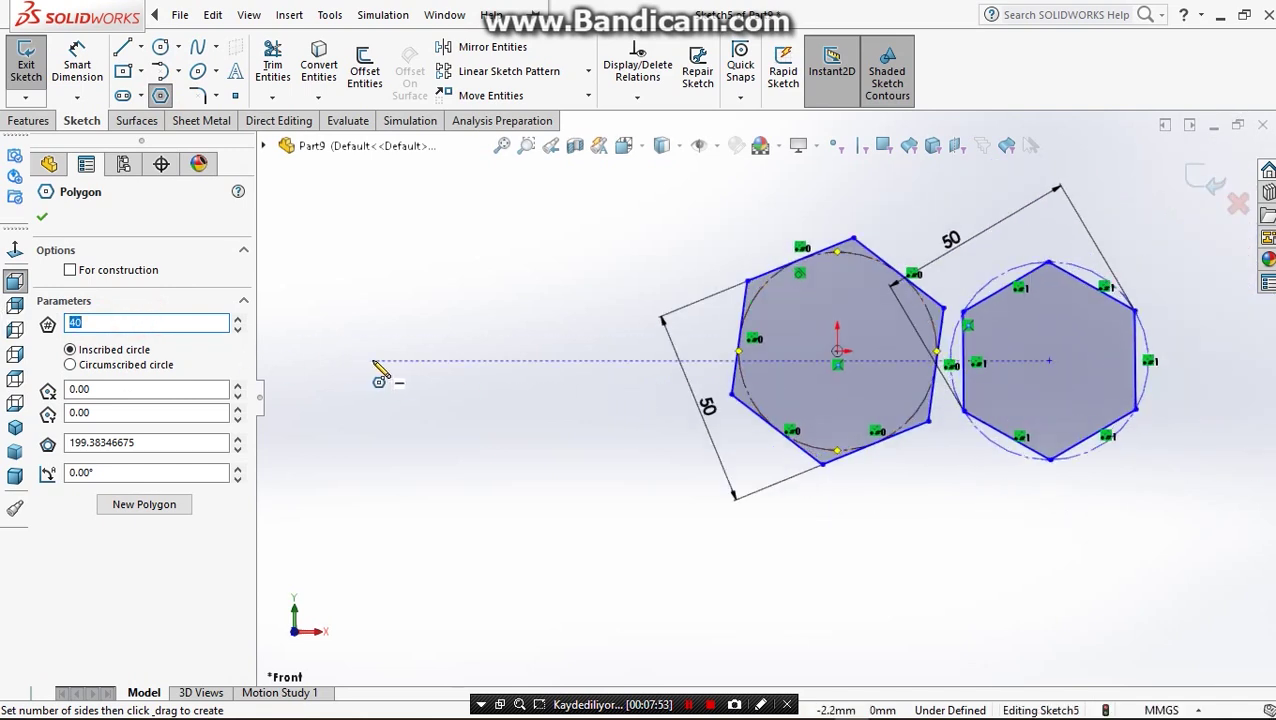
{"action": "type", "text": "3"}
{"action": "left_click_drag", "start_coordinate": [468, 393], "coordinate": [414, 464]}
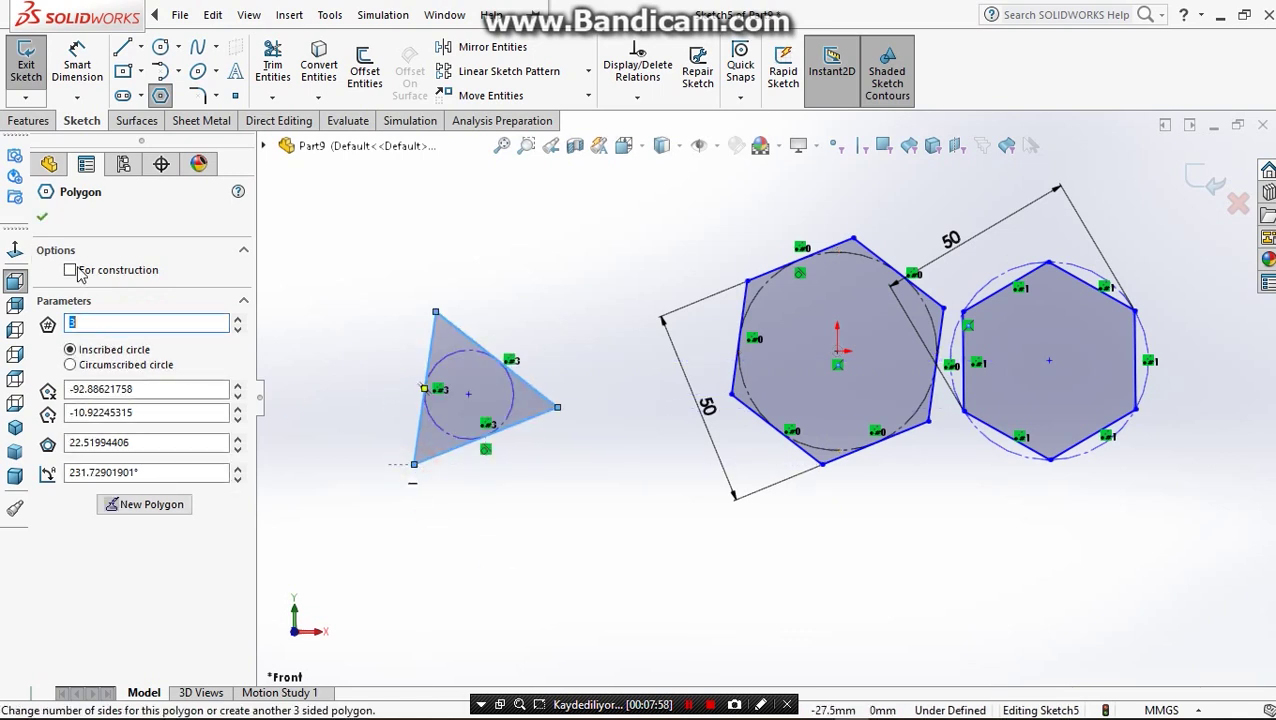
{"action": "left_click", "coordinate": [120, 366]}
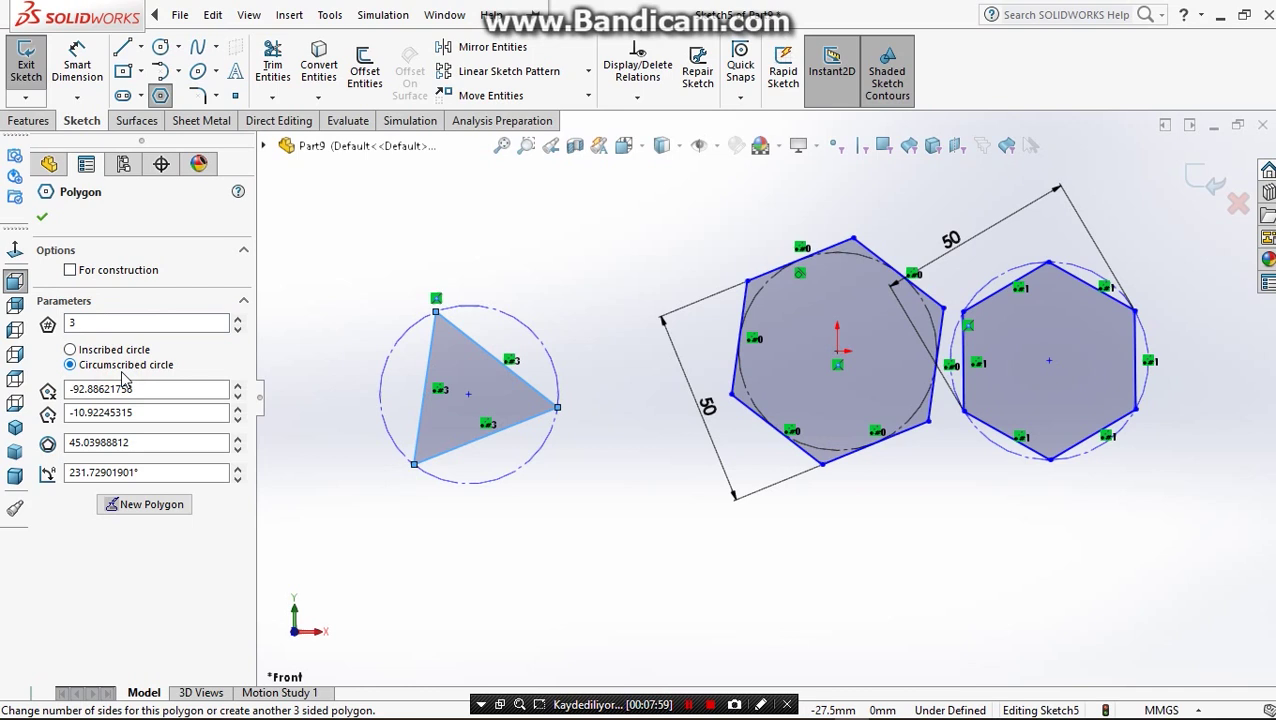
{"action": "middle_click_drag", "start_coordinate": [903, 417], "coordinate": [867, 419], "text": "ctrl"}
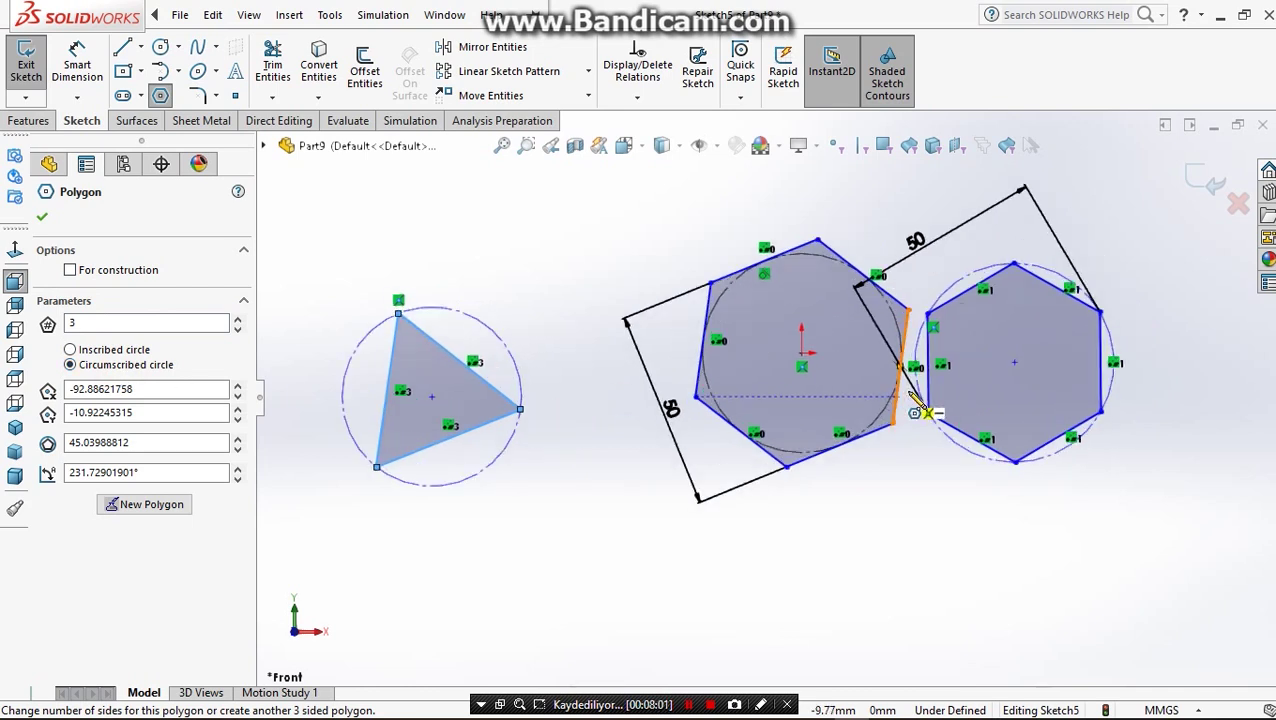
Exit the Polygon tool and box-select every shape in the sketch
{"action": "left_click", "coordinate": [166, 505]}
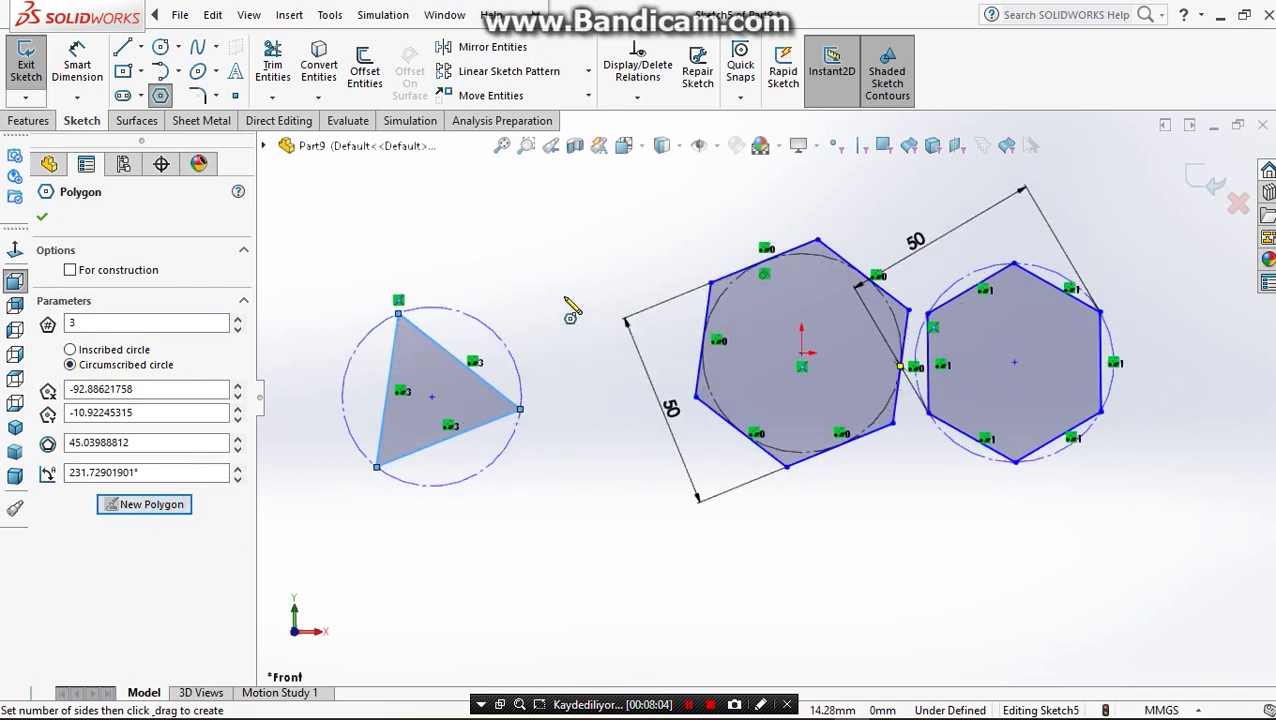
{"action": "key", "text": "Escape"}
{"action": "scroll", "coordinate": [635, 510], "scroll_direction": "up", "scroll_amount": 3}
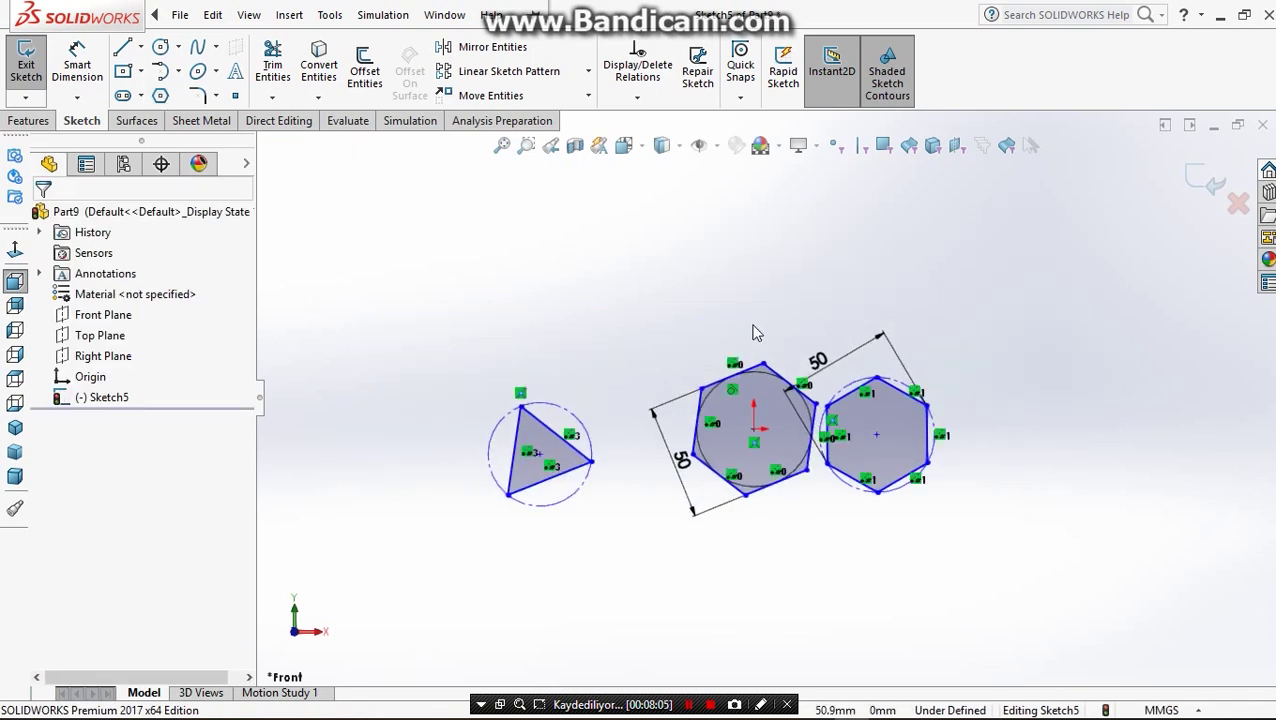
{"action": "left_click_drag", "start_coordinate": [990, 280], "coordinate": [410, 530]}
Delete all the selected shapes and switch to the Straight Slot tool
{"action": "key", "text": "Delete"}
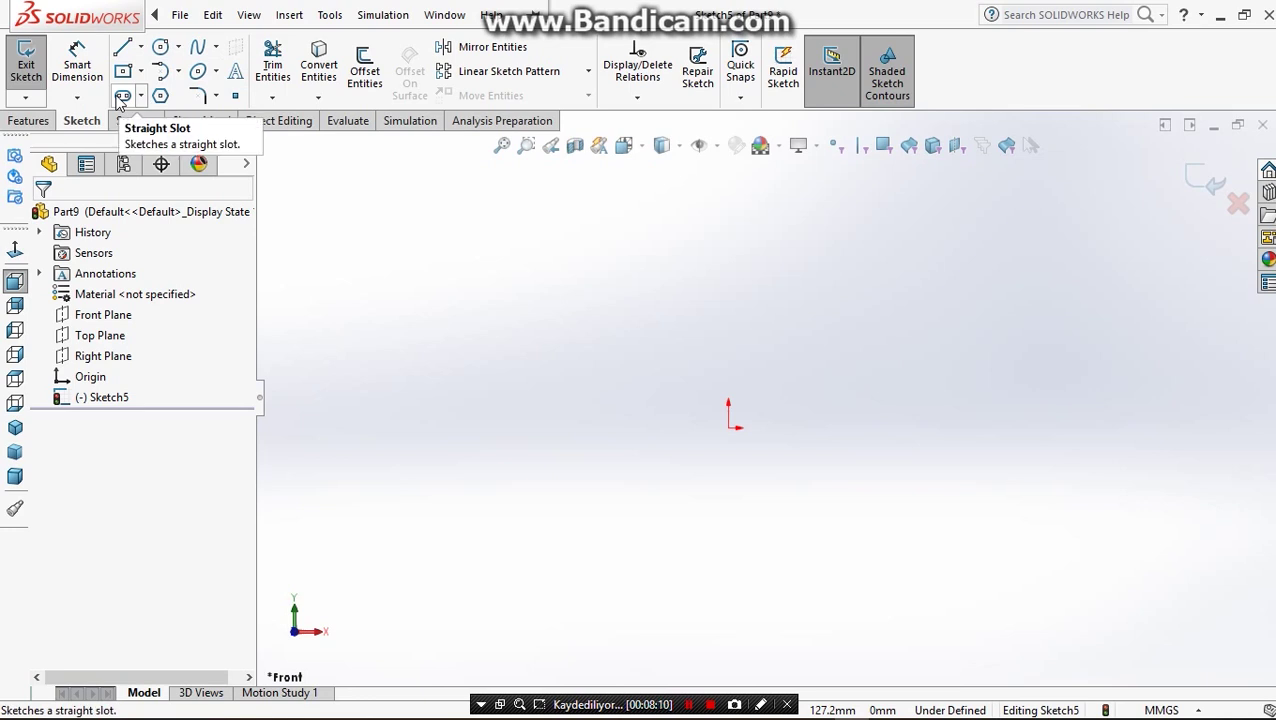
{"action": "left_click", "coordinate": [160, 97]}
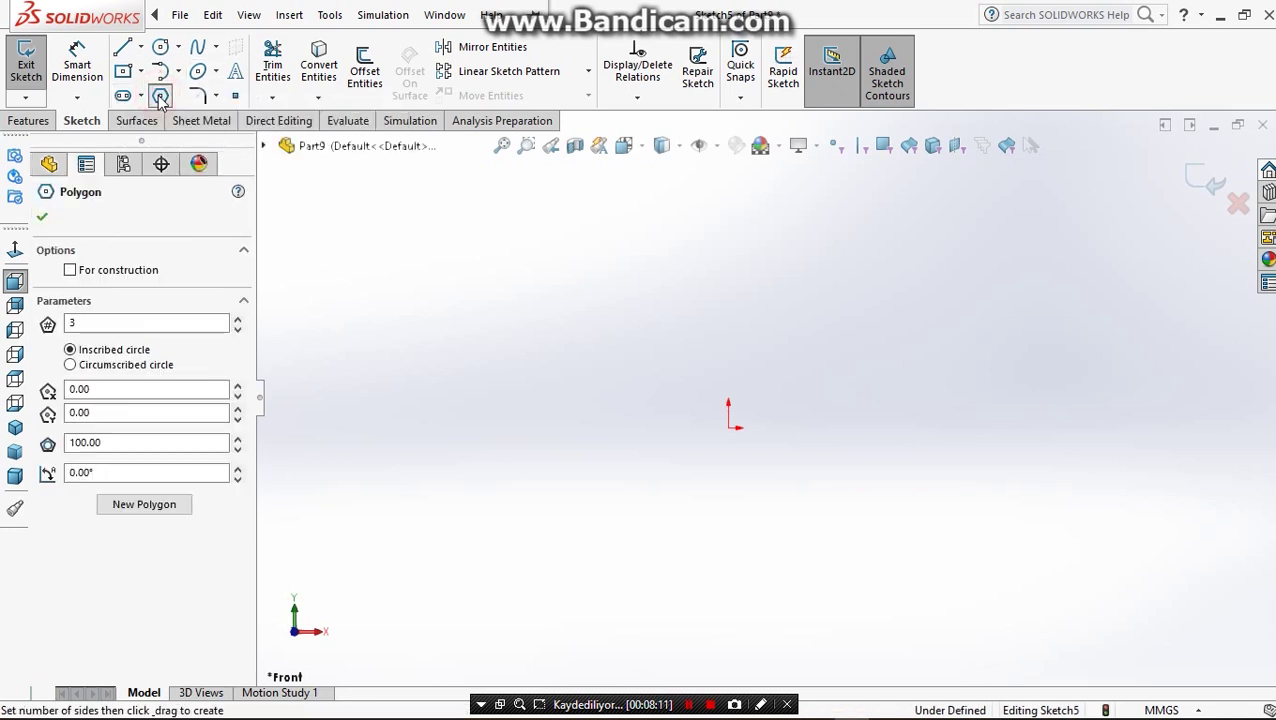
{"action": "left_click", "coordinate": [160, 97]}
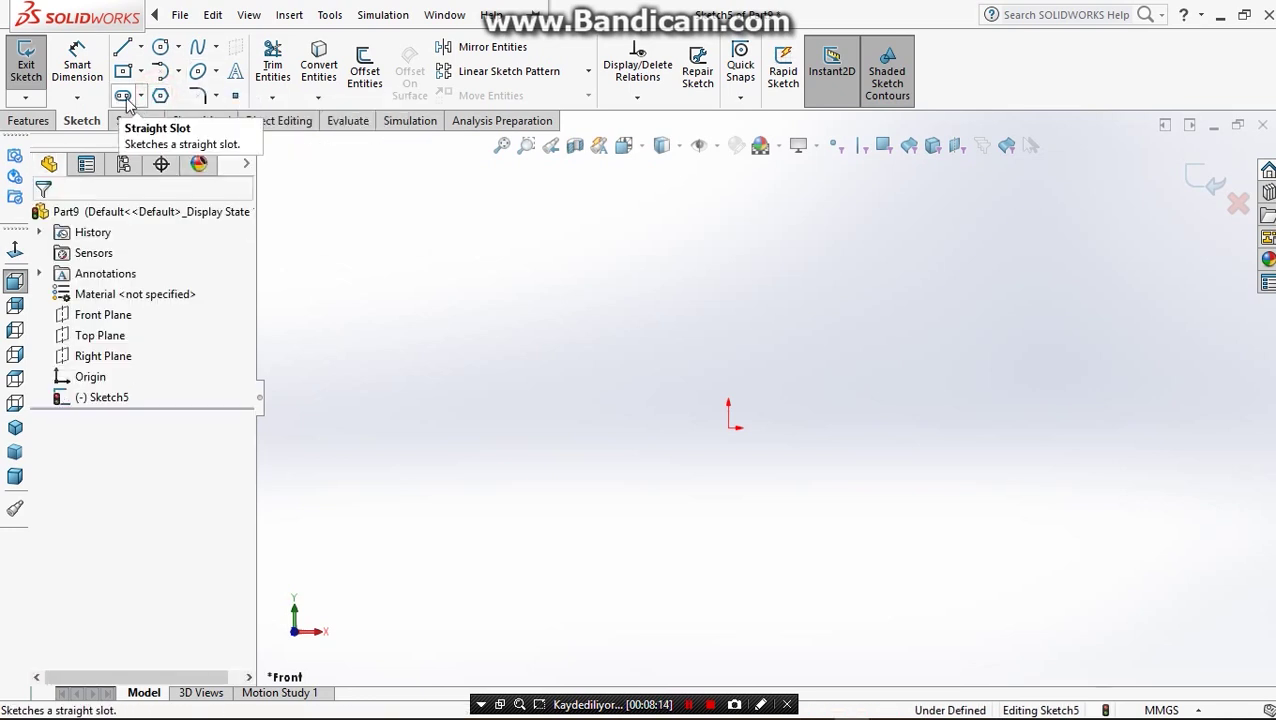
{"action": "left_click", "coordinate": [123, 96]}
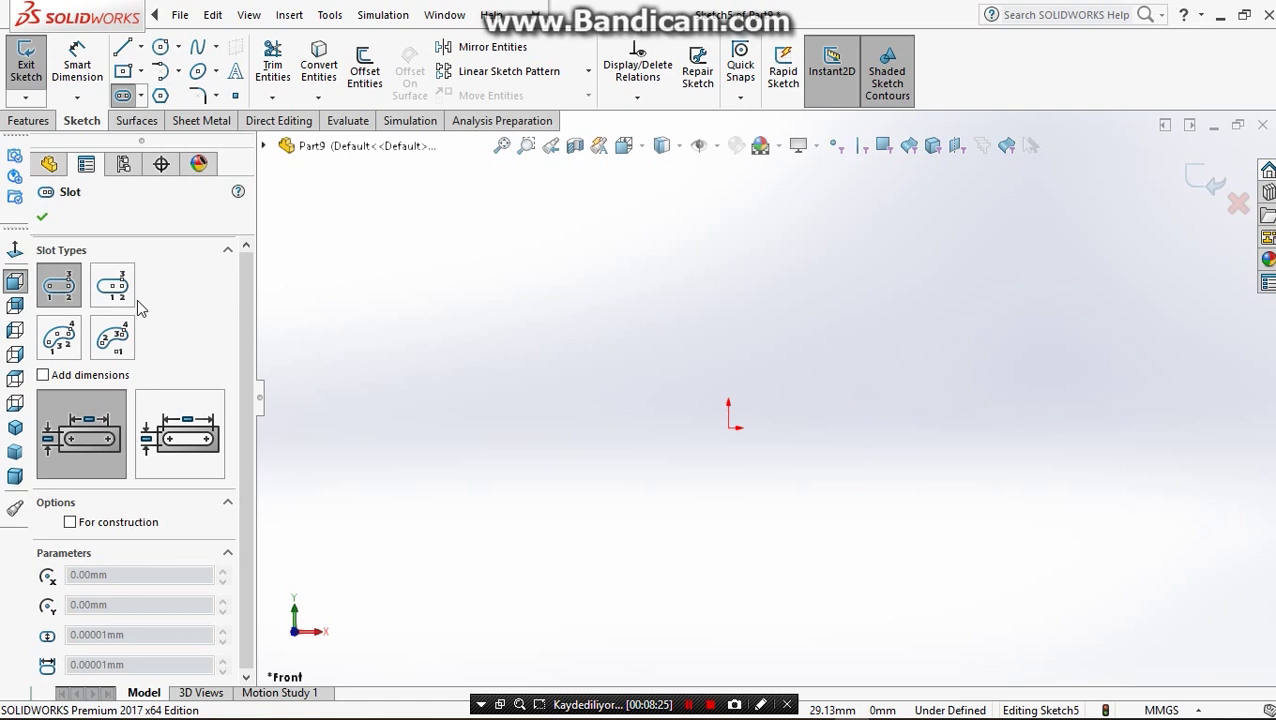
Draw four straight slots: vertical from the origin, tilted on the left, and two on the right
{"action": "left_click", "coordinate": [728, 428]}
{"action": "left_click", "coordinate": [728, 201]}
{"action": "left_click", "coordinate": [772, 224]}
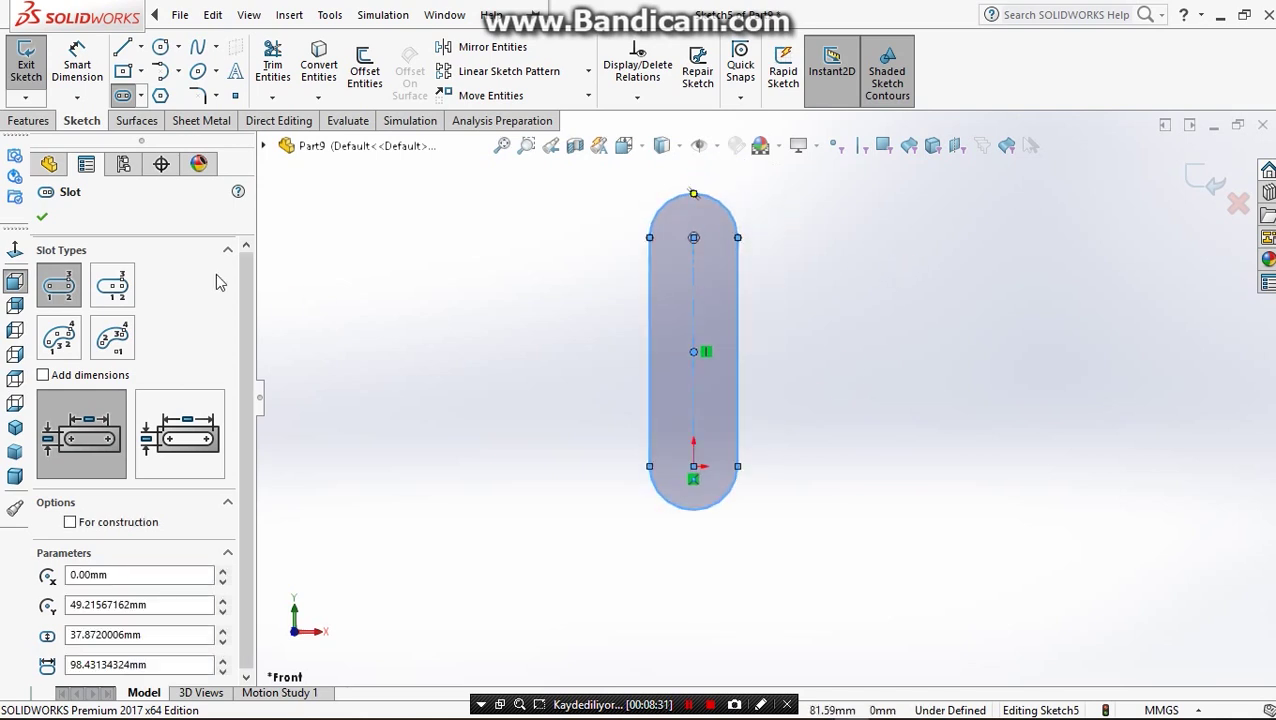
{"action": "left_click", "coordinate": [420, 425]}
{"action": "left_click", "coordinate": [482, 243]}
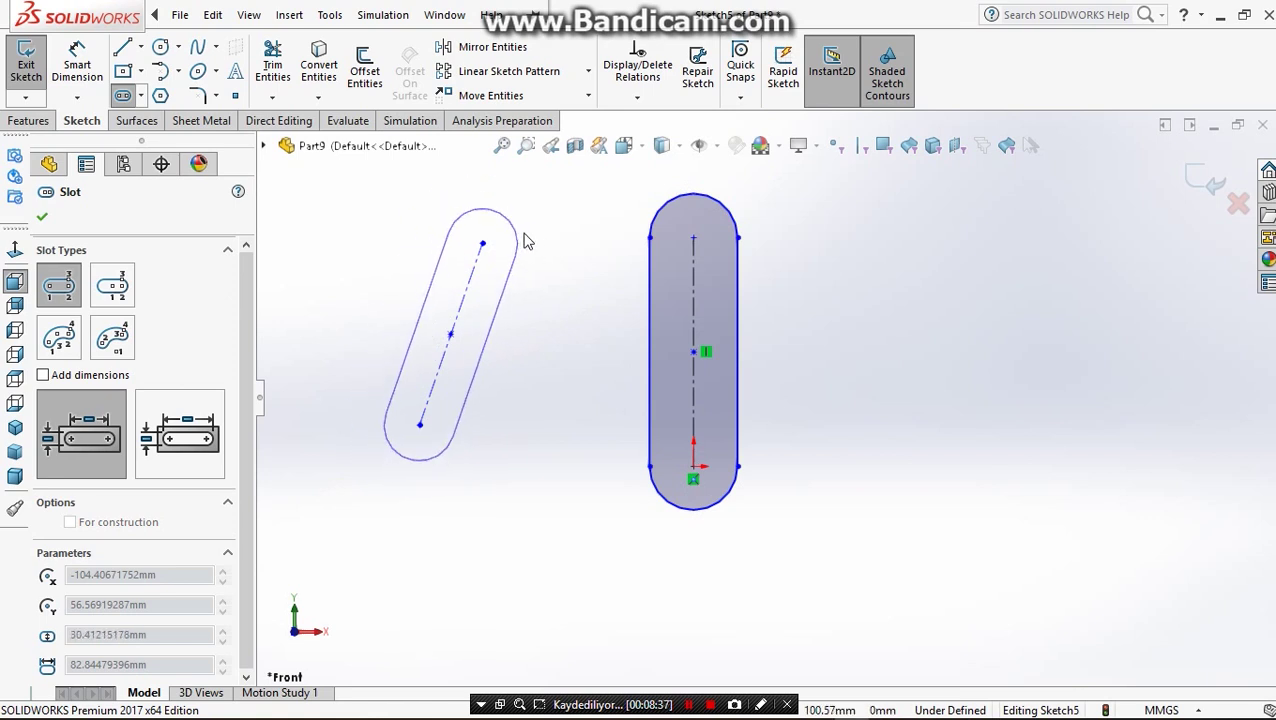
{"action": "left_click", "coordinate": [538, 240]}
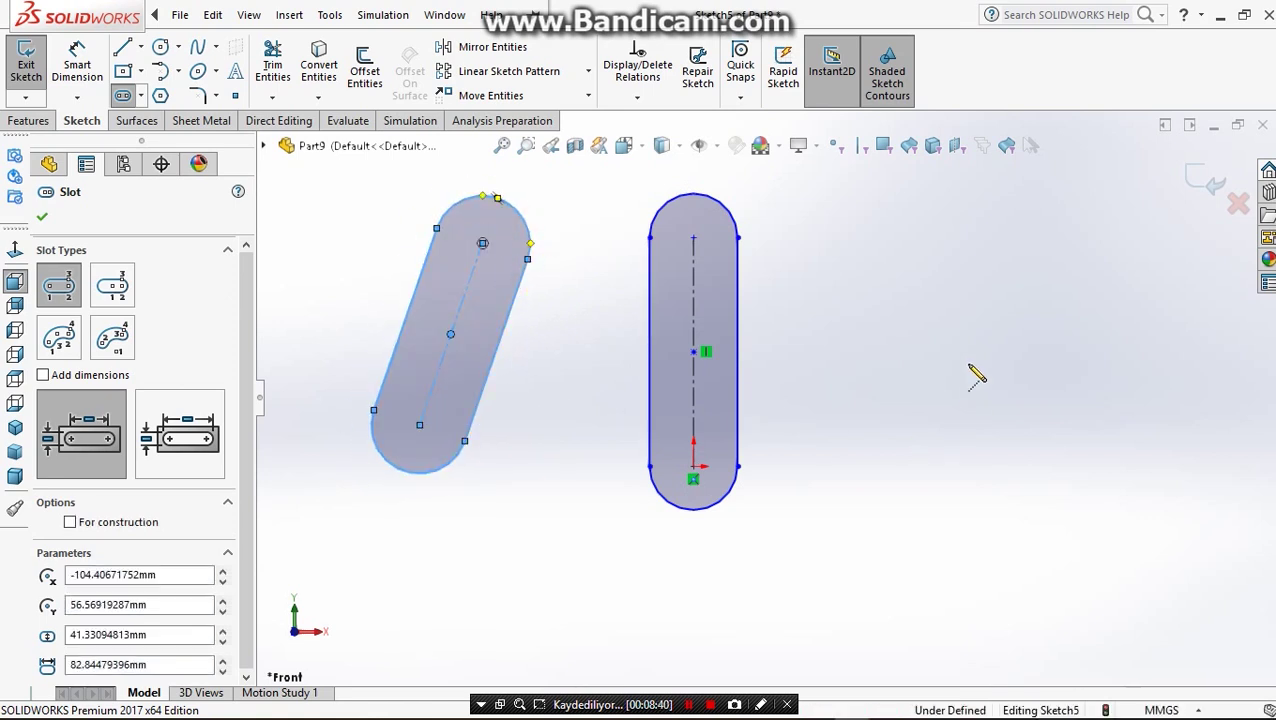
{"action": "left_click", "coordinate": [846, 292]}
{"action": "left_click", "coordinate": [1110, 260]}
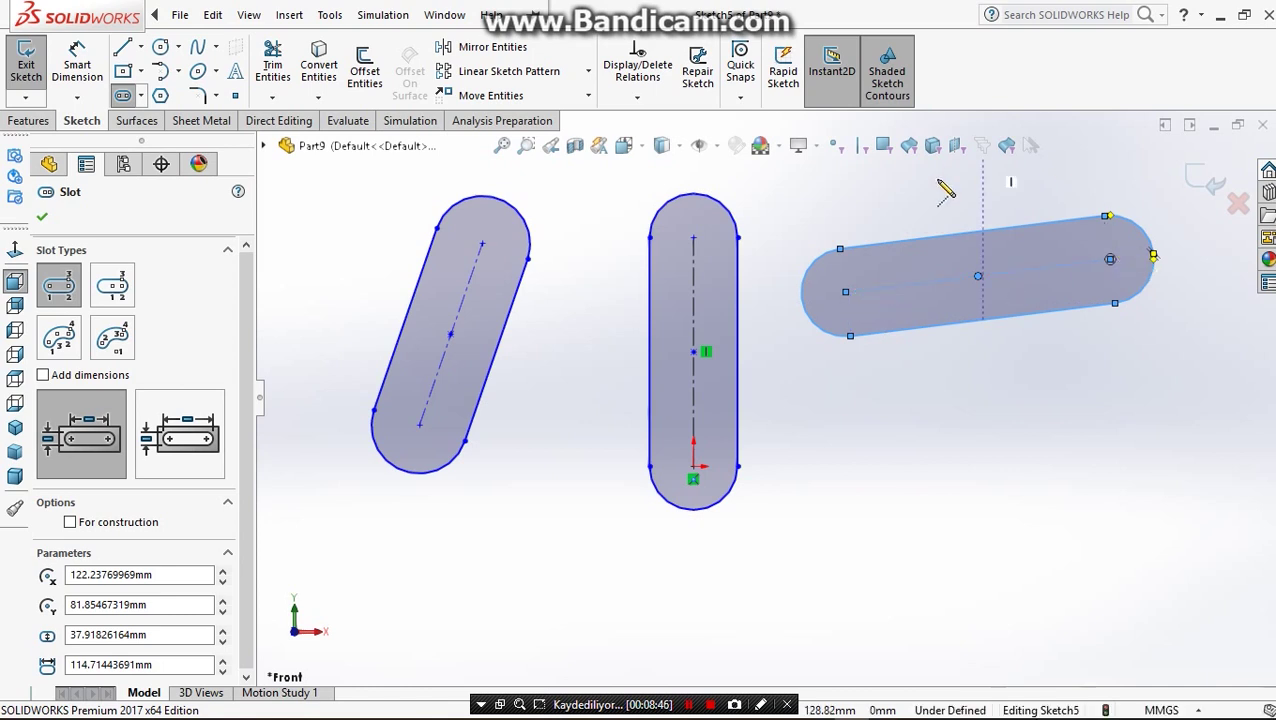
{"action": "left_click", "coordinate": [846, 411]}
{"action": "left_click", "coordinate": [1037, 465]}
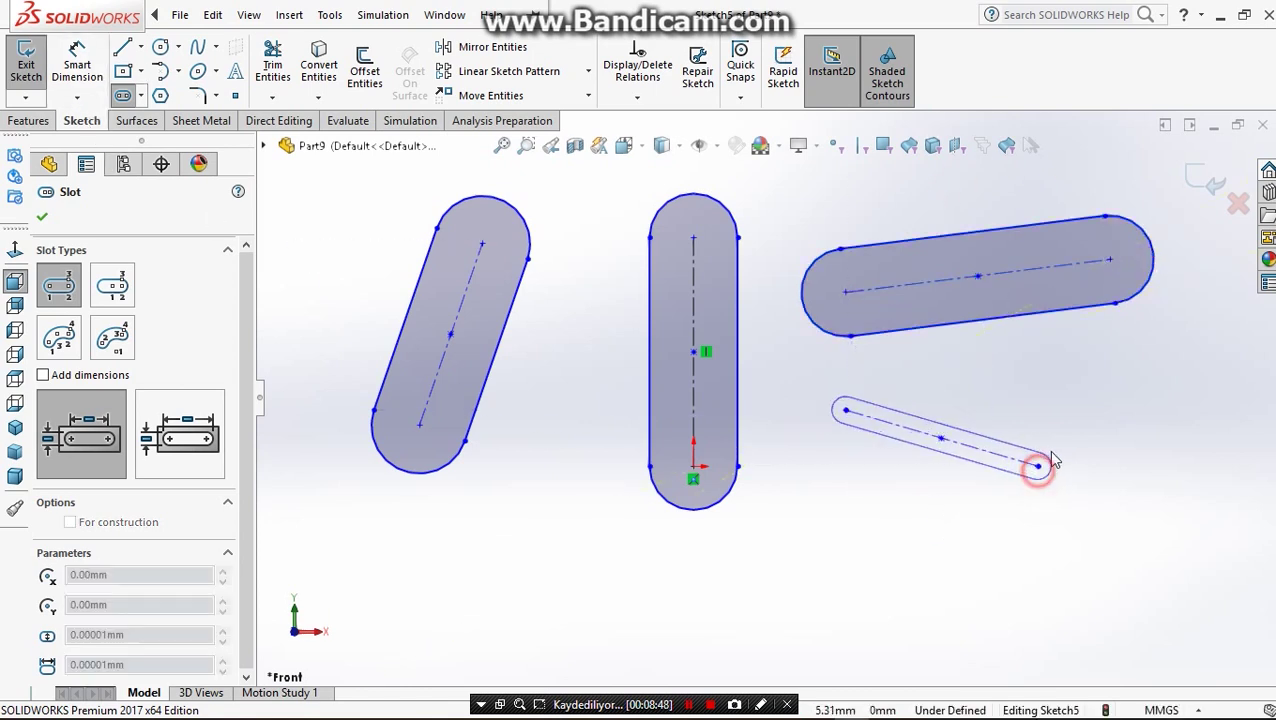
{"action": "left_click", "coordinate": [1054, 441]}
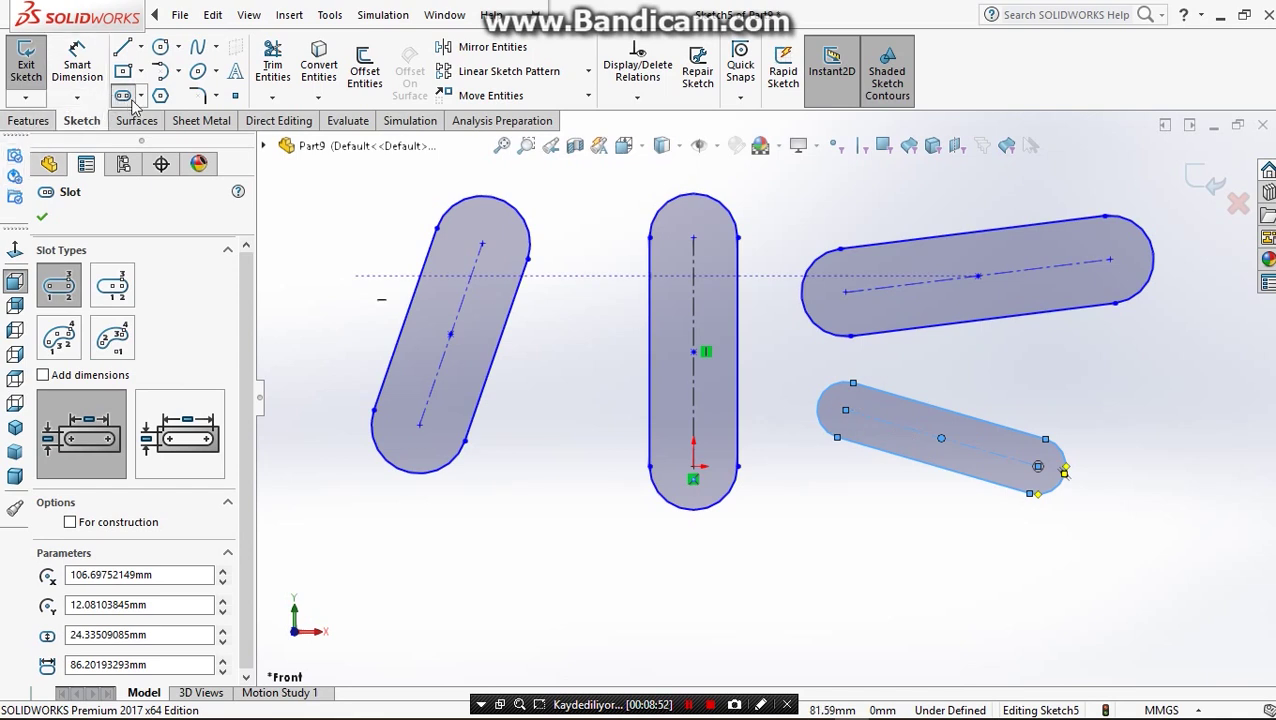
Draw a horizontal centerpoint straight slot above the other slots
{"action": "left_click", "coordinate": [117, 289]}
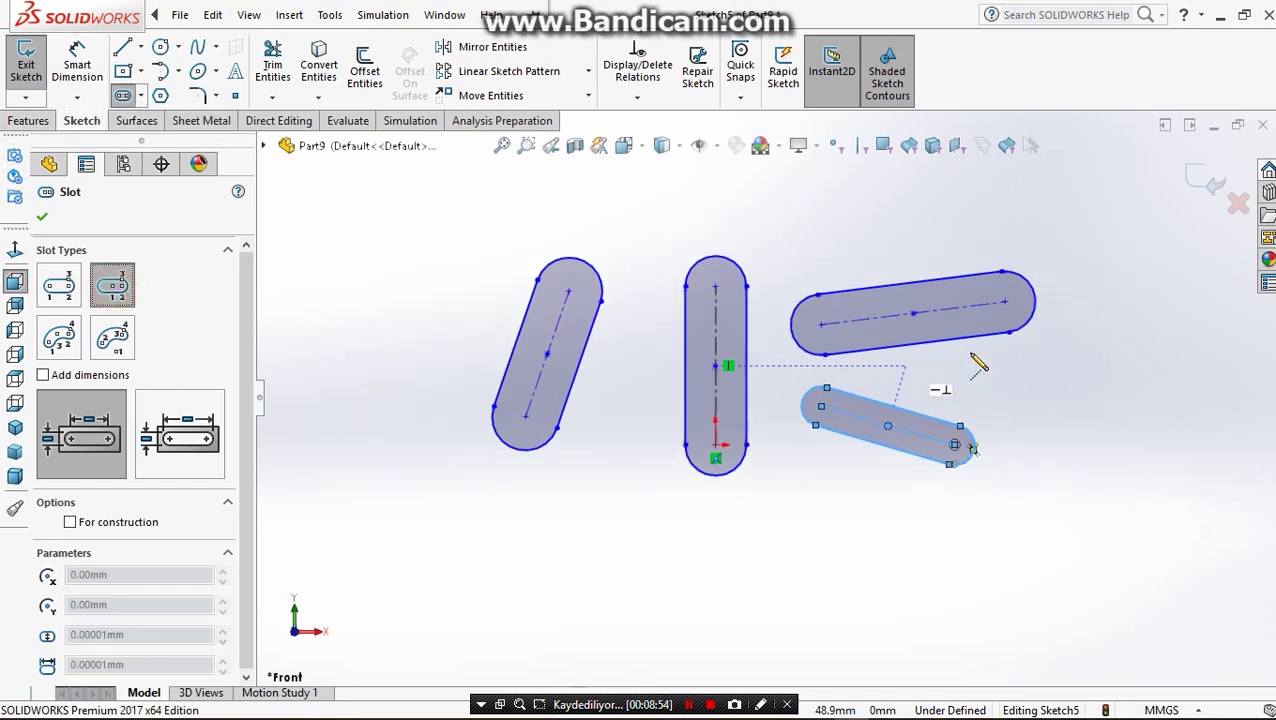
{"action": "scroll", "coordinate": [968, 365], "scroll_direction": "up", "scroll_amount": 2}
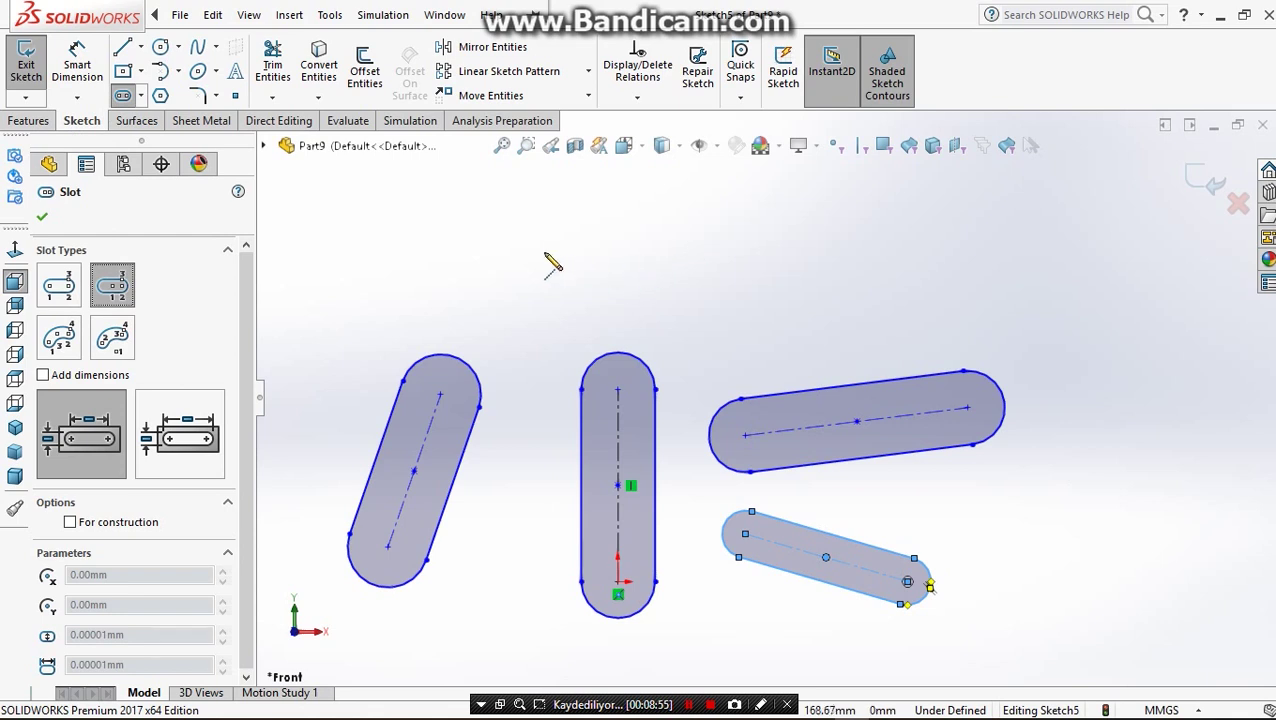
{"action": "left_click", "coordinate": [555, 246]}
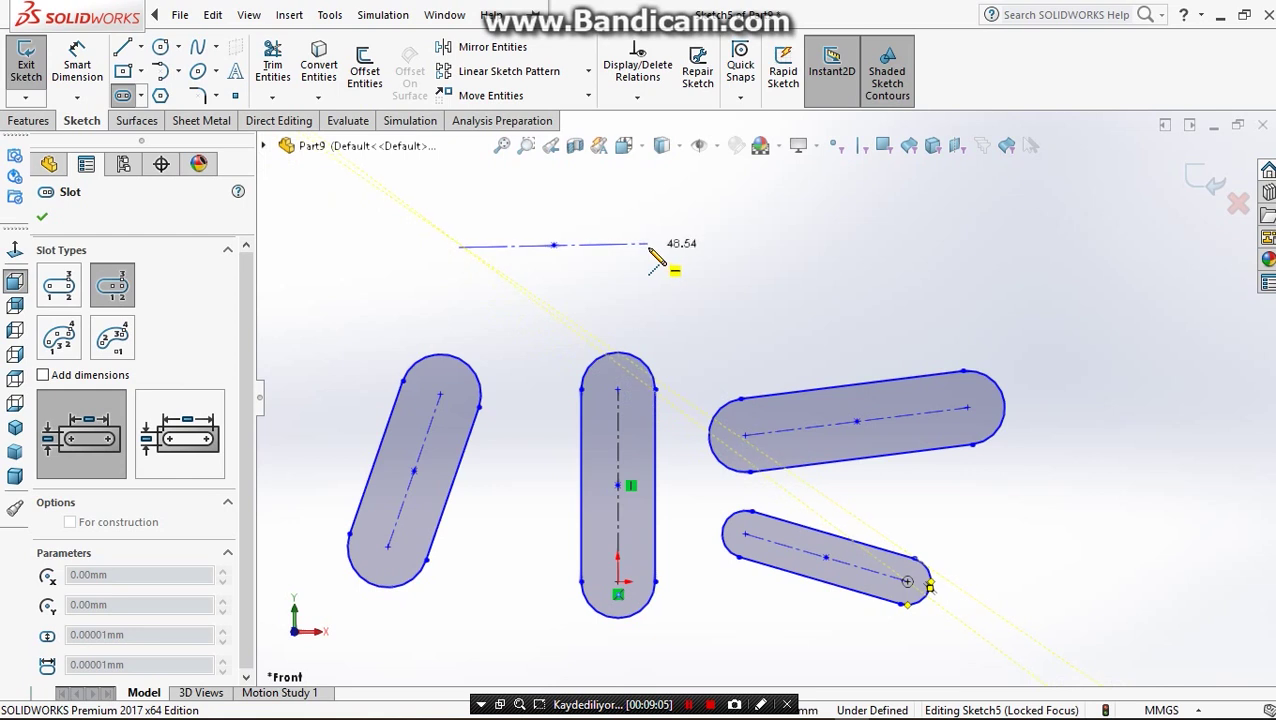
{"action": "left_click", "coordinate": [690, 244]}
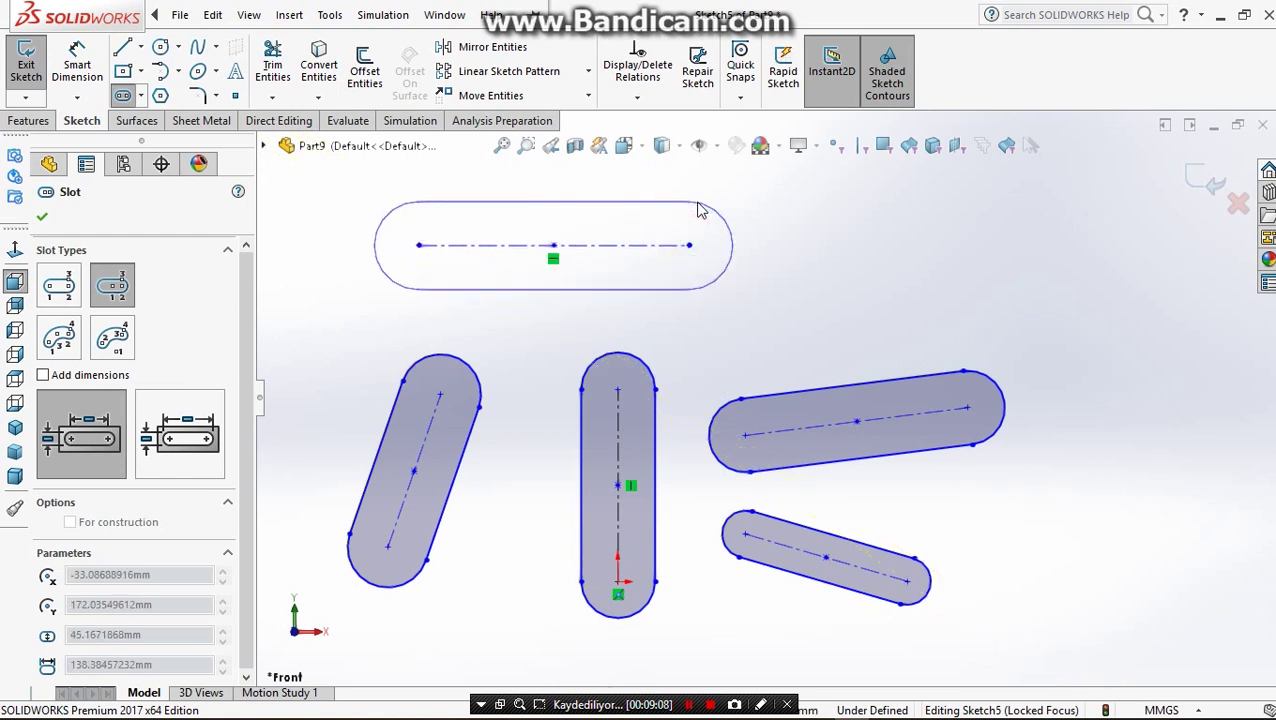
{"action": "left_click", "coordinate": [835, 292]}
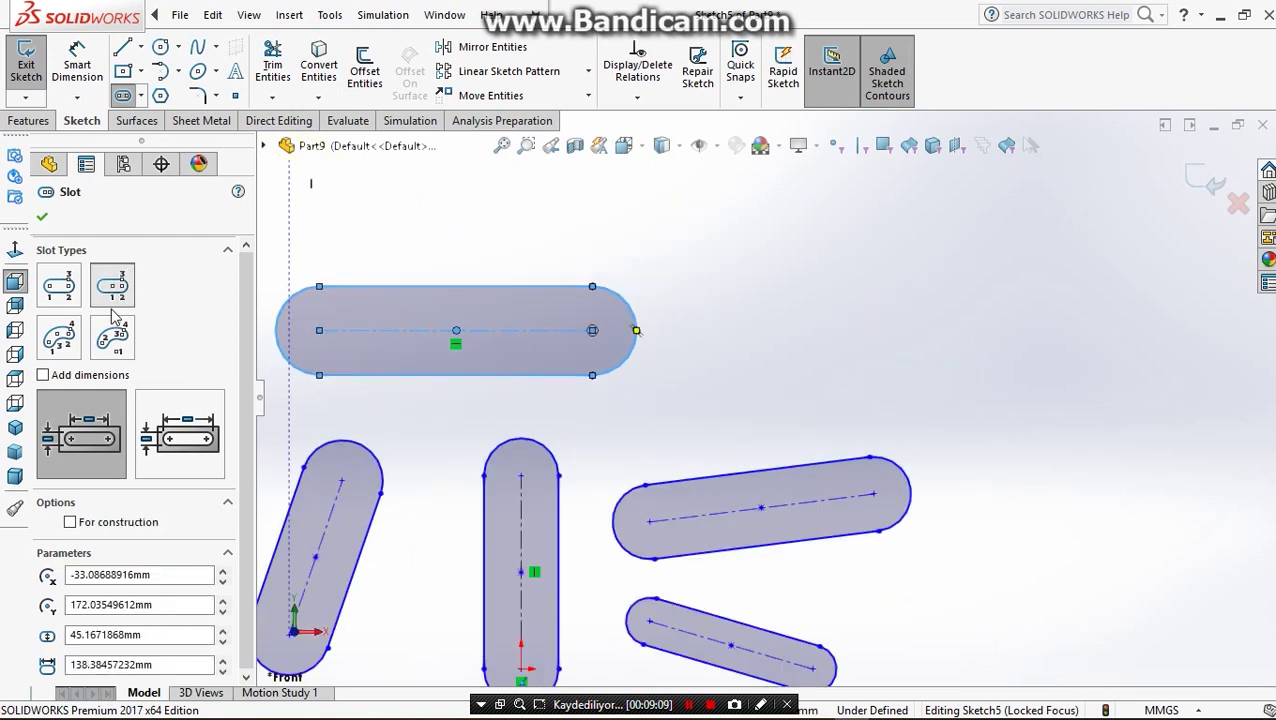
Draw a 3 Point Arc Slot from its start, end, arc and width points
{"action": "left_click", "coordinate": [60, 340]}
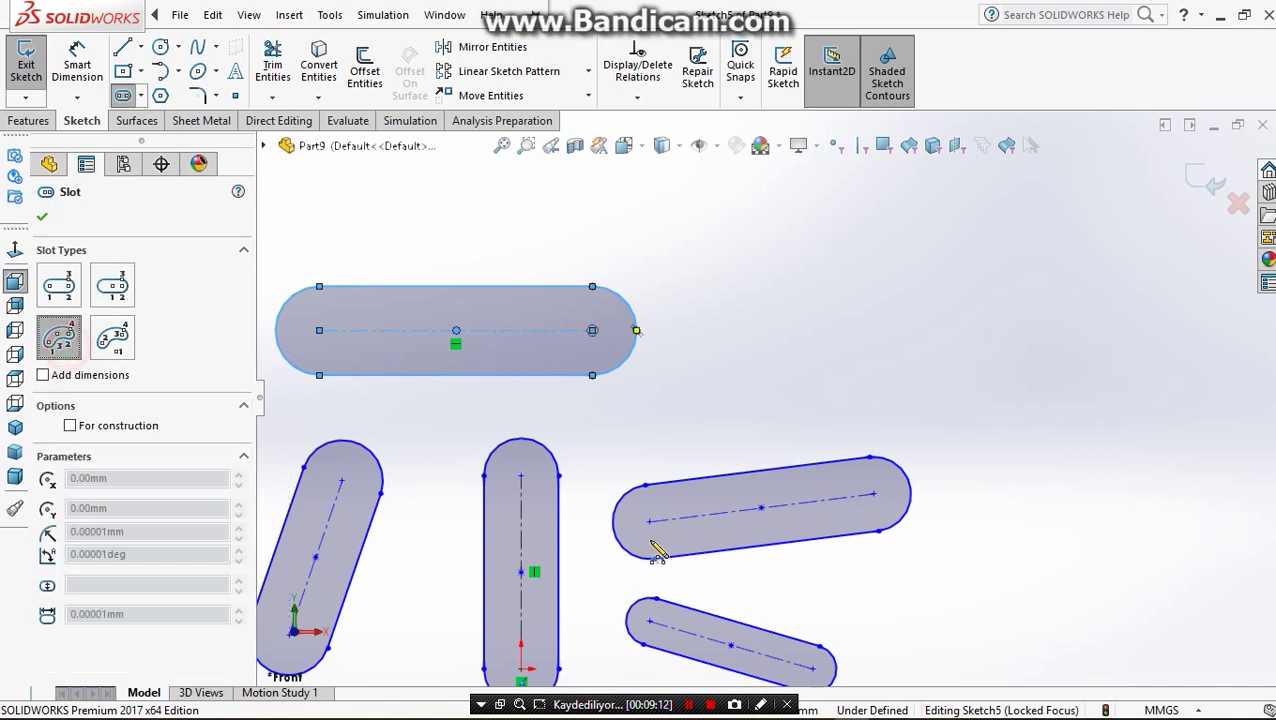
{"action": "scroll", "coordinate": [655, 545], "scroll_direction": "up", "scroll_amount": 2}
{"action": "scroll", "coordinate": [880, 310], "scroll_direction": "down", "scroll_amount": 1}
{"action": "left_click", "coordinate": [748, 386]}
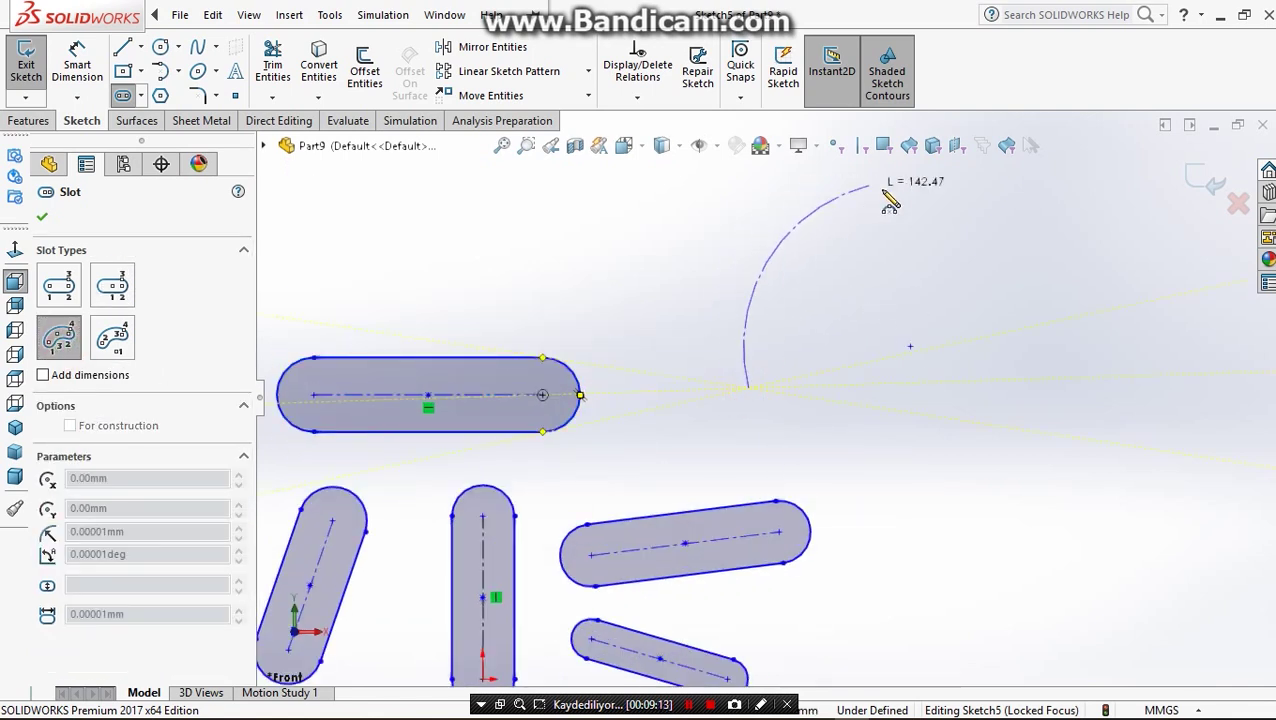
{"action": "left_click", "coordinate": [976, 228]}
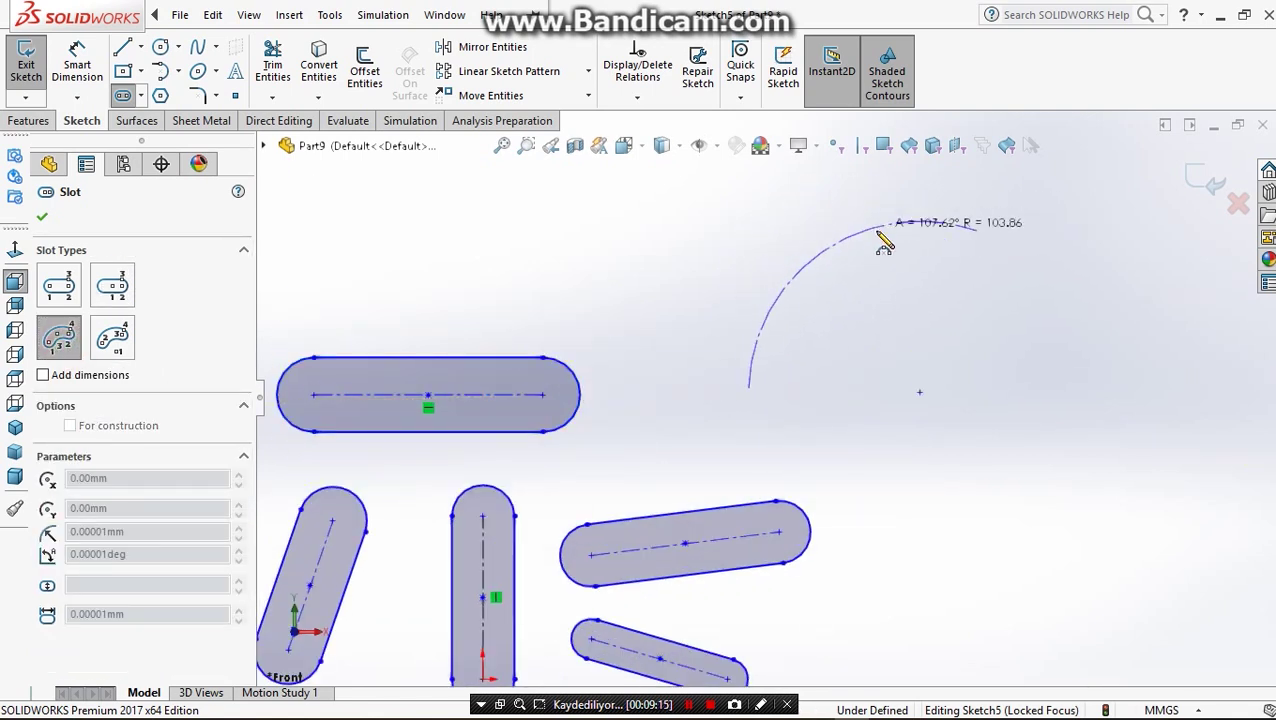
{"action": "left_click", "coordinate": [806, 228]}
{"action": "left_click", "coordinate": [789, 274]}
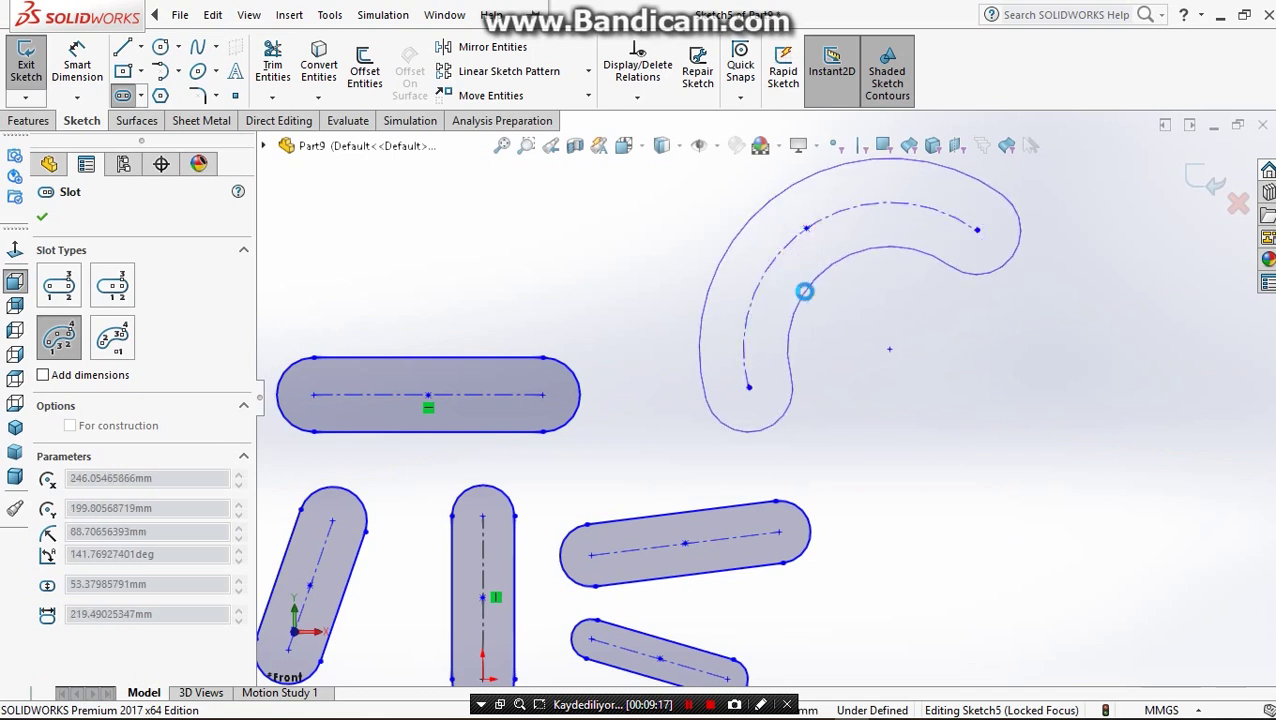
{"action": "left_click", "coordinate": [797, 276]}
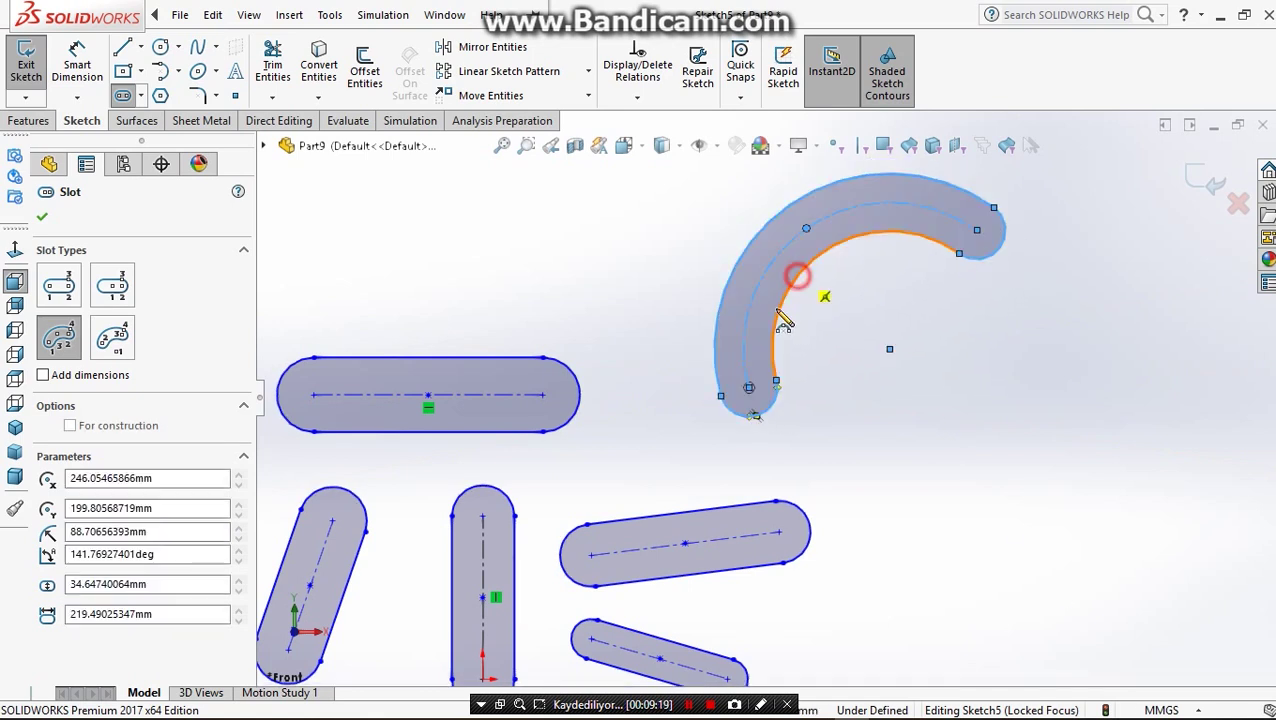
Draw a Centerpoint Arc Slot by placing its centre, sweep end and width
{"action": "left_click", "coordinate": [112, 338]}
{"action": "left_click", "coordinate": [663, 386]}
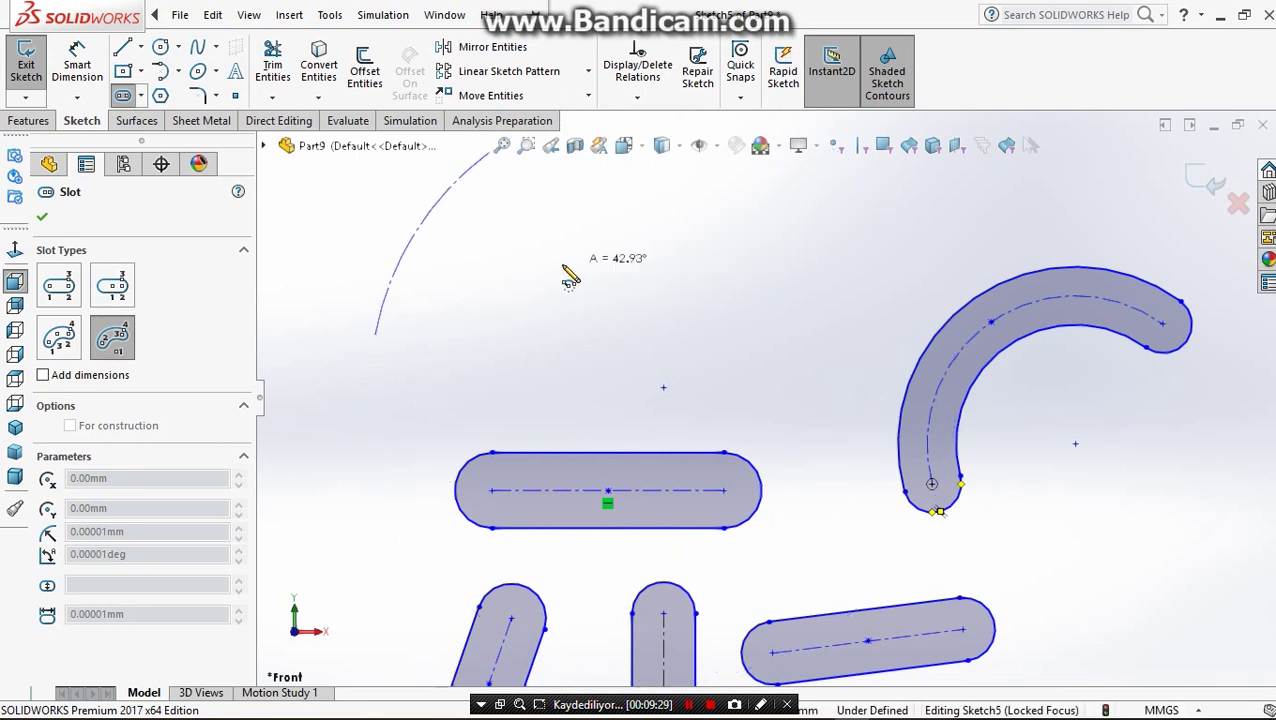
{"action": "left_click", "coordinate": [515, 272]}
{"action": "left_click", "coordinate": [420, 286]}
{"action": "left_click", "coordinate": [418, 287]}
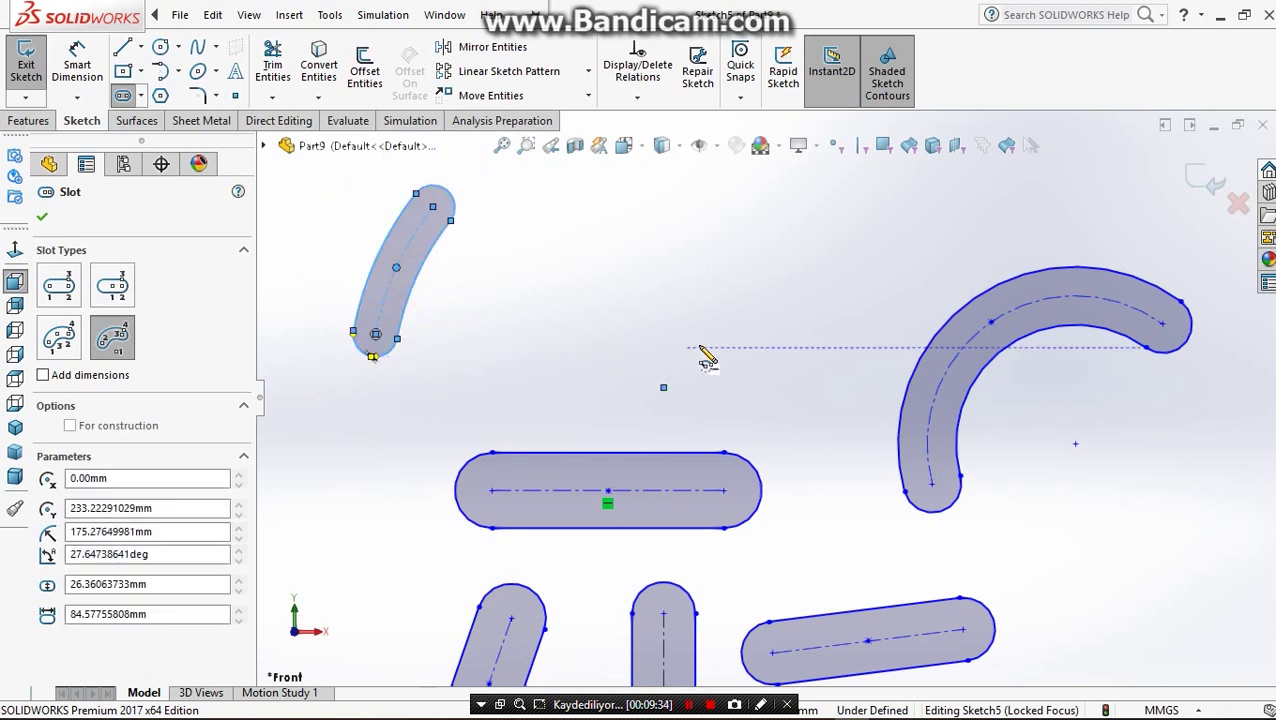
Confirm the slots and box-select all of them in the sketch
{"action": "scroll", "coordinate": [760, 360], "scroll_direction": "up", "scroll_amount": 3}
{"action": "left_click", "coordinate": [42, 216]}
{"action": "scroll", "coordinate": [762, 400], "scroll_direction": "up", "scroll_amount": 2}
{"action": "left_click_drag", "start_coordinate": [990, 242], "coordinate": [455, 684]}
Delete the slots and draw a large circle centred on the origin
{"action": "key", "text": "Delete"}
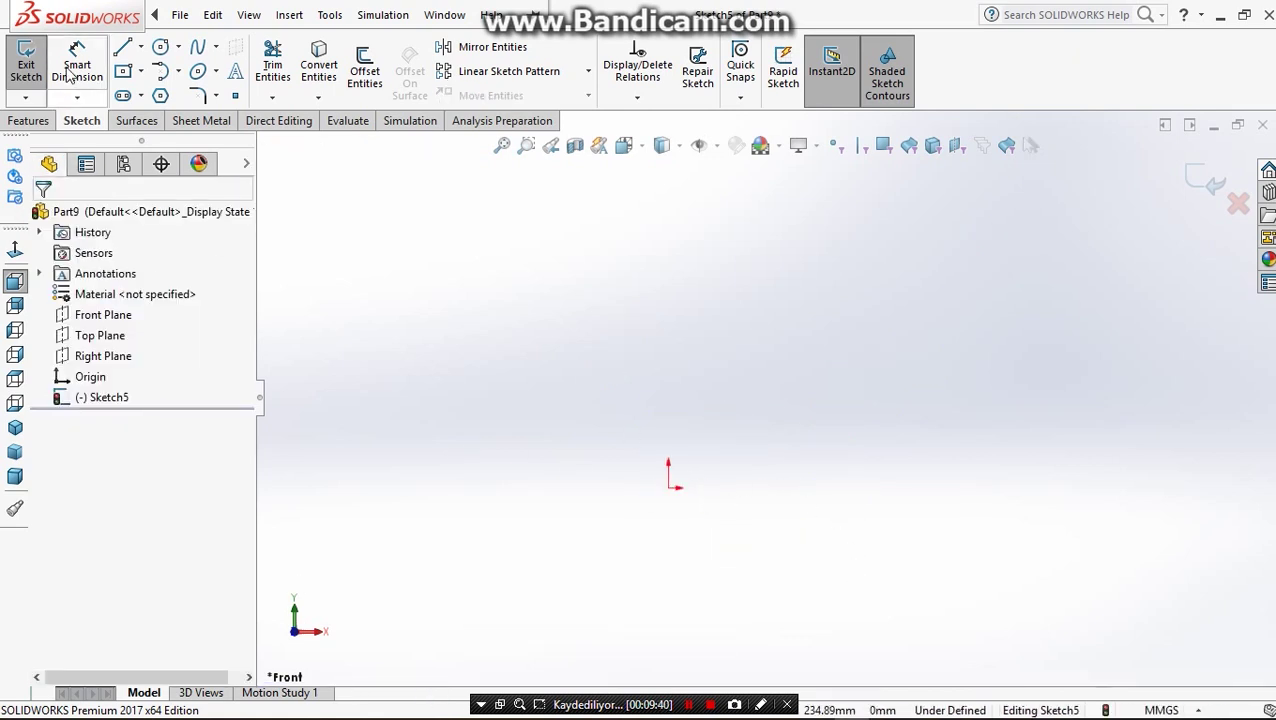
{"action": "left_click", "coordinate": [160, 47]}
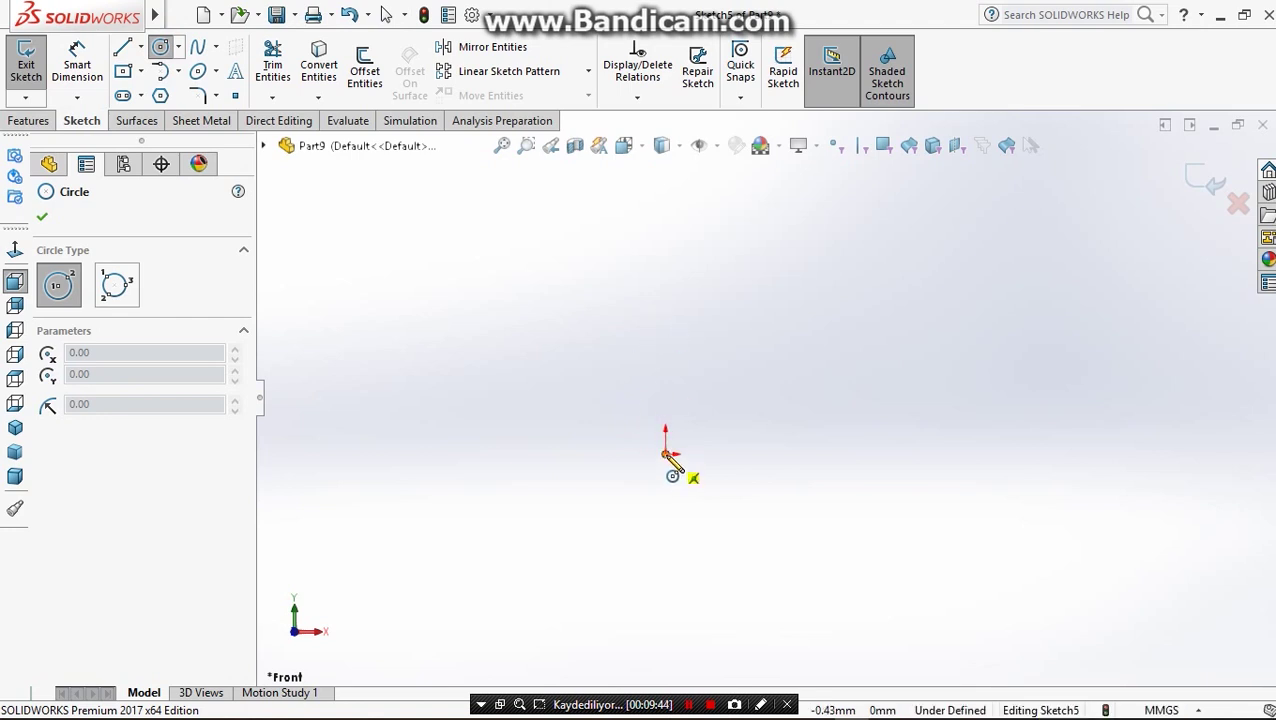
{"action": "left_click", "coordinate": [665, 453]}
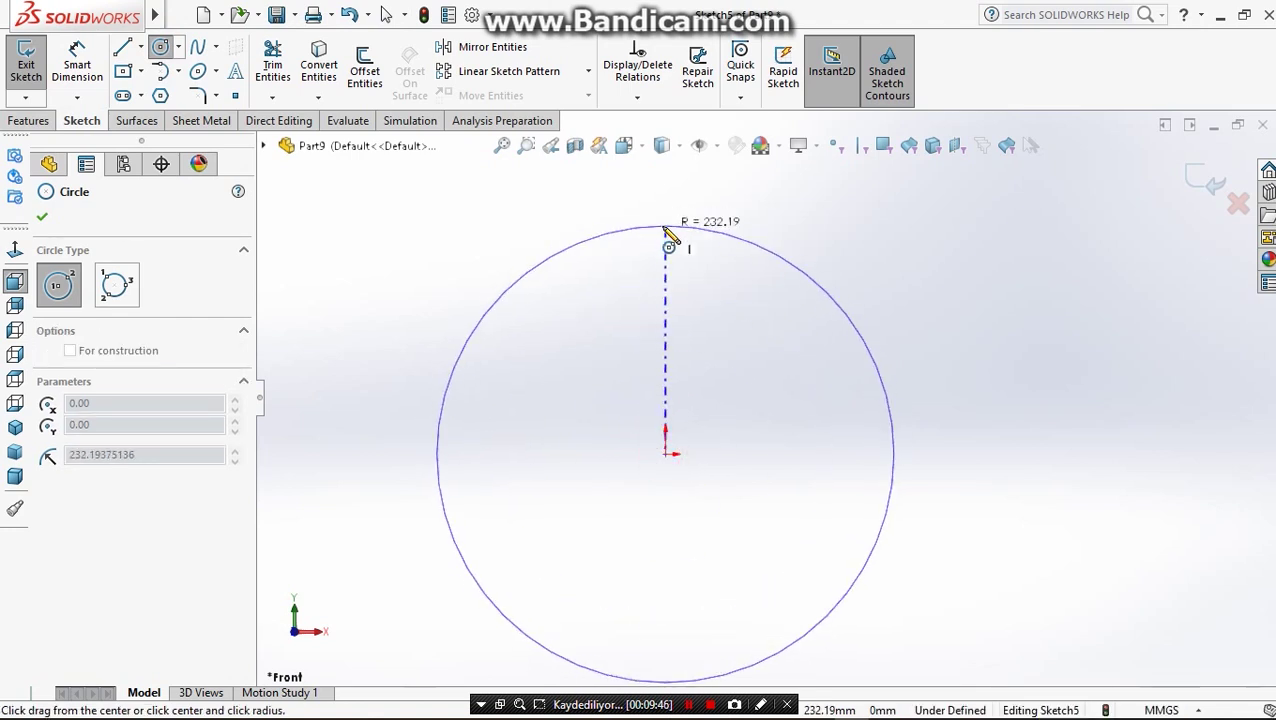
{"action": "left_click", "coordinate": [670, 240]}
{"action": "key", "text": "Escape"}
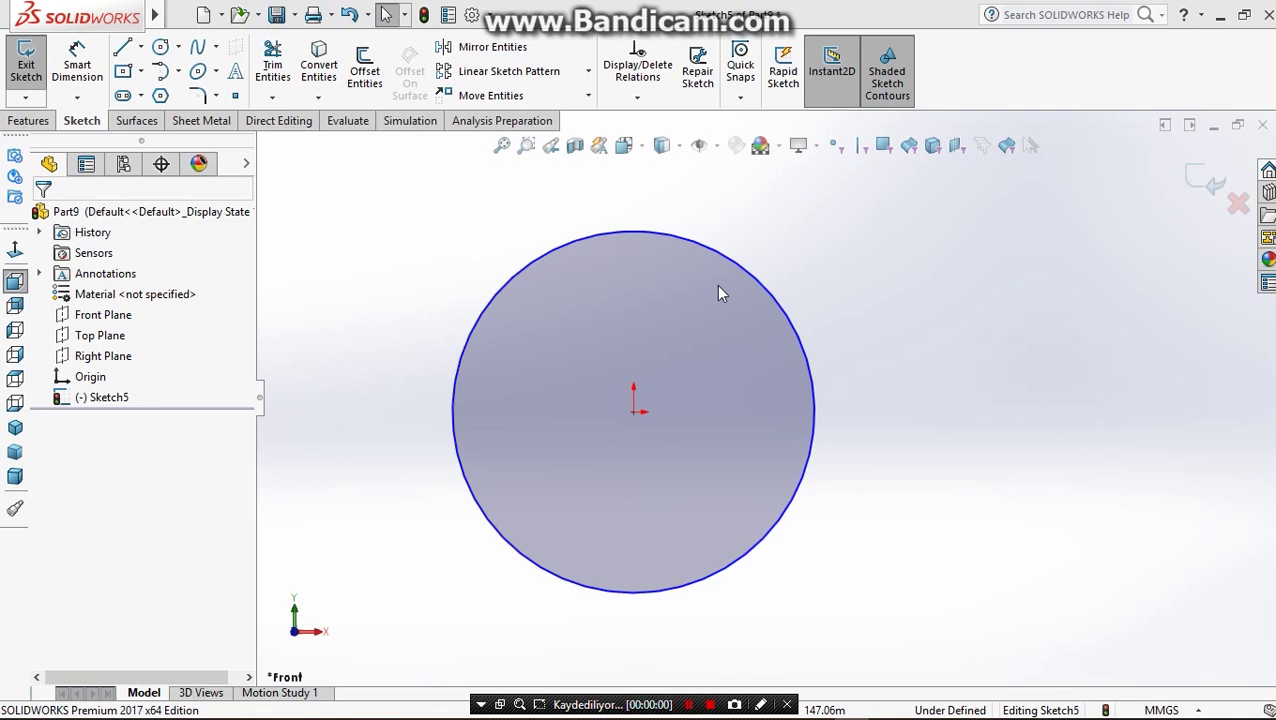
{"action": "left_click", "coordinate": [742, 326]}
{"action": "left_click", "coordinate": [910, 345]}
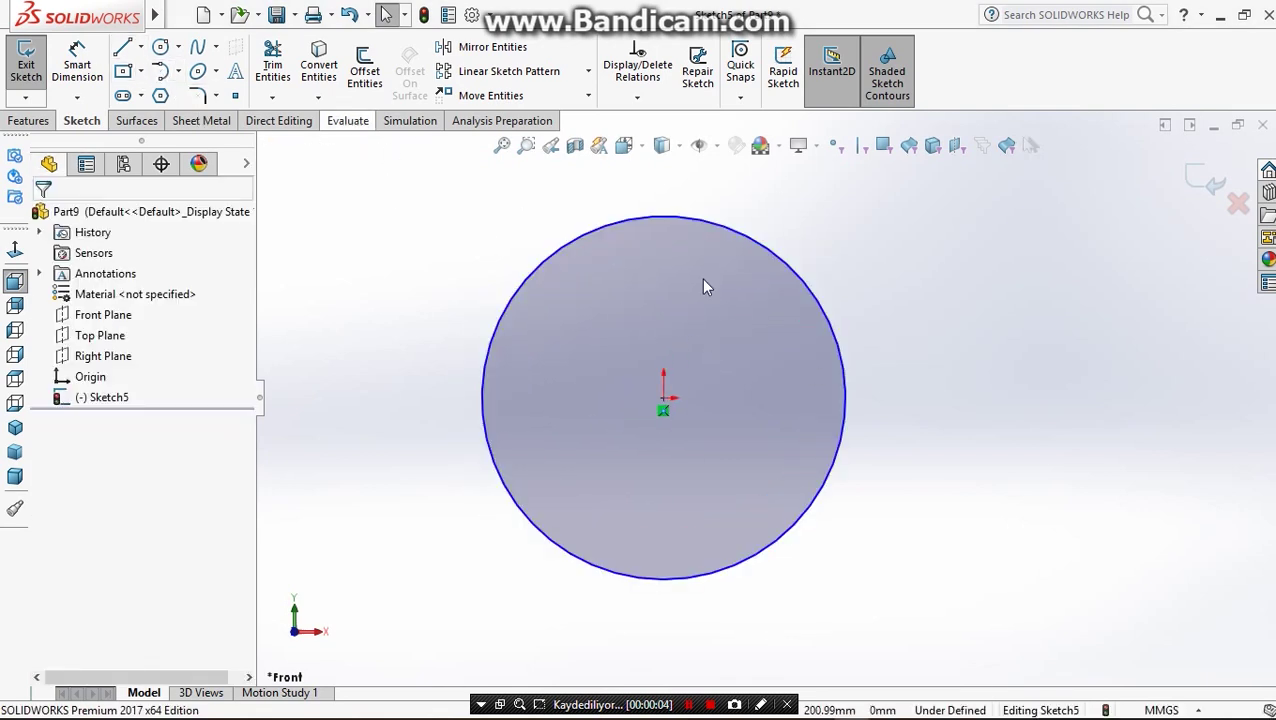
Start a centerpoint arc slot on the circle's edge, then cancel it
{"action": "left_click", "coordinate": [124, 95]}
{"action": "left_click", "coordinate": [116, 333]}
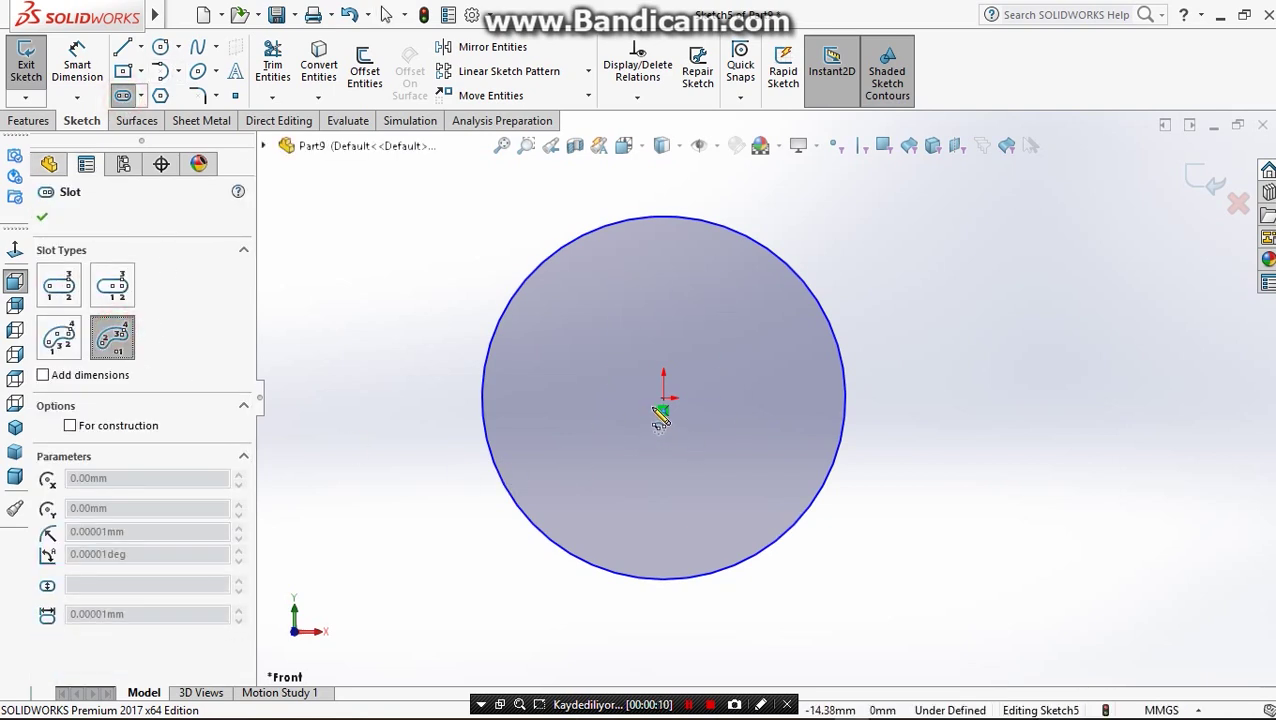
{"action": "left_click", "coordinate": [775, 262]}
{"action": "key", "text": "Escape"}
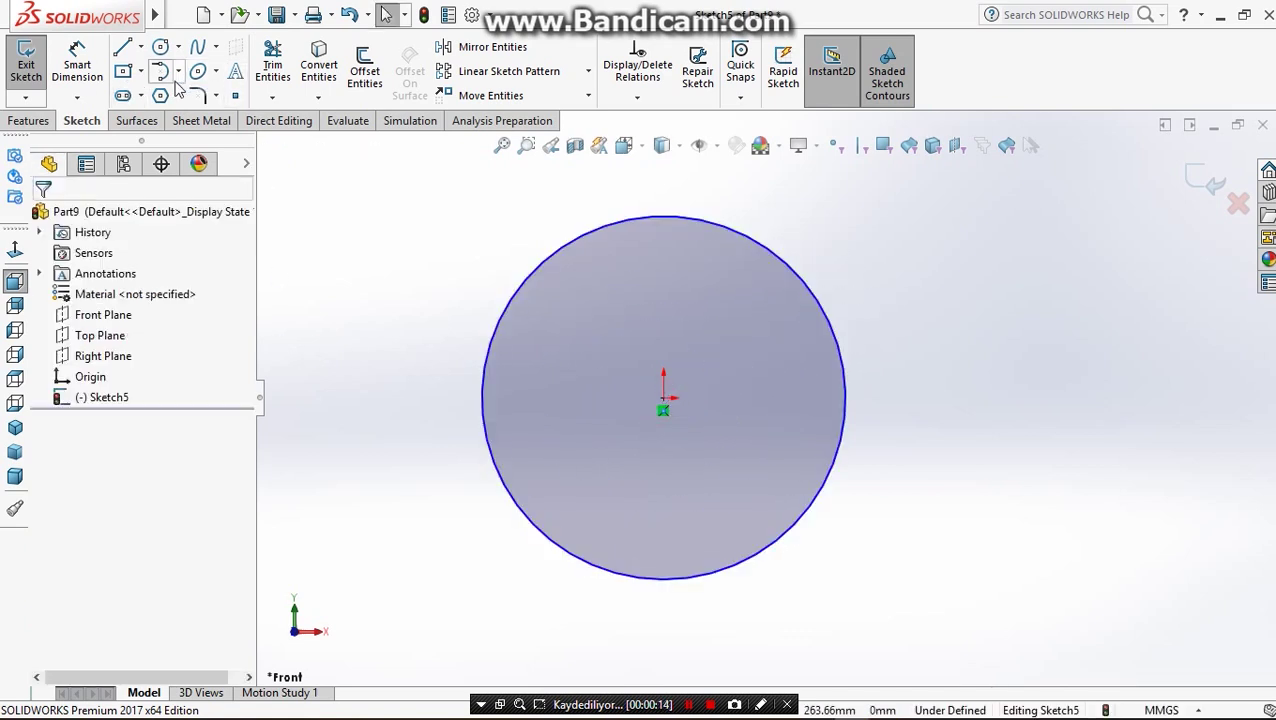
Draw a centrepoint arc slot centred on the origin on the left side inside the circle
{"action": "left_click", "coordinate": [123, 96]}
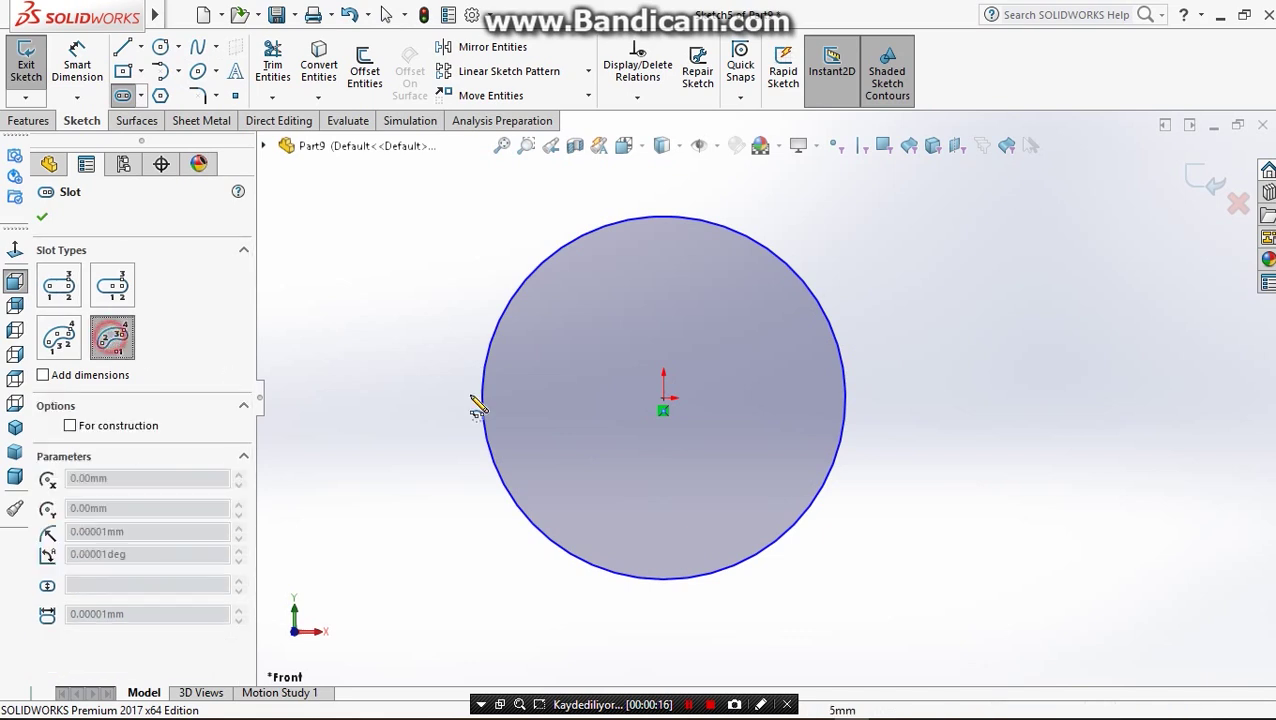
{"action": "left_click", "coordinate": [663, 400]}
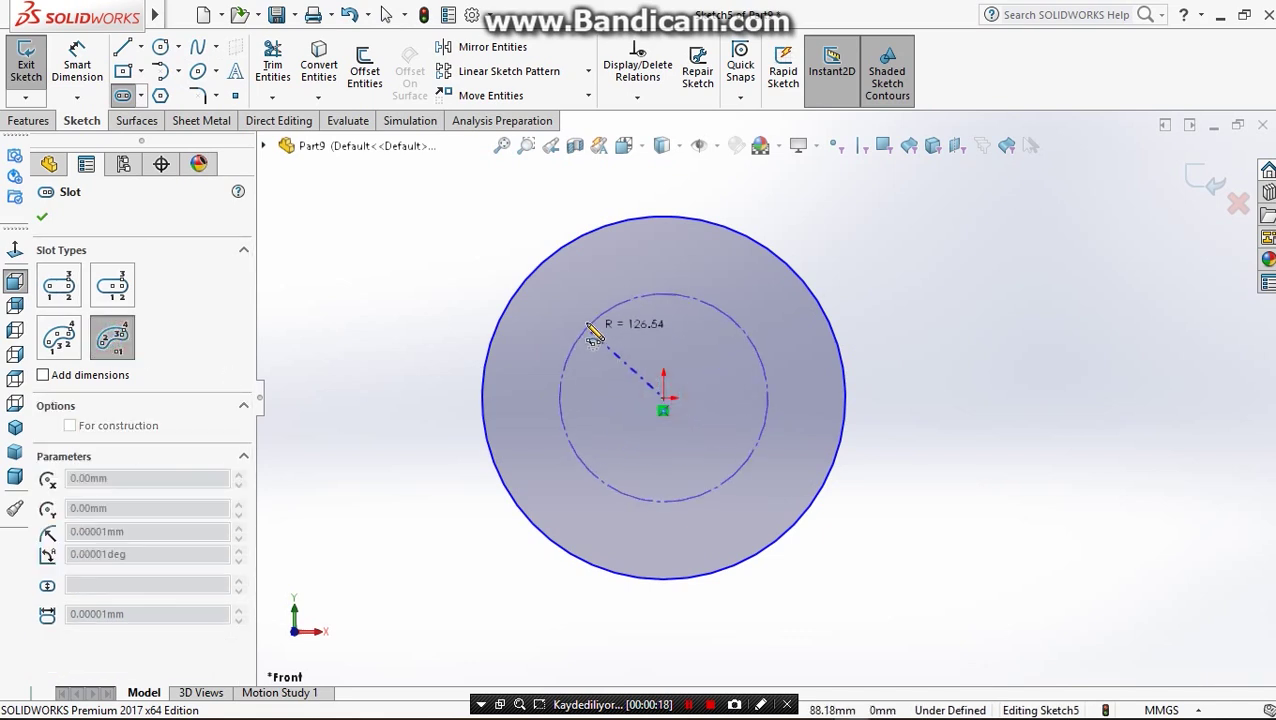
{"action": "left_click", "coordinate": [577, 287]}
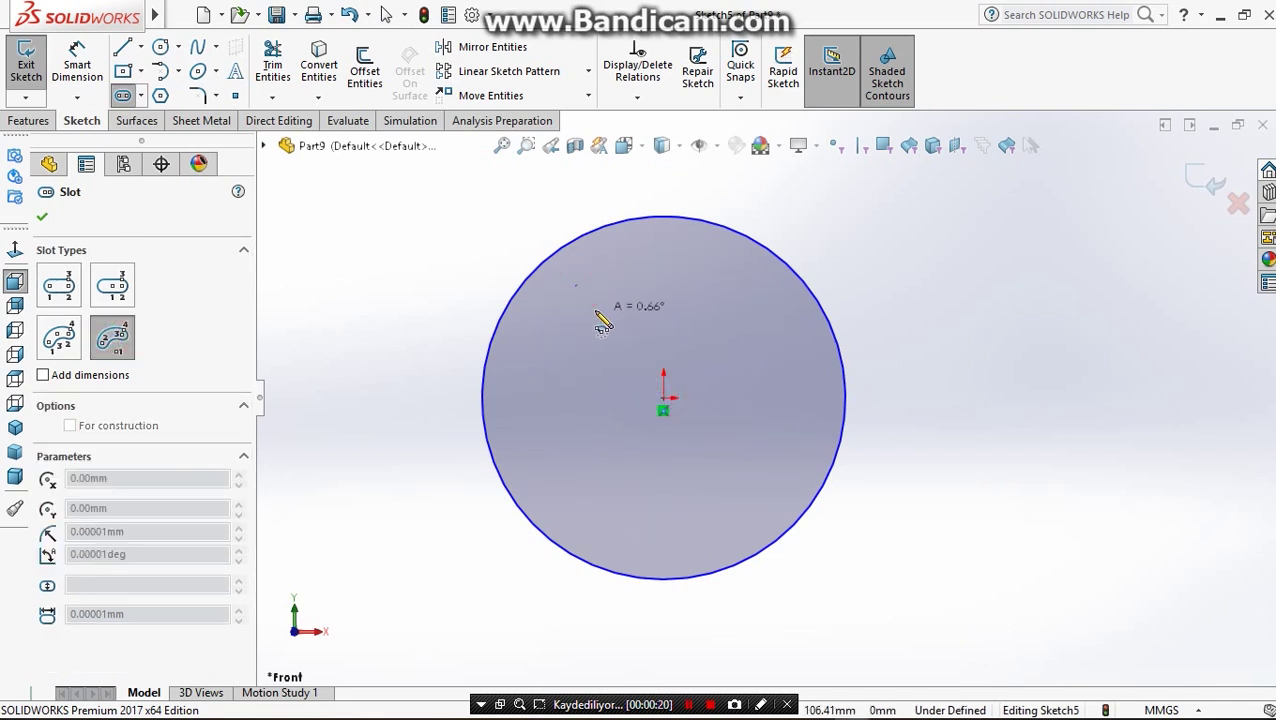
{"action": "left_click", "coordinate": [543, 425]}
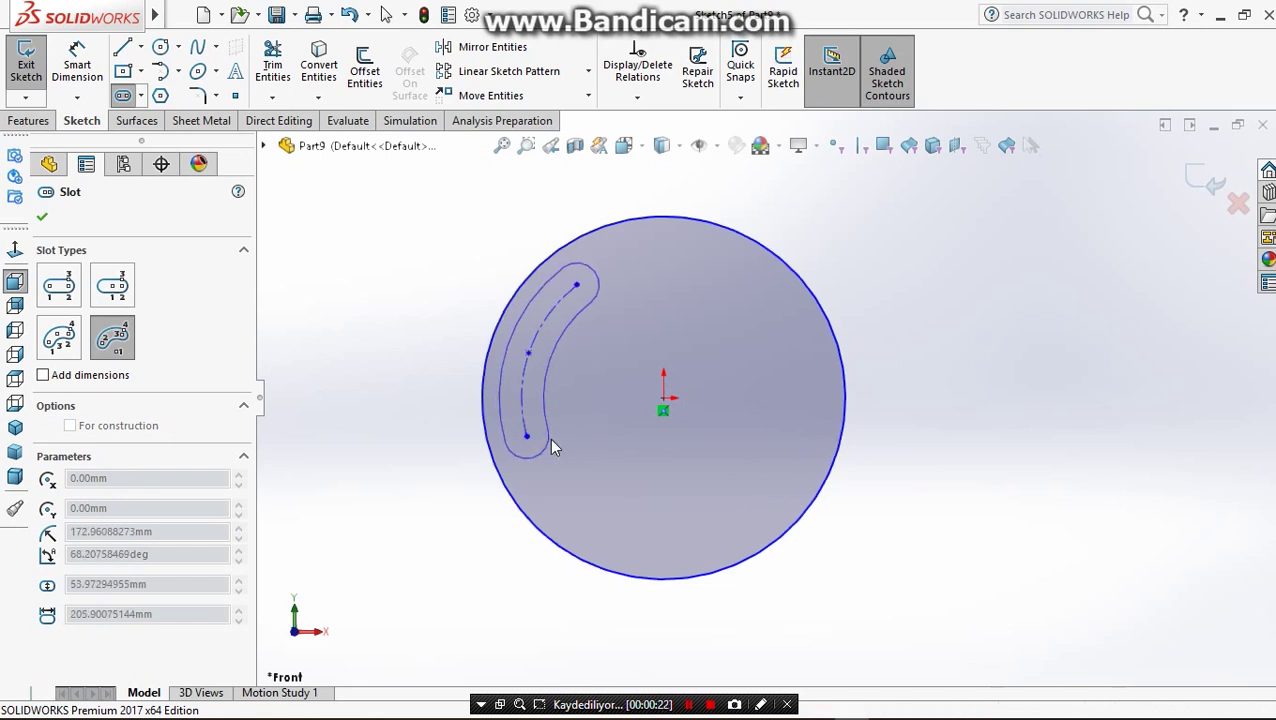
{"action": "left_click", "coordinate": [551, 437]}
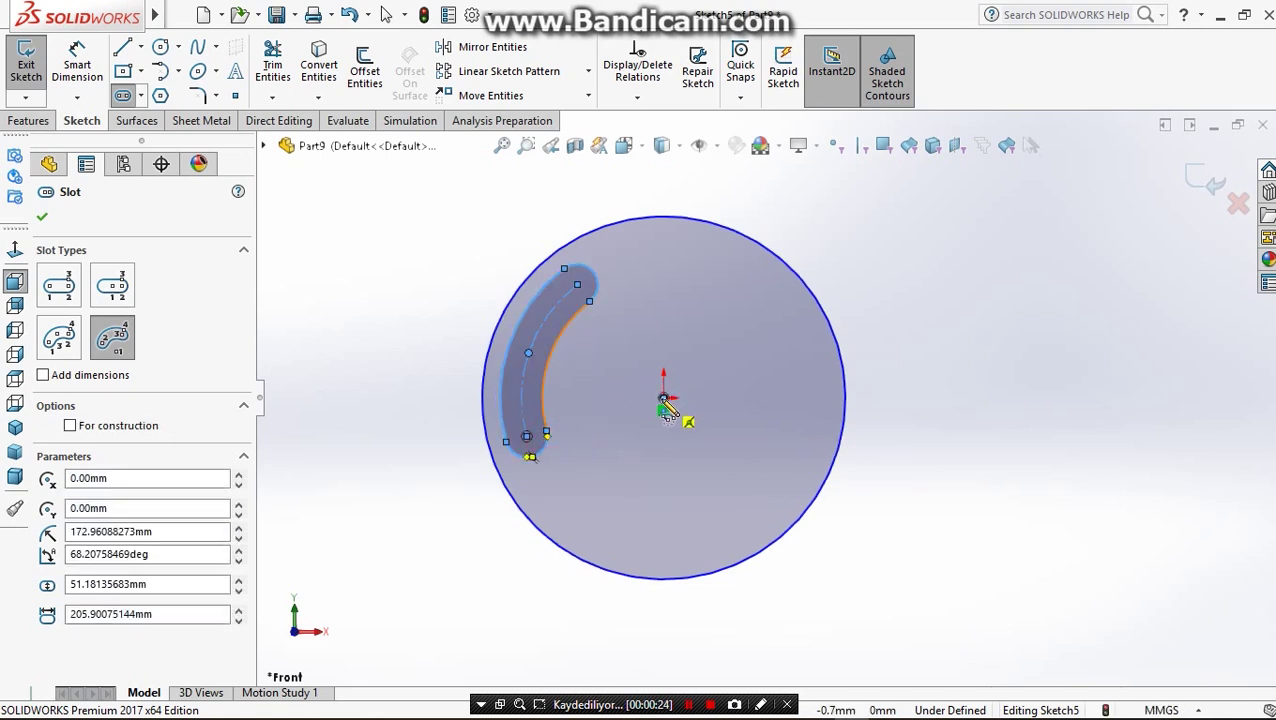
Add a vertical centerline from the origin to the circle's top and mirror the slot across it
{"action": "key", "text": "Escape"}
{"action": "right_click_drag", "start_coordinate": [470, 242], "coordinate": [427, 199]}
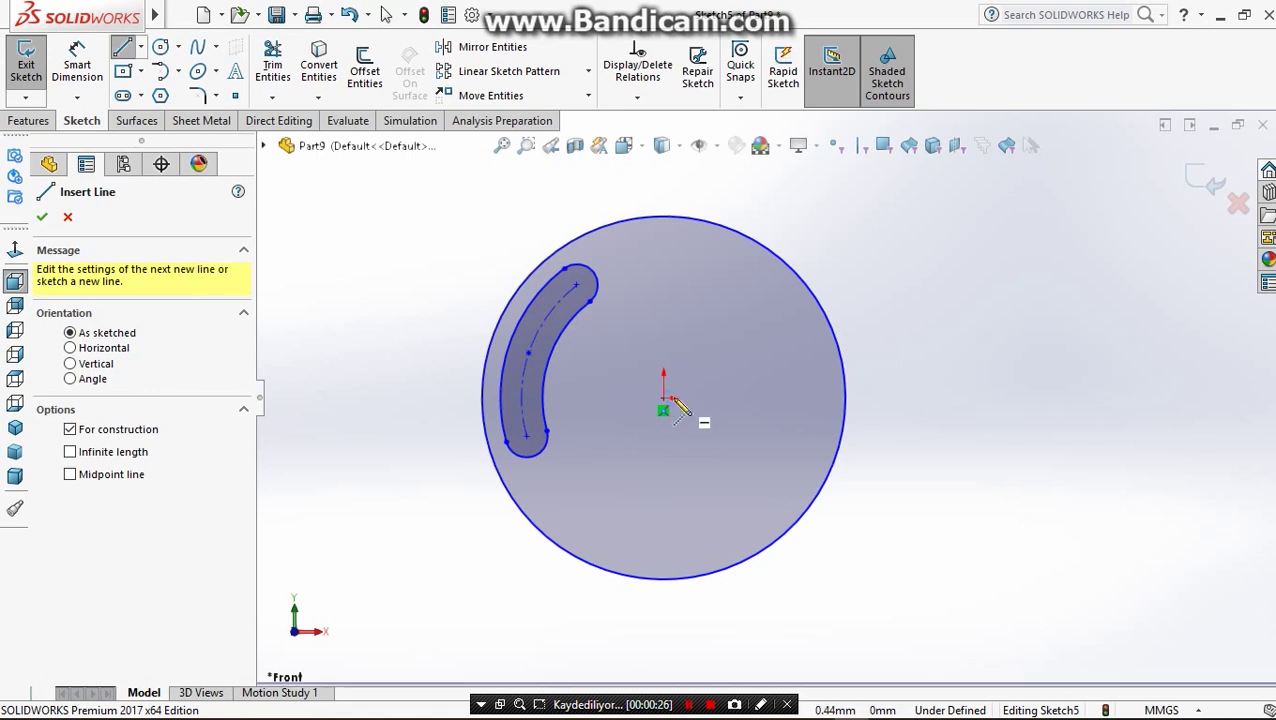
{"action": "left_click", "coordinate": [665, 400]}
{"action": "left_click", "coordinate": [664, 217]}
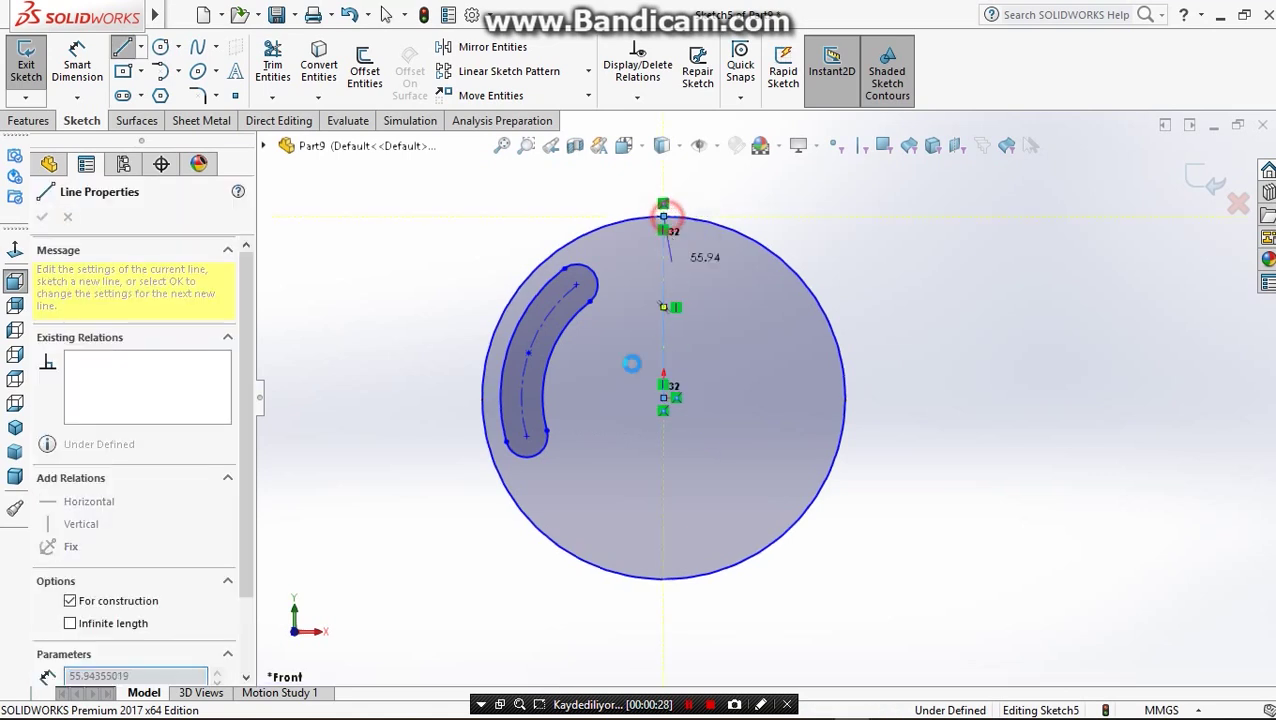
{"action": "key", "text": "Escape"}
{"action": "left_click_drag", "start_coordinate": [430, 170], "coordinate": [748, 538]}
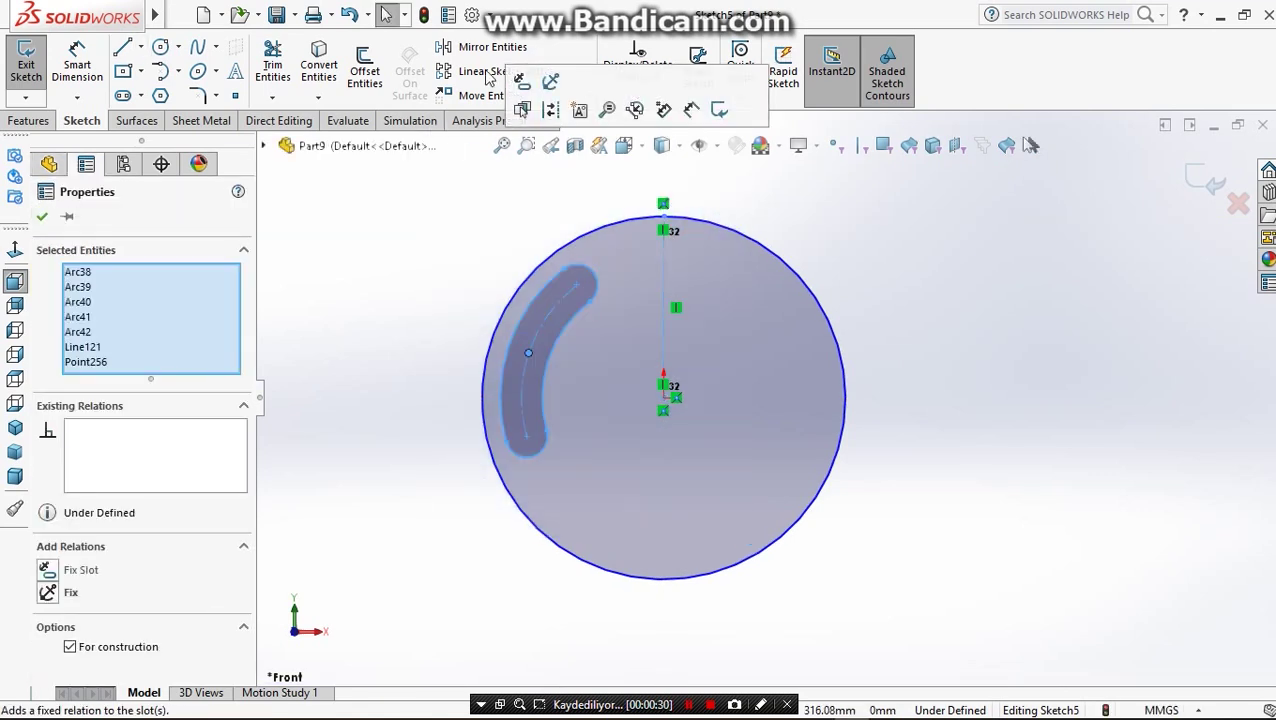
{"action": "left_click", "coordinate": [480, 47]}
Extrude the sketch into a solid disc with two arc slots, then orbit to inspect it
{"action": "left_click", "coordinate": [30, 120]}
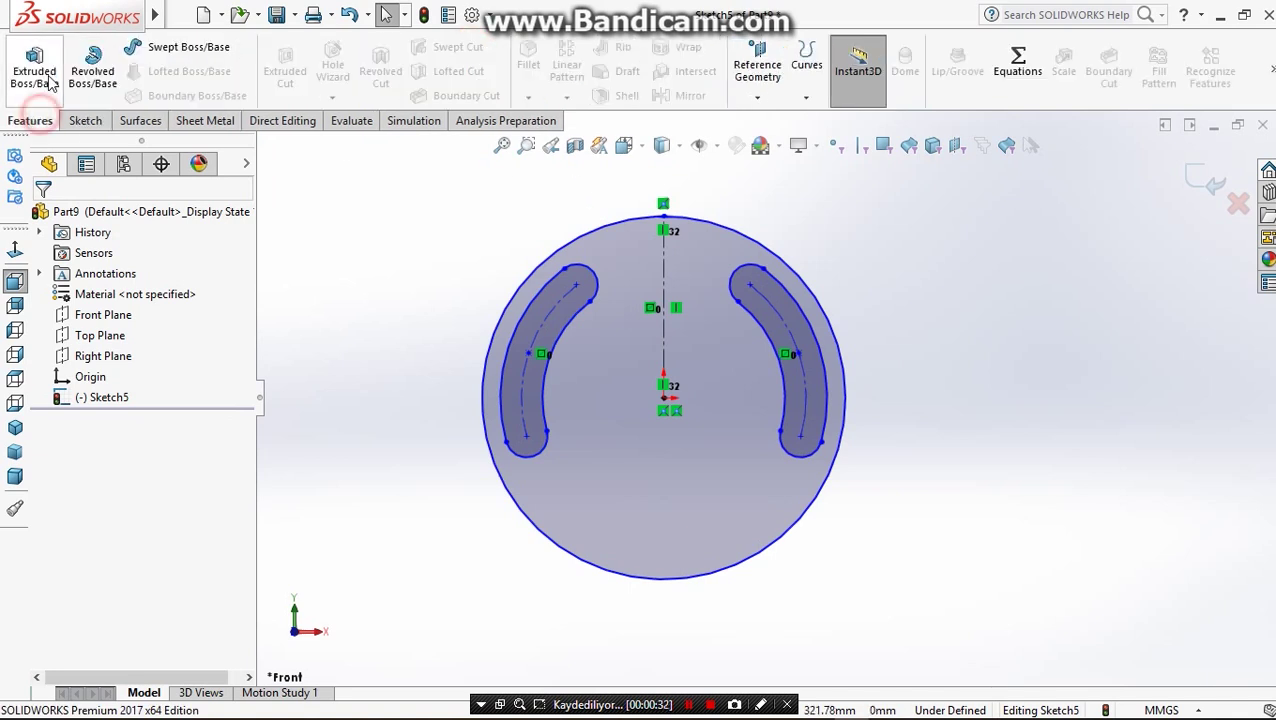
{"action": "left_click", "coordinate": [35, 68]}
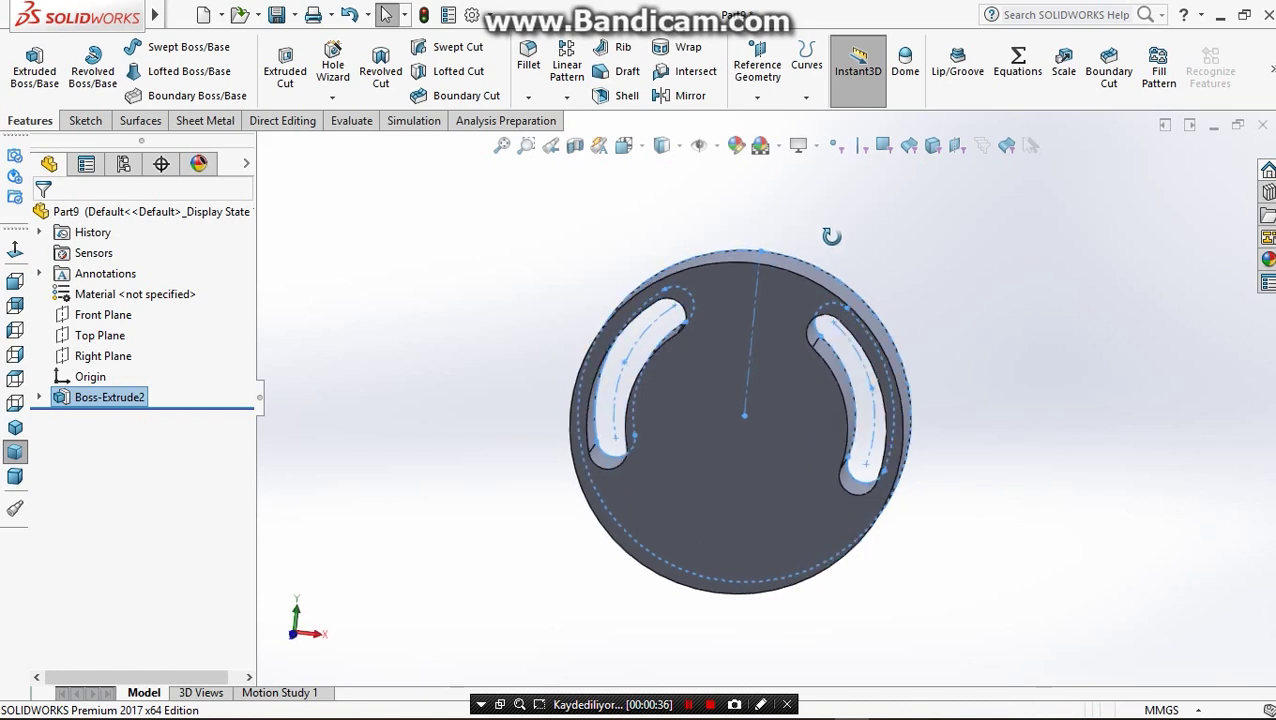
{"action": "middle_click_drag", "start_coordinate": [826, 236], "coordinate": [941, 249]}
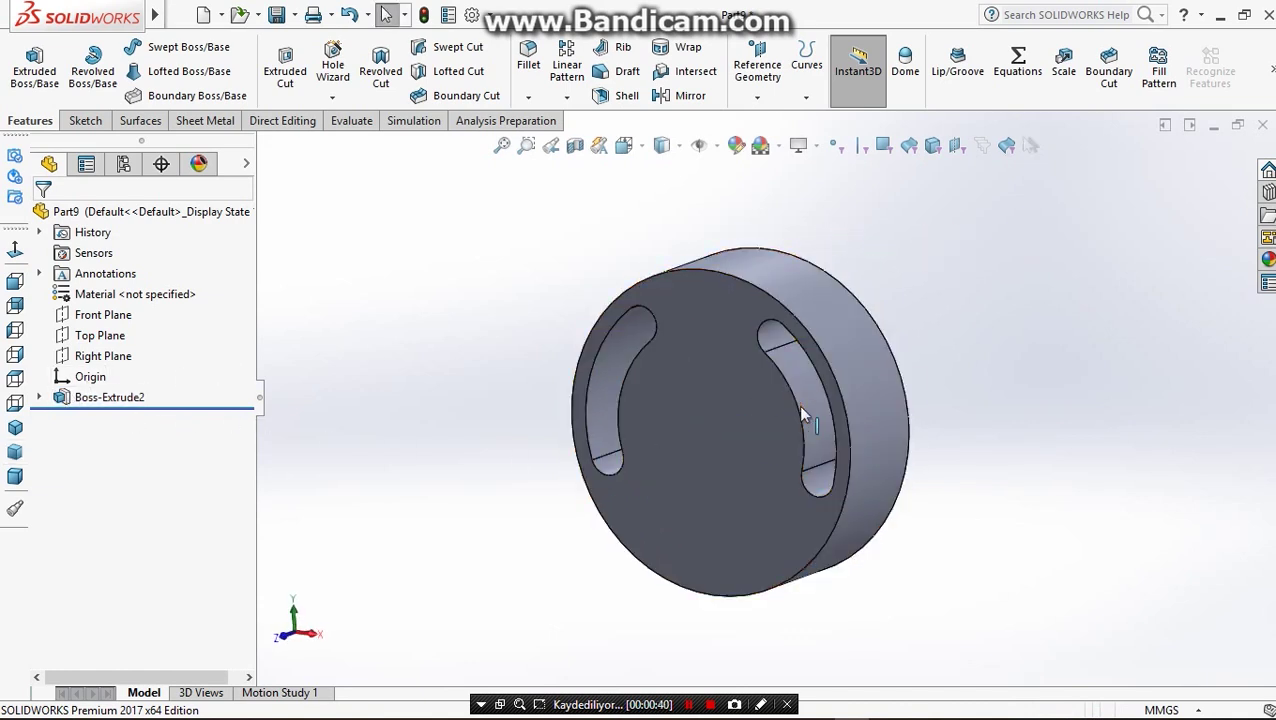
{"action": "middle_click_drag", "start_coordinate": [773, 455], "coordinate": [620, 291]}
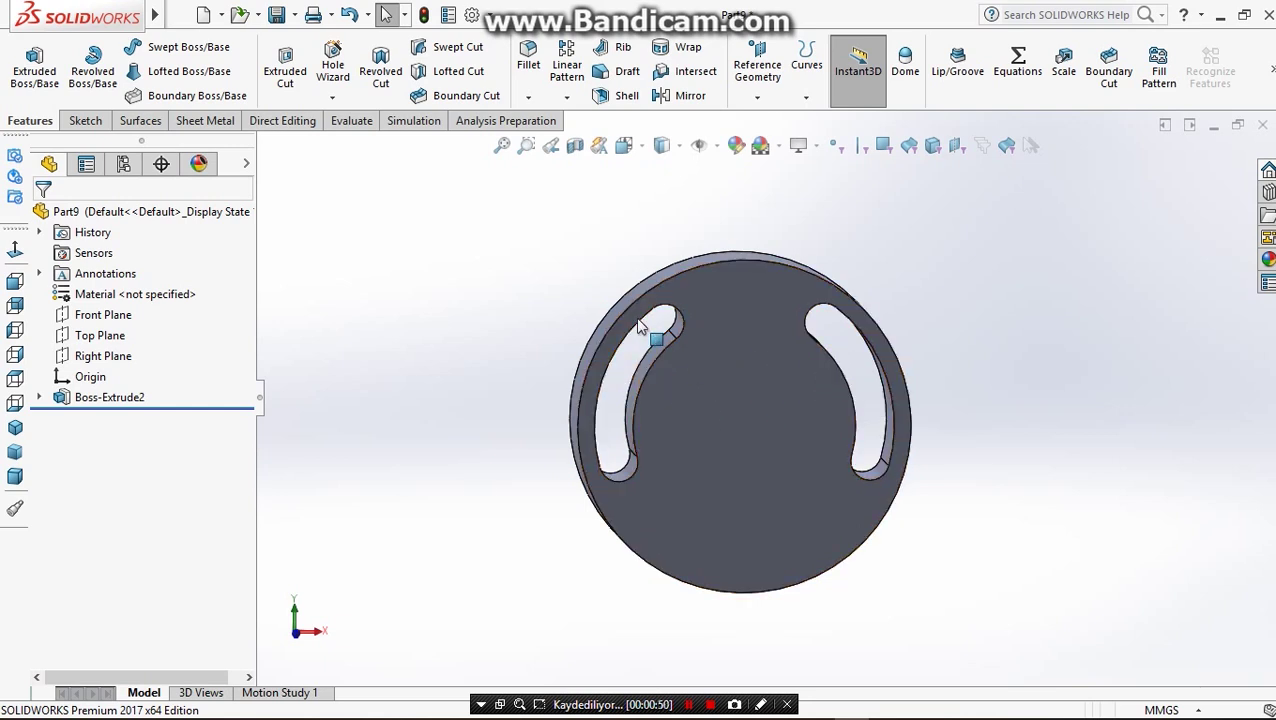
Delete the Boss-Extrude2 feature and confirm the deletion
{"action": "left_click", "coordinate": [105, 397]}
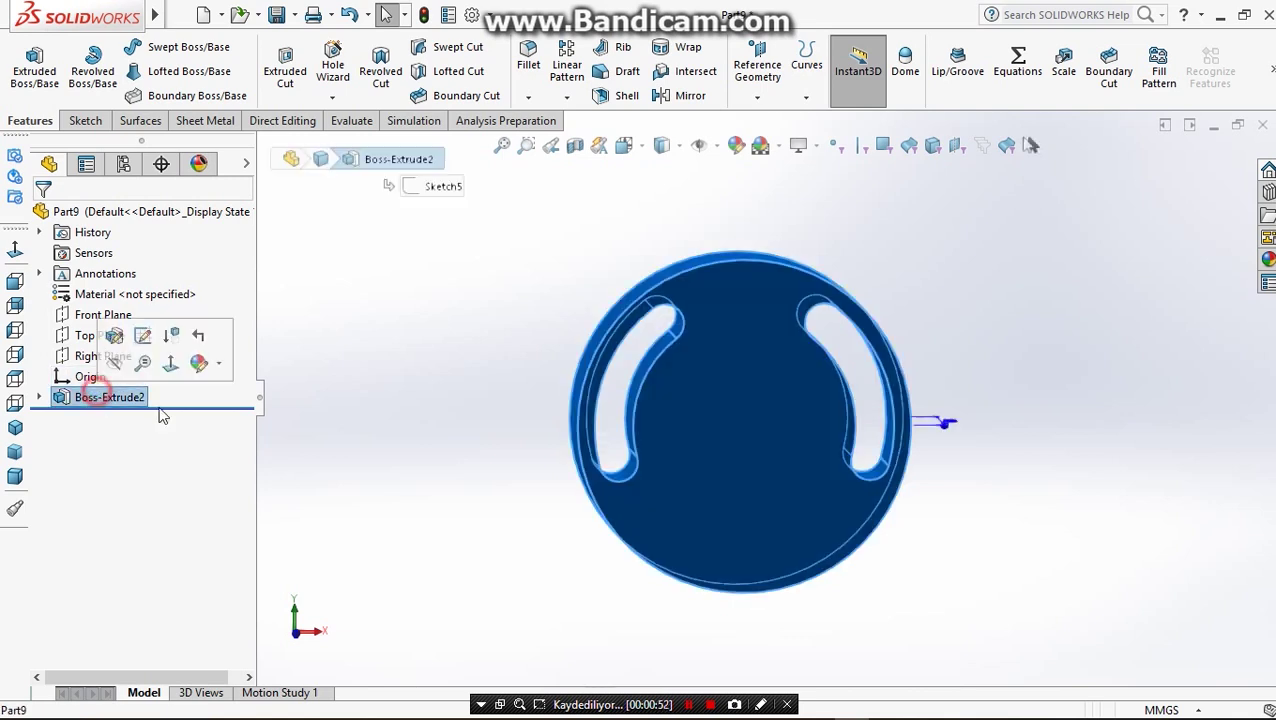
{"action": "key", "text": "Delete"}
{"action": "left_click", "coordinate": [787, 265]}
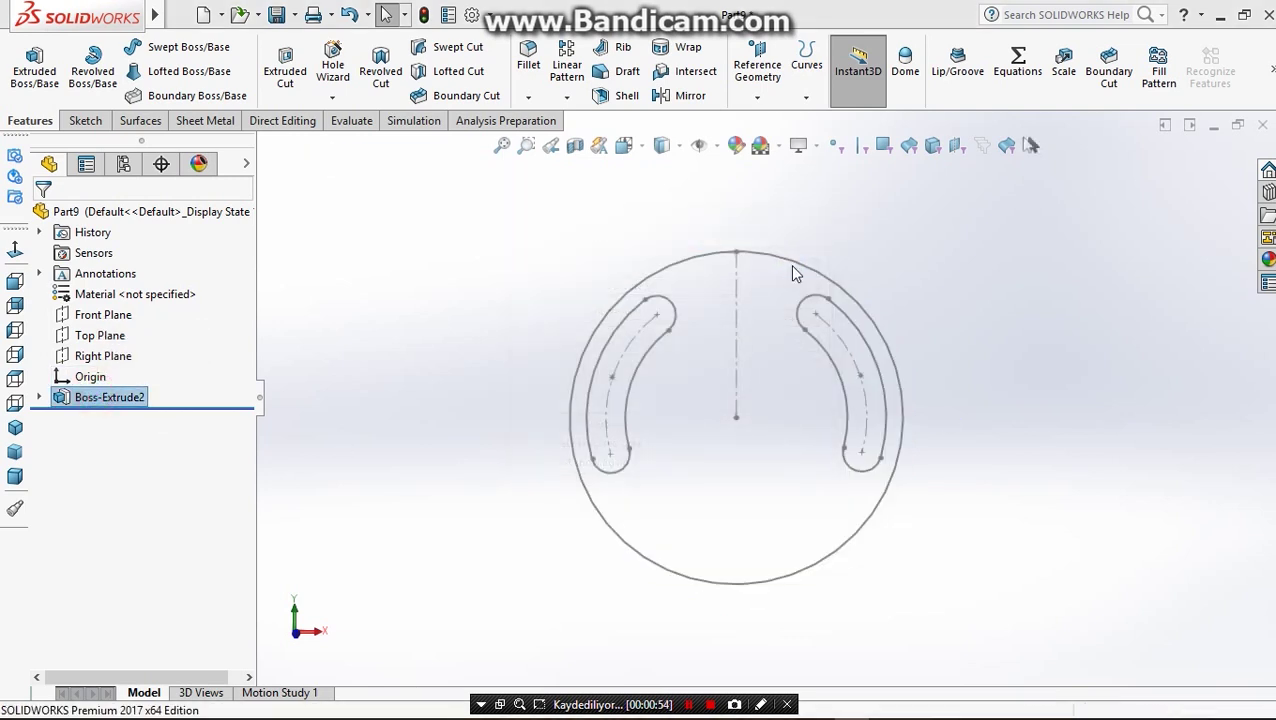
Edit Sketch5, zoom to fit, and delete all of its sketch geometry
{"action": "left_click", "coordinate": [100, 397]}
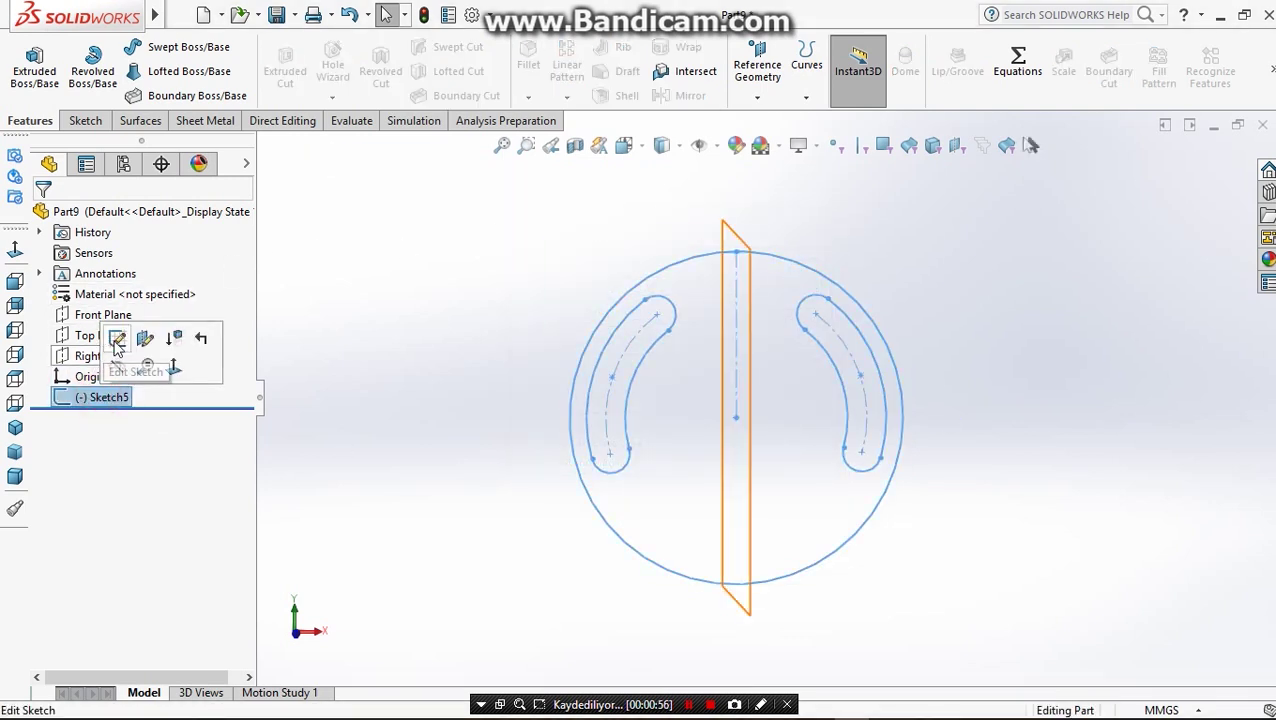
{"action": "left_click", "coordinate": [114, 337]}
{"action": "middle_click", "coordinate": [829, 298]}
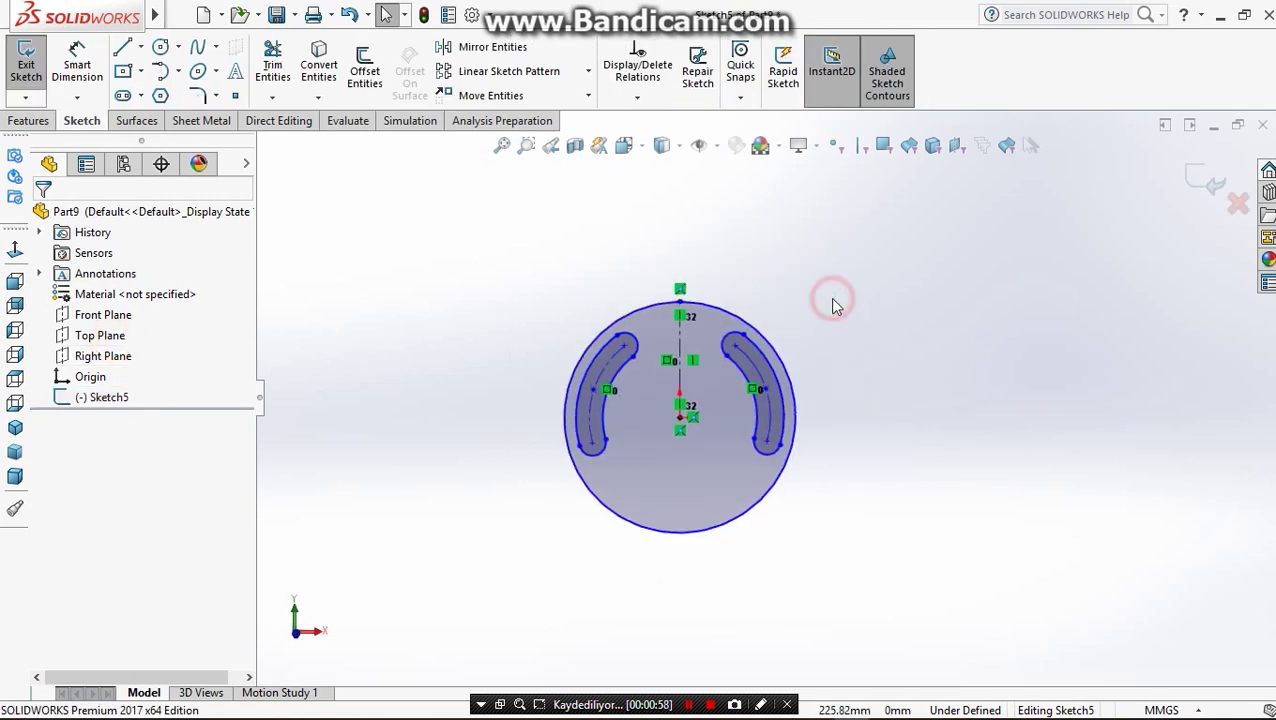
{"action": "left_click_drag", "start_coordinate": [948, 230], "coordinate": [376, 610]}
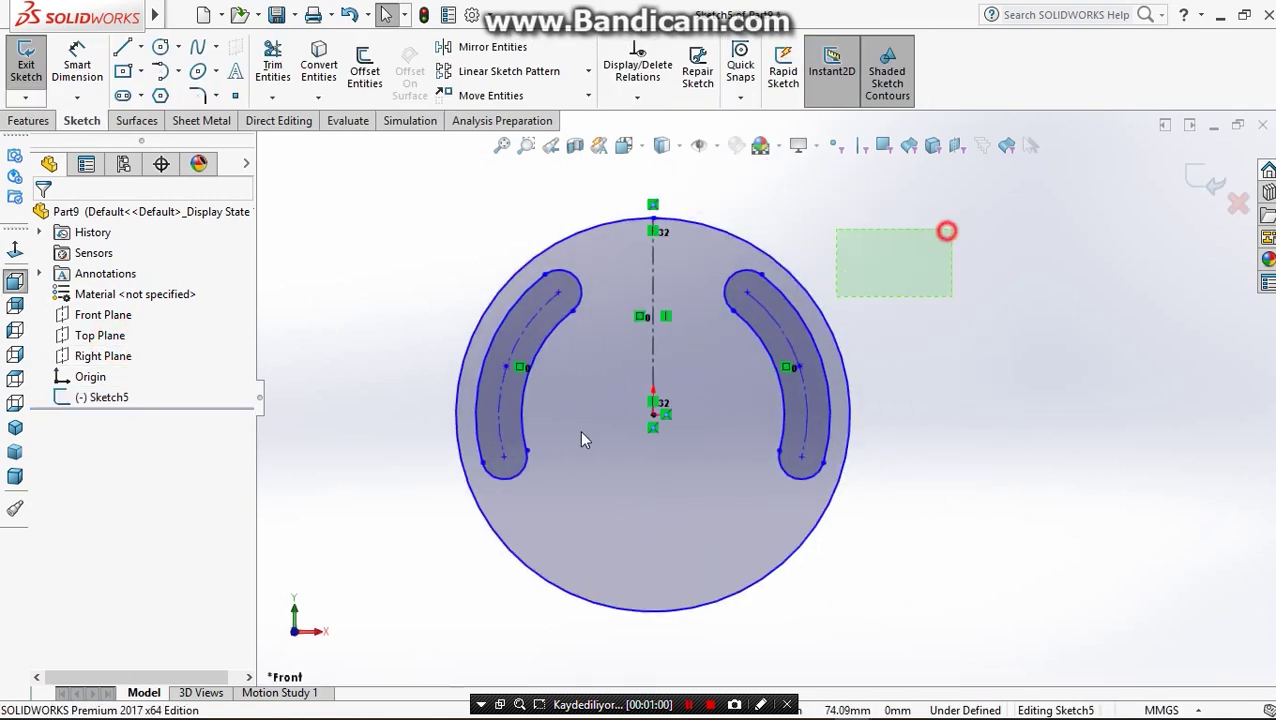
{"action": "key", "text": "Delete"}
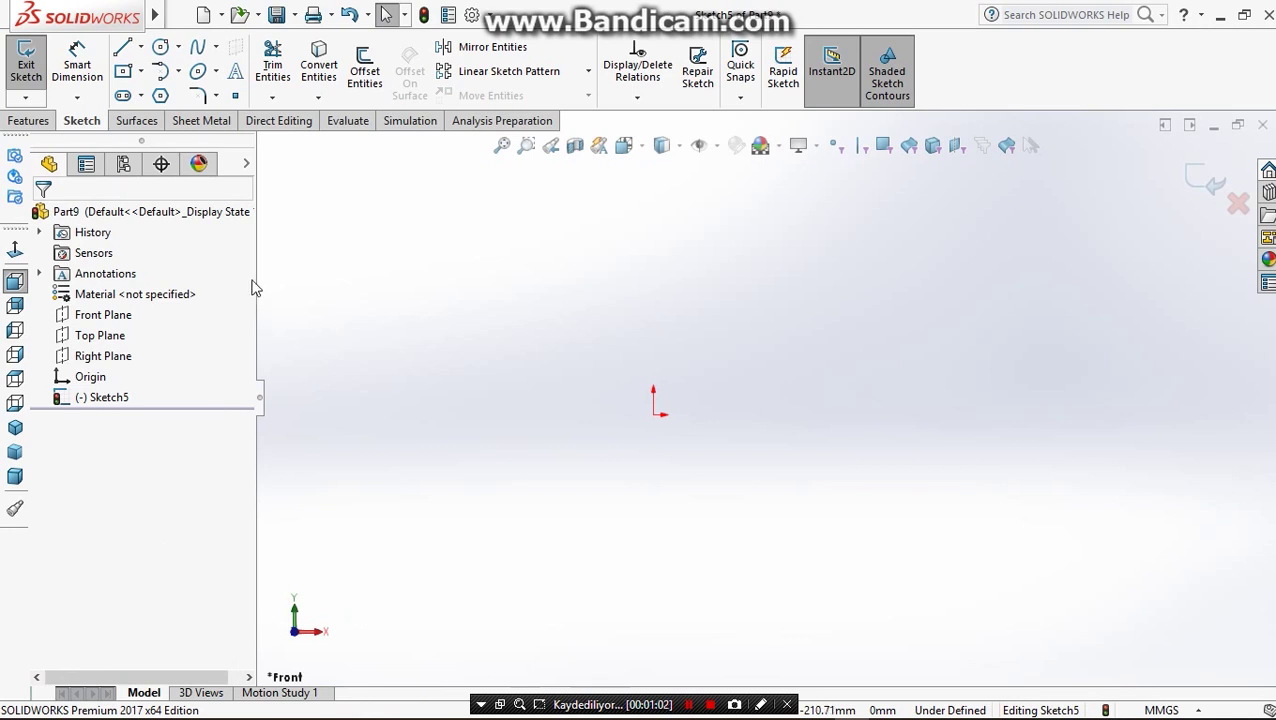
{"action": "left_click", "coordinate": [197, 50]}
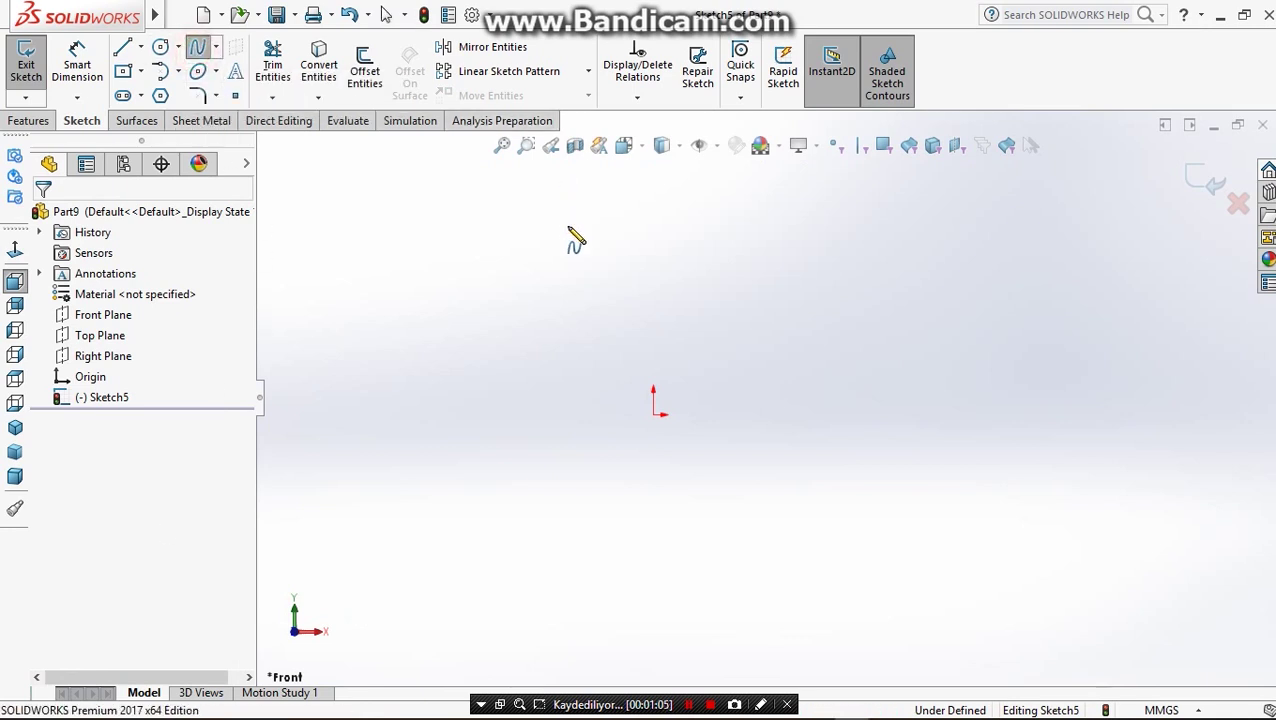
{"action": "left_click", "coordinate": [655, 415]}
{"action": "double_click", "coordinate": [860, 268]}
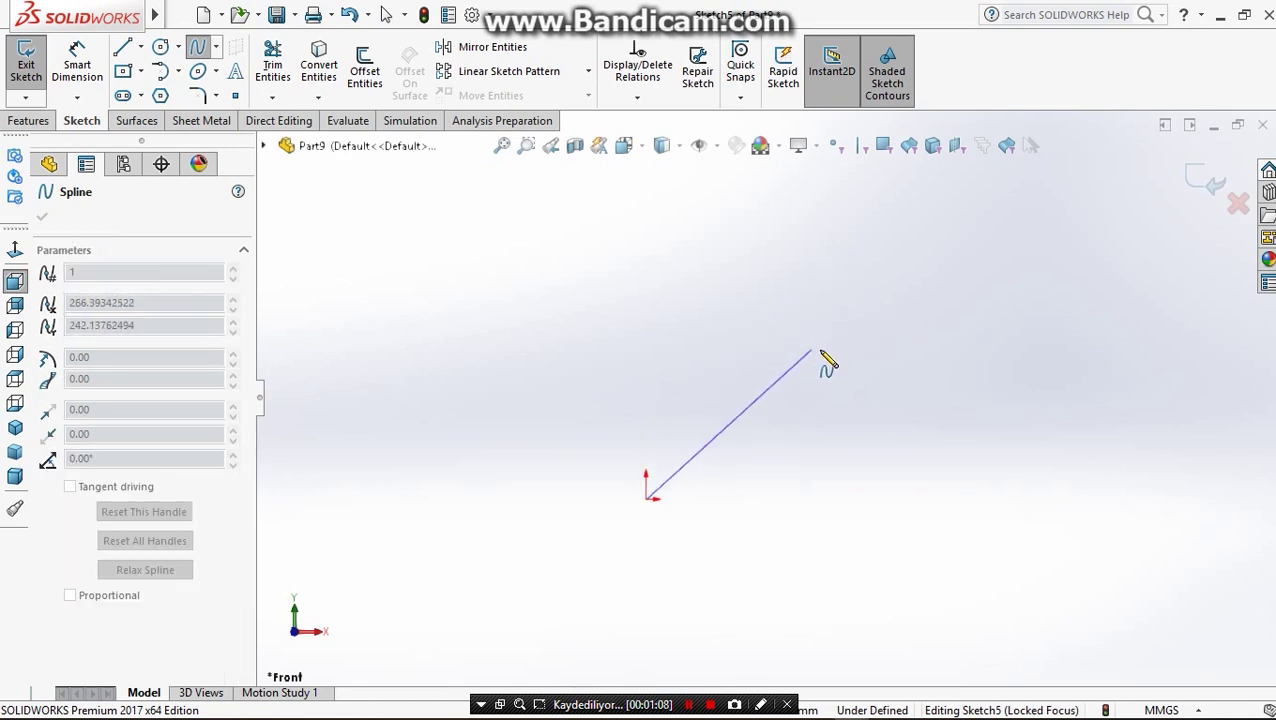
{"action": "left_click", "coordinate": [926, 500]}
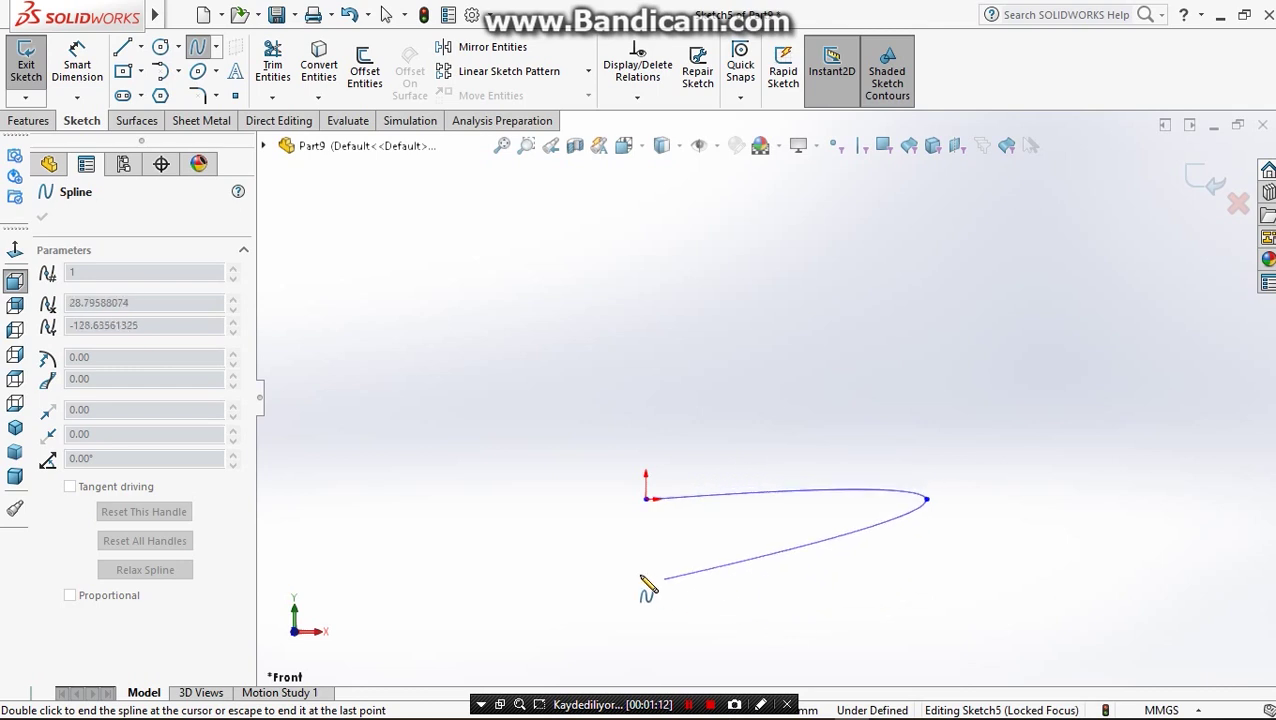
{"action": "left_click", "coordinate": [1066, 282]}
{"action": "left_click", "coordinate": [775, 217]}
{"action": "left_click", "coordinate": [498, 259]}
{"action": "double_click", "coordinate": [572, 470]}
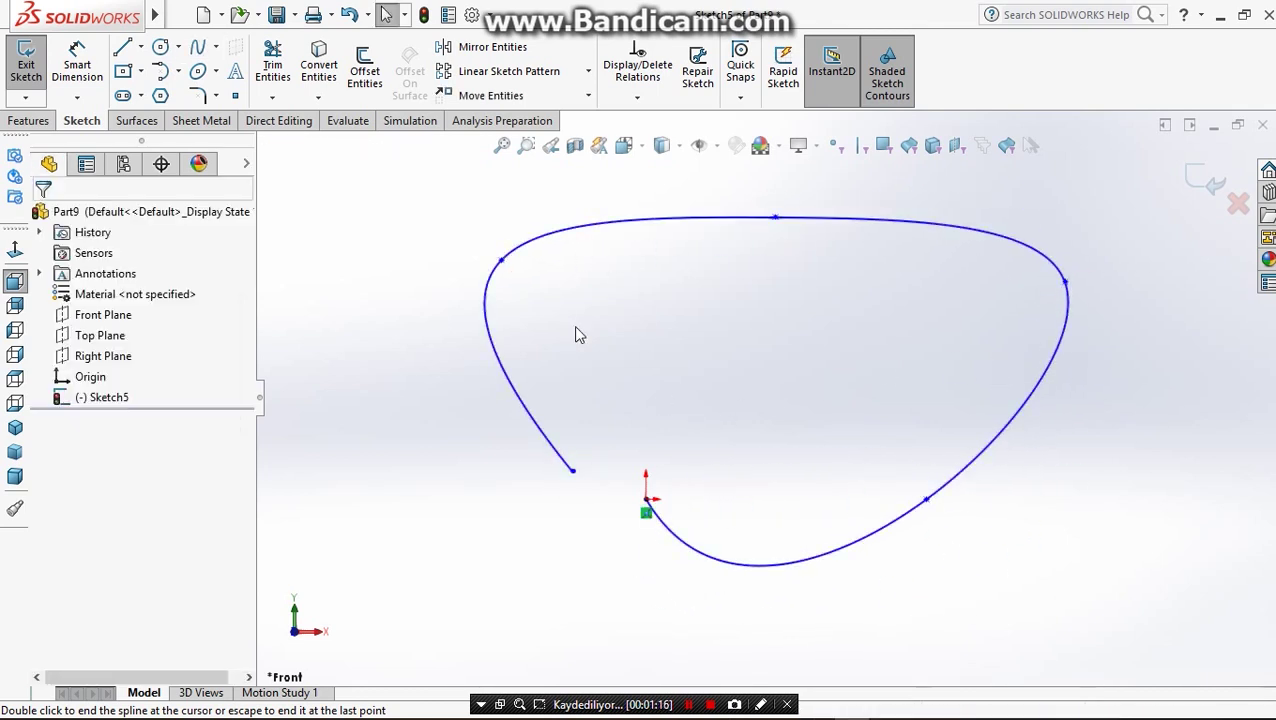
{"action": "left_click_drag", "start_coordinate": [787, 219], "coordinate": [716, 199]}
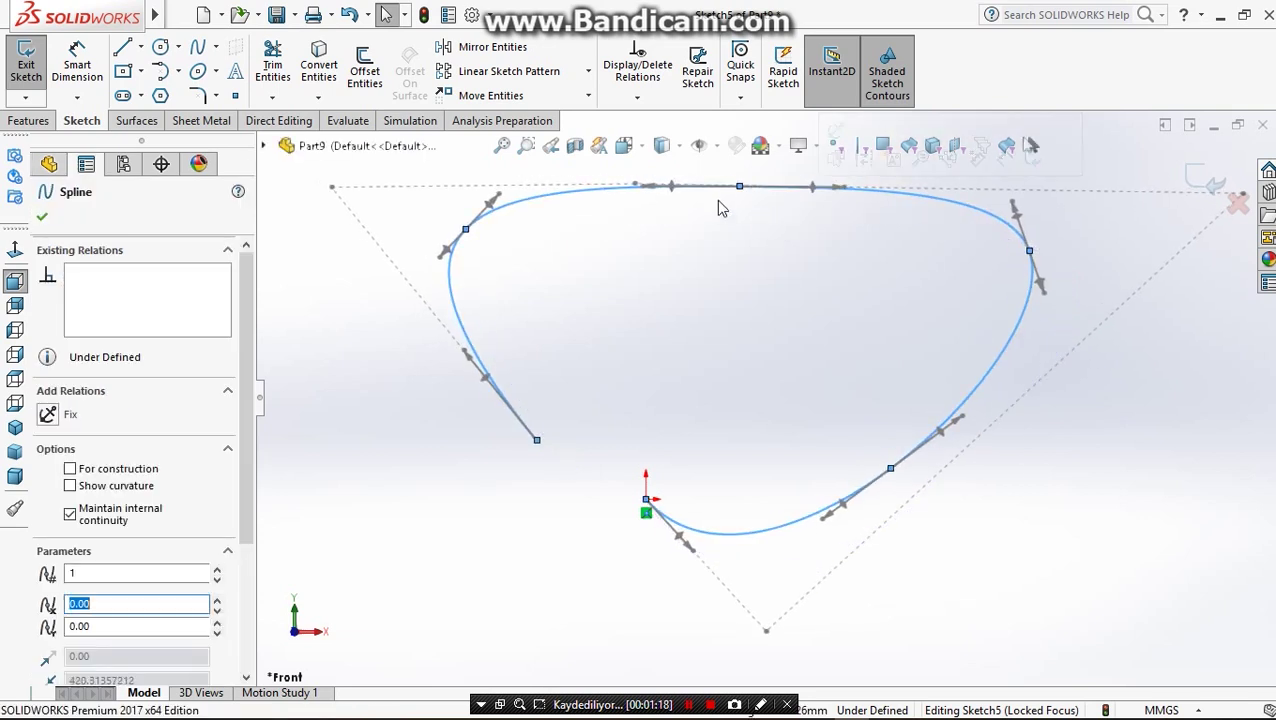
{"action": "left_click", "coordinate": [713, 389]}
{"action": "left_click_drag", "start_coordinate": [588, 498], "coordinate": [679, 557]}
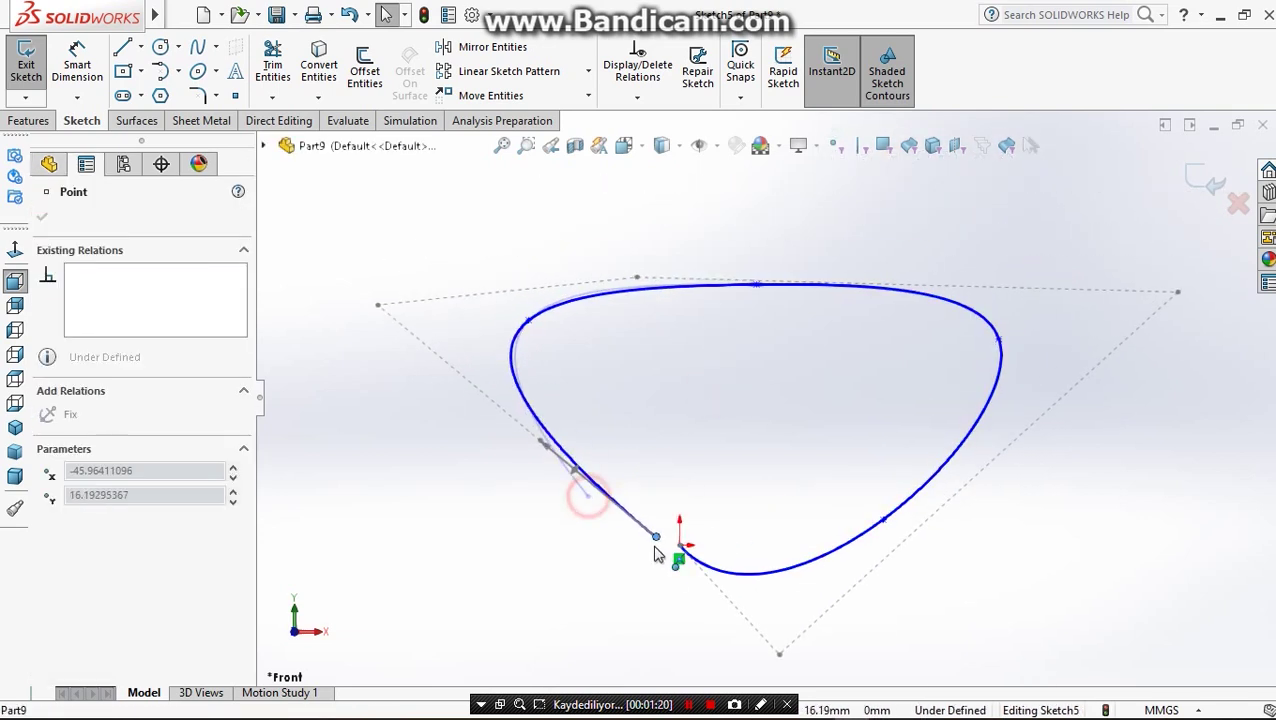
{"action": "left_click", "coordinate": [611, 573]}
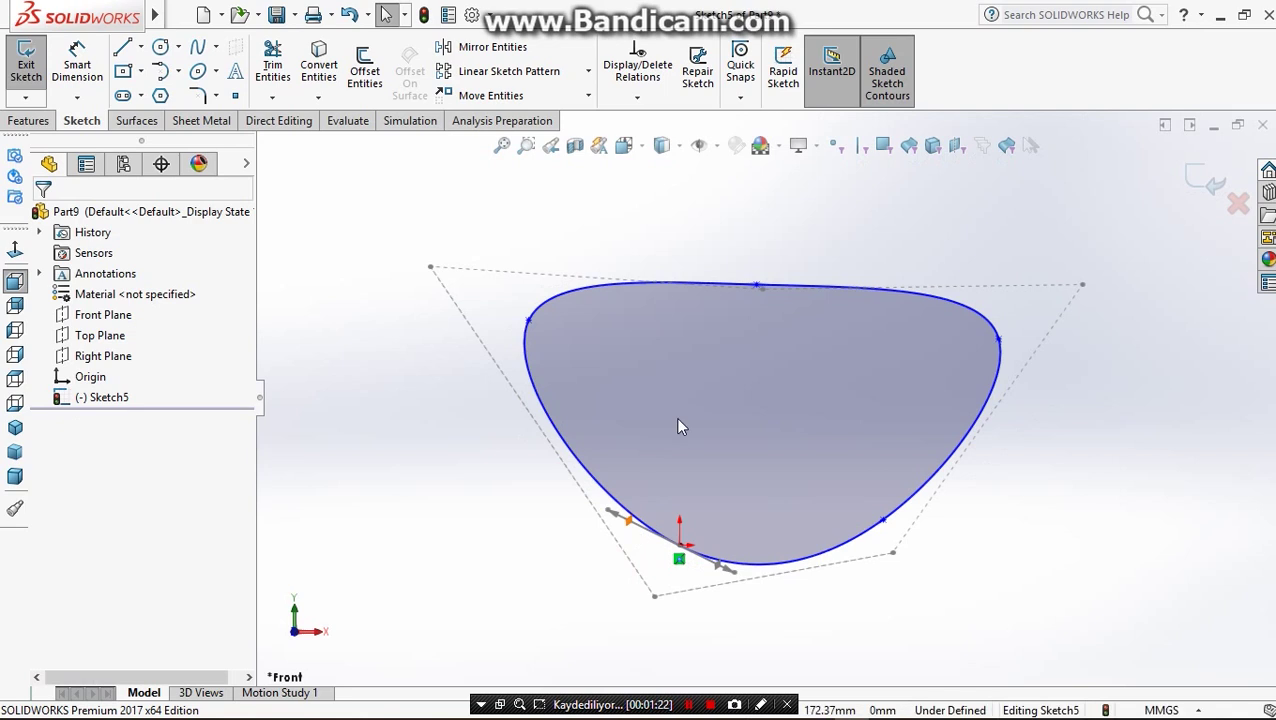
{"action": "middle_click_drag", "start_coordinate": [678, 427], "coordinate": [785, 377], "text": "ctrl"}
{"action": "mouse_move", "coordinate": [786, 282]}
{"action": "left_mouse_down"}
{"action": "mouse_move", "coordinate": [774, 204]}
{"action": "mouse_move", "coordinate": [739, 229]}
{"action": "mouse_move", "coordinate": [700, 326]}
{"action": "left_mouse_up"}
{"action": "mouse_move", "coordinate": [995, 346]}
{"action": "left_mouse_down"}
{"action": "mouse_move", "coordinate": [1128, 347]}
{"action": "mouse_move", "coordinate": [1082, 336]}
{"action": "mouse_move", "coordinate": [1113, 289]}
{"action": "left_mouse_up"}
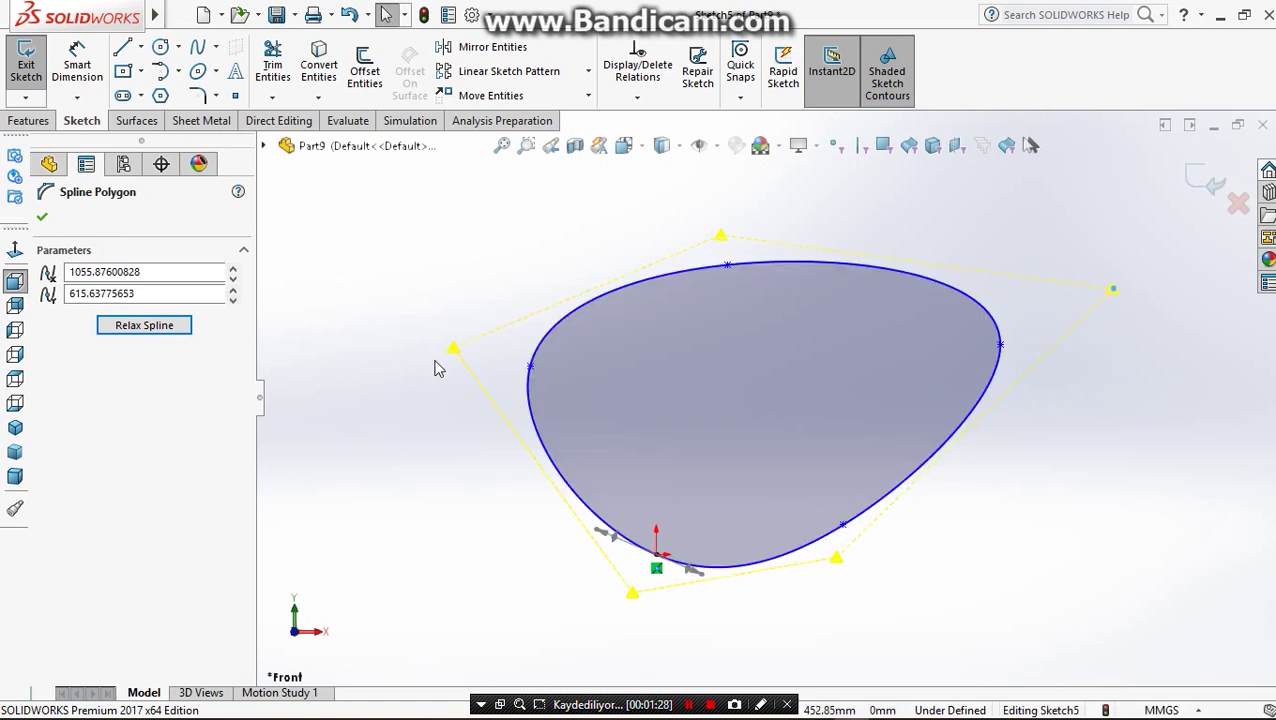
{"action": "left_click_drag", "start_coordinate": [452, 356], "coordinate": [363, 306]}
{"action": "left_click", "coordinate": [441, 512]}
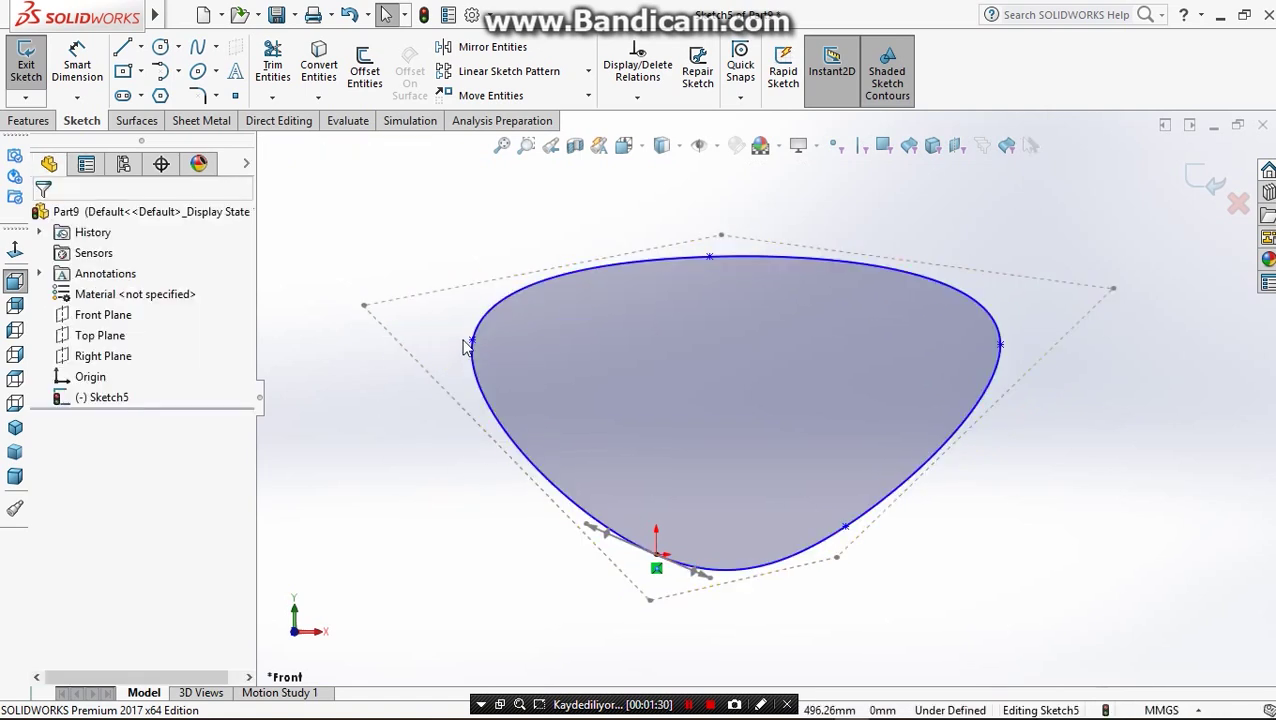
{"action": "left_click_drag", "start_coordinate": [472, 343], "coordinate": [449, 340]}
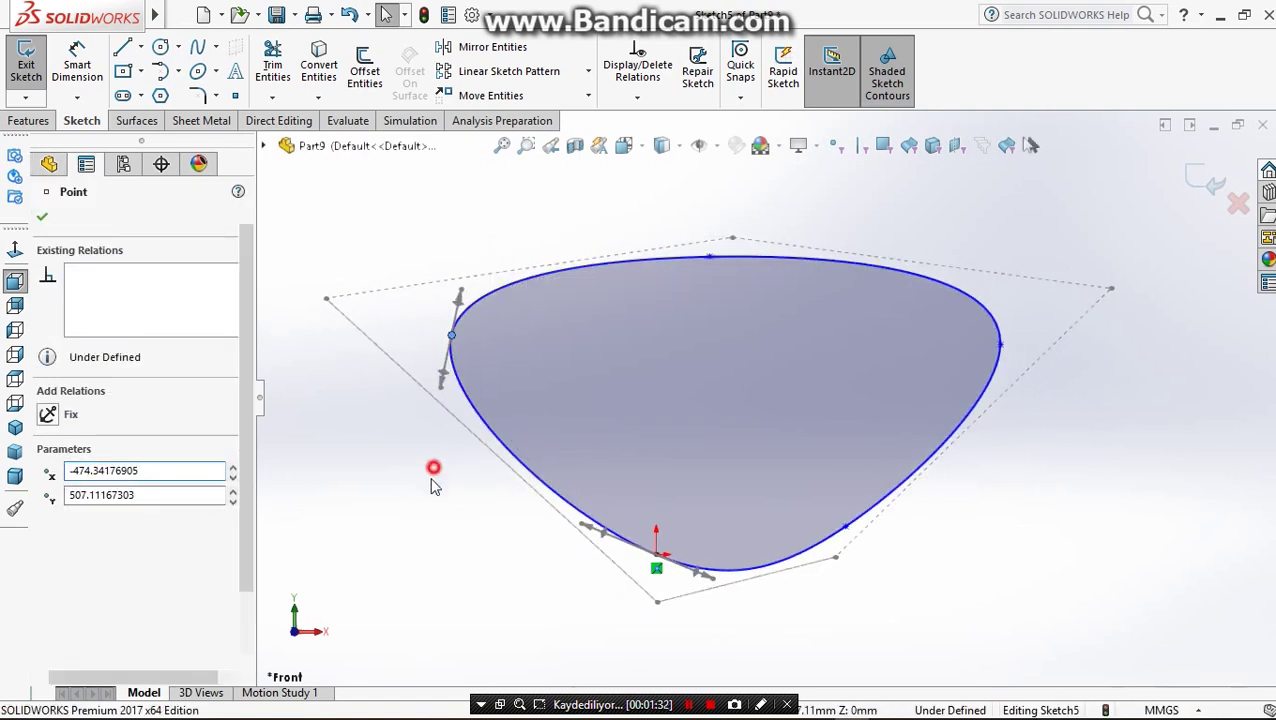
{"action": "scroll", "coordinate": [663, 278], "scroll_direction": "up", "scroll_amount": 1}
{"action": "scroll", "coordinate": [700, 322], "scroll_direction": "down", "scroll_amount": 2}
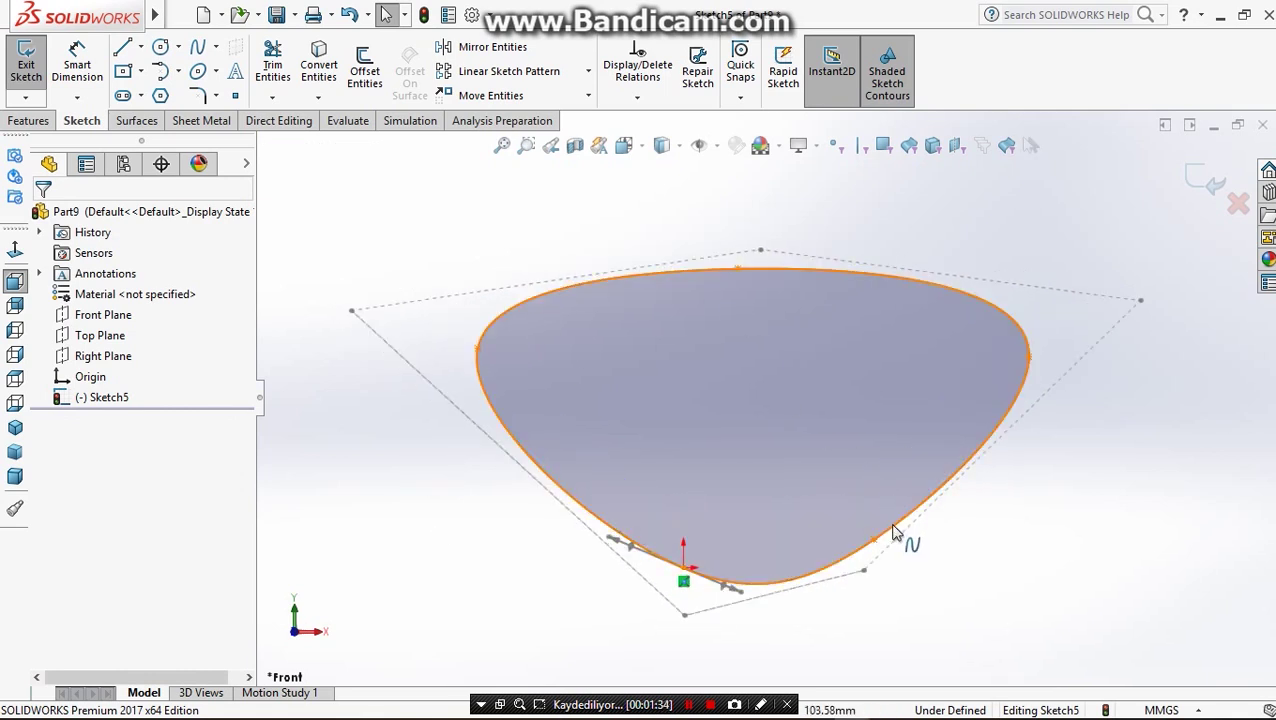
{"action": "mouse_move", "coordinate": [735, 267]}
{"action": "left_mouse_down"}
{"action": "mouse_move", "coordinate": [700, 231]}
{"action": "mouse_move", "coordinate": [759, 226]}
{"action": "mouse_move", "coordinate": [769, 235]}
{"action": "mouse_move", "coordinate": [692, 250]}
{"action": "left_mouse_up"}
{"action": "left_click", "coordinate": [427, 221]}
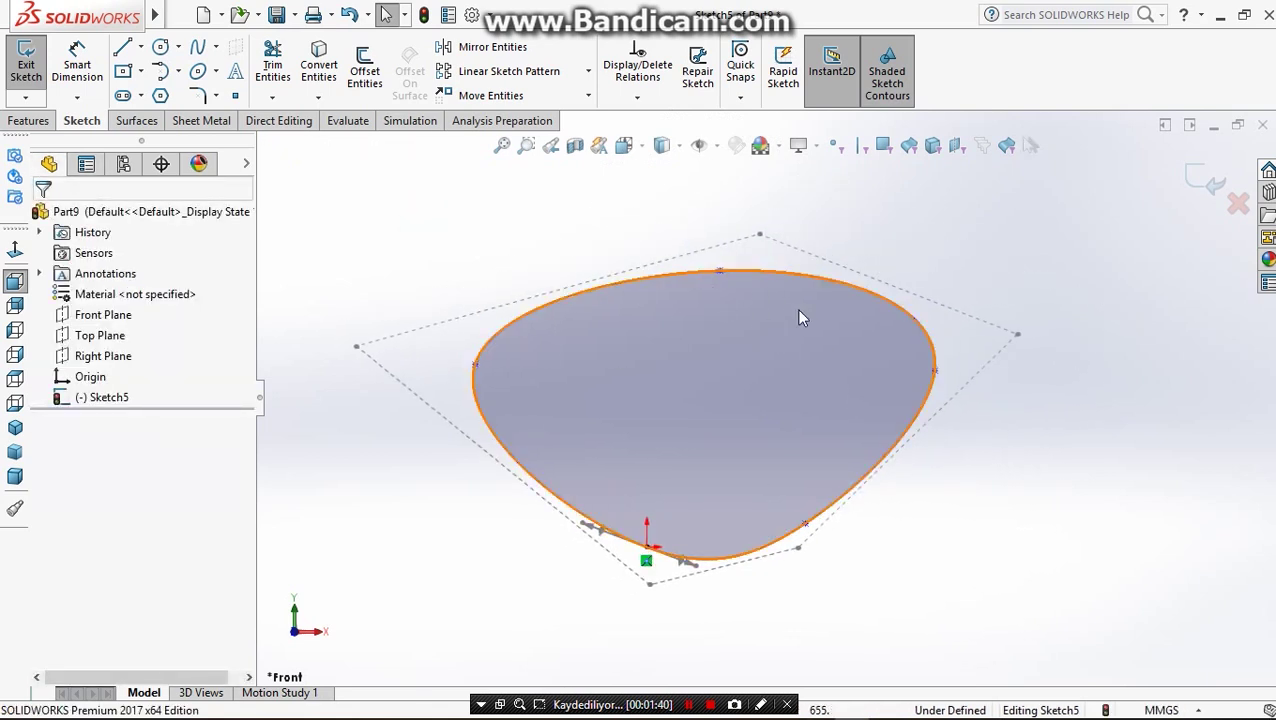
{"action": "key", "text": "Delete"}
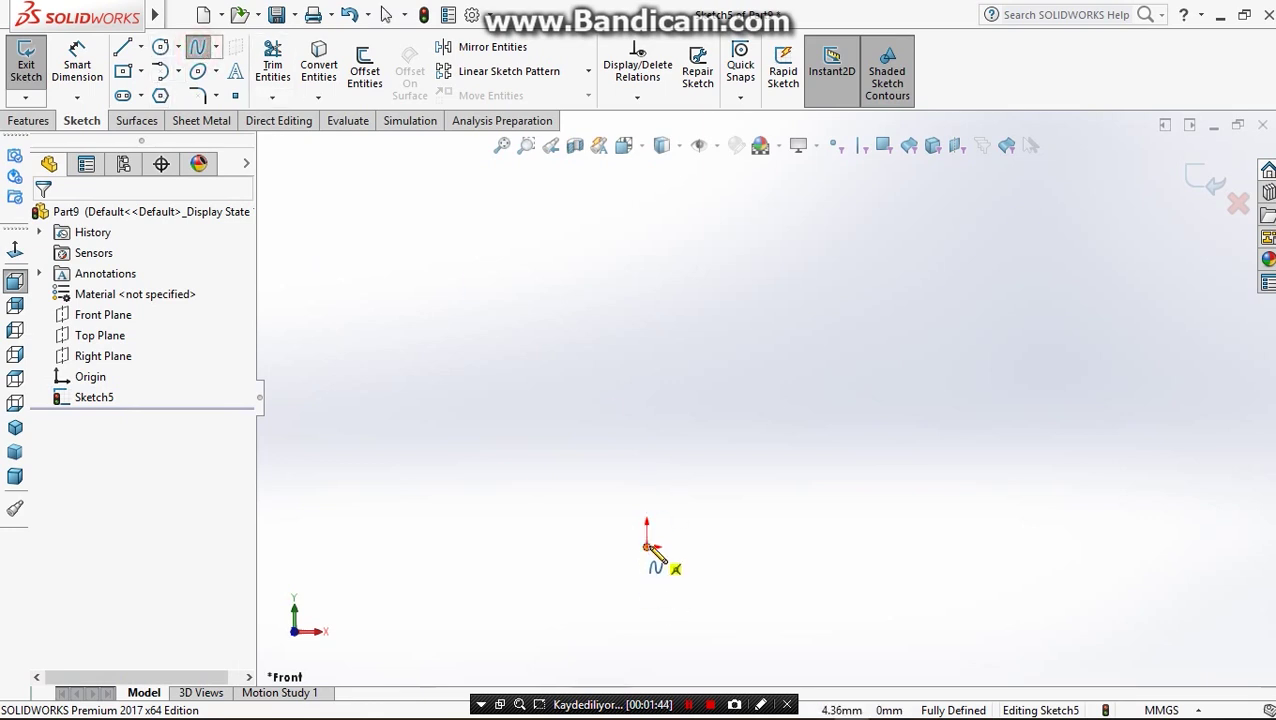
Finish the spline with points at the upper left, then delete its right branch
{"action": "left_click", "coordinate": [919, 206]}
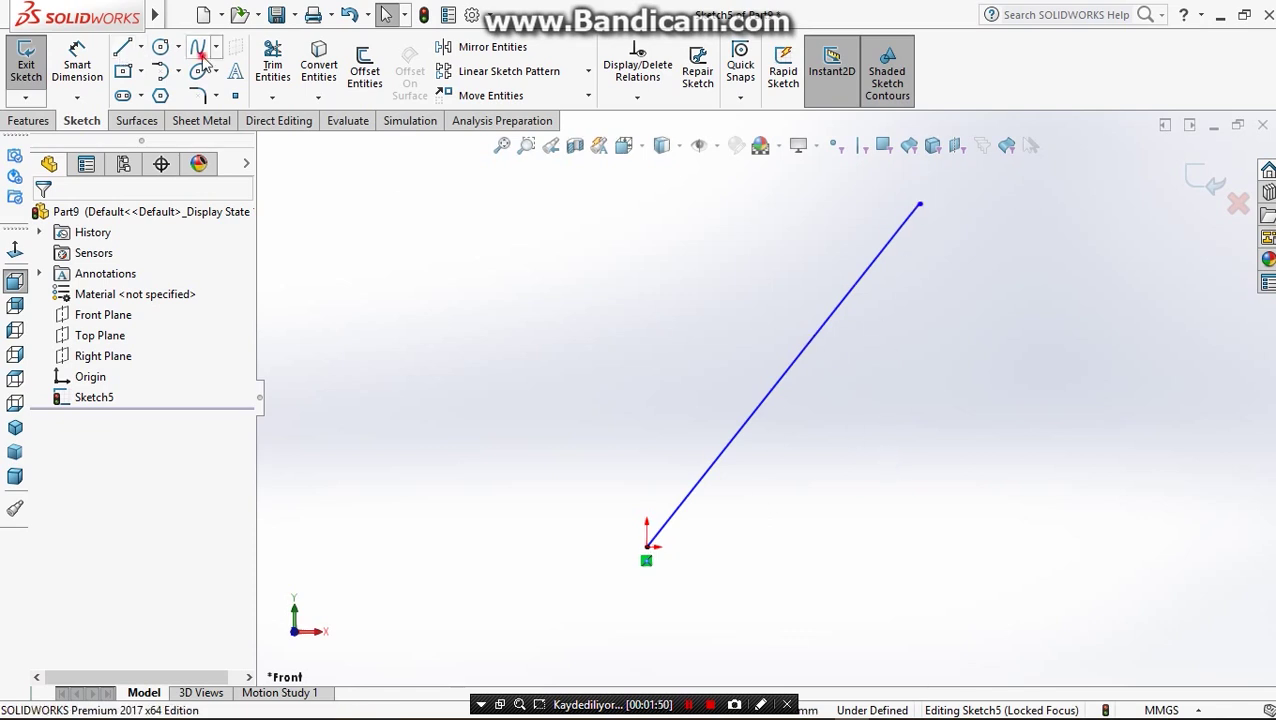
{"action": "left_click", "coordinate": [648, 548]}
{"action": "left_click", "coordinate": [411, 238]}
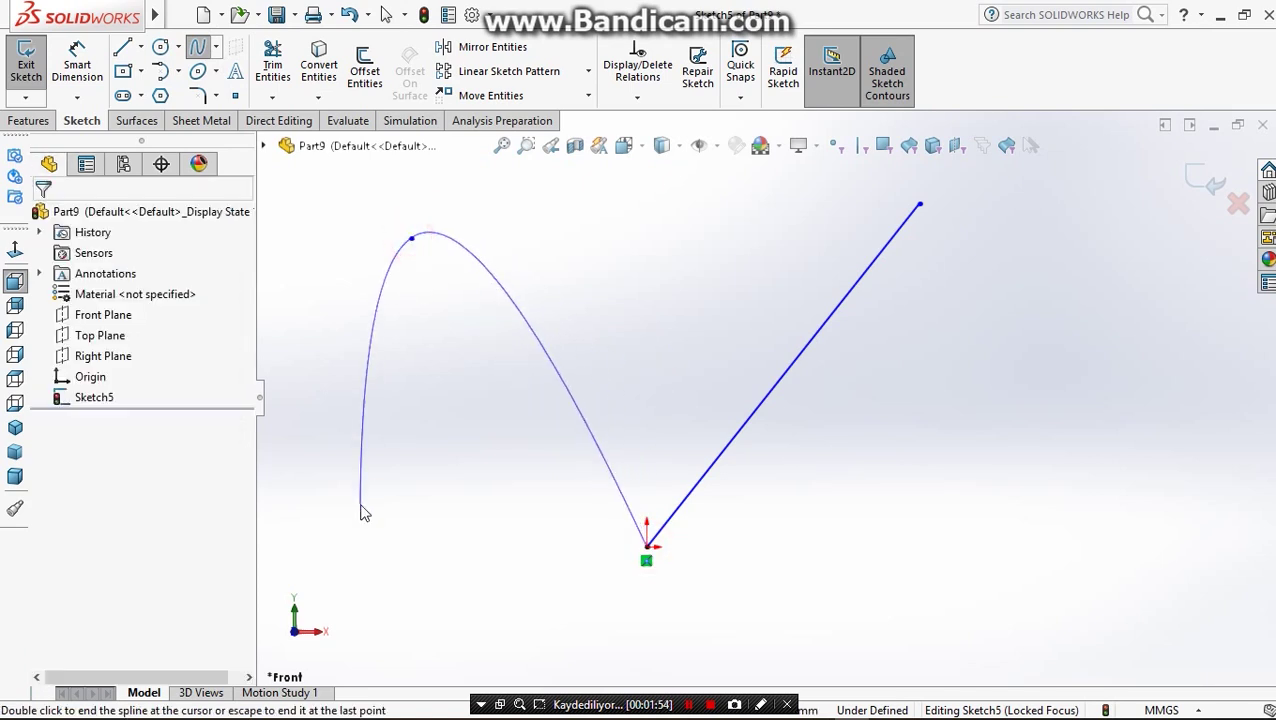
{"action": "key", "text": "Escape"}
{"action": "left_click_drag", "start_coordinate": [1017, 399], "coordinate": [750, 290]}
{"action": "key", "text": "Delete"}
Bend the remaining straight spline into a curve by dragging its tangent handles
{"action": "left_click", "coordinate": [424, 260]}
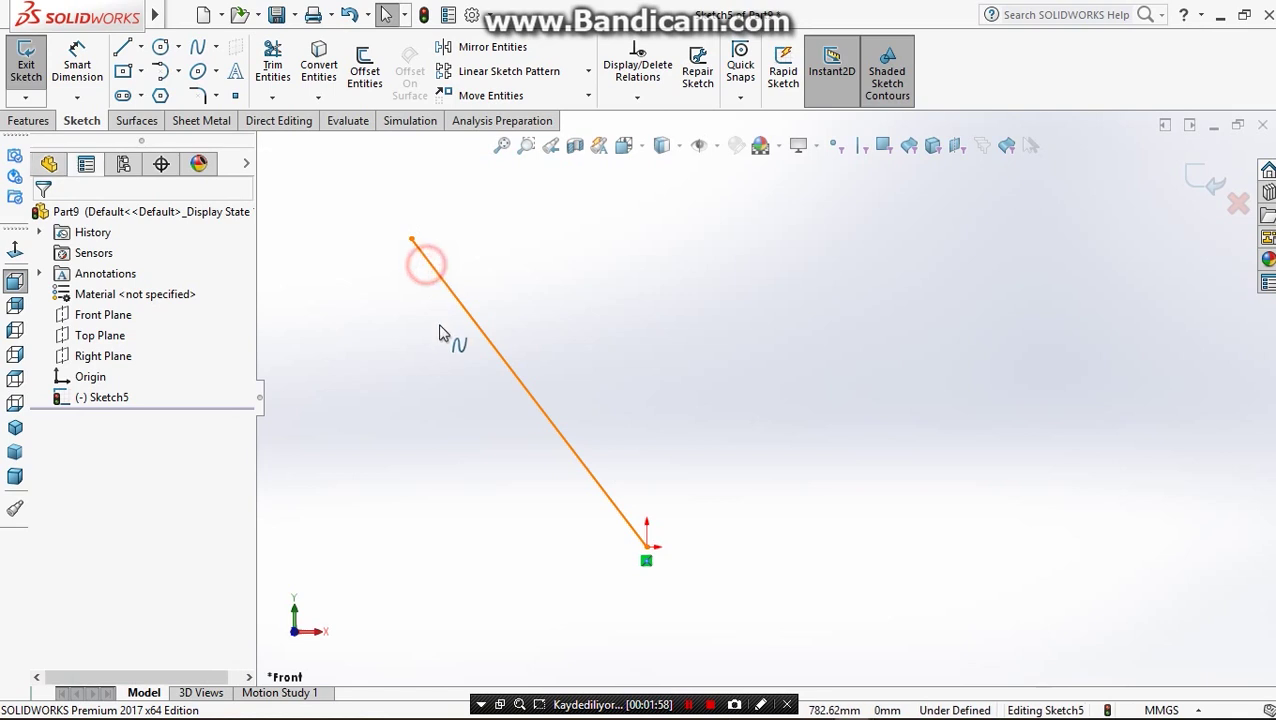
{"action": "mouse_move", "coordinate": [479, 328]}
{"action": "left_mouse_down"}
{"action": "mouse_move", "coordinate": [498, 316]}
{"action": "mouse_move", "coordinate": [555, 346]}
{"action": "left_mouse_up"}
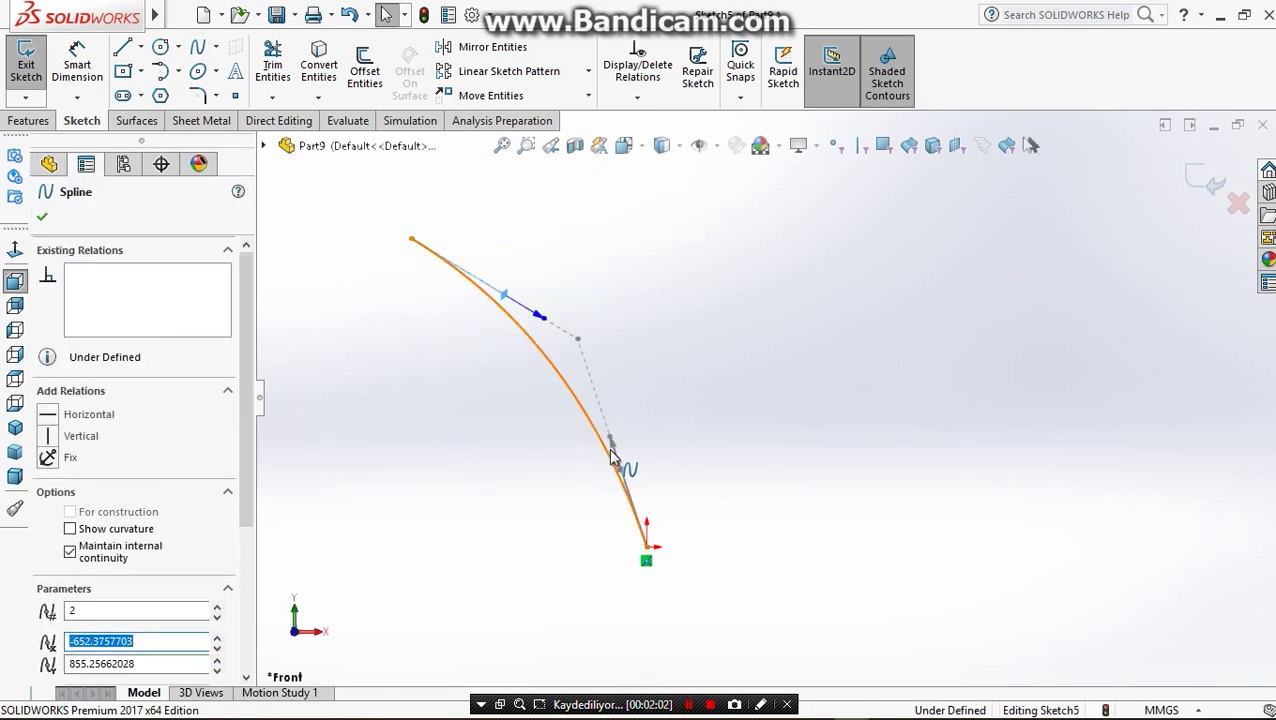
{"action": "mouse_move", "coordinate": [612, 440]}
{"action": "left_mouse_down"}
{"action": "mouse_move", "coordinate": [617, 378]}
{"action": "mouse_move", "coordinate": [578, 222]}
{"action": "mouse_move", "coordinate": [640, 445]}
{"action": "mouse_move", "coordinate": [672, 381]}
{"action": "mouse_move", "coordinate": [652, 228]}
{"action": "mouse_move", "coordinate": [658, 250]}
{"action": "mouse_move", "coordinate": [619, 330]}
{"action": "left_mouse_up"}
{"action": "middle_click_drag", "start_coordinate": [596, 317], "coordinate": [627, 330], "text": "ctrl"}
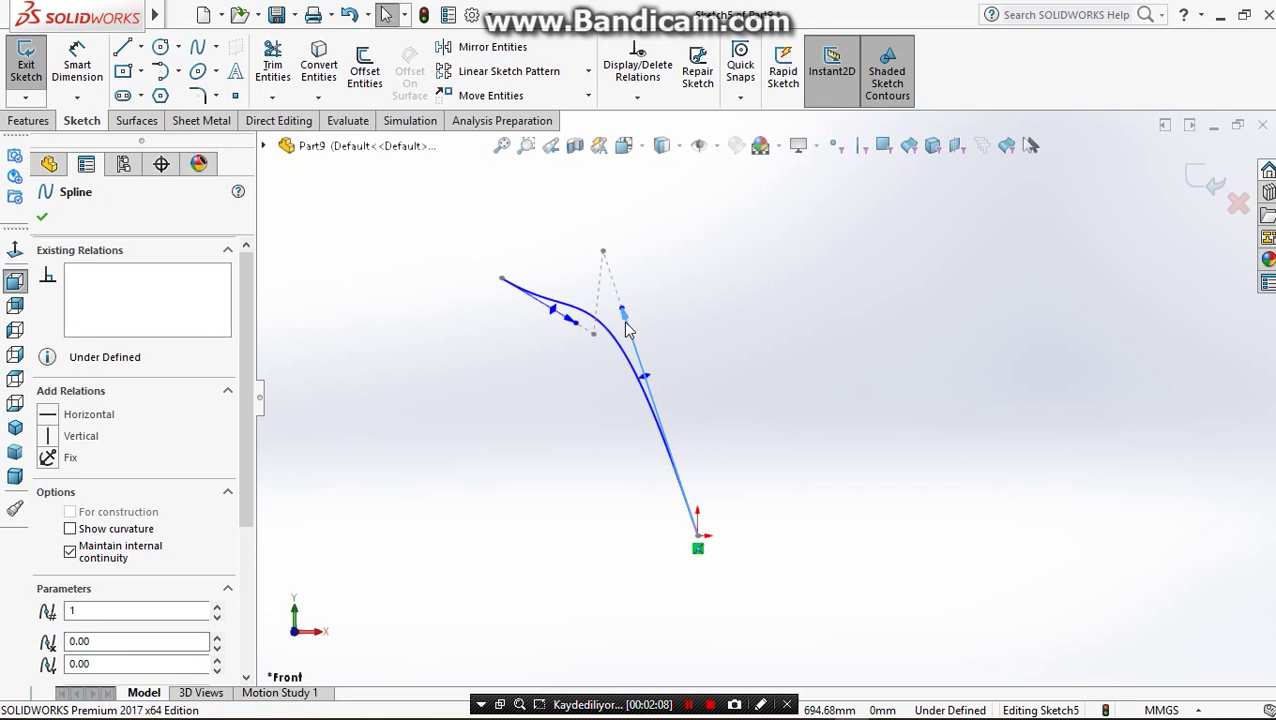
{"action": "left_click", "coordinate": [659, 293]}
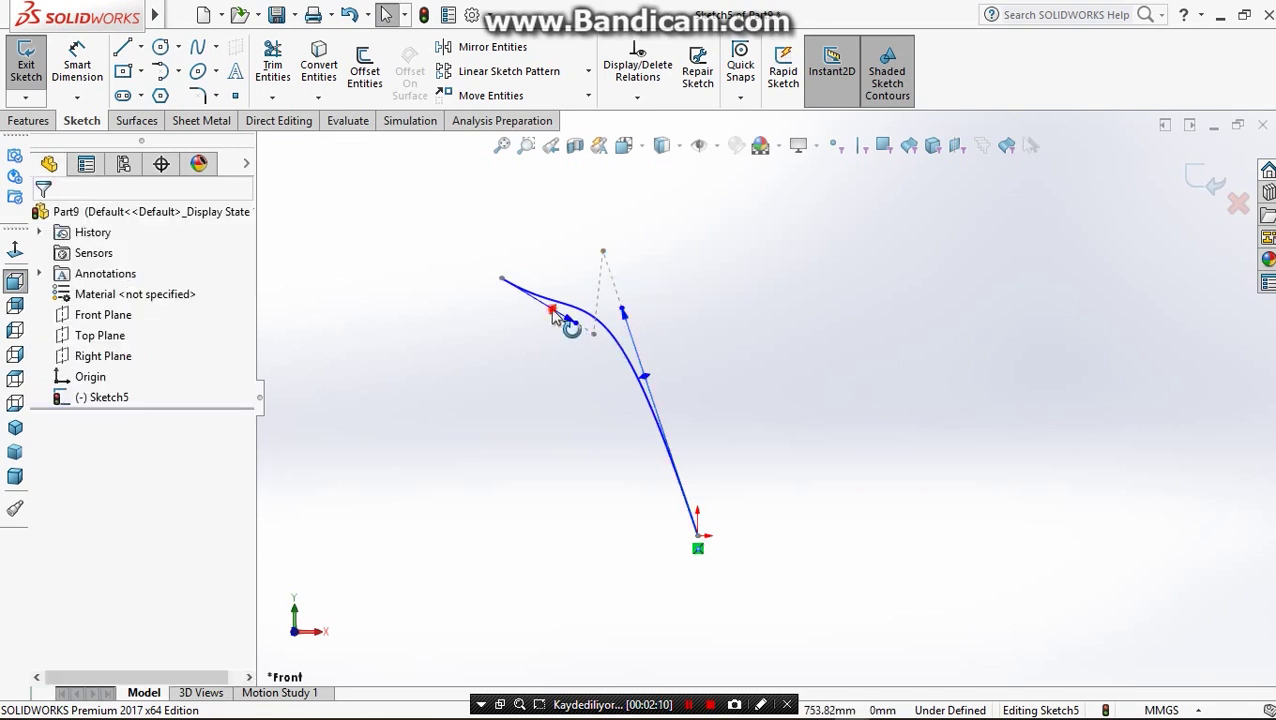
{"action": "left_click_drag", "start_coordinate": [555, 315], "coordinate": [533, 370]}
{"action": "left_click_drag", "start_coordinate": [477, 367], "coordinate": [473, 380]}
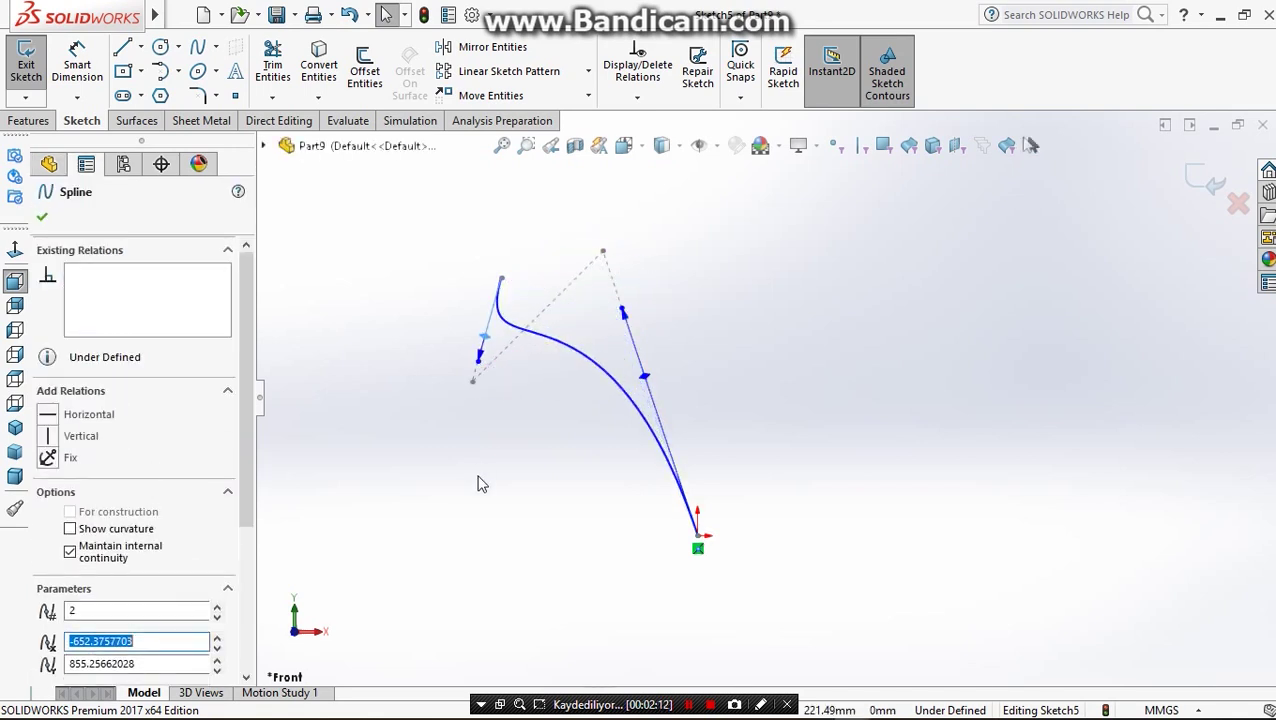
{"action": "left_click", "coordinate": [477, 479]}
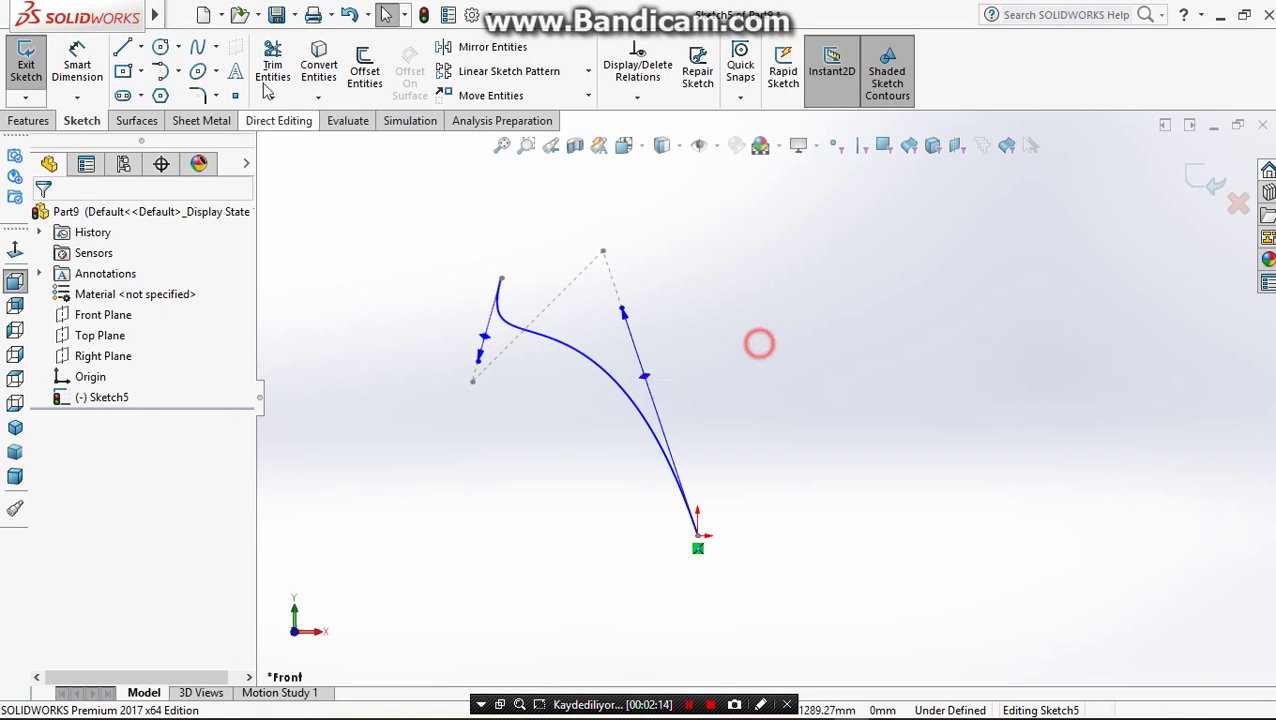
{"action": "left_click_drag", "start_coordinate": [644, 379], "coordinate": [720, 386]}
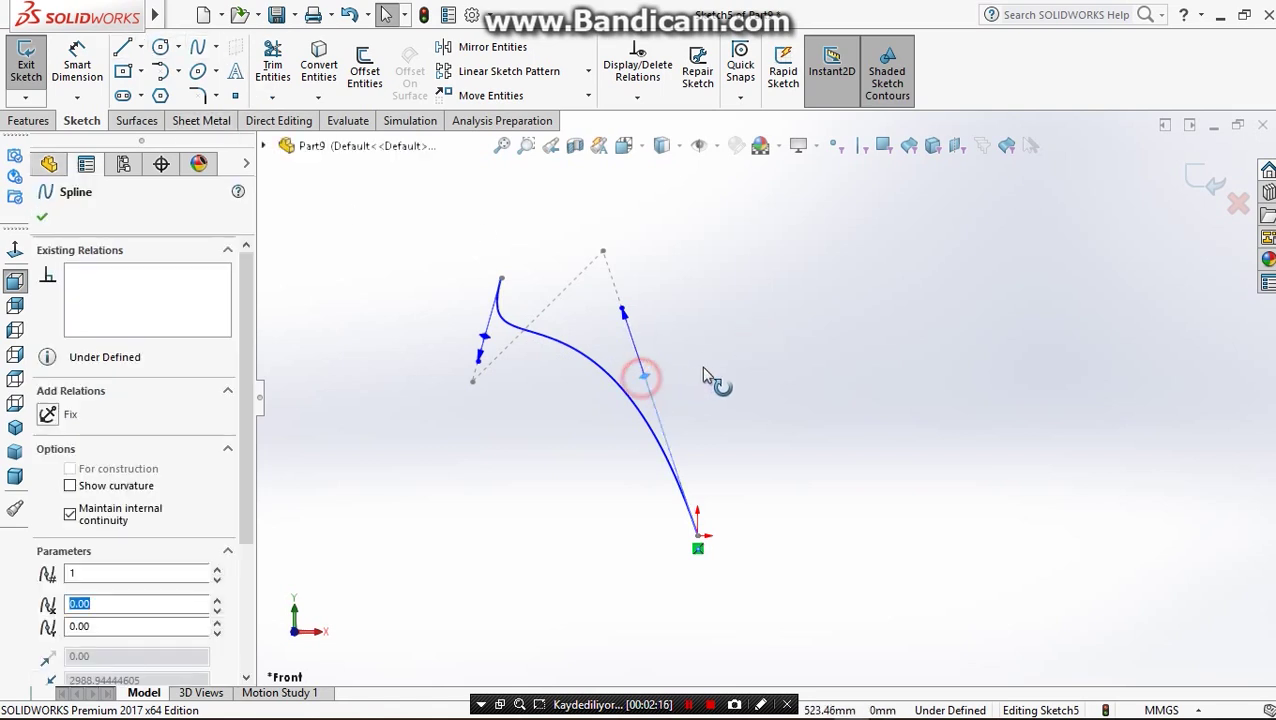
Refine the S-curve by moving its top endpoint and adjusting both end tangents
{"action": "scroll", "coordinate": [636, 370], "scroll_direction": "down", "scroll_amount": 1}
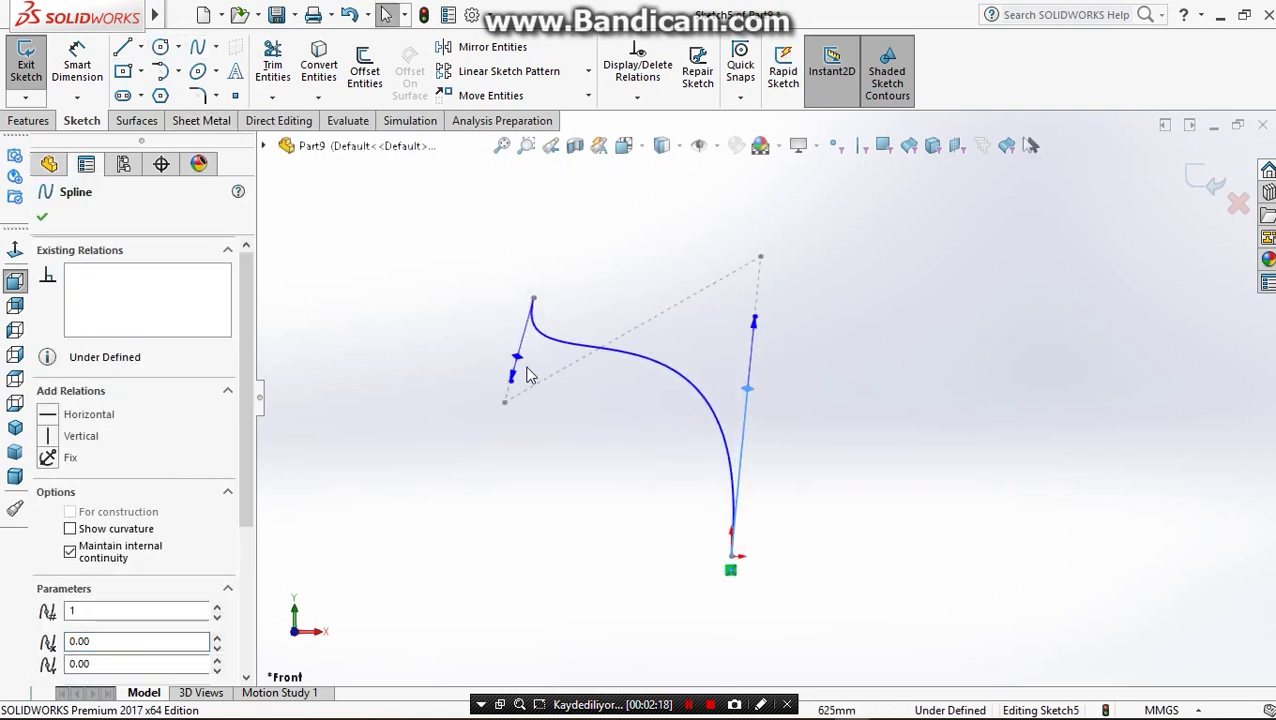
{"action": "left_click_drag", "start_coordinate": [528, 366], "coordinate": [552, 405]}
{"action": "left_click", "coordinate": [578, 478]}
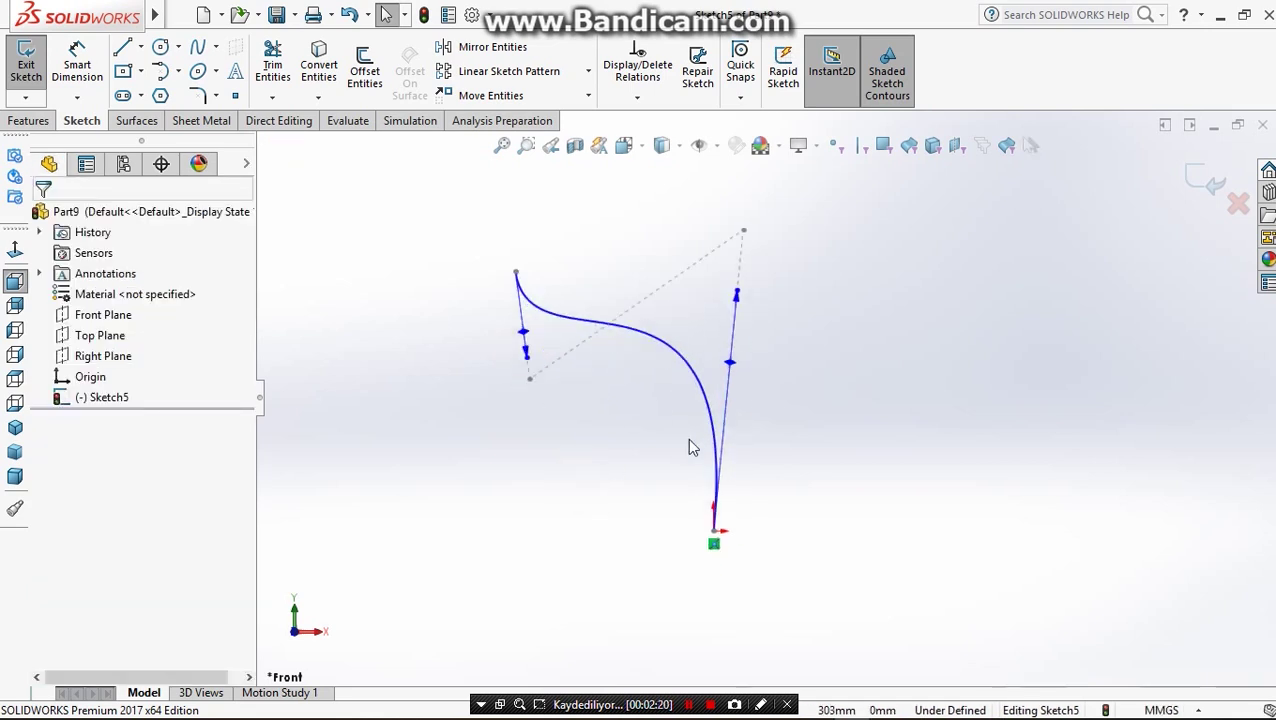
{"action": "left_click_drag", "start_coordinate": [726, 362], "coordinate": [766, 372]}
{"action": "left_click", "coordinate": [798, 456]}
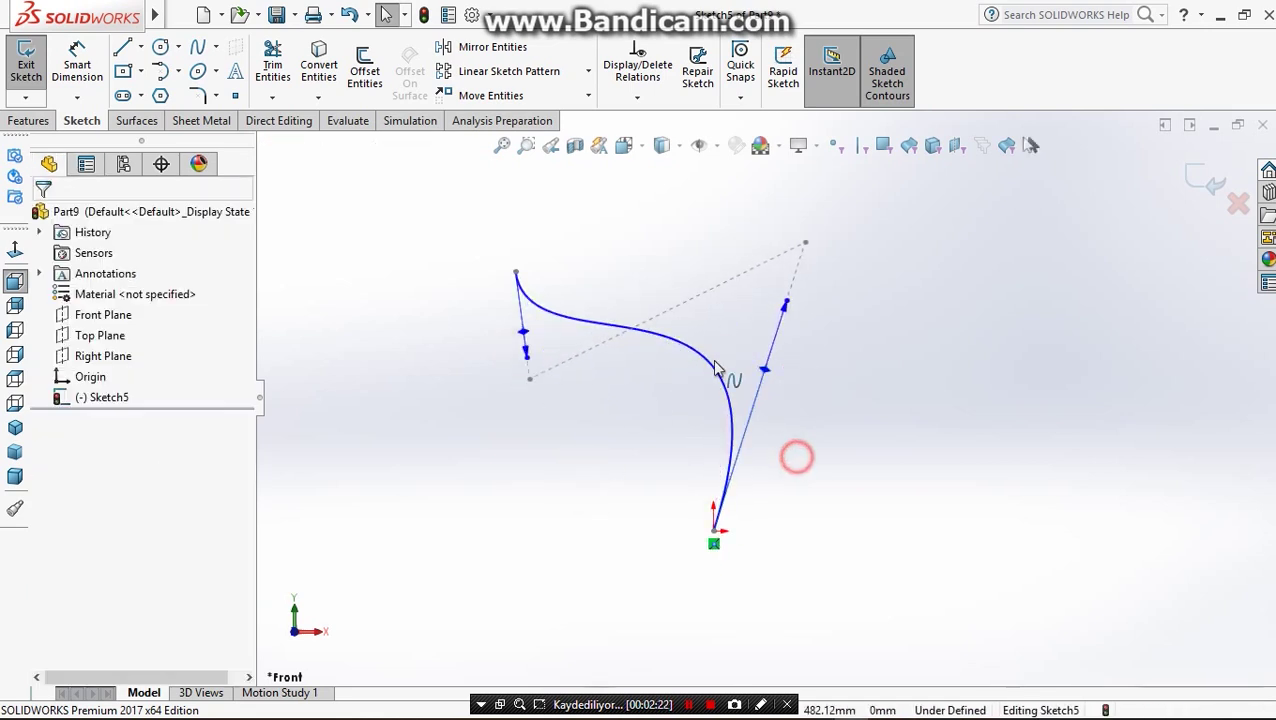
{"action": "mouse_move", "coordinate": [521, 284]}
{"action": "left_mouse_down"}
{"action": "mouse_move", "coordinate": [528, 266]}
{"action": "mouse_move", "coordinate": [464, 176]}
{"action": "left_mouse_up"}
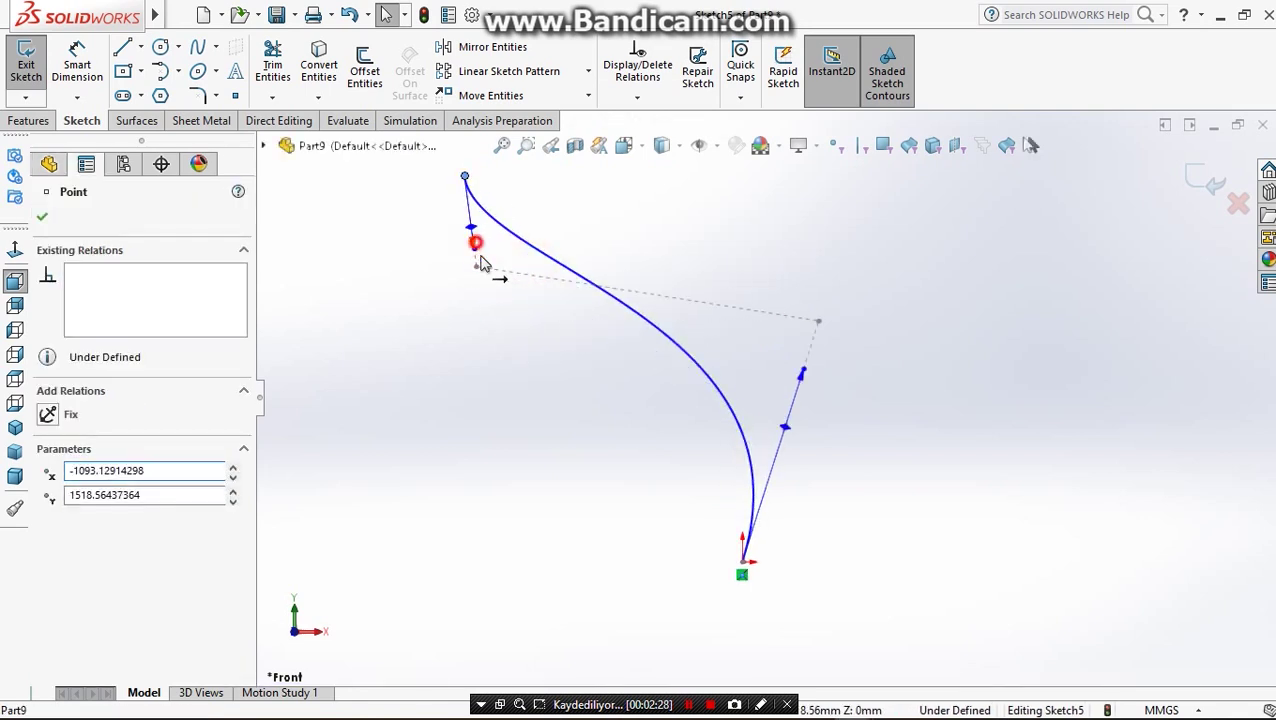
{"action": "left_click_drag", "start_coordinate": [475, 244], "coordinate": [501, 452]}
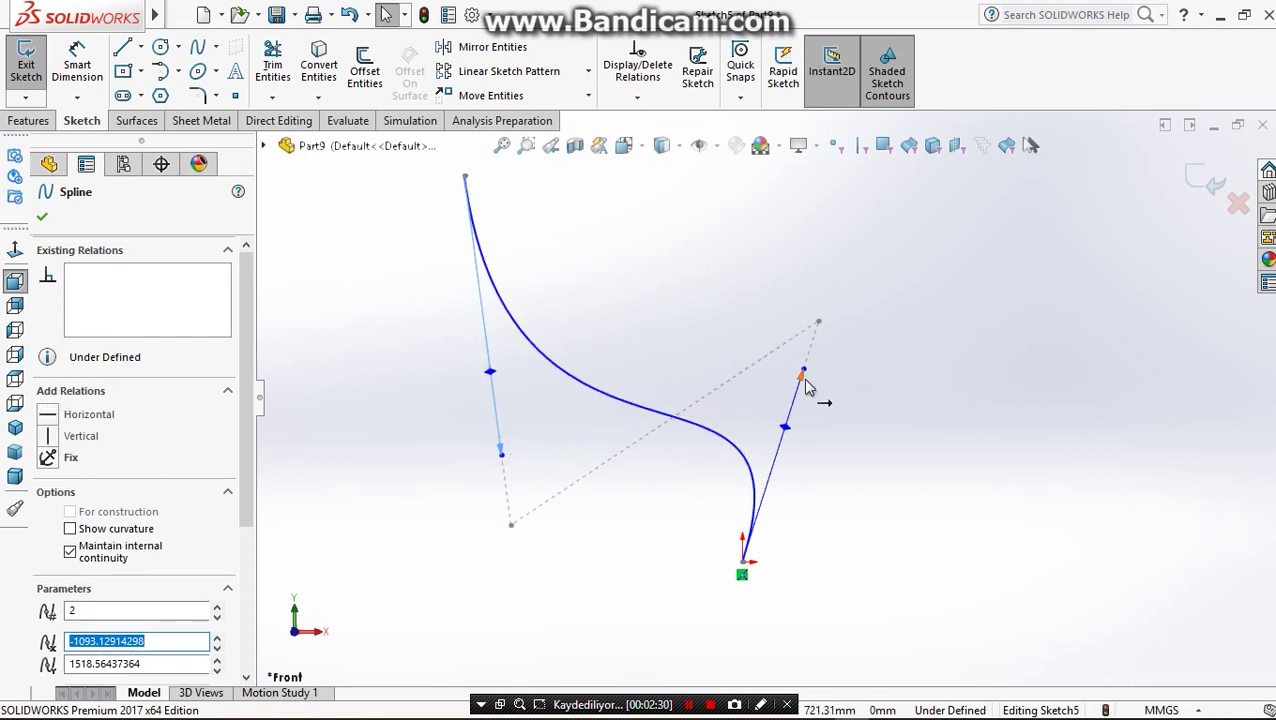
{"action": "left_click_drag", "start_coordinate": [782, 430], "coordinate": [754, 316]}
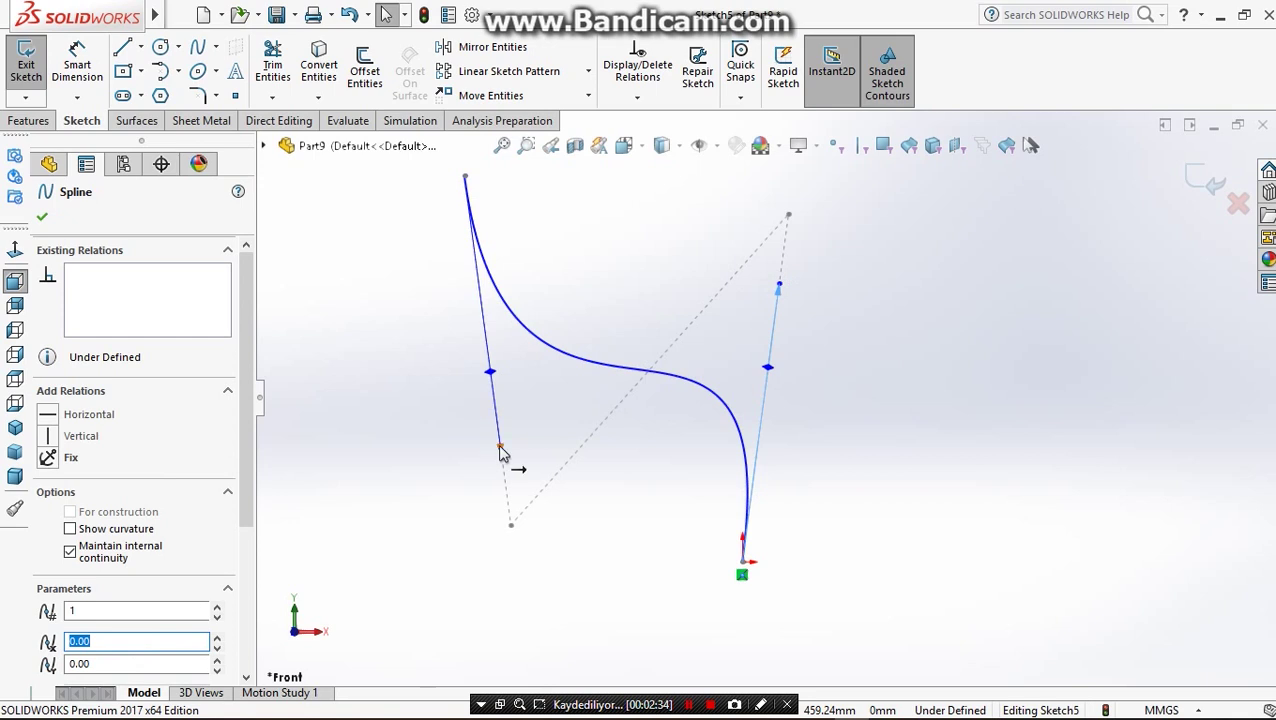
{"action": "left_click_drag", "start_coordinate": [502, 452], "coordinate": [511, 526]}
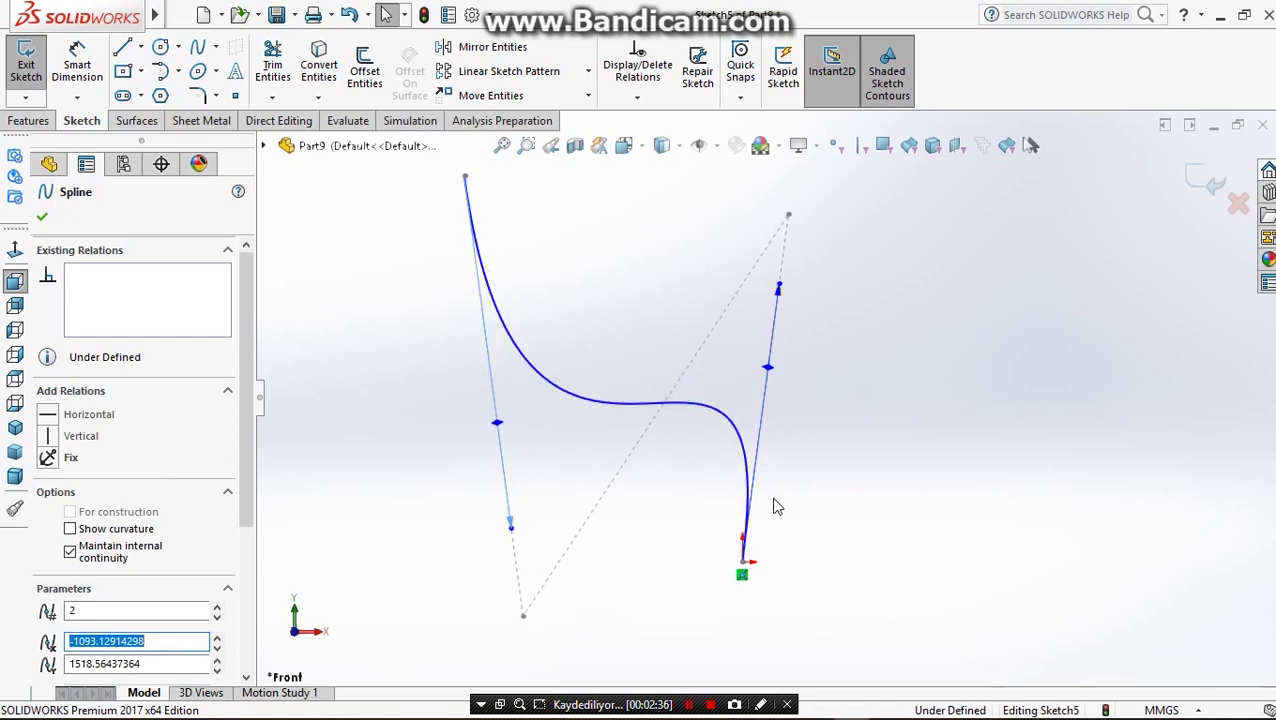
{"action": "left_click_drag", "start_coordinate": [779, 290], "coordinate": [783, 261]}
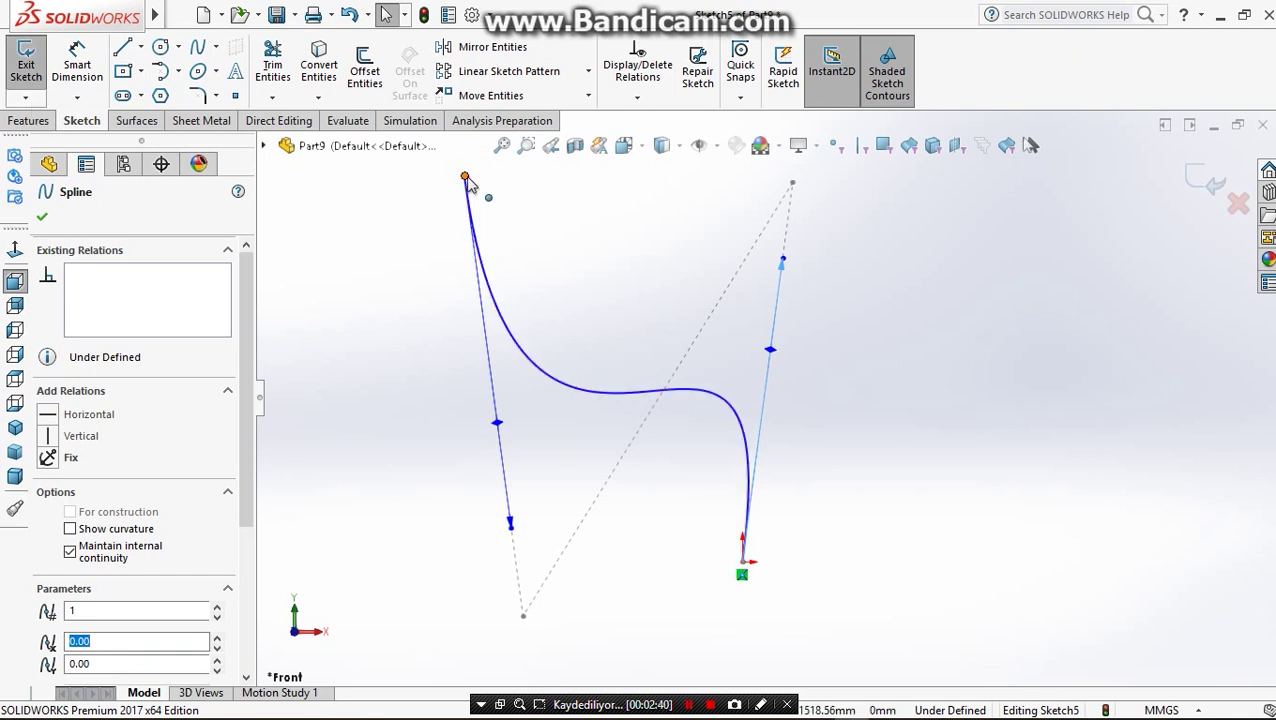
{"action": "left_click_drag", "start_coordinate": [465, 177], "coordinate": [474, 193]}
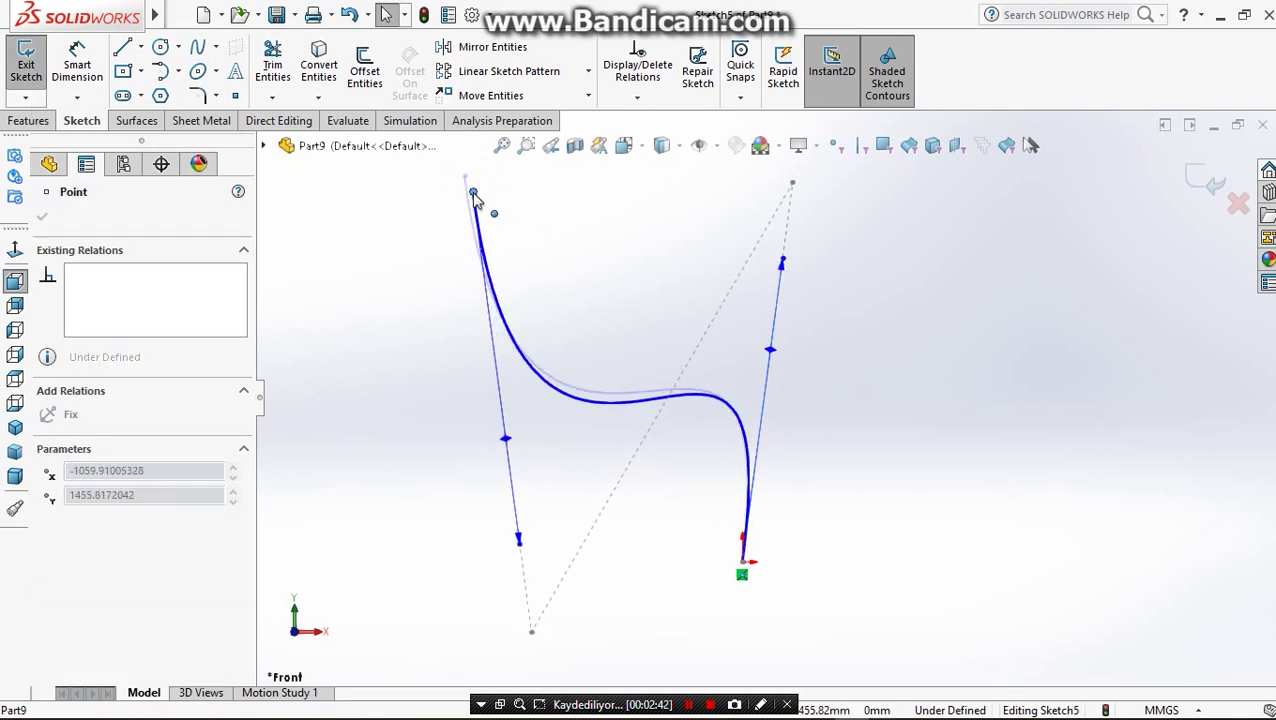
{"action": "left_click", "coordinate": [30, 120]}
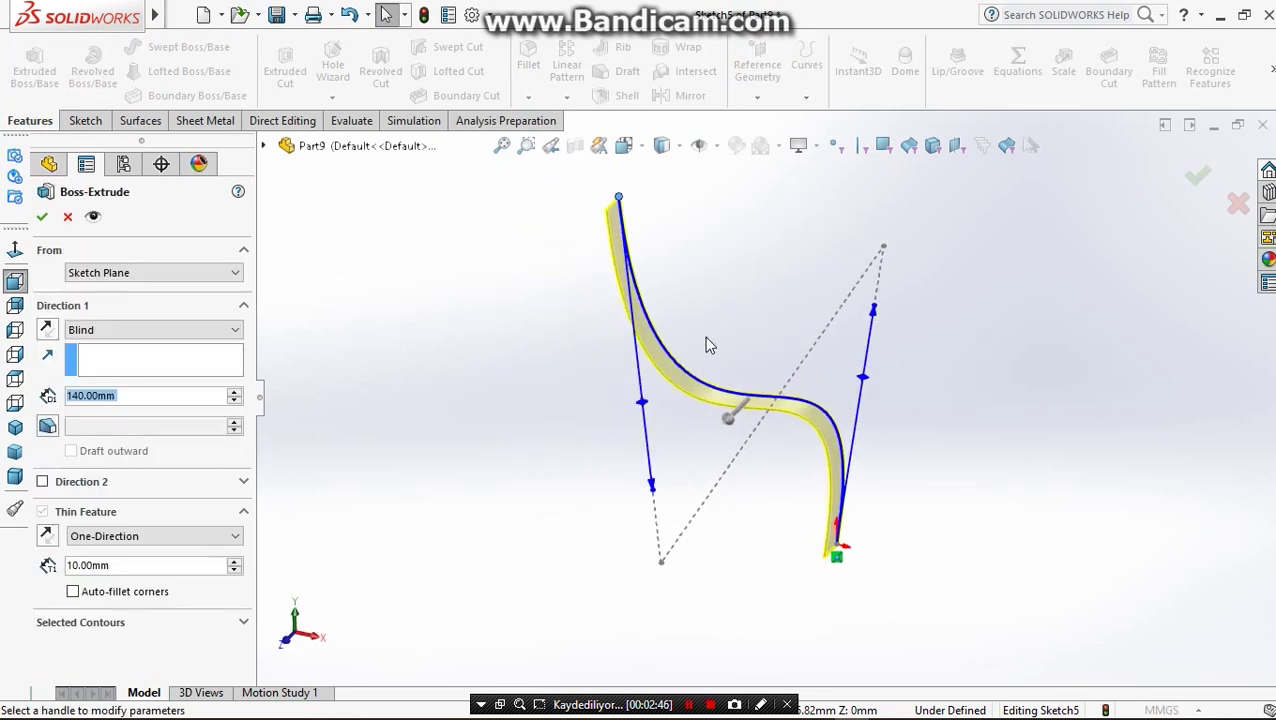
Set the thin extrusion depth to 300 and accept the feature
{"action": "left_click", "coordinate": [236, 394]}
{"action": "left_click", "coordinate": [236, 396]}
{"action": "type", "text": "300"}
{"action": "key", "text": "Return"}
{"action": "key", "text": "Return"}
Inspect the thin wall, then delete Sketch5 together with its extrusion
{"action": "mouse_move", "coordinate": [828, 393]}
{"action": "middle_mouse_down"}
{"action": "mouse_move", "coordinate": [1008, 235]}
{"action": "mouse_move", "coordinate": [743, 295]}
{"action": "mouse_move", "coordinate": [829, 421]}
{"action": "middle_mouse_up"}
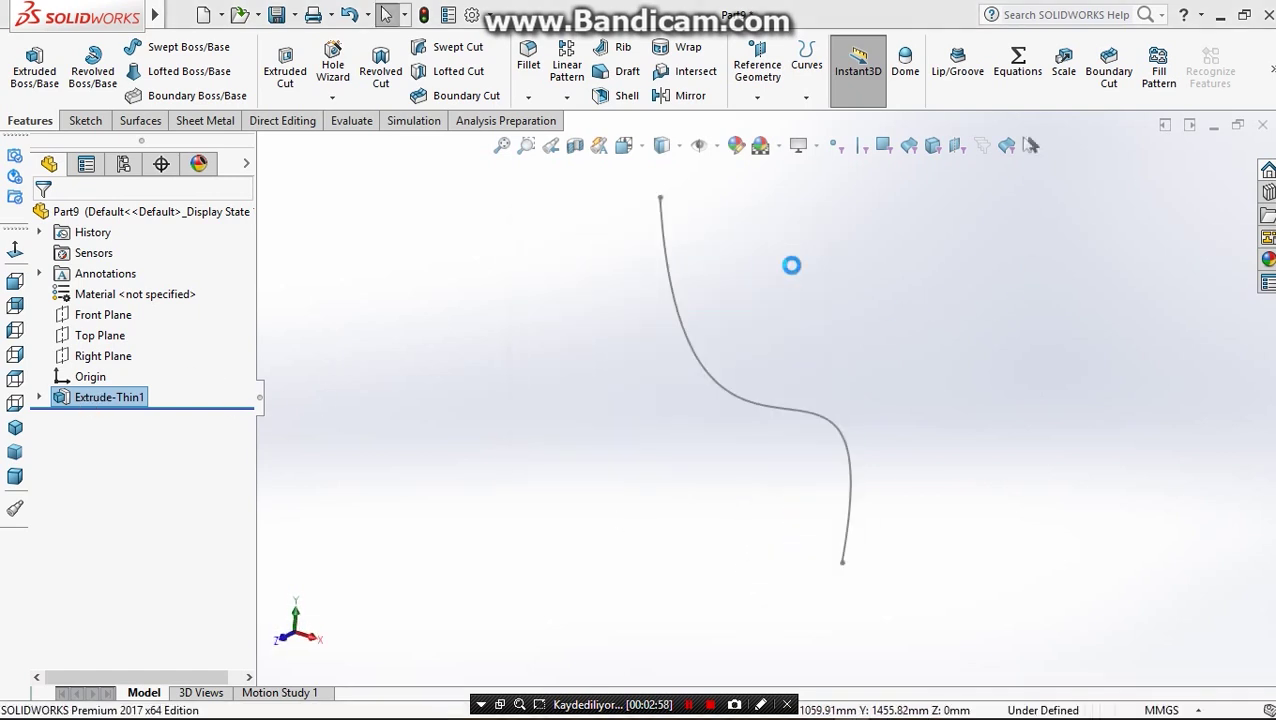
{"action": "left_click", "coordinate": [120, 393]}
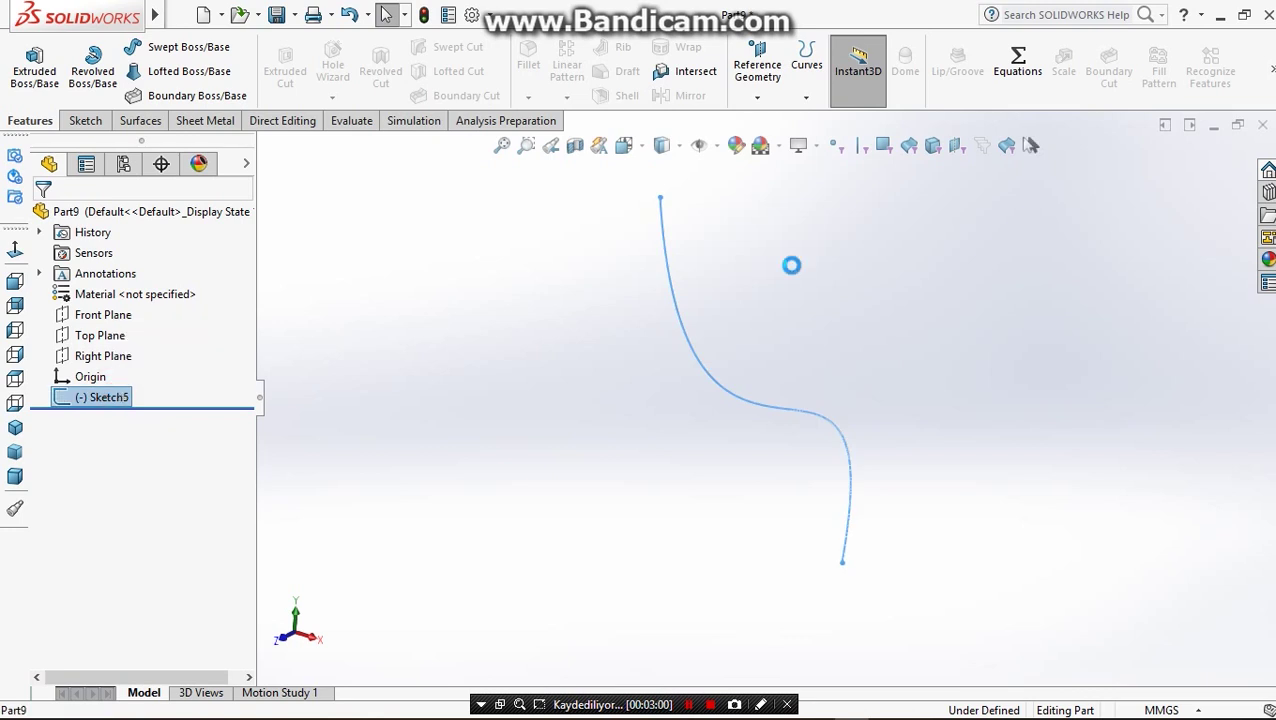
{"action": "key", "text": "Delete"}
{"action": "left_click", "coordinate": [792, 264]}
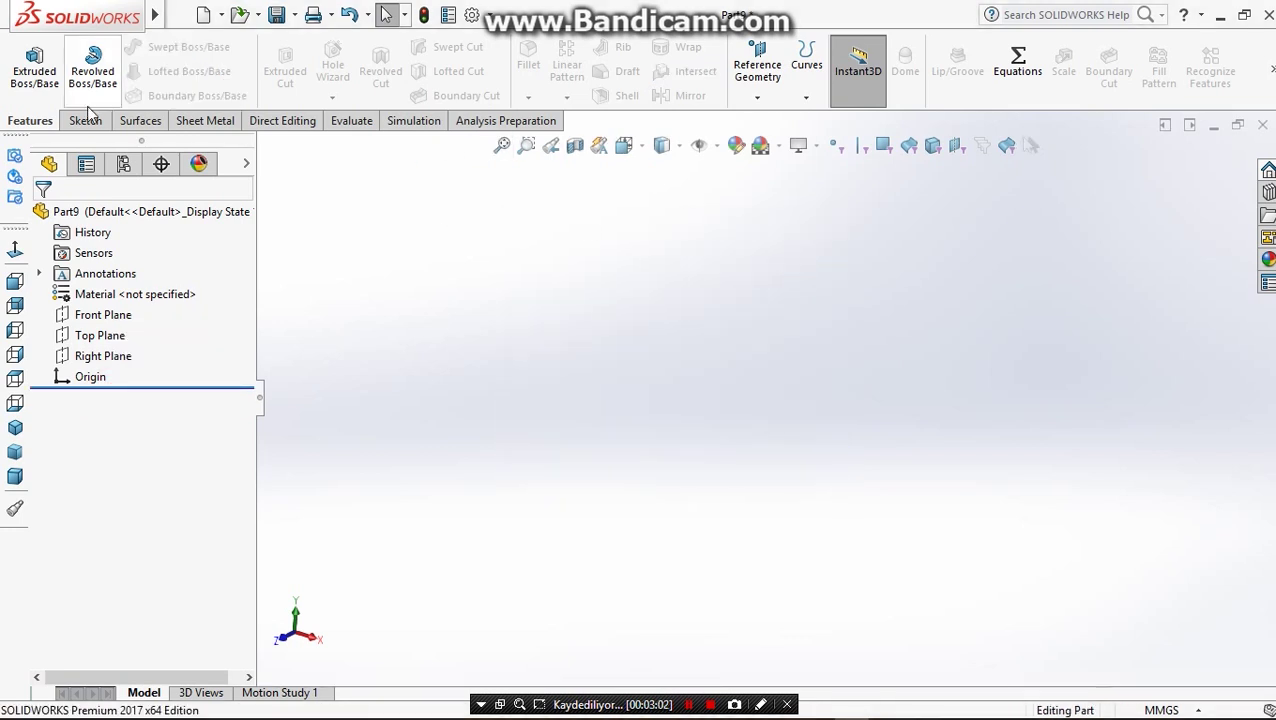
{"action": "left_click", "coordinate": [86, 120]}
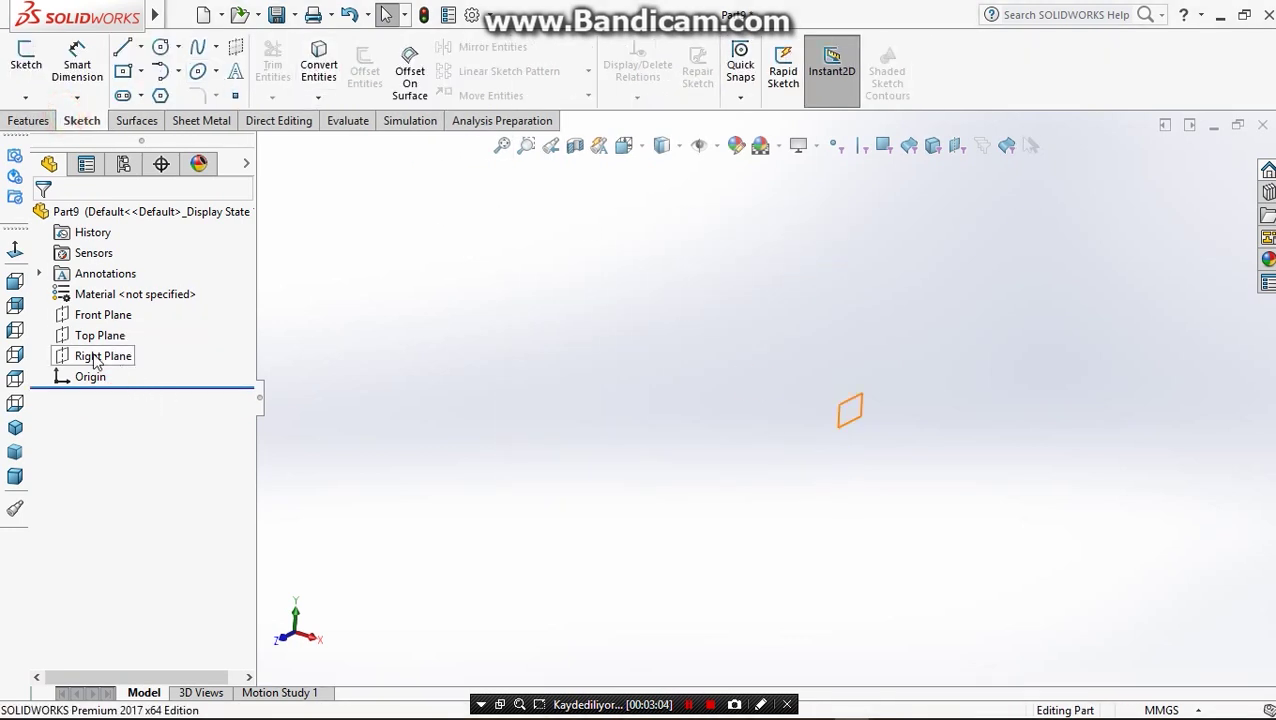
Start a new sketch on the Front Plane
{"action": "left_click", "coordinate": [88, 316]}
{"action": "left_click", "coordinate": [101, 290]}
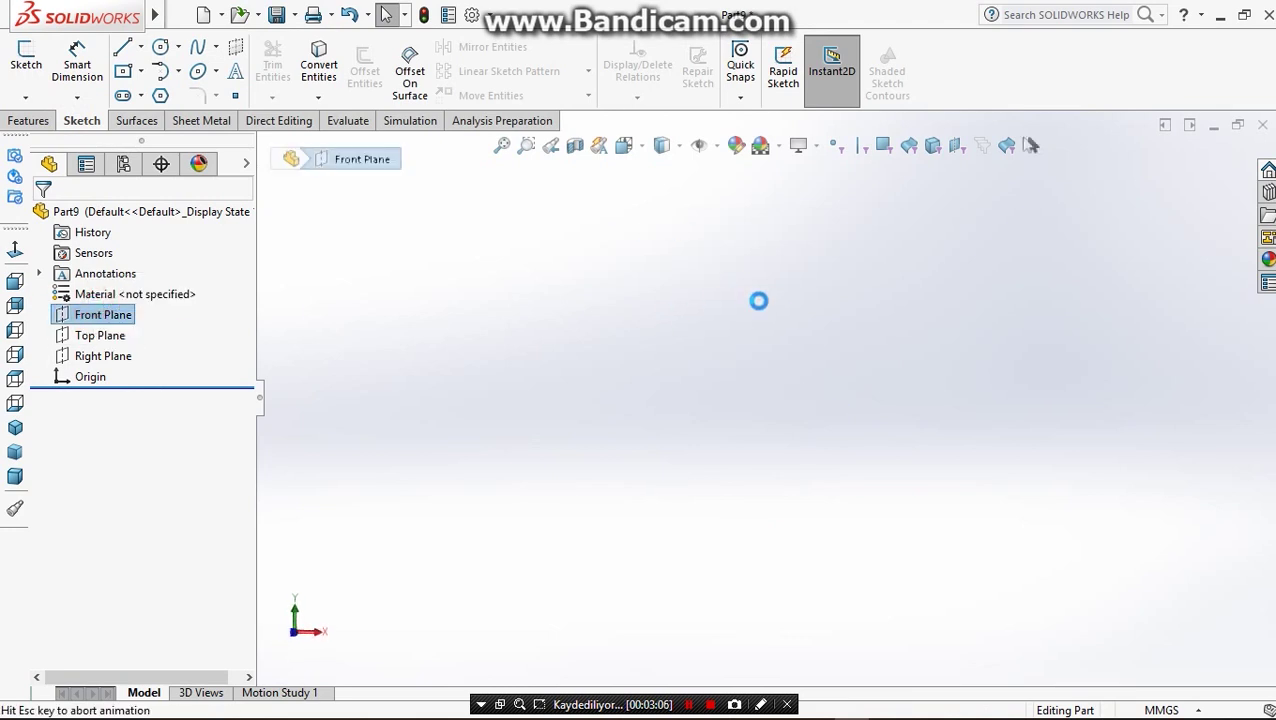
{"action": "left_click", "coordinate": [205, 11]}
{"action": "left_click", "coordinate": [205, 11]}
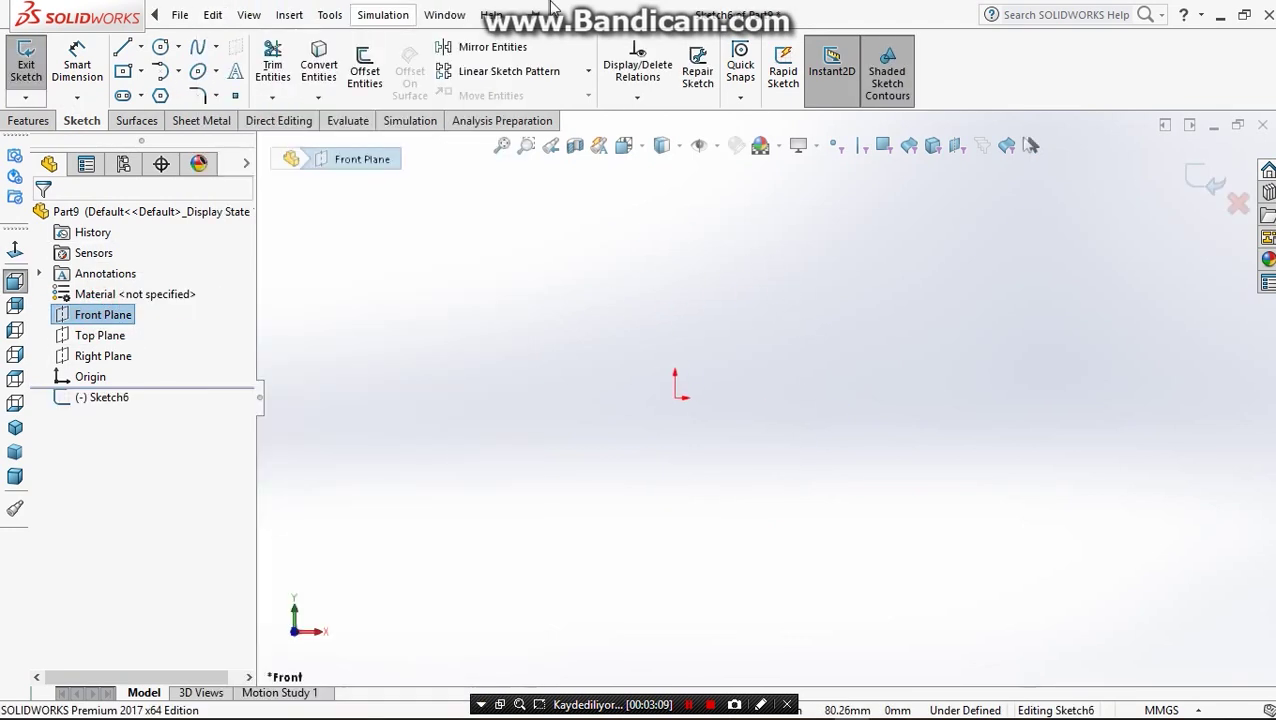
Draw a closed right triangle with lines starting and ending at the origin
{"action": "left_click", "coordinate": [123, 47]}
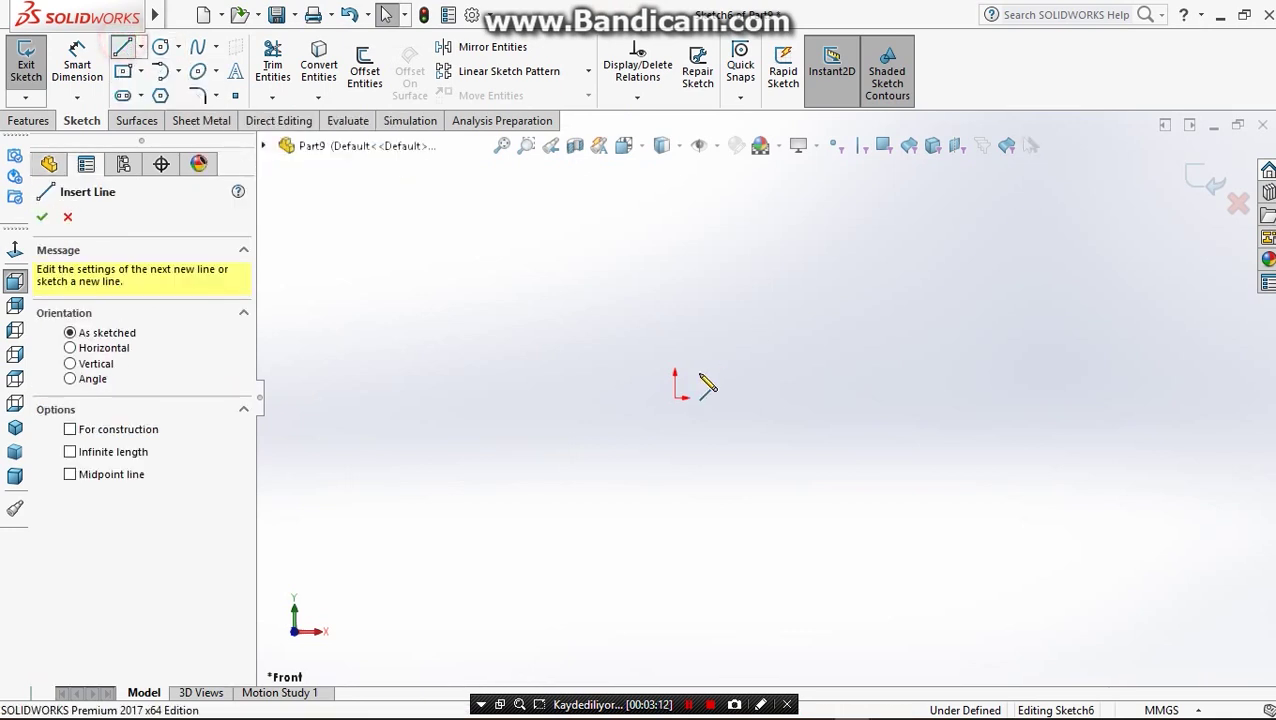
{"action": "left_click", "coordinate": [678, 398]}
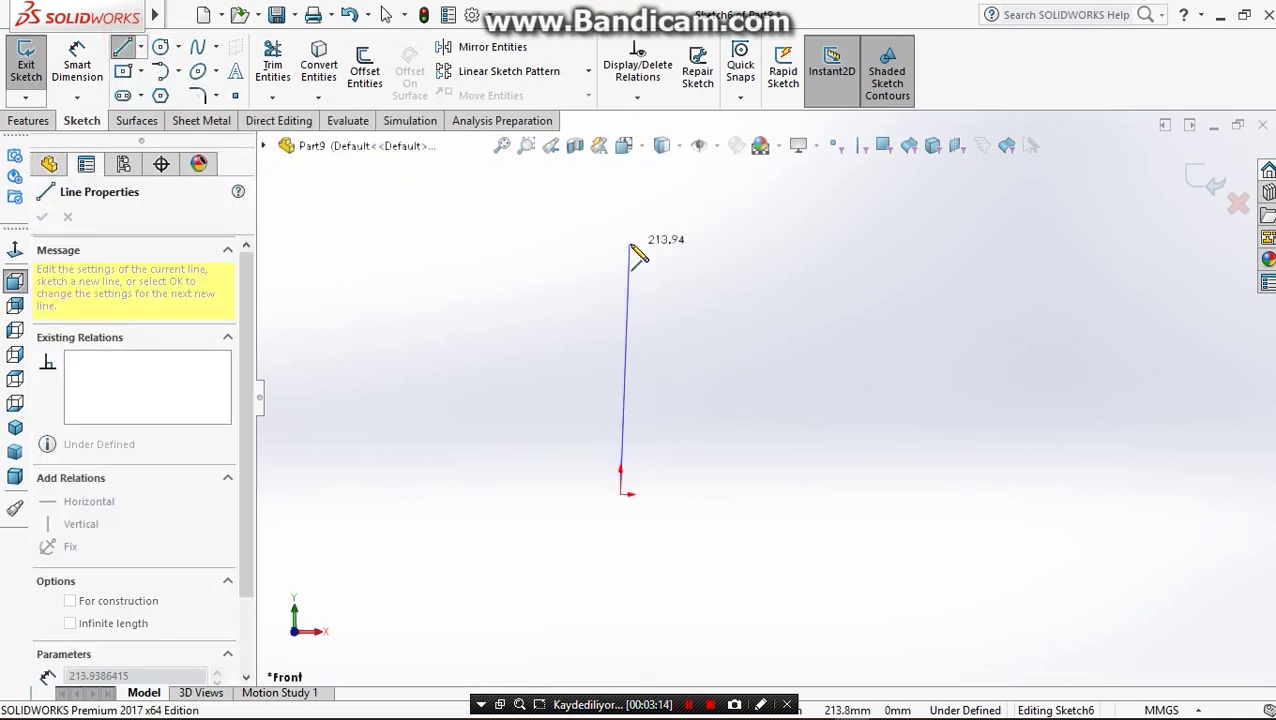
{"action": "left_click", "coordinate": [621, 240]}
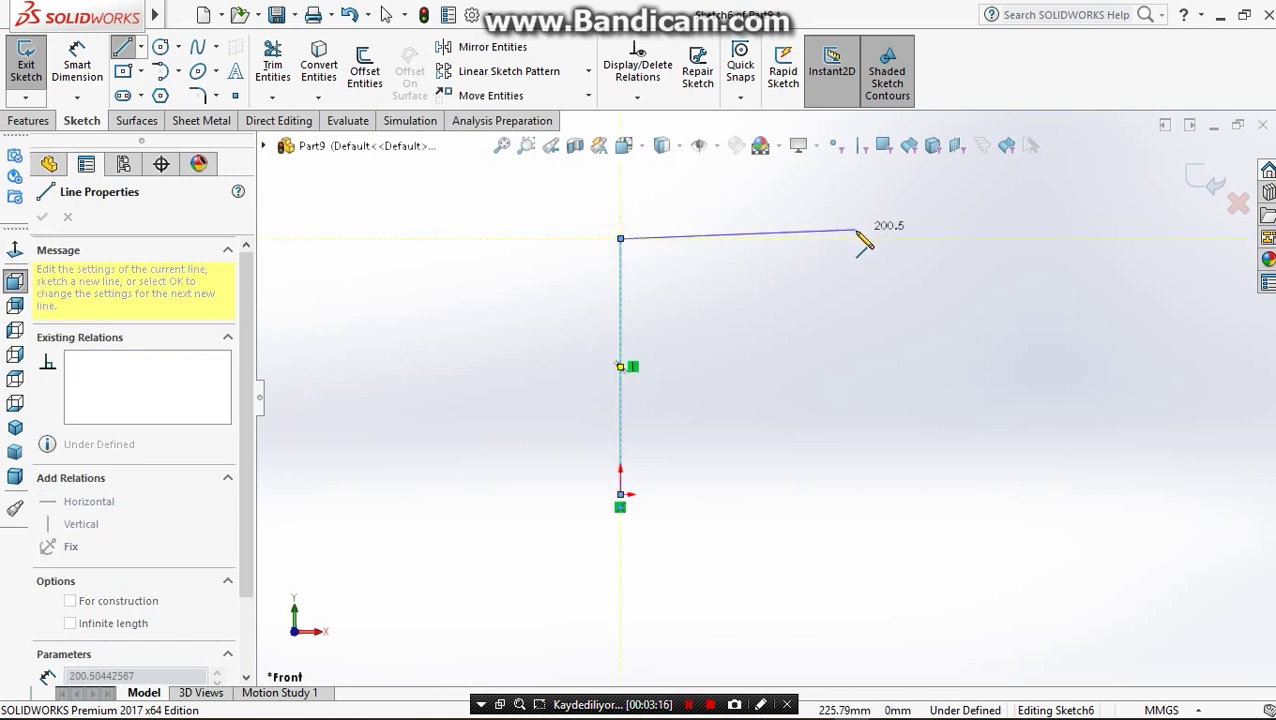
{"action": "left_click", "coordinate": [856, 238]}
{"action": "left_click", "coordinate": [620, 494]}
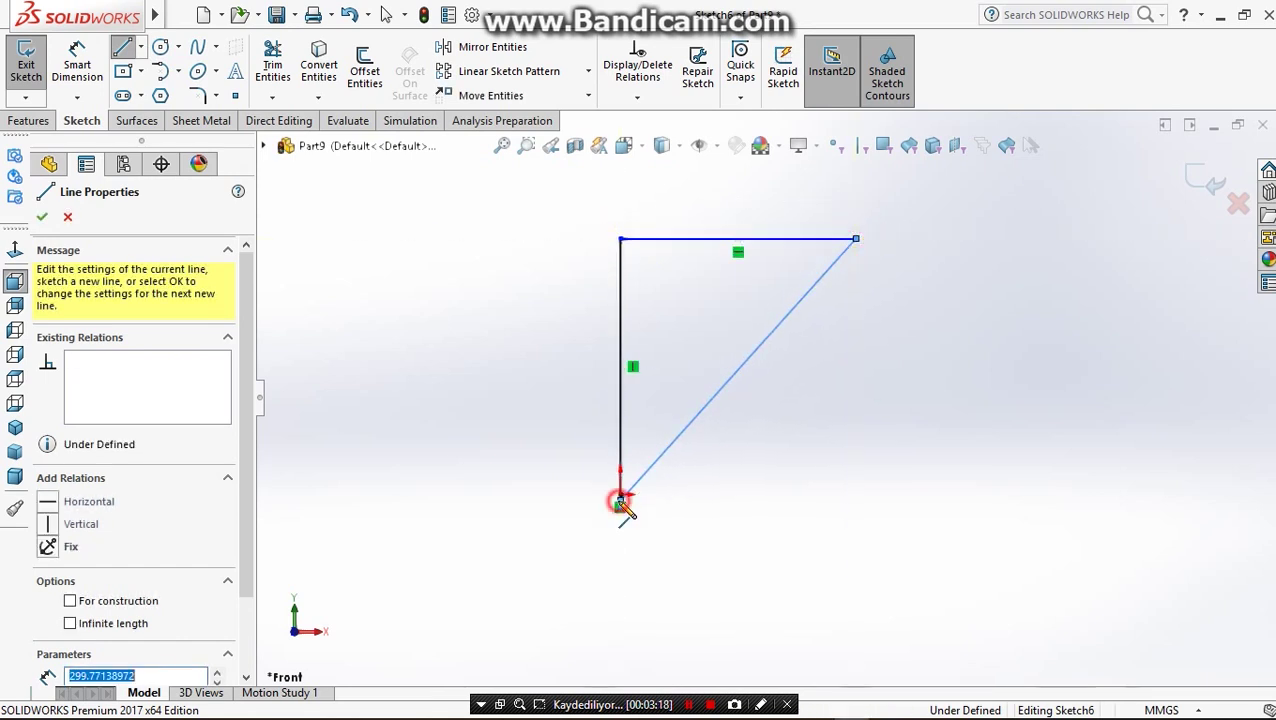
{"action": "key", "text": "Escape"}
Inspect the triangle's corner point at the origin
{"action": "left_click", "coordinate": [621, 498]}
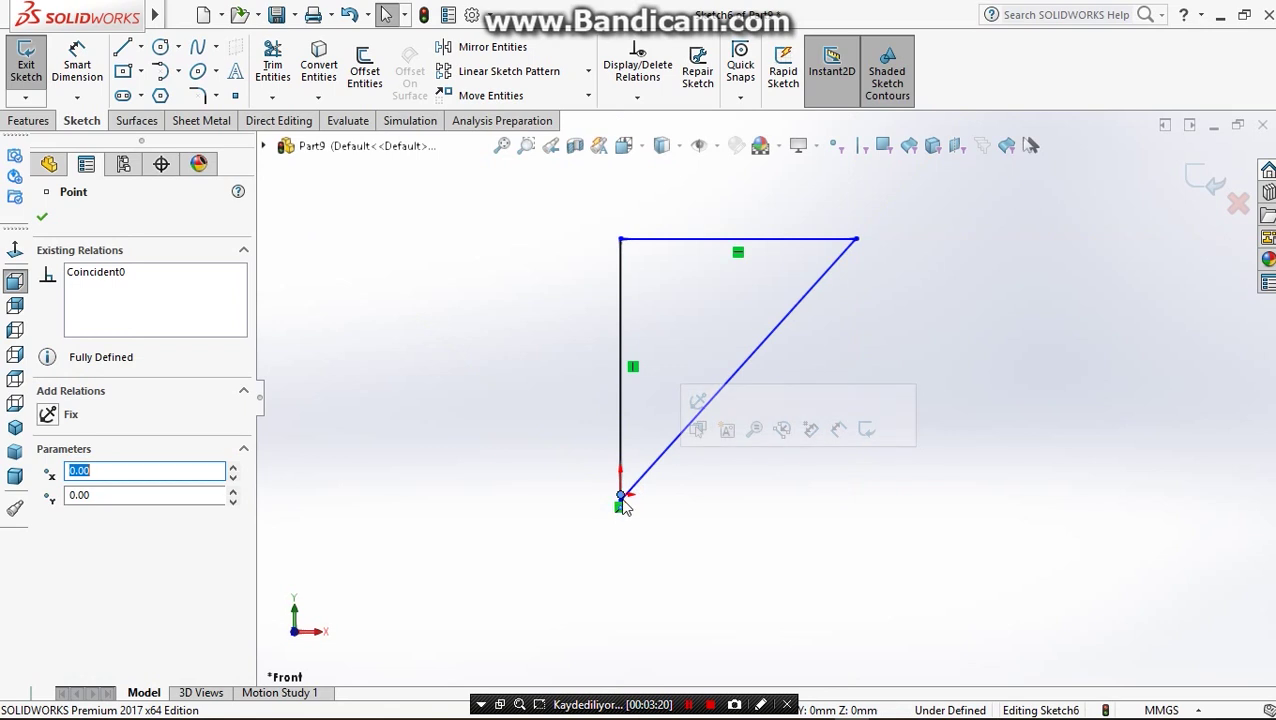
{"action": "scroll", "coordinate": [620, 510], "scroll_direction": "down", "scroll_amount": 2}
{"action": "scroll", "coordinate": [673, 476], "scroll_direction": "down", "scroll_amount": 1}
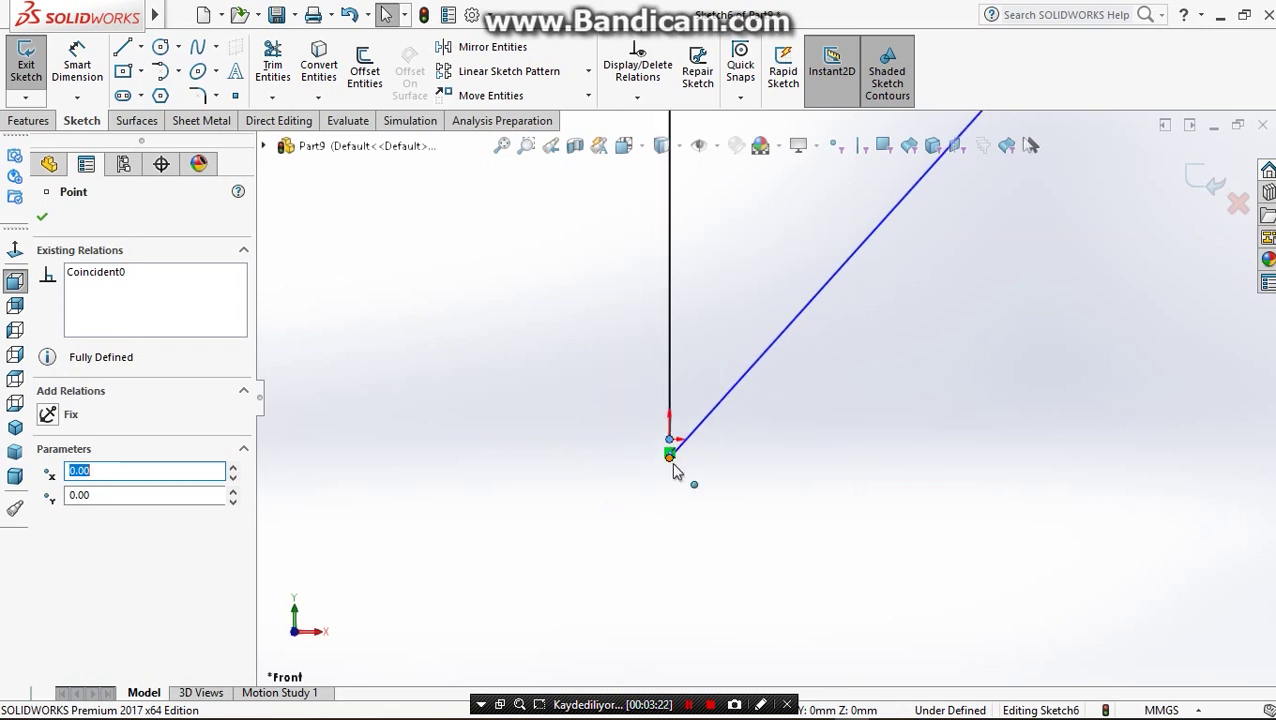
{"action": "left_click", "coordinate": [645, 507]}
{"action": "scroll", "coordinate": [645, 507], "scroll_direction": "up", "scroll_amount": 3}
{"action": "scroll", "coordinate": [863, 364], "scroll_direction": "down", "scroll_amount": 2}
{"action": "scroll", "coordinate": [803, 302], "scroll_direction": "down", "scroll_amount": 2}
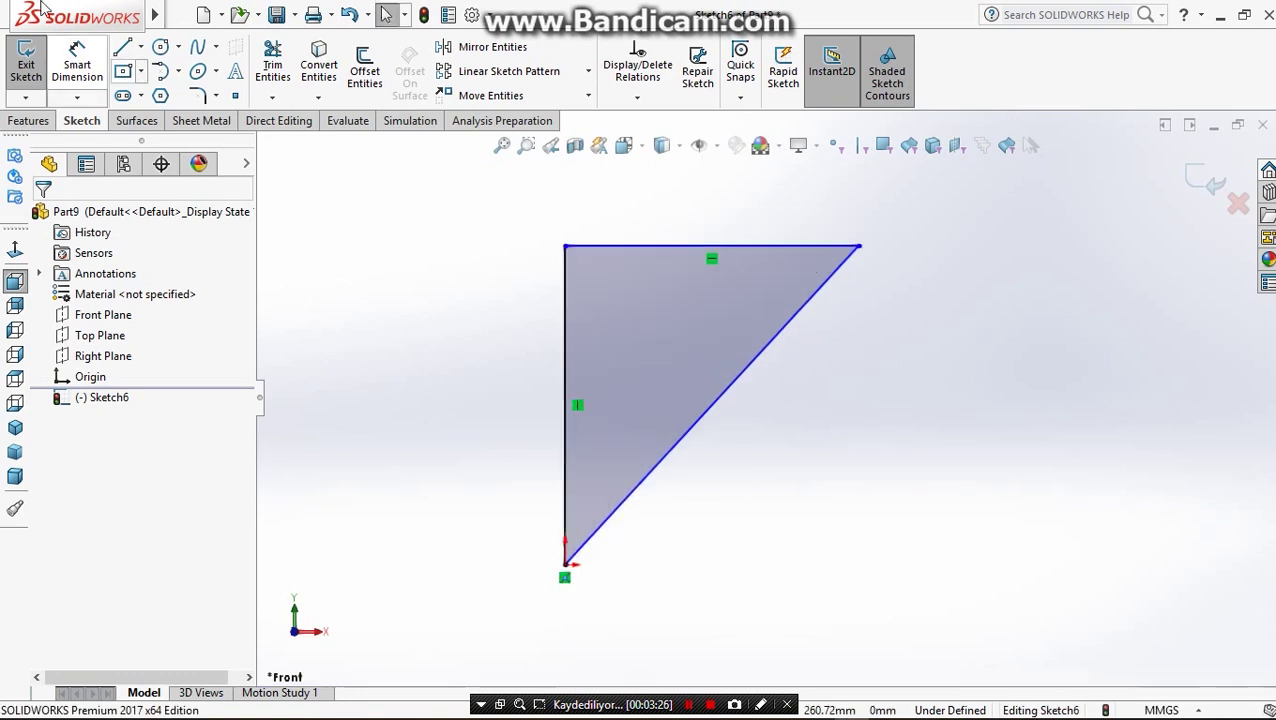
{"action": "left_click", "coordinate": [196, 96]}
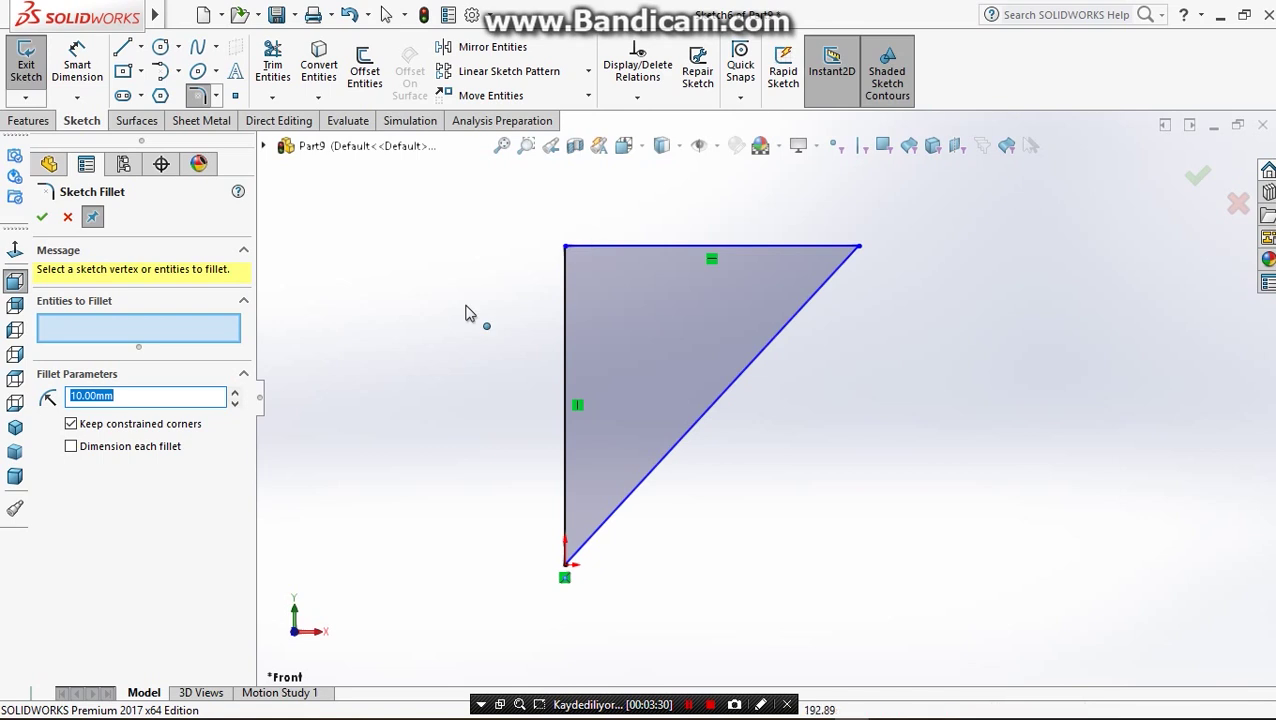
Fillet the triangle's top-left and top-right corners with 10 mm radius and close the command
{"action": "left_click", "coordinate": [565, 249]}
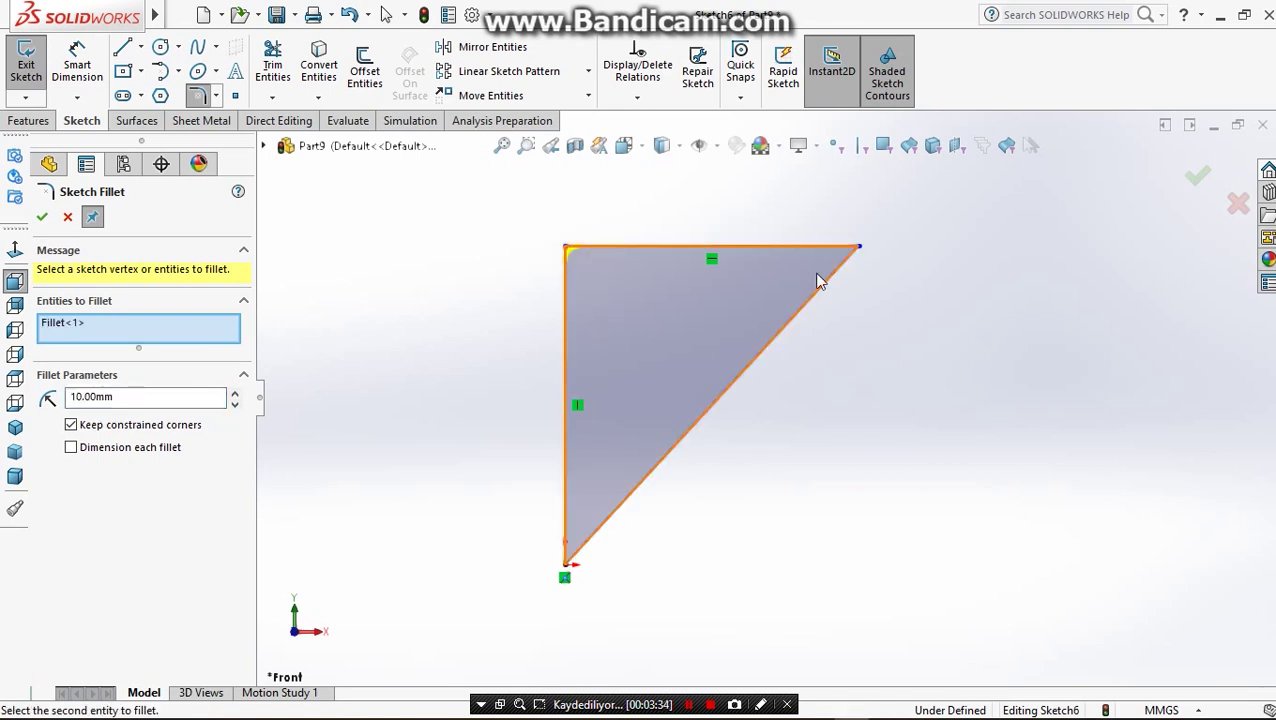
{"action": "left_click", "coordinate": [860, 247]}
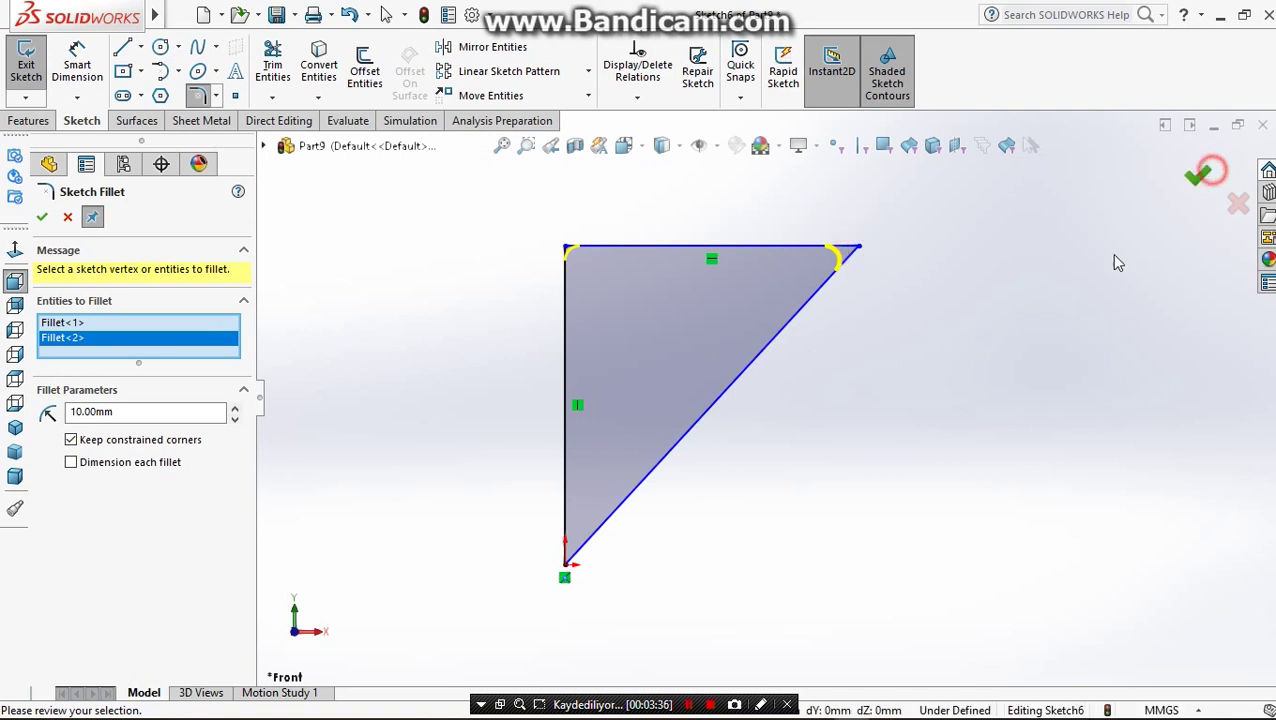
{"action": "key", "text": "Return"}
{"action": "scroll", "coordinate": [790, 240], "scroll_direction": "down", "scroll_amount": 2}
{"action": "scroll", "coordinate": [817, 250], "scroll_direction": "down", "scroll_amount": 2}
{"action": "scroll", "coordinate": [1000, 320], "scroll_direction": "down", "scroll_amount": 2}
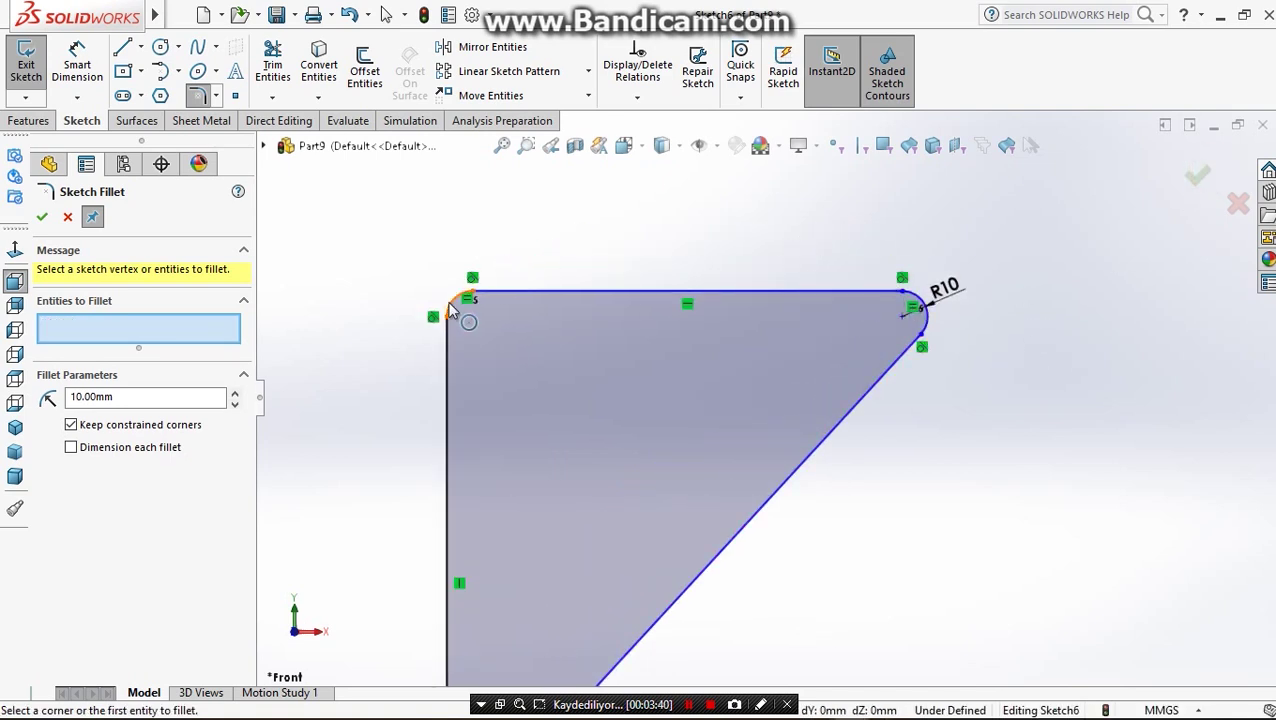
{"action": "scroll", "coordinate": [448, 308], "scroll_direction": "down", "scroll_amount": 3}
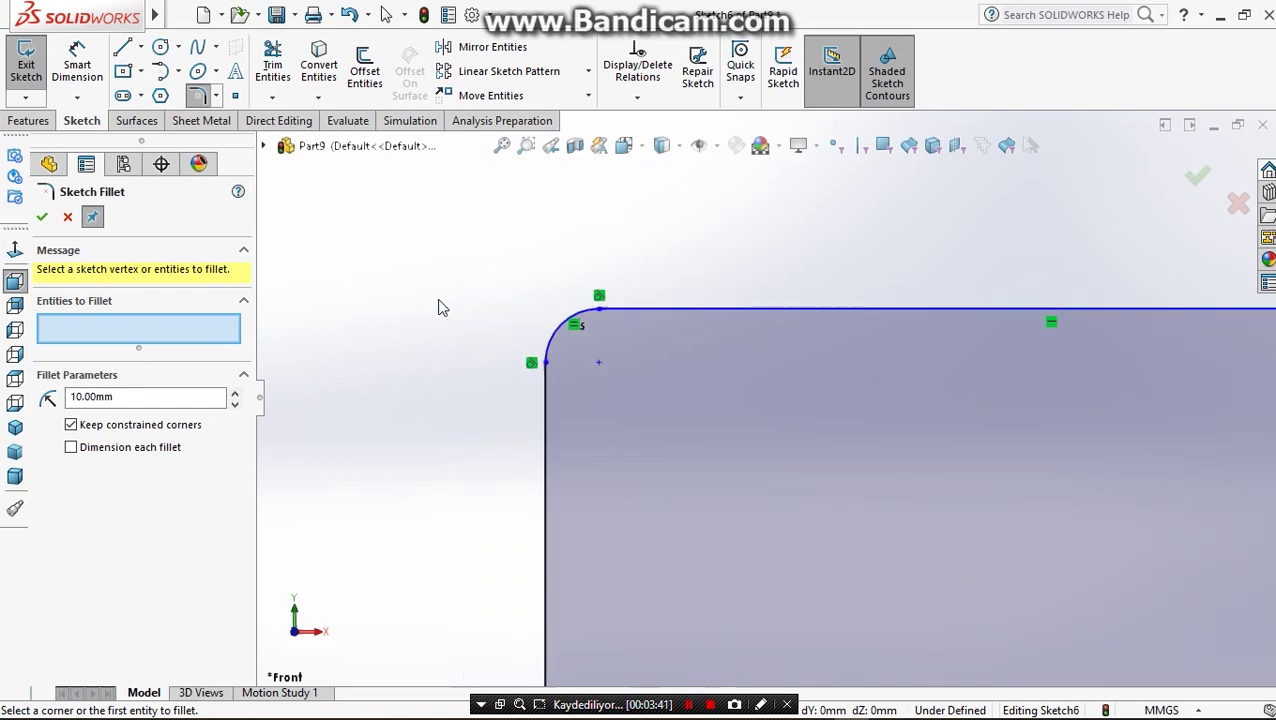
{"action": "left_click", "coordinate": [40, 217]}
{"action": "scroll", "coordinate": [650, 345], "scroll_direction": "up", "scroll_amount": 3}
Draw horizontal and vertical centerlines from the fillet's lower end to its centre and top
{"action": "scroll", "coordinate": [700, 333], "scroll_direction": "down", "scroll_amount": 3}
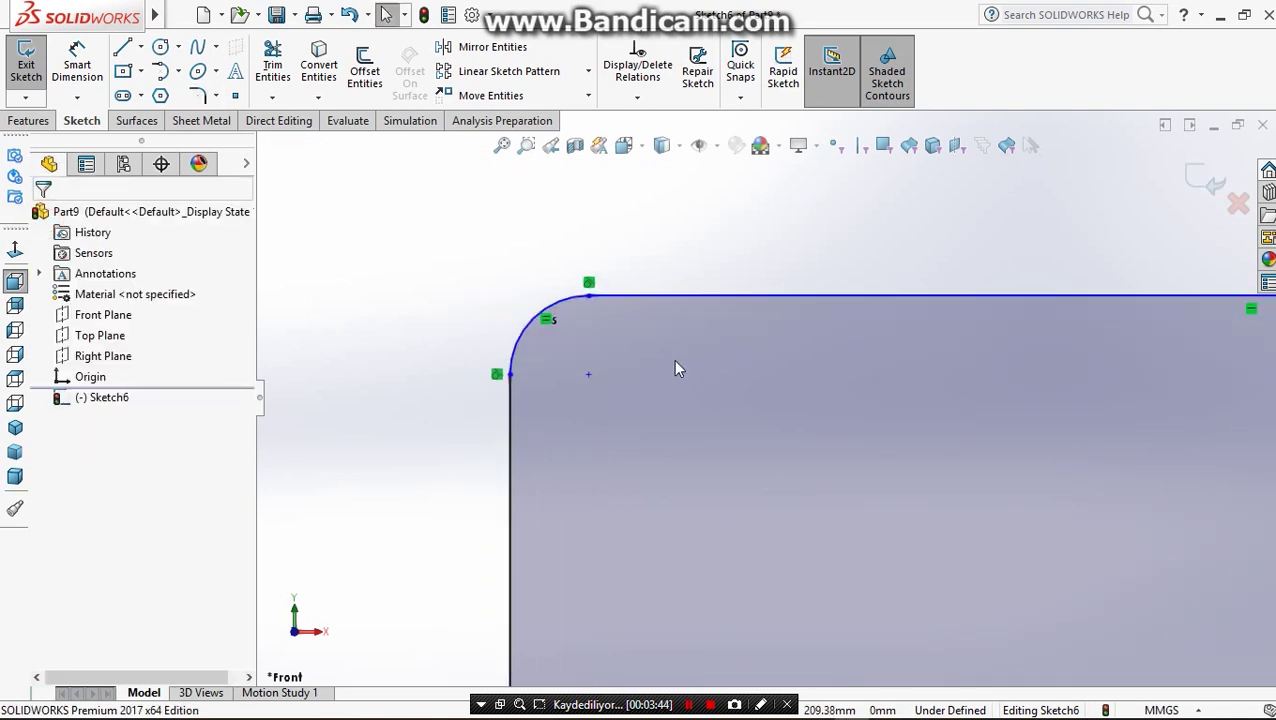
{"action": "left_click", "coordinate": [141, 47]}
{"action": "left_click", "coordinate": [165, 63]}
{"action": "left_click", "coordinate": [512, 374]}
{"action": "left_click", "coordinate": [588, 374]}
{"action": "left_click", "coordinate": [588, 296]}
{"action": "key", "text": "Escape"}
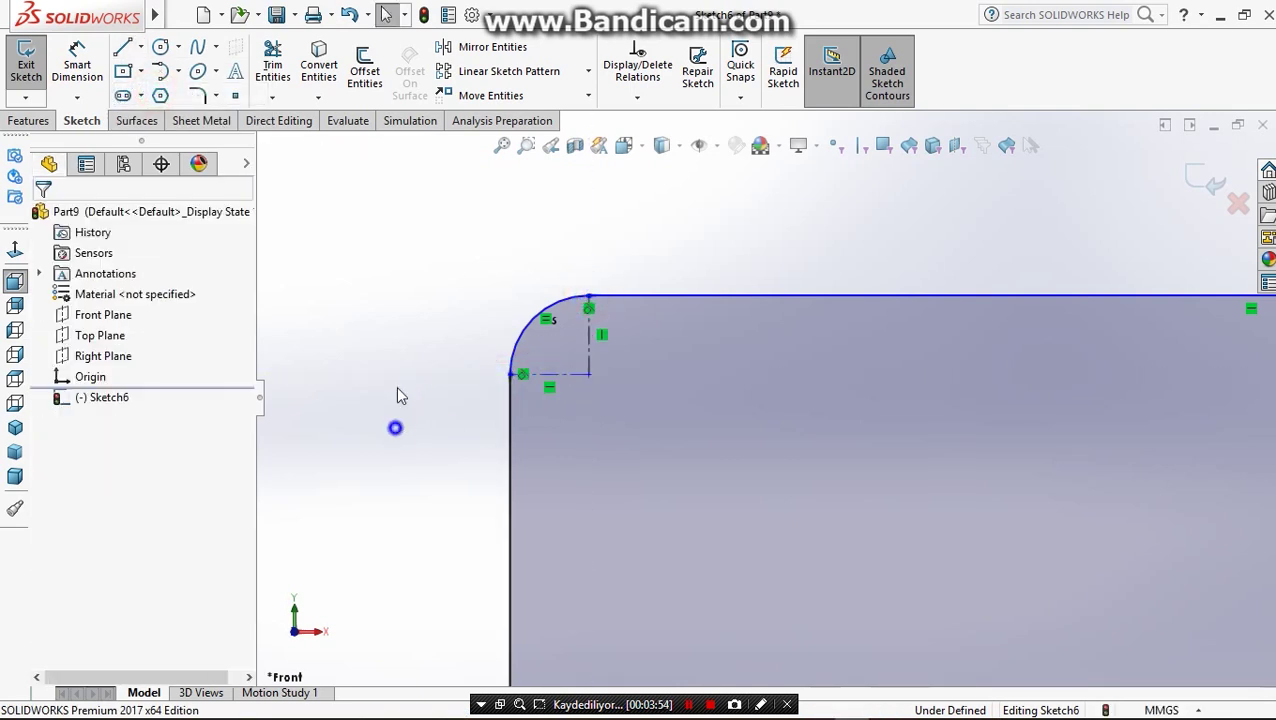
Cancel the centerline dimension and delete the corner construction lines
{"action": "key", "text": "d"}
{"action": "left_click", "coordinate": [589, 344]}
{"action": "key", "text": "Escape"}
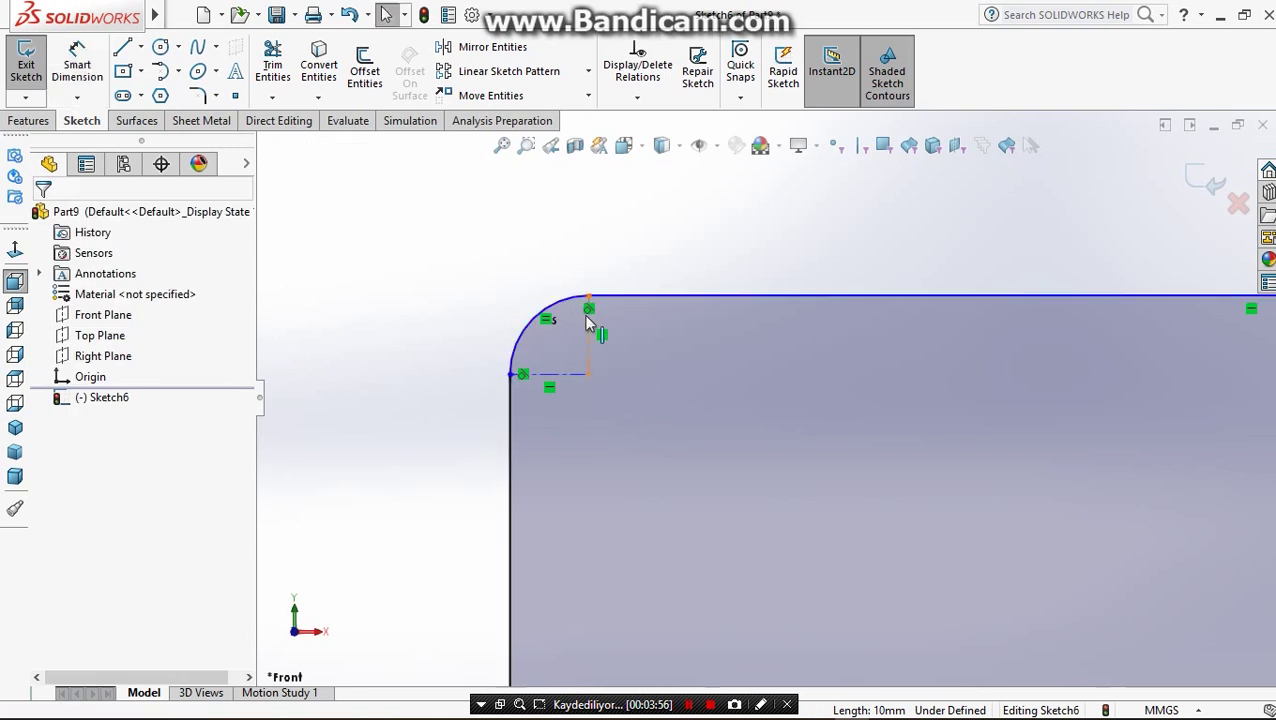
{"action": "left_click", "coordinate": [589, 374]}
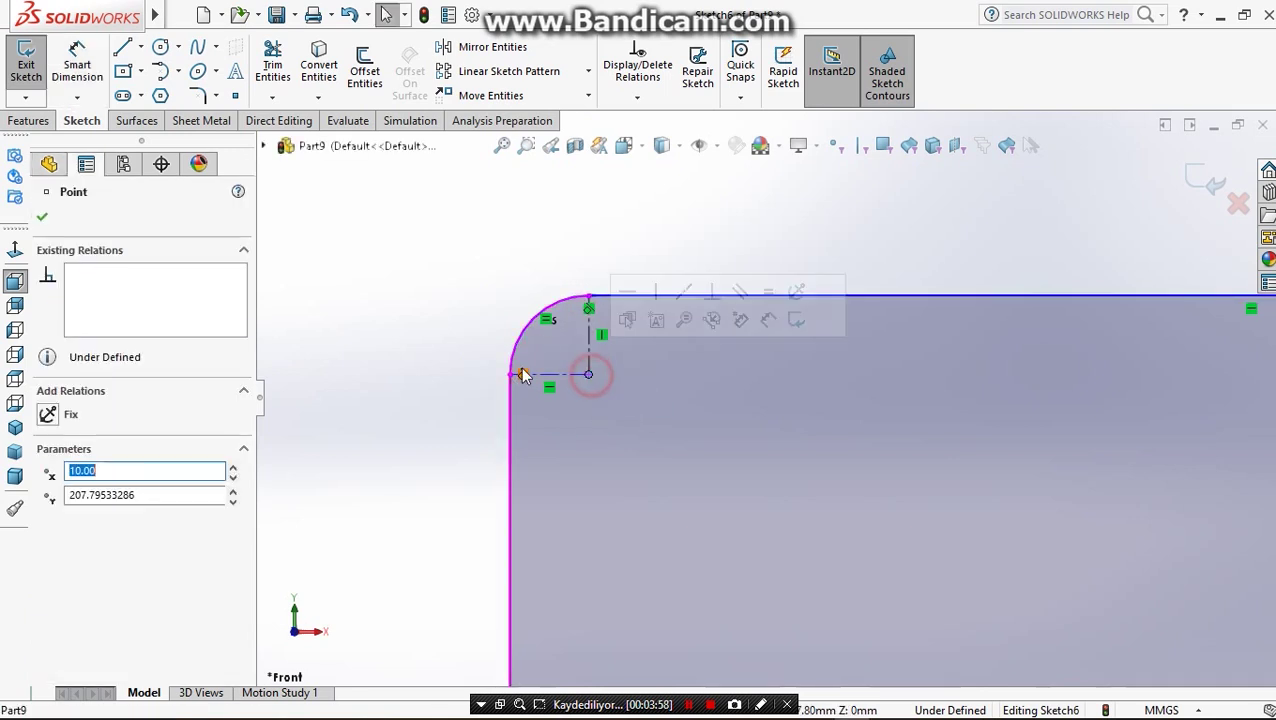
{"action": "left_click", "coordinate": [578, 258]}
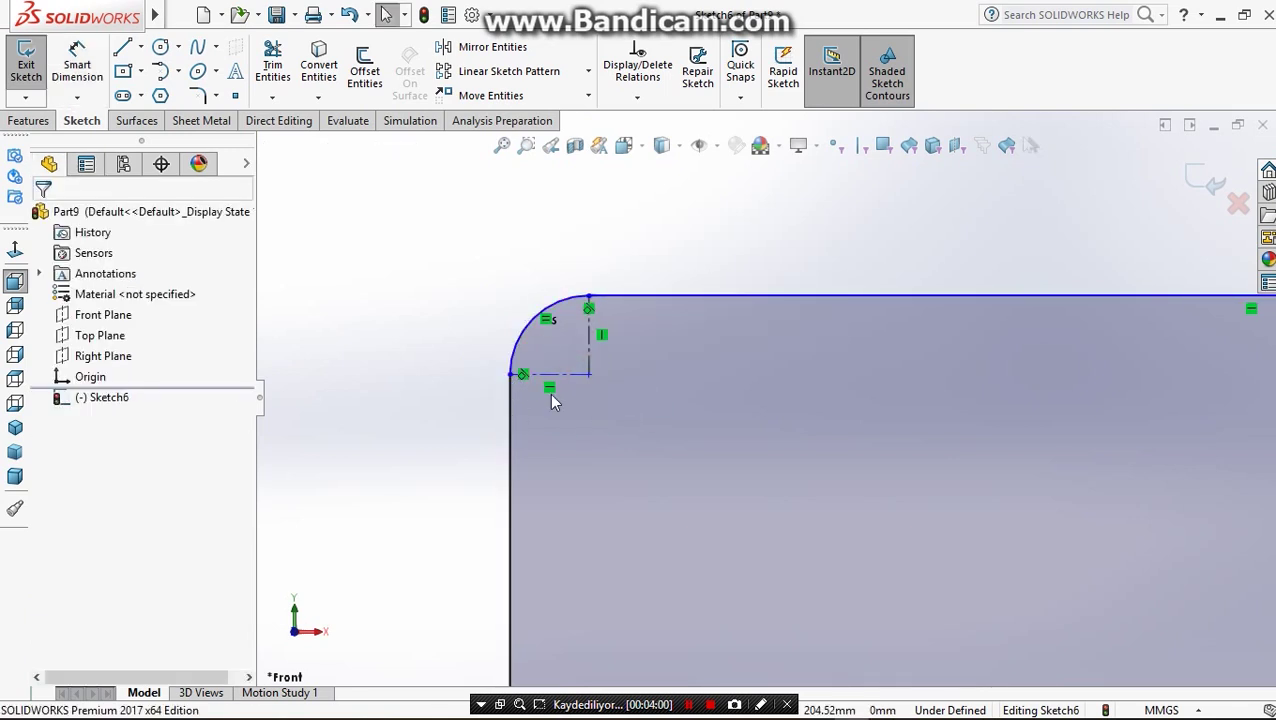
{"action": "left_click", "coordinate": [575, 374]}
{"action": "left_click", "coordinate": [588, 360]}
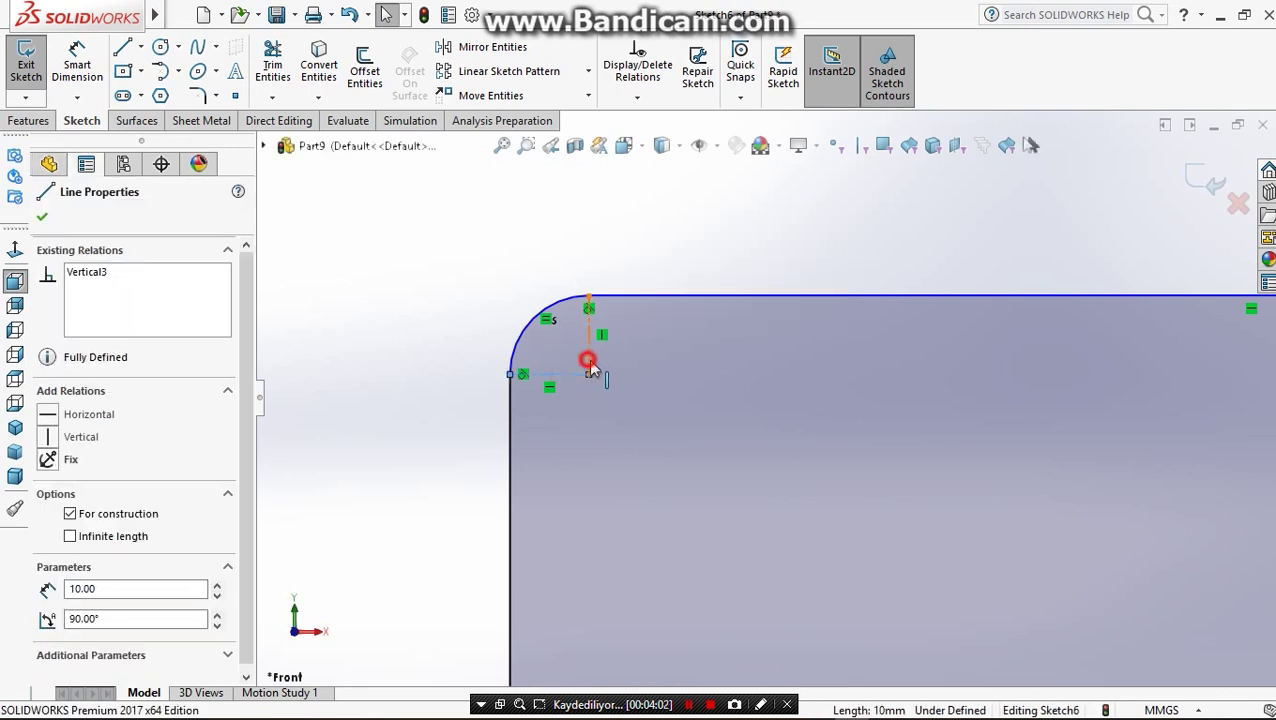
{"action": "left_click", "coordinate": [590, 373], "text": "ctrl"}
{"action": "key", "text": "Delete"}
Bring the whole triangle into view and box-select its lines and R10 arcs
{"action": "scroll", "coordinate": [595, 367], "scroll_direction": "up", "scroll_amount": 5}
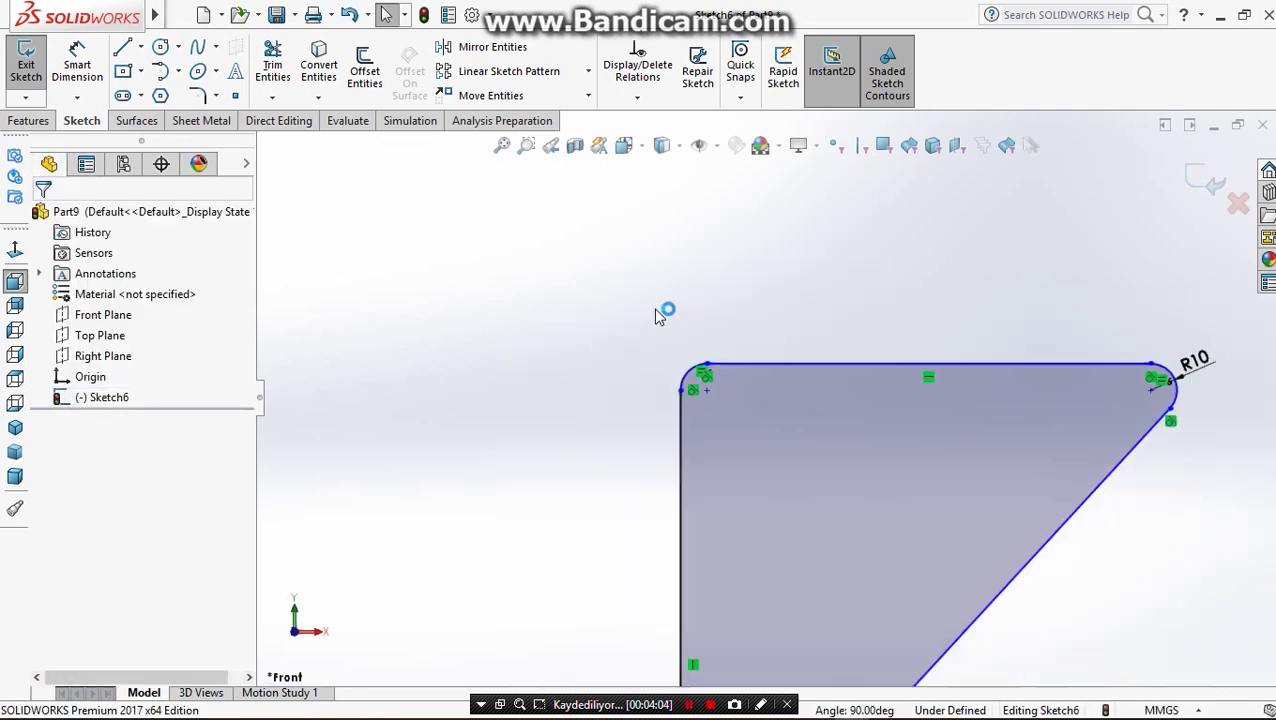
{"action": "scroll", "coordinate": [835, 333], "scroll_direction": "up", "scroll_amount": 1}
{"action": "scroll", "coordinate": [892, 285], "scroll_direction": "down", "scroll_amount": 3}
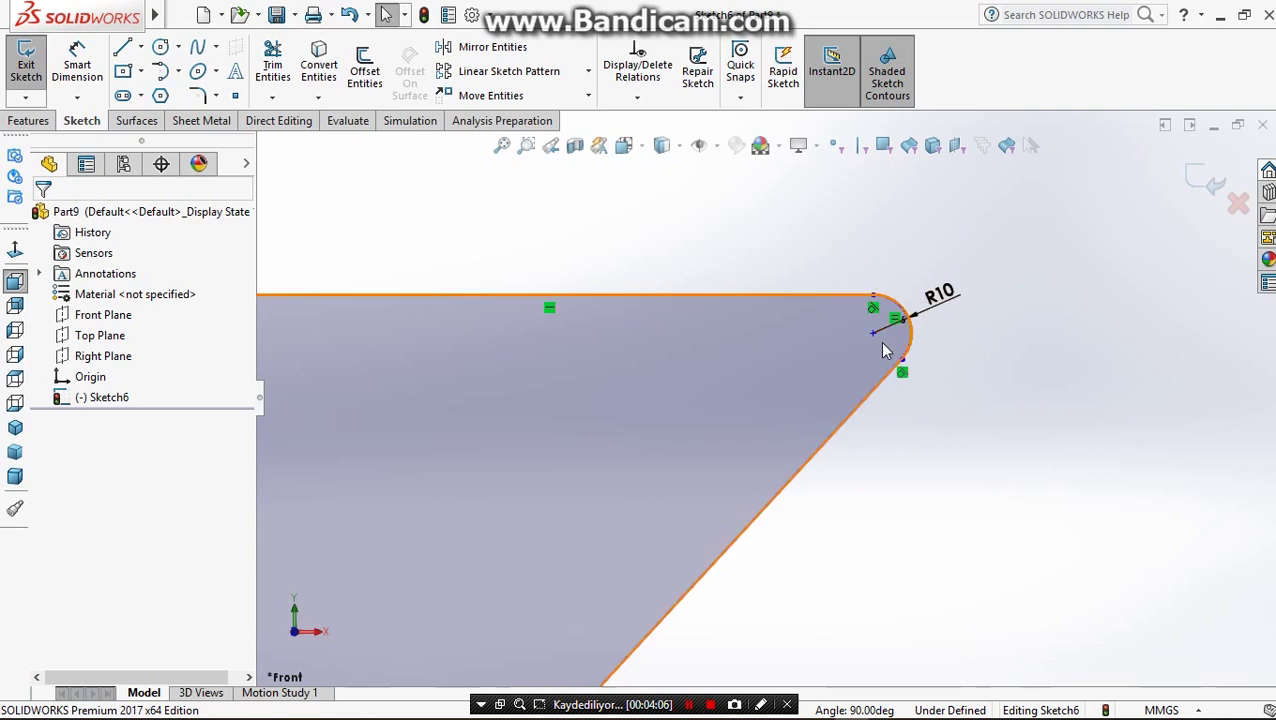
{"action": "scroll", "coordinate": [860, 300], "scroll_direction": "up", "scroll_amount": 2}
{"action": "scroll", "coordinate": [800, 240], "scroll_direction": "up", "scroll_amount": 1}
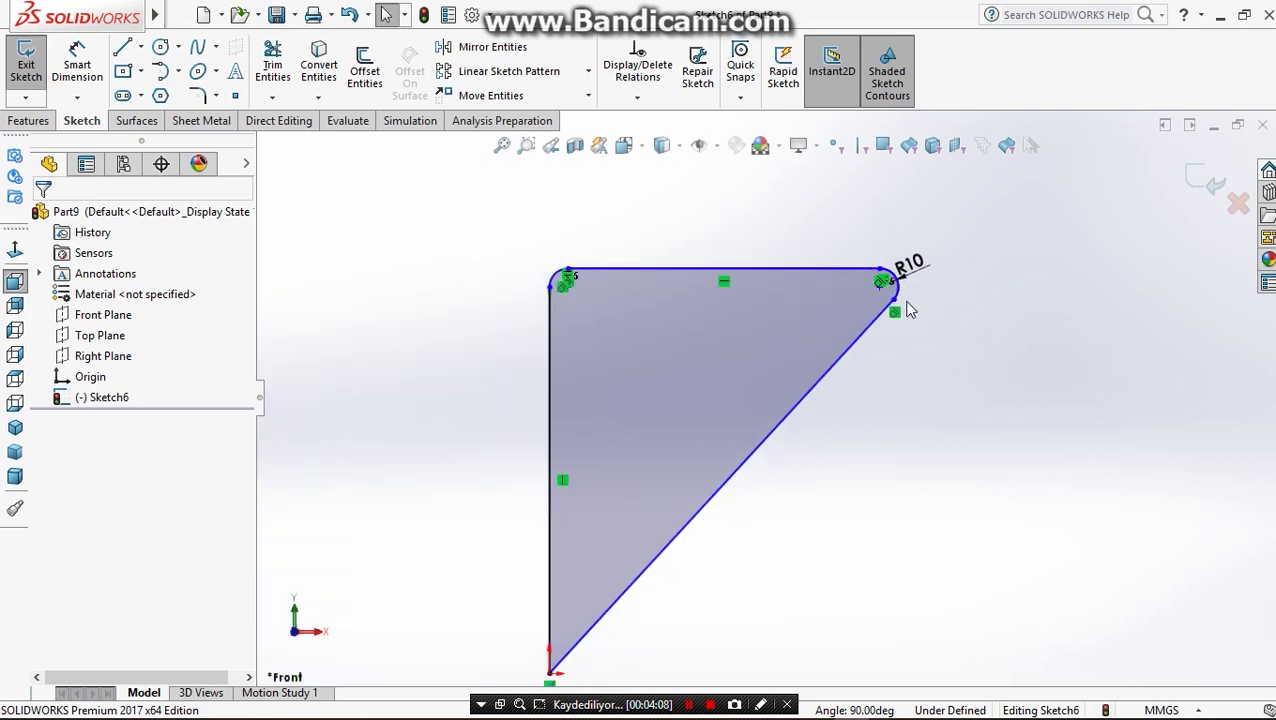
{"action": "scroll", "coordinate": [873, 333], "scroll_direction": "down", "scroll_amount": 3}
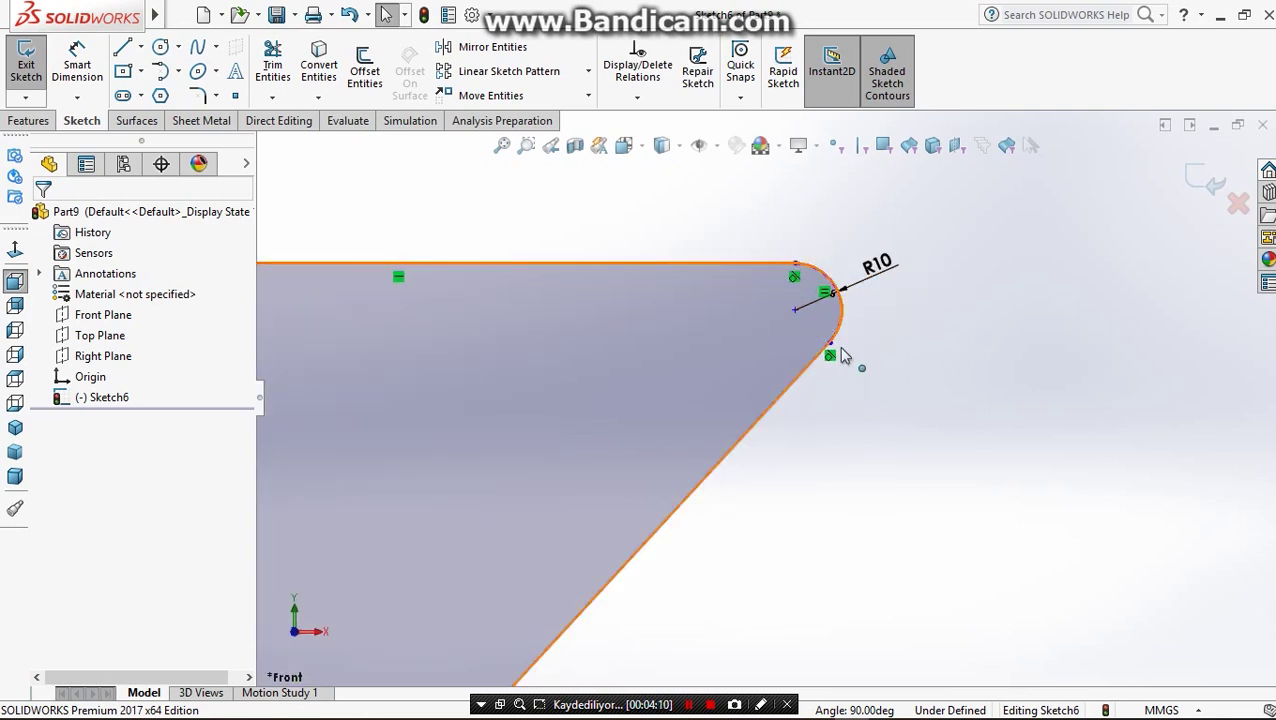
{"action": "scroll", "coordinate": [778, 297], "scroll_direction": "up", "scroll_amount": 1}
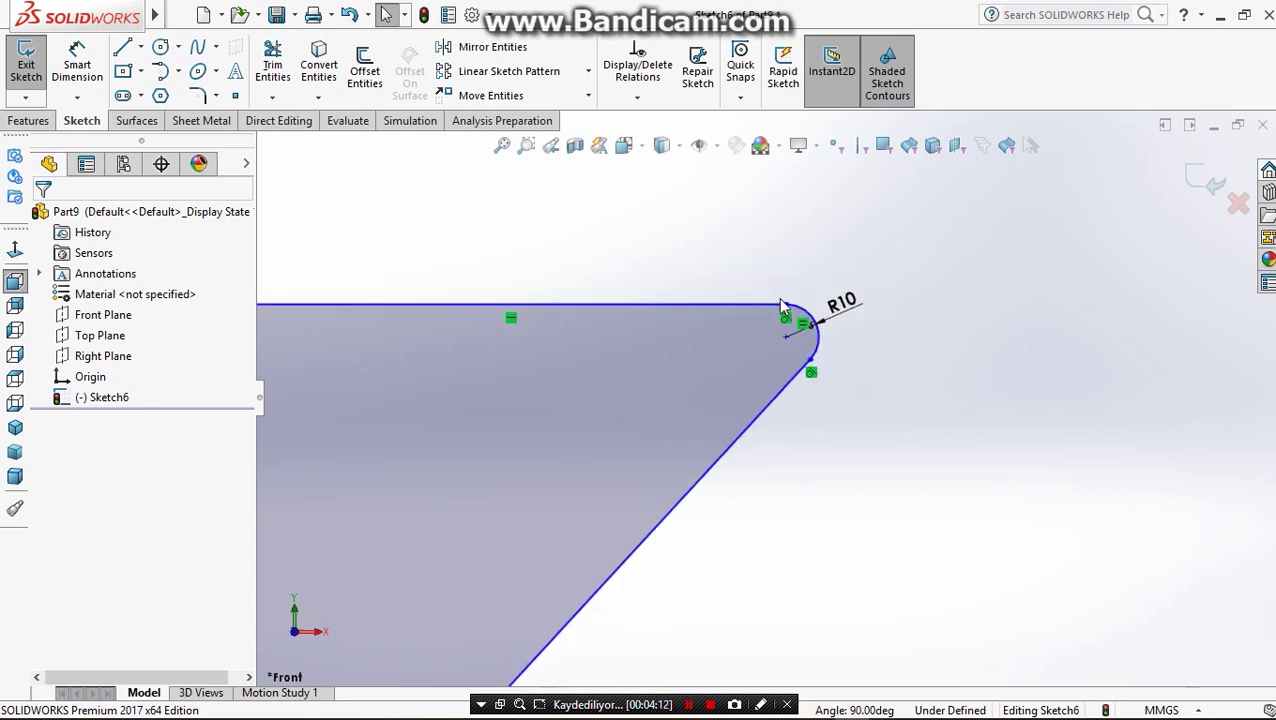
{"action": "scroll", "coordinate": [806, 240], "scroll_direction": "up", "scroll_amount": 2}
{"action": "scroll", "coordinate": [818, 414], "scroll_direction": "down", "scroll_amount": 1}
{"action": "middle_click_drag", "start_coordinate": [826, 420], "coordinate": [837, 323], "text": "ctrl"}
{"action": "scroll", "coordinate": [837, 323], "scroll_direction": "up", "scroll_amount": 1}
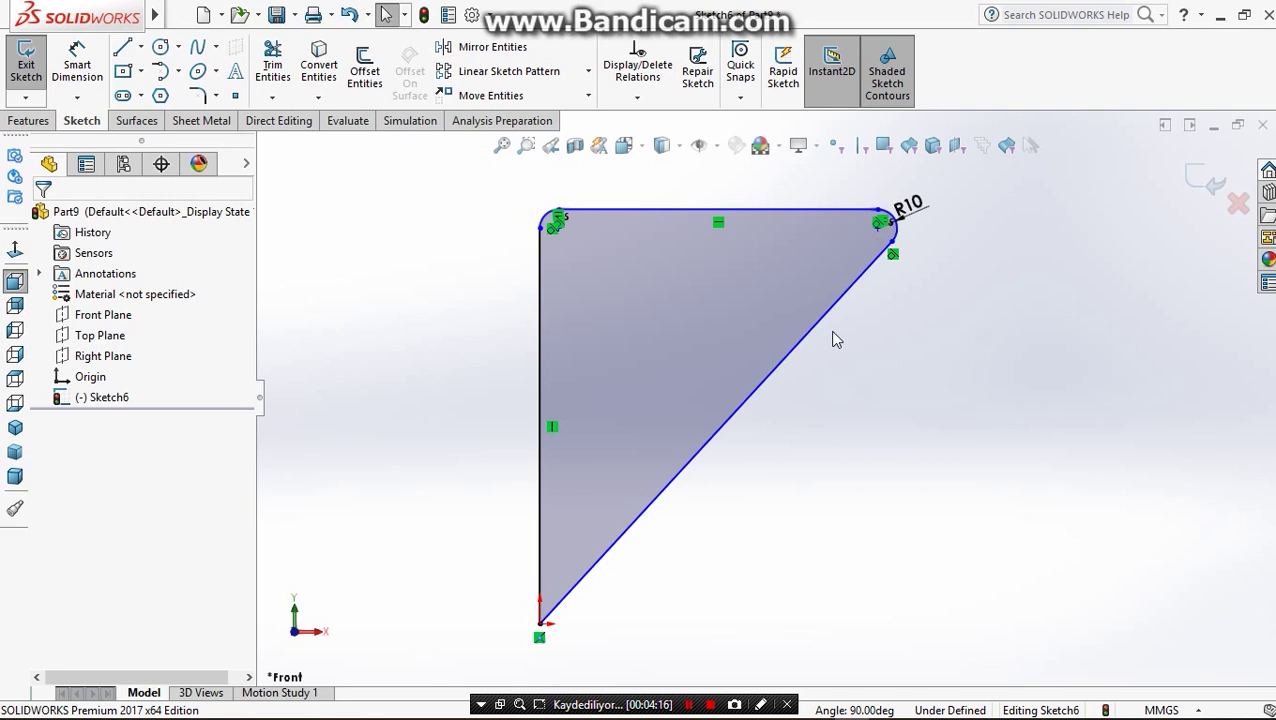
{"action": "scroll", "coordinate": [836, 340], "scroll_direction": "up", "scroll_amount": 1}
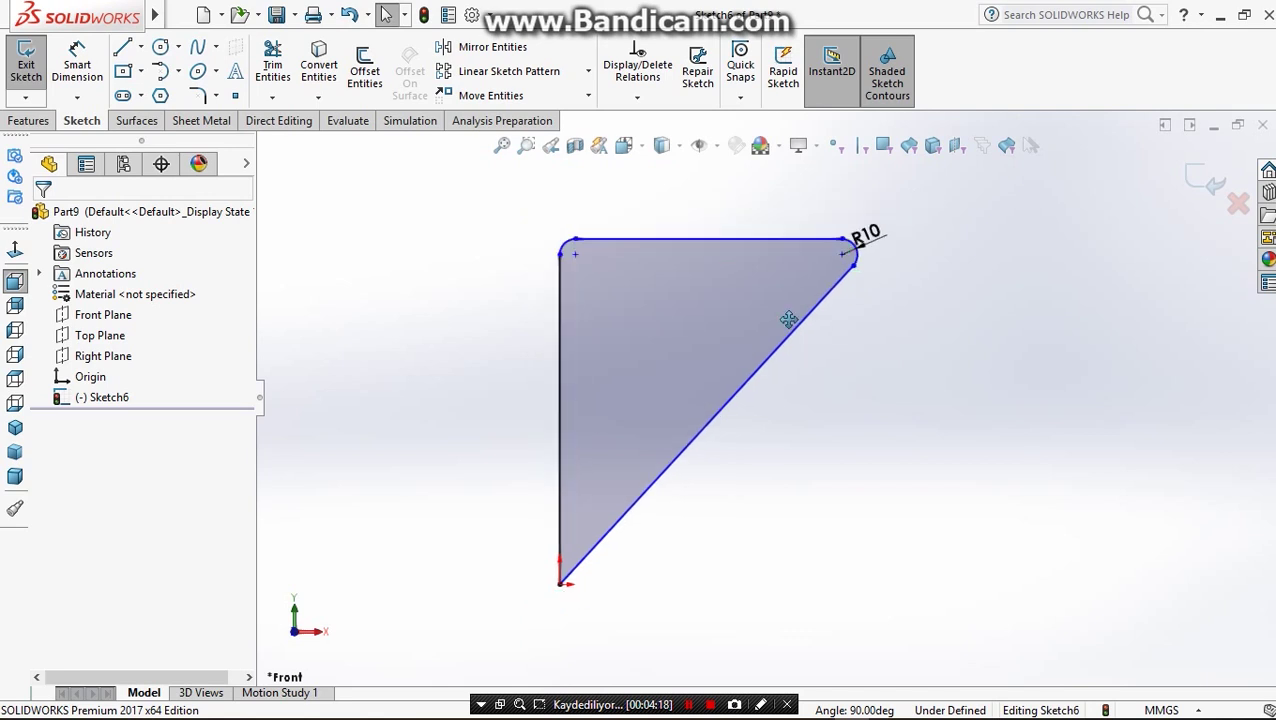
{"action": "scroll", "coordinate": [732, 327], "scroll_direction": "up", "scroll_amount": 2}
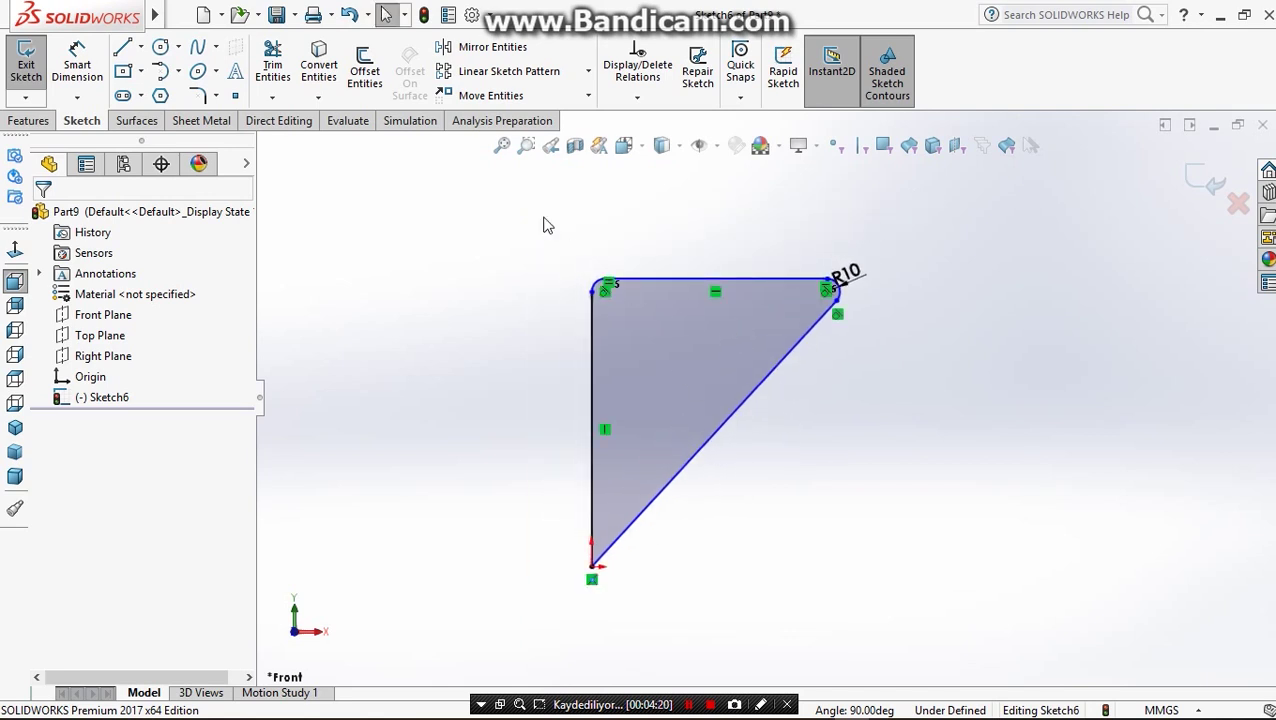
{"action": "left_click_drag", "start_coordinate": [499, 190], "coordinate": [922, 645]}
Delete the outline and leftover relations, exit Sketch6, and start a new Front Plane sketch
{"action": "key", "text": "Delete"}
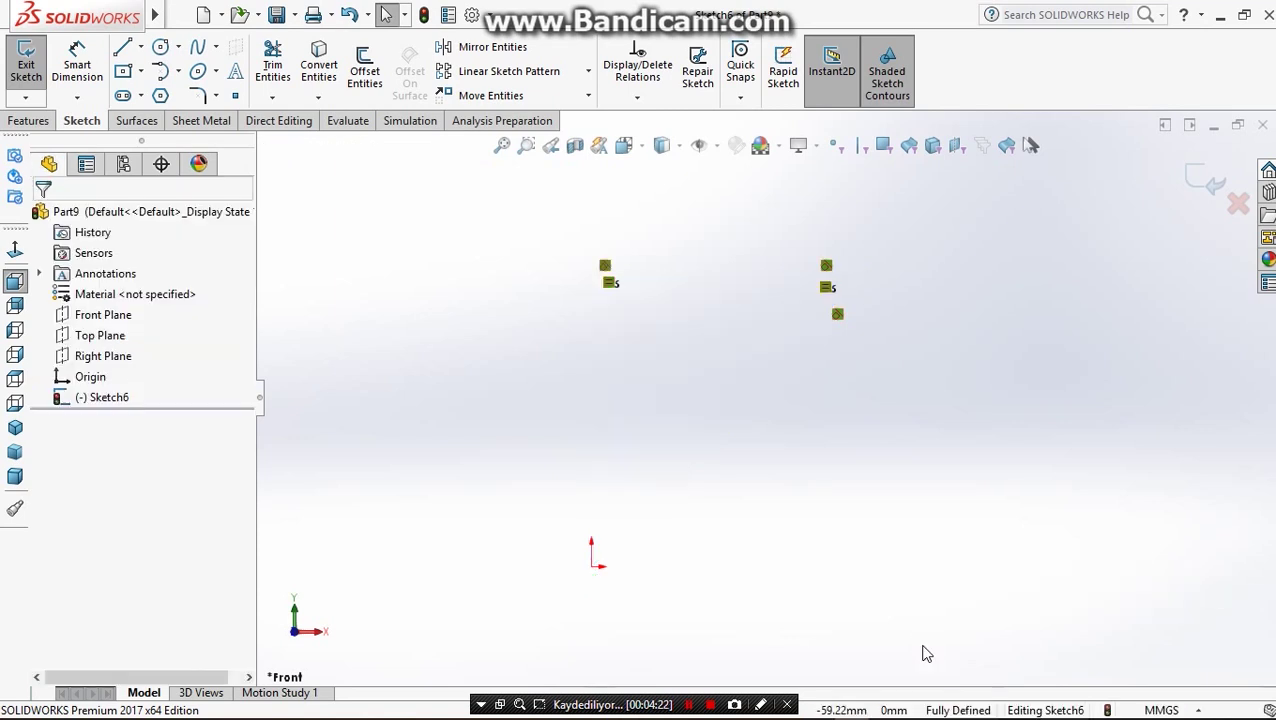
{"action": "left_click_drag", "start_coordinate": [866, 236], "coordinate": [486, 348]}
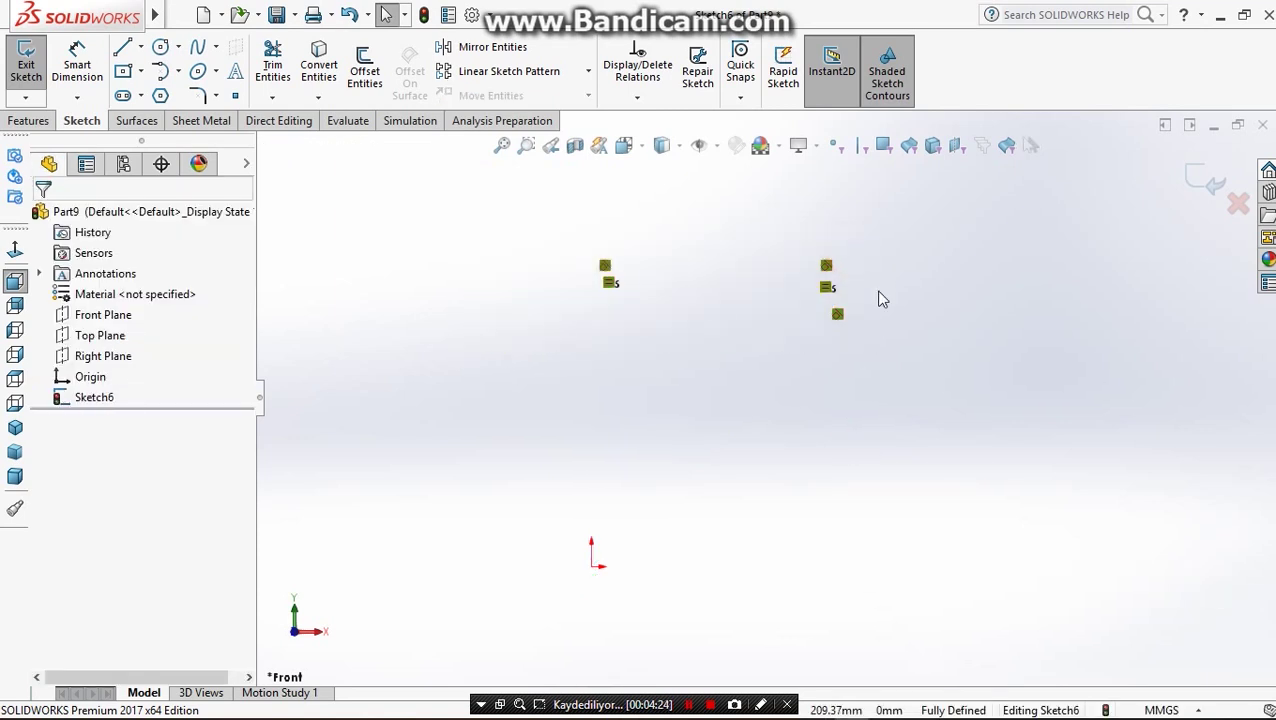
{"action": "left_click", "coordinate": [424, 14]}
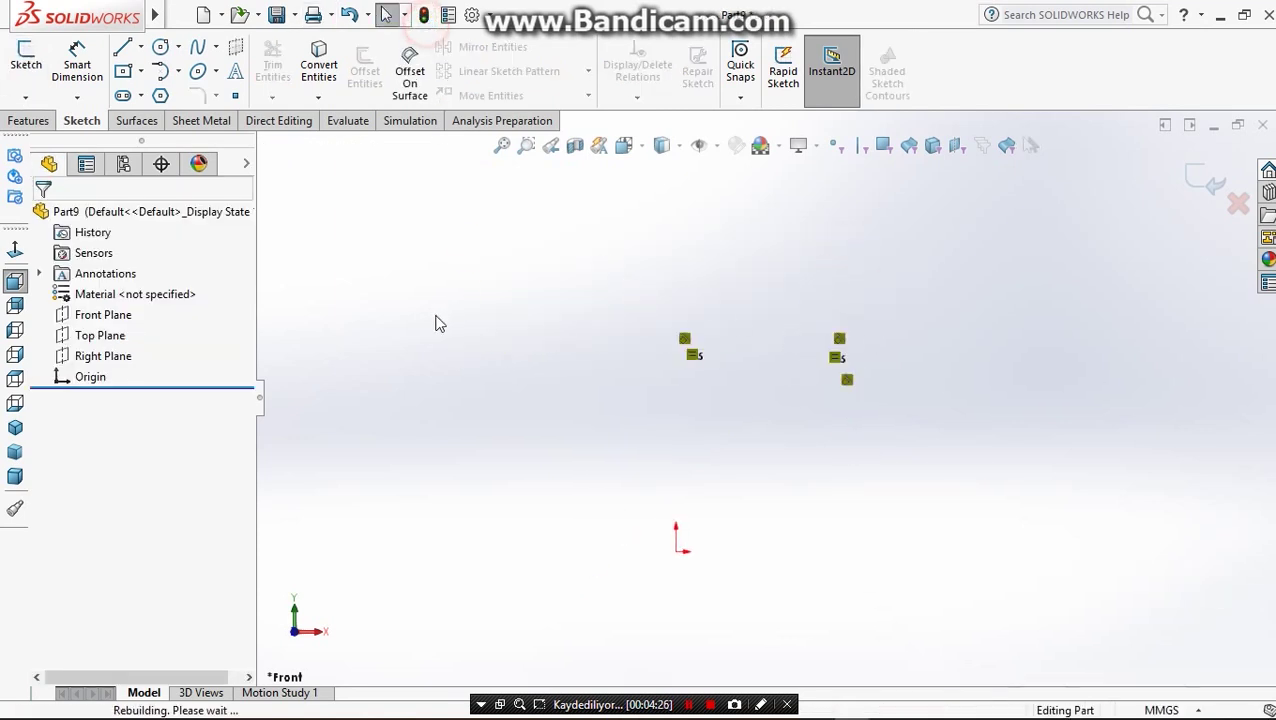
{"action": "left_click", "coordinate": [103, 315]}
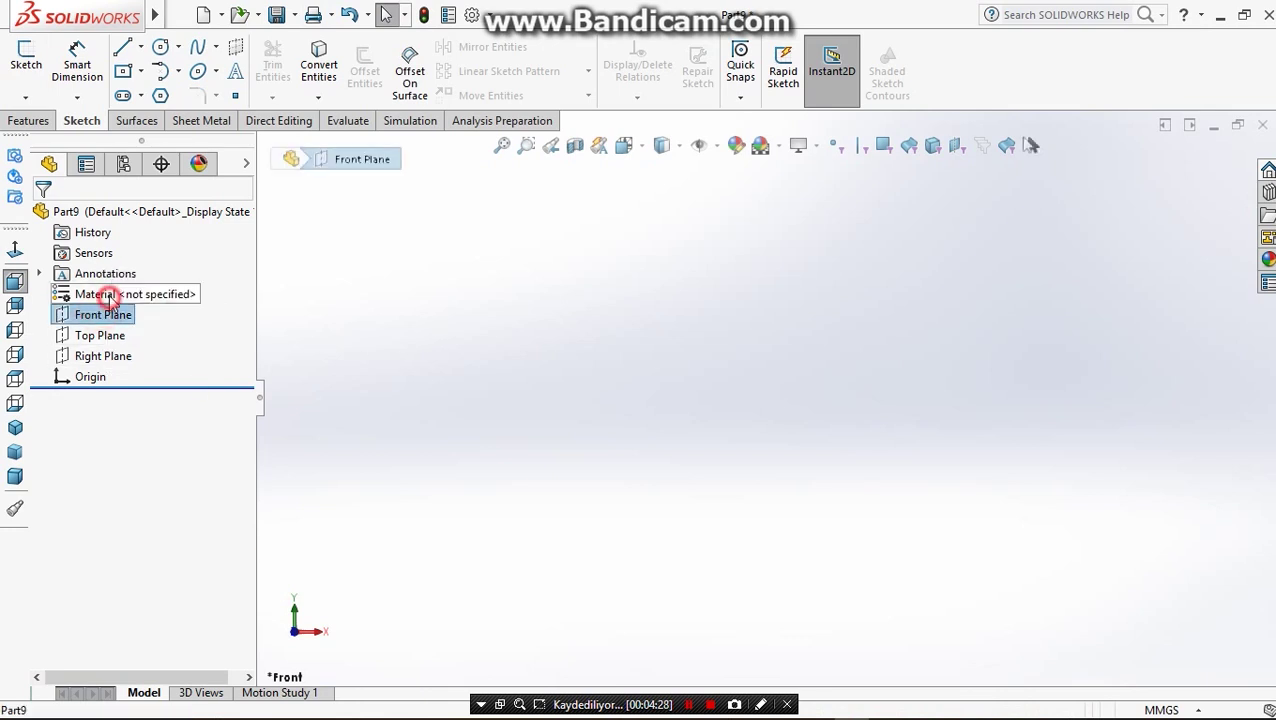
{"action": "left_click", "coordinate": [26, 60]}
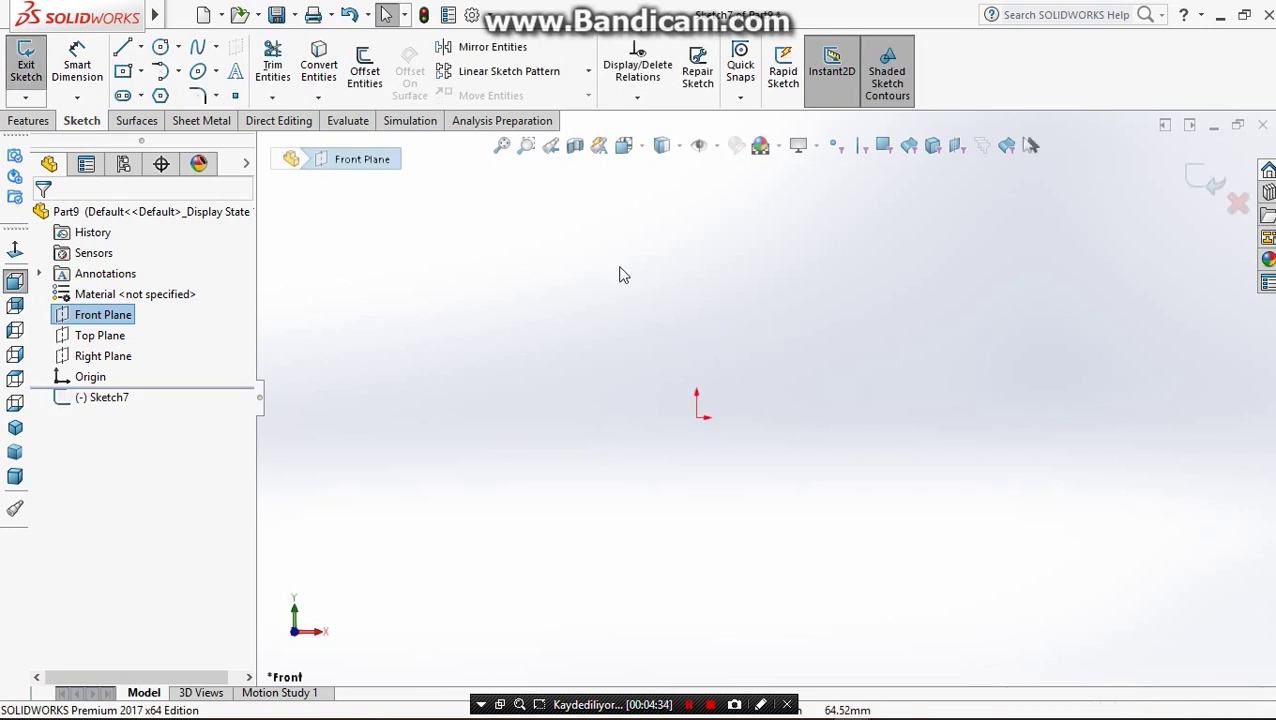
Draw a center rectangle anchored at the origin
{"action": "left_click", "coordinate": [122, 72]}
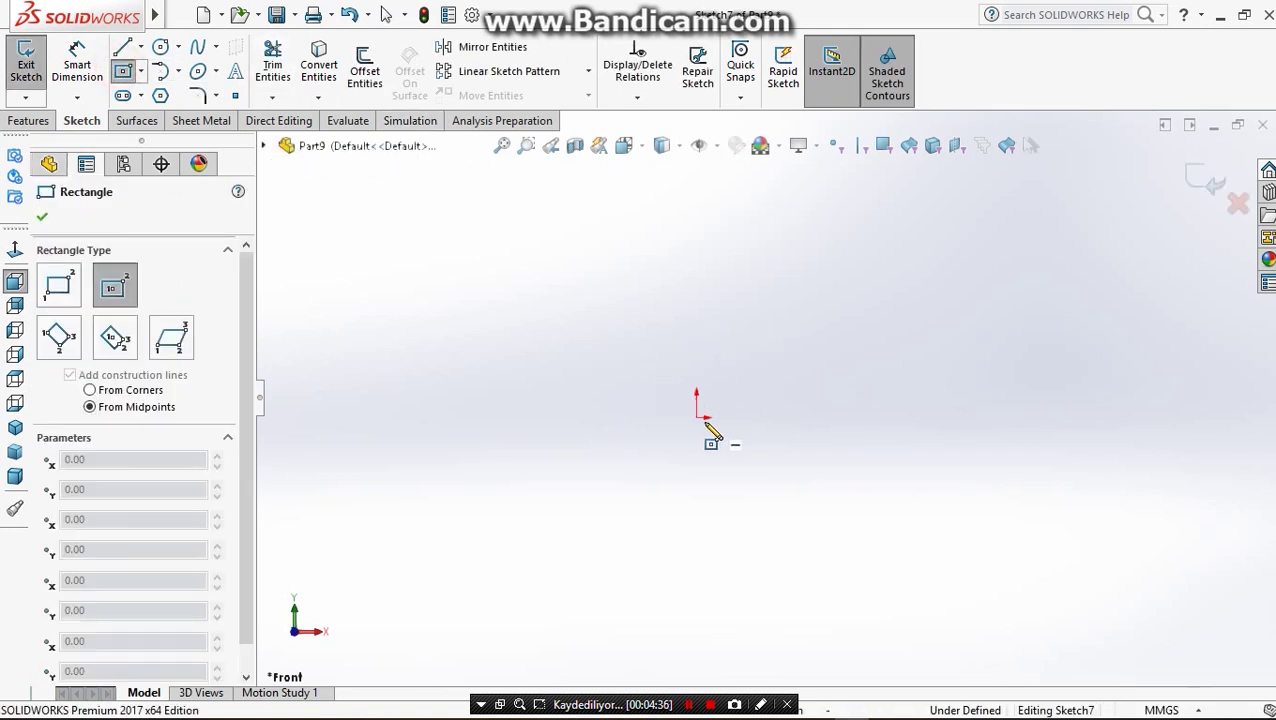
{"action": "left_click", "coordinate": [697, 415]}
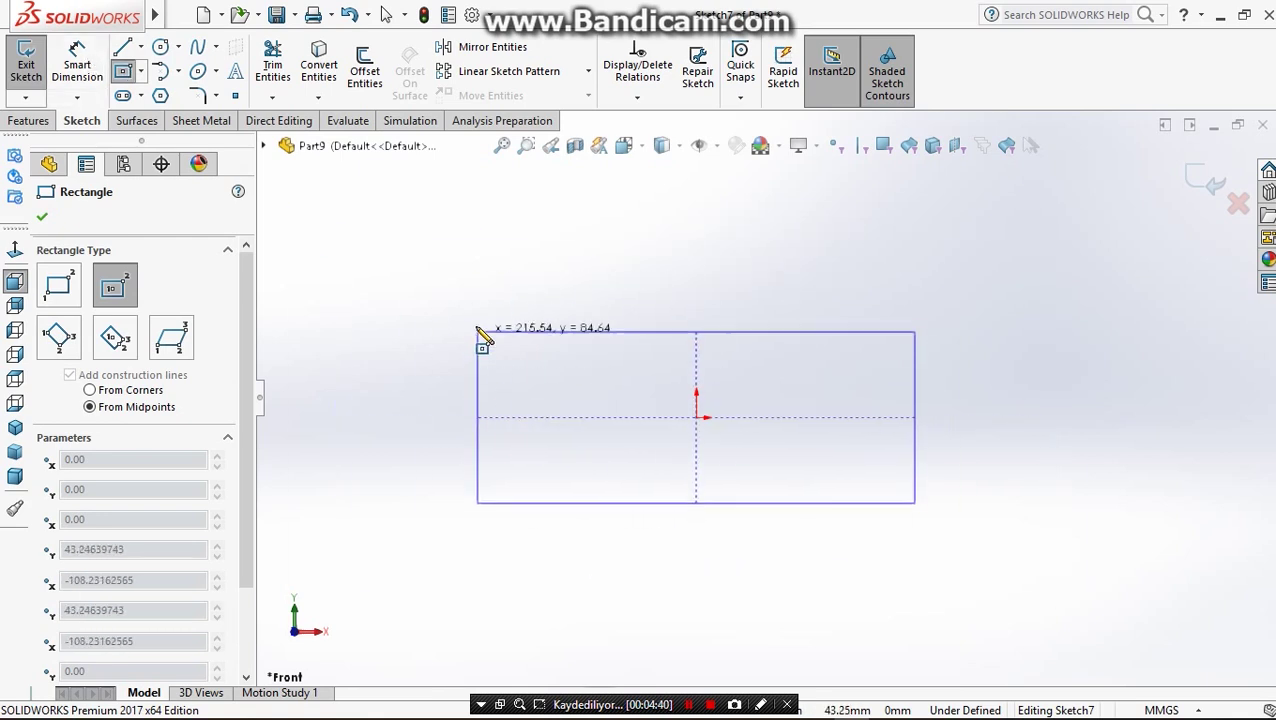
{"action": "left_click", "coordinate": [438, 286]}
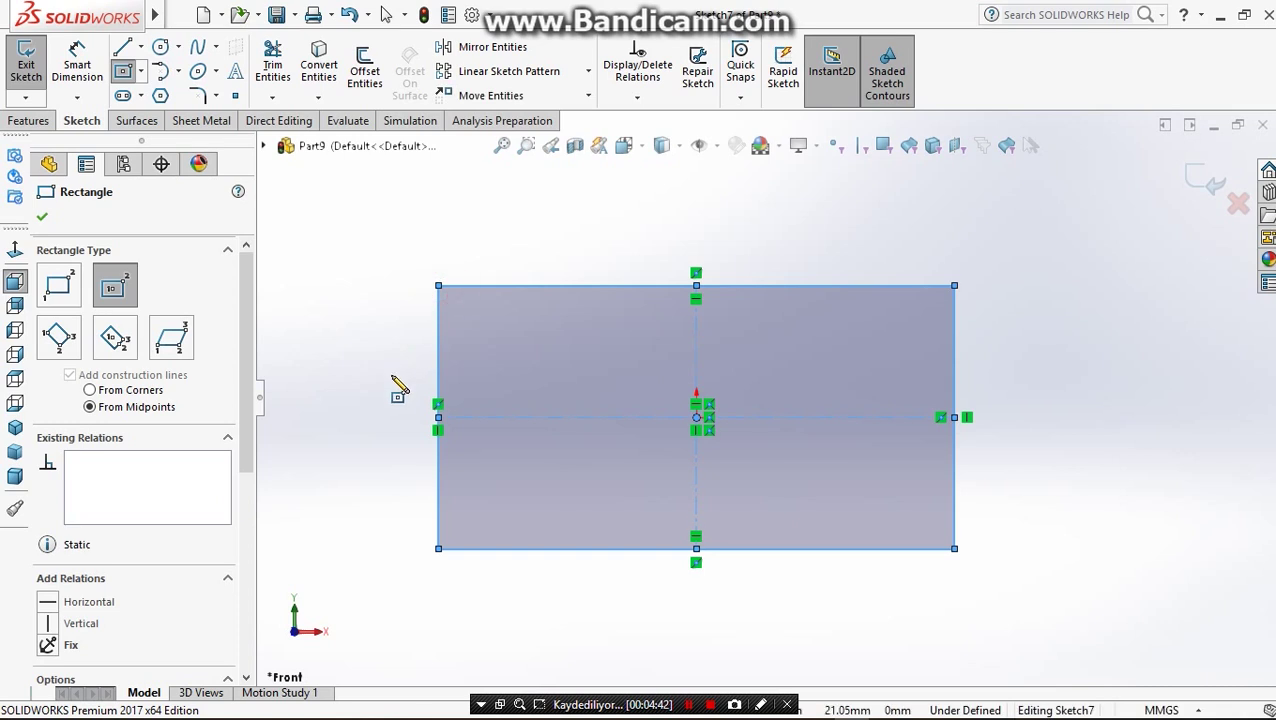
{"action": "key", "text": "Escape"}
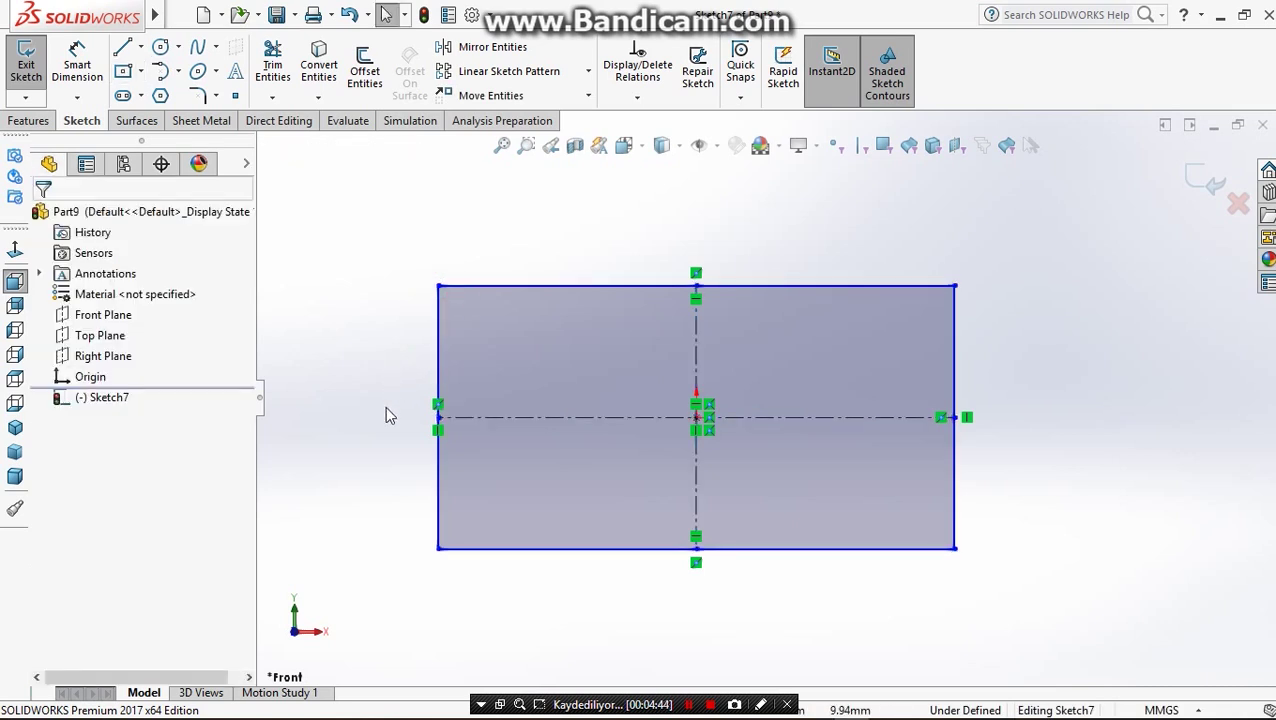
Set the rectangle's top edge to 250 mm and begin dimensioning it
{"action": "left_click", "coordinate": [78, 60]}
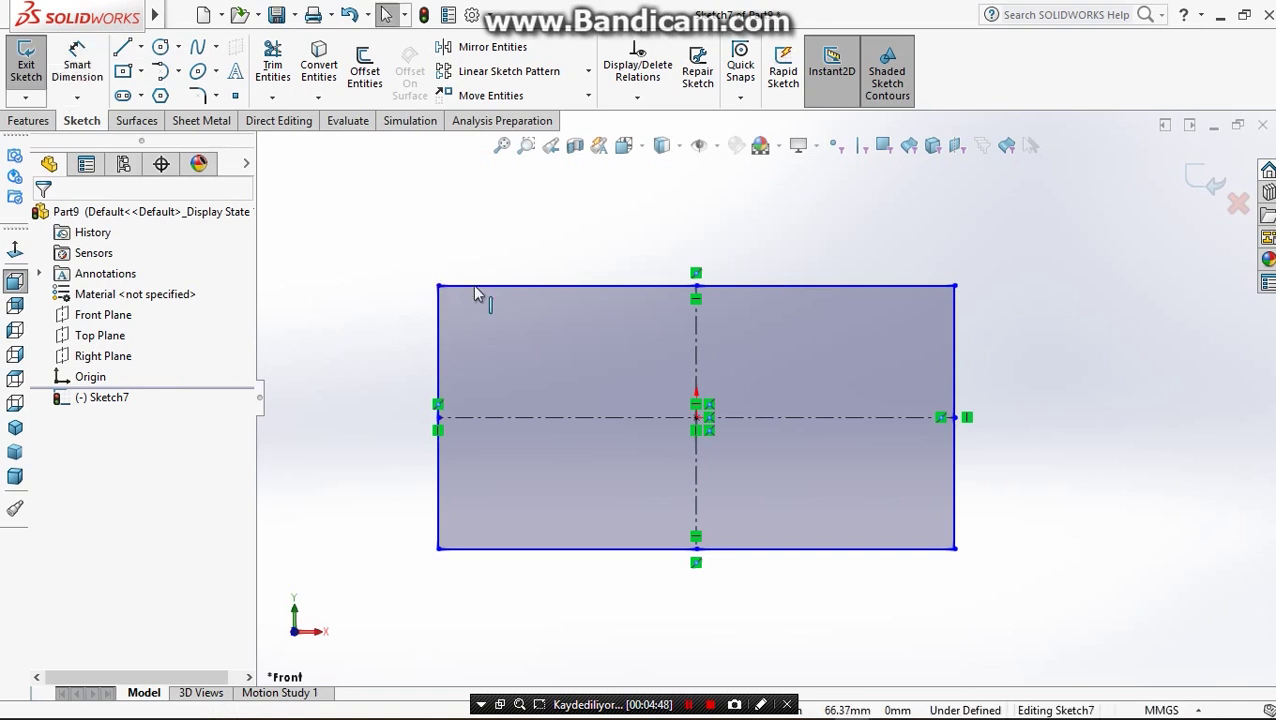
{"action": "left_click", "coordinate": [512, 292]}
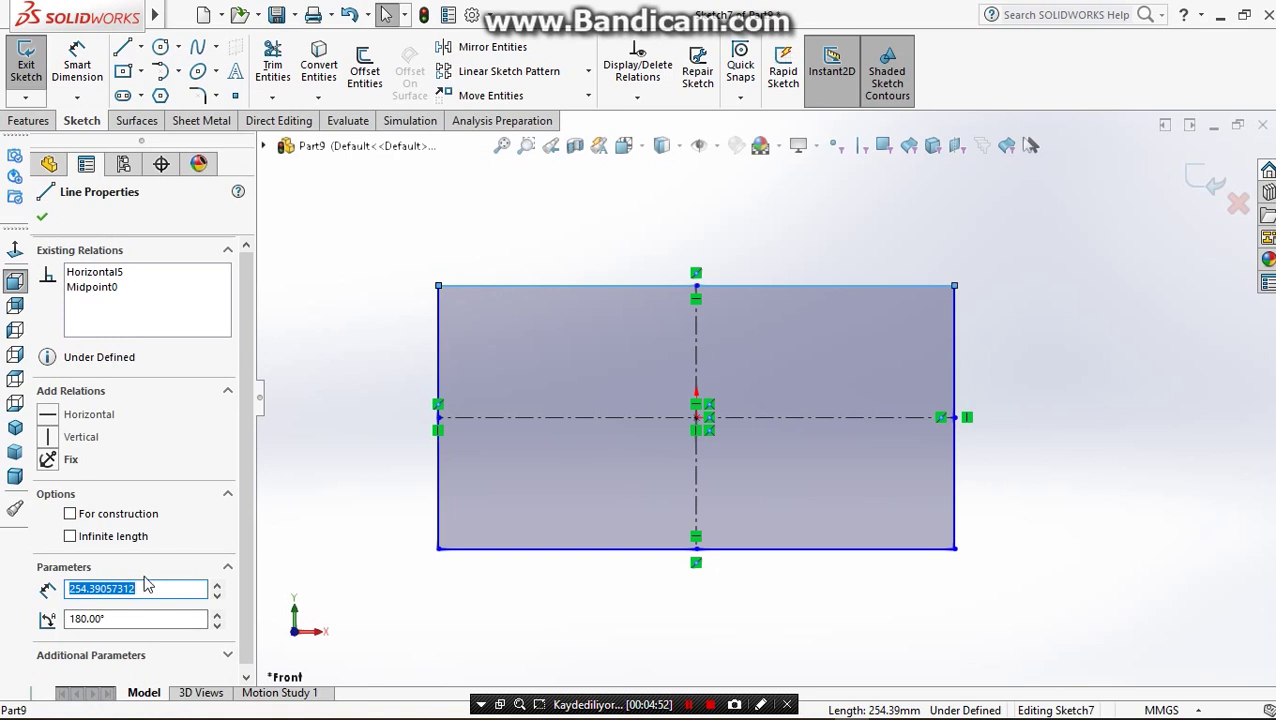
{"action": "type", "text": "250"}
{"action": "key", "text": "Return"}
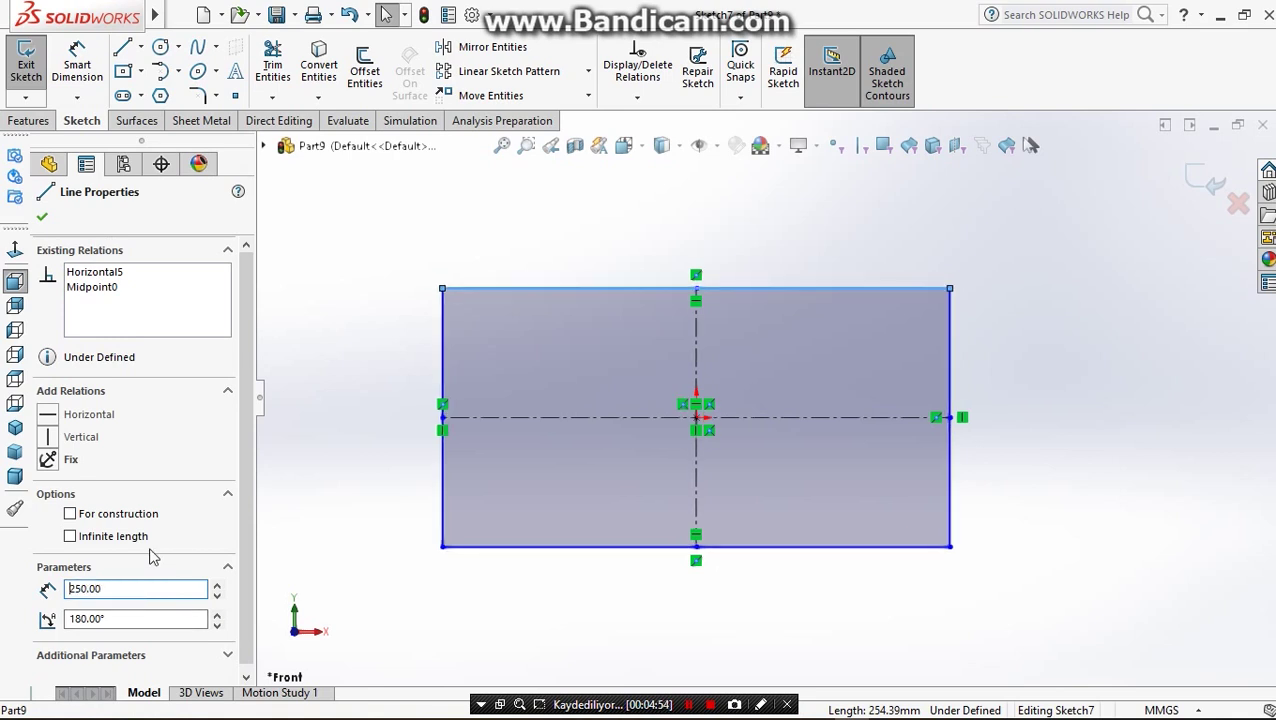
{"action": "left_click", "coordinate": [403, 357]}
{"action": "left_click", "coordinate": [78, 68]}
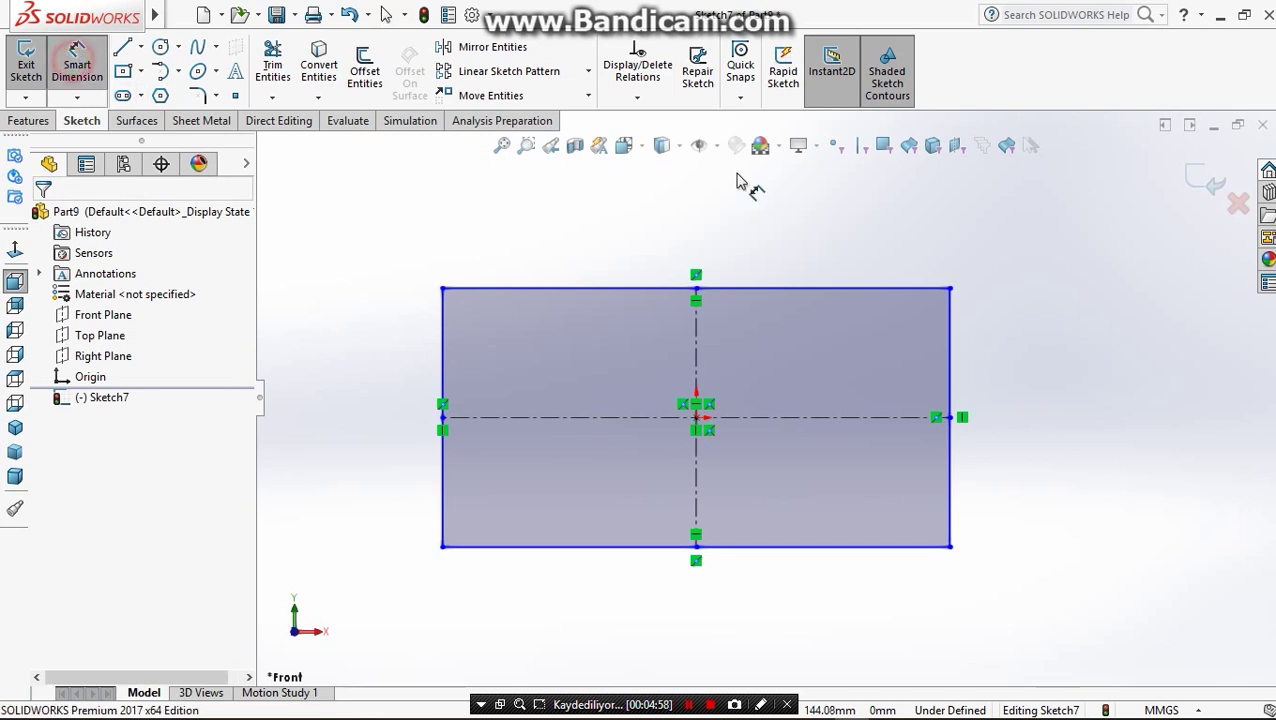
{"action": "left_click", "coordinate": [832, 289]}
Place the 250 width dimension above the rectangle's top edge
{"action": "left_click", "coordinate": [718, 230]}
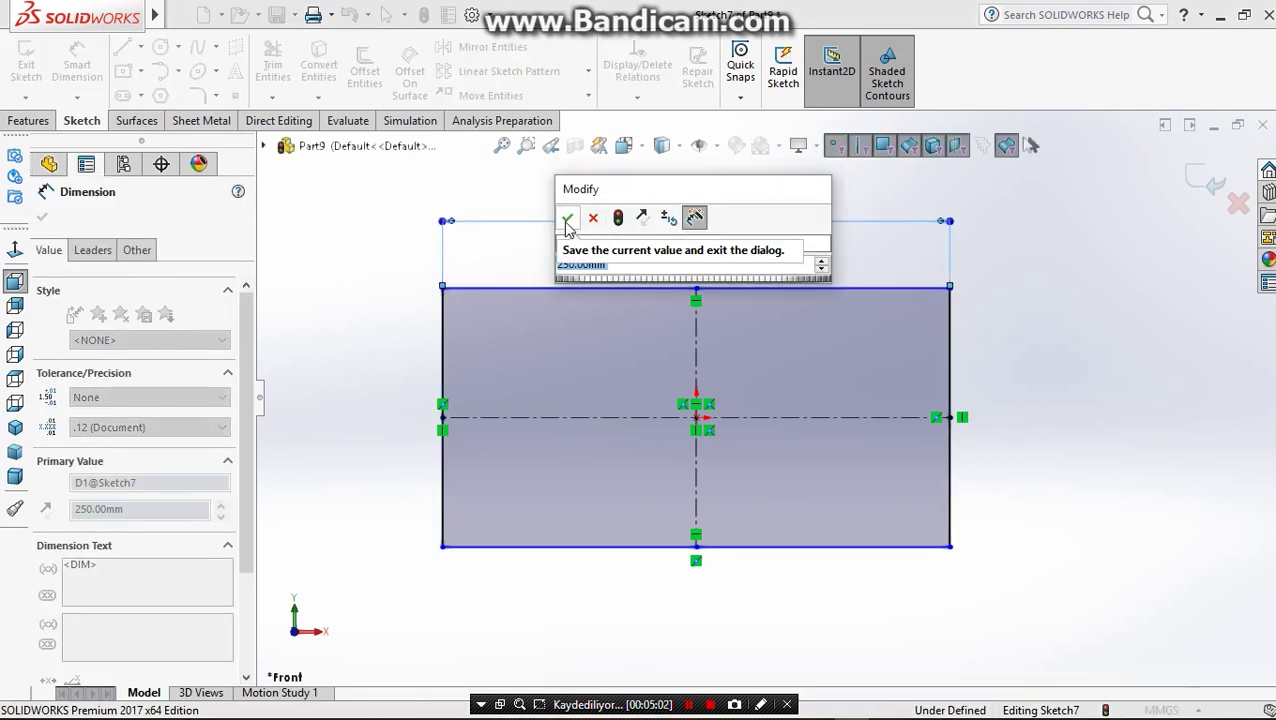
{"action": "left_click", "coordinate": [567, 218]}
{"action": "left_click_drag", "start_coordinate": [698, 209], "coordinate": [706, 256]}
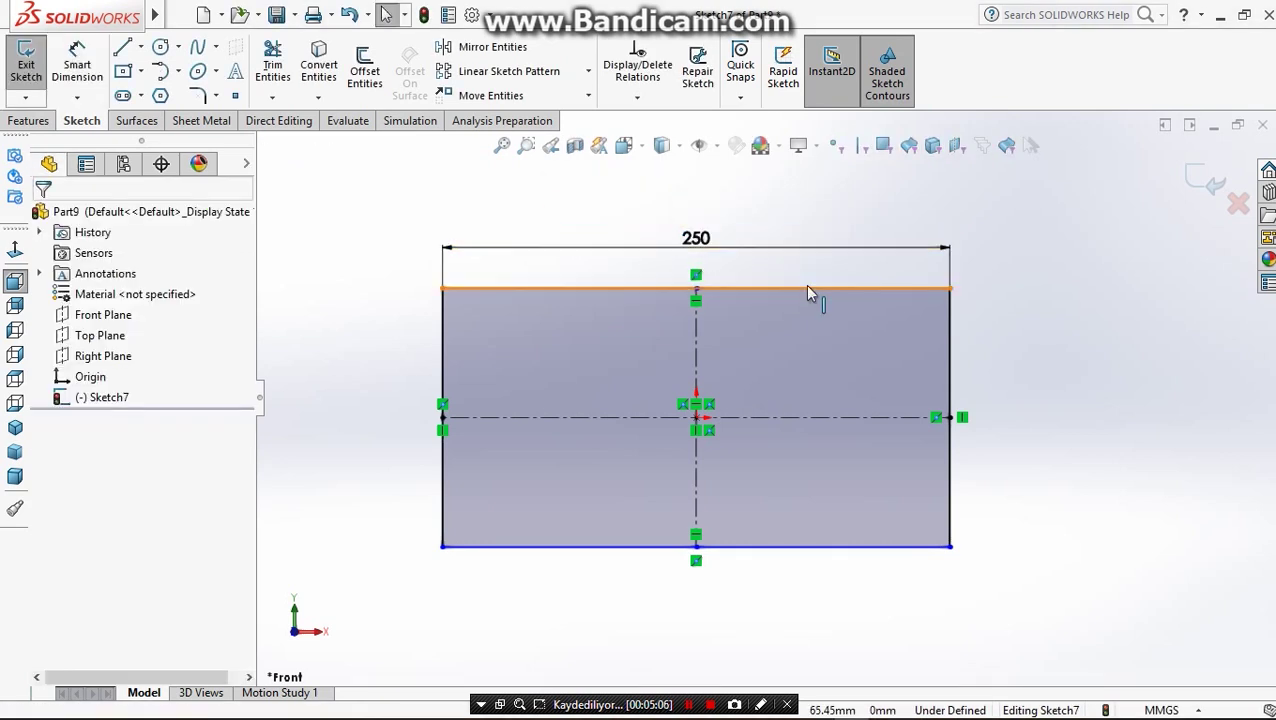
{"action": "left_click", "coordinate": [85, 55]}
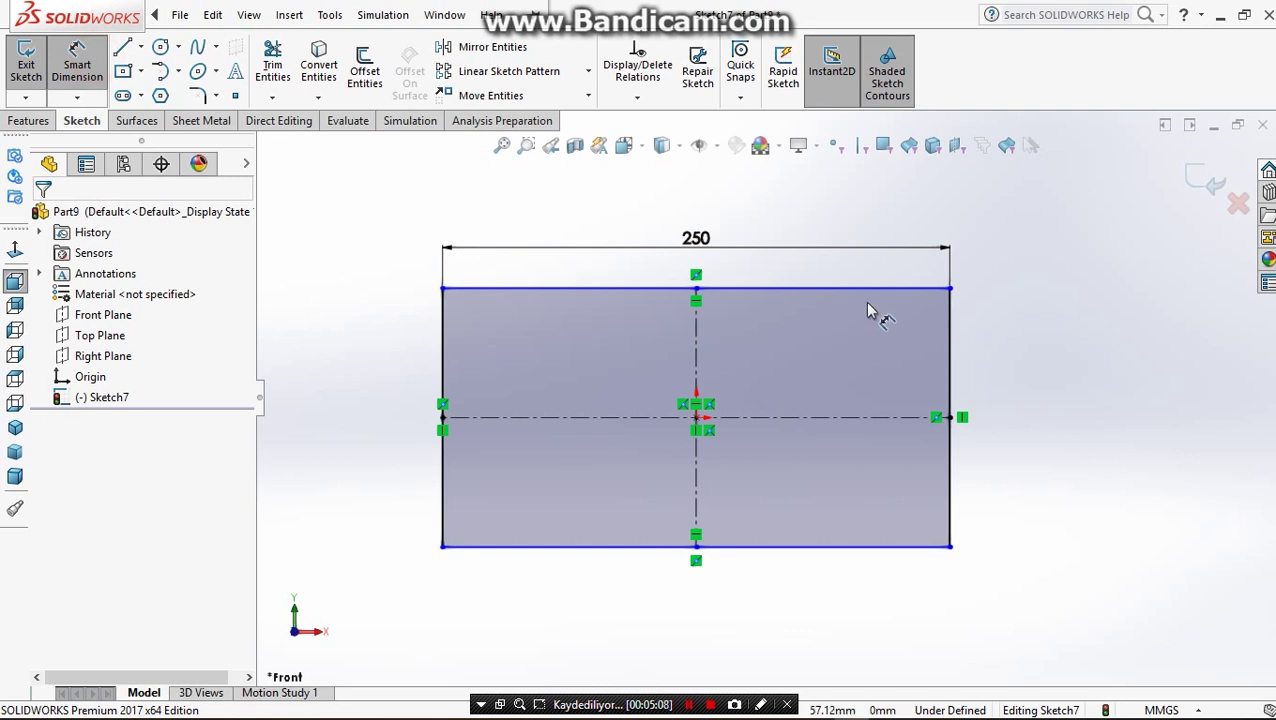
{"action": "key", "text": "Escape"}
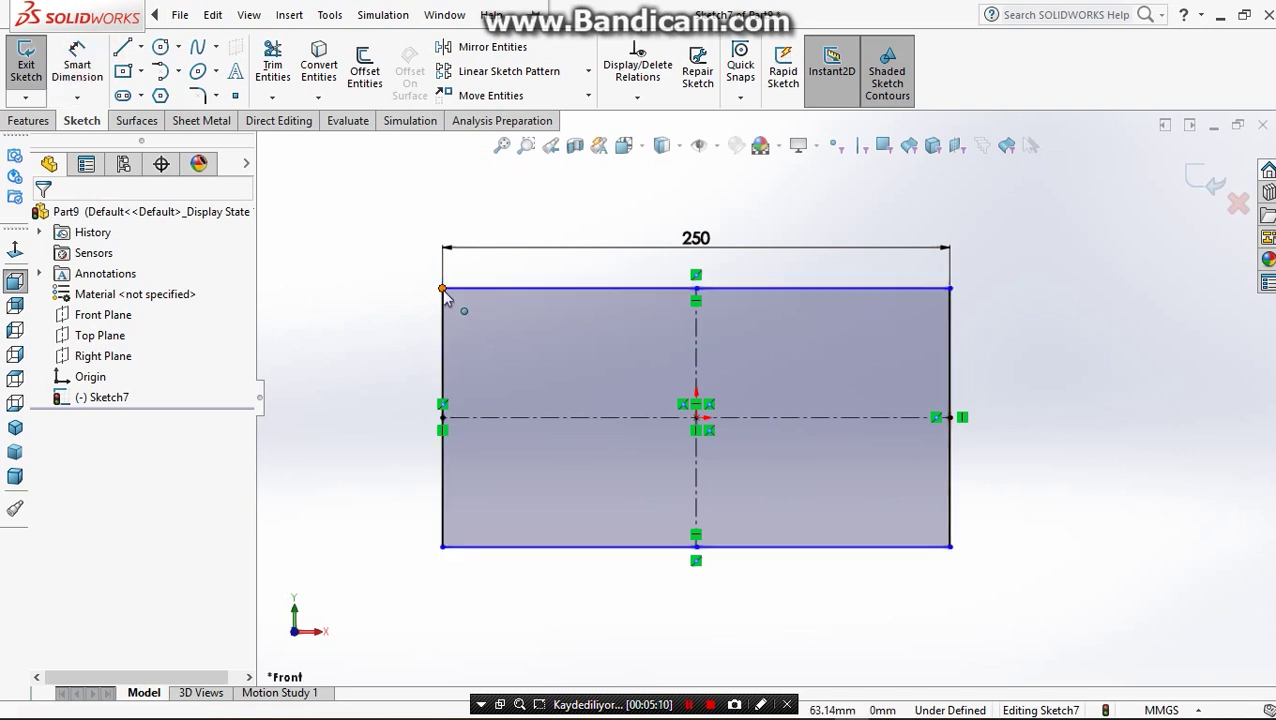
{"action": "left_click", "coordinate": [442, 289]}
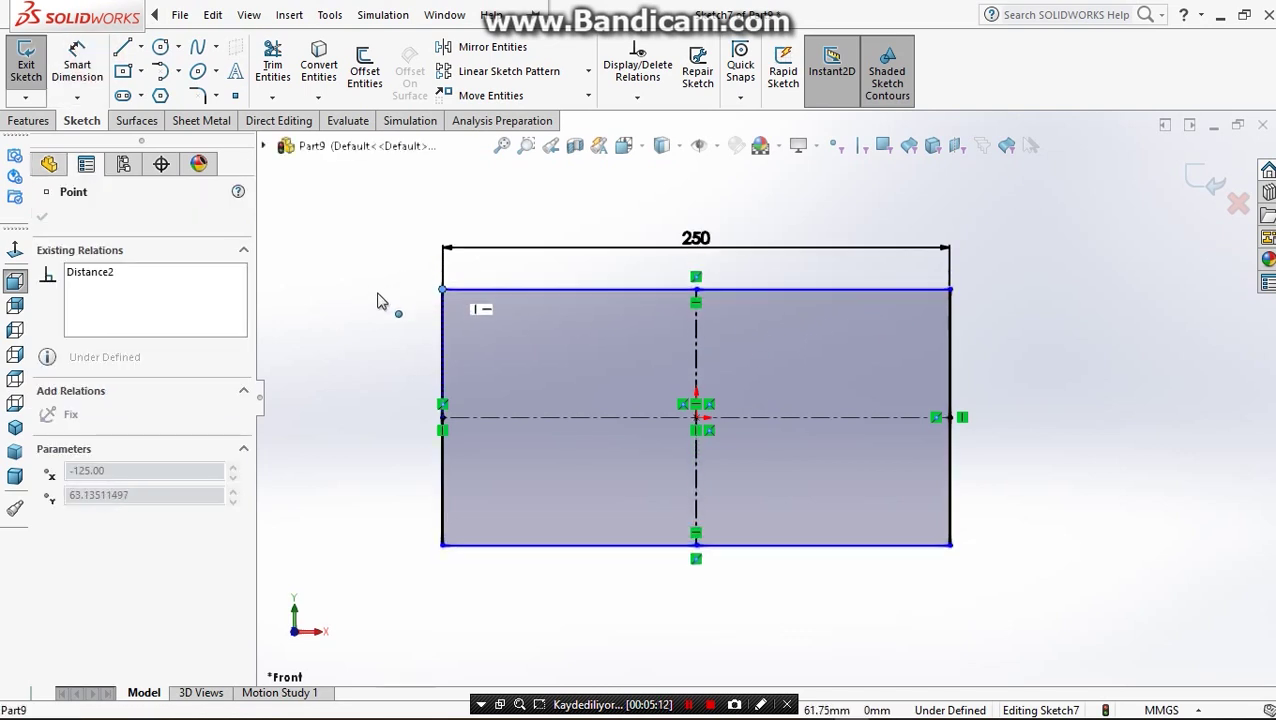
{"action": "left_click_drag", "start_coordinate": [727, 251], "coordinate": [718, 242]}
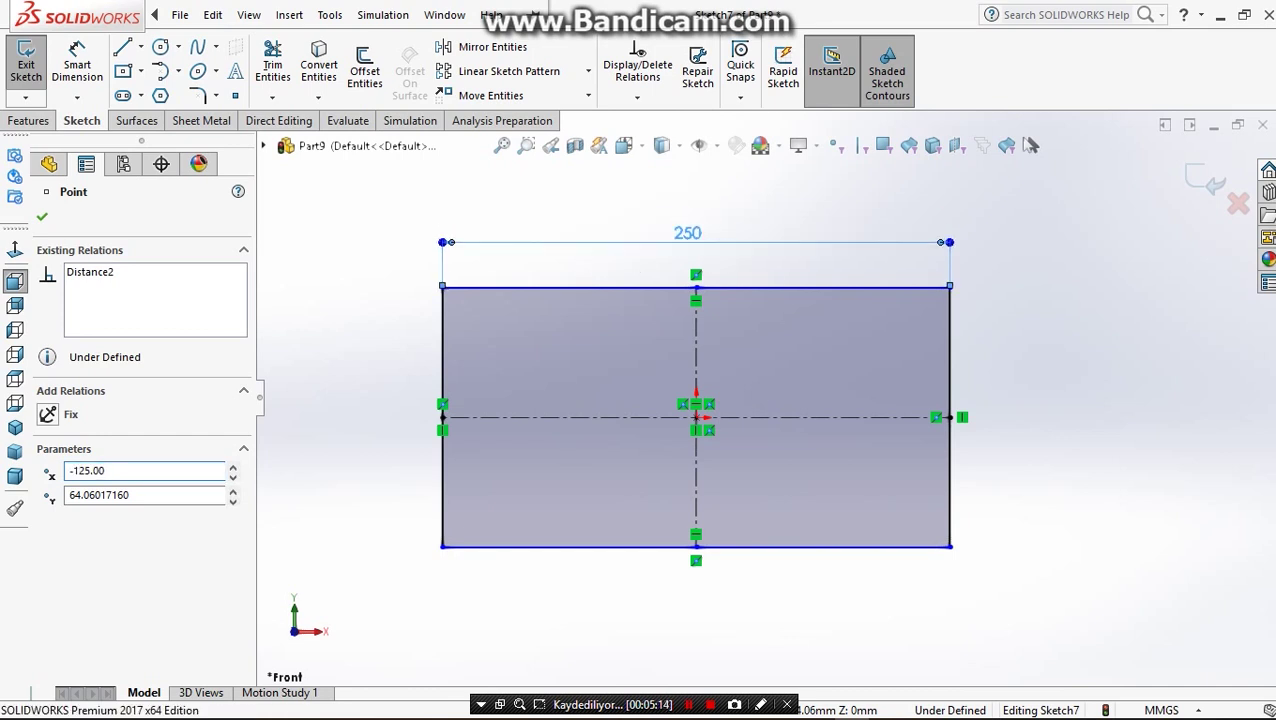
{"action": "key", "text": "Escape"}
Drag the top-right corner down to shorten the rectangle and reposition the 250 dimension
{"action": "mouse_move", "coordinate": [948, 289]}
{"action": "left_mouse_down"}
{"action": "mouse_move", "coordinate": [1038, 330]}
{"action": "mouse_move", "coordinate": [649, 276]}
{"action": "mouse_move", "coordinate": [957, 296]}
{"action": "mouse_move", "coordinate": [1111, 282]}
{"action": "mouse_move", "coordinate": [721, 228]}
{"action": "mouse_move", "coordinate": [758, 276]}
{"action": "mouse_move", "coordinate": [1048, 276]}
{"action": "mouse_move", "coordinate": [1033, 369]}
{"action": "left_mouse_up"}
{"action": "left_click", "coordinate": [1036, 370]}
{"action": "left_click_drag", "start_coordinate": [689, 212], "coordinate": [700, 232]}
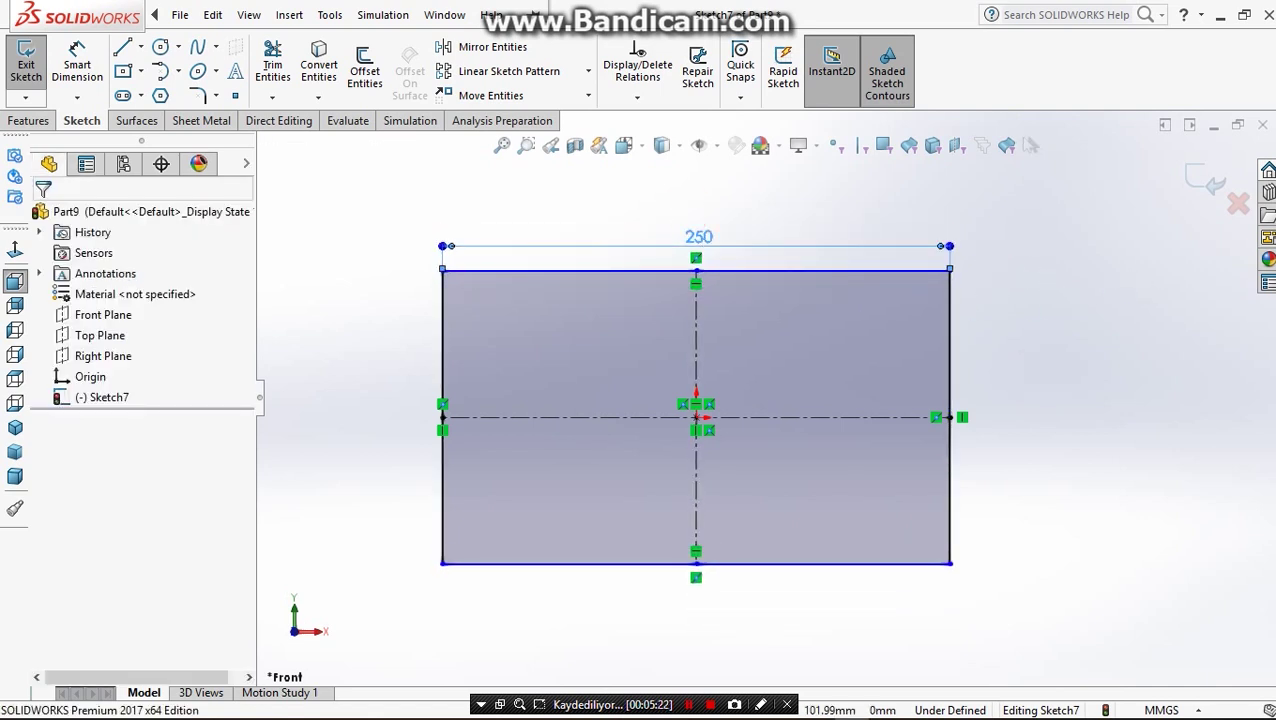
{"action": "left_click", "coordinate": [1017, 357]}
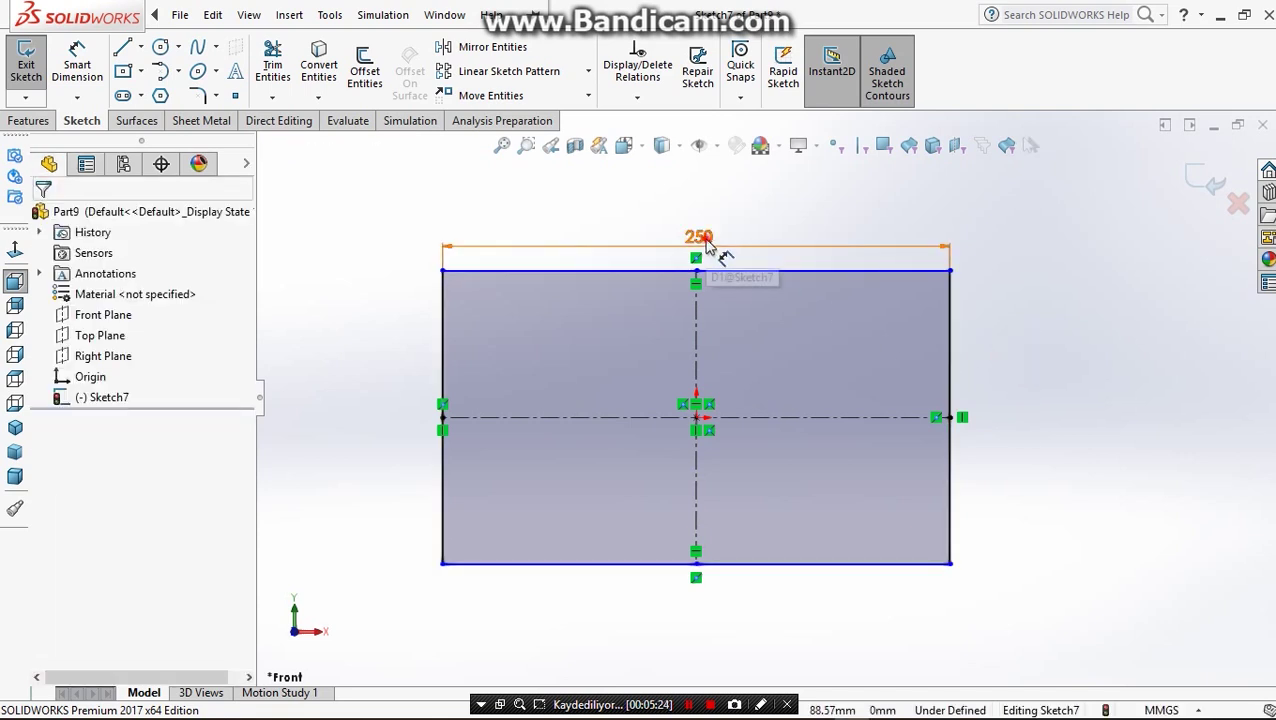
{"action": "left_click", "coordinate": [840, 216]}
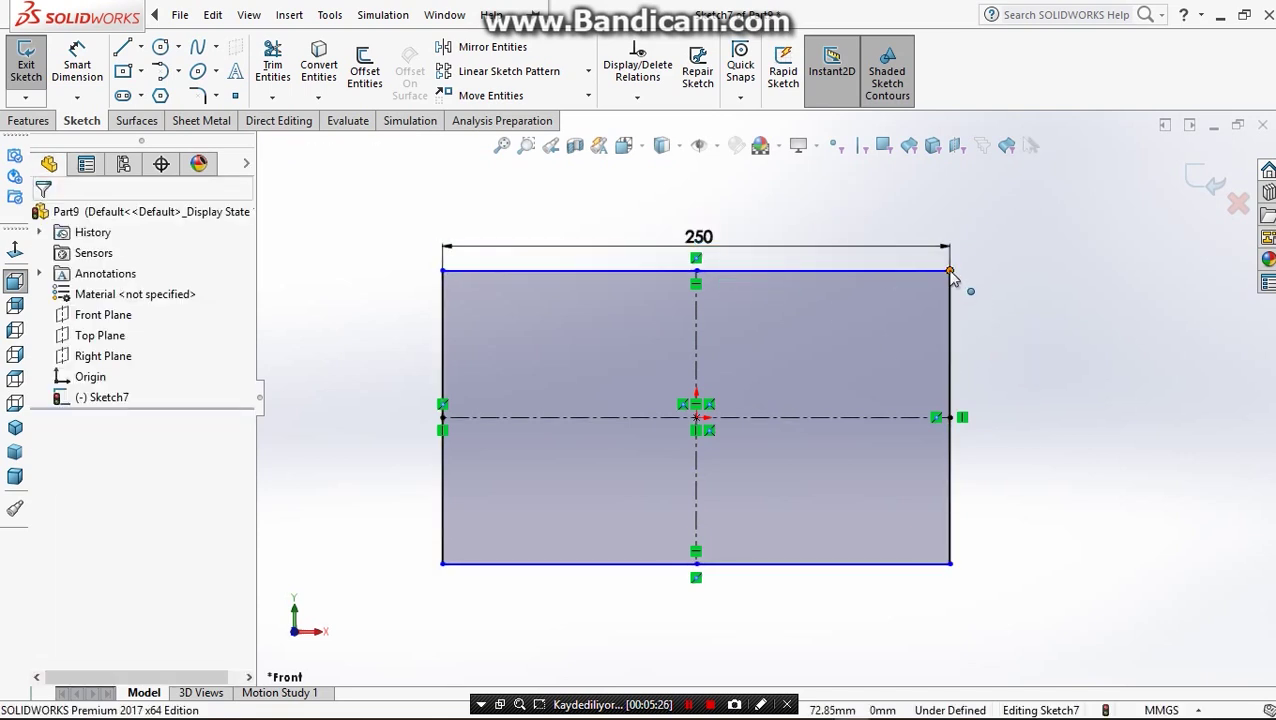
{"action": "left_click_drag", "start_coordinate": [950, 271], "coordinate": [1010, 300]}
{"action": "left_click", "coordinate": [1031, 373]}
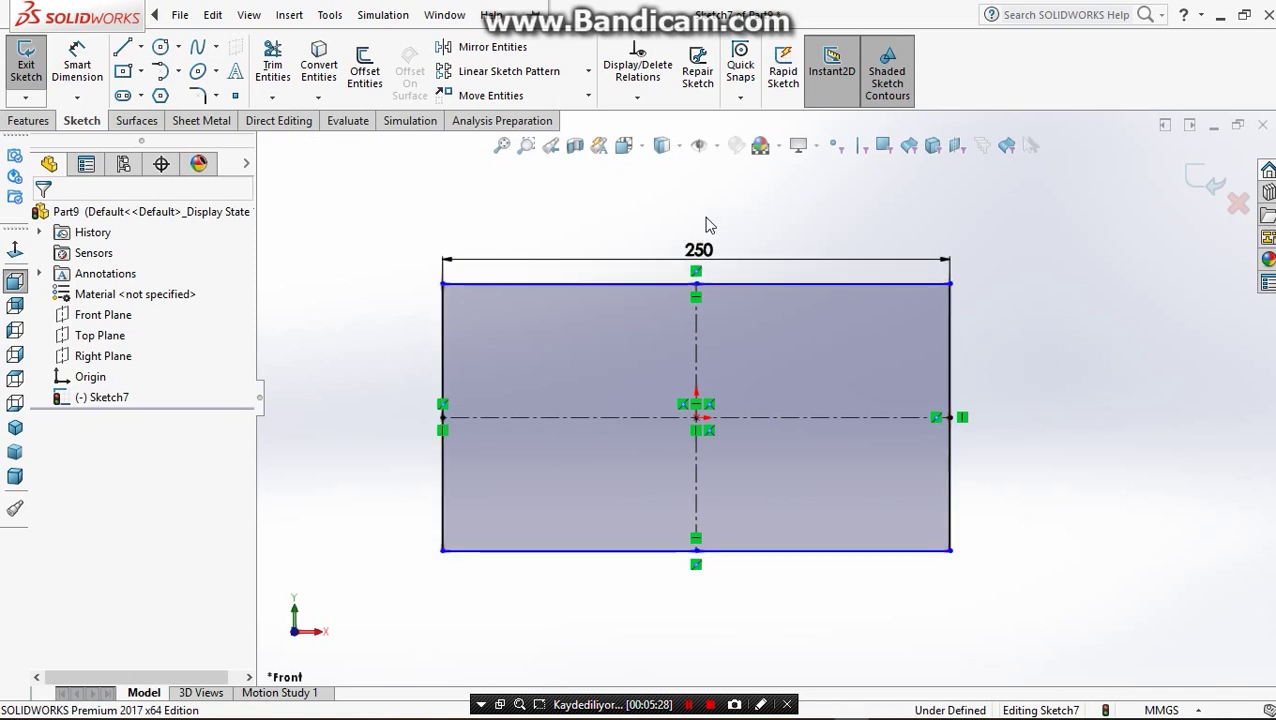
{"action": "left_click_drag", "start_coordinate": [695, 250], "coordinate": [705, 240]}
{"action": "left_click", "coordinate": [416, 282]}
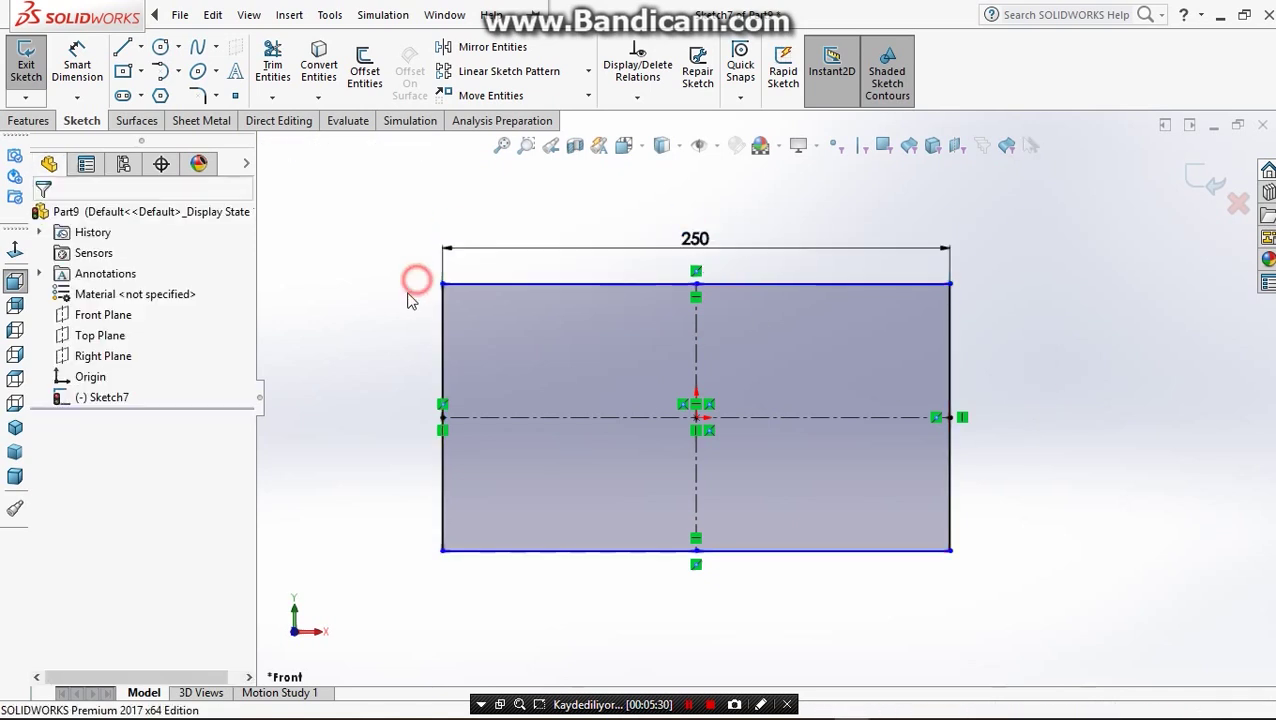
{"action": "left_click", "coordinate": [697, 240]}
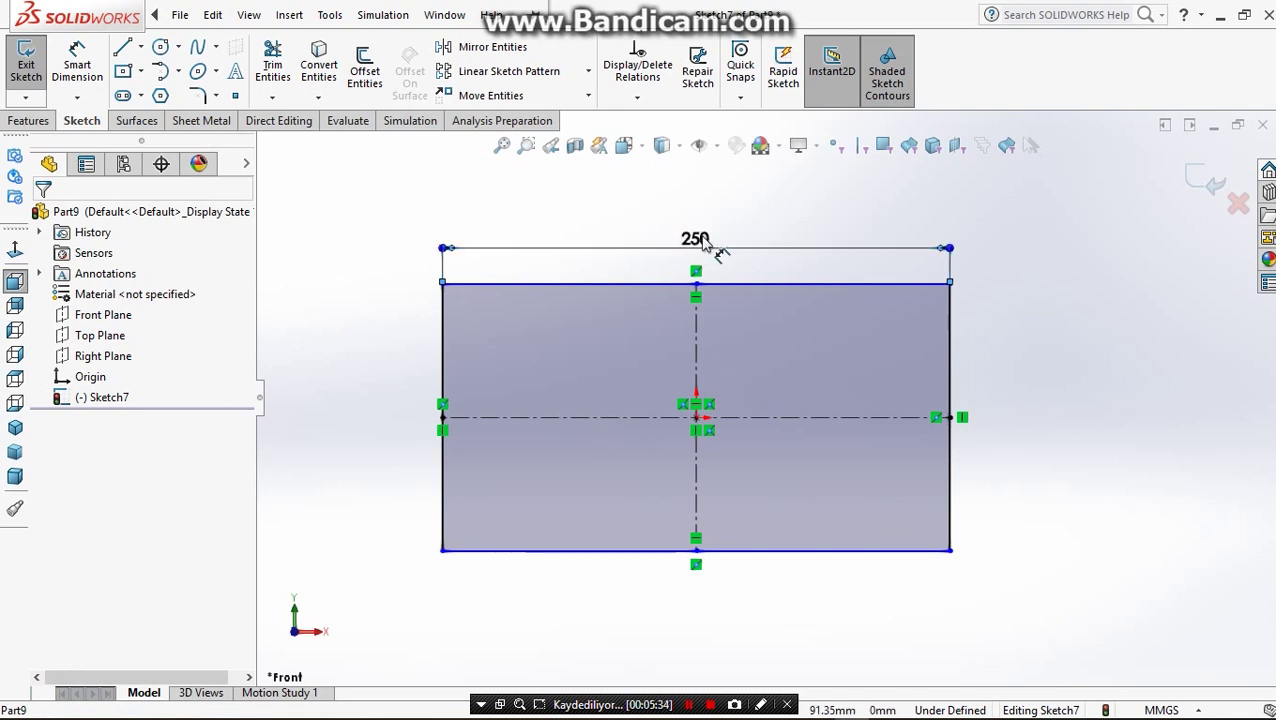
{"action": "left_click_drag", "start_coordinate": [718, 250], "coordinate": [701, 233]}
Change the rectangle's 250 width dimension to 200
{"action": "left_click", "coordinate": [699, 228]}
{"action": "key", "text": "ctrl+b"}
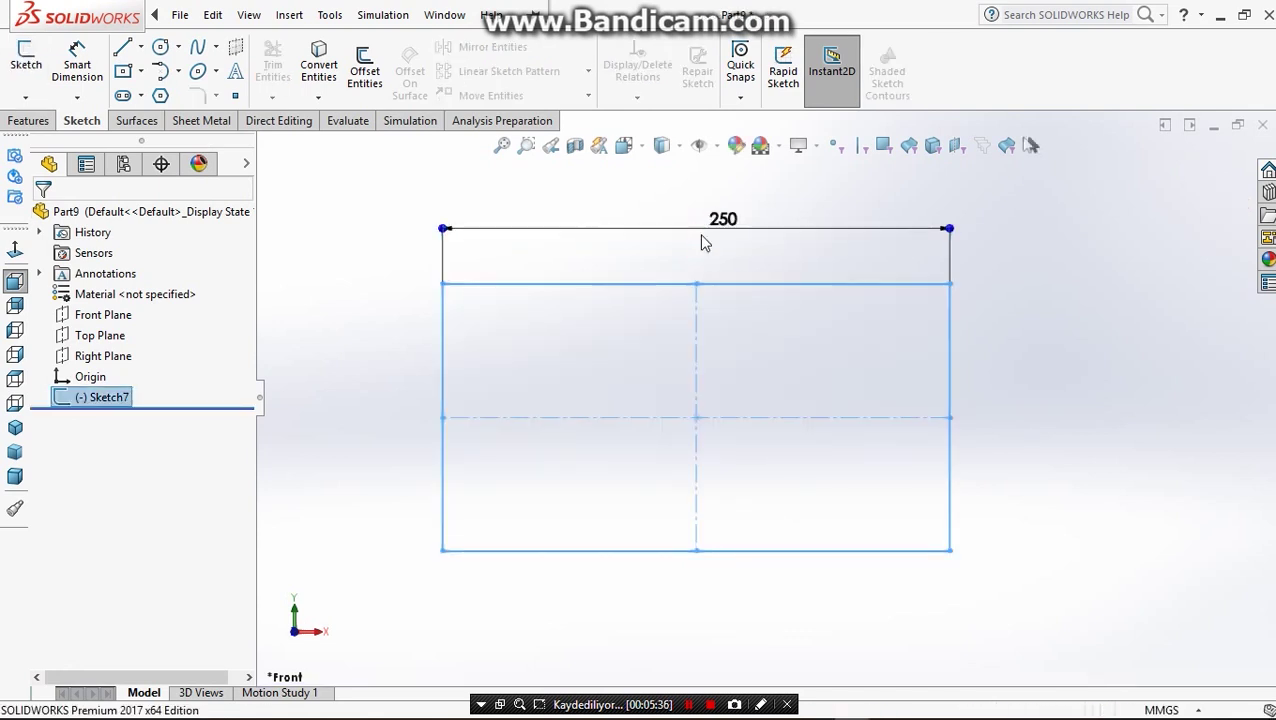
{"action": "left_click", "coordinate": [720, 218]}
{"action": "double_click", "coordinate": [720, 218]}
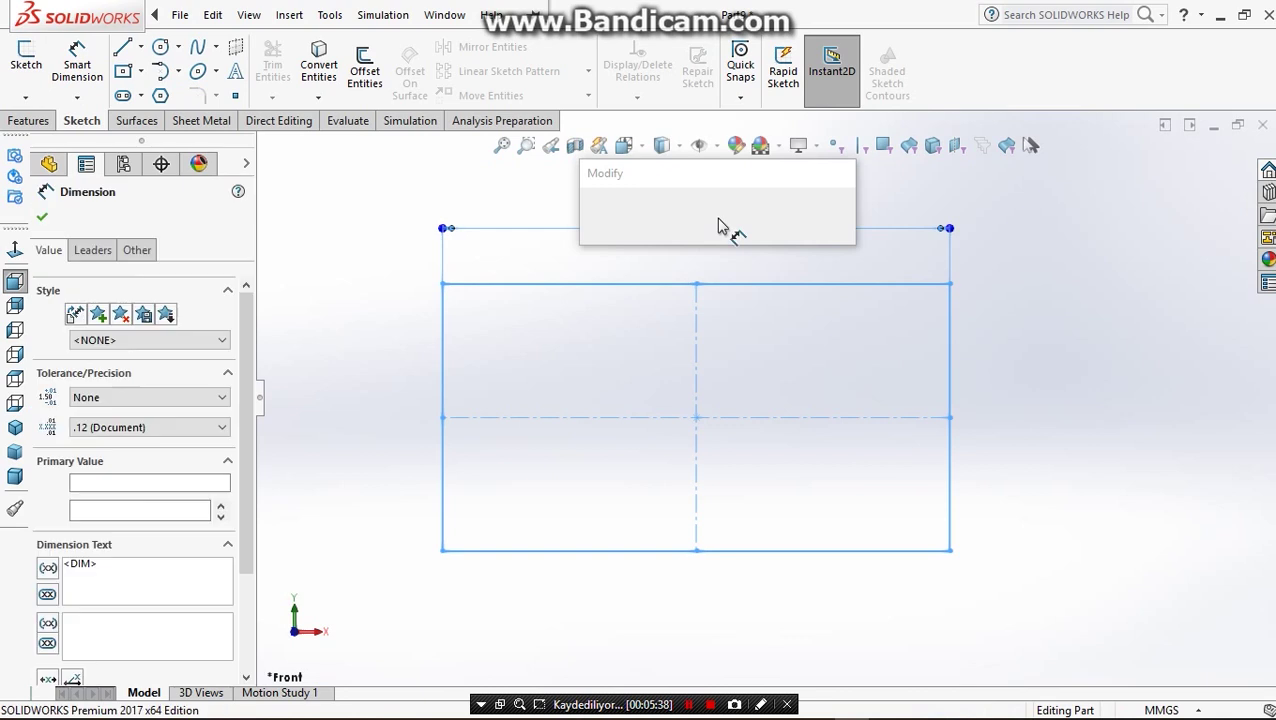
{"action": "type", "text": "200"}
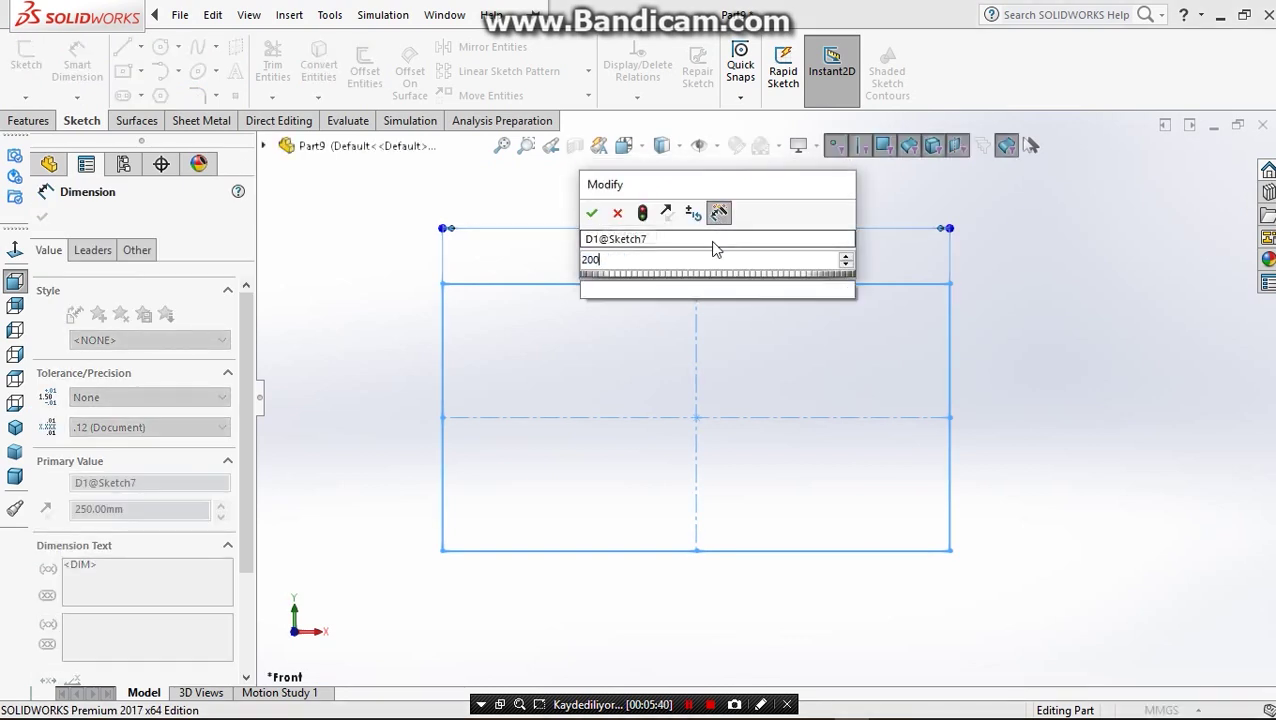
{"action": "key", "text": "Return"}
{"action": "left_click", "coordinate": [972, 268]}
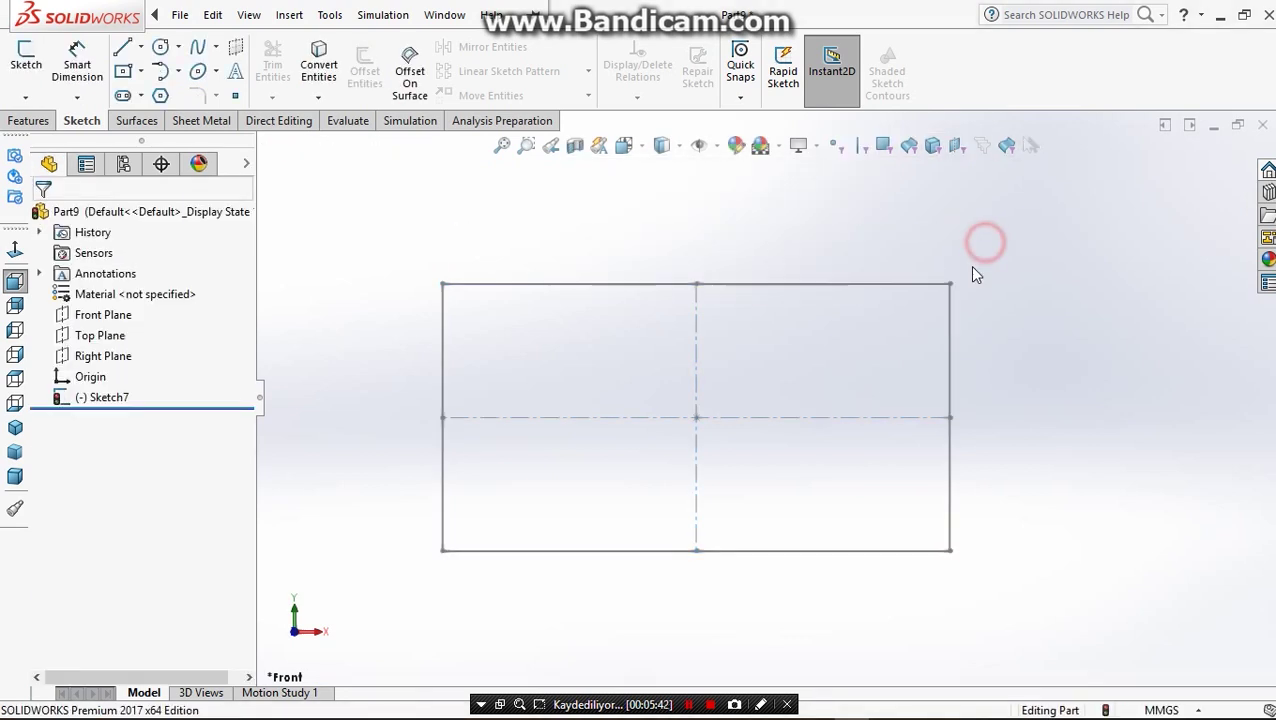
Reopen Sketch7, dimension the rectangle's left edge to a 100 height, and tidy the dimension labels
{"action": "left_click", "coordinate": [80, 400]}
{"action": "left_click", "coordinate": [83, 338]}
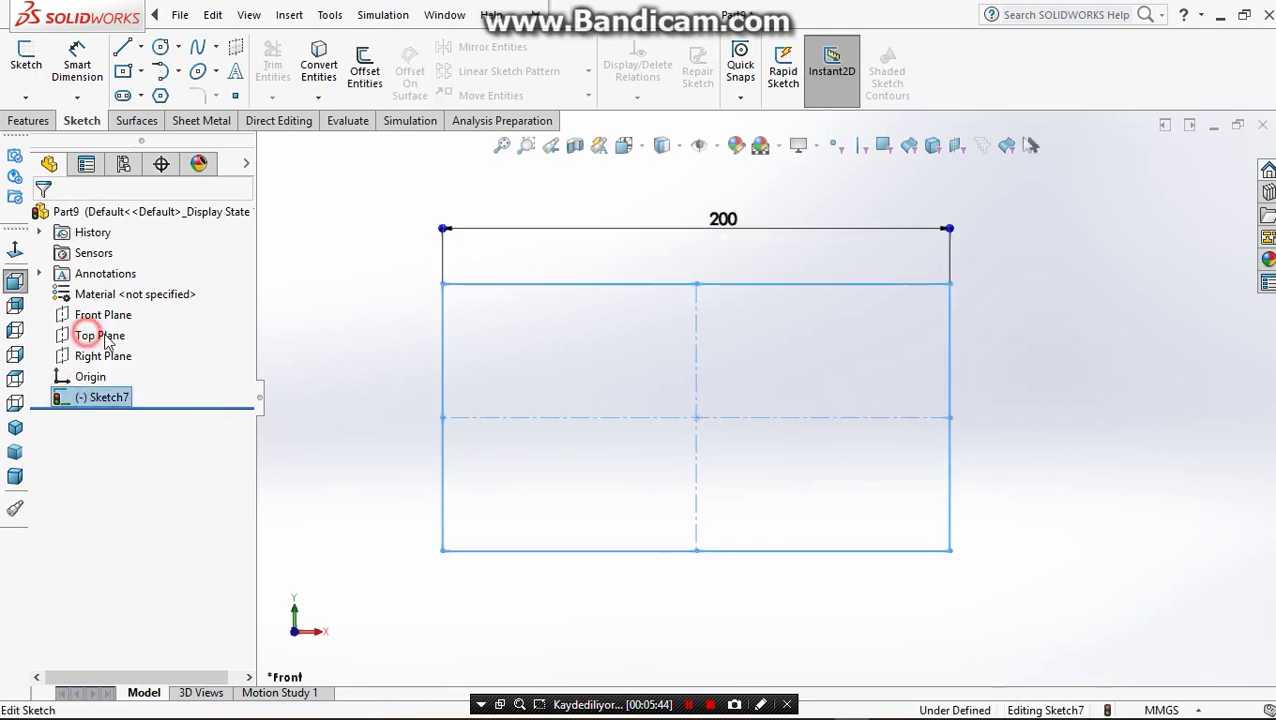
{"action": "right_click_drag", "start_coordinate": [1053, 396], "coordinate": [1053, 345]}
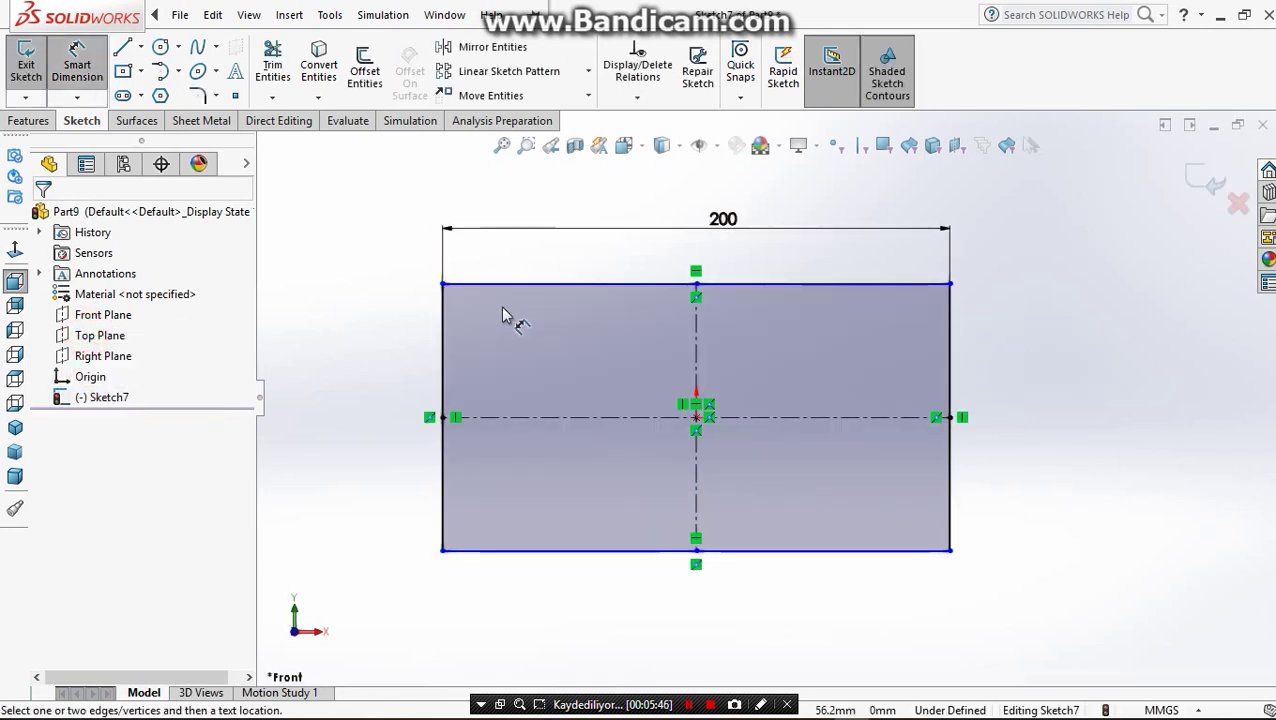
{"action": "left_click", "coordinate": [441, 302]}
{"action": "left_click", "coordinate": [393, 379]}
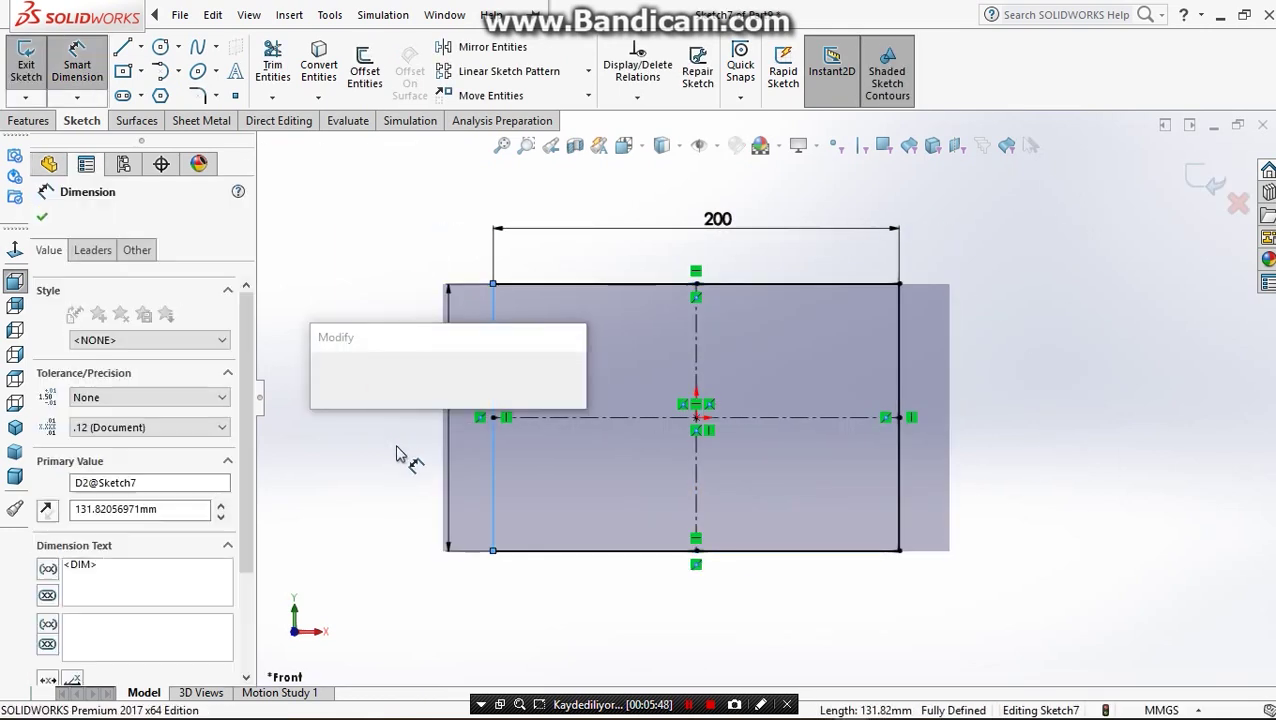
{"action": "type", "text": "100"}
{"action": "key", "text": "Return"}
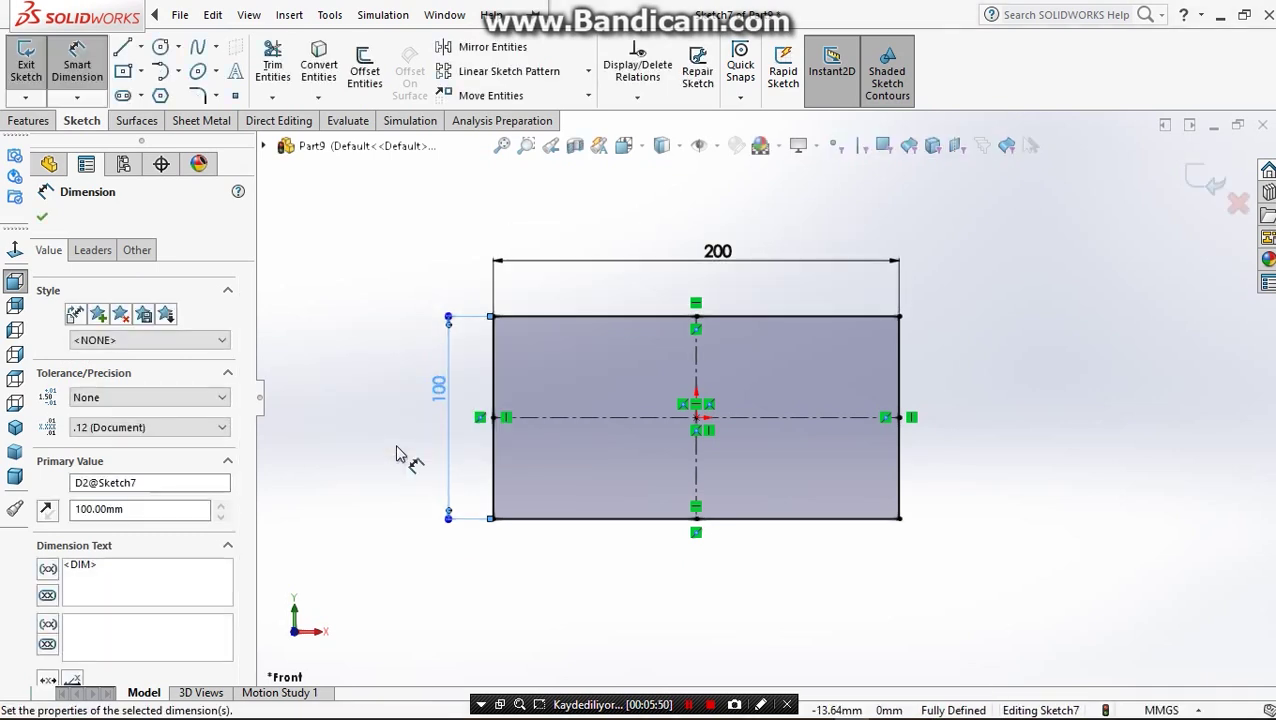
{"action": "left_click_drag", "start_coordinate": [448, 421], "coordinate": [436, 421]}
{"action": "key", "text": "Escape"}
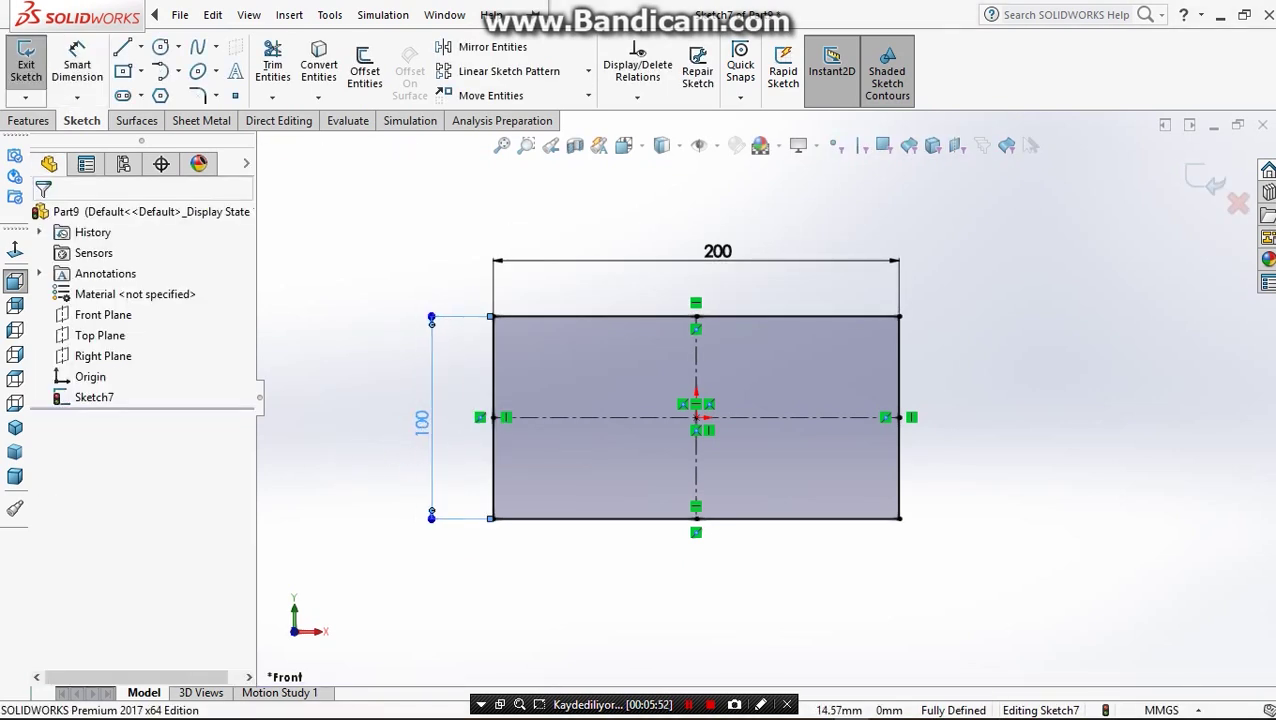
{"action": "scroll", "coordinate": [476, 388], "scroll_direction": "up", "scroll_amount": 2}
{"action": "scroll", "coordinate": [705, 304], "scroll_direction": "down", "scroll_amount": 1}
{"action": "left_click_drag", "start_coordinate": [727, 212], "coordinate": [695, 242]}
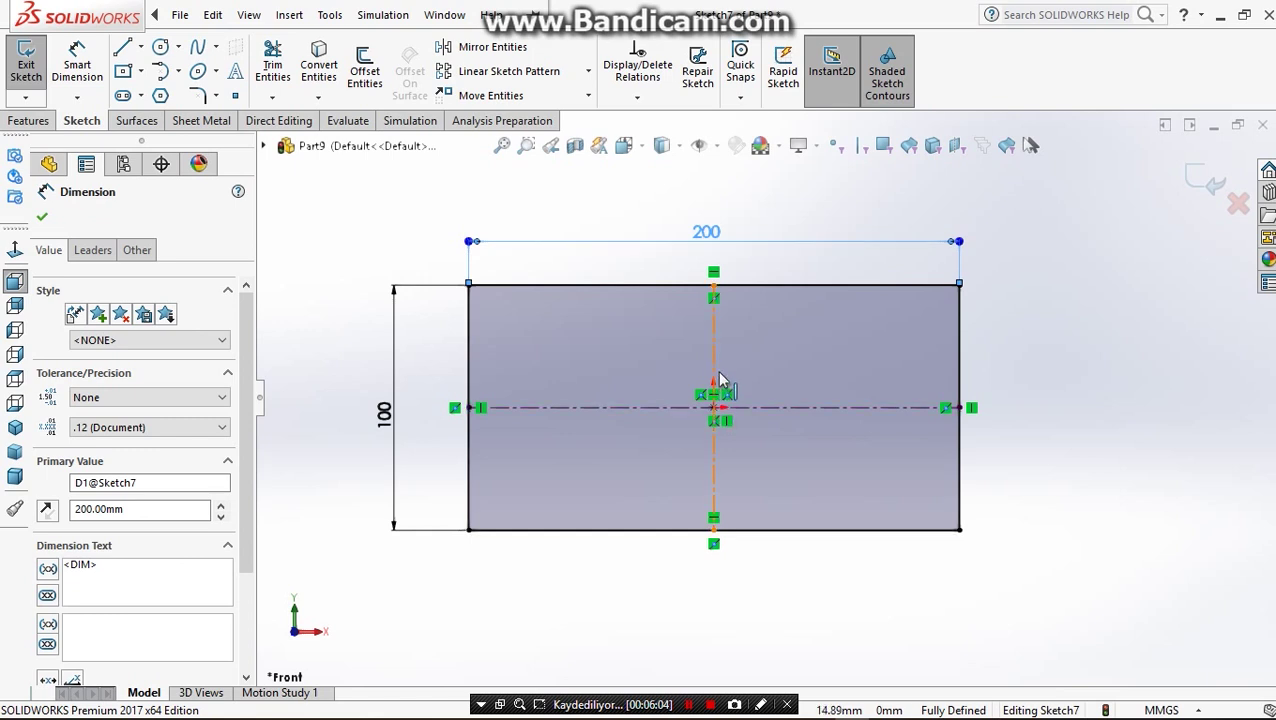
{"action": "left_click", "coordinate": [469, 370]}
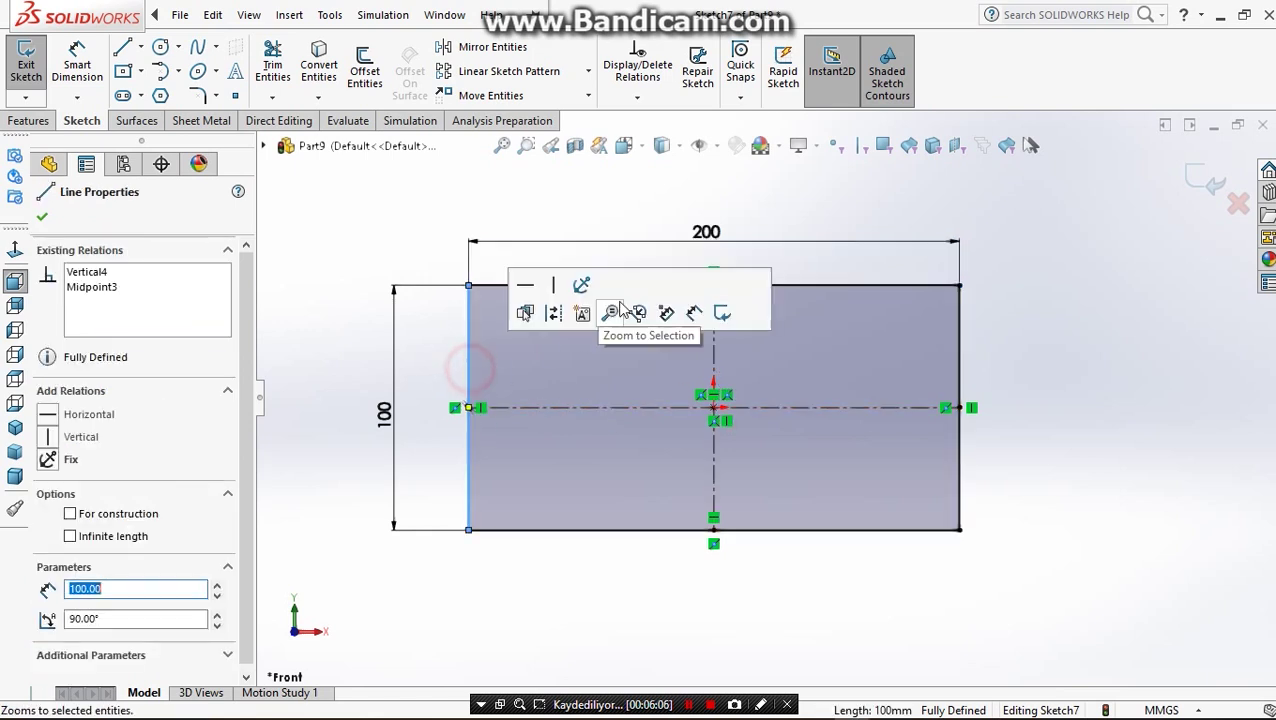
{"action": "left_click", "coordinate": [835, 271]}
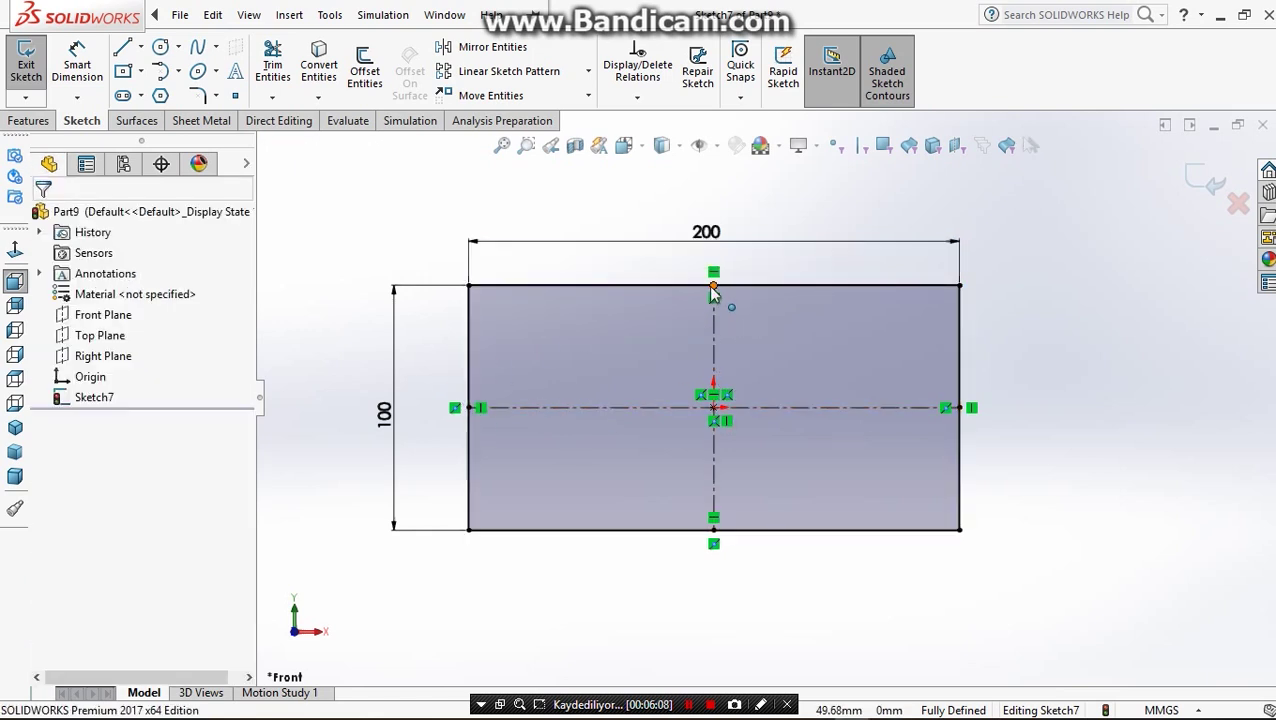
{"action": "left_click", "coordinate": [712, 286]}
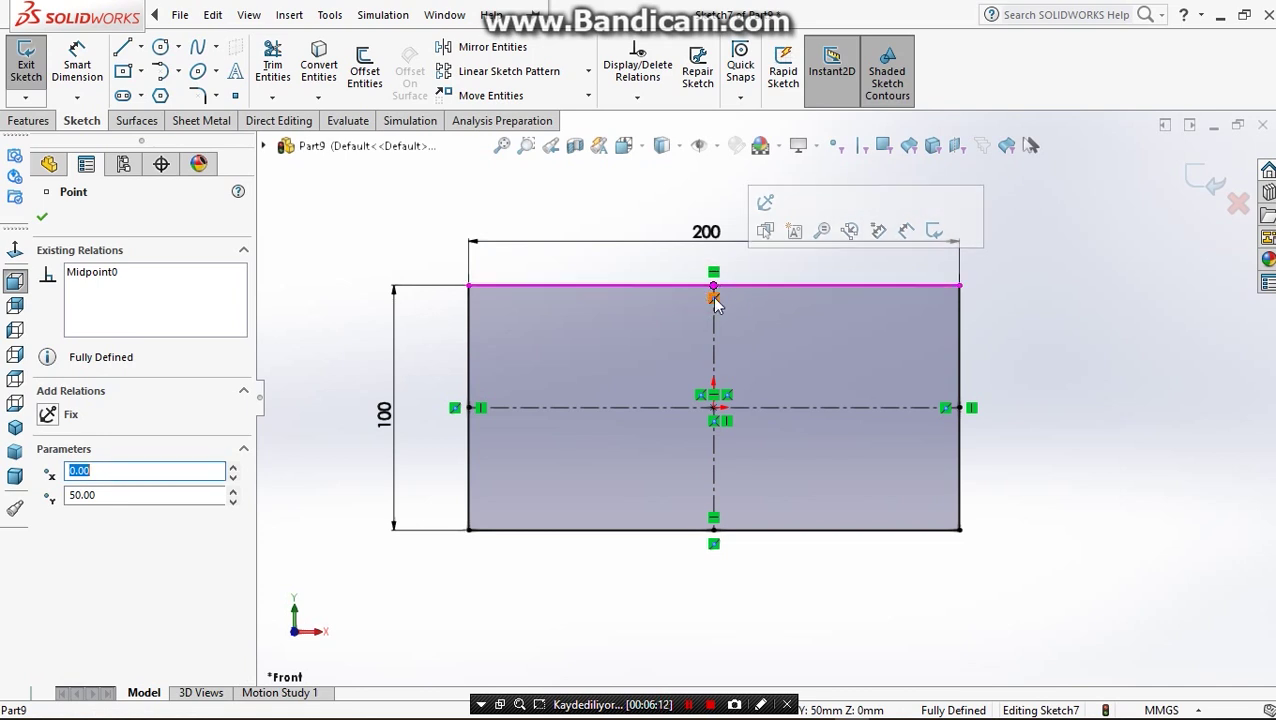
{"action": "left_click", "coordinate": [672, 274]}
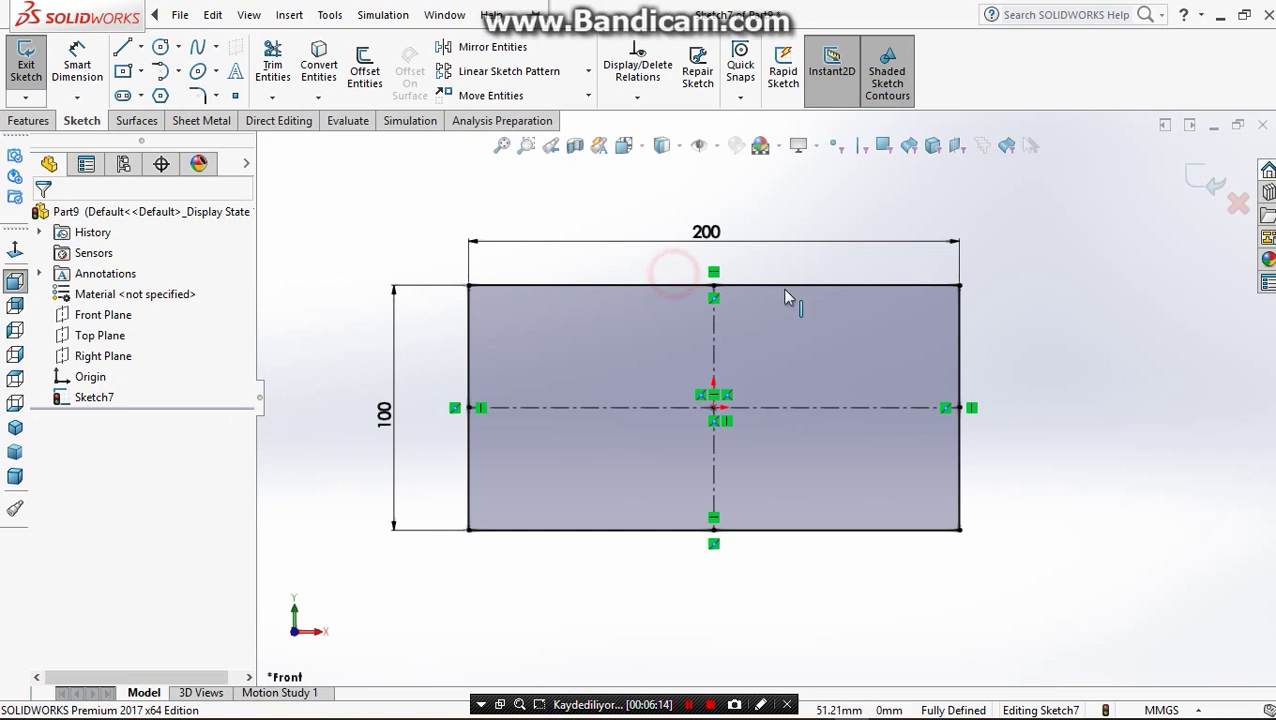
{"action": "left_click", "coordinate": [690, 286]}
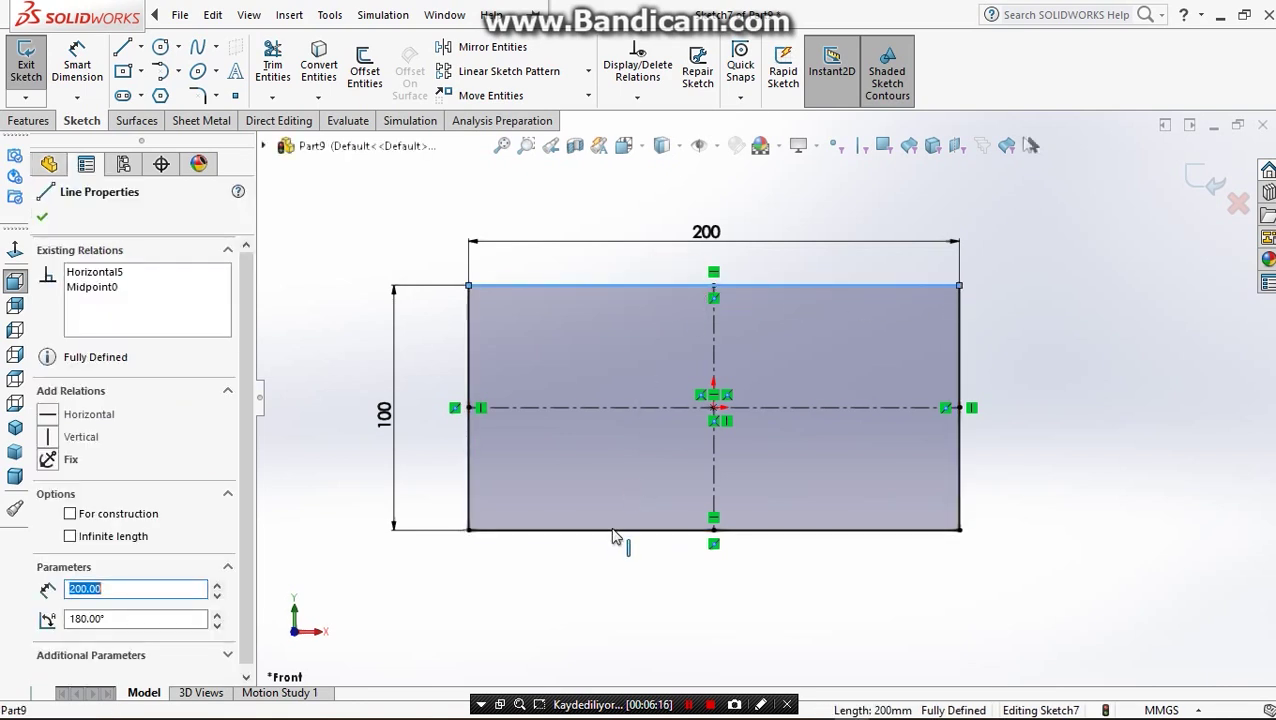
{"action": "left_click_drag", "start_coordinate": [664, 583], "coordinate": [590, 272]}
{"action": "left_click", "coordinate": [888, 592]}
{"action": "left_click_drag", "start_coordinate": [1012, 314], "coordinate": [450, 324]}
{"action": "left_click", "coordinate": [1087, 350]}
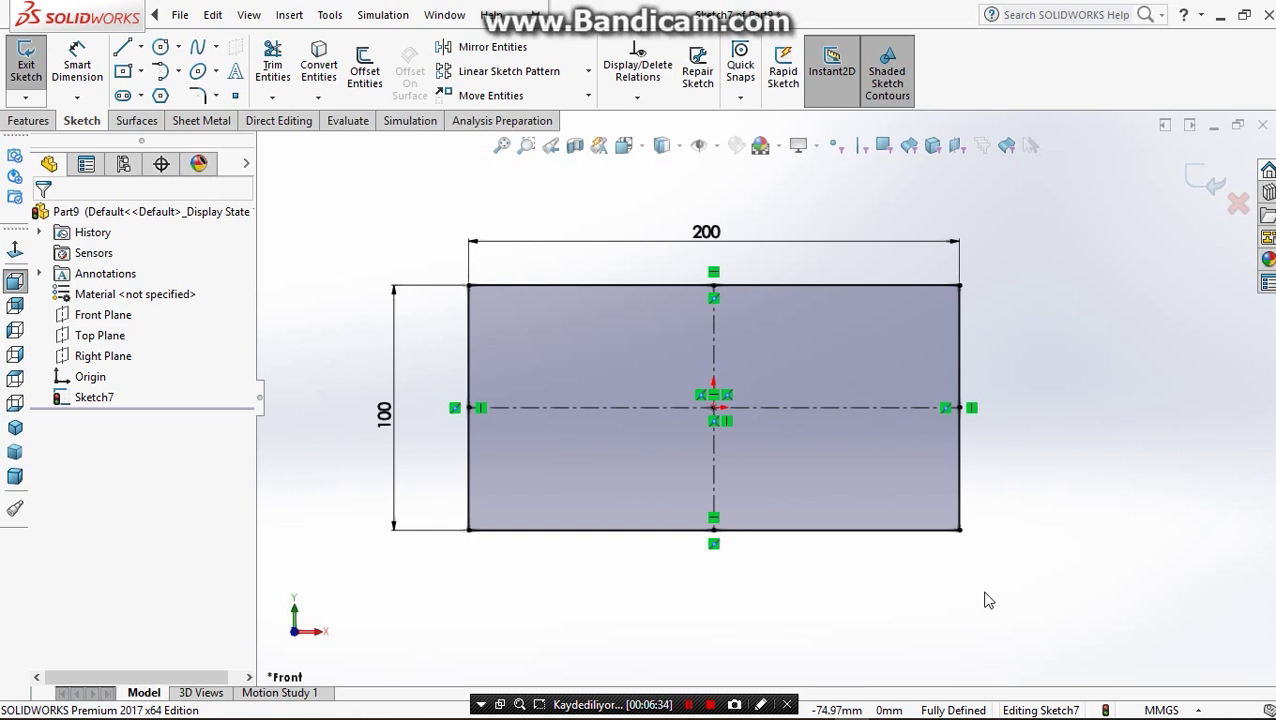
{"action": "left_click", "coordinate": [959, 285]}
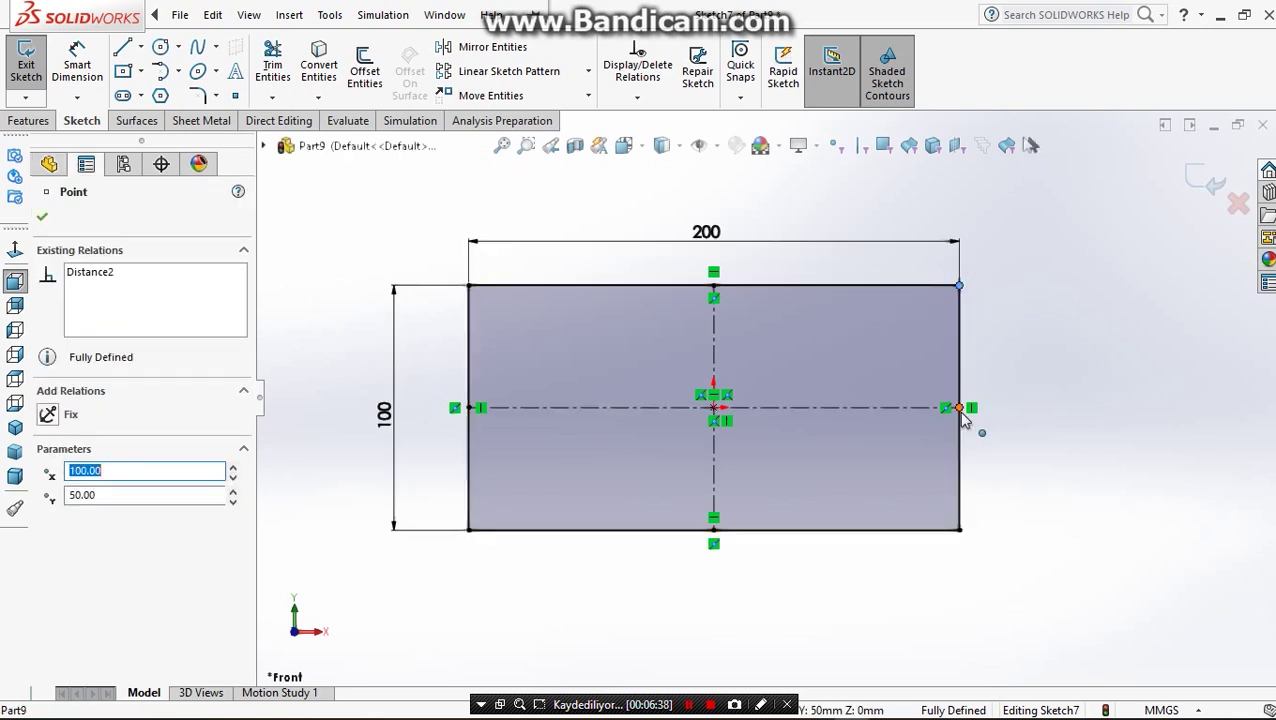
{"action": "left_click", "coordinate": [1018, 442]}
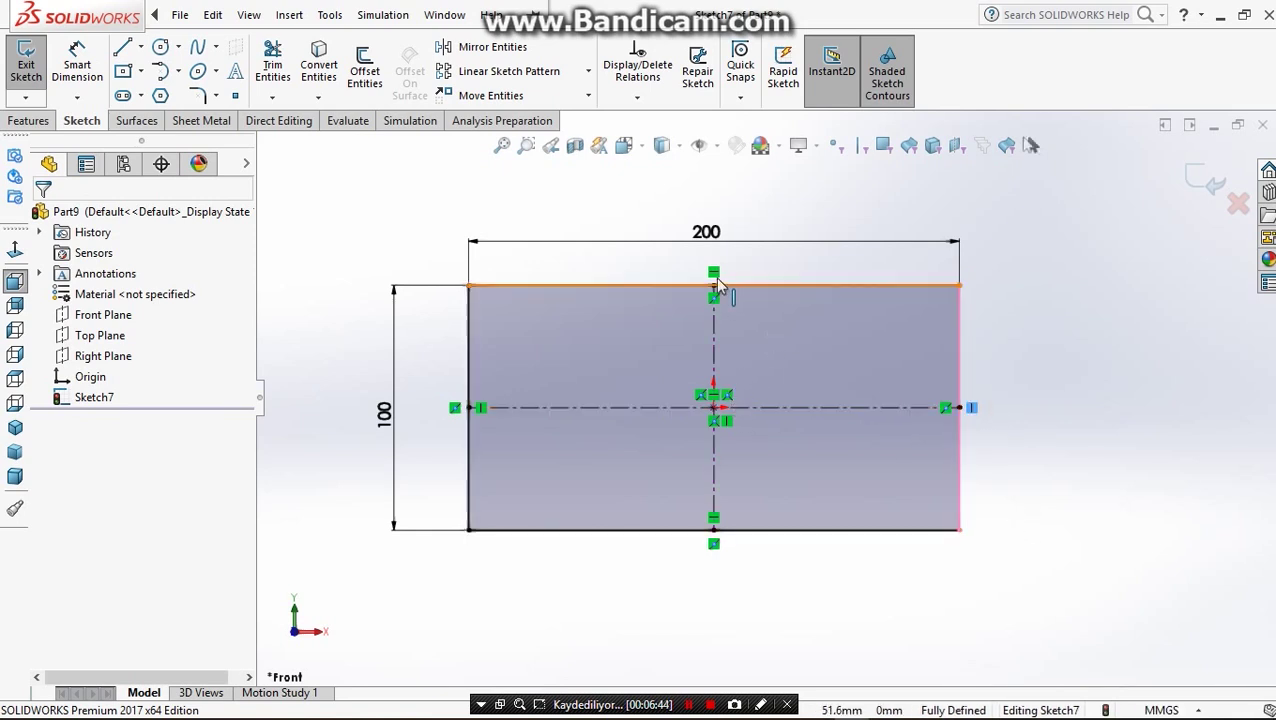
{"action": "left_click", "coordinate": [706, 238]}
{"action": "left_click", "coordinate": [453, 408]}
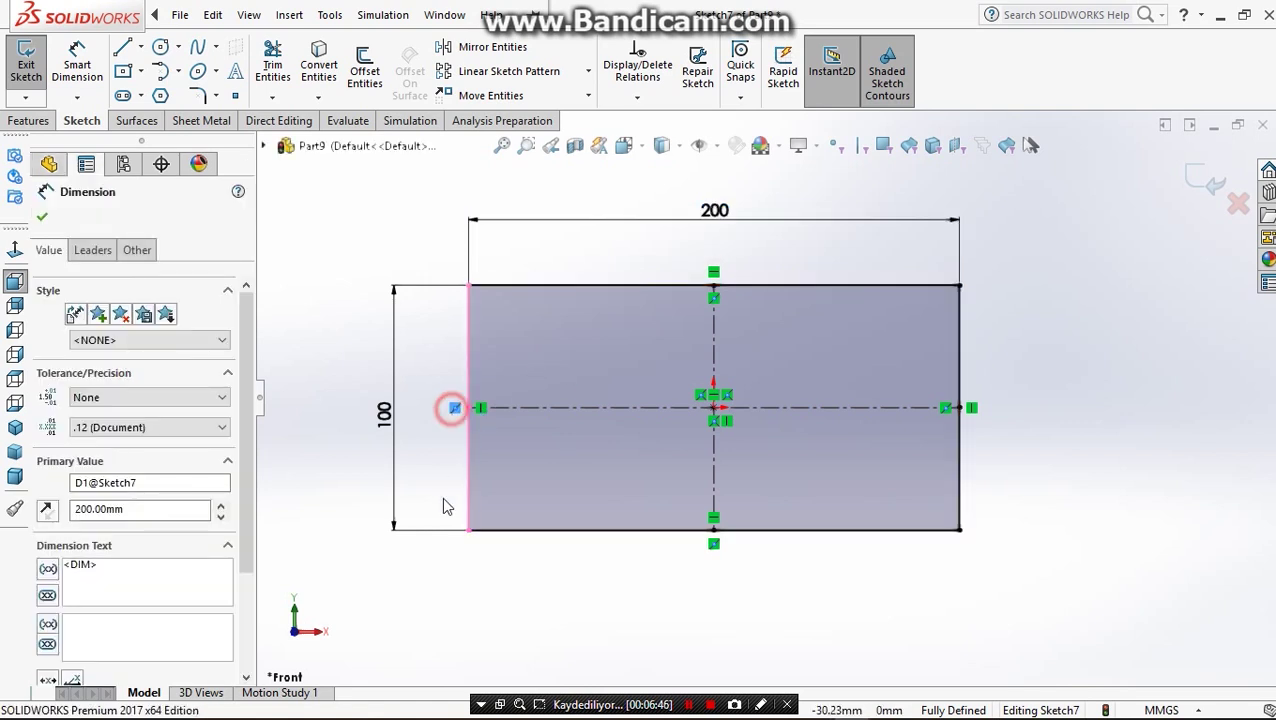
{"action": "left_click", "coordinate": [460, 529]}
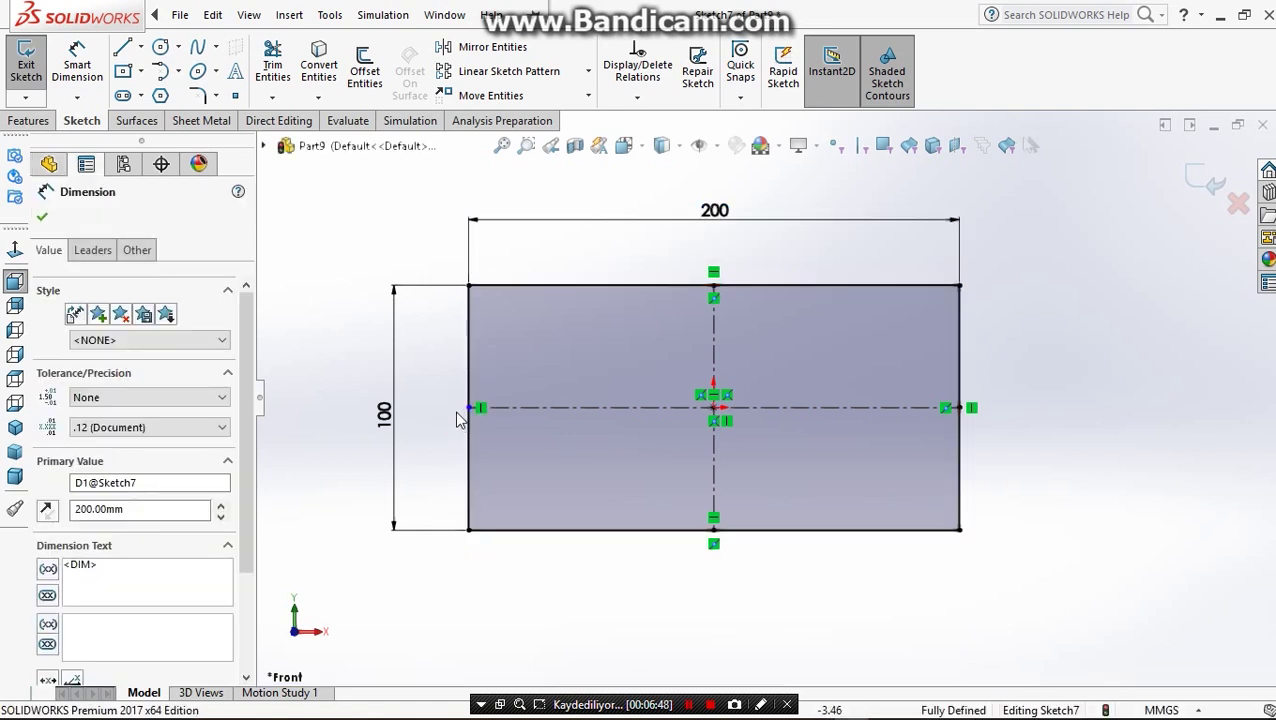
{"action": "left_click_drag", "start_coordinate": [474, 411], "coordinate": [646, 436]}
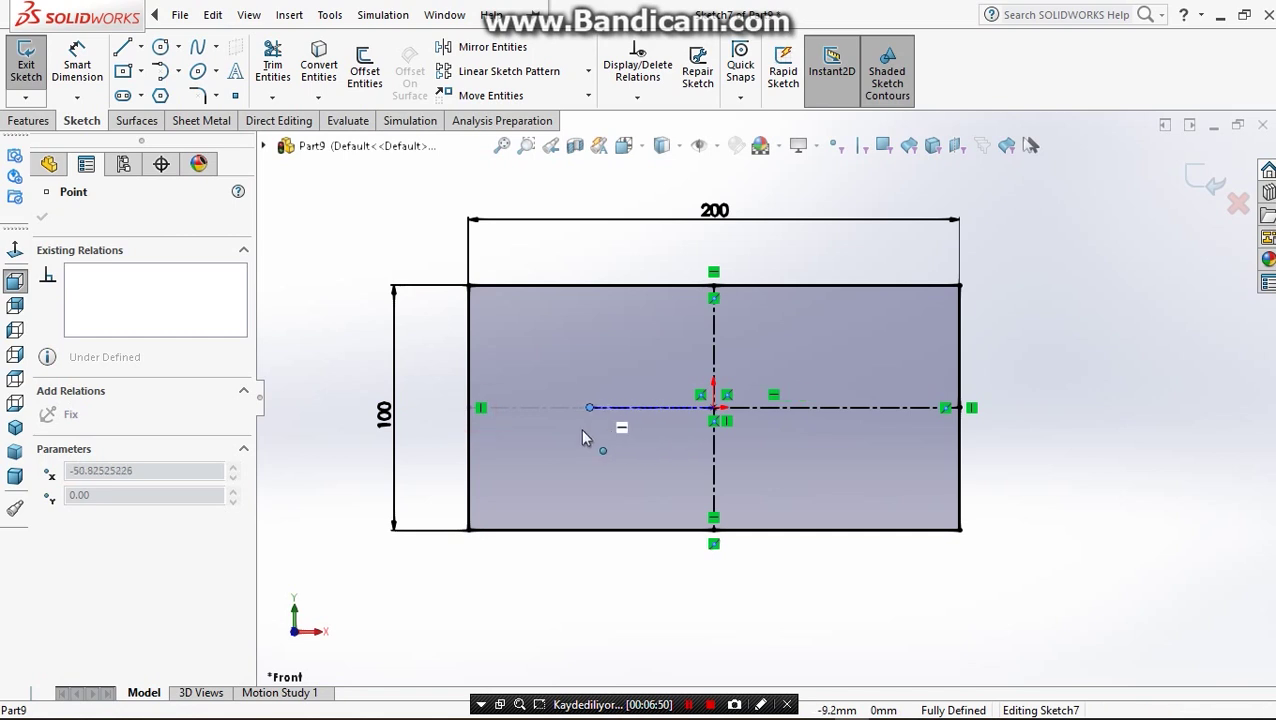
{"action": "left_click_drag", "start_coordinate": [462, 435], "coordinate": [466, 425]}
{"action": "left_click", "coordinate": [584, 590]}
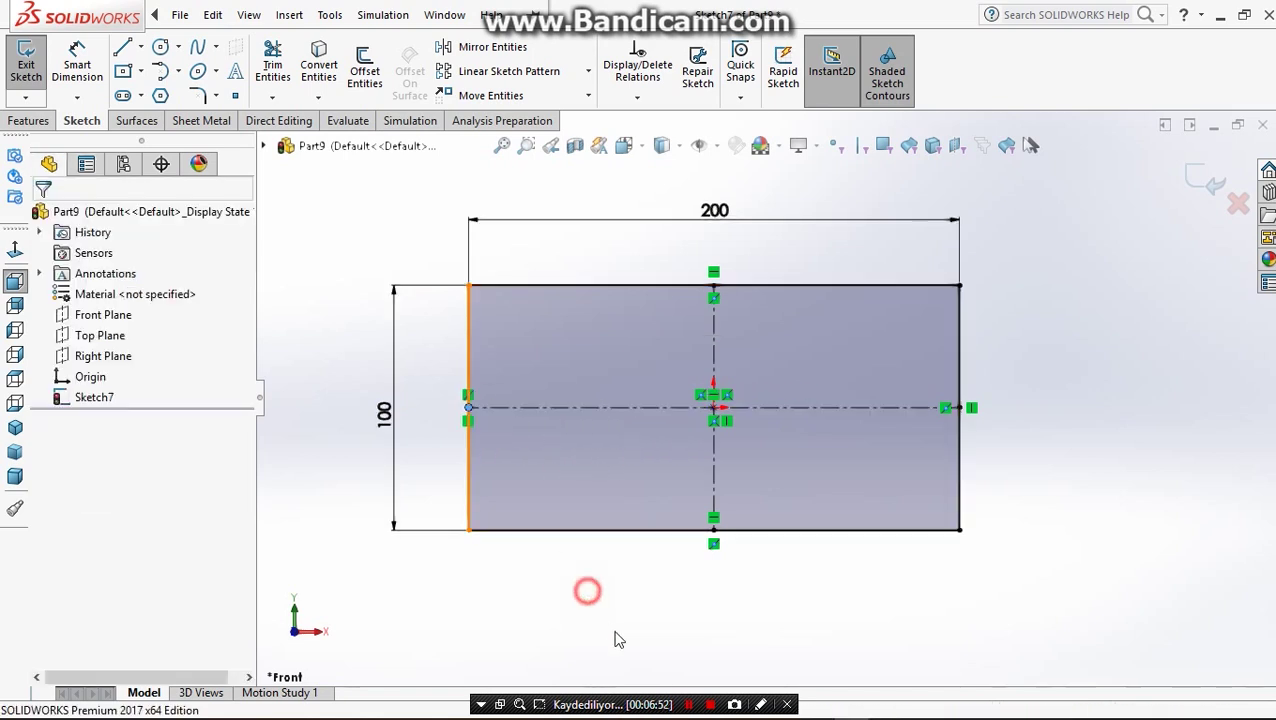
{"action": "scroll", "coordinate": [650, 360], "scroll_direction": "up", "scroll_amount": 2}
{"action": "left_click_drag", "start_coordinate": [887, 250], "coordinate": [268, 608]}
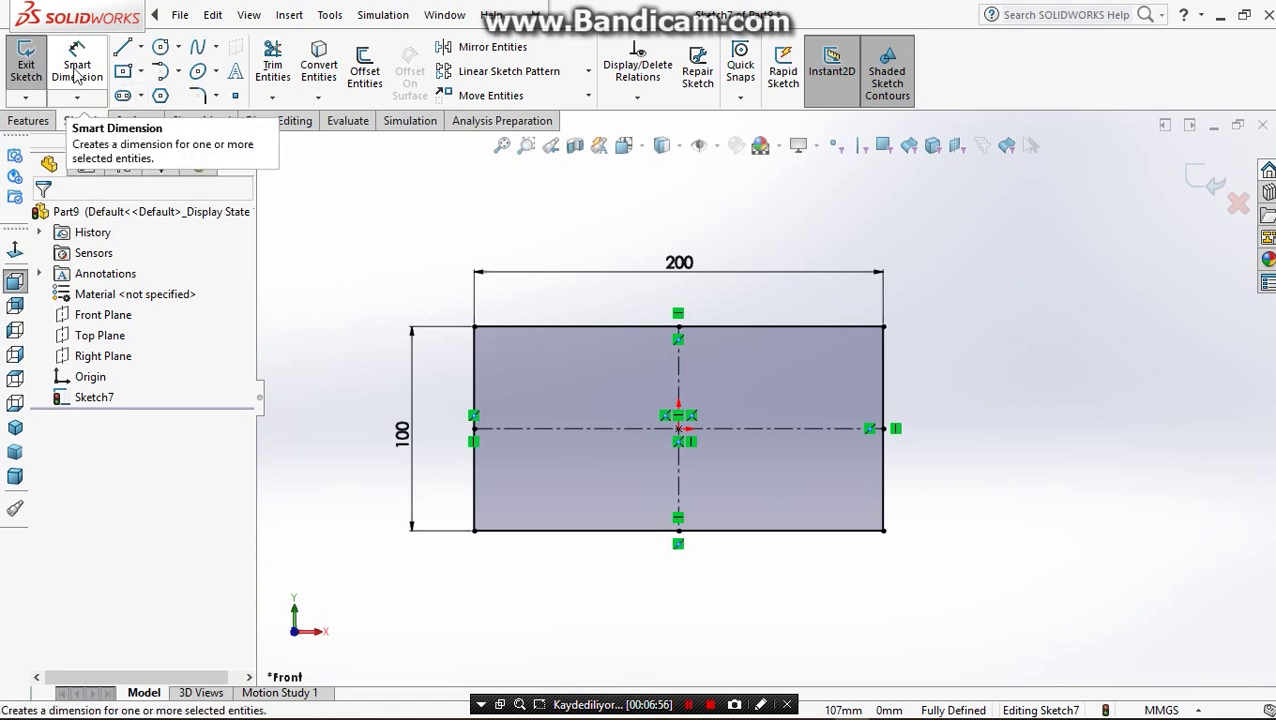
Draw two joined construction centerlines forming a V left of the rectangle
{"action": "left_click", "coordinate": [180, 14]}
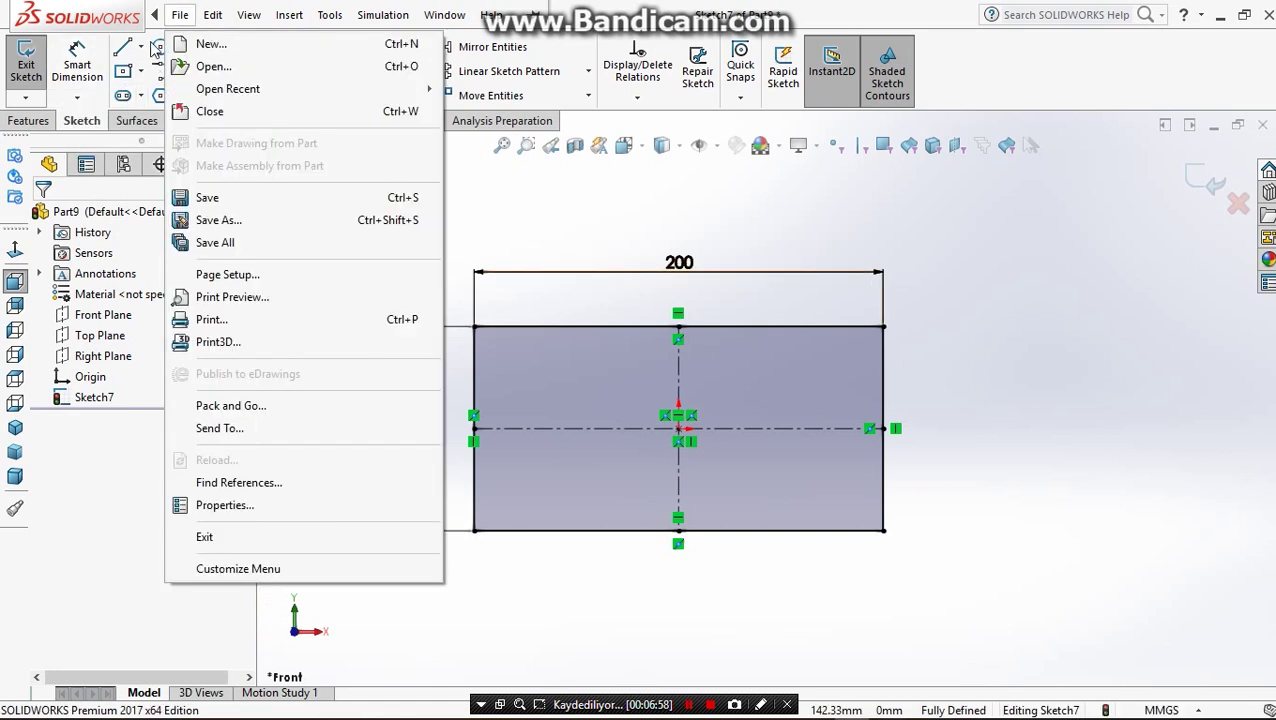
{"action": "left_click", "coordinate": [140, 47]}
{"action": "left_click", "coordinate": [165, 93]}
{"action": "scroll", "coordinate": [472, 232], "scroll_direction": "up", "scroll_amount": 2}
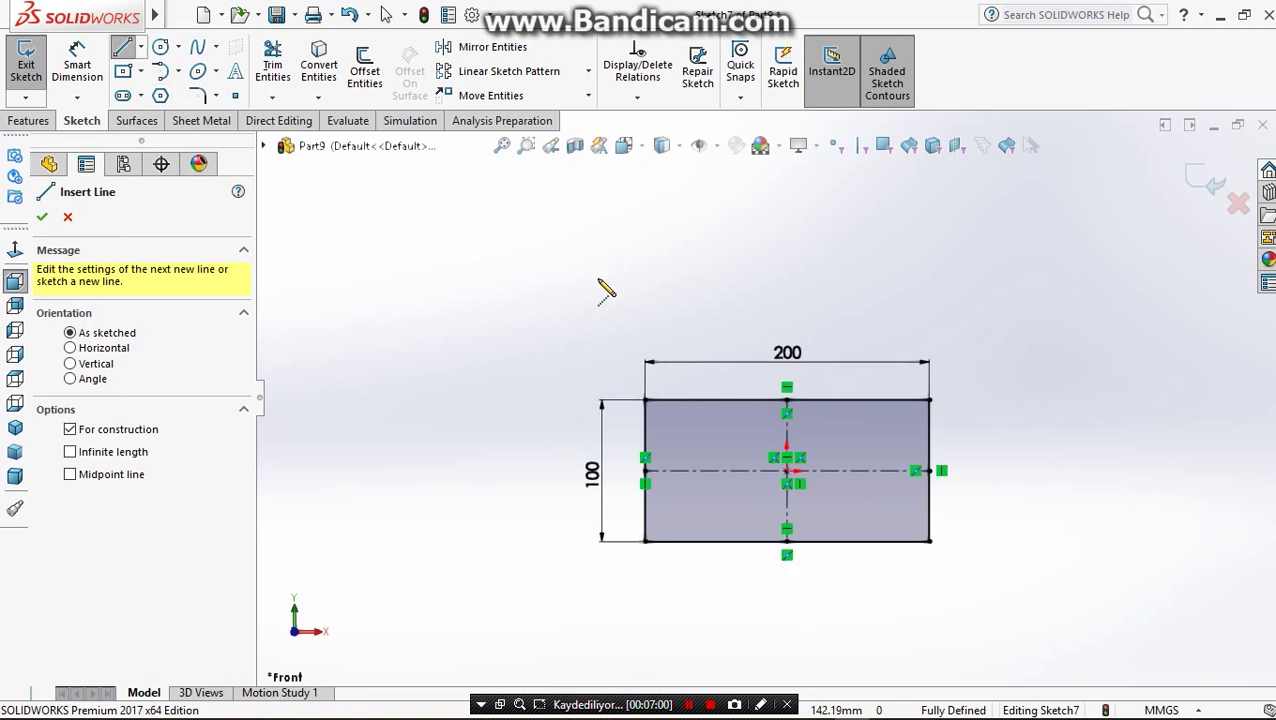
{"action": "left_click", "coordinate": [366, 255]}
{"action": "left_click", "coordinate": [554, 568]}
{"action": "left_click", "coordinate": [576, 213]}
{"action": "key", "text": "Escape"}
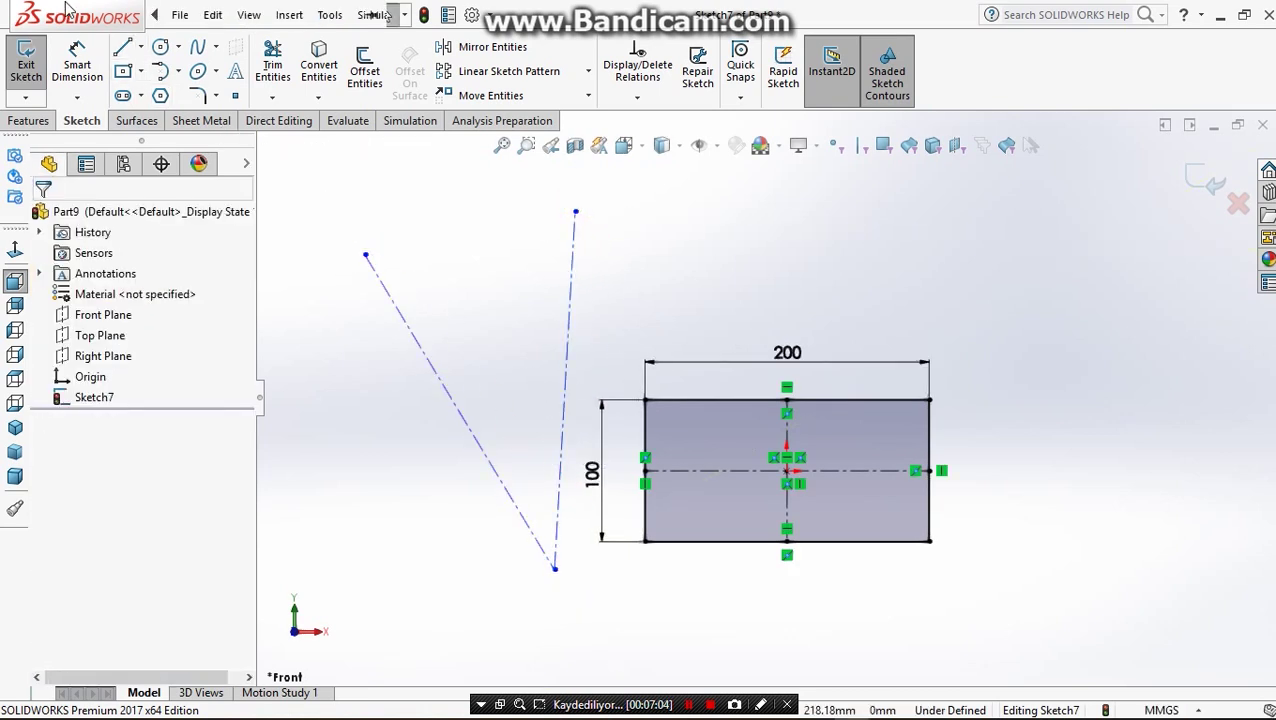
Try a length dimension on the slanted centerline, then cancel it
{"action": "left_click", "coordinate": [80, 65]}
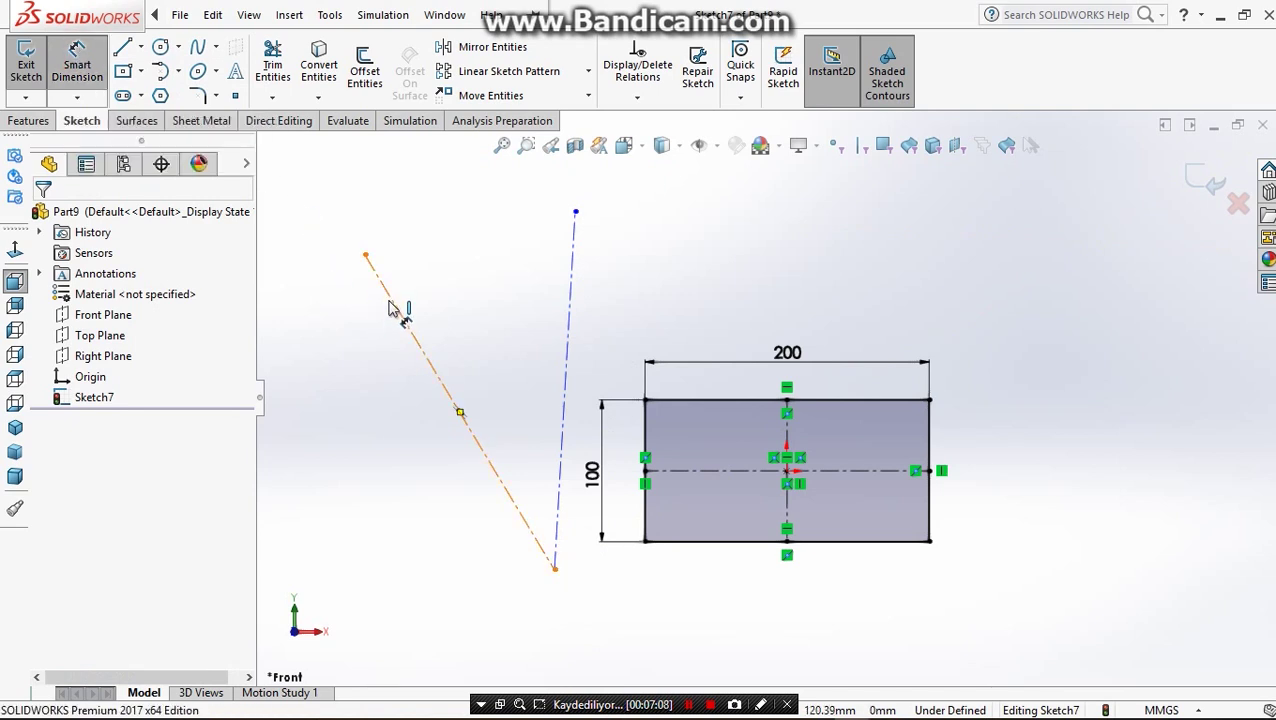
{"action": "left_click", "coordinate": [392, 307]}
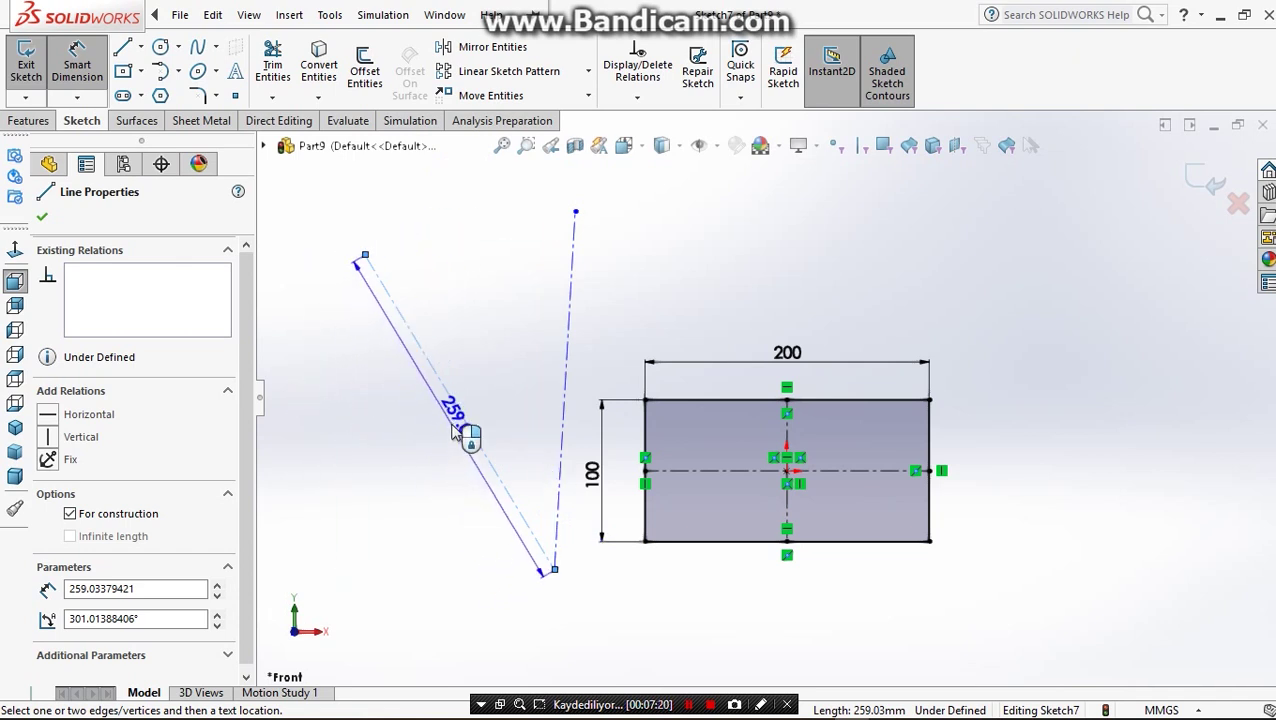
{"action": "key", "text": "Escape"}
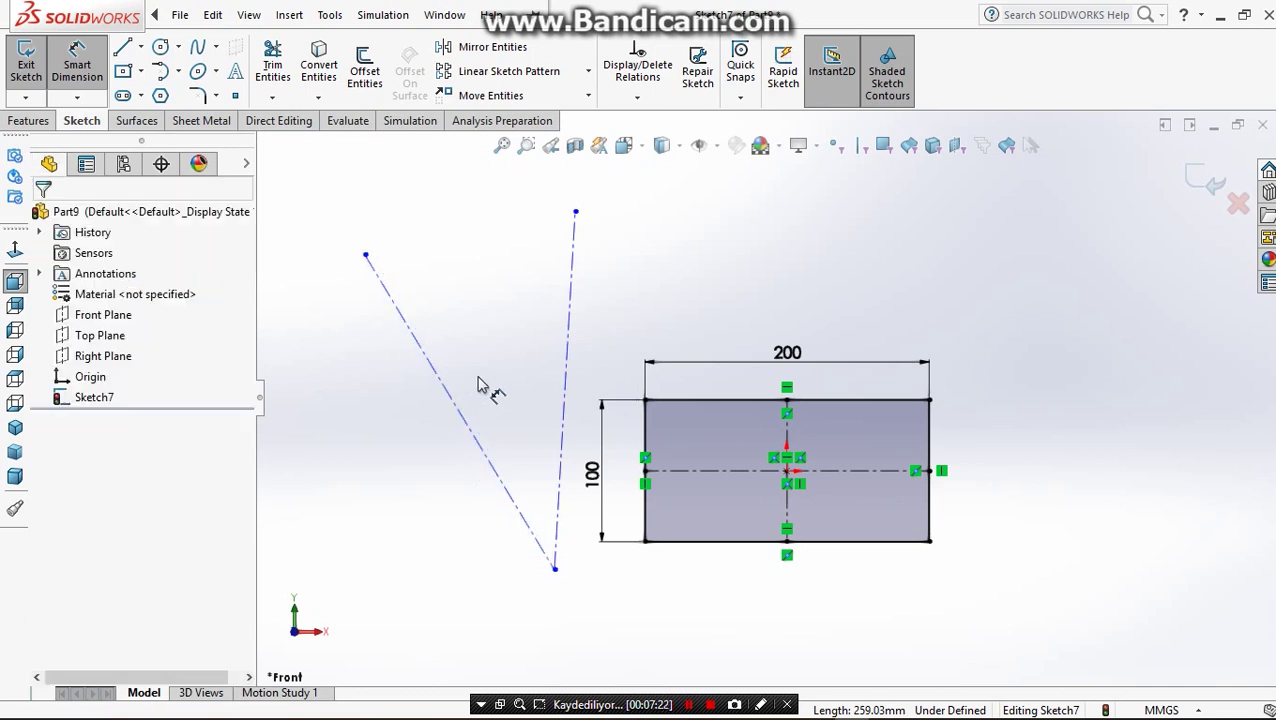
{"action": "left_click", "coordinate": [90, 63]}
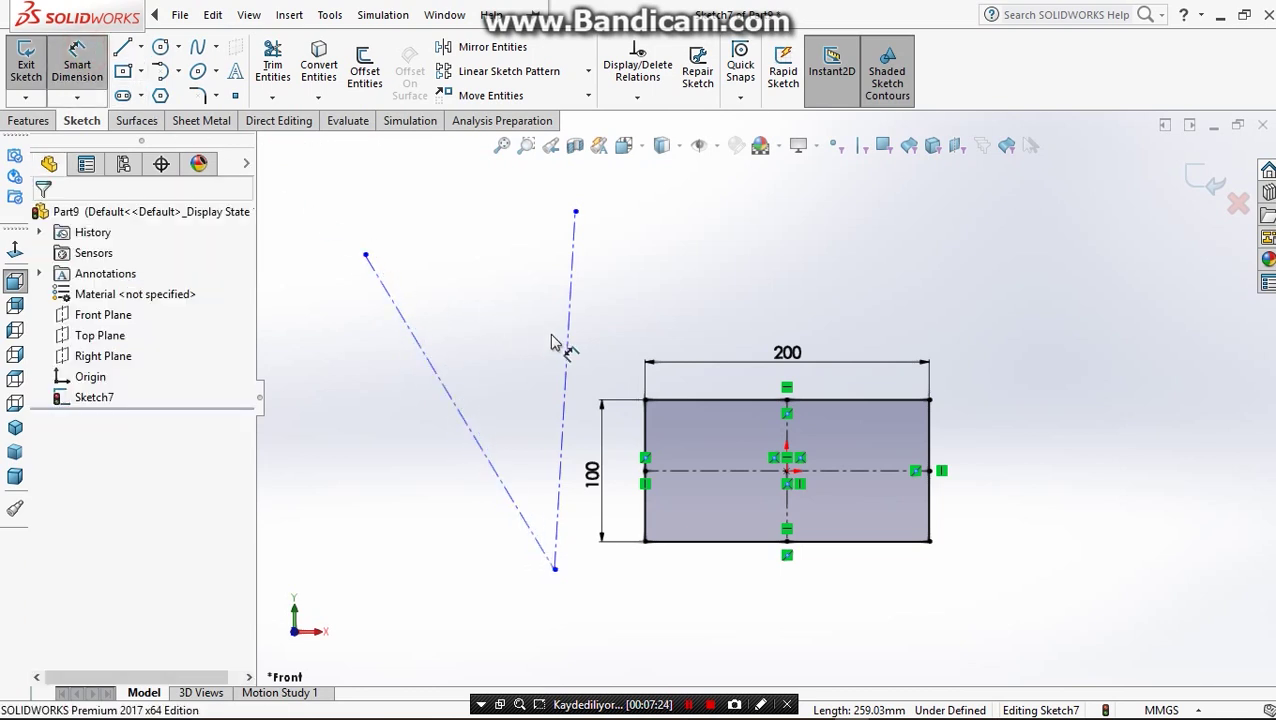
Dimension the angle between the two centerlines as 30°
{"action": "left_click", "coordinate": [575, 212]}
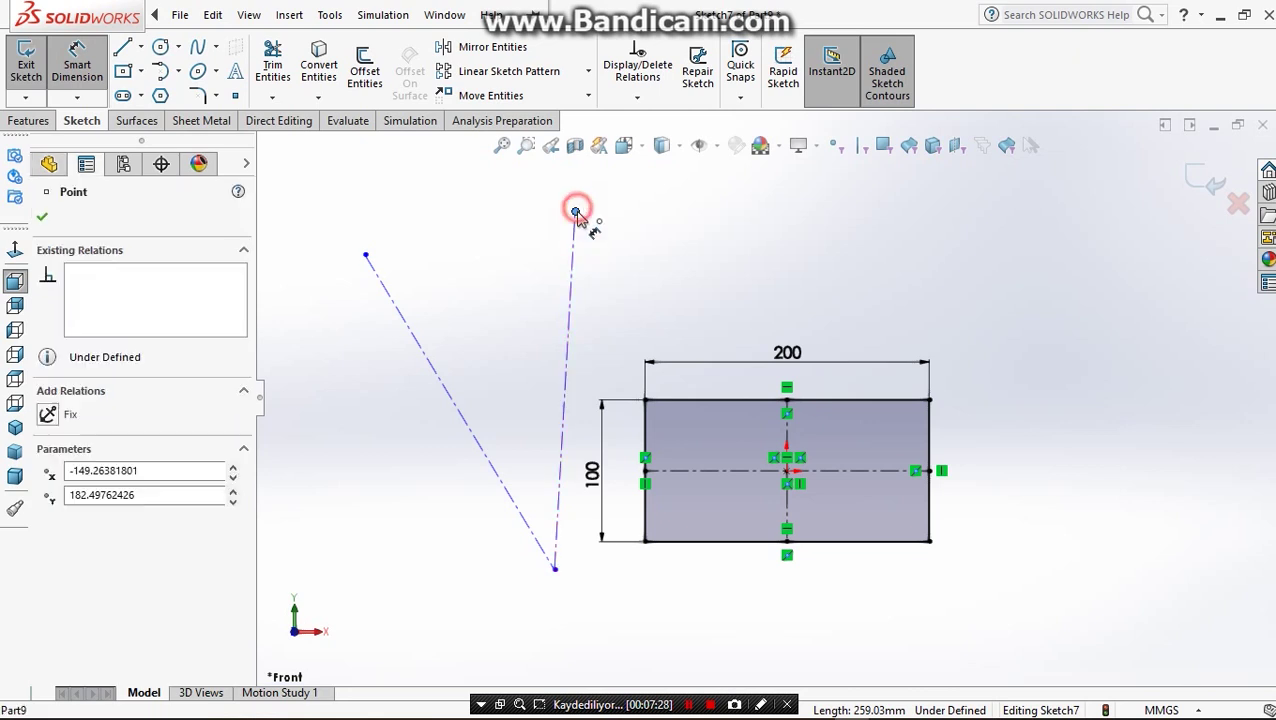
{"action": "left_click", "coordinate": [670, 401]}
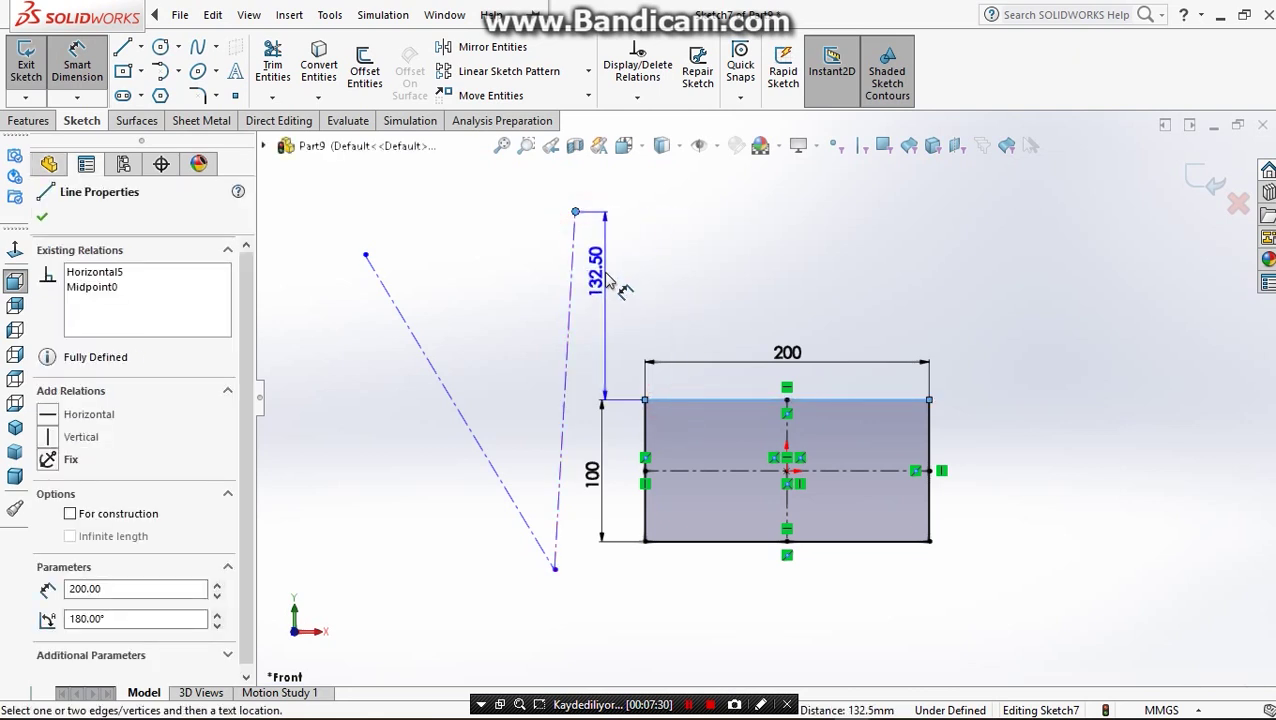
{"action": "key", "text": "Escape"}
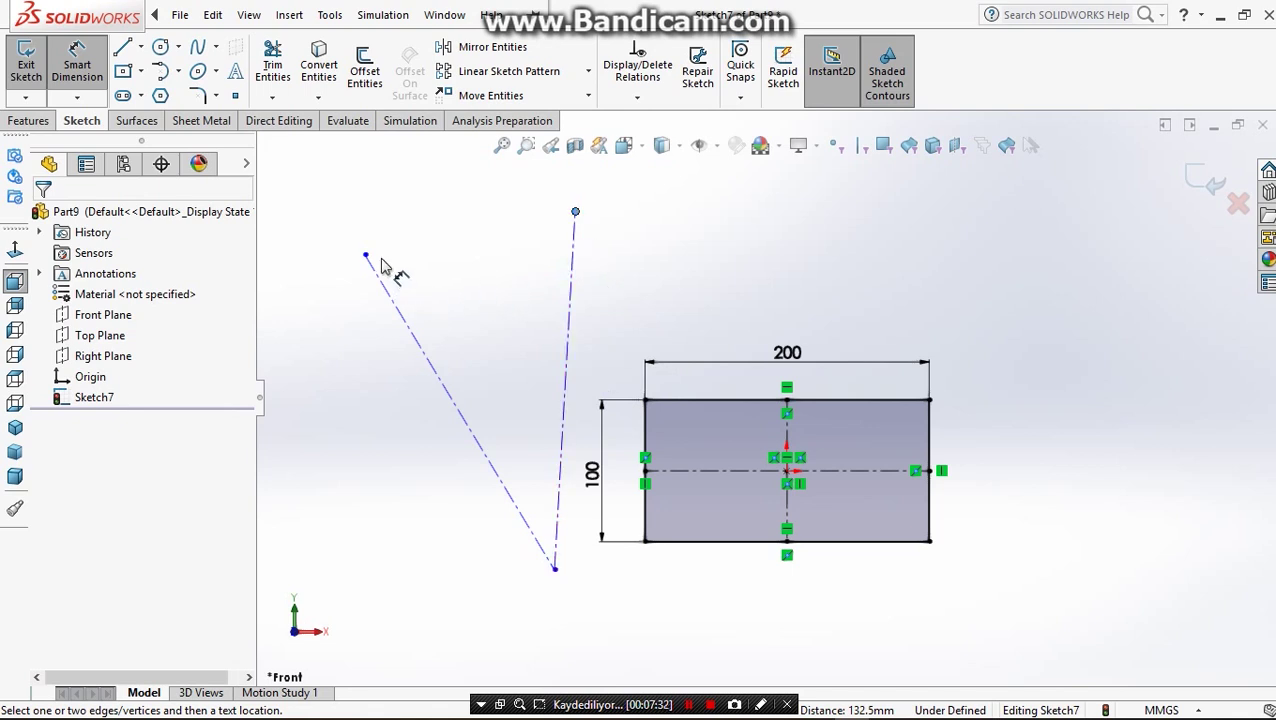
{"action": "left_click", "coordinate": [430, 374]}
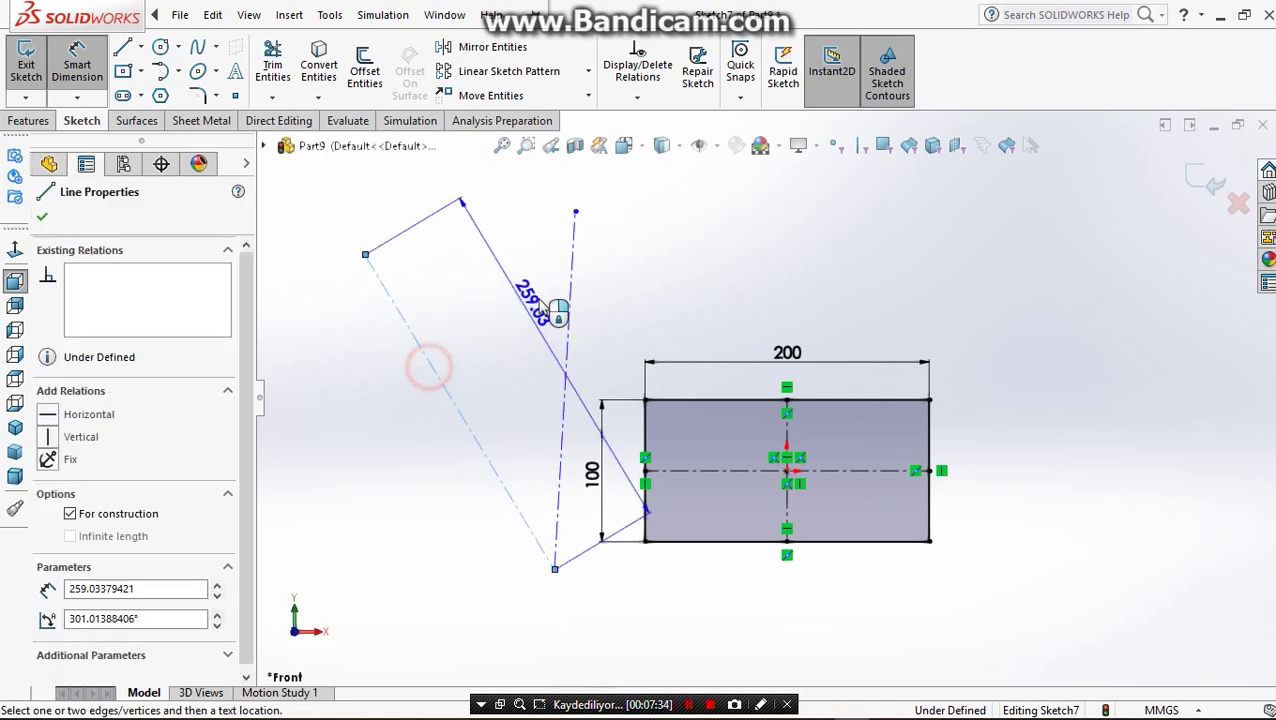
{"action": "left_click", "coordinate": [567, 285]}
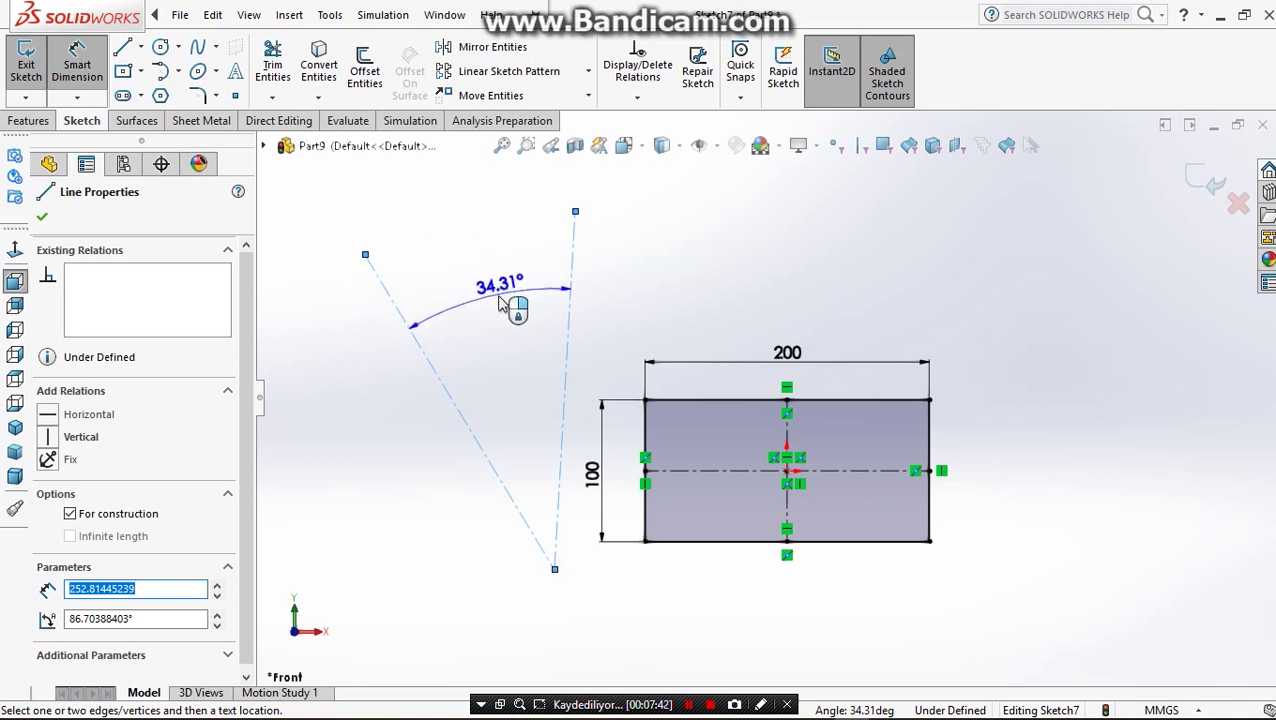
{"action": "left_click", "coordinate": [483, 312]}
{"action": "type", "text": "30"}
{"action": "key", "text": "Return"}
{"action": "key", "text": "Escape"}
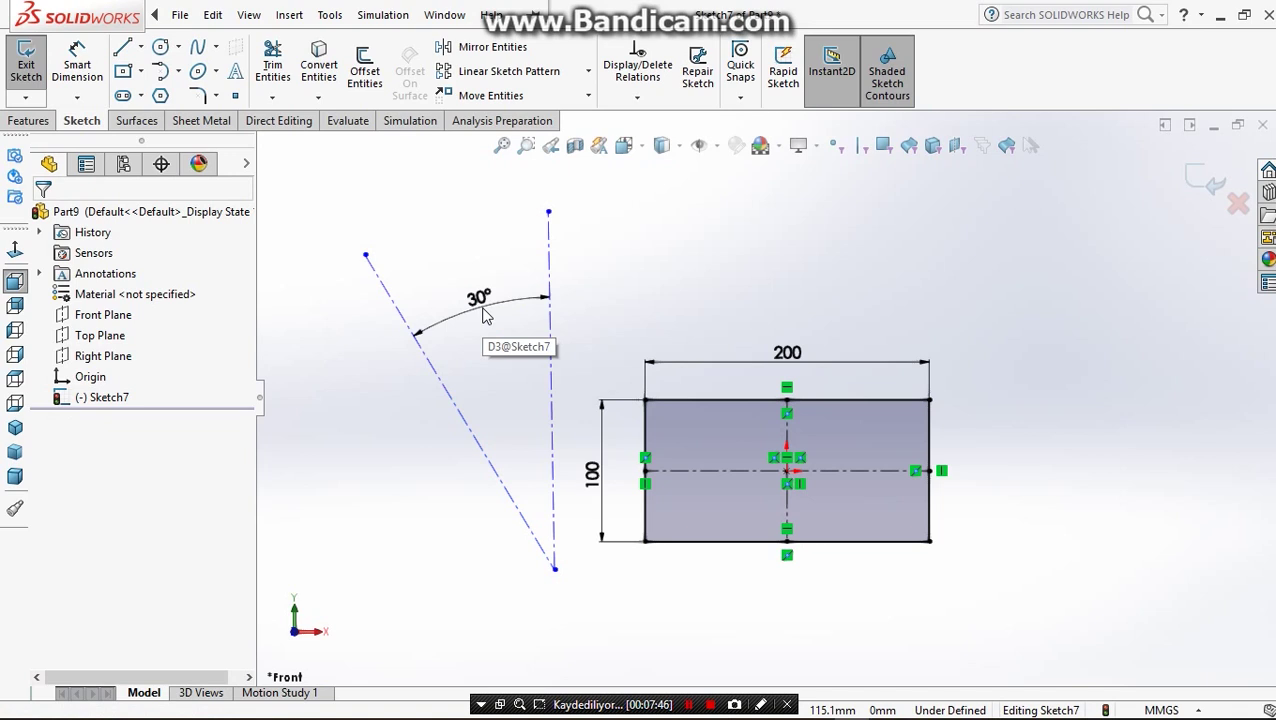
Snap the V's vertex onto the rectangle's left-edge midpoint and lower the left centerline's free end
{"action": "left_click_drag", "start_coordinate": [555, 569], "coordinate": [645, 458]}
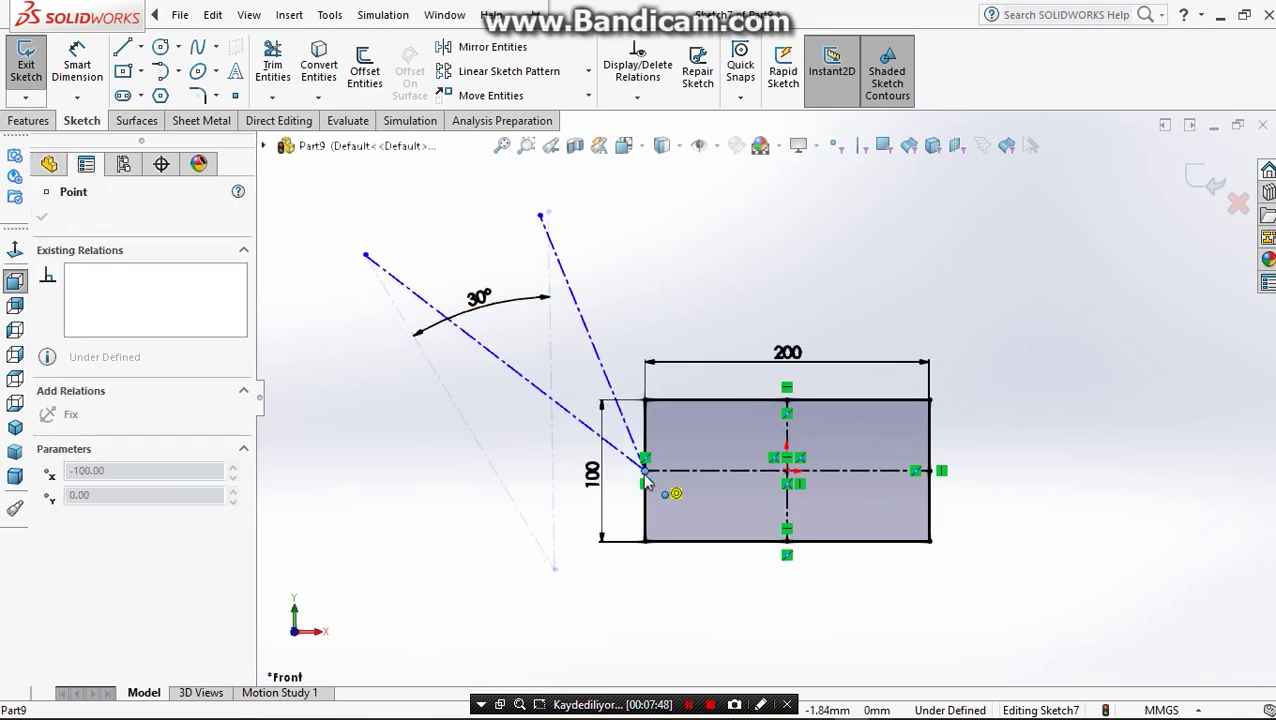
{"action": "left_click", "coordinate": [493, 202]}
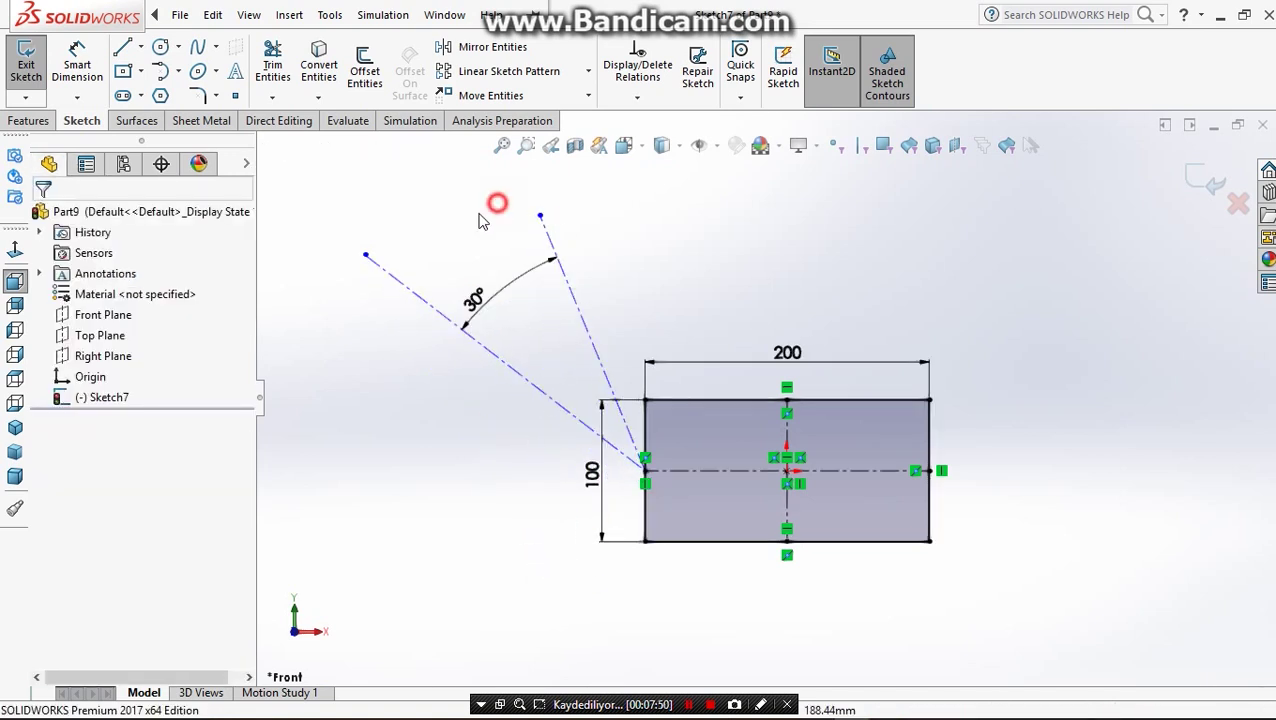
{"action": "mouse_move", "coordinate": [366, 256]}
{"action": "left_mouse_down"}
{"action": "mouse_move", "coordinate": [360, 484]}
{"action": "mouse_move", "coordinate": [364, 347]}
{"action": "left_mouse_up"}
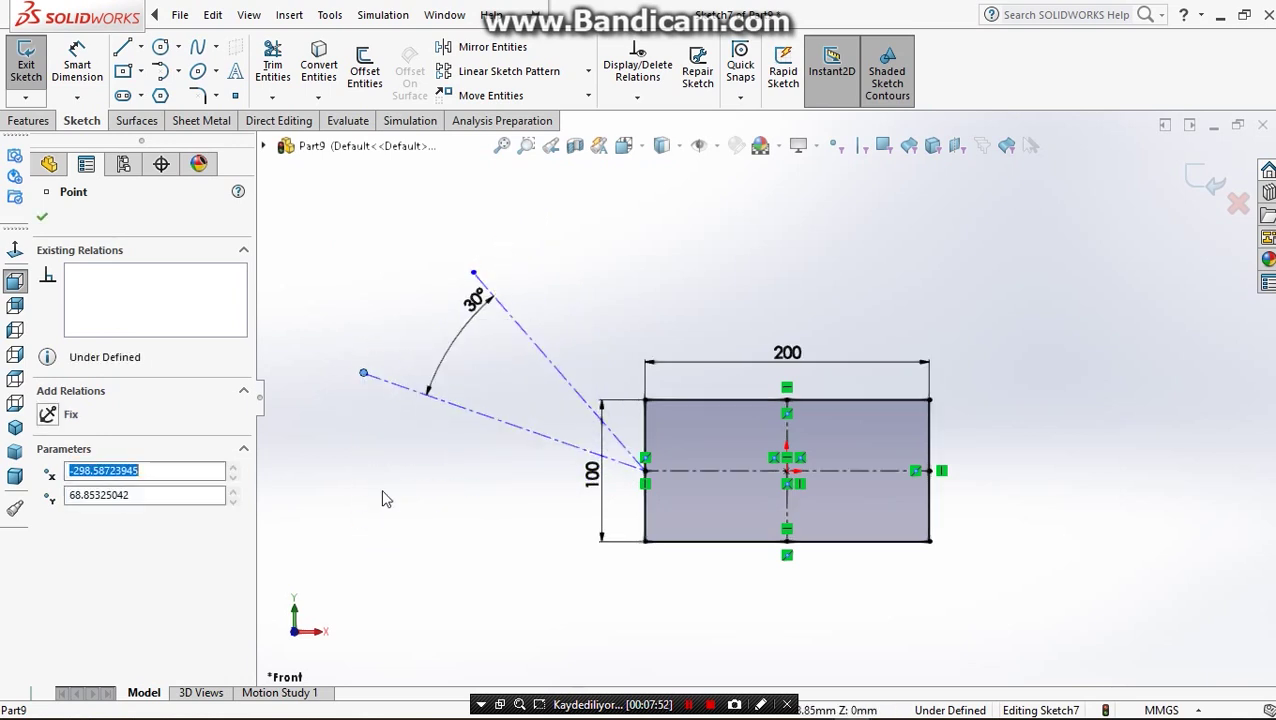
{"action": "key", "text": "Escape"}
{"action": "scroll", "coordinate": [500, 370], "scroll_direction": "up", "scroll_amount": 2}
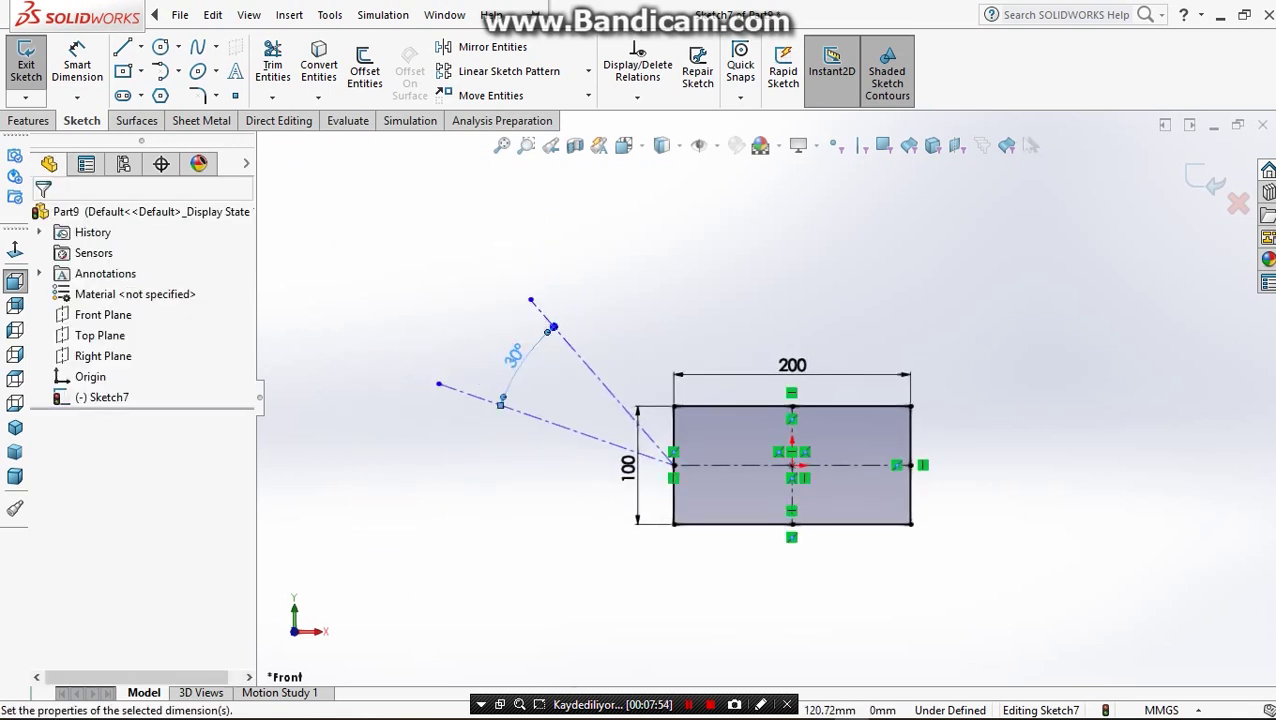
{"action": "middle_click_drag", "start_coordinate": [513, 356], "coordinate": [430, 345], "text": "ctrl"}
Box-select the sketch entities to inspect them, then clear the selection
{"action": "left_click_drag", "start_coordinate": [742, 480], "coordinate": [884, 601]}
{"action": "left_click_drag", "start_coordinate": [515, 292], "coordinate": [421, 204]}
{"action": "left_click", "coordinate": [432, 497]}
{"action": "scroll", "coordinate": [521, 213], "scroll_direction": "up", "scroll_amount": 3}
{"action": "scroll", "coordinate": [524, 236], "scroll_direction": "down", "scroll_amount": 4}
{"action": "scroll", "coordinate": [525, 255], "scroll_direction": "up", "scroll_amount": 1}
{"action": "scroll", "coordinate": [524, 253], "scroll_direction": "up", "scroll_amount": 2}
{"action": "scroll", "coordinate": [458, 287], "scroll_direction": "down", "scroll_amount": 1}
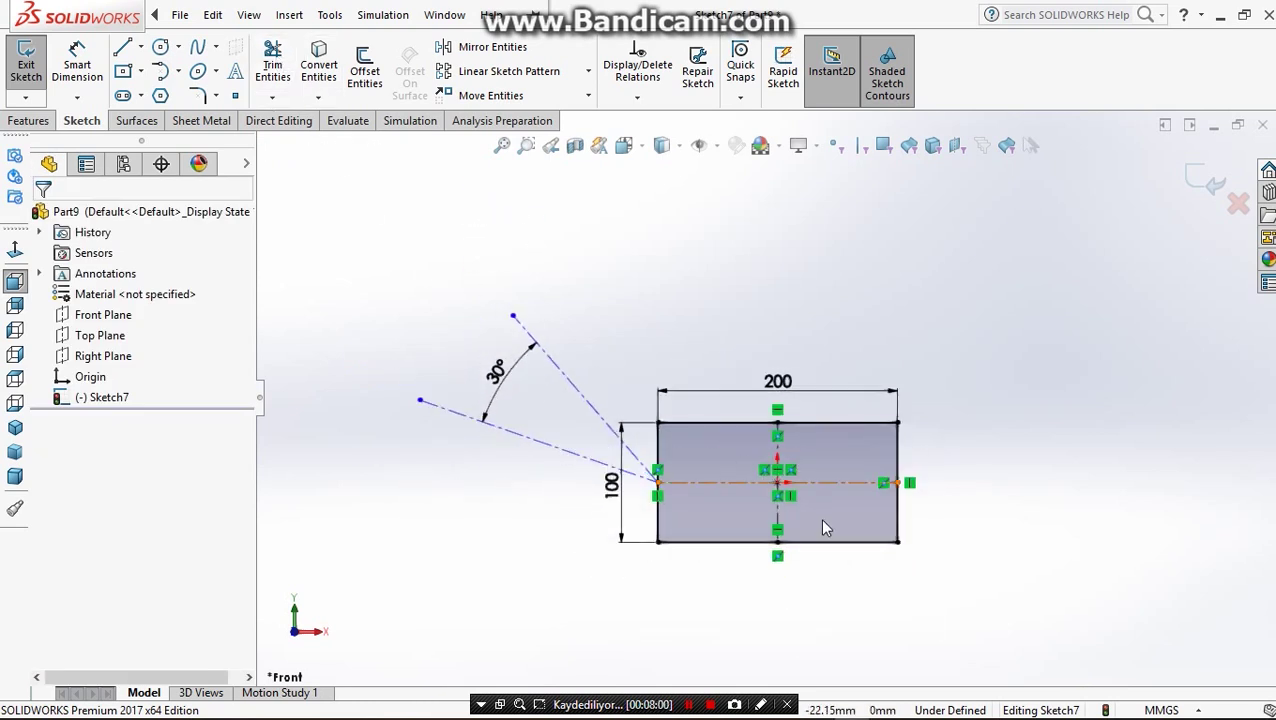
{"action": "scroll", "coordinate": [740, 427], "scroll_direction": "down", "scroll_amount": 1}
{"action": "left_click", "coordinate": [609, 518]}
{"action": "scroll", "coordinate": [594, 372], "scroll_direction": "up", "scroll_amount": 1}
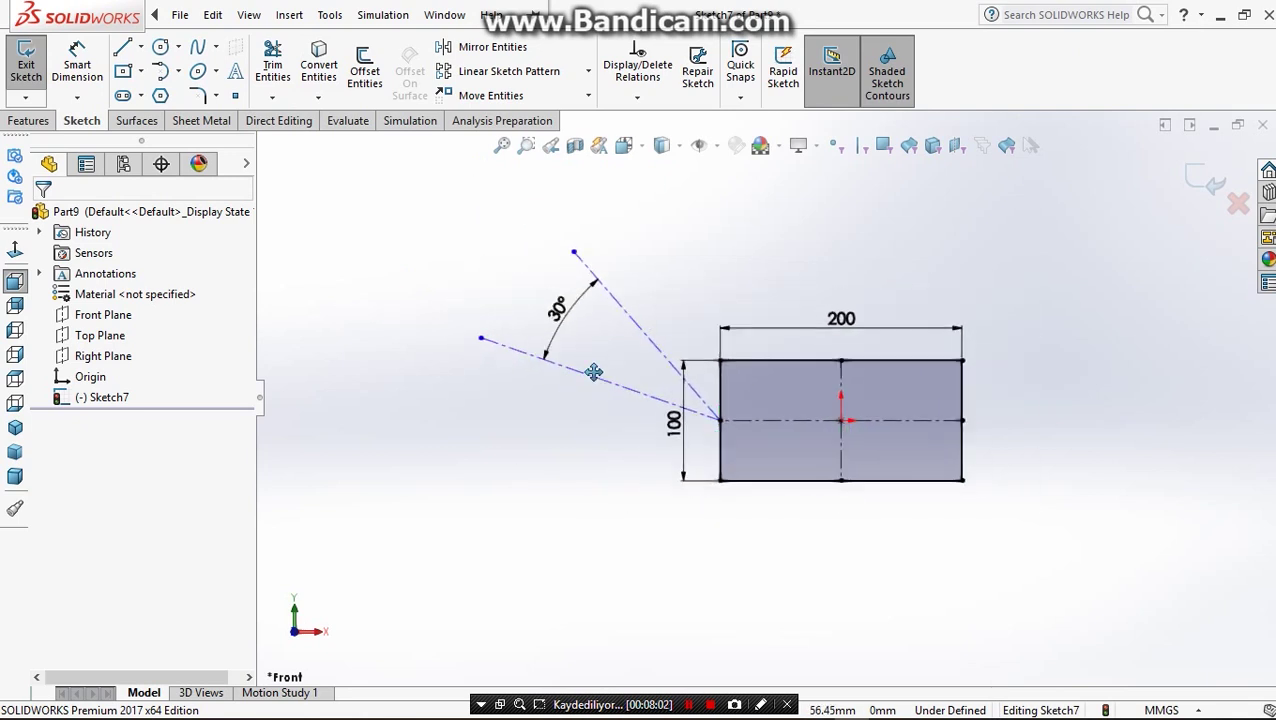
{"action": "left_click", "coordinate": [180, 15]}
{"action": "left_click", "coordinate": [122, 47]}
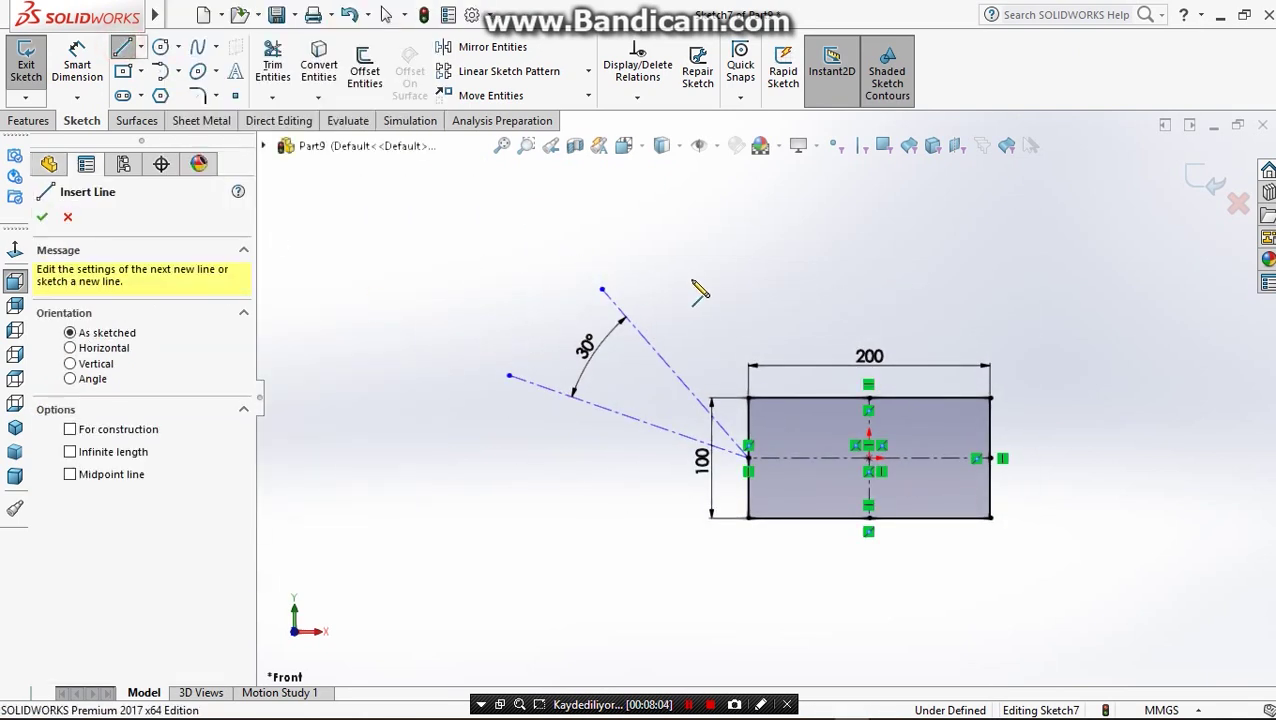
Draw a solid line crossing both centerlines and move the 30° label clear
{"action": "left_click_drag", "start_coordinate": [706, 270], "coordinate": [508, 469]}
{"action": "key", "text": "Escape"}
{"action": "scroll", "coordinate": [546, 367], "scroll_direction": "down", "scroll_amount": 1}
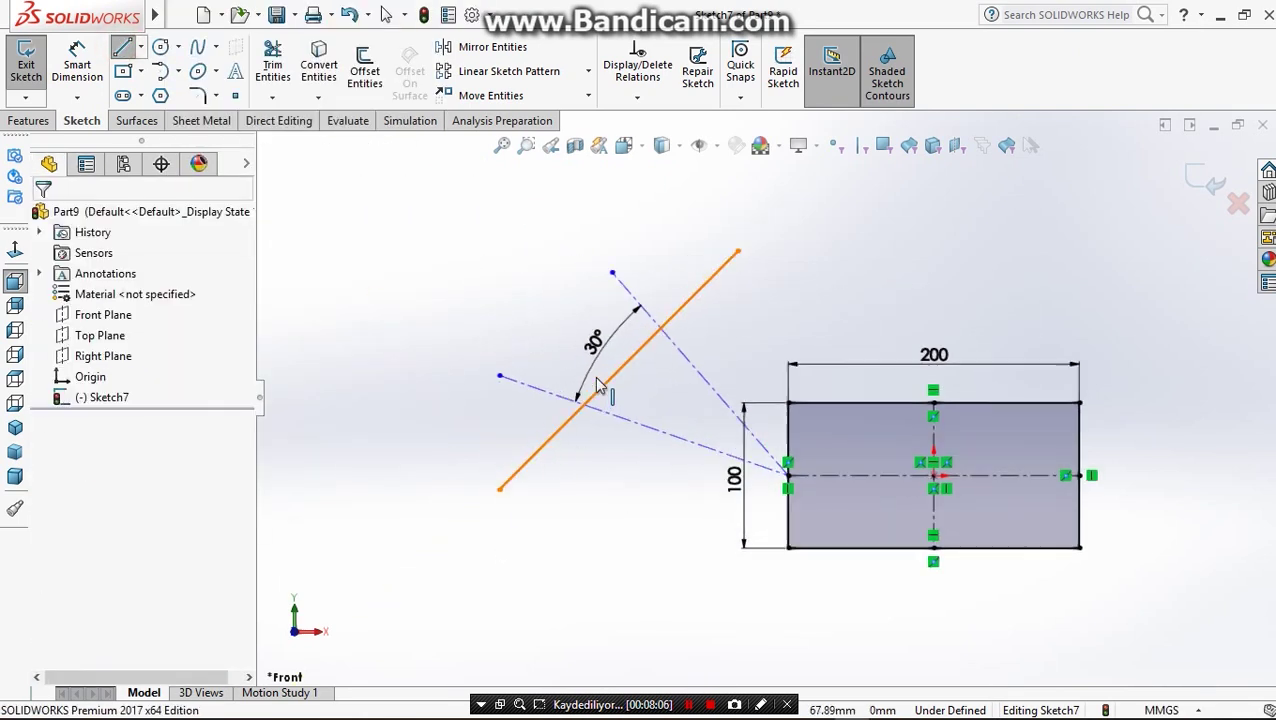
{"action": "key", "text": "Escape"}
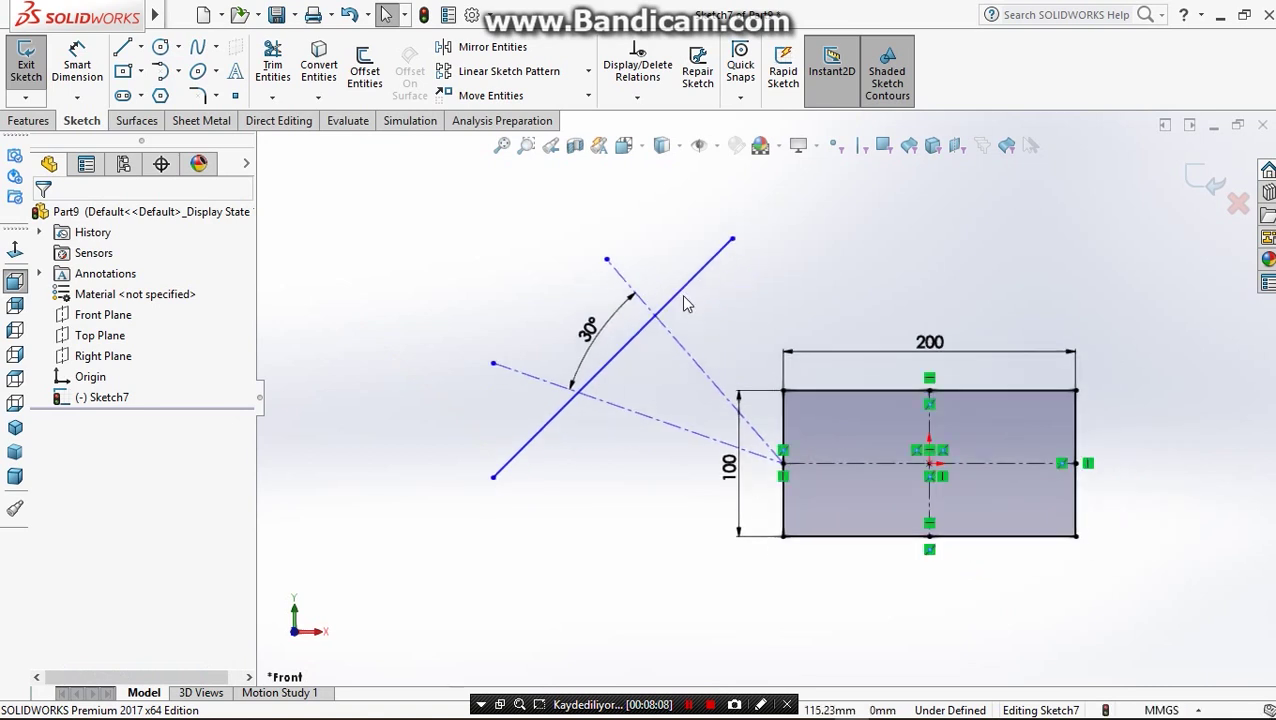
{"action": "scroll", "coordinate": [686, 303], "scroll_direction": "down", "scroll_amount": 1}
{"action": "left_click_drag", "start_coordinate": [584, 341], "coordinate": [645, 403]}
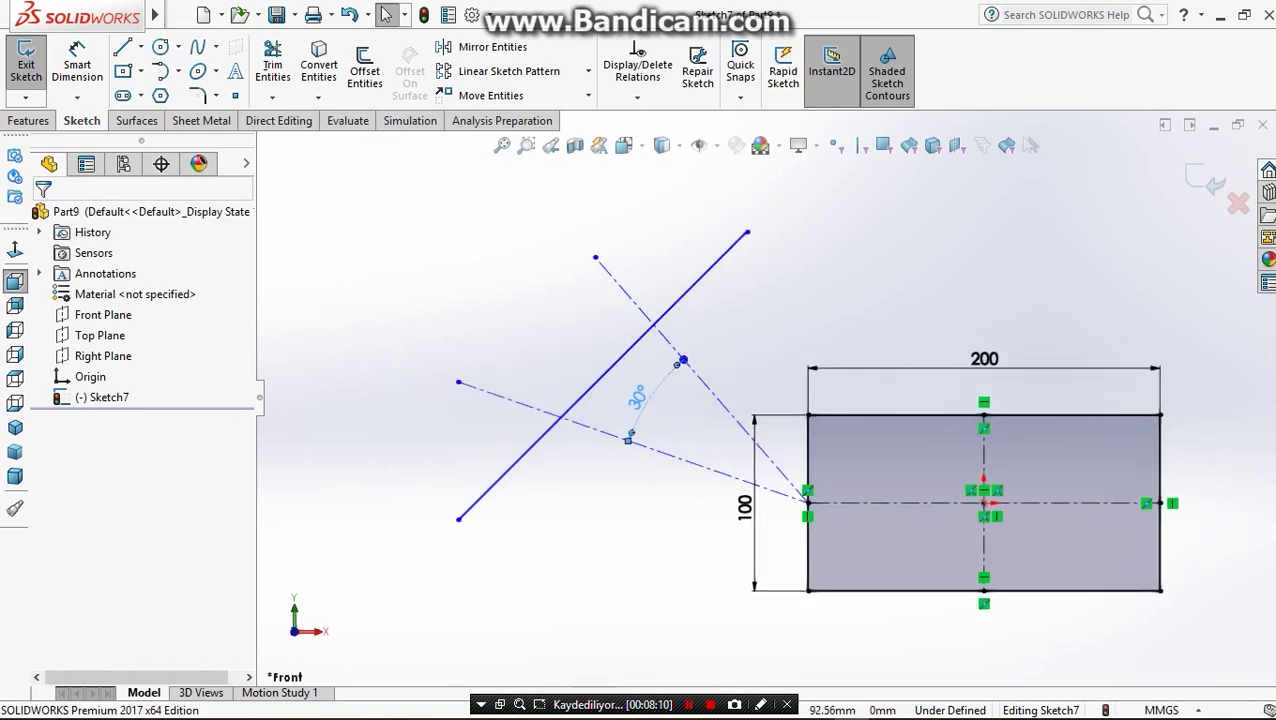
{"action": "left_click", "coordinate": [732, 330]}
{"action": "left_click_drag", "start_coordinate": [655, 340], "coordinate": [651, 336]}
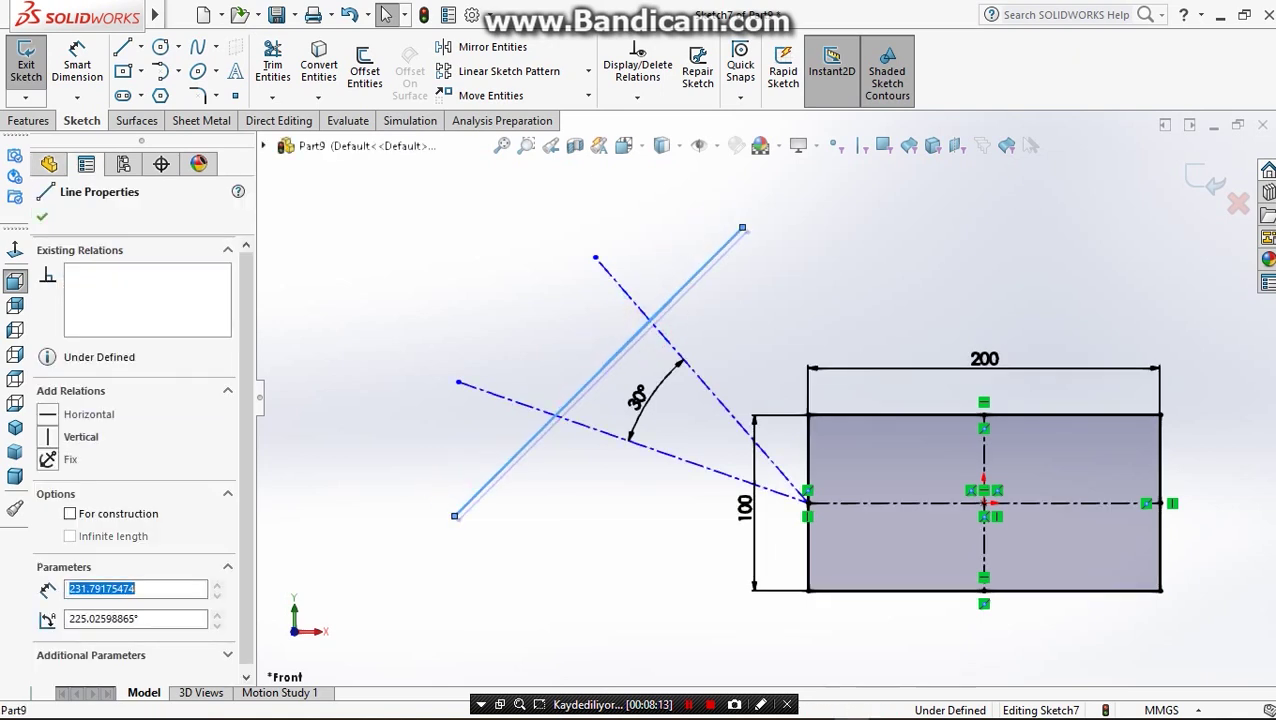
Attach both centerlines' ends to the solid line and slide it down-right
{"action": "left_click", "coordinate": [590, 252]}
{"action": "left_click", "coordinate": [592, 287]}
{"action": "scroll", "coordinate": [600, 285], "scroll_direction": "down", "scroll_amount": 2}
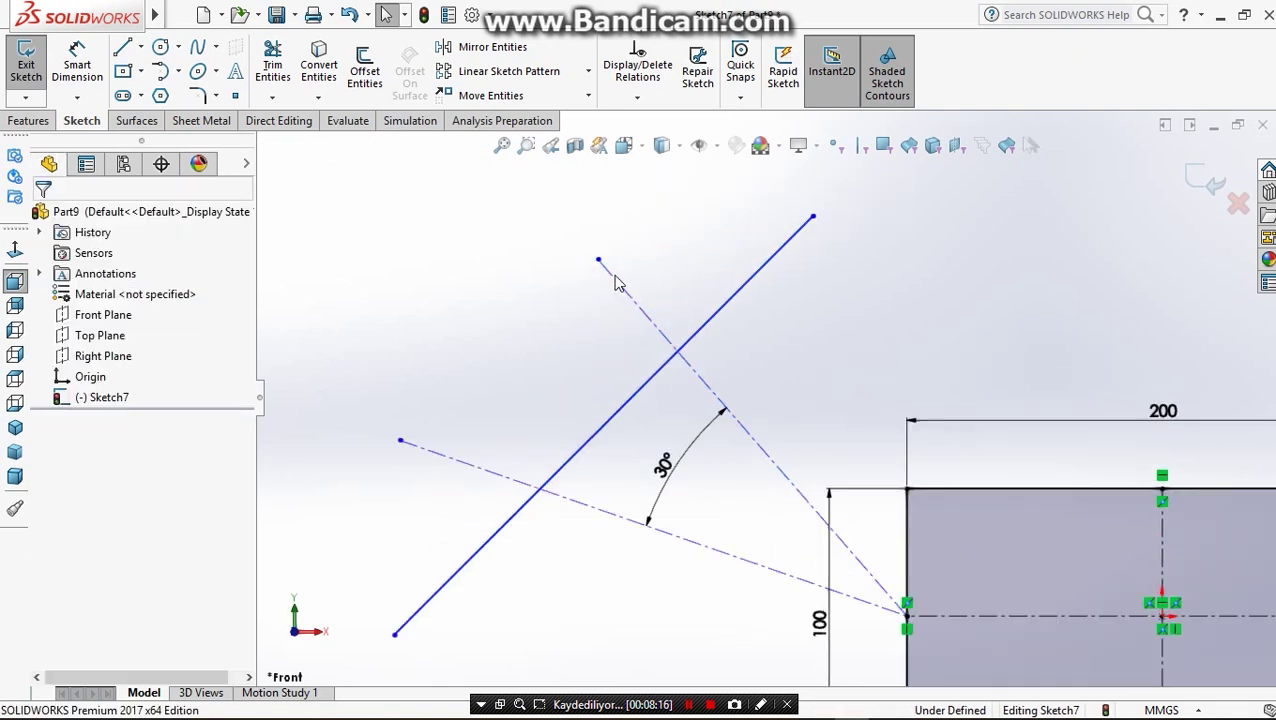
{"action": "left_click_drag", "start_coordinate": [598, 261], "coordinate": [678, 353]}
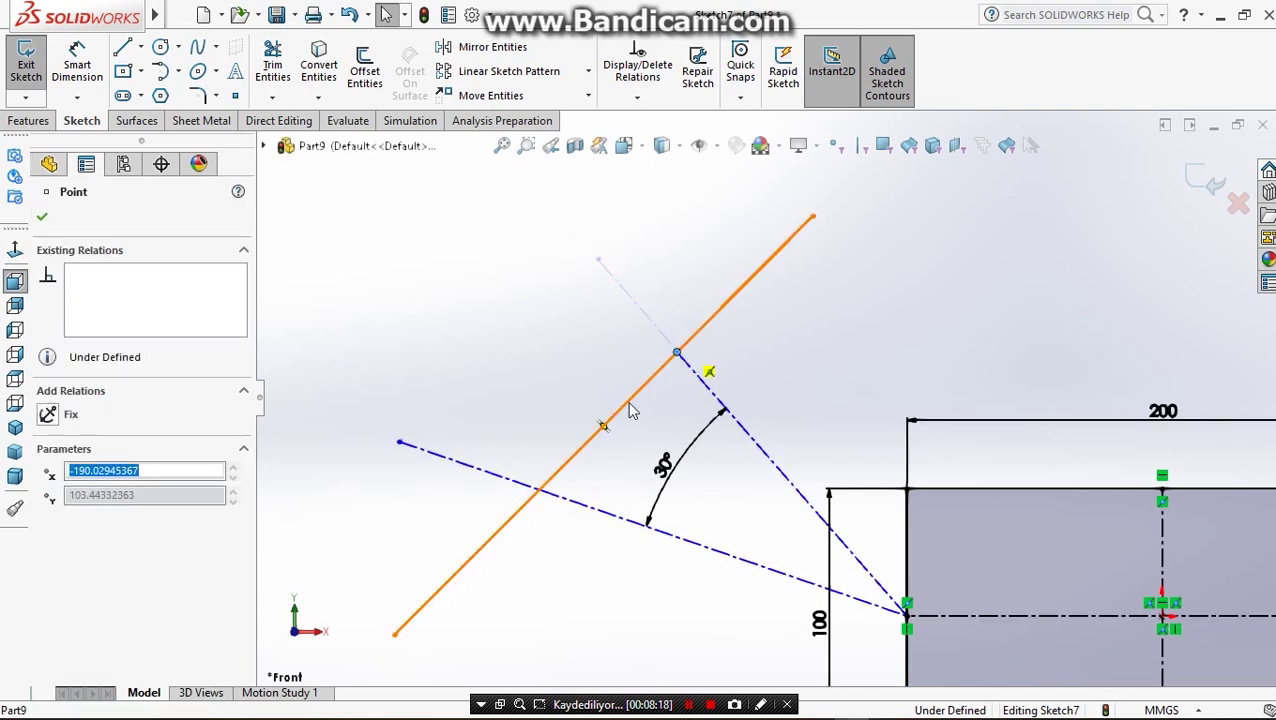
{"action": "left_click_drag", "start_coordinate": [401, 444], "coordinate": [532, 497]}
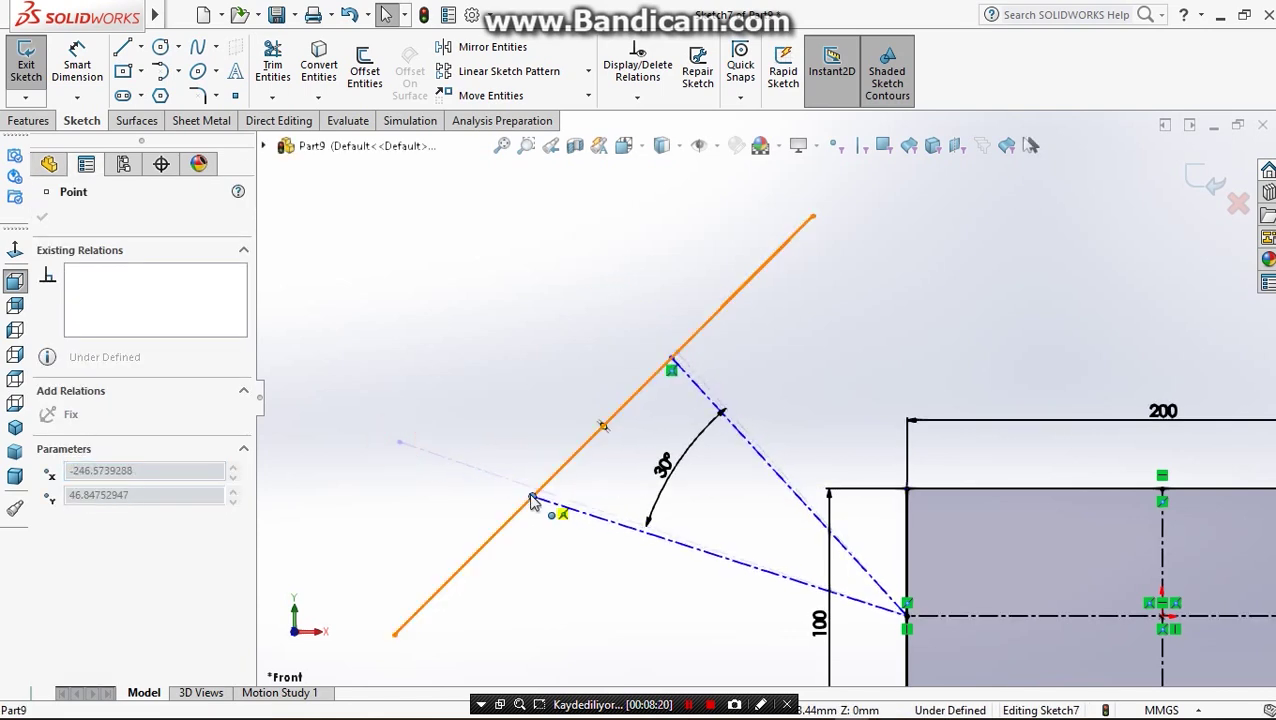
{"action": "scroll", "coordinate": [490, 380], "scroll_direction": "up", "scroll_amount": 2}
{"action": "left_click", "coordinate": [481, 345]}
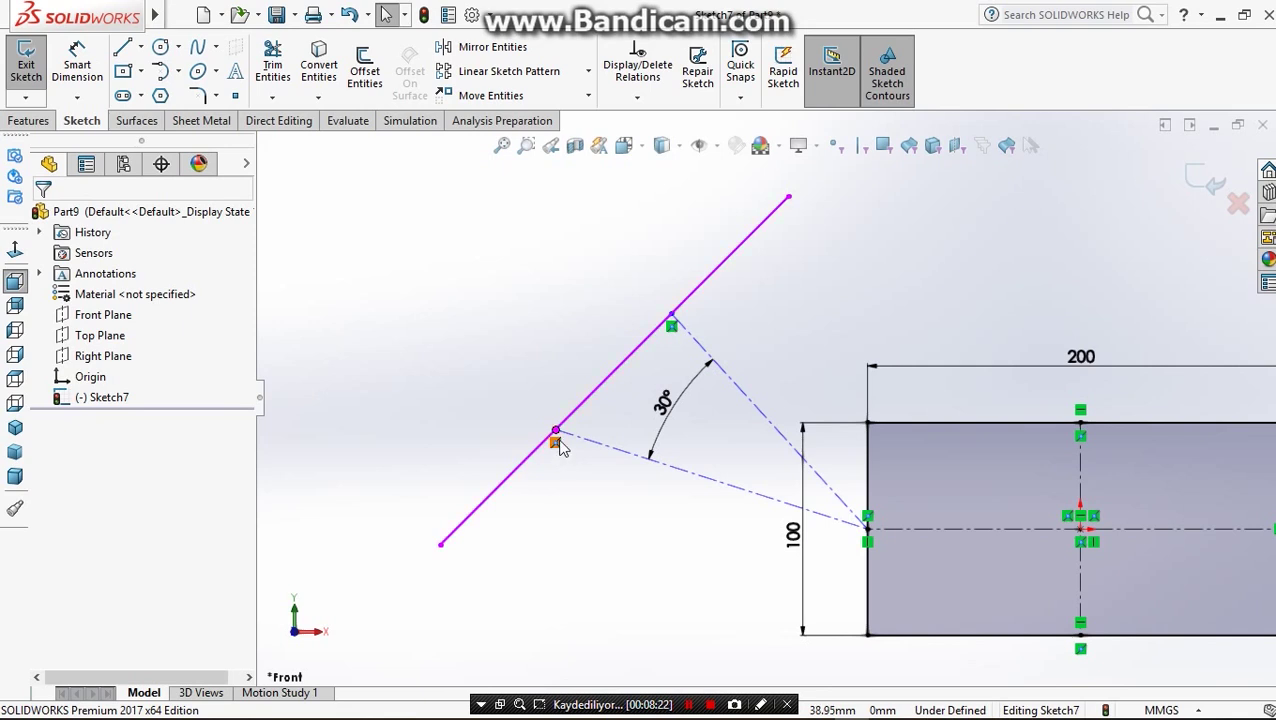
{"action": "mouse_move", "coordinate": [578, 412]}
{"action": "left_mouse_down"}
{"action": "mouse_move", "coordinate": [636, 410]}
{"action": "mouse_move", "coordinate": [605, 538]}
{"action": "left_mouse_up"}
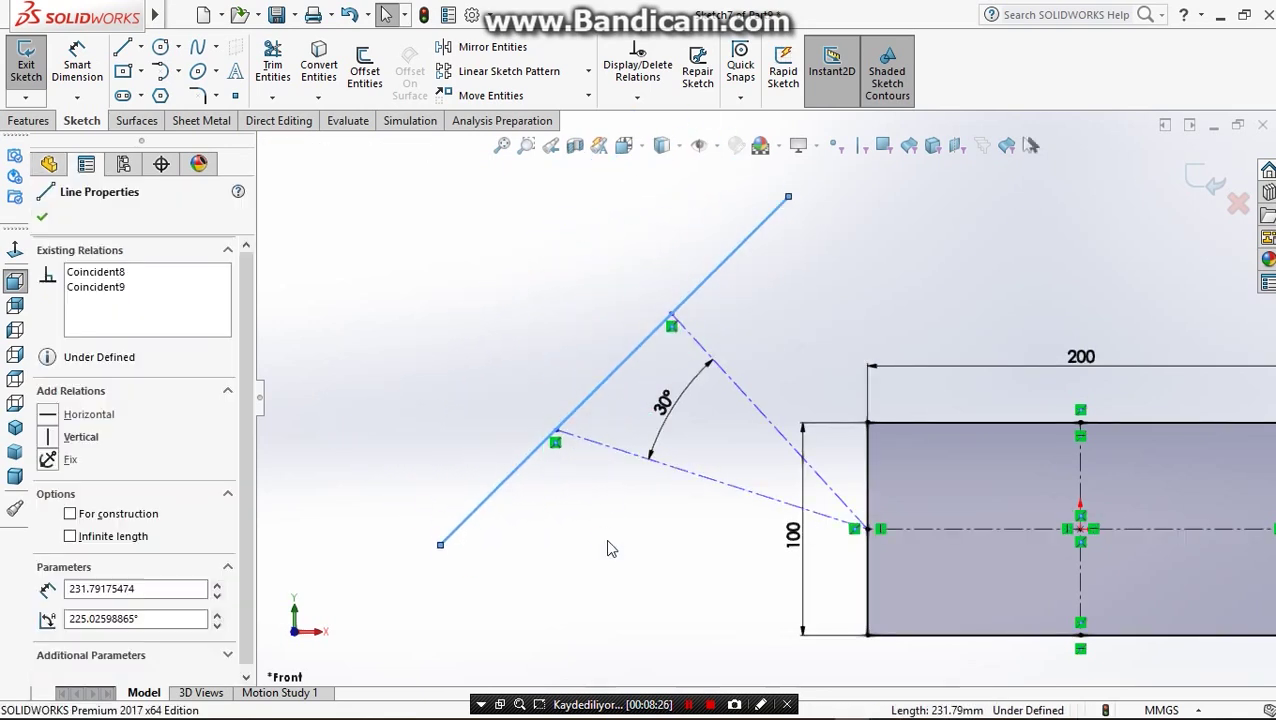
{"action": "scroll", "coordinate": [604, 527], "scroll_direction": "up", "scroll_amount": 2}
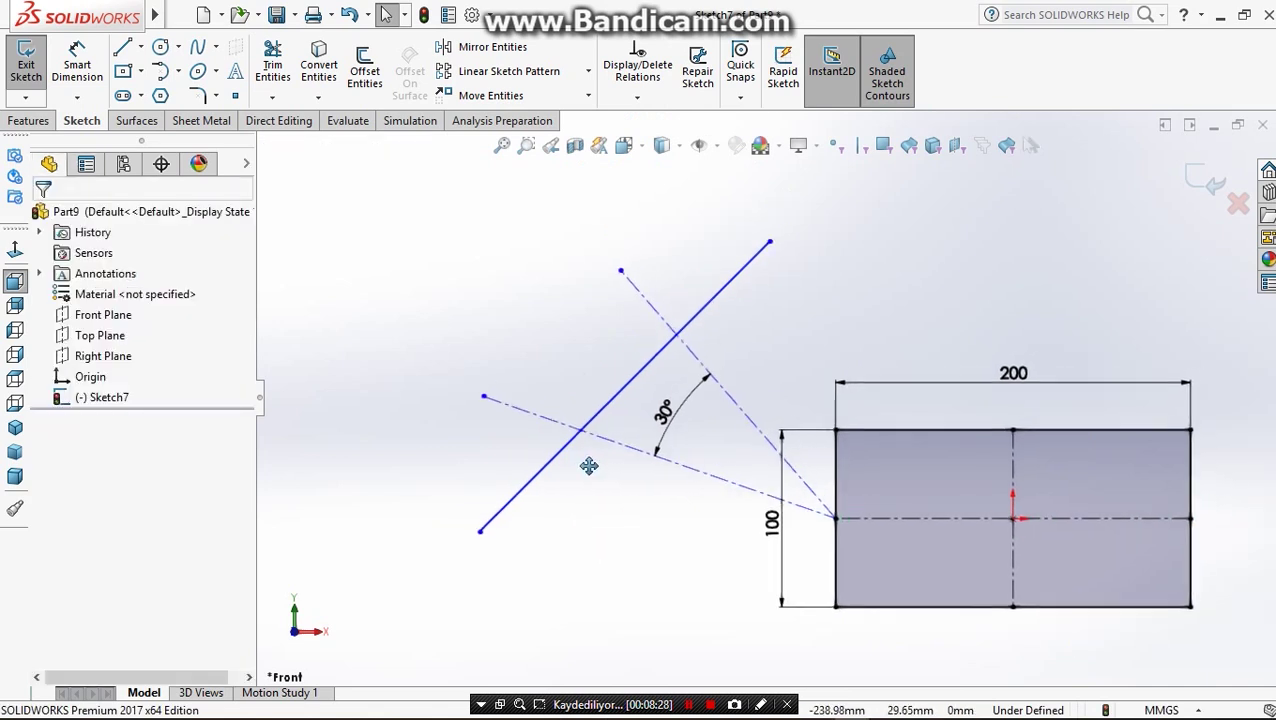
{"action": "scroll", "coordinate": [700, 405], "scroll_direction": "down", "scroll_amount": 2}
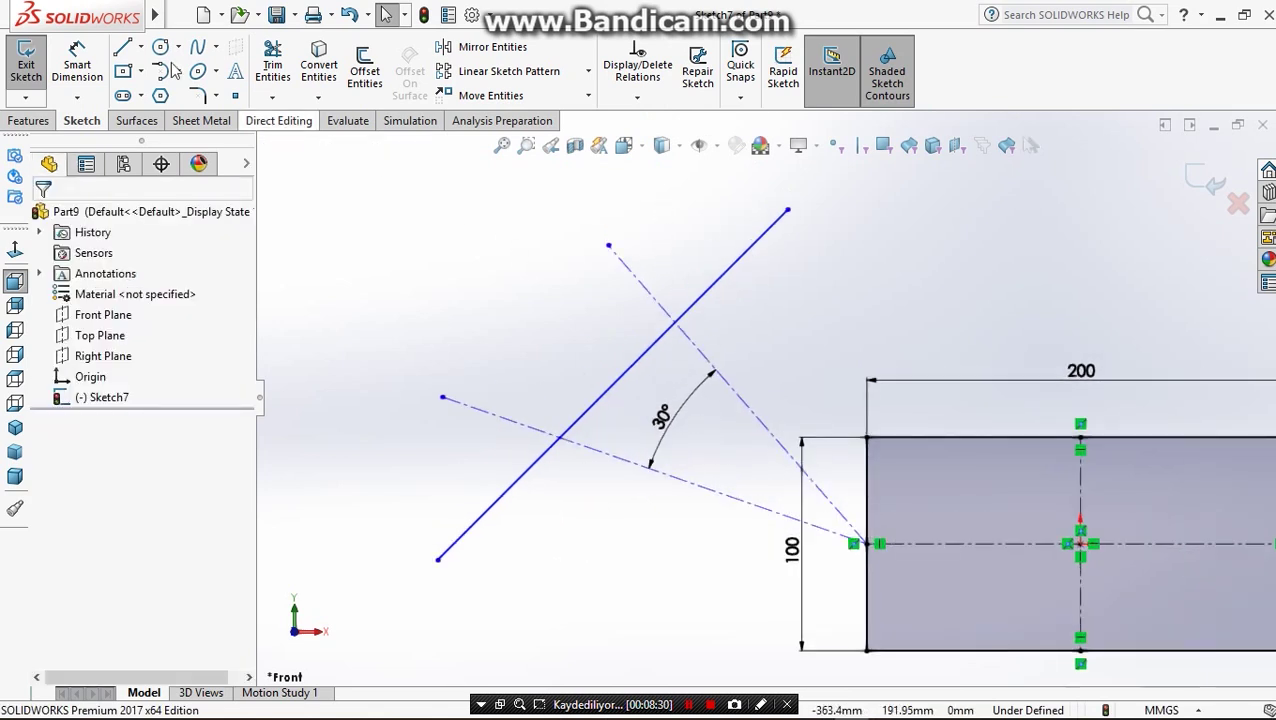
Draw two circles on the slanted line, one near each end
{"action": "left_click", "coordinate": [160, 47]}
{"action": "left_click", "coordinate": [537, 586]}
{"action": "left_click", "coordinate": [473, 478]}
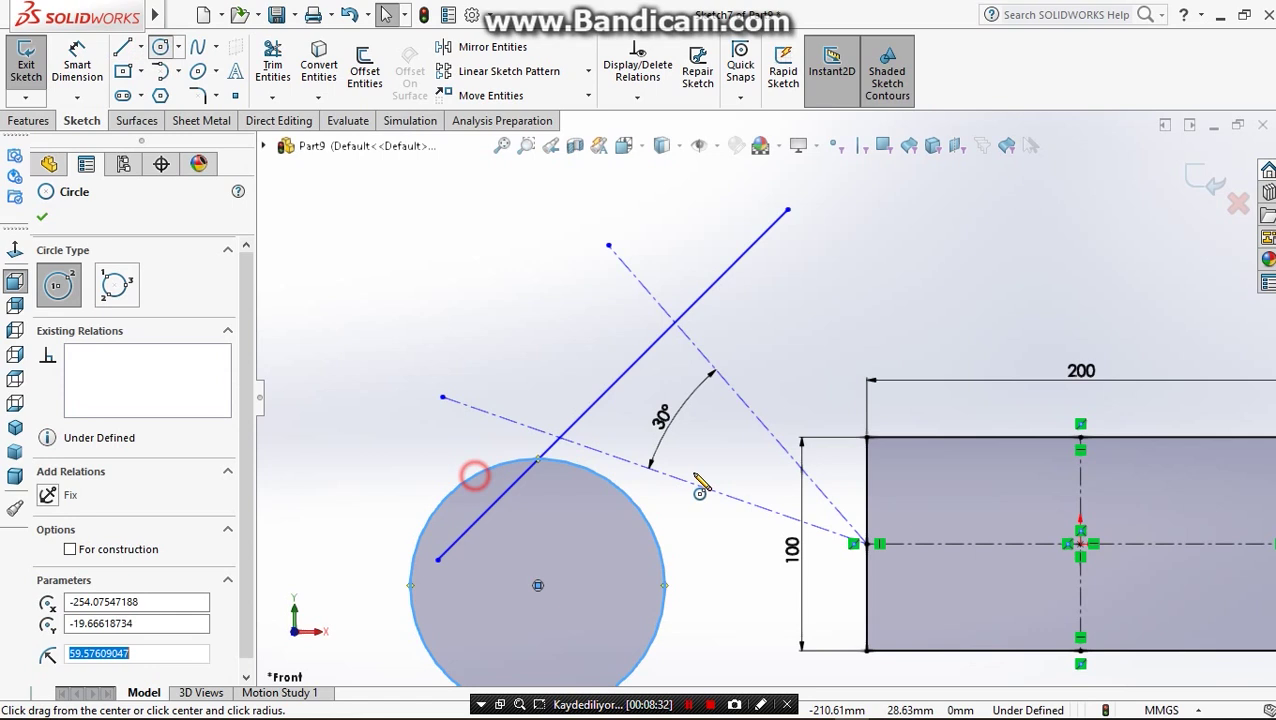
{"action": "left_click", "coordinate": [811, 319]}
{"action": "left_click", "coordinate": [715, 243]}
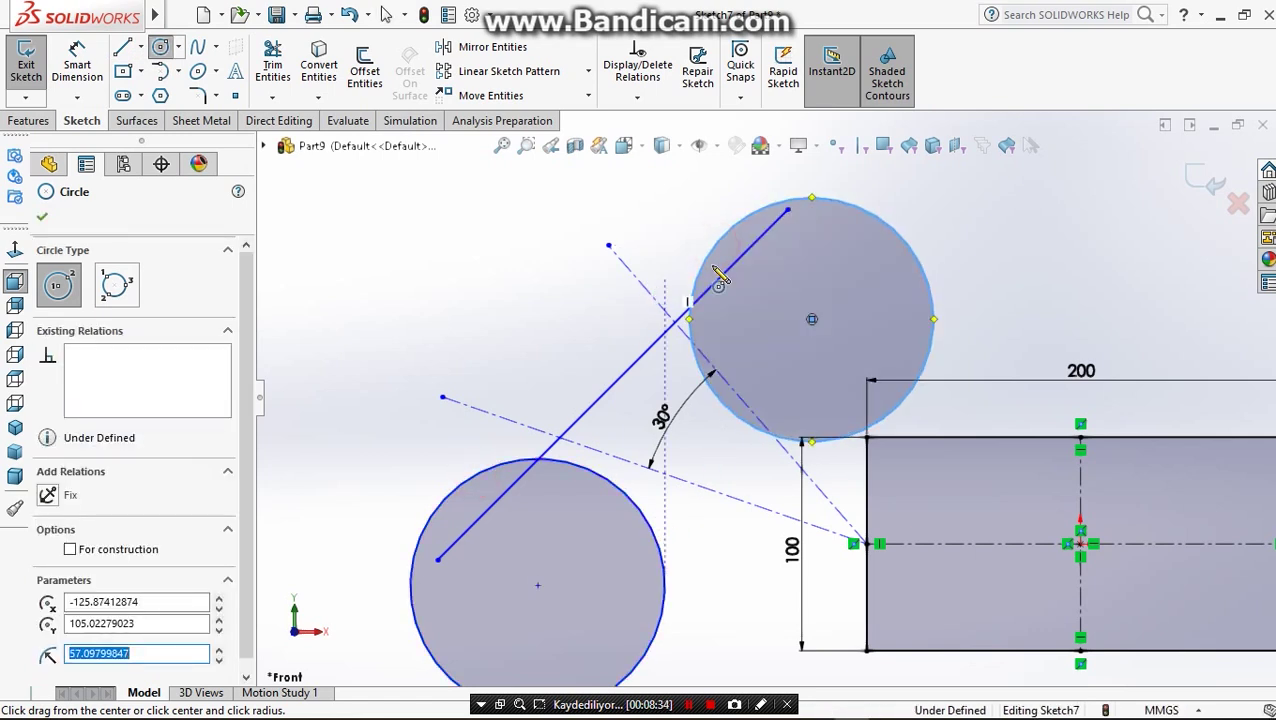
{"action": "key", "text": "Escape"}
Extend the line past both circles and slightly enlarge the upper circle
{"action": "left_click_drag", "start_coordinate": [787, 210], "coordinate": [825, 177]}
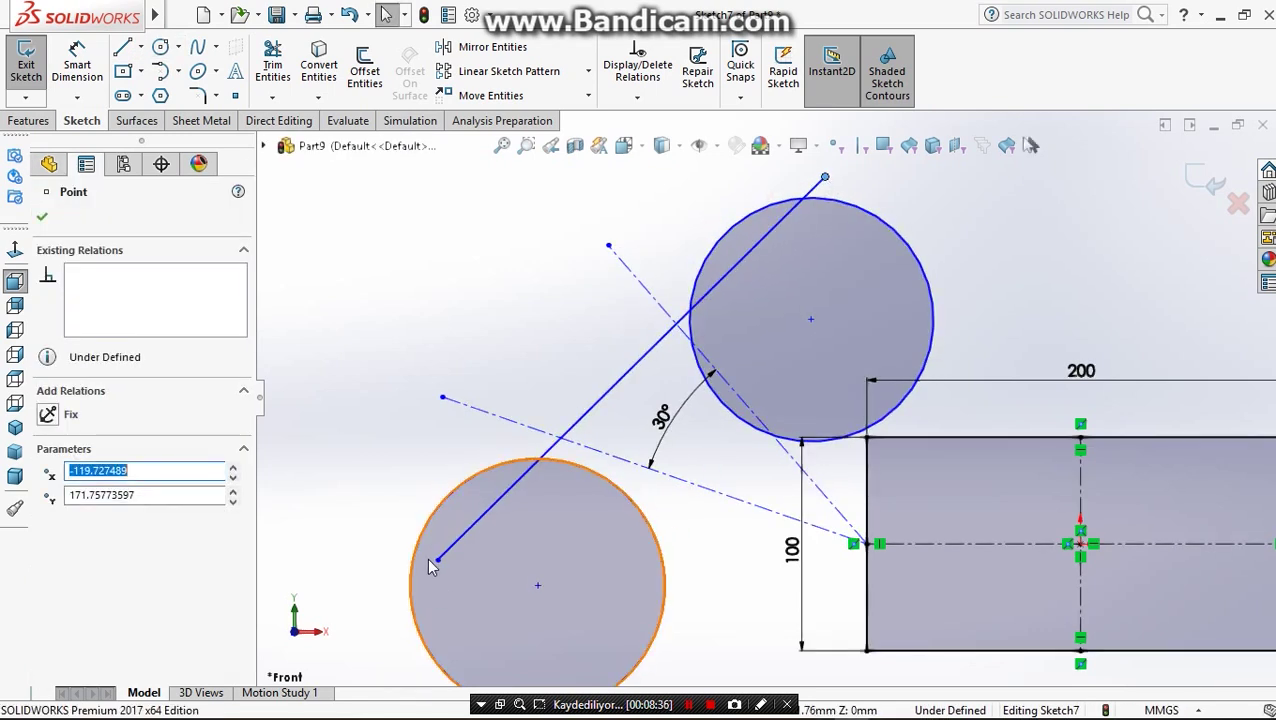
{"action": "left_click_drag", "start_coordinate": [436, 561], "coordinate": [396, 598]}
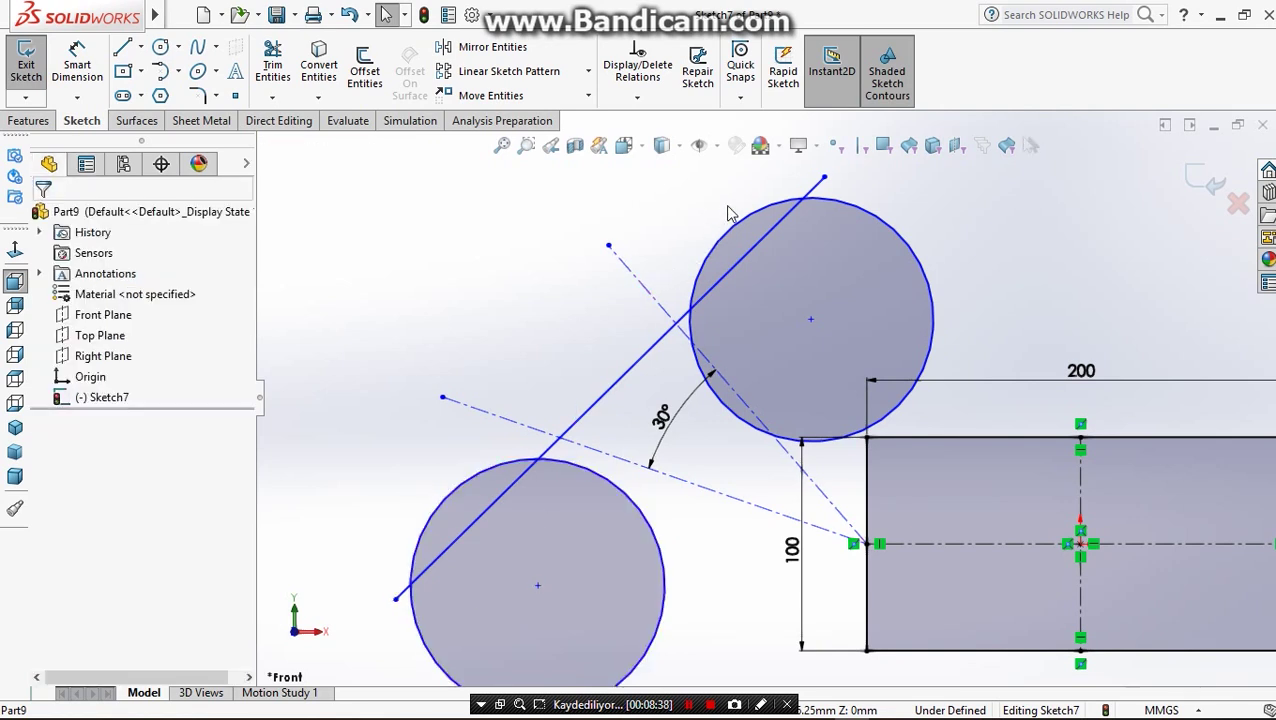
{"action": "left_click_drag", "start_coordinate": [718, 240], "coordinate": [722, 244]}
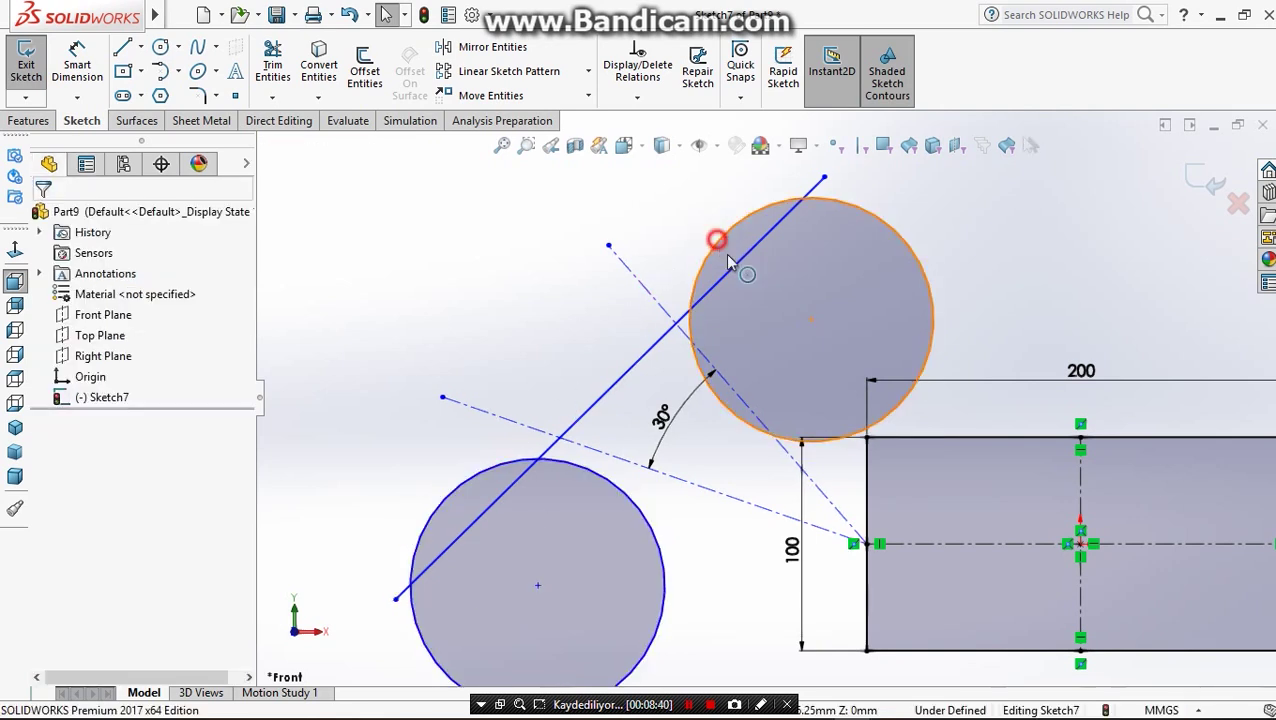
{"action": "left_click", "coordinate": [468, 284]}
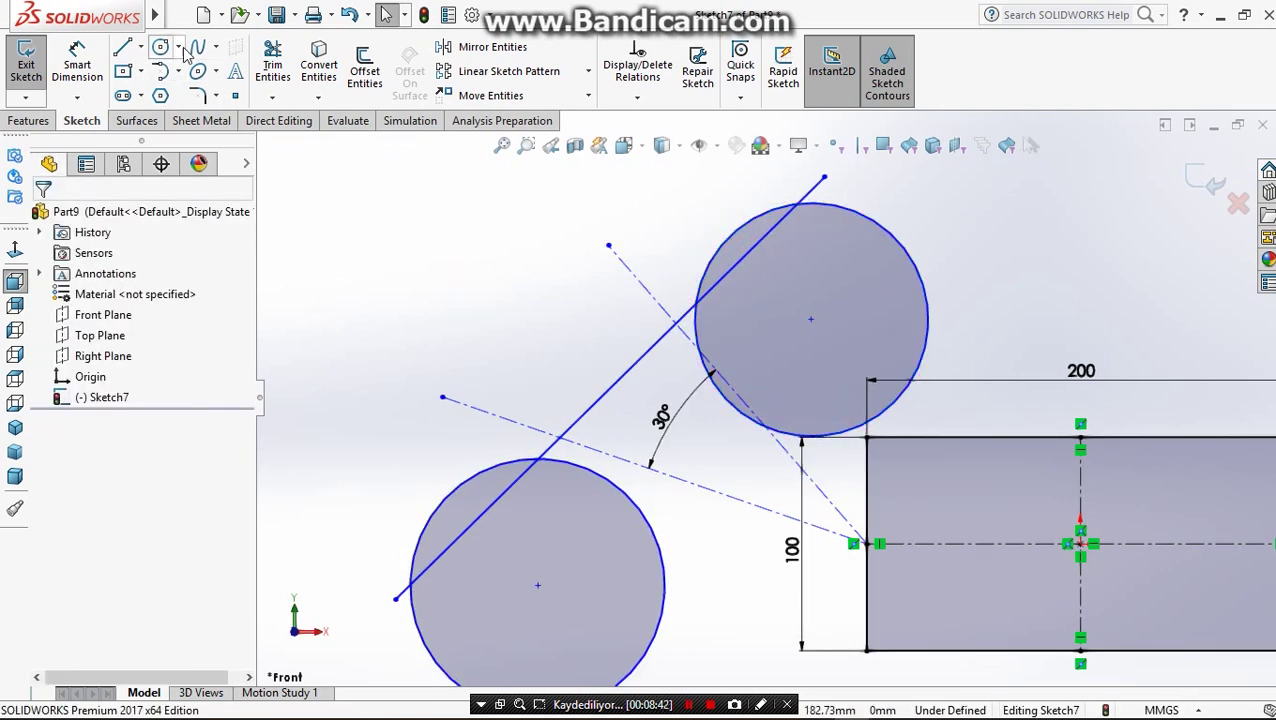
{"action": "left_click", "coordinate": [272, 62]}
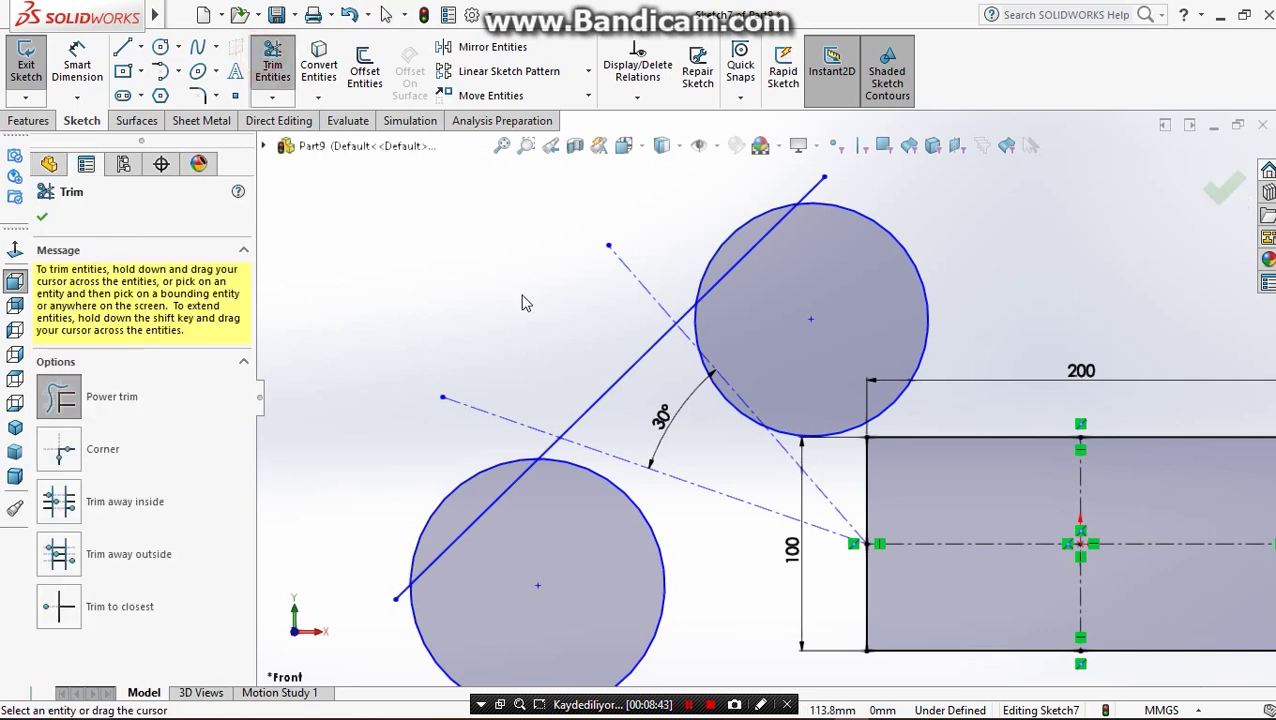
Use Power trim to cut both circles' arcs flat along the slanted line
{"action": "left_click", "coordinate": [63, 401]}
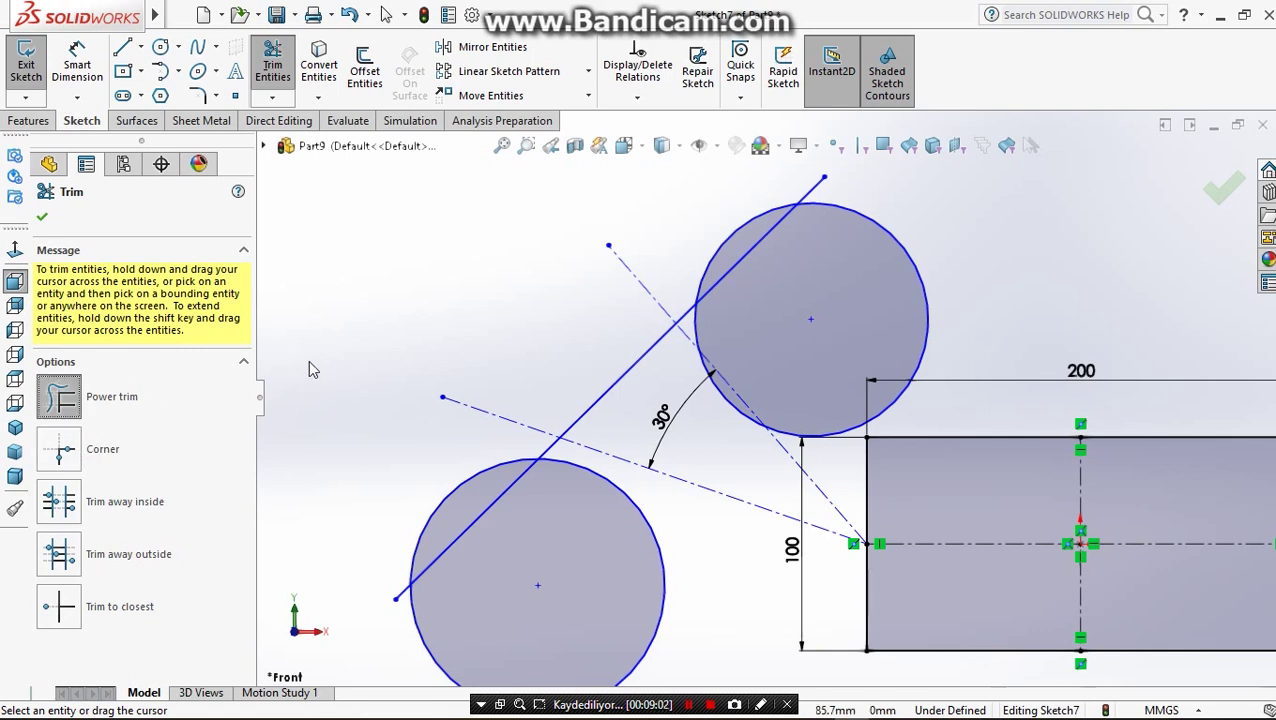
{"action": "left_click", "coordinate": [64, 620]}
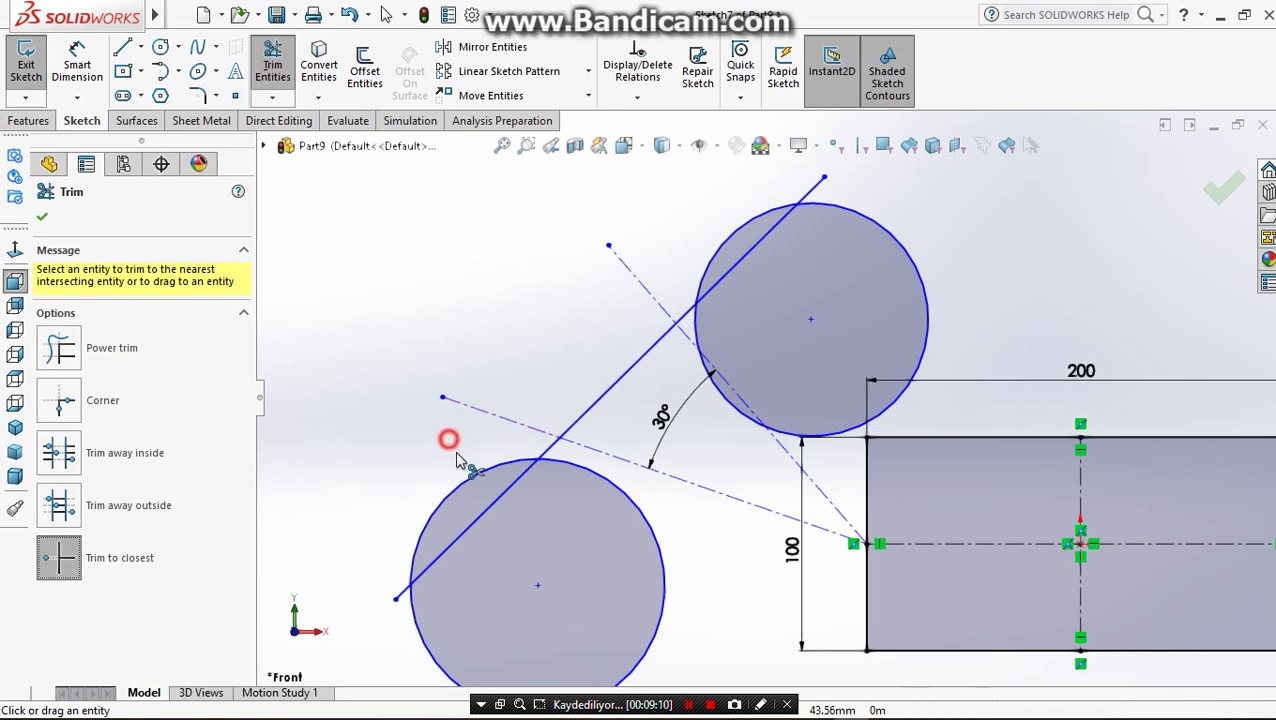
{"action": "left_click", "coordinate": [90, 347]}
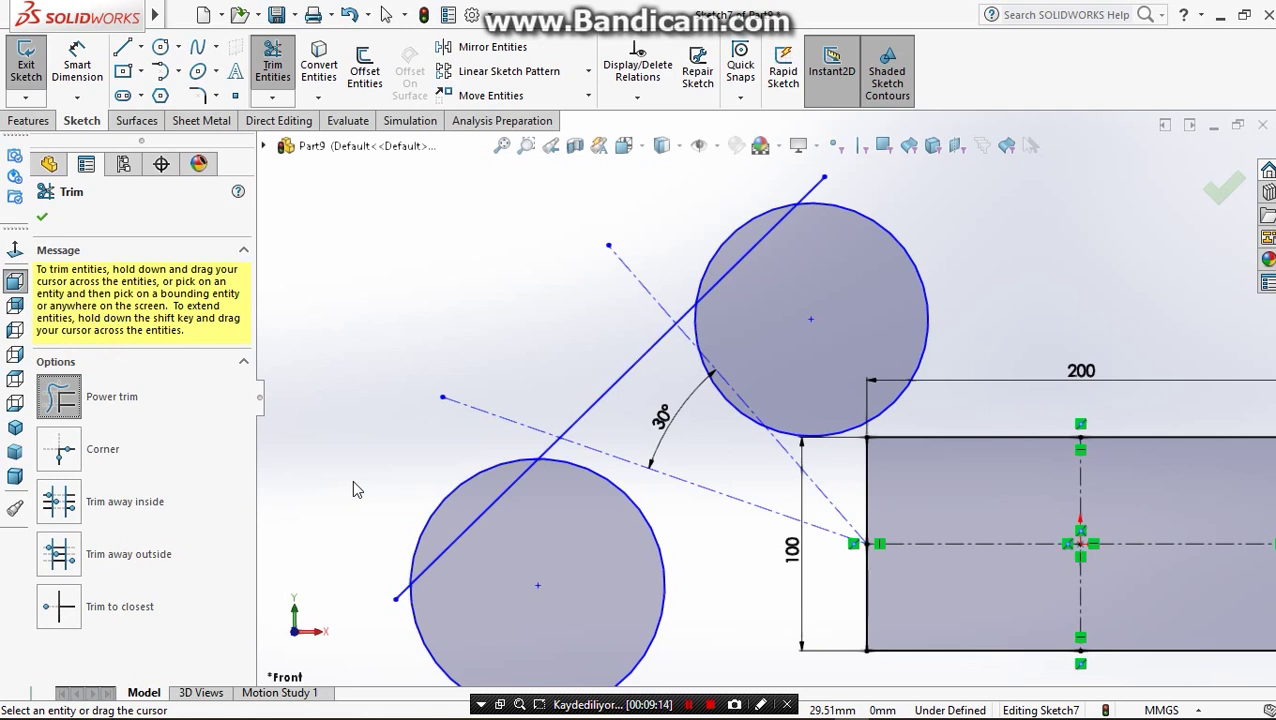
{"action": "mouse_move", "coordinate": [368, 256]}
{"action": "left_mouse_down"}
{"action": "mouse_move", "coordinate": [364, 388]}
{"action": "mouse_move", "coordinate": [476, 218]}
{"action": "mouse_move", "coordinate": [678, 208]}
{"action": "mouse_move", "coordinate": [718, 245]}
{"action": "mouse_move", "coordinate": [697, 282]}
{"action": "left_mouse_up"}
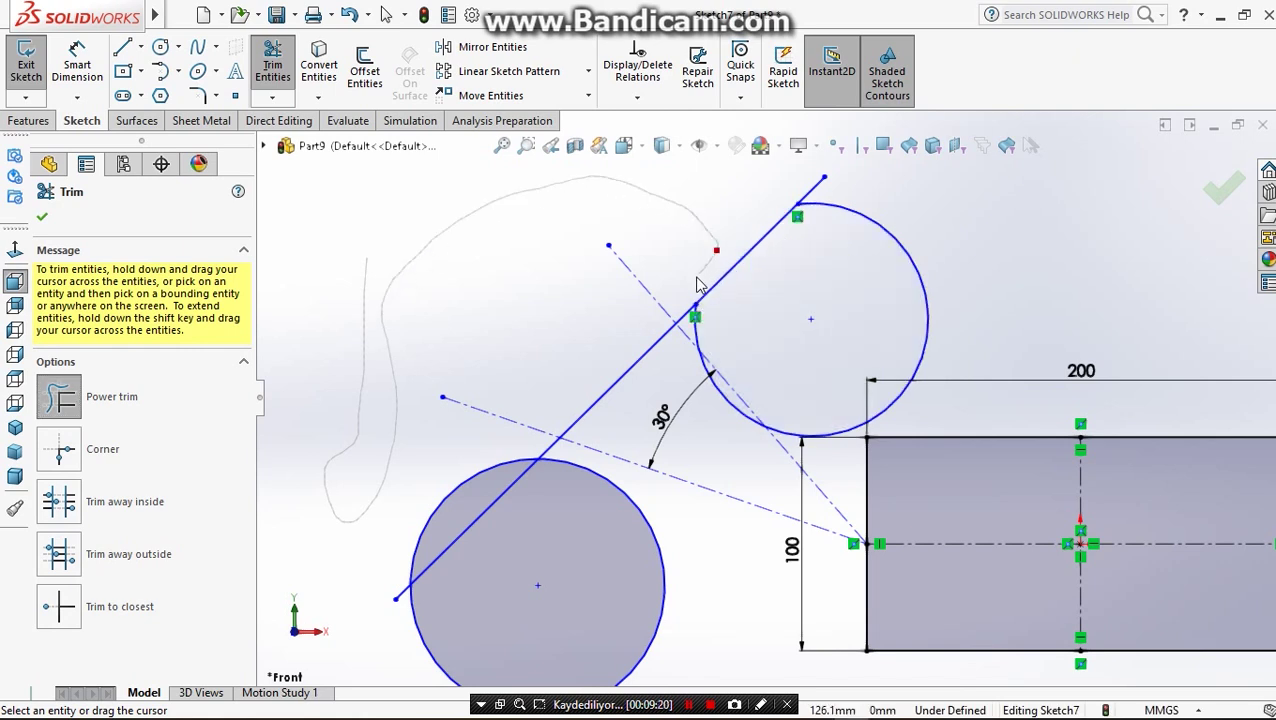
{"action": "mouse_move", "coordinate": [530, 428]}
{"action": "left_mouse_down"}
{"action": "mouse_move", "coordinate": [404, 541]}
{"action": "mouse_move", "coordinate": [368, 554]}
{"action": "left_mouse_up"}
{"action": "key", "text": "f"}
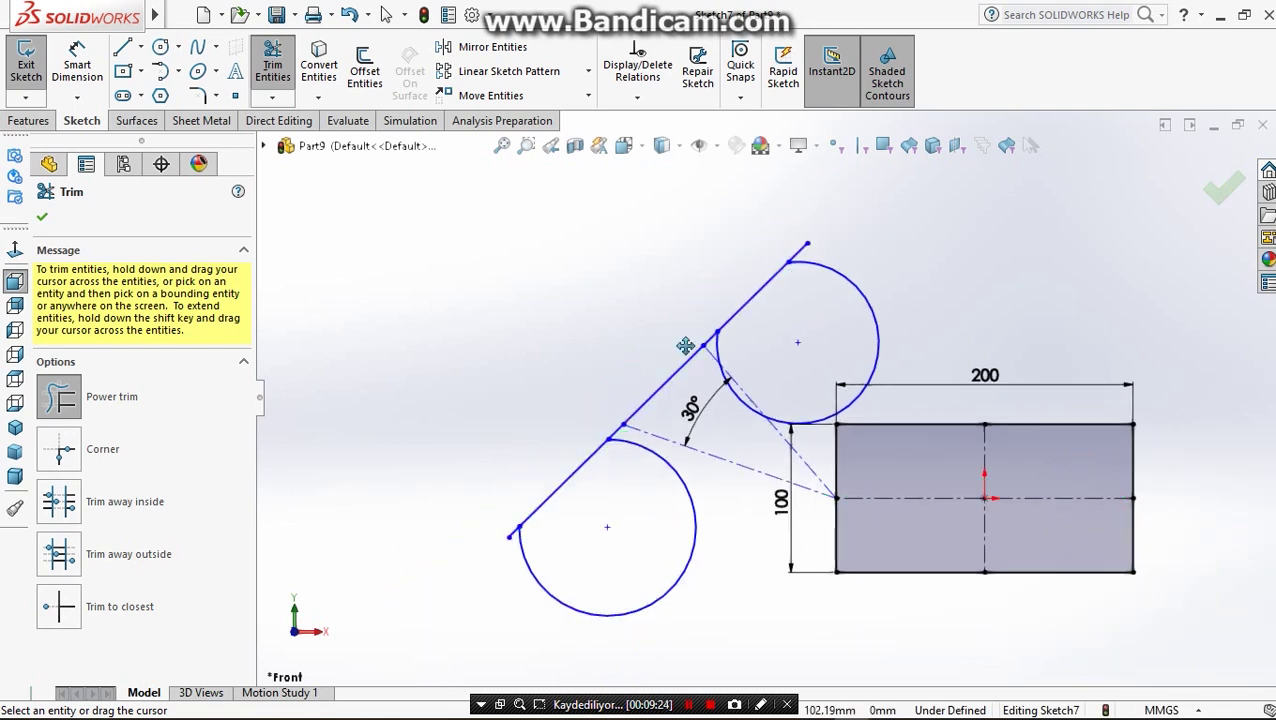
{"action": "key", "text": "Escape"}
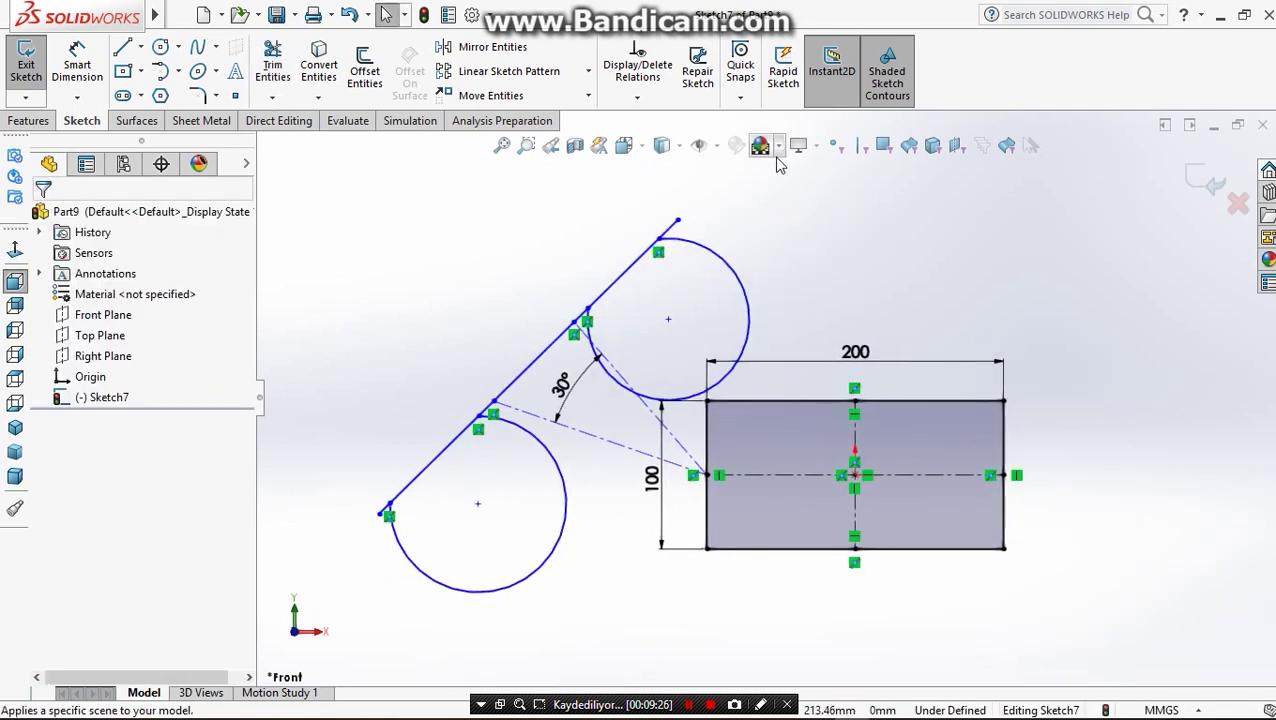
Trim off the line's overhanging tips beyond both circles
{"action": "left_click", "coordinate": [272, 62]}
{"action": "scroll", "coordinate": [605, 232], "scroll_direction": "down", "scroll_amount": 3}
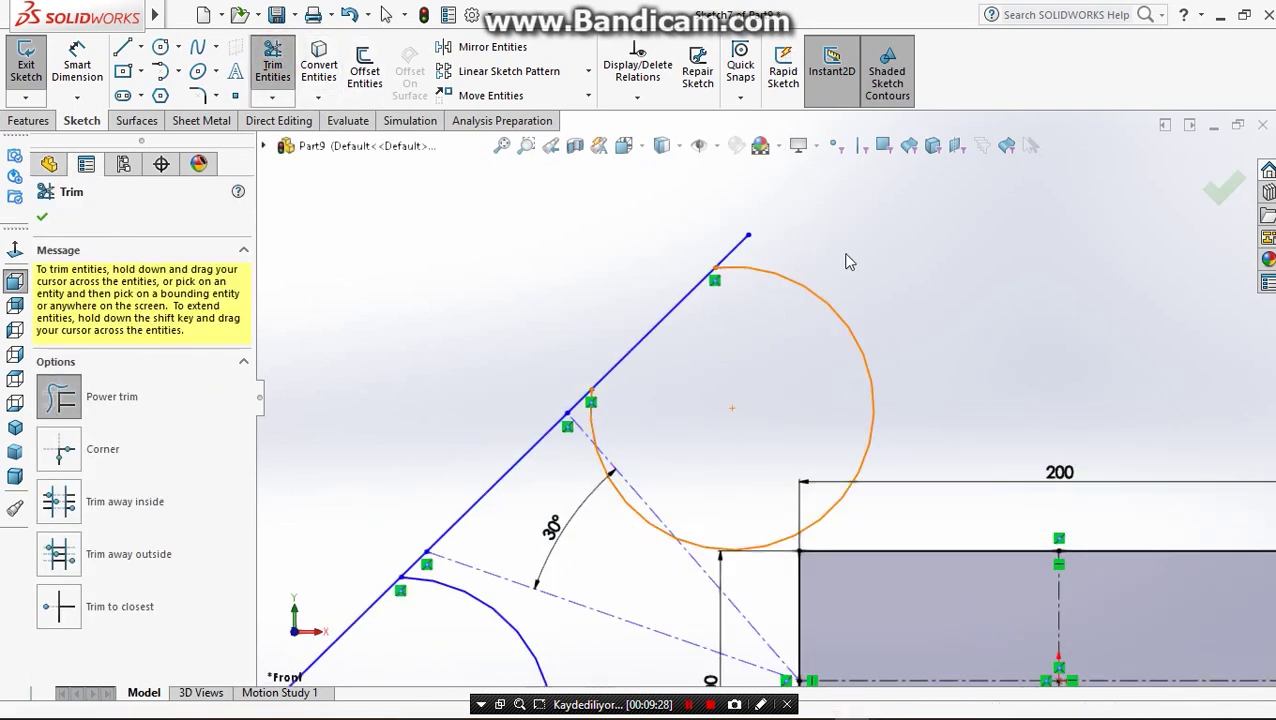
{"action": "mouse_move", "coordinate": [874, 250]}
{"action": "left_mouse_down"}
{"action": "mouse_move", "coordinate": [584, 262]}
{"action": "mouse_move", "coordinate": [548, 388]}
{"action": "mouse_move", "coordinate": [408, 558]}
{"action": "left_mouse_up"}
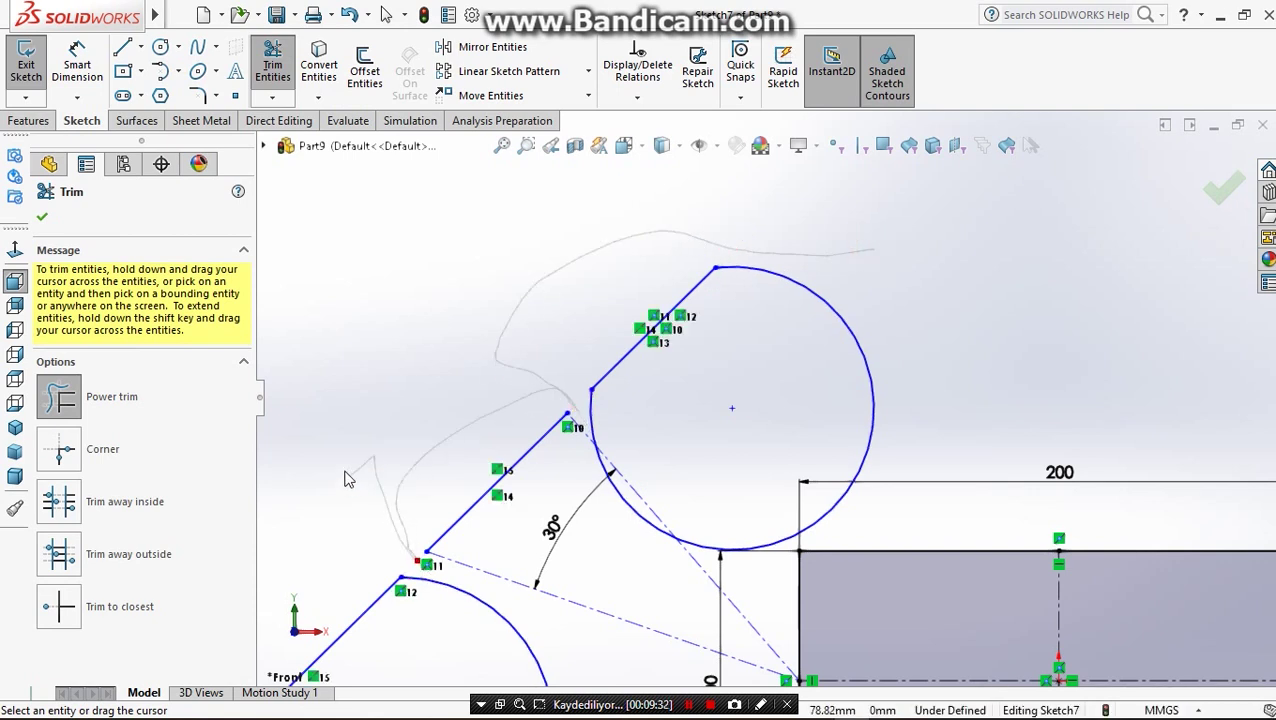
{"action": "scroll", "coordinate": [479, 273], "scroll_direction": "up", "scroll_amount": 2}
{"action": "scroll", "coordinate": [519, 273], "scroll_direction": "down", "scroll_amount": 1}
{"action": "left_click_drag", "start_coordinate": [424, 491], "coordinate": [447, 555]}
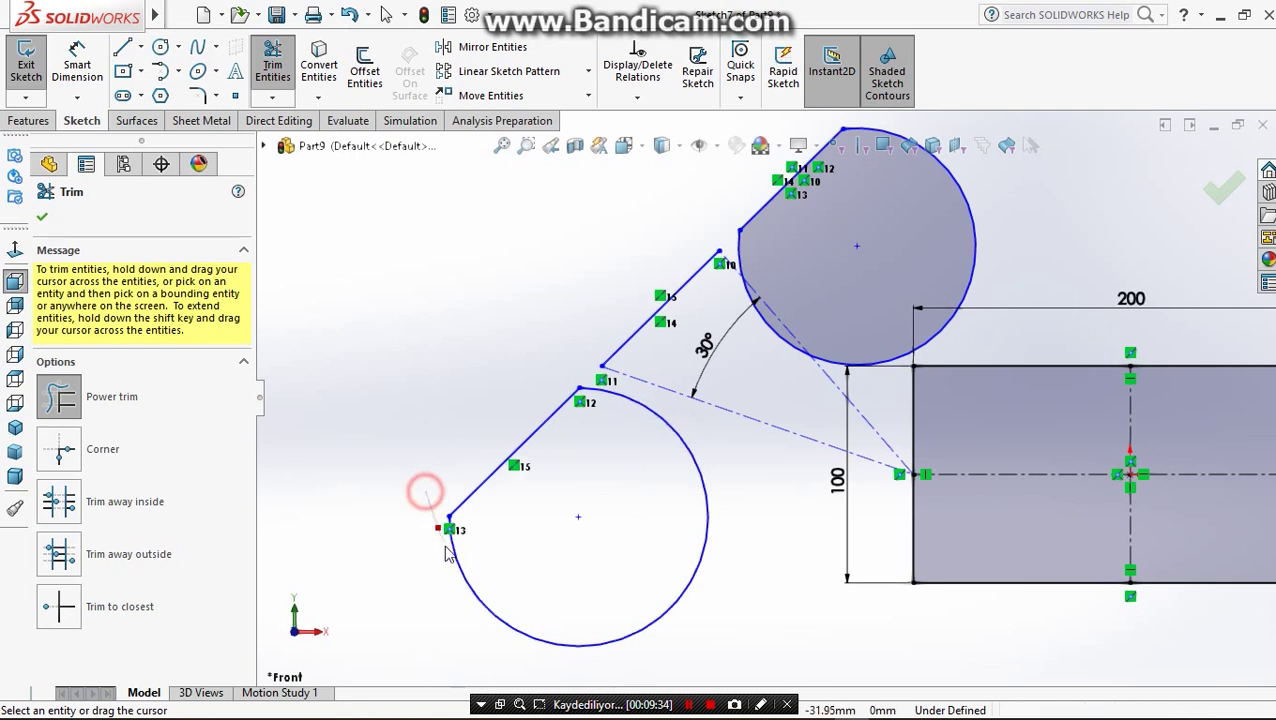
{"action": "key", "text": "f"}
{"action": "key", "text": "Escape"}
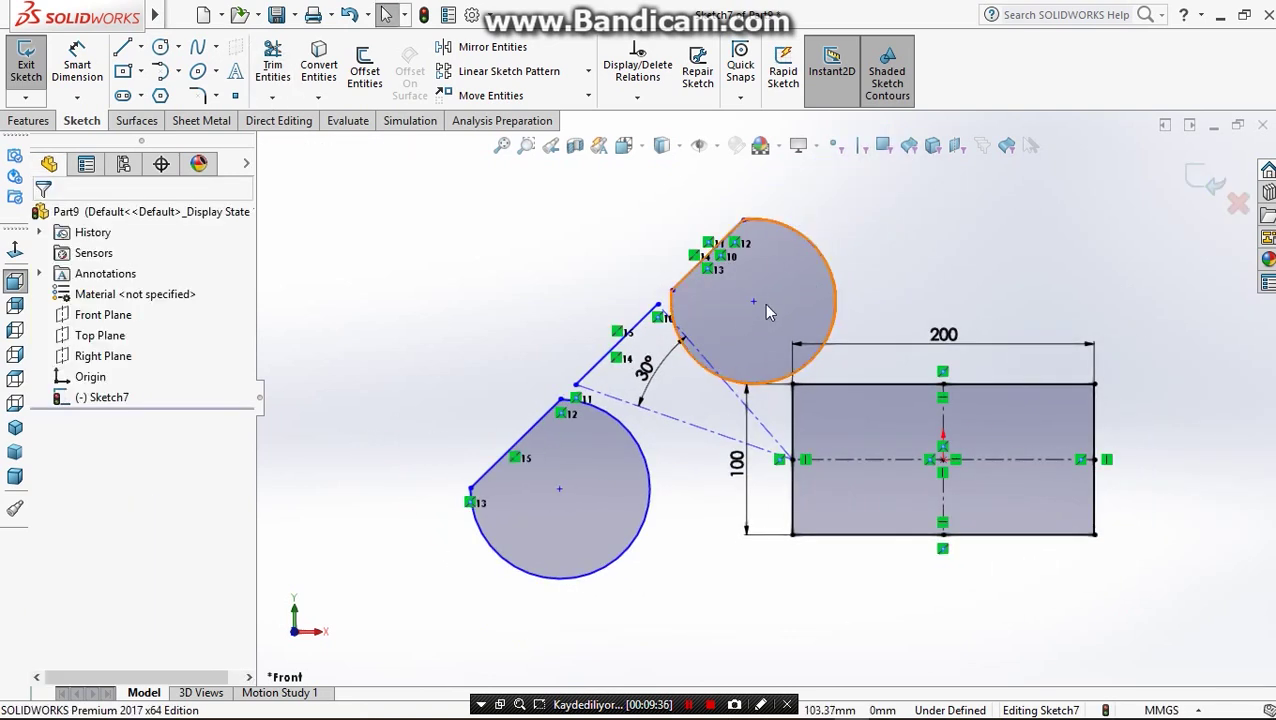
Move the upper circle up and to the right
{"action": "left_click_drag", "start_coordinate": [754, 301], "coordinate": [792, 271]}
{"action": "left_click", "coordinate": [946, 295]}
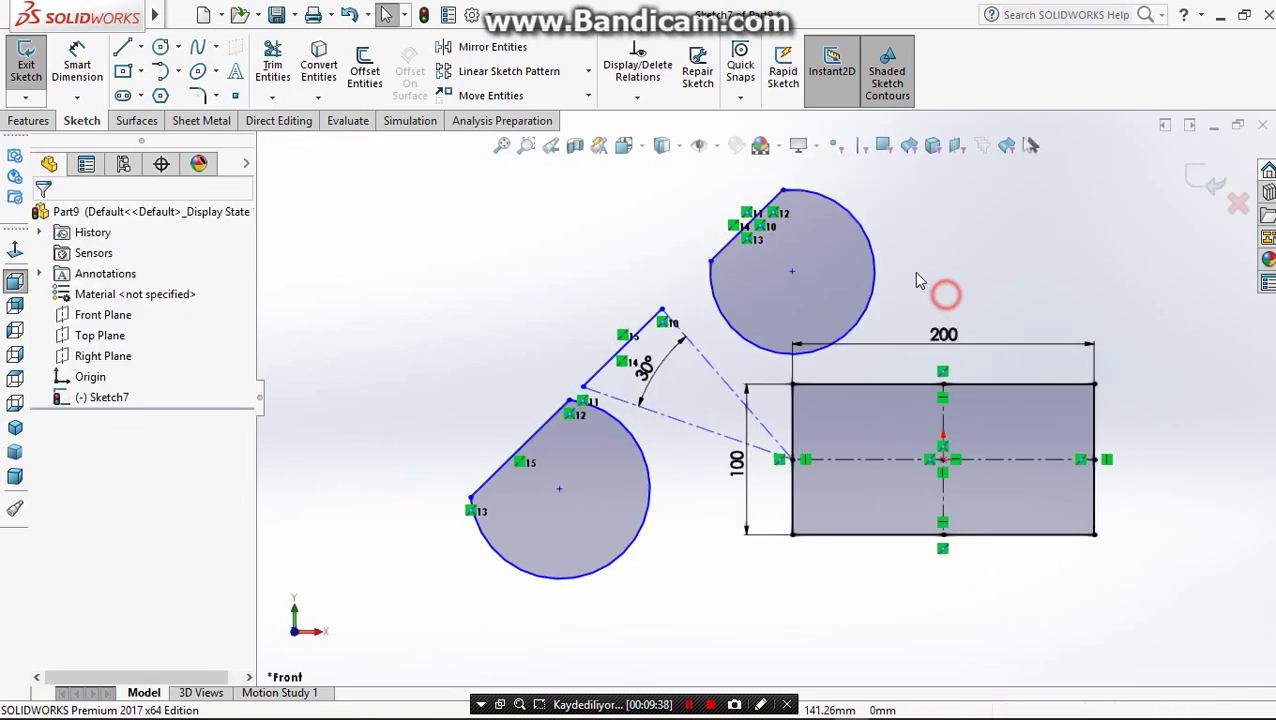
{"action": "scroll", "coordinate": [919, 281], "scroll_direction": "up", "scroll_amount": 1}
{"action": "left_click_drag", "start_coordinate": [977, 265], "coordinate": [775, 413]}
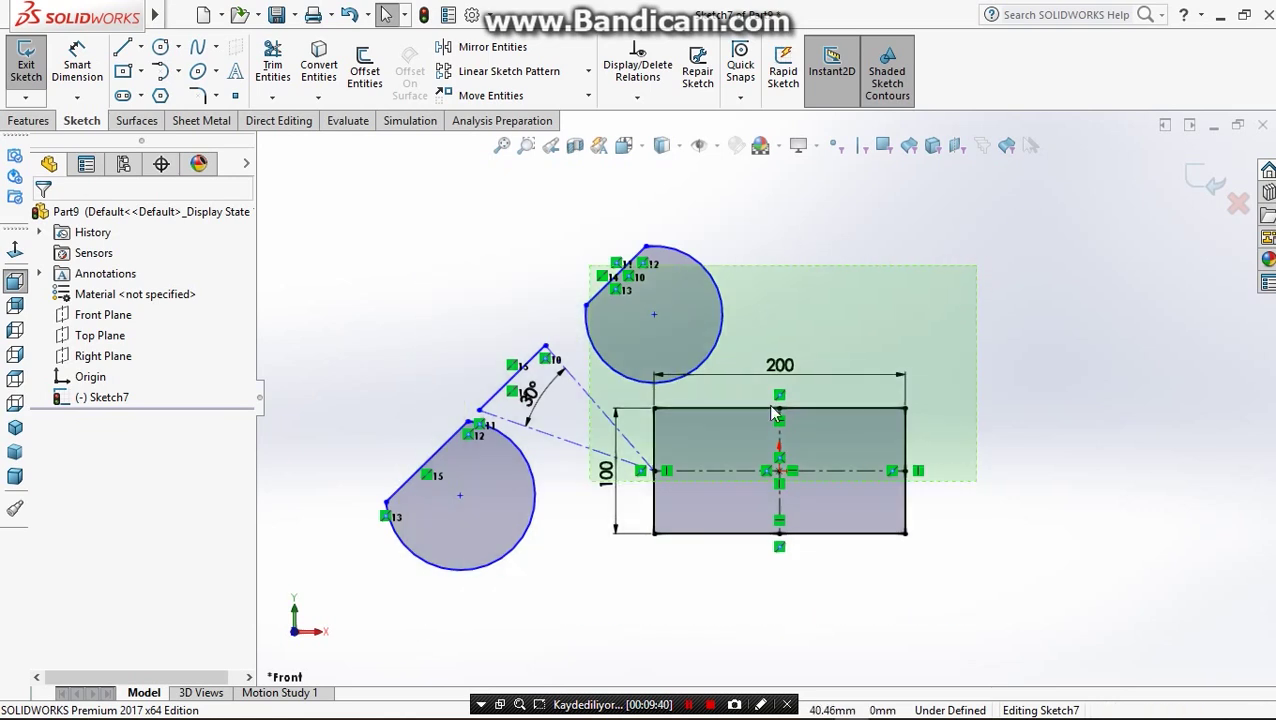
{"action": "left_click", "coordinate": [940, 521]}
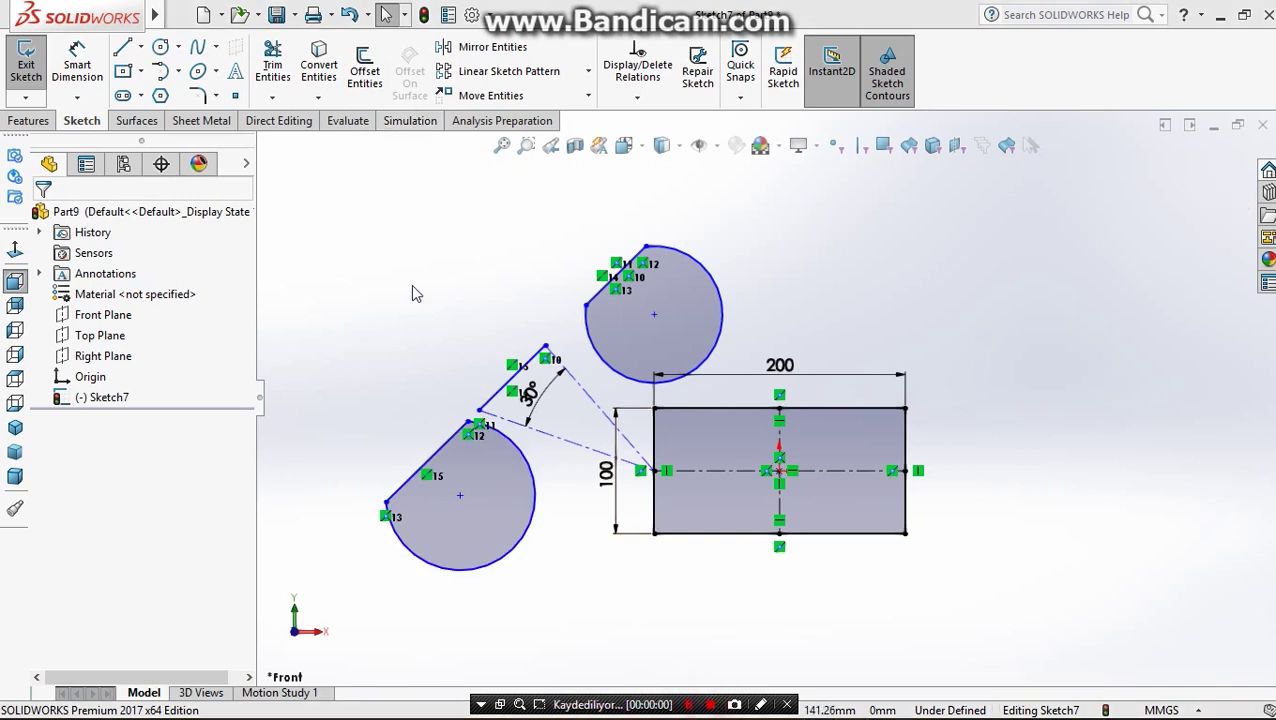
{"action": "left_click", "coordinate": [353, 66]}
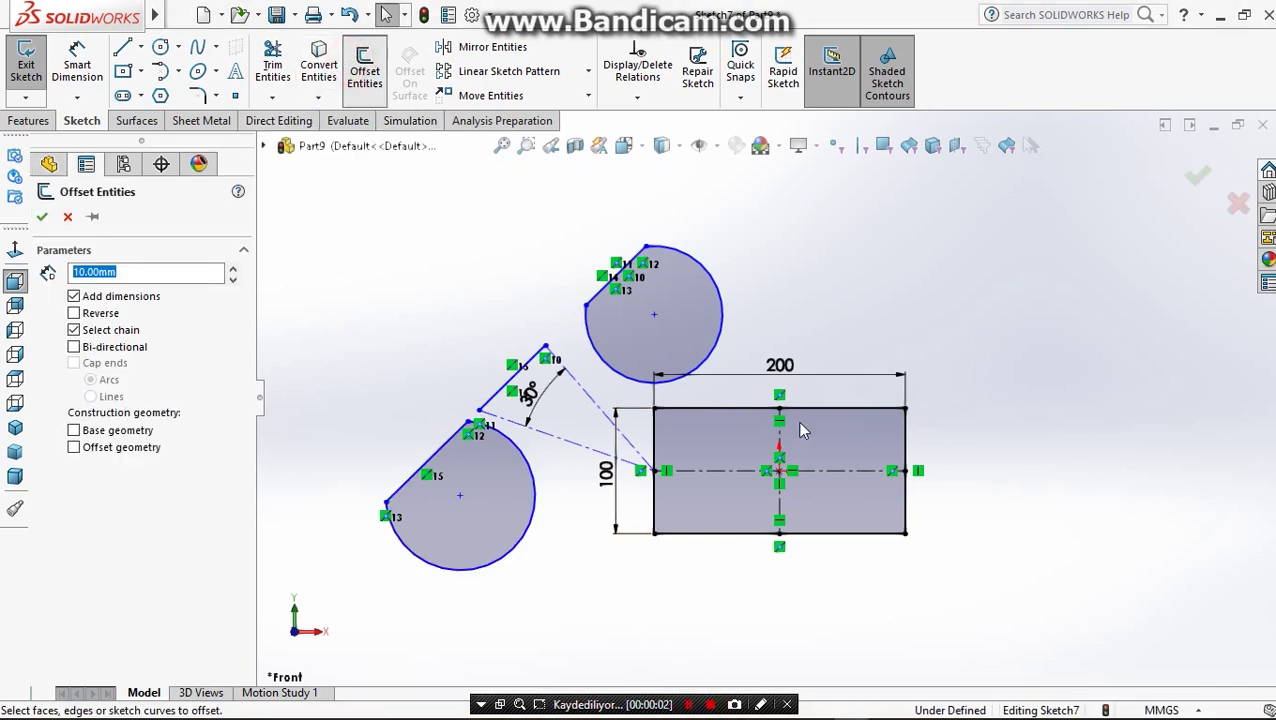
Offset the 200 × 100 rectangle outward by 15 mm as an outer outline
{"action": "scroll", "coordinate": [775, 516], "scroll_direction": "down", "scroll_amount": 2}
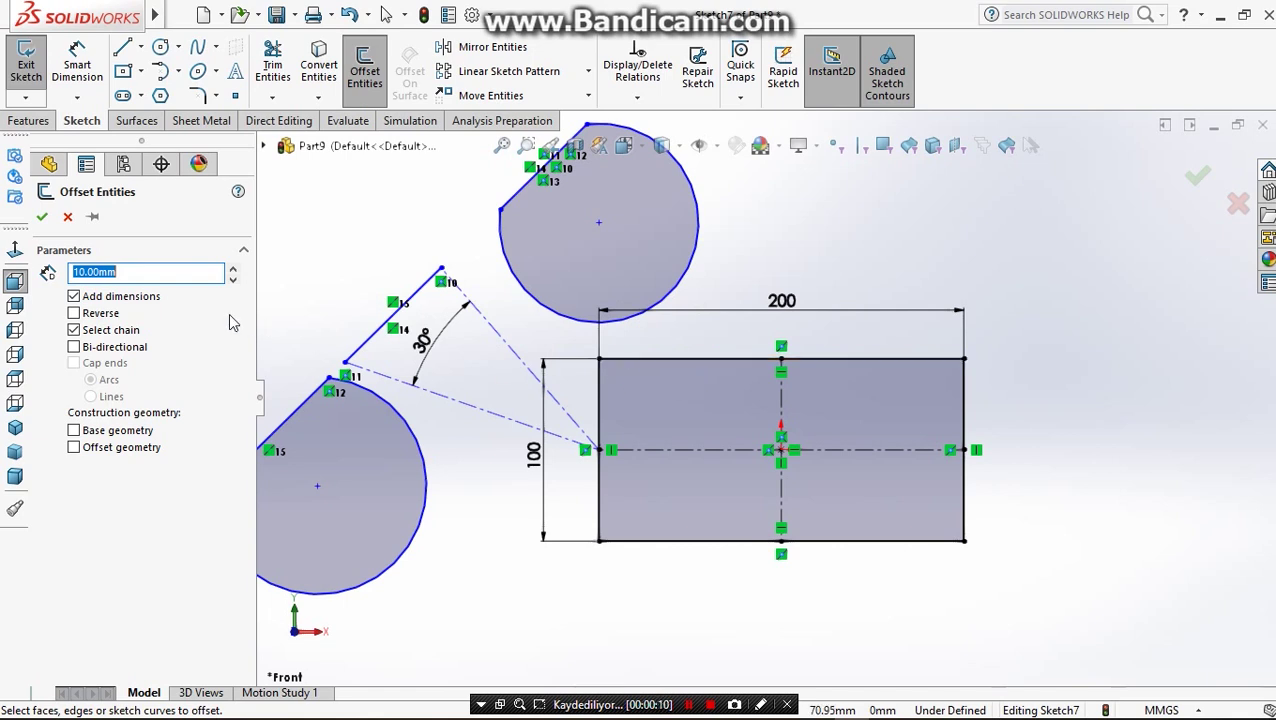
{"action": "type", "text": "5"}
{"action": "left_click", "coordinate": [692, 360]}
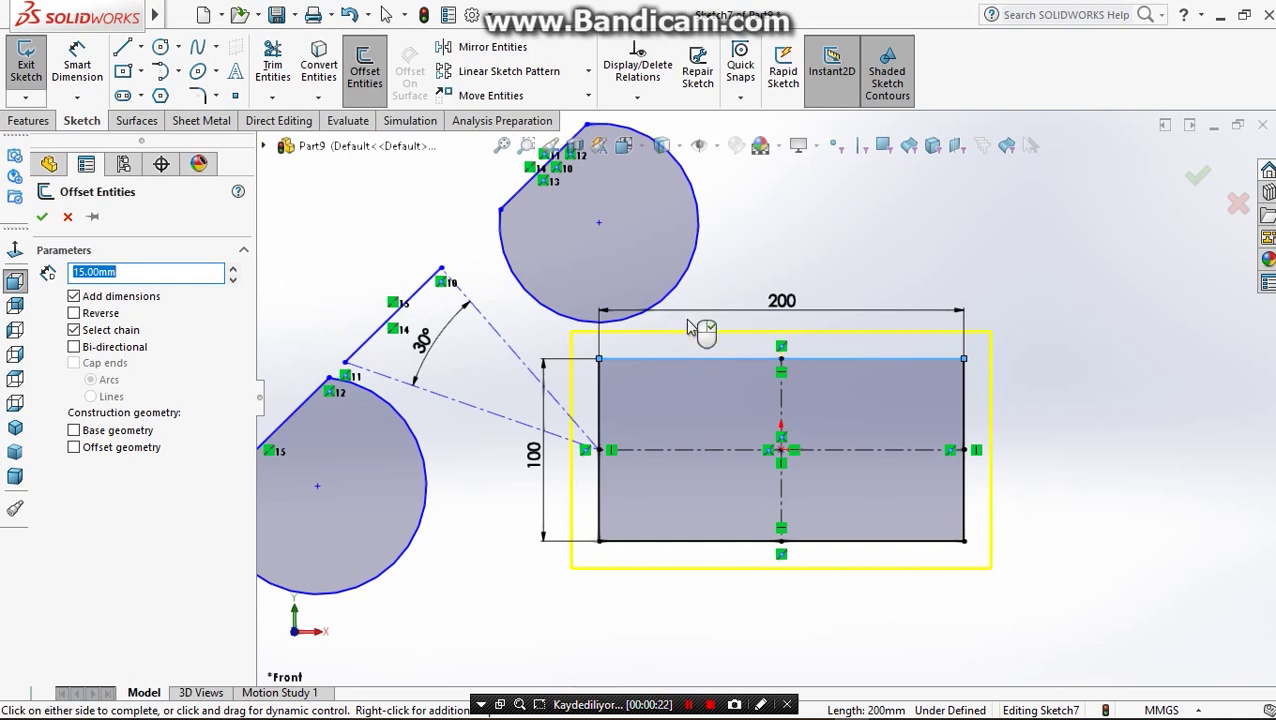
{"action": "left_click", "coordinate": [41, 219]}
Move the 15 offset dimension above the rectangle and change the offset to 10 mm
{"action": "scroll", "coordinate": [750, 310], "scroll_direction": "down", "scroll_amount": 1}
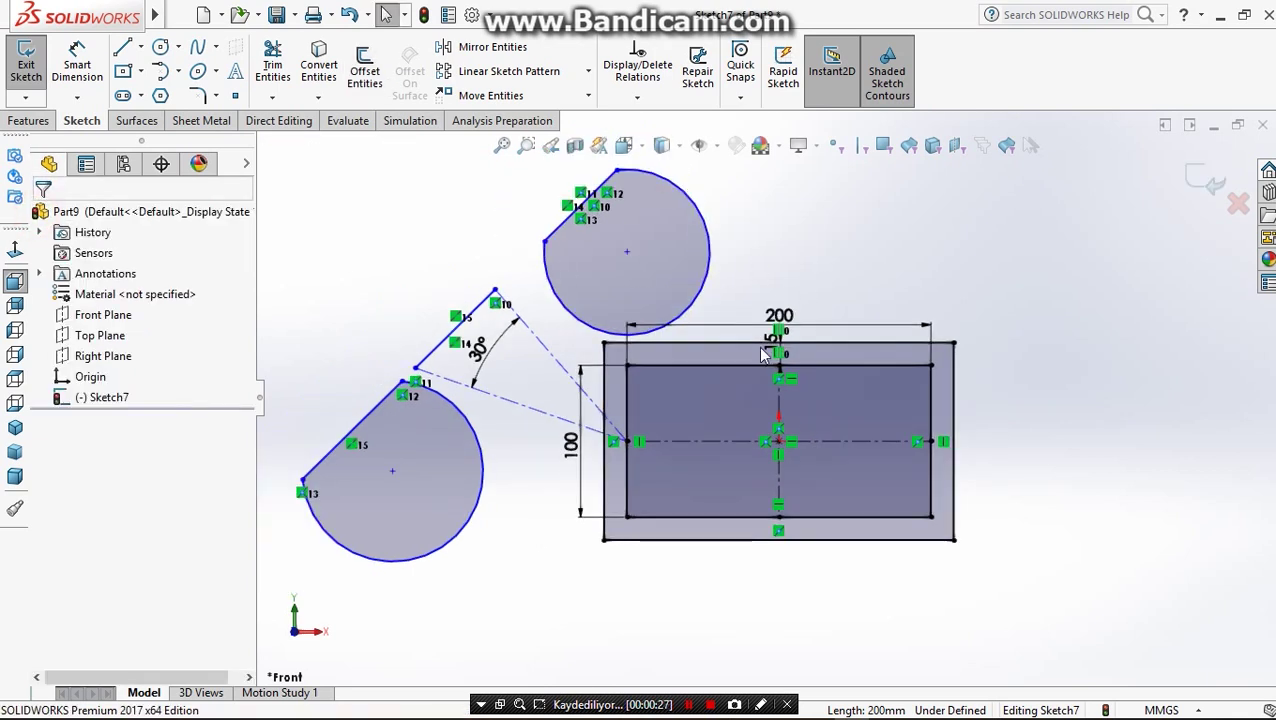
{"action": "scroll", "coordinate": [760, 330], "scroll_direction": "down", "scroll_amount": 1}
{"action": "left_click_drag", "start_coordinate": [785, 357], "coordinate": [752, 366]}
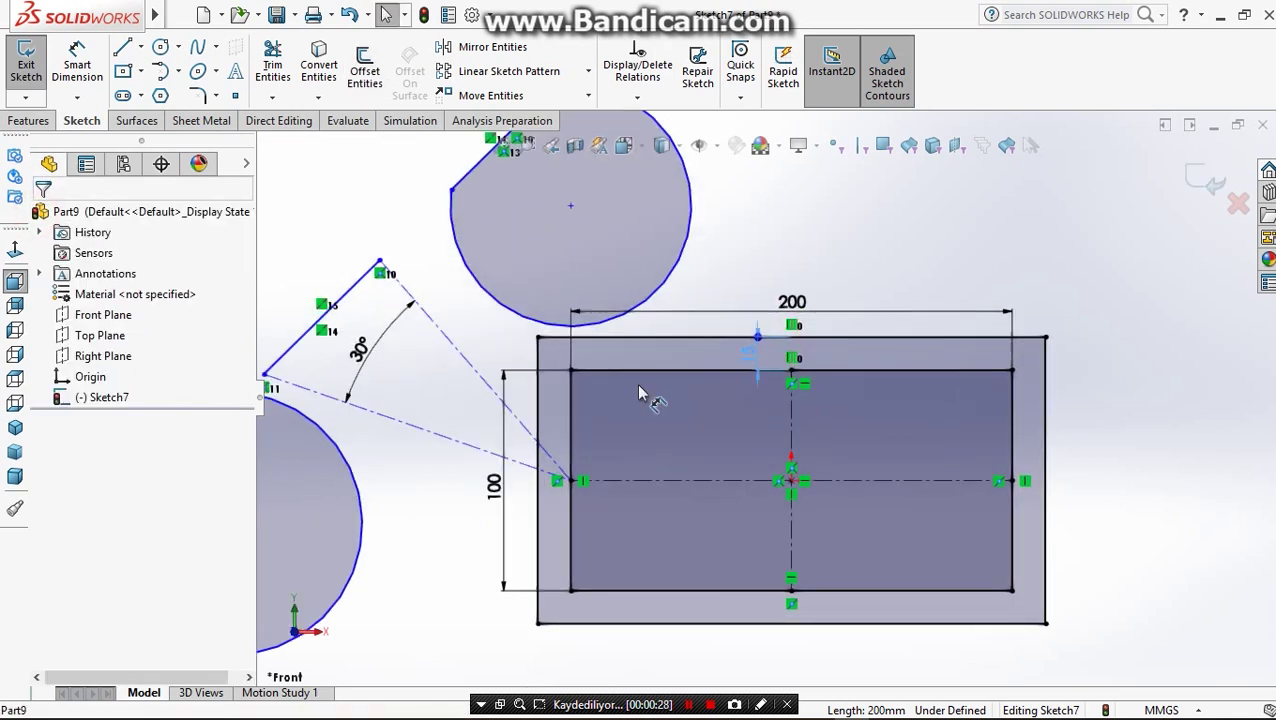
{"action": "left_click", "coordinate": [745, 352]}
{"action": "left_click", "coordinate": [735, 236]}
{"action": "scroll", "coordinate": [735, 236], "scroll_direction": "up", "scroll_amount": 1}
{"action": "scroll", "coordinate": [735, 236], "scroll_direction": "down", "scroll_amount": 1}
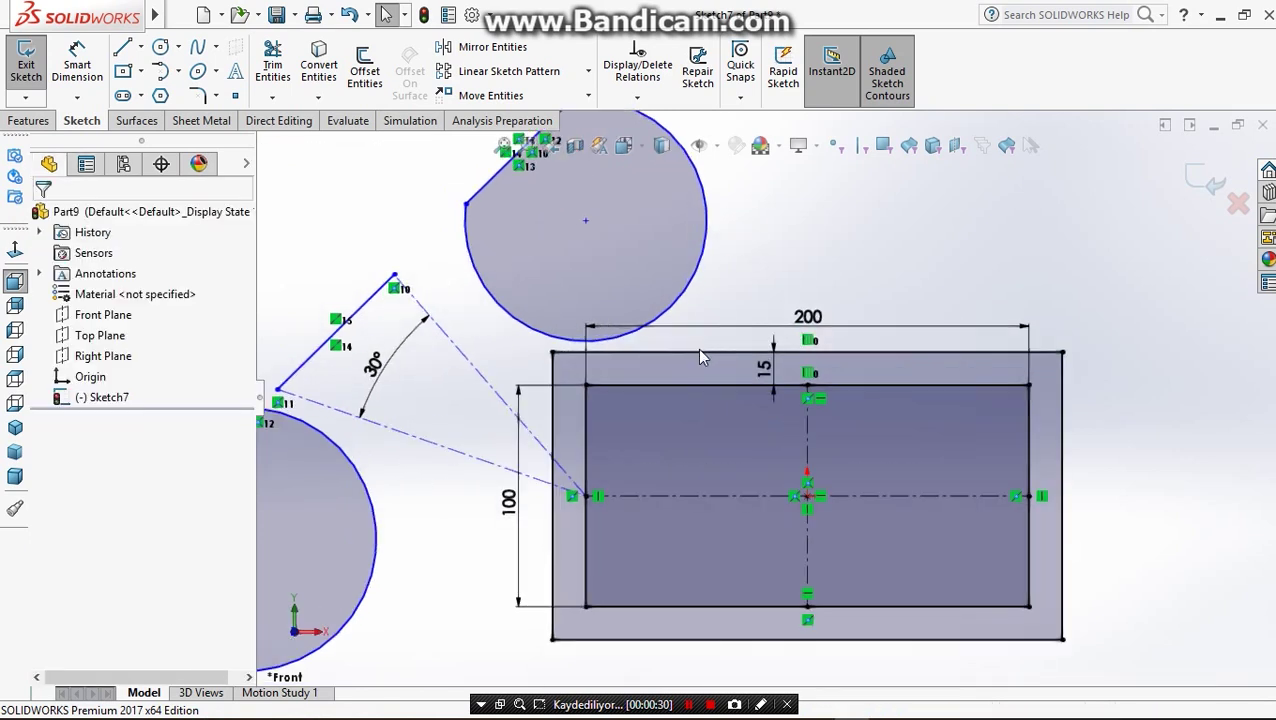
{"action": "scroll", "coordinate": [700, 380], "scroll_direction": "up", "scroll_amount": 1}
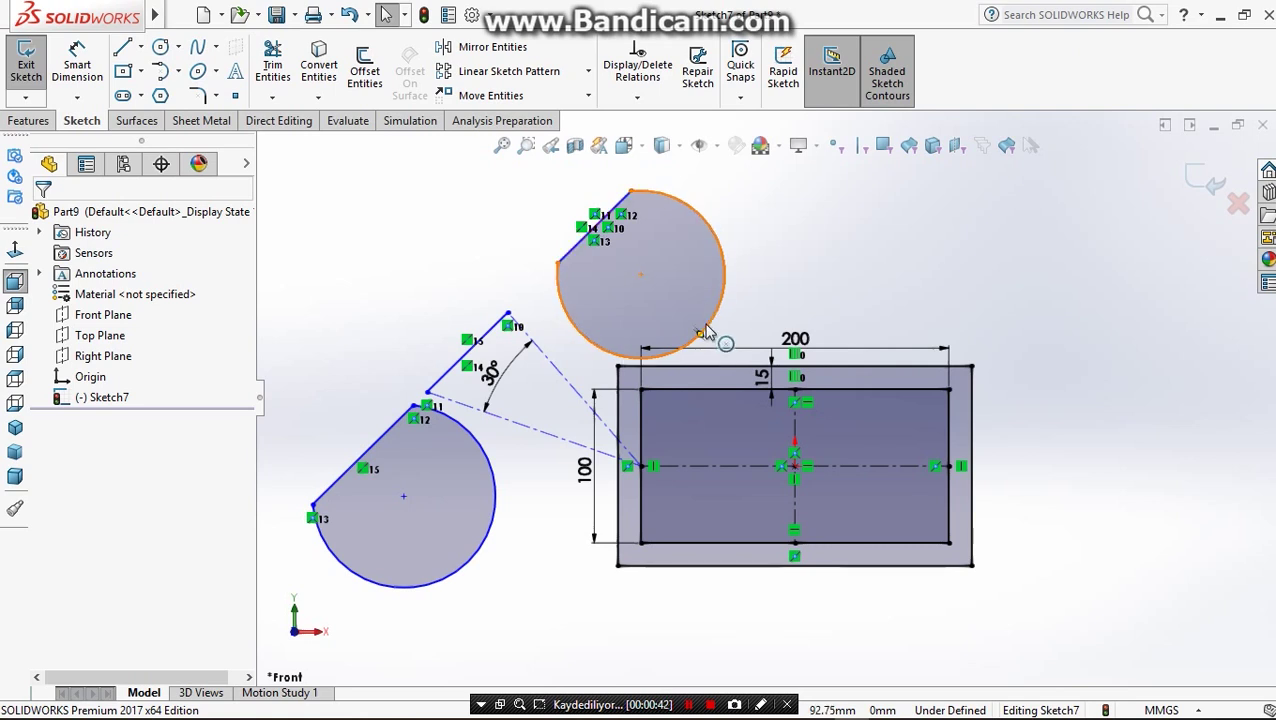
{"action": "scroll", "coordinate": [705, 333], "scroll_direction": "up", "scroll_amount": 2}
{"action": "scroll", "coordinate": [820, 310], "scroll_direction": "down", "scroll_amount": 2}
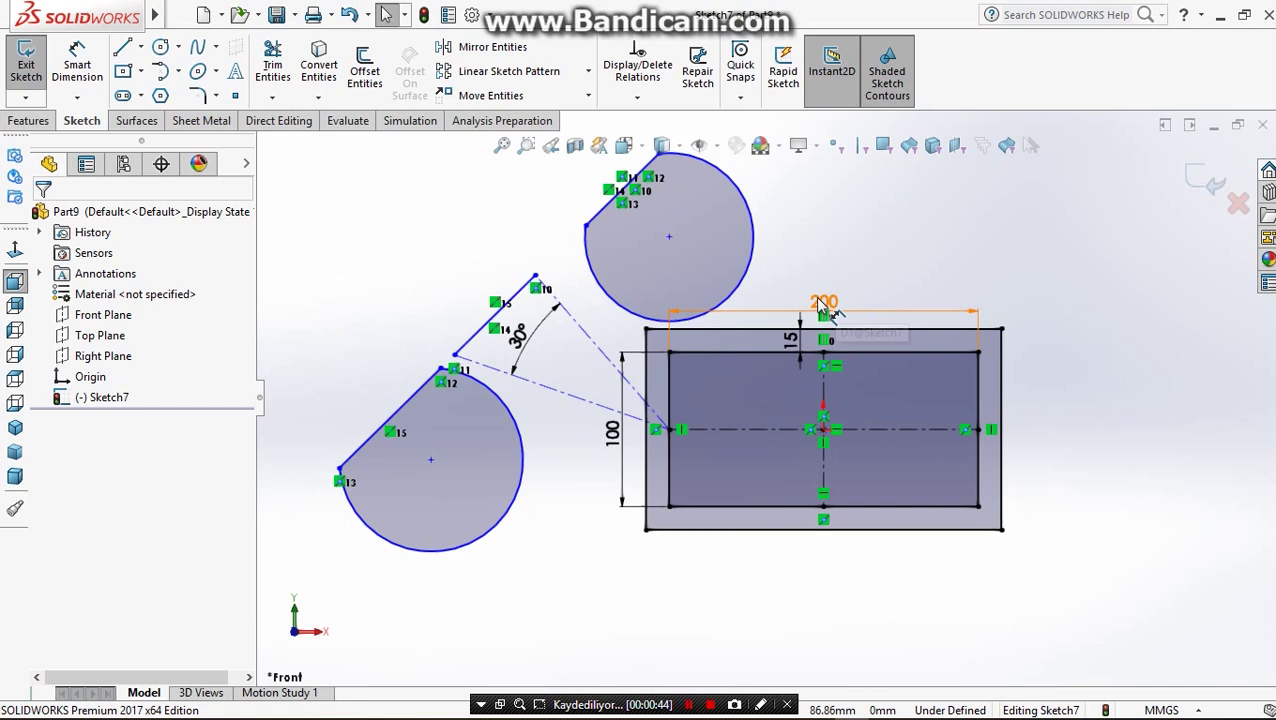
{"action": "double_click", "coordinate": [790, 343]}
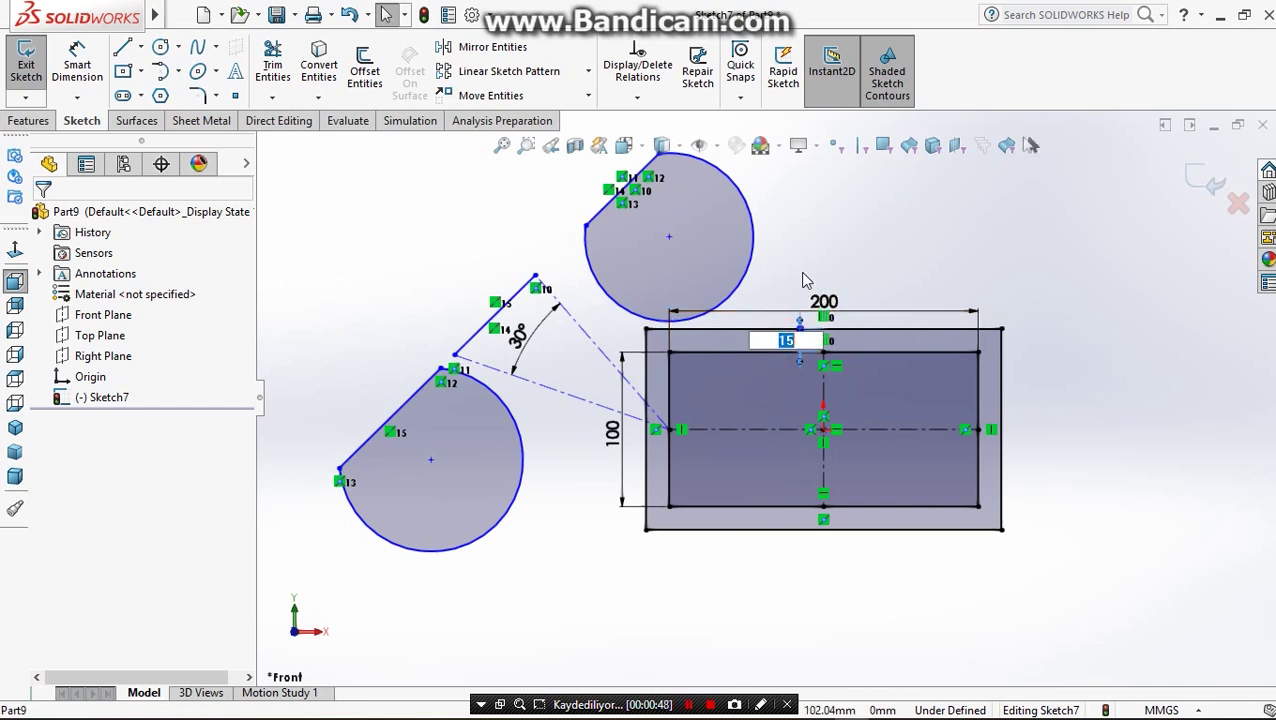
{"action": "key", "text": "Return"}
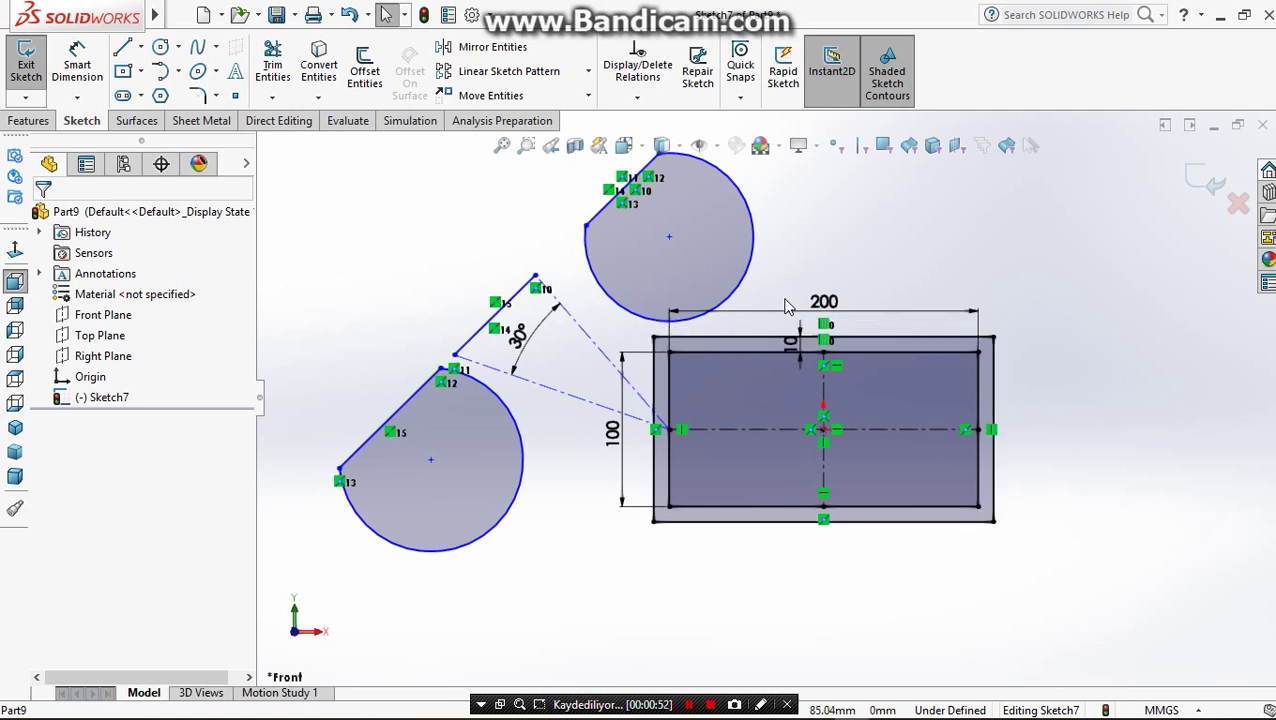
Move the 10 dimension label aside and drag the outer outline's top edge to test it
{"action": "scroll", "coordinate": [792, 305], "scroll_direction": "down", "scroll_amount": 1}
{"action": "scroll", "coordinate": [802, 319], "scroll_direction": "down", "scroll_amount": 3}
{"action": "scroll", "coordinate": [802, 319], "scroll_direction": "up", "scroll_amount": 1}
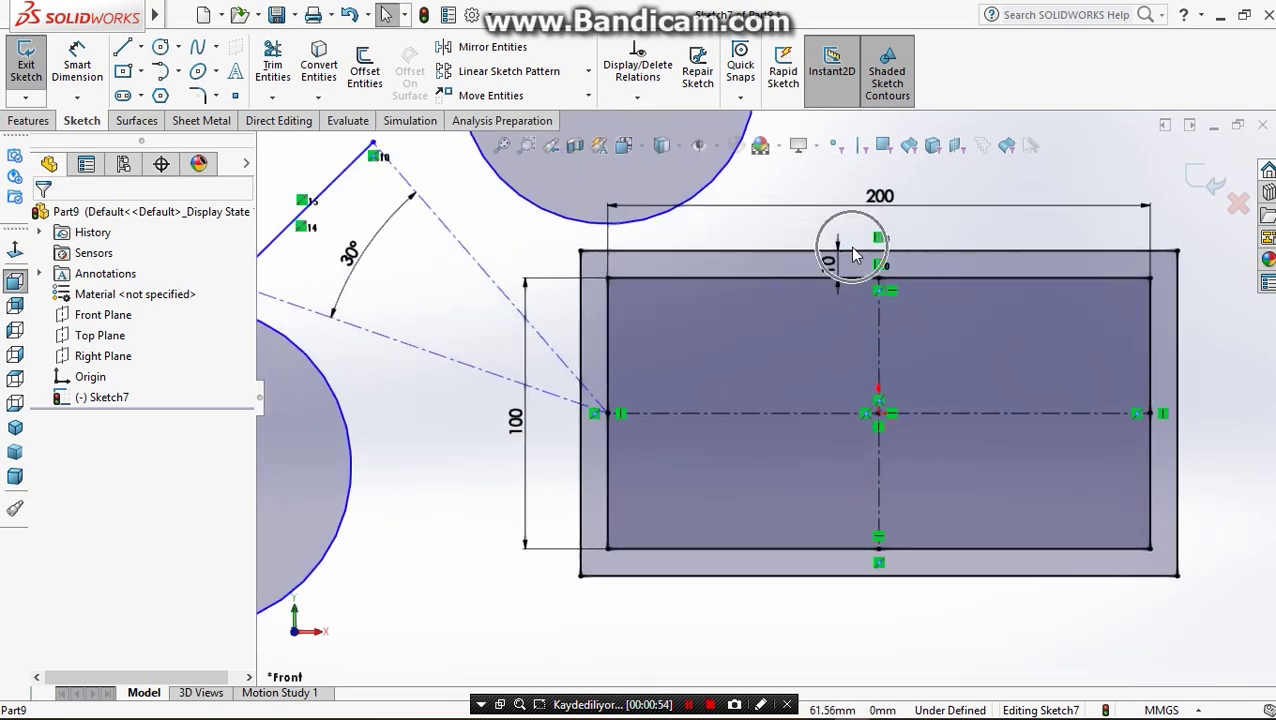
{"action": "scroll", "coordinate": [852, 242], "scroll_direction": "up", "scroll_amount": 1}
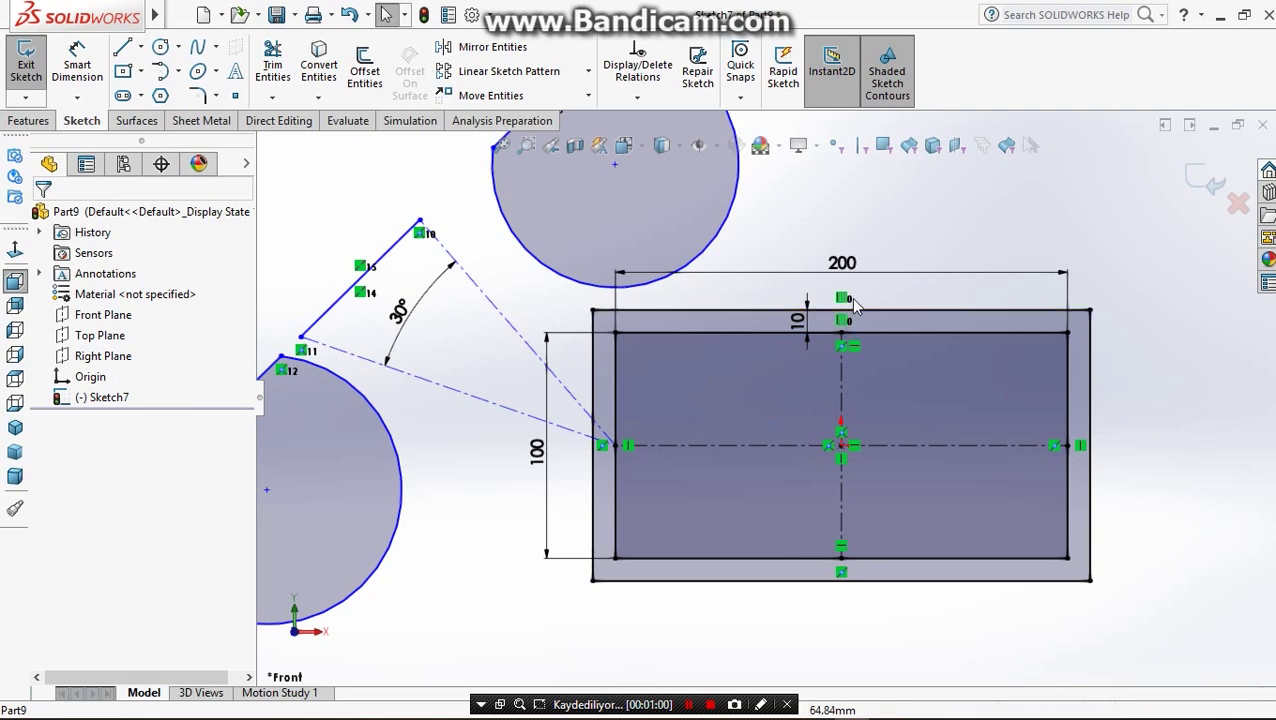
{"action": "left_click_drag", "start_coordinate": [805, 321], "coordinate": [785, 292]}
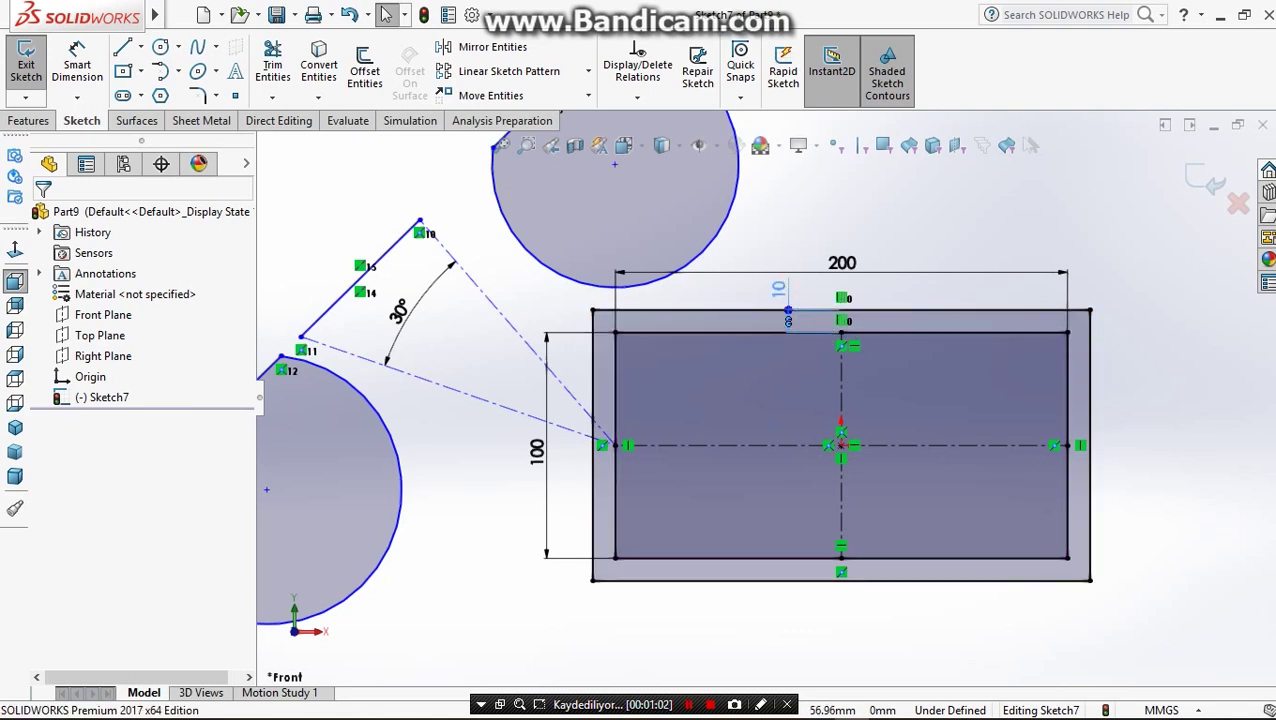
{"action": "left_click", "coordinate": [783, 277]}
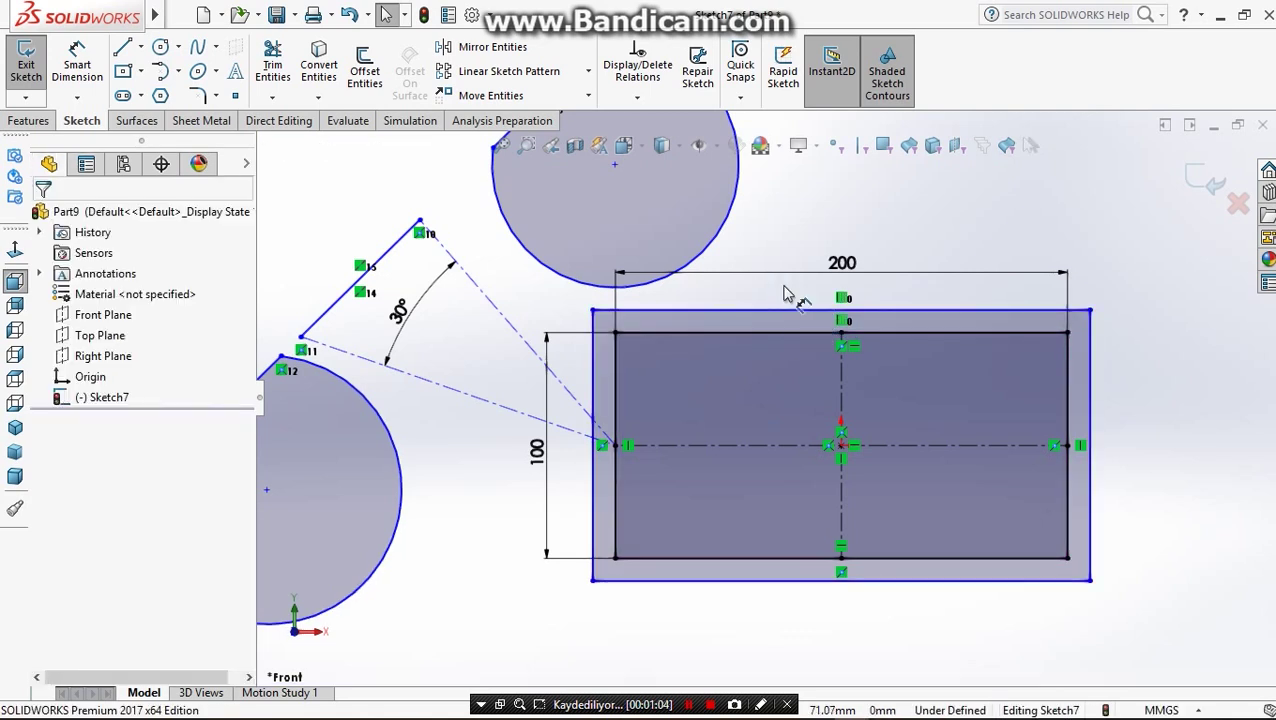
{"action": "left_click", "coordinate": [800, 311]}
{"action": "mouse_move", "coordinate": [797, 229]}
{"action": "left_mouse_down"}
{"action": "mouse_move", "coordinate": [781, 302]}
{"action": "mouse_move", "coordinate": [870, 483]}
{"action": "left_mouse_up"}
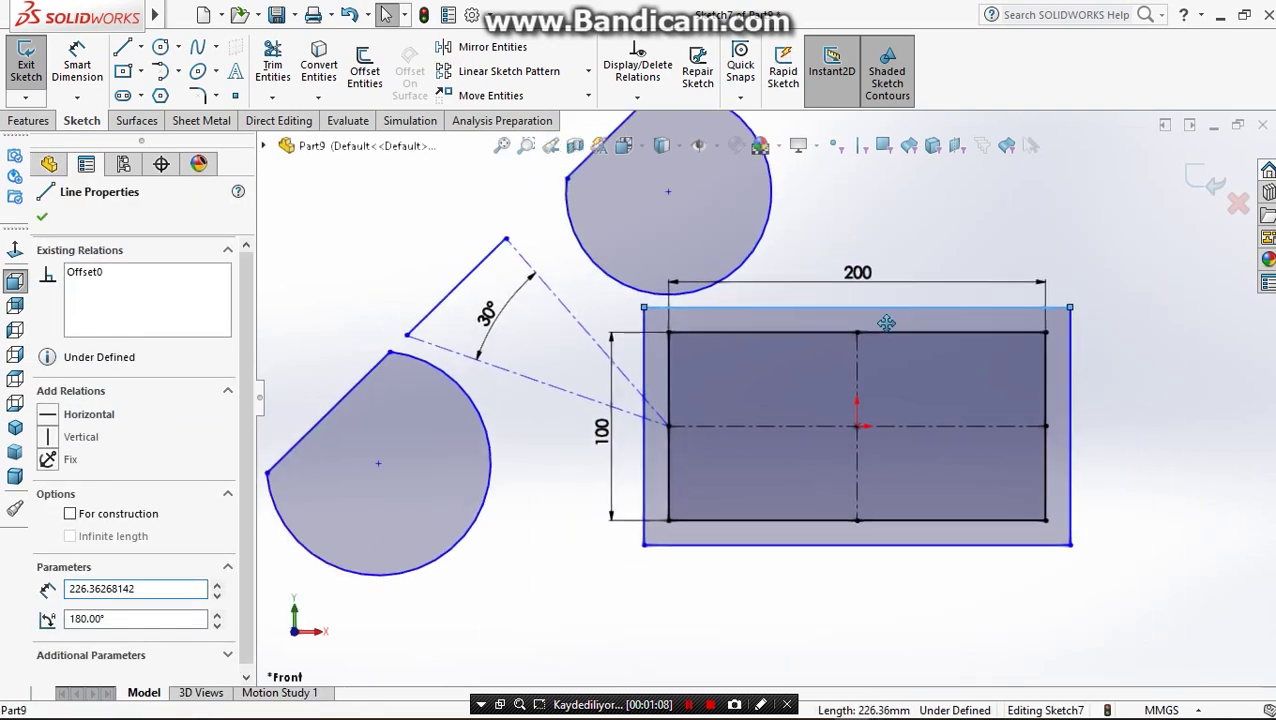
{"action": "left_click", "coordinate": [1032, 600]}
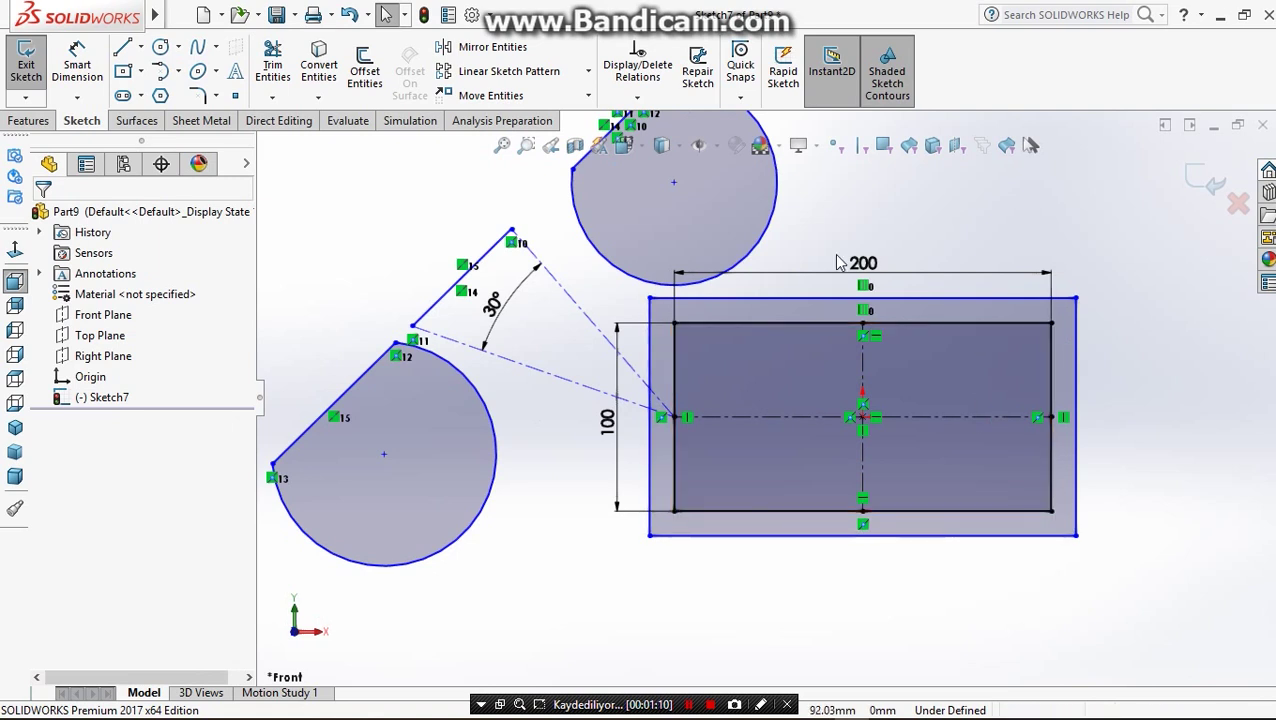
{"action": "left_click_drag", "start_coordinate": [797, 306], "coordinate": [806, 313]}
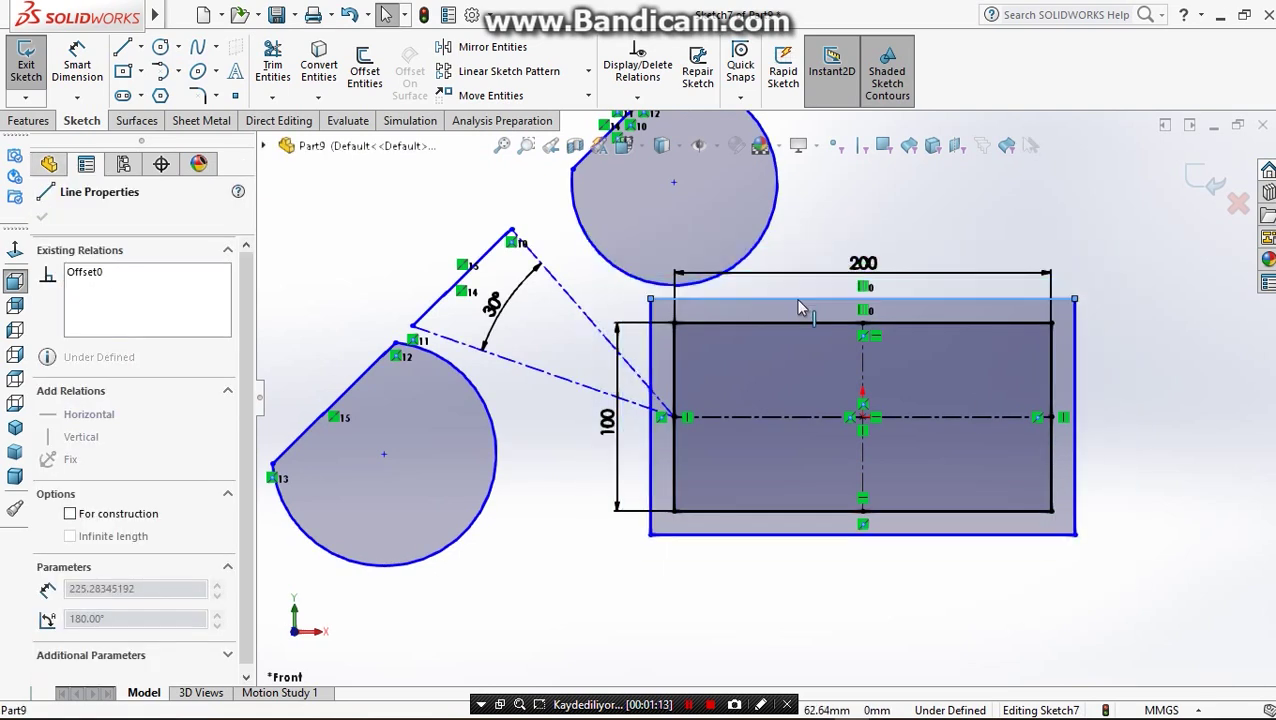
{"action": "left_click", "coordinate": [828, 572]}
Dimension the outer top edge and set the offset distance to 5 mm
{"action": "left_click_drag", "start_coordinate": [958, 443], "coordinate": [907, 288]}
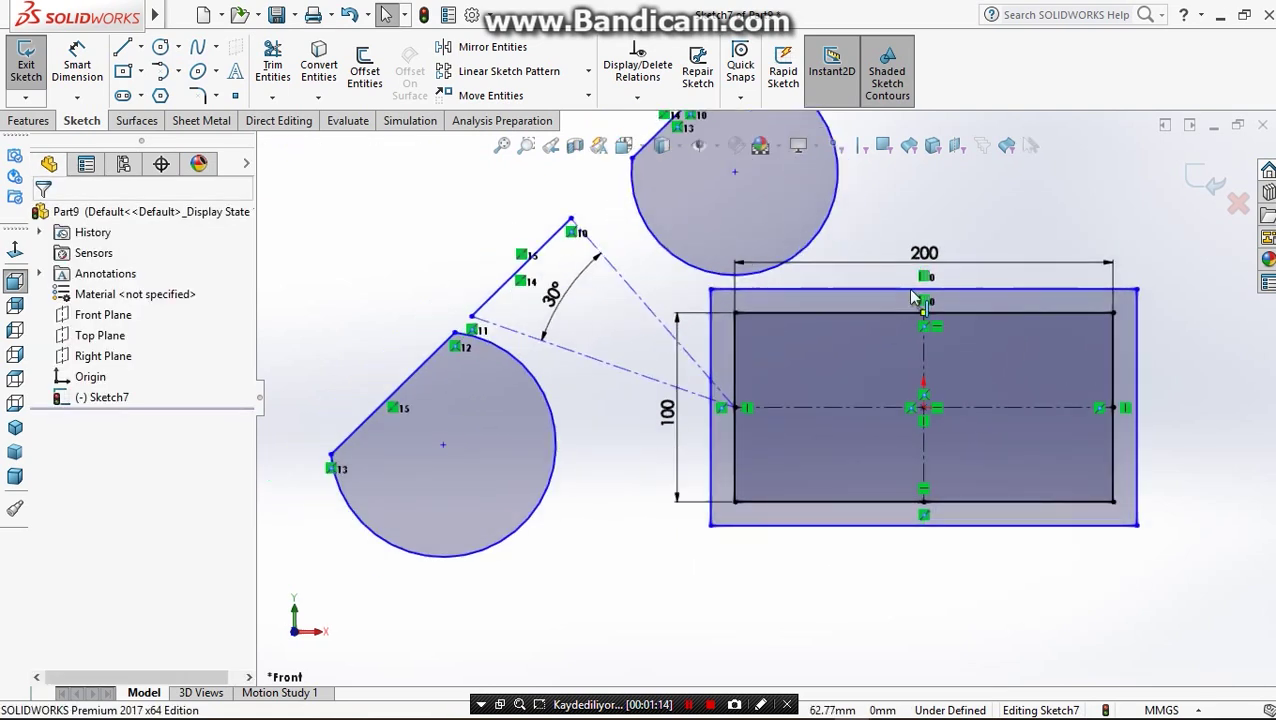
{"action": "right_click_drag", "start_coordinate": [847, 575], "coordinate": [848, 460]}
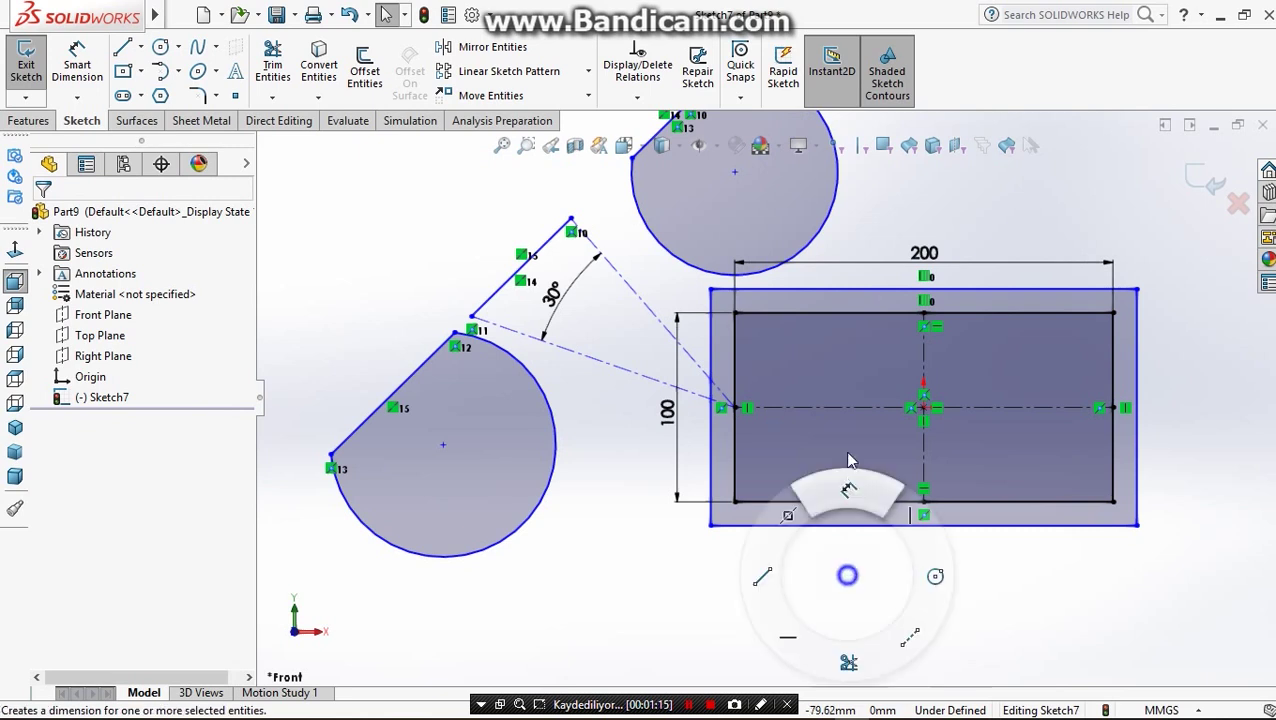
{"action": "left_click", "coordinate": [812, 289]}
{"action": "left_click", "coordinate": [815, 287]}
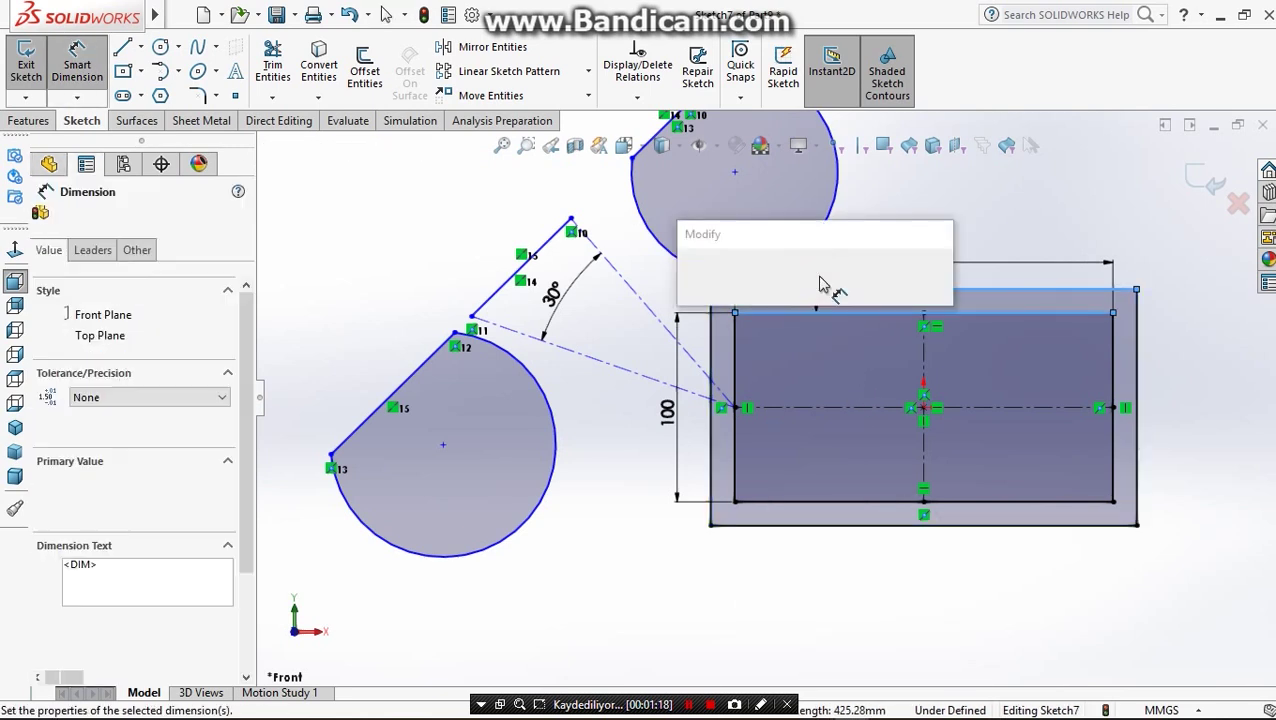
{"action": "type", "text": "5"}
{"action": "key", "text": "Return"}
{"action": "key", "text": "Escape"}
{"action": "scroll", "coordinate": [1018, 398], "scroll_direction": "down", "scroll_amount": 2}
{"action": "scroll", "coordinate": [957, 327], "scroll_direction": "up", "scroll_amount": 1}
{"action": "scroll", "coordinate": [743, 276], "scroll_direction": "up", "scroll_amount": 1}
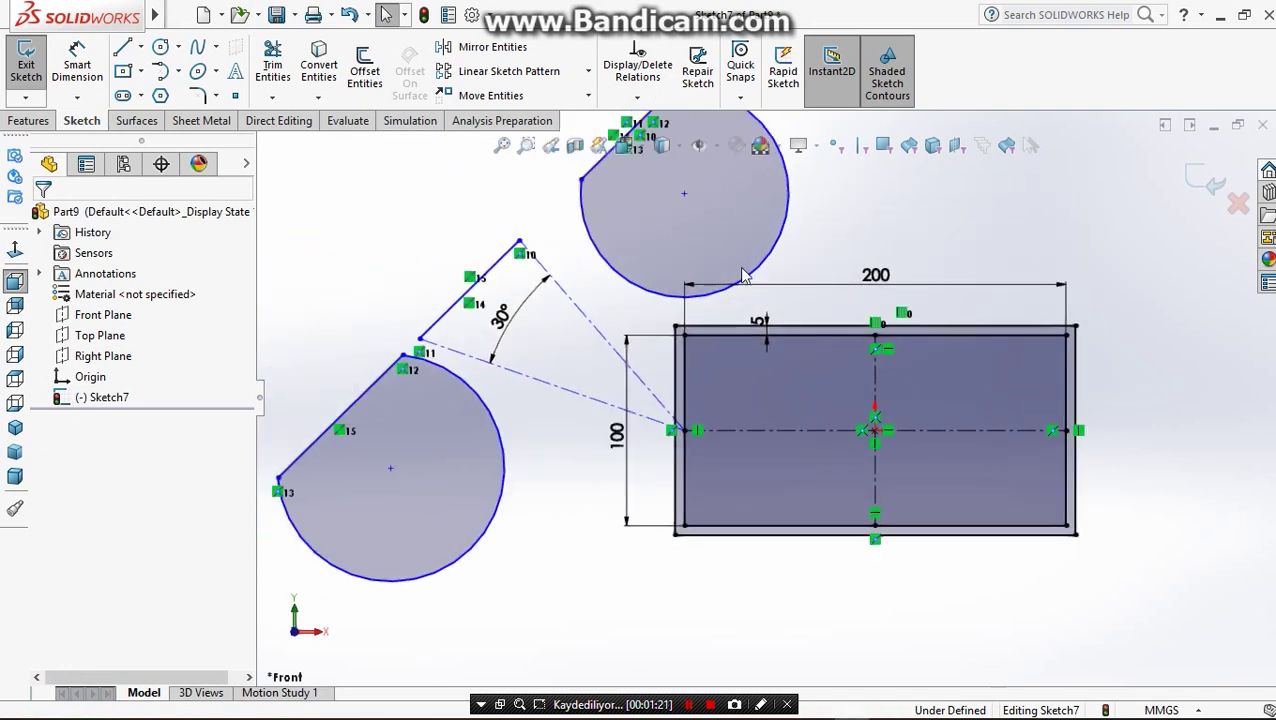
Offset the lower circle profile by 15 mm
{"action": "left_click", "coordinate": [365, 66]}
{"action": "left_click", "coordinate": [491, 423]}
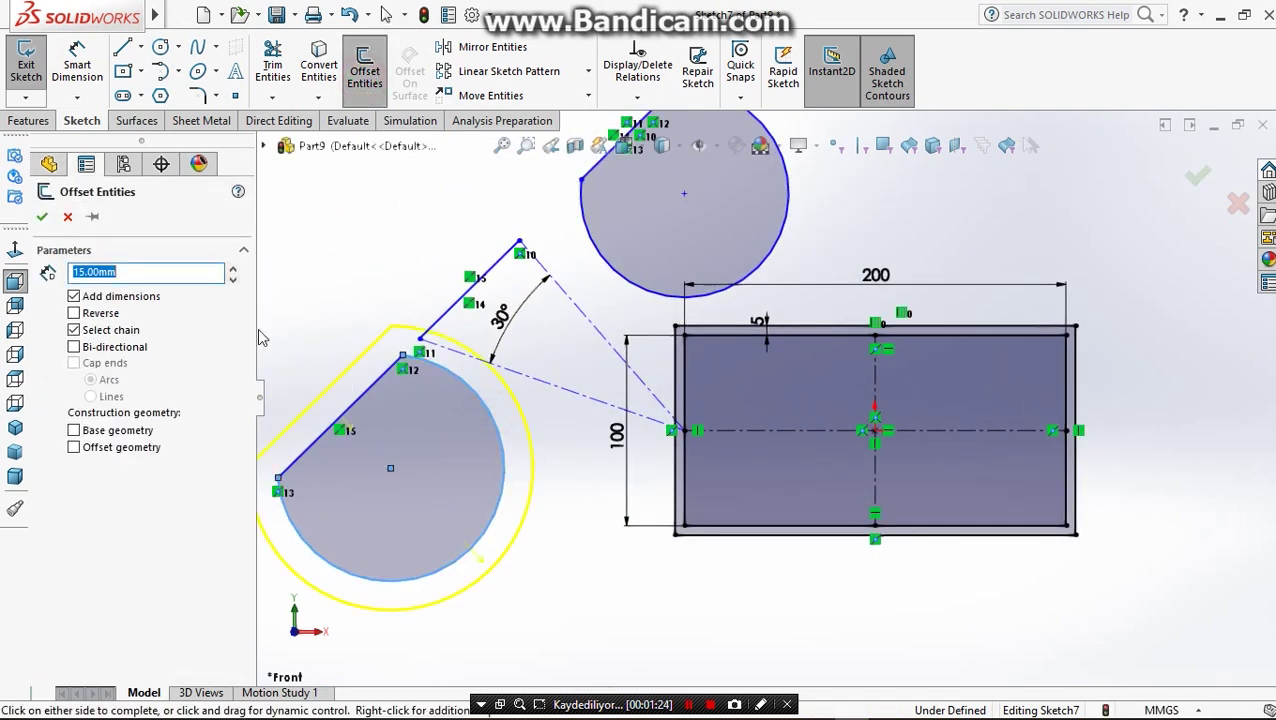
{"action": "left_click", "coordinate": [42, 216]}
{"action": "scroll", "coordinate": [755, 300], "scroll_direction": "up", "scroll_amount": 2}
{"action": "scroll", "coordinate": [650, 280], "scroll_direction": "up", "scroll_amount": 1}
{"action": "scroll", "coordinate": [701, 270], "scroll_direction": "down", "scroll_amount": 2}
Offset the slanted line by 15 mm with arc end caps to form a rounded slot
{"action": "left_click", "coordinate": [365, 66]}
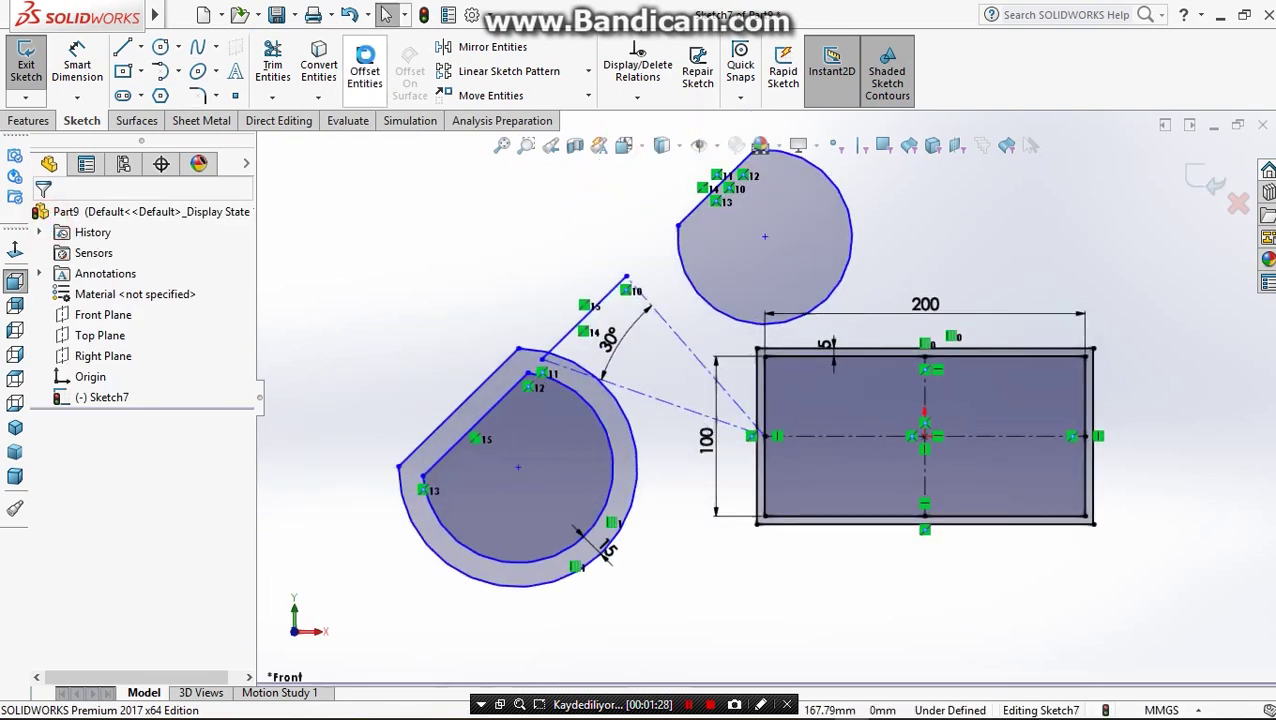
{"action": "left_click", "coordinate": [573, 338]}
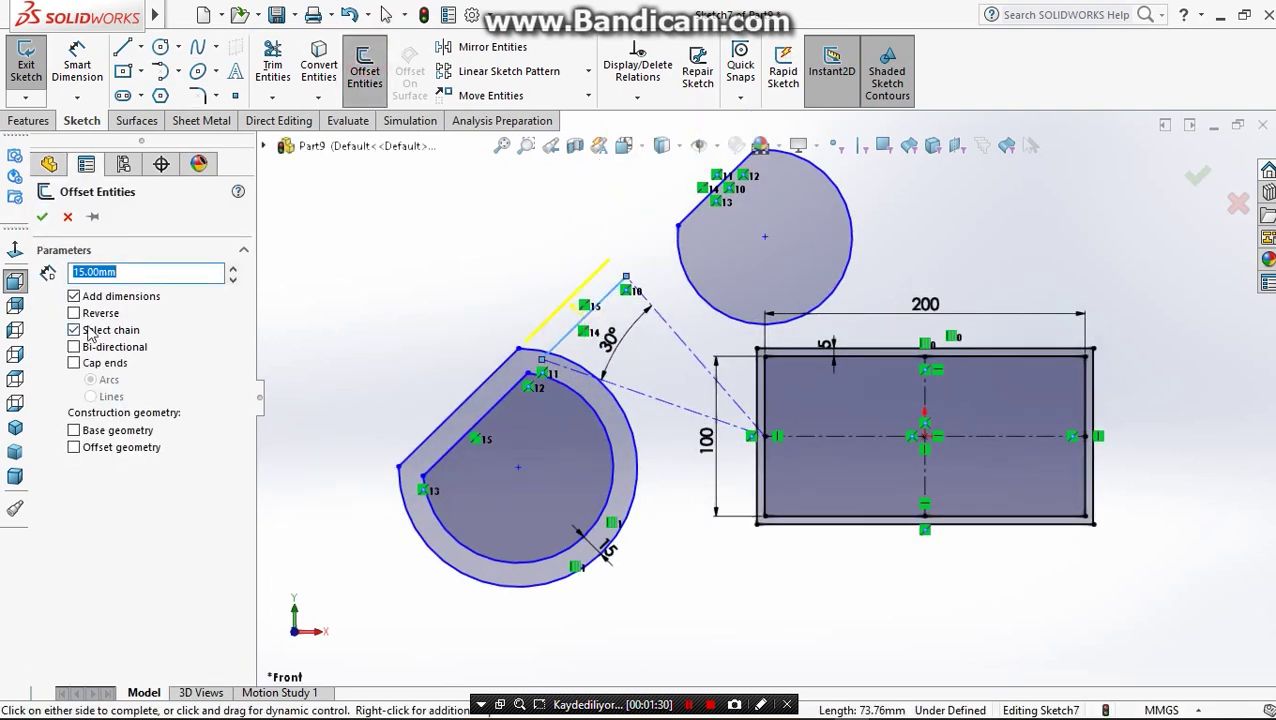
{"action": "scroll", "coordinate": [532, 340], "scroll_direction": "down", "scroll_amount": 2}
{"action": "left_click", "coordinate": [105, 364]}
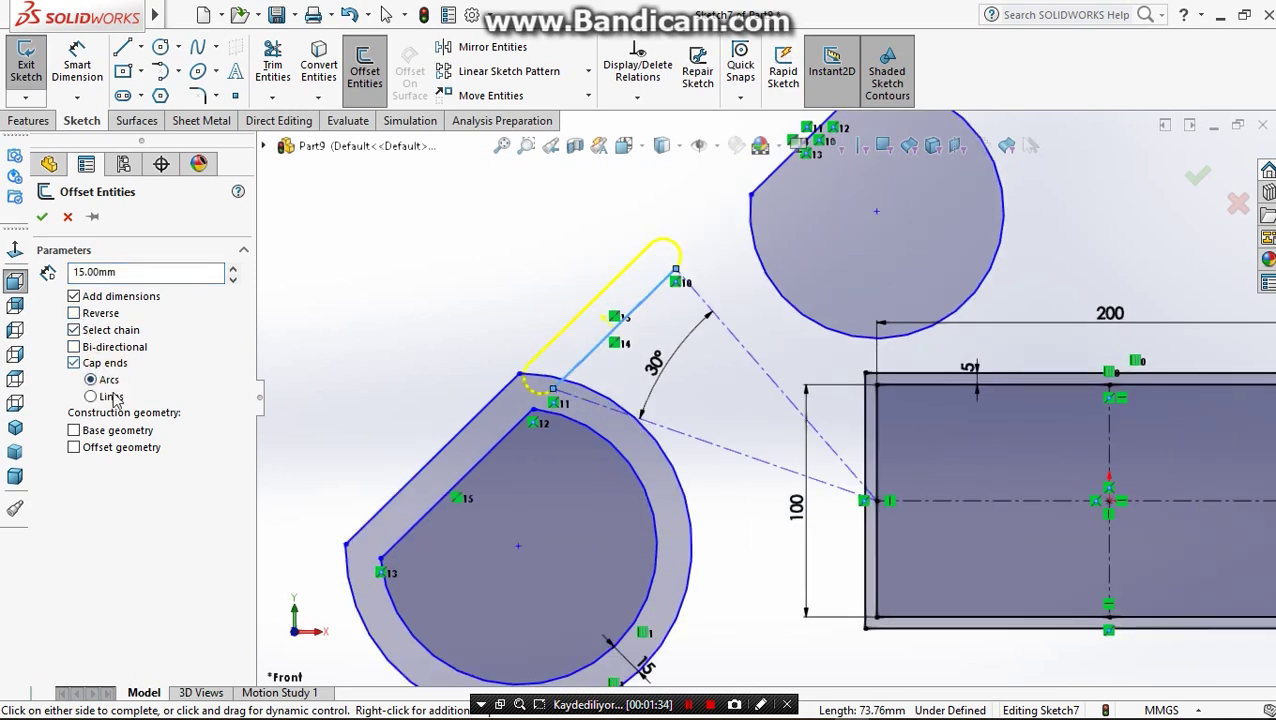
{"action": "left_click", "coordinate": [112, 398]}
{"action": "left_click", "coordinate": [90, 380]}
{"action": "left_click", "coordinate": [42, 216]}
{"action": "left_click", "coordinate": [506, 258]}
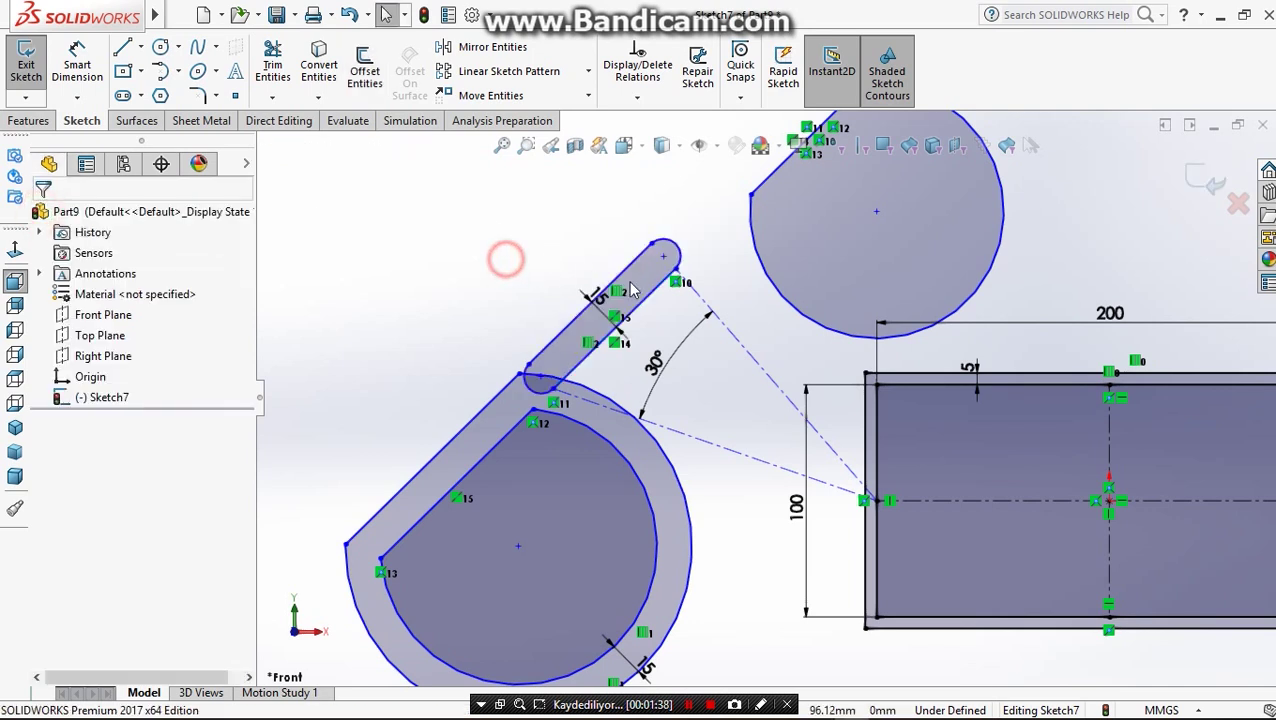
{"action": "left_click", "coordinate": [645, 299]}
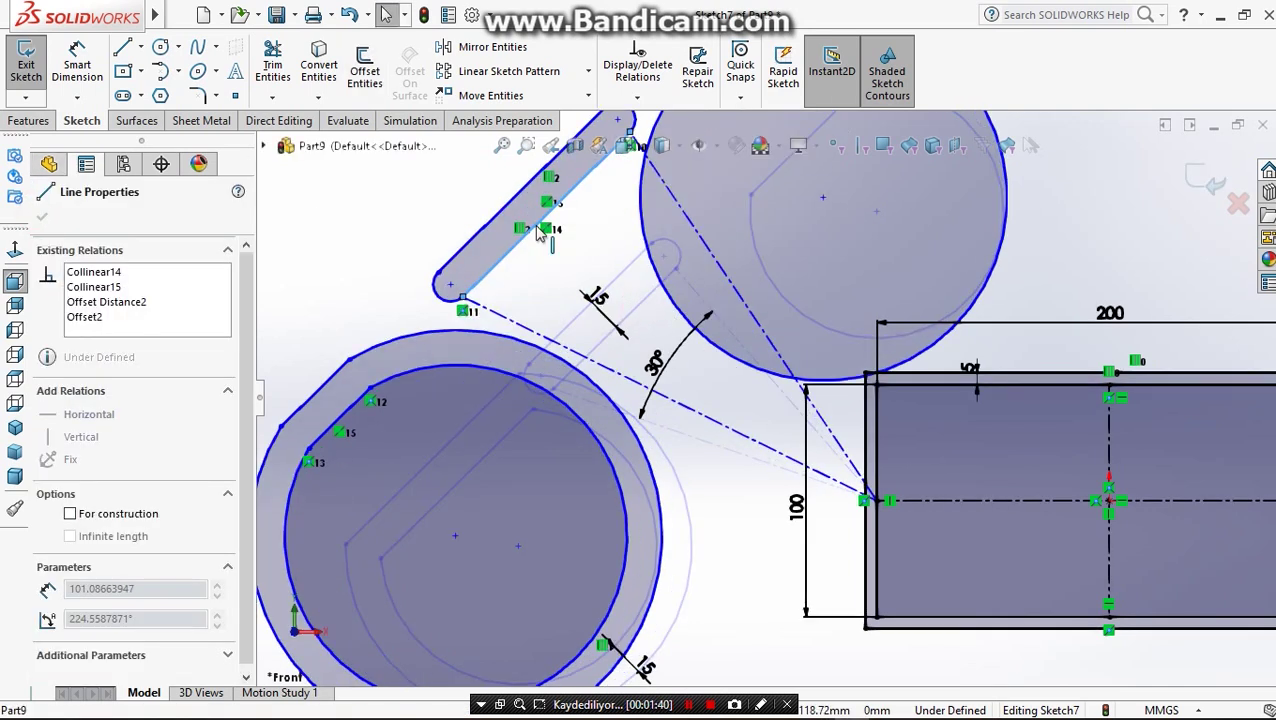
{"action": "scroll", "coordinate": [600, 300], "scroll_direction": "up", "scroll_amount": 3}
{"action": "left_click", "coordinate": [477, 296]}
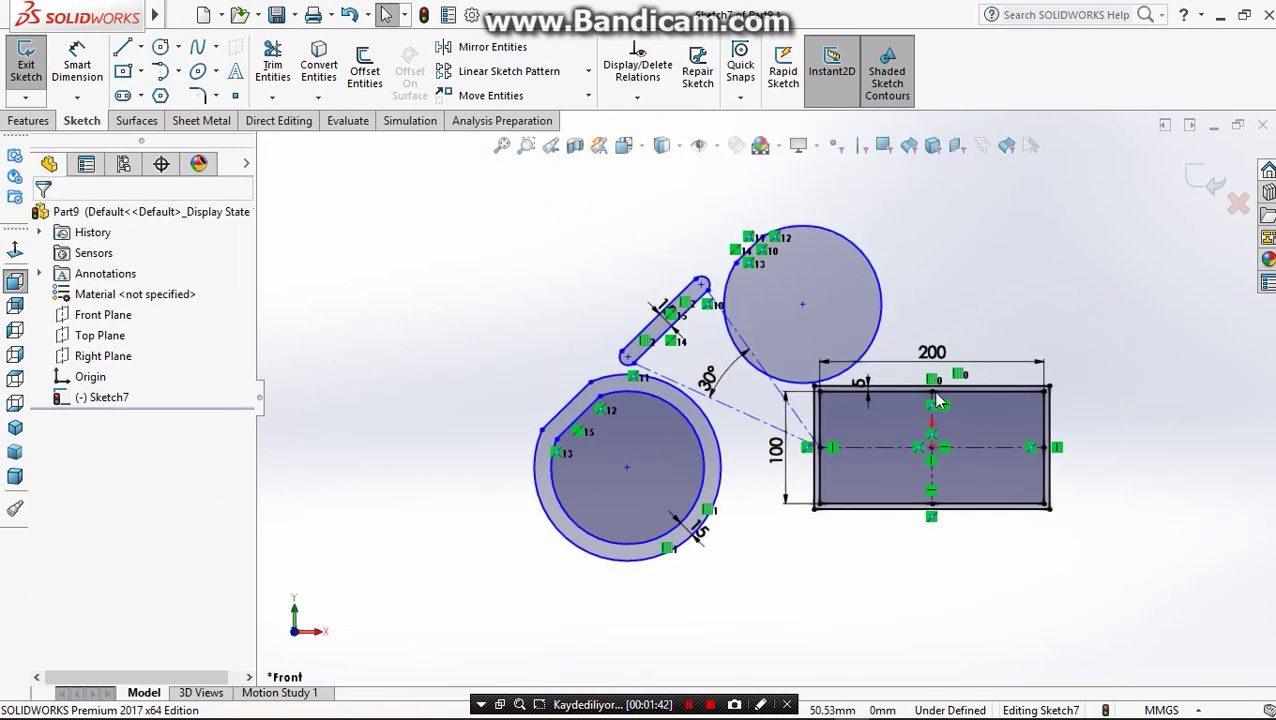
Select the slot and circle-profile lines and drag the slot's end point to check linked geometry
{"action": "scroll", "coordinate": [605, 352], "scroll_direction": "down", "scroll_amount": 1}
{"action": "scroll", "coordinate": [592, 365], "scroll_direction": "down", "scroll_amount": 1}
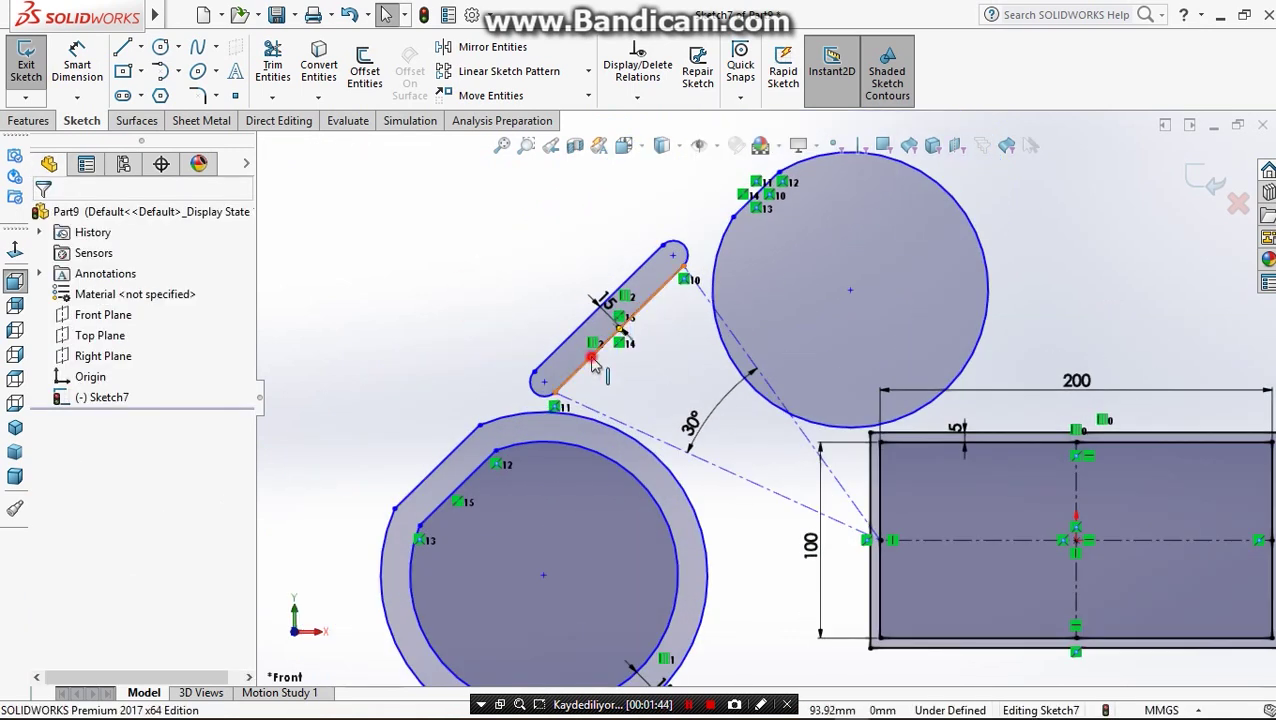
{"action": "left_click", "coordinate": [478, 468]}
{"action": "left_click", "coordinate": [473, 473]}
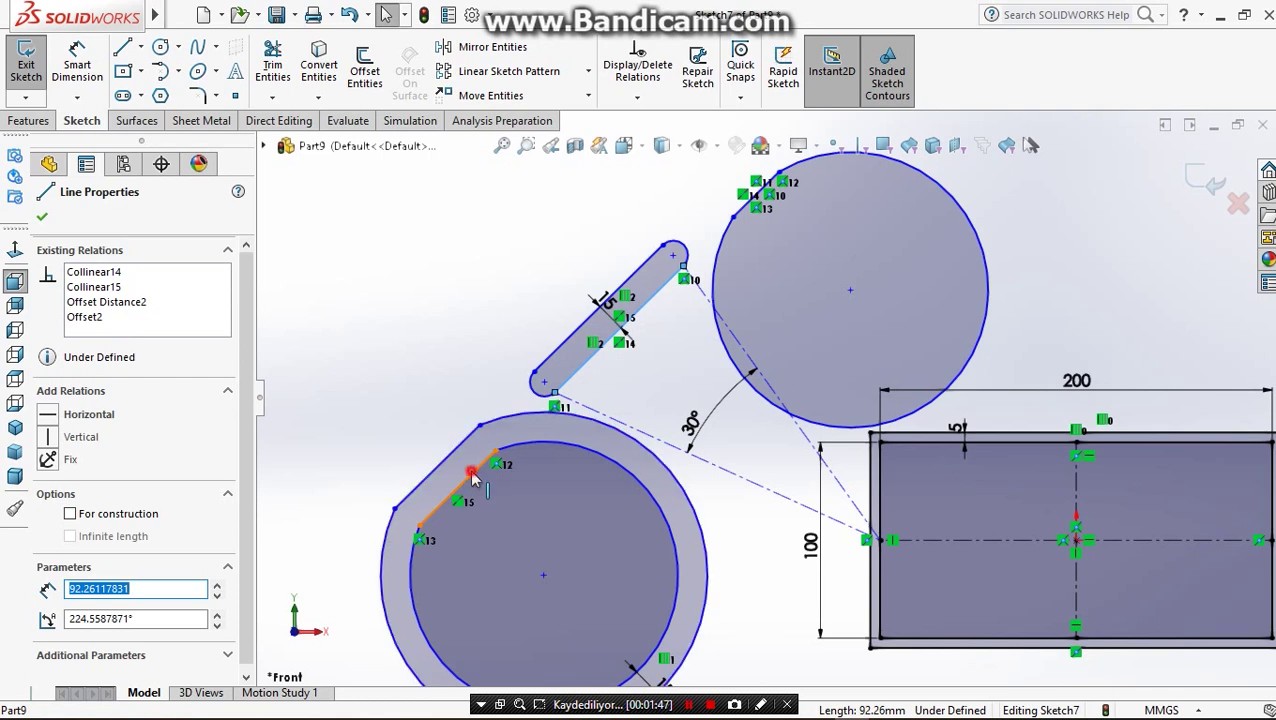
{"action": "left_click", "coordinate": [586, 358], "text": "ctrl"}
{"action": "left_click", "coordinate": [742, 211], "text": "ctrl"}
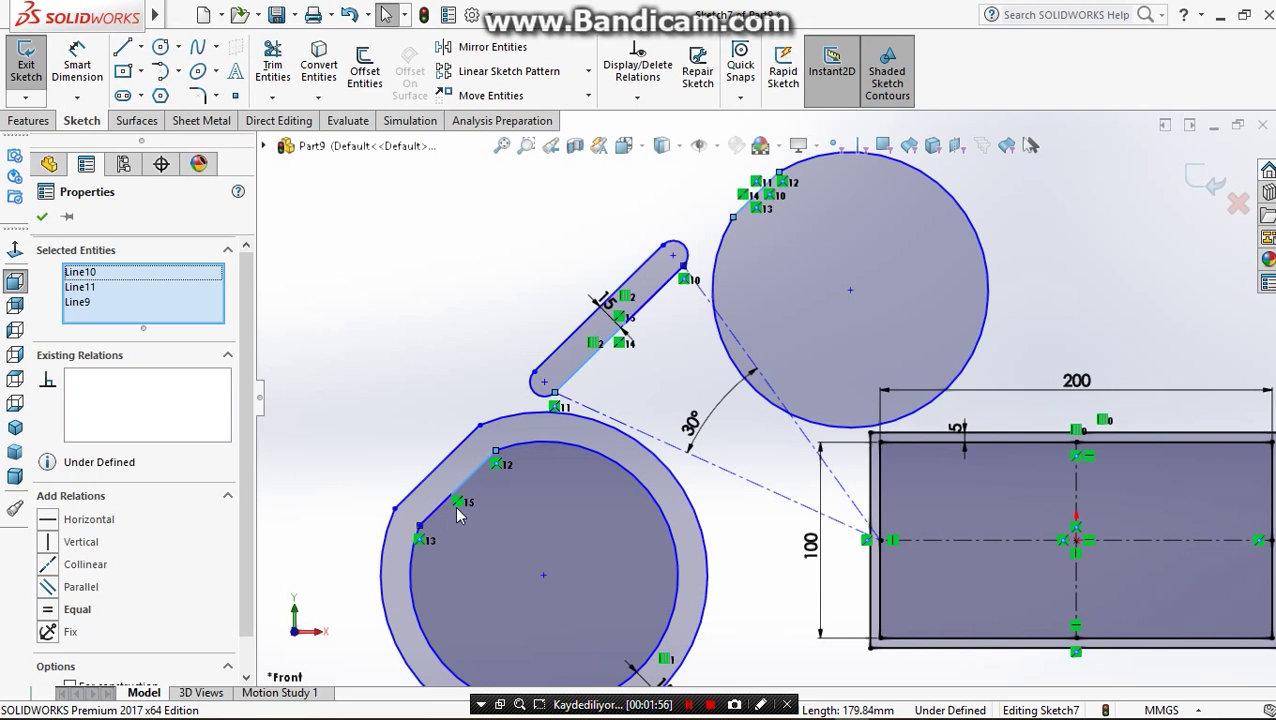
{"action": "left_click", "coordinate": [570, 252]}
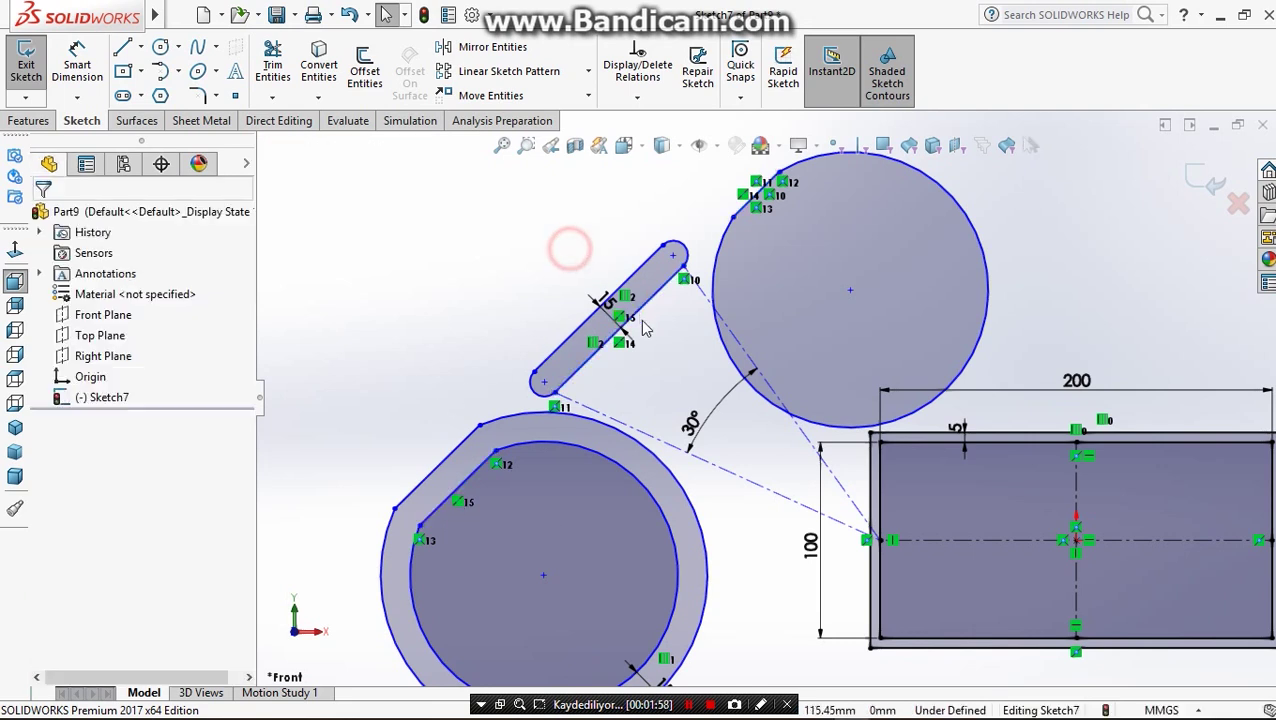
{"action": "left_click_drag", "start_coordinate": [686, 274], "coordinate": [672, 262]}
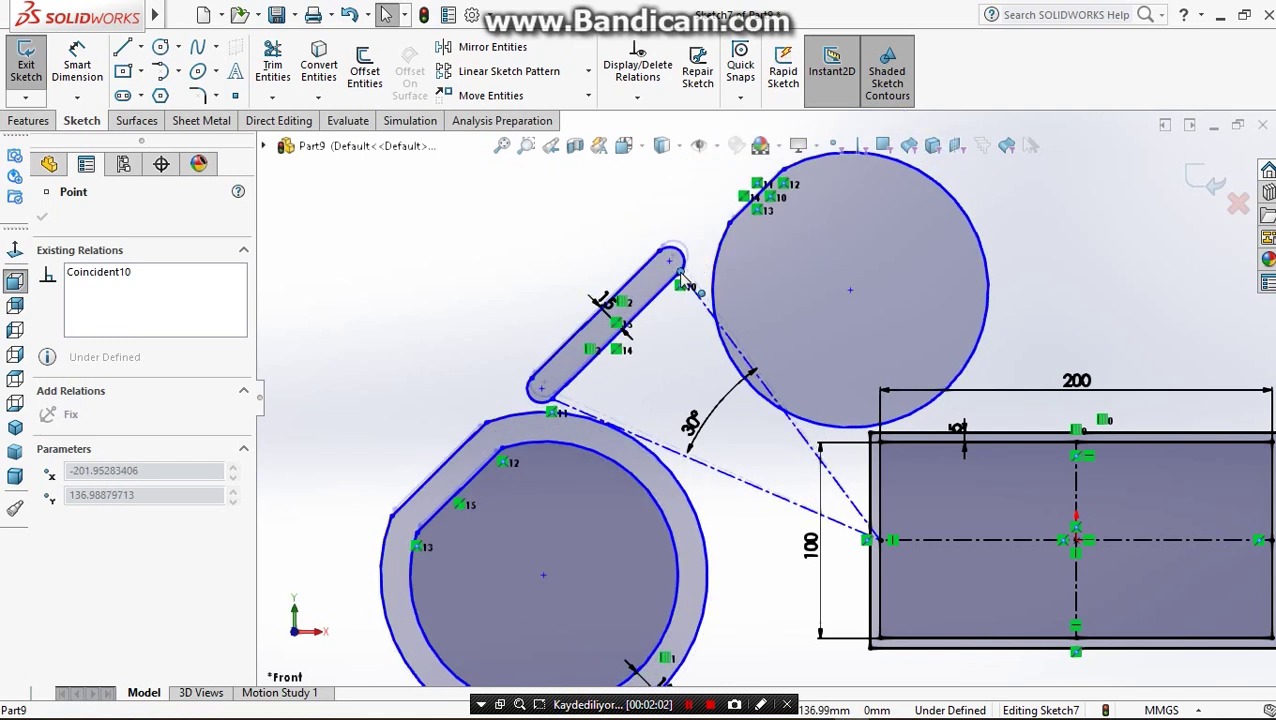
{"action": "key", "text": "f"}
{"action": "left_click", "coordinate": [885, 300]}
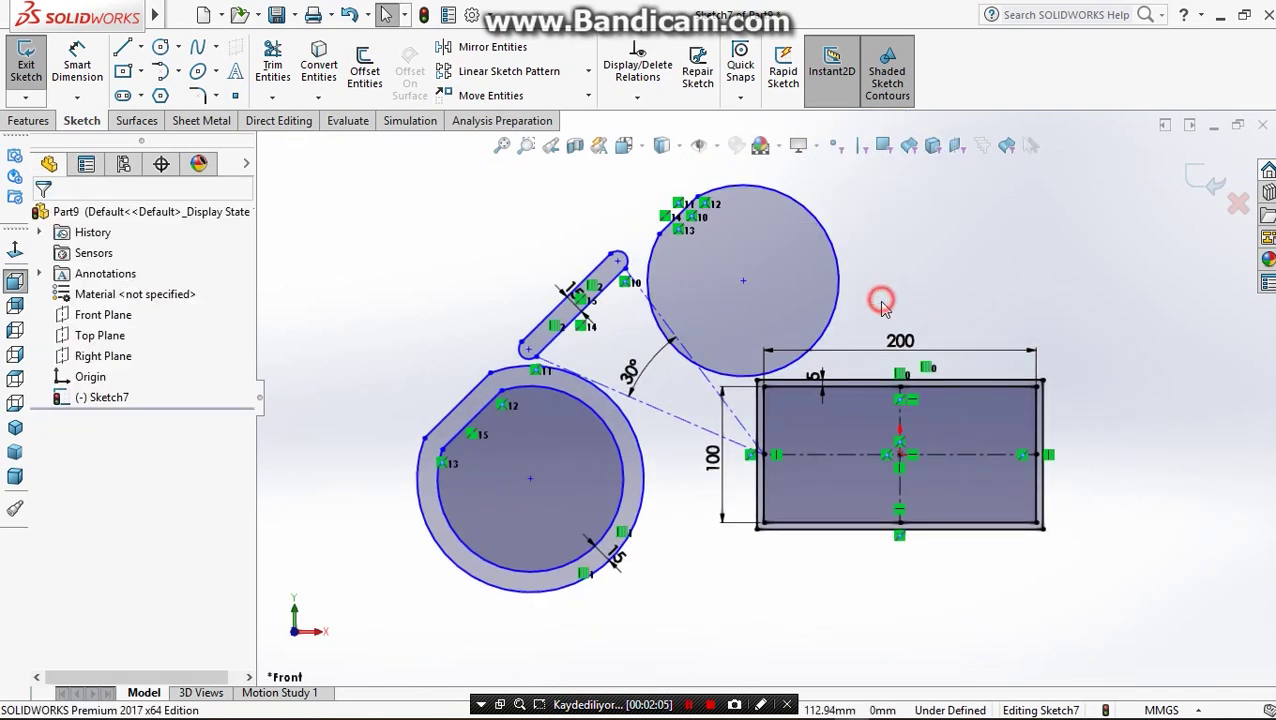
{"action": "key", "text": "f"}
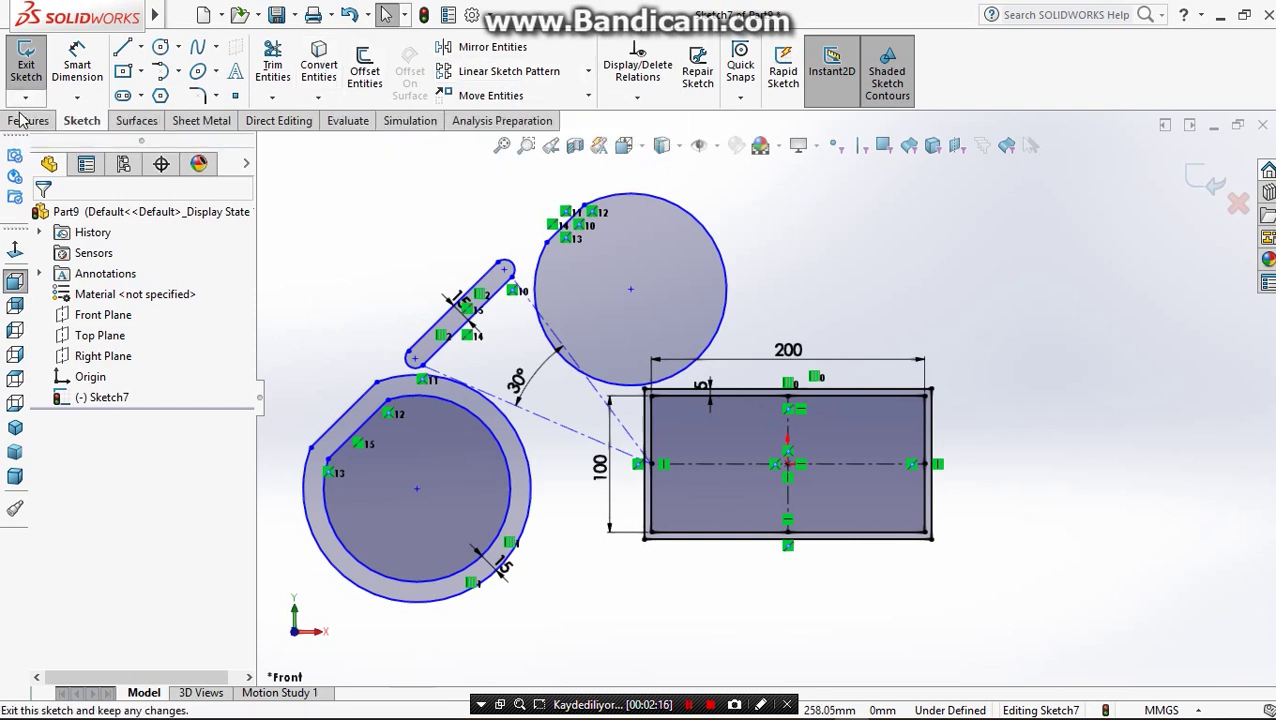
Delete the upper circle and the slot and ring geometry
{"action": "left_click", "coordinate": [566, 277], "text": "ctrl"}
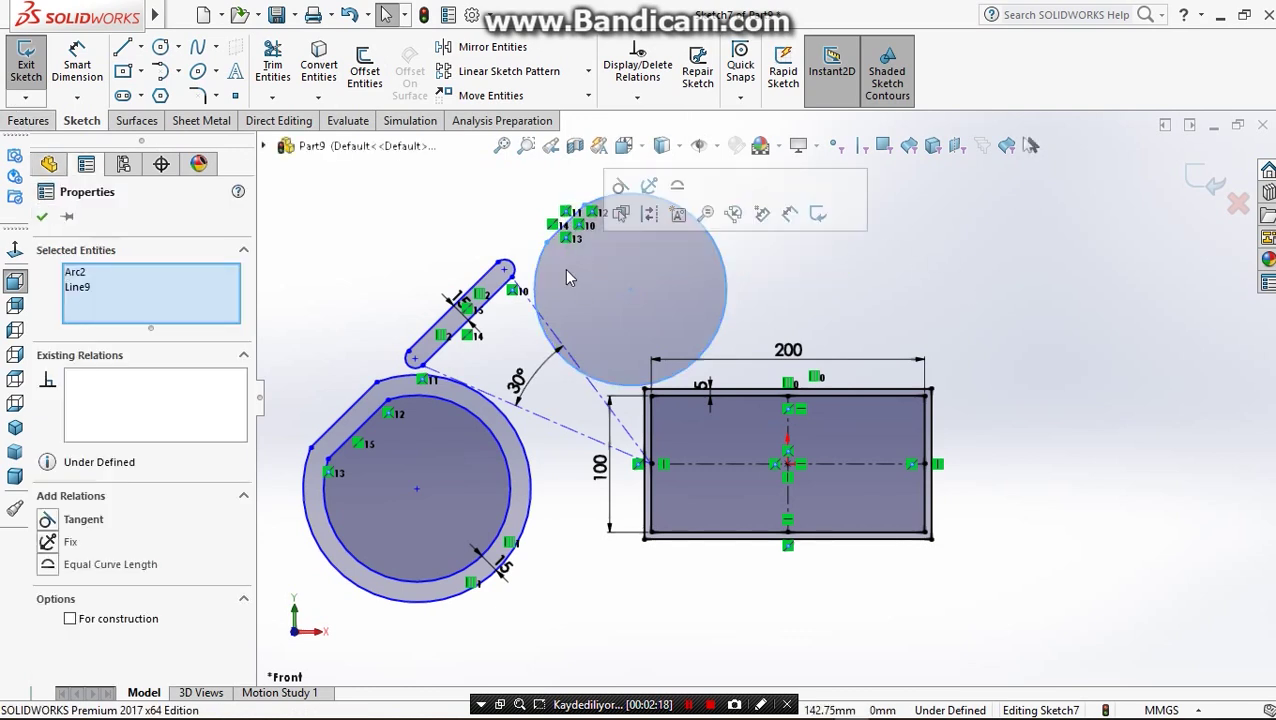
{"action": "key", "text": "Delete"}
{"action": "left_click_drag", "start_coordinate": [578, 248], "coordinate": [310, 695]}
{"action": "key", "text": "Delete"}
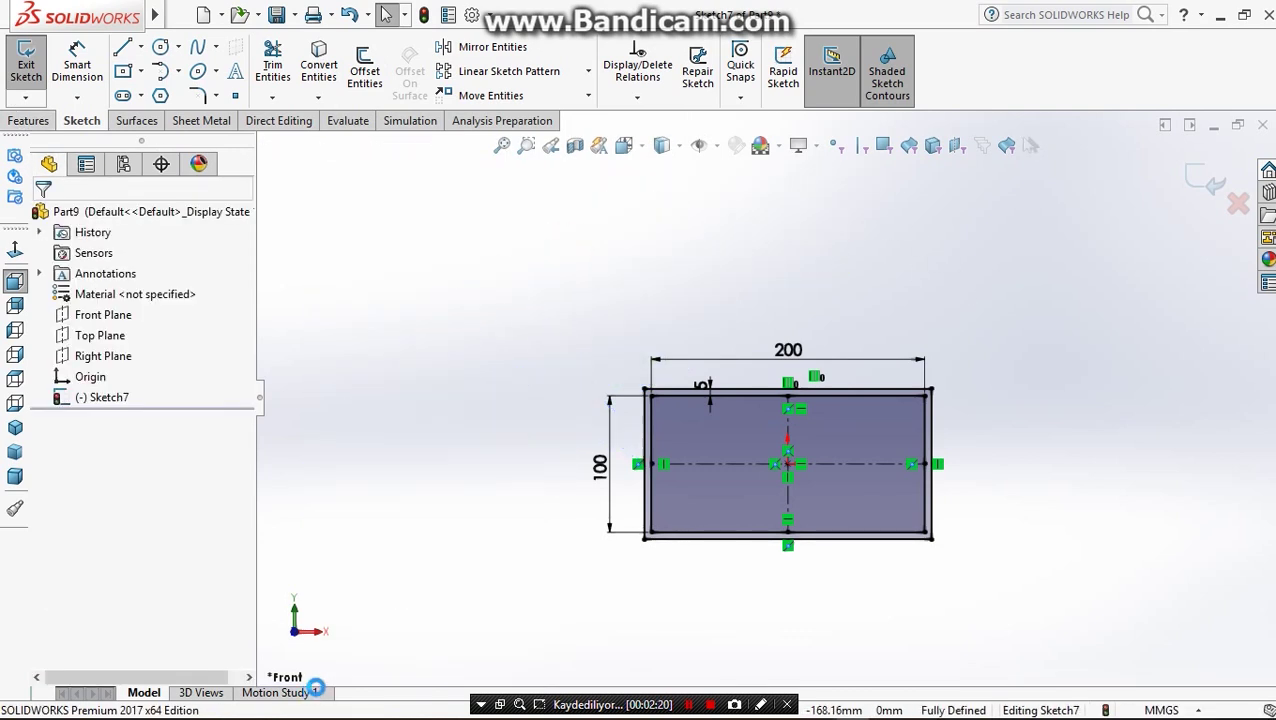
Extrude the remaining rectangle sketch as a boss with depth 100 mm
{"action": "left_click", "coordinate": [28, 120]}
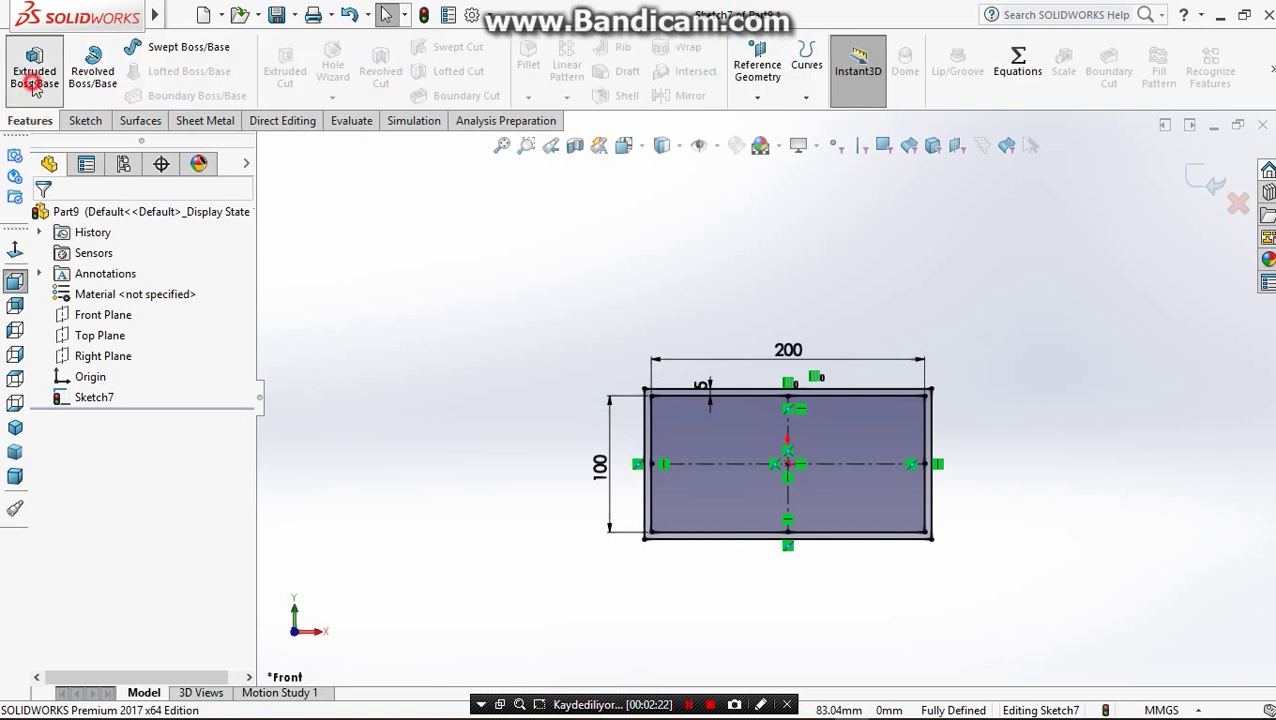
{"action": "left_click", "coordinate": [33, 65]}
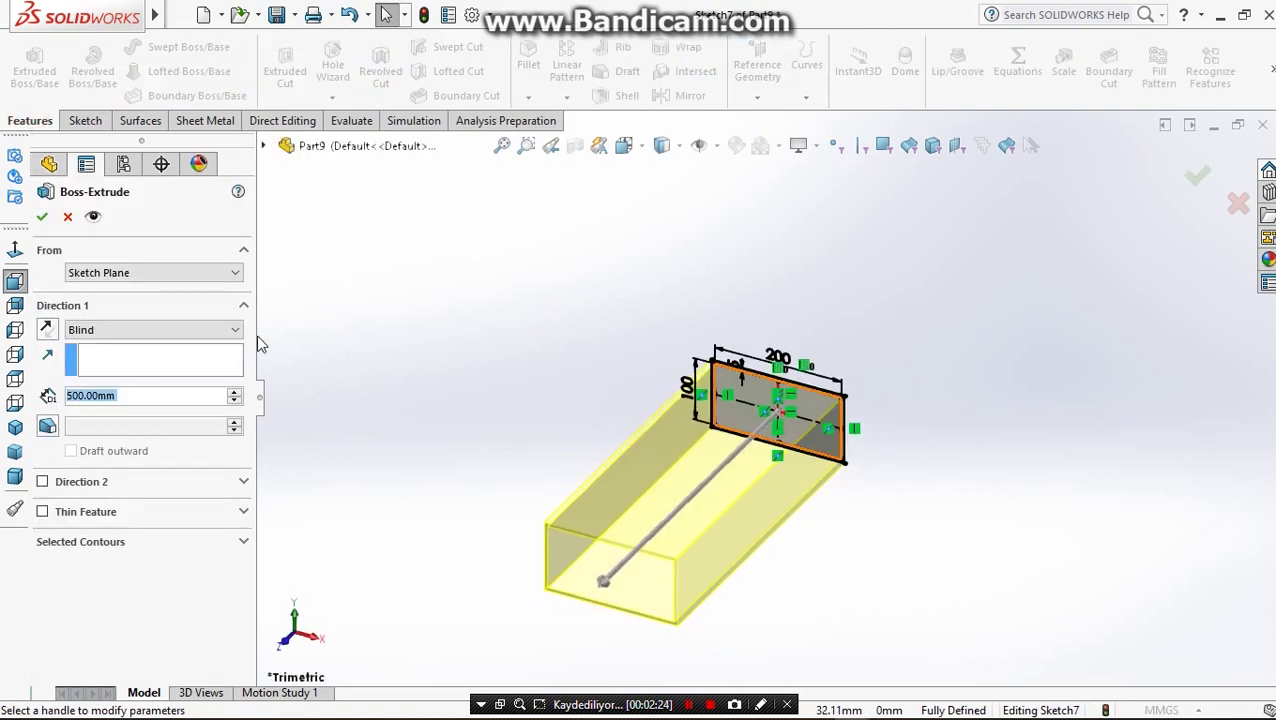
{"action": "type", "text": "100"}
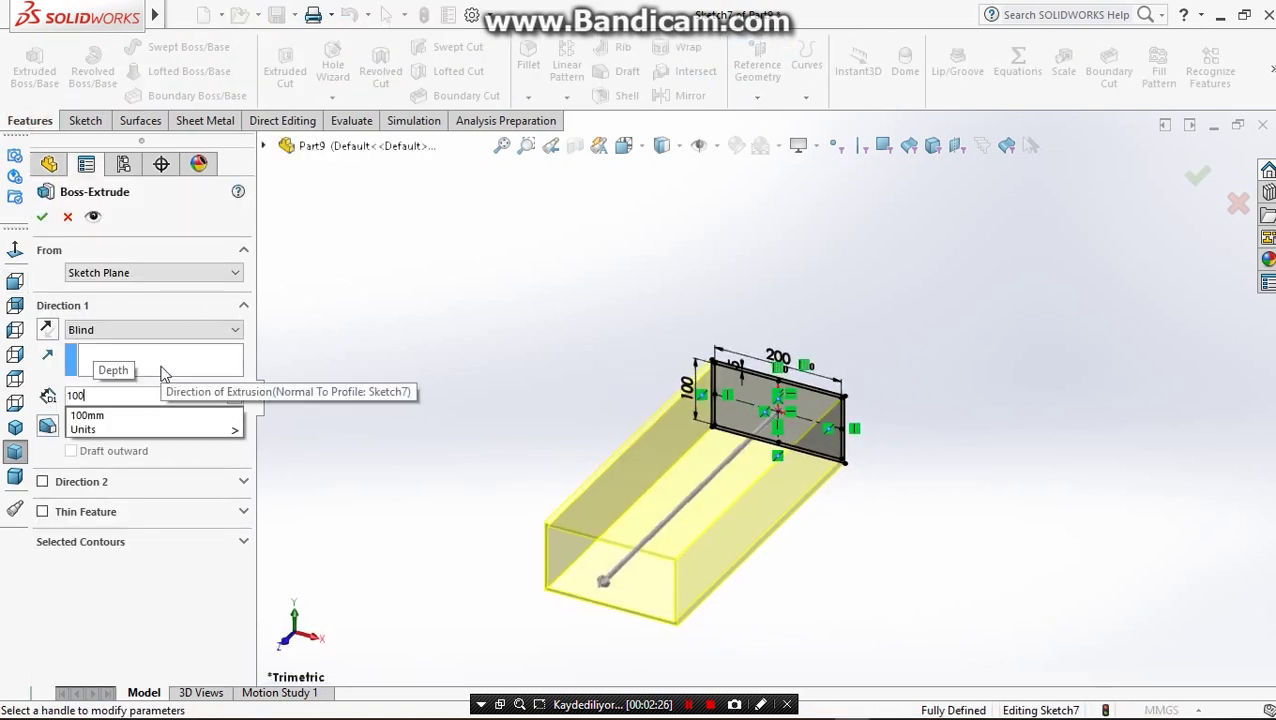
{"action": "key", "text": "Return"}
{"action": "key", "text": "Return"}
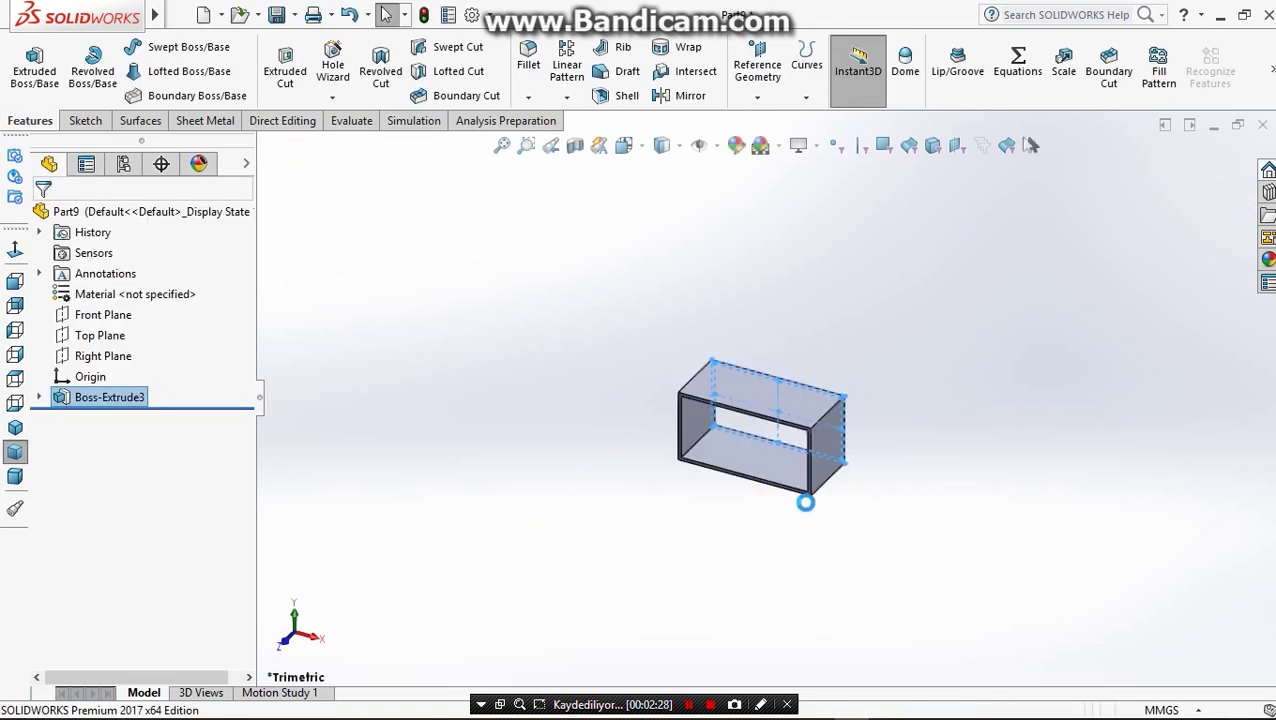
{"action": "key", "text": "f"}
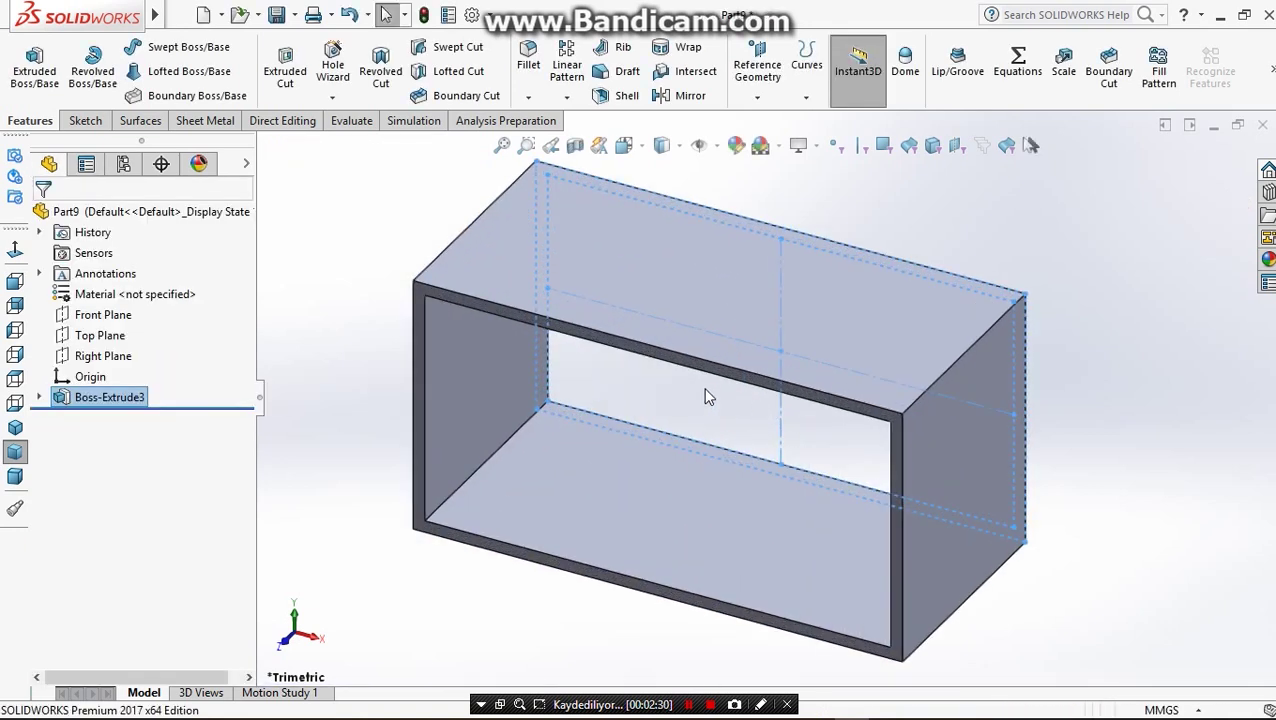
{"action": "mouse_move", "coordinate": [702, 381]}
{"action": "middle_mouse_down"}
{"action": "mouse_move", "coordinate": [678, 267]}
{"action": "mouse_move", "coordinate": [694, 238]}
{"action": "middle_mouse_up"}
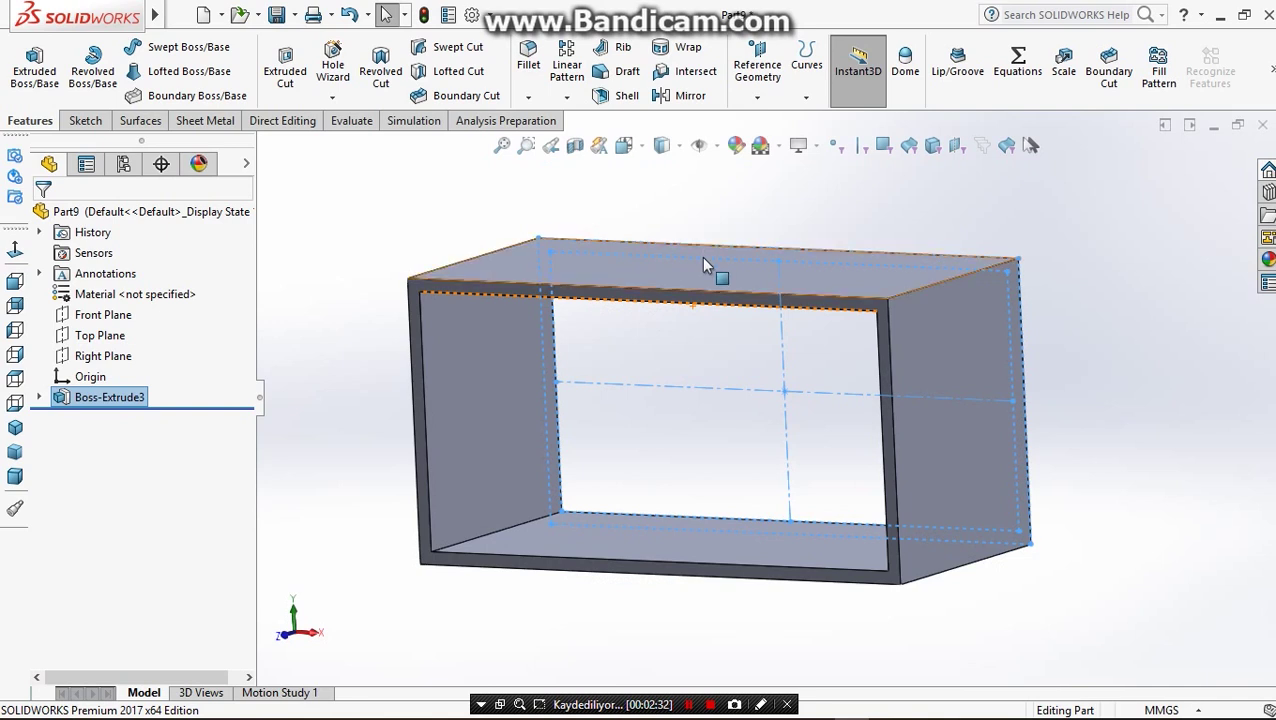
{"action": "mouse_move", "coordinate": [684, 282]}
{"action": "middle_mouse_down"}
{"action": "mouse_move", "coordinate": [692, 242]}
{"action": "mouse_move", "coordinate": [709, 353]}
{"action": "mouse_move", "coordinate": [855, 405]}
{"action": "middle_mouse_up"}
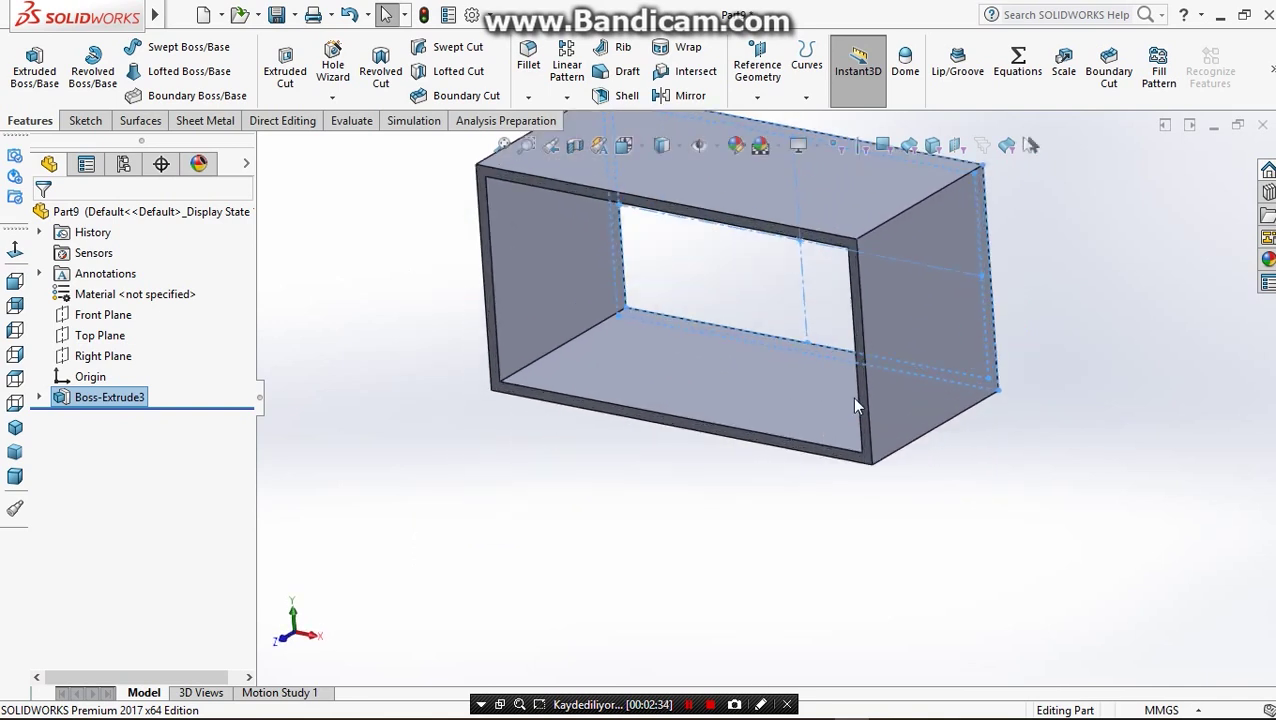
{"action": "scroll", "coordinate": [855, 405], "scroll_direction": "down", "scroll_amount": 3}
{"action": "left_click", "coordinate": [835, 504]}
{"action": "scroll", "coordinate": [780, 450], "scroll_direction": "up", "scroll_amount": 3}
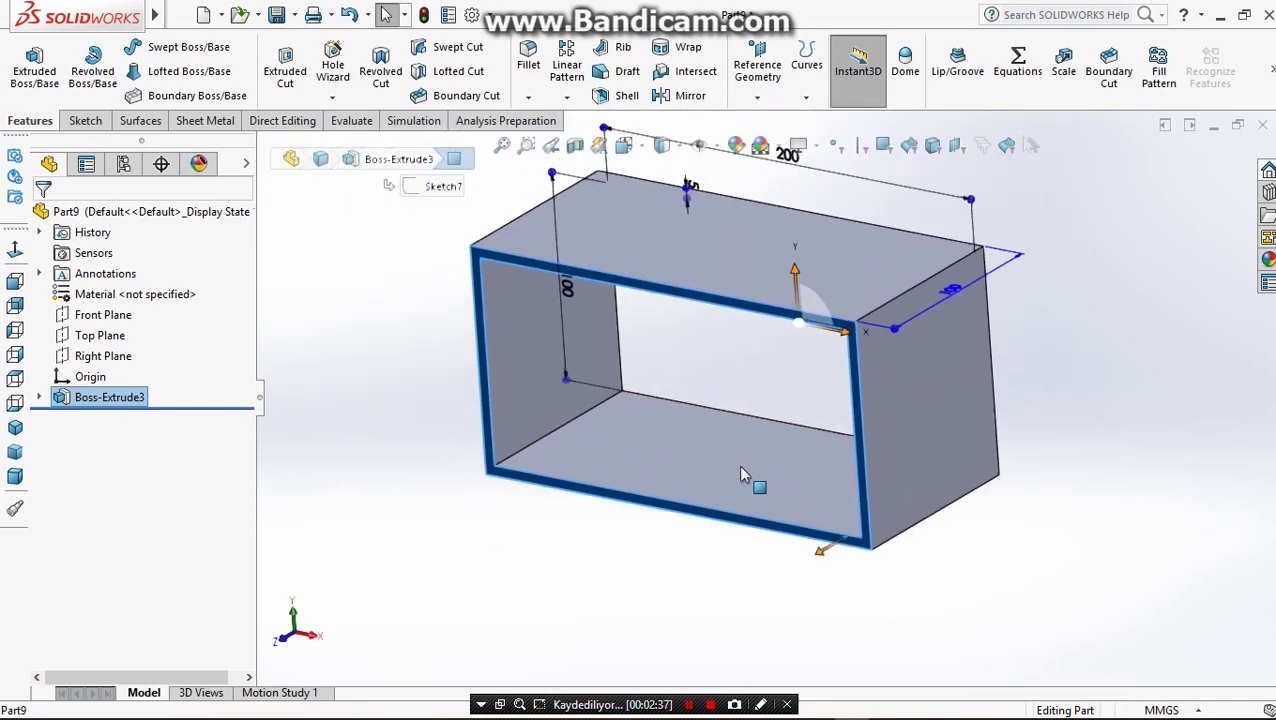
{"action": "left_click", "coordinate": [103, 314]}
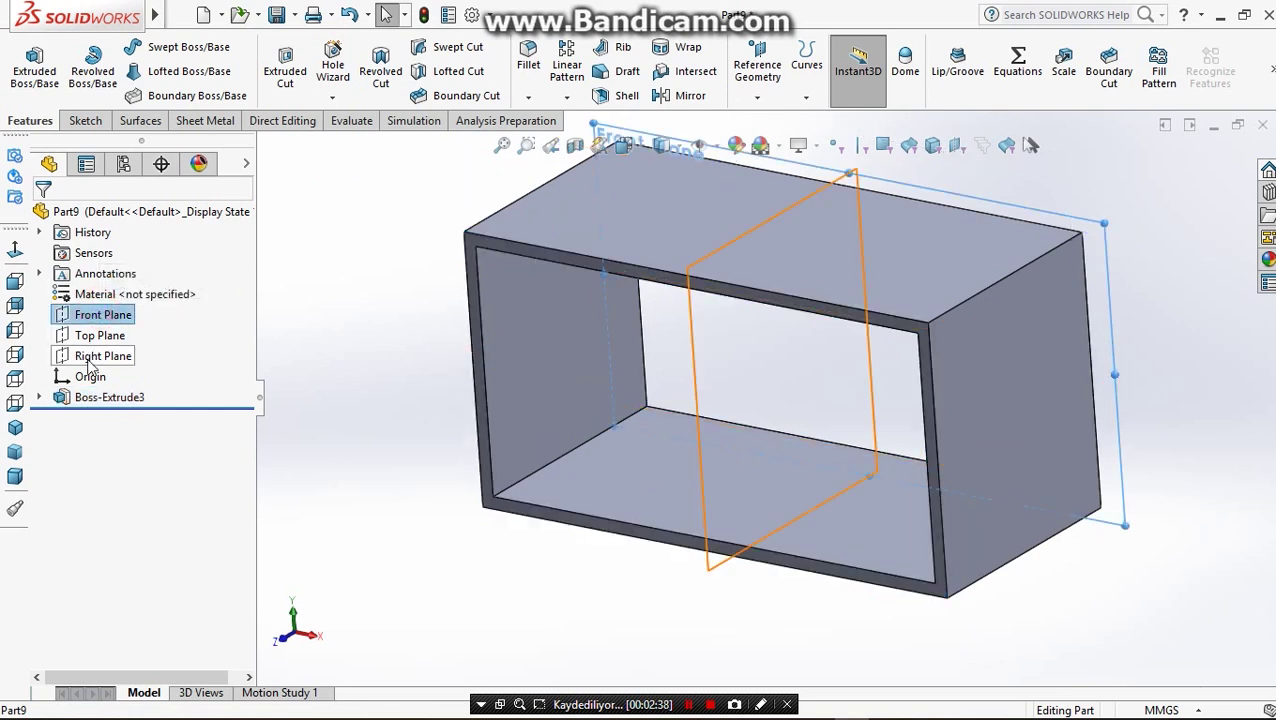
{"action": "left_click", "coordinate": [100, 356]}
{"action": "left_click", "coordinate": [392, 366]}
{"action": "left_click", "coordinate": [530, 252]}
{"action": "left_click", "coordinate": [340, 271]}
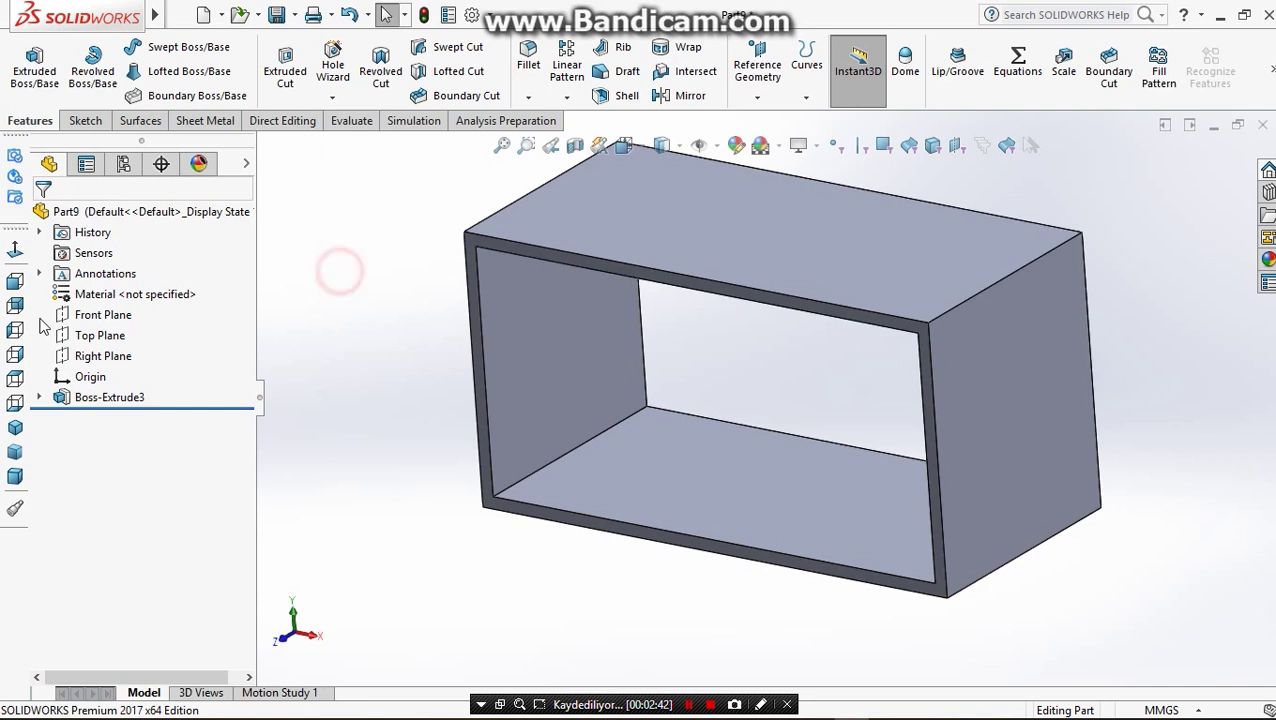
{"action": "left_click", "coordinate": [95, 314]}
{"action": "left_click", "coordinate": [90, 376], "text": "shift"}
{"action": "left_click", "coordinate": [366, 390]}
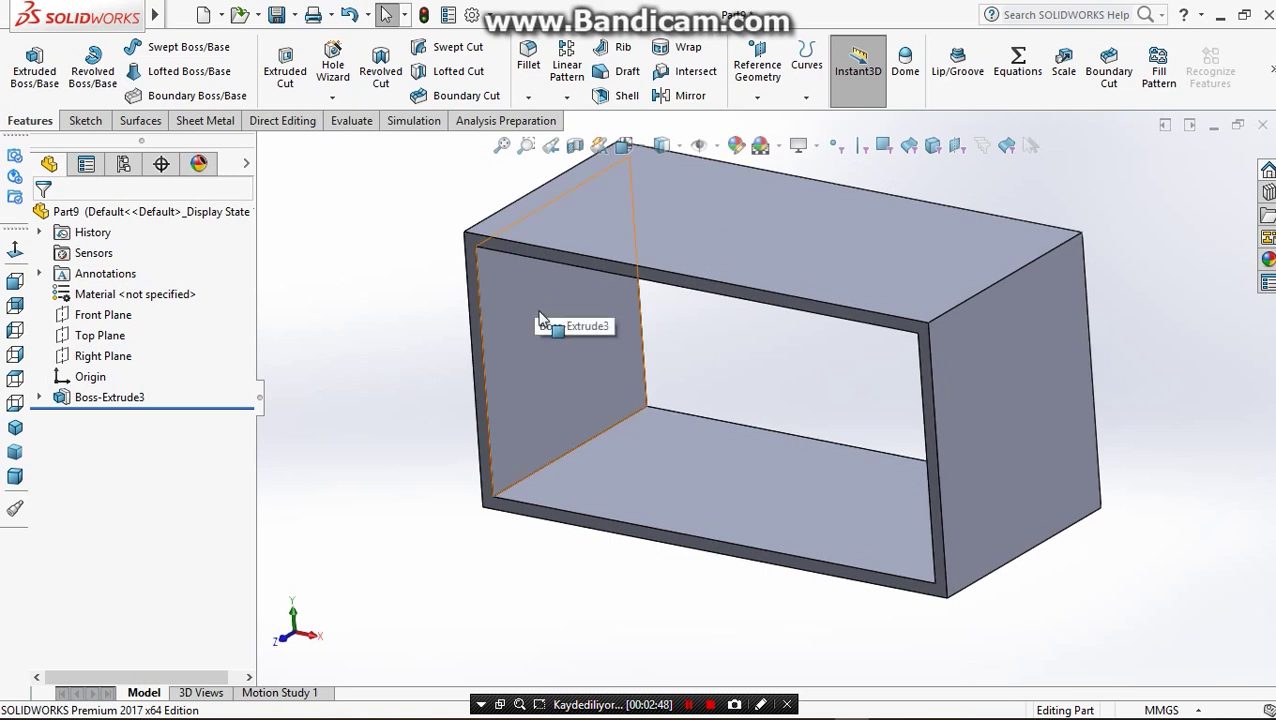
{"action": "left_click", "coordinate": [1000, 360]}
{"action": "mouse_move", "coordinate": [992, 362]}
{"action": "middle_mouse_down"}
{"action": "mouse_move", "coordinate": [771, 288]}
{"action": "mouse_move", "coordinate": [819, 268]}
{"action": "mouse_move", "coordinate": [1016, 385]}
{"action": "middle_mouse_up"}
{"action": "left_click", "coordinate": [936, 458]}
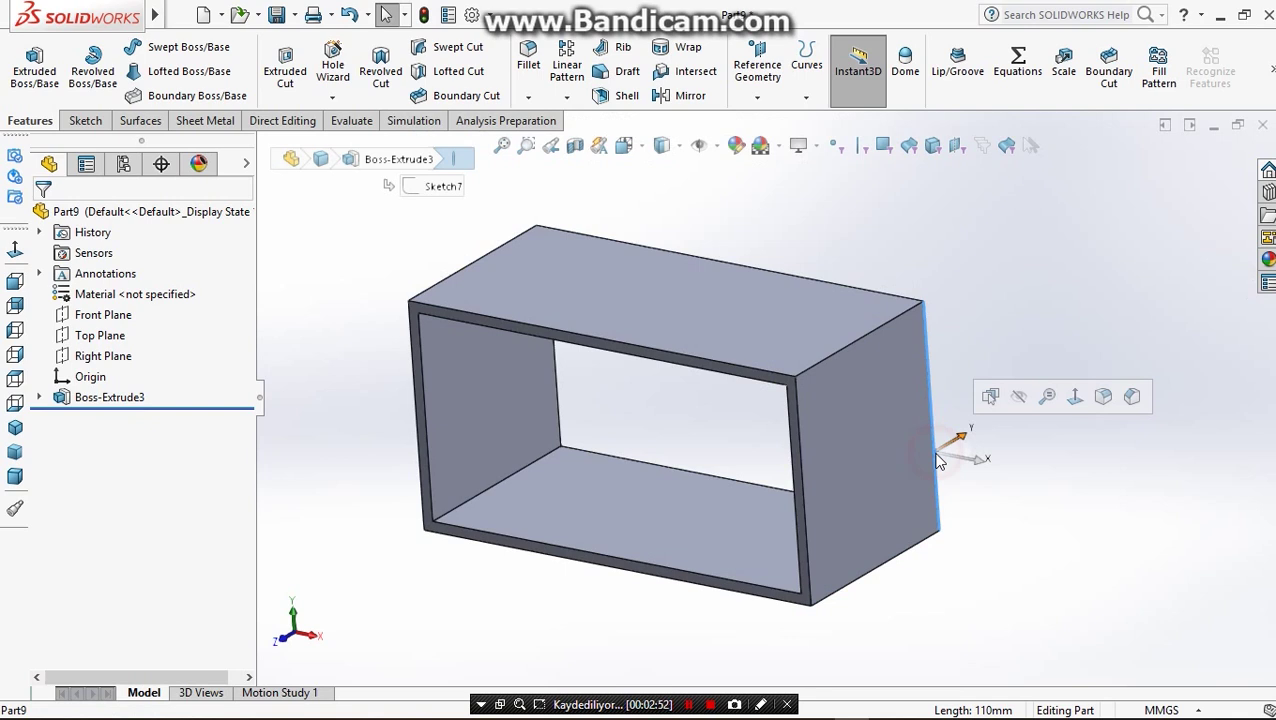
Exit the stray Sketch8 and open Sketch9 on the box's right end face
{"action": "left_click", "coordinate": [925, 462]}
{"action": "left_click", "coordinate": [974, 414]}
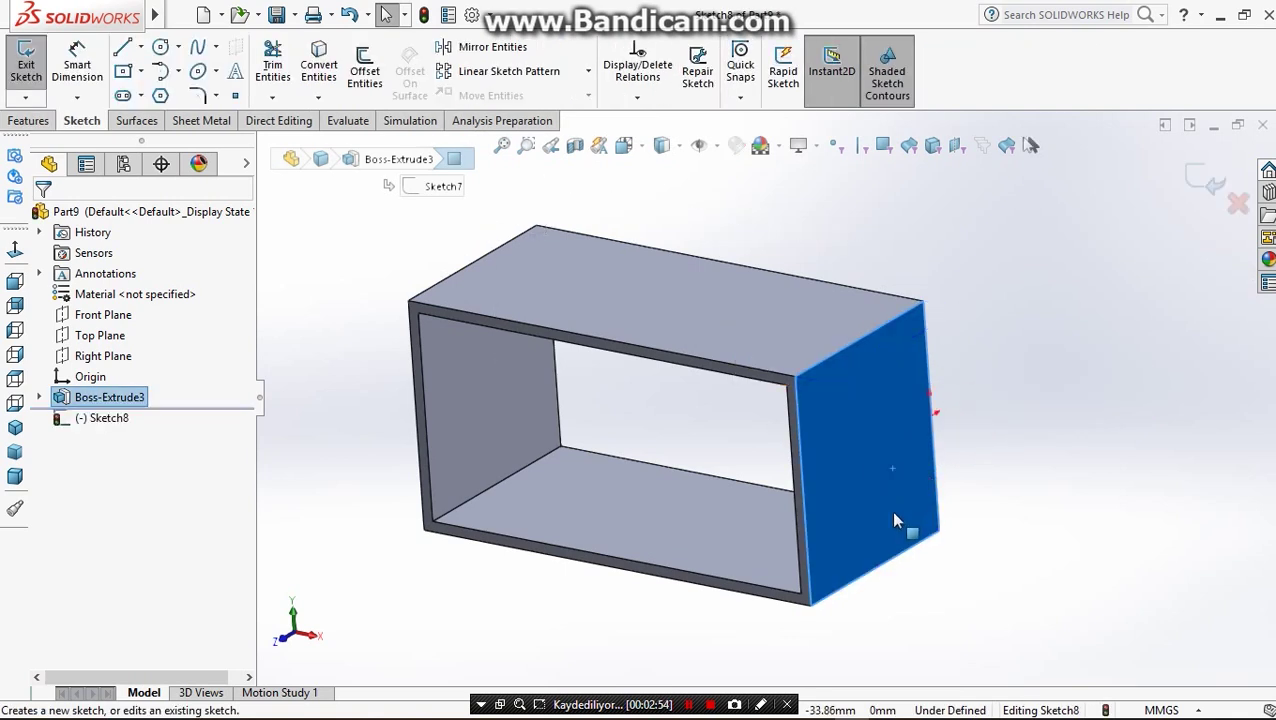
{"action": "middle_click_drag", "start_coordinate": [868, 393], "coordinate": [808, 378], "text": "ctrl"}
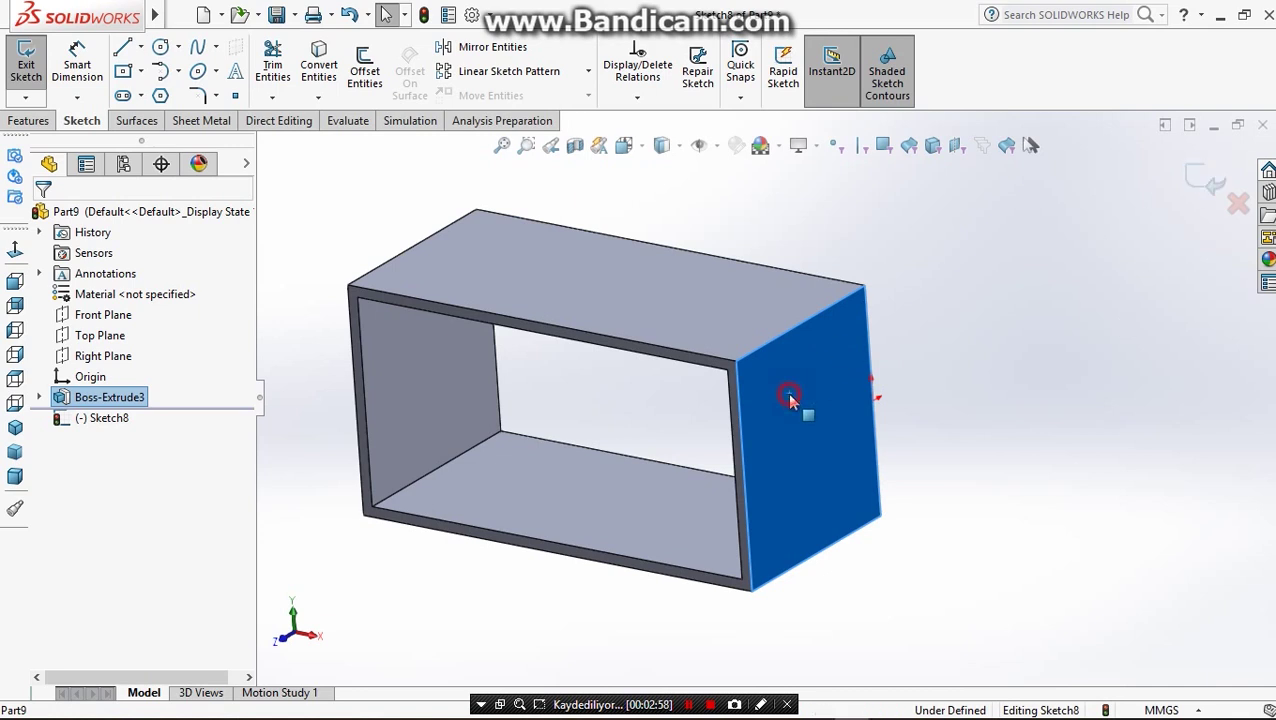
{"action": "left_click", "coordinate": [1205, 178]}
{"action": "left_click", "coordinate": [823, 356]}
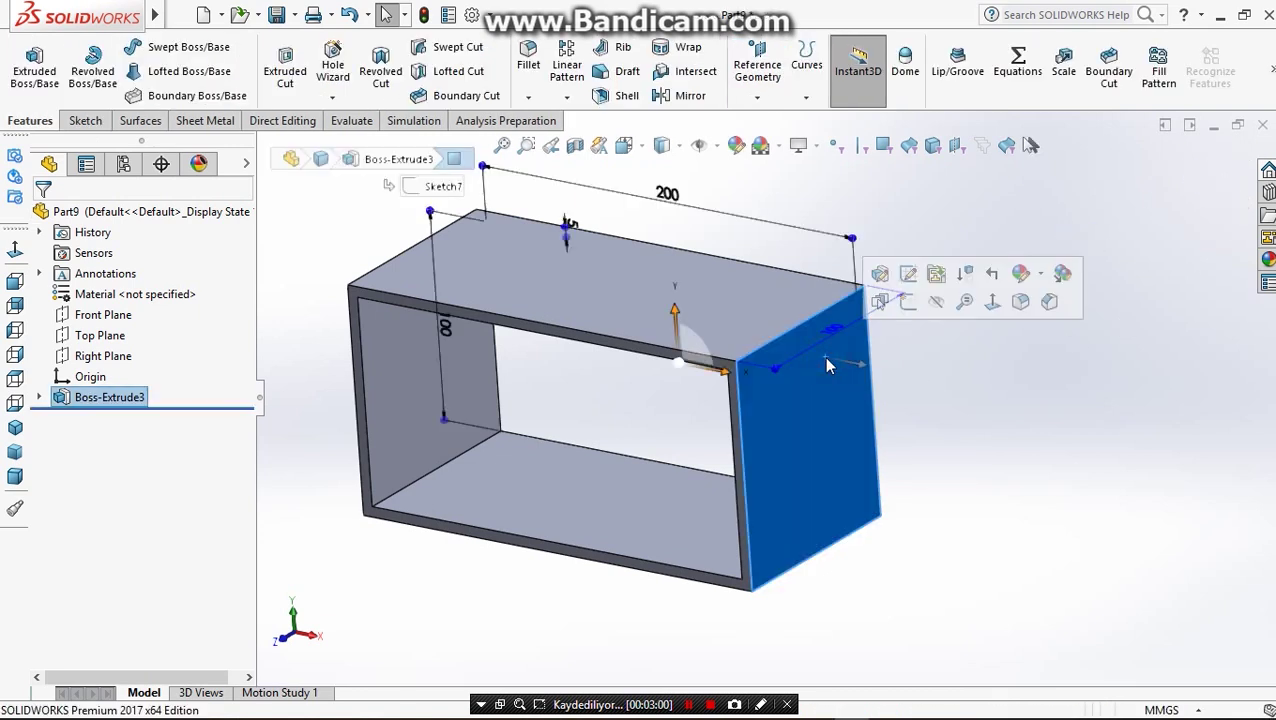
{"action": "left_click", "coordinate": [908, 301]}
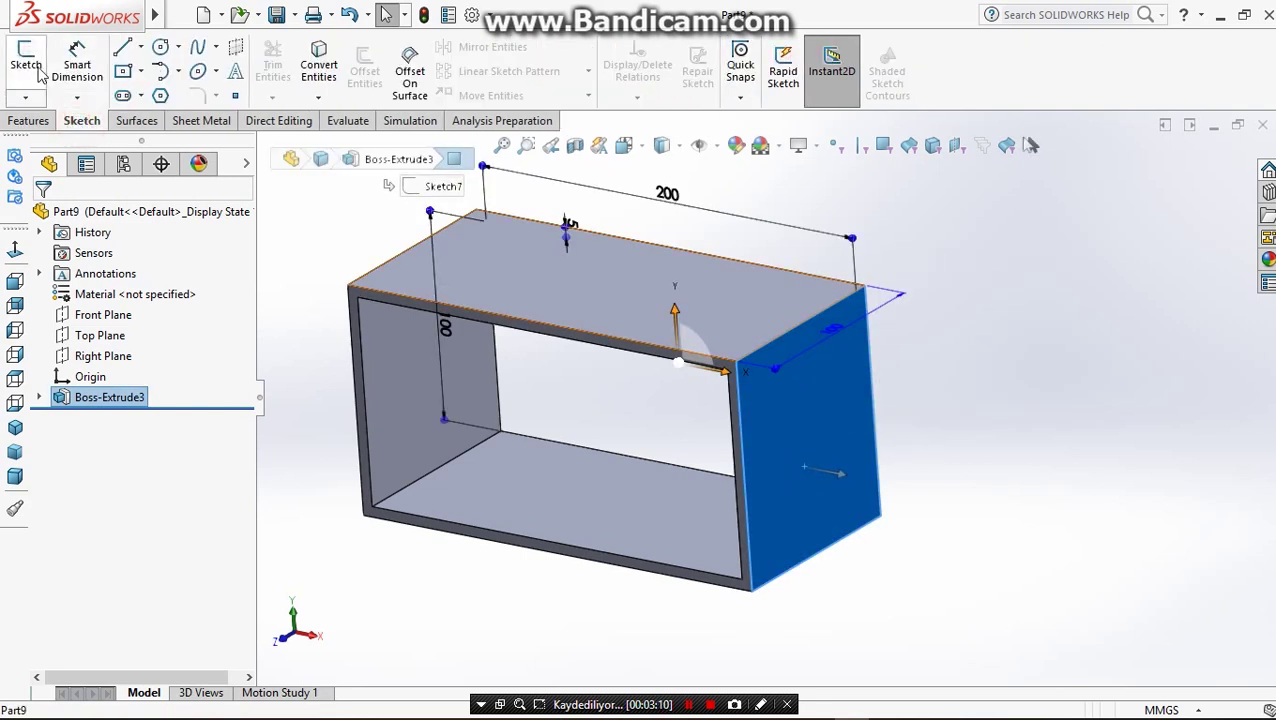
{"action": "left_click", "coordinate": [39, 73]}
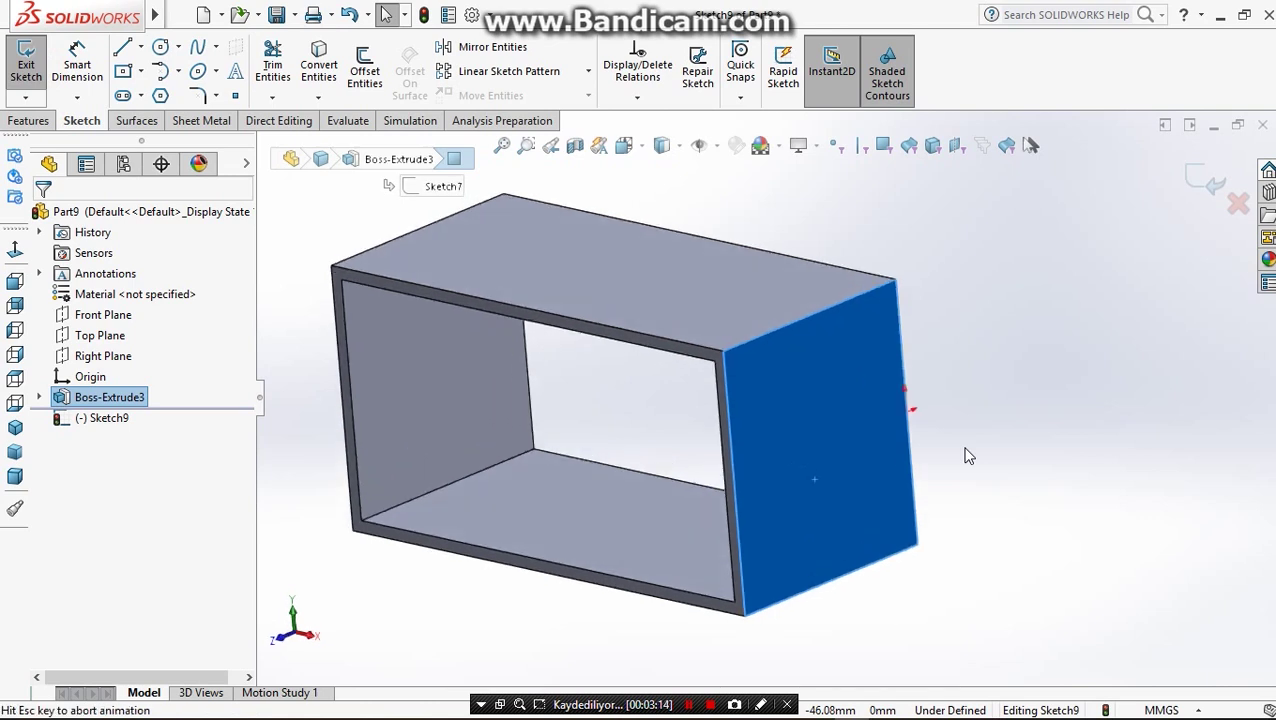
{"action": "left_click", "coordinate": [984, 290]}
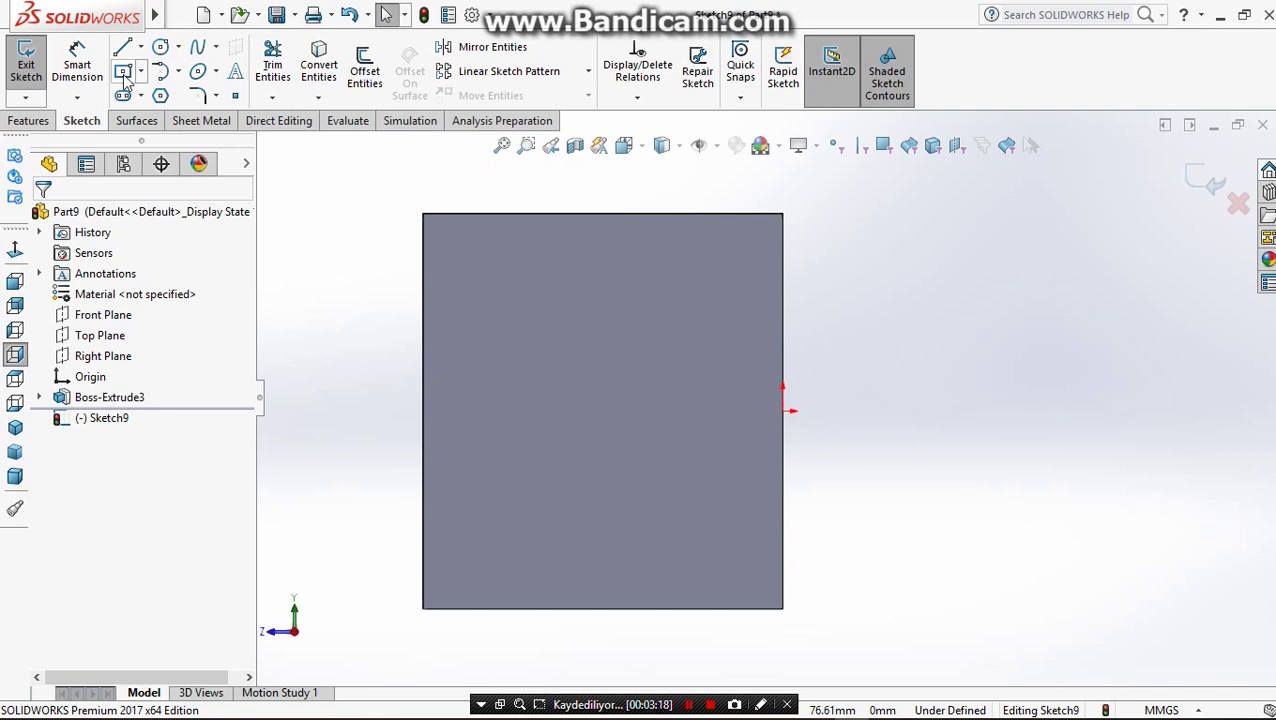
Try drawing a corner rectangle over the end face outline, then cancel it
{"action": "left_click", "coordinate": [617, 304]}
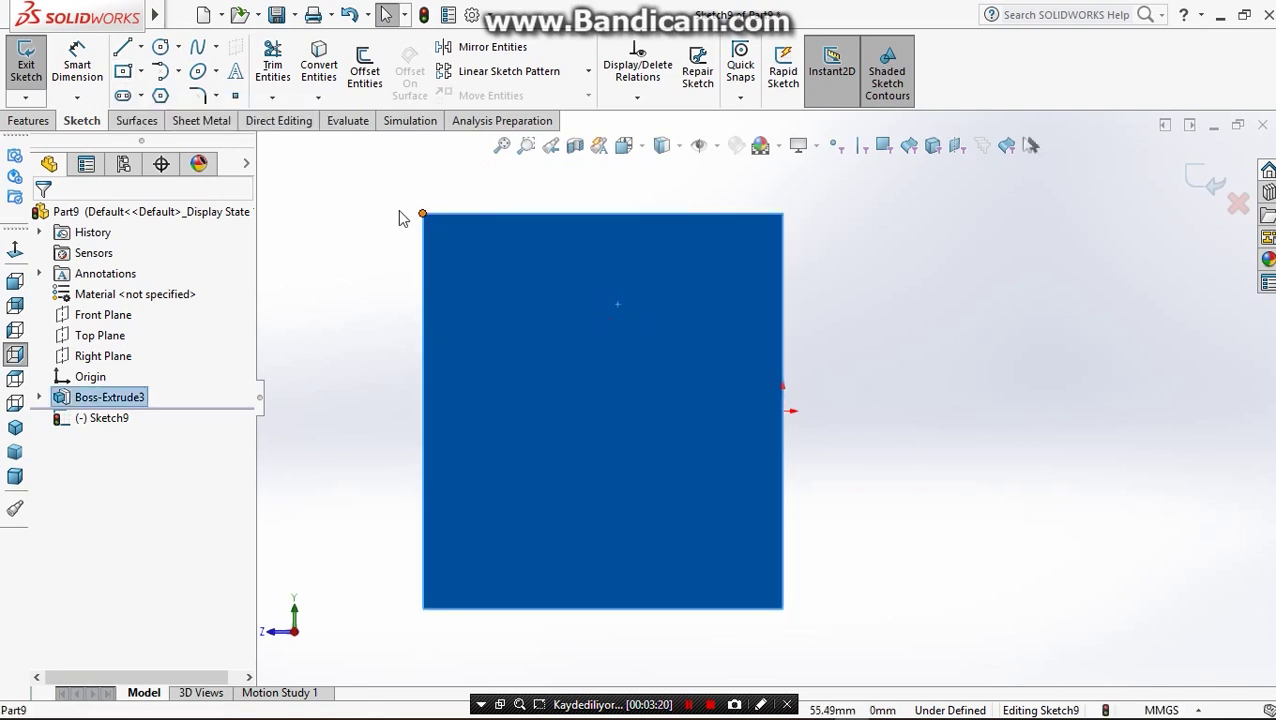
{"action": "left_click", "coordinate": [347, 207]}
{"action": "left_click", "coordinate": [141, 72]}
{"action": "left_click", "coordinate": [200, 94]}
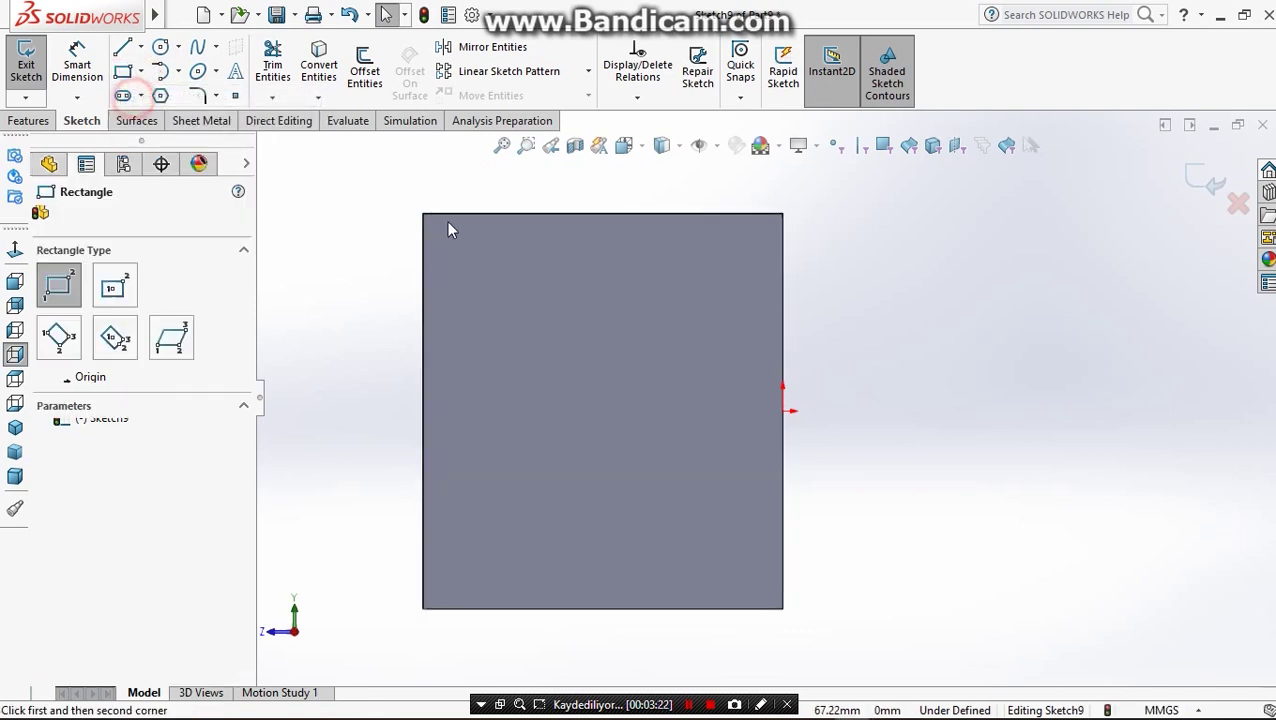
{"action": "left_click_drag", "start_coordinate": [425, 215], "coordinate": [783, 607]}
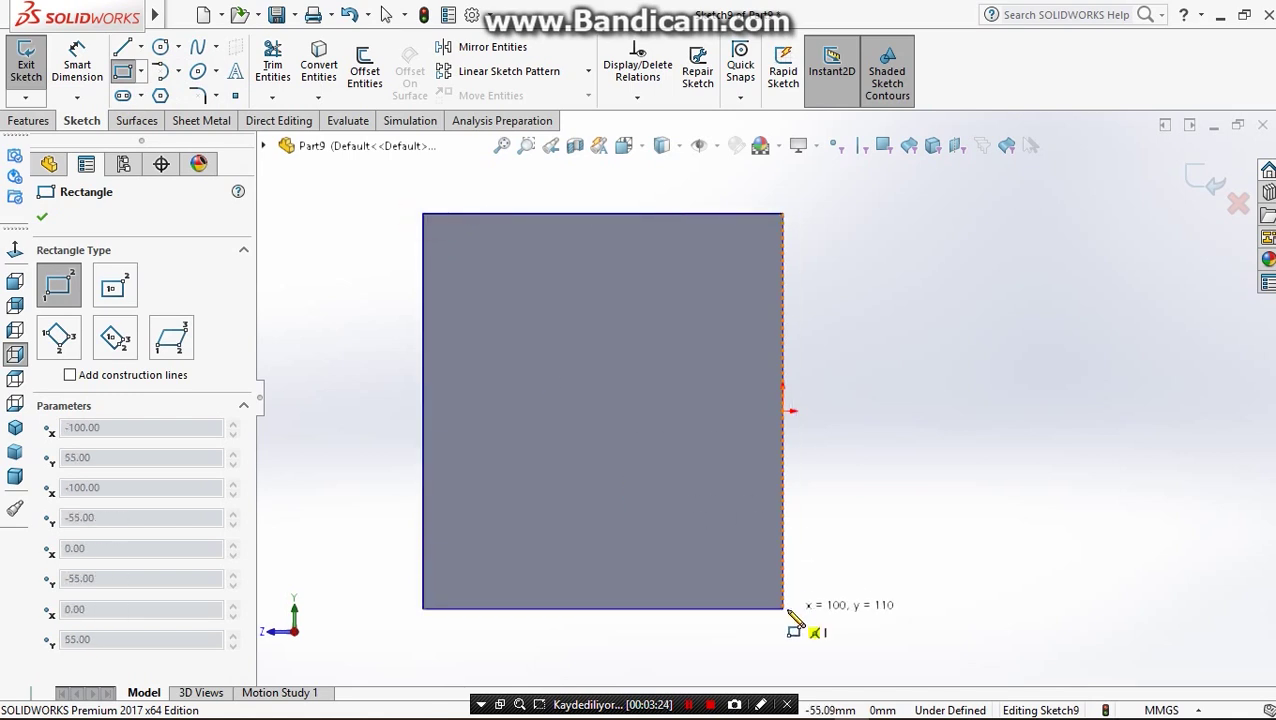
{"action": "key", "text": "Escape"}
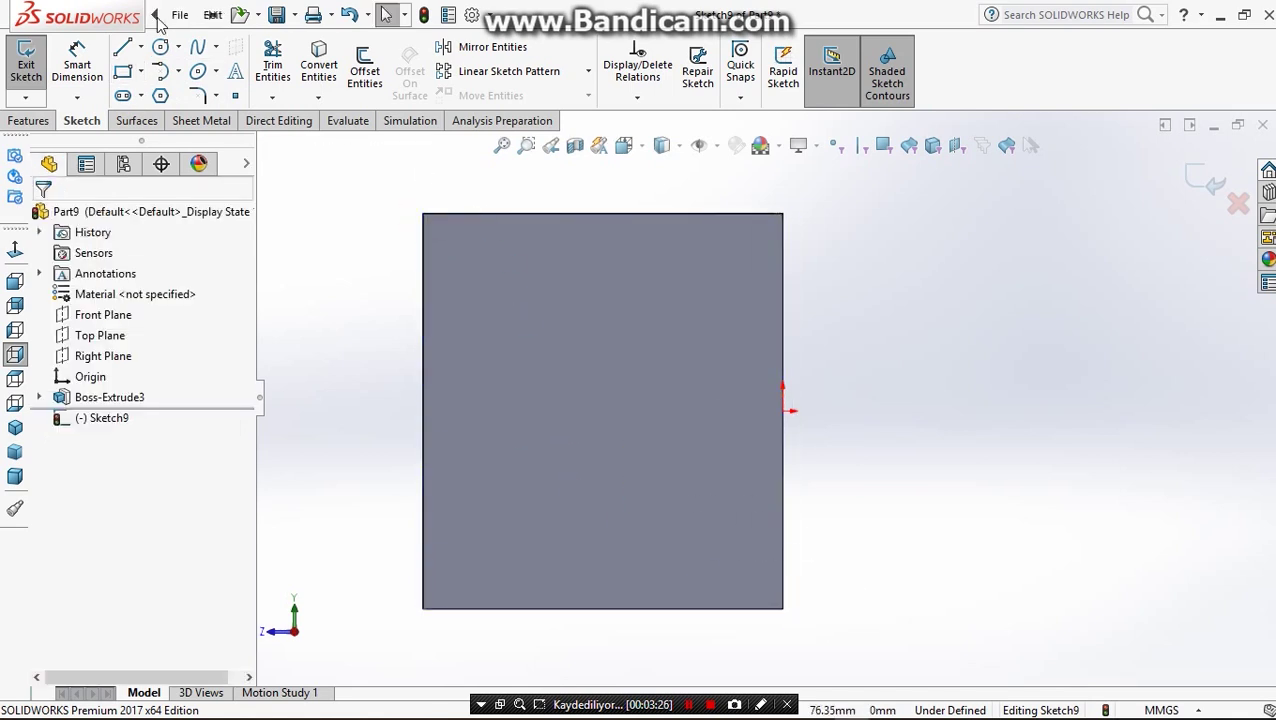
{"action": "left_click", "coordinate": [122, 72]}
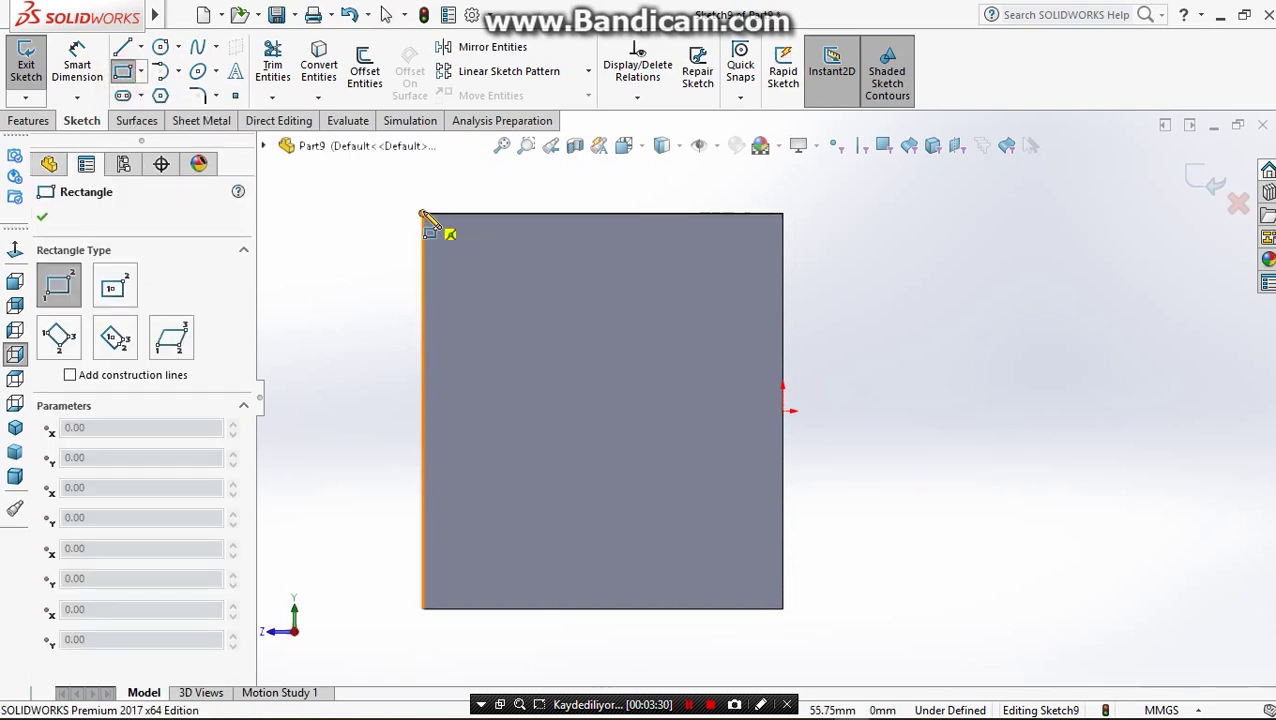
{"action": "key", "text": "Escape"}
Convert the end face's edges into Sketch9 lines and preview a boss extrusion
{"action": "left_click", "coordinate": [607, 320]}
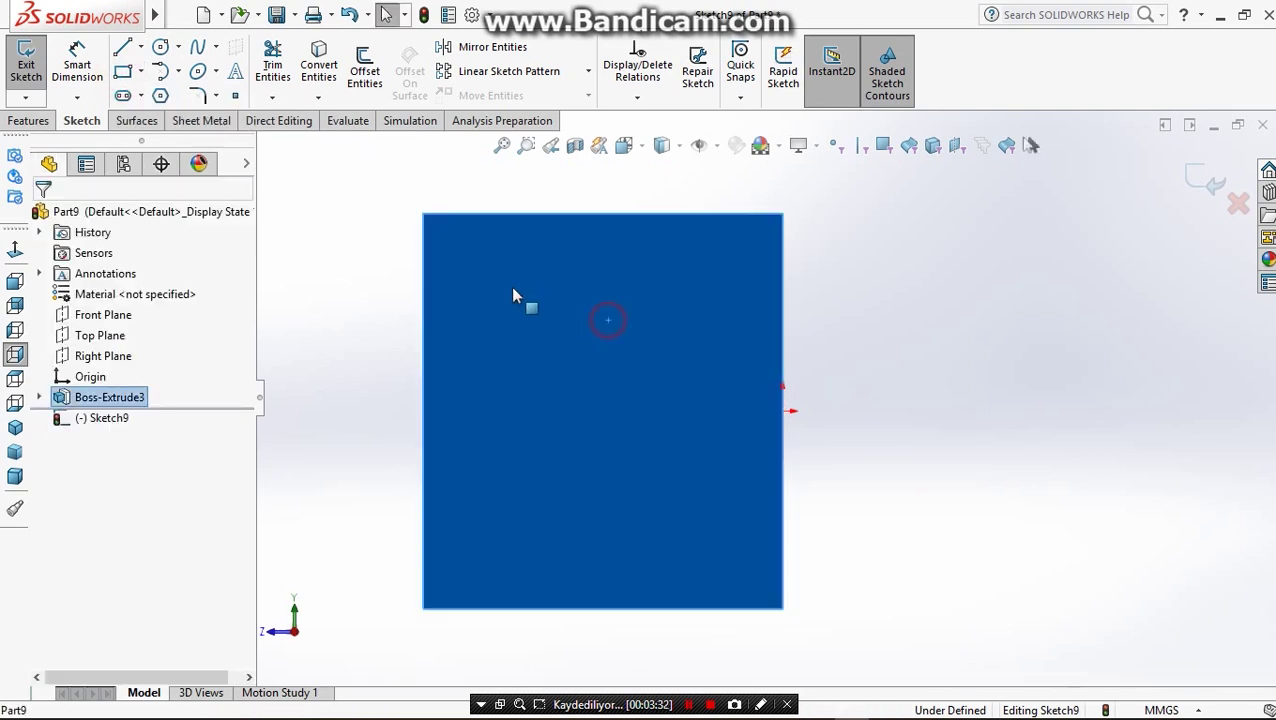
{"action": "left_click", "coordinate": [561, 316]}
{"action": "left_click", "coordinate": [319, 70]}
{"action": "key", "text": "ctrl+7"}
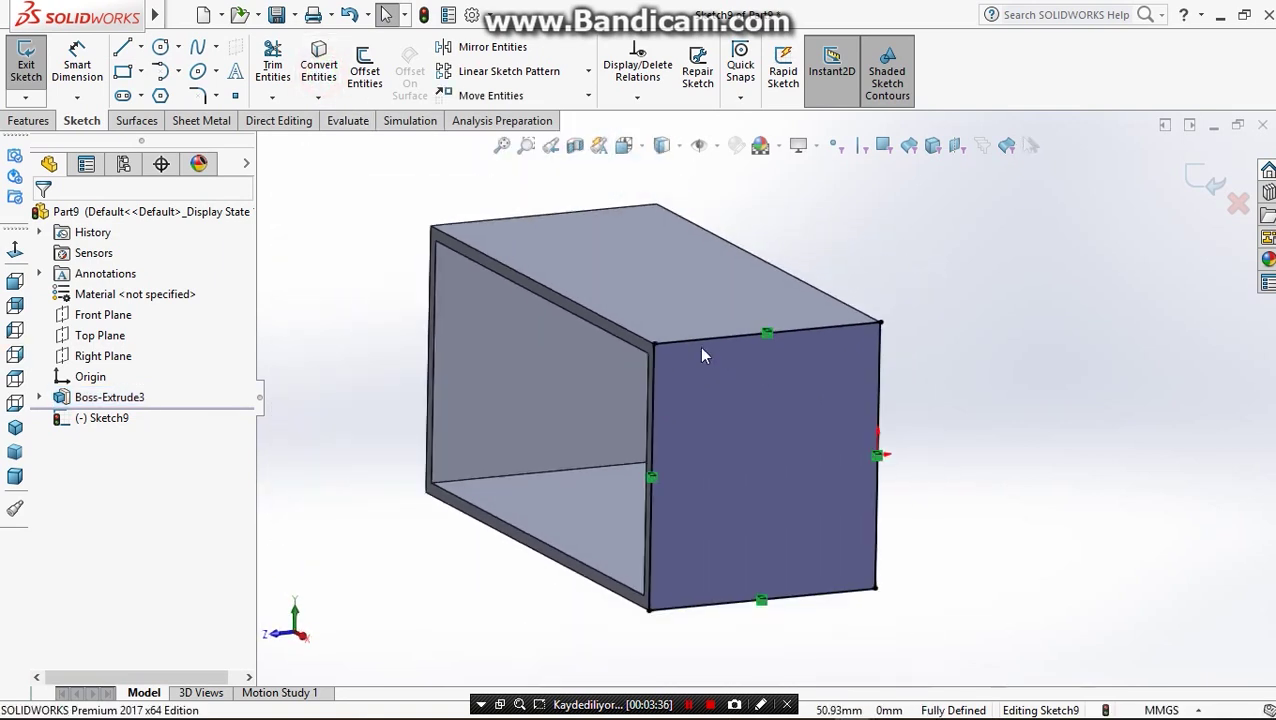
{"action": "left_click", "coordinate": [30, 120]}
{"action": "left_click", "coordinate": [34, 65]}
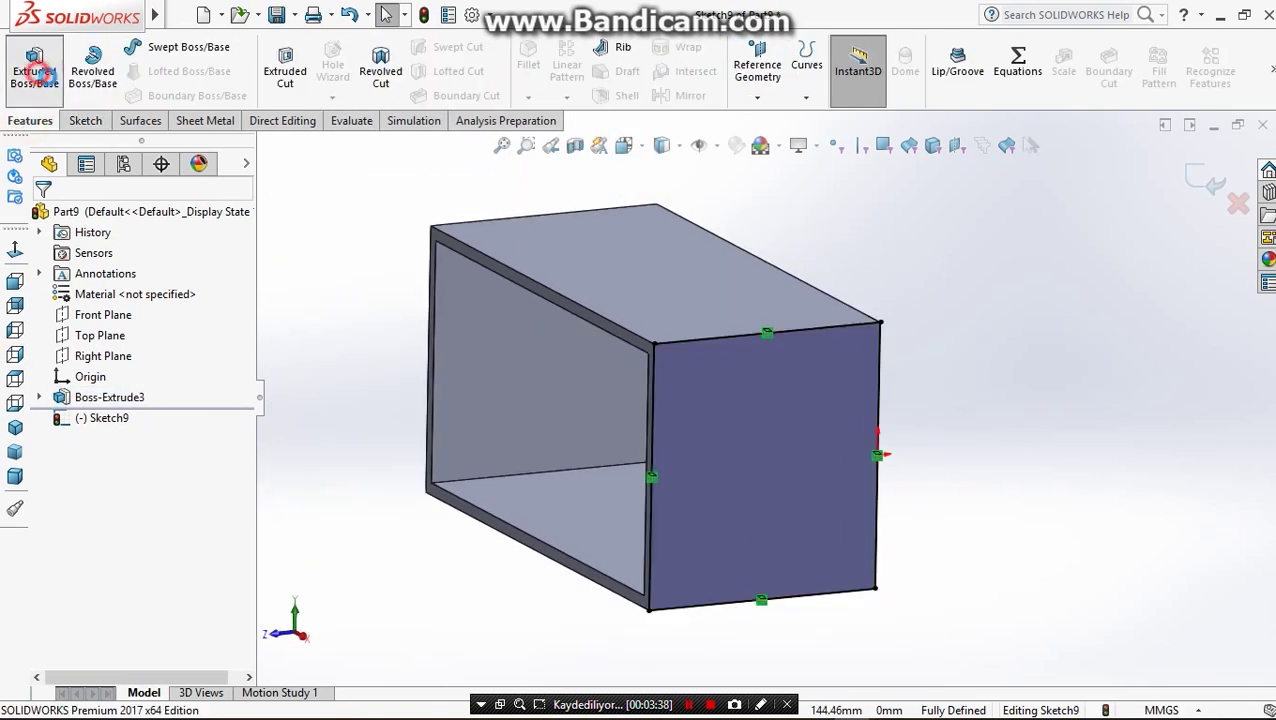
Cancel the extrusion and convert the end face's edges into Sketch9 lines again in front view
{"action": "left_click", "coordinate": [1238, 203]}
{"action": "key", "text": "ctrl+8"}
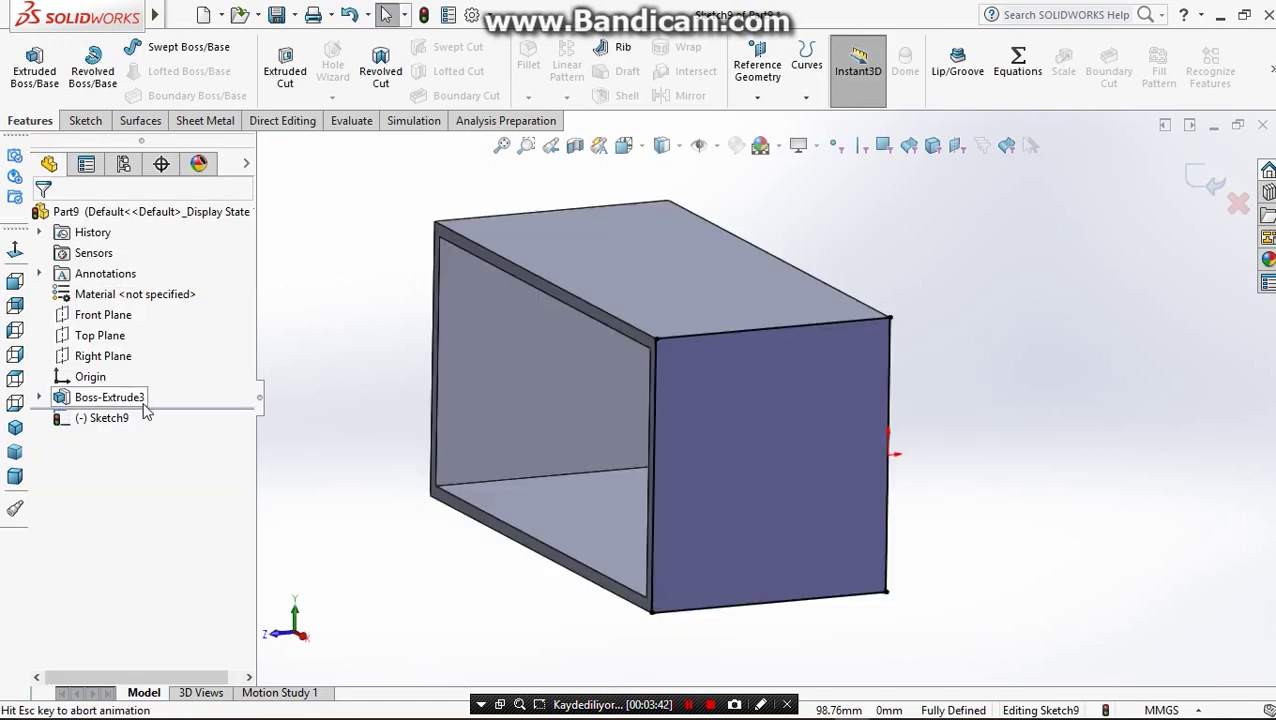
{"action": "scroll", "coordinate": [546, 310], "scroll_direction": "up", "scroll_amount": 2}
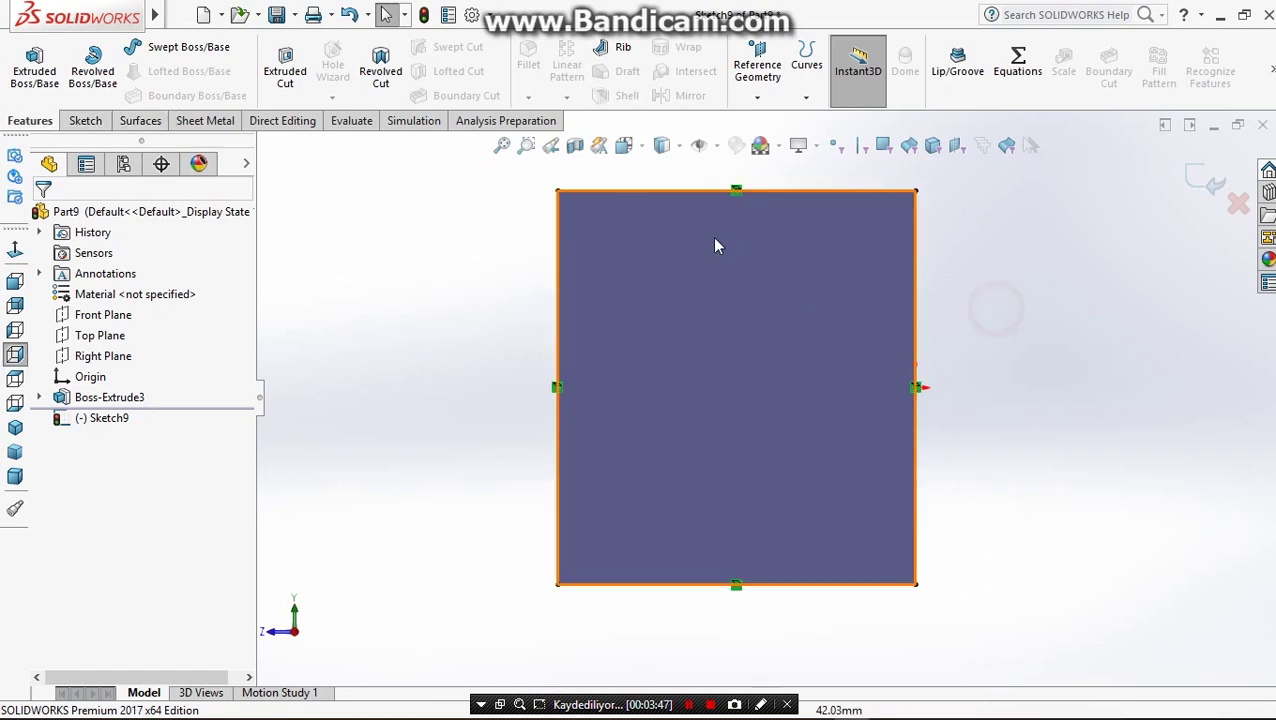
{"action": "left_click_drag", "start_coordinate": [518, 162], "coordinate": [1031, 649]}
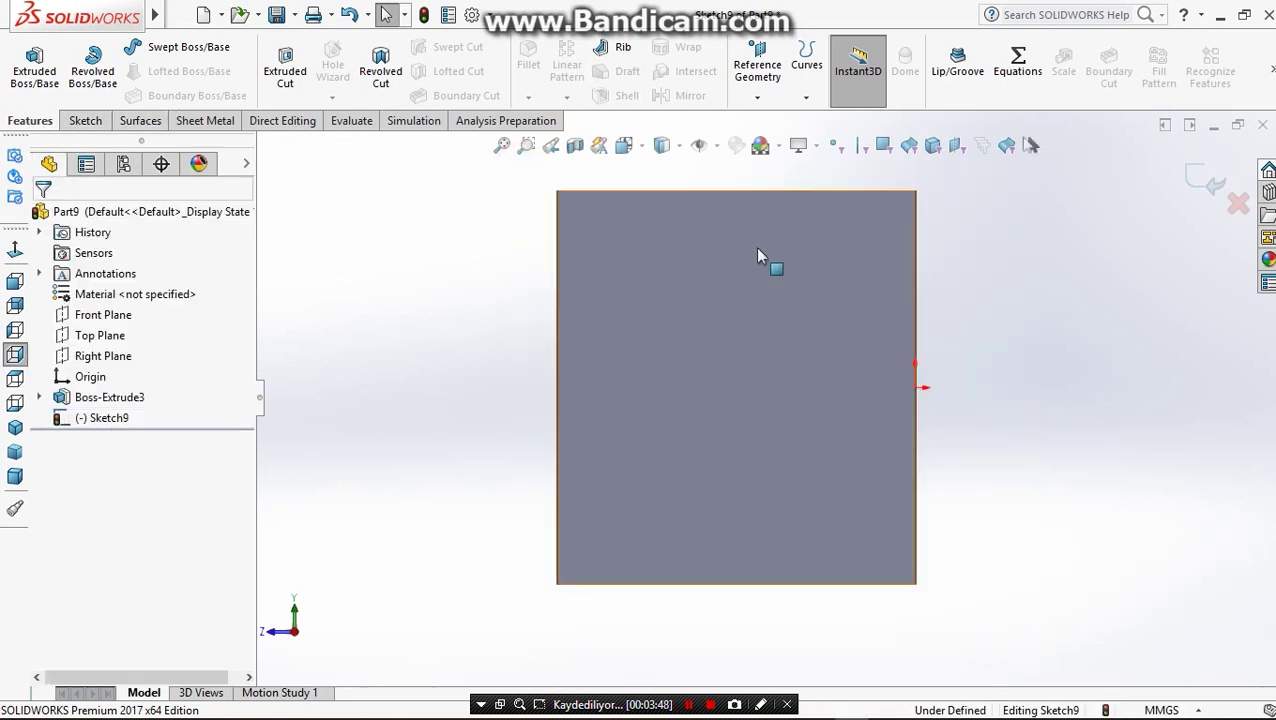
{"action": "left_click", "coordinate": [824, 318]}
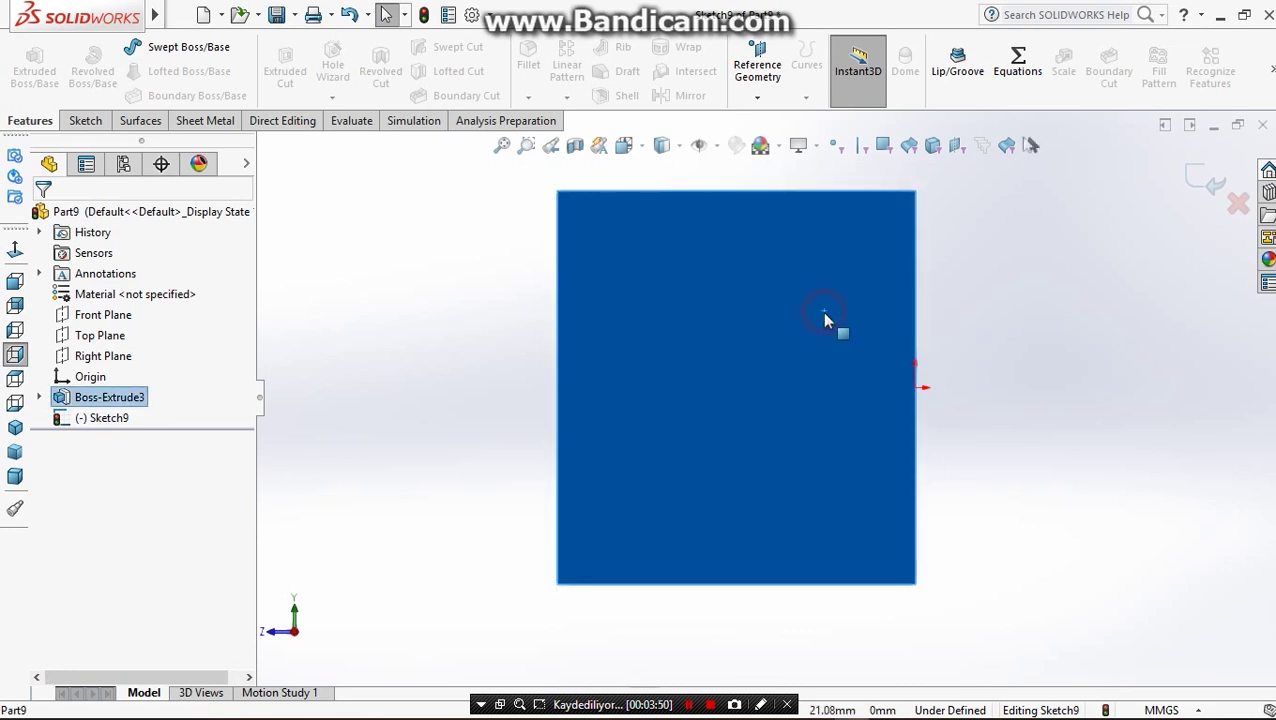
{"action": "left_click", "coordinate": [82, 121]}
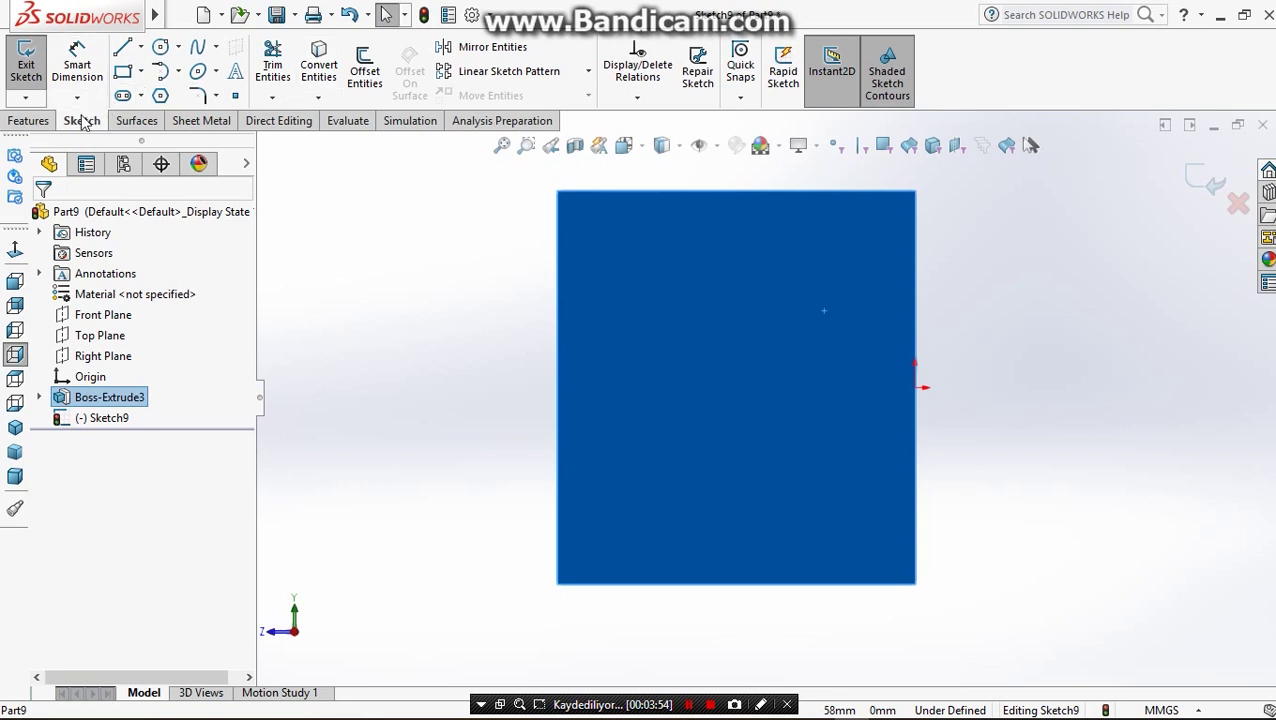
{"action": "left_click", "coordinate": [327, 56]}
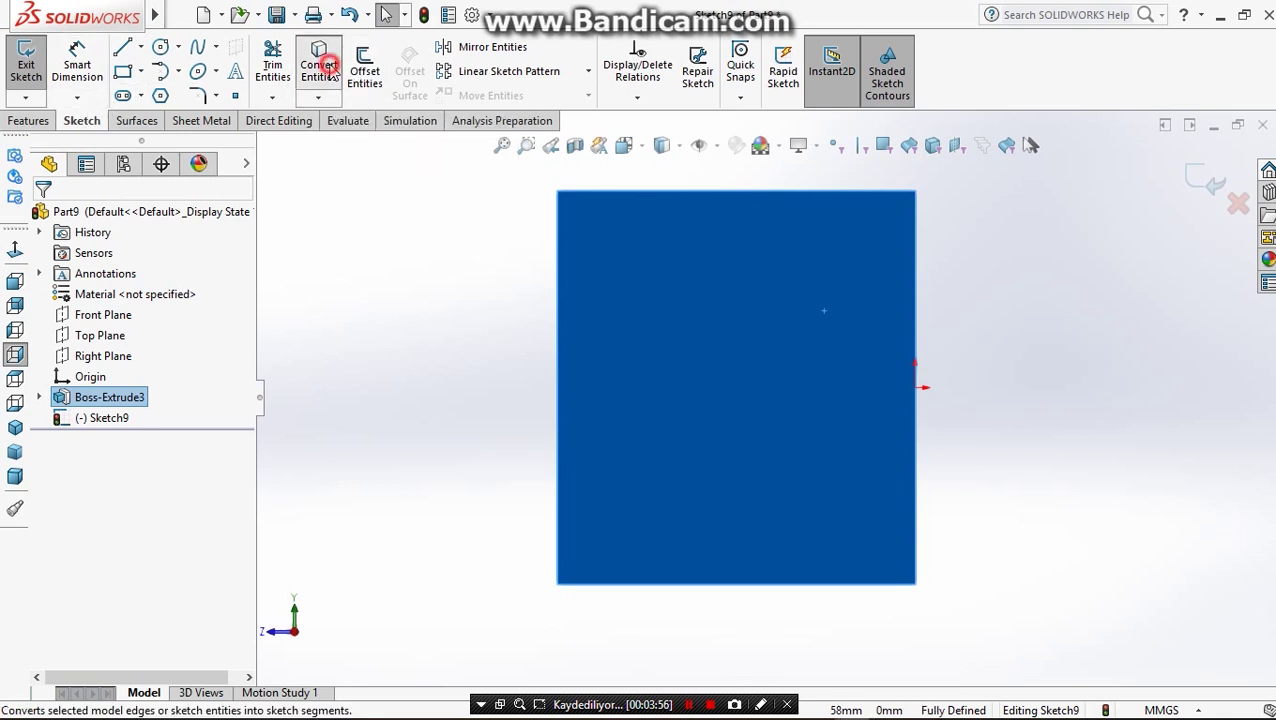
{"action": "left_click", "coordinate": [963, 242]}
Add a relation to a sketch edge and extrude Sketch9 as Boss-Extrude4 to lengthen the box
{"action": "middle_click_drag", "start_coordinate": [715, 252], "coordinate": [945, 342]}
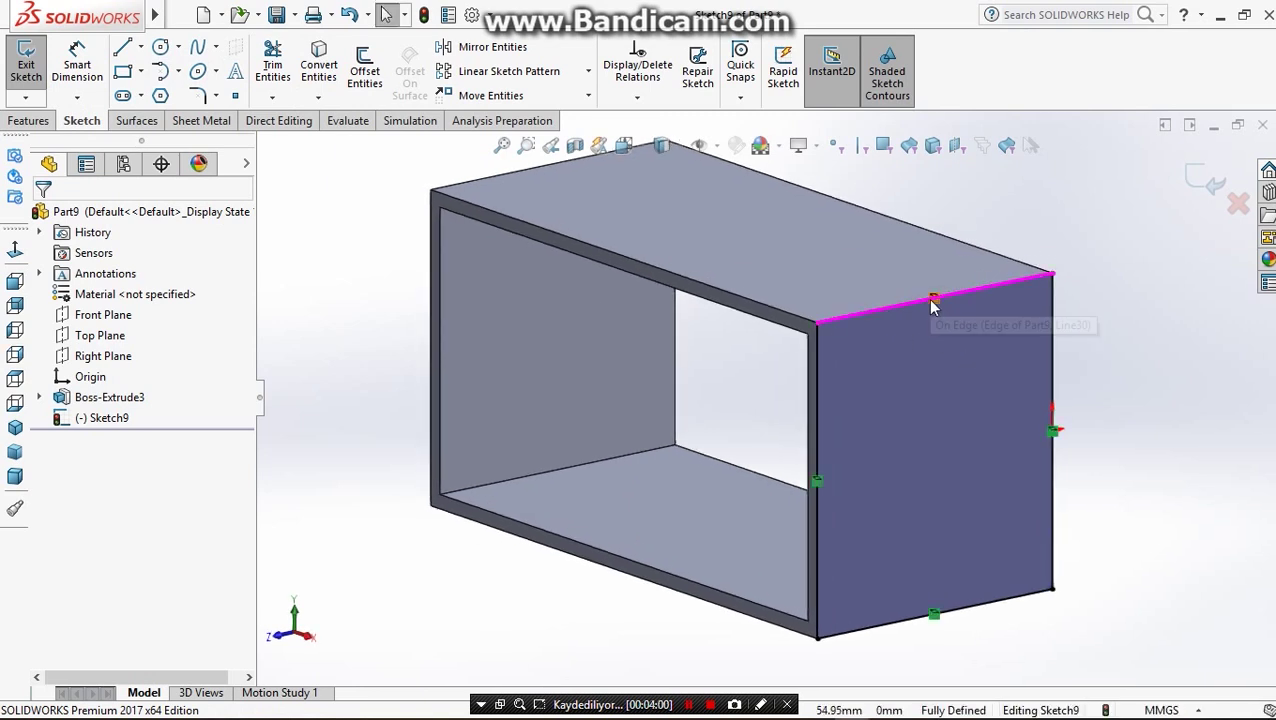
{"action": "left_click", "coordinate": [932, 302]}
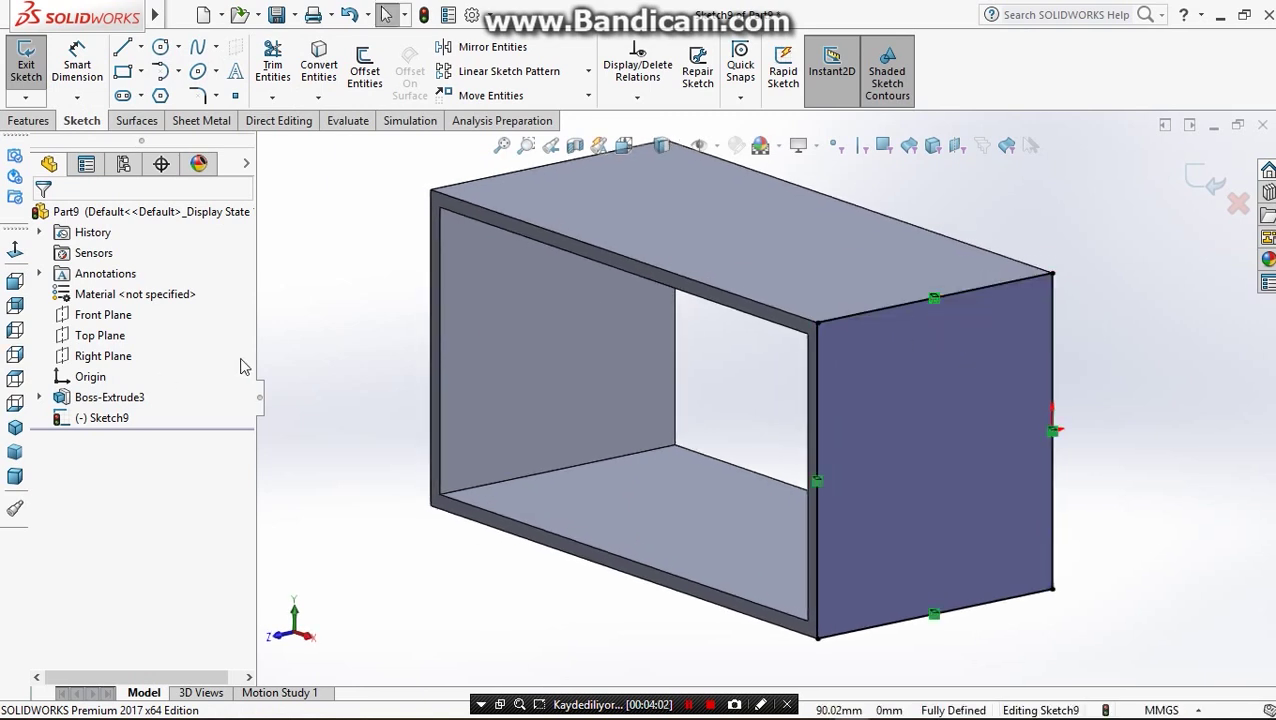
{"action": "middle_click_drag", "start_coordinate": [1093, 326], "coordinate": [1025, 455], "text": "ctrl"}
{"action": "scroll", "coordinate": [1025, 455], "scroll_direction": "up", "scroll_amount": 2}
{"action": "scroll", "coordinate": [925, 584], "scroll_direction": "down", "scroll_amount": 2}
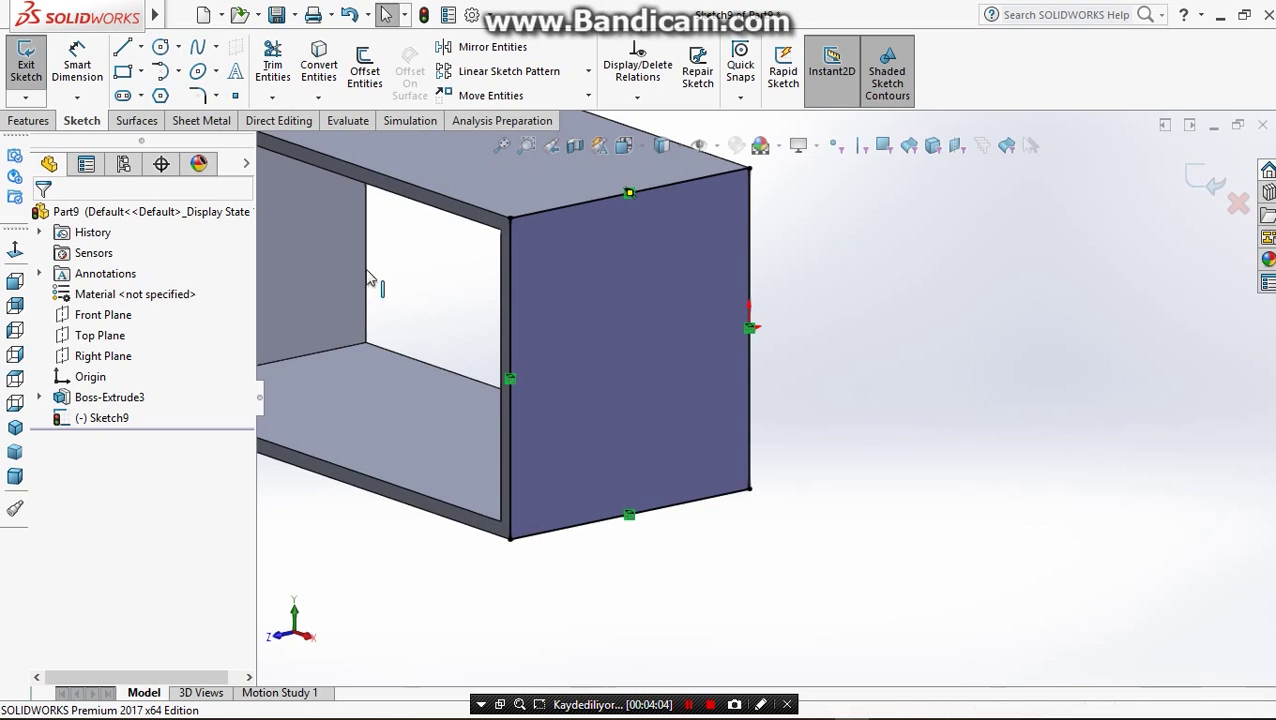
{"action": "left_click", "coordinate": [28, 120]}
{"action": "left_click", "coordinate": [34, 70]}
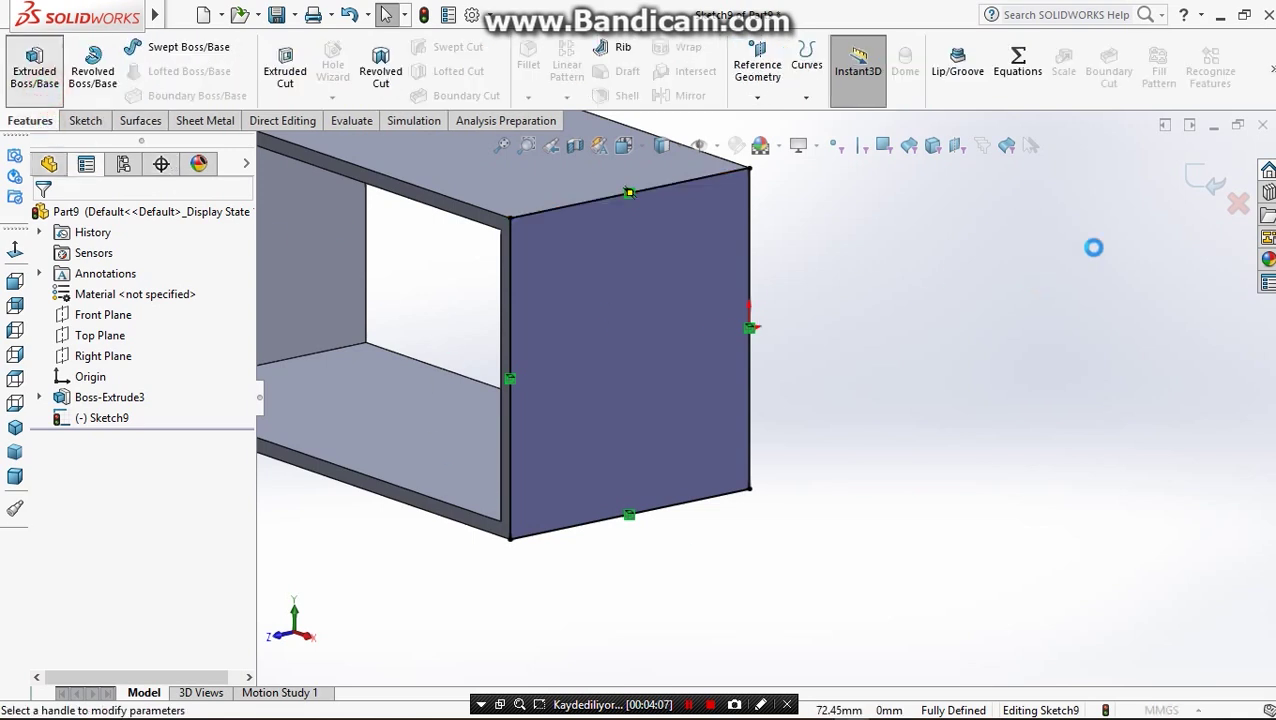
{"action": "right_click", "coordinate": [1097, 282]}
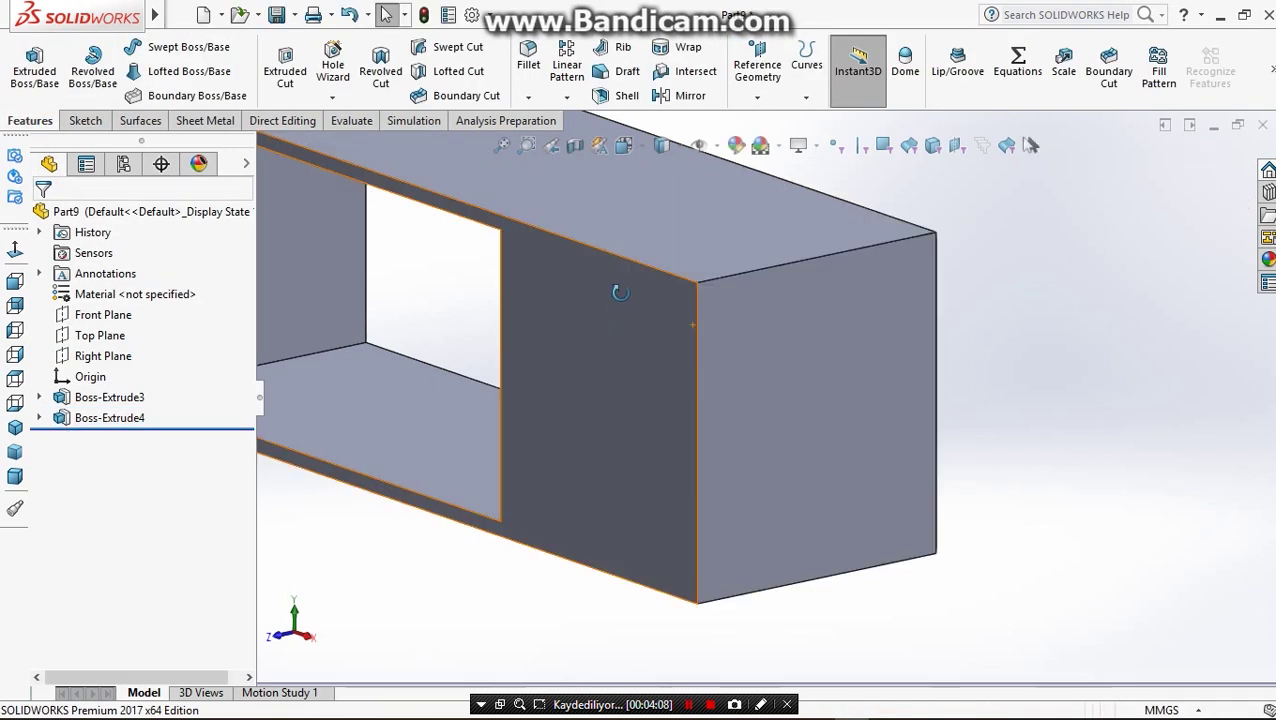
{"action": "scroll", "coordinate": [620, 292], "scroll_direction": "up", "scroll_amount": 4}
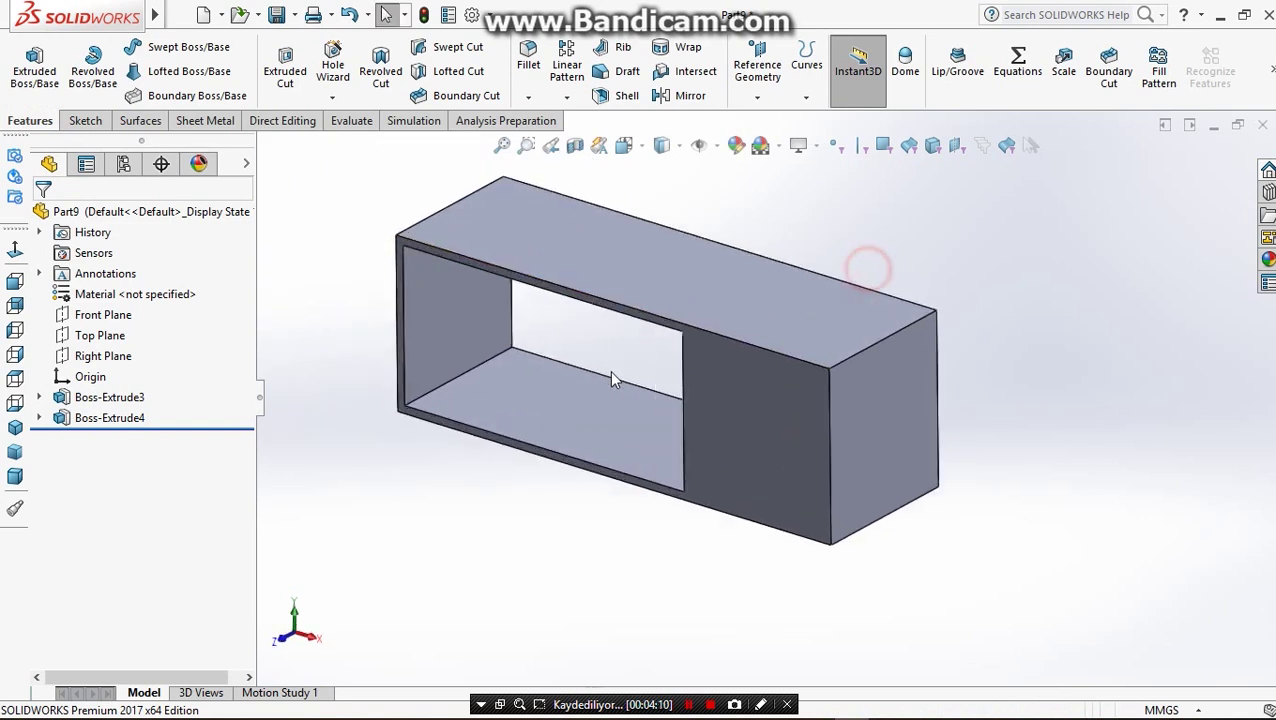
Delete Boss-Extrude3 and Boss-Extrude4 from the part
{"action": "left_click", "coordinate": [105, 418]}
{"action": "left_click", "coordinate": [95, 398], "text": "ctrl"}
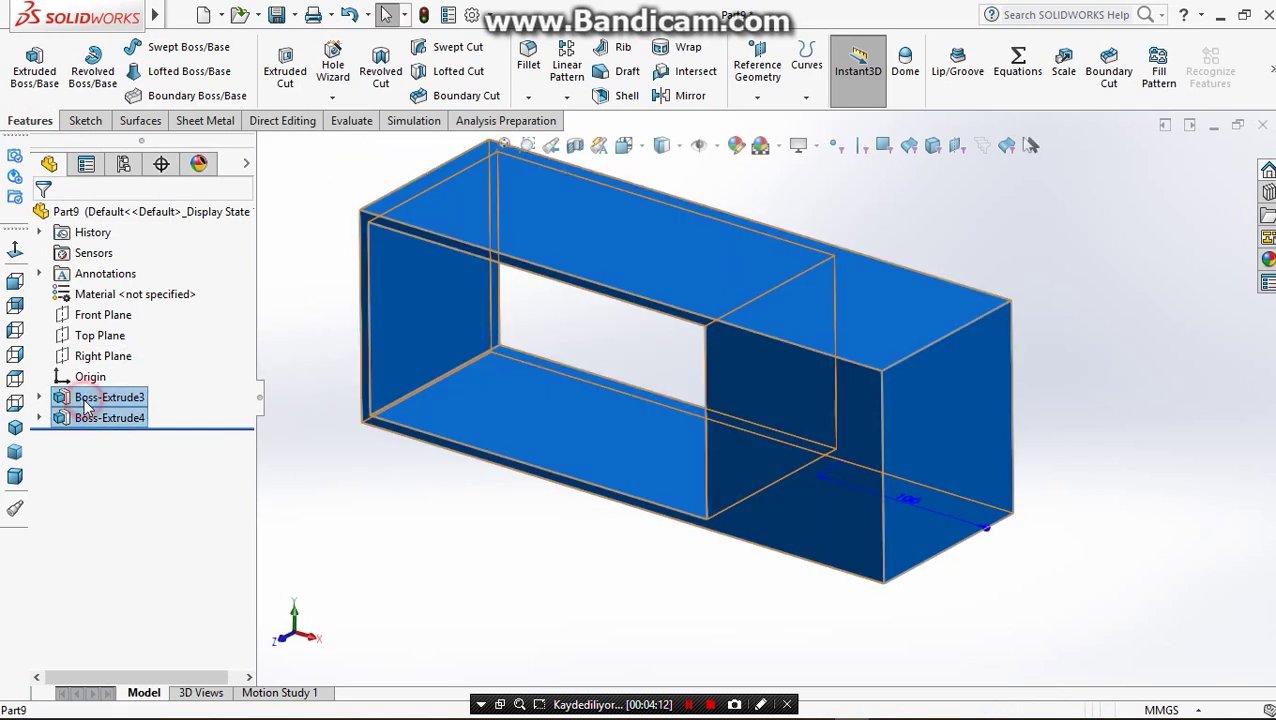
{"action": "key", "text": "Delete"}
{"action": "left_click", "coordinate": [790, 264]}
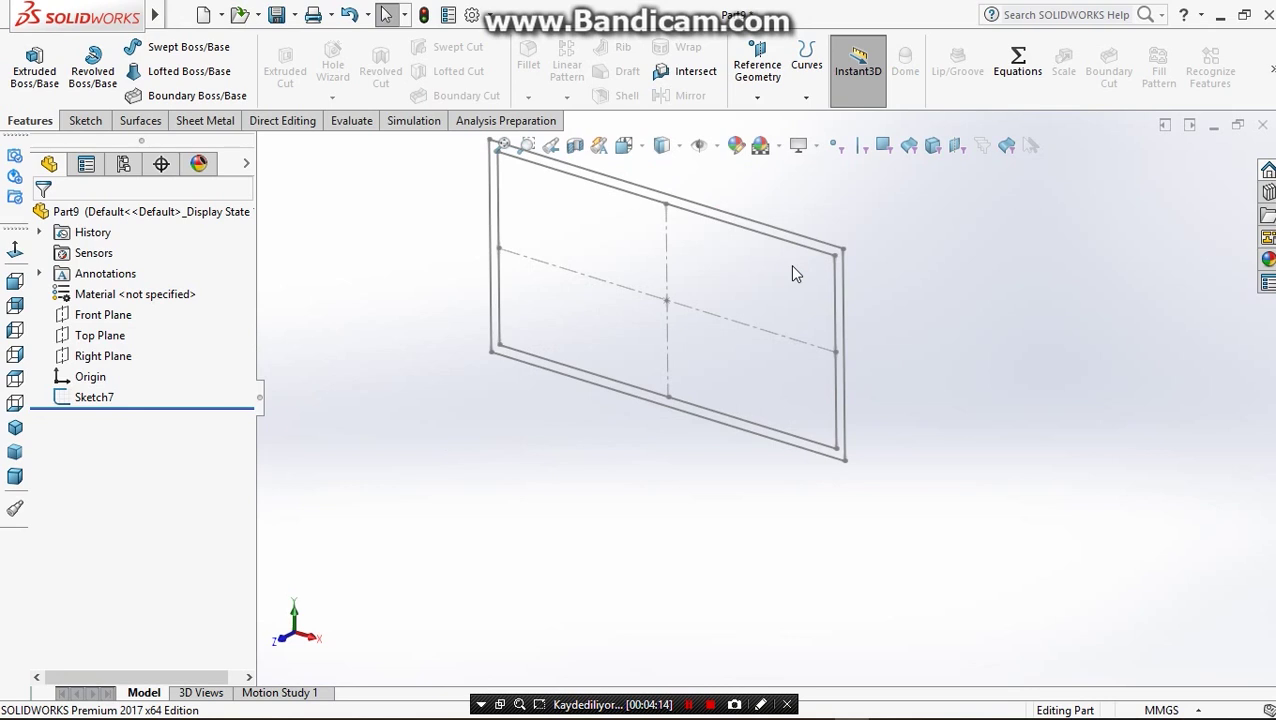
{"action": "key", "text": "f"}
Reopen Sketch7 and delete all of its rectangle geometry
{"action": "left_click", "coordinate": [86, 121]}
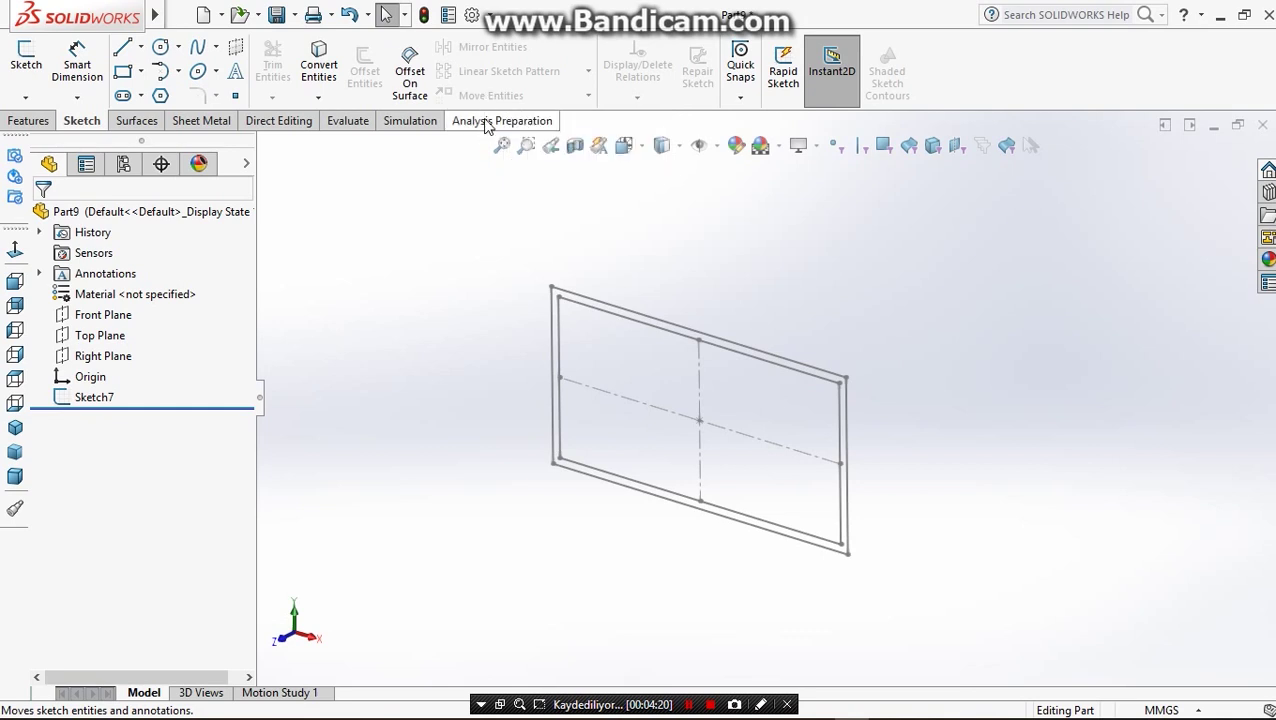
{"action": "left_click", "coordinate": [69, 394]}
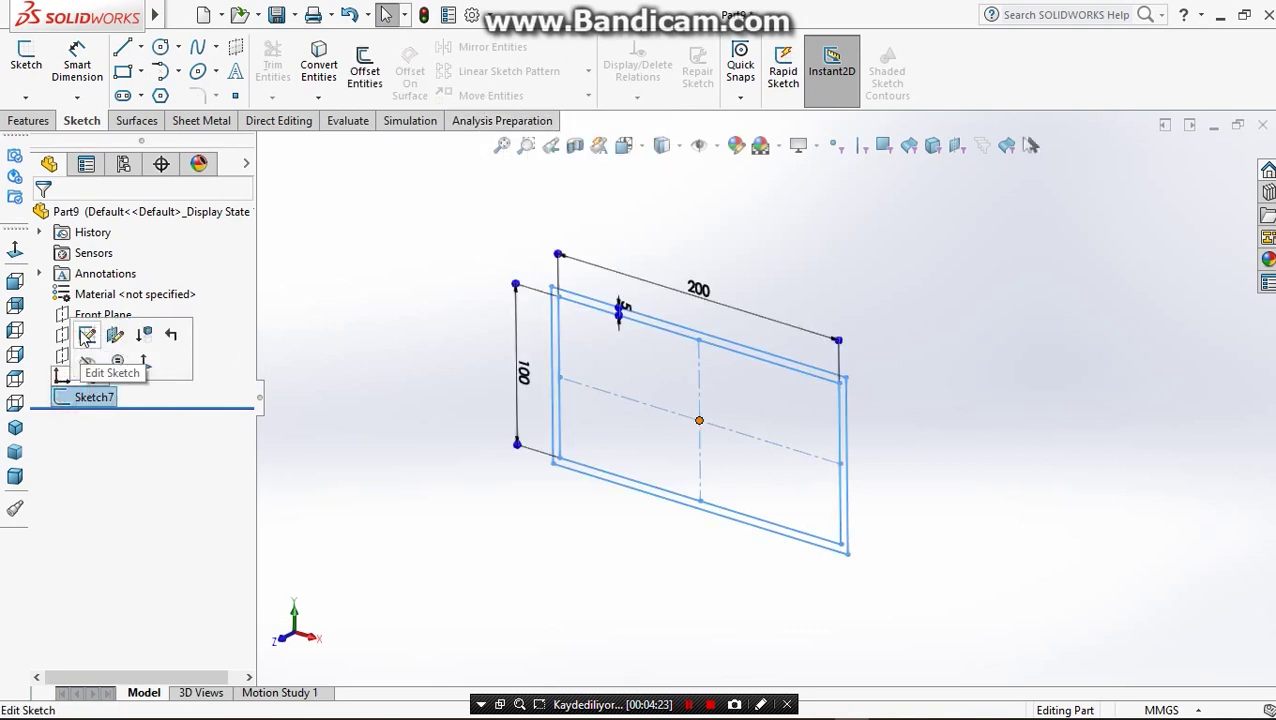
{"action": "left_click", "coordinate": [78, 331]}
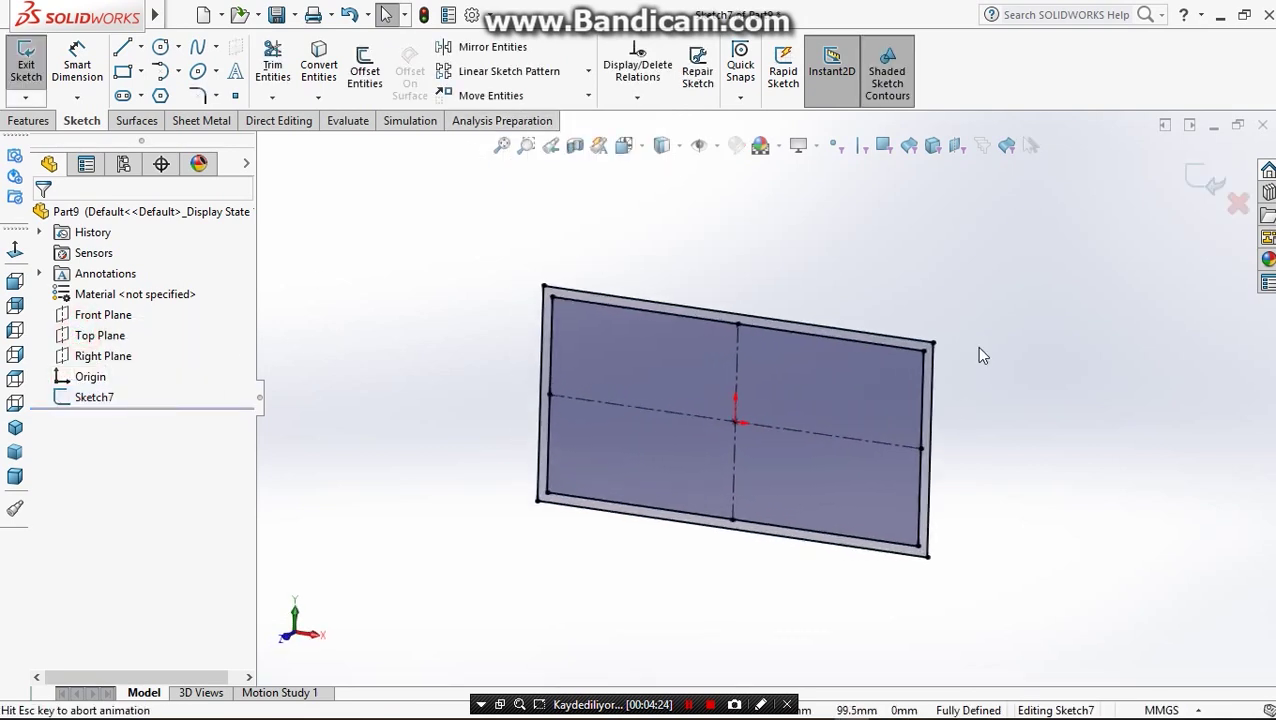
{"action": "mouse_move", "coordinate": [946, 245]}
{"action": "left_mouse_down"}
{"action": "mouse_move", "coordinate": [401, 561]}
{"action": "mouse_move", "coordinate": [400, 575]}
{"action": "left_mouse_up"}
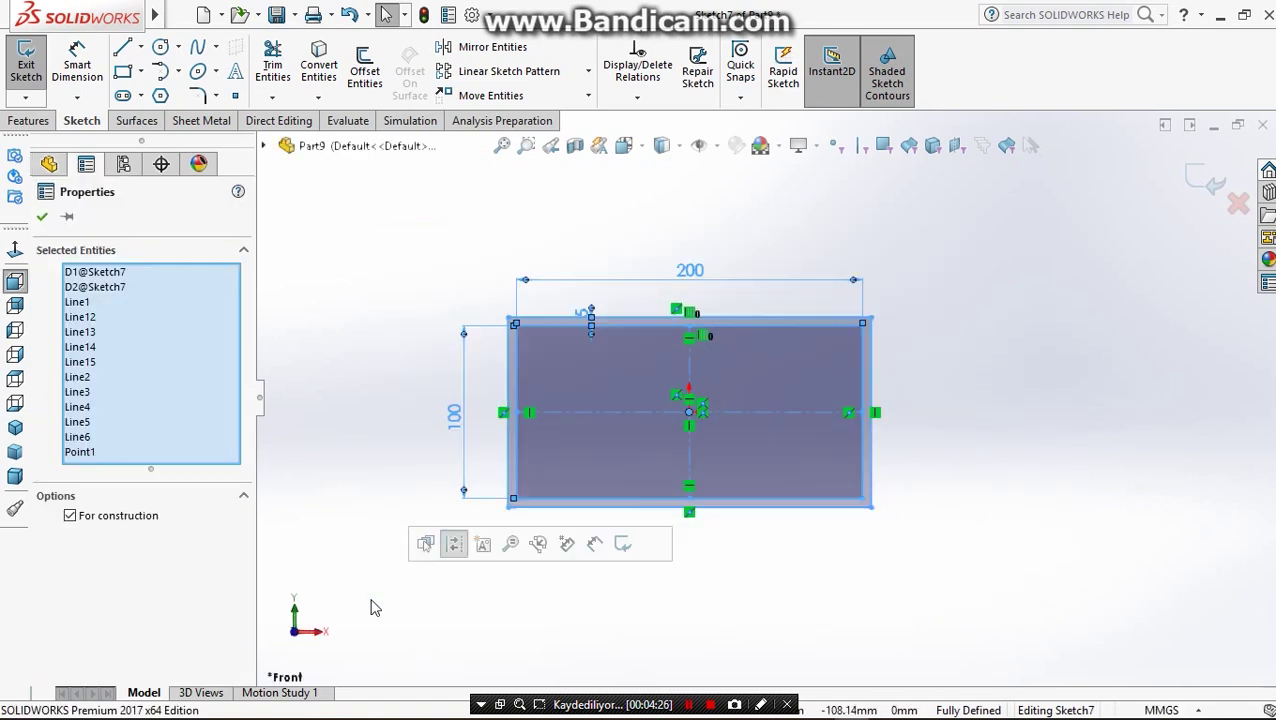
{"action": "key", "text": "Delete"}
{"action": "middle_click_drag", "start_coordinate": [649, 262], "coordinate": [555, 372], "text": "ctrl"}
{"action": "left_click", "coordinate": [141, 48]}
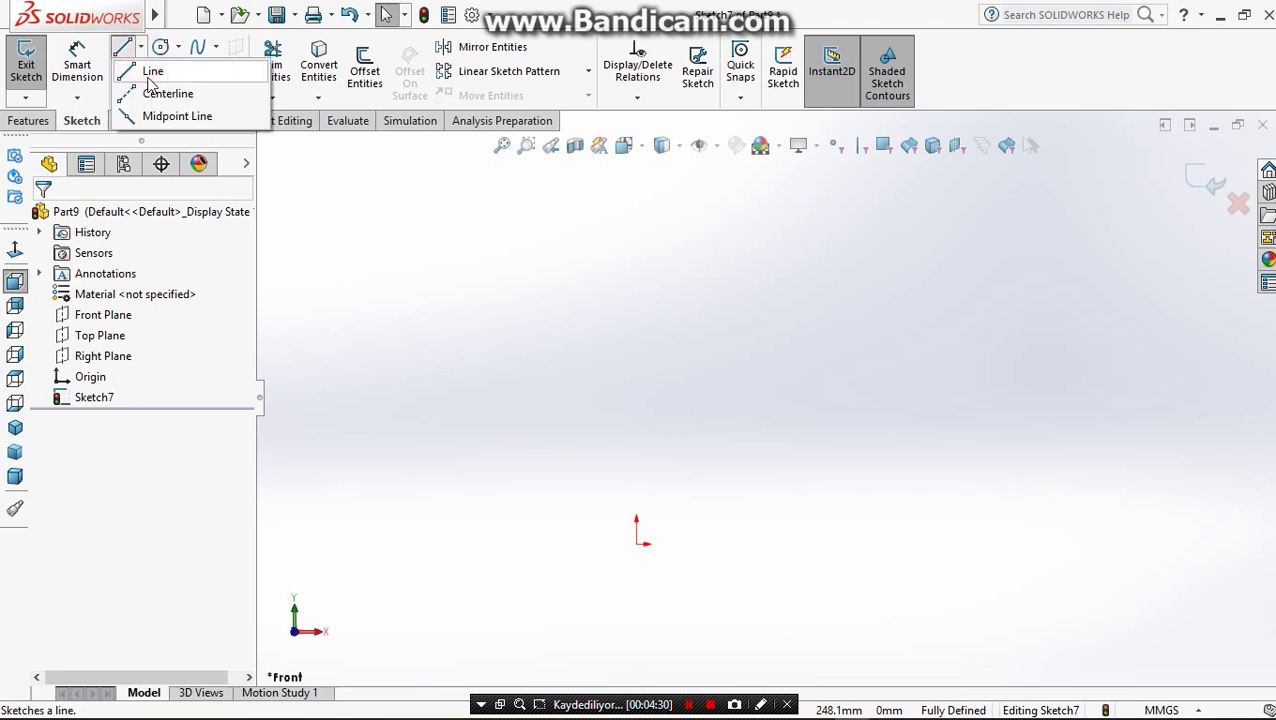
{"action": "left_click", "coordinate": [146, 78]}
Draw a vertical line, then select and delete it as unwanted
{"action": "left_click", "coordinate": [474, 487]}
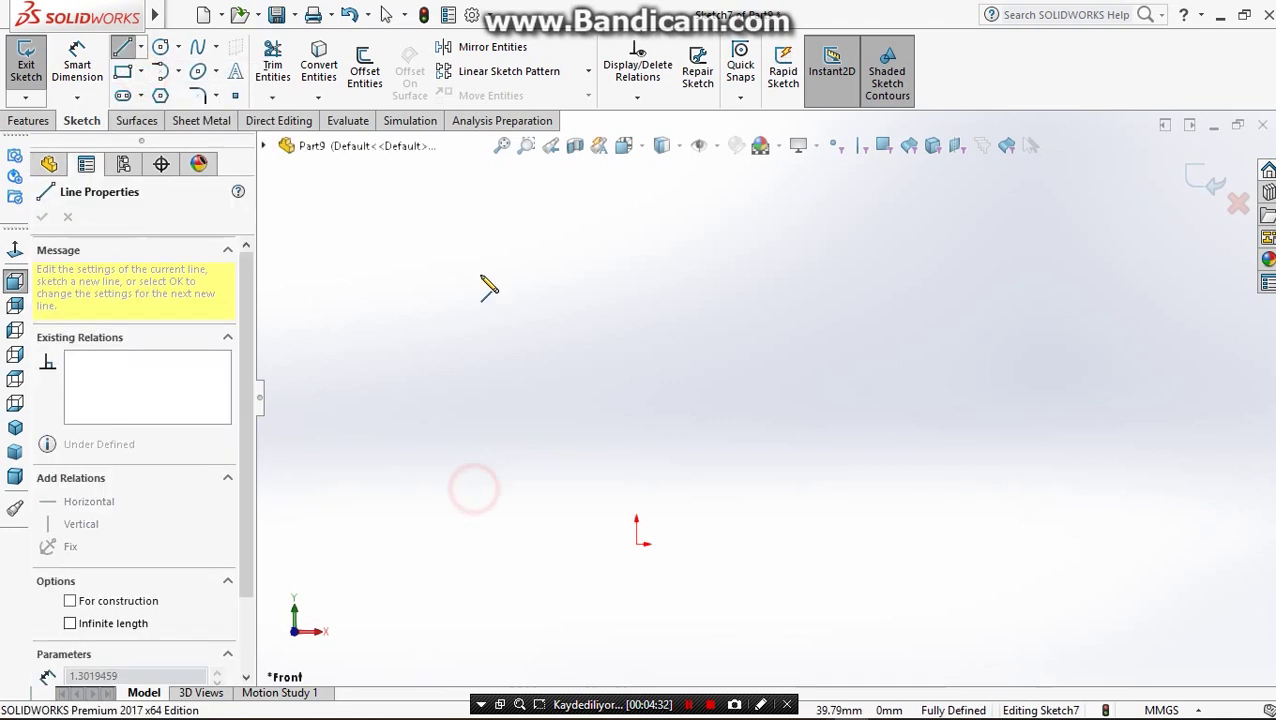
{"action": "left_click", "coordinate": [474, 210]}
{"action": "key", "text": "Escape"}
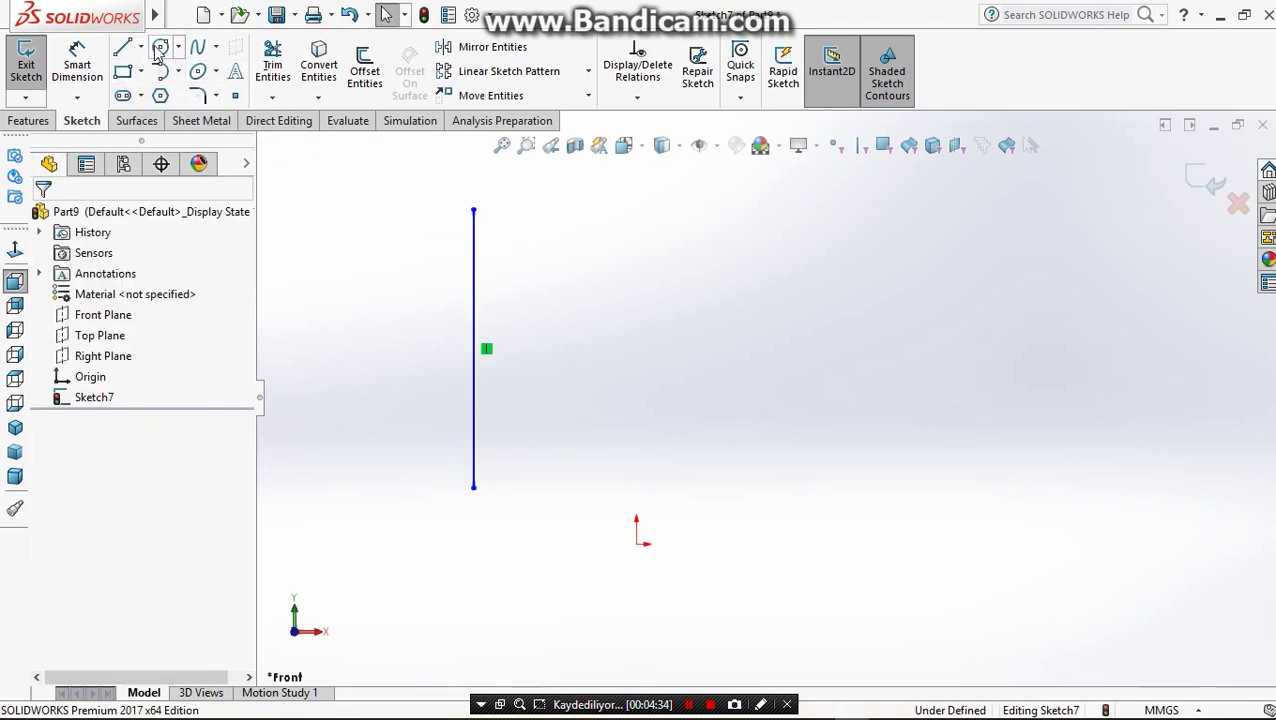
{"action": "left_click", "coordinate": [160, 46]}
{"action": "key", "text": "Escape"}
{"action": "left_click", "coordinate": [474, 265]}
{"action": "key", "text": "Delete"}
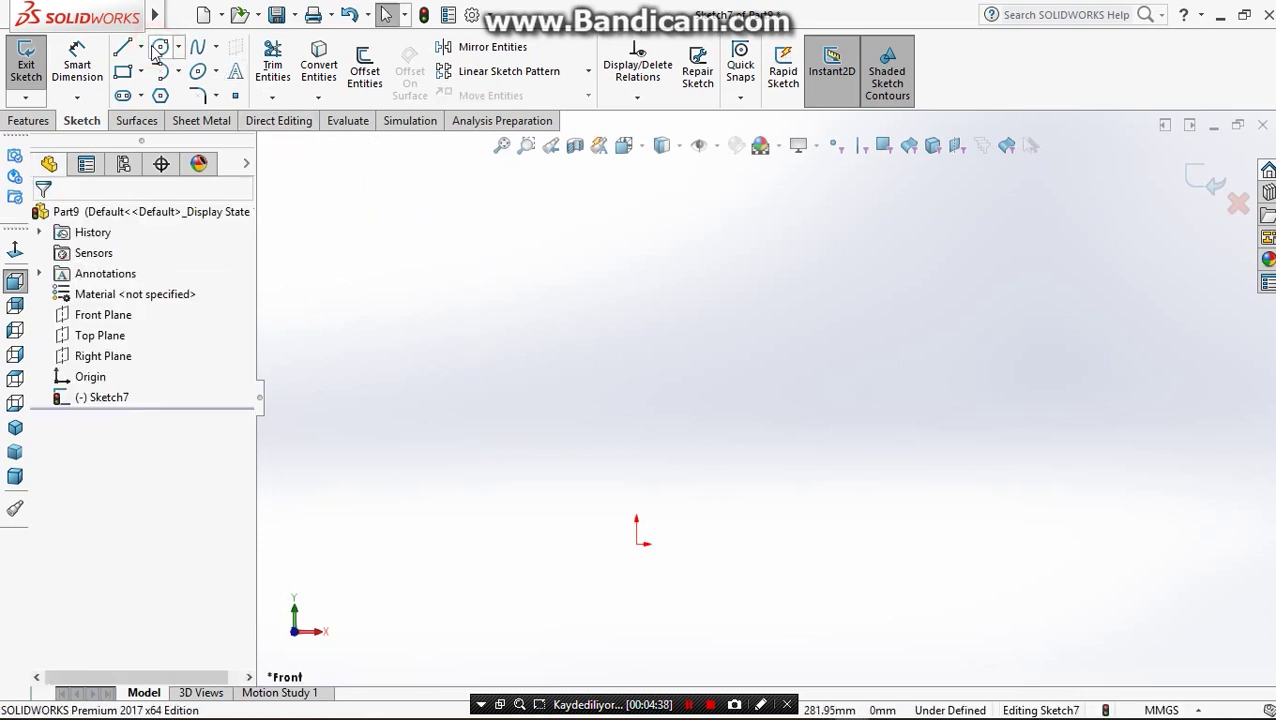
Sketch a circle with its centre up and left of the origin
{"action": "left_click", "coordinate": [160, 46]}
{"action": "left_click", "coordinate": [498, 385]}
{"action": "left_click", "coordinate": [478, 443]}
{"action": "key", "text": "Escape"}
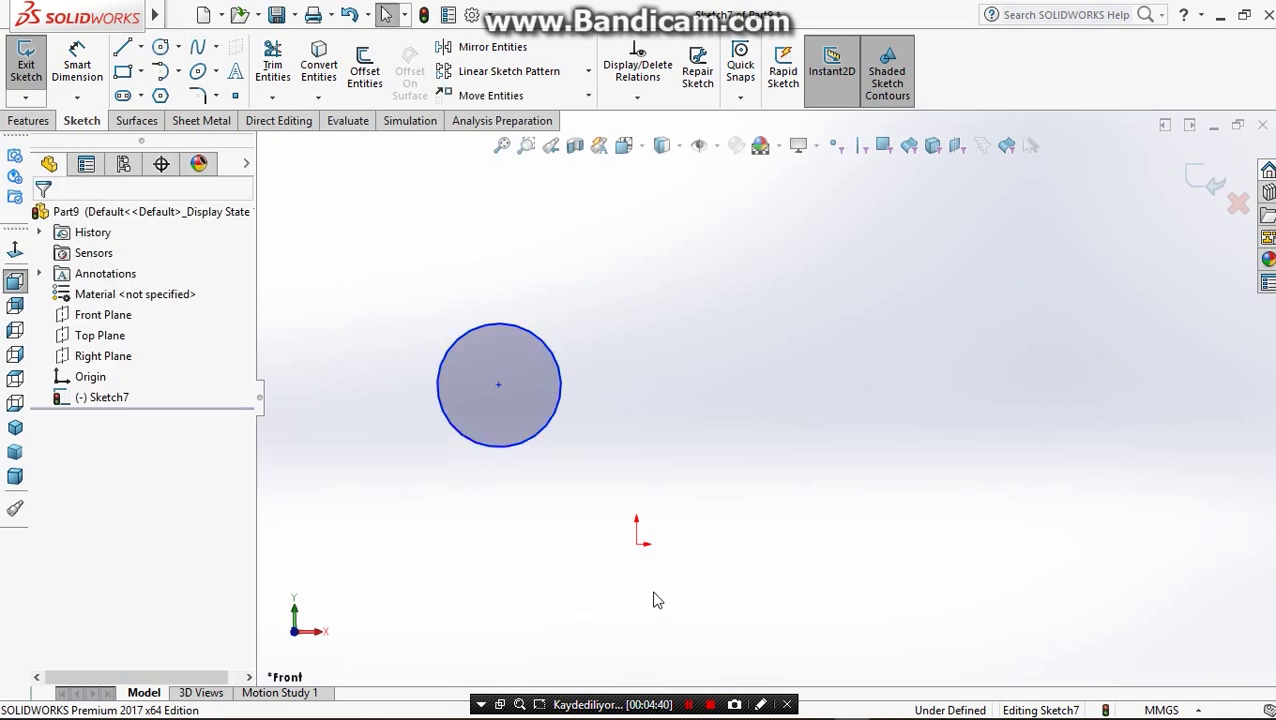
{"action": "middle_click_drag", "start_coordinate": [737, 340], "coordinate": [769, 321], "text": "ctrl"}
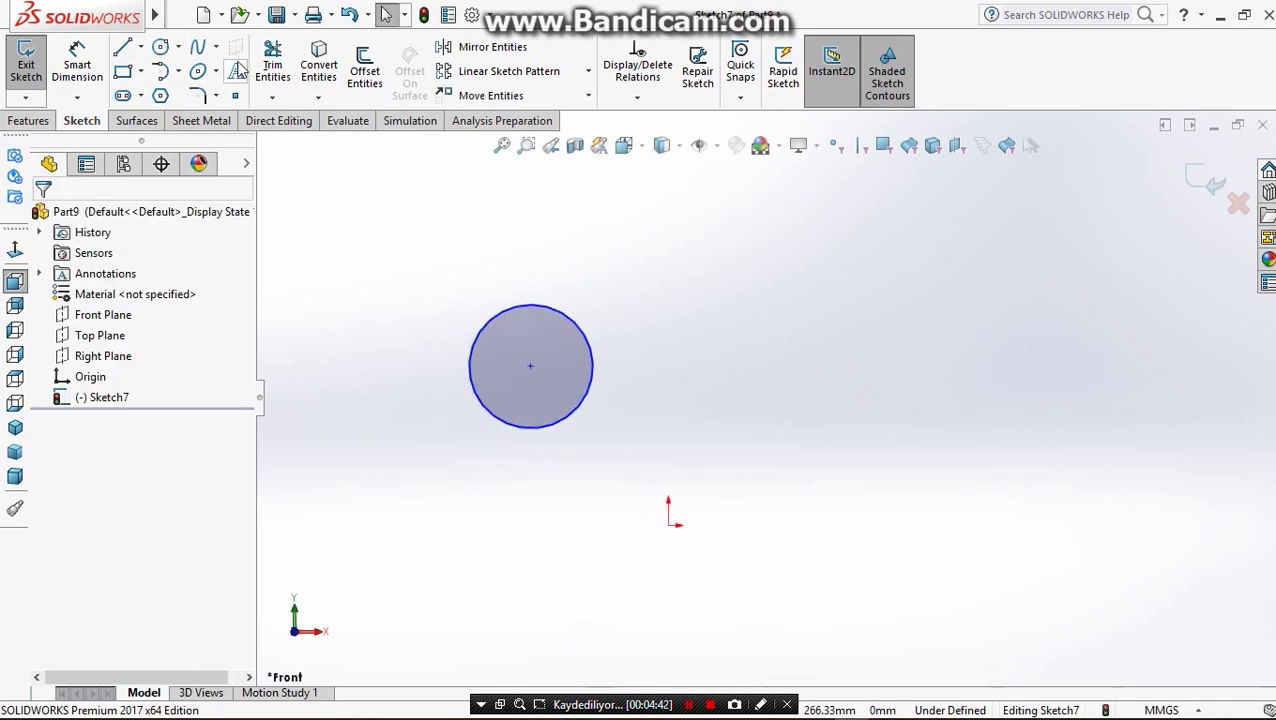
Draw a vertical construction centerline rising straight up from the origin
{"action": "left_click", "coordinate": [140, 47]}
{"action": "left_click", "coordinate": [170, 94]}
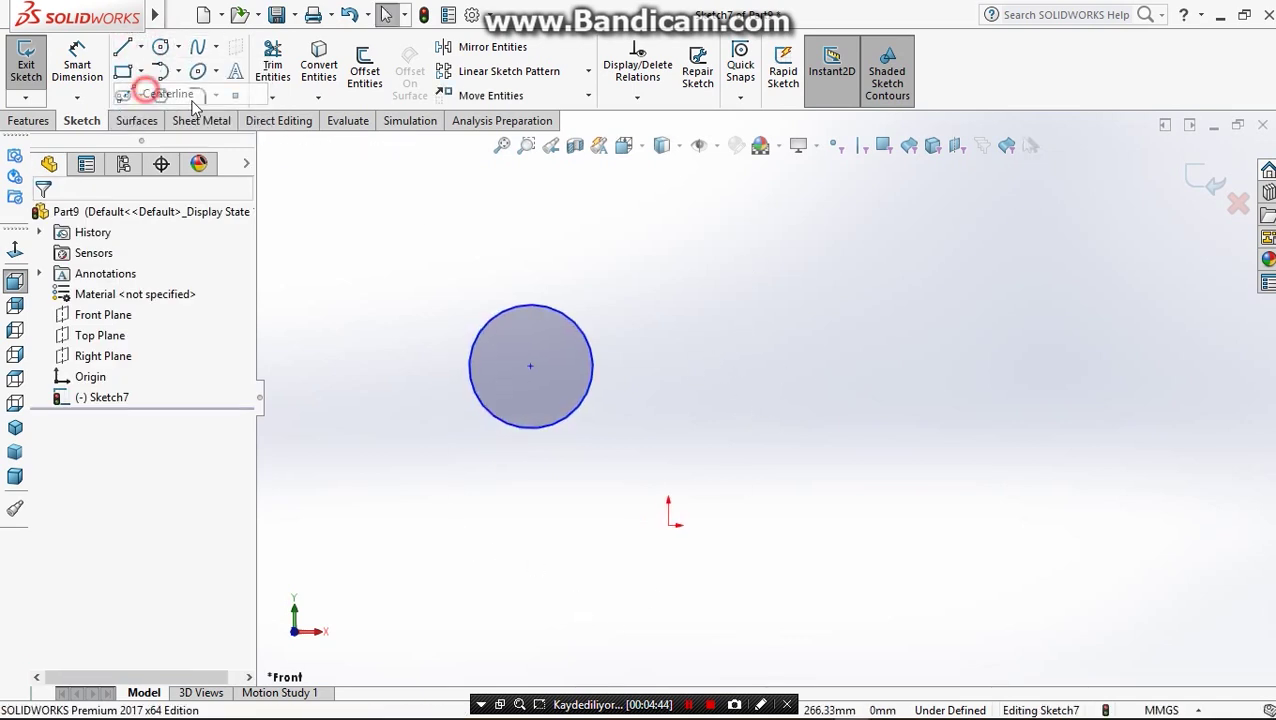
{"action": "left_click", "coordinate": [669, 526]}
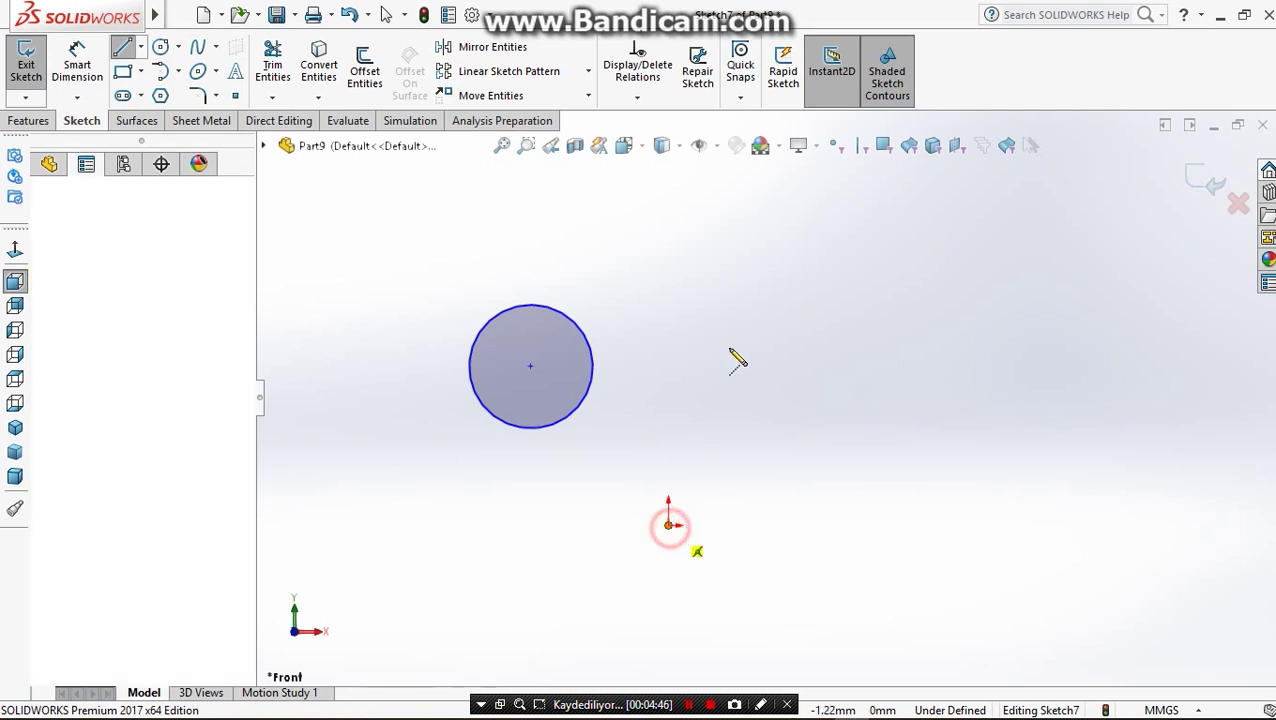
{"action": "left_click", "coordinate": [670, 241]}
{"action": "key", "text": "Escape"}
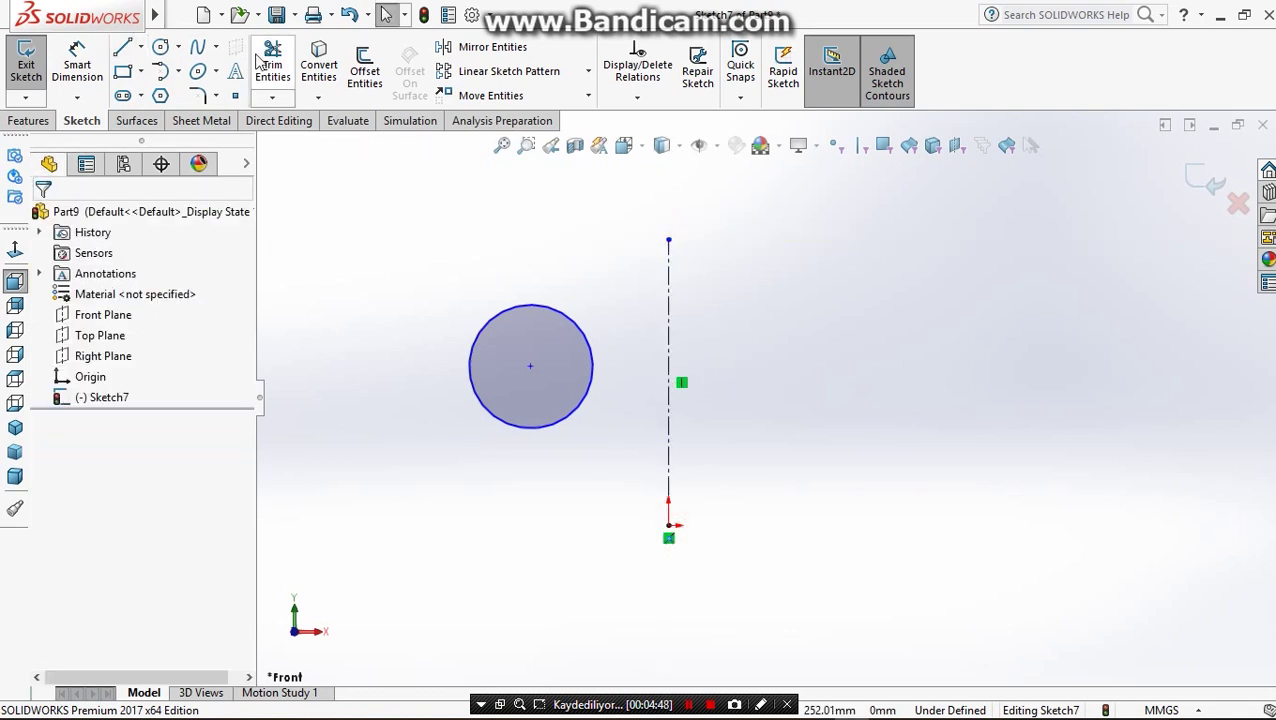
{"action": "right_click_drag", "start_coordinate": [530, 558], "coordinate": [558, 412]}
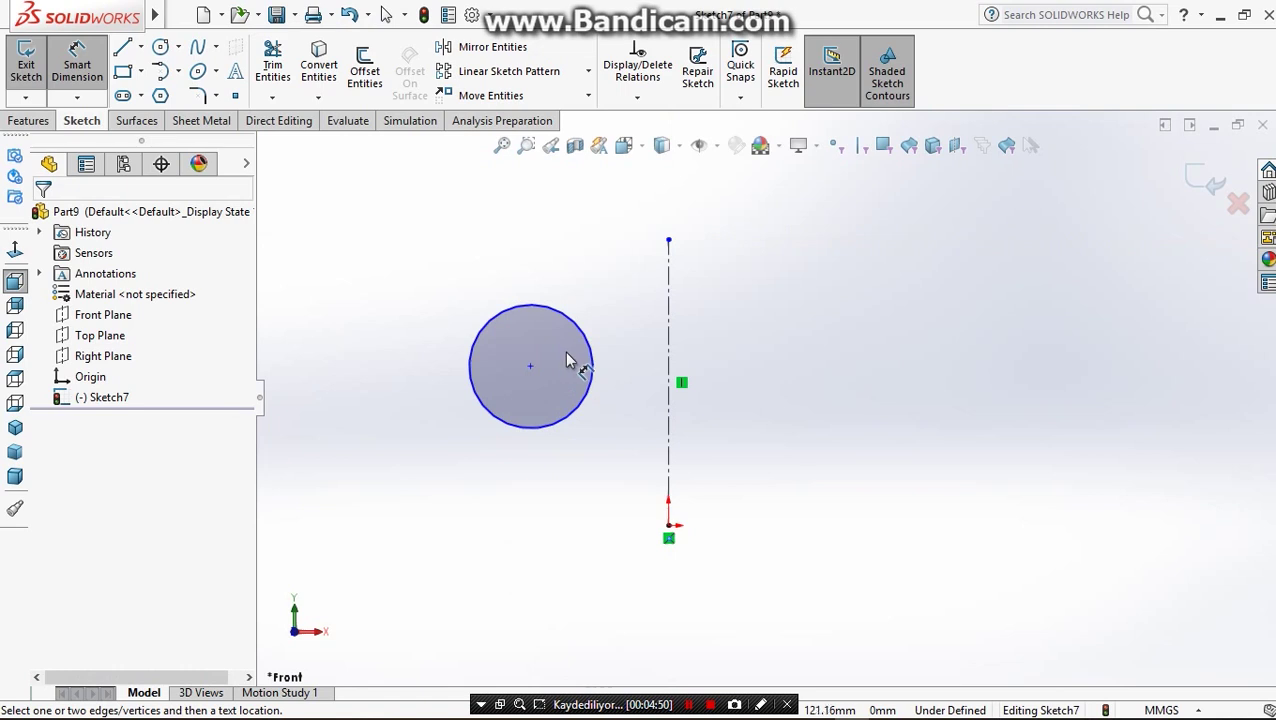
{"action": "key", "text": "Escape"}
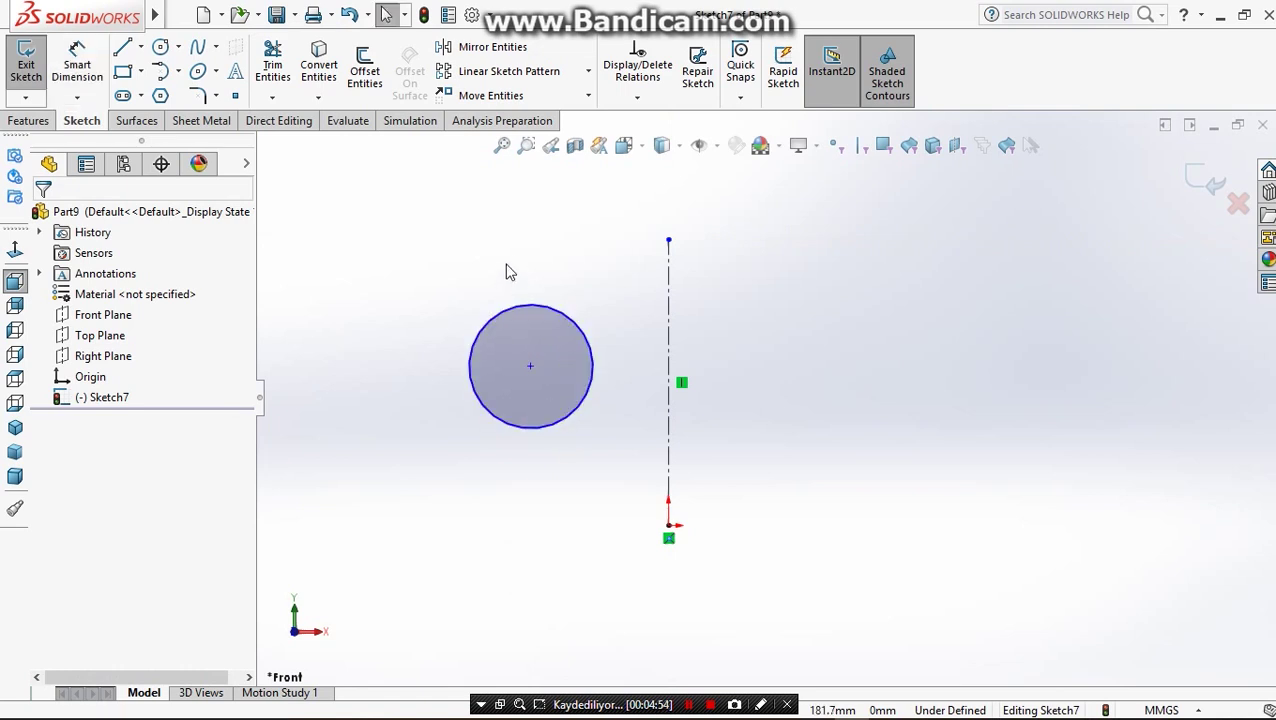
{"action": "right_click_drag", "start_coordinate": [792, 427], "coordinate": [776, 292]}
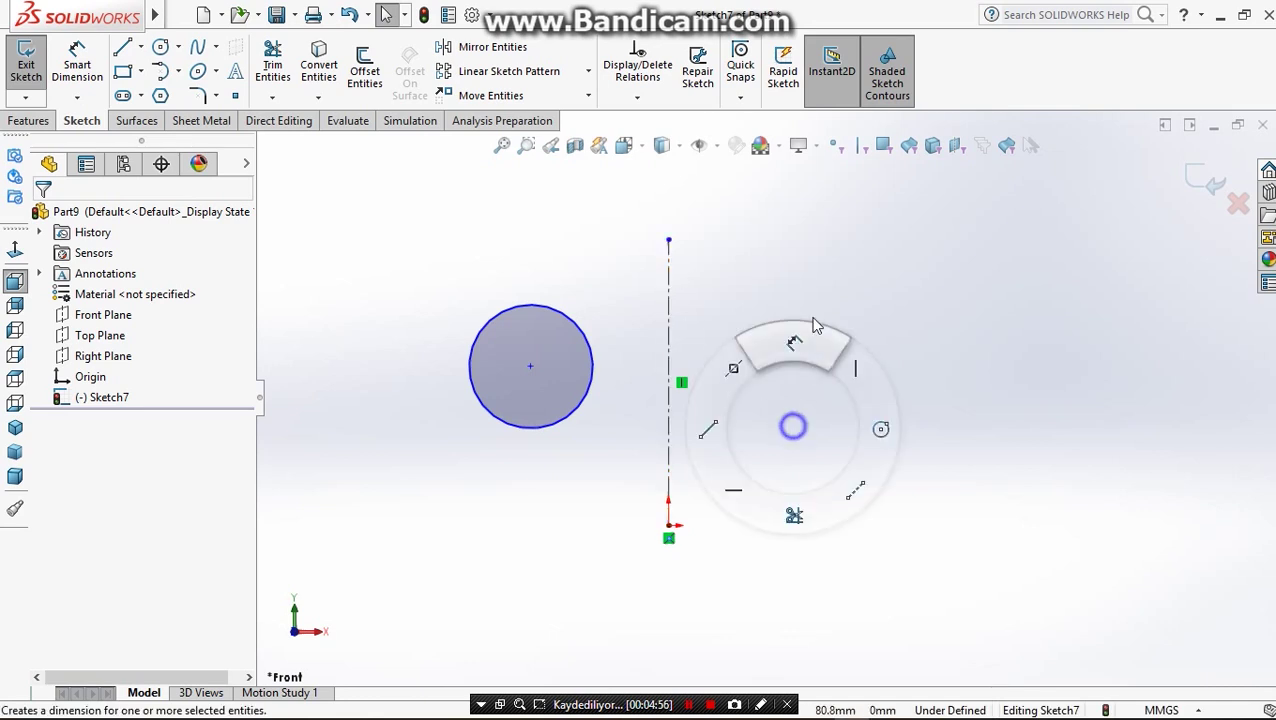
Dimension the vertical centerline's length as 200
{"action": "left_click", "coordinate": [669, 295]}
{"action": "left_click", "coordinate": [412, 390]}
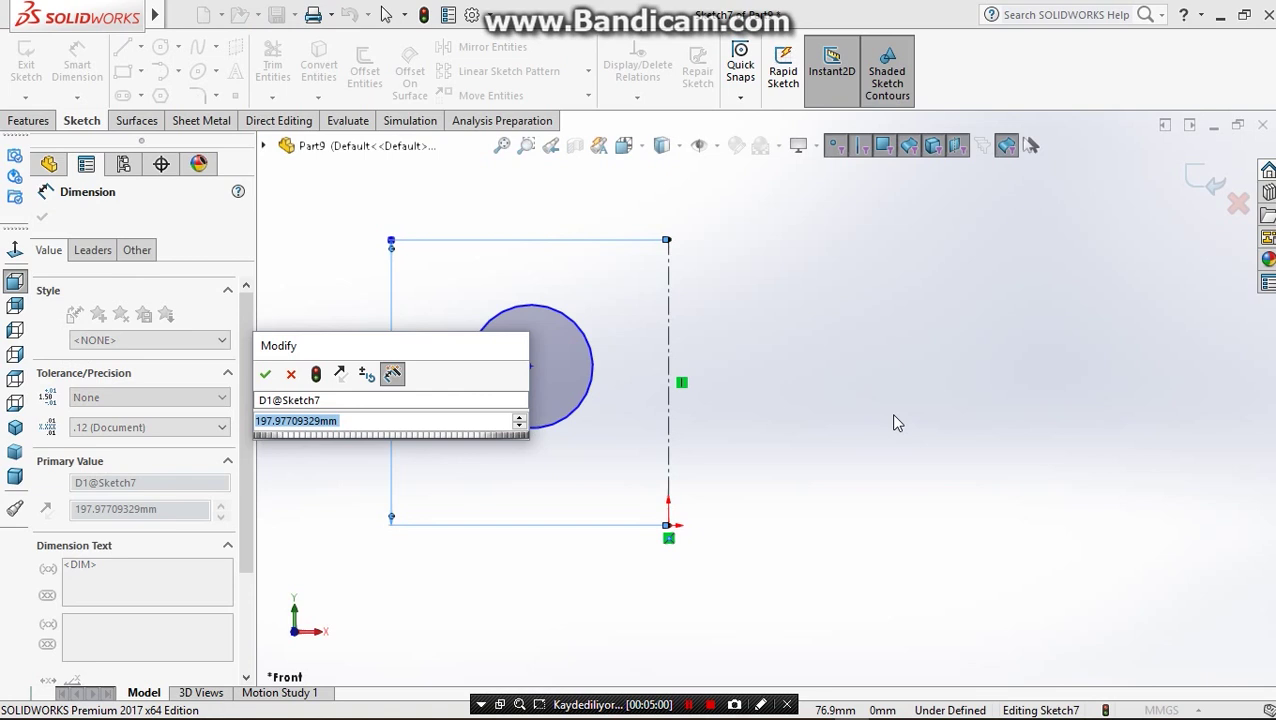
{"action": "type", "text": "200"}
{"action": "key", "text": "Return"}
{"action": "key", "text": "Escape"}
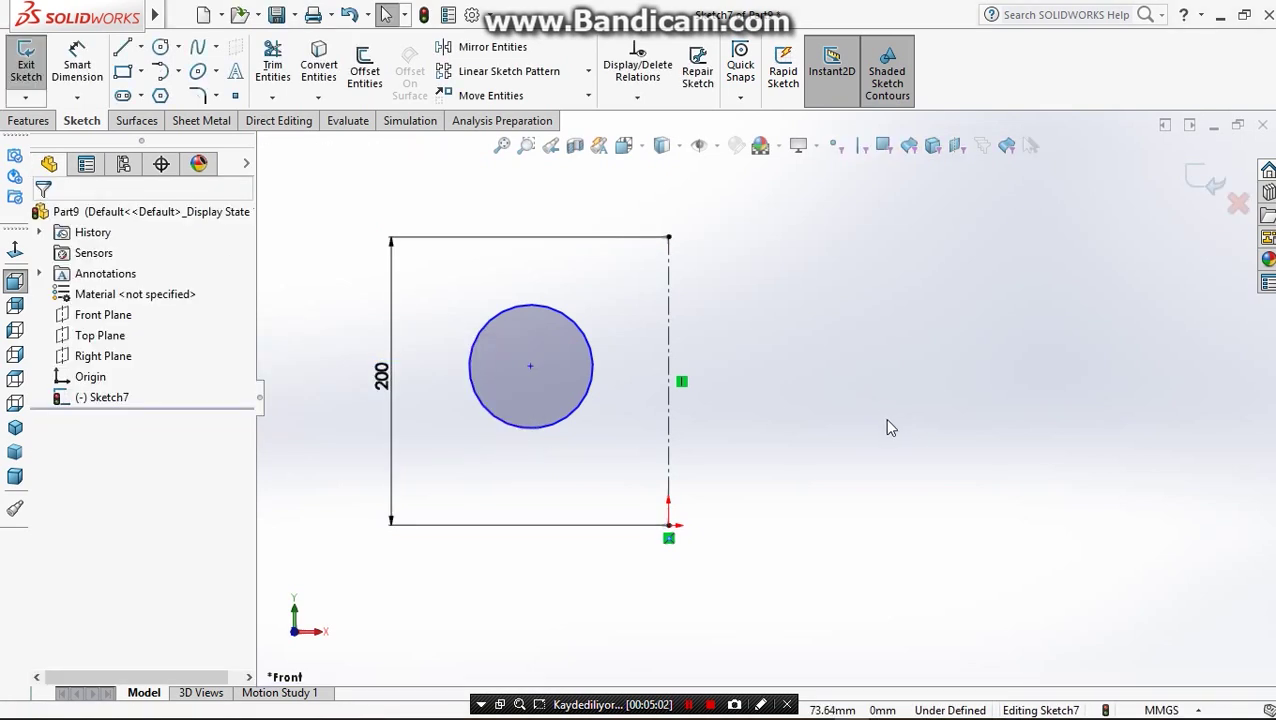
Make the circle's centre level with the point picked on the centerline
{"action": "left_click", "coordinate": [529, 367]}
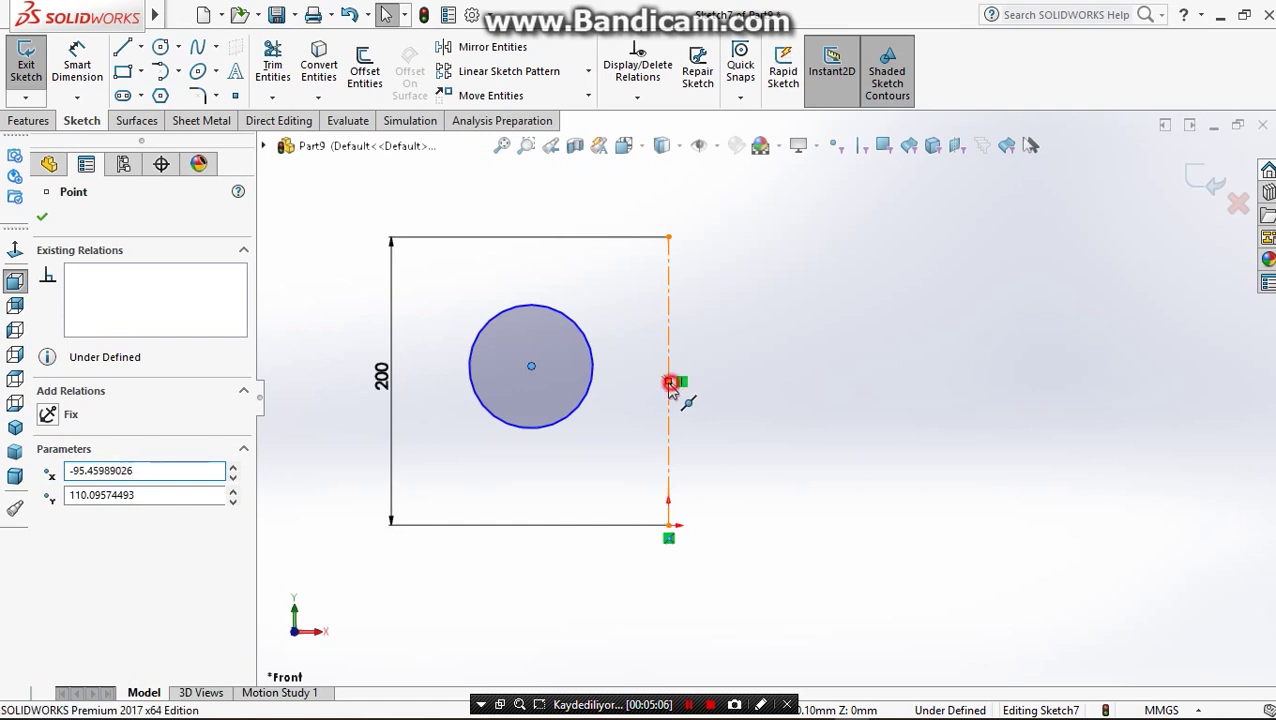
{"action": "left_click", "coordinate": [669, 382], "text": "ctrl"}
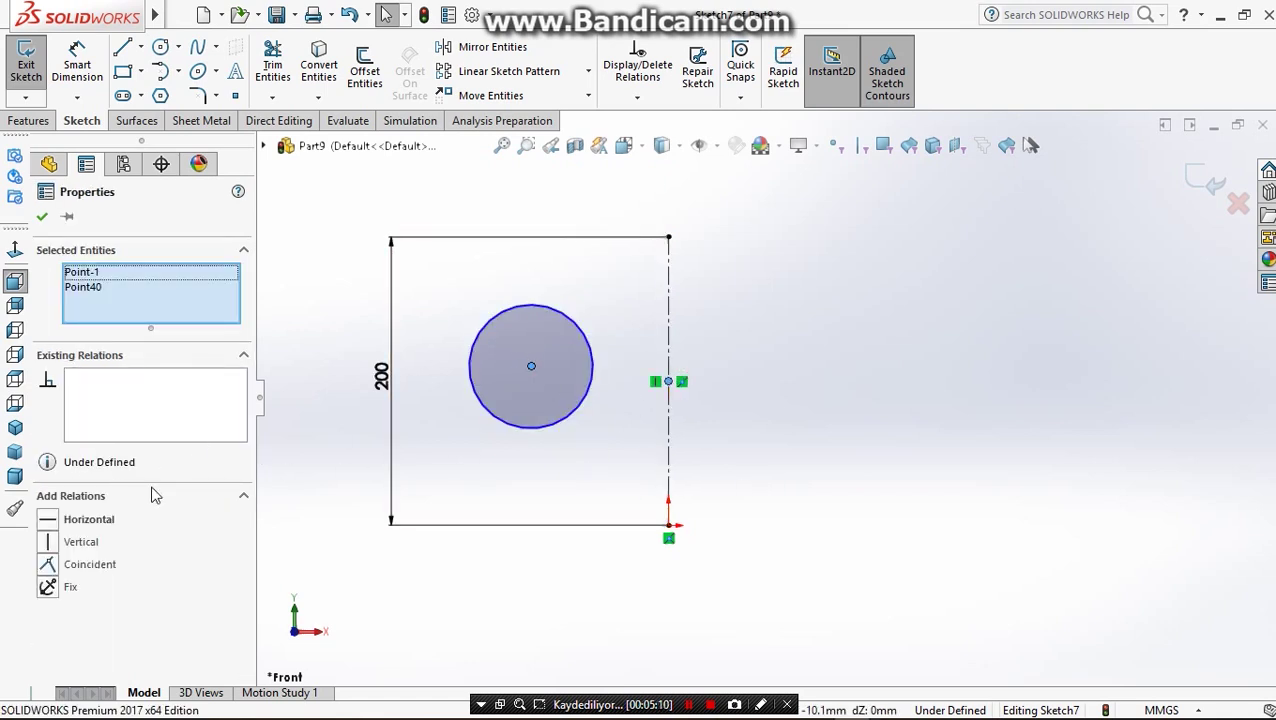
{"action": "left_click", "coordinate": [72, 520]}
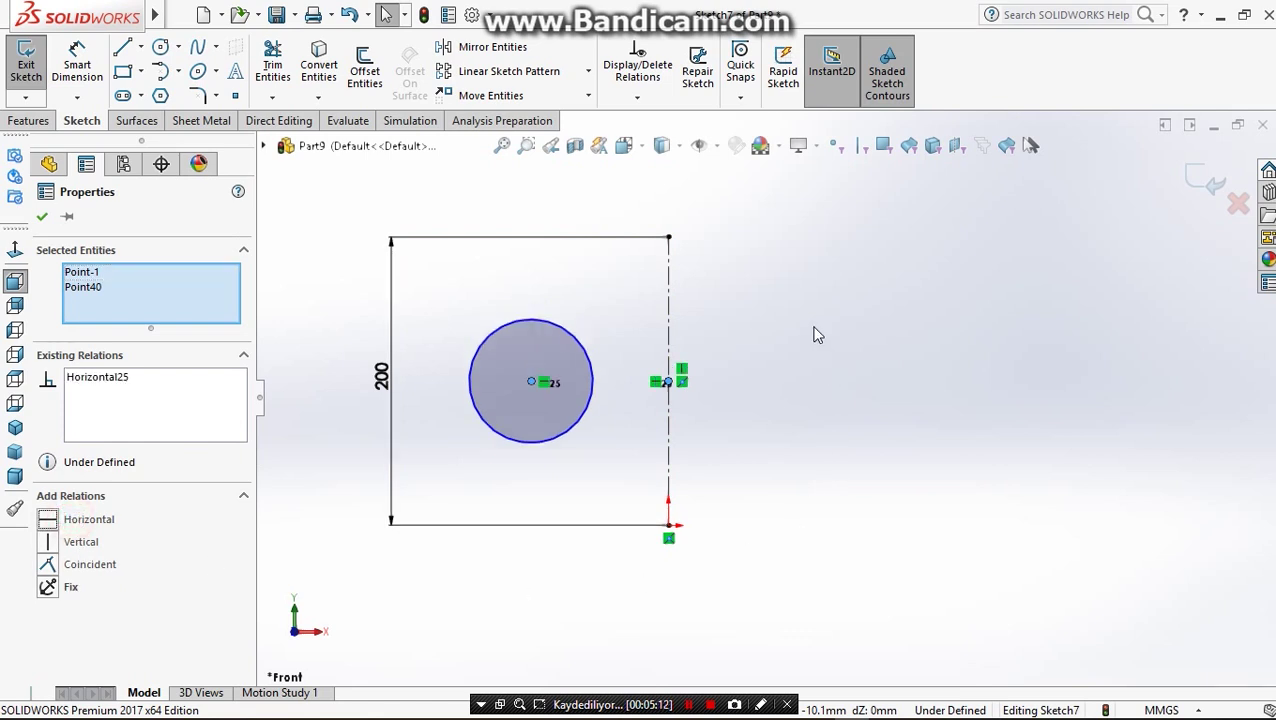
{"action": "scroll", "coordinate": [834, 373], "scroll_direction": "up", "scroll_amount": 1}
Dimension the circle's diameter as 85
{"action": "left_click", "coordinate": [834, 373]}
{"action": "scroll", "coordinate": [757, 413], "scroll_direction": "down", "scroll_amount": 2}
{"action": "scroll", "coordinate": [826, 518], "scroll_direction": "up", "scroll_amount": 1}
{"action": "right_click_drag", "start_coordinate": [823, 510], "coordinate": [840, 380]}
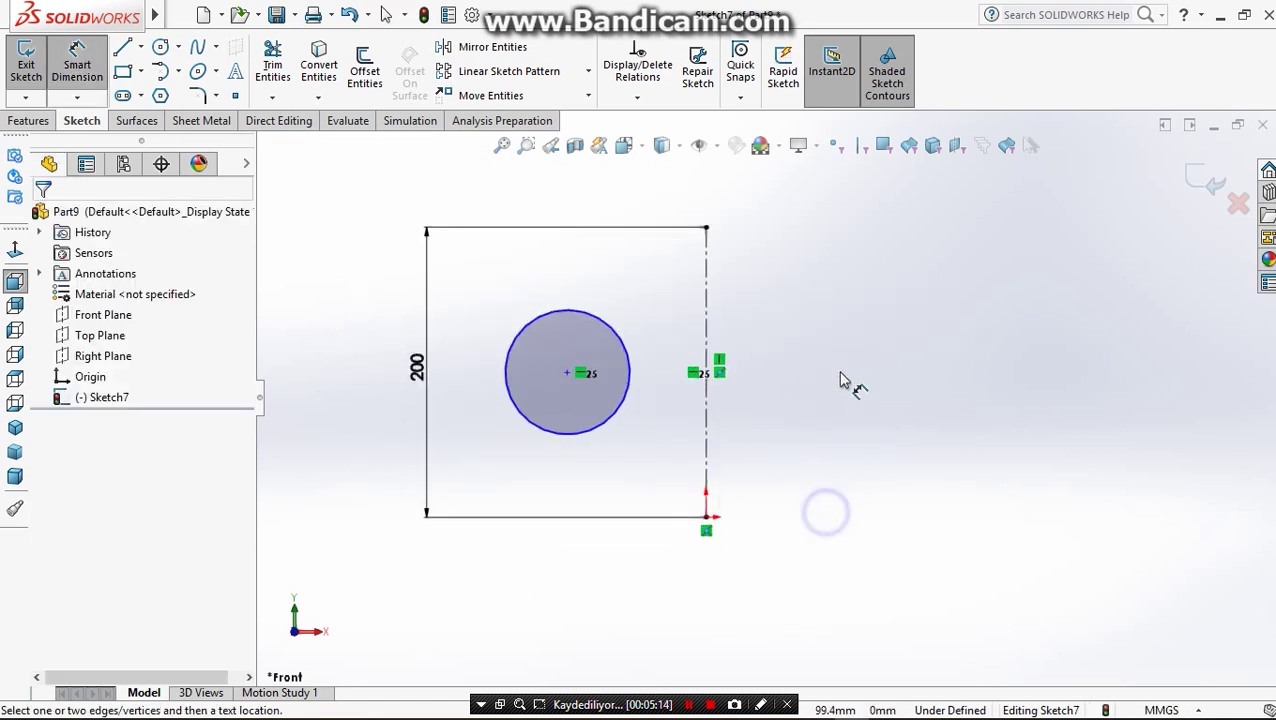
{"action": "left_click", "coordinate": [595, 326]}
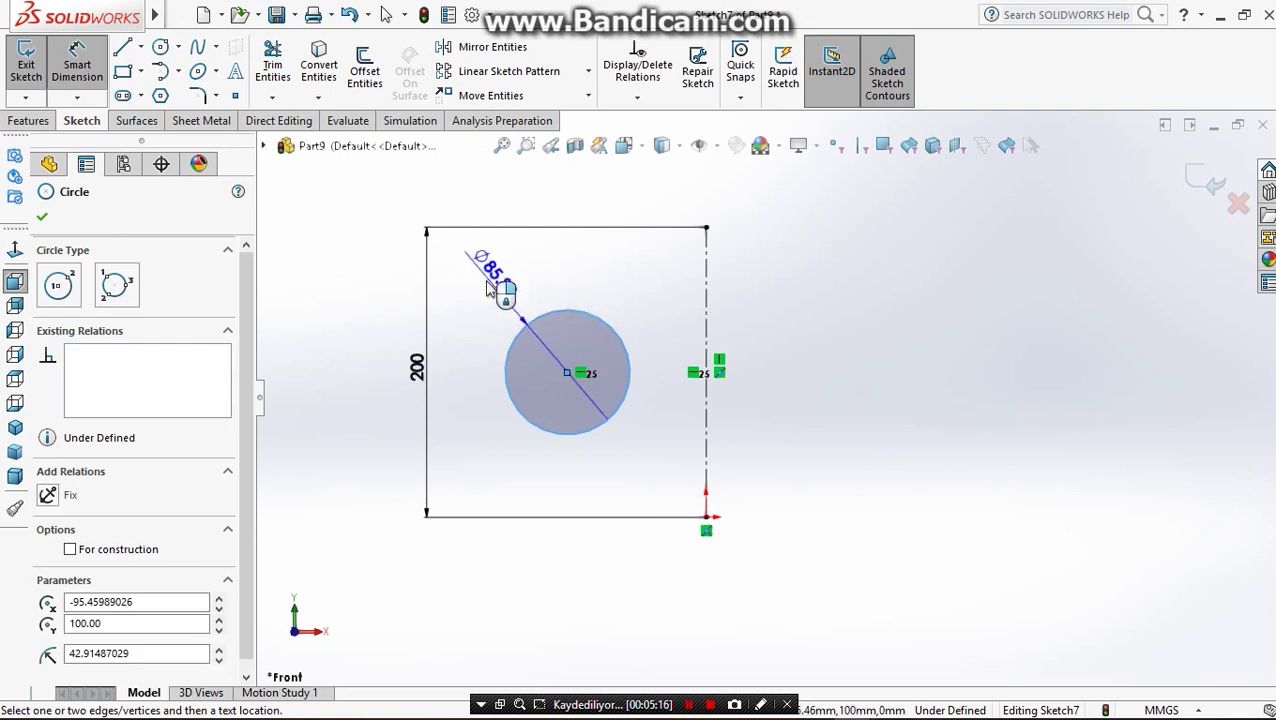
{"action": "left_click", "coordinate": [492, 364]}
{"action": "type", "text": "85"}
{"action": "key", "text": "Return"}
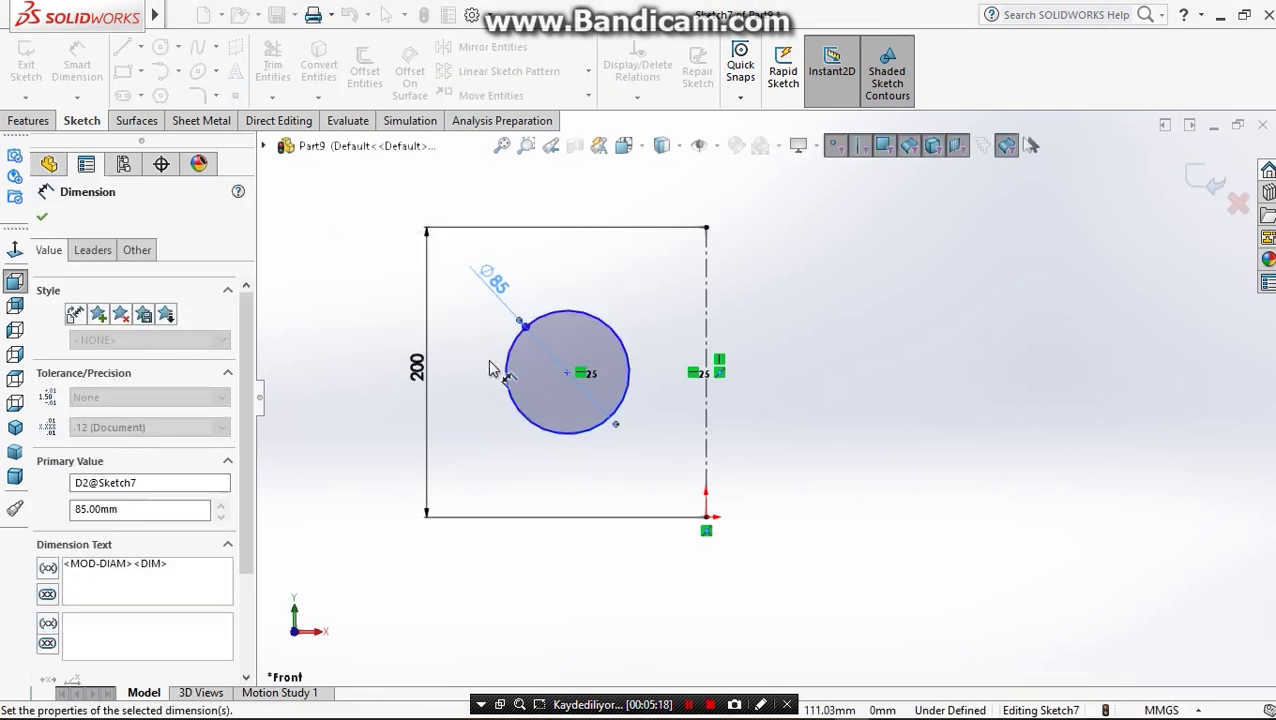
{"action": "key", "text": "Escape"}
Set the horizontal distance from the circle to the centerline to 95
{"action": "right_click_drag", "start_coordinate": [651, 452], "coordinate": [655, 393]}
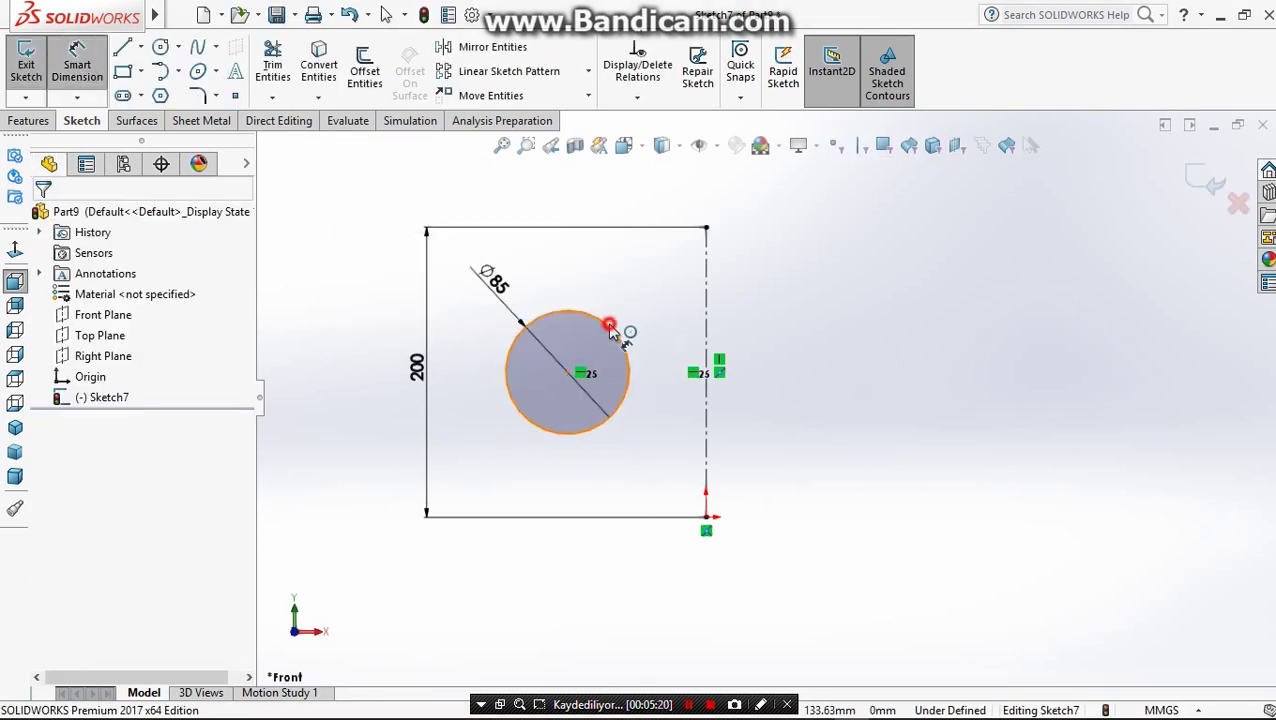
{"action": "left_click", "coordinate": [610, 328]}
{"action": "left_click", "coordinate": [707, 320]}
{"action": "left_click", "coordinate": [862, 520]}
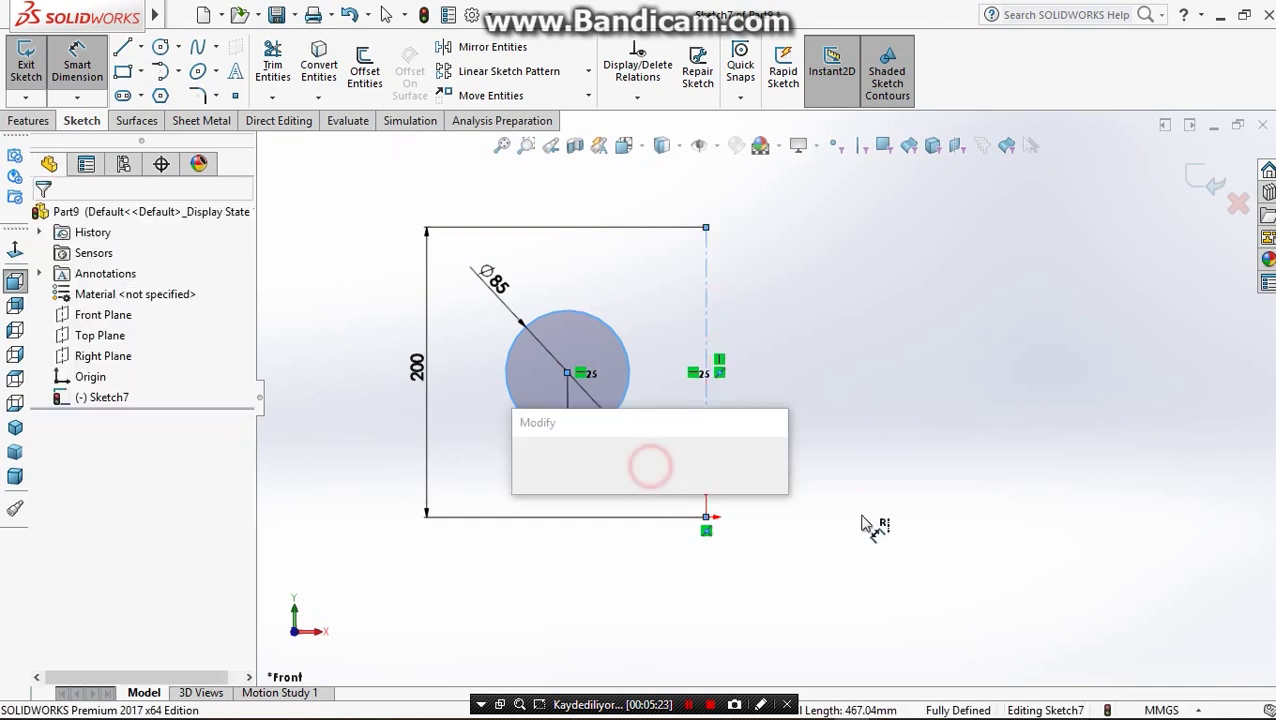
{"action": "type", "text": "95"}
{"action": "key", "text": "Return"}
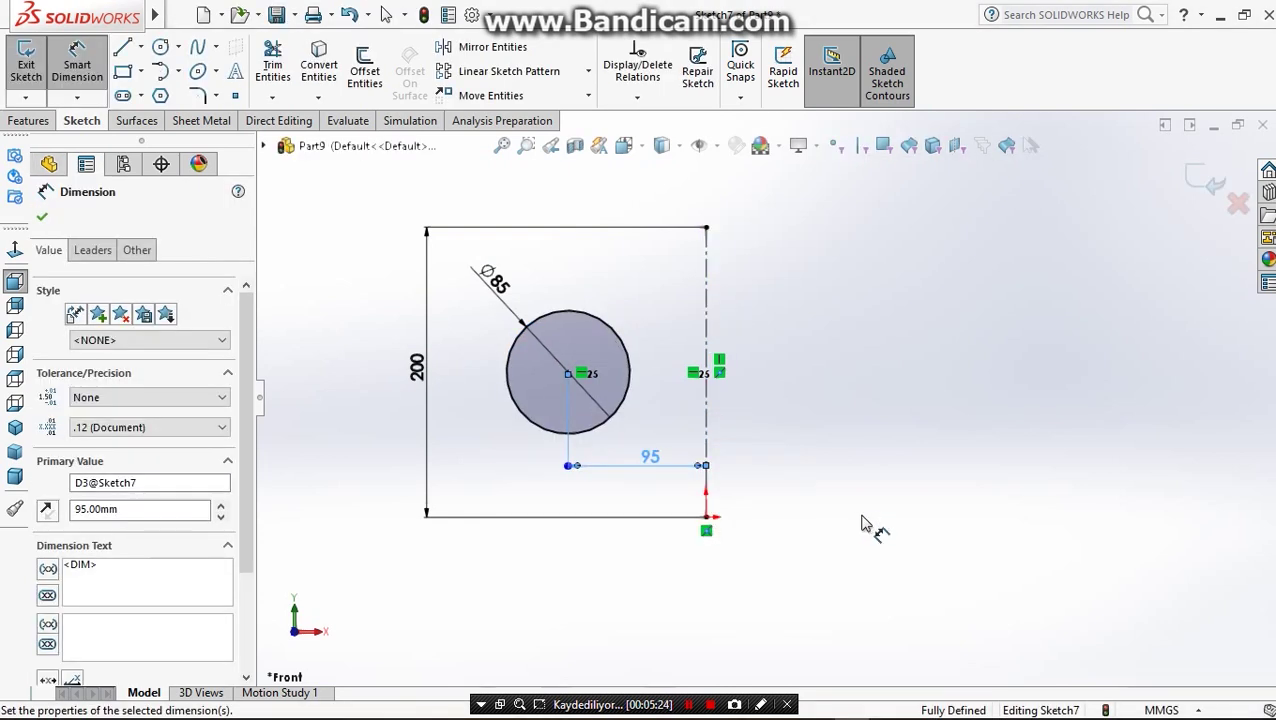
{"action": "key", "text": "Escape"}
{"action": "scroll", "coordinate": [665, 415], "scroll_direction": "up", "scroll_amount": 1}
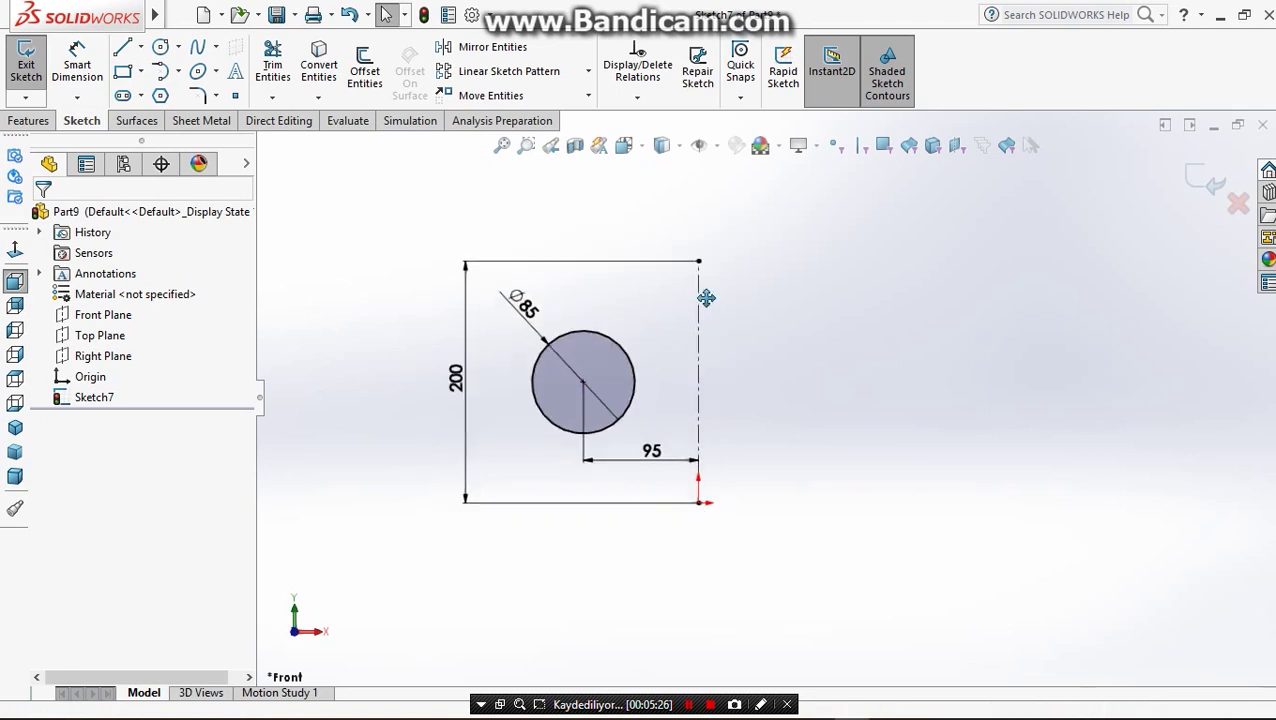
{"action": "middle_click_drag", "start_coordinate": [750, 440], "coordinate": [665, 430], "text": "ctrl"}
{"action": "scroll", "coordinate": [670, 433], "scroll_direction": "down", "scroll_amount": 2}
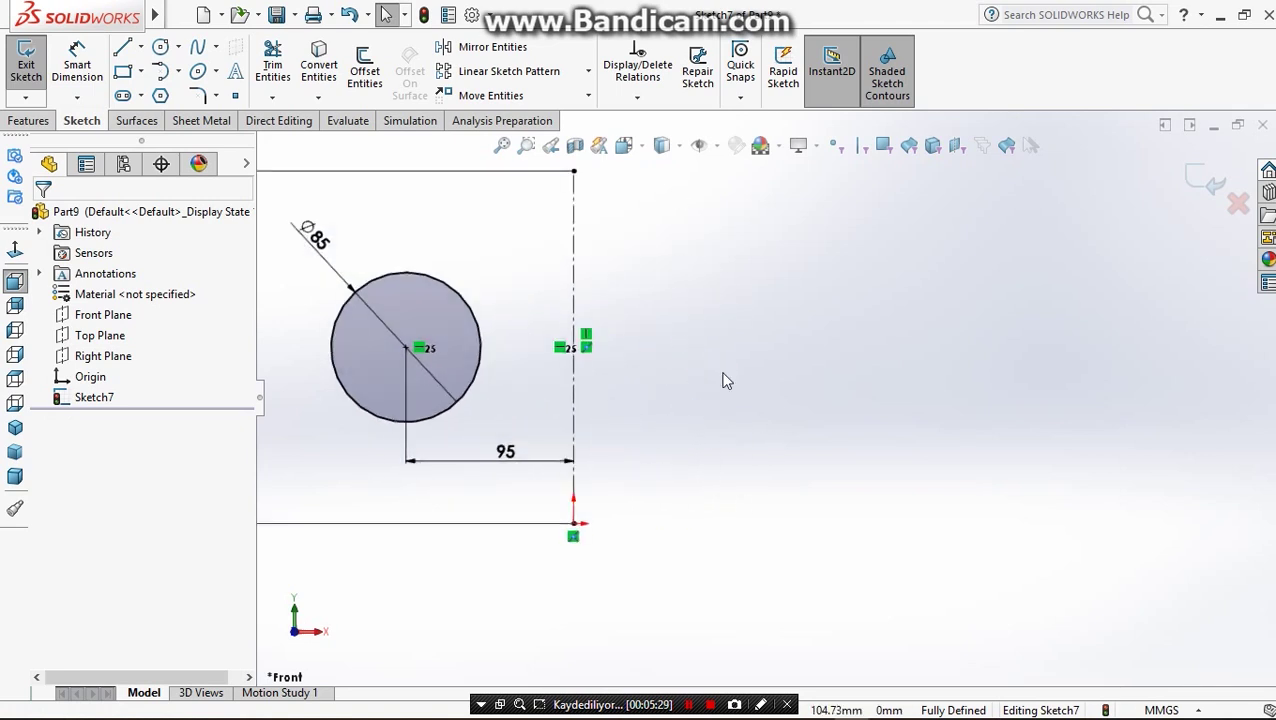
{"action": "scroll", "coordinate": [725, 380], "scroll_direction": "up", "scroll_amount": 1}
{"action": "scroll", "coordinate": [718, 278], "scroll_direction": "down", "scroll_amount": 1}
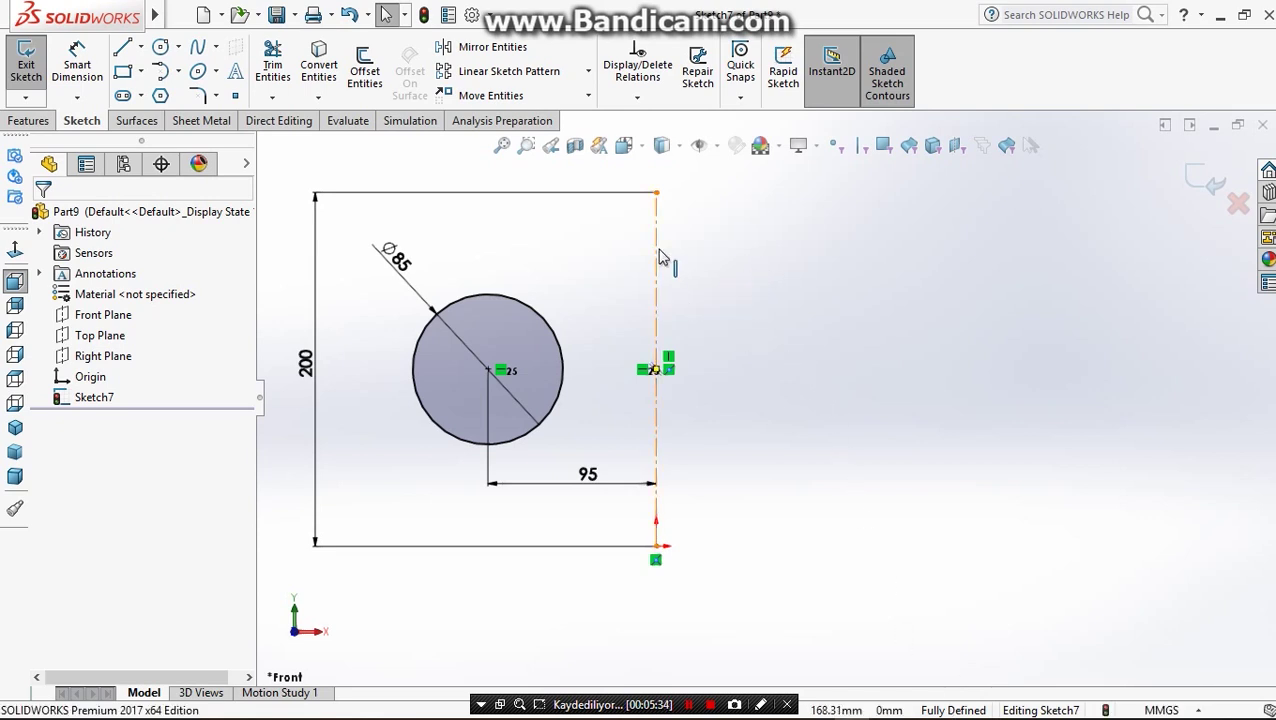
{"action": "middle_click_drag", "start_coordinate": [728, 265], "coordinate": [728, 288], "text": "ctrl"}
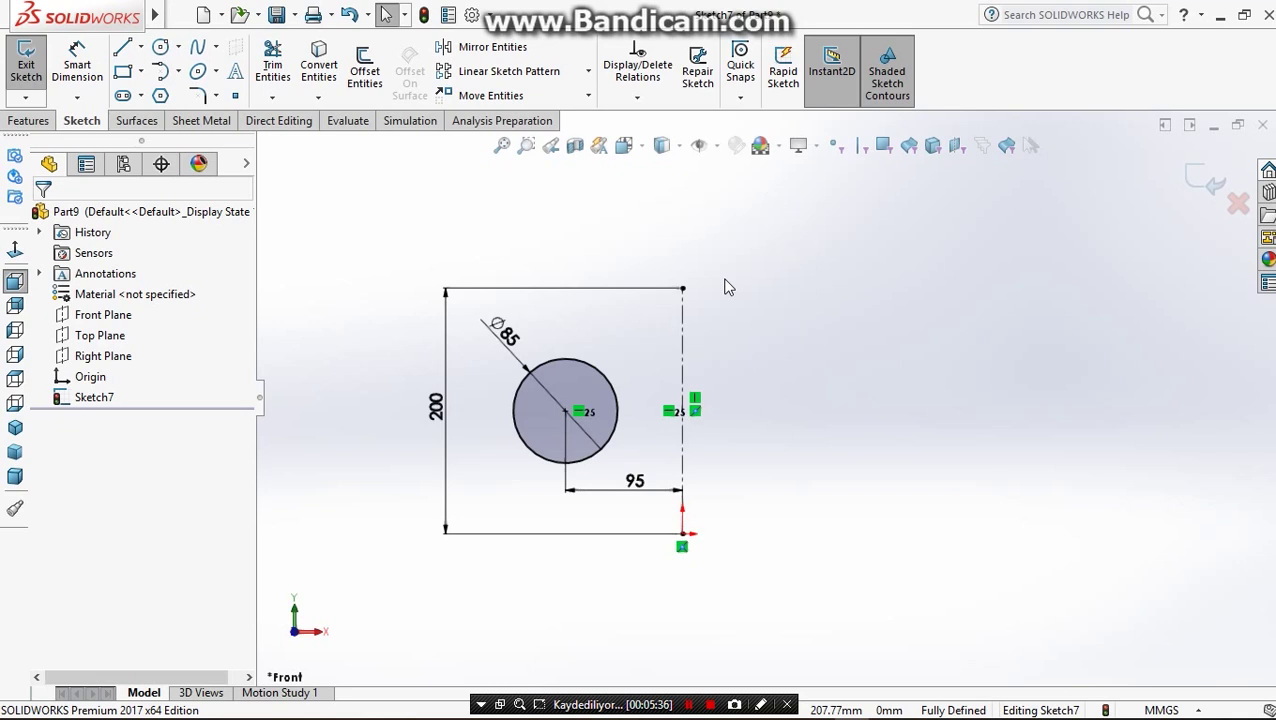
{"action": "left_click", "coordinate": [589, 96]}
{"action": "left_click", "coordinate": [589, 96]}
{"action": "left_click", "coordinate": [558, 95]}
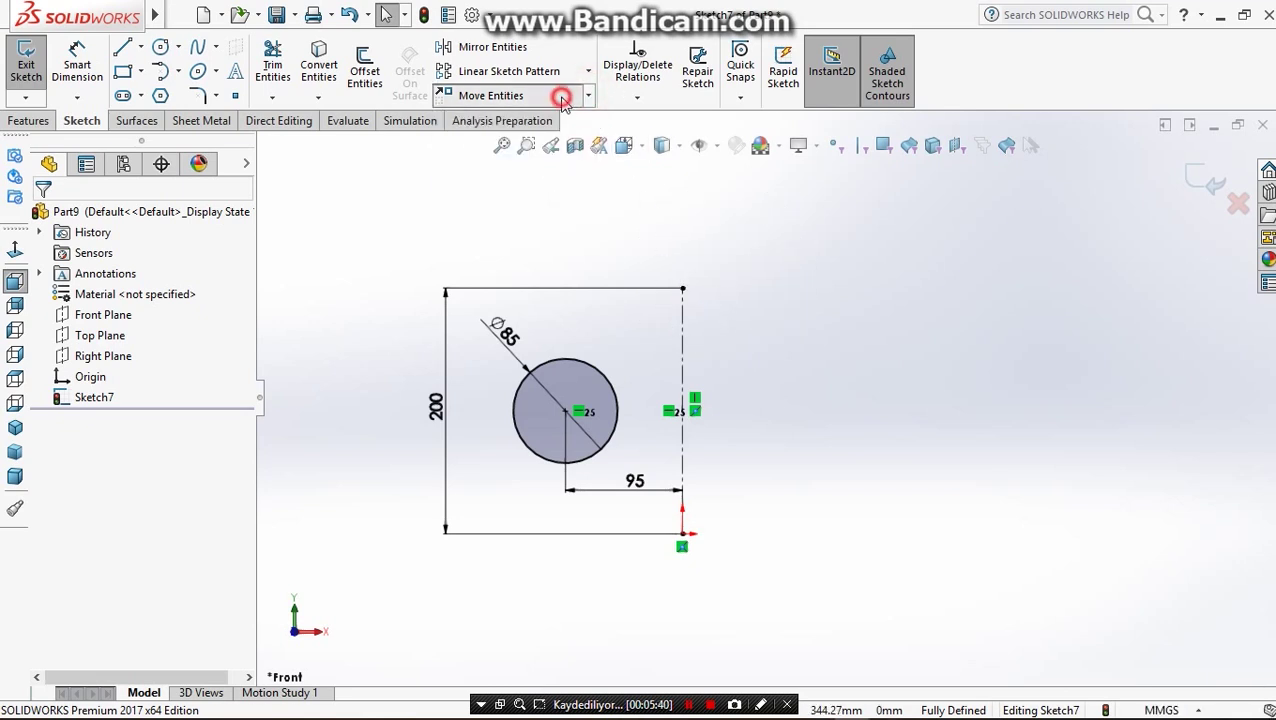
{"action": "left_click_drag", "start_coordinate": [688, 480], "coordinate": [840, 642]}
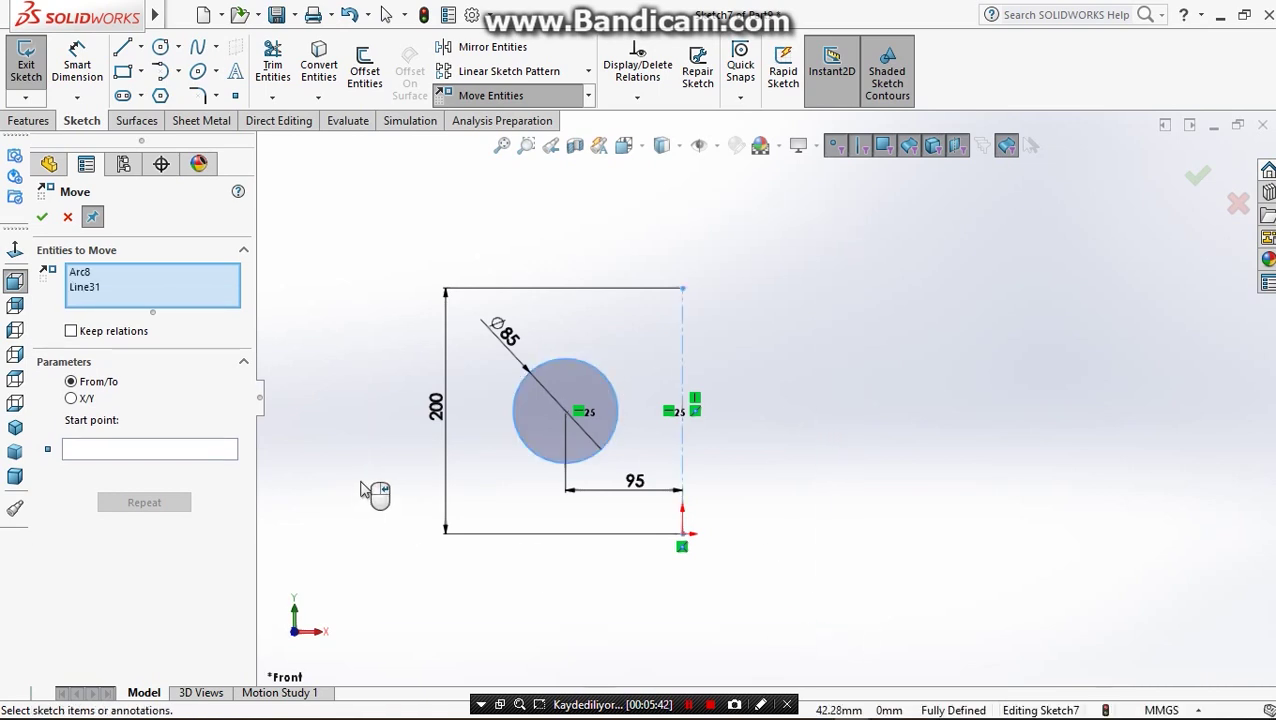
{"action": "left_click", "coordinate": [155, 446]}
{"action": "left_click", "coordinate": [641, 413]}
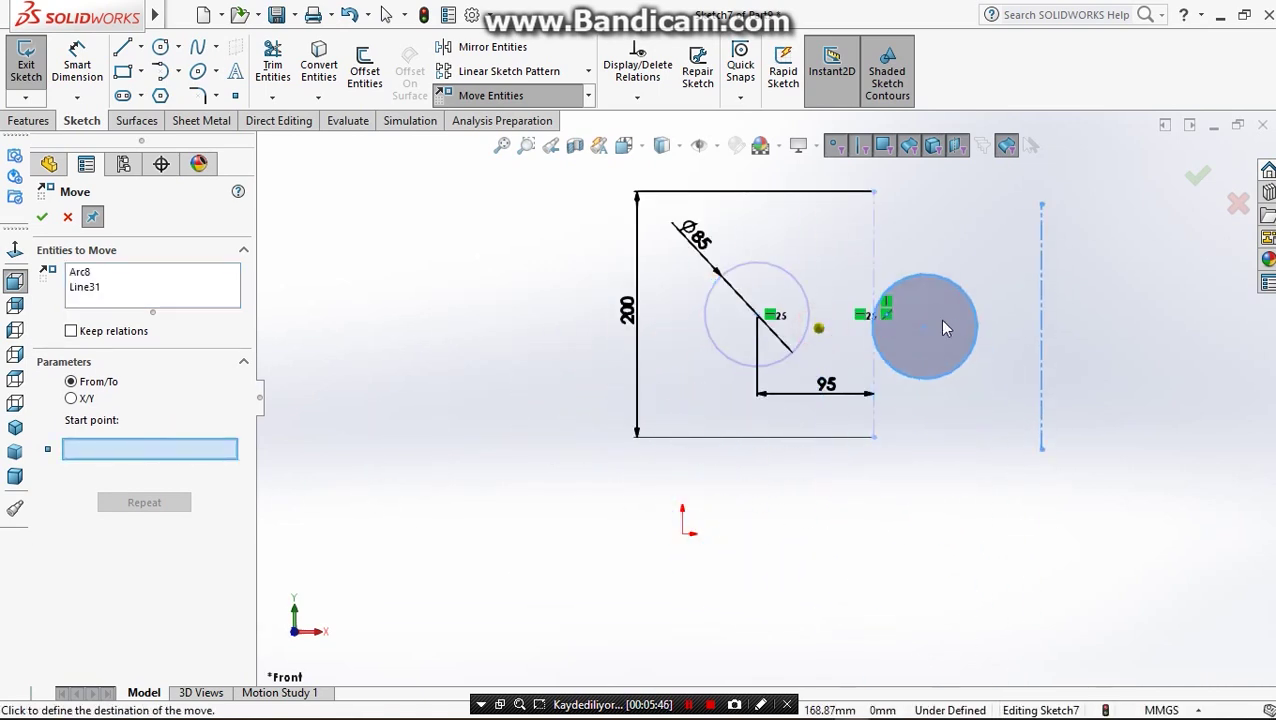
{"action": "left_click", "coordinate": [110, 333]}
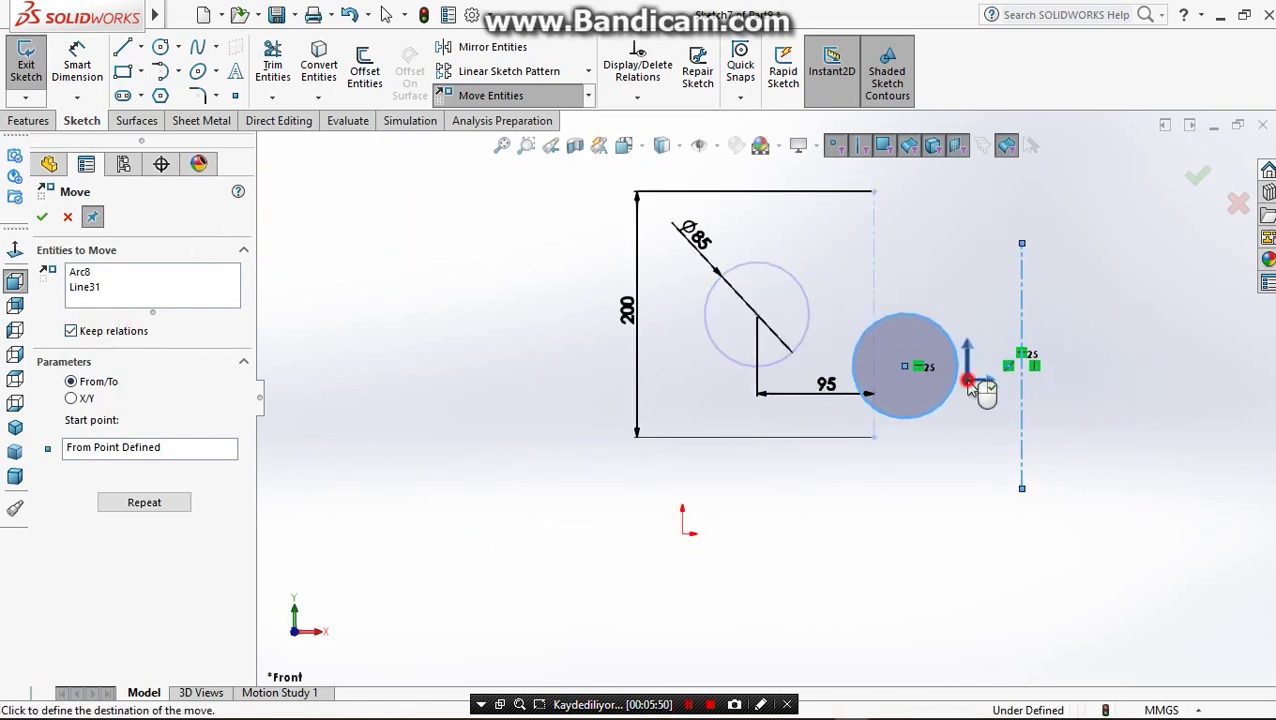
{"action": "left_click", "coordinate": [970, 385]}
{"action": "key", "text": "Escape"}
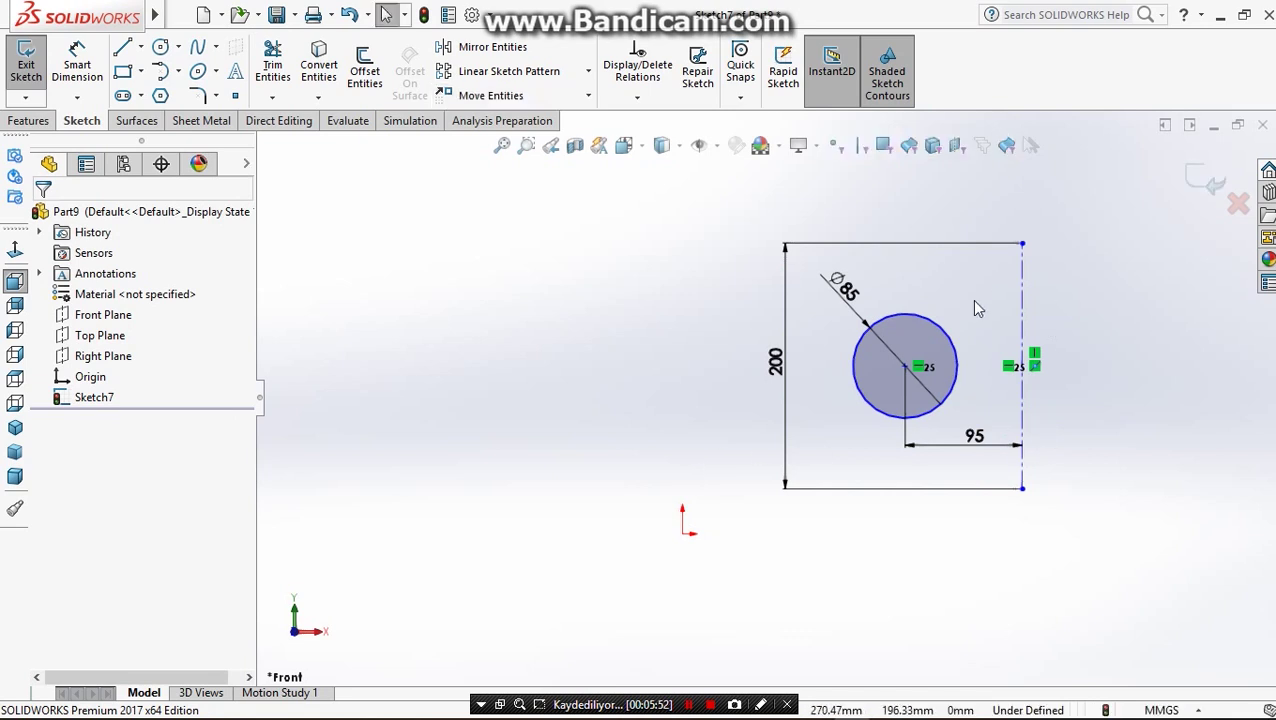
{"action": "mouse_move", "coordinate": [905, 366]}
{"action": "left_mouse_down"}
{"action": "mouse_move", "coordinate": [714, 327]}
{"action": "mouse_move", "coordinate": [455, 369]}
{"action": "left_mouse_up"}
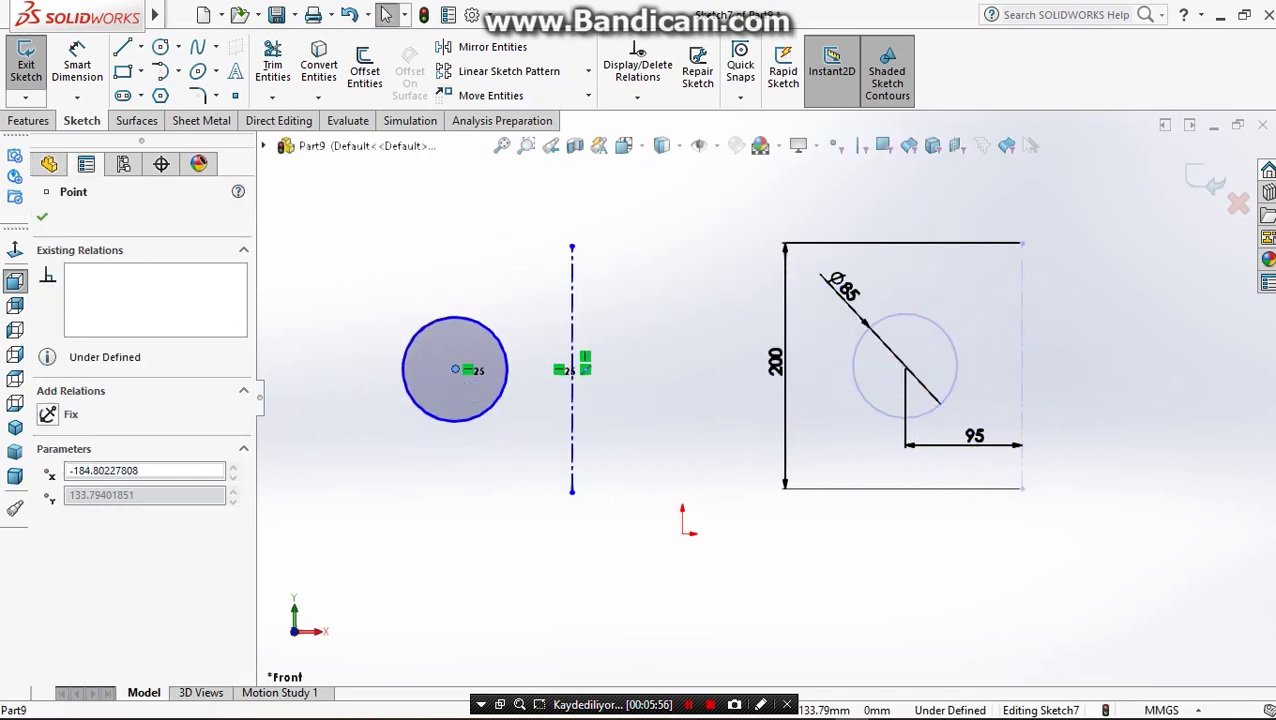
{"action": "mouse_move", "coordinate": [470, 365]}
{"action": "left_mouse_down"}
{"action": "mouse_move", "coordinate": [561, 318]}
{"action": "mouse_move", "coordinate": [832, 319]}
{"action": "left_mouse_up"}
{"action": "left_click", "coordinate": [541, 270]}
{"action": "mouse_move", "coordinate": [646, 188]}
{"action": "left_mouse_down"}
{"action": "mouse_move", "coordinate": [1040, 399]}
{"action": "mouse_move", "coordinate": [1098, 542]}
{"action": "left_mouse_up"}
{"action": "left_click", "coordinate": [490, 95]}
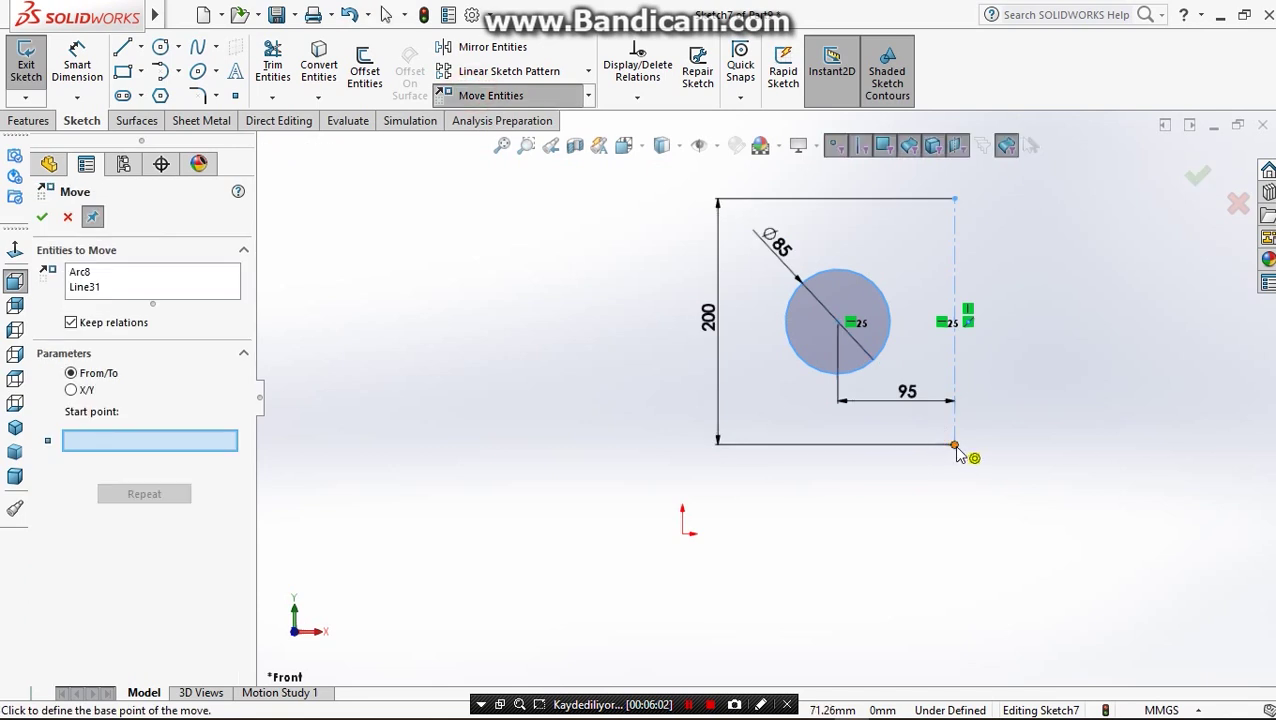
{"action": "left_click", "coordinate": [955, 446]}
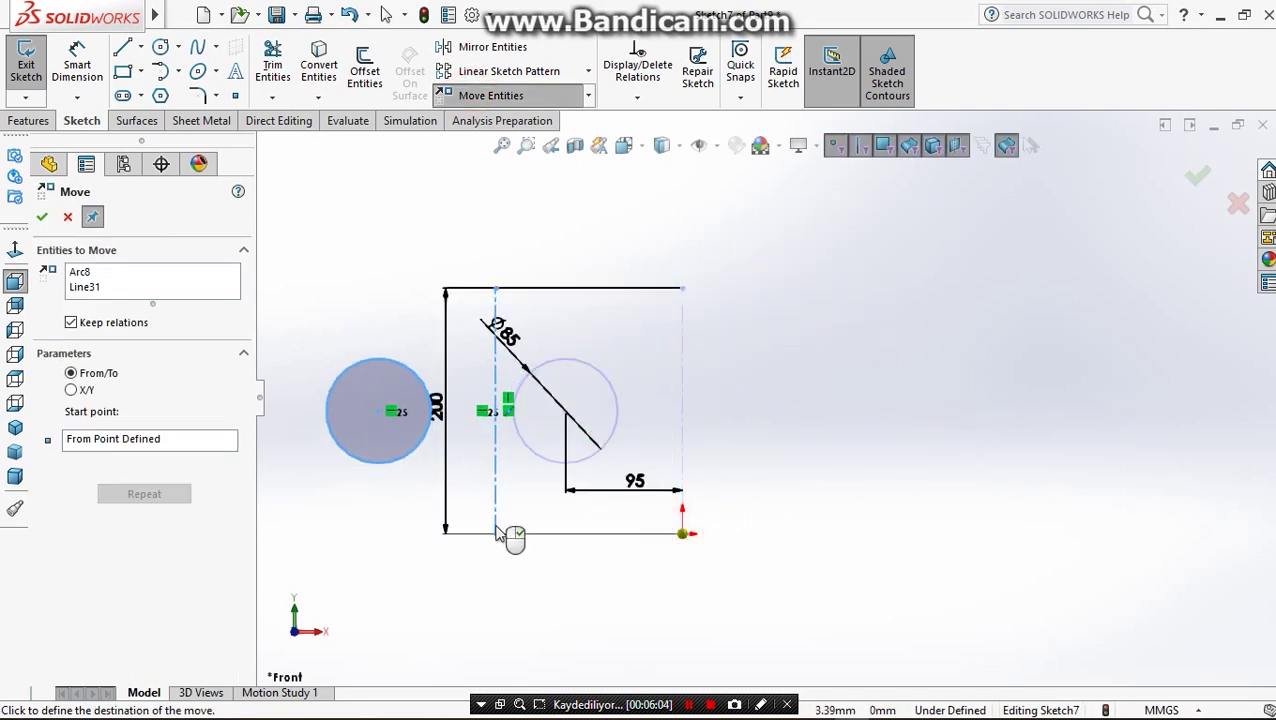
{"action": "left_click", "coordinate": [497, 533]}
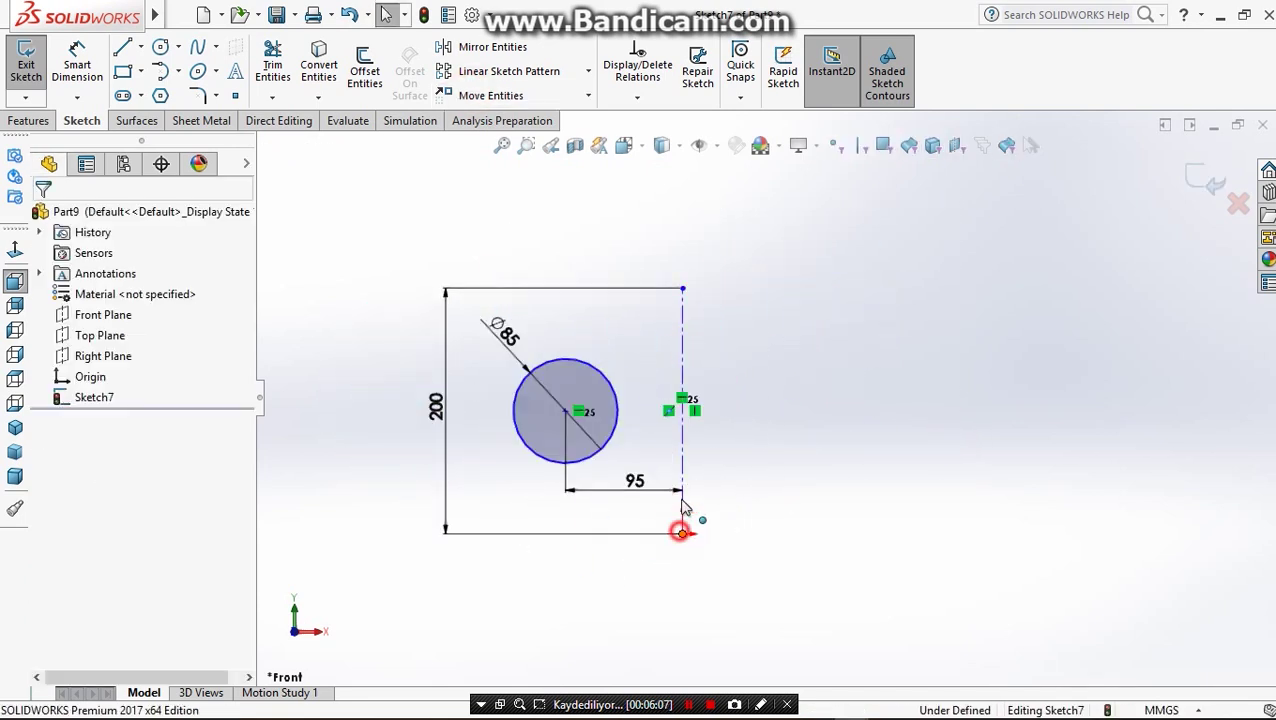
{"action": "left_click", "coordinate": [681, 530]}
{"action": "left_click_drag", "start_coordinate": [683, 527], "coordinate": [693, 540]}
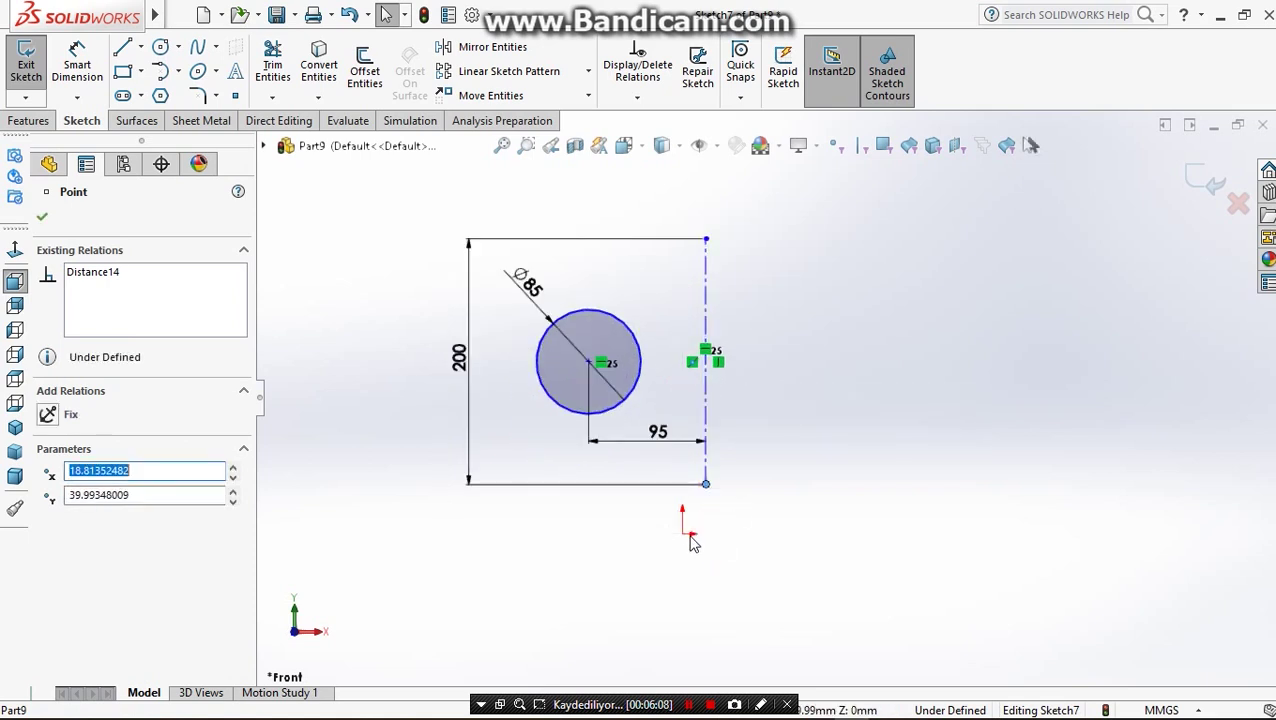
{"action": "left_click", "coordinate": [683, 533], "text": "ctrl"}
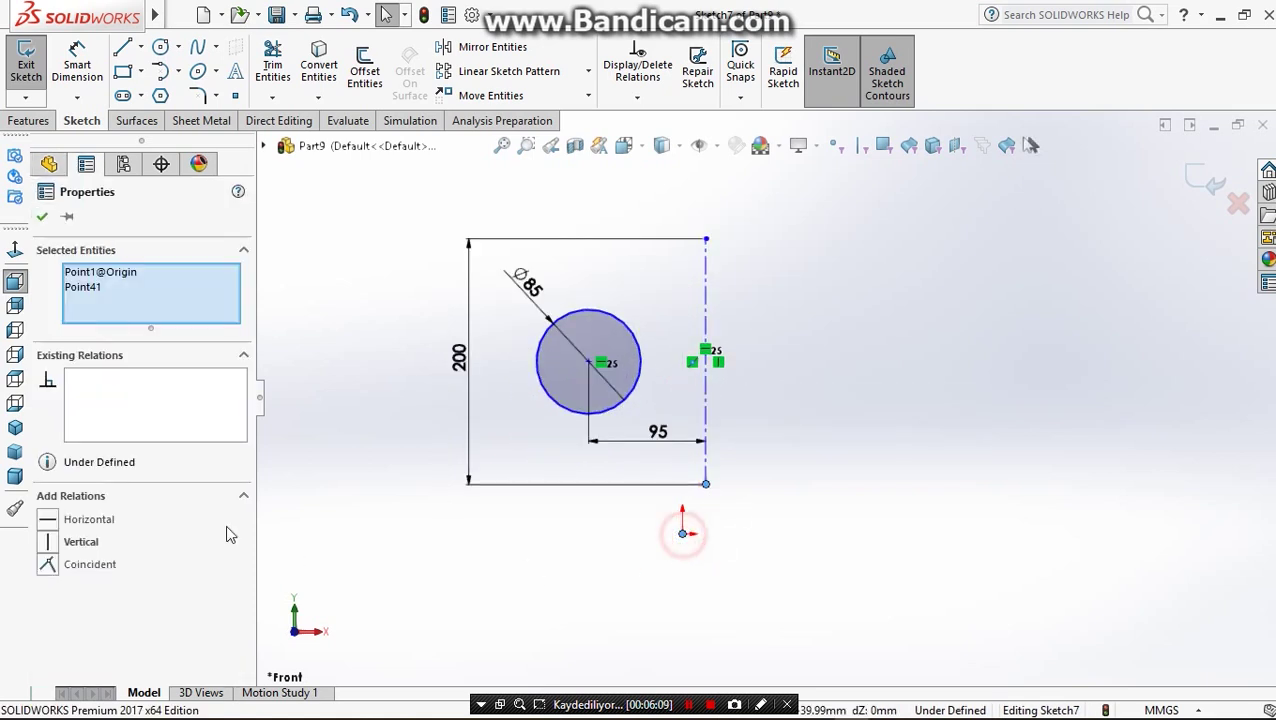
{"action": "left_click", "coordinate": [62, 566]}
{"action": "left_click", "coordinate": [804, 555]}
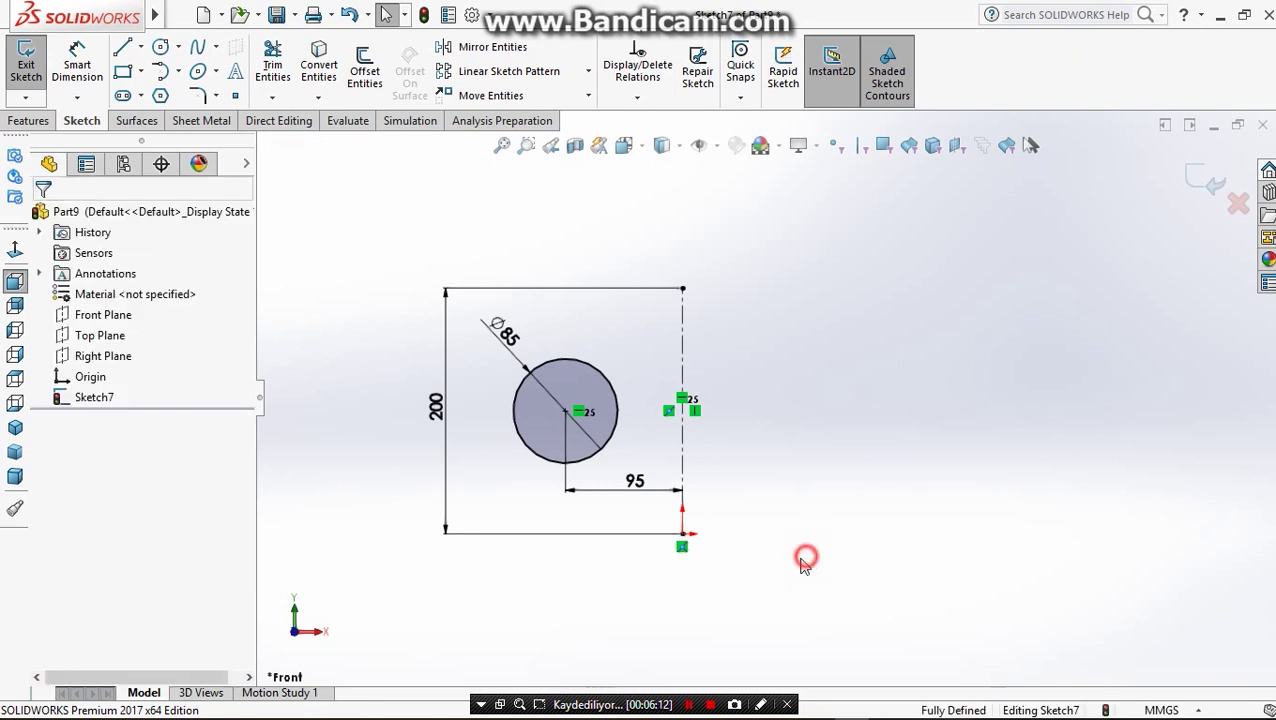
{"action": "left_click", "coordinate": [849, 441]}
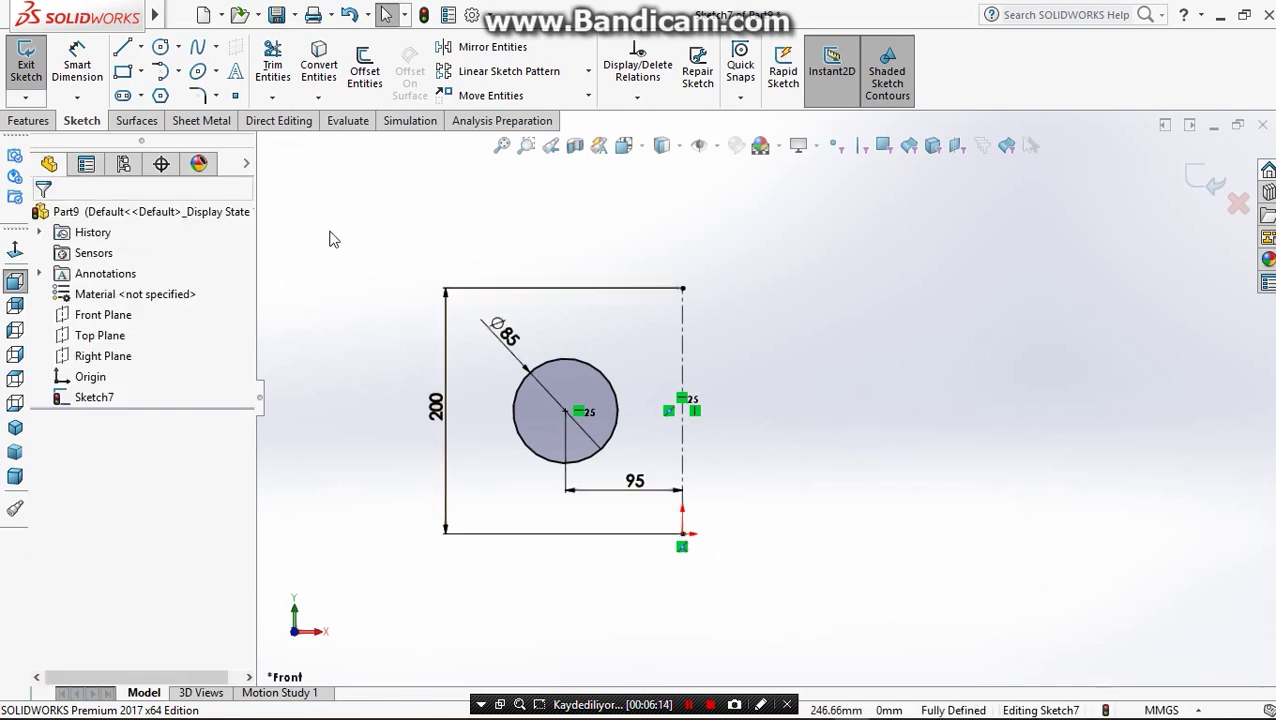
{"action": "left_click_drag", "start_coordinate": [321, 219], "coordinate": [812, 636]}
{"action": "left_click", "coordinate": [752, 377]}
{"action": "scroll", "coordinate": [452, 245], "scroll_direction": "up", "scroll_amount": 1}
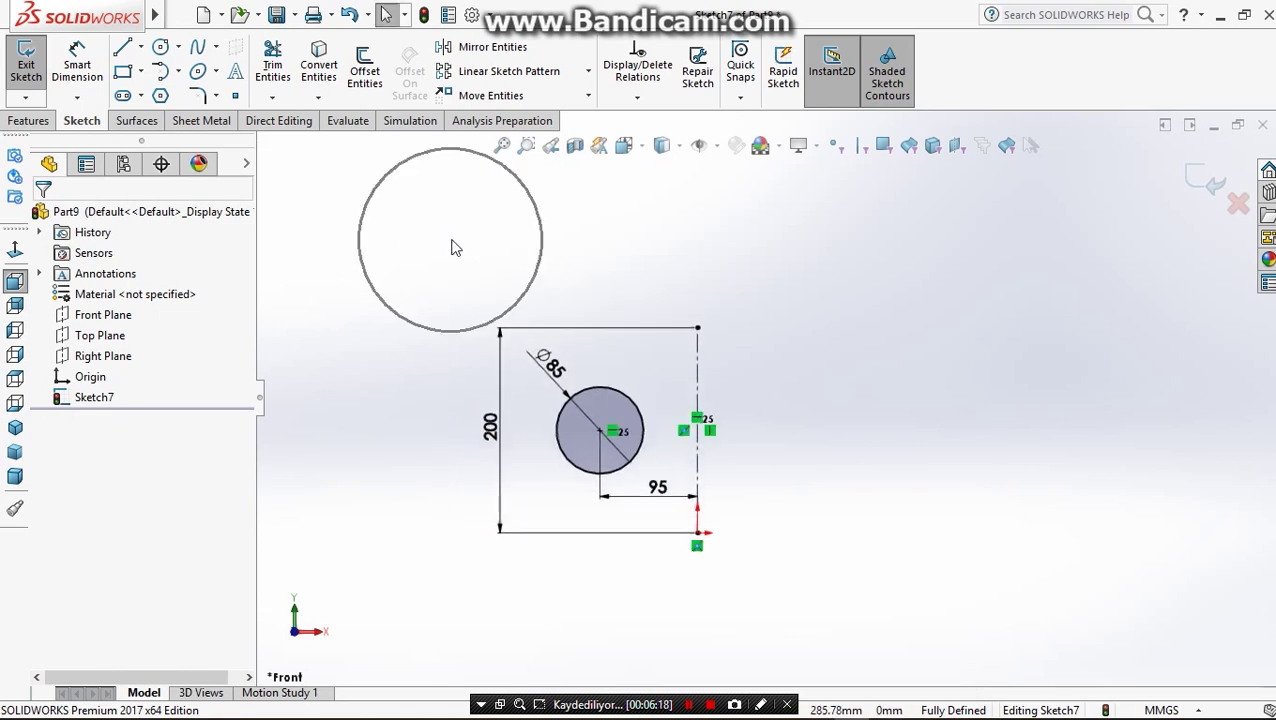
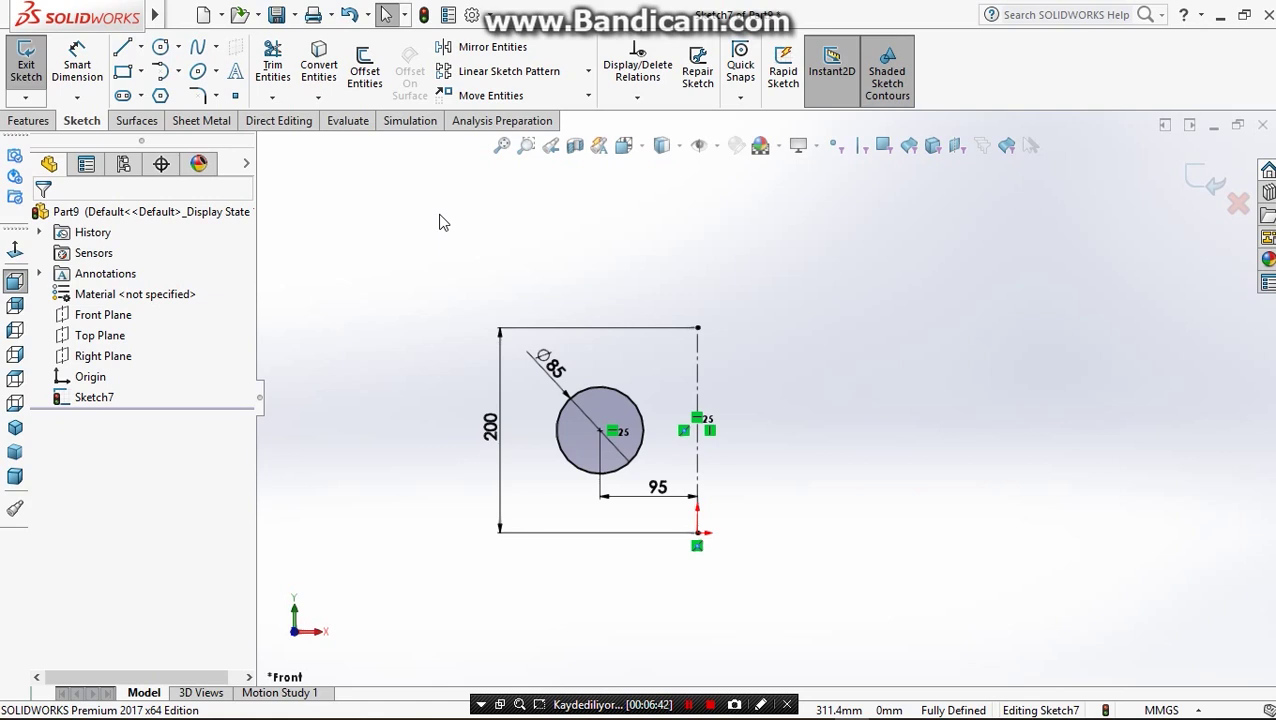
Try rotating the circle about the rectangle's bottom-right corner, then cancel the rotation
{"action": "left_click", "coordinate": [589, 96]}
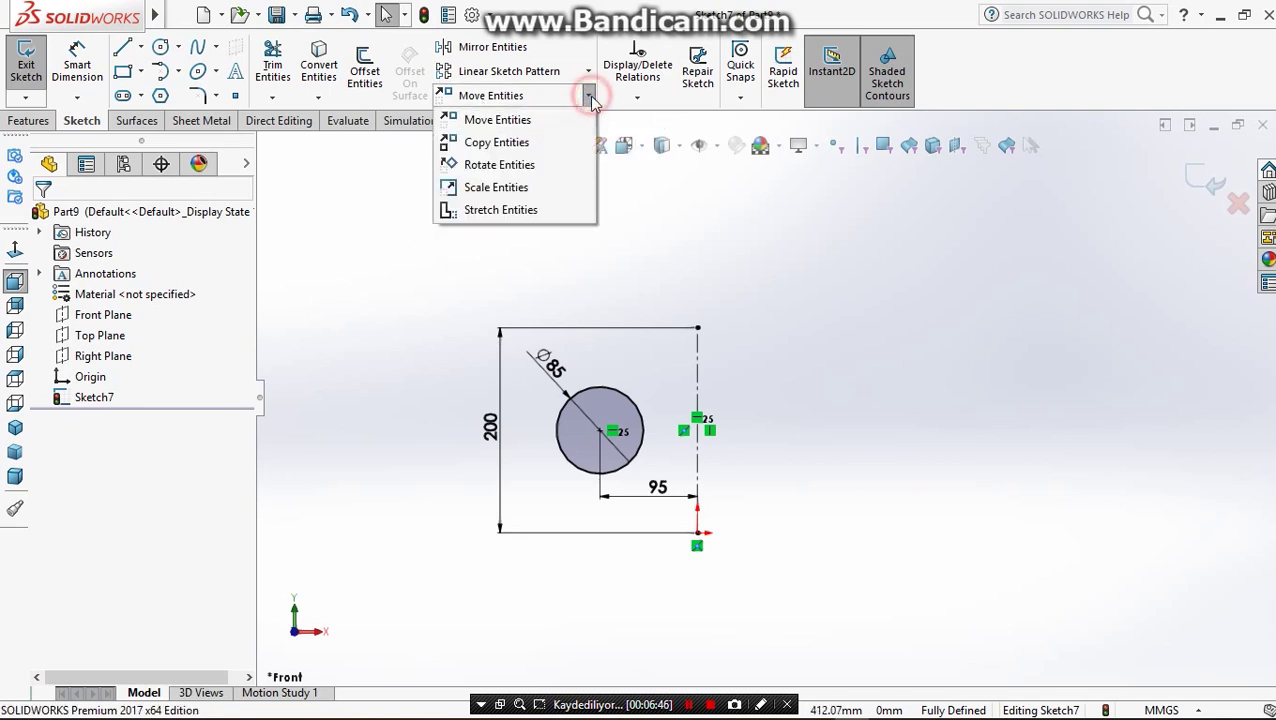
{"action": "left_click", "coordinate": [539, 167]}
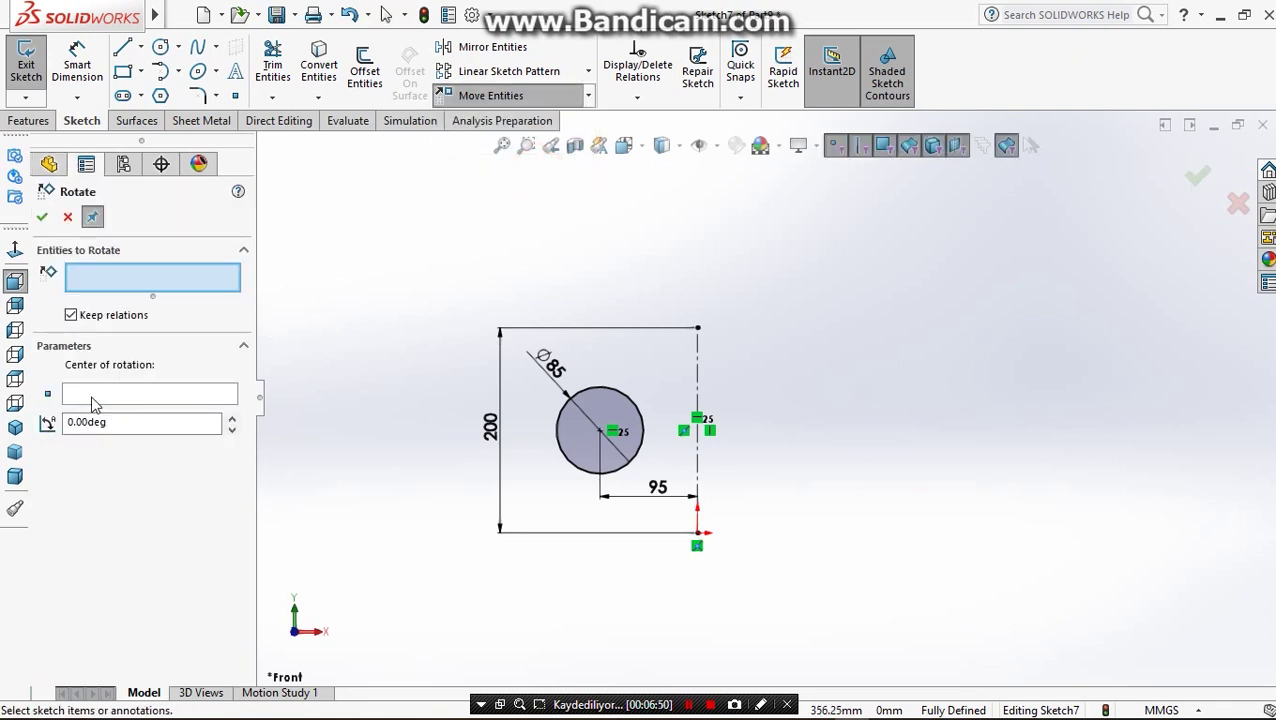
{"action": "left_click", "coordinate": [90, 398]}
{"action": "left_click", "coordinate": [107, 280]}
{"action": "left_click", "coordinate": [108, 395]}
{"action": "left_click", "coordinate": [100, 280]}
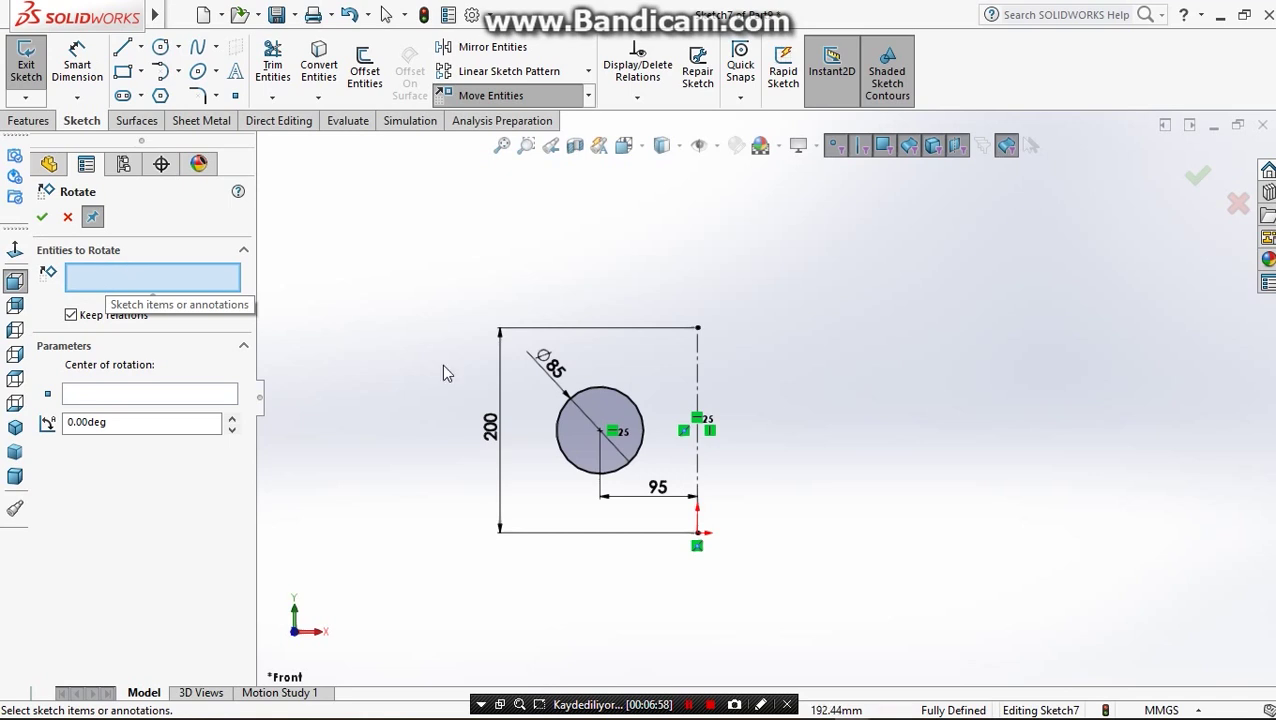
{"action": "left_click", "coordinate": [570, 418]}
{"action": "left_click", "coordinate": [194, 393]}
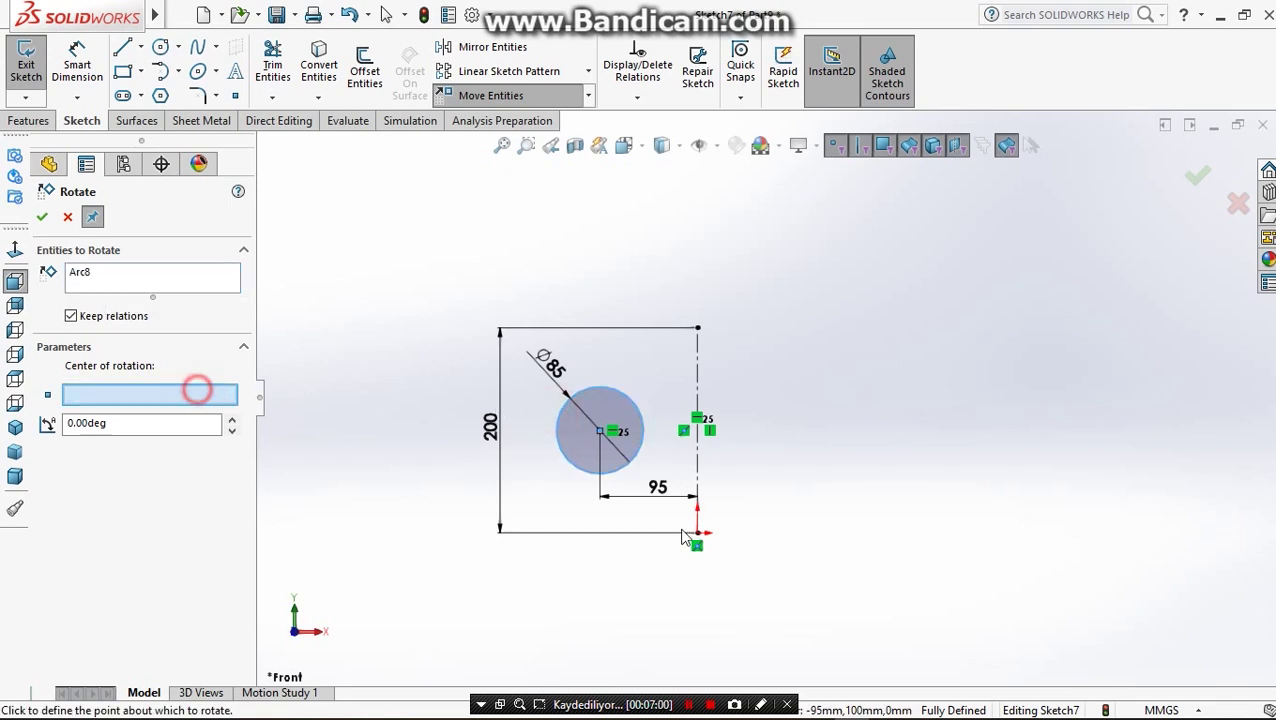
{"action": "left_click", "coordinate": [698, 533]}
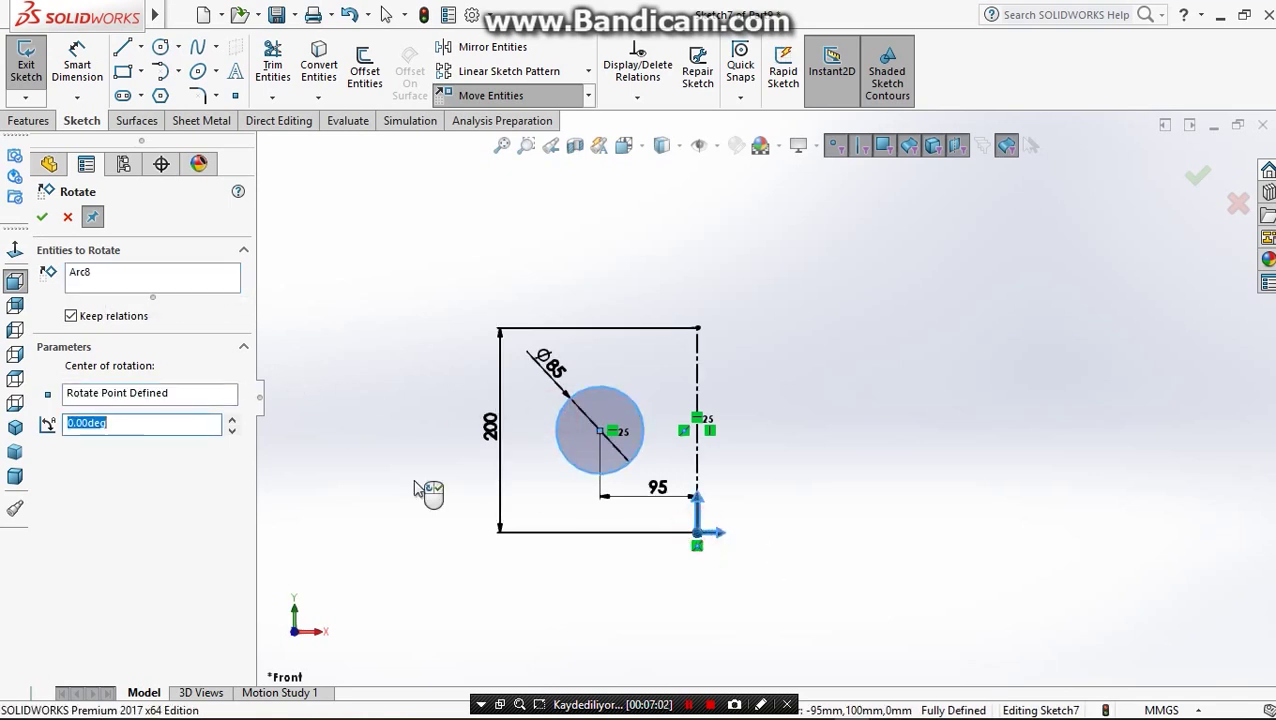
{"action": "left_click", "coordinate": [67, 218]}
Scale the circle and dashed centre line by factor 2 about the bottom-right corner
{"action": "left_click", "coordinate": [588, 95]}
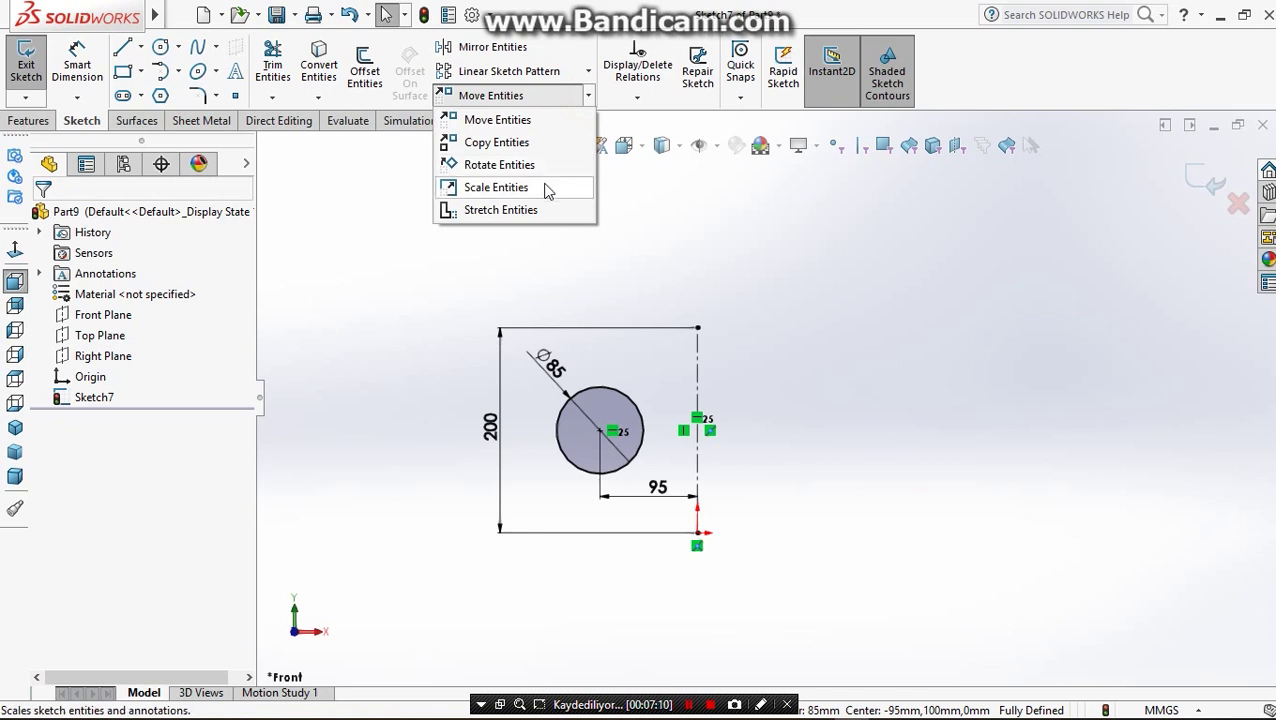
{"action": "left_click", "coordinate": [548, 191]}
{"action": "left_click_drag", "start_coordinate": [438, 280], "coordinate": [855, 652]}
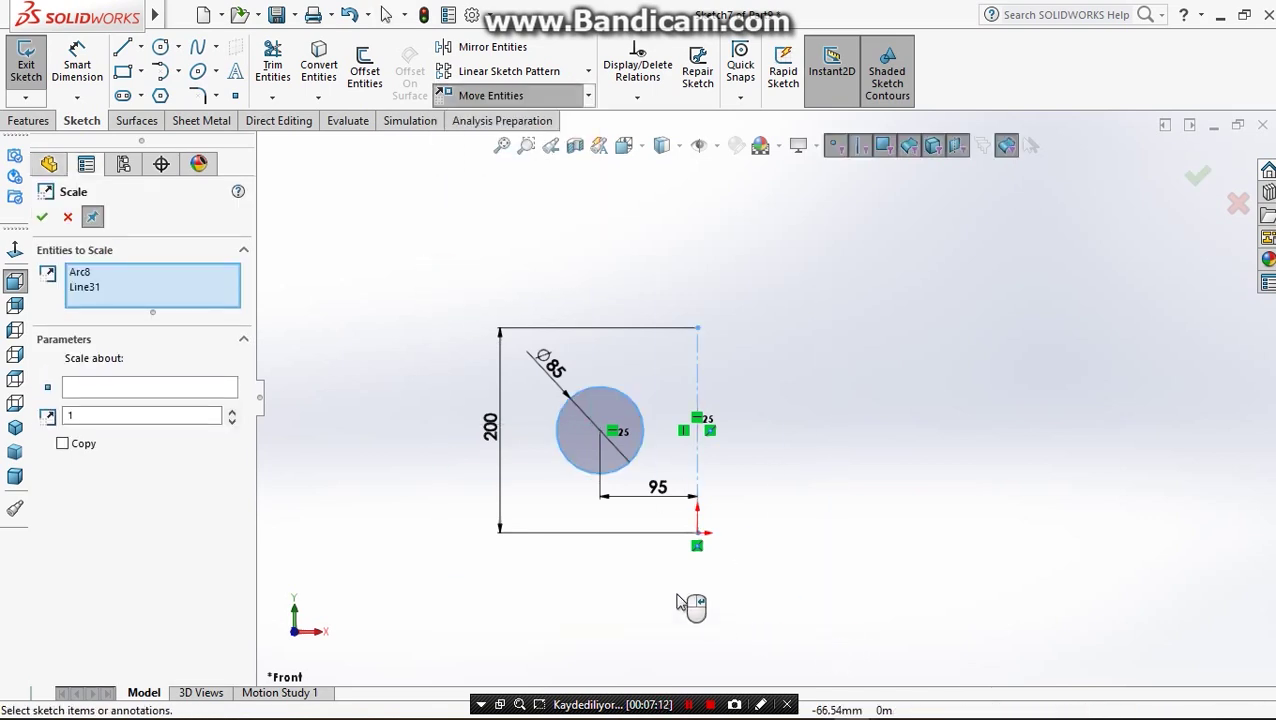
{"action": "left_click", "coordinate": [122, 388]}
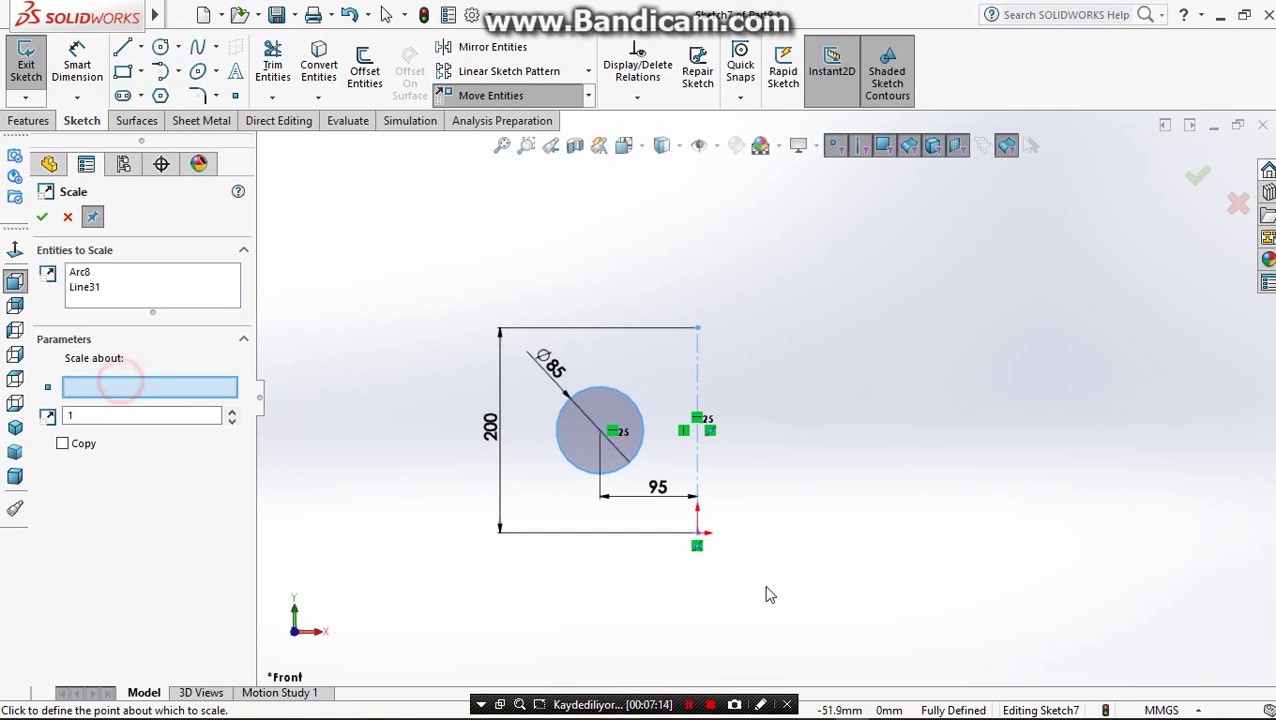
{"action": "left_click", "coordinate": [697, 532]}
{"action": "type", "text": "2"}
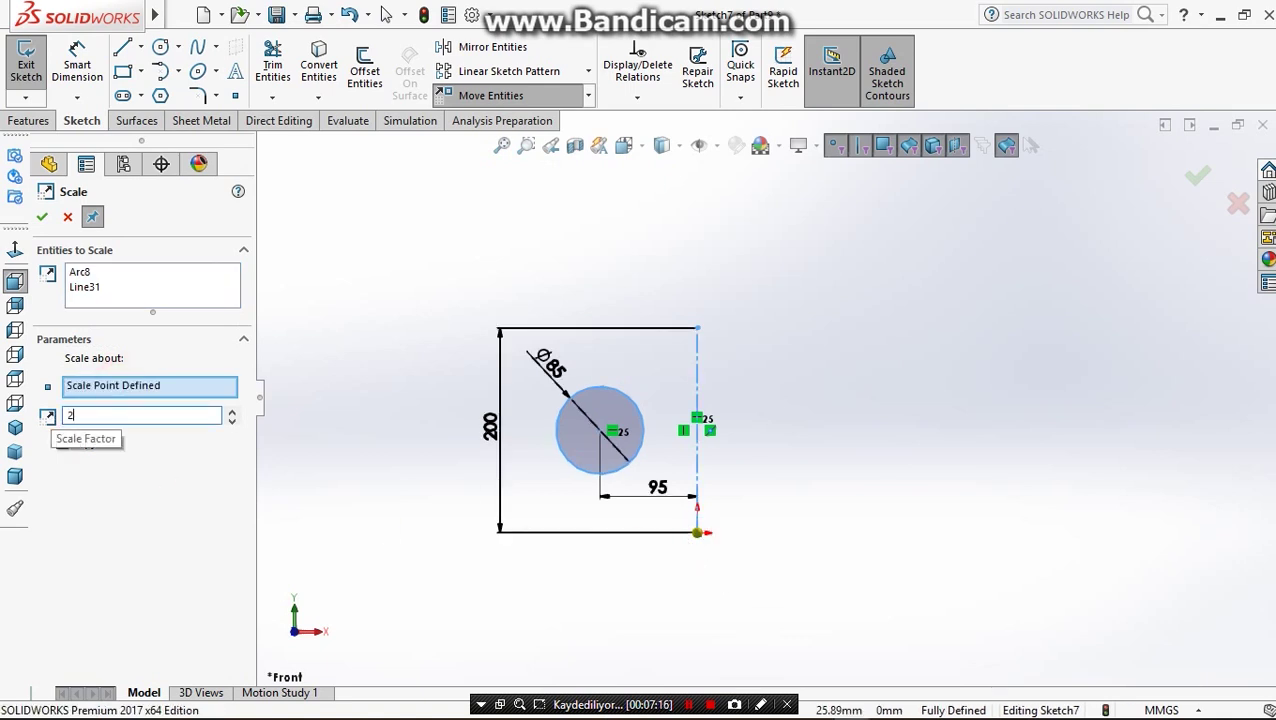
{"action": "key", "text": "Return"}
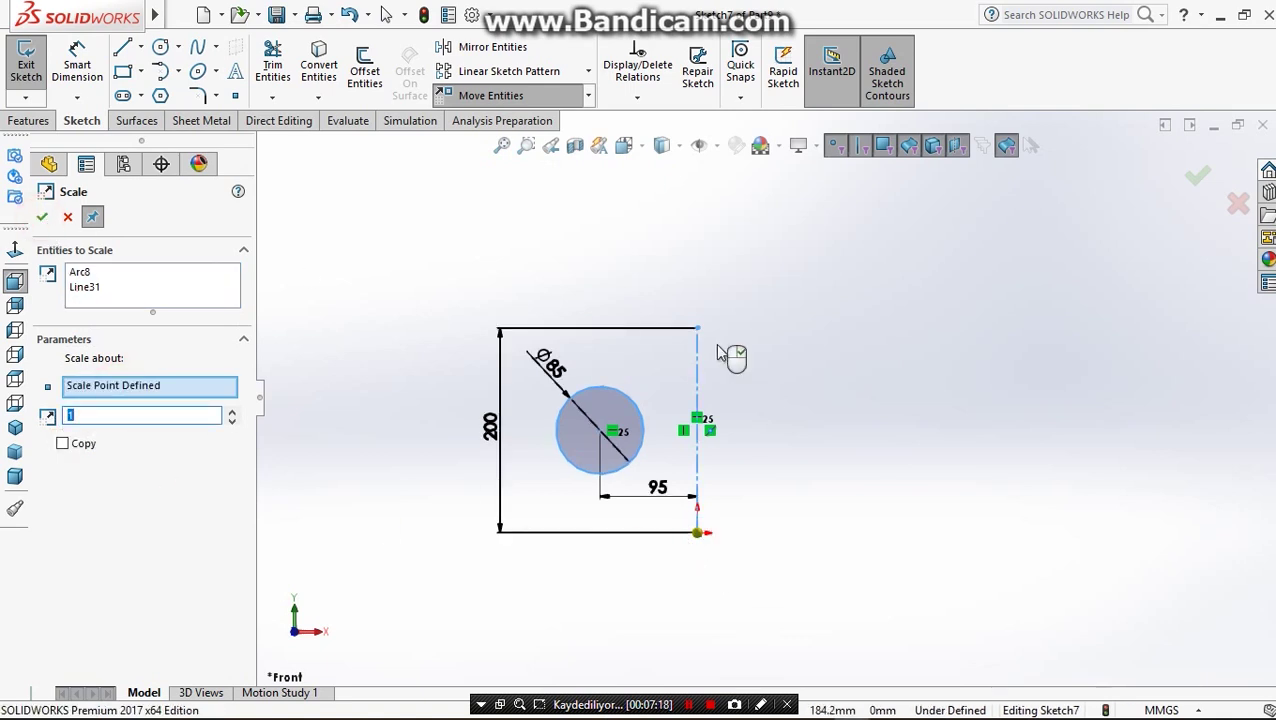
Toggle the copy option off, raise the scale factor to 2.6, and close Scale Entities
{"action": "left_click", "coordinate": [86, 442]}
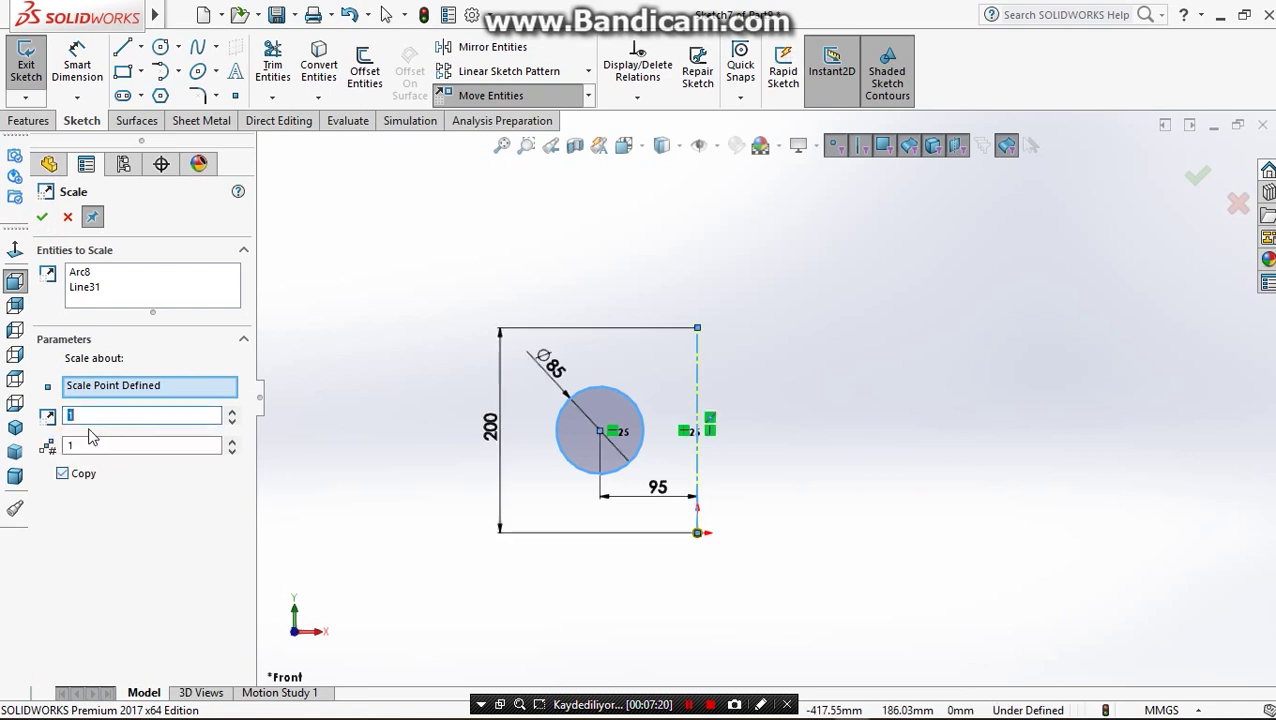
{"action": "left_click", "coordinate": [78, 472]}
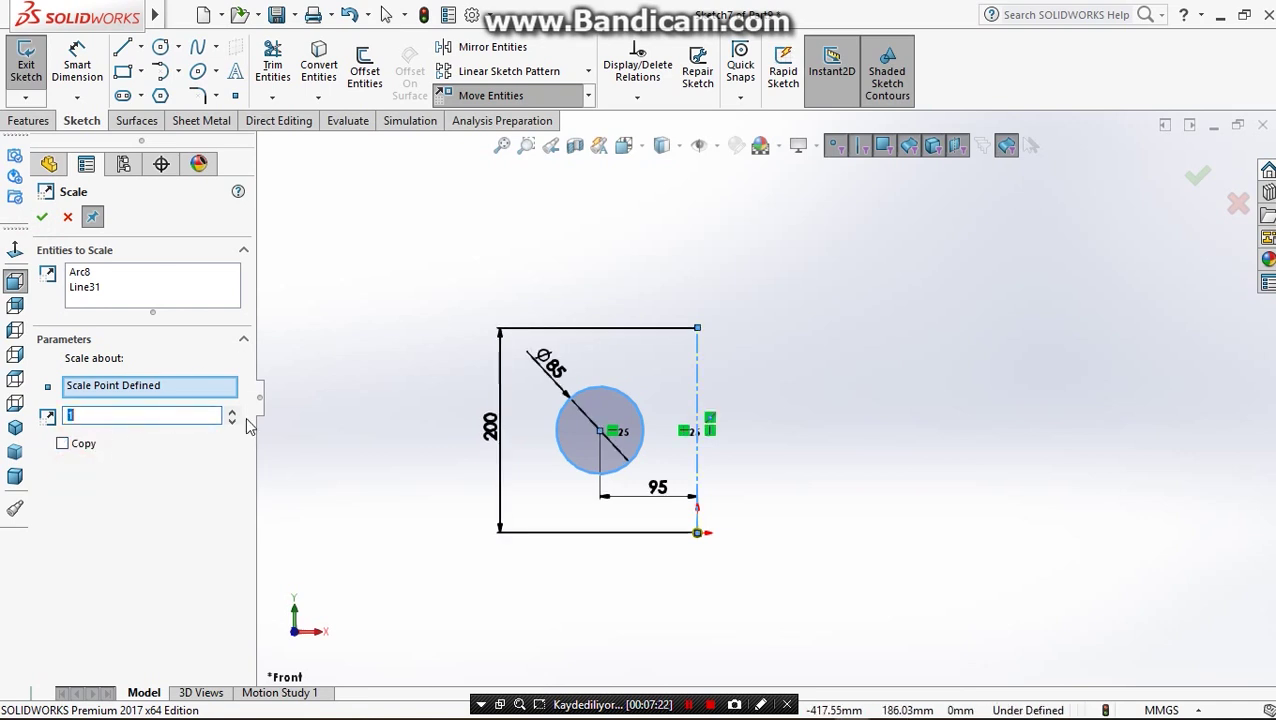
{"action": "left_click_drag", "start_coordinate": [232, 413], "coordinate": [234, 417]}
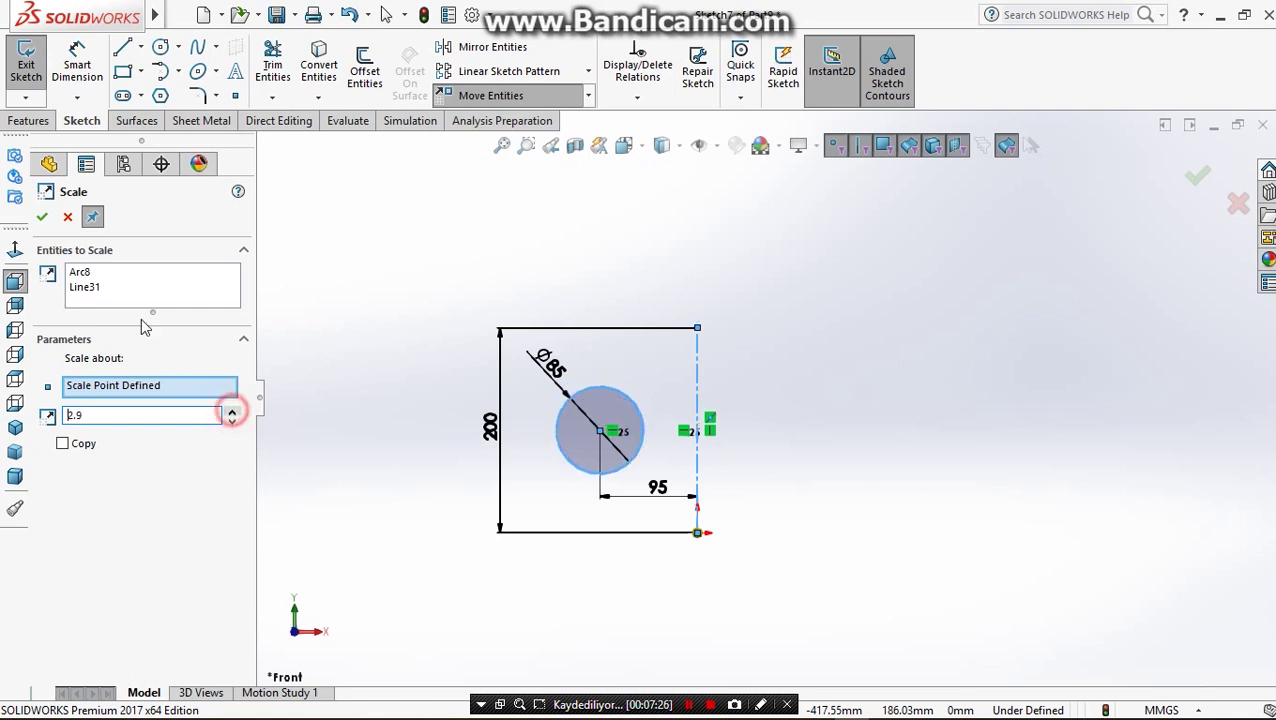
{"action": "left_click", "coordinate": [42, 217]}
{"action": "left_click", "coordinate": [43, 218]}
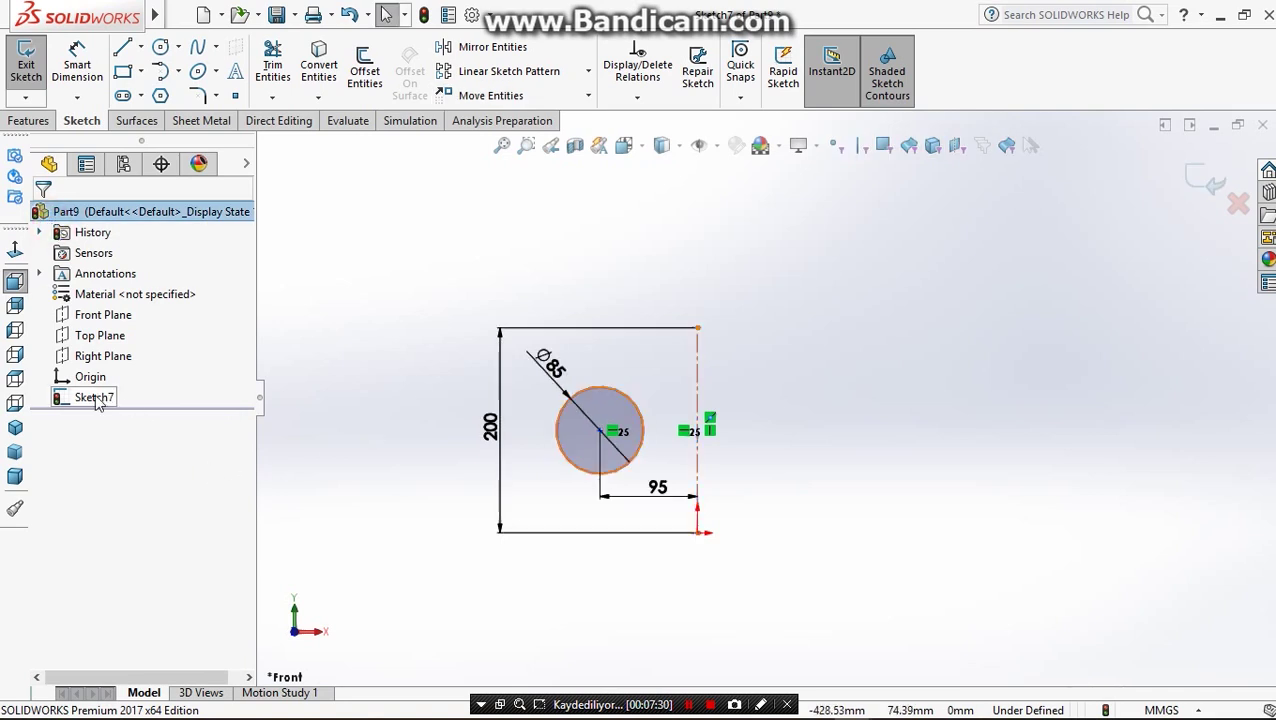
Add a Fix relation to the rectangle's bottom-right corner point
{"action": "left_click", "coordinate": [90, 400]}
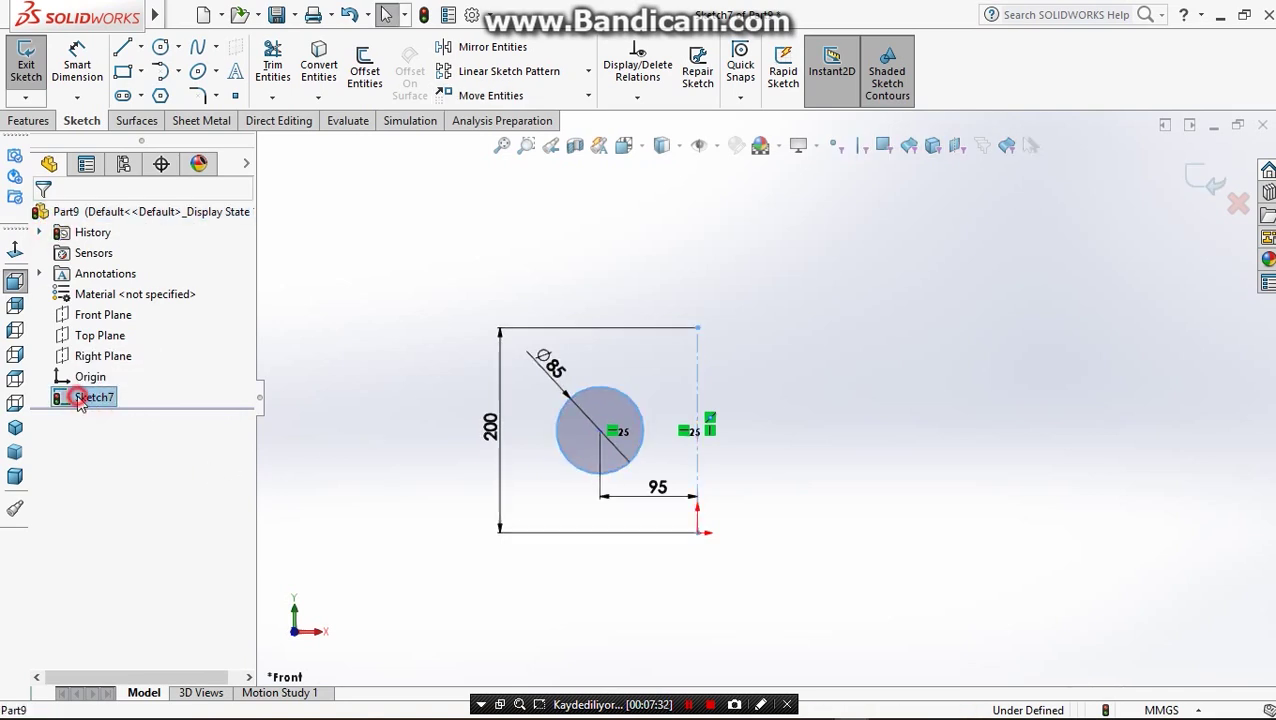
{"action": "left_click", "coordinate": [740, 458]}
{"action": "scroll", "coordinate": [696, 500], "scroll_direction": "down", "scroll_amount": 1}
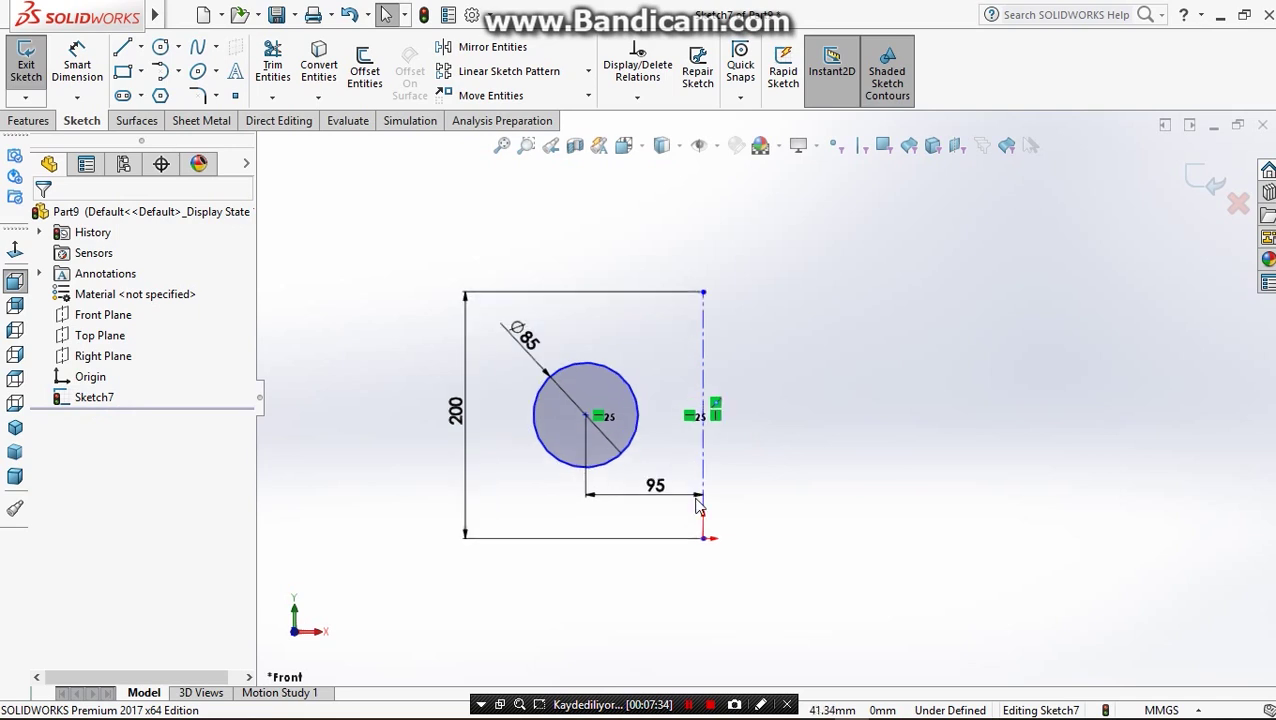
{"action": "left_click", "coordinate": [703, 538]}
{"action": "left_click", "coordinate": [731, 557]}
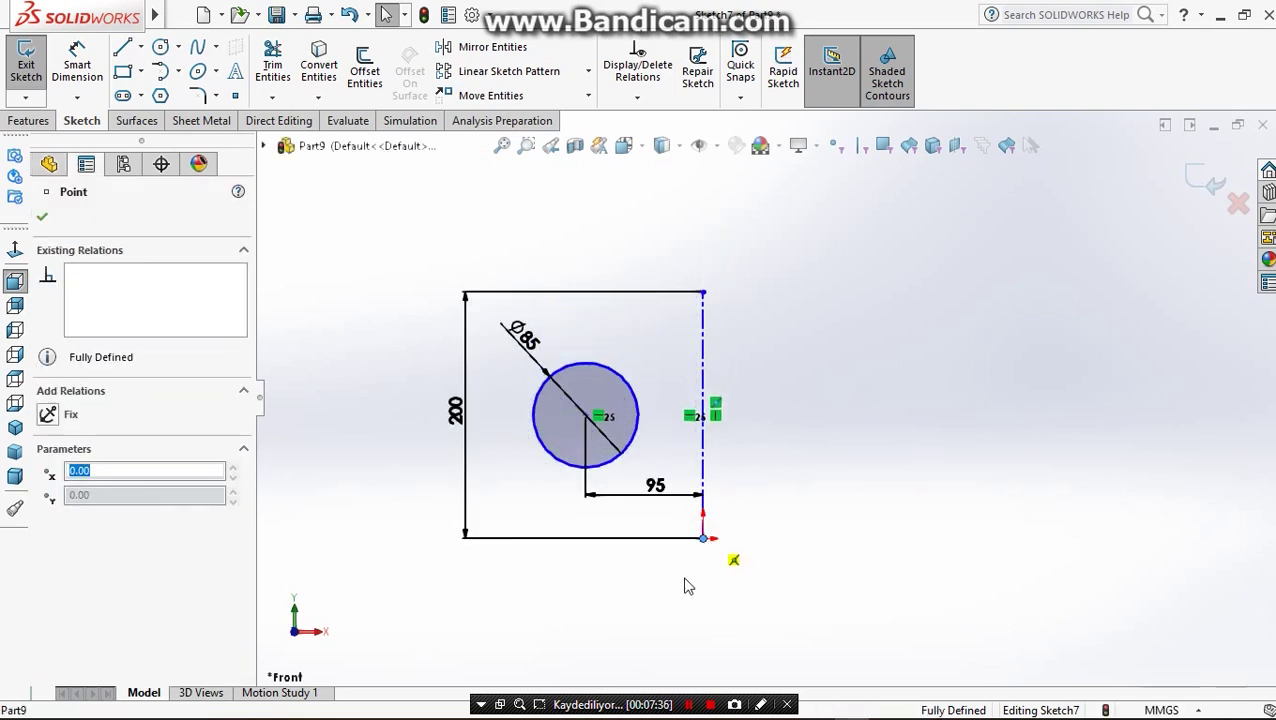
{"action": "left_click", "coordinate": [623, 640]}
{"action": "scroll", "coordinate": [700, 460], "scroll_direction": "up", "scroll_amount": 1}
{"action": "scroll", "coordinate": [771, 338], "scroll_direction": "down", "scroll_amount": 2}
{"action": "scroll", "coordinate": [790, 335], "scroll_direction": "up", "scroll_amount": 1}
{"action": "scroll", "coordinate": [800, 335], "scroll_direction": "down", "scroll_amount": 1}
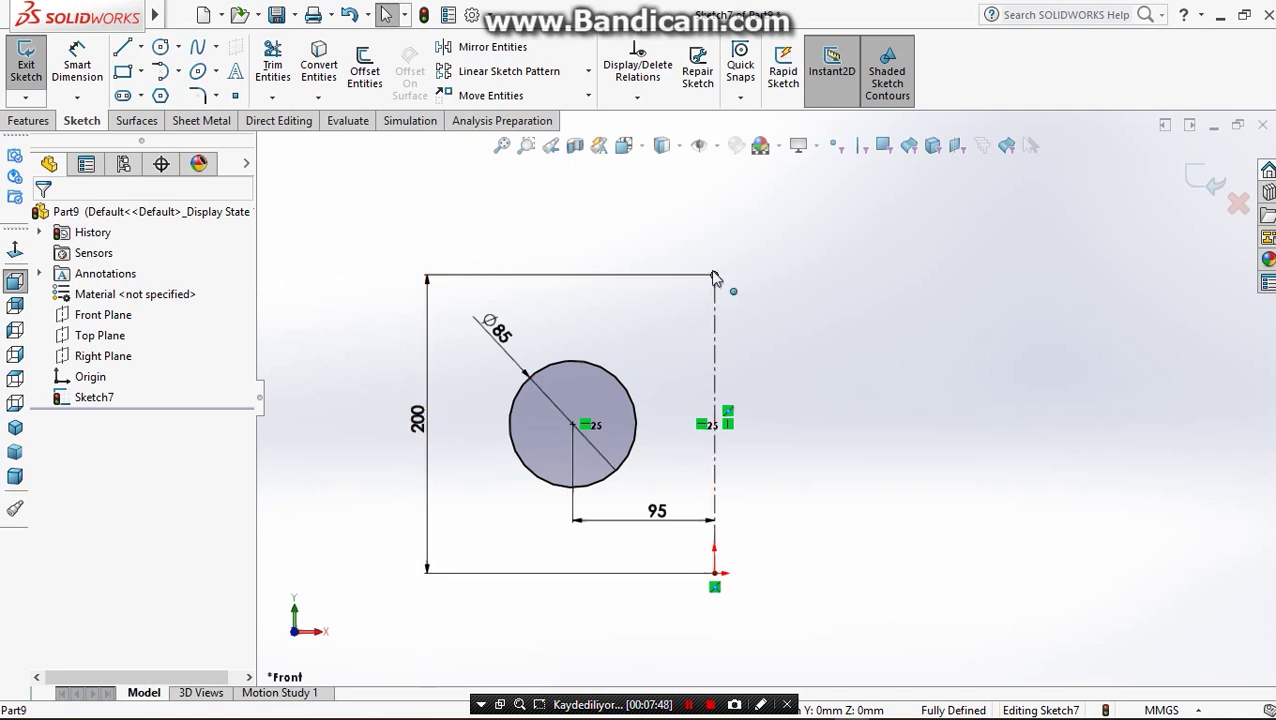
Select the rectangle's left edge and try Move Entities and Smart Dimension, cancelling both
{"action": "left_click_drag", "start_coordinate": [427, 425], "coordinate": [436, 425]}
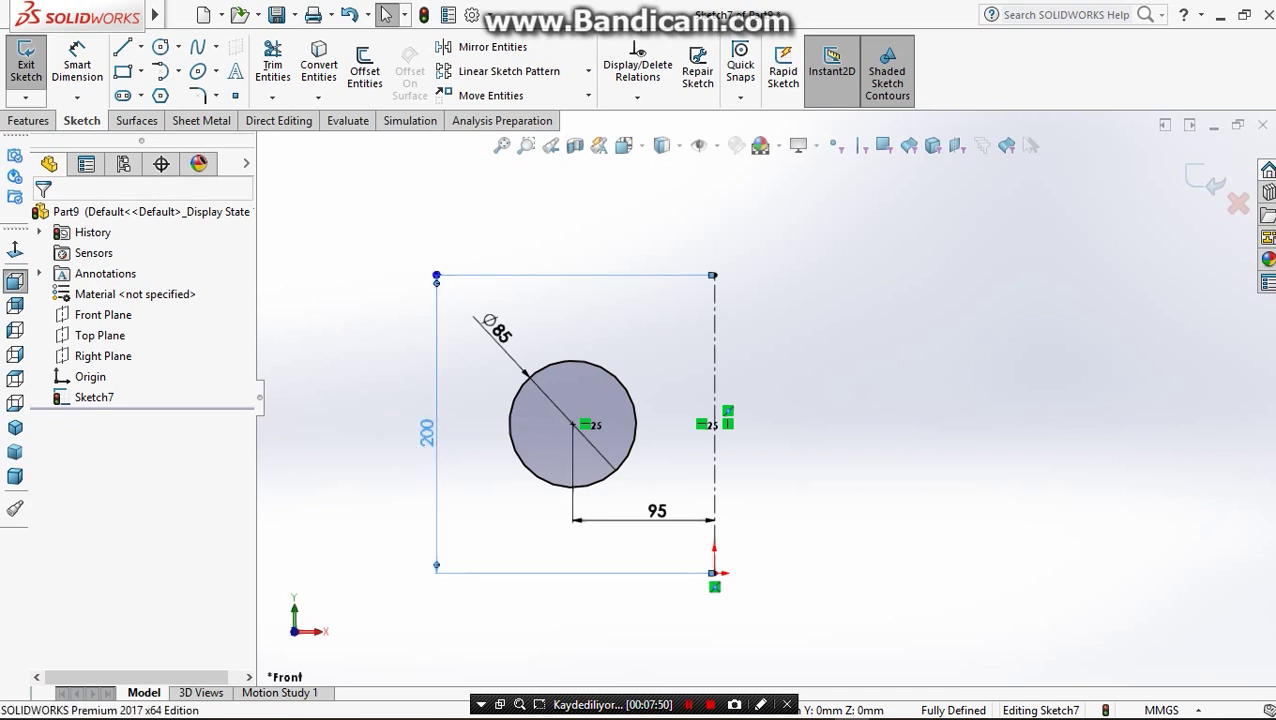
{"action": "left_click", "coordinate": [558, 97]}
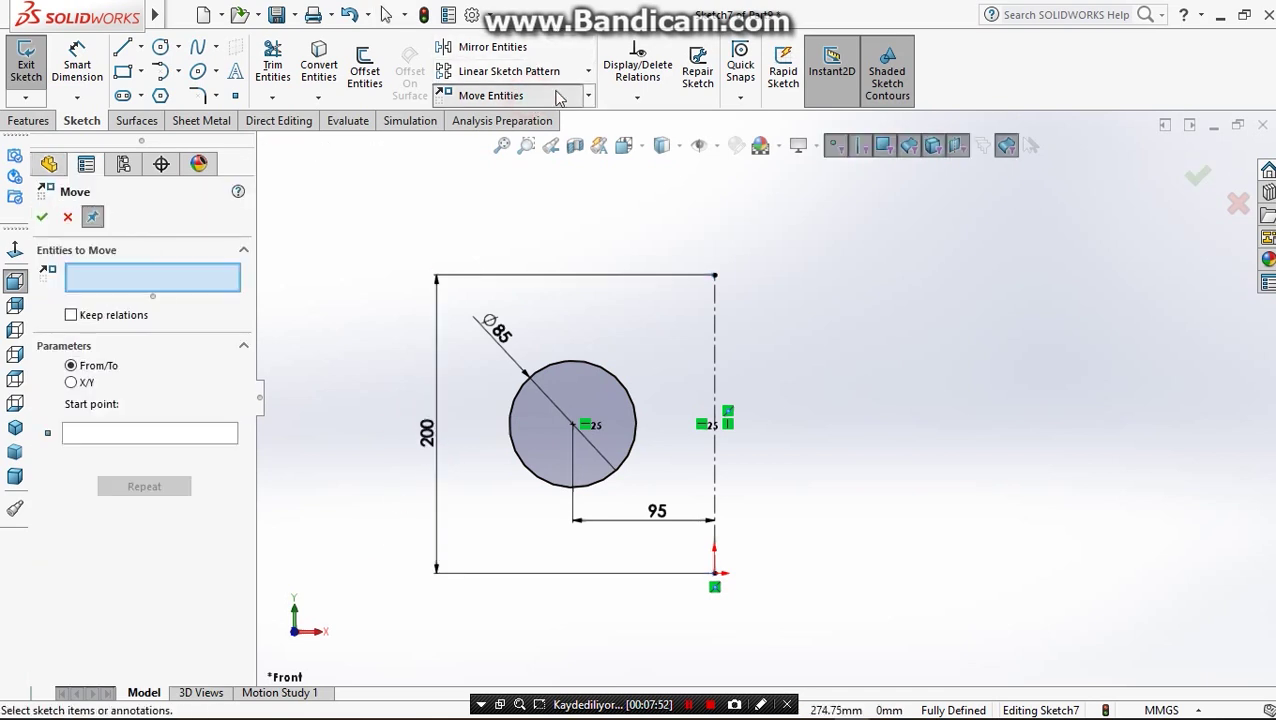
{"action": "left_click", "coordinate": [68, 217]}
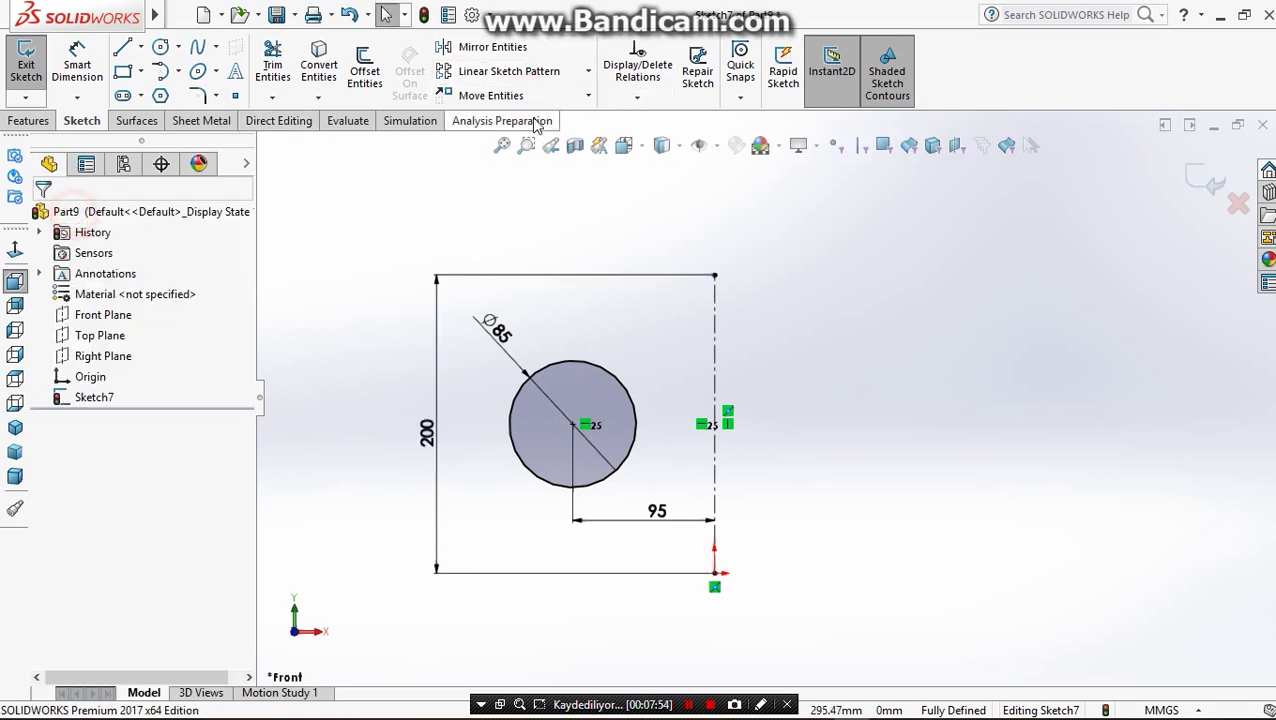
{"action": "left_click", "coordinate": [588, 95]}
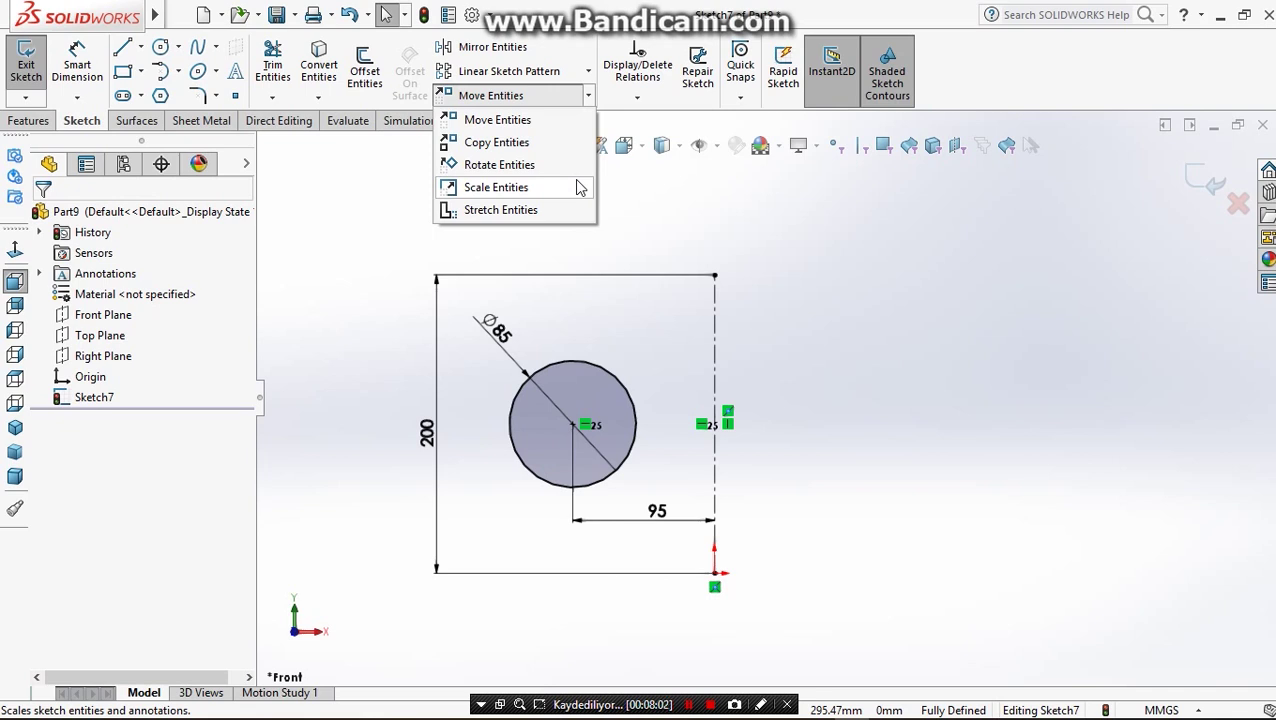
{"action": "left_click", "coordinate": [64, 66]}
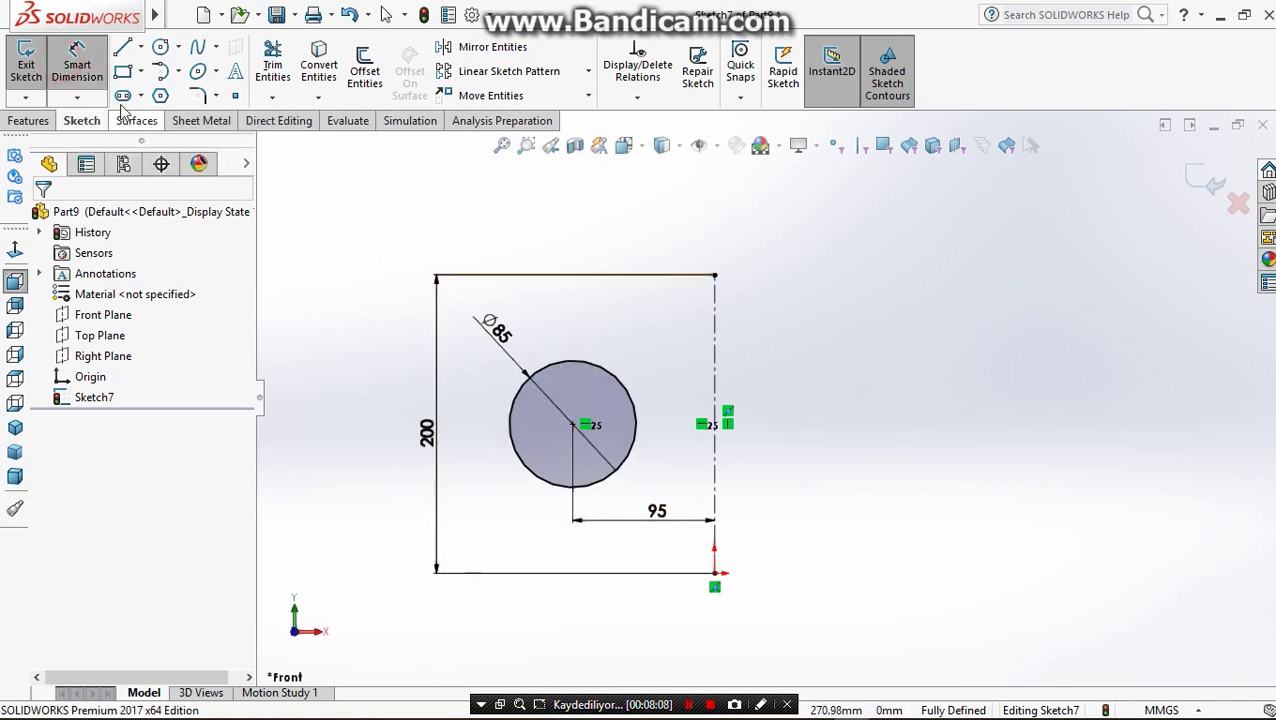
{"action": "left_click", "coordinate": [100, 55]}
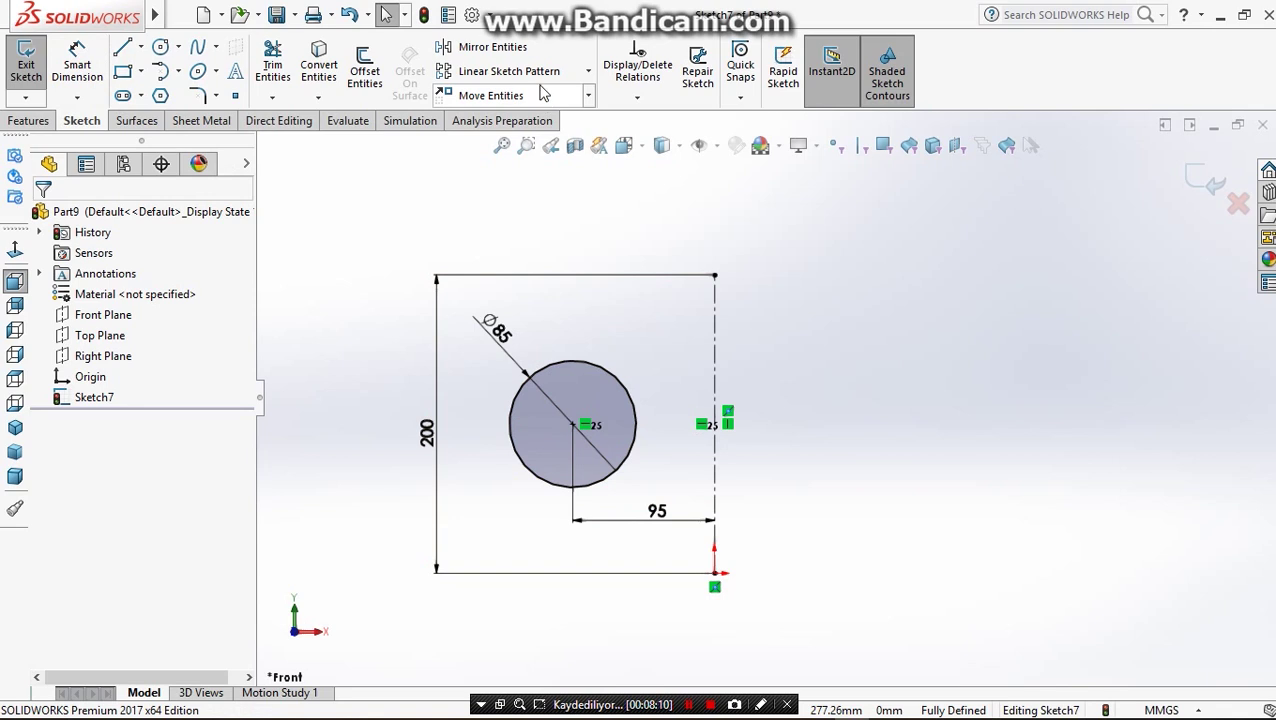
{"action": "left_click", "coordinate": [589, 97]}
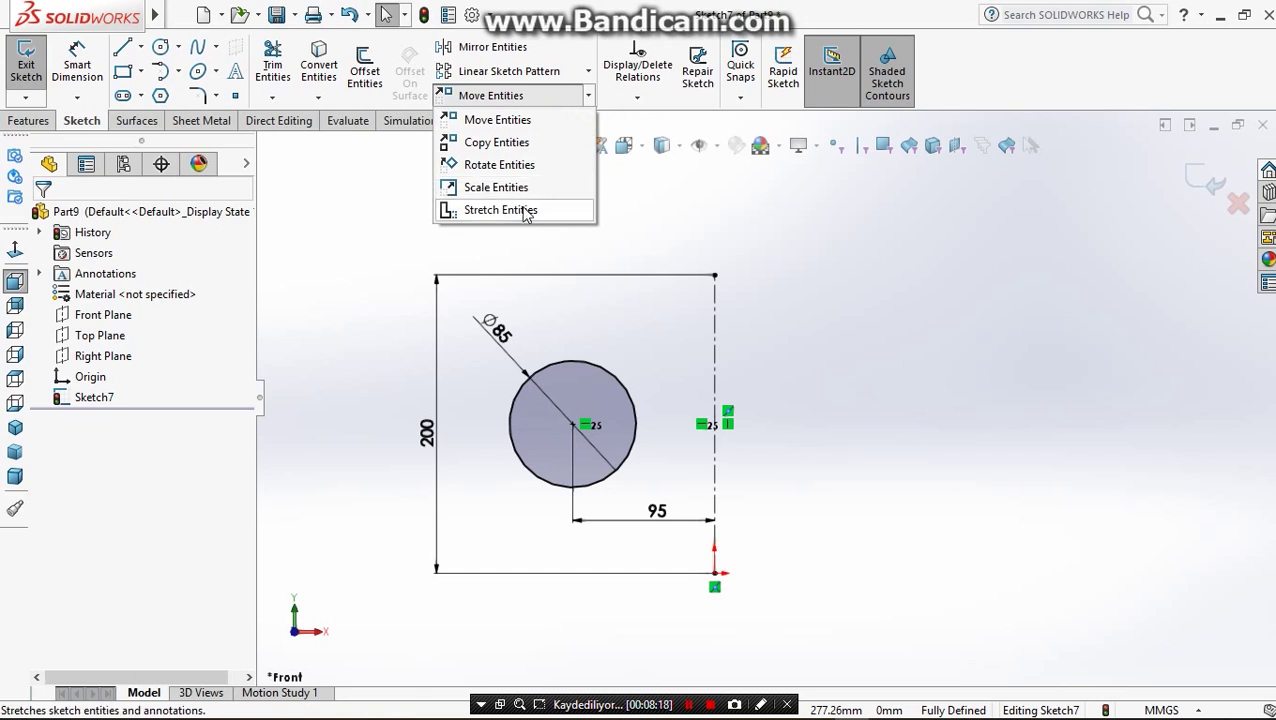
Start Copy Entities on the circle and centreline with Keep relations, increasing the horizontal offset
{"action": "left_click", "coordinate": [524, 145]}
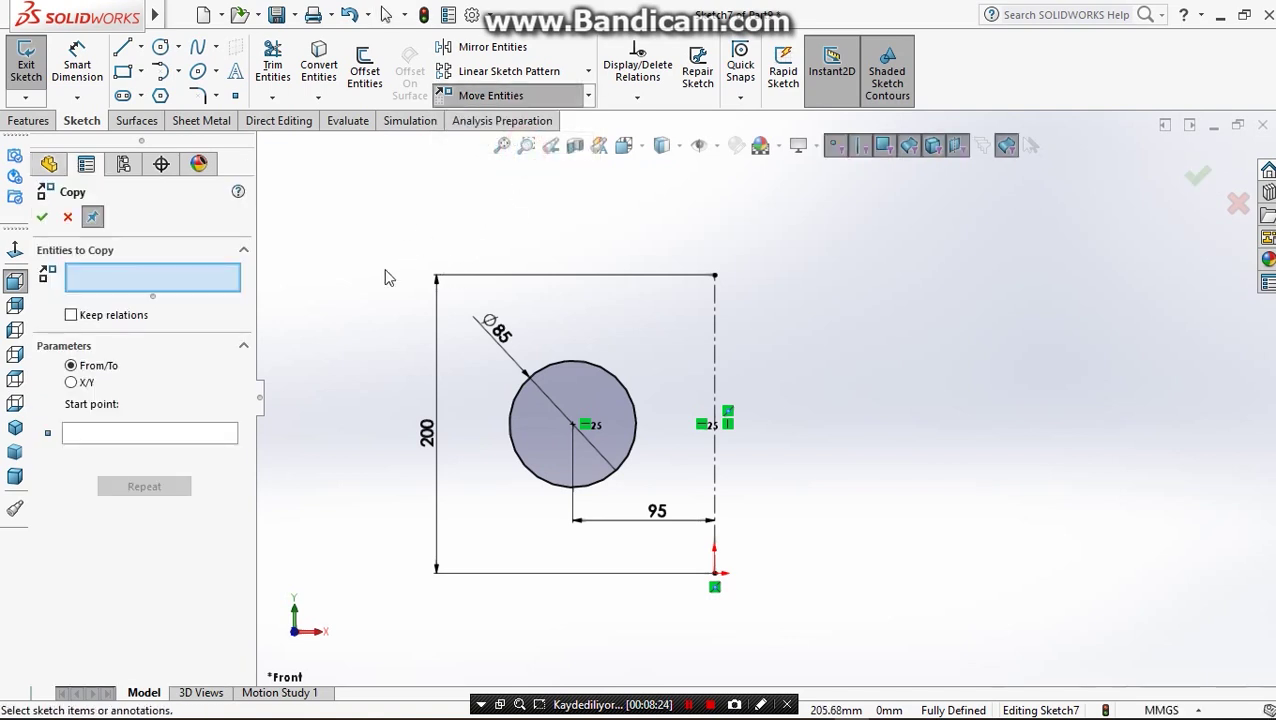
{"action": "left_click_drag", "start_coordinate": [322, 222], "coordinate": [889, 670]}
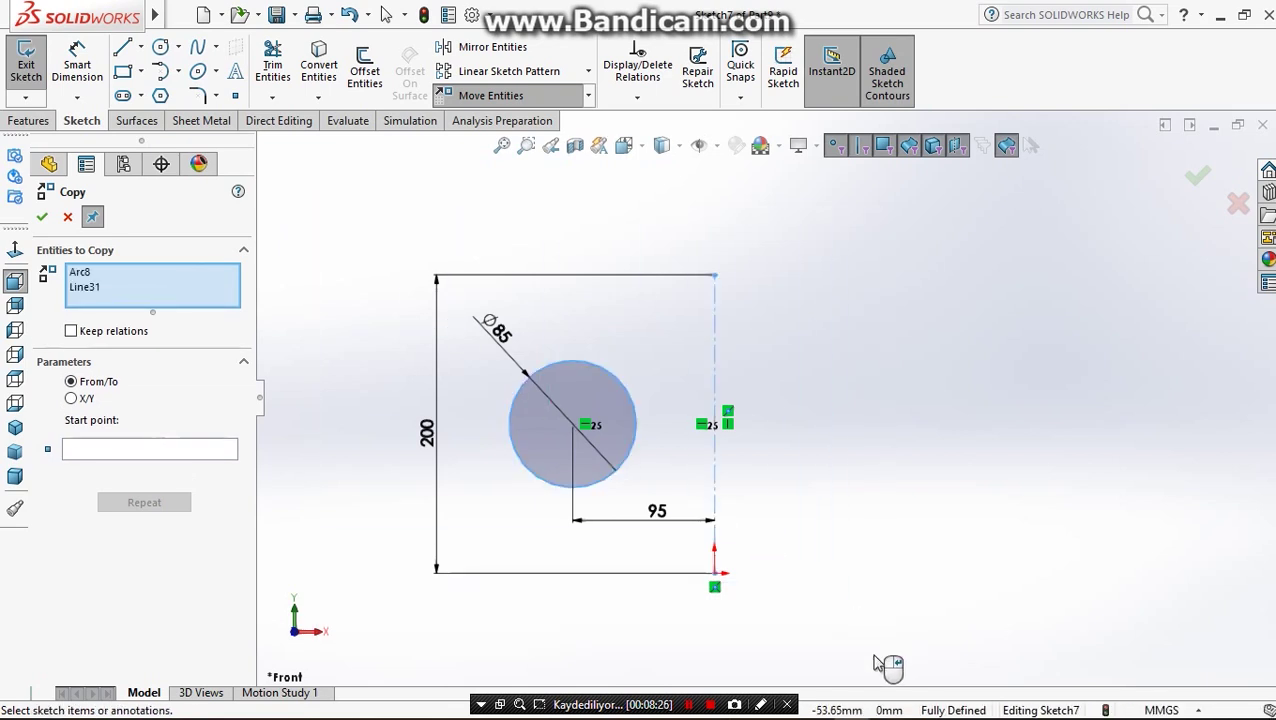
{"action": "scroll", "coordinate": [790, 460], "scroll_direction": "up", "scroll_amount": 2}
{"action": "left_click", "coordinate": [113, 338]}
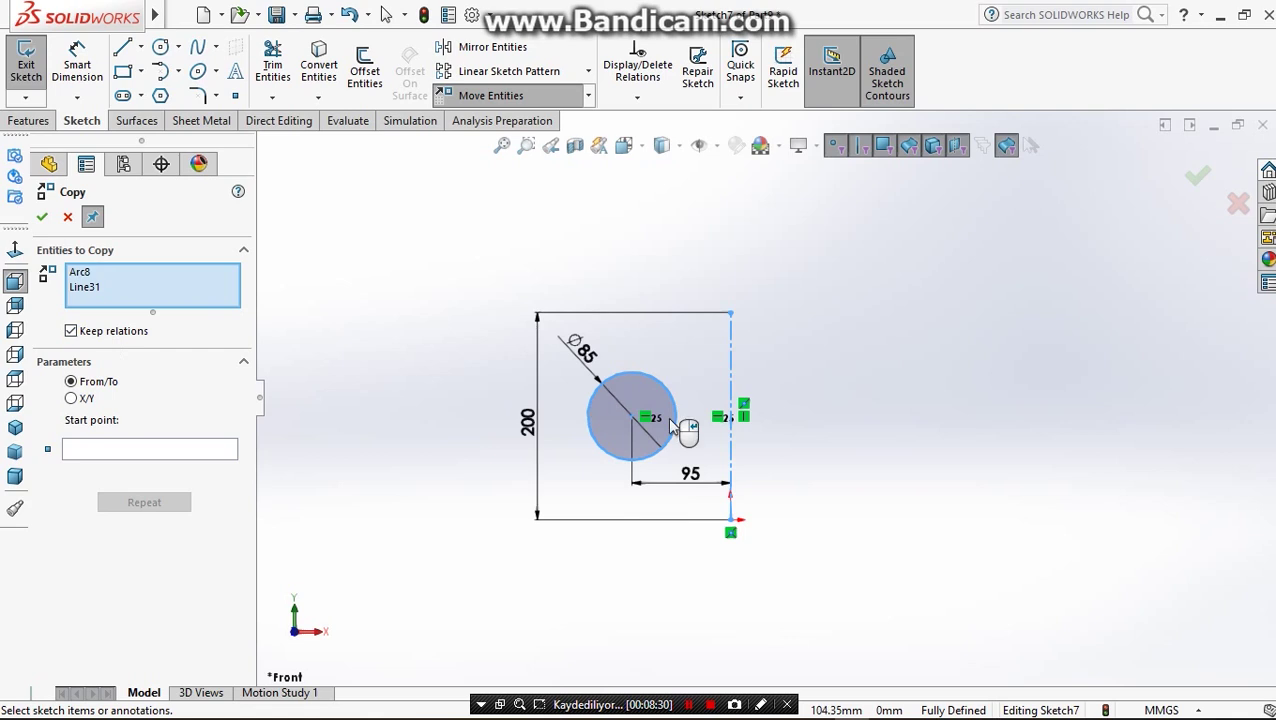
{"action": "scroll", "coordinate": [712, 414], "scroll_direction": "down", "scroll_amount": 1}
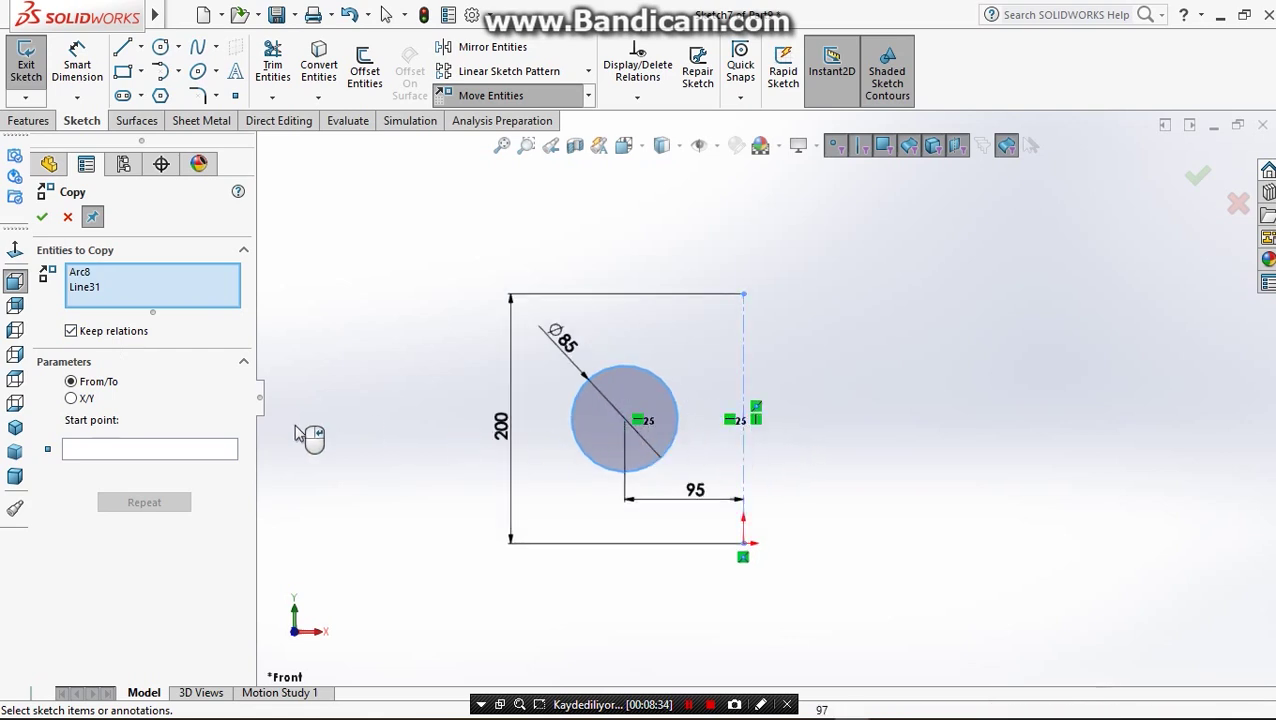
{"action": "left_click", "coordinate": [71, 381]}
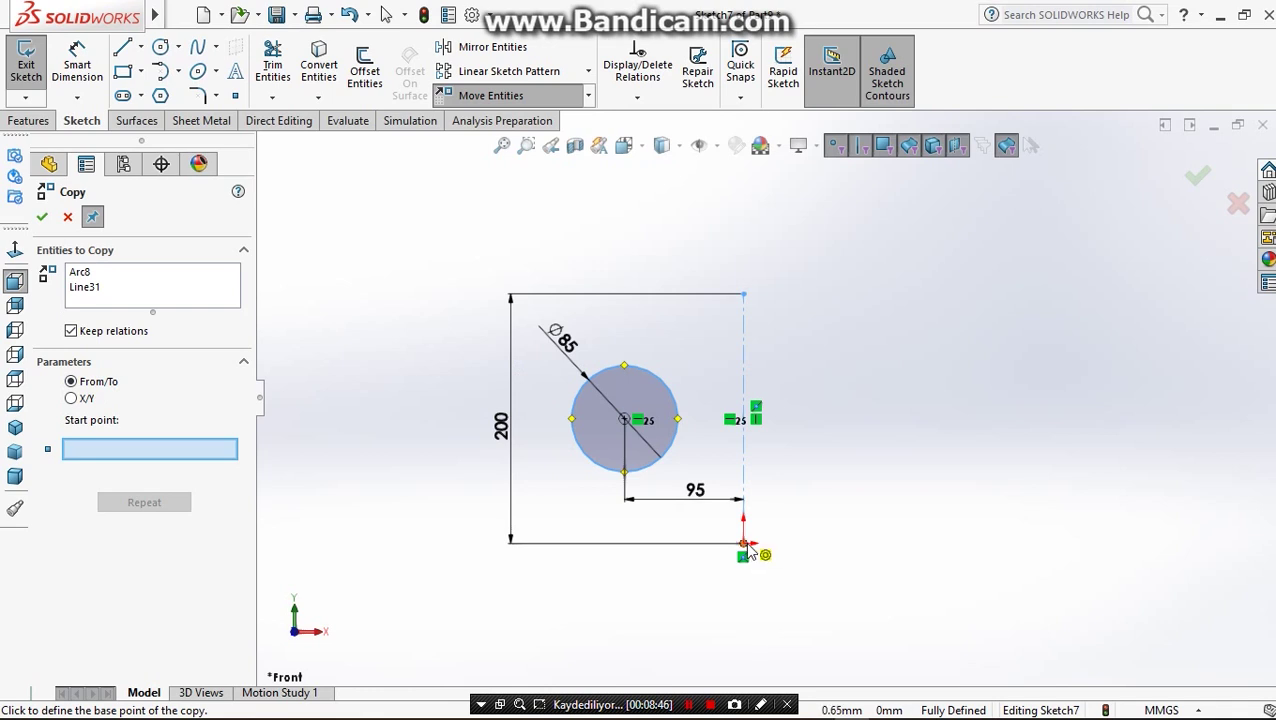
{"action": "left_click", "coordinate": [71, 398]}
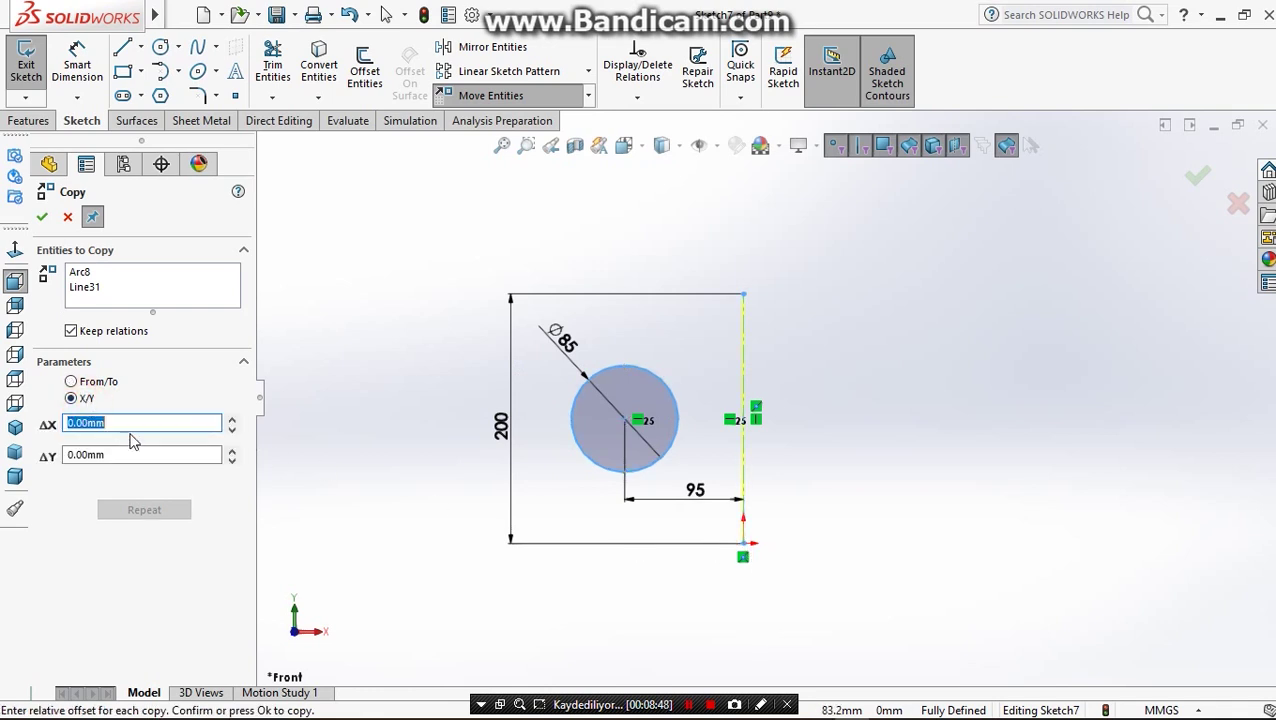
{"action": "left_click", "coordinate": [232, 420]}
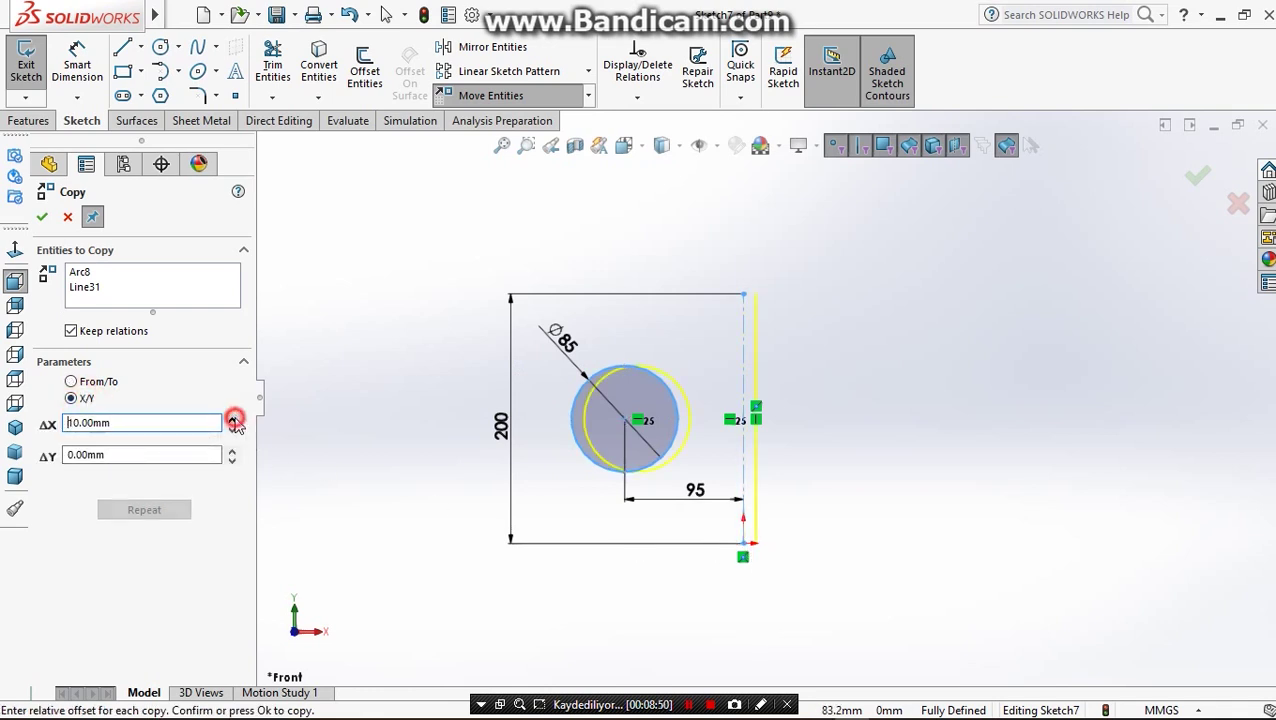
{"action": "left_click", "coordinate": [232, 420]}
{"action": "left_click", "coordinate": [232, 420]}
{"action": "left_click", "coordinate": [232, 420]}
{"action": "left_click", "coordinate": [232, 420]}
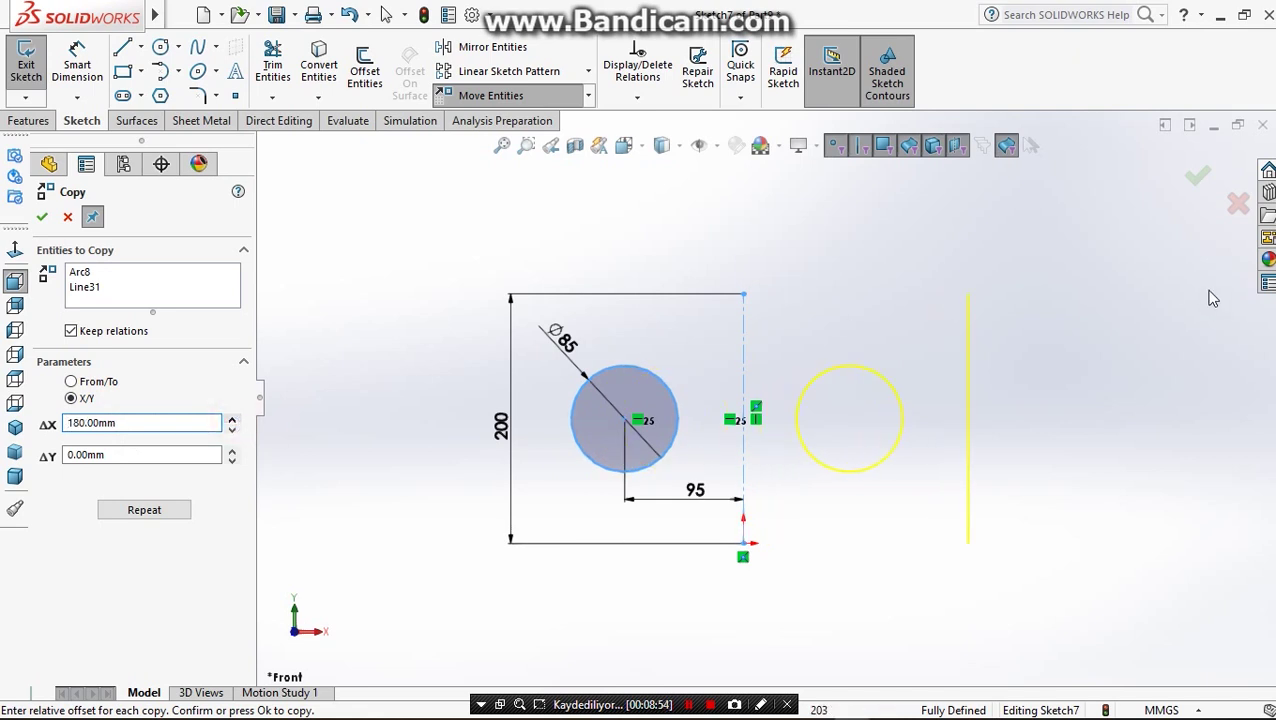
Set the copy's horizontal offset to 180 mm and confirm the copy
{"action": "scroll", "coordinate": [1117, 353], "scroll_direction": "down", "scroll_amount": 2}
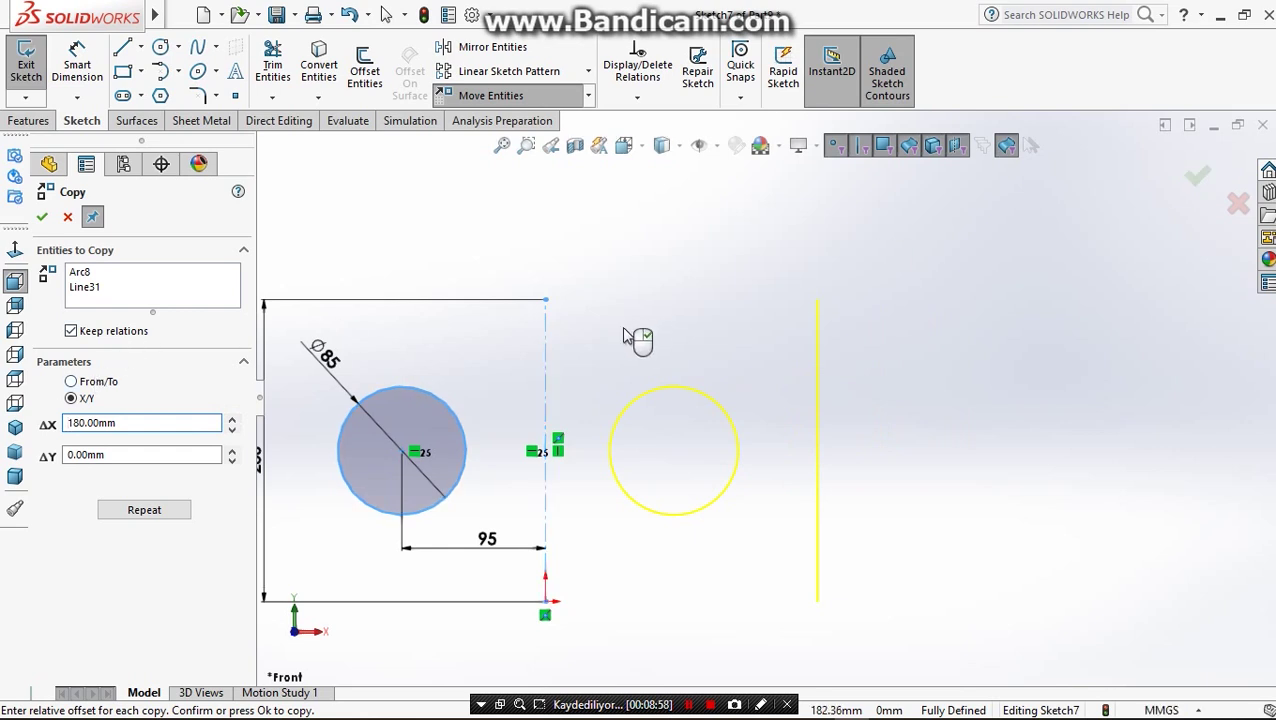
{"action": "left_click", "coordinate": [92, 382]}
{"action": "left_click", "coordinate": [533, 526]}
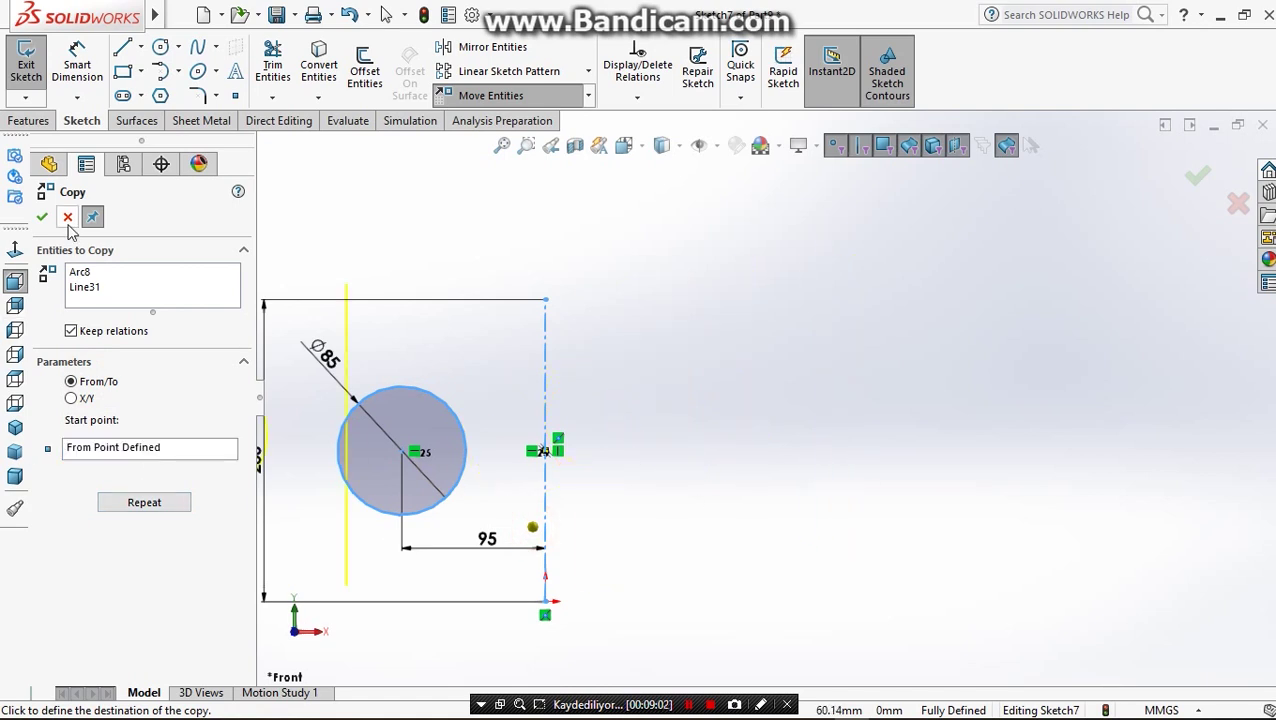
{"action": "left_click", "coordinate": [83, 398]}
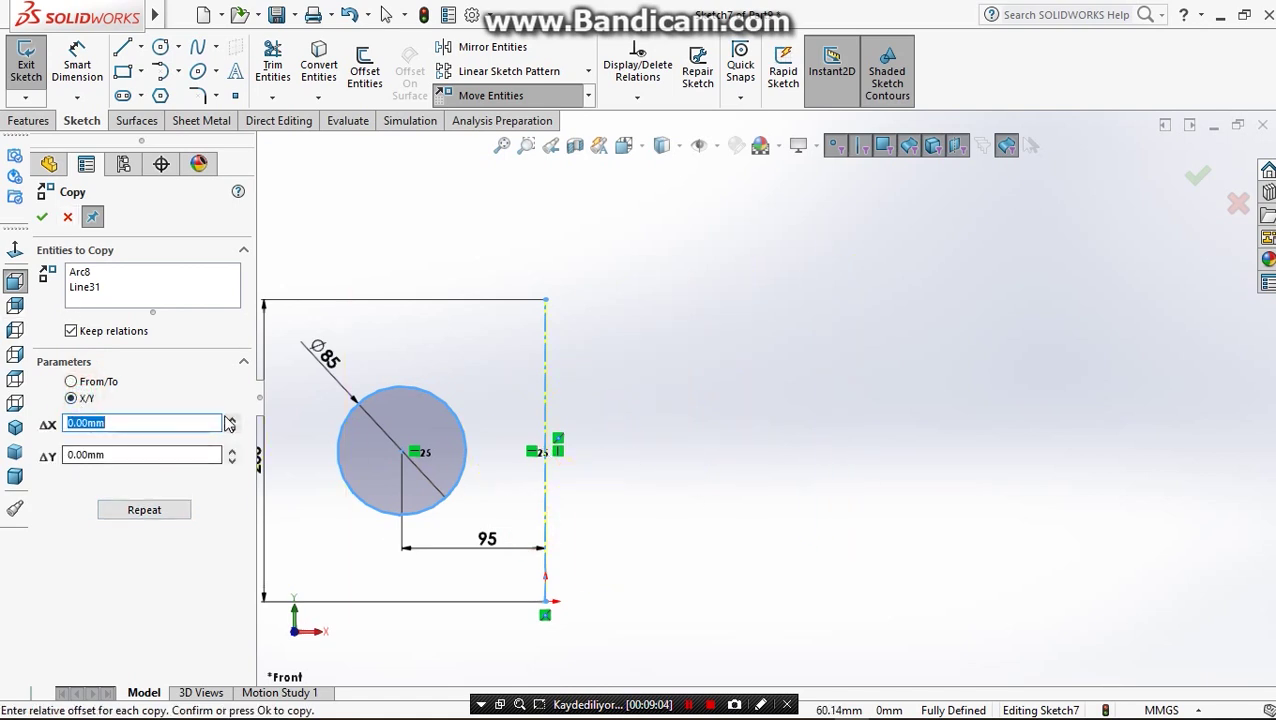
{"action": "type", "text": "180"}
{"action": "key", "text": "Return"}
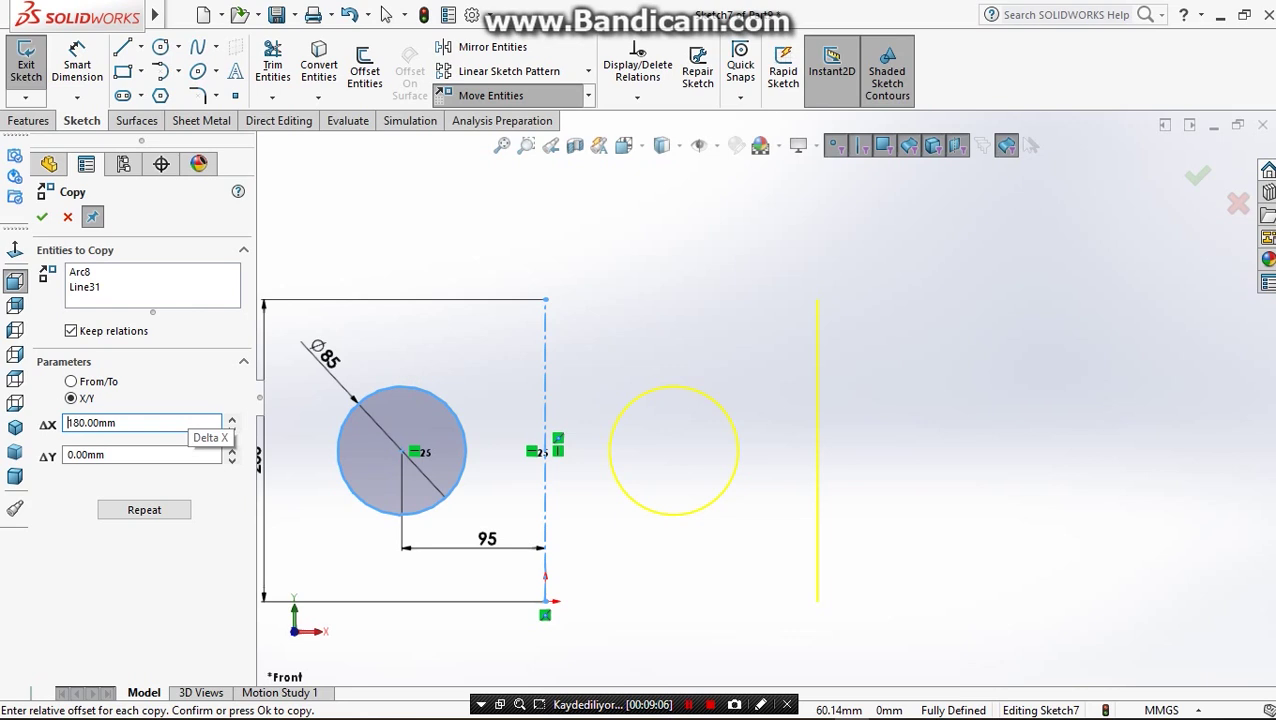
{"action": "right_click", "coordinate": [800, 397]}
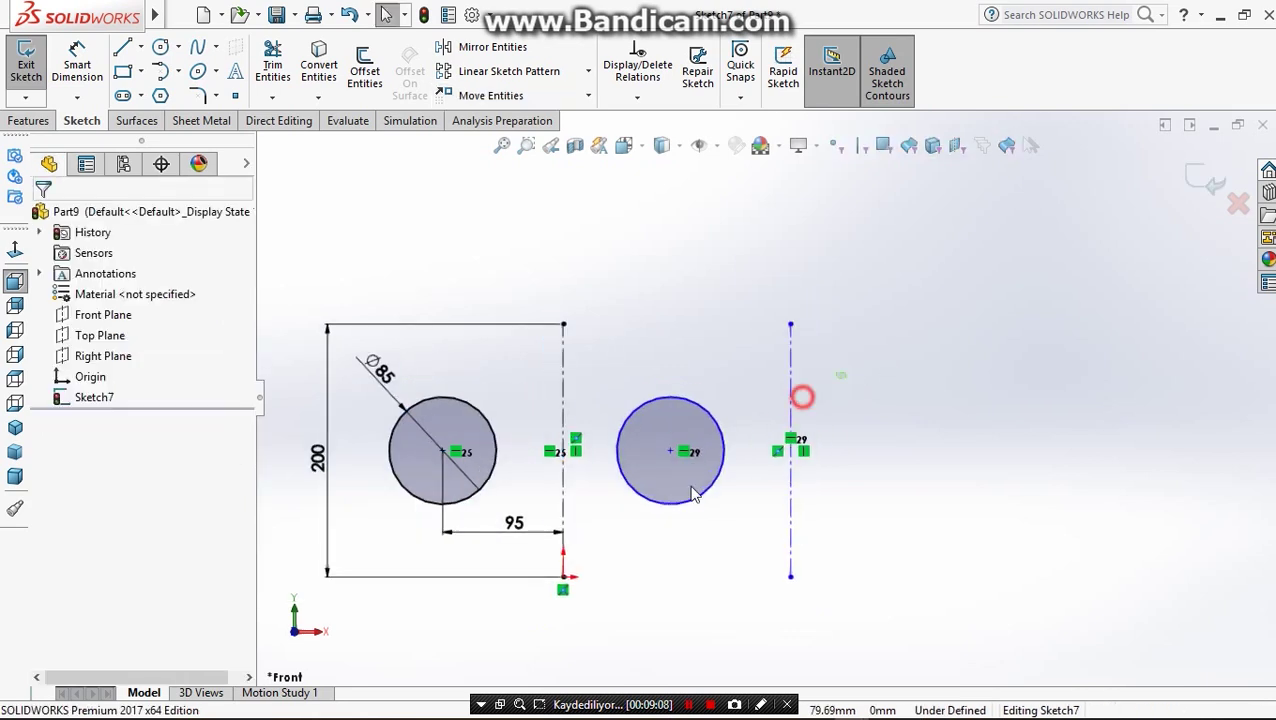
Drag the copied circle and centre line above the rectangle, nudging the circle beside the centre line
{"action": "mouse_move", "coordinate": [791, 529]}
{"action": "left_mouse_down"}
{"action": "mouse_move", "coordinate": [1175, 485]}
{"action": "mouse_move", "coordinate": [572, 235]}
{"action": "left_mouse_up"}
{"action": "left_click", "coordinate": [660, 320]}
{"action": "scroll", "coordinate": [652, 327], "scroll_direction": "up", "scroll_amount": 2}
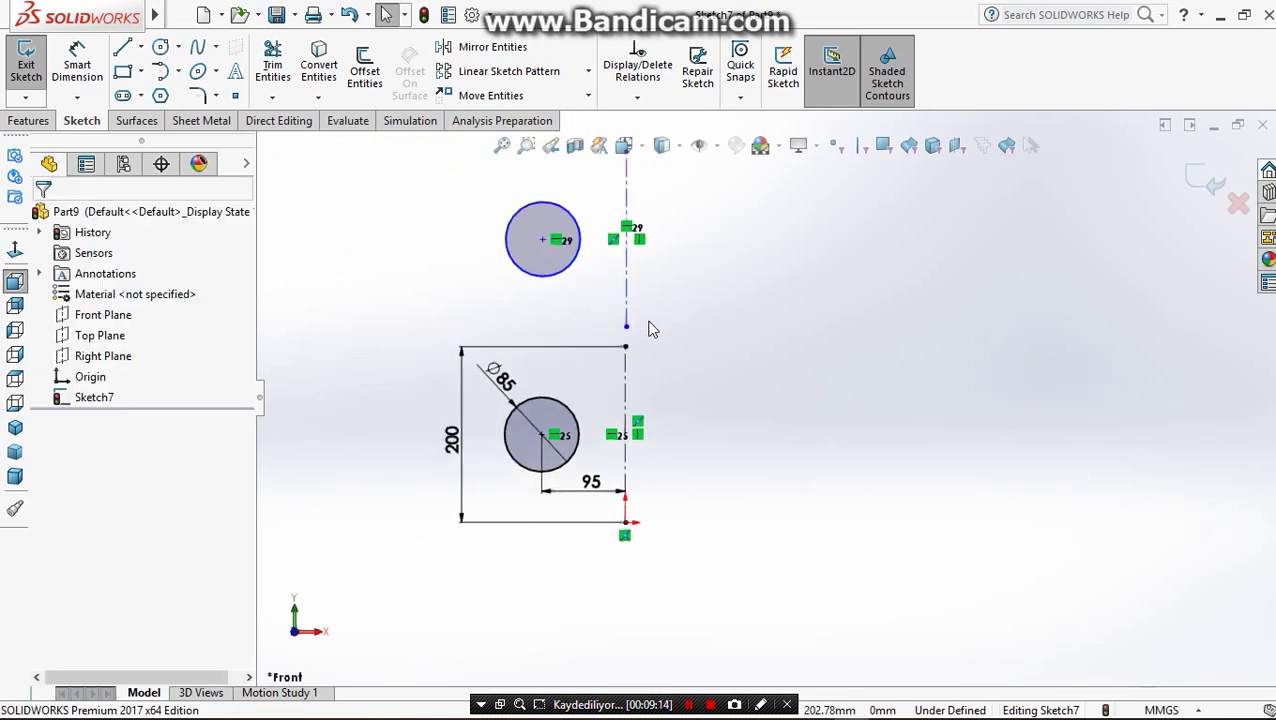
{"action": "scroll", "coordinate": [686, 273], "scroll_direction": "down", "scroll_amount": 1}
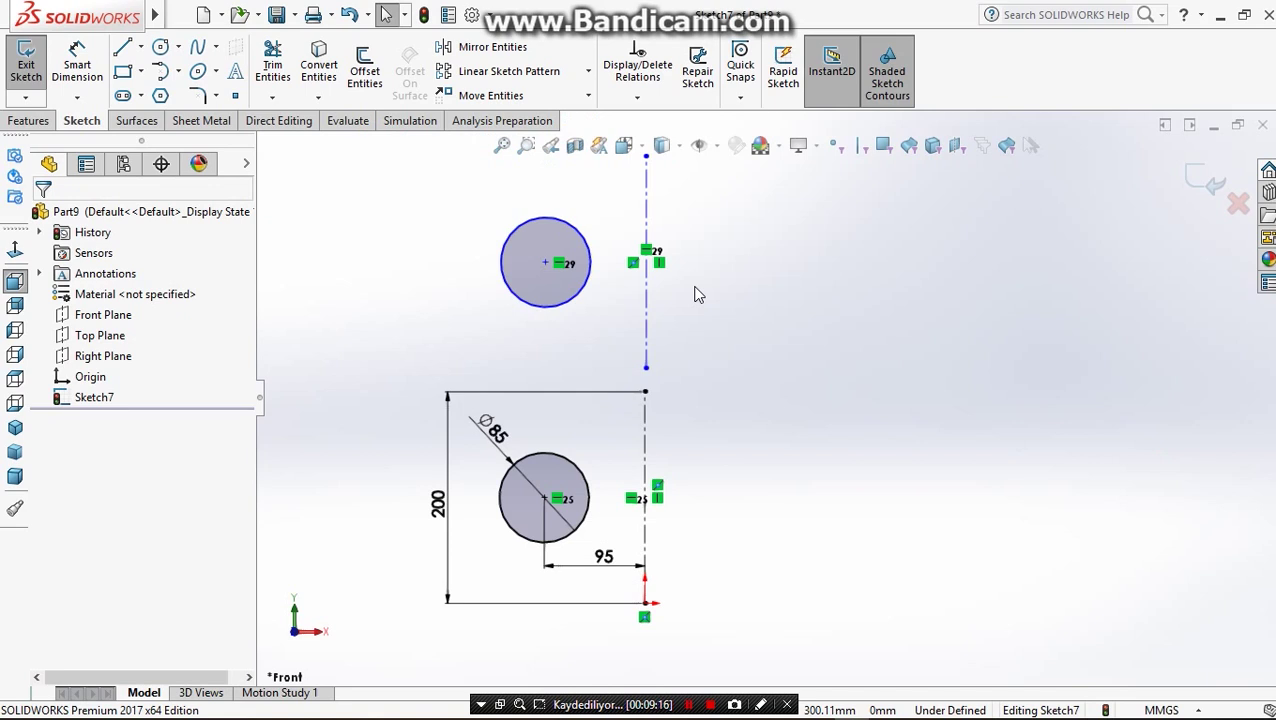
{"action": "scroll", "coordinate": [690, 285], "scroll_direction": "up", "scroll_amount": 2}
{"action": "scroll", "coordinate": [672, 371], "scroll_direction": "down", "scroll_amount": 2}
{"action": "mouse_move", "coordinate": [560, 283]}
{"action": "left_mouse_down"}
{"action": "mouse_move", "coordinate": [531, 315]}
{"action": "mouse_move", "coordinate": [553, 278]}
{"action": "left_mouse_up"}
{"action": "left_click", "coordinate": [810, 408]}
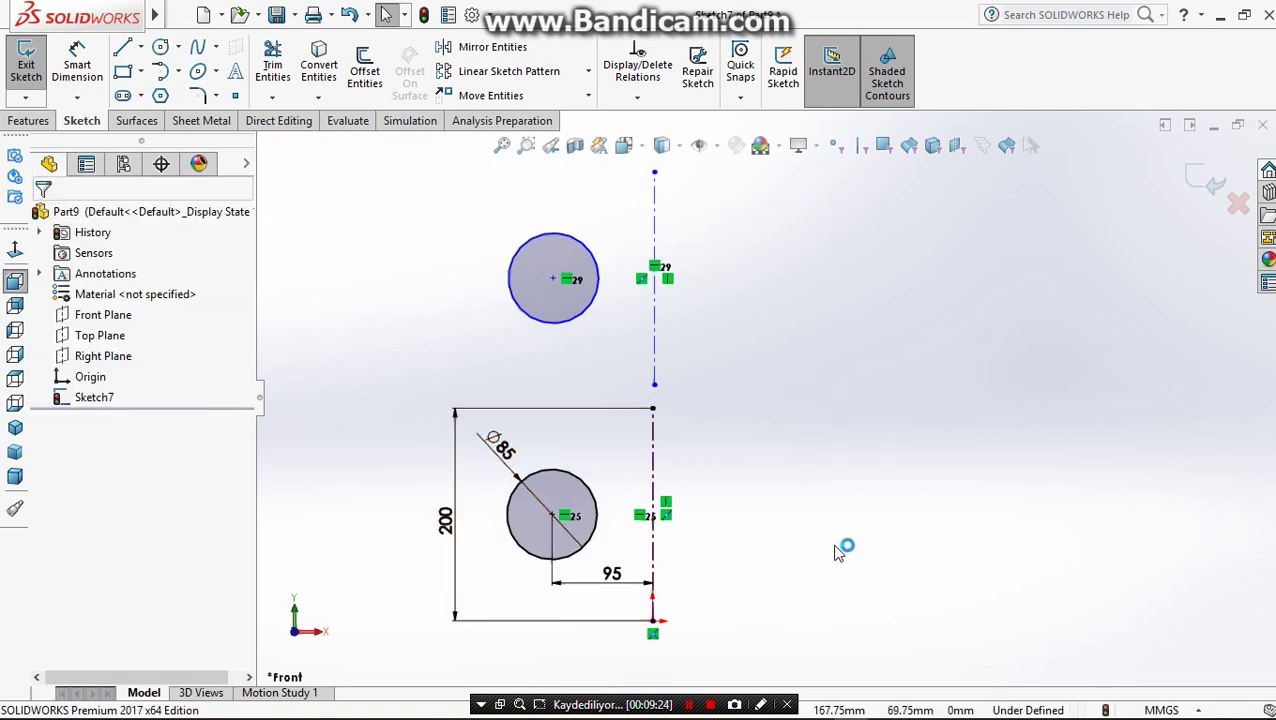
{"action": "left_click_drag", "start_coordinate": [409, 383], "coordinate": [706, 658]}
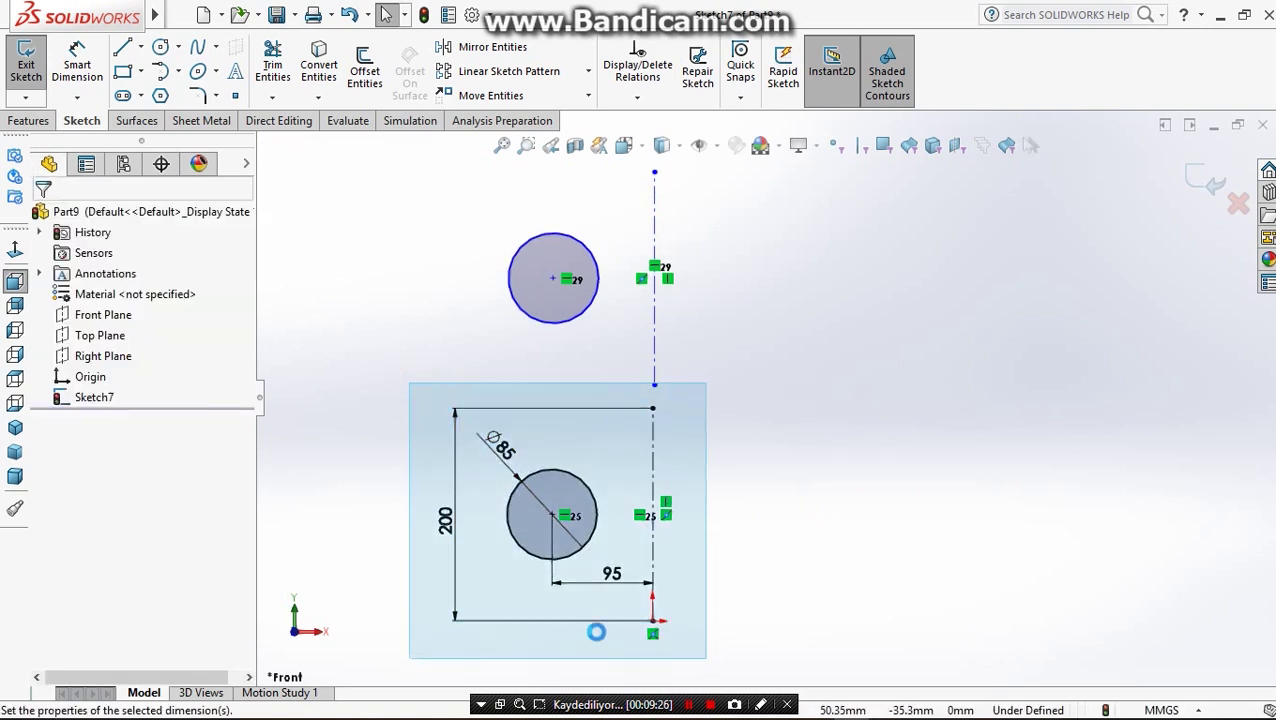
{"action": "left_click", "coordinate": [586, 96]}
{"action": "left_click", "coordinate": [490, 137]}
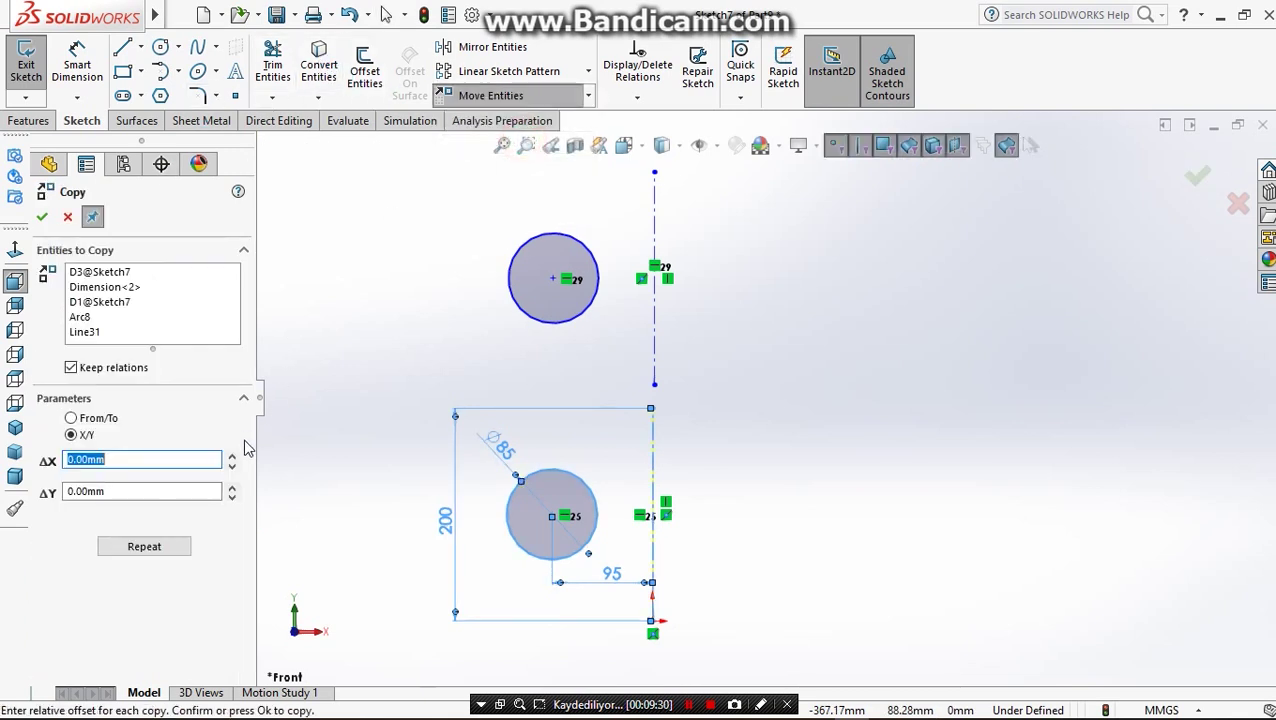
{"action": "left_click", "coordinate": [110, 420]}
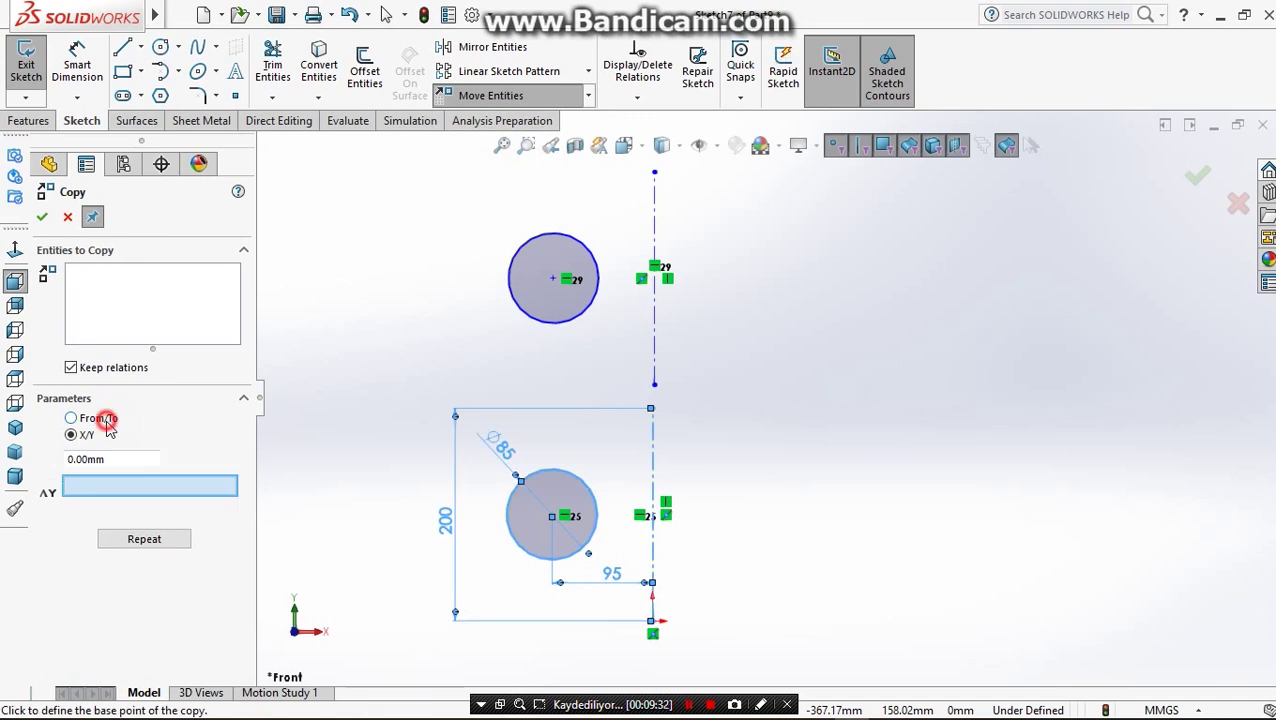
{"action": "left_click", "coordinate": [566, 516]}
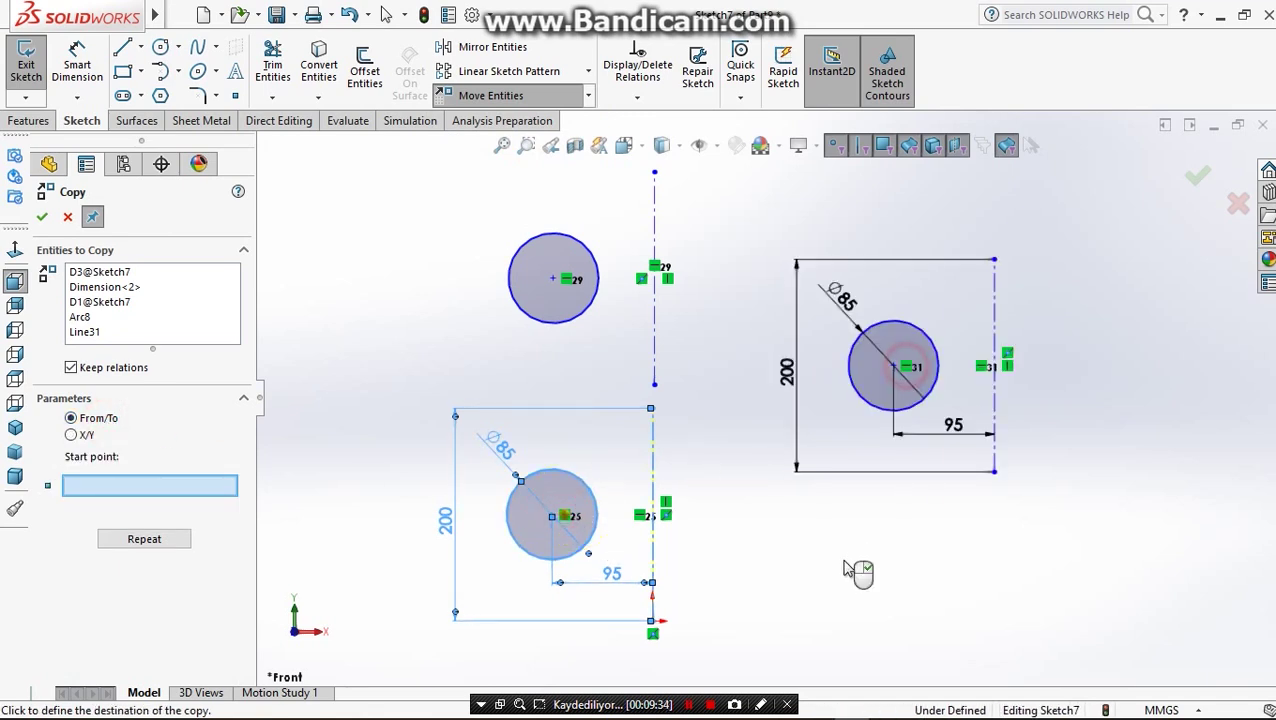
{"action": "left_click", "coordinate": [775, 290]}
{"action": "left_click_drag", "start_coordinate": [726, 213], "coordinate": [1129, 585]}
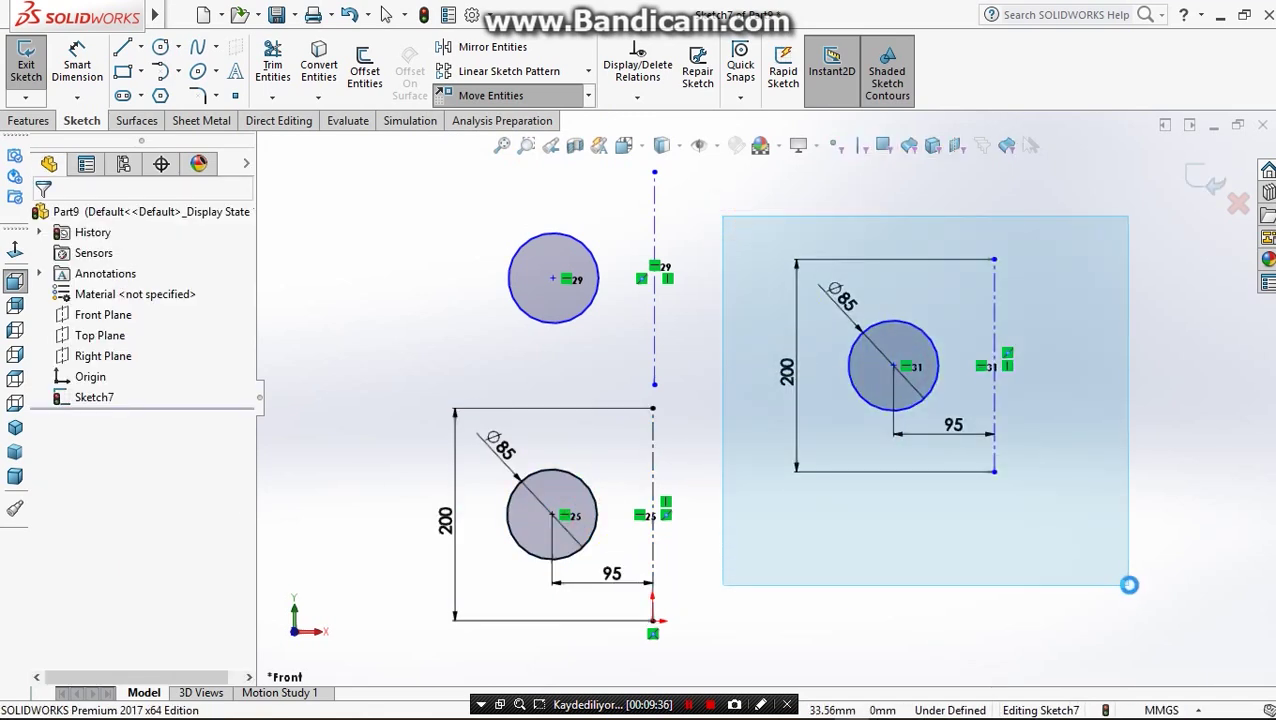
{"action": "key", "text": "Delete"}
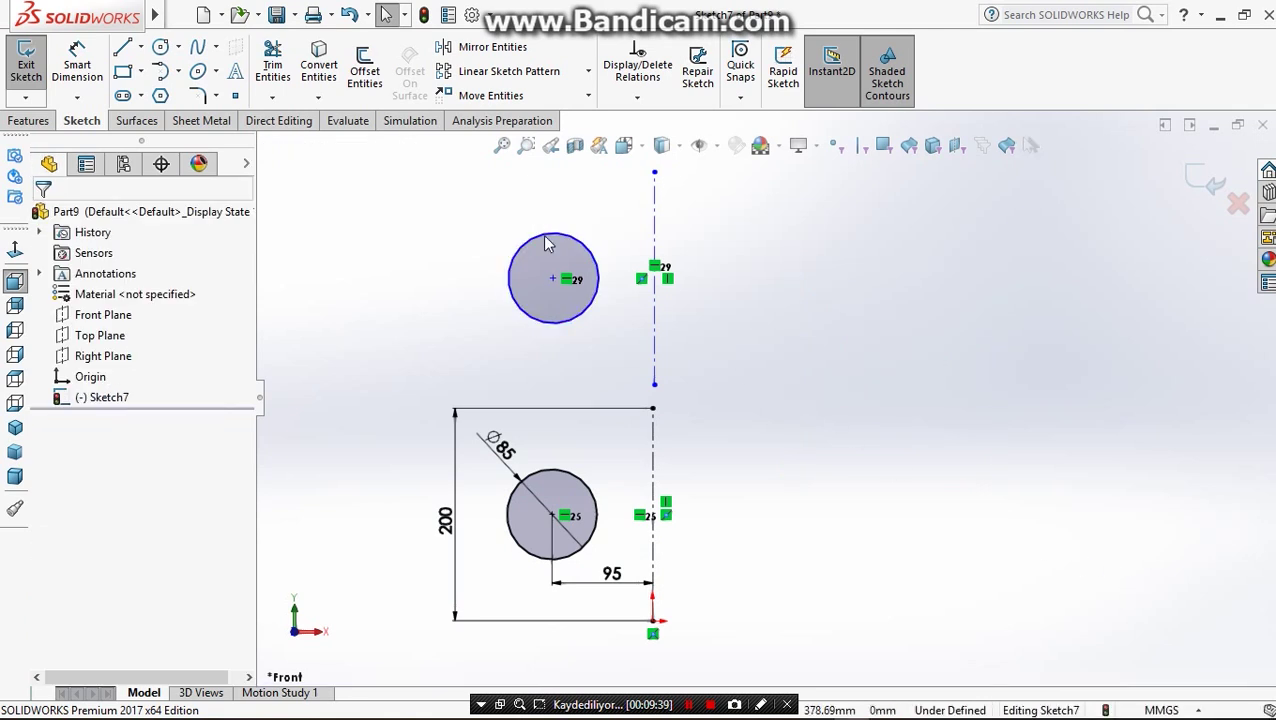
{"action": "key", "text": "z"}
{"action": "scroll", "coordinate": [615, 260], "scroll_direction": "down", "scroll_amount": 1}
{"action": "scroll", "coordinate": [602, 266], "scroll_direction": "down", "scroll_amount": 1}
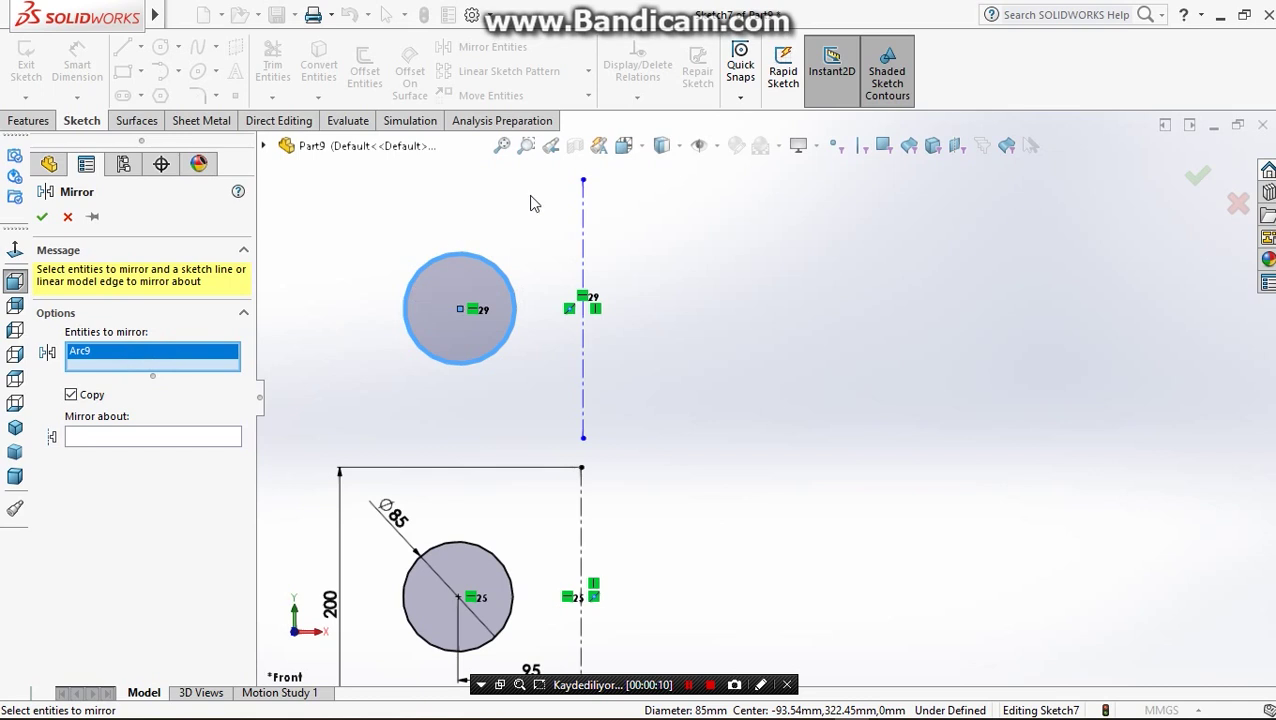
Mirror the upper Ø85 circle about the vertical centreline and drag the pair into place
{"action": "left_click", "coordinate": [137, 438]}
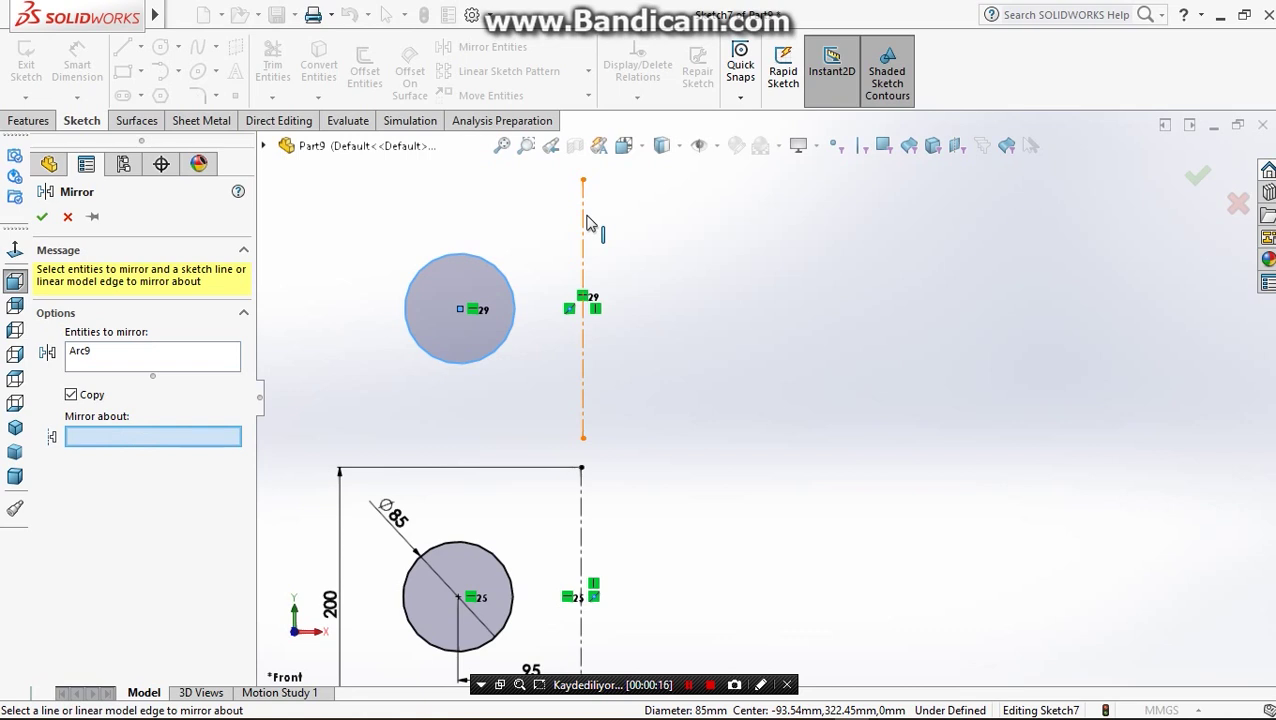
{"action": "left_click", "coordinate": [585, 218]}
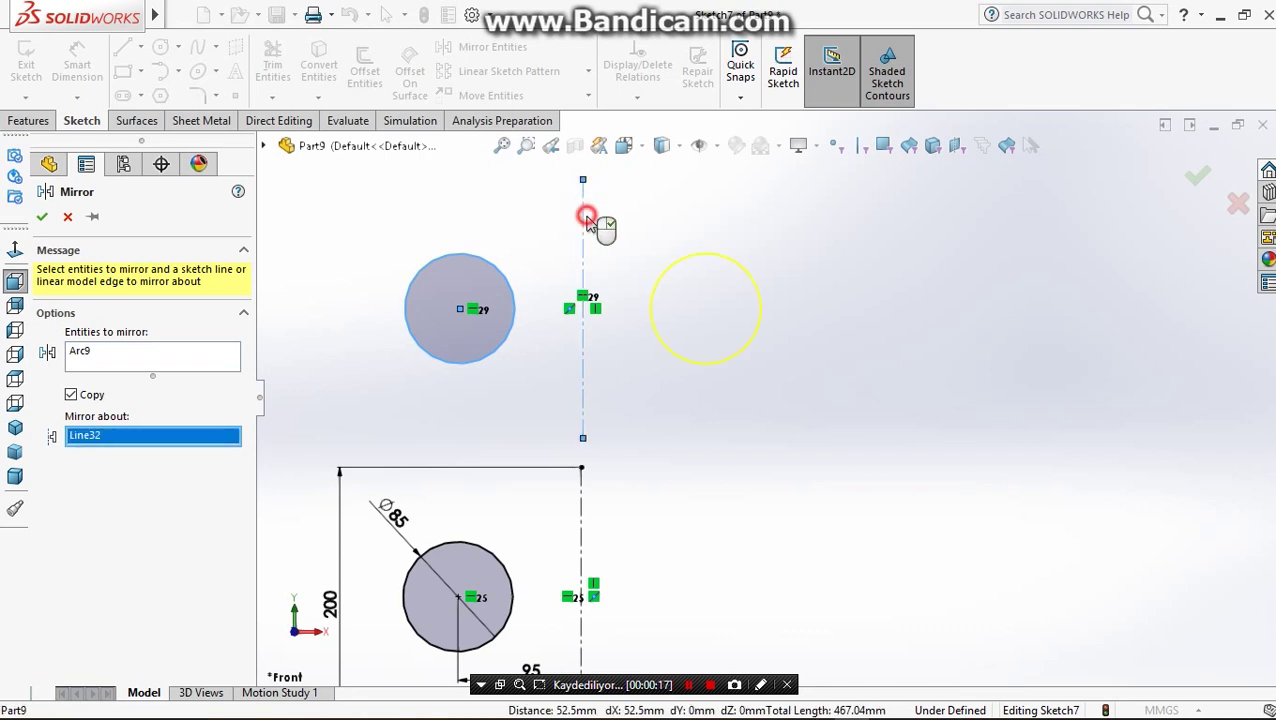
{"action": "left_click", "coordinate": [1198, 170]}
{"action": "mouse_move", "coordinate": [716, 320]}
{"action": "left_mouse_down"}
{"action": "mouse_move", "coordinate": [937, 266]}
{"action": "mouse_move", "coordinate": [826, 328]}
{"action": "mouse_move", "coordinate": [849, 251]}
{"action": "mouse_move", "coordinate": [834, 356]}
{"action": "mouse_move", "coordinate": [678, 300]}
{"action": "mouse_move", "coordinate": [767, 273]}
{"action": "mouse_move", "coordinate": [712, 364]}
{"action": "mouse_move", "coordinate": [718, 259]}
{"action": "mouse_move", "coordinate": [724, 275]}
{"action": "left_mouse_up"}
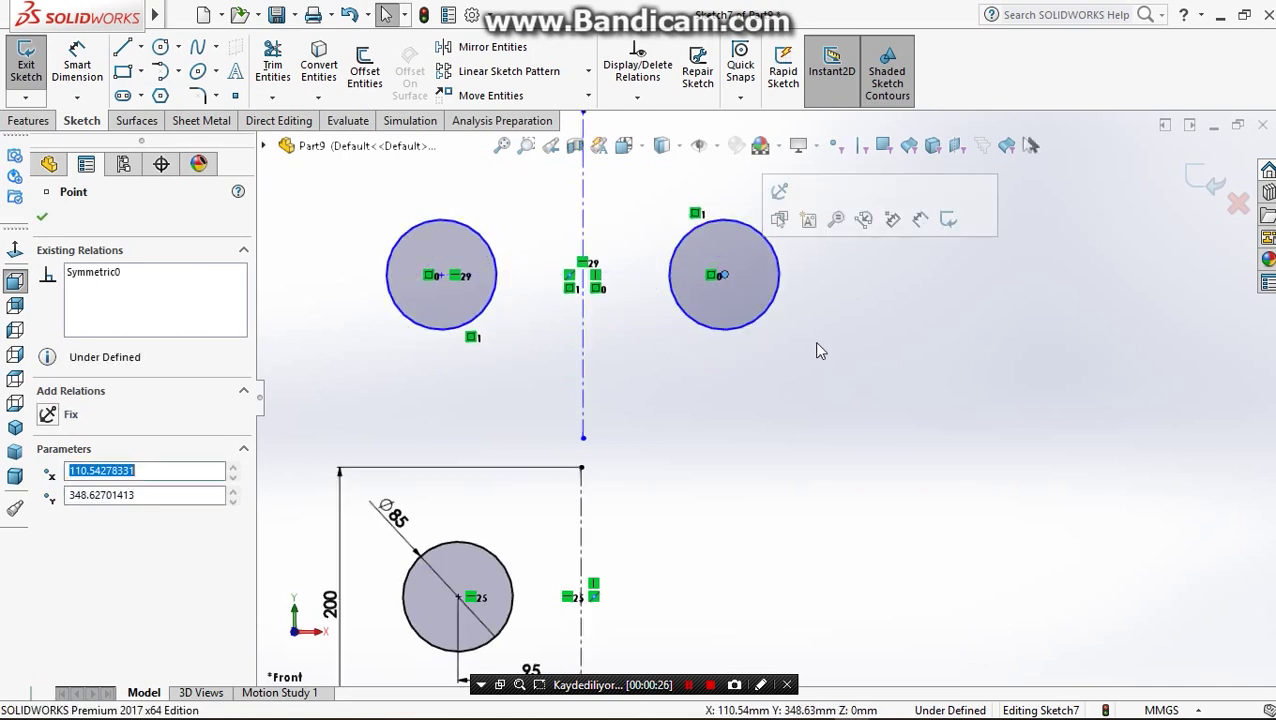
Select the lower circle and its centreline and mirror it across the centreline
{"action": "left_click", "coordinate": [862, 396]}
{"action": "scroll", "coordinate": [709, 592], "scroll_direction": "down", "scroll_amount": 1}
{"action": "scroll", "coordinate": [675, 595], "scroll_direction": "up", "scroll_amount": 2}
{"action": "scroll", "coordinate": [669, 567], "scroll_direction": "down", "scroll_amount": 1}
{"action": "scroll", "coordinate": [730, 420], "scroll_direction": "up", "scroll_amount": 2}
{"action": "scroll", "coordinate": [779, 320], "scroll_direction": "down", "scroll_amount": 2}
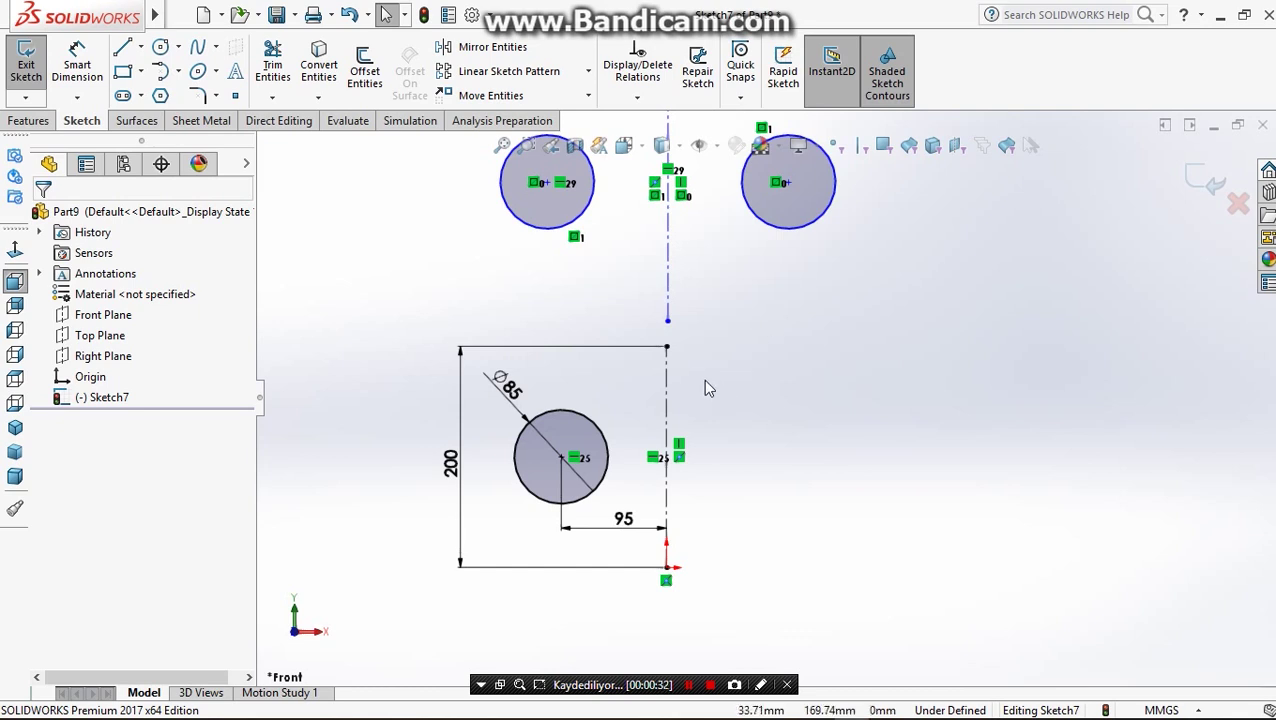
{"action": "left_click_drag", "start_coordinate": [702, 383], "coordinate": [631, 408]}
{"action": "left_click_drag", "start_coordinate": [631, 418], "coordinate": [582, 444]}
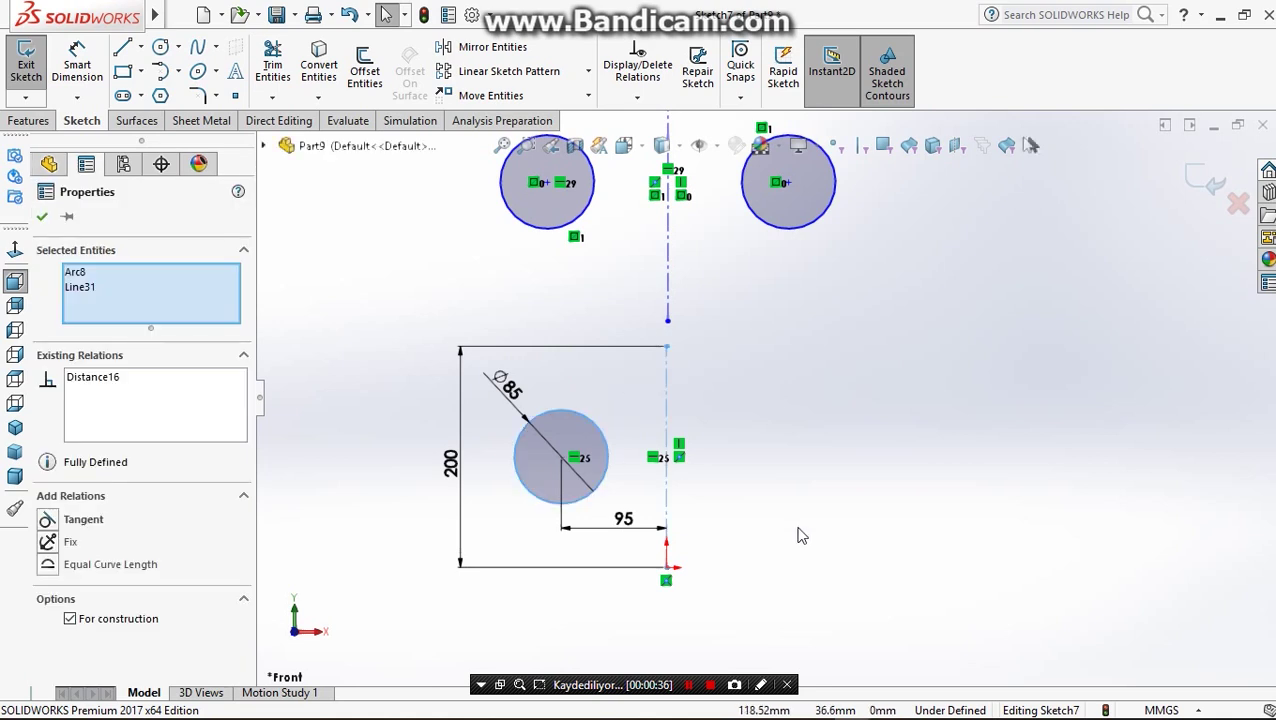
{"action": "left_click", "coordinate": [490, 47]}
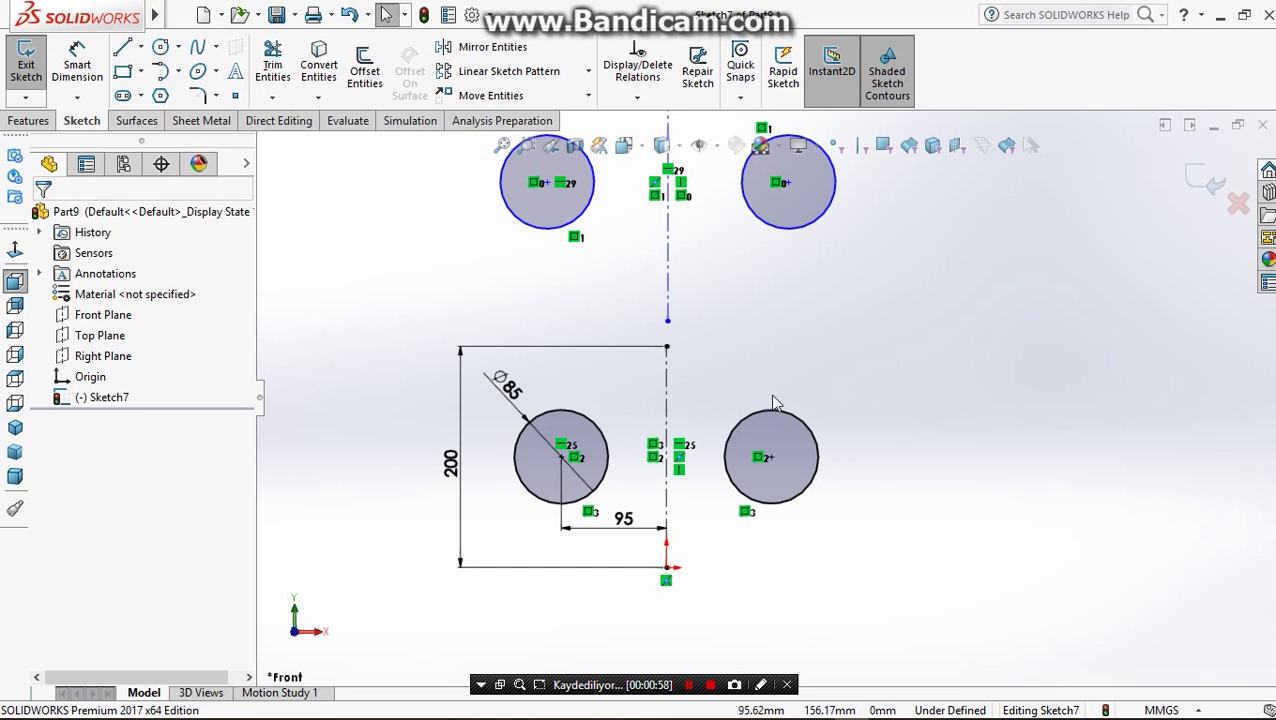
{"action": "middle_click_drag", "start_coordinate": [745, 352], "coordinate": [723, 362], "text": "ctrl"}
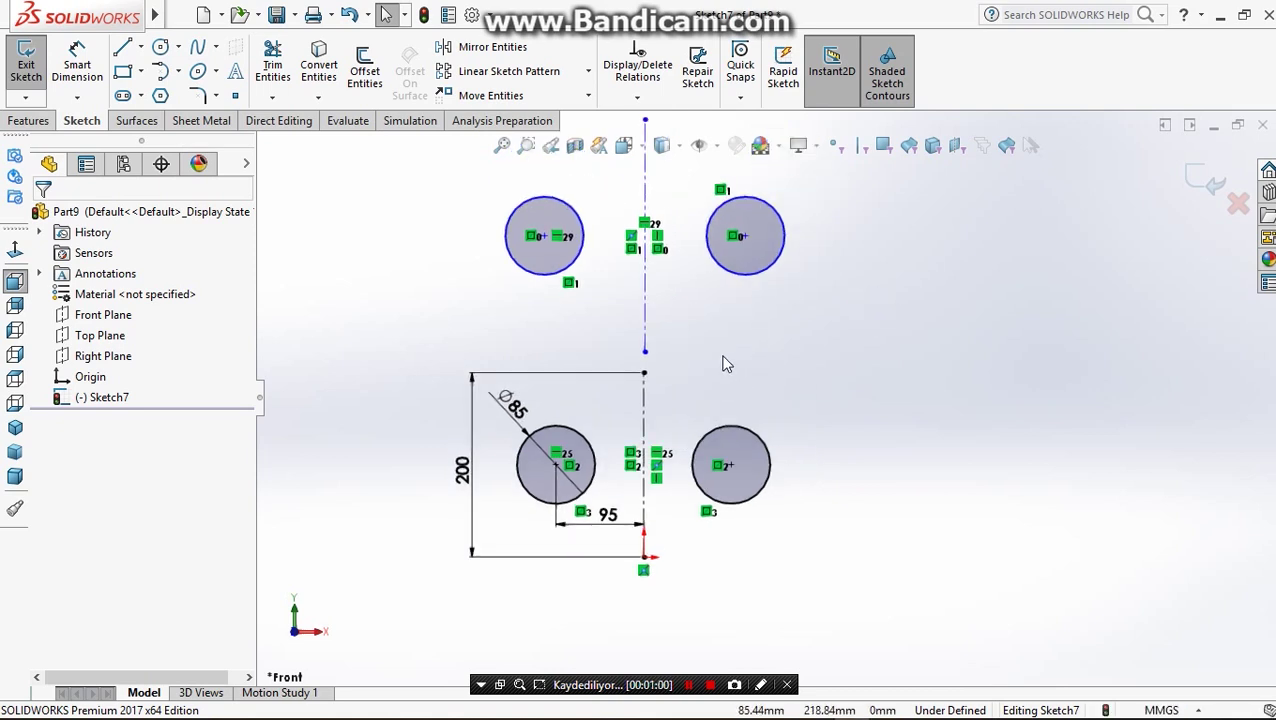
Change the lower circle's 95 distance dimension to 150 and check the right circle's position
{"action": "double_click", "coordinate": [586, 553]}
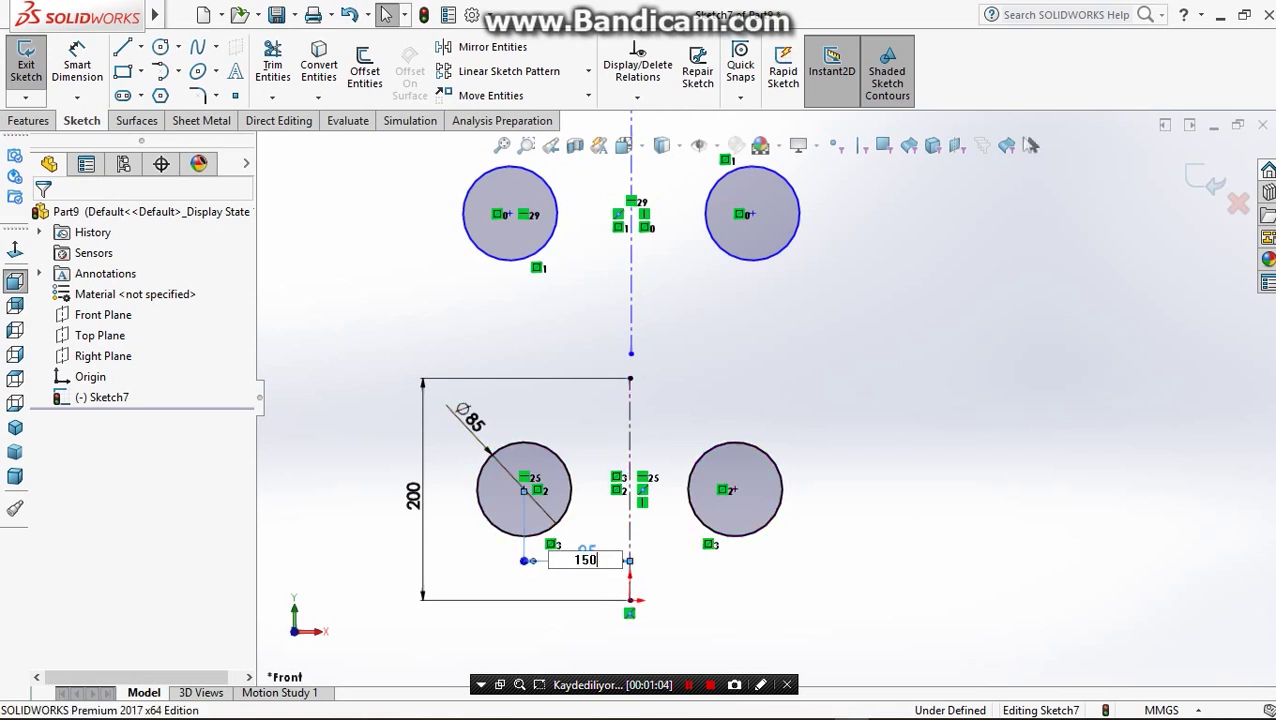
{"action": "key", "text": "Return"}
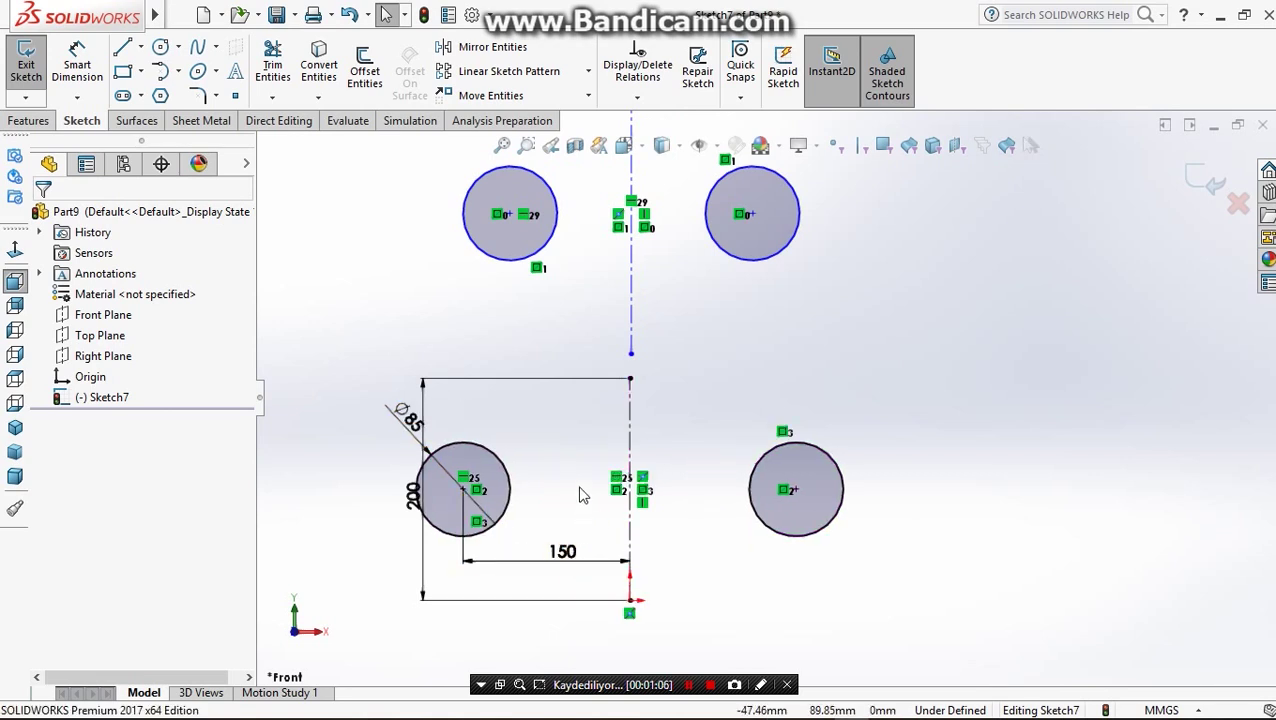
{"action": "scroll", "coordinate": [815, 340], "scroll_direction": "up", "scroll_amount": 2}
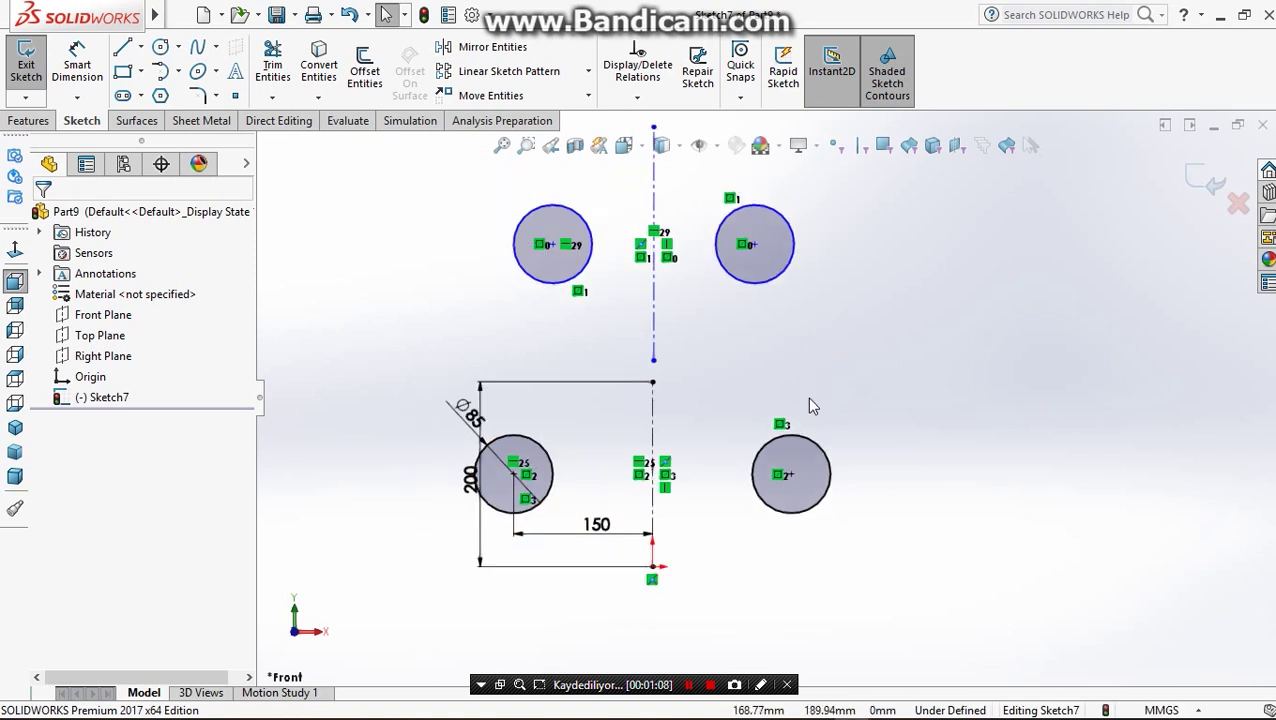
{"action": "left_click", "coordinate": [790, 474]}
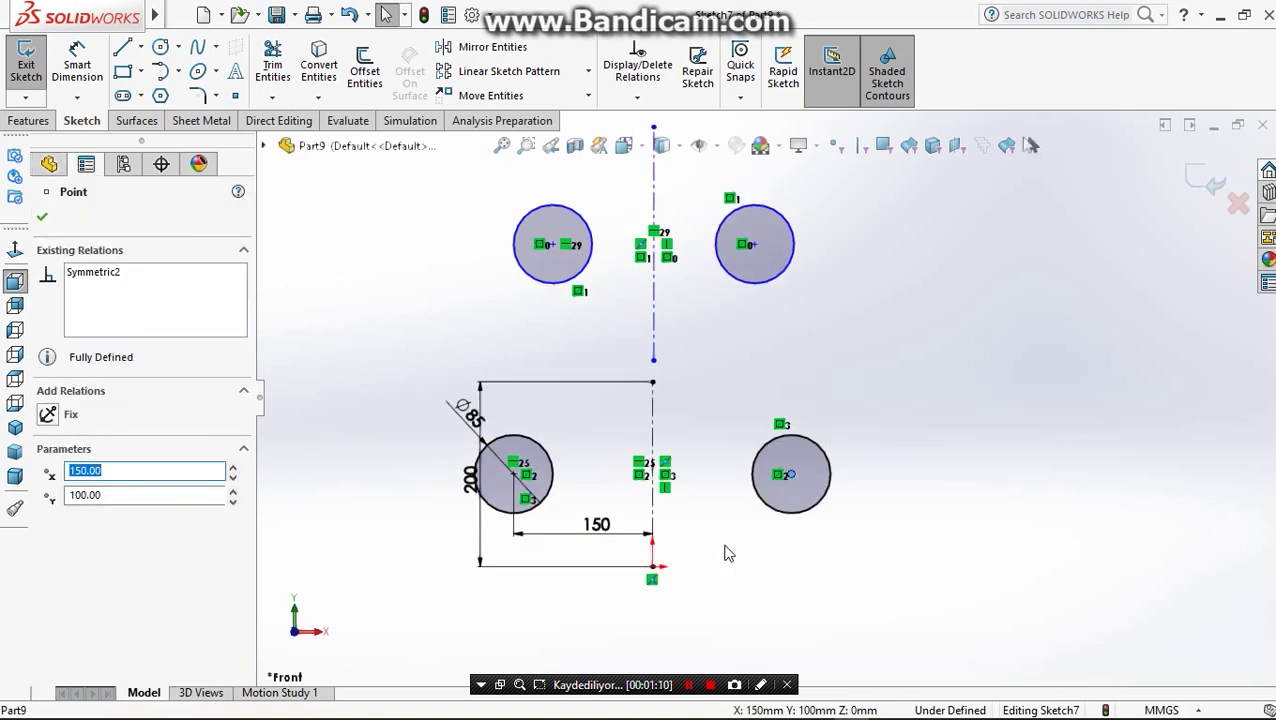
{"action": "left_click", "coordinate": [828, 562]}
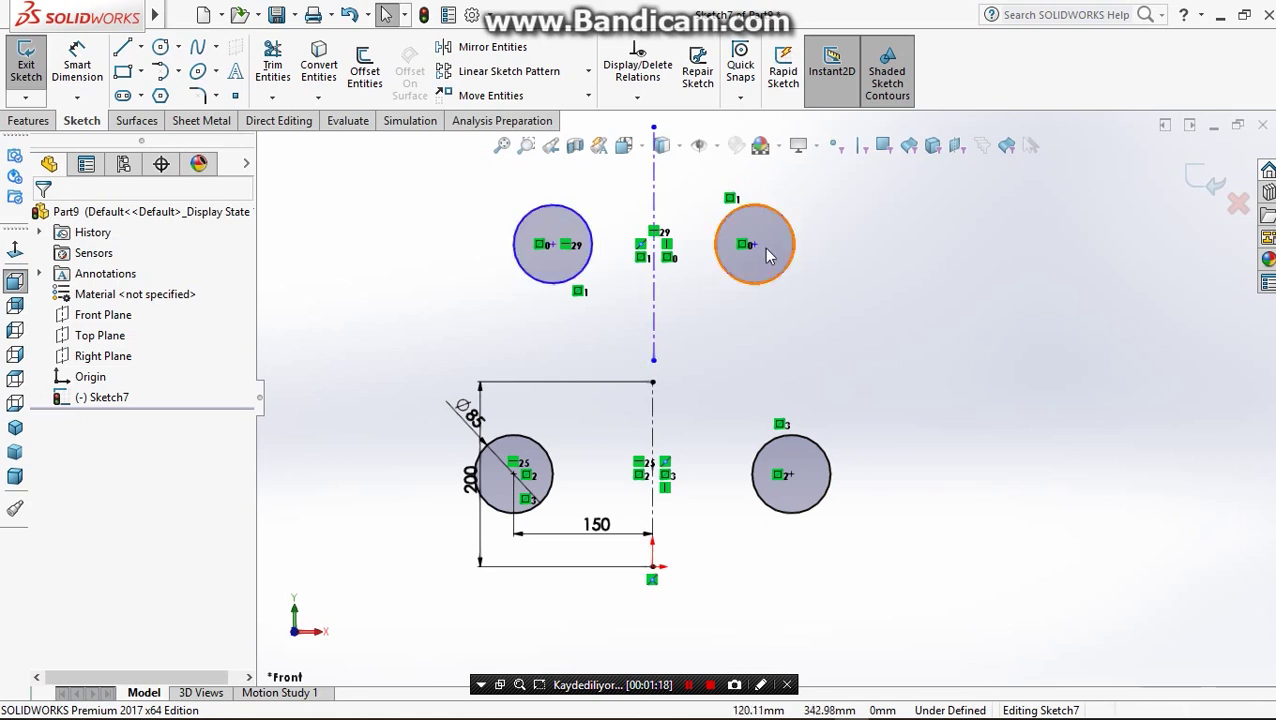
Delete the lower-right circle
{"action": "key", "text": "ctrl+Down"}
{"action": "left_click", "coordinate": [775, 547]}
{"action": "key", "text": "Delete"}
Mirror the lower-left circle and its construction lines about the vertical centreline
{"action": "left_click_drag", "start_coordinate": [674, 352], "coordinate": [518, 498]}
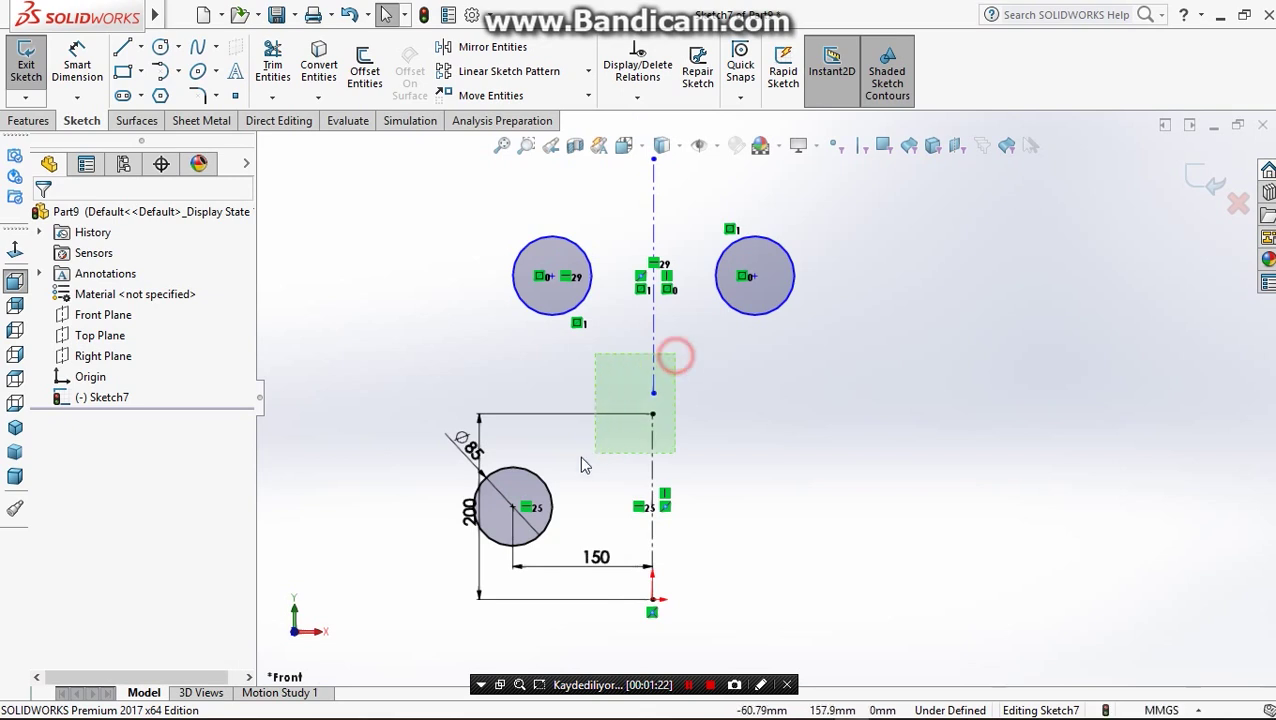
{"action": "left_click", "coordinate": [492, 47]}
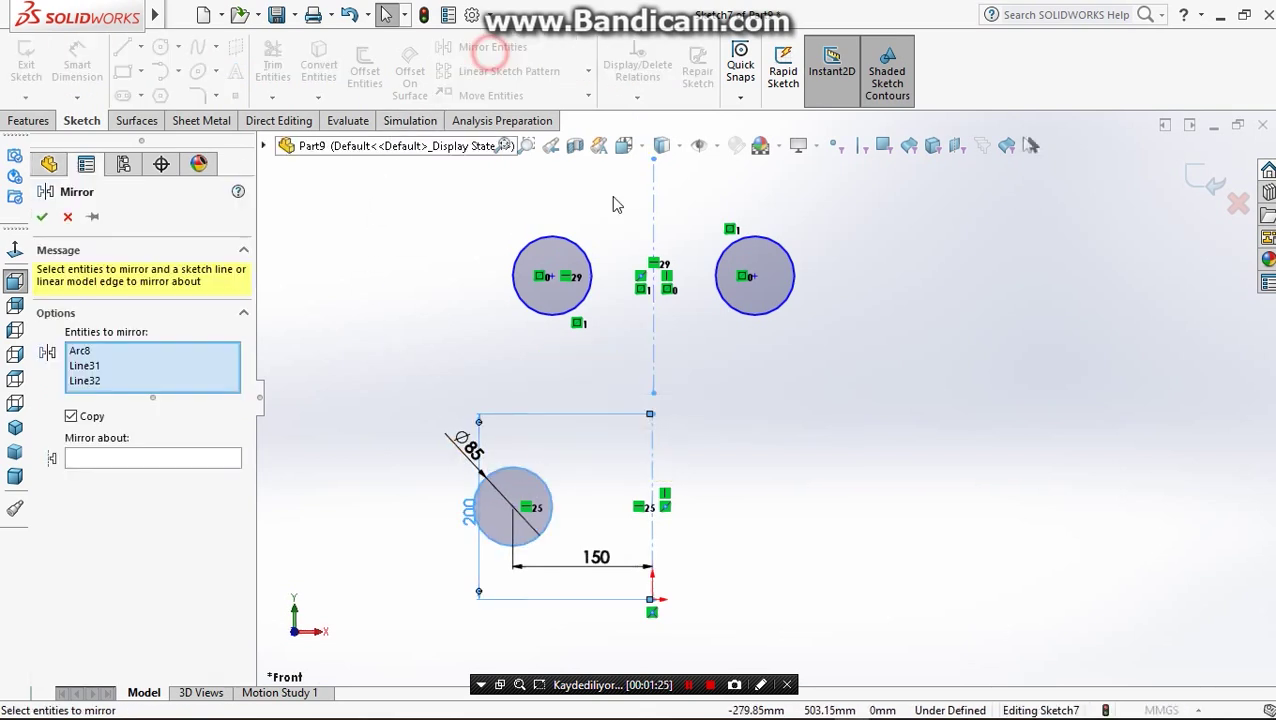
{"action": "left_click", "coordinate": [139, 463]}
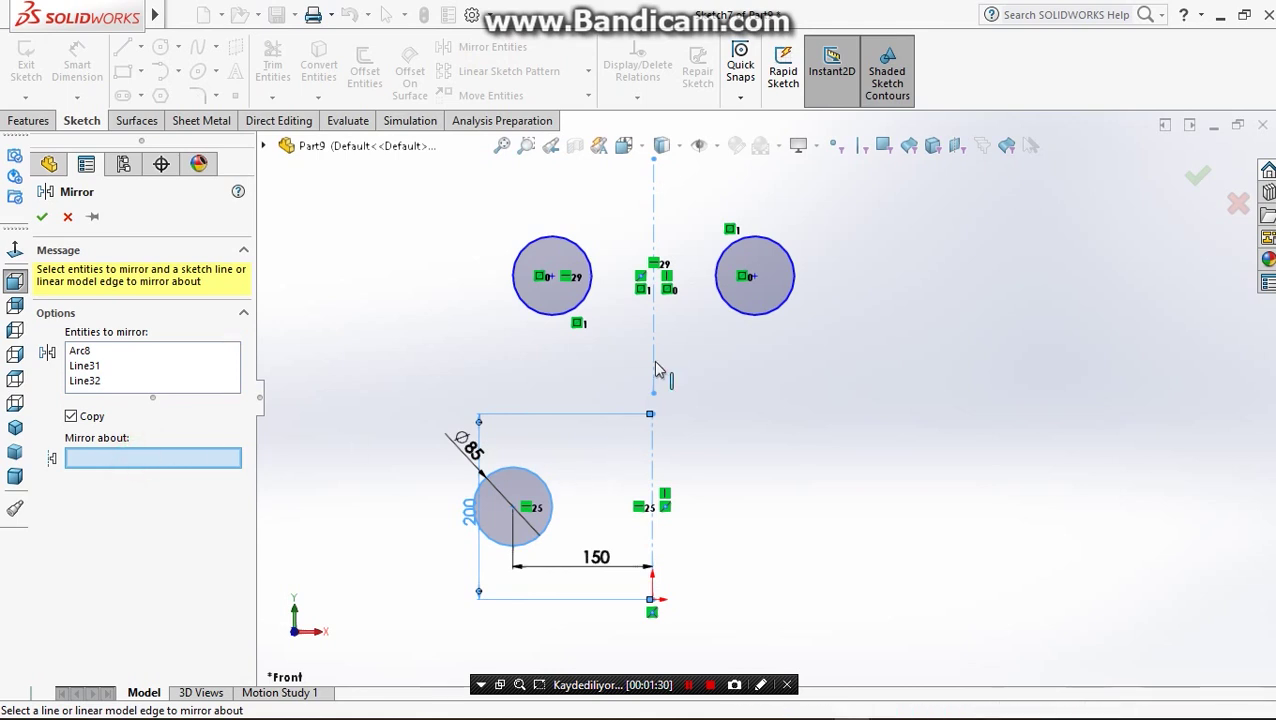
{"action": "left_click", "coordinate": [653, 462]}
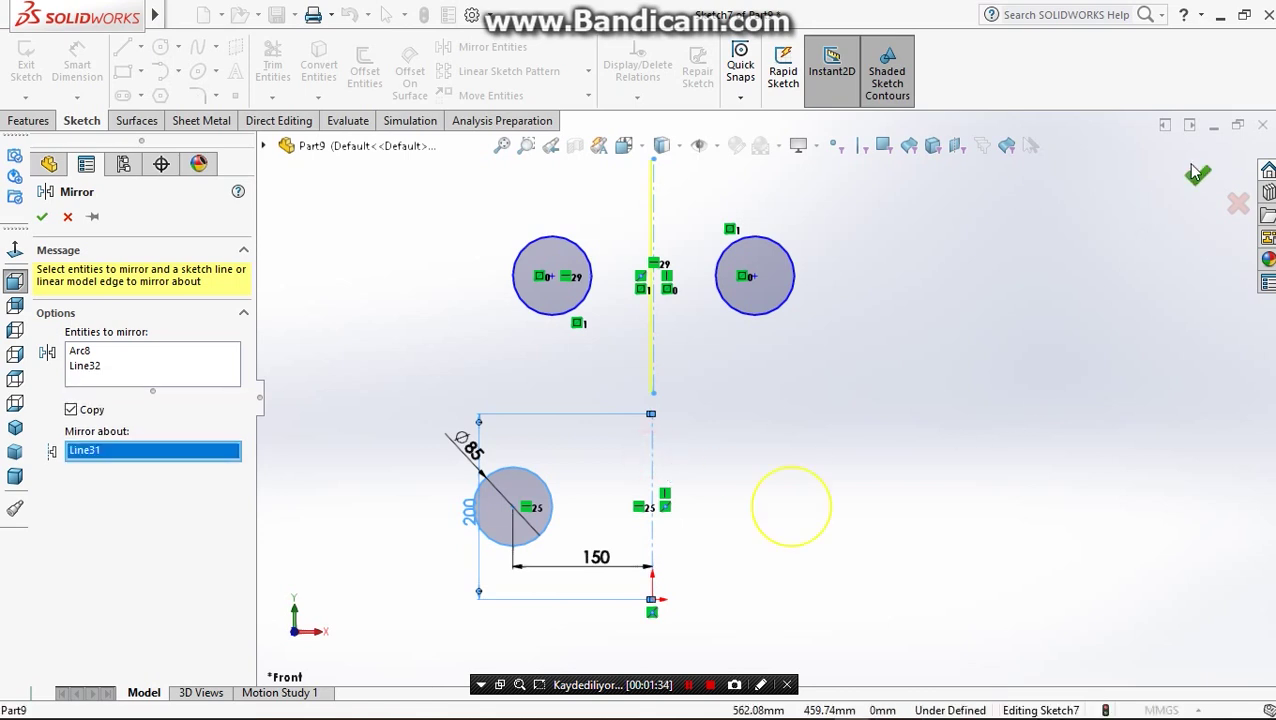
{"action": "left_click", "coordinate": [1237, 205]}
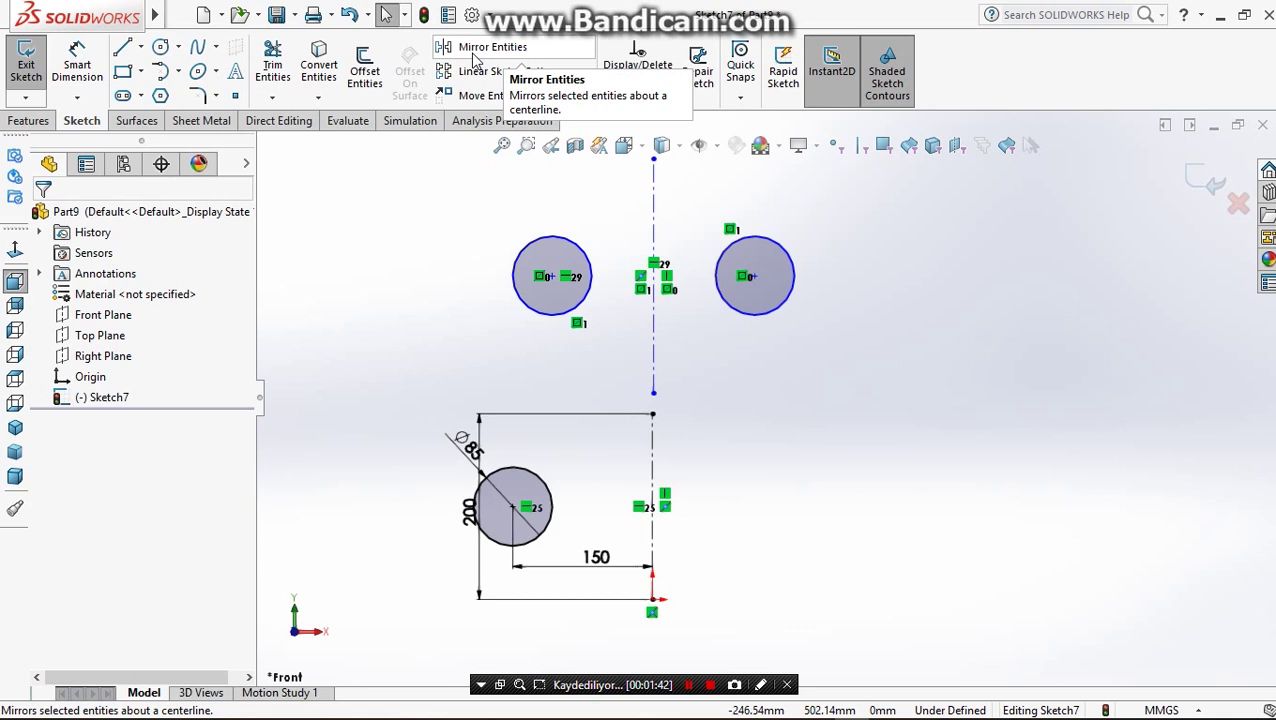
{"action": "left_click_drag", "start_coordinate": [701, 405], "coordinate": [520, 484]}
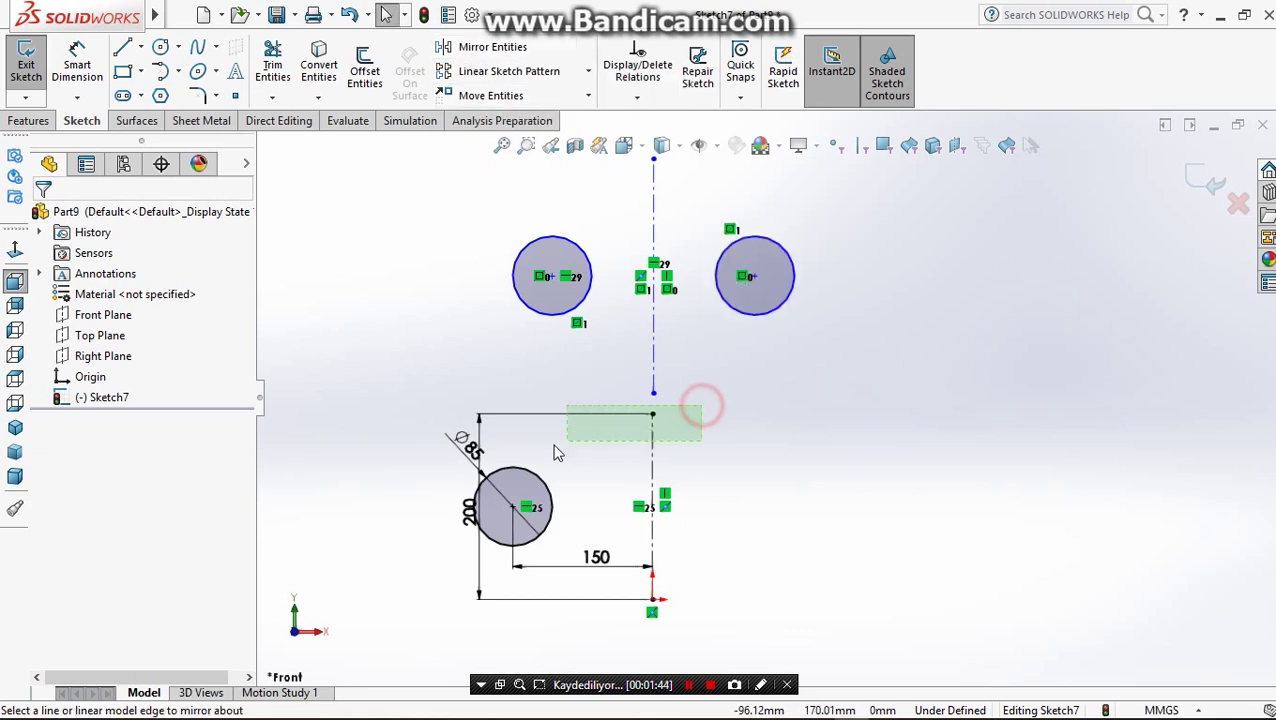
{"action": "left_click", "coordinate": [476, 56]}
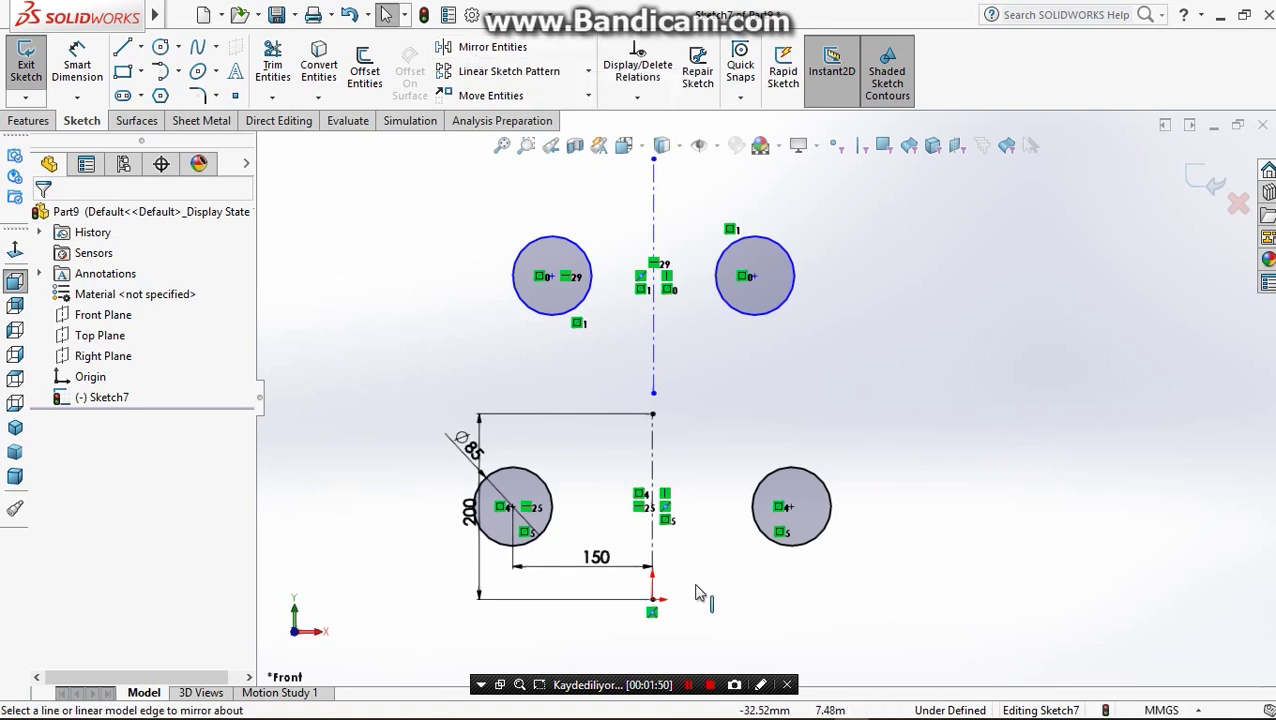
{"action": "left_click_drag", "start_coordinate": [834, 230], "coordinate": [785, 392]}
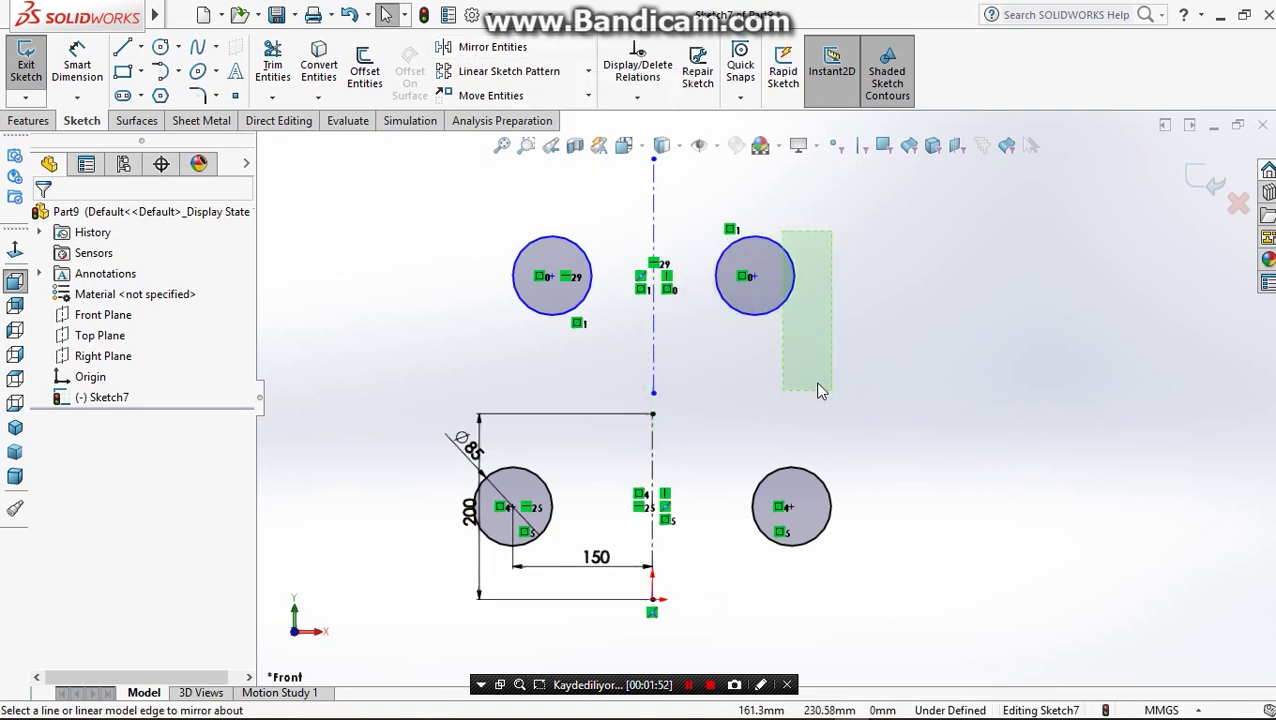
Linear-pattern the upper-right circle into 7 instances spaced 170 mm apart
{"action": "left_click", "coordinate": [566, 87]}
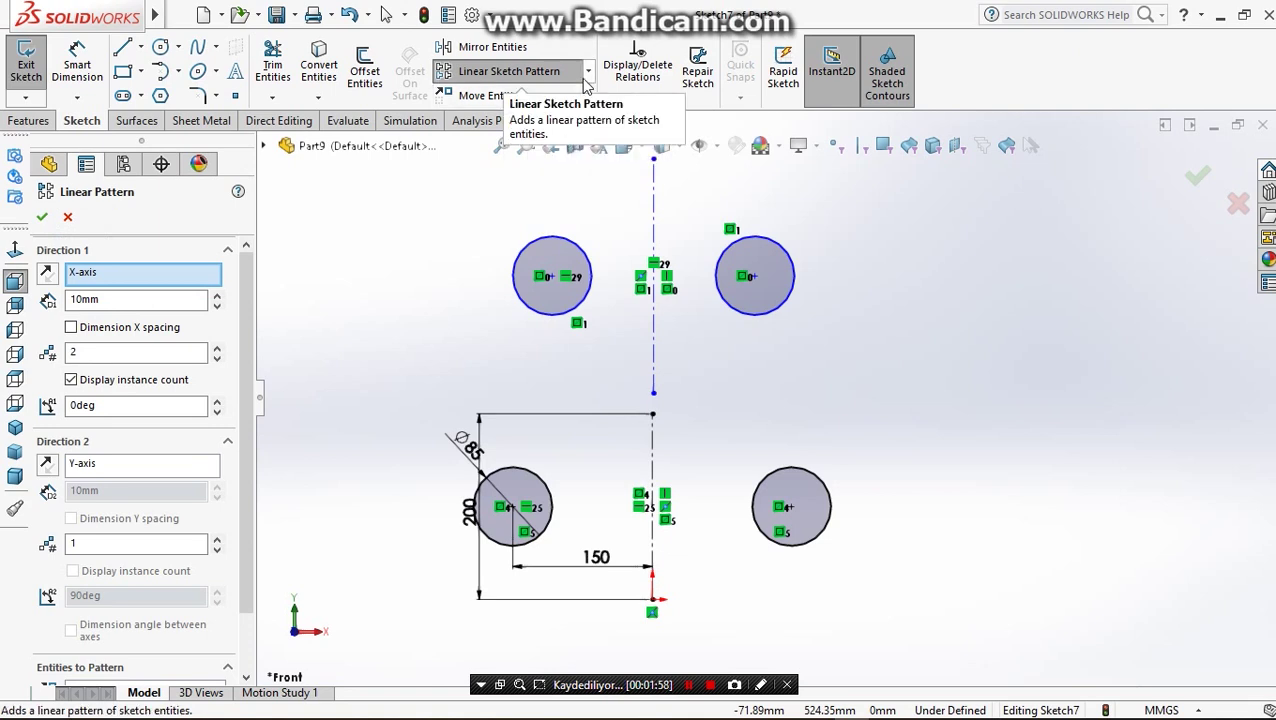
{"action": "left_click", "coordinate": [588, 71]}
{"action": "left_click", "coordinate": [588, 100]}
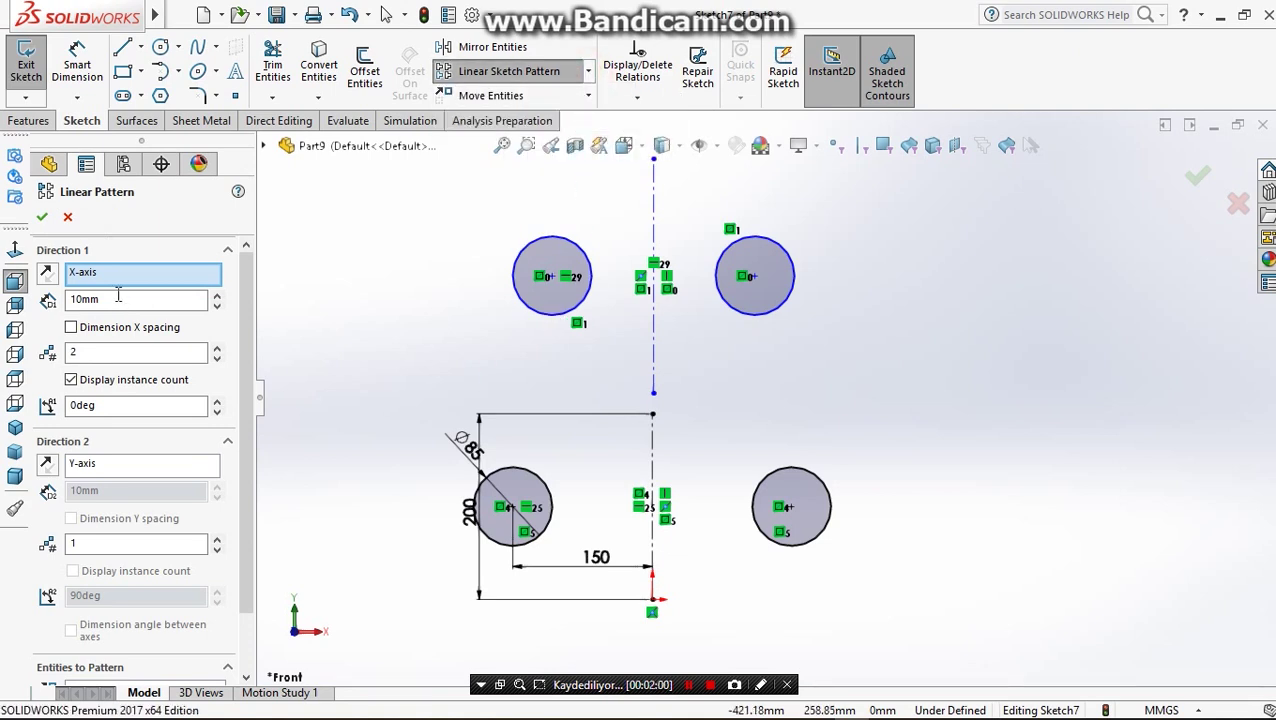
{"action": "left_click", "coordinate": [796, 276]}
{"action": "left_click", "coordinate": [217, 296]}
{"action": "left_click", "coordinate": [217, 296]}
{"action": "left_click", "coordinate": [217, 296]}
{"action": "left_click", "coordinate": [217, 296]}
{"action": "left_click", "coordinate": [217, 296]}
{"action": "left_click", "coordinate": [217, 296]}
{"action": "left_click", "coordinate": [216, 297]}
{"action": "left_click", "coordinate": [216, 297]}
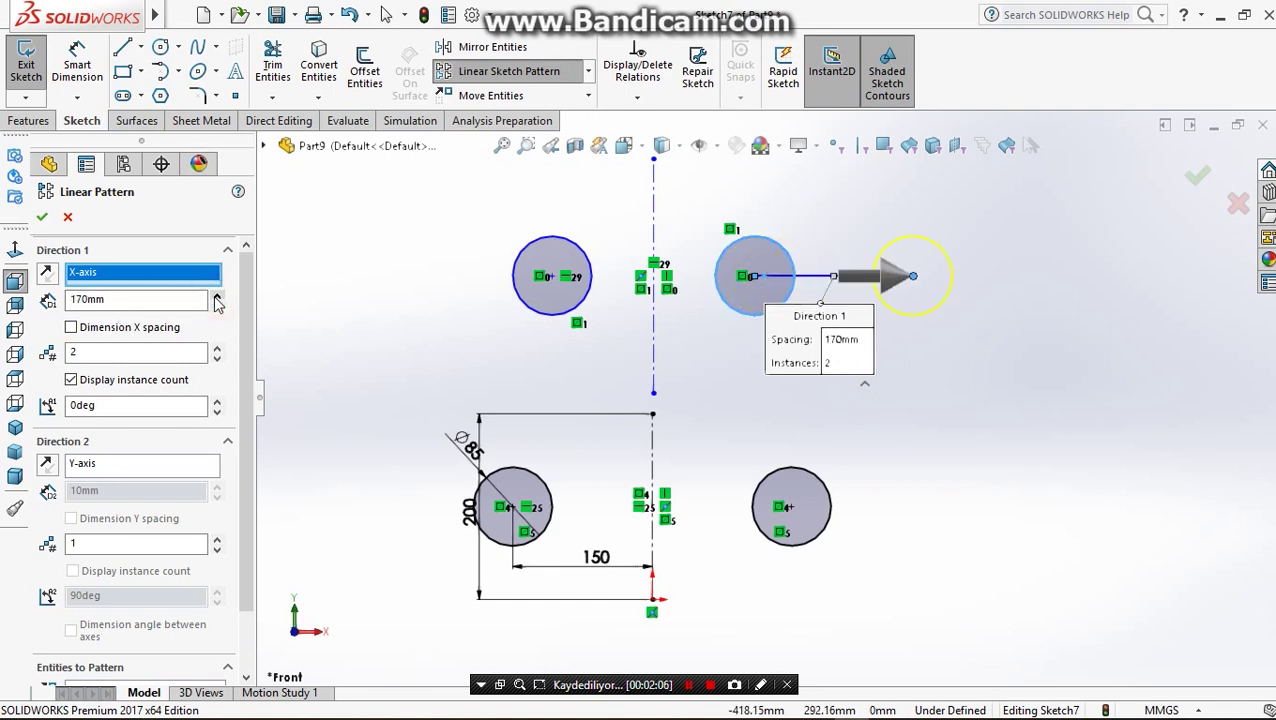
{"action": "left_click", "coordinate": [217, 347]}
{"action": "left_click", "coordinate": [217, 347]}
{"action": "left_click", "coordinate": [217, 347]}
{"action": "left_click", "coordinate": [217, 347]}
{"action": "left_click", "coordinate": [217, 347]}
{"action": "scroll", "coordinate": [697, 318], "scroll_direction": "up", "scroll_amount": 3}
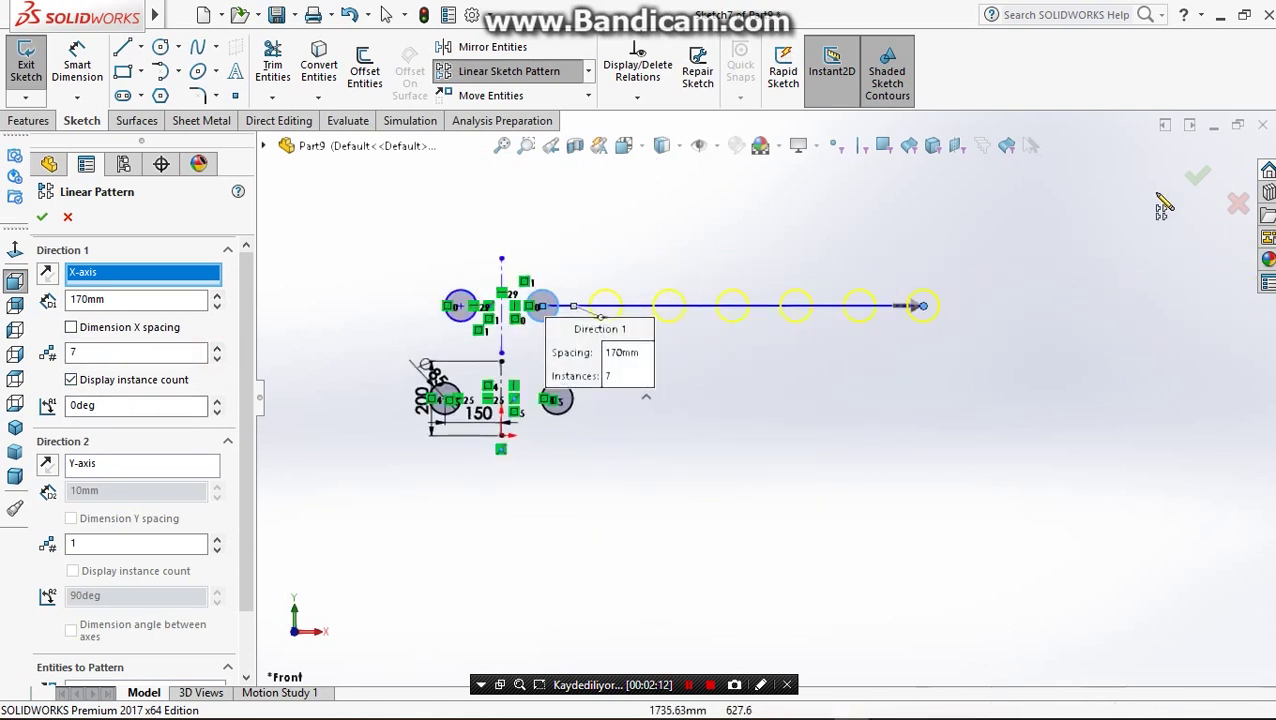
{"action": "left_click", "coordinate": [1197, 176]}
{"action": "scroll", "coordinate": [613, 305], "scroll_direction": "down", "scroll_amount": 3}
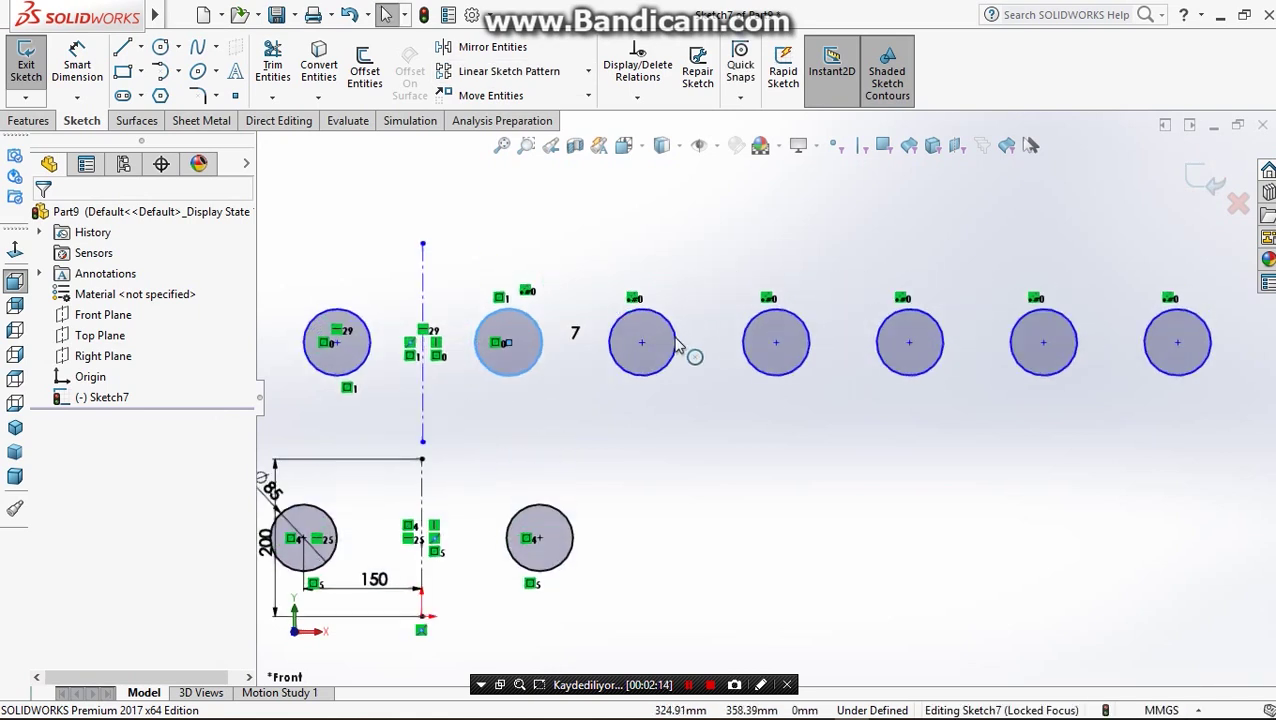
Drag the patterned circle row up and to the right
{"action": "mouse_move", "coordinate": [642, 343]}
{"action": "left_mouse_down"}
{"action": "mouse_move", "coordinate": [620, 358]}
{"action": "mouse_move", "coordinate": [639, 352]}
{"action": "left_mouse_up"}
{"action": "scroll", "coordinate": [479, 355], "scroll_direction": "up", "scroll_amount": 2}
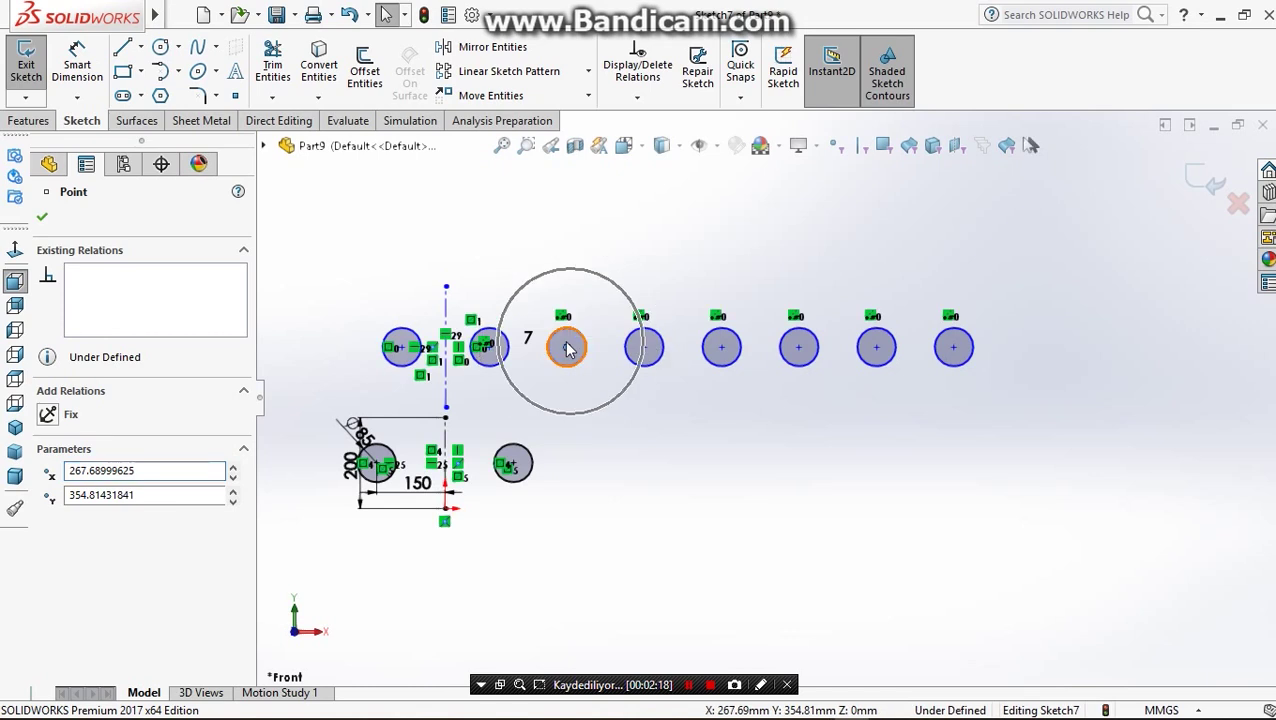
{"action": "mouse_move", "coordinate": [721, 353]}
{"action": "left_mouse_down"}
{"action": "mouse_move", "coordinate": [800, 333]}
{"action": "mouse_move", "coordinate": [675, 330]}
{"action": "left_mouse_up"}
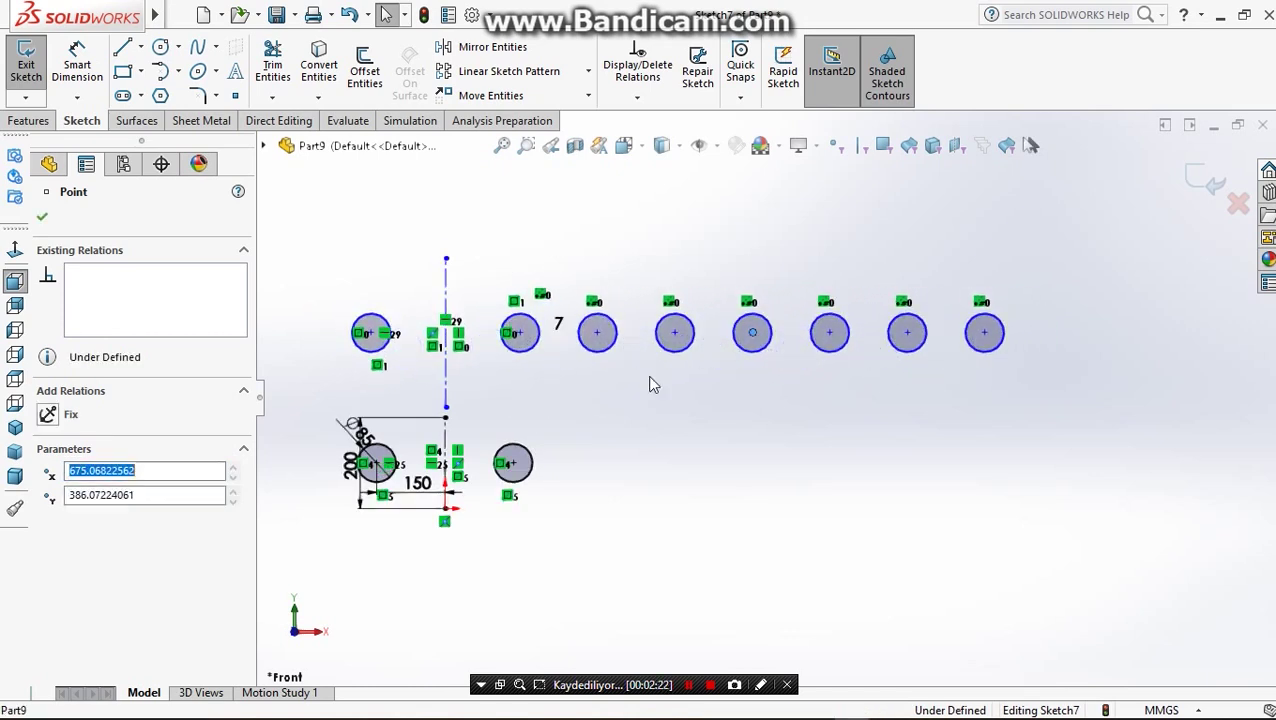
{"action": "left_click", "coordinate": [501, 401]}
{"action": "scroll", "coordinate": [496, 397], "scroll_direction": "down", "scroll_amount": 1}
Box-select the whole upper row of circles and delete it
{"action": "left_click_drag", "start_coordinate": [1130, 263], "coordinate": [580, 378]}
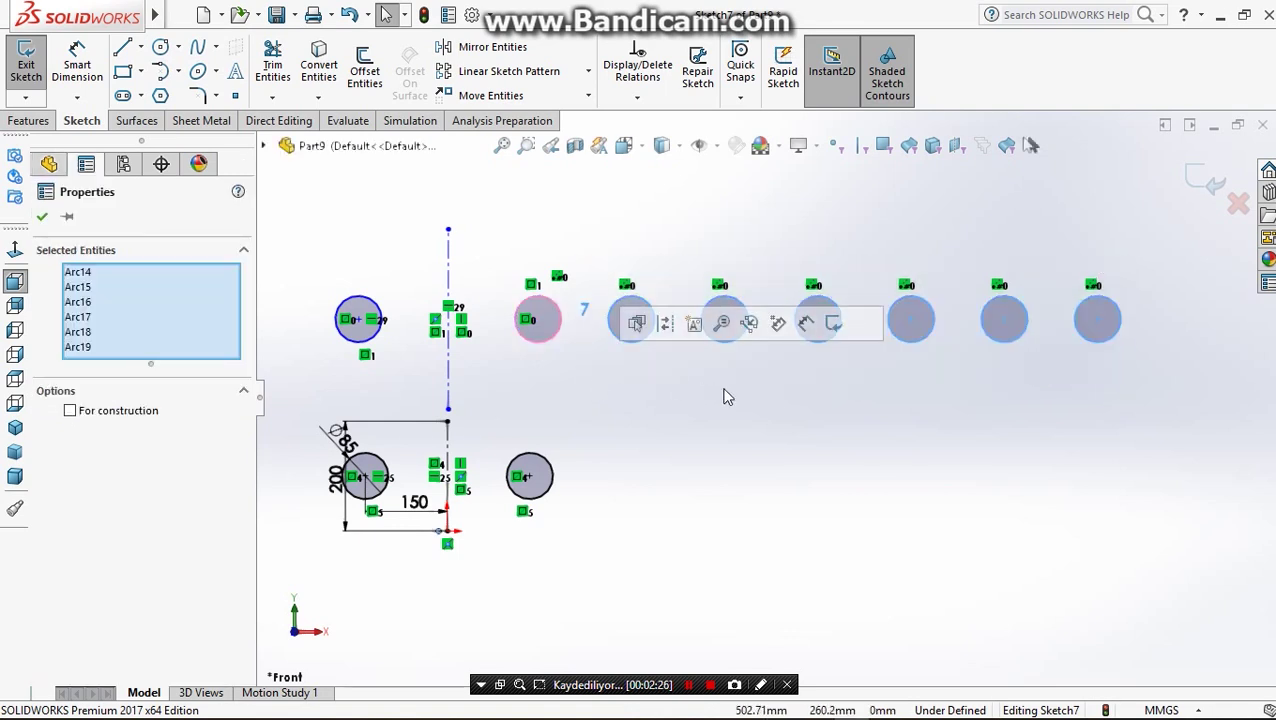
{"action": "left_click", "coordinate": [917, 421]}
{"action": "mouse_move", "coordinate": [1128, 197]}
{"action": "left_mouse_down"}
{"action": "mouse_move", "coordinate": [759, 249]}
{"action": "mouse_move", "coordinate": [318, 360]}
{"action": "left_mouse_up"}
{"action": "key", "text": "Delete"}
{"action": "left_click", "coordinate": [600, 356]}
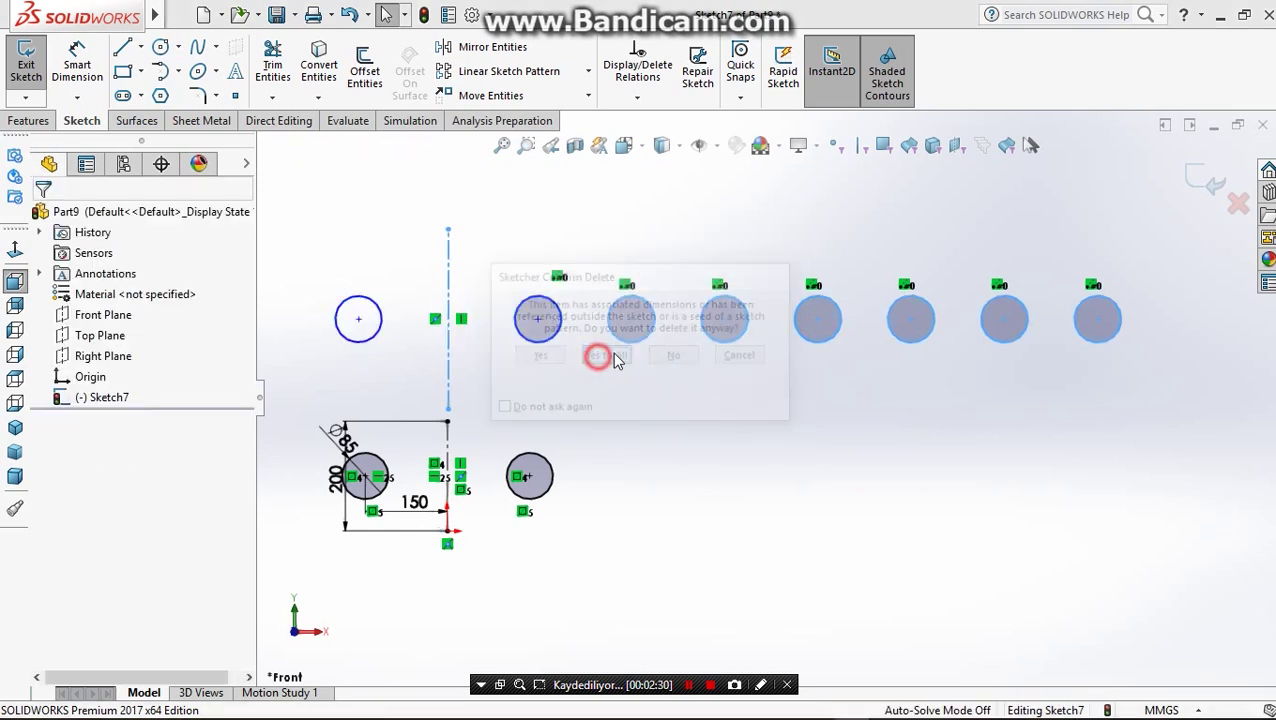
{"action": "scroll", "coordinate": [678, 293], "scroll_direction": "up", "scroll_amount": 2}
{"action": "scroll", "coordinate": [678, 364], "scroll_direction": "down", "scroll_amount": 3}
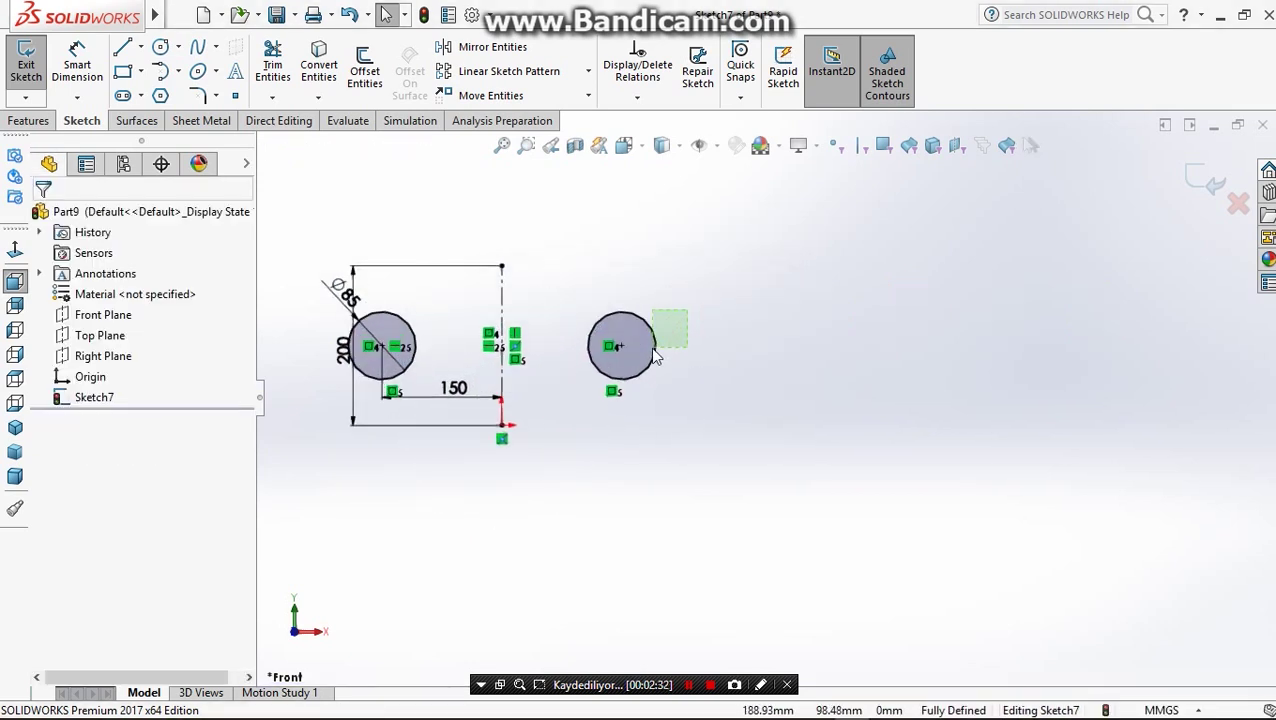
Pattern the lower-right Ø85 circle into 10 instances spaced 150 mm along X
{"action": "left_click", "coordinate": [654, 334]}
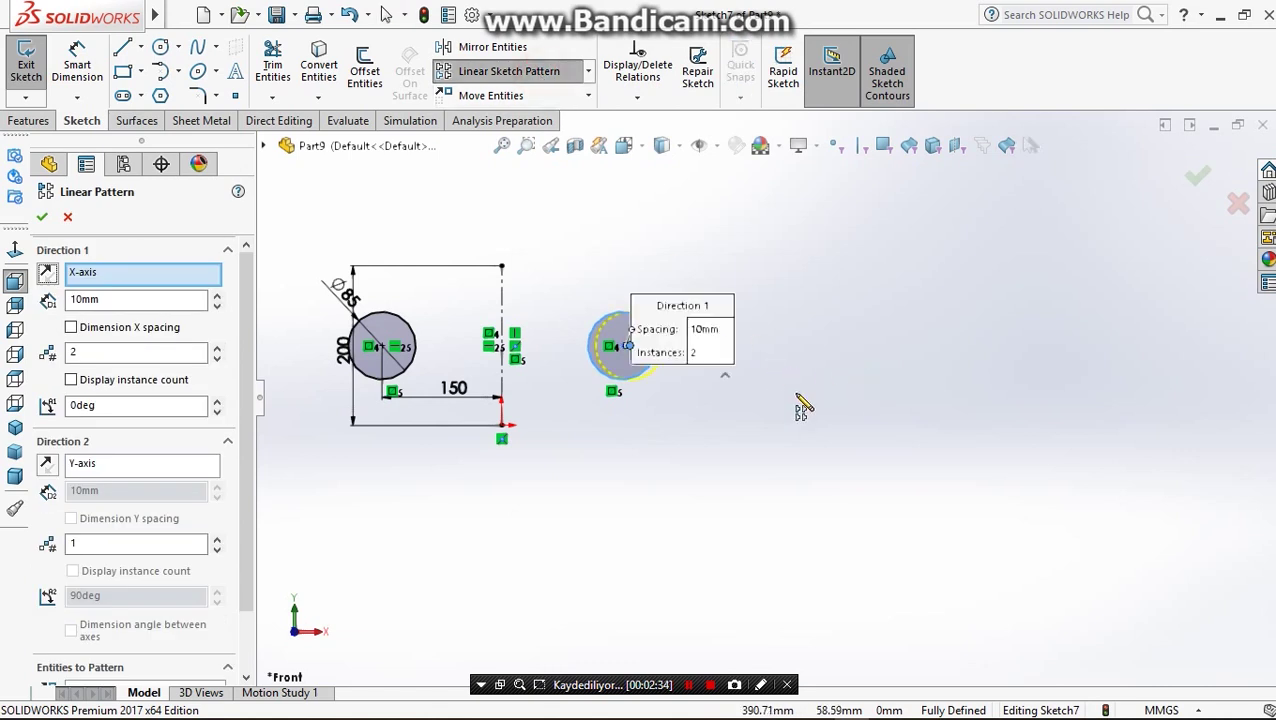
{"action": "left_click", "coordinate": [217, 295]}
{"action": "left_click", "coordinate": [217, 295]}
{"action": "left_click", "coordinate": [217, 295]}
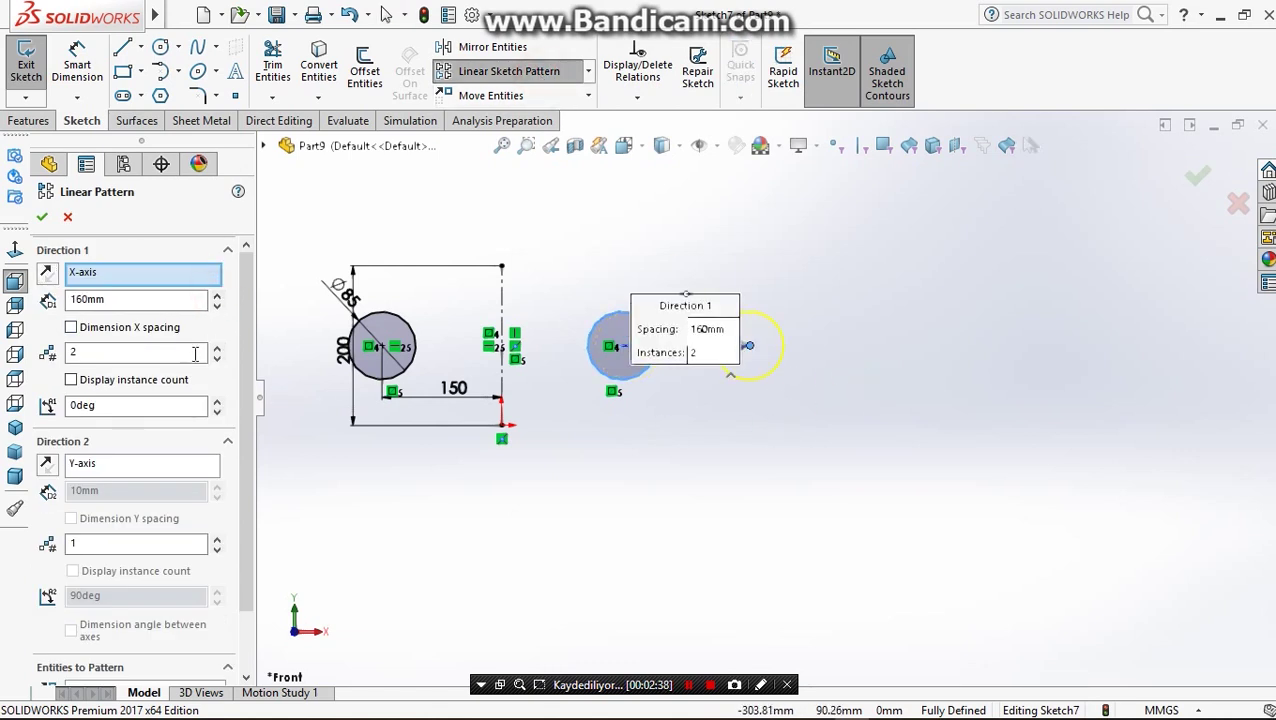
{"action": "left_click", "coordinate": [216, 304]}
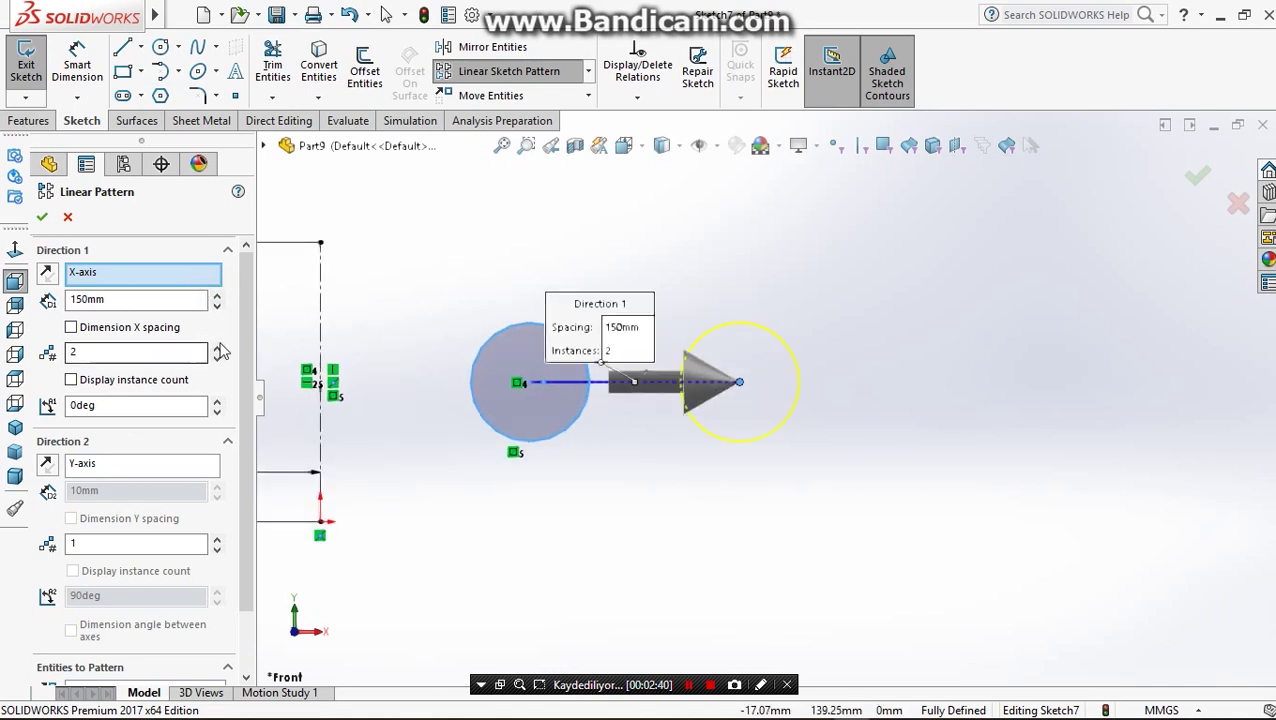
{"action": "left_click", "coordinate": [217, 347]}
{"action": "left_click", "coordinate": [217, 347]}
{"action": "left_click", "coordinate": [217, 347]}
{"action": "left_click", "coordinate": [217, 347]}
{"action": "left_click", "coordinate": [217, 347]}
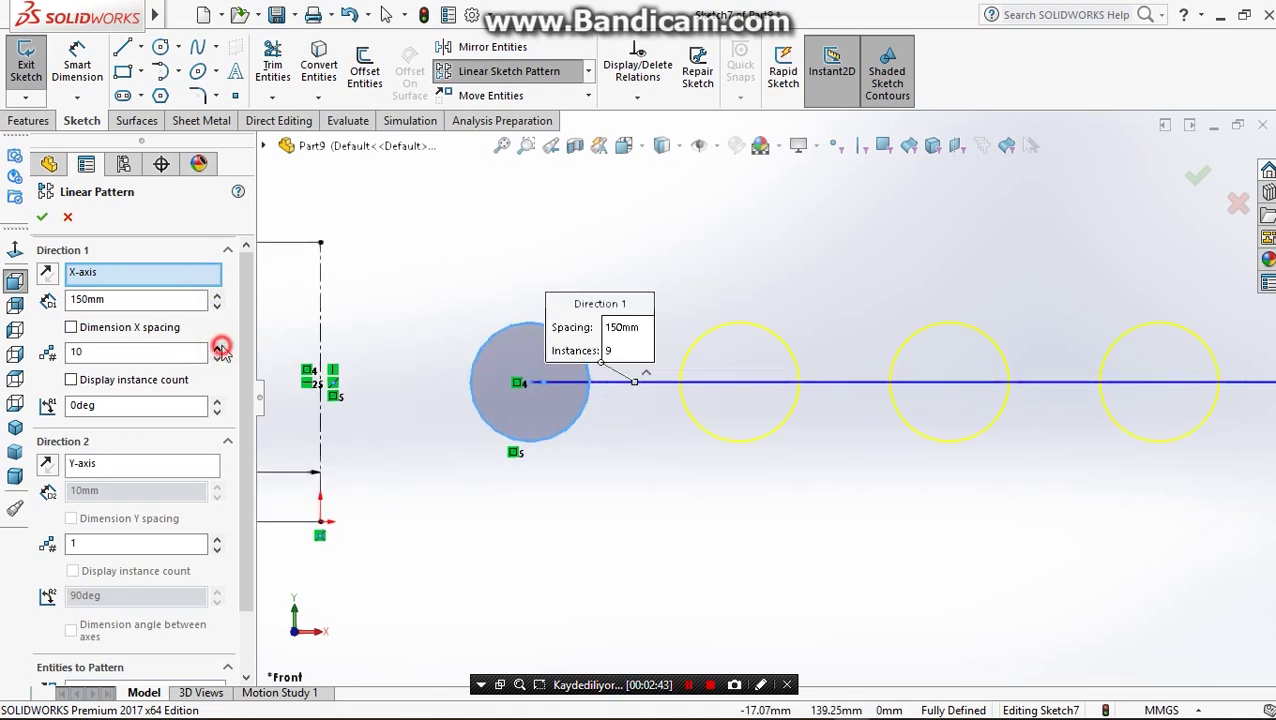
{"action": "left_click", "coordinate": [40, 220]}
Show the sketch relation markers and inspect the ten patterned circles
{"action": "scroll", "coordinate": [695, 365], "scroll_direction": "up", "scroll_amount": 5}
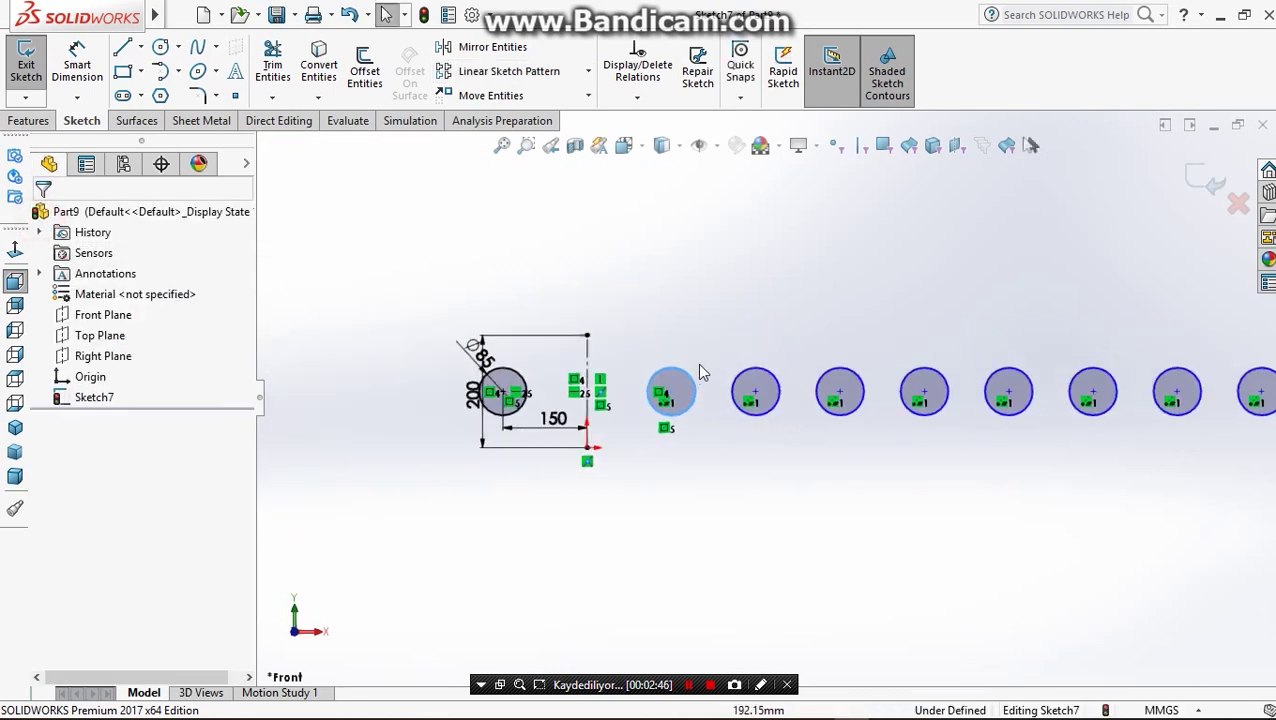
{"action": "key", "text": "ctrl+Left"}
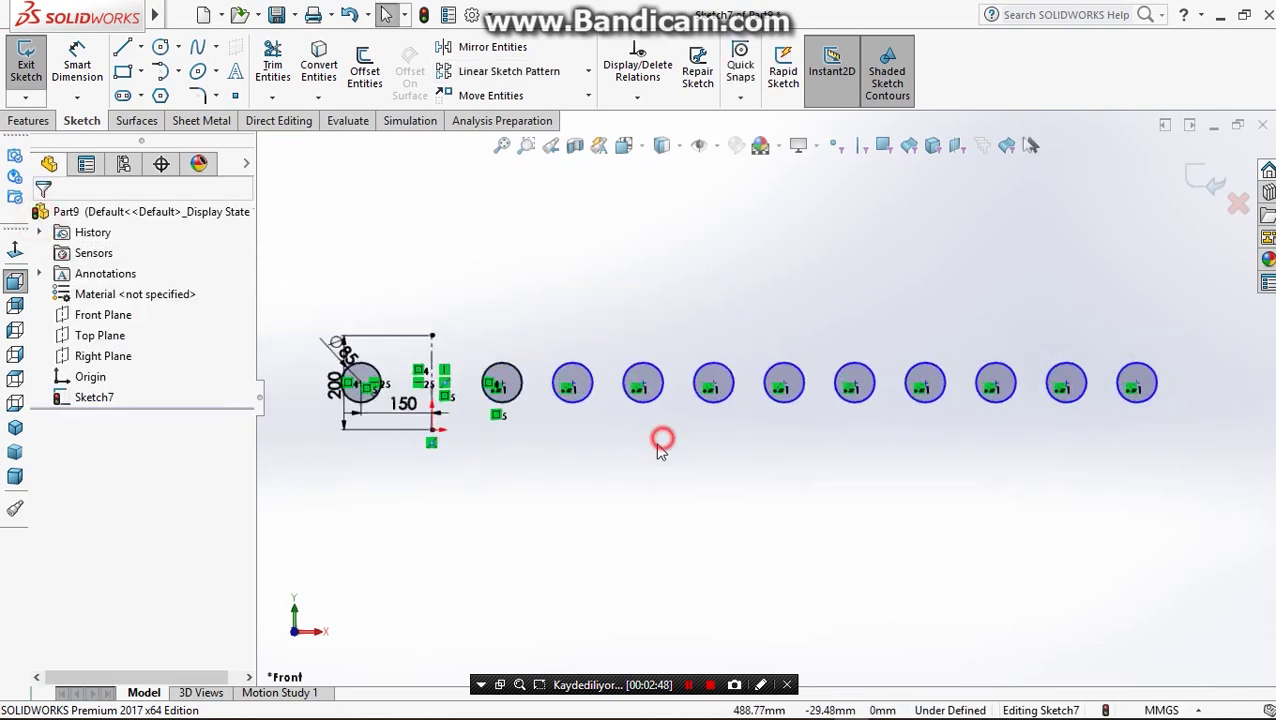
{"action": "scroll", "coordinate": [504, 407], "scroll_direction": "down", "scroll_amount": 3}
{"action": "scroll", "coordinate": [504, 407], "scroll_direction": "down", "scroll_amount": 3}
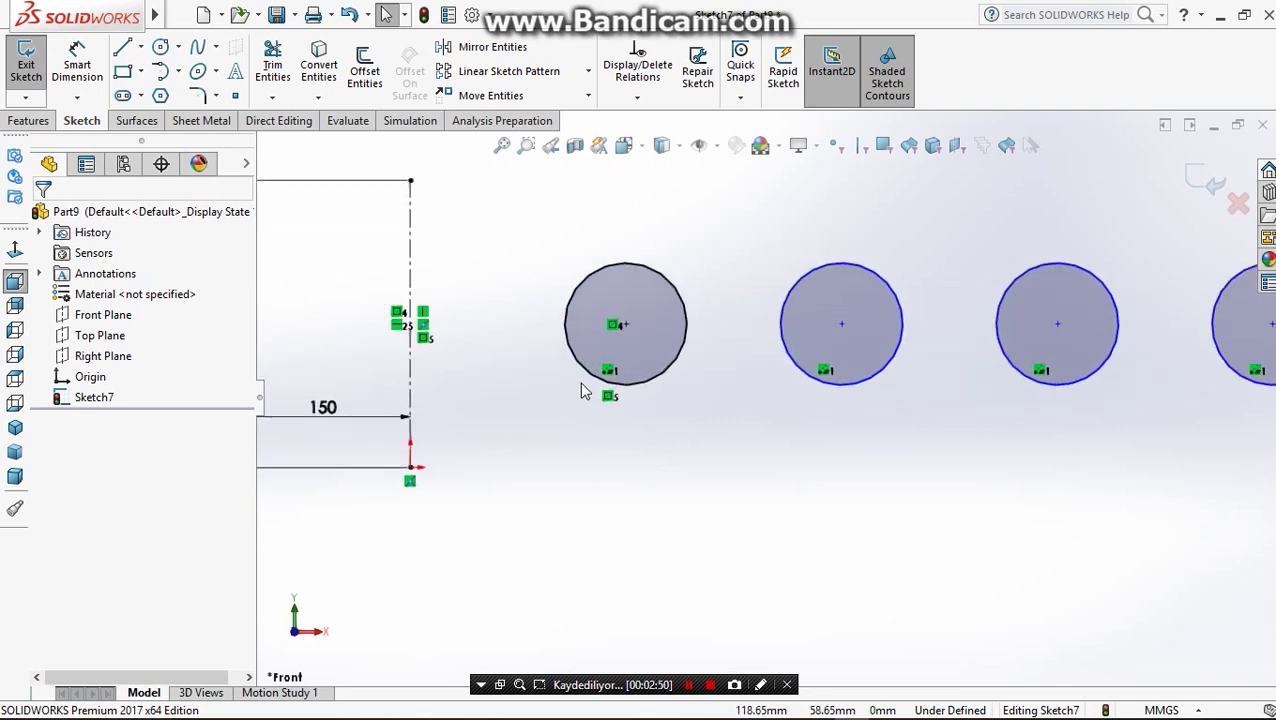
{"action": "scroll", "coordinate": [618, 378], "scroll_direction": "up", "scroll_amount": 3}
{"action": "scroll", "coordinate": [655, 356], "scroll_direction": "up", "scroll_amount": 1}
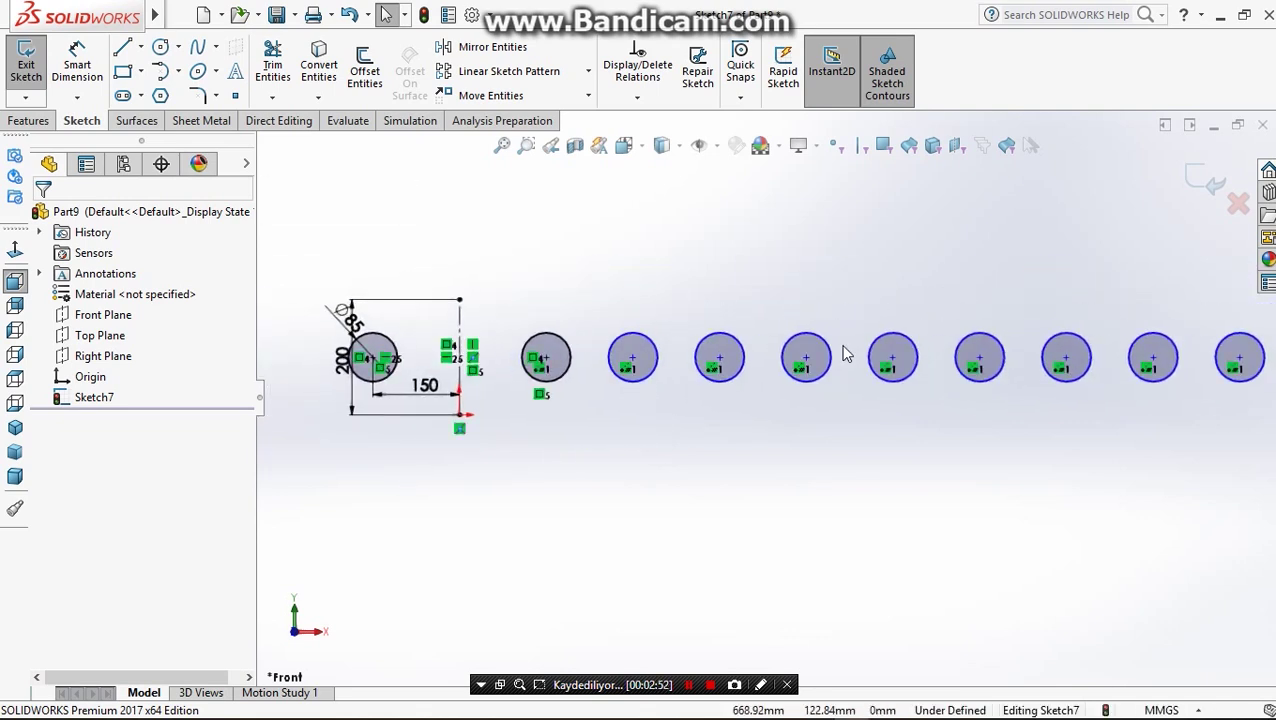
{"action": "scroll", "coordinate": [572, 340], "scroll_direction": "down", "scroll_amount": 3}
{"action": "scroll", "coordinate": [575, 338], "scroll_direction": "up", "scroll_amount": 2}
{"action": "scroll", "coordinate": [711, 319], "scroll_direction": "up", "scroll_amount": 3}
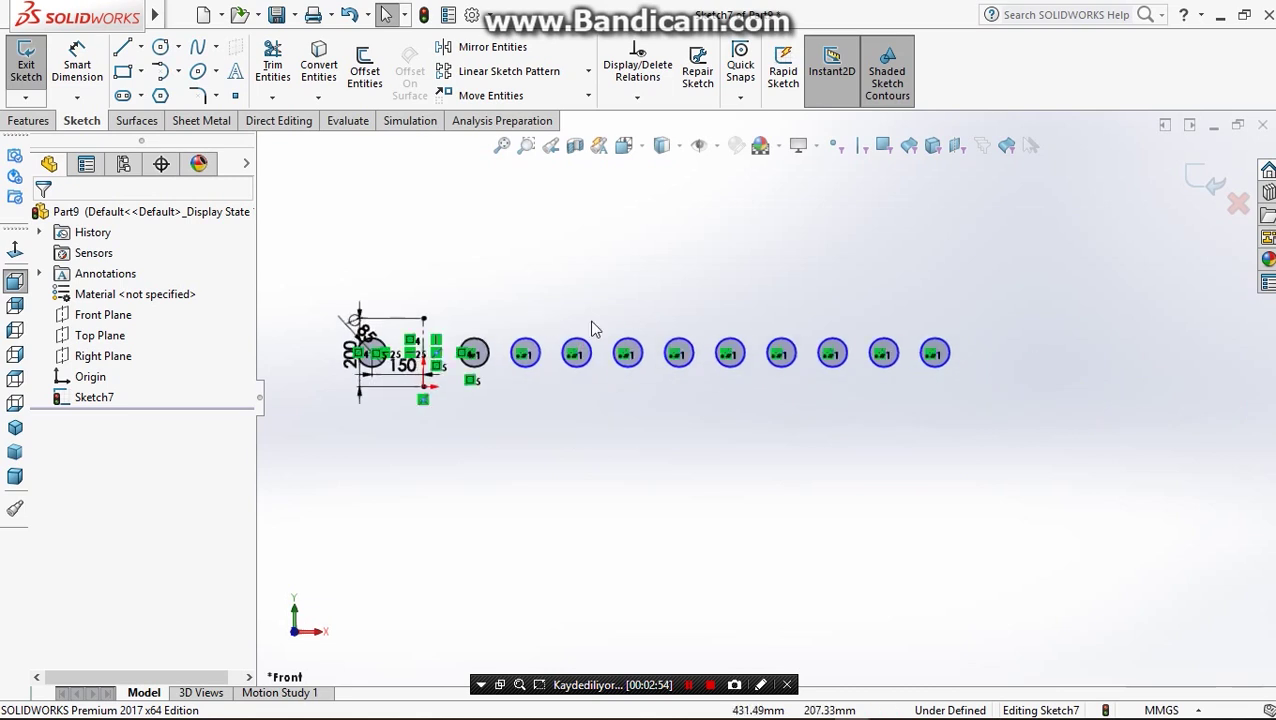
{"action": "scroll", "coordinate": [456, 370], "scroll_direction": "down", "scroll_amount": 3}
{"action": "scroll", "coordinate": [478, 421], "scroll_direction": "down", "scroll_amount": 2}
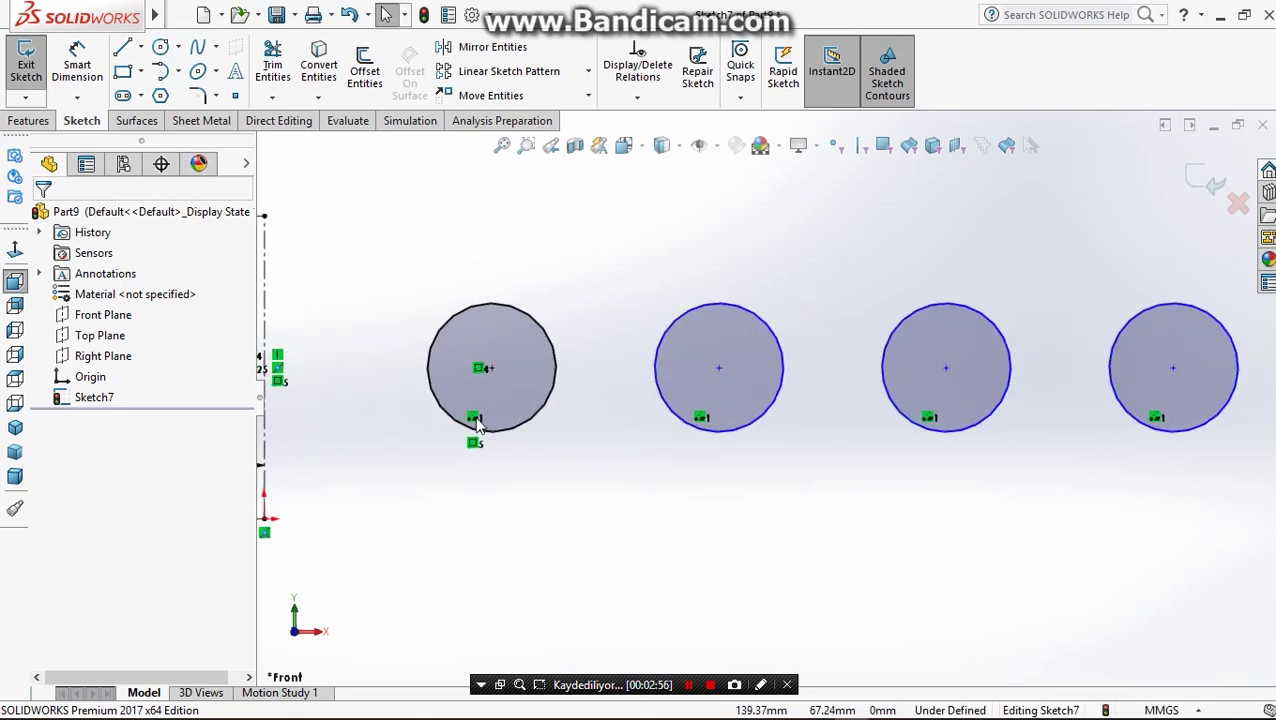
{"action": "left_click", "coordinate": [619, 449]}
{"action": "left_click", "coordinate": [520, 427]}
{"action": "left_click", "coordinate": [520, 430]}
{"action": "scroll", "coordinate": [520, 330], "scroll_direction": "up", "scroll_amount": 4}
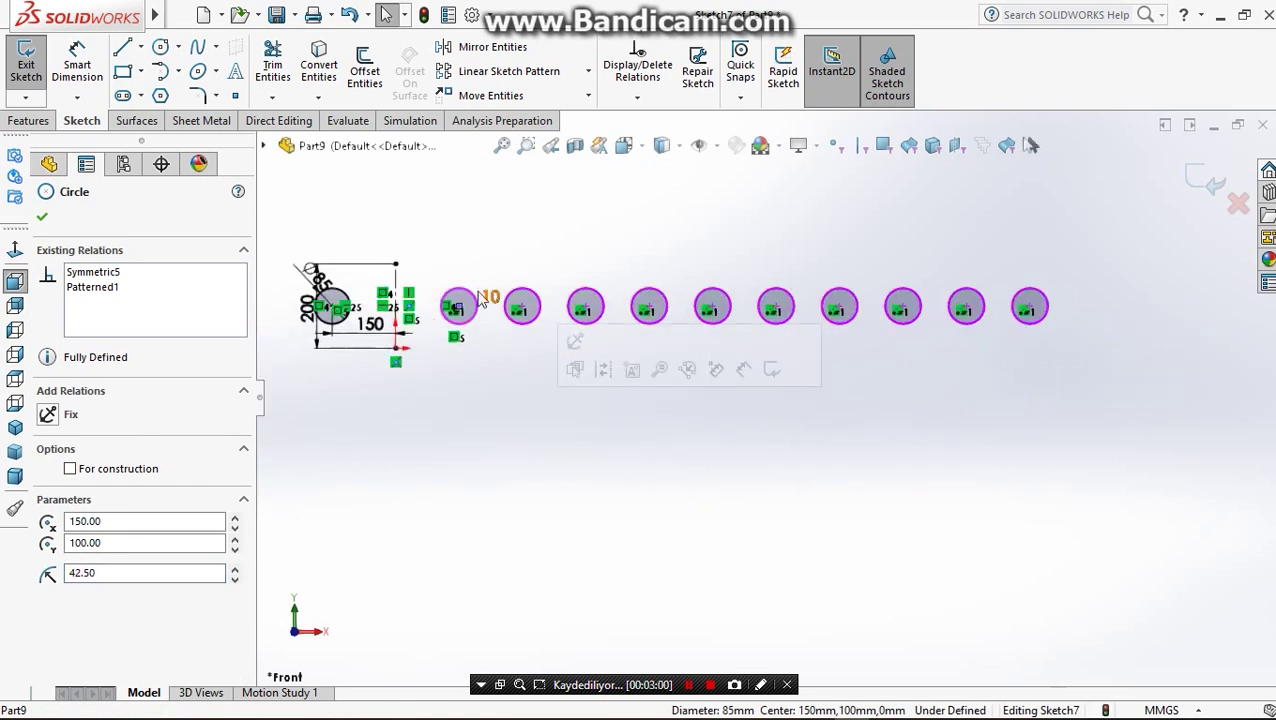
{"action": "left_click", "coordinate": [487, 300]}
{"action": "left_click", "coordinate": [480, 244]}
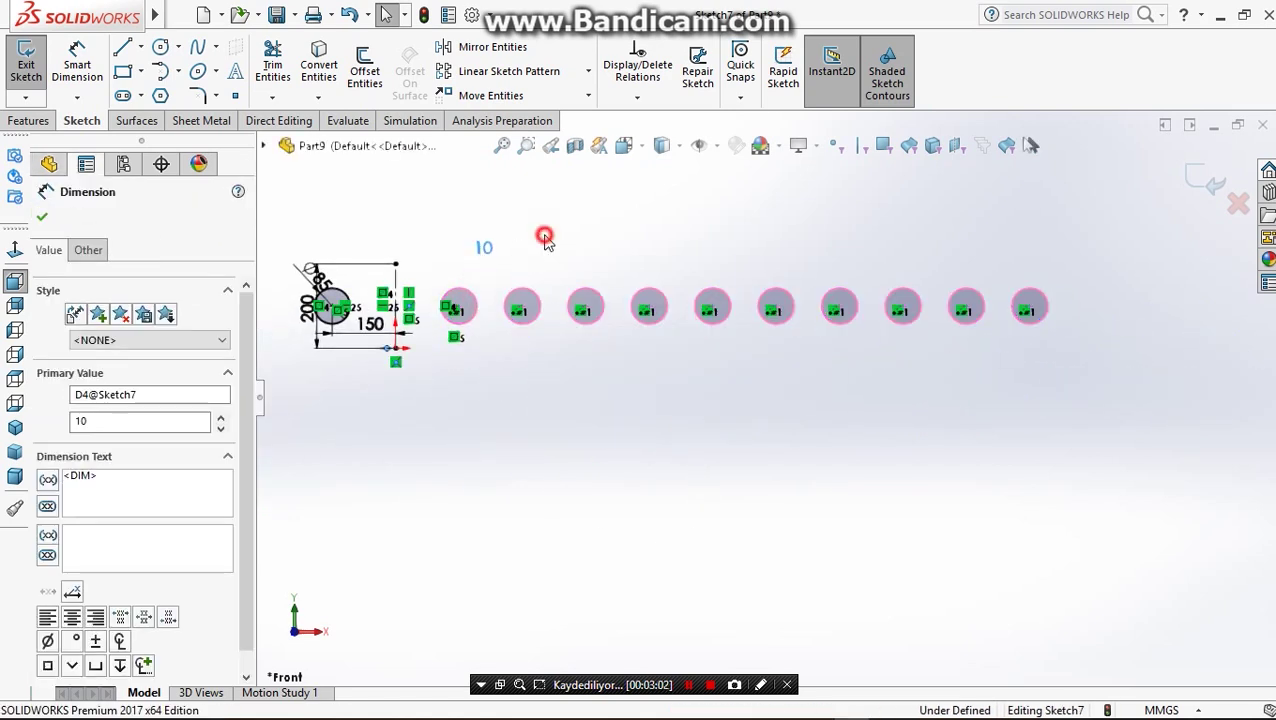
Change the pattern's instance count dimension from 10 to 5
{"action": "left_click", "coordinate": [617, 318]}
{"action": "middle_click_drag", "start_coordinate": [485, 328], "coordinate": [441, 356], "text": "ctrl"}
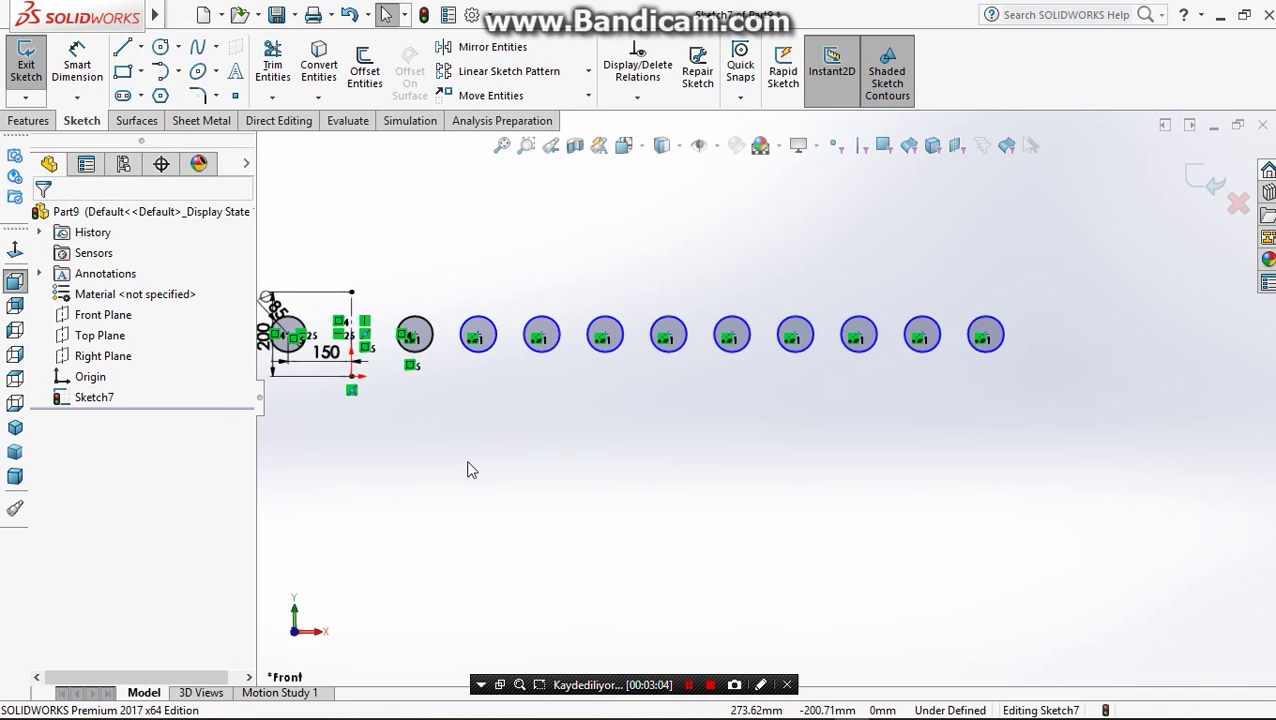
{"action": "left_click", "coordinate": [432, 360]}
{"action": "left_click", "coordinate": [437, 285]}
{"action": "left_click", "coordinate": [440, 276]}
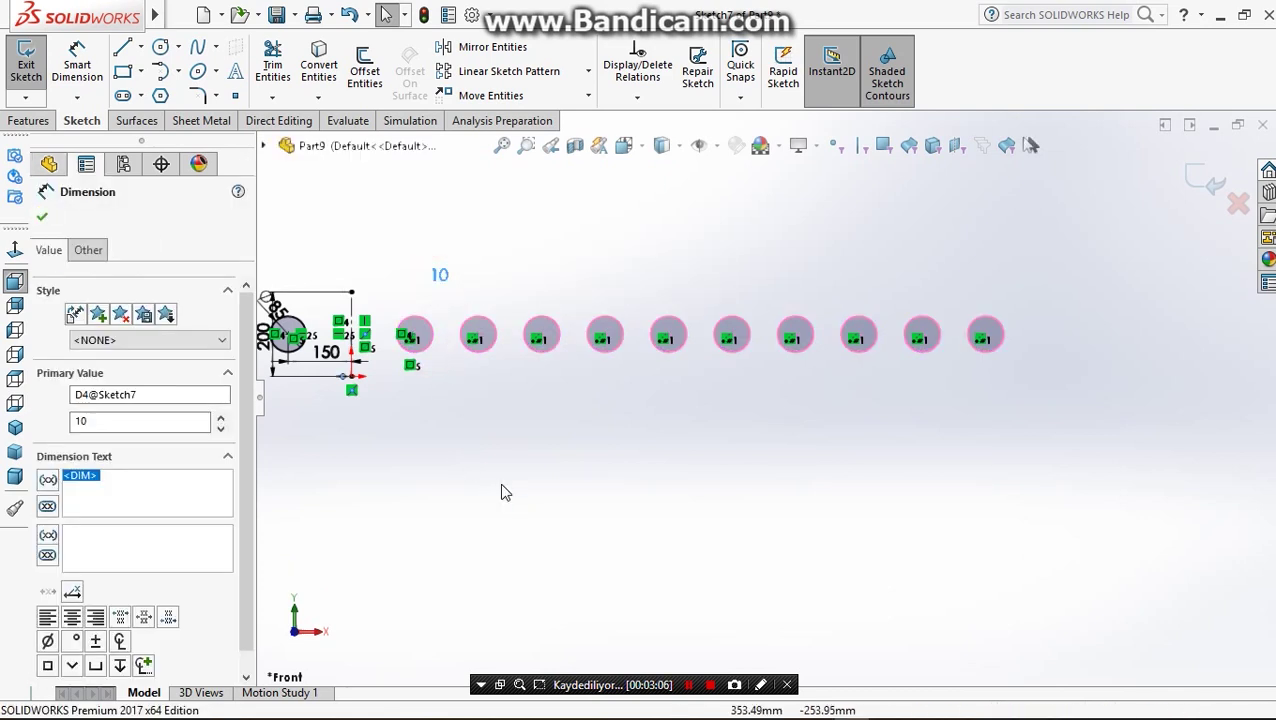
{"action": "double_click", "coordinate": [440, 276]}
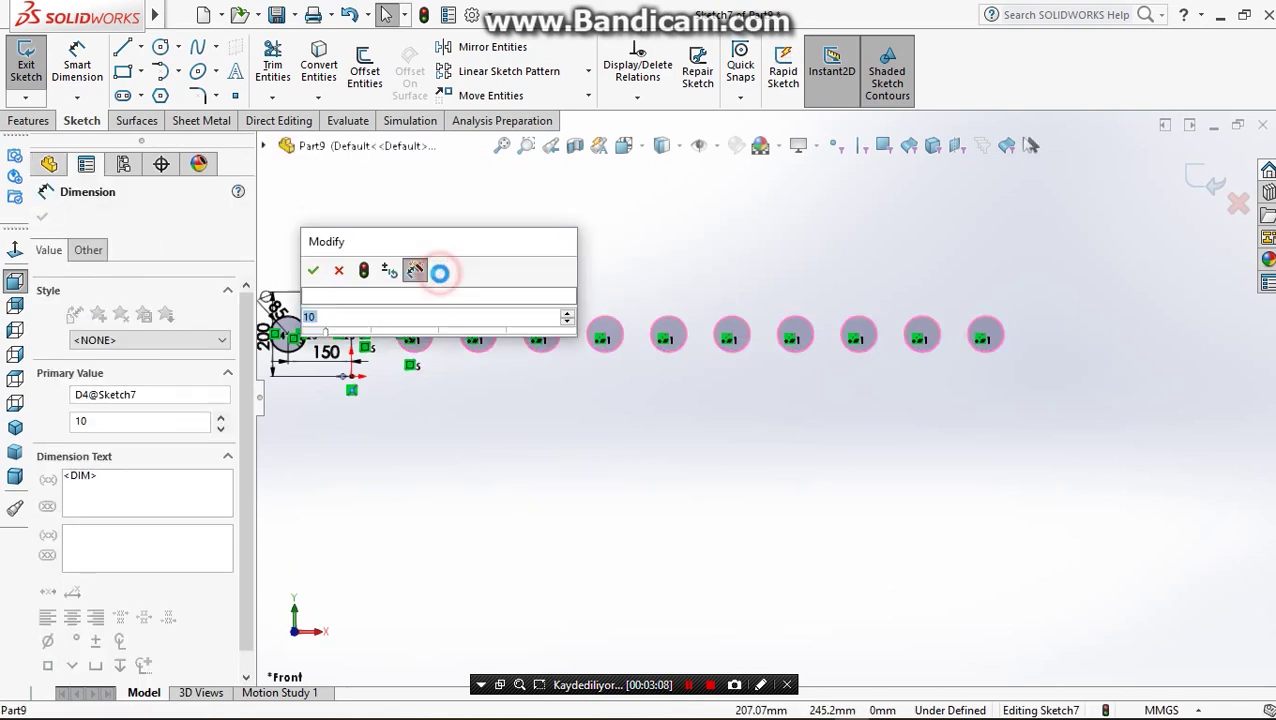
{"action": "type", "text": "5"}
{"action": "key", "text": "Return"}
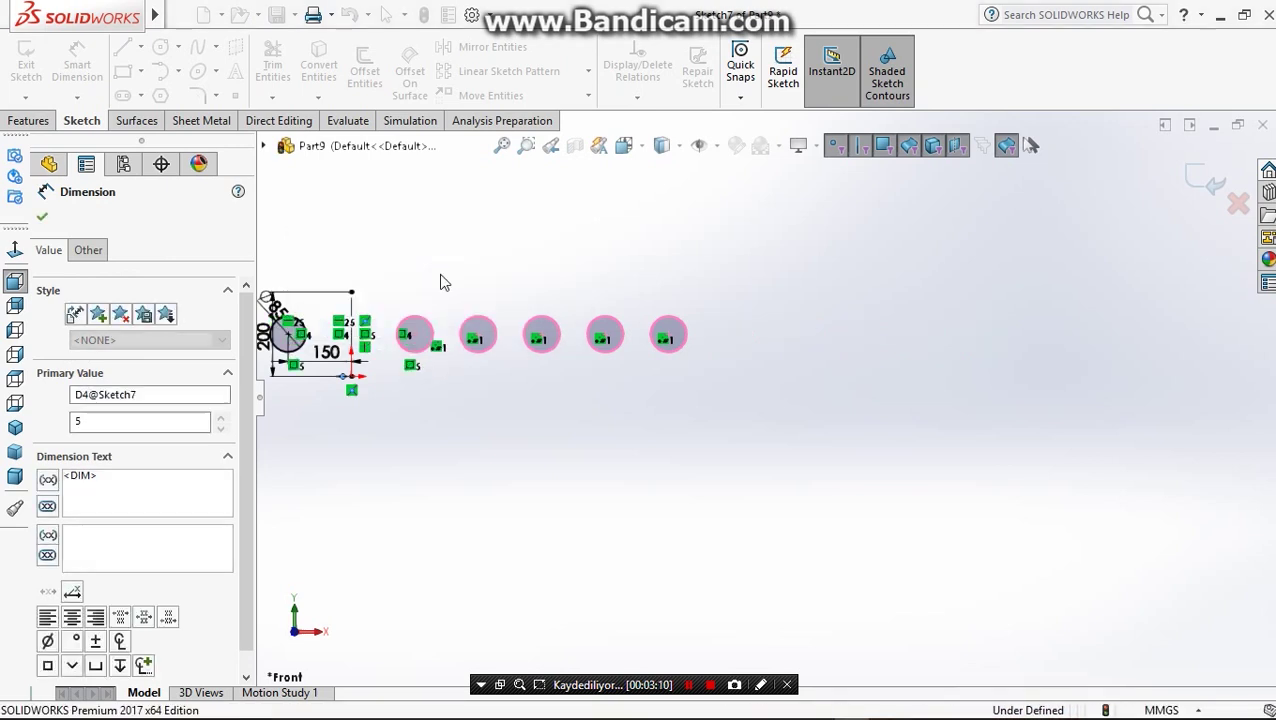
{"action": "left_click", "coordinate": [533, 432]}
{"action": "scroll", "coordinate": [503, 289], "scroll_direction": "down", "scroll_amount": 3}
Add a 130 centre-distance dimension between the first two patterned circles
{"action": "right_click_drag", "start_coordinate": [499, 507], "coordinate": [489, 406]}
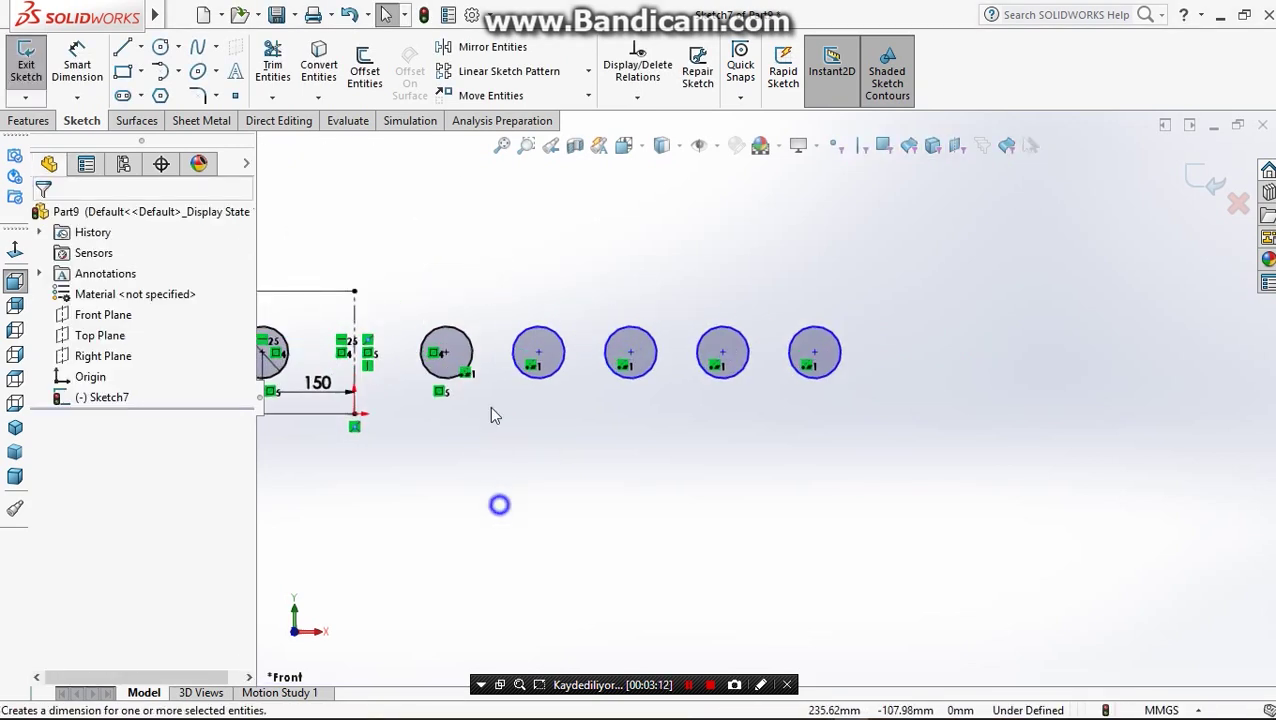
{"action": "left_click", "coordinate": [444, 327]}
{"action": "left_click", "coordinate": [540, 336]}
{"action": "left_click", "coordinate": [503, 308]}
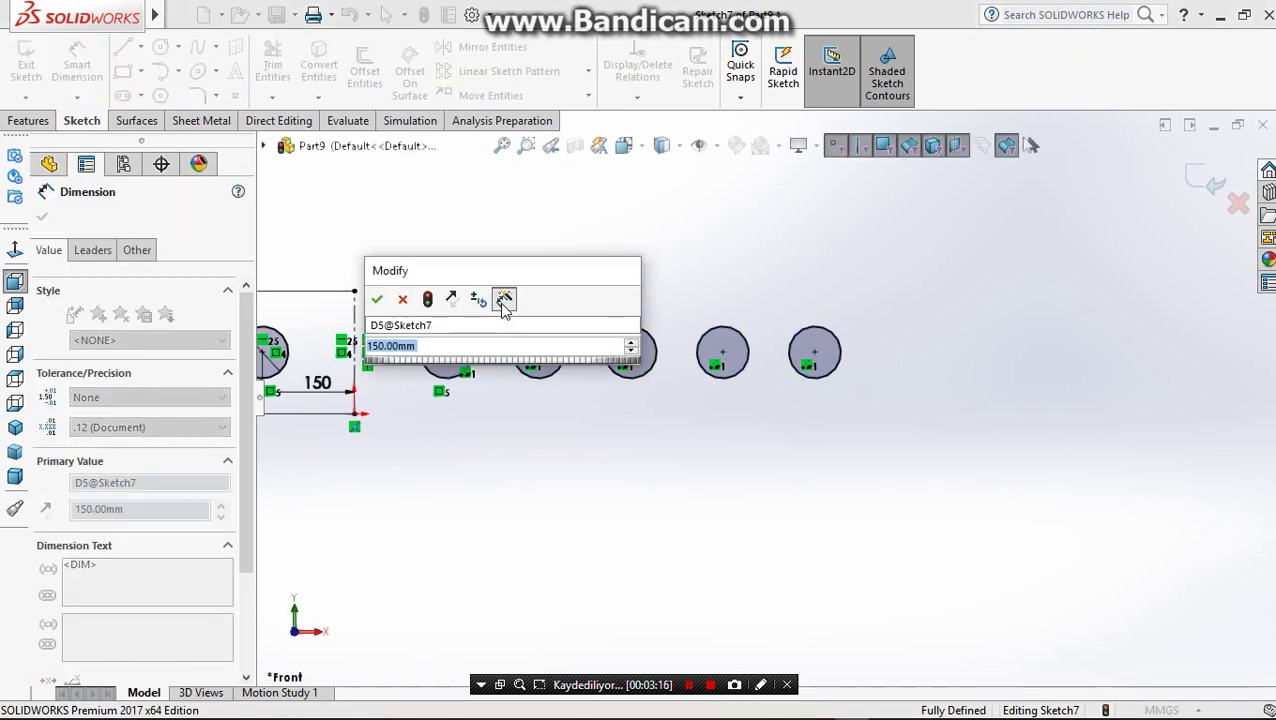
{"action": "type", "text": "130"}
{"action": "key", "text": "Return"}
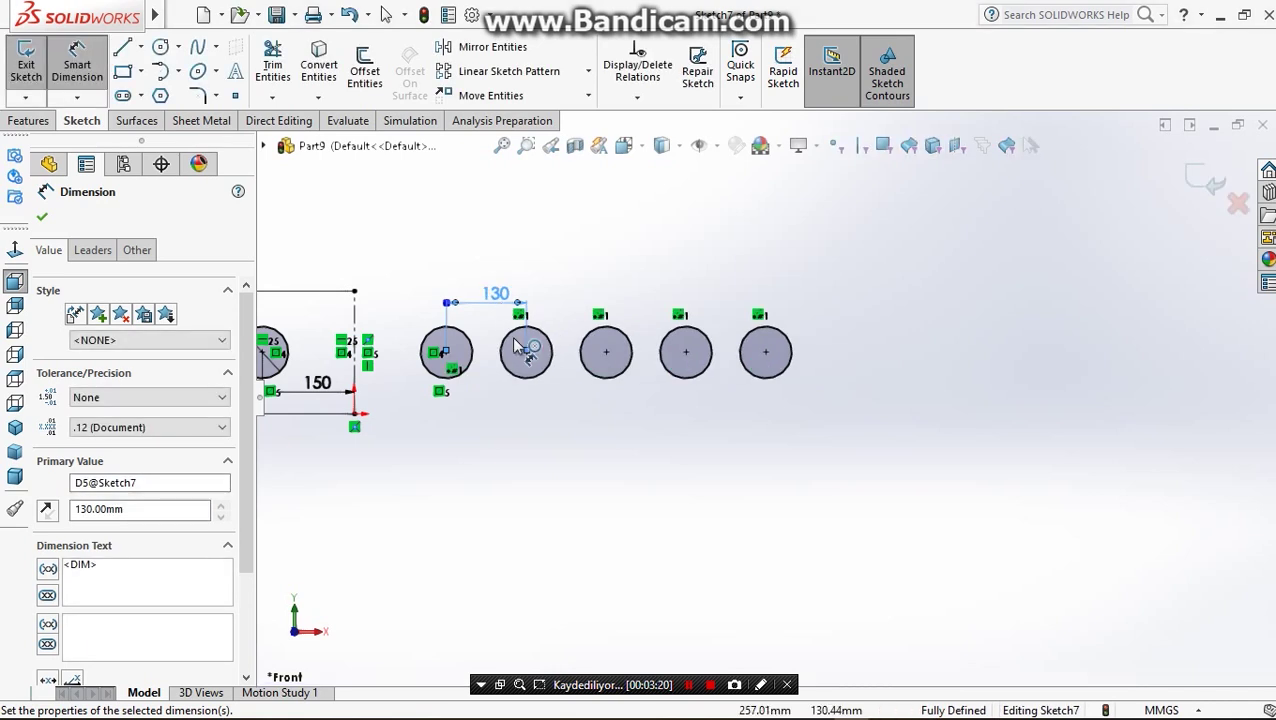
{"action": "left_click", "coordinate": [545, 432]}
{"action": "scroll", "coordinate": [600, 380], "scroll_direction": "down", "scroll_amount": 2}
{"action": "scroll", "coordinate": [667, 353], "scroll_direction": "up", "scroll_amount": 1}
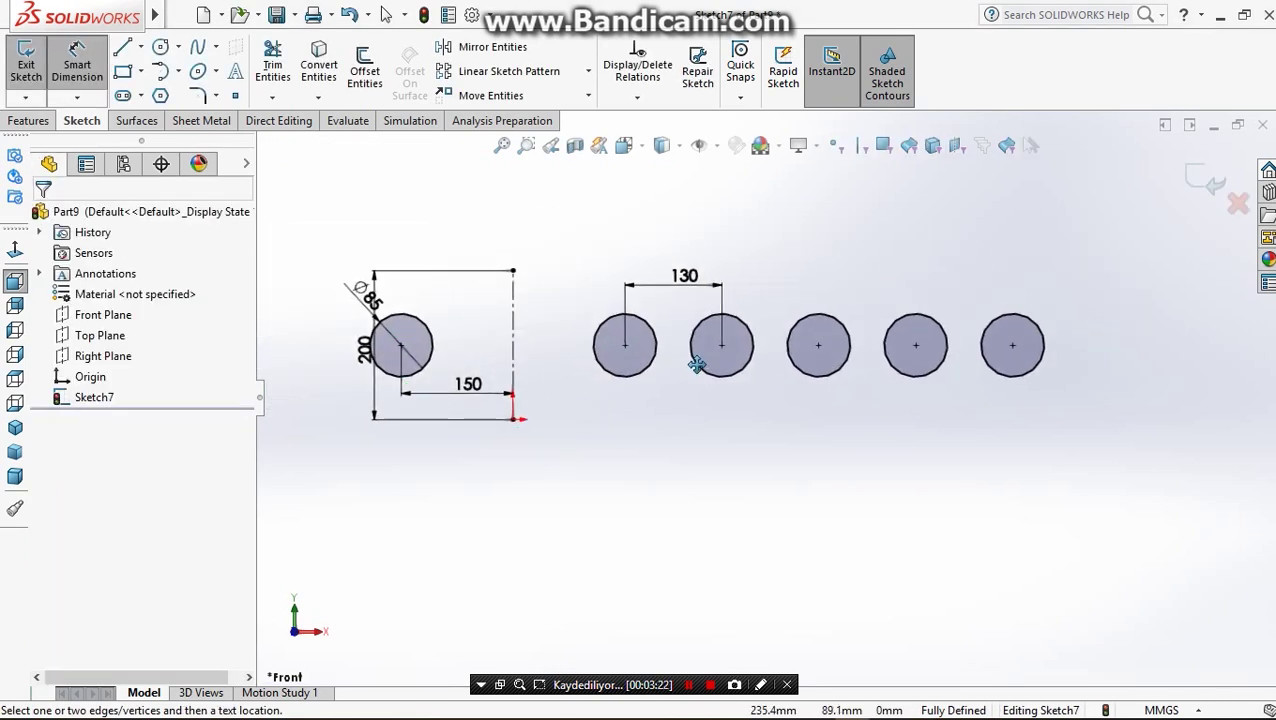
Change the circle spacing dimension from 130 to 150
{"action": "left_click", "coordinate": [705, 315]}
{"action": "left_click", "coordinate": [792, 456]}
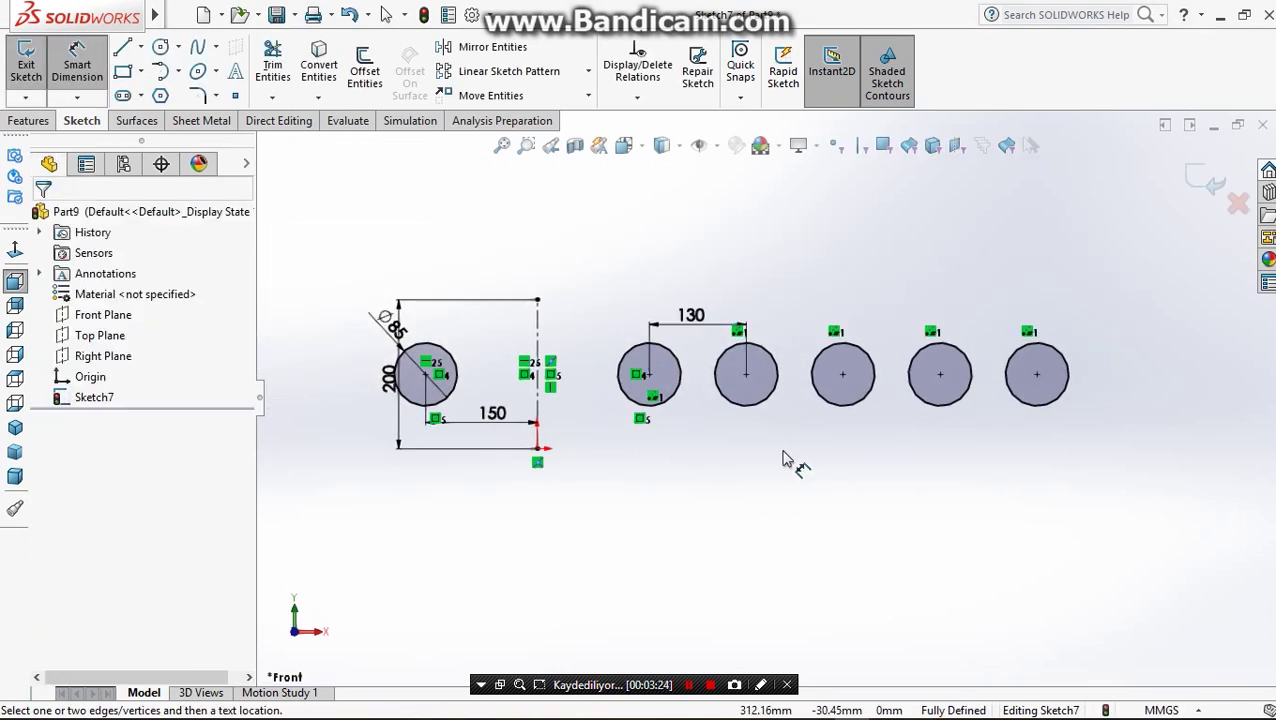
{"action": "scroll", "coordinate": [792, 420], "scroll_direction": "down", "scroll_amount": 1}
{"action": "scroll", "coordinate": [683, 375], "scroll_direction": "up", "scroll_amount": 1}
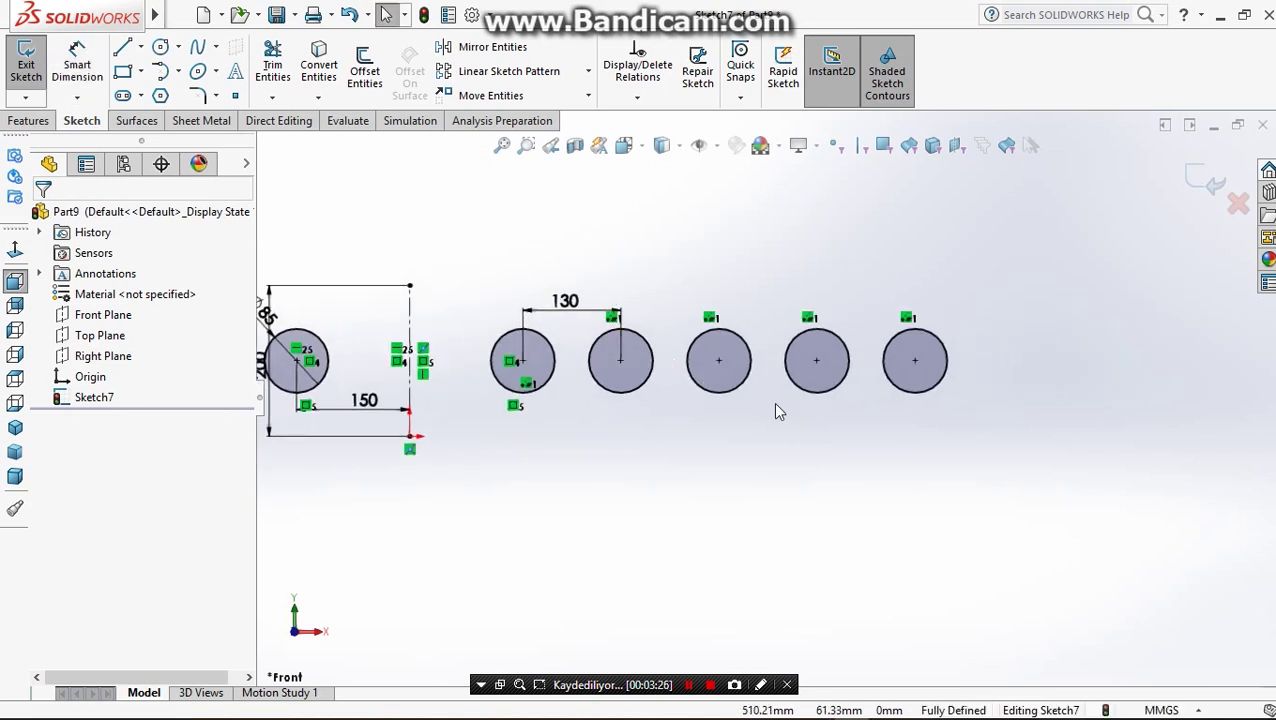
{"action": "scroll", "coordinate": [978, 540], "scroll_direction": "up", "scroll_amount": 1}
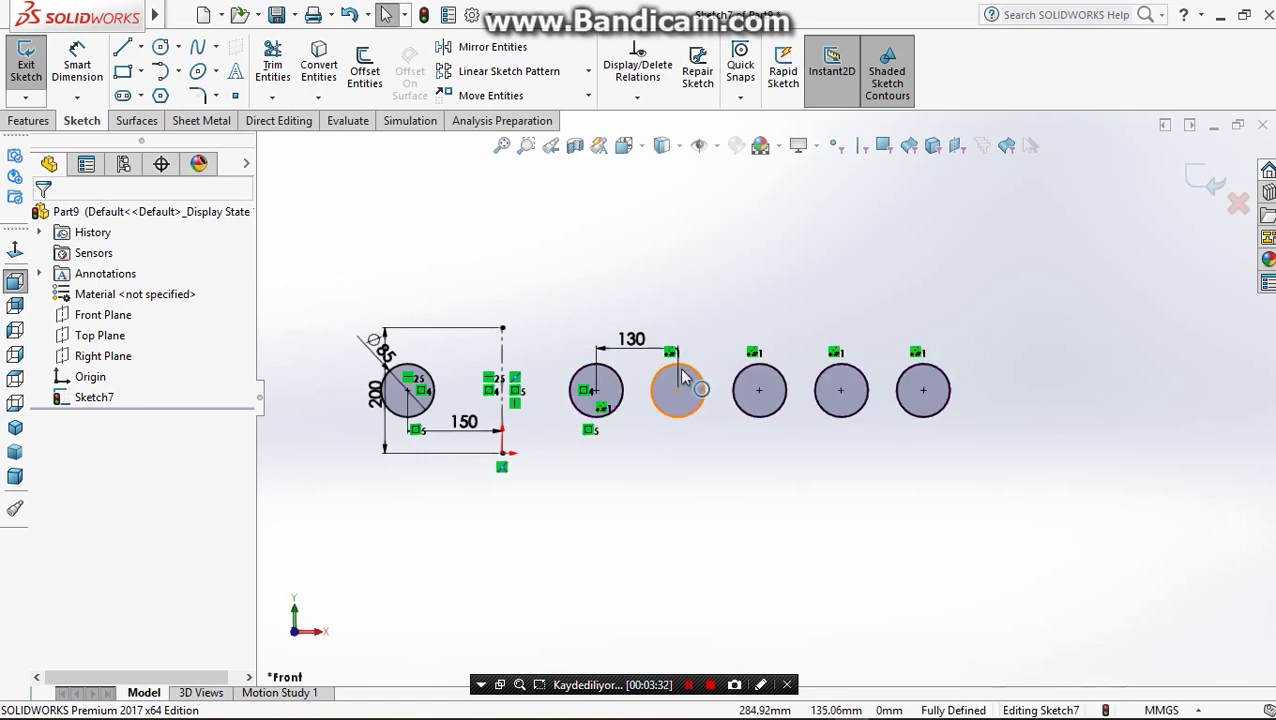
{"action": "left_click", "coordinate": [640, 336]}
{"action": "type", "text": "150"}
{"action": "key", "text": "Return"}
{"action": "scroll", "coordinate": [645, 350], "scroll_direction": "up", "scroll_amount": 2}
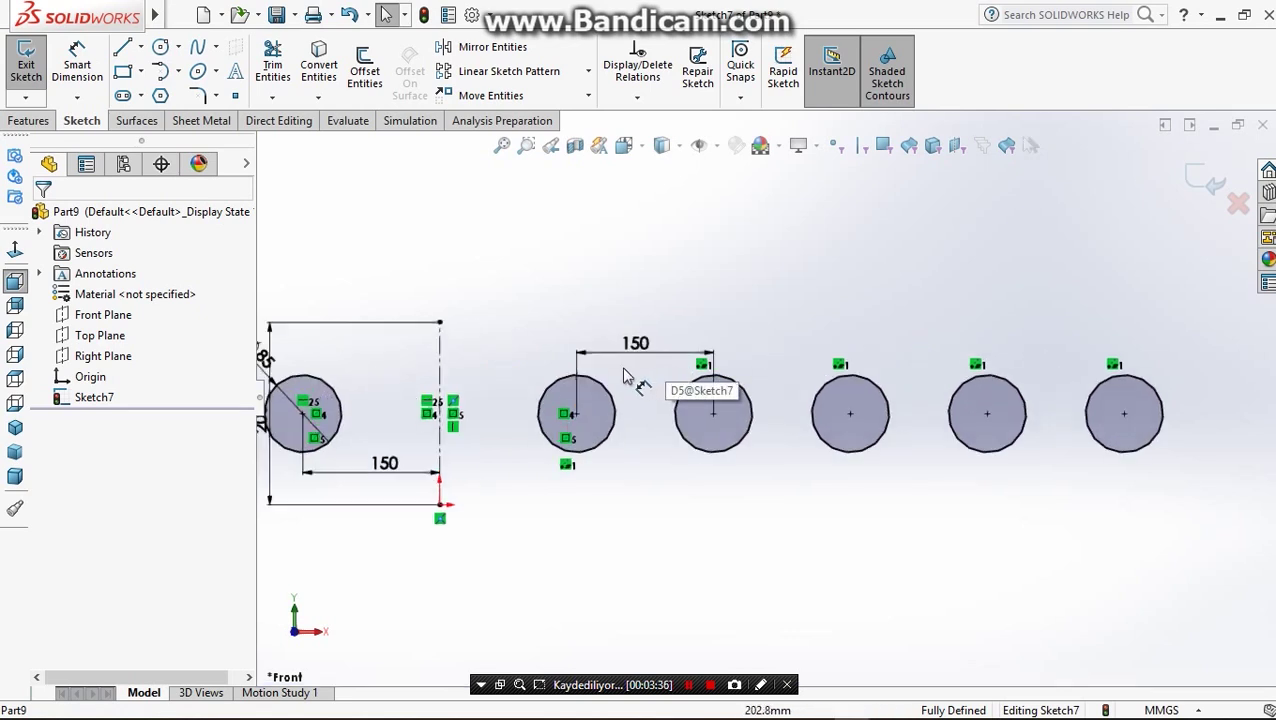
Edit the pattern's instance count dimension text, entering 6
{"action": "left_click", "coordinate": [606, 395]}
{"action": "left_click", "coordinate": [627, 298]}
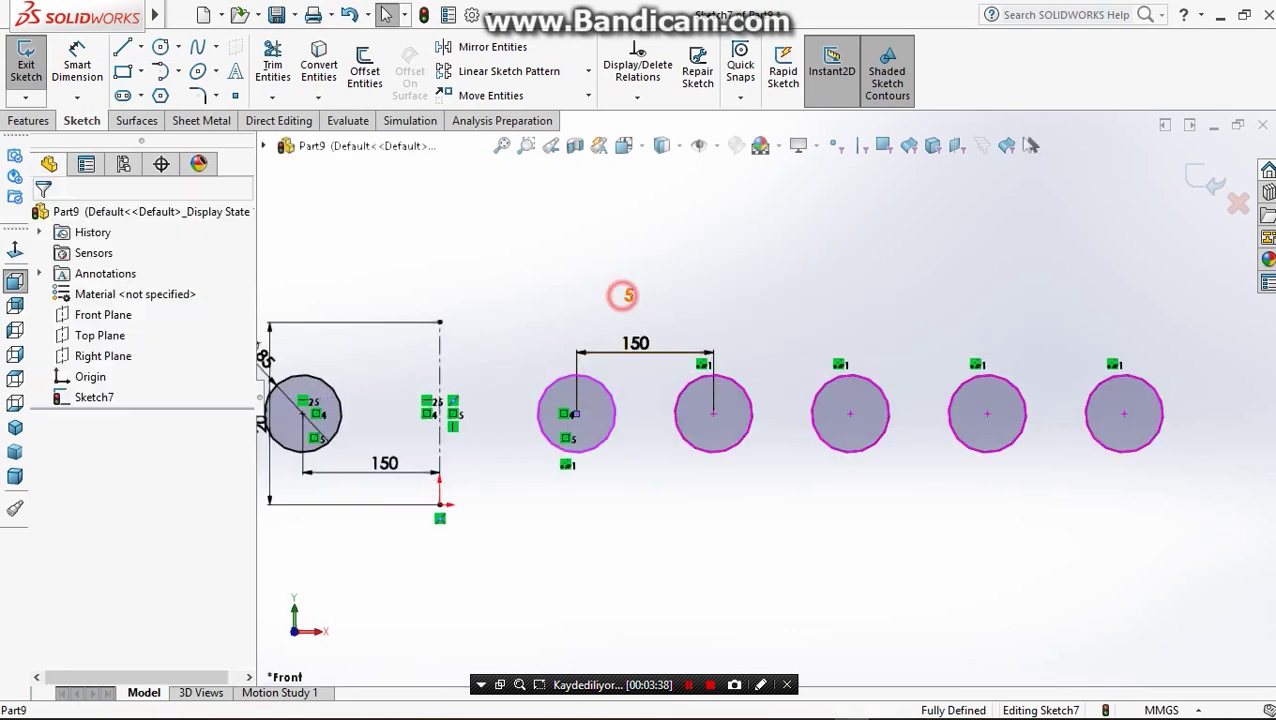
{"action": "key", "text": "Escape"}
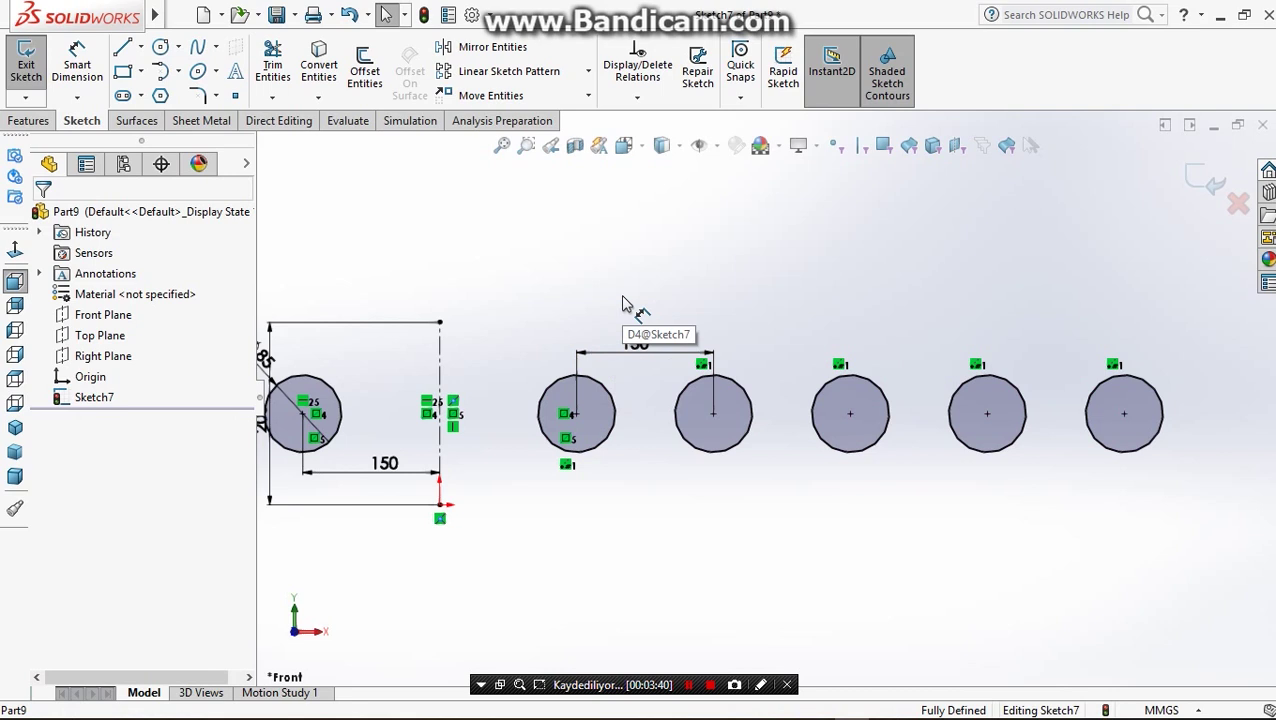
{"action": "left_click", "coordinate": [614, 399]}
{"action": "key", "text": "Escape"}
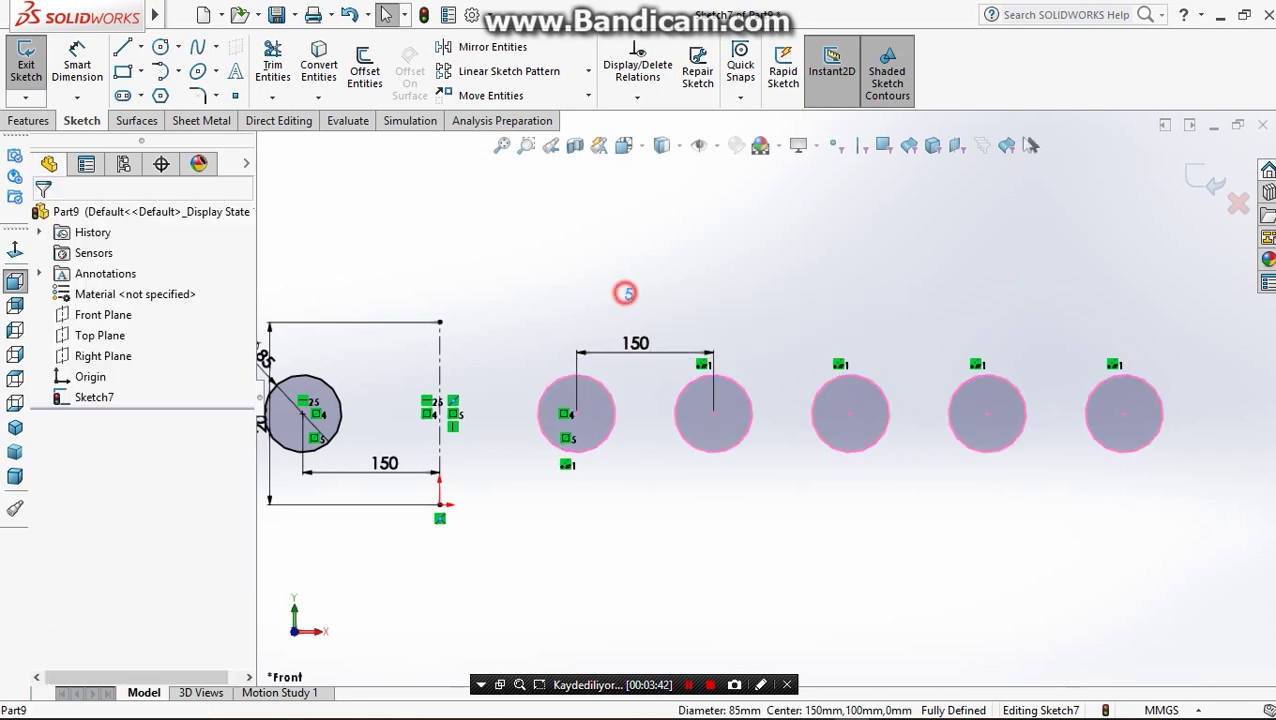
{"action": "left_click", "coordinate": [626, 293]}
{"action": "type", "text": "6"}
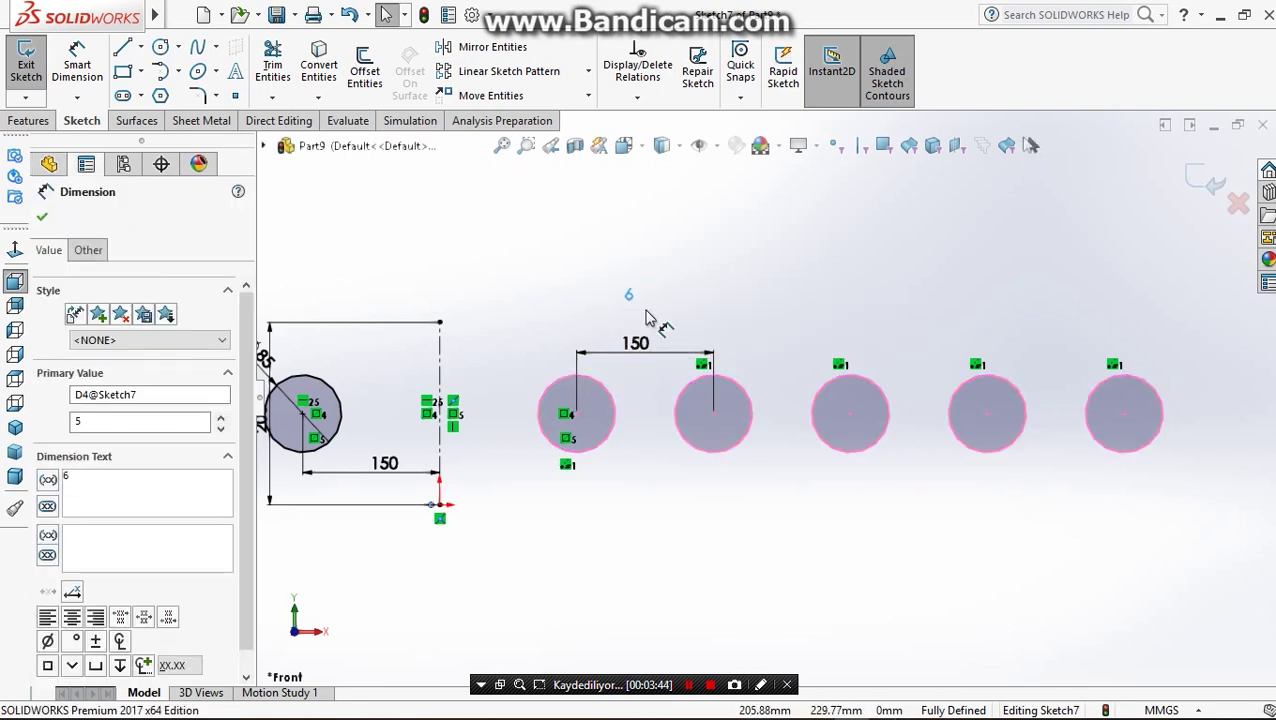
{"action": "scroll", "coordinate": [768, 400], "scroll_direction": "up", "scroll_amount": 1}
{"action": "left_click", "coordinate": [852, 530]}
{"action": "scroll", "coordinate": [852, 530], "scroll_direction": "up", "scroll_amount": 1}
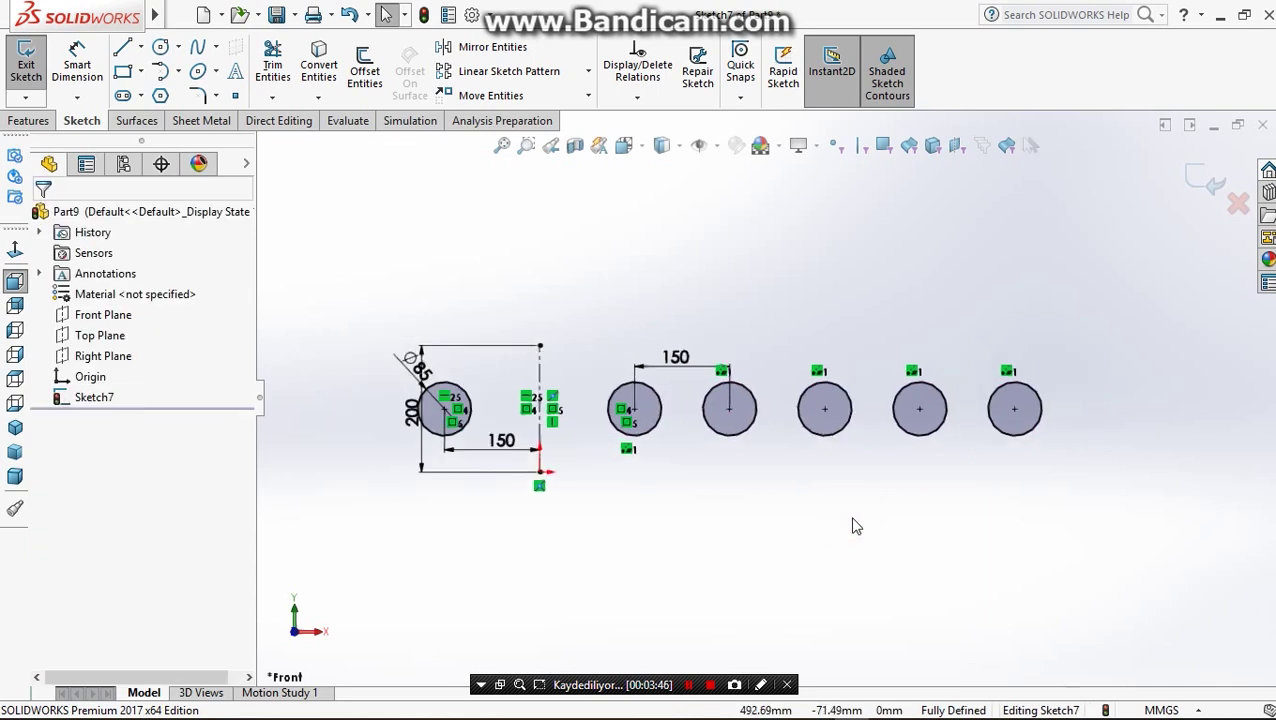
{"action": "left_click_drag", "start_coordinate": [1076, 308], "coordinate": [564, 472]}
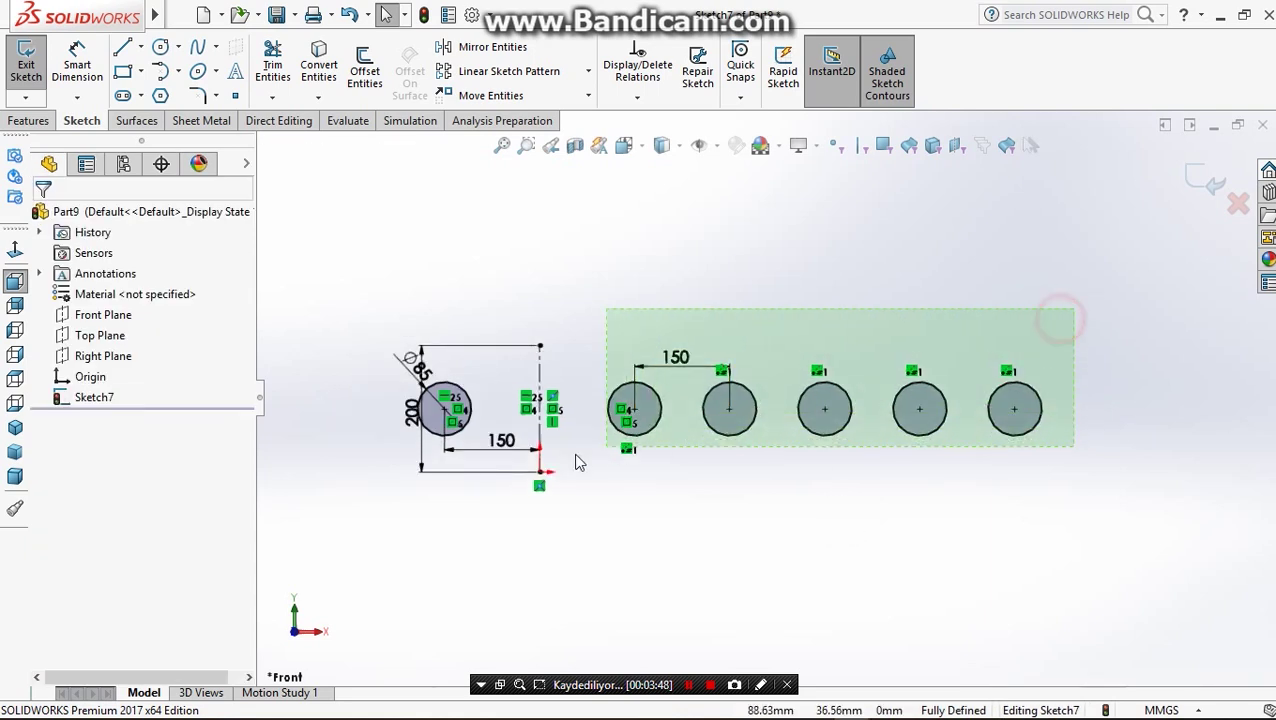
{"action": "scroll", "coordinate": [940, 487], "scroll_direction": "up", "scroll_amount": 2}
{"action": "left_click_drag", "start_coordinate": [988, 246], "coordinate": [398, 448]}
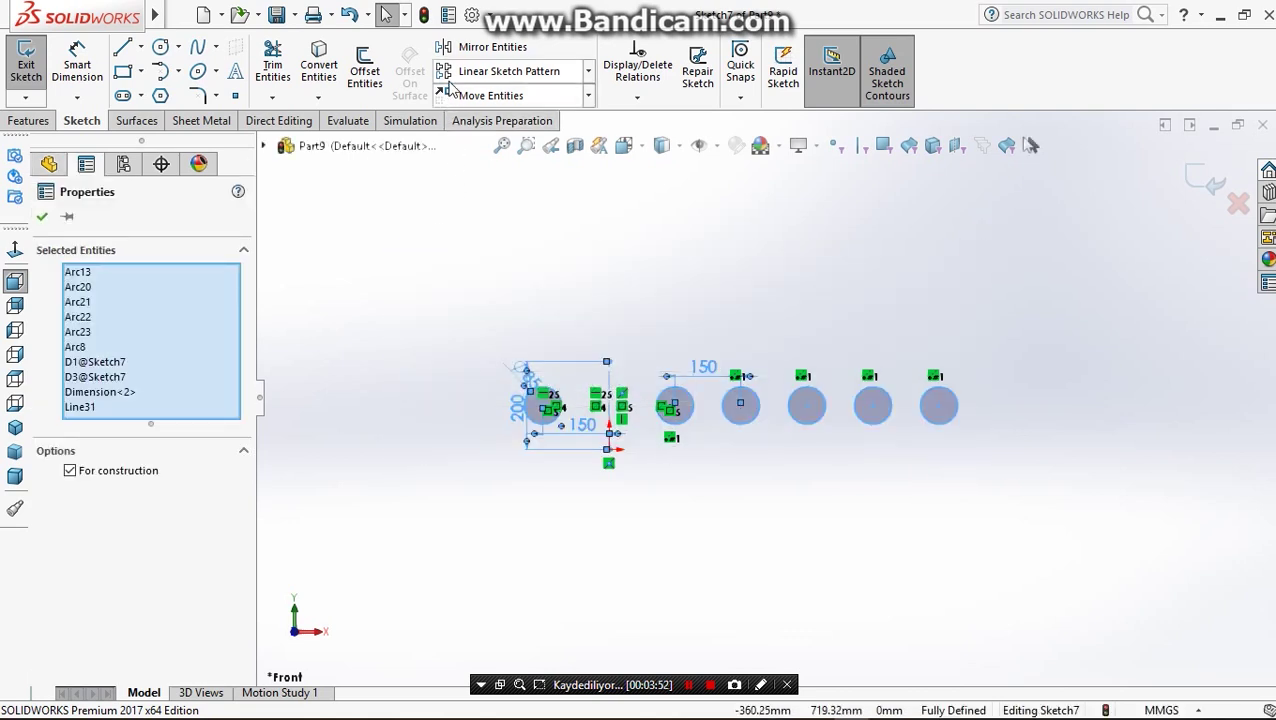
{"action": "left_click", "coordinate": [412, 268]}
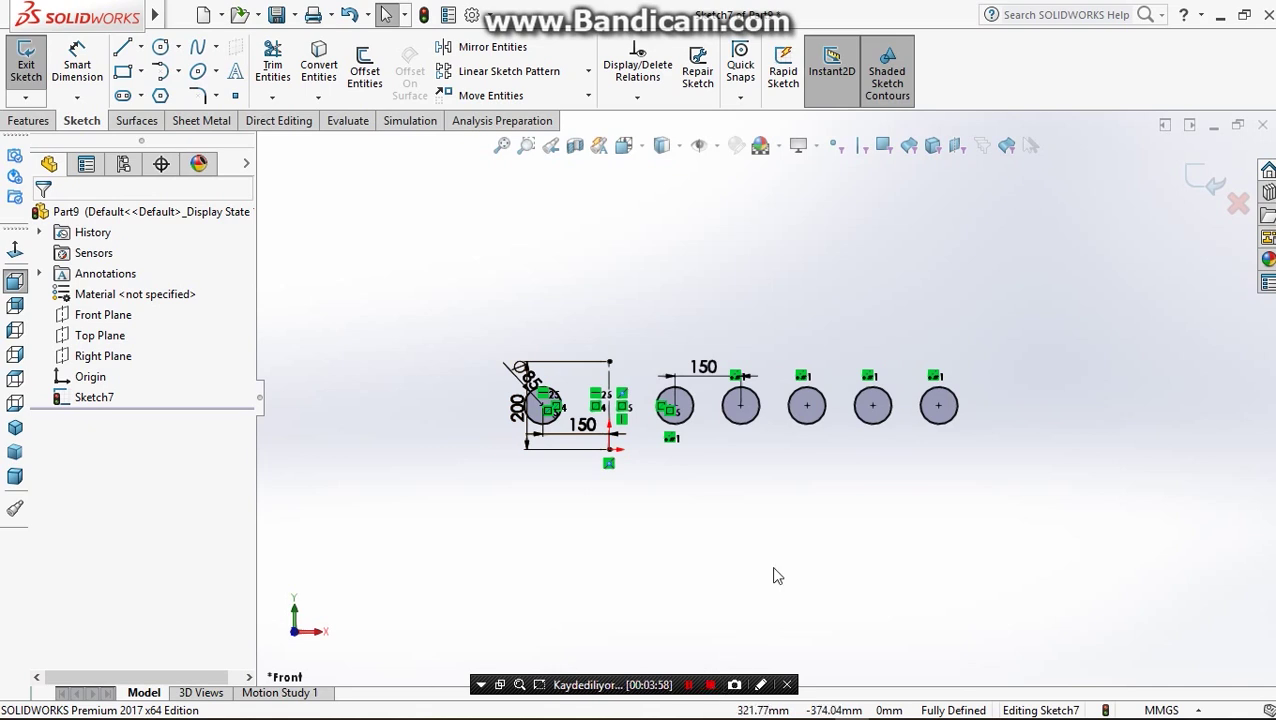
{"action": "left_click", "coordinate": [886, 80]}
{"action": "left_click", "coordinate": [886, 80]}
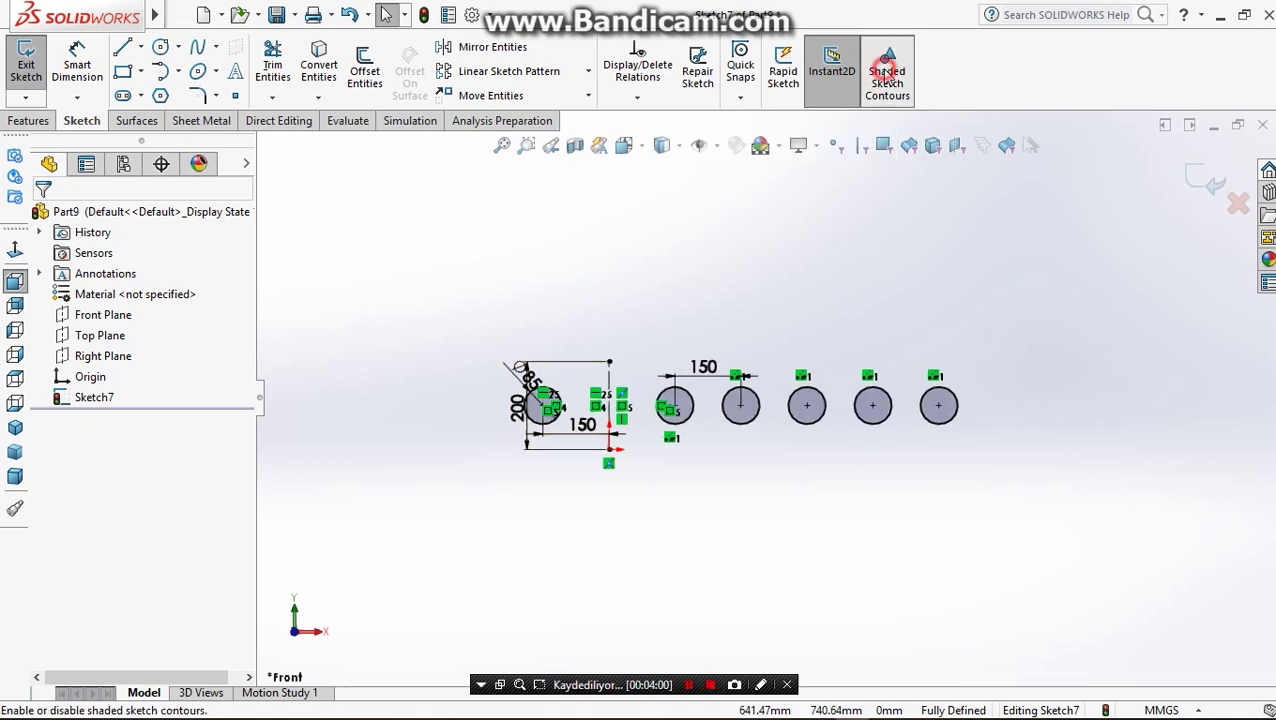
{"action": "scroll", "coordinate": [737, 423], "scroll_direction": "down", "scroll_amount": 3}
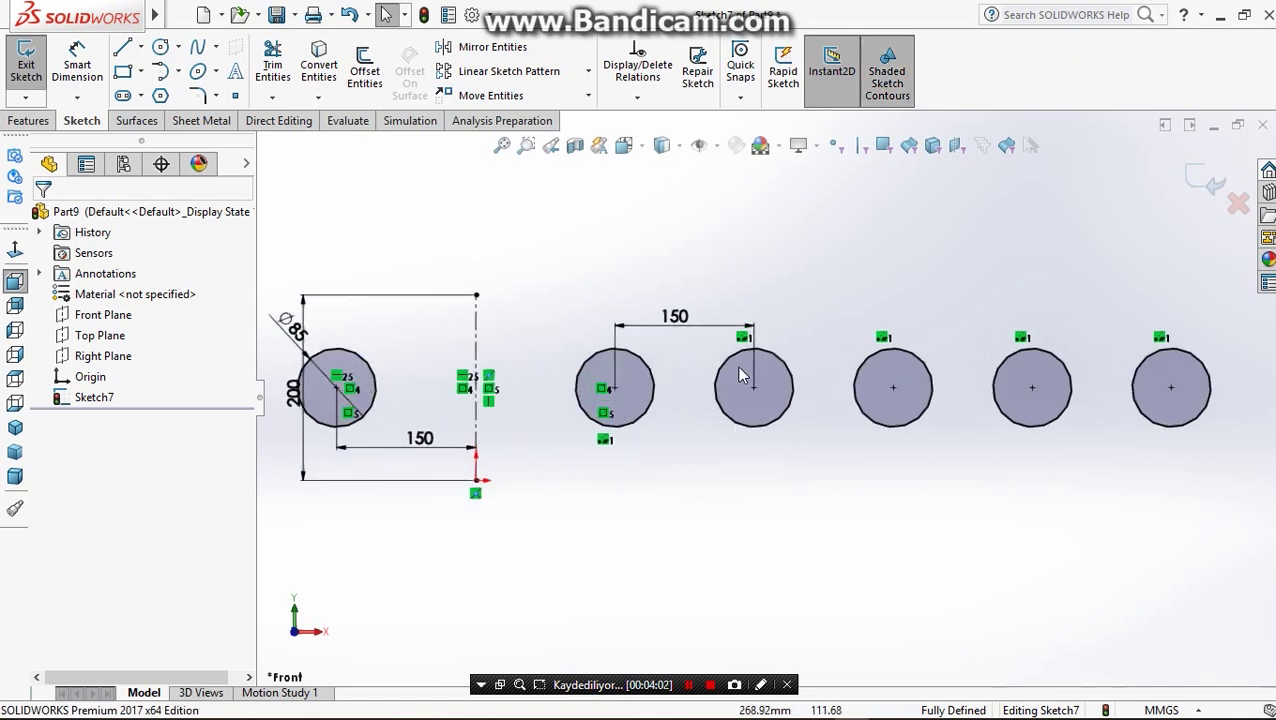
{"action": "left_click", "coordinate": [886, 80]}
{"action": "left_click", "coordinate": [886, 80]}
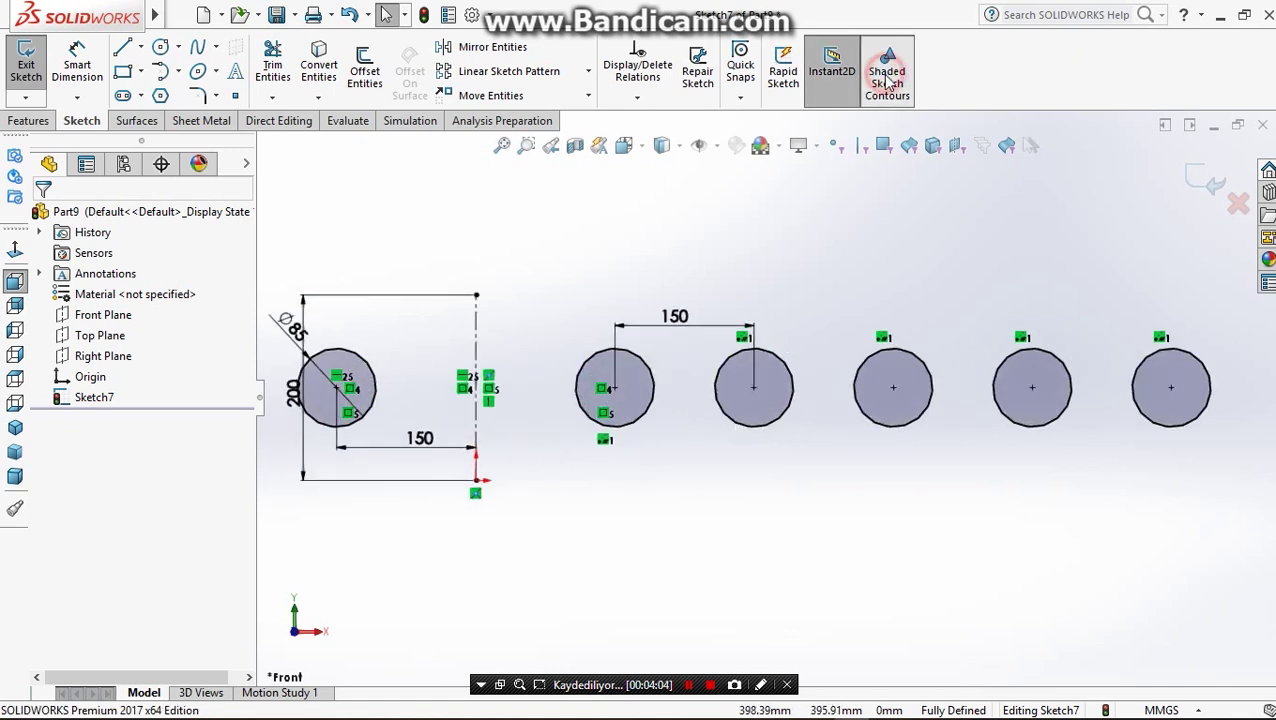
{"action": "left_click", "coordinate": [912, 412]}
{"action": "scroll", "coordinate": [920, 465], "scroll_direction": "down", "scroll_amount": 3}
{"action": "left_click", "coordinate": [860, 507]}
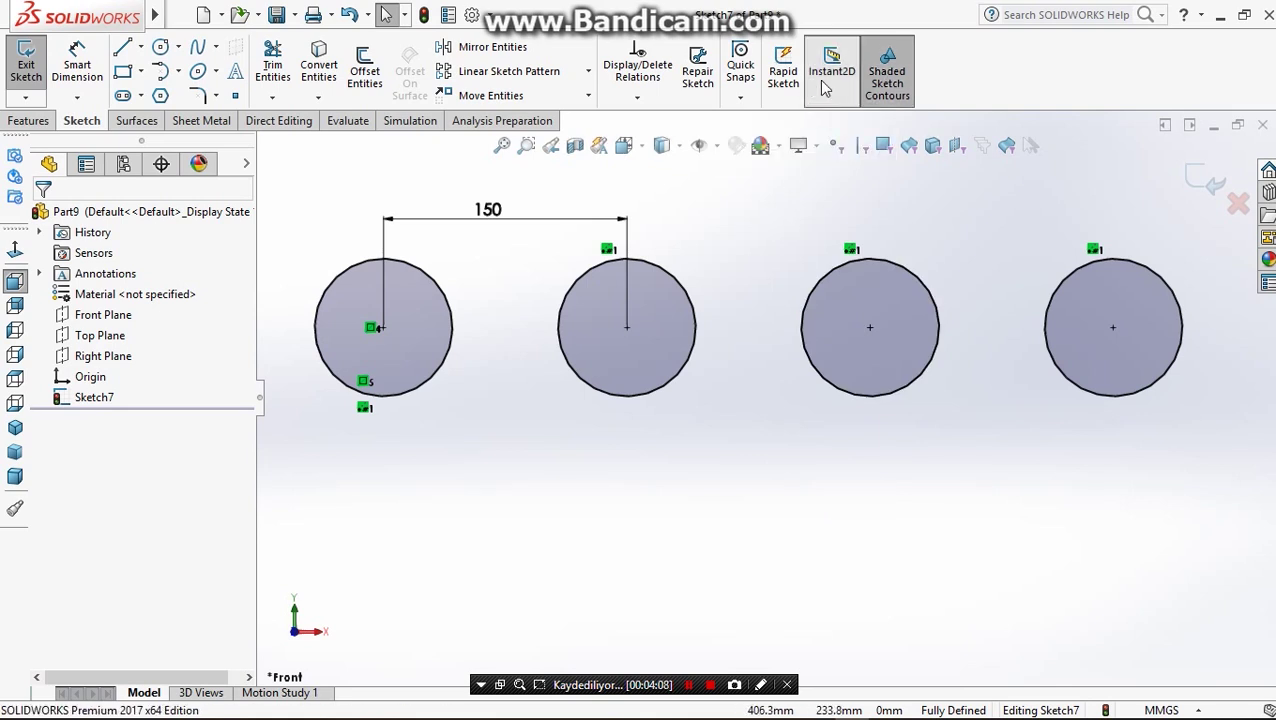
{"action": "left_click", "coordinate": [889, 78]}
{"action": "left_click", "coordinate": [889, 78]}
{"action": "left_click", "coordinate": [941, 234]}
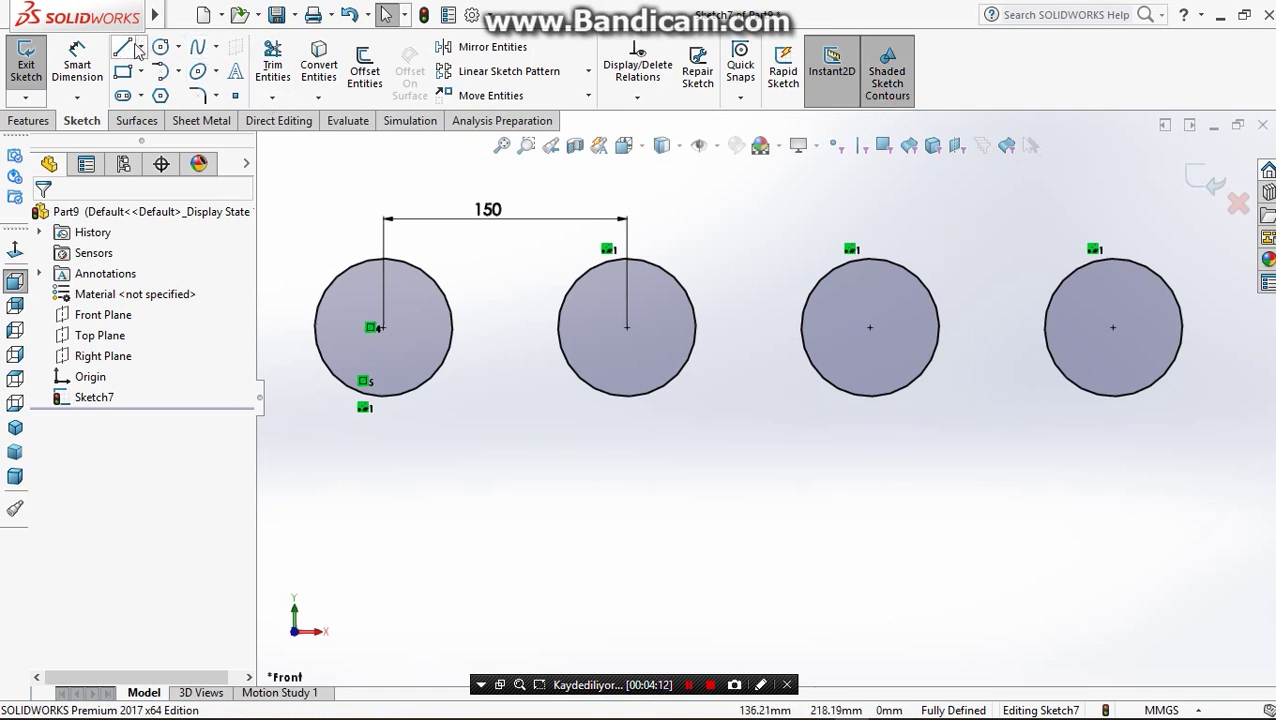
Draw two centerlines above the third circle and trim away its top arc
{"action": "left_click", "coordinate": [141, 47]}
{"action": "left_click", "coordinate": [160, 93]}
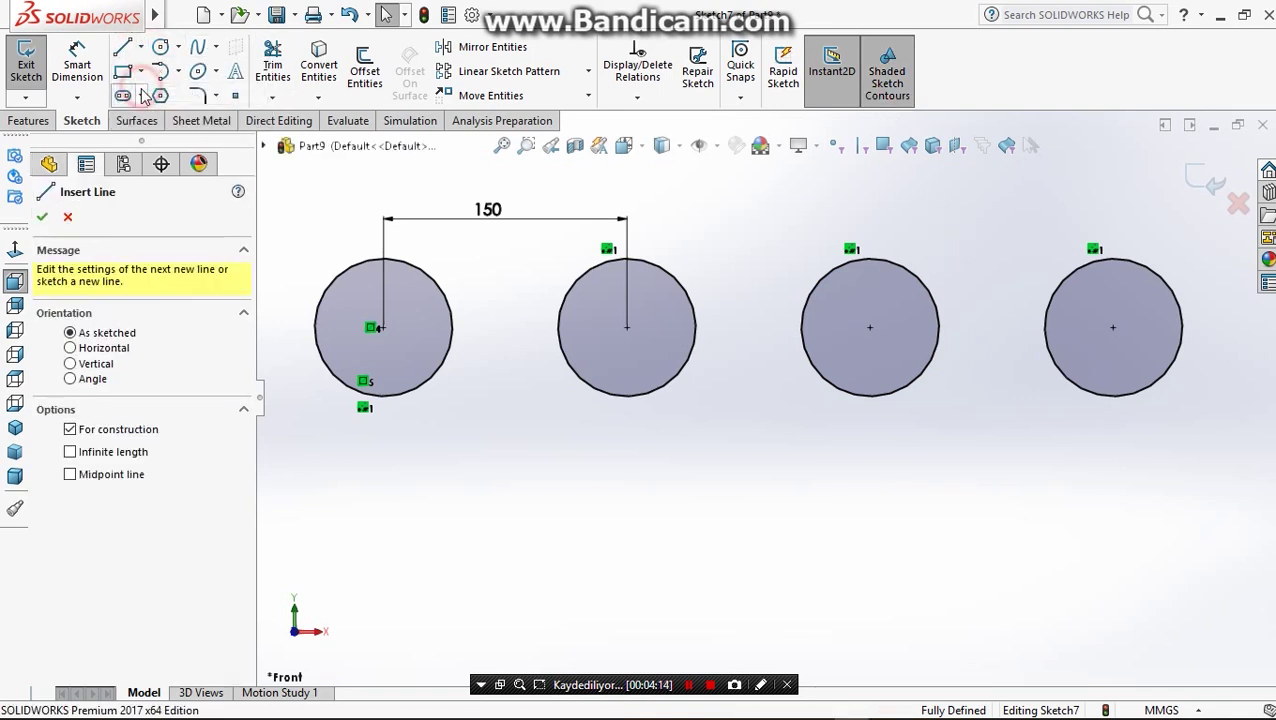
{"action": "left_click", "coordinate": [725, 243]}
{"action": "double_click", "coordinate": [960, 214]}
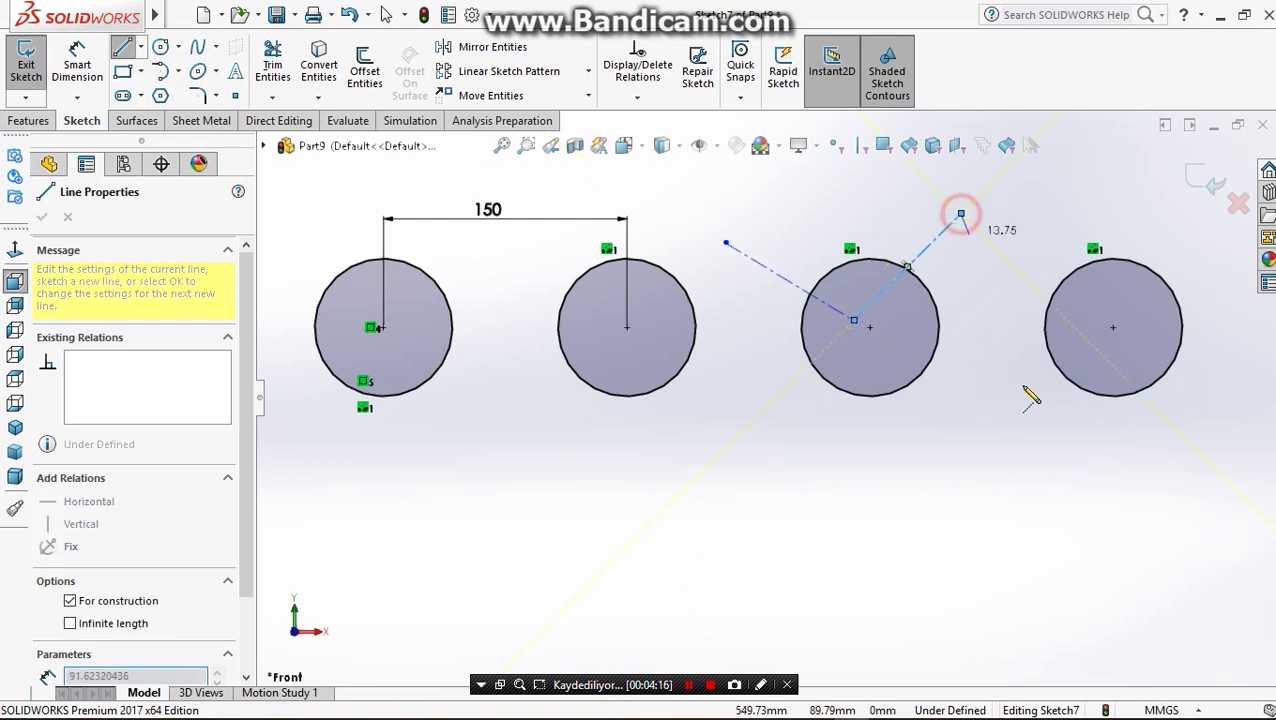
{"action": "key", "text": "t"}
{"action": "left_click_drag", "start_coordinate": [882, 232], "coordinate": [875, 322]}
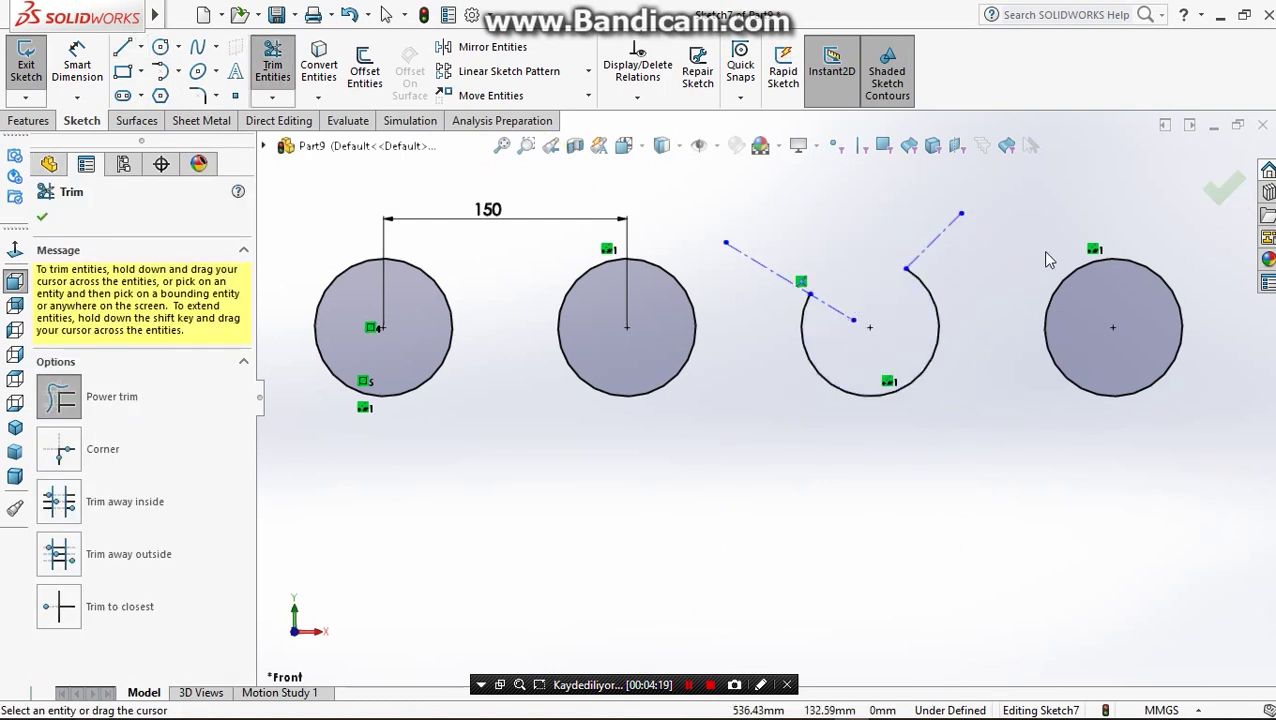
{"action": "left_click", "coordinate": [1221, 186]}
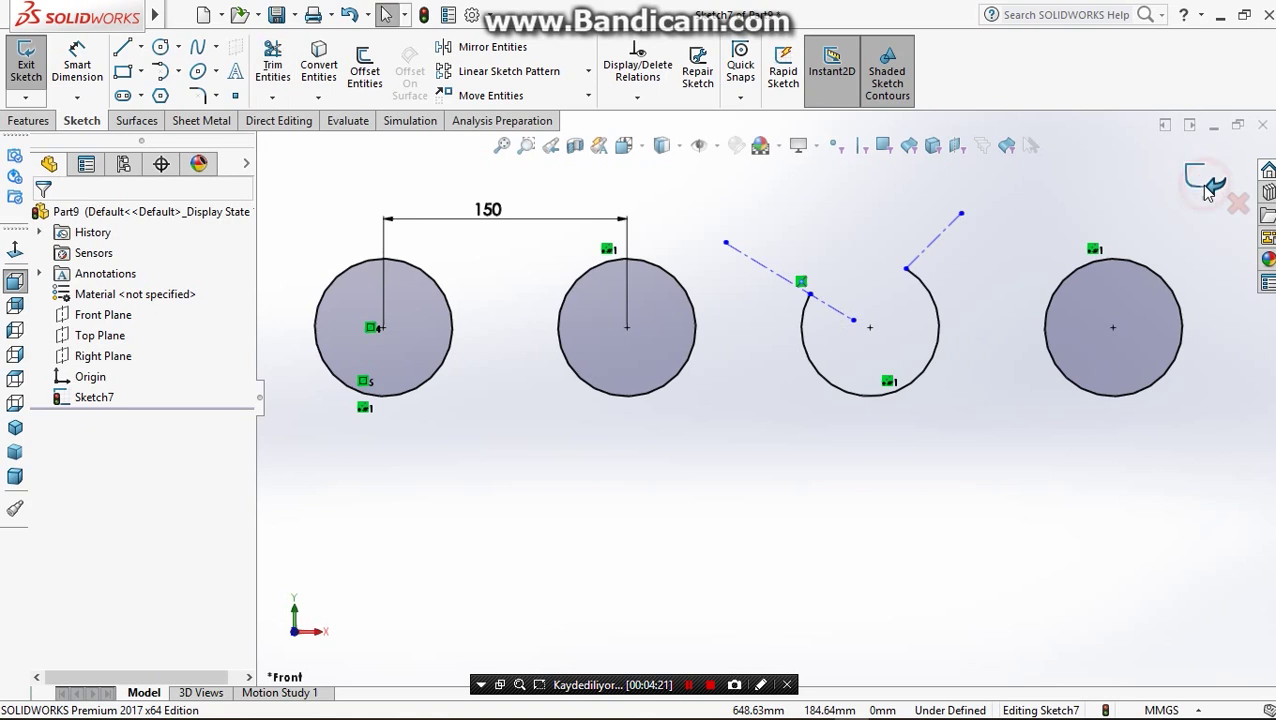
Inspect the upper-right centerline and the trimmed arc of the third circle
{"action": "left_click", "coordinate": [932, 245]}
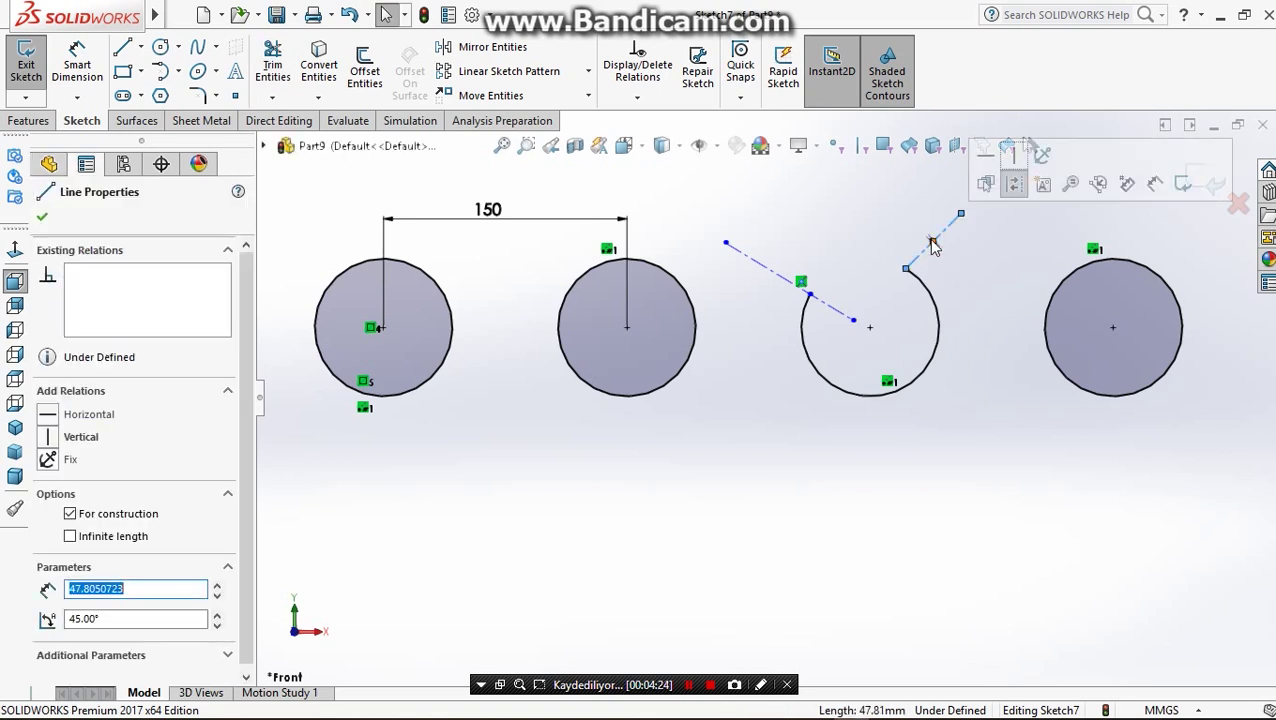
{"action": "left_click", "coordinate": [980, 325]}
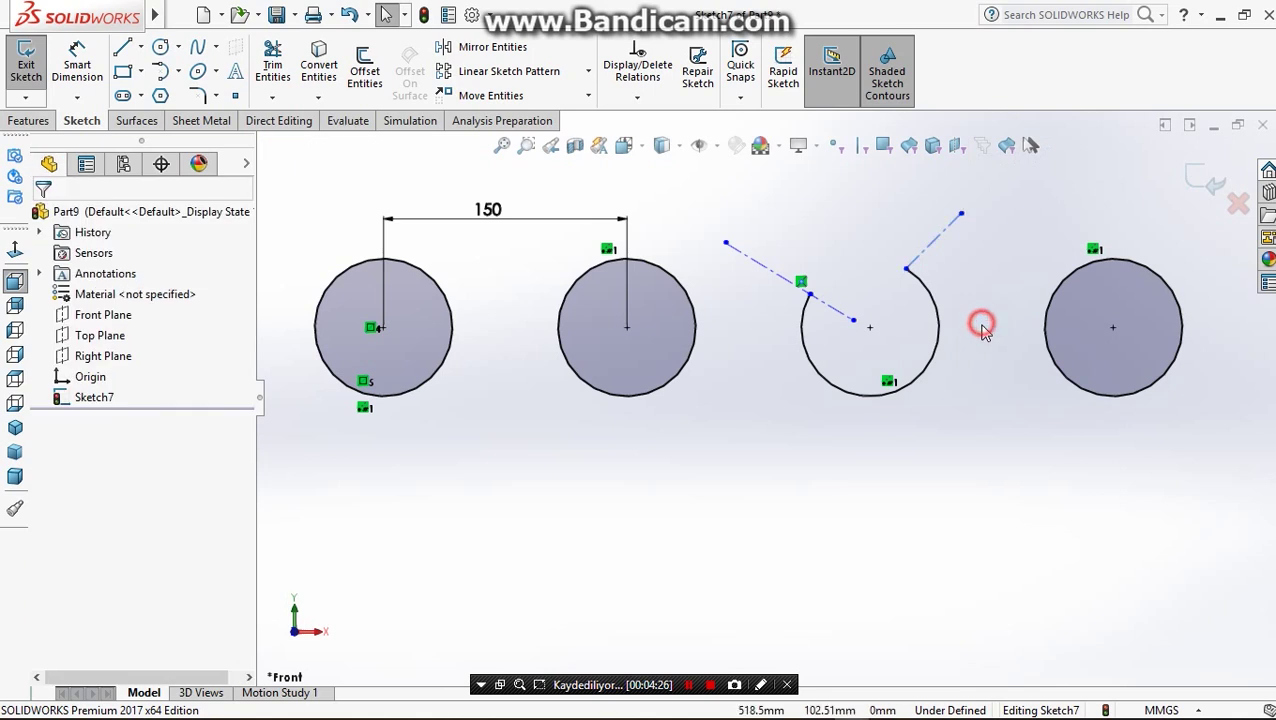
{"action": "scroll", "coordinate": [911, 296], "scroll_direction": "up", "scroll_amount": 3}
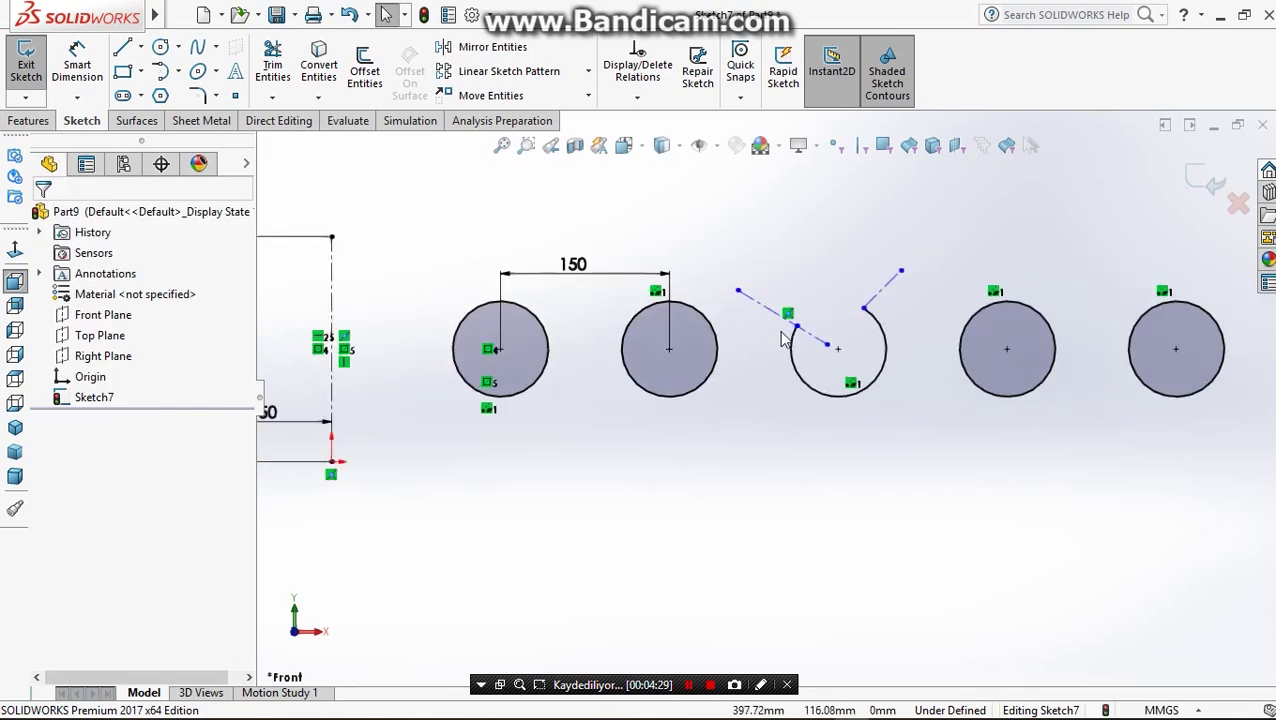
{"action": "left_click", "coordinate": [887, 348]}
{"action": "left_click", "coordinate": [883, 441]}
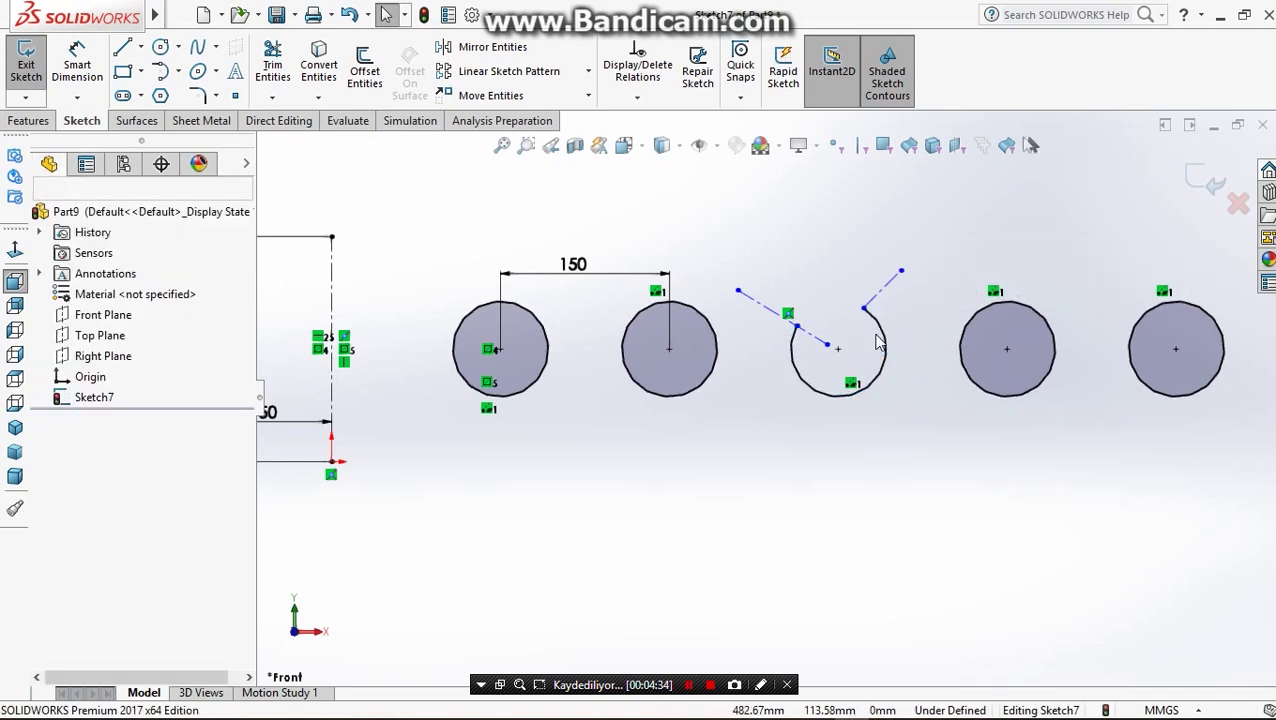
{"action": "scroll", "coordinate": [872, 335], "scroll_direction": "down", "scroll_amount": 1}
{"action": "scroll", "coordinate": [872, 333], "scroll_direction": "up", "scroll_amount": 2}
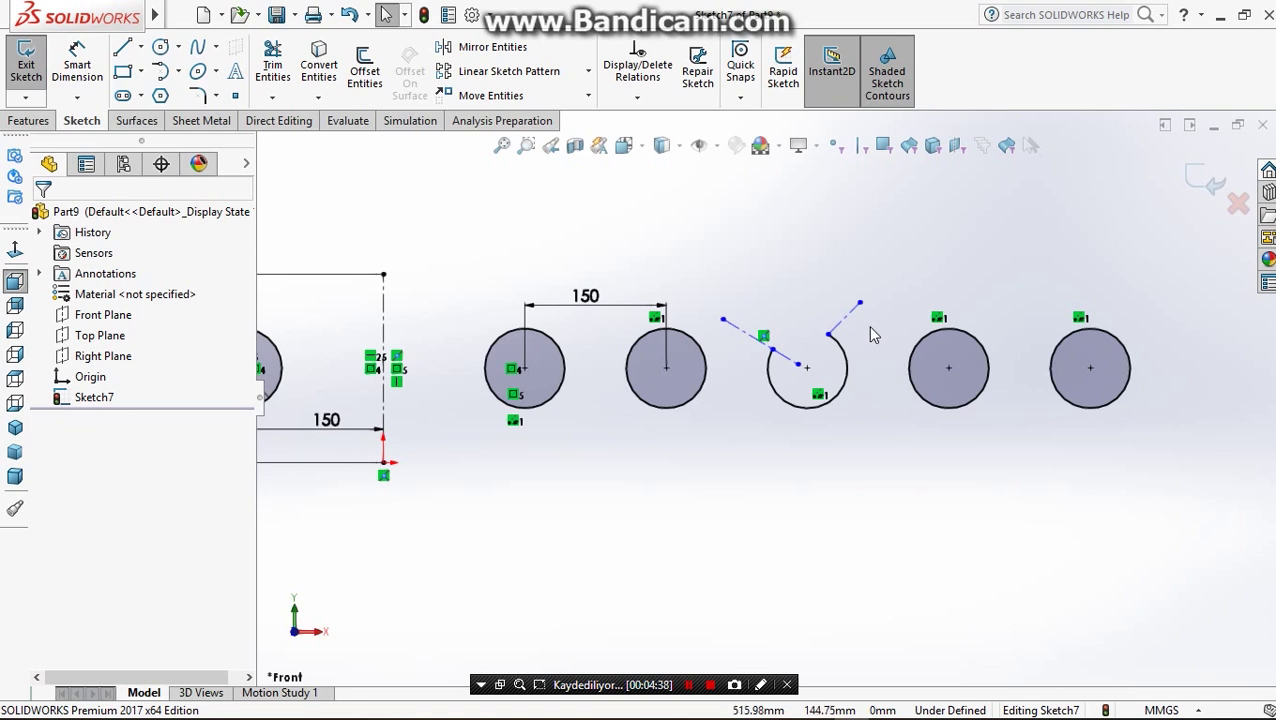
{"action": "scroll", "coordinate": [867, 325], "scroll_direction": "up", "scroll_amount": 5}
{"action": "scroll", "coordinate": [850, 350], "scroll_direction": "down", "scroll_amount": 4}
{"action": "scroll", "coordinate": [790, 370], "scroll_direction": "up", "scroll_amount": 3}
{"action": "scroll", "coordinate": [810, 330], "scroll_direction": "up", "scroll_amount": 2}
{"action": "scroll", "coordinate": [810, 330], "scroll_direction": "up", "scroll_amount": 2}
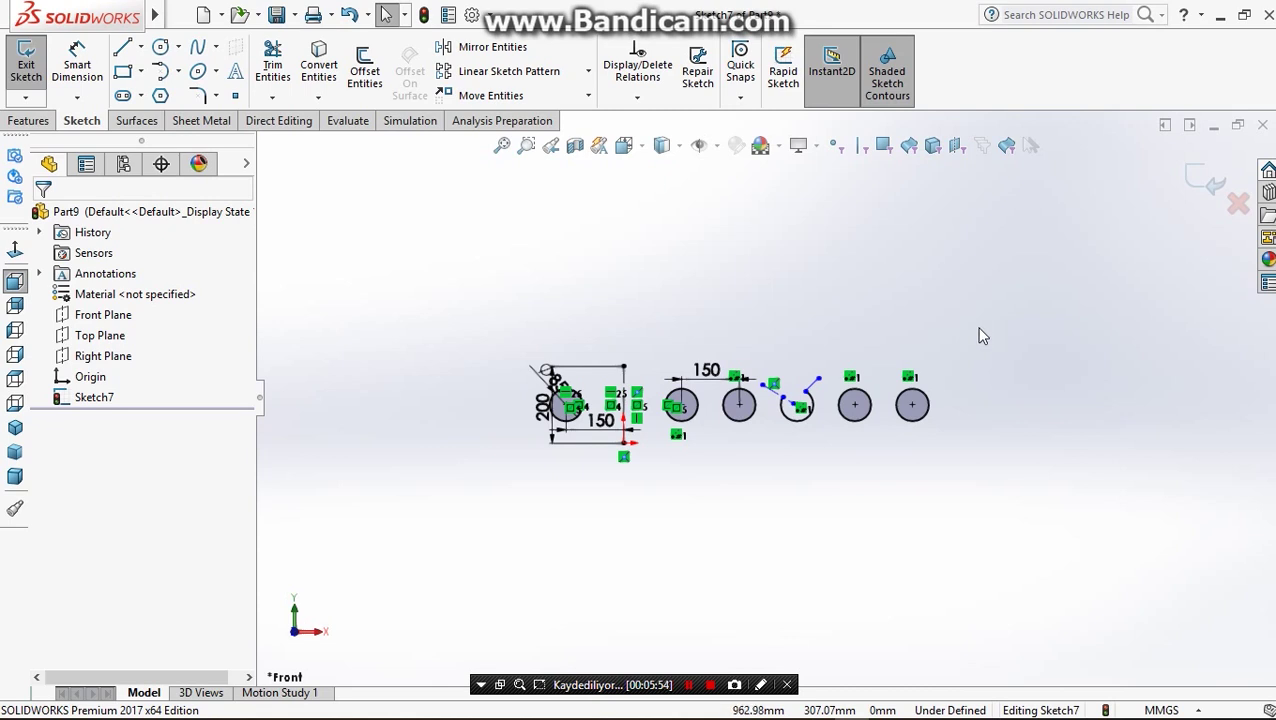
{"action": "scroll", "coordinate": [935, 470], "scroll_direction": "down", "scroll_amount": 1}
{"action": "scroll", "coordinate": [900, 470], "scroll_direction": "down", "scroll_amount": 1}
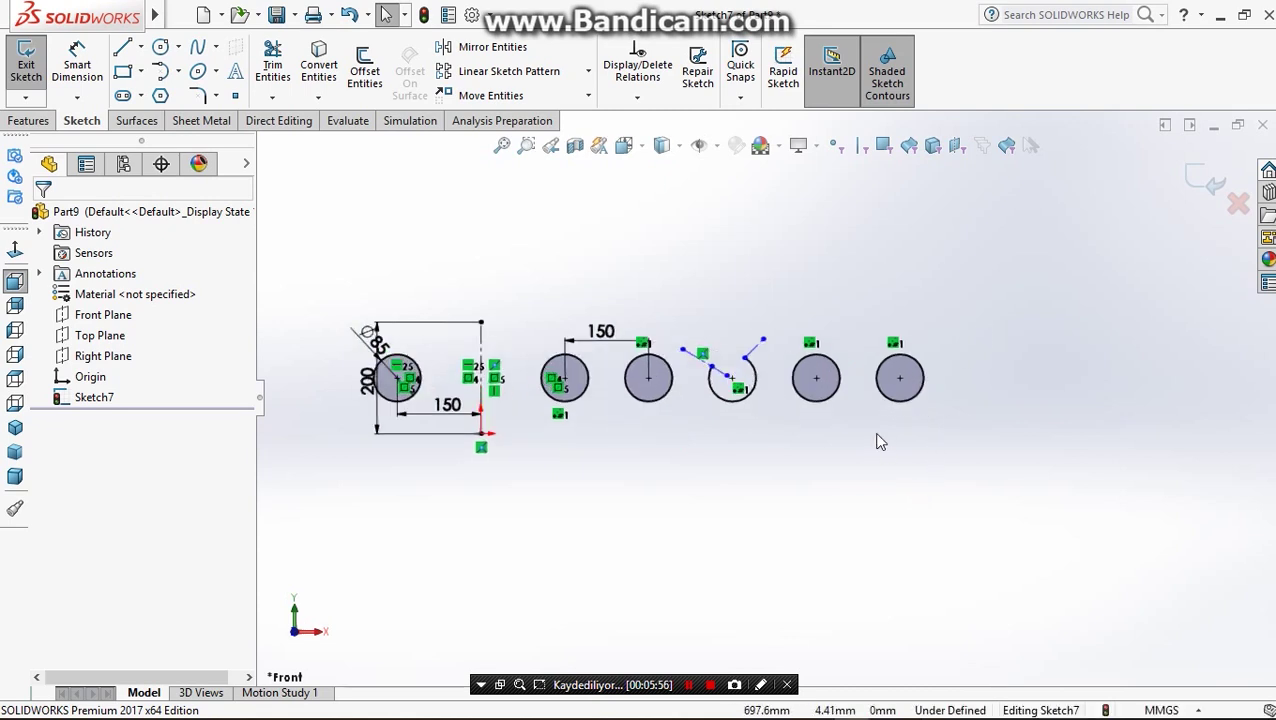
{"action": "scroll", "coordinate": [555, 470], "scroll_direction": "down", "scroll_amount": 1}
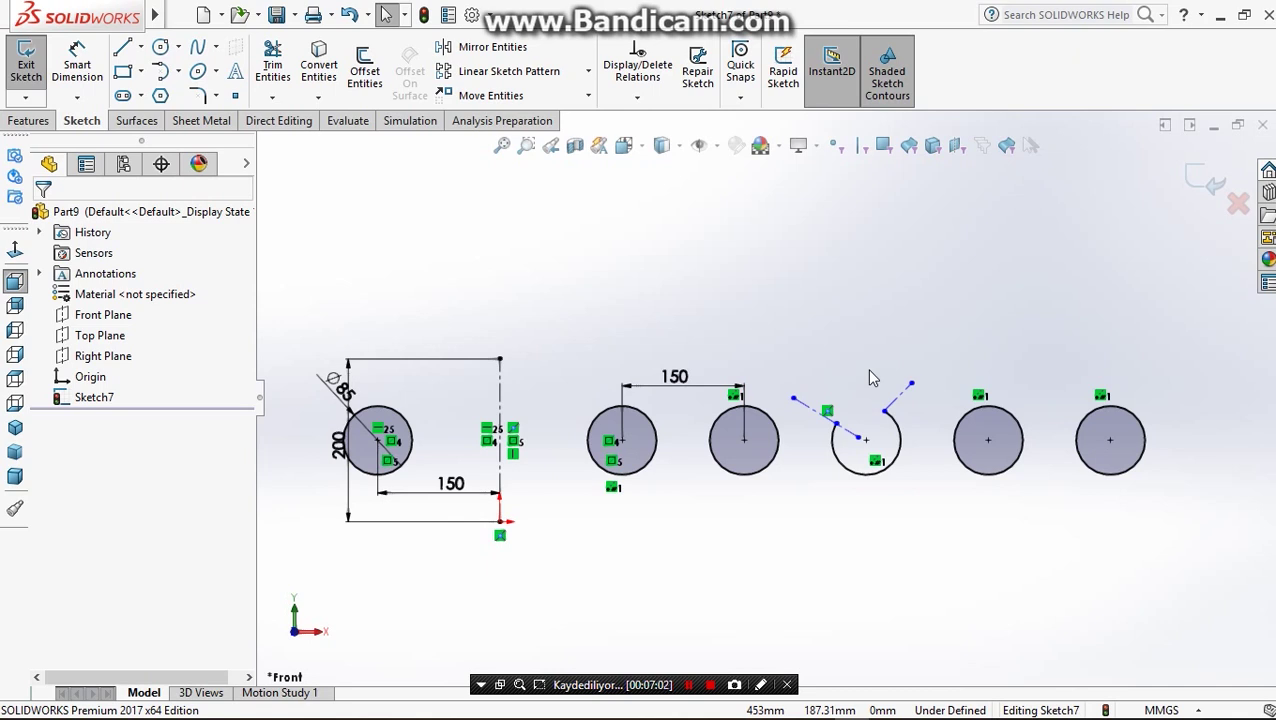
{"action": "scroll", "coordinate": [860, 420], "scroll_direction": "down", "scroll_amount": 1}
{"action": "scroll", "coordinate": [820, 450], "scroll_direction": "up", "scroll_amount": 1}
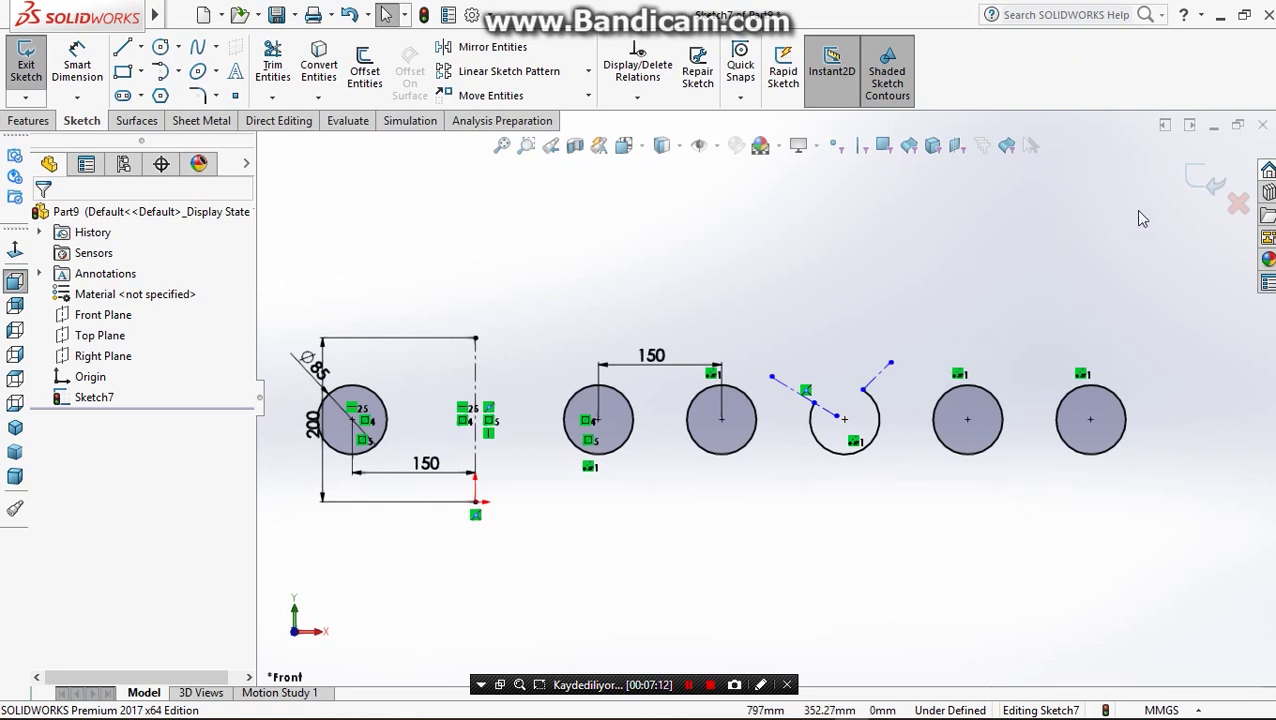
Exit the sketch and delete Sketch7 from the FeatureManager tree
{"action": "left_click", "coordinate": [1202, 182]}
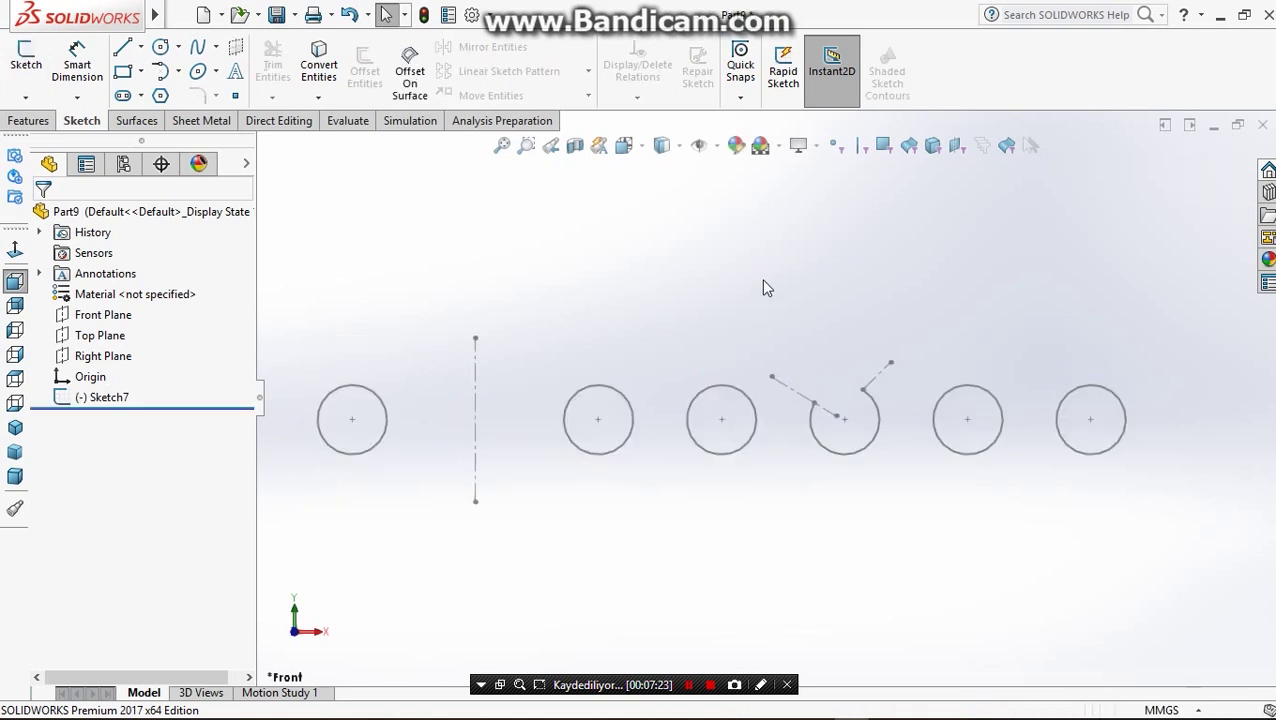
{"action": "key", "text": "z"}
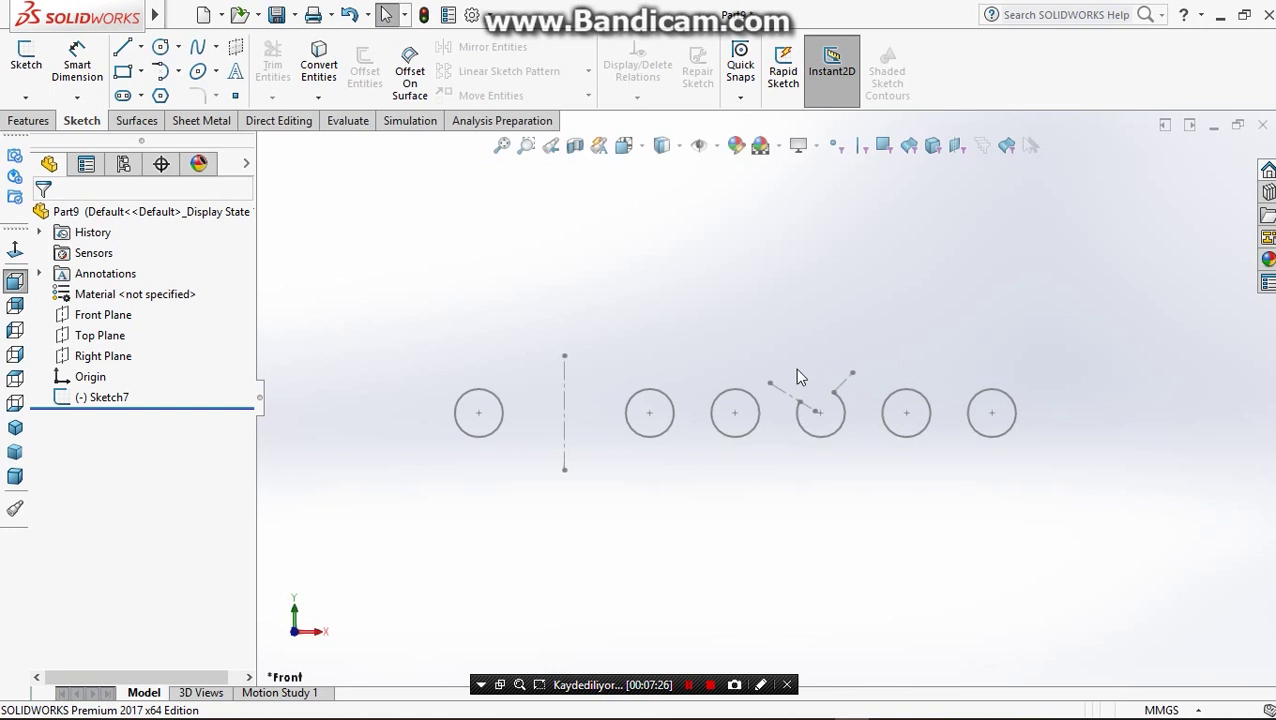
{"action": "left_click", "coordinate": [101, 398]}
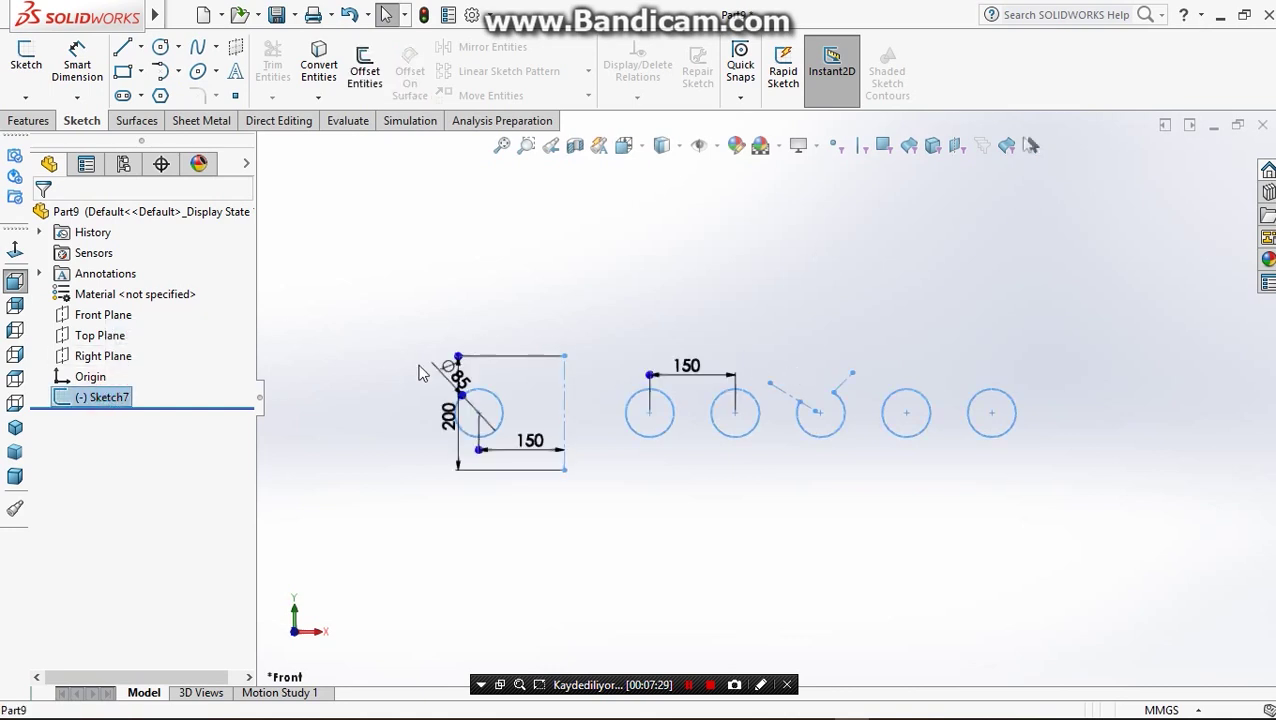
{"action": "key", "text": "Delete"}
{"action": "left_click", "coordinate": [790, 268]}
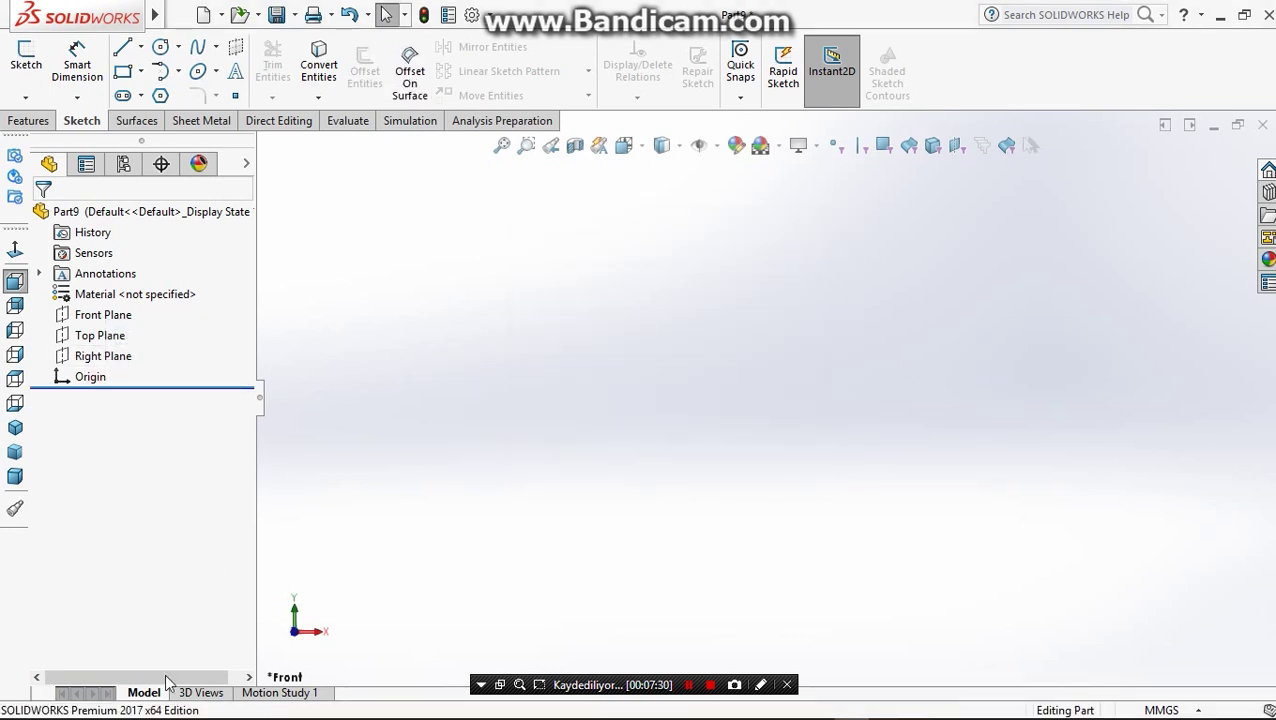